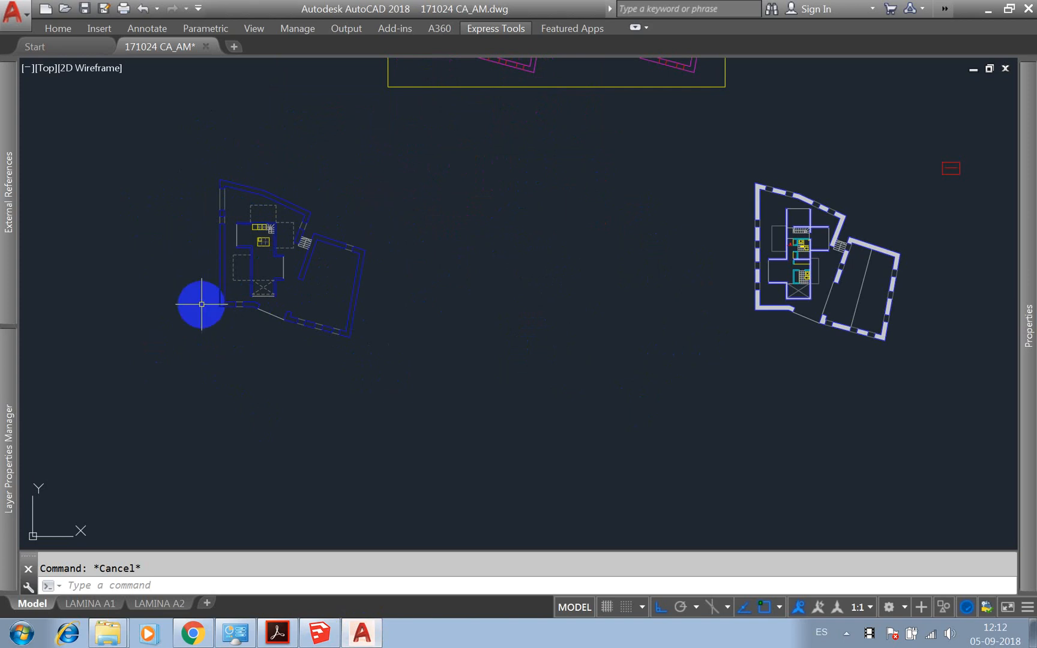
Examine the first-floor plan drawn in blue outline, including its kitchen, stairs, dashed projections and outer walls
{"action": "scroll", "coordinate": [199, 303], "scroll_direction": "up", "scroll_amount": 2}
{"action": "scroll", "coordinate": [204, 300], "scroll_direction": "down", "scroll_amount": 2}
{"action": "scroll", "coordinate": [245, 231], "scroll_direction": "up", "scroll_amount": 4}
{"action": "scroll", "coordinate": [245, 231], "scroll_direction": "up", "scroll_amount": 2}
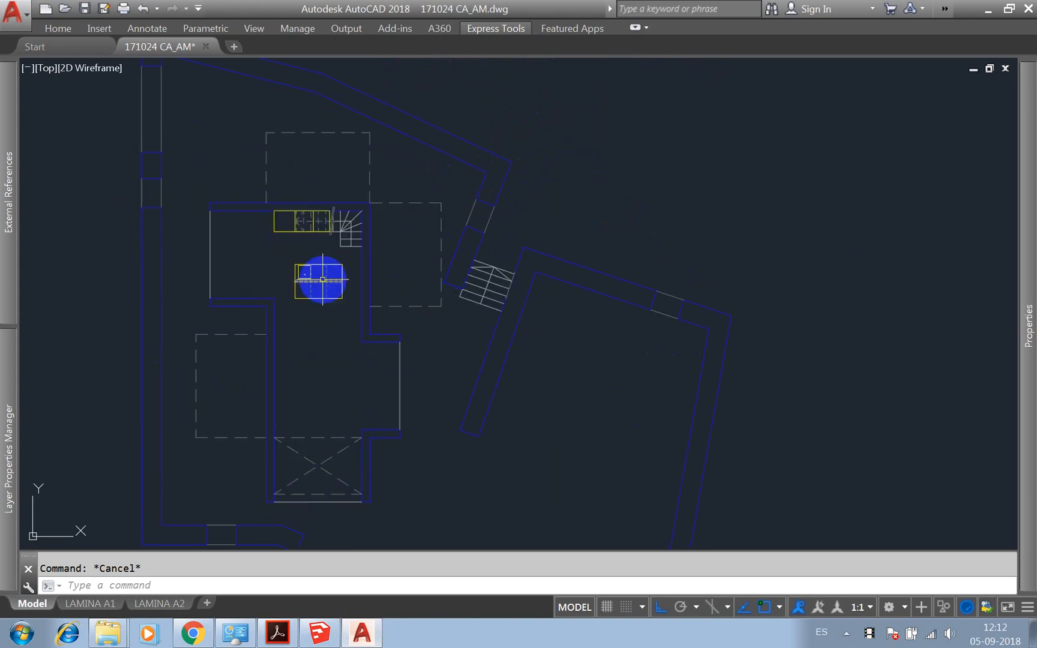
{"action": "scroll", "coordinate": [321, 271], "scroll_direction": "up", "scroll_amount": 2}
{"action": "scroll", "coordinate": [298, 284], "scroll_direction": "up", "scroll_amount": 4}
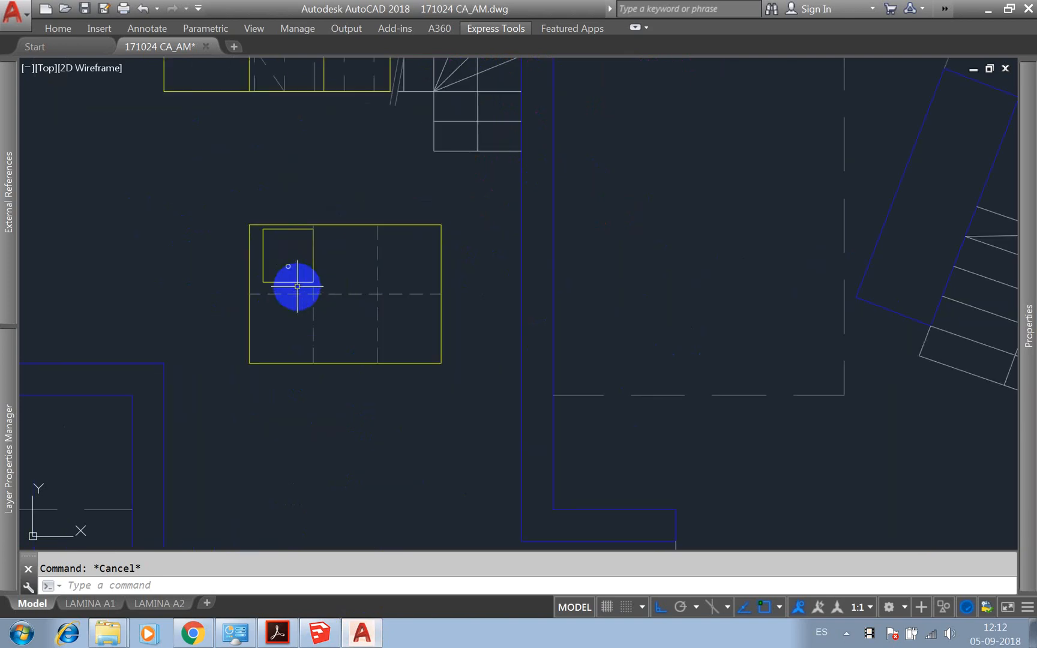
{"action": "scroll", "coordinate": [354, 300], "scroll_direction": "down", "scroll_amount": 2}
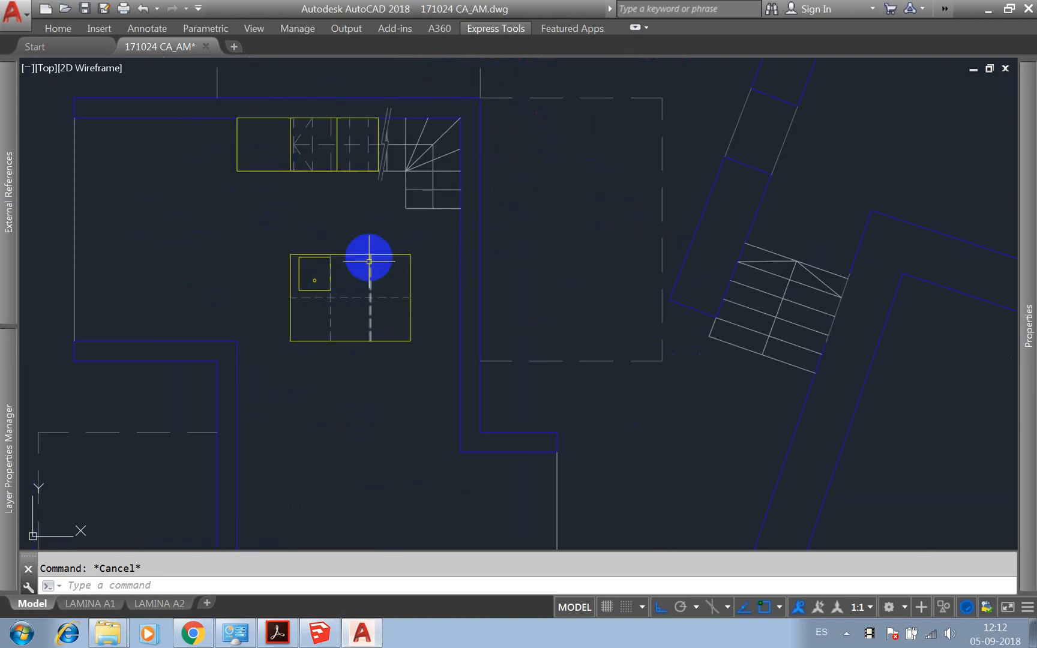
{"action": "scroll", "coordinate": [348, 138], "scroll_direction": "down", "scroll_amount": 2}
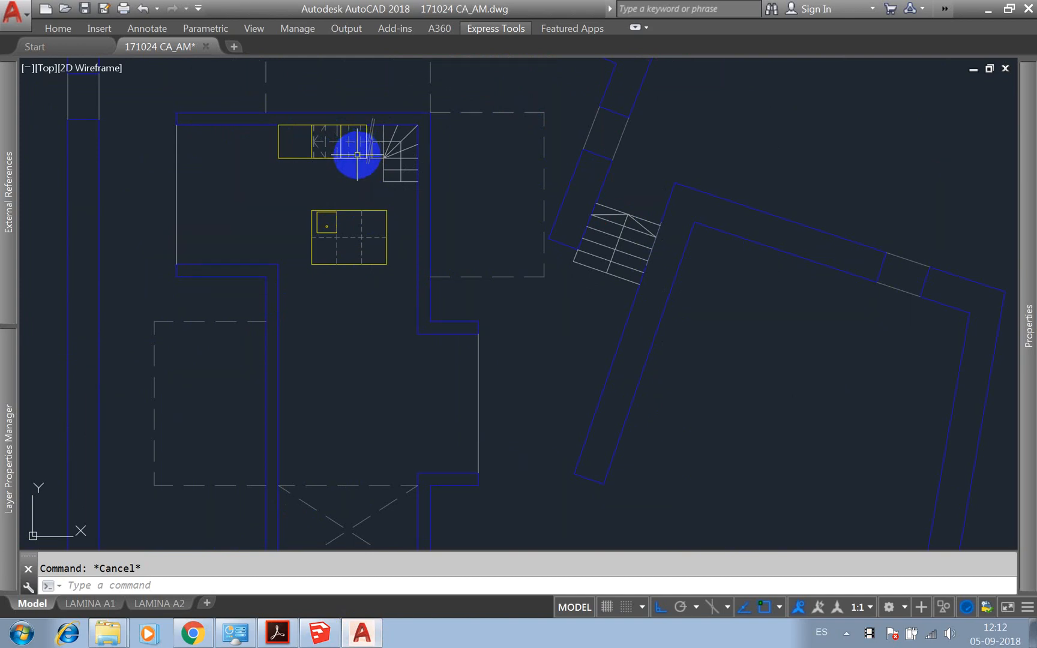
{"action": "scroll", "coordinate": [357, 154], "scroll_direction": "down", "scroll_amount": 2}
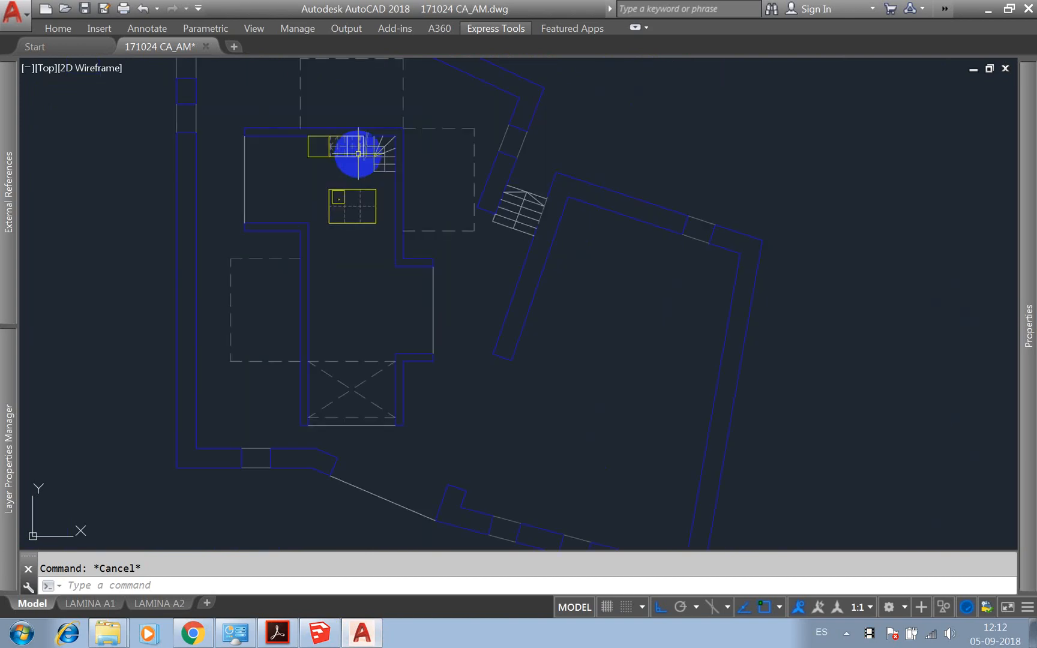
{"action": "scroll", "coordinate": [380, 185], "scroll_direction": "down", "scroll_amount": 2}
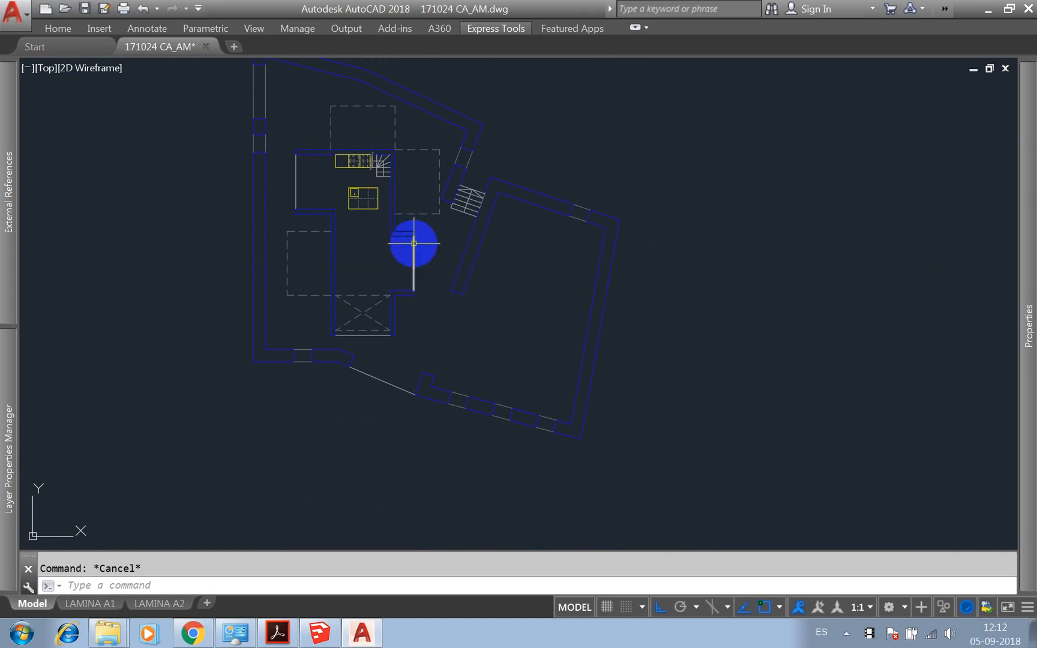
{"action": "scroll", "coordinate": [414, 242], "scroll_direction": "up", "scroll_amount": 2}
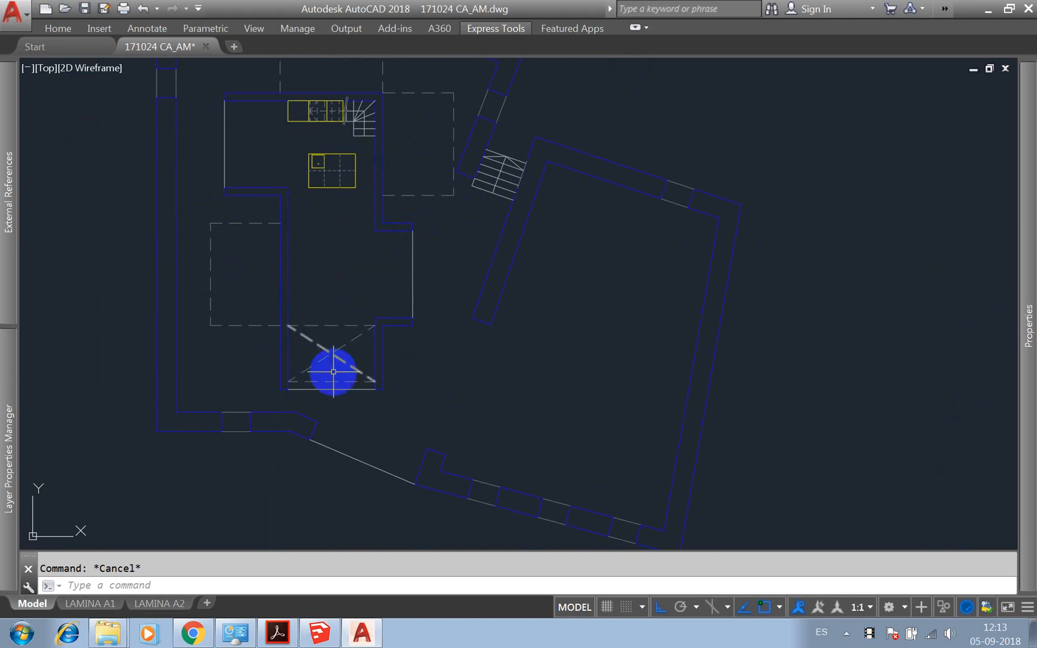
Examine the second-floor plan with filled walls, including its bathrooms, crossed void area and outer walls
{"action": "scroll", "coordinate": [308, 291], "scroll_direction": "down", "scroll_amount": 8}
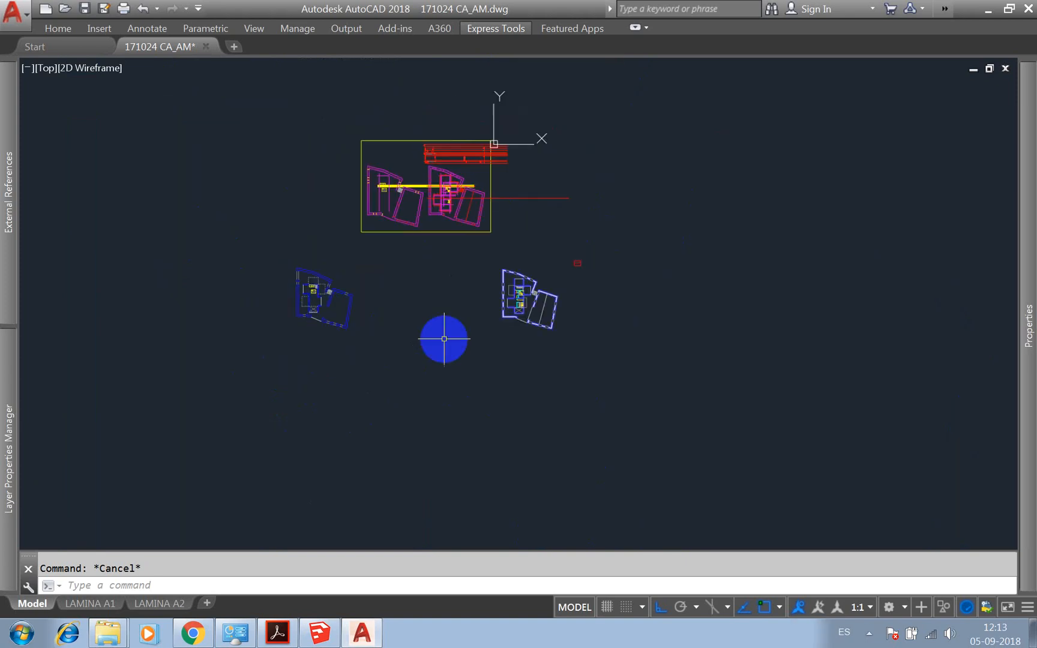
{"action": "scroll", "coordinate": [525, 306], "scroll_direction": "up", "scroll_amount": 10}
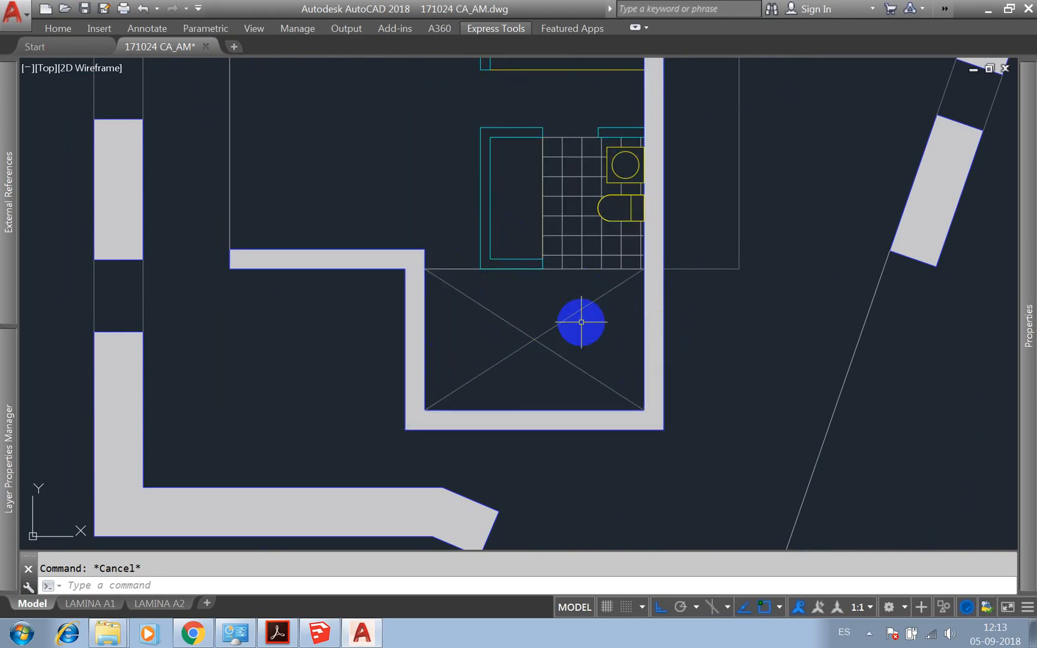
{"action": "scroll", "coordinate": [579, 322], "scroll_direction": "down", "scroll_amount": 4}
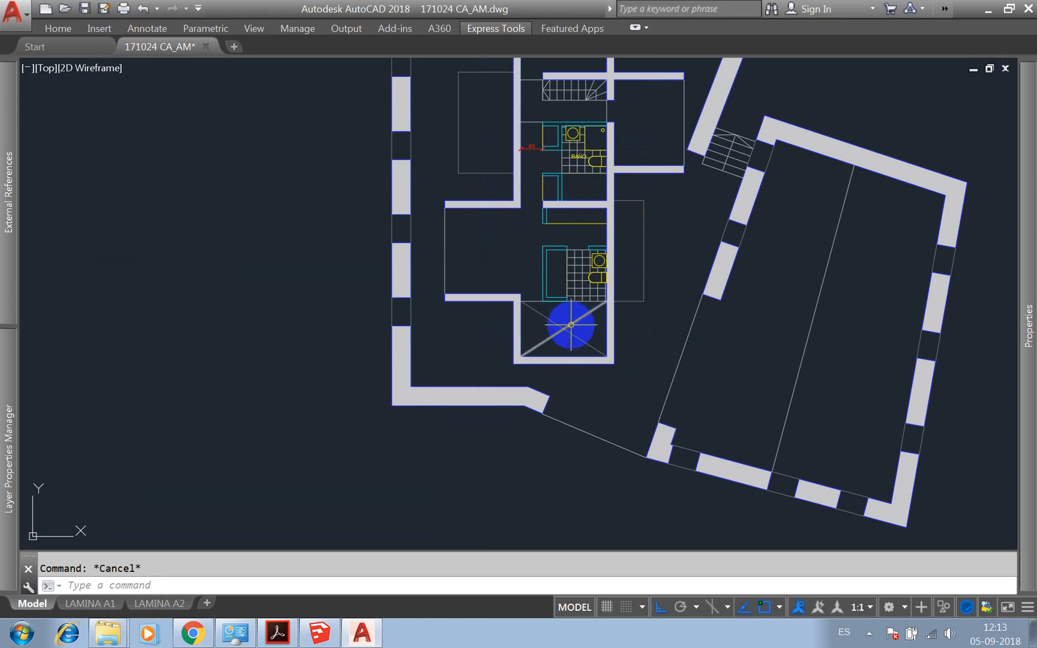
{"action": "scroll", "coordinate": [540, 321], "scroll_direction": "down", "scroll_amount": 2}
{"action": "scroll", "coordinate": [562, 273], "scroll_direction": "down", "scroll_amount": 2}
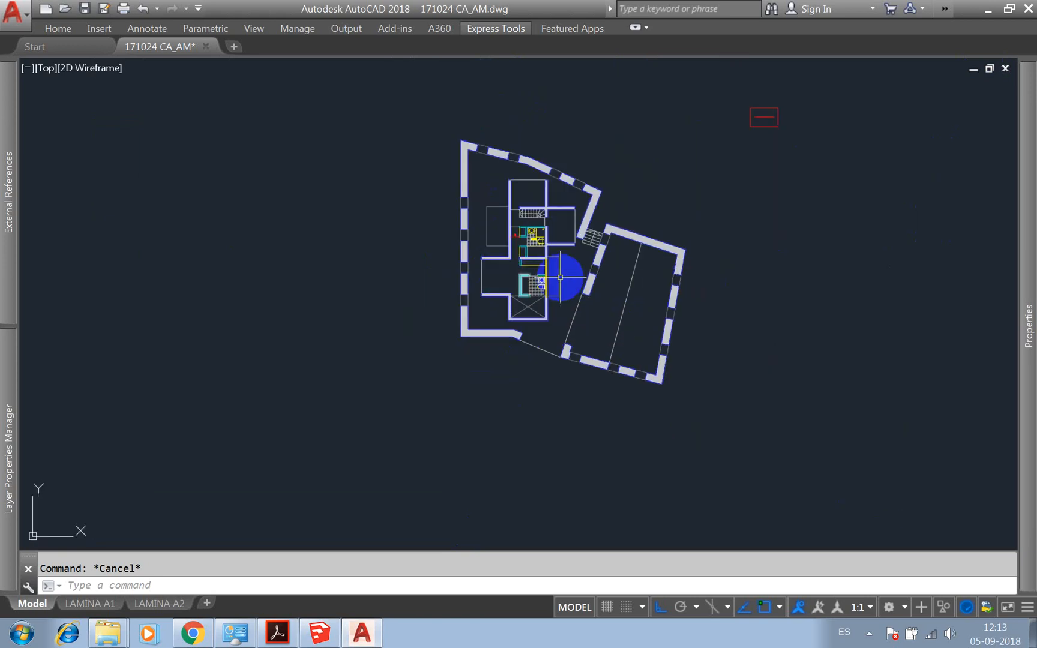
{"action": "scroll", "coordinate": [548, 264], "scroll_direction": "up", "scroll_amount": 2}
{"action": "scroll", "coordinate": [577, 262], "scroll_direction": "down", "scroll_amount": 2}
{"action": "scroll", "coordinate": [612, 237], "scroll_direction": "down", "scroll_amount": 2}
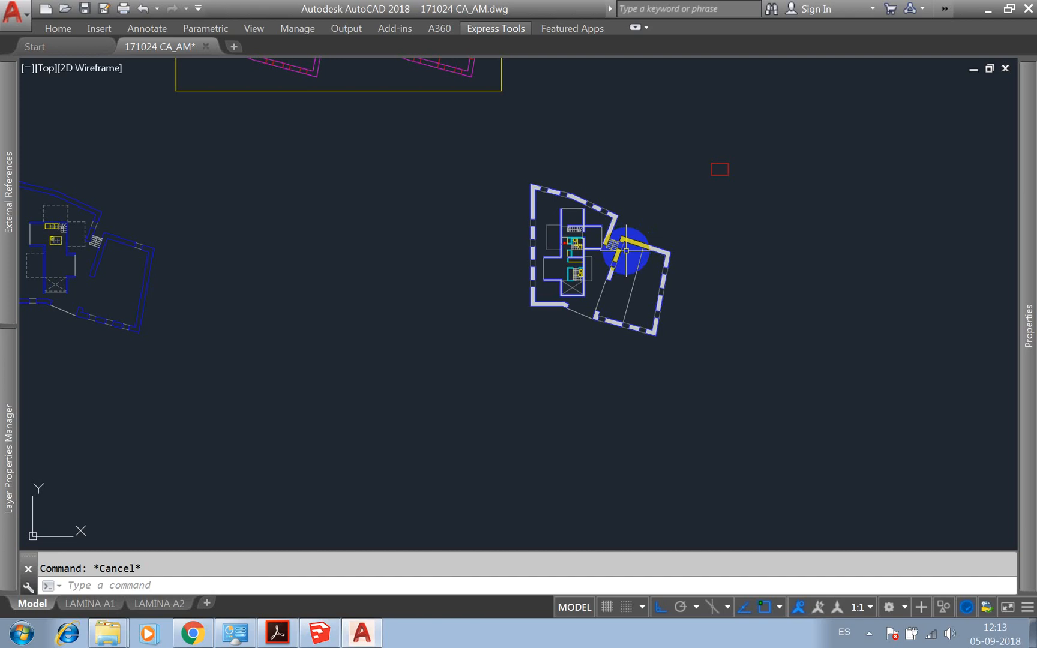
{"action": "scroll", "coordinate": [616, 262], "scroll_direction": "up", "scroll_amount": 2}
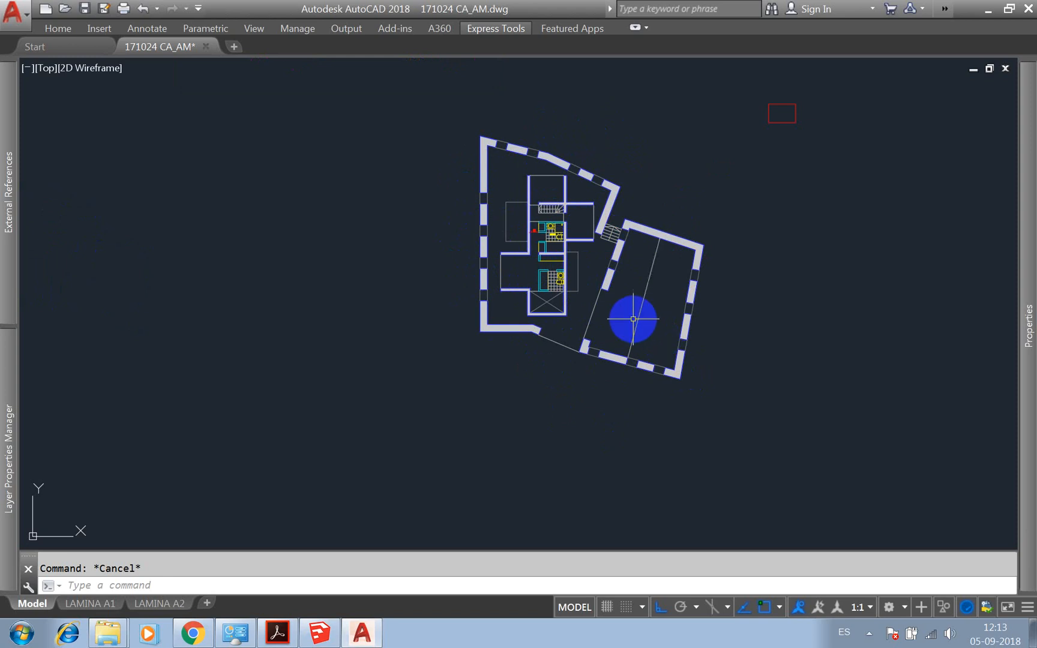
{"action": "scroll", "coordinate": [575, 224], "scroll_direction": "down", "scroll_amount": 5}
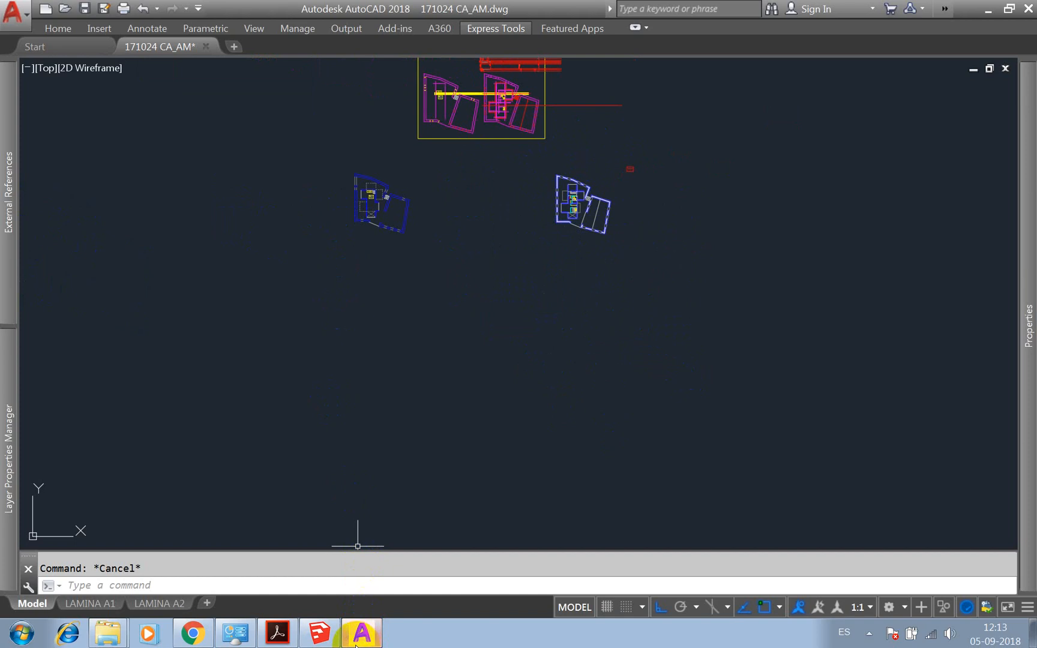
Switch to SketchUp and inspect the modelled house from above, with its roof slabs, outer walls and pool
{"action": "left_click", "coordinate": [319, 636]}
{"action": "scroll", "coordinate": [433, 328], "scroll_direction": "up", "scroll_amount": 5}
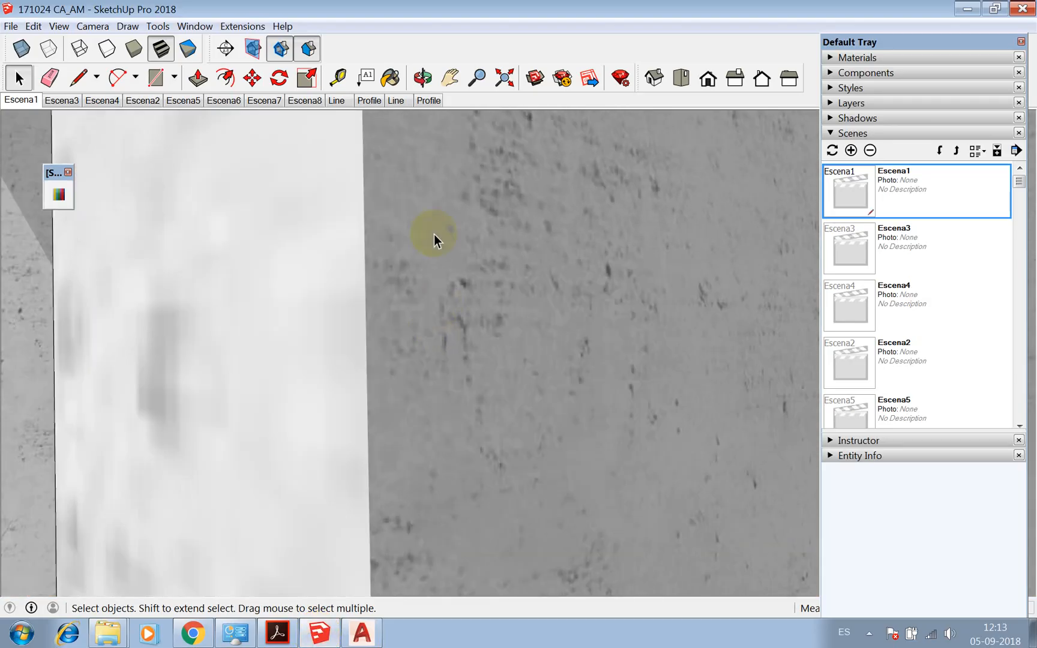
{"action": "left_click", "coordinate": [422, 78]}
{"action": "left_click_drag", "start_coordinate": [440, 197], "coordinate": [456, 282]}
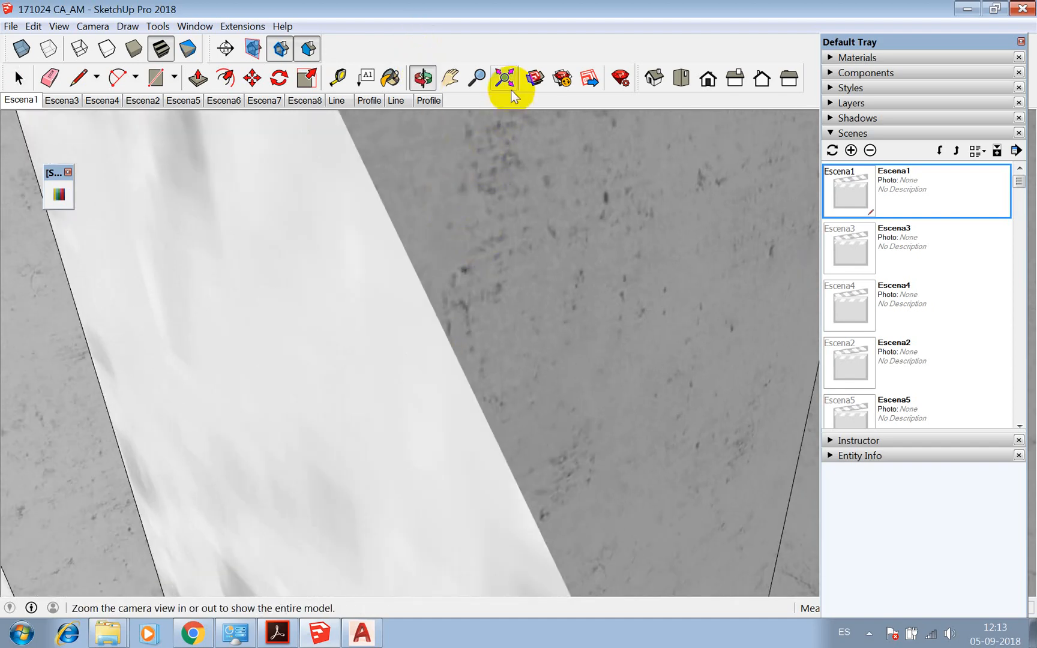
{"action": "left_click", "coordinate": [504, 78]}
{"action": "scroll", "coordinate": [450, 352], "scroll_direction": "down", "scroll_amount": 3}
{"action": "scroll", "coordinate": [240, 359], "scroll_direction": "up", "scroll_amount": 5}
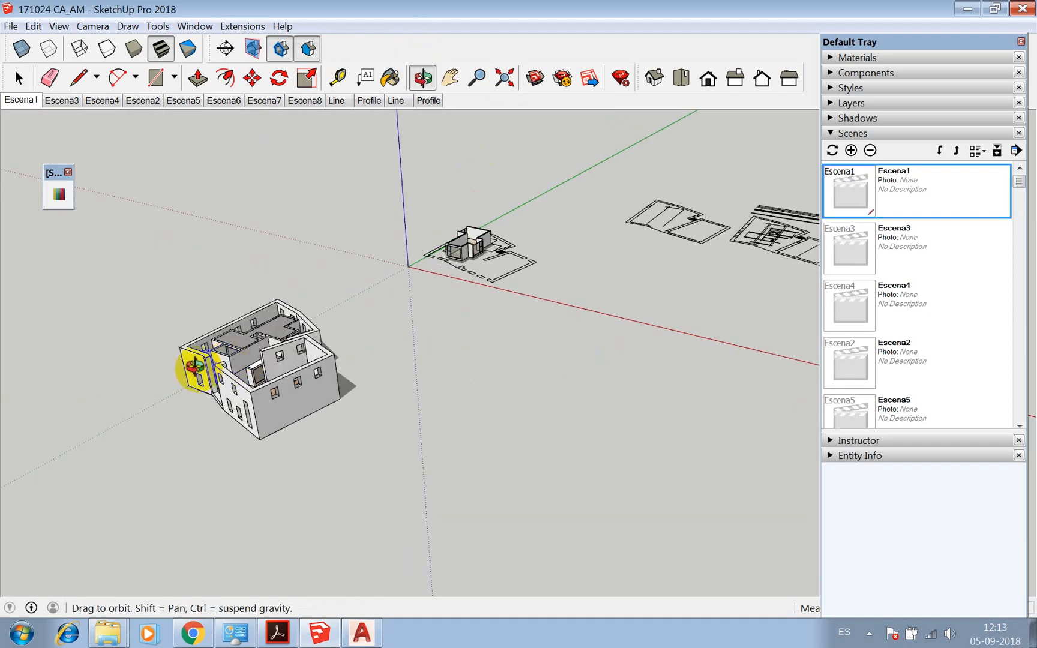
{"action": "left_click_drag", "start_coordinate": [227, 357], "coordinate": [581, 366]}
{"action": "scroll", "coordinate": [694, 312], "scroll_direction": "up", "scroll_amount": 6}
{"action": "left_click_drag", "start_coordinate": [646, 312], "coordinate": [513, 228]}
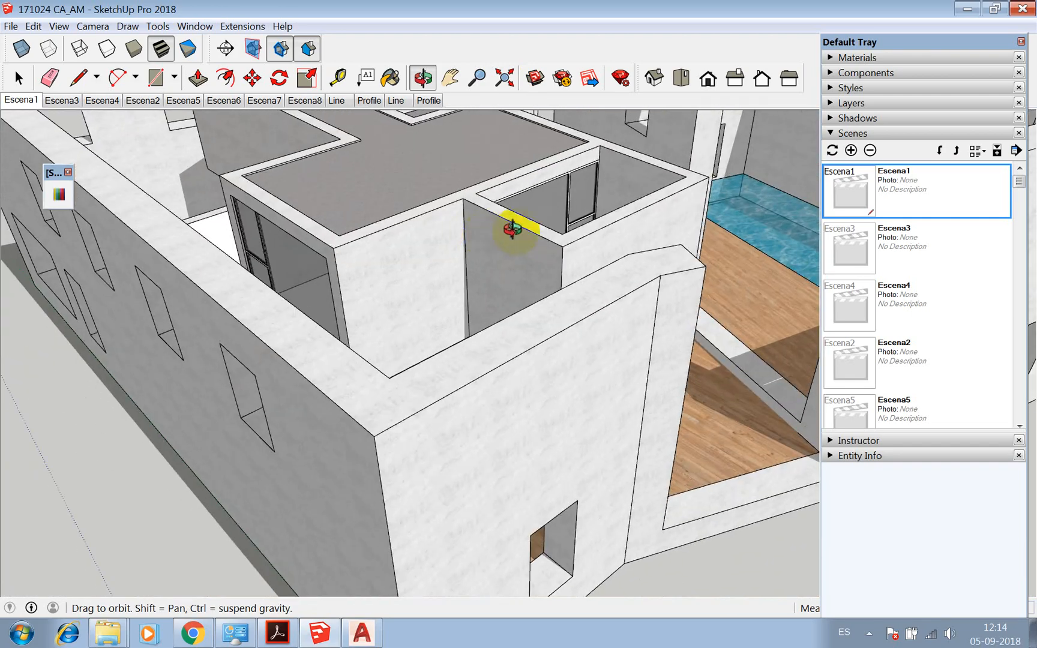
Hide the 2-PISO 02 layer so that only the lower storey of the house is shown inside the outer walls
{"action": "left_click", "coordinate": [832, 105]}
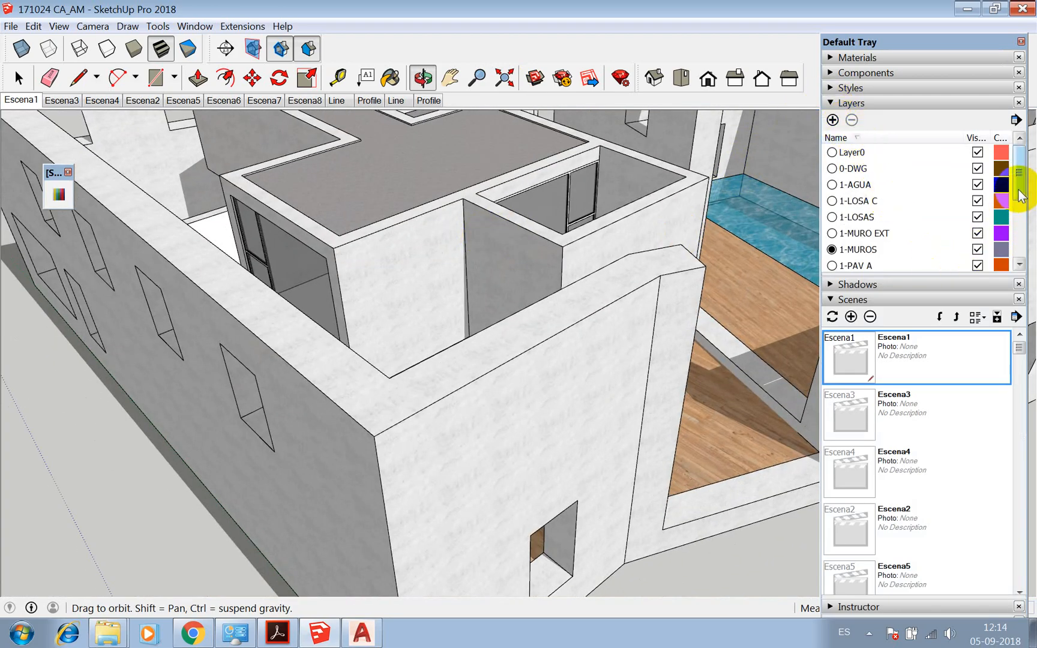
{"action": "mouse_move", "coordinate": [1019, 195]}
{"action": "left_mouse_down"}
{"action": "mouse_move", "coordinate": [1023, 259]}
{"action": "mouse_move", "coordinate": [1030, 192]}
{"action": "left_mouse_up"}
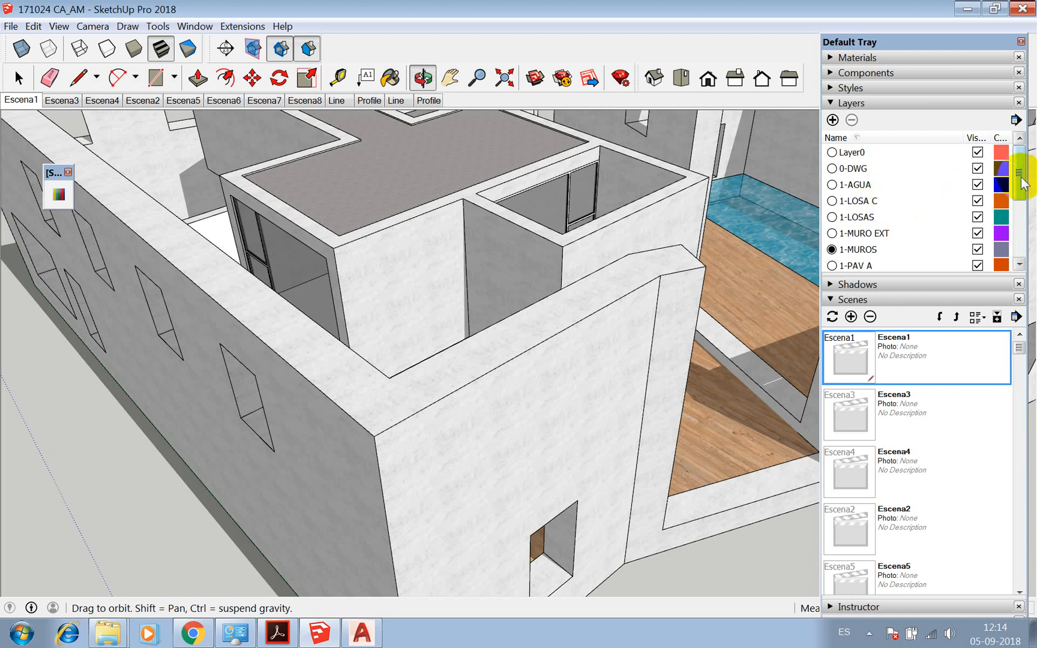
{"action": "scroll", "coordinate": [1023, 183], "scroll_direction": "down", "scroll_amount": 1}
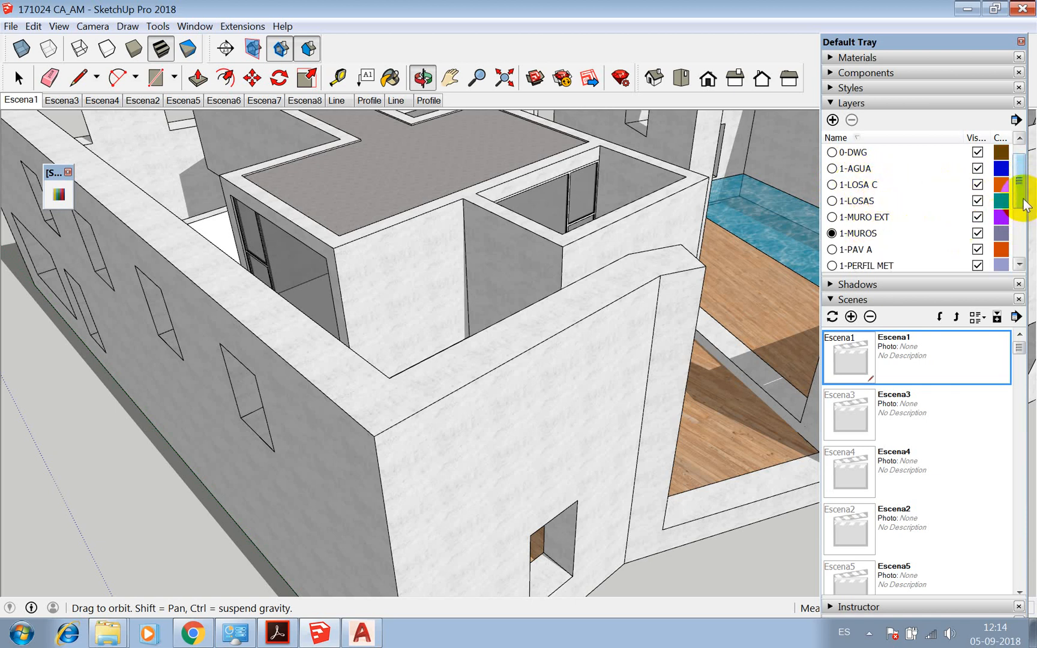
{"action": "left_click_drag", "start_coordinate": [1025, 204], "coordinate": [1025, 211]}
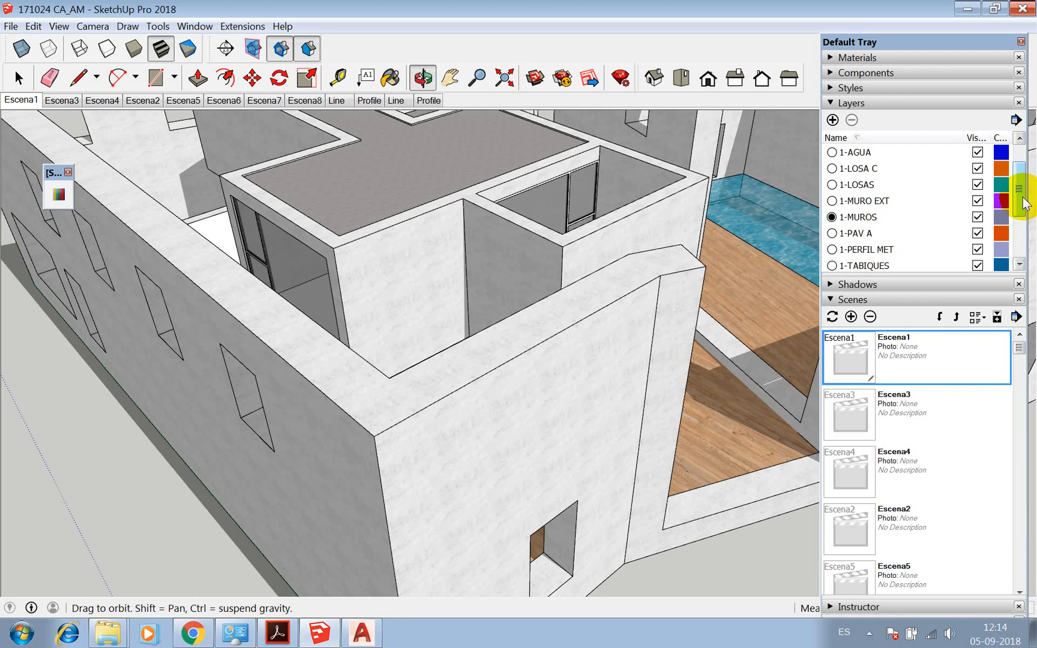
{"action": "left_click_drag", "start_coordinate": [1022, 201], "coordinate": [1020, 228]}
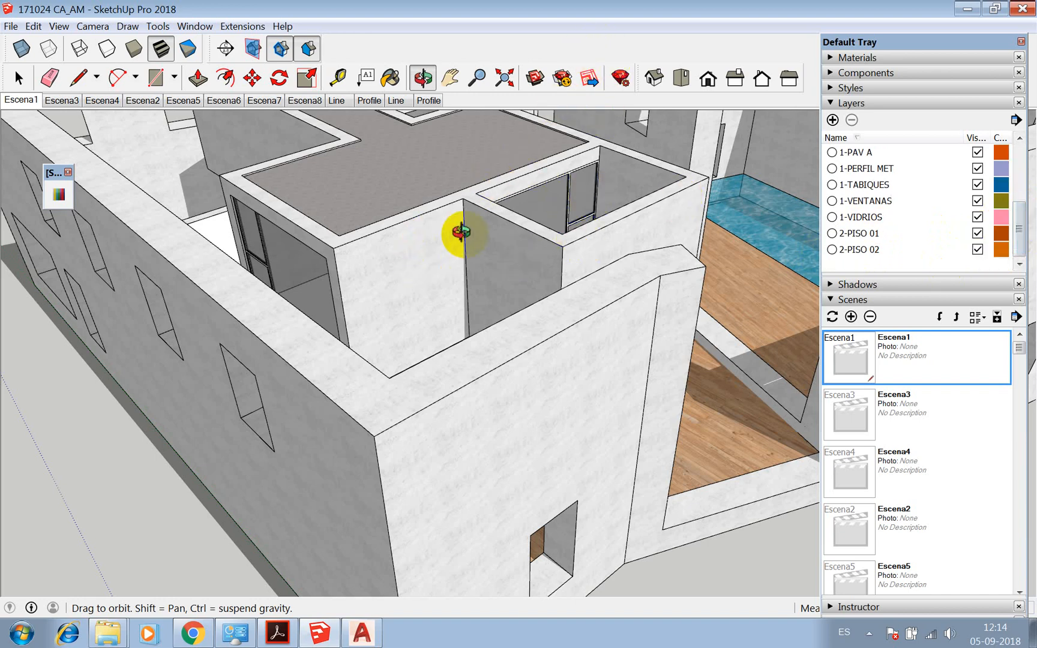
{"action": "scroll", "coordinate": [456, 234], "scroll_direction": "down", "scroll_amount": 5}
{"action": "scroll", "coordinate": [462, 282], "scroll_direction": "down", "scroll_amount": 3}
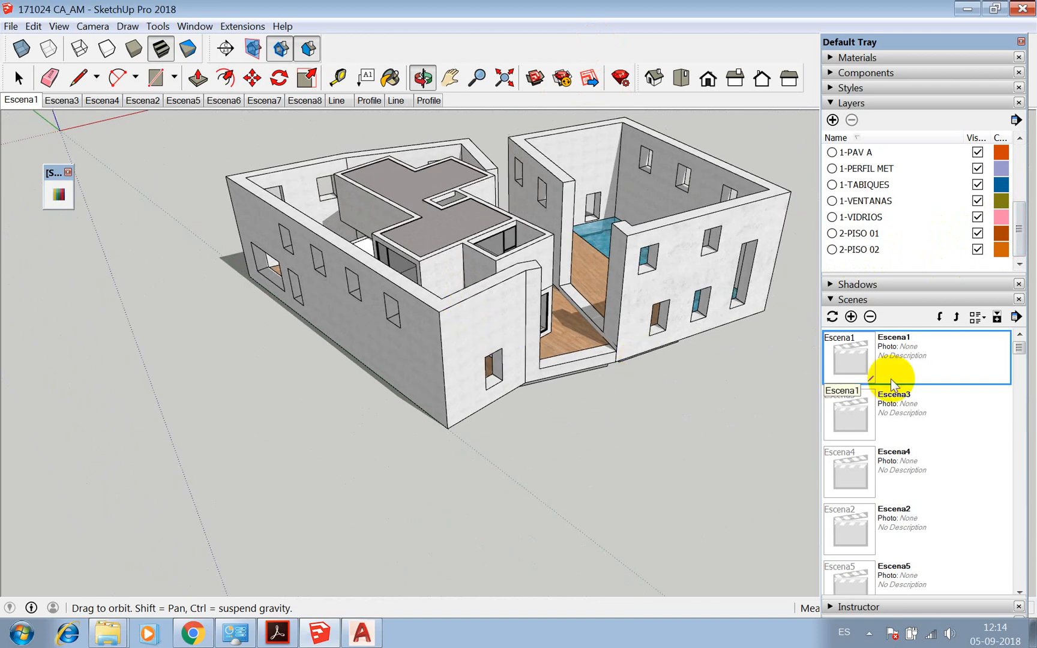
{"action": "scroll", "coordinate": [935, 215], "scroll_direction": "up", "scroll_amount": 1}
{"action": "scroll", "coordinate": [938, 223], "scroll_direction": "down", "scroll_amount": 1}
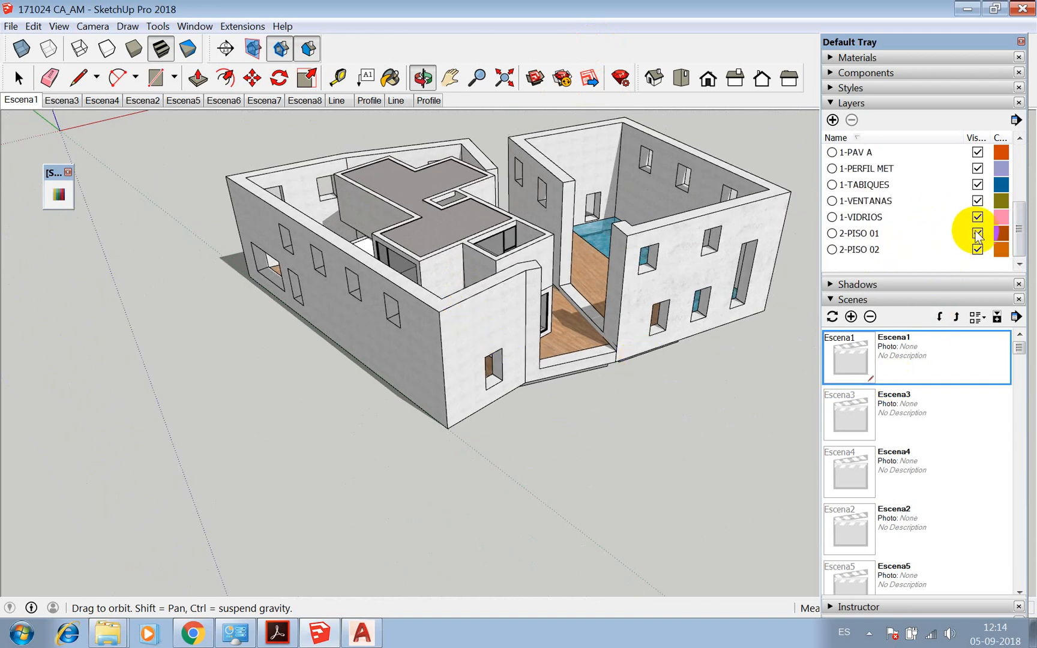
{"action": "left_click", "coordinate": [977, 234]}
{"action": "left_click", "coordinate": [978, 250]}
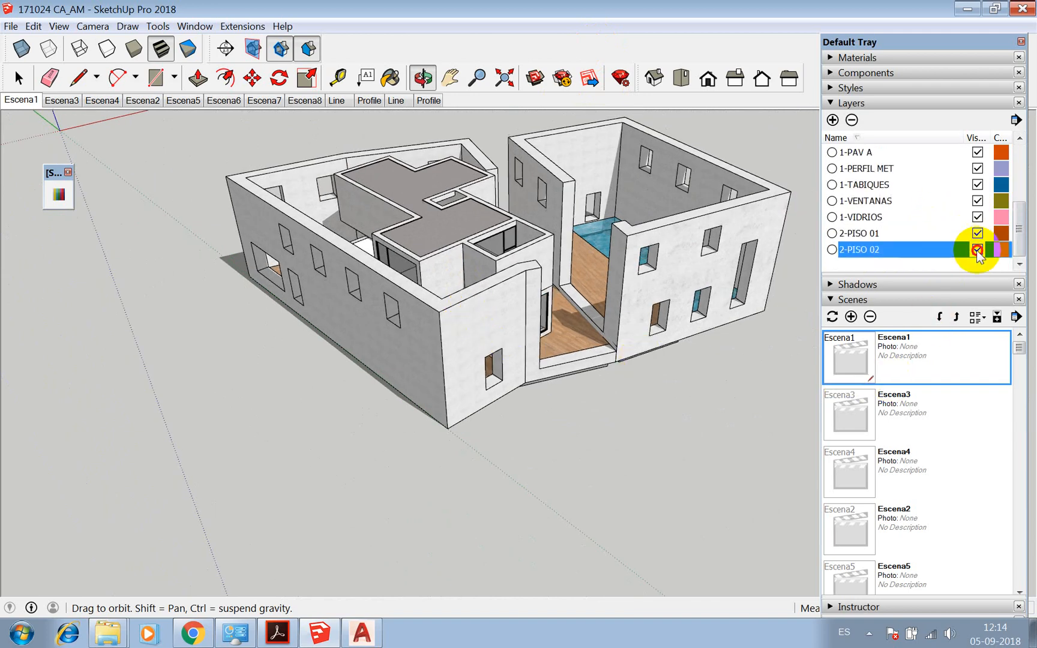
{"action": "left_click", "coordinate": [977, 250]}
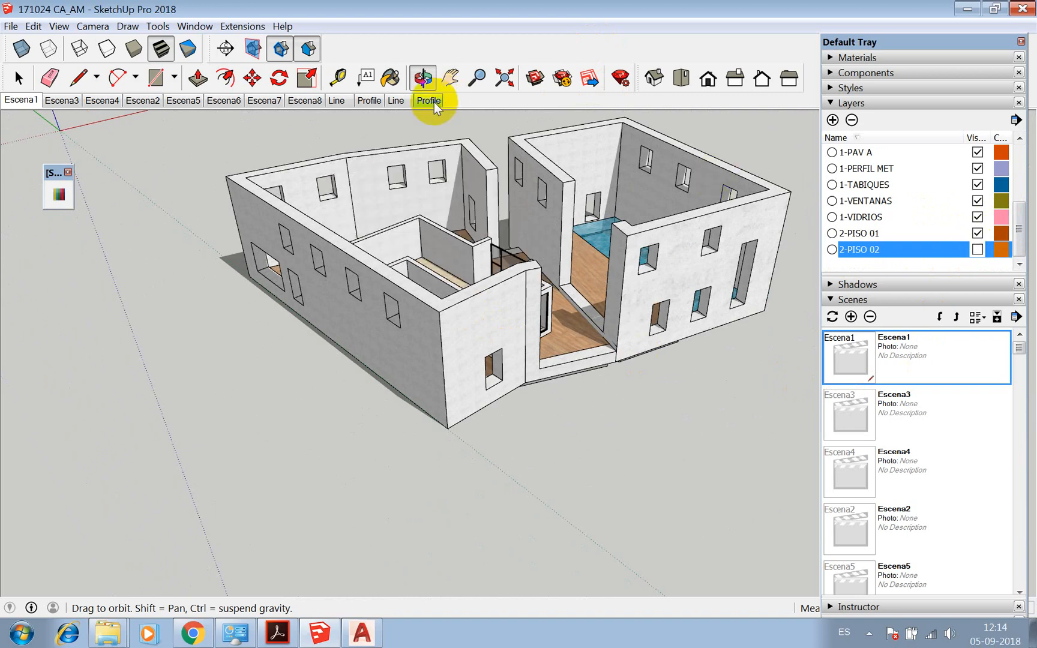
Try to move the exterior wall group away from the floors and pool of the house
{"action": "left_click_drag", "start_coordinate": [496, 184], "coordinate": [280, 272]}
{"action": "left_click_drag", "start_coordinate": [389, 297], "coordinate": [390, 314]}
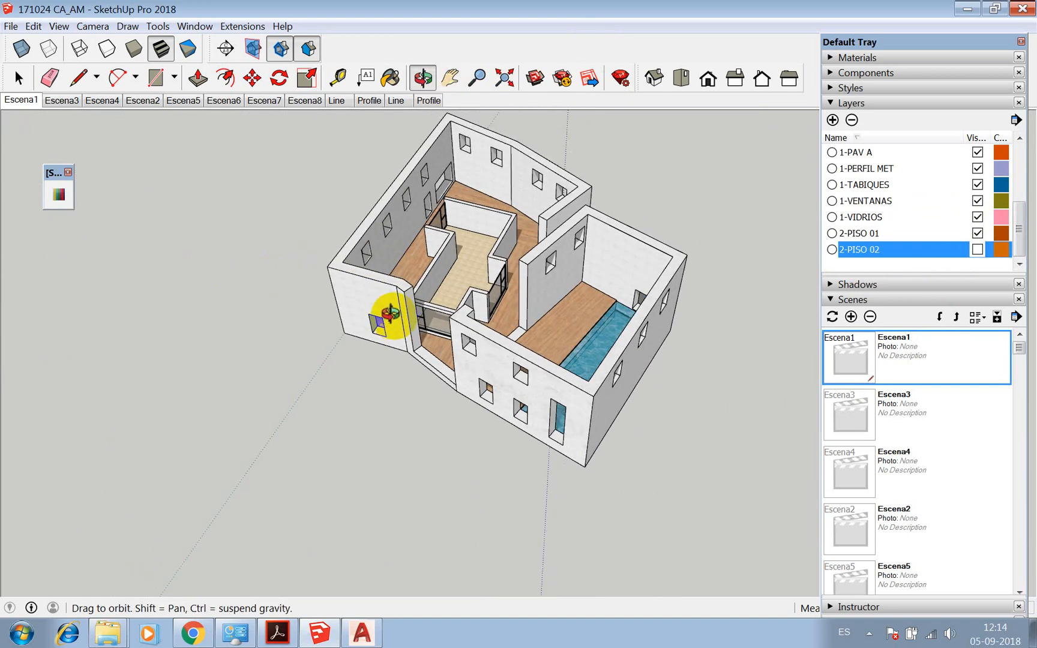
{"action": "left_click_drag", "start_coordinate": [475, 343], "coordinate": [672, 332]}
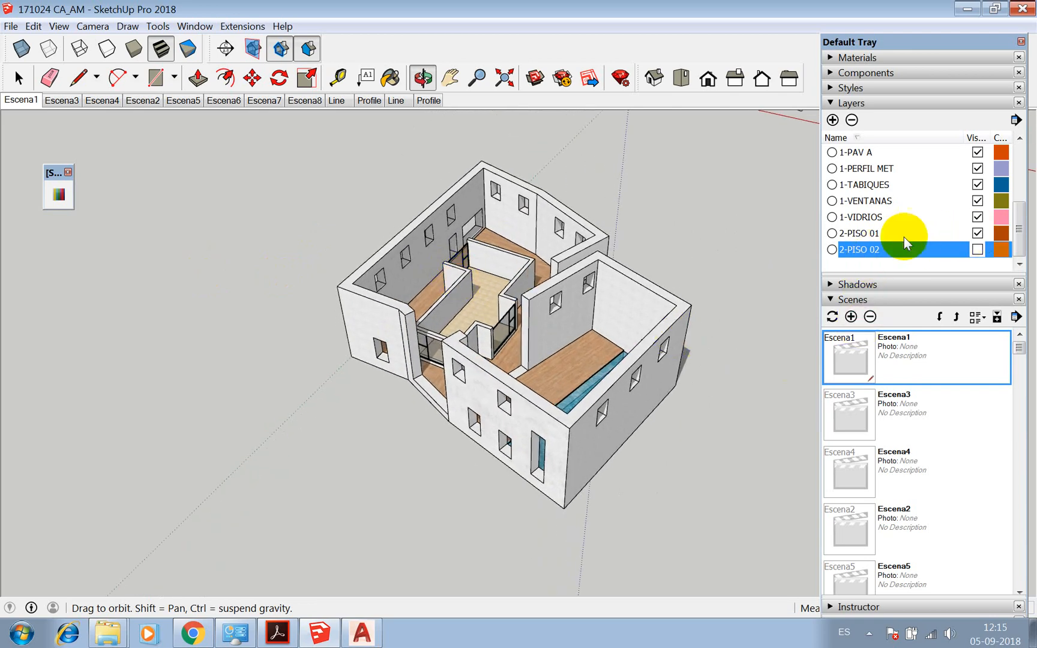
{"action": "left_click_drag", "start_coordinate": [446, 285], "coordinate": [678, 347]}
{"action": "key", "text": "space"}
{"action": "left_click", "coordinate": [678, 347]}
{"action": "key", "text": "m"}
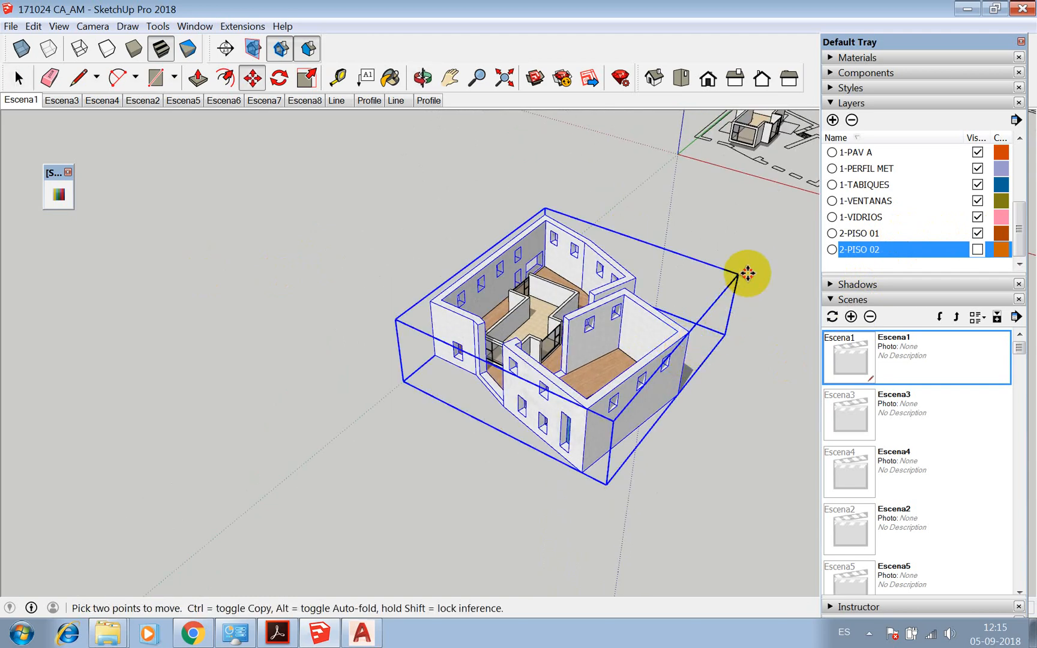
{"action": "left_click", "coordinate": [747, 275]}
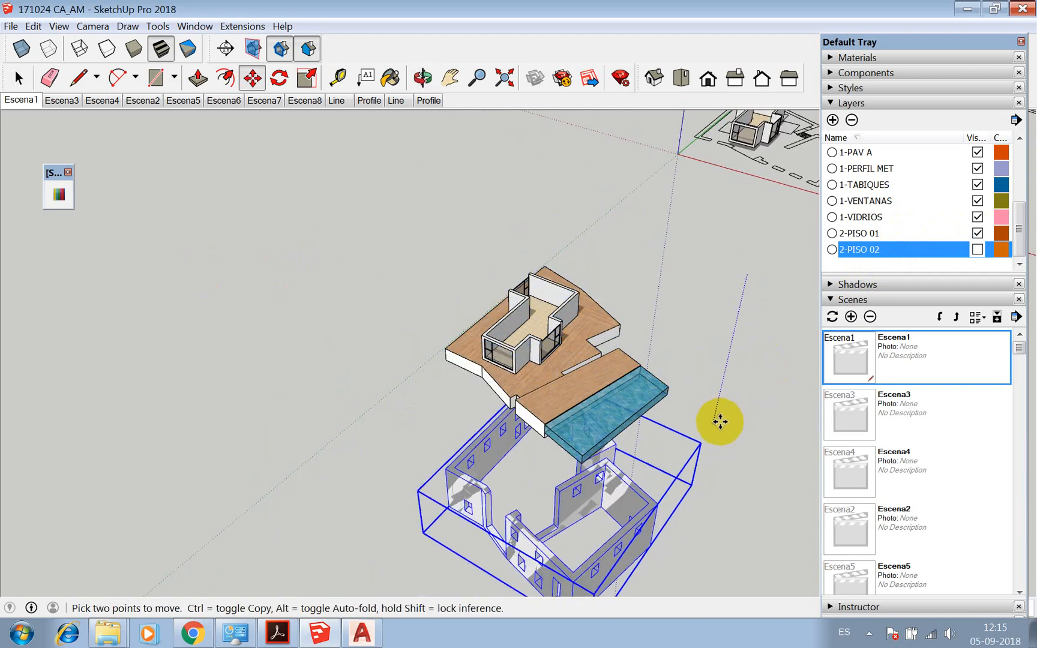
{"action": "key", "text": "Escape"}
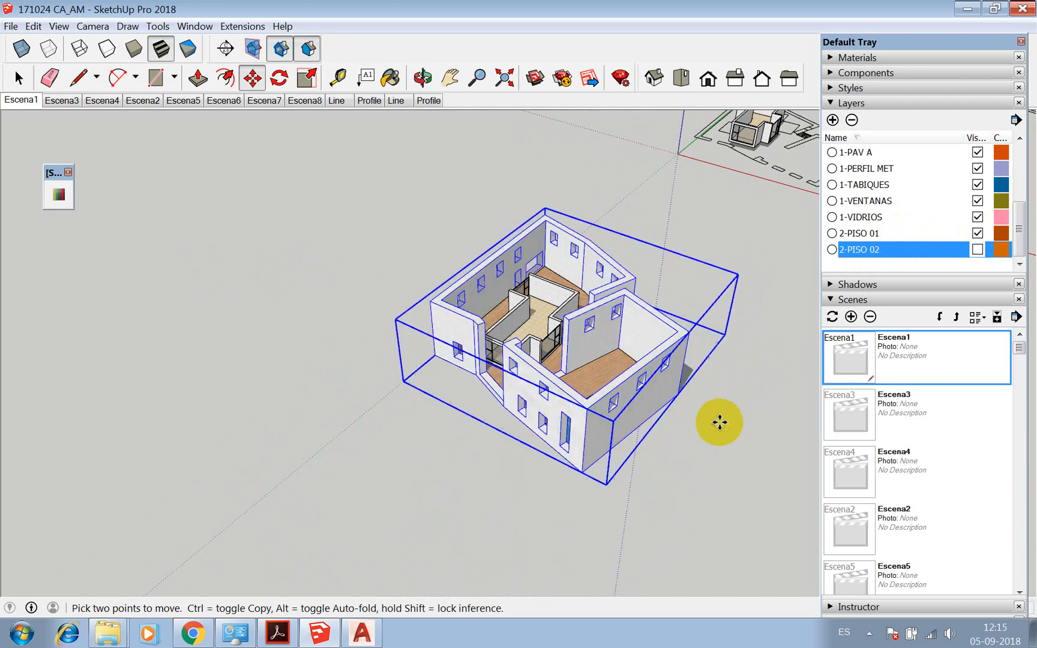
{"action": "left_click", "coordinate": [654, 78]}
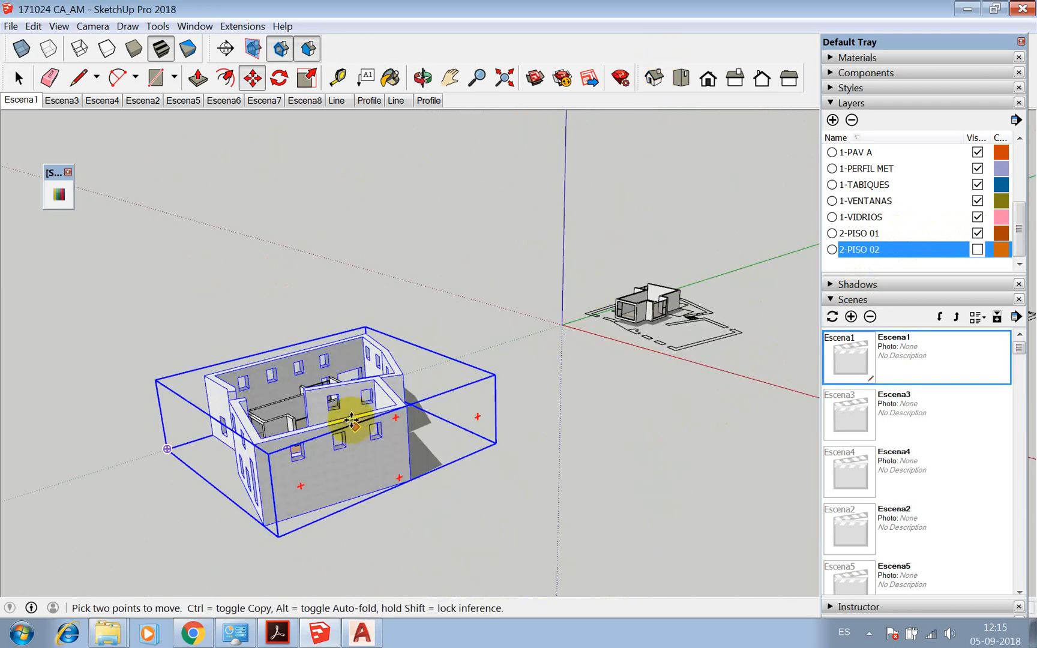
{"action": "left_click", "coordinate": [422, 78]}
{"action": "left_click_drag", "start_coordinate": [367, 340], "coordinate": [659, 358]}
{"action": "left_click_drag", "start_coordinate": [583, 533], "coordinate": [638, 540]}
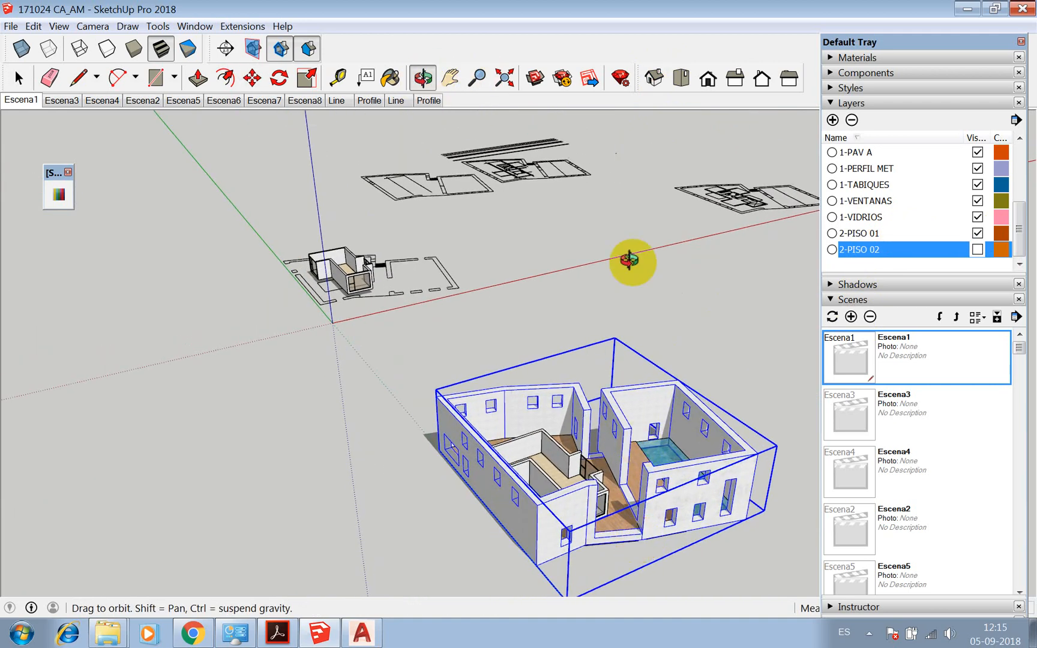
{"action": "left_click", "coordinate": [654, 77]}
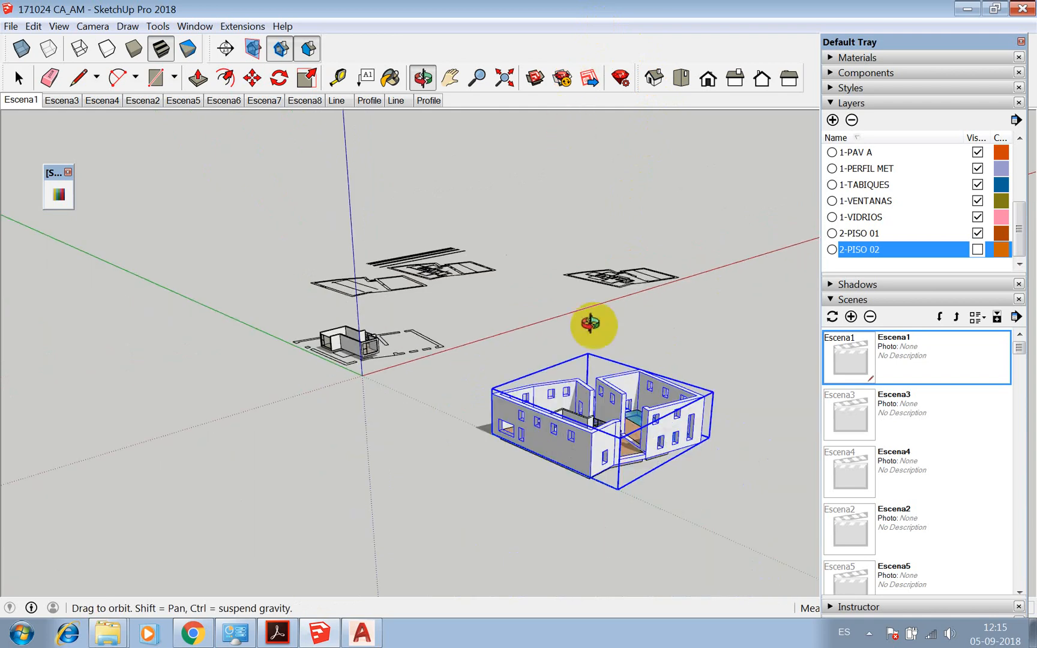
Set the camera to parallel projection and frame the house in a standard isometric view
{"action": "left_click_drag", "start_coordinate": [597, 324], "coordinate": [612, 474]}
{"action": "left_click", "coordinate": [96, 27]}
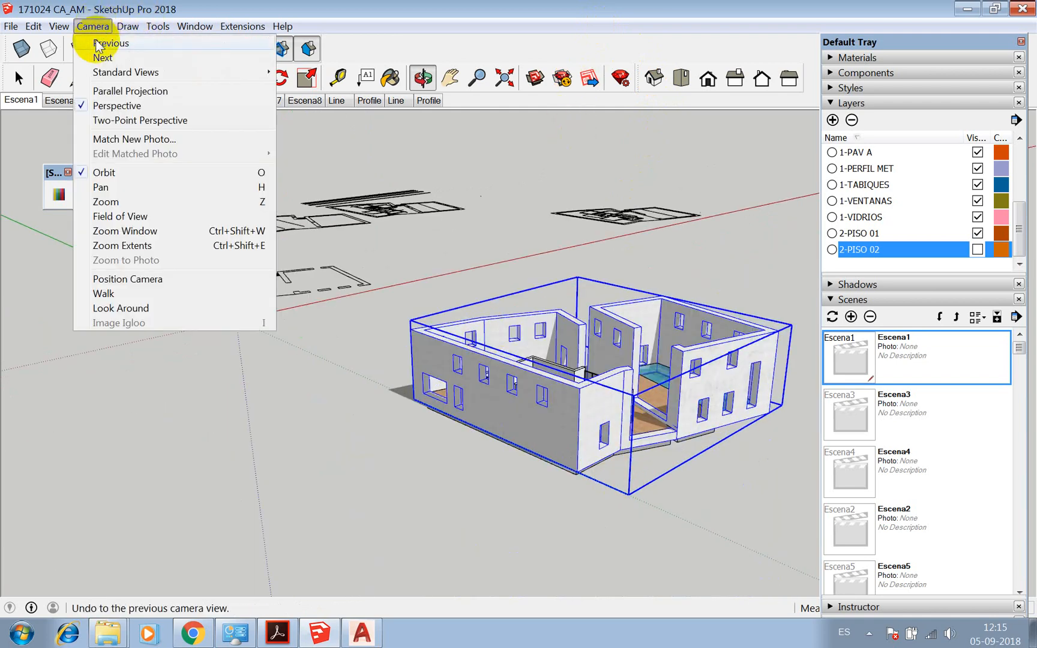
{"action": "left_click", "coordinate": [112, 95]}
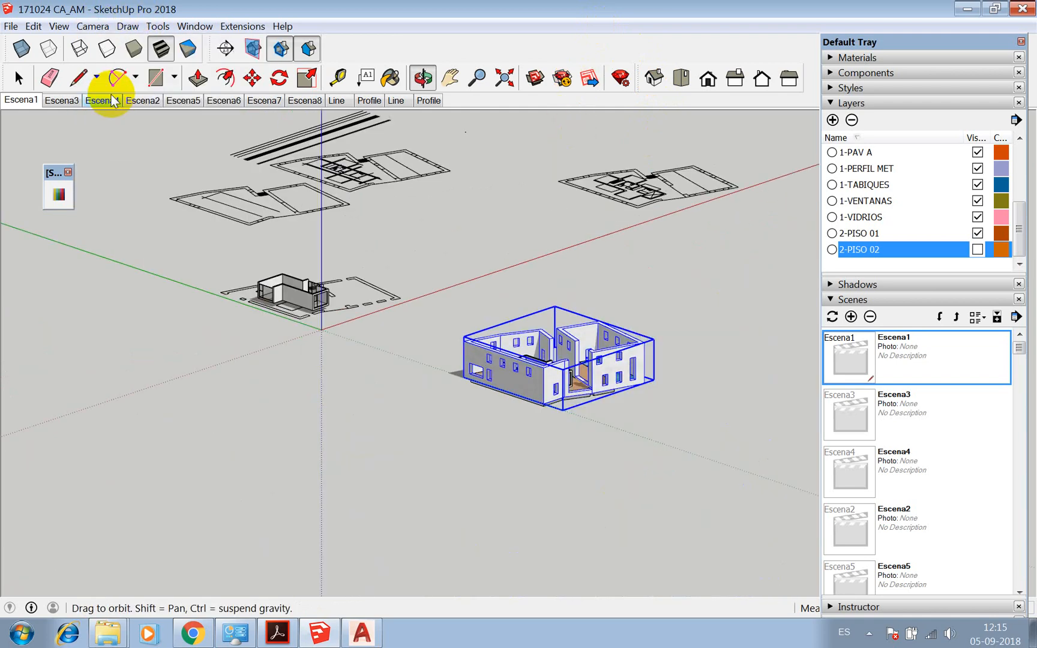
{"action": "left_click_drag", "start_coordinate": [534, 347], "coordinate": [531, 297]}
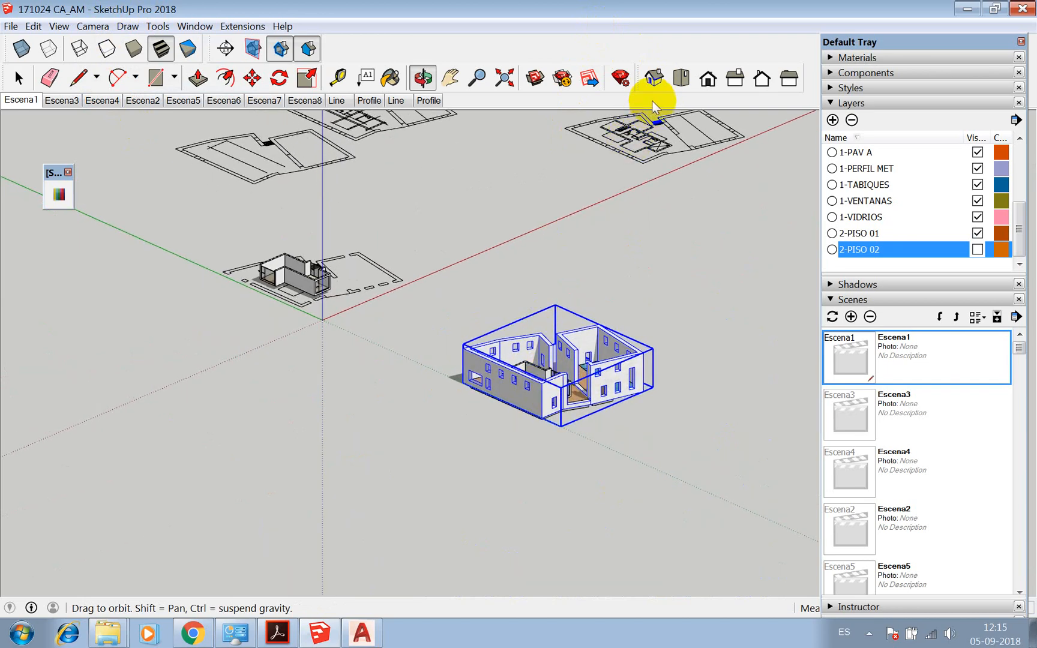
{"action": "left_click", "coordinate": [654, 78]}
{"action": "scroll", "coordinate": [578, 549], "scroll_direction": "up", "scroll_amount": 4}
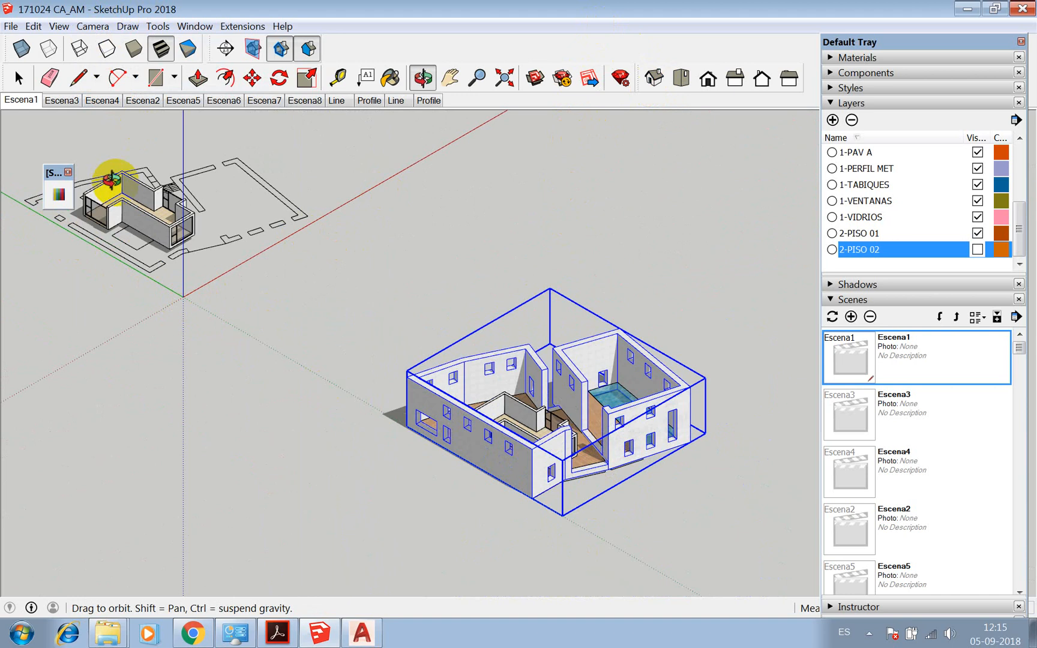
{"action": "scroll", "coordinate": [655, 460], "scroll_direction": "up", "scroll_amount": 1}
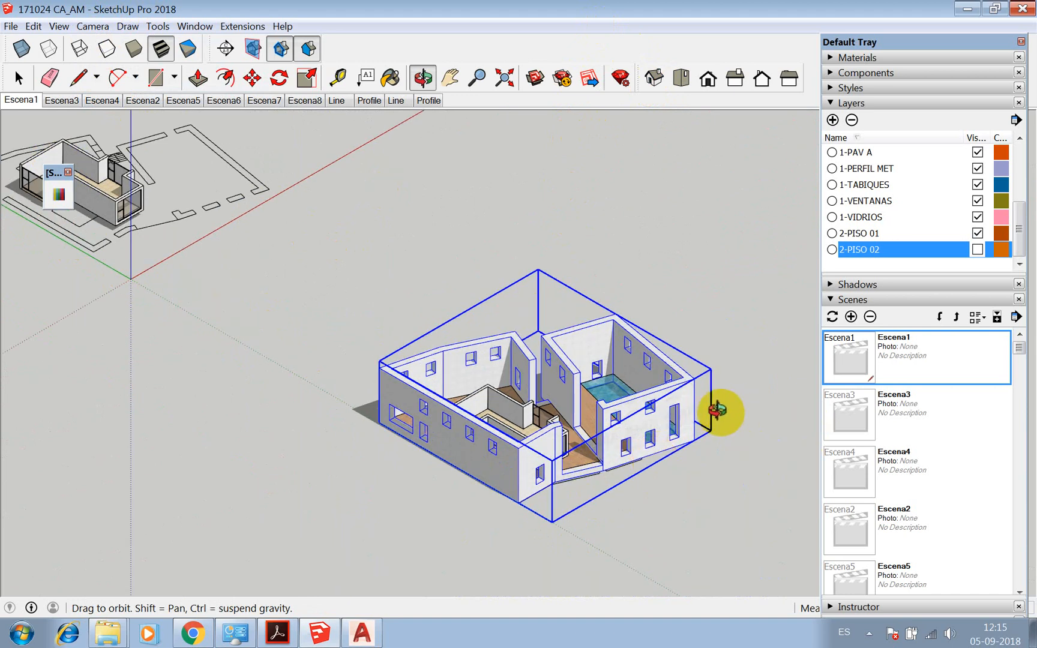
{"action": "key", "text": "space"}
{"action": "key", "text": "m"}
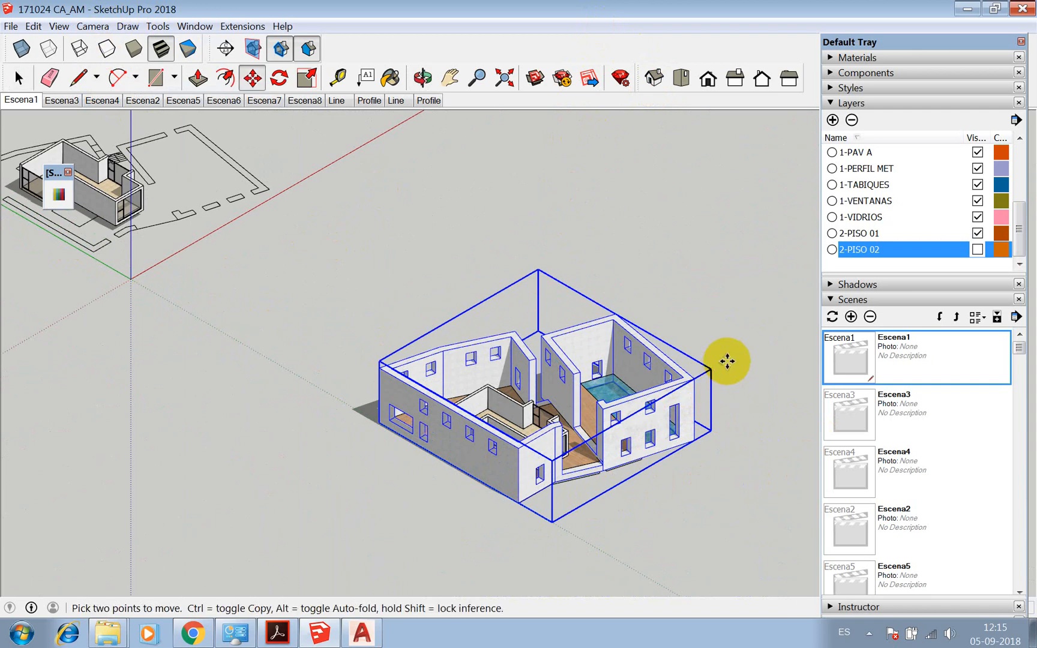
{"action": "left_click_drag", "start_coordinate": [727, 360], "coordinate": [733, 473]}
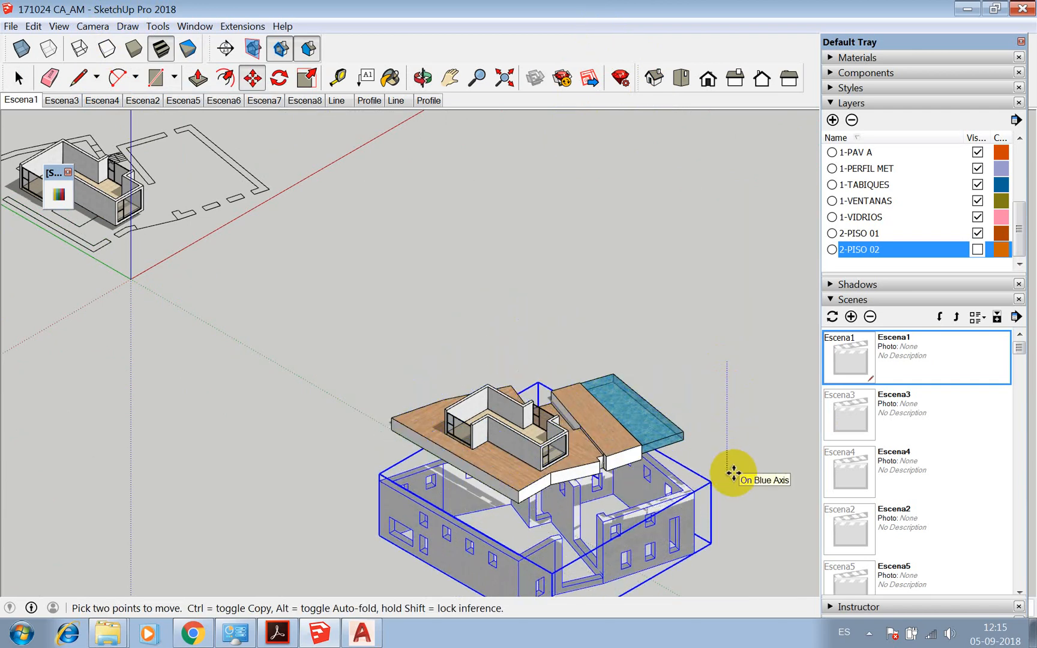
Collapse the Scenes section, then detach and shorten the tray so the Distance field is uncovered
{"action": "left_click", "coordinate": [836, 299]}
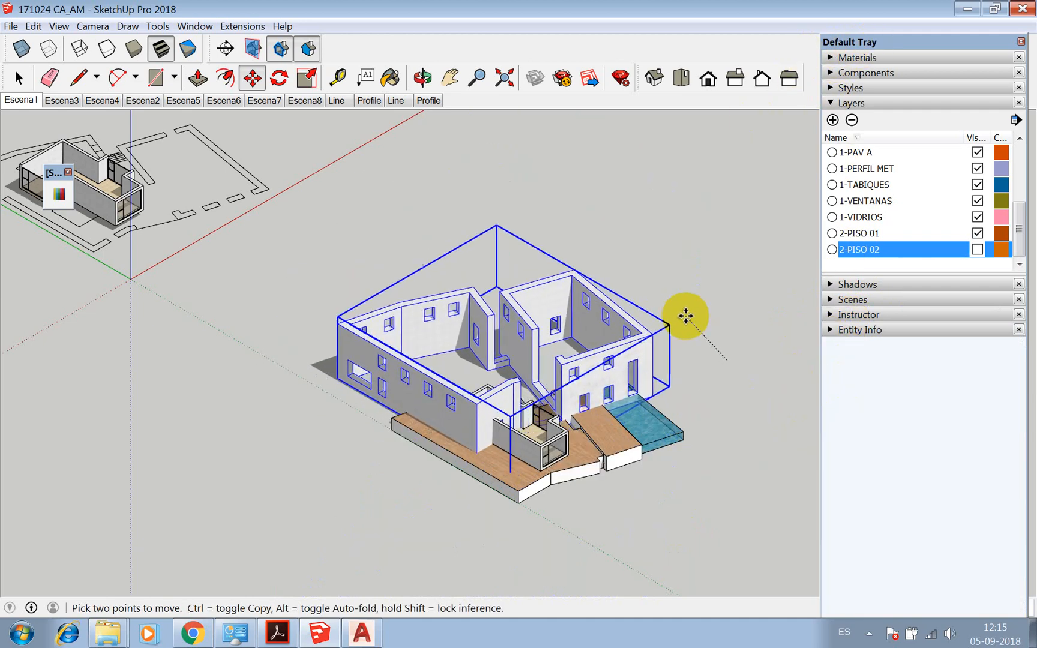
{"action": "left_click", "coordinate": [676, 360]}
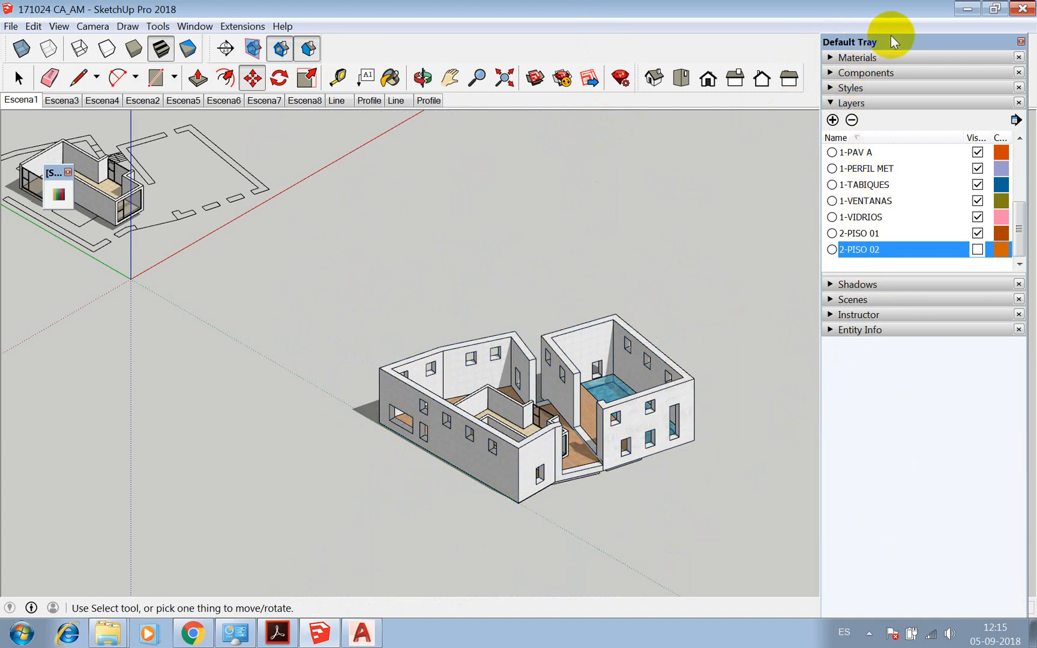
{"action": "left_click_drag", "start_coordinate": [894, 41], "coordinate": [757, 5]}
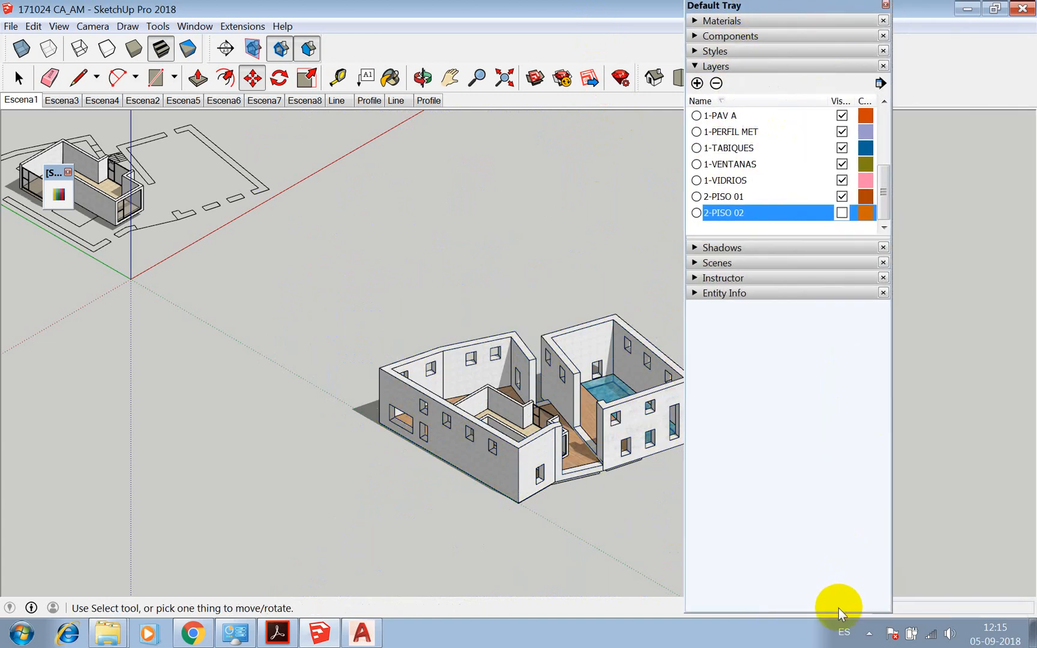
{"action": "left_click_drag", "start_coordinate": [839, 608], "coordinate": [840, 480]}
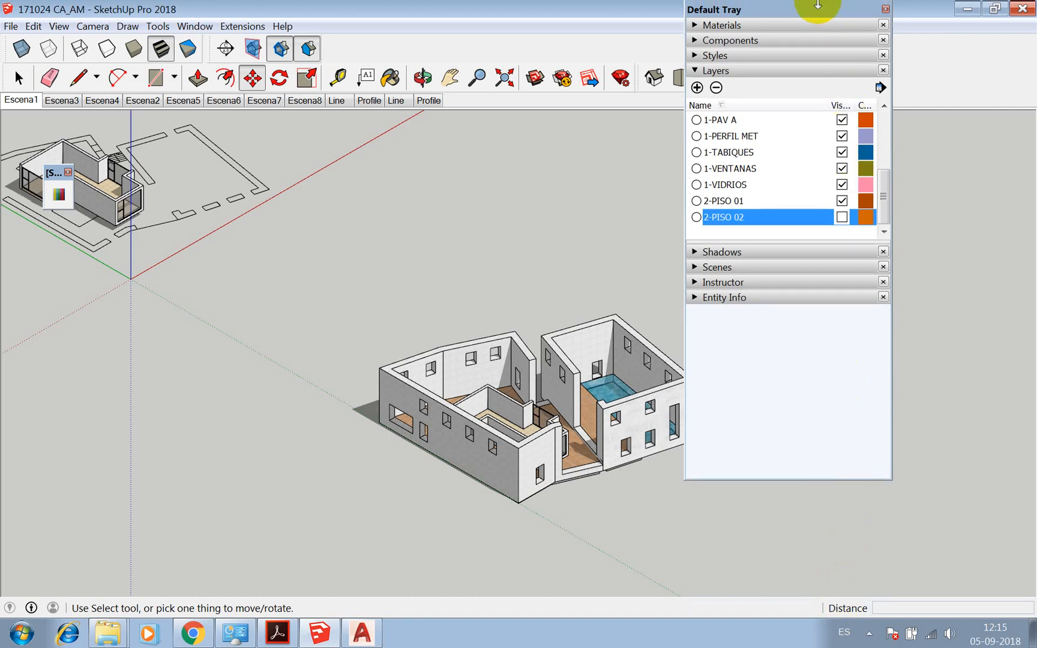
{"action": "left_click_drag", "start_coordinate": [817, 4], "coordinate": [917, 108]}
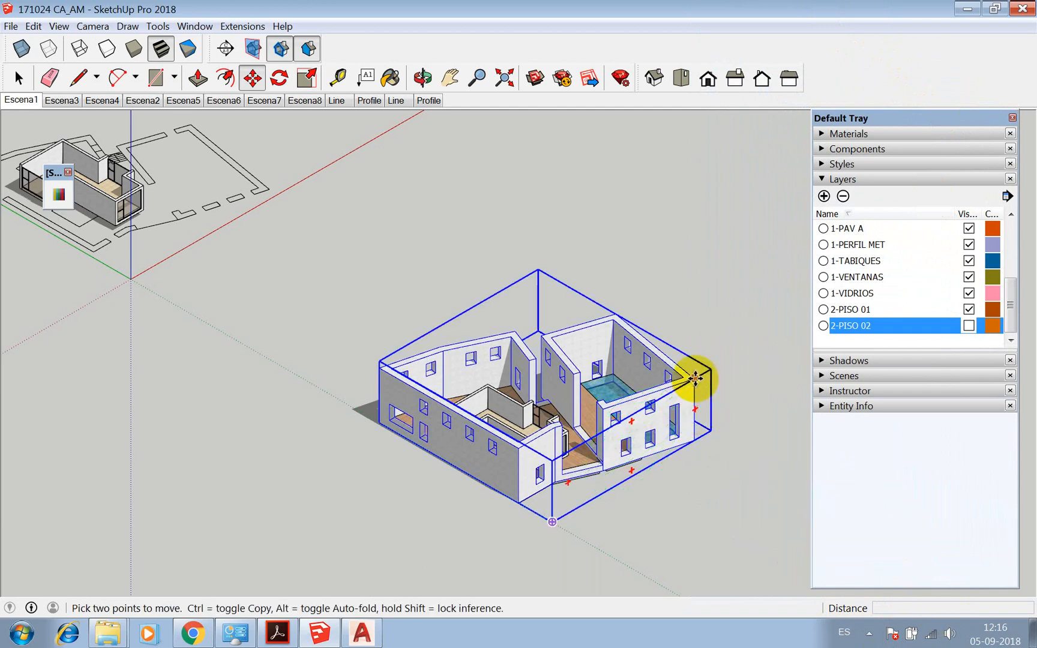
Move the exterior wall group 1000 cm down along the blue axis, below the deck and pool
{"action": "left_click", "coordinate": [692, 375]}
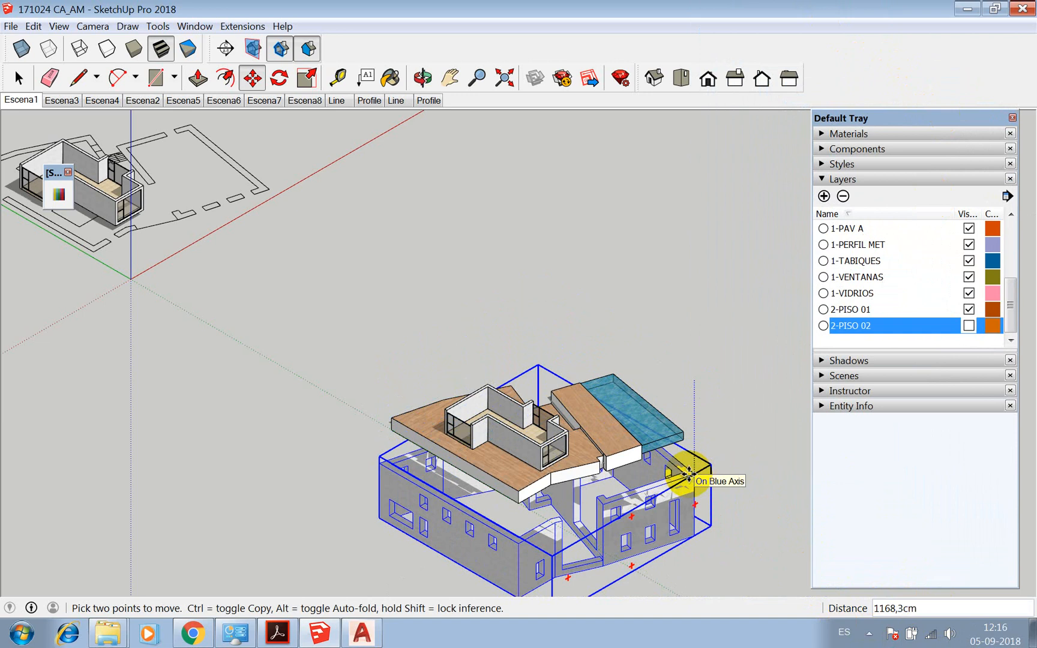
{"action": "type", "text": "1000"}
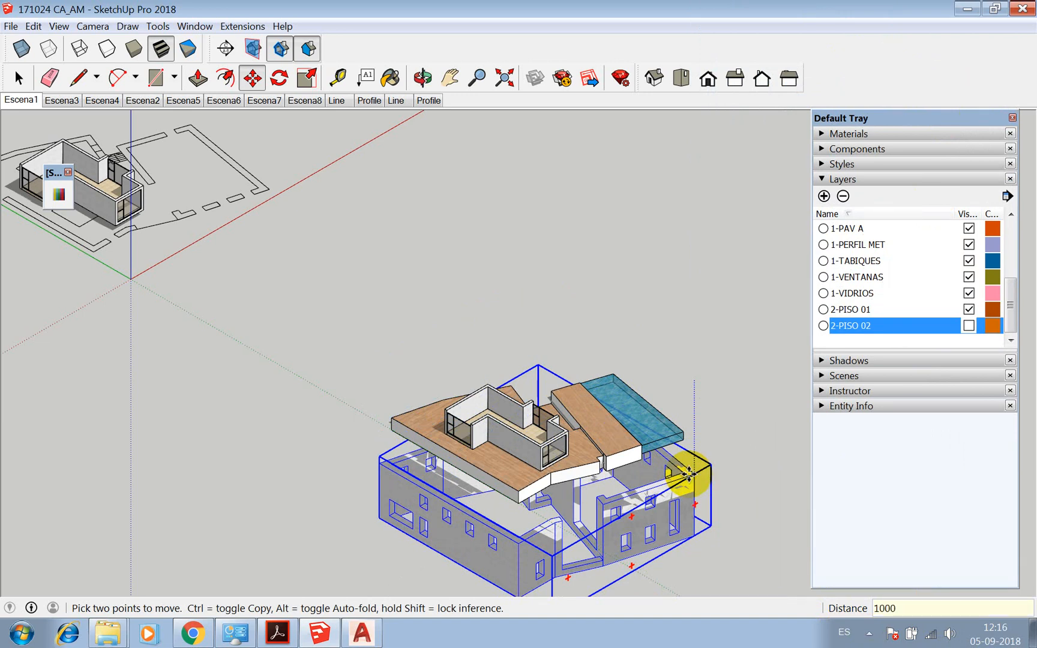
{"action": "key", "text": "Return"}
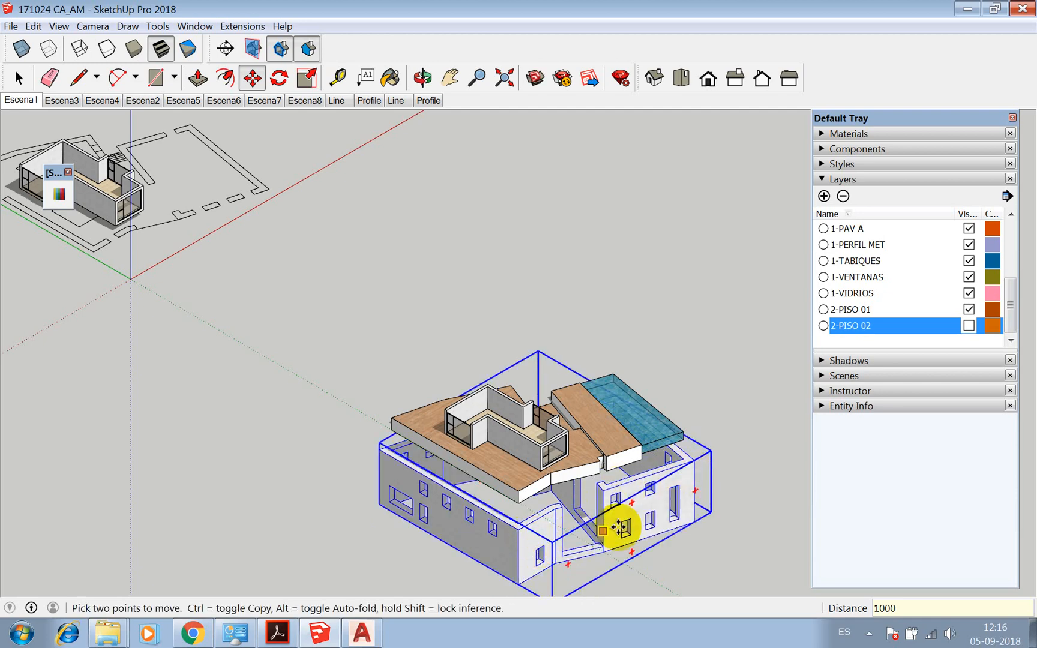
Try to move the exterior wall group a further 10000 cm down, and undo that move
{"action": "left_click", "coordinate": [702, 456]}
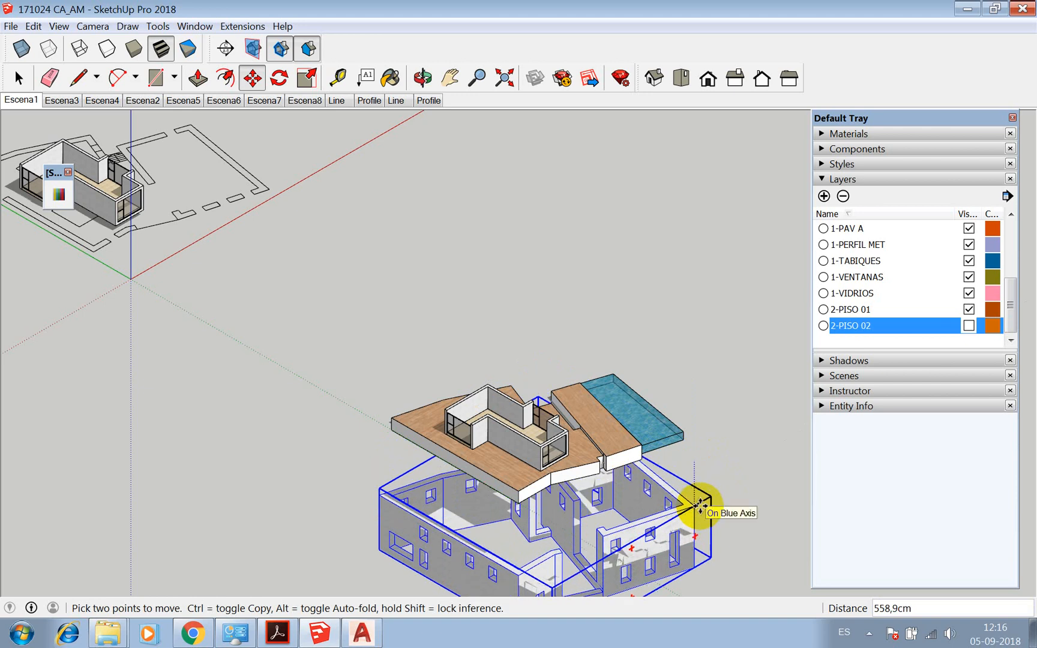
{"action": "type", "text": "10000"}
{"action": "key", "text": "Return"}
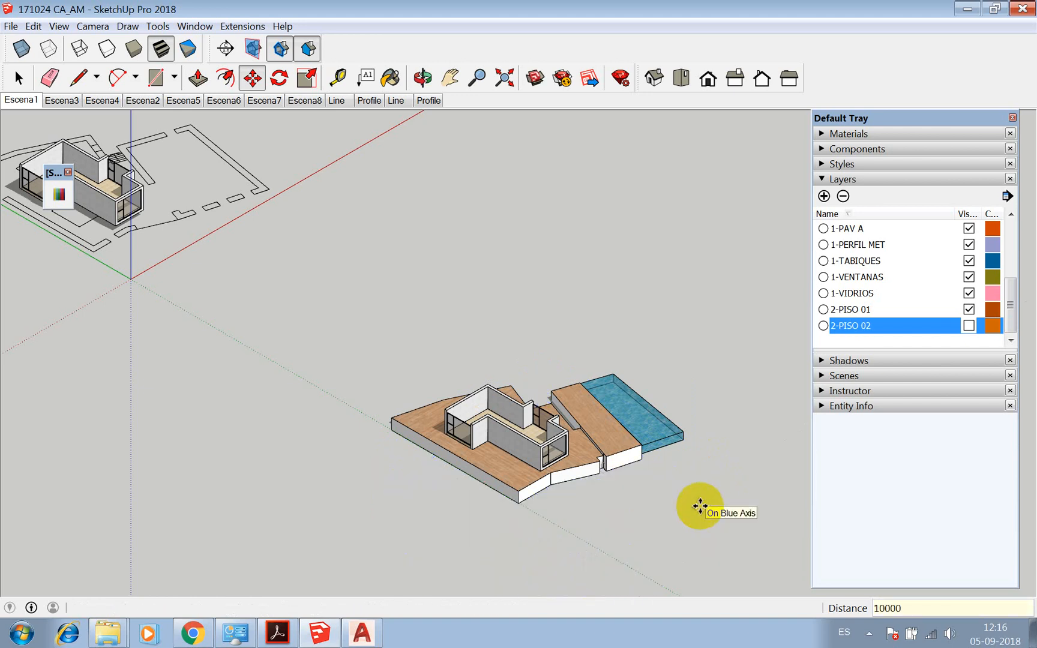
{"action": "key", "text": "z"}
{"action": "key", "text": "m"}
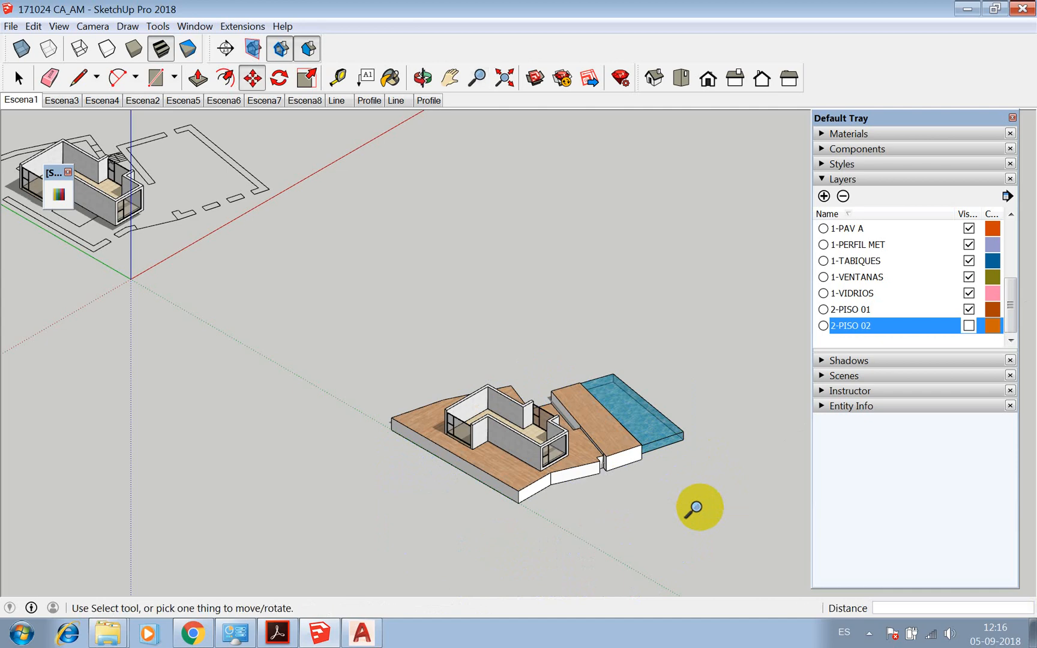
{"action": "key", "text": "z"}
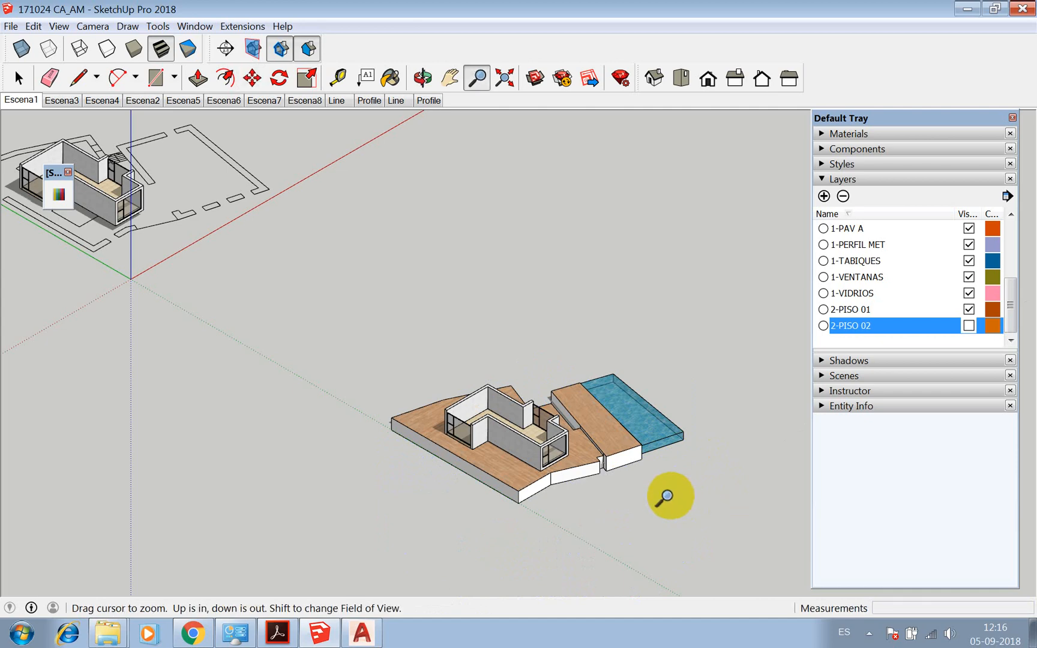
{"action": "key", "text": "m"}
{"action": "scroll", "coordinate": [668, 484], "scroll_direction": "down", "scroll_amount": 2}
{"action": "key", "text": "ctrl+z"}
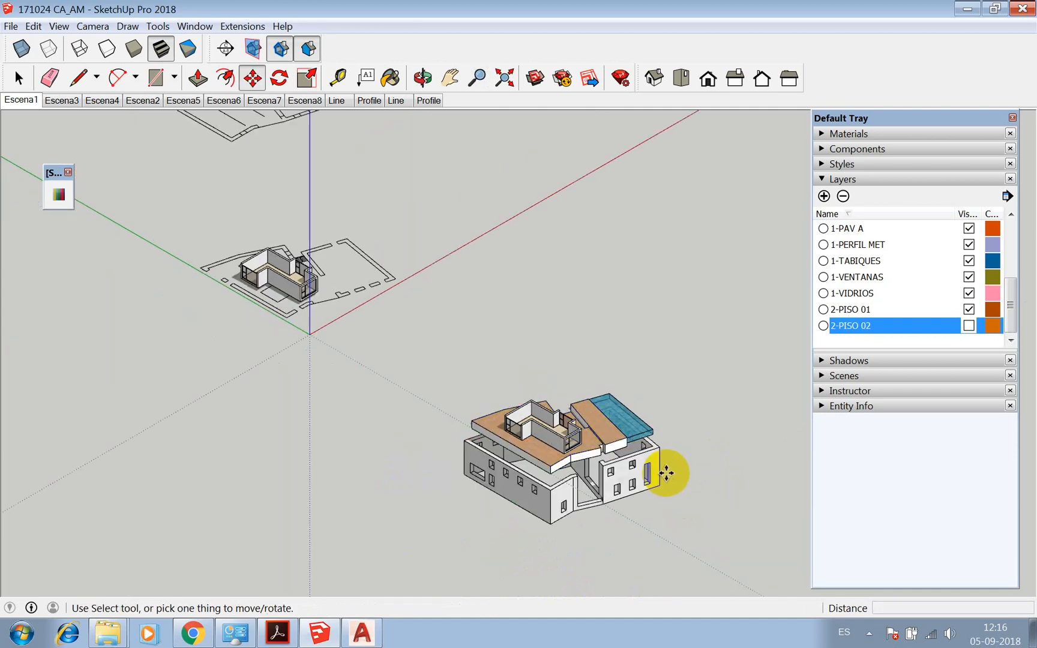
Lower the exterior wall group by another 1000 cm along the blue axis
{"action": "scroll", "coordinate": [665, 466], "scroll_direction": "up", "scroll_amount": 3}
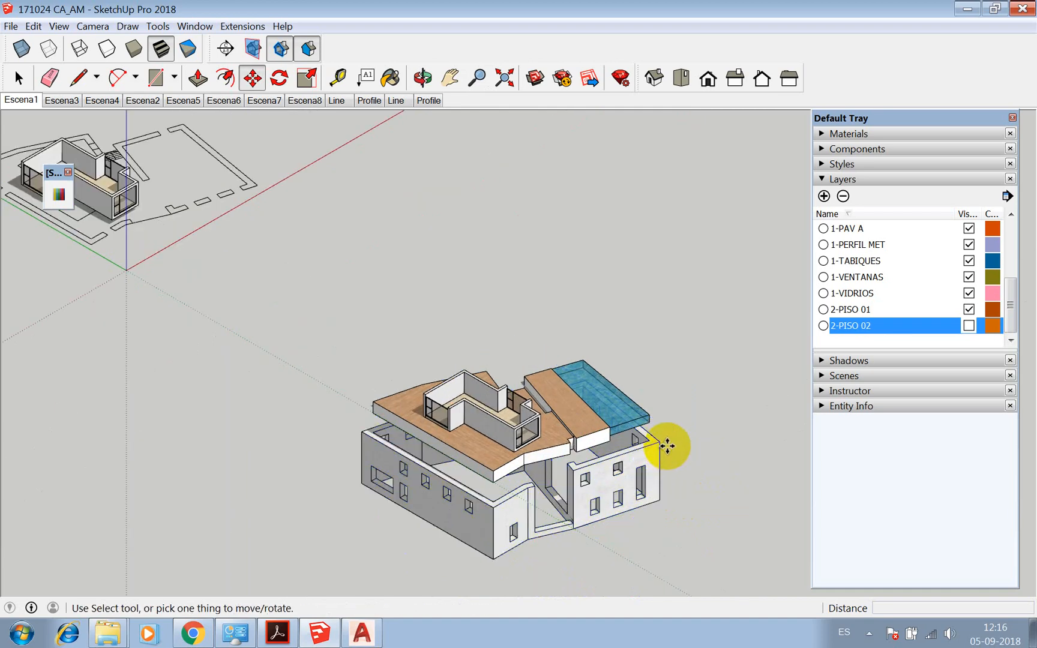
{"action": "left_click", "coordinate": [660, 443]}
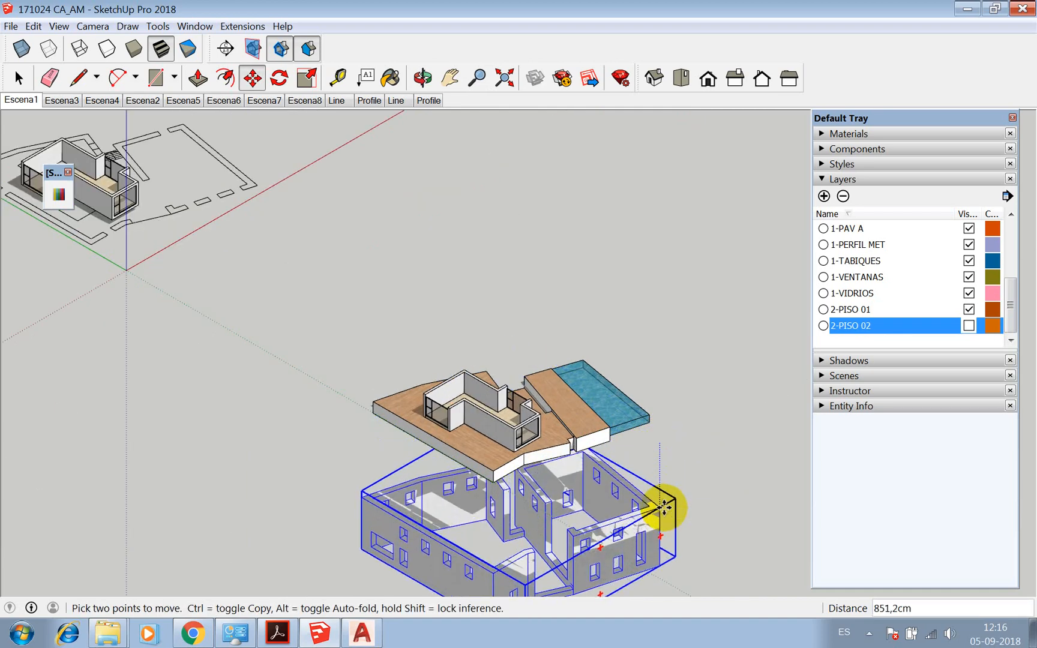
{"action": "type", "text": "1000"}
{"action": "key", "text": "Return"}
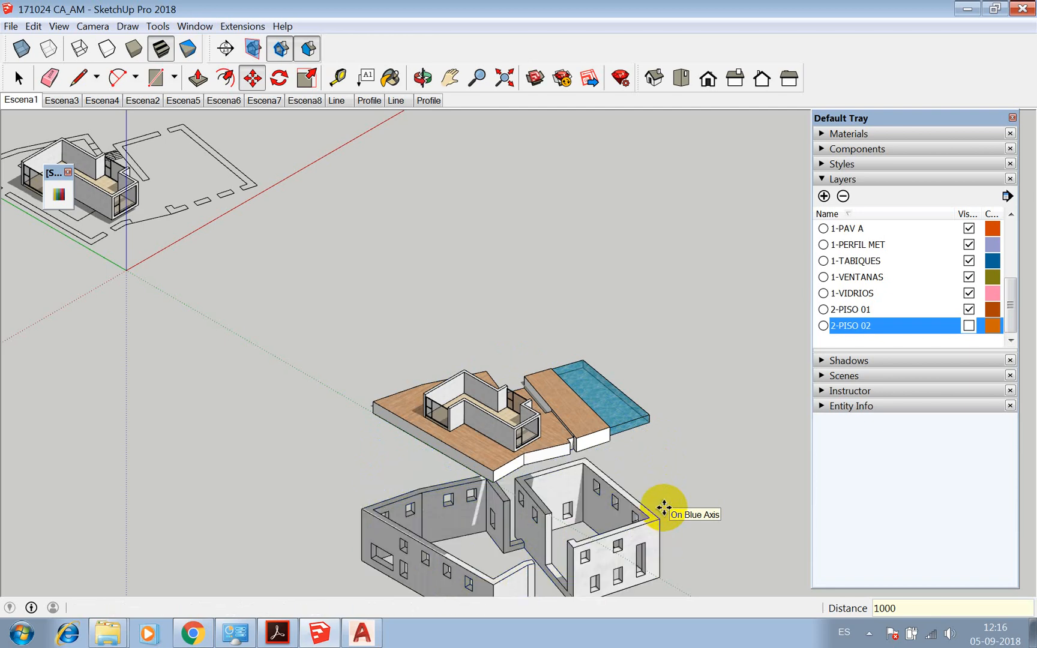
Raise the first-storey group 1000 cm along the blue axis, above the wooden deck
{"action": "scroll", "coordinate": [470, 271], "scroll_direction": "down", "scroll_amount": 2}
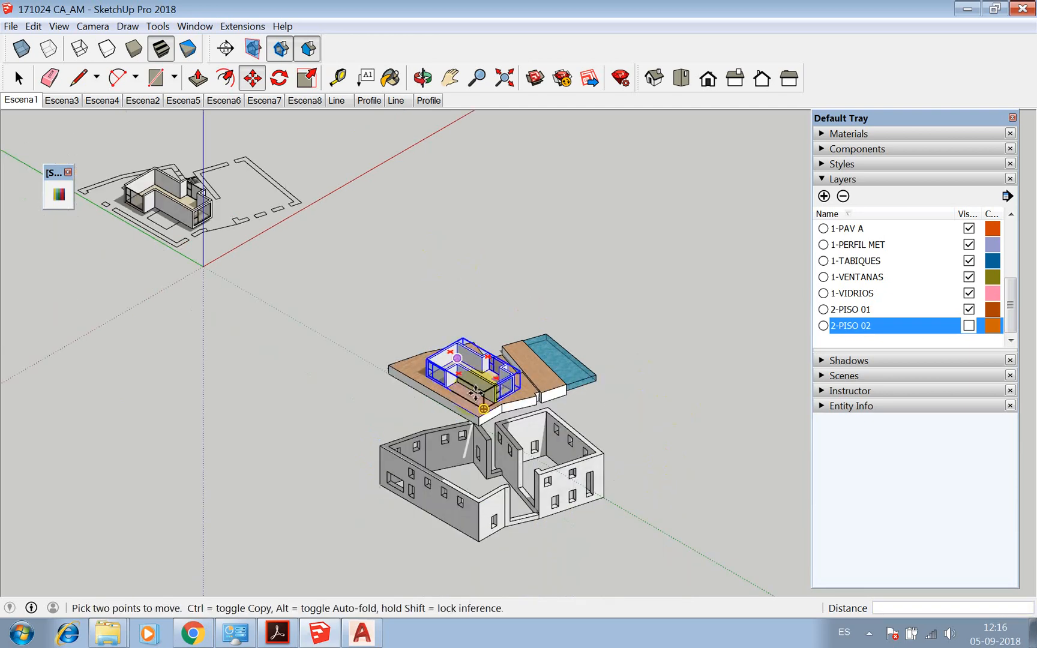
{"action": "scroll", "coordinate": [511, 473], "scroll_direction": "up", "scroll_amount": 2}
{"action": "key", "text": "space"}
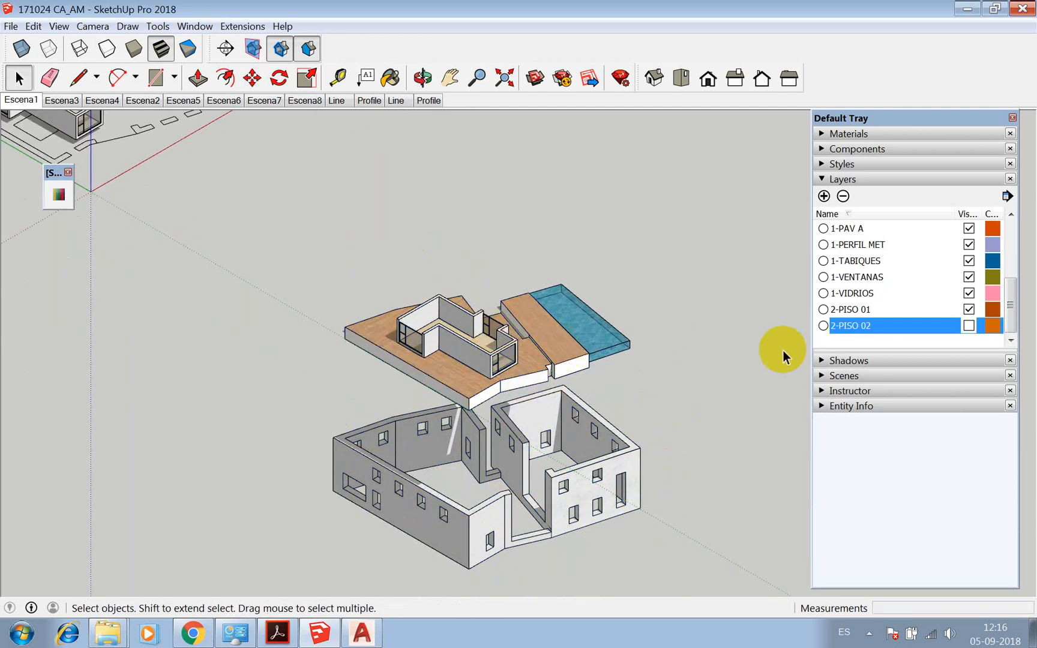
{"action": "left_click", "coordinate": [481, 355]}
{"action": "left_click", "coordinate": [480, 356]}
{"action": "key", "text": "m"}
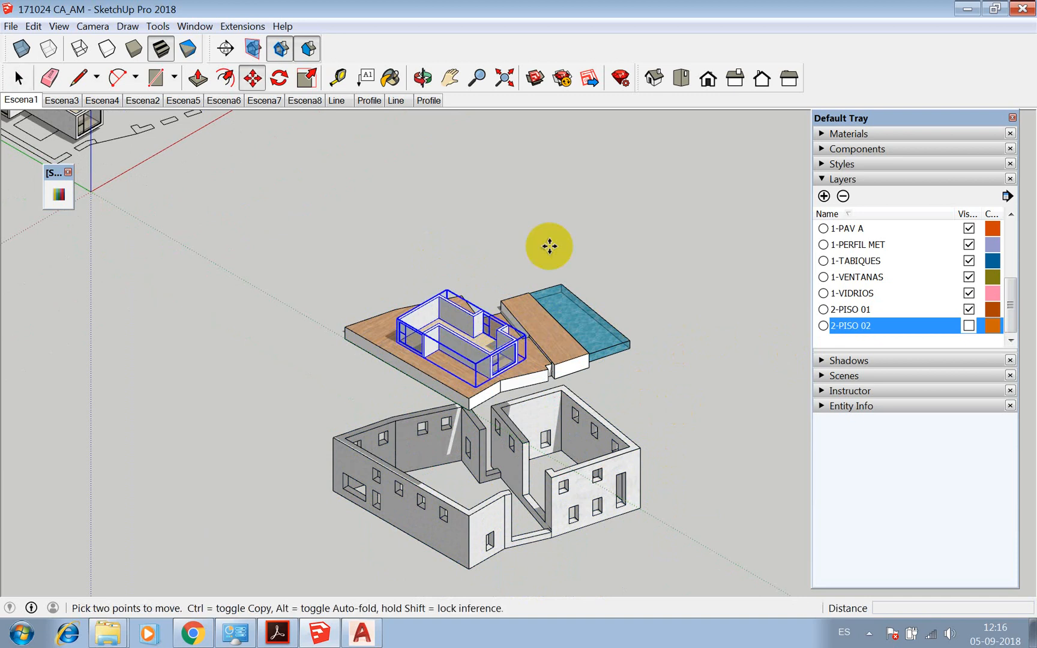
{"action": "left_click", "coordinate": [522, 253]}
{"action": "type", "text": "1"}
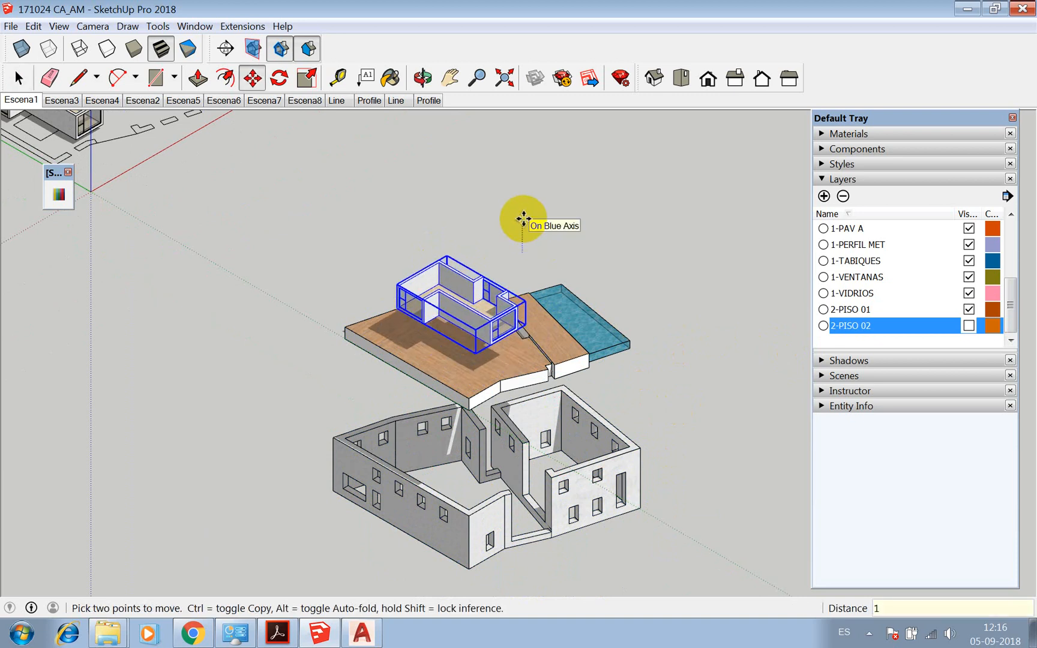
{"action": "type", "text": "000"}
{"action": "key", "text": "Return"}
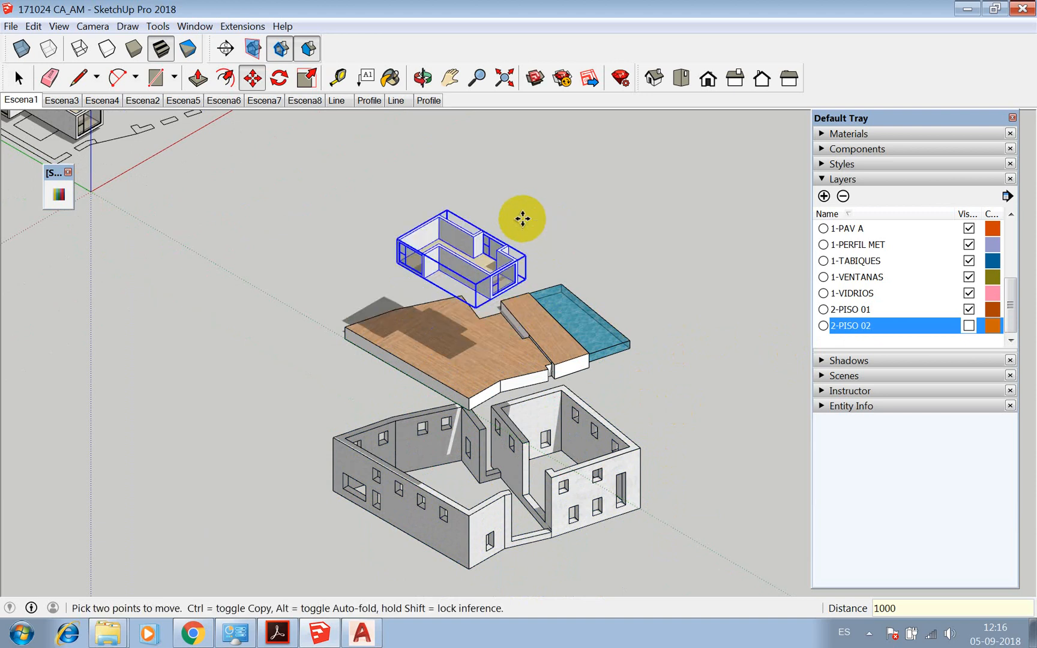
Show the 2-PISO 02 layer and raise the second-storey group 2000 cm along the blue axis
{"action": "left_click", "coordinate": [969, 326]}
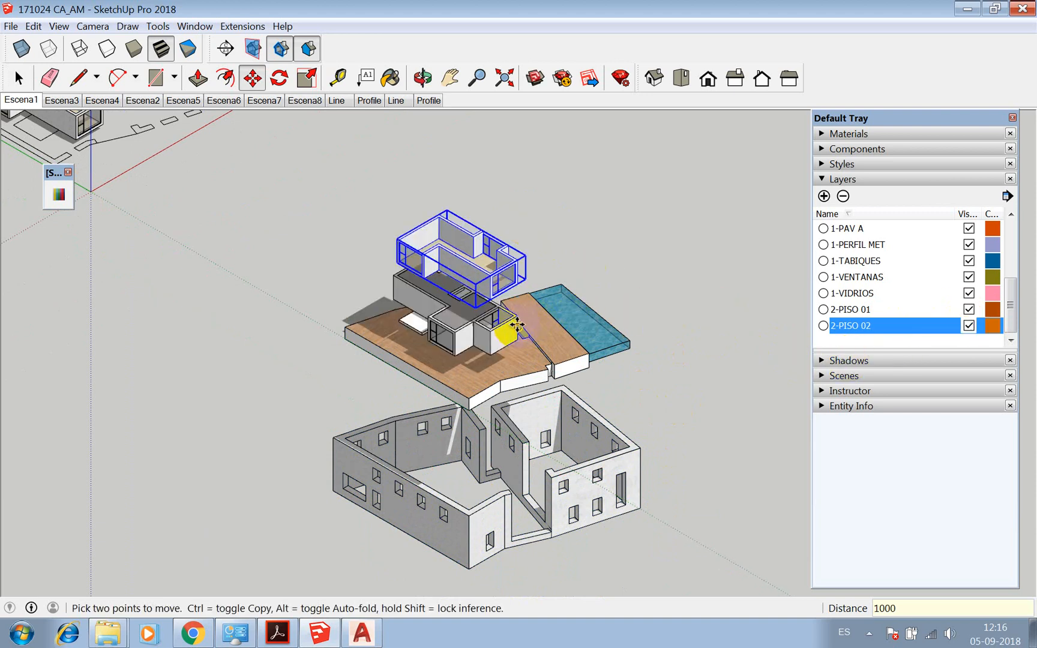
{"action": "left_click", "coordinate": [512, 319]}
{"action": "key", "text": "Escape"}
{"action": "key", "text": "space"}
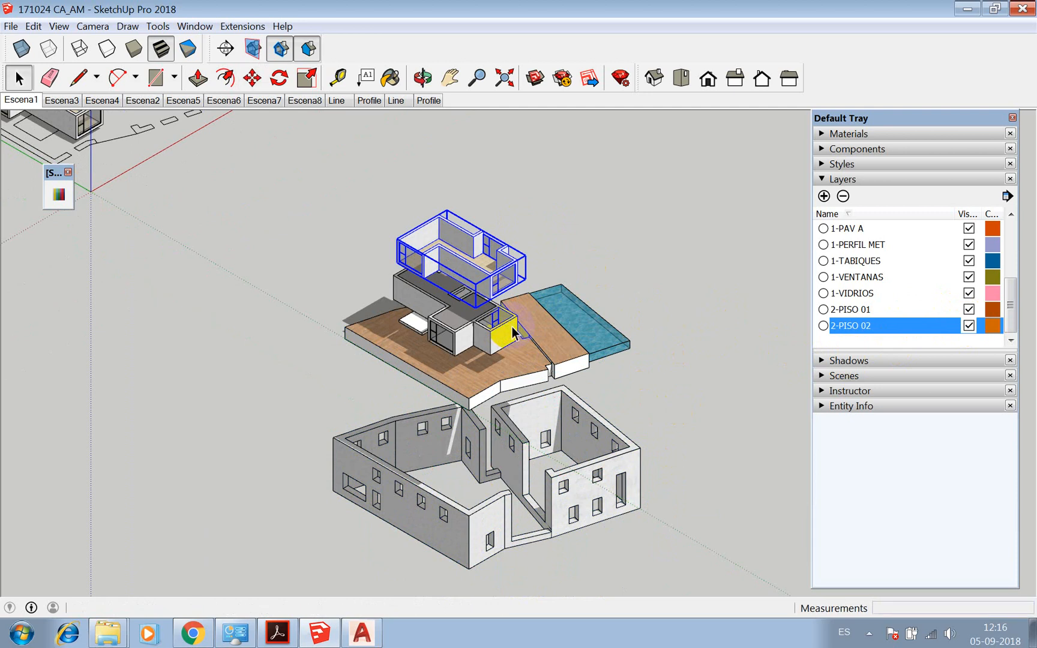
{"action": "left_click", "coordinate": [512, 325]}
{"action": "key", "text": "m"}
{"action": "left_click", "coordinate": [512, 325]}
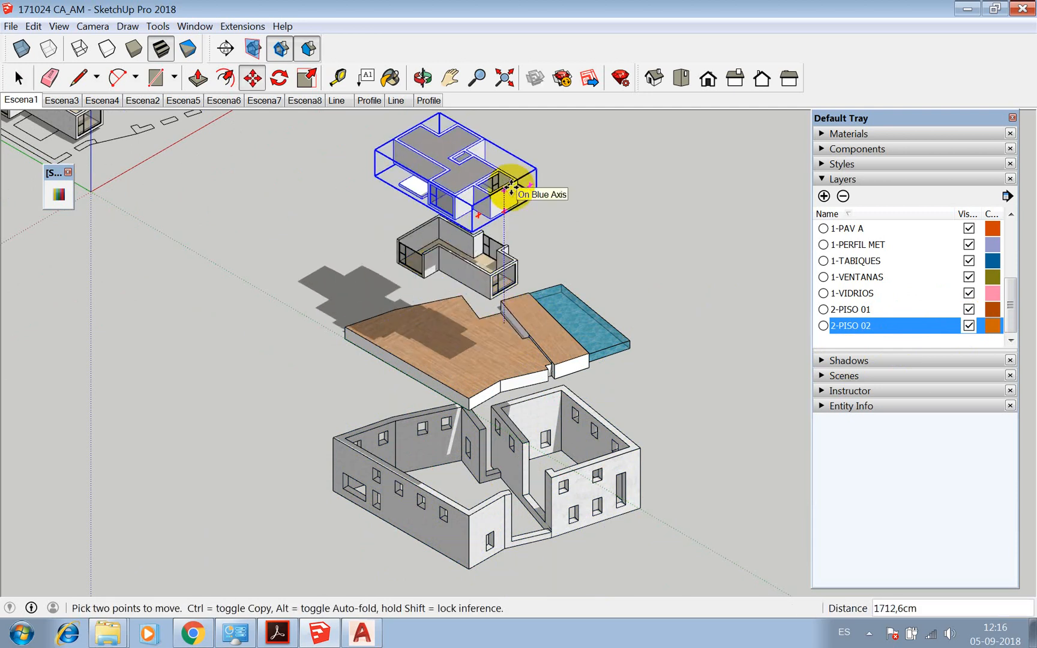
{"action": "type", "text": "2000"}
{"action": "key", "text": "Return"}
{"action": "key", "text": "space"}
{"action": "left_click", "coordinate": [734, 296]}
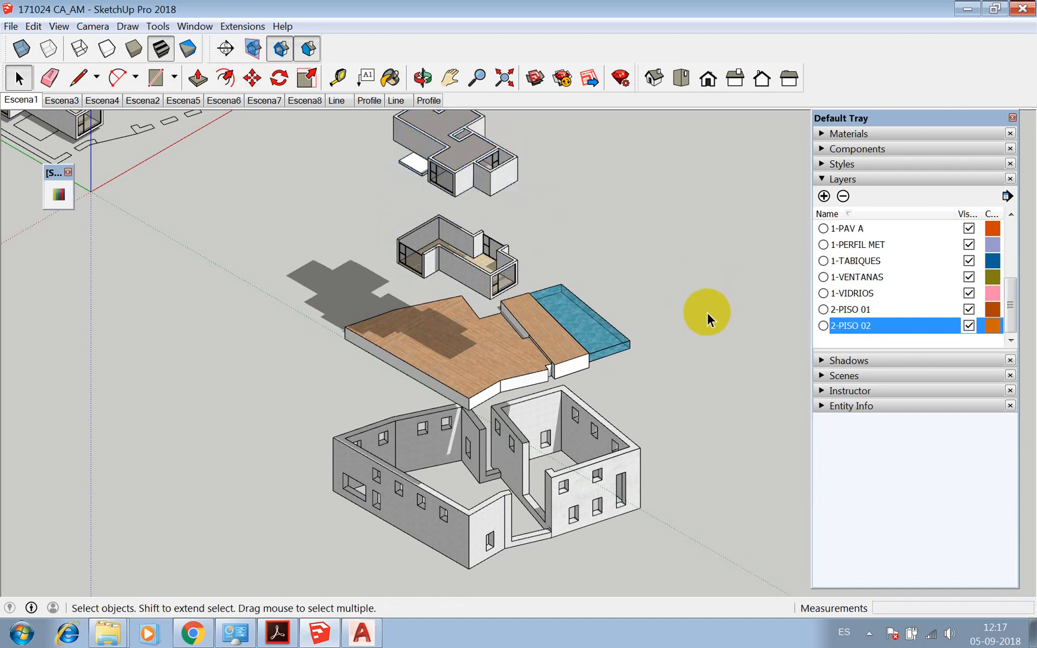
{"action": "middle_click_drag", "start_coordinate": [707, 313], "coordinate": [544, 230]}
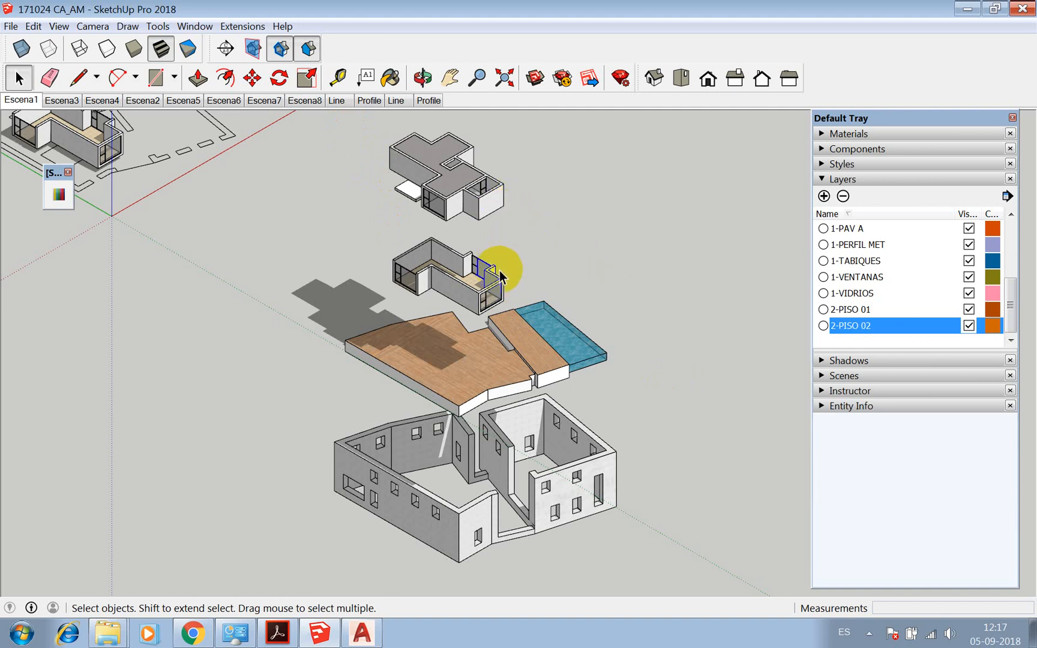
{"action": "left_click", "coordinate": [430, 197]}
{"action": "left_click", "coordinate": [399, 267]}
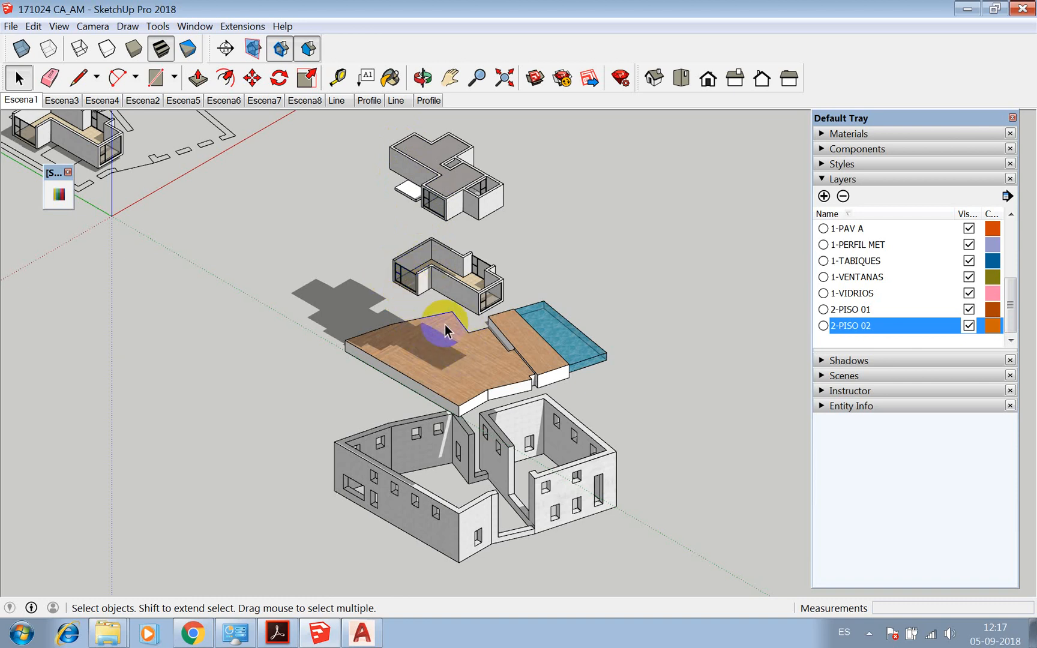
{"action": "left_click", "coordinate": [643, 512]}
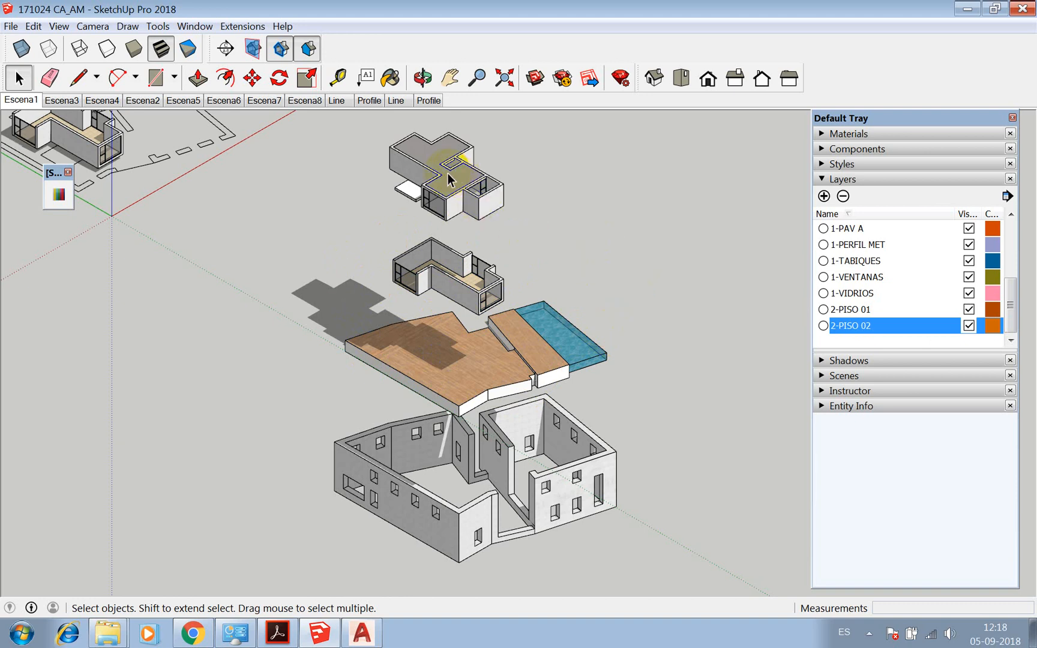
Undo the vertical moves of the wall, deck and storey groups to reassemble the house
{"action": "key", "text": "z"}
{"action": "key", "text": "space"}
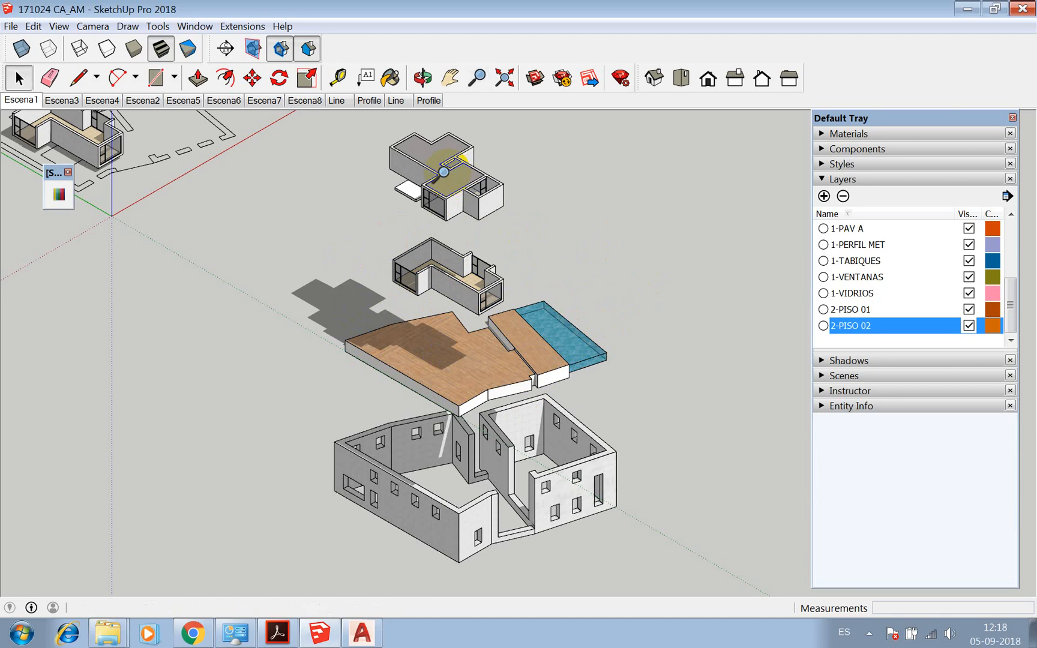
{"action": "key", "text": "ctrl+z"}
{"action": "key", "text": "ctrl+z"}
{"action": "key", "text": "ctrl+z"}
{"action": "key", "text": "ctrl+z"}
{"action": "key", "text": "ctrl+z"}
{"action": "key", "text": "ctrl+z"}
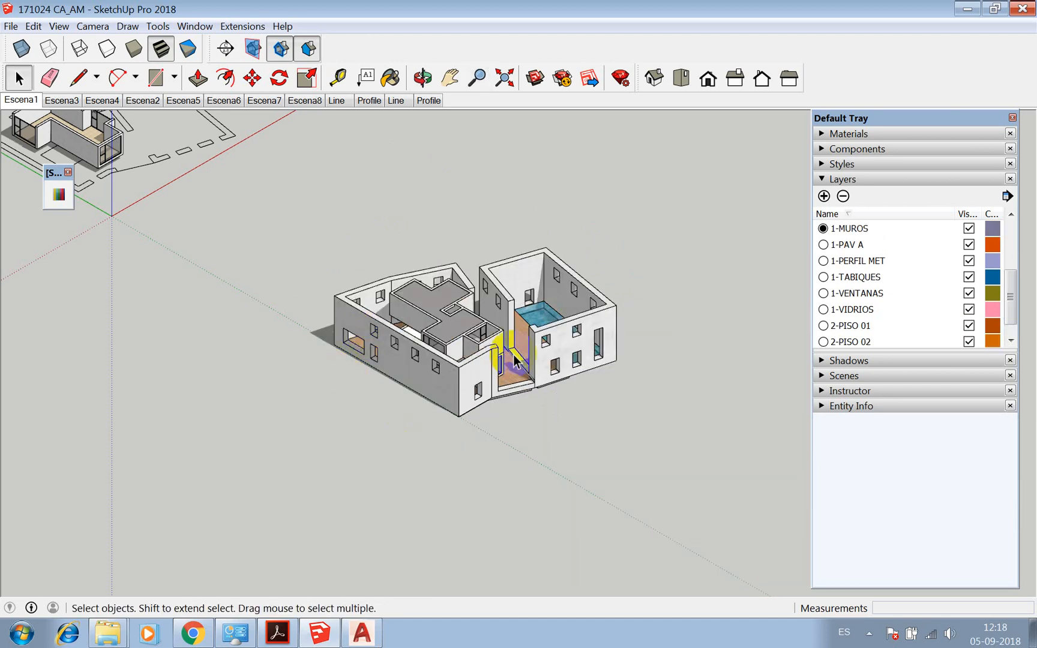
Switch the camera from parallel projection to perspective
{"action": "scroll", "coordinate": [494, 357], "scroll_direction": "up", "scroll_amount": 3}
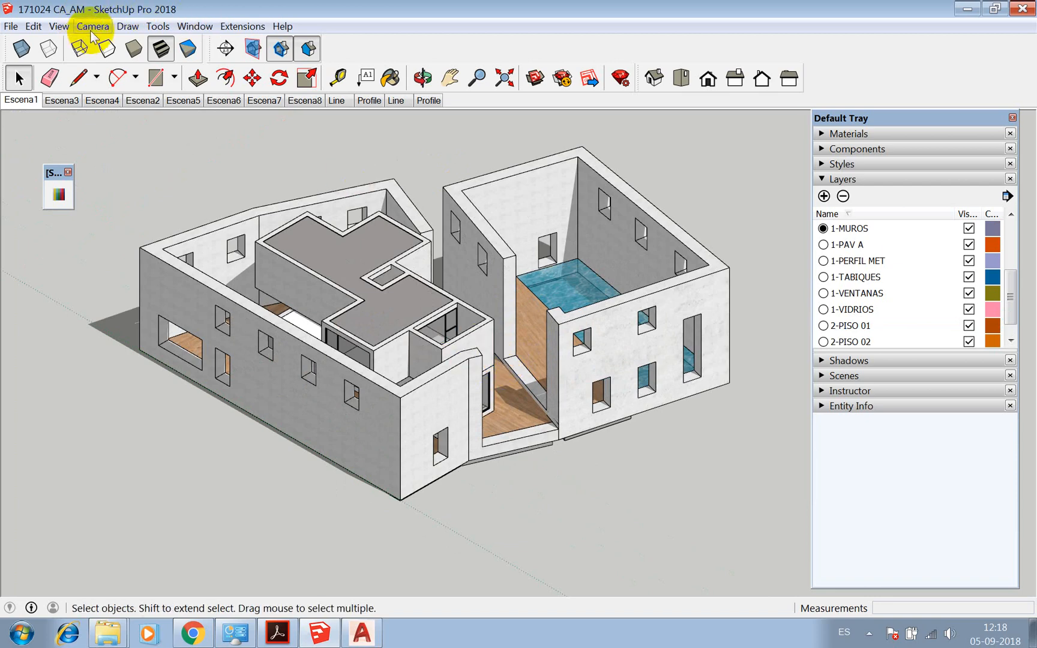
{"action": "left_click", "coordinate": [91, 26]}
{"action": "left_click", "coordinate": [121, 106]}
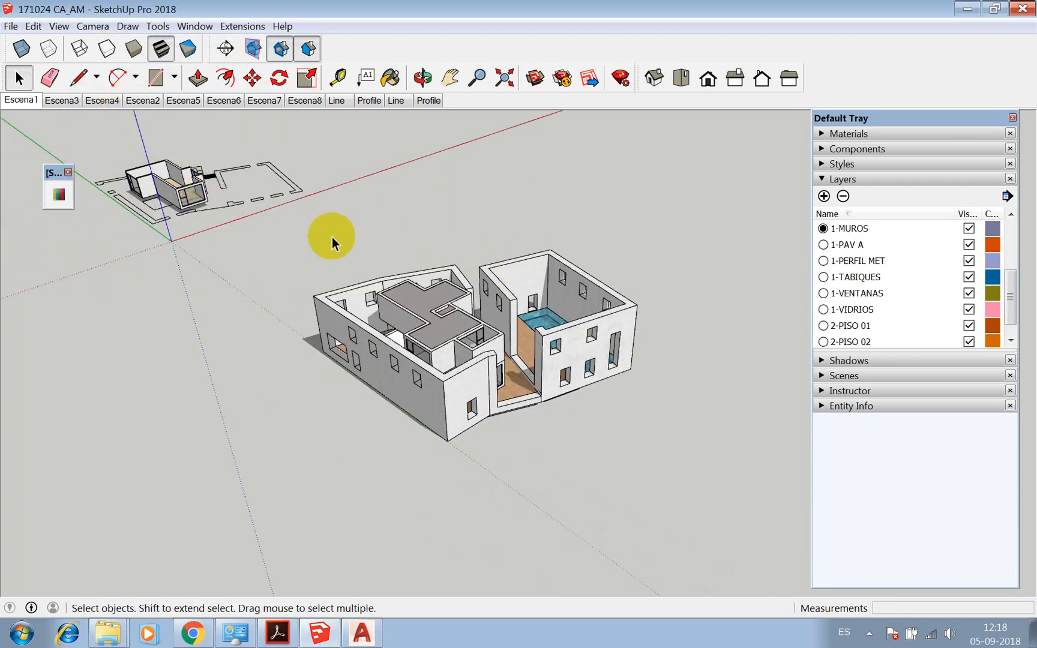
Enable the Large Tool Set toolbar and finish the toolbar settings
{"action": "left_click", "coordinate": [155, 26]}
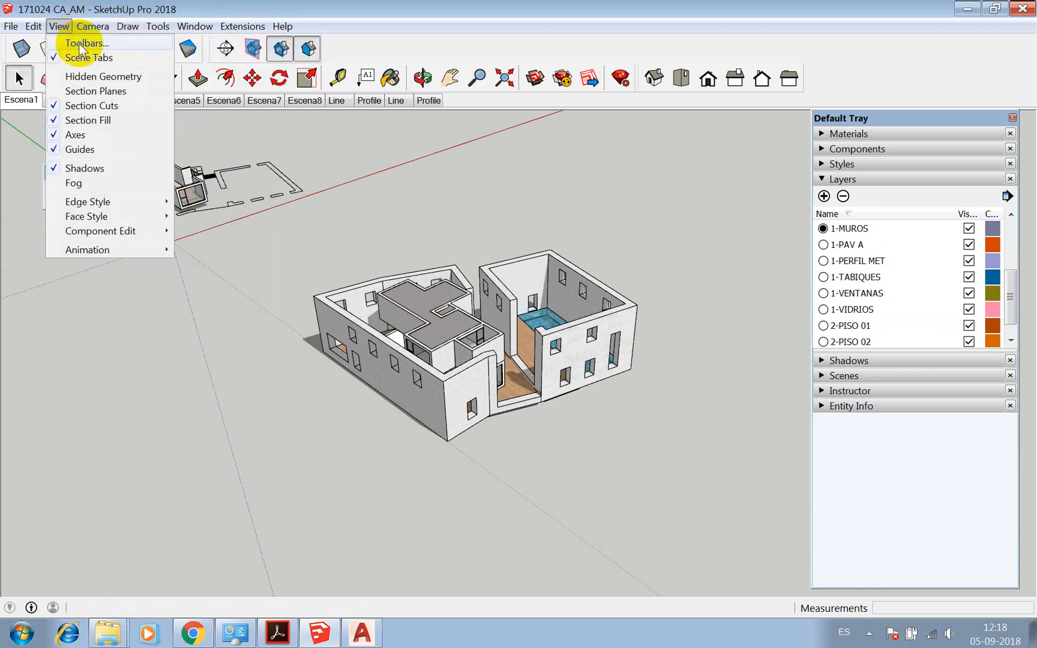
{"action": "left_click", "coordinate": [78, 42]}
{"action": "left_click_drag", "start_coordinate": [536, 319], "coordinate": [540, 364]}
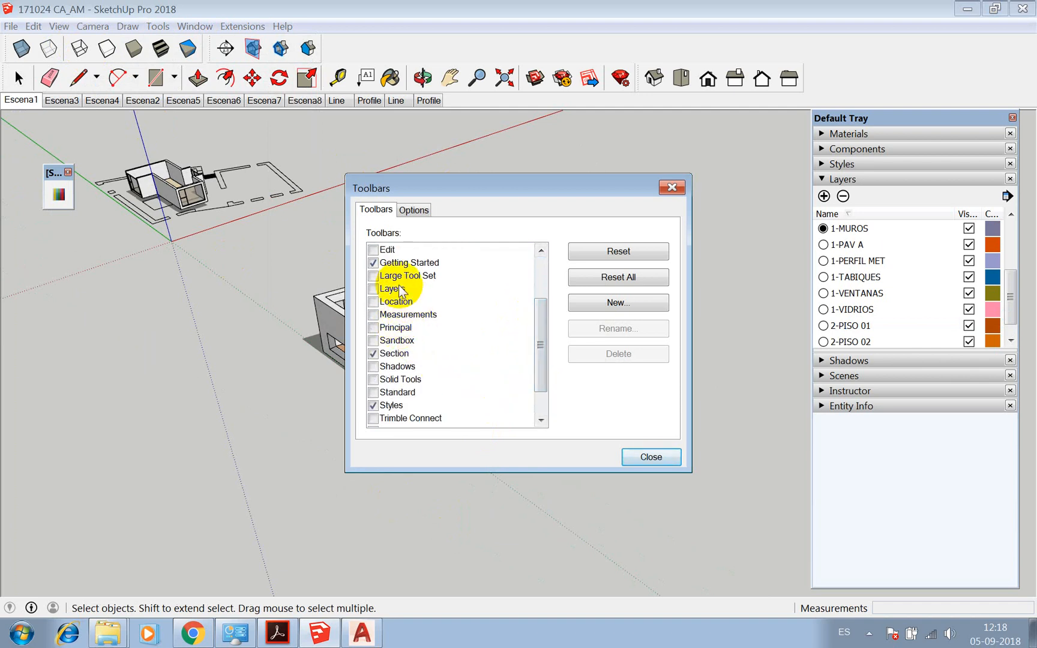
{"action": "left_click", "coordinate": [373, 275]}
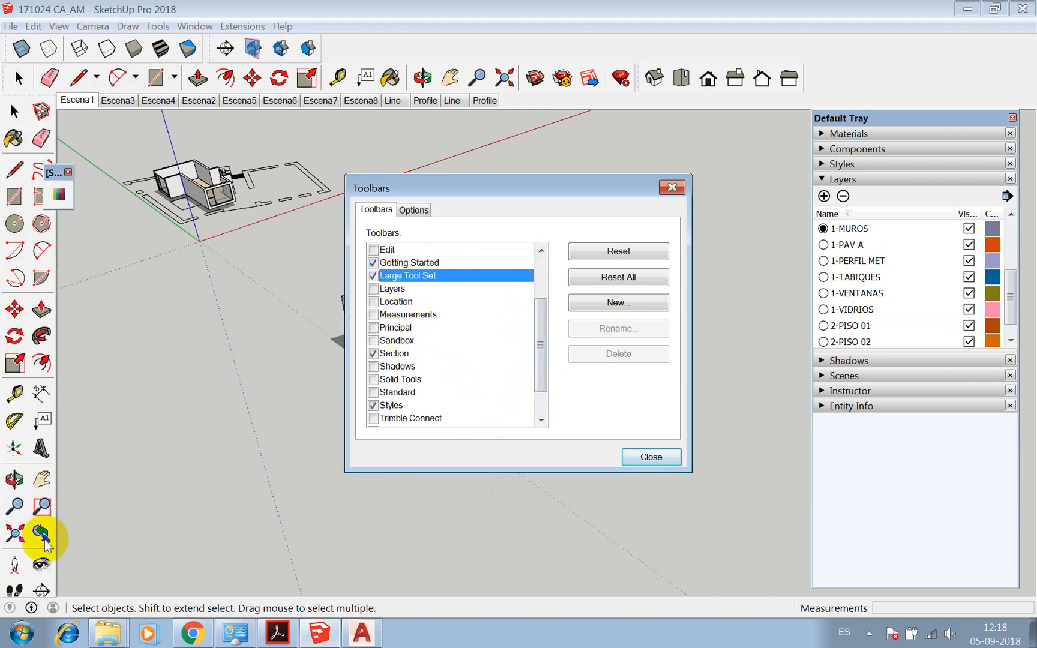
{"action": "left_click", "coordinate": [671, 192]}
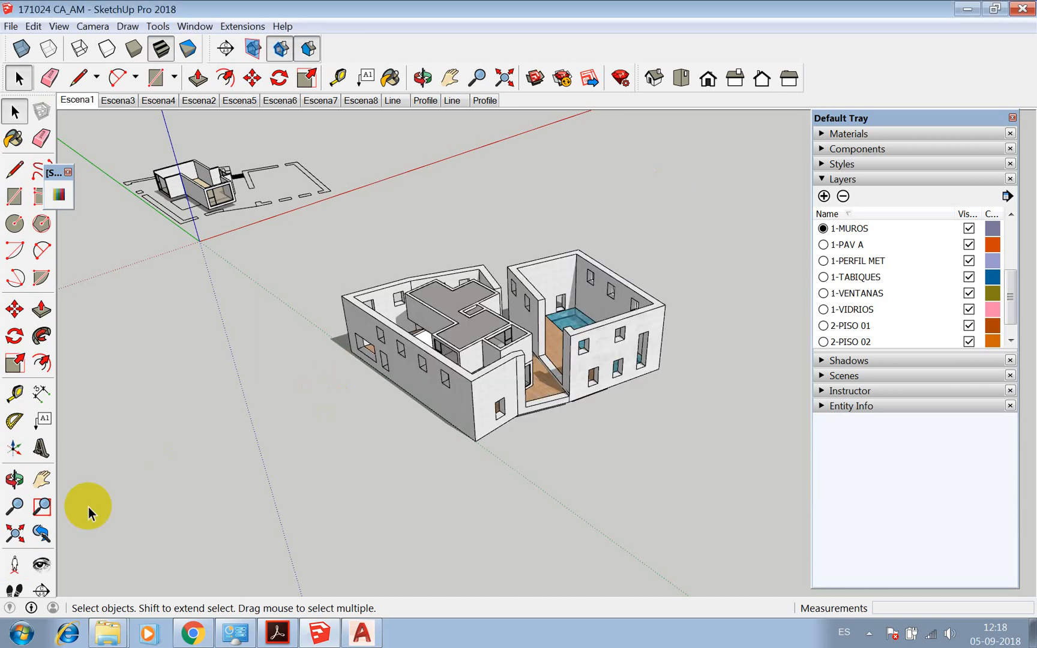
Position the camera at the wall opening beside the wooden deck and look around into the interior courtyard
{"action": "left_click", "coordinate": [14, 564]}
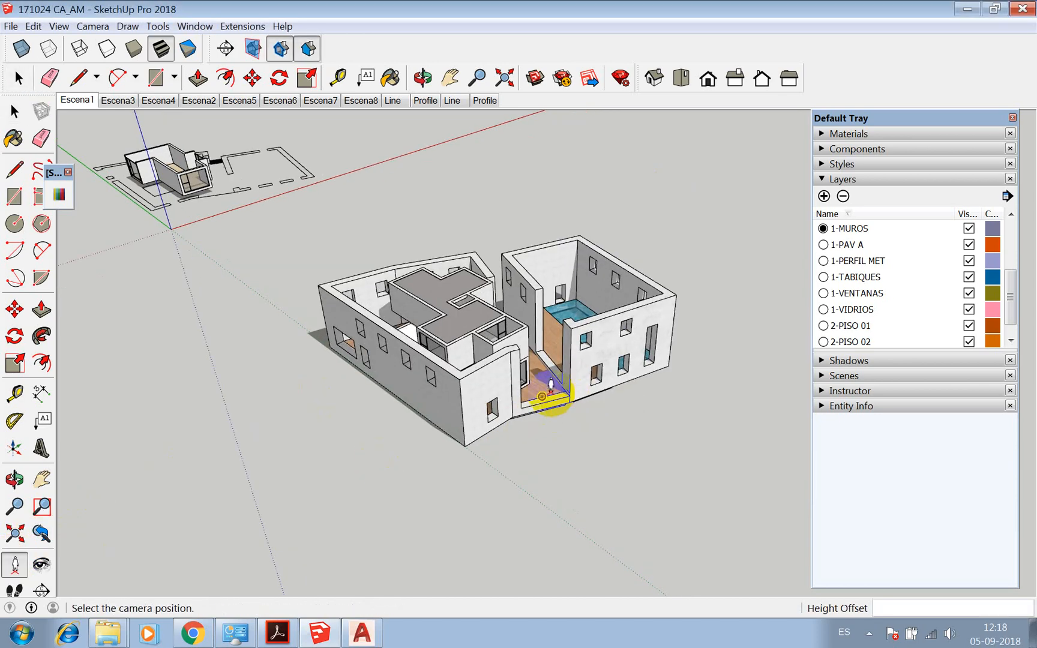
{"action": "left_click", "coordinate": [568, 398]}
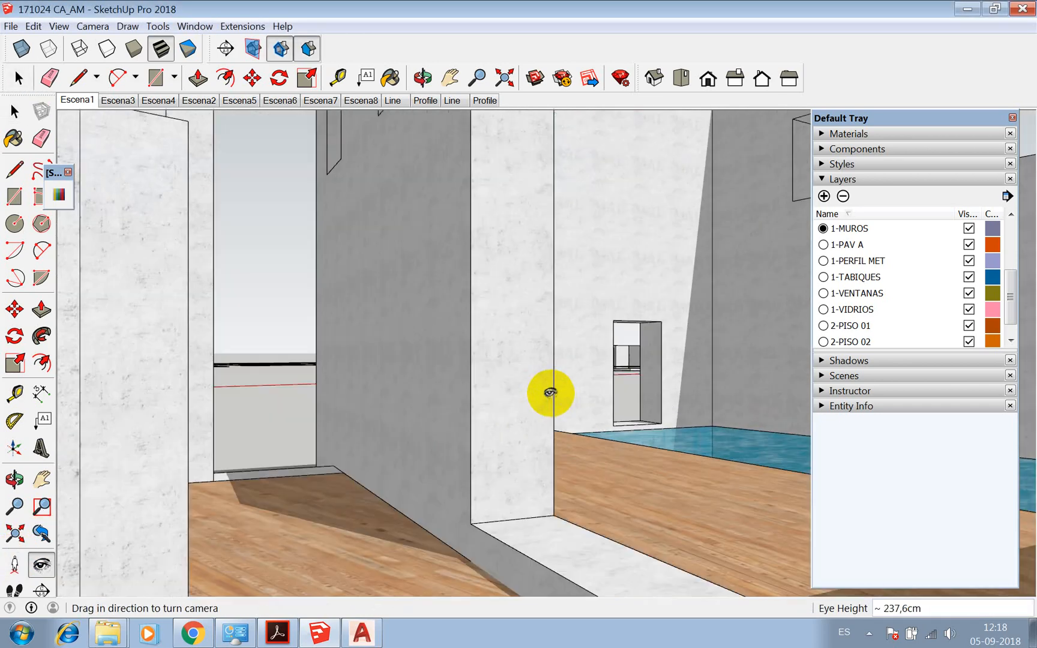
{"action": "left_click_drag", "start_coordinate": [550, 392], "coordinate": [523, 417]}
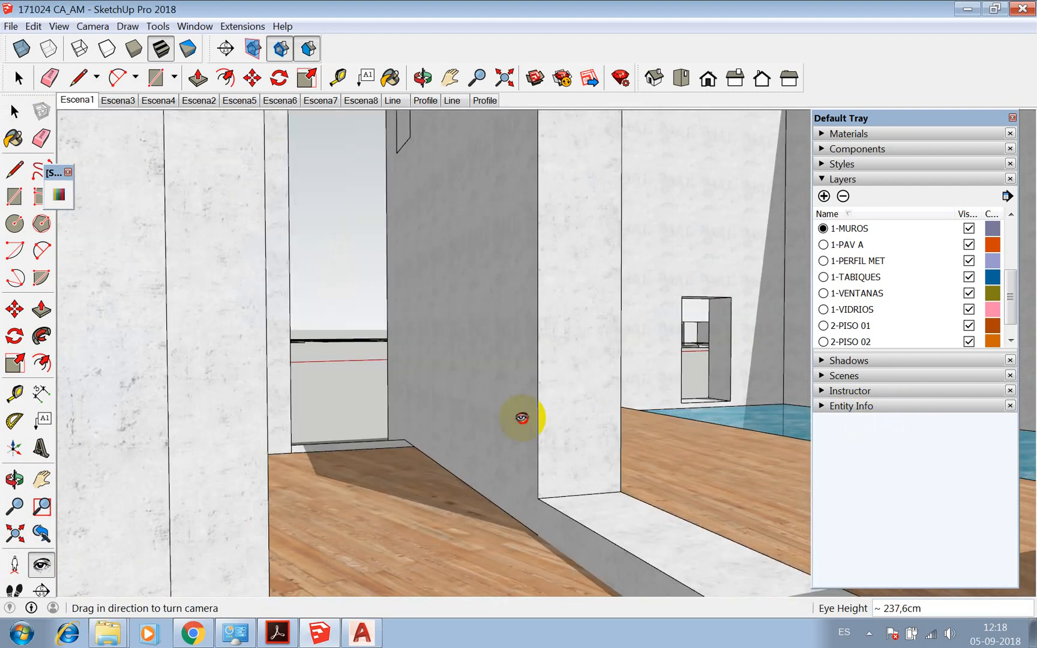
Set the camera's field of view to 45 and then 55 degrees, and turn the view towards the pool
{"action": "left_click", "coordinate": [477, 78]}
{"action": "left_click", "coordinate": [894, 608]}
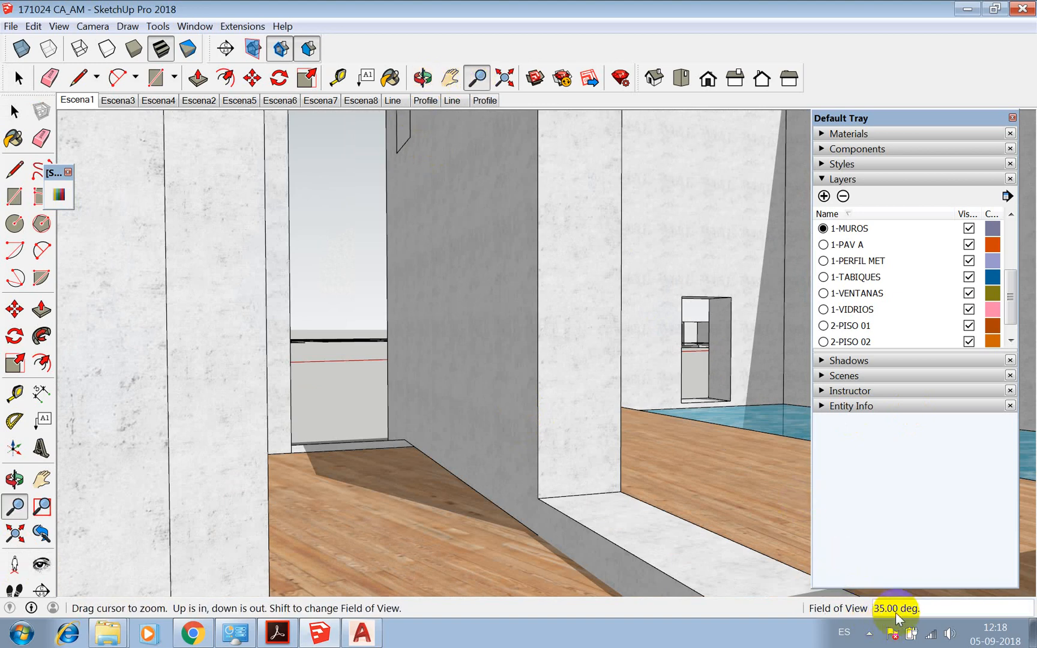
{"action": "type", "text": "45"}
{"action": "key", "text": "Return"}
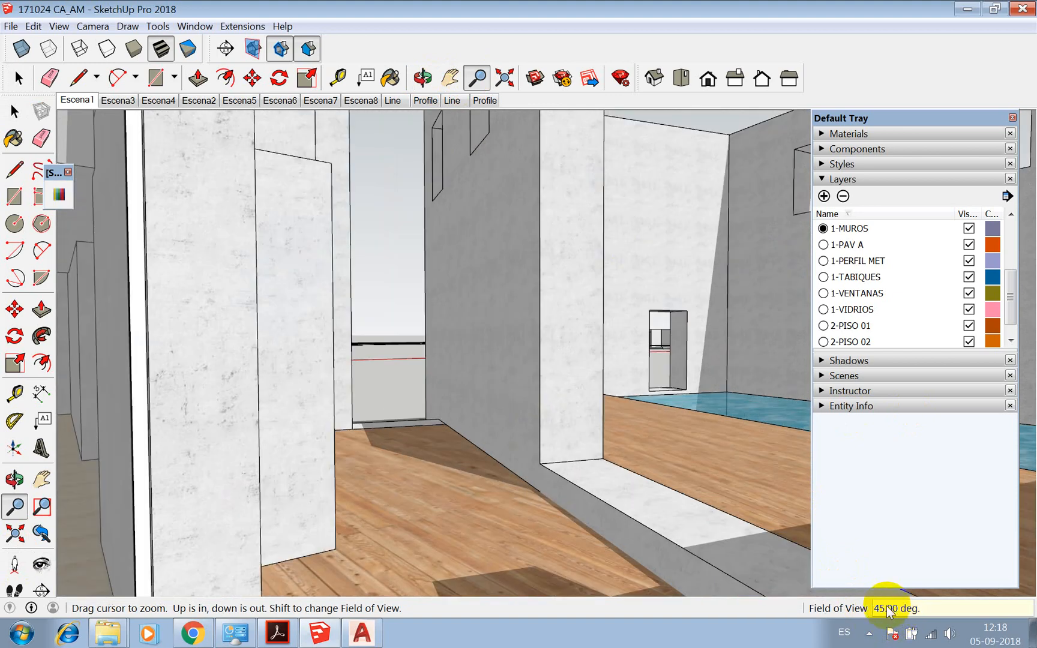
{"action": "left_click", "coordinate": [889, 608]}
{"action": "type", "text": "55"}
{"action": "key", "text": "Return"}
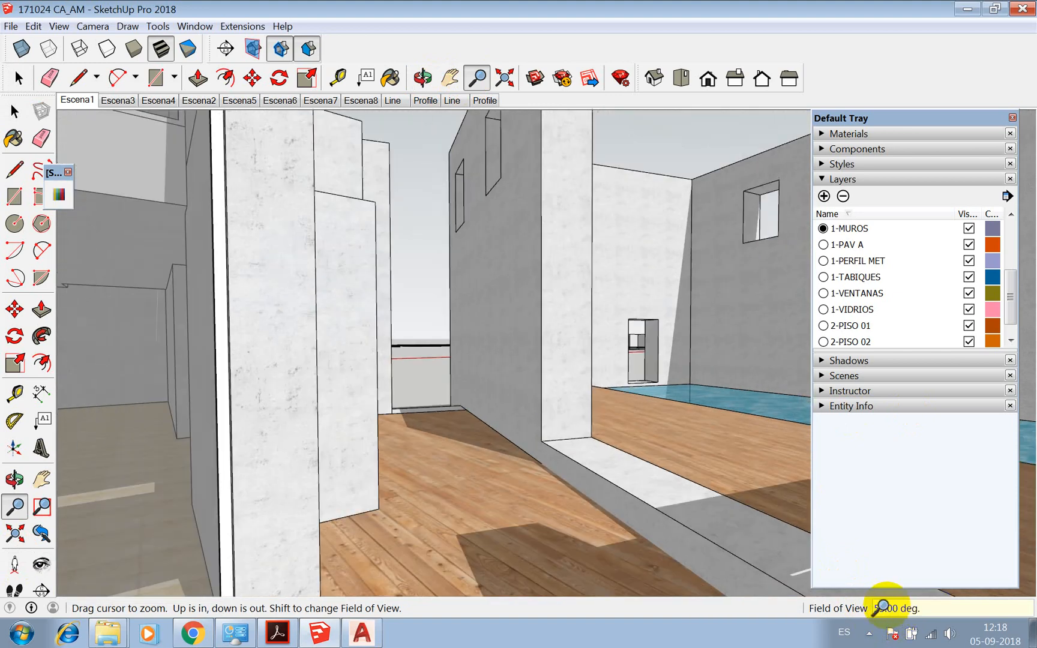
{"action": "left_click", "coordinate": [40, 567]}
{"action": "left_click_drag", "start_coordinate": [371, 456], "coordinate": [187, 400]}
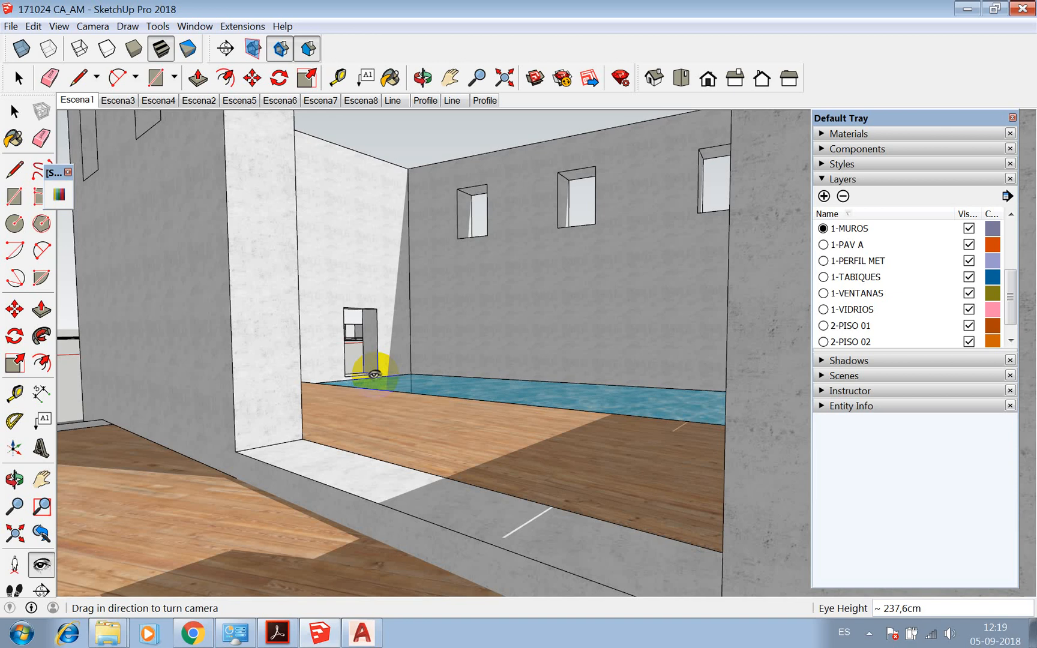
Start a new model, saving the changes to 171024 CA_AM
{"action": "left_click", "coordinate": [10, 27]}
{"action": "left_click", "coordinate": [30, 44]}
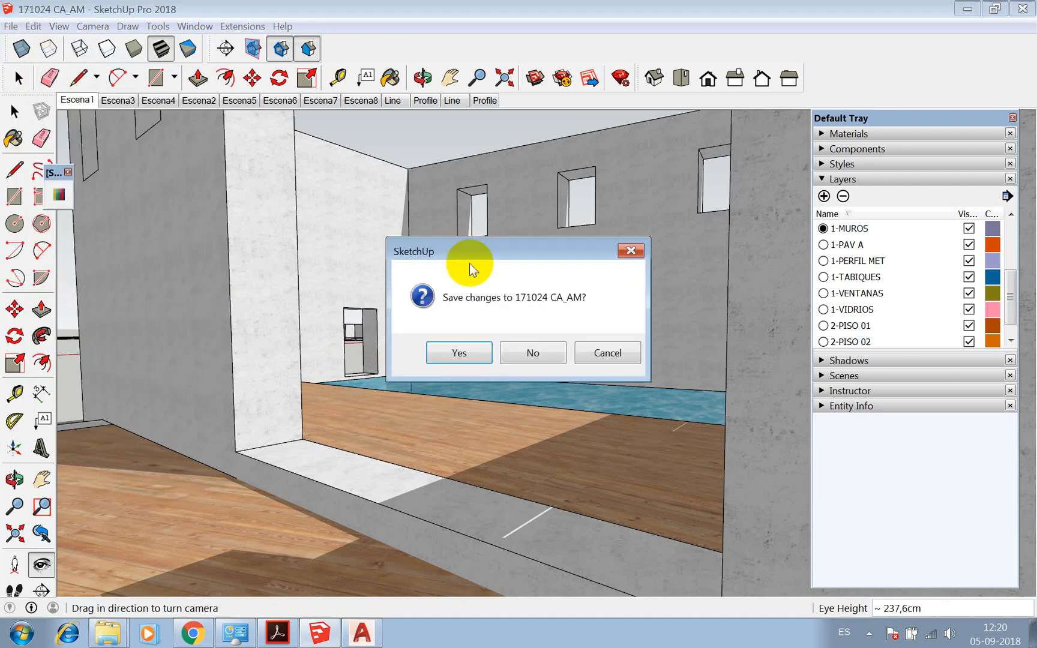
{"action": "left_click", "coordinate": [462, 353]}
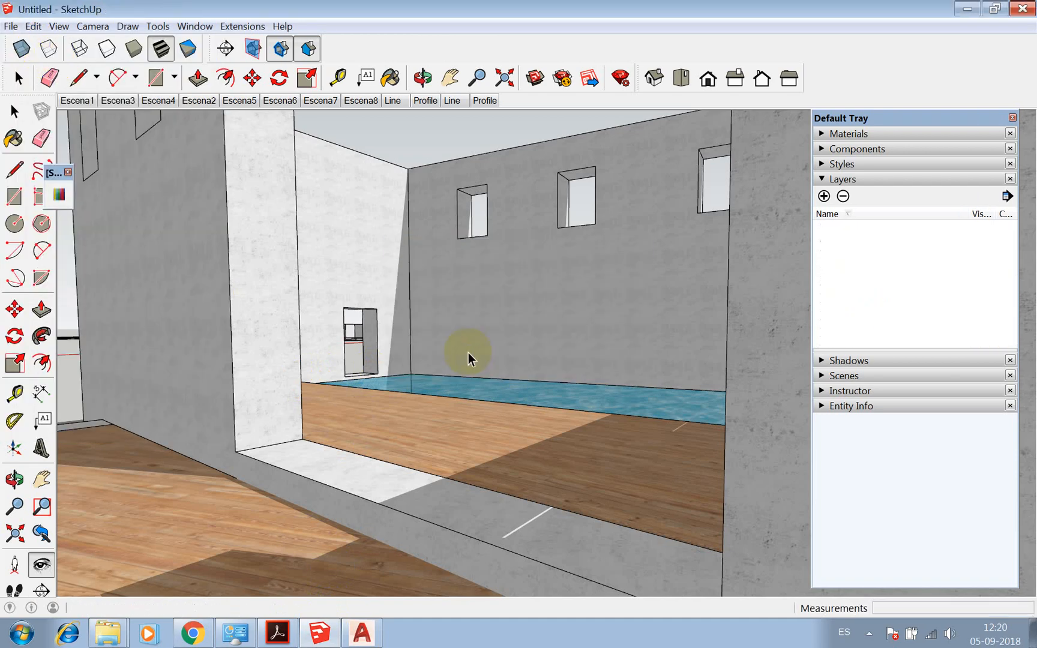
Erase the default human figure beside the origin
{"action": "left_click", "coordinate": [404, 327]}
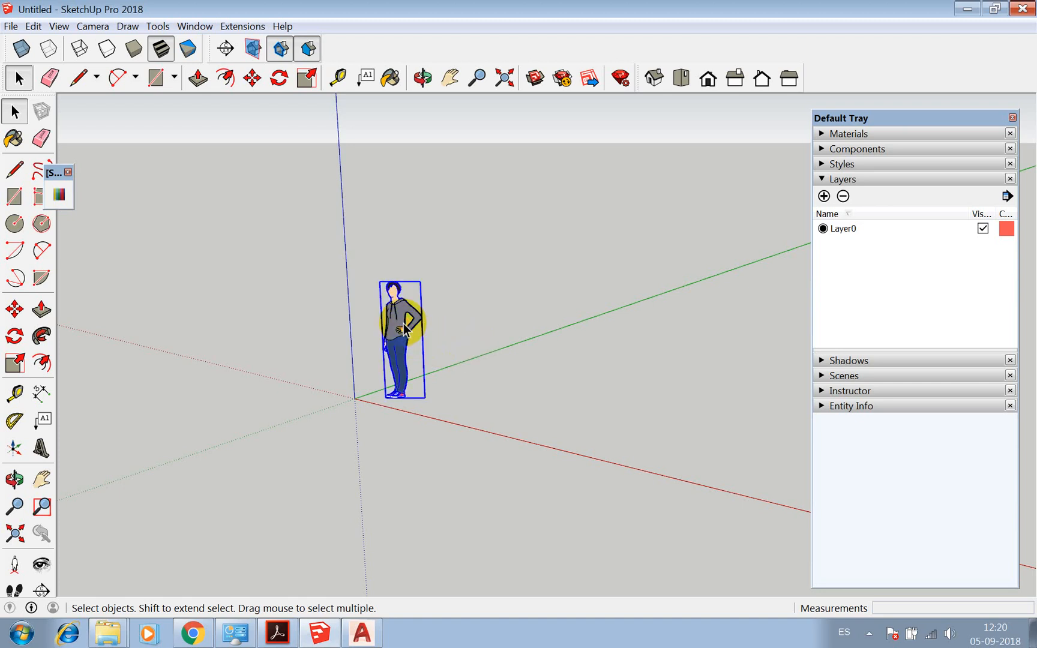
{"action": "right_click", "coordinate": [405, 327]}
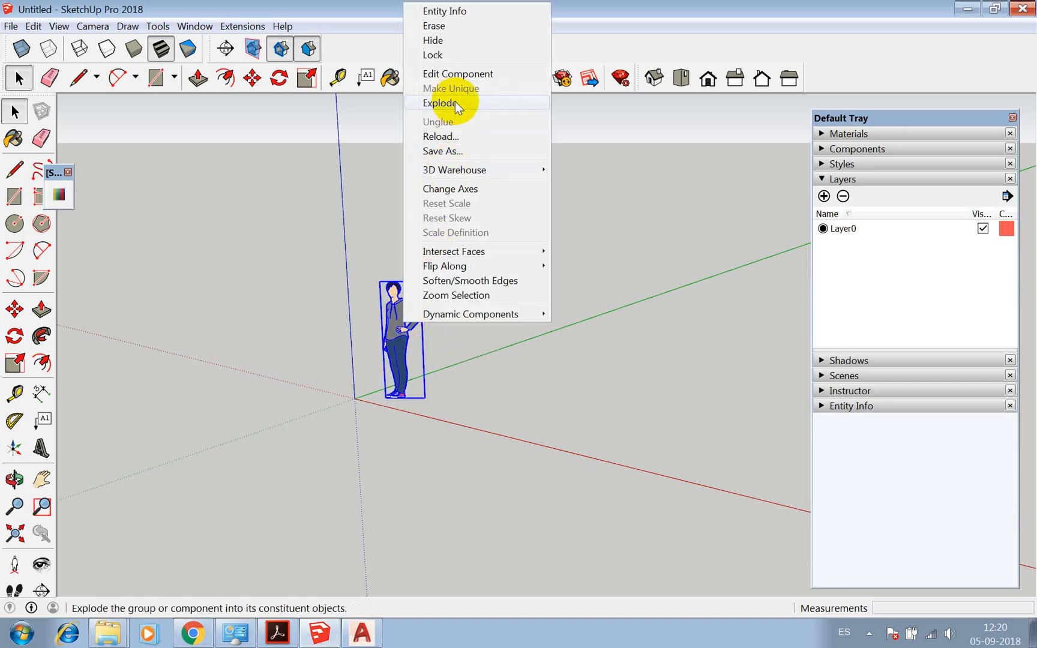
{"action": "left_click", "coordinate": [443, 30]}
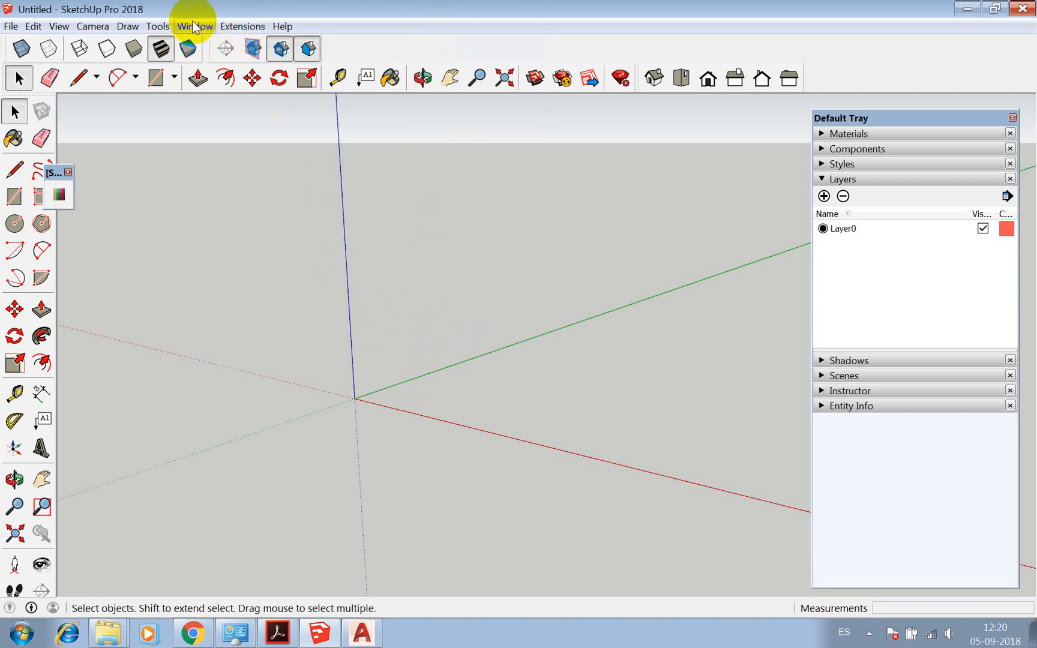
Switch the new model's camera to parallel projection
{"action": "left_click", "coordinate": [93, 25]}
{"action": "left_click", "coordinate": [127, 93]}
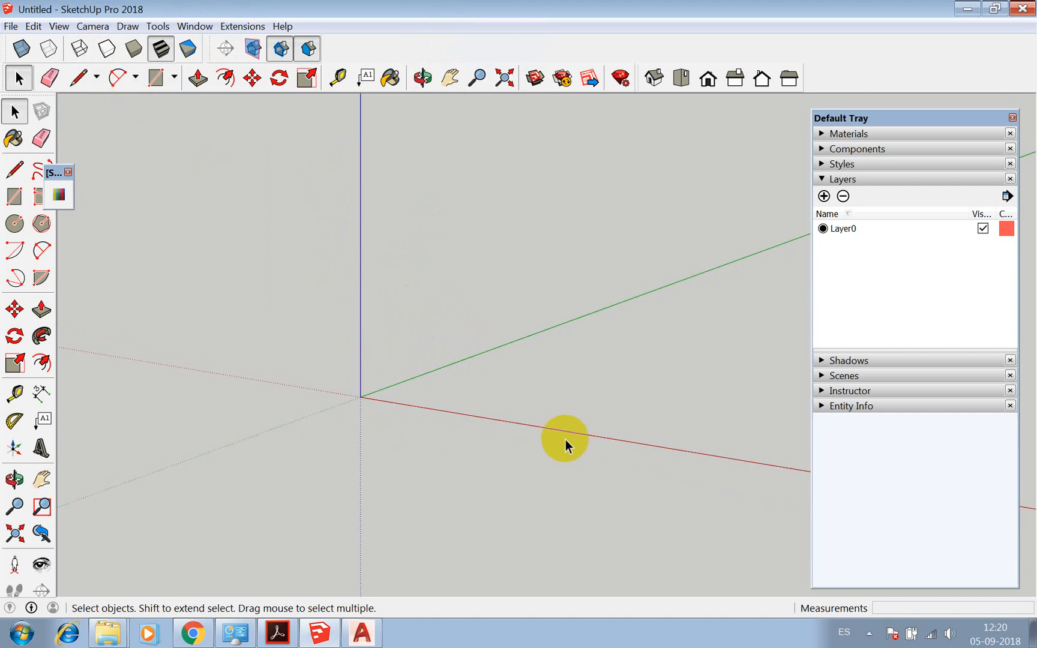
{"action": "scroll", "coordinate": [567, 447], "scroll_direction": "down", "scroll_amount": 2}
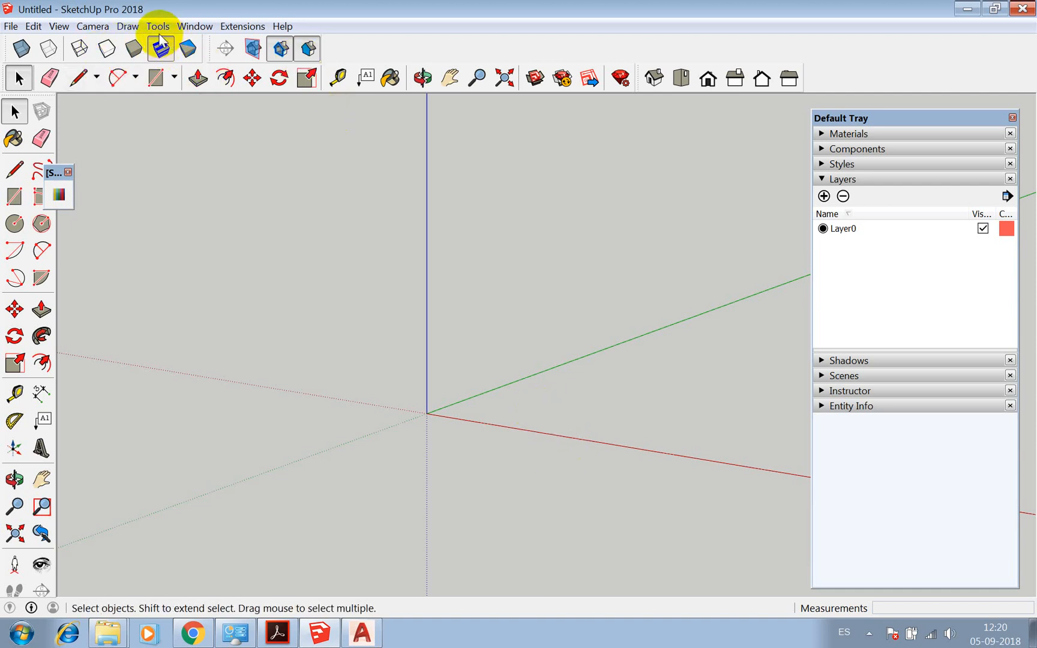
{"action": "scroll", "coordinate": [330, 376], "scroll_direction": "down", "scroll_amount": 3}
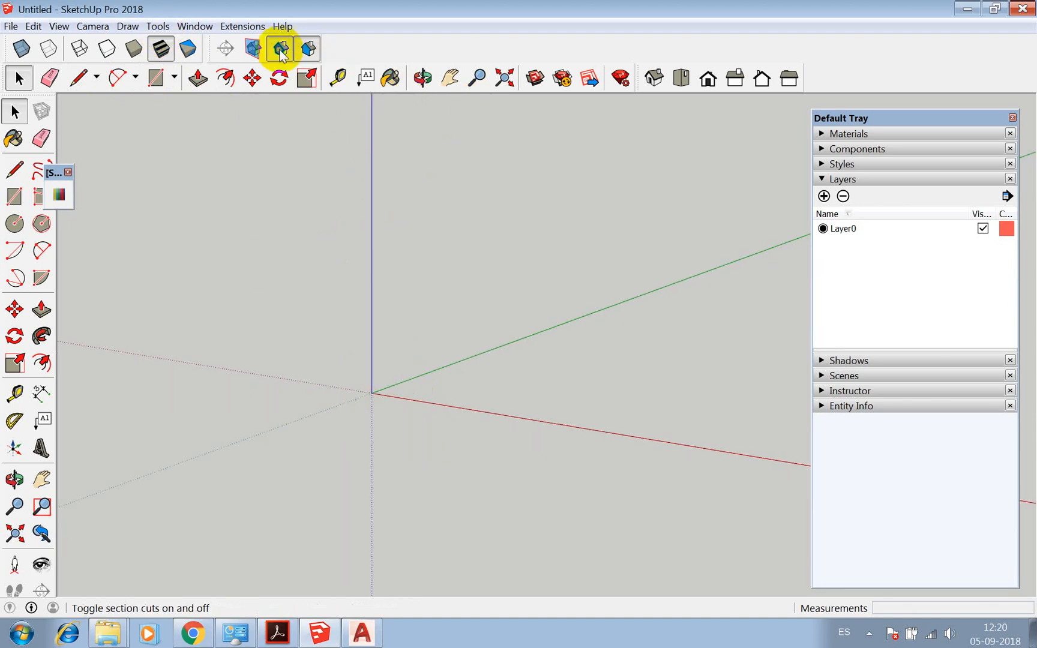
Check the length unit format and precision in the Units section of the model info
{"action": "left_click", "coordinate": [195, 27]}
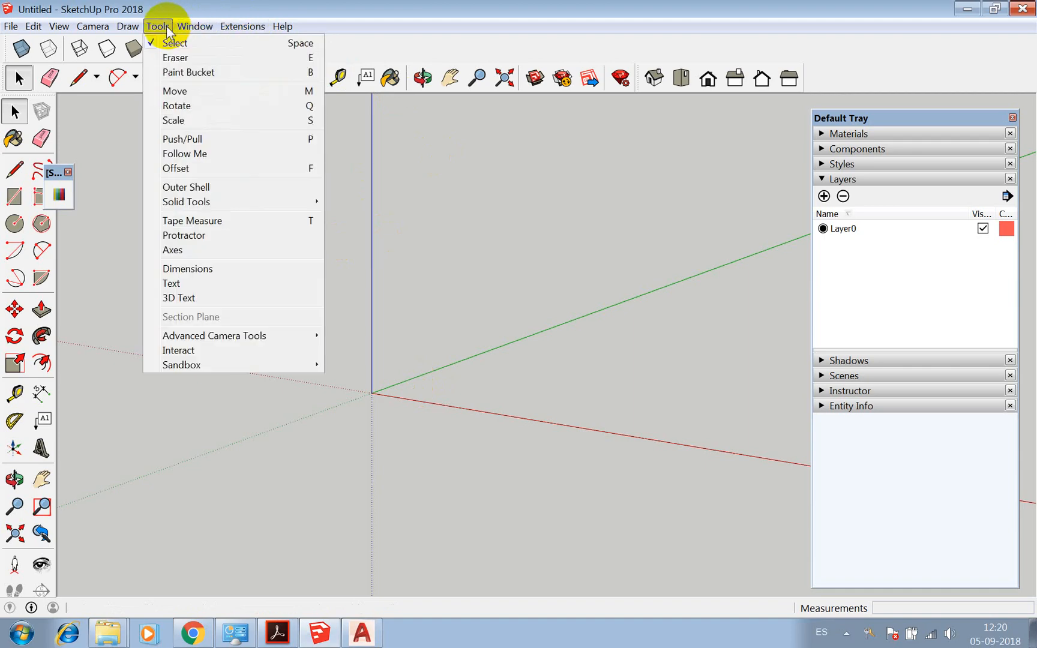
{"action": "left_click", "coordinate": [216, 95]}
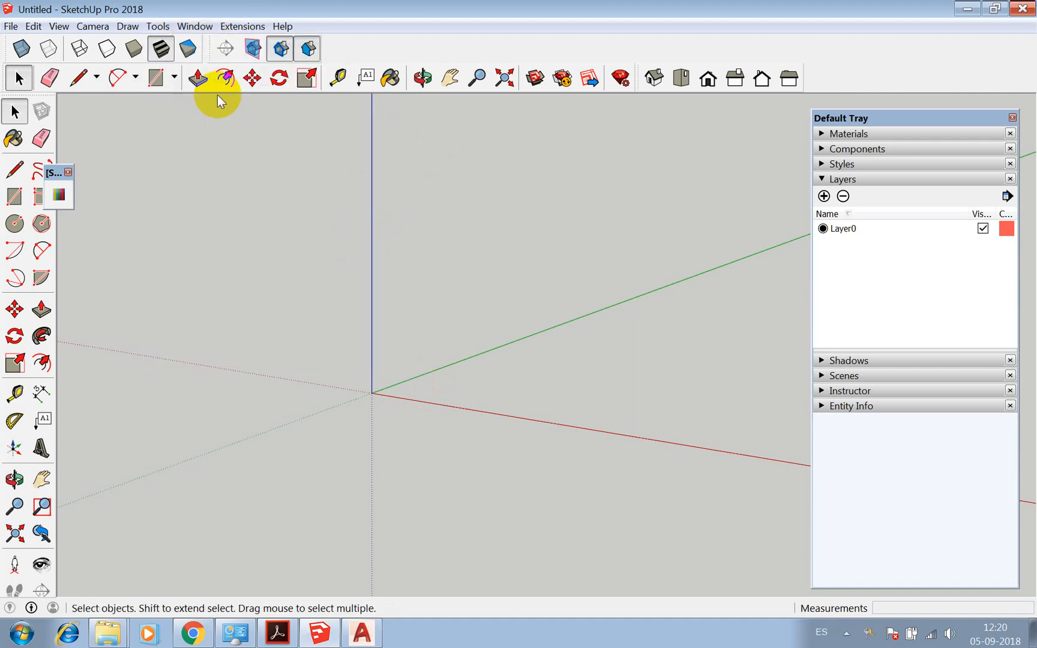
{"action": "left_click", "coordinate": [27, 177]}
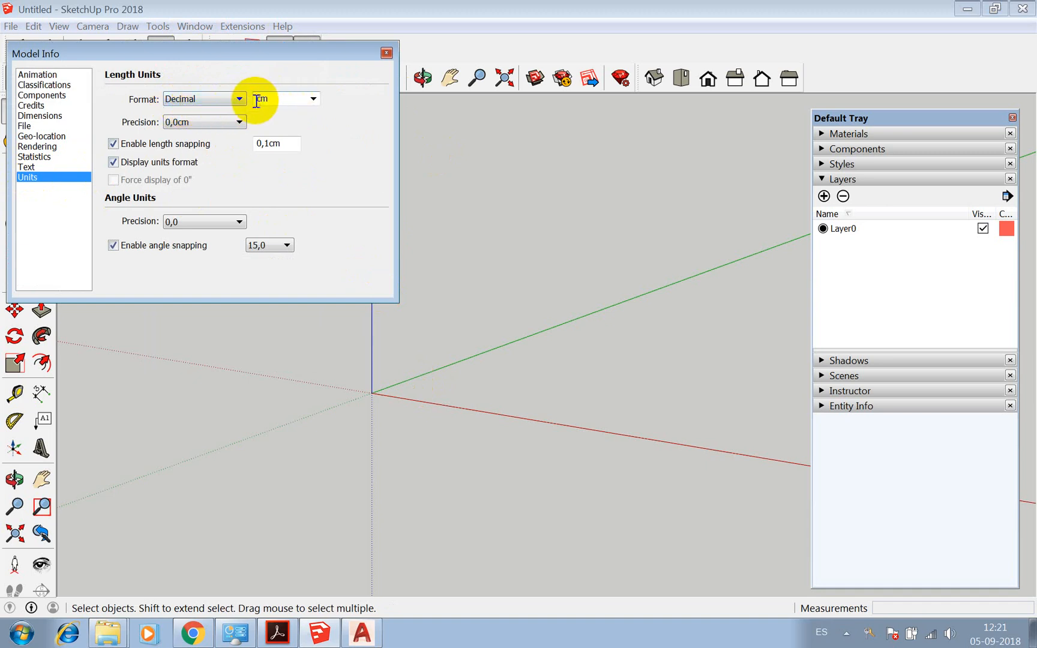
{"action": "left_click", "coordinate": [386, 53]}
Start an import and choose the AutoCAD file 171024 CA_AM from the CASA ALENQUER AM folder on the desktop
{"action": "left_click", "coordinate": [11, 26]}
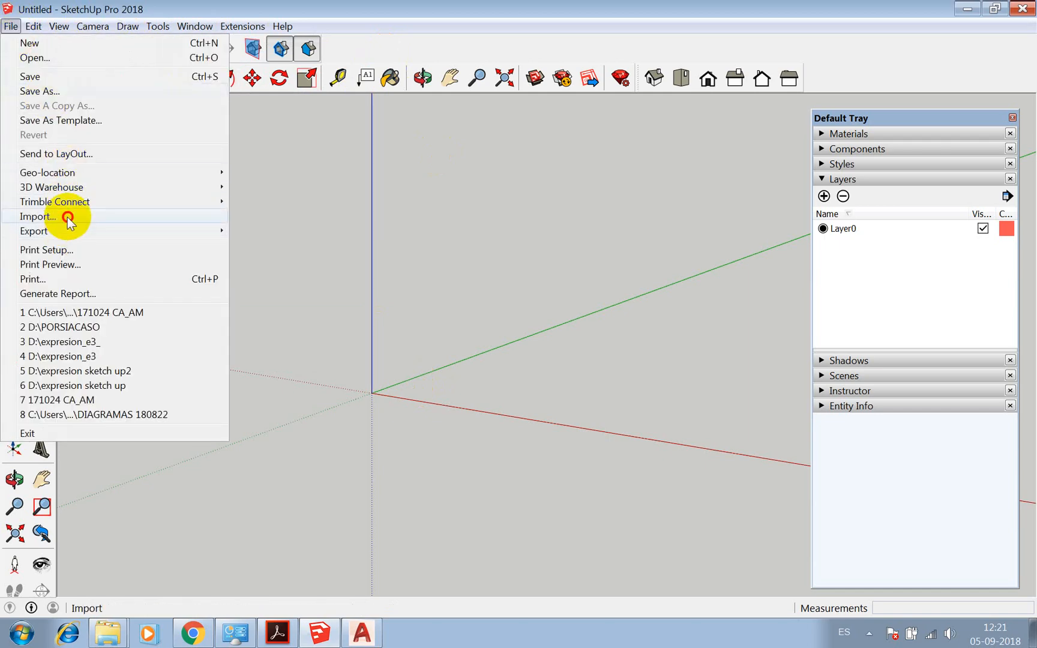
{"action": "left_click", "coordinate": [68, 220]}
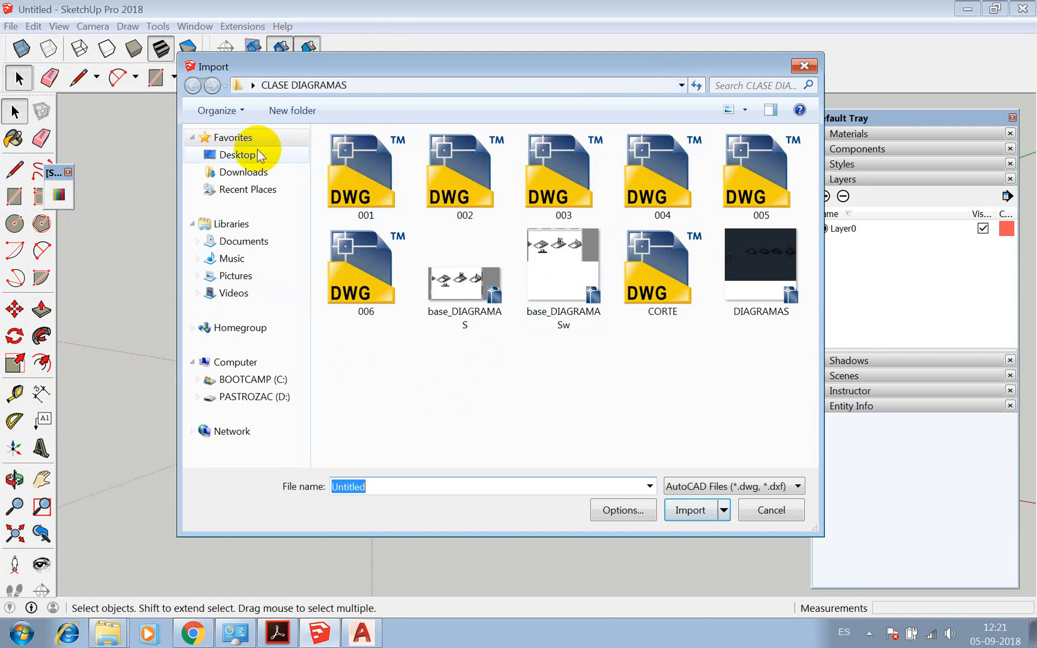
{"action": "left_click", "coordinate": [237, 155]}
{"action": "left_click", "coordinate": [461, 281]}
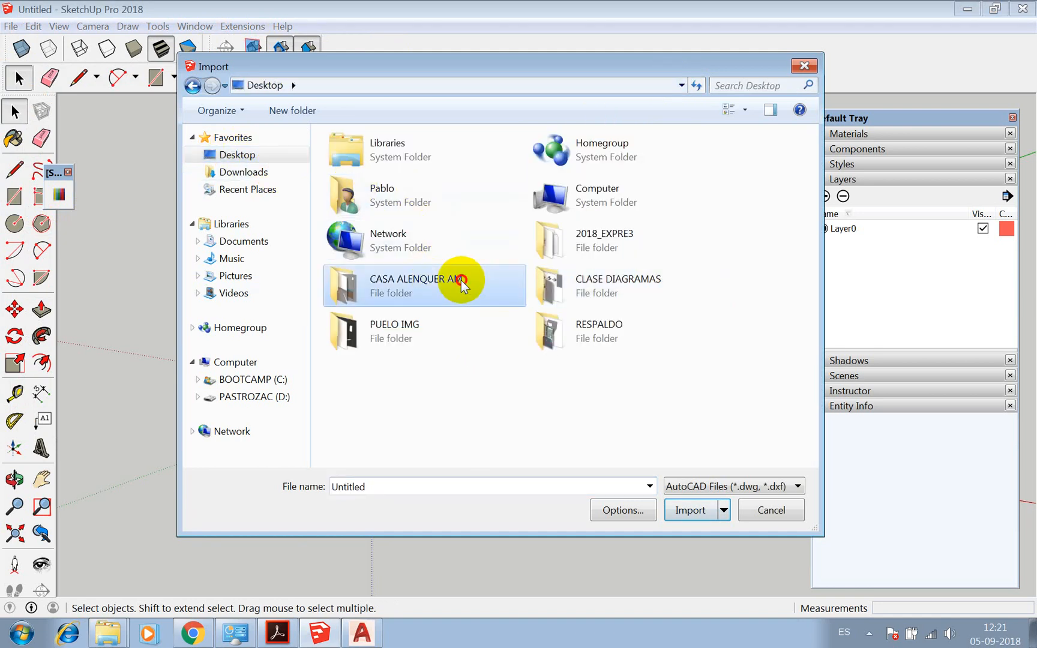
{"action": "double_click", "coordinate": [461, 281]}
{"action": "left_click", "coordinate": [363, 183]}
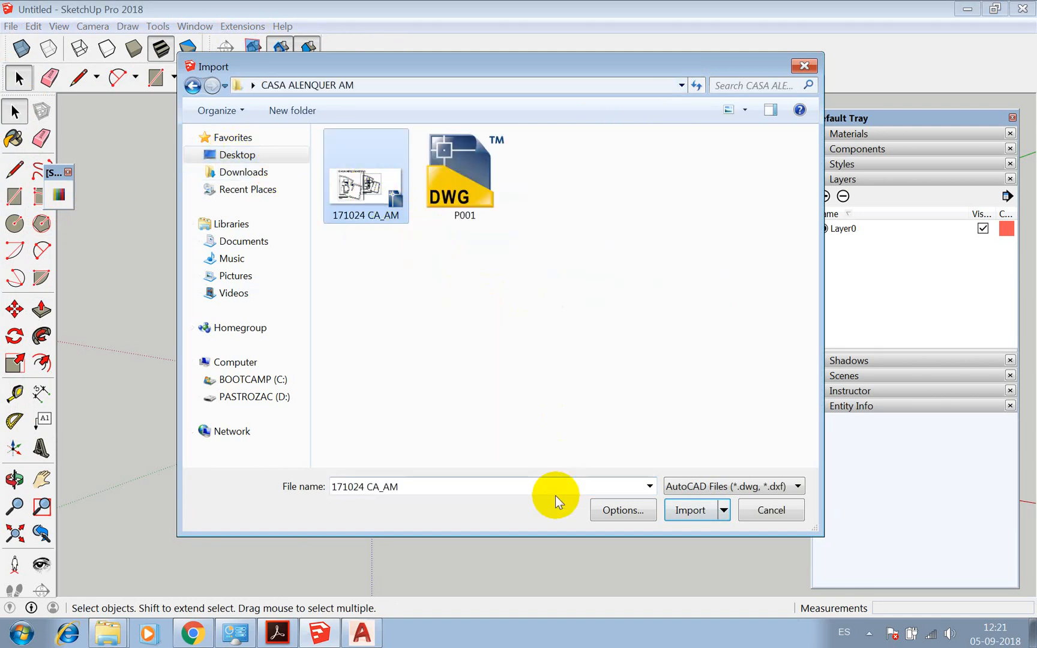
Import the drawing in centimeters with its drawing origin preserved, and fit all the imported plans in the view
{"action": "left_click", "coordinate": [627, 510]}
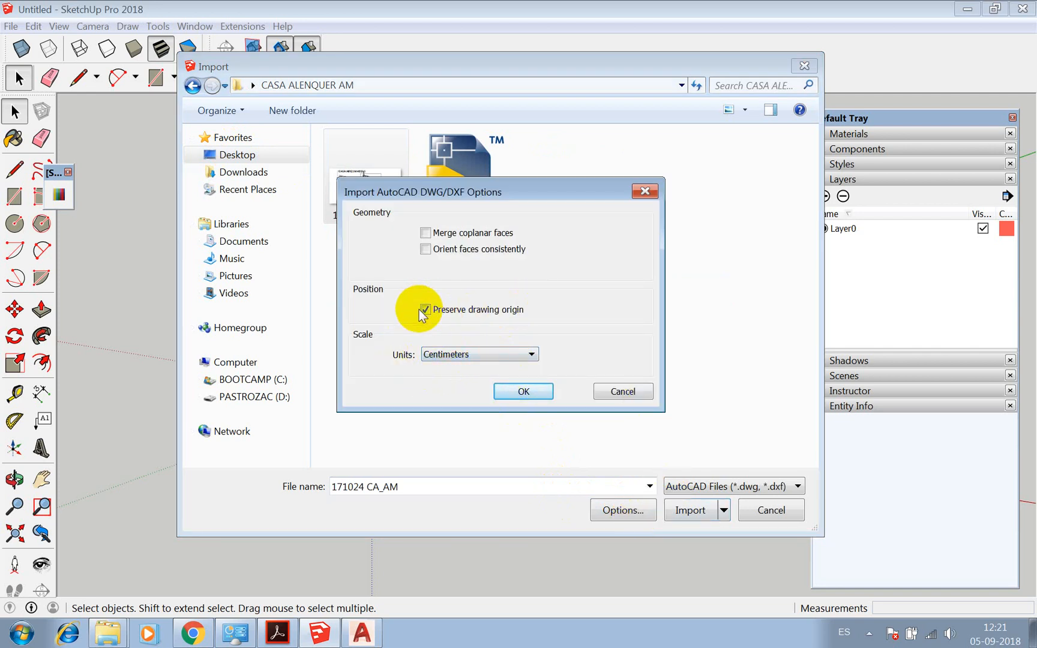
{"action": "left_click", "coordinate": [513, 391]}
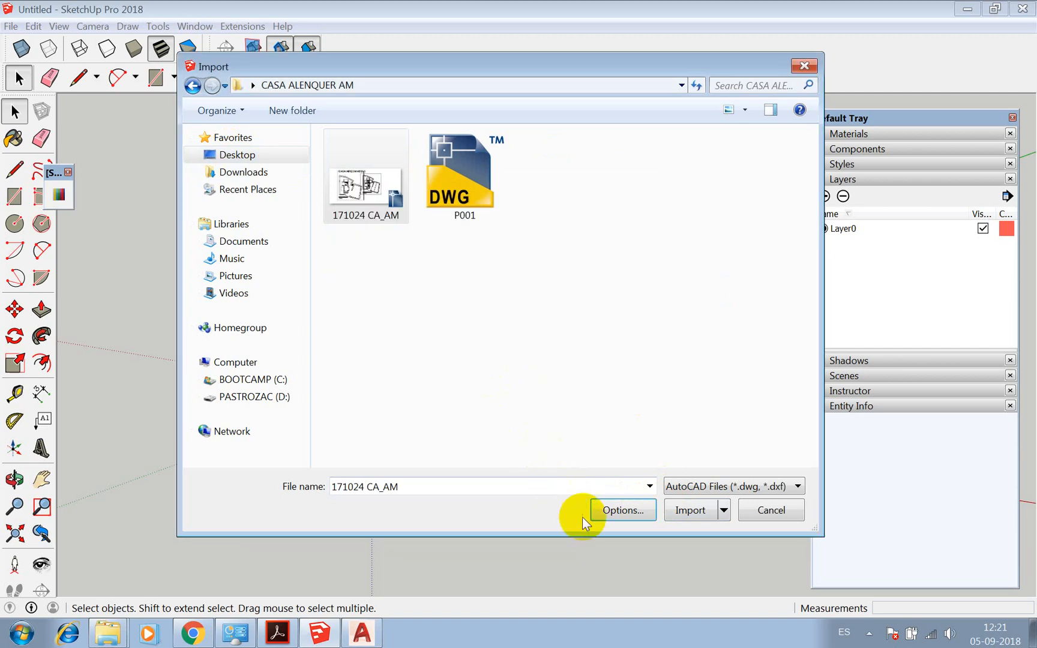
{"action": "left_click", "coordinate": [693, 513]}
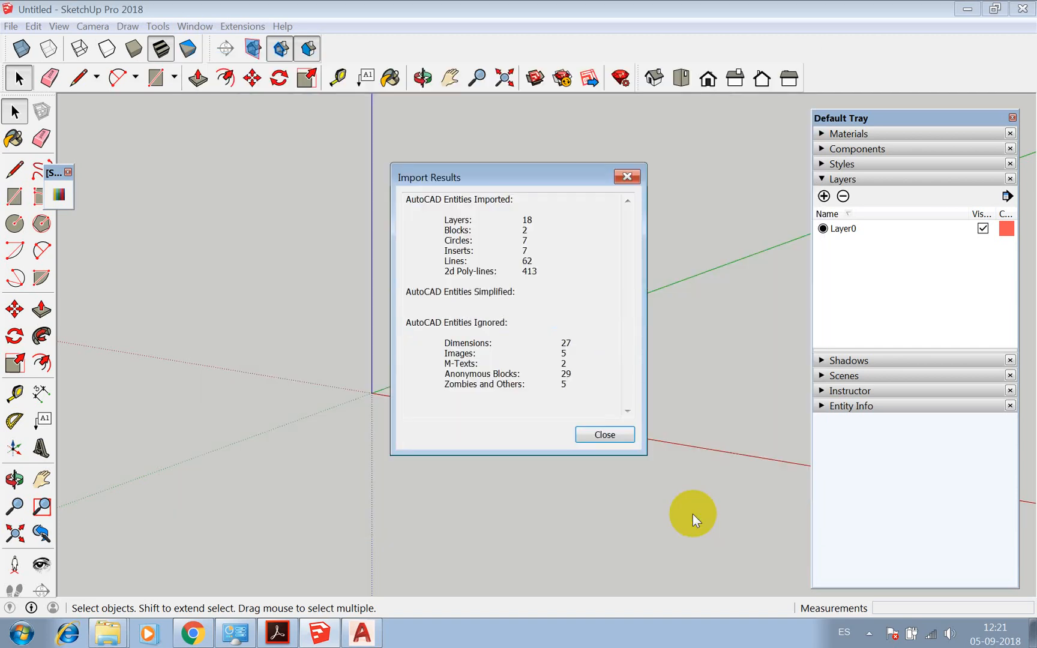
{"action": "left_click", "coordinate": [604, 436]}
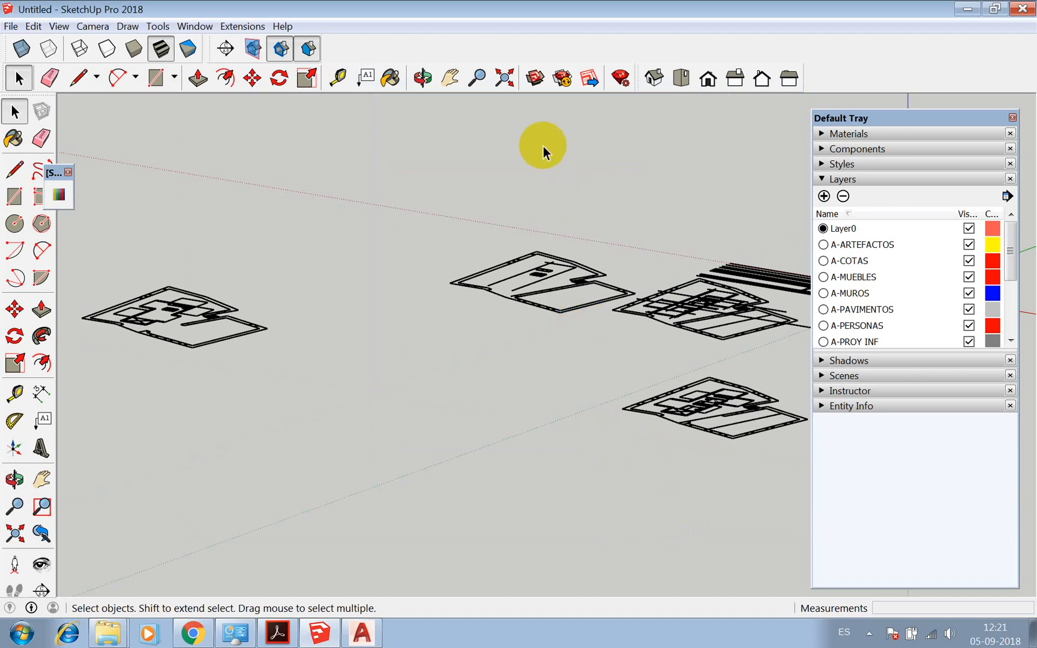
{"action": "left_click", "coordinate": [503, 87]}
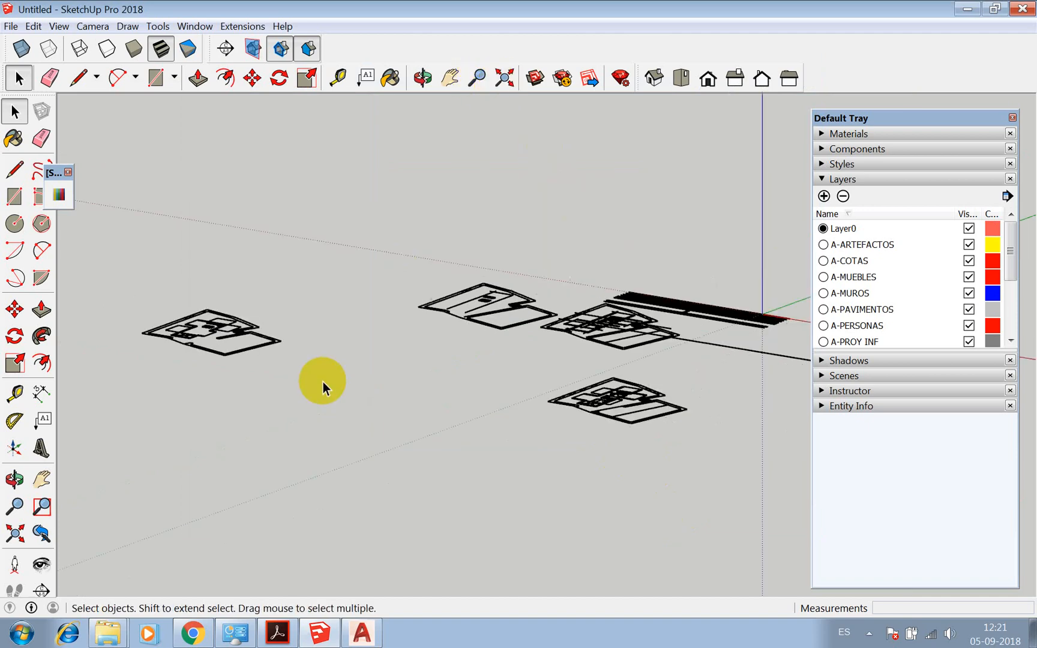
Examine the imported floor plans and section lines from above, from the whole set down to the walls of individual plans
{"action": "left_click", "coordinate": [420, 78]}
{"action": "left_click_drag", "start_coordinate": [456, 312], "coordinate": [642, 282]}
{"action": "scroll", "coordinate": [642, 282], "scroll_direction": "up", "scroll_amount": 2}
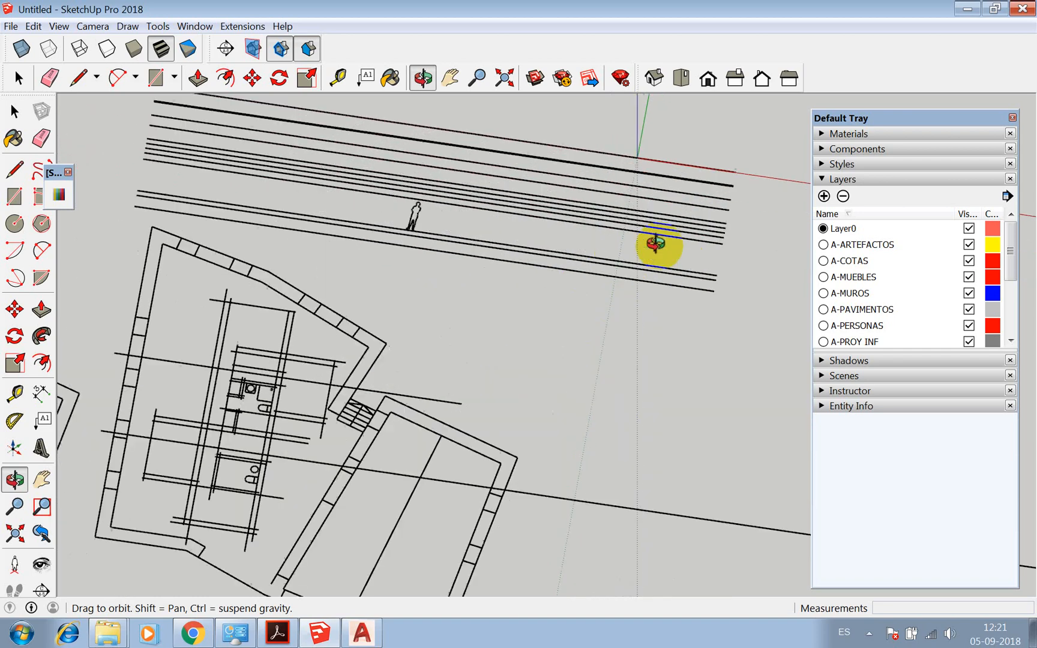
{"action": "scroll", "coordinate": [659, 243], "scroll_direction": "down", "scroll_amount": 8}
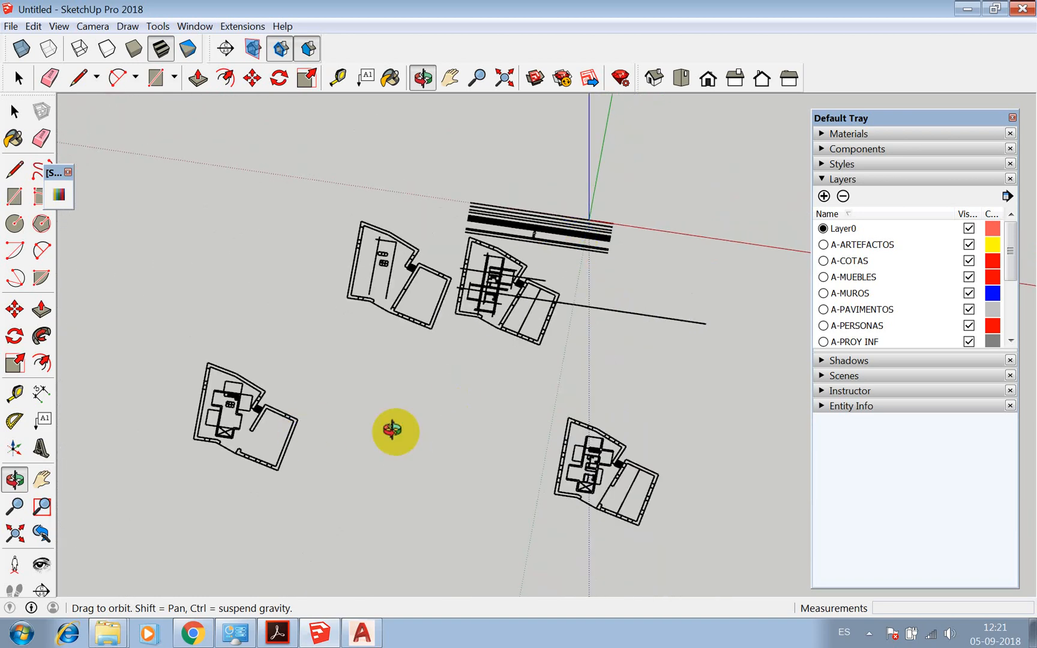
{"action": "scroll", "coordinate": [494, 290], "scroll_direction": "up", "scroll_amount": 1}
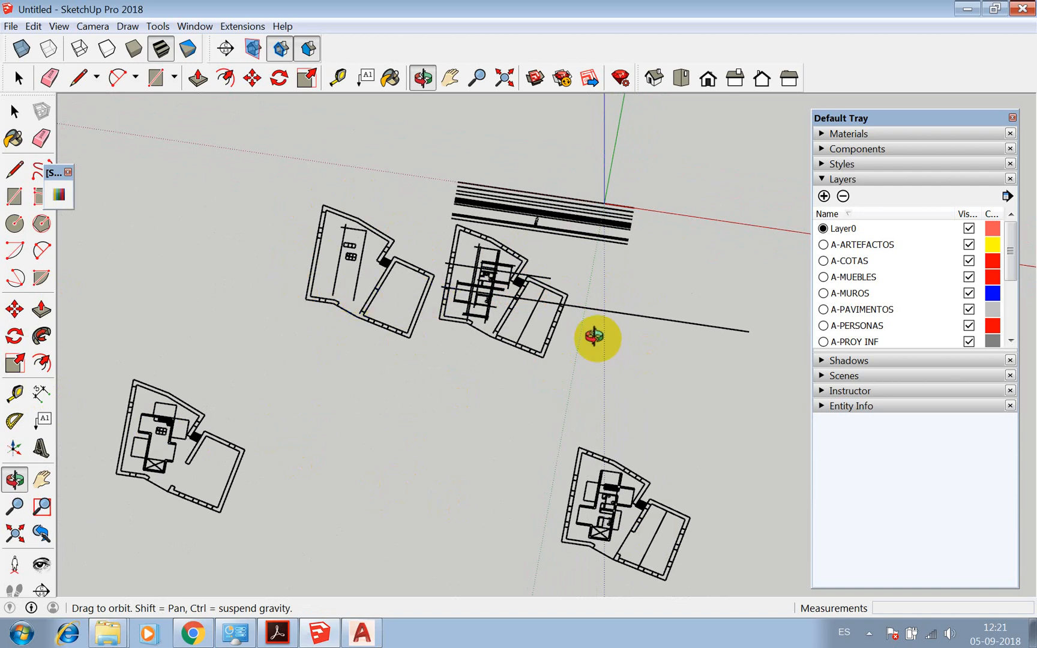
{"action": "scroll", "coordinate": [474, 273], "scroll_direction": "up", "scroll_amount": 10}
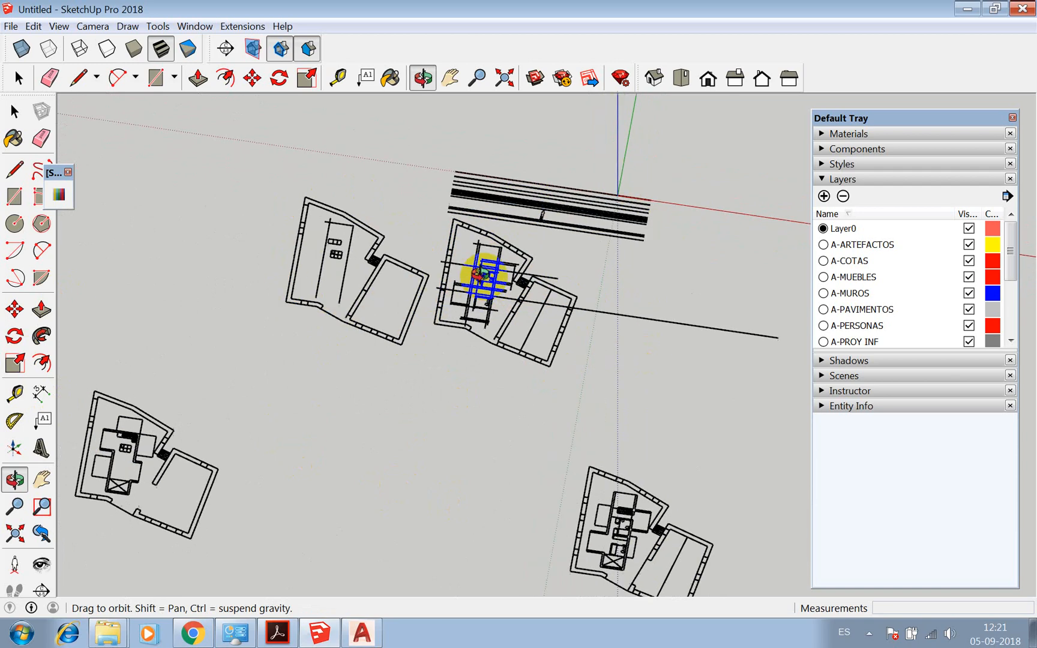
{"action": "scroll", "coordinate": [469, 287], "scroll_direction": "down", "scroll_amount": 5}
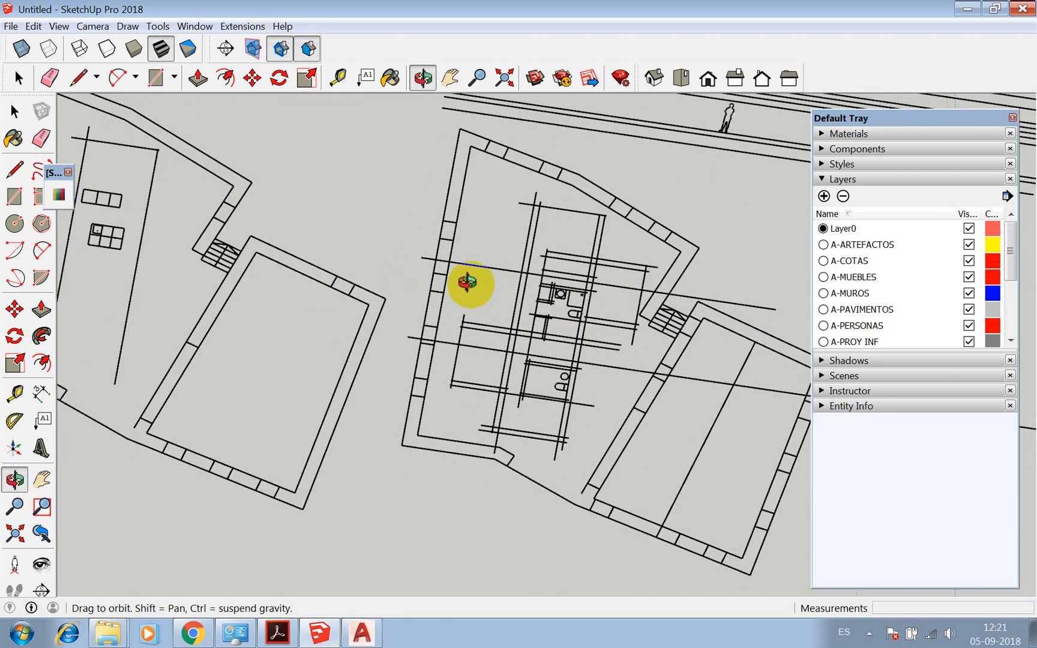
{"action": "left_click_drag", "start_coordinate": [486, 287], "coordinate": [389, 245]}
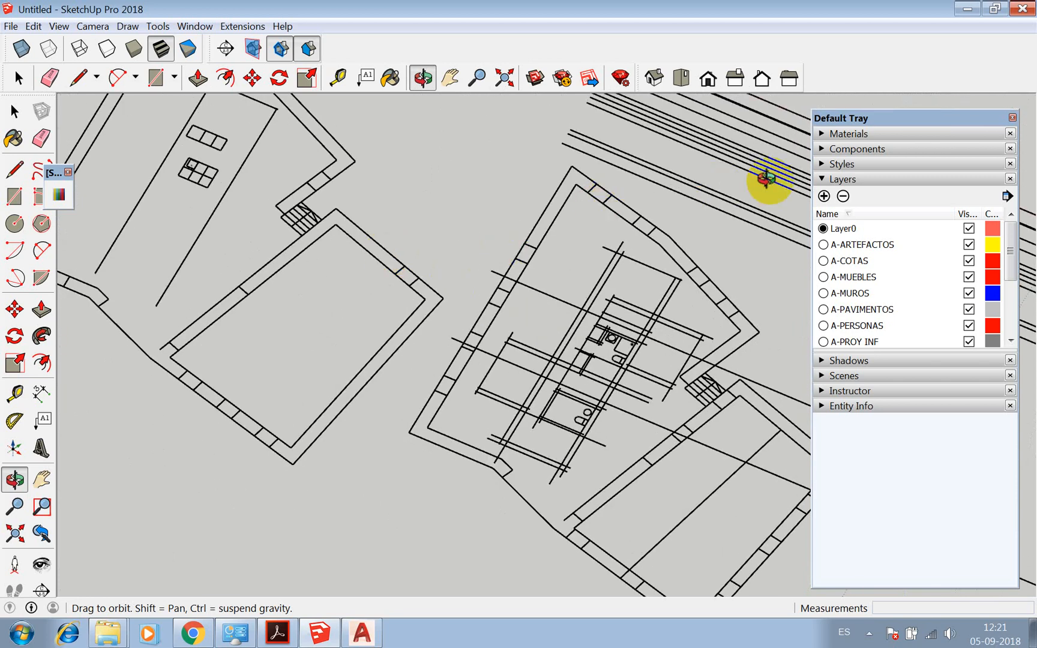
Turn off the Profiles edge effect in the edge settings of the Architectural Design Style
{"action": "left_click", "coordinate": [825, 165]}
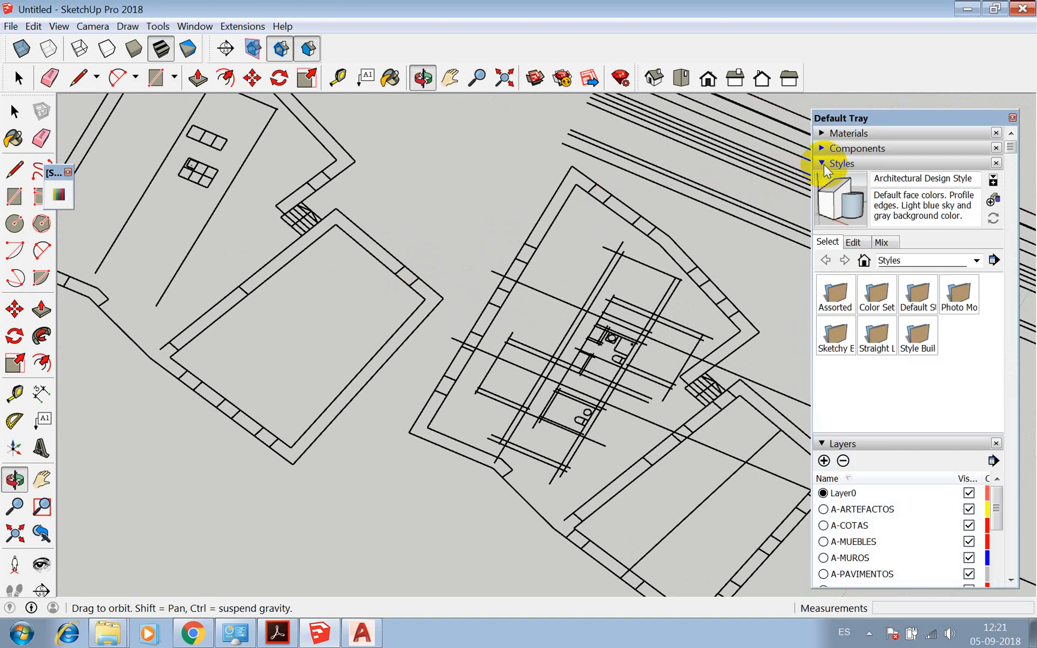
{"action": "left_click", "coordinate": [853, 242]}
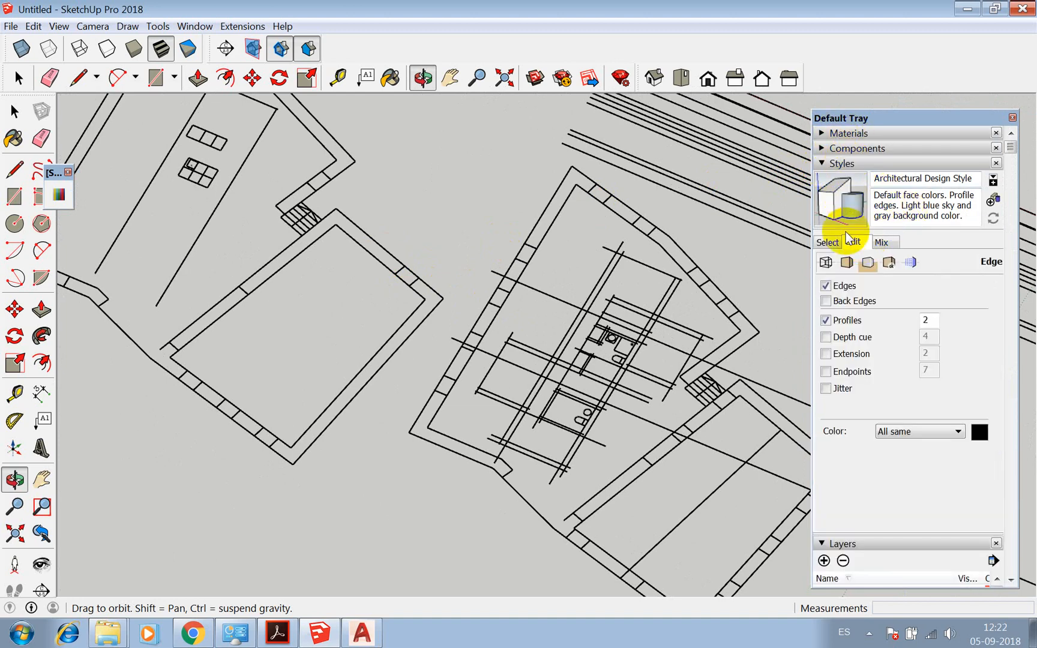
{"action": "left_click", "coordinate": [826, 321]}
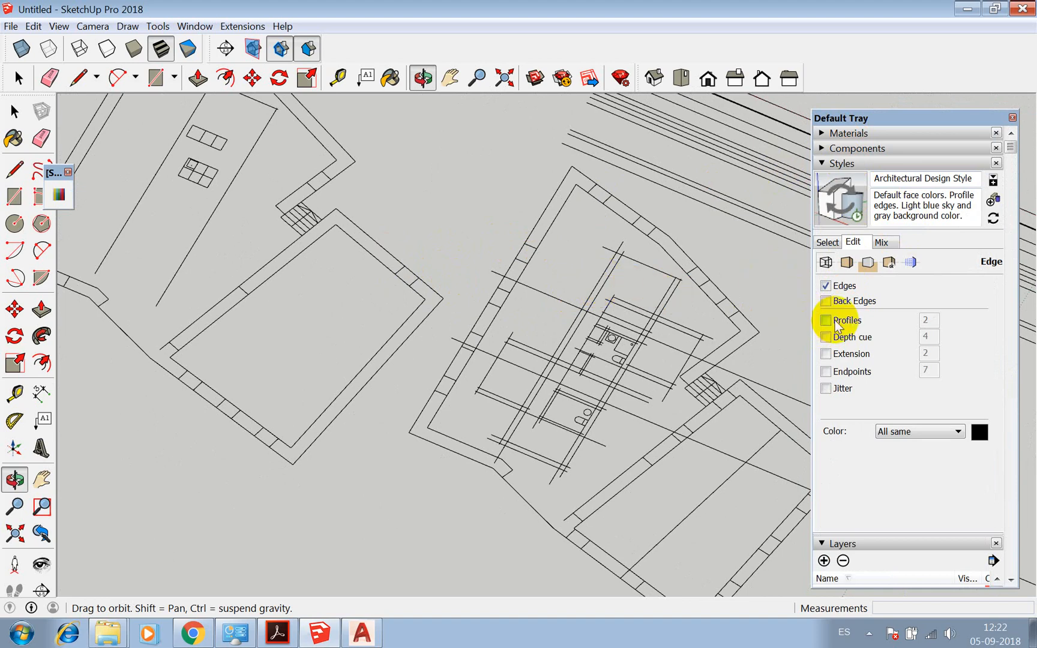
Try the Profiles, Extension and Endpoints edge effects on the plans, and switch all three off again
{"action": "left_click", "coordinate": [826, 321]}
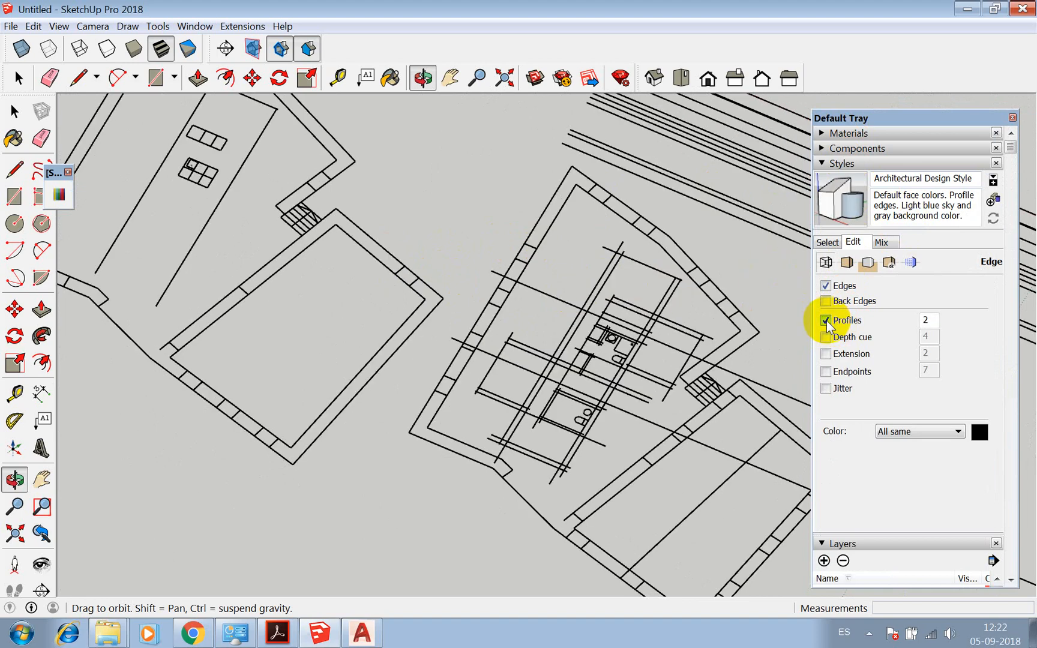
{"action": "left_click", "coordinate": [826, 354]}
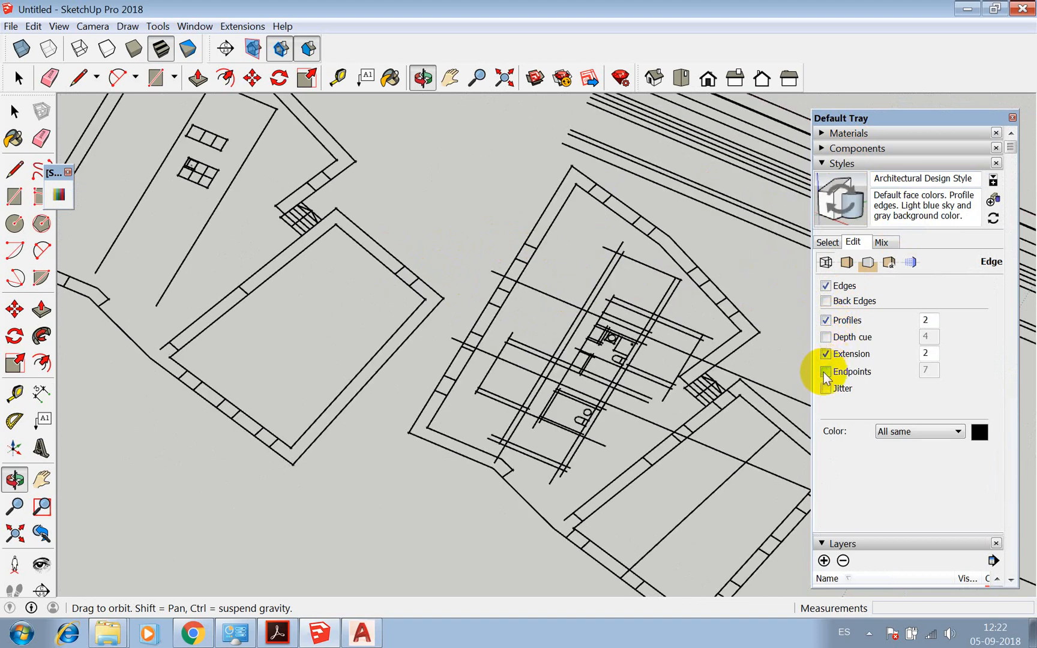
{"action": "left_click", "coordinate": [826, 372]}
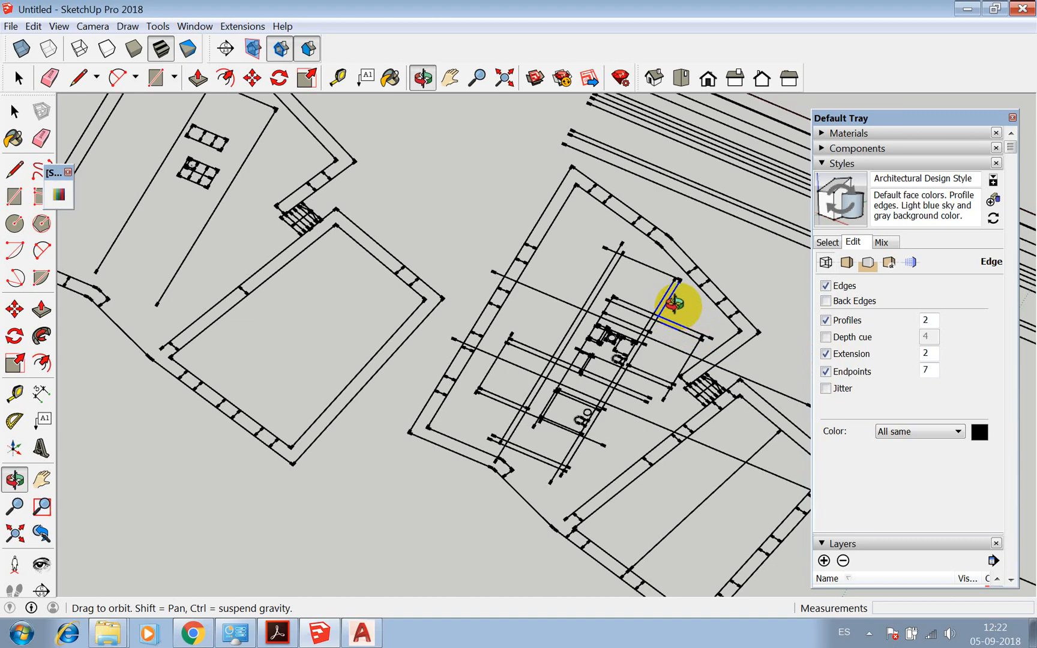
{"action": "left_click", "coordinate": [826, 371]}
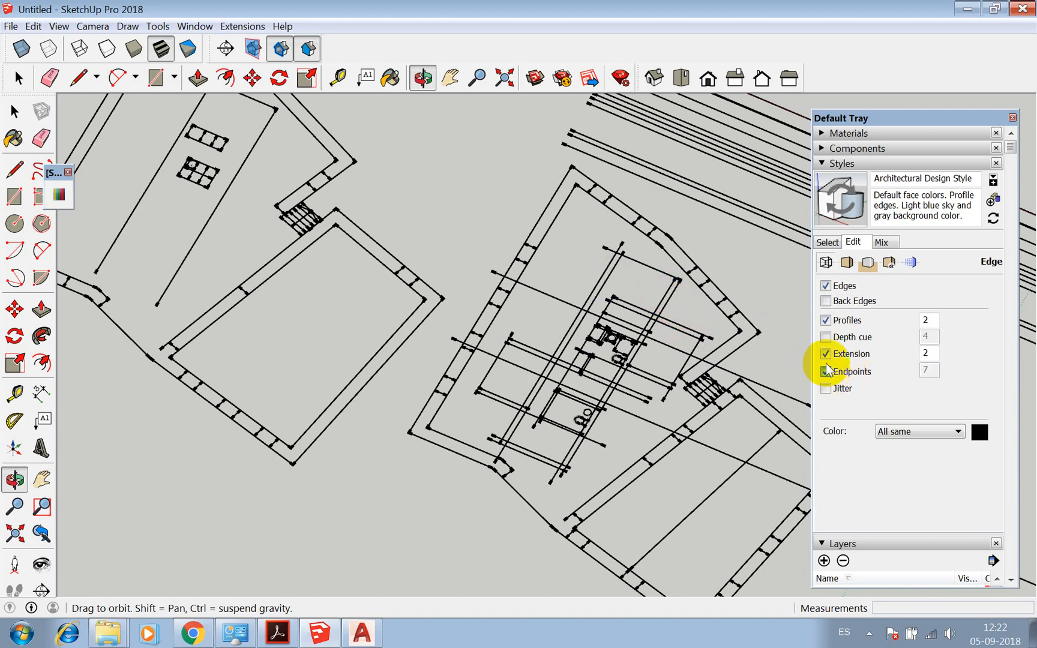
{"action": "left_click", "coordinate": [826, 354]}
{"action": "left_click", "coordinate": [826, 320]}
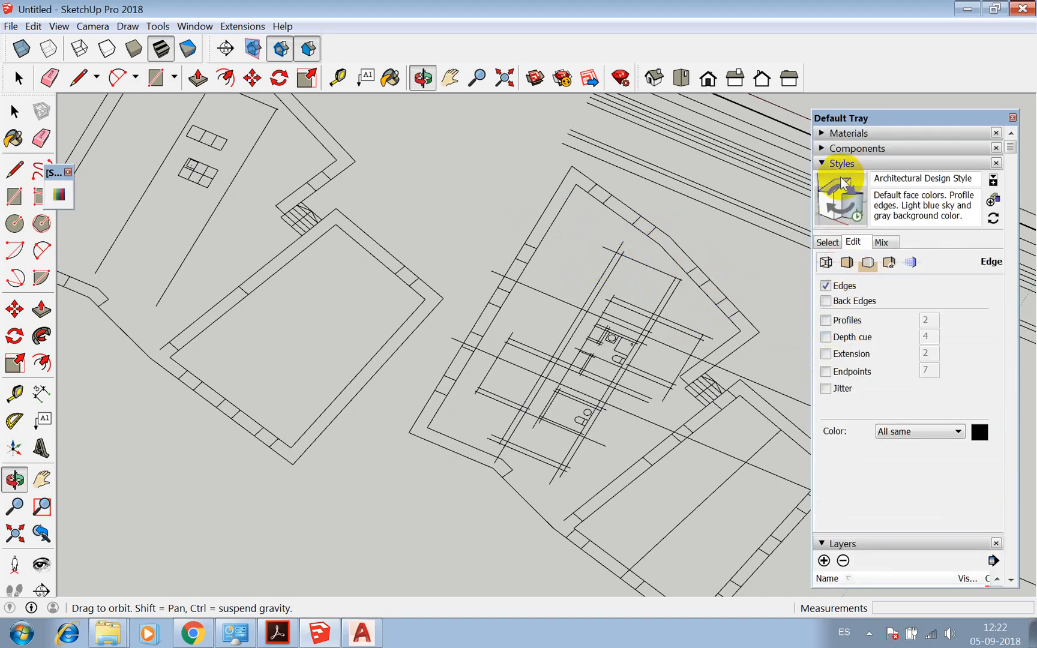
{"action": "left_click", "coordinate": [822, 164]}
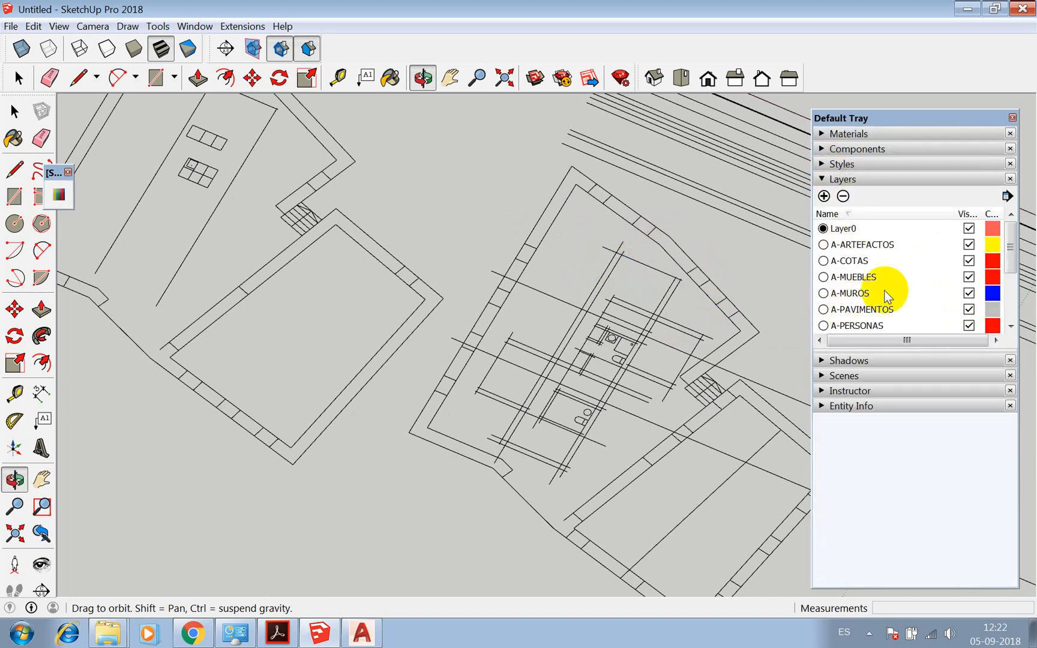
Add a new layer named 0-DWG
{"action": "left_click", "coordinate": [824, 196]}
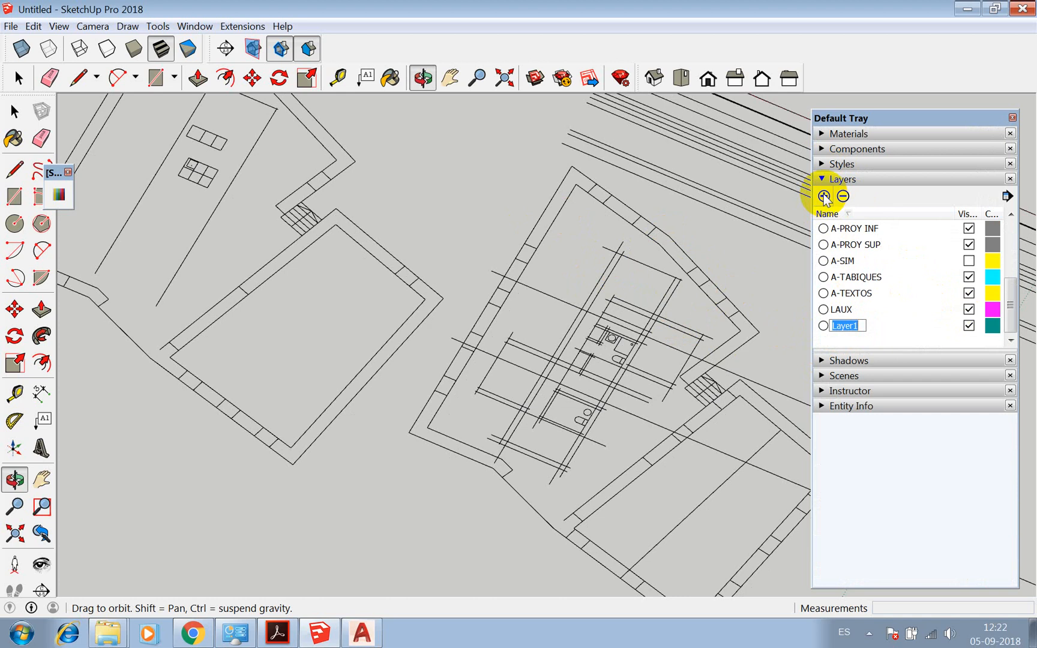
{"action": "type", "text": "0-DWG"}
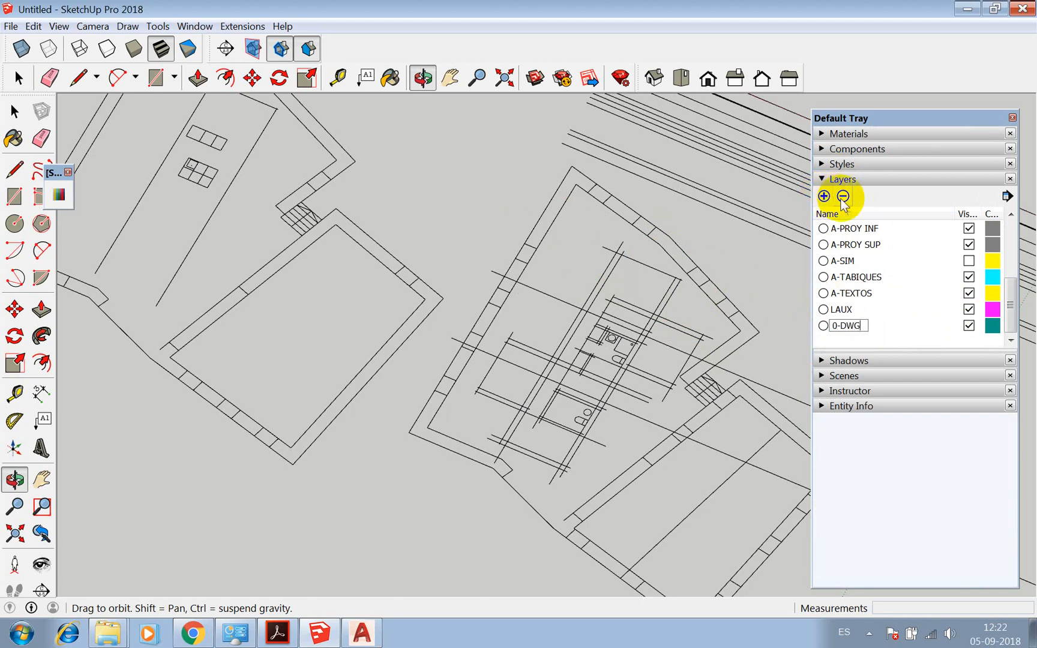
{"action": "key", "text": "Return"}
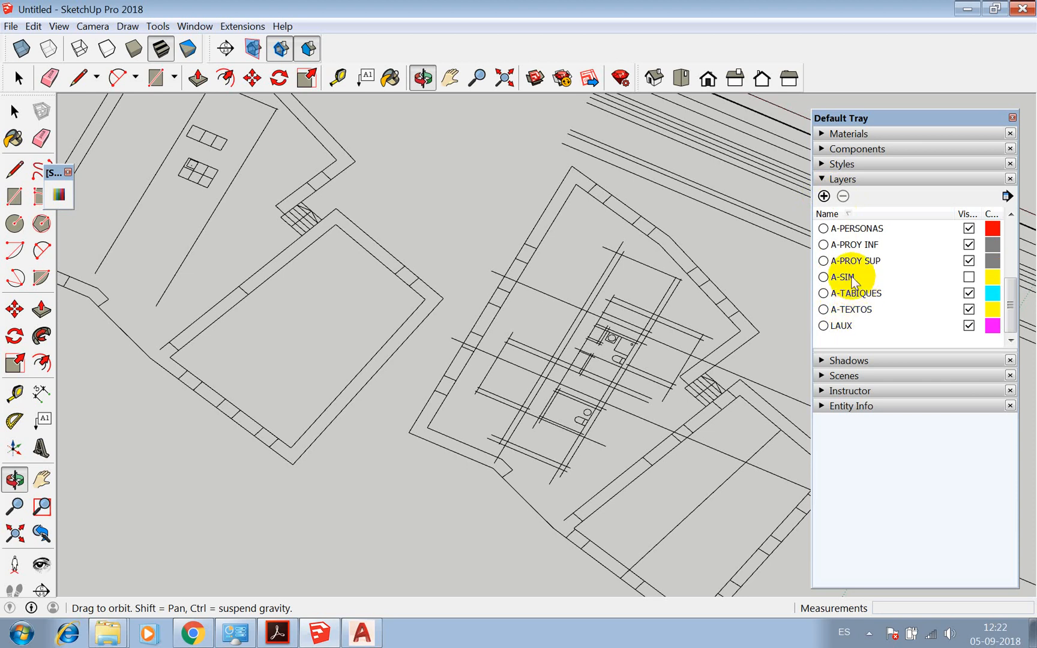
{"action": "scroll", "coordinate": [851, 276], "scroll_direction": "up", "scroll_amount": 3}
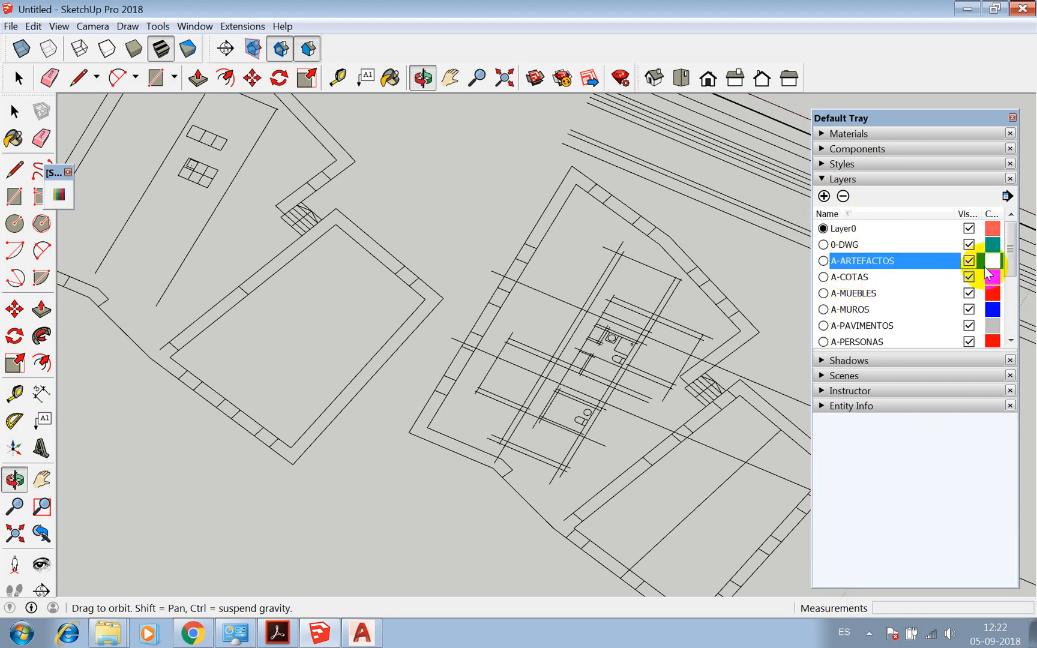
{"action": "left_click_drag", "start_coordinate": [1012, 260], "coordinate": [1012, 331]}
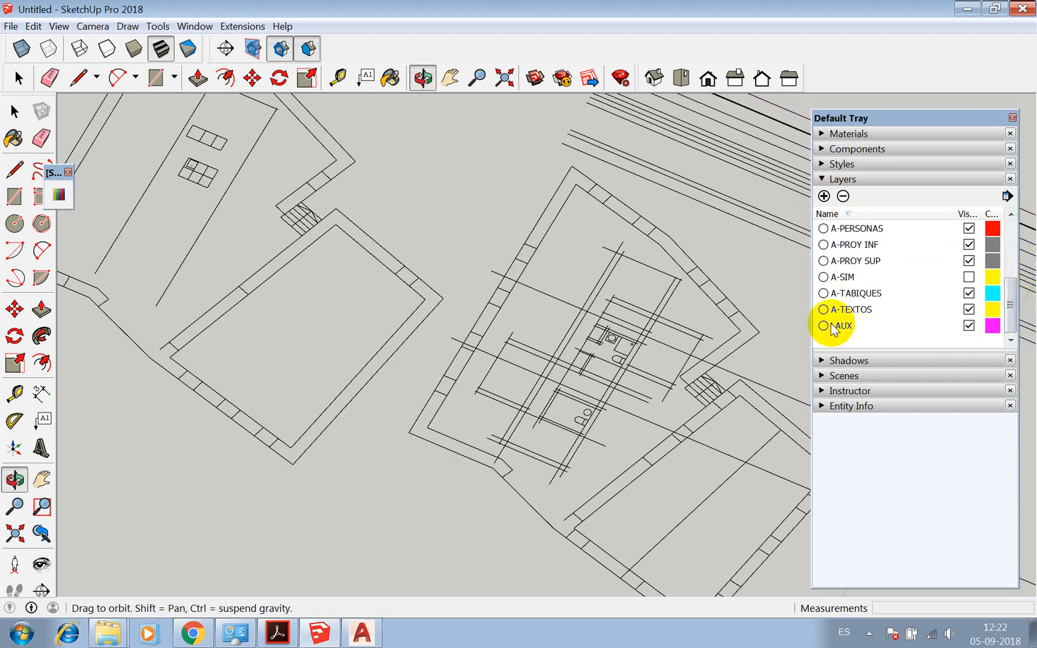
{"action": "left_click", "coordinate": [851, 329], "text": "shift"}
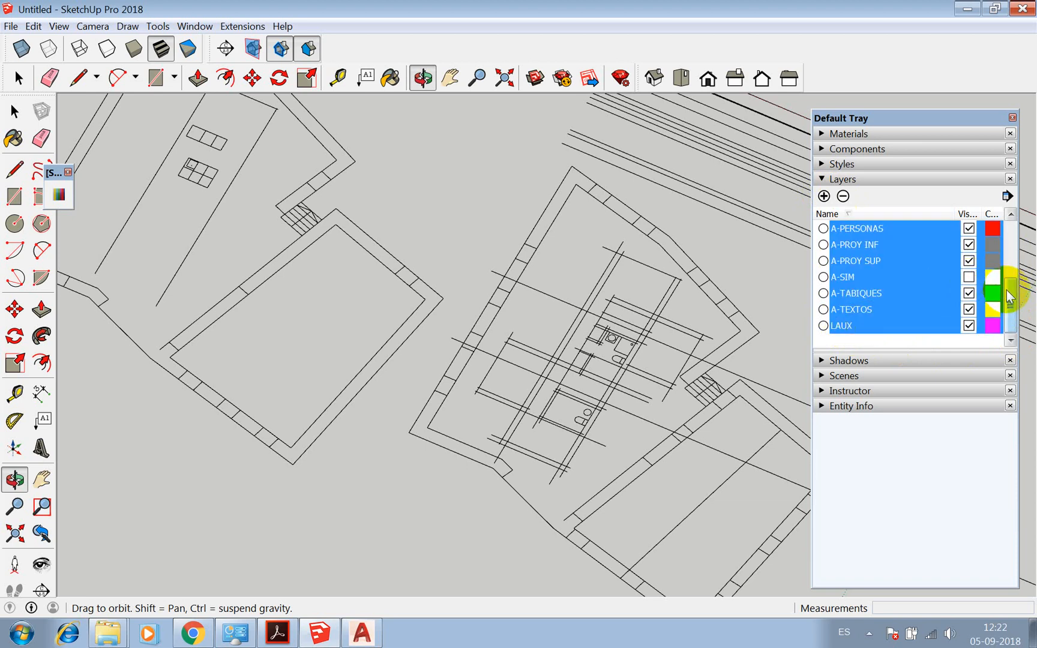
{"action": "left_click_drag", "start_coordinate": [1012, 289], "coordinate": [1012, 219]}
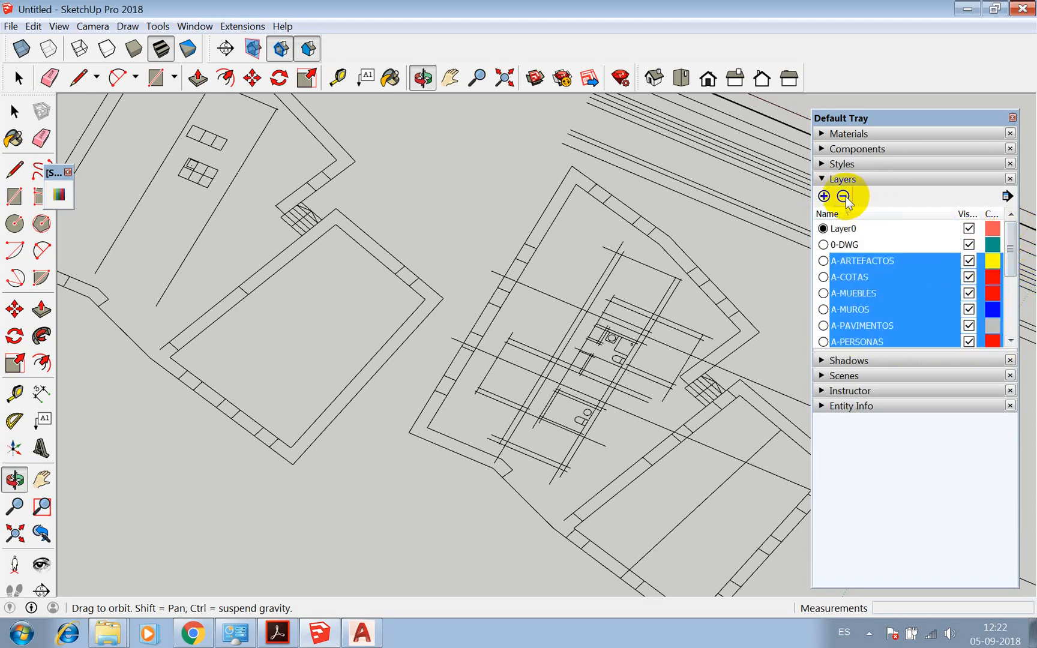
Make 0-DWG the current layer and delete all layers from A-ARTEFACTOS through LAUX, moving their contents to the current layer
{"action": "left_click", "coordinate": [832, 245]}
{"action": "left_click", "coordinate": [852, 262]}
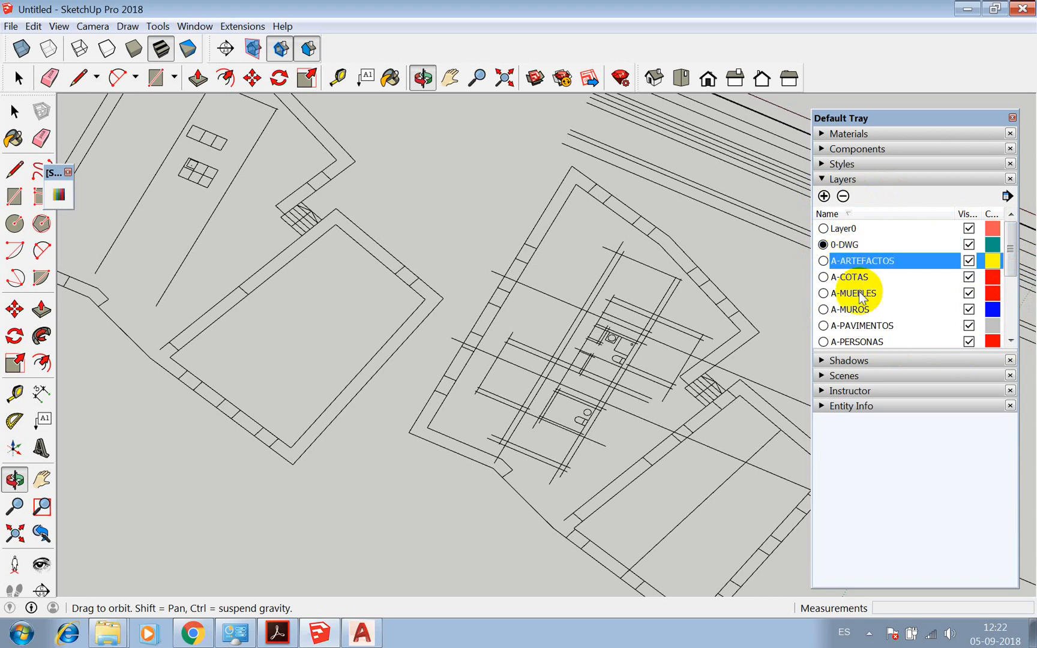
{"action": "scroll", "coordinate": [871, 301], "scroll_direction": "down", "scroll_amount": 3}
{"action": "left_click", "coordinate": [839, 326], "text": "shift"}
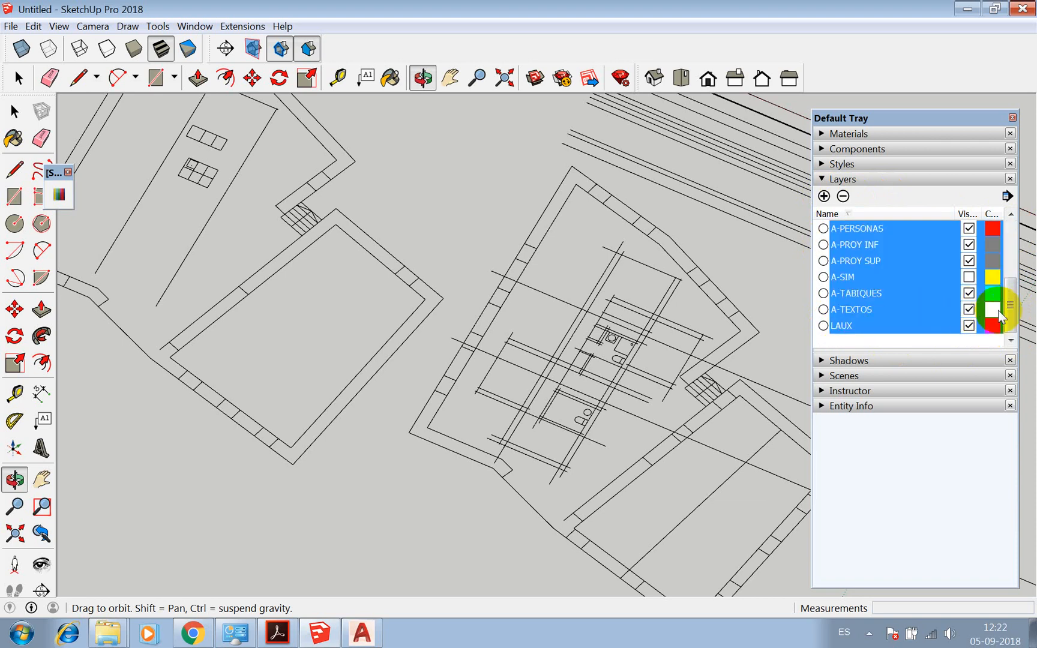
{"action": "left_click_drag", "start_coordinate": [1012, 308], "coordinate": [1013, 232]}
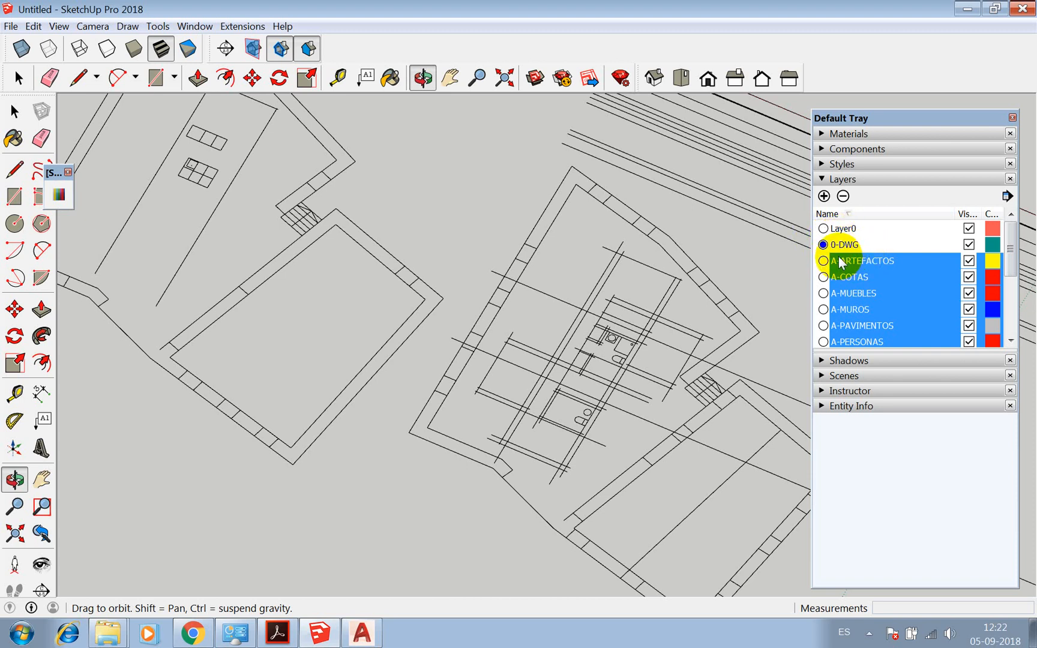
{"action": "left_click", "coordinate": [843, 197]}
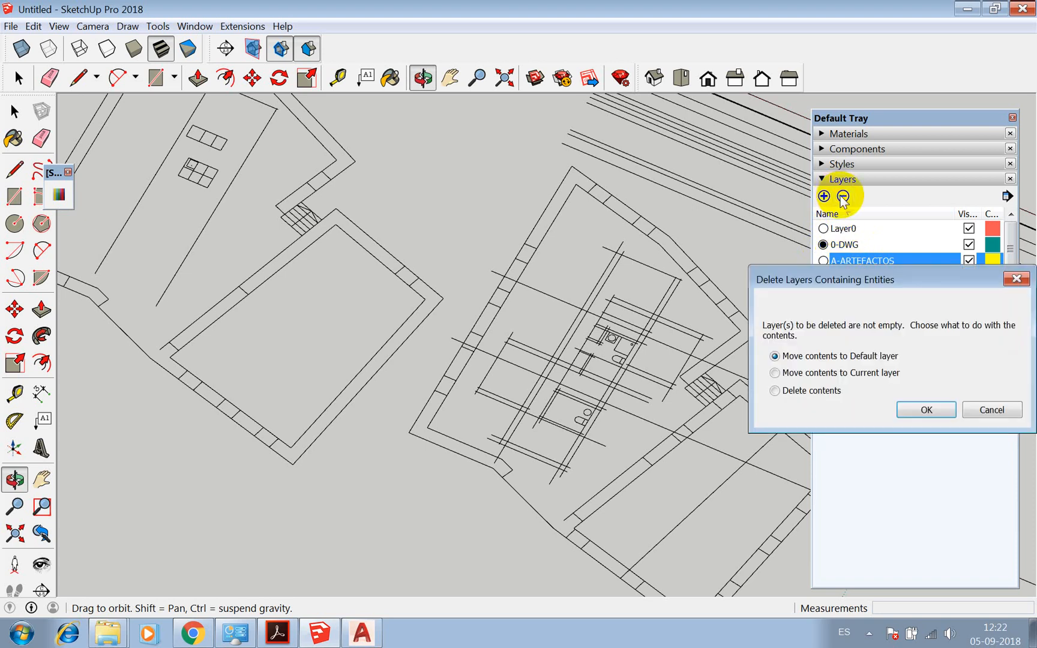
{"action": "left_click", "coordinate": [778, 373]}
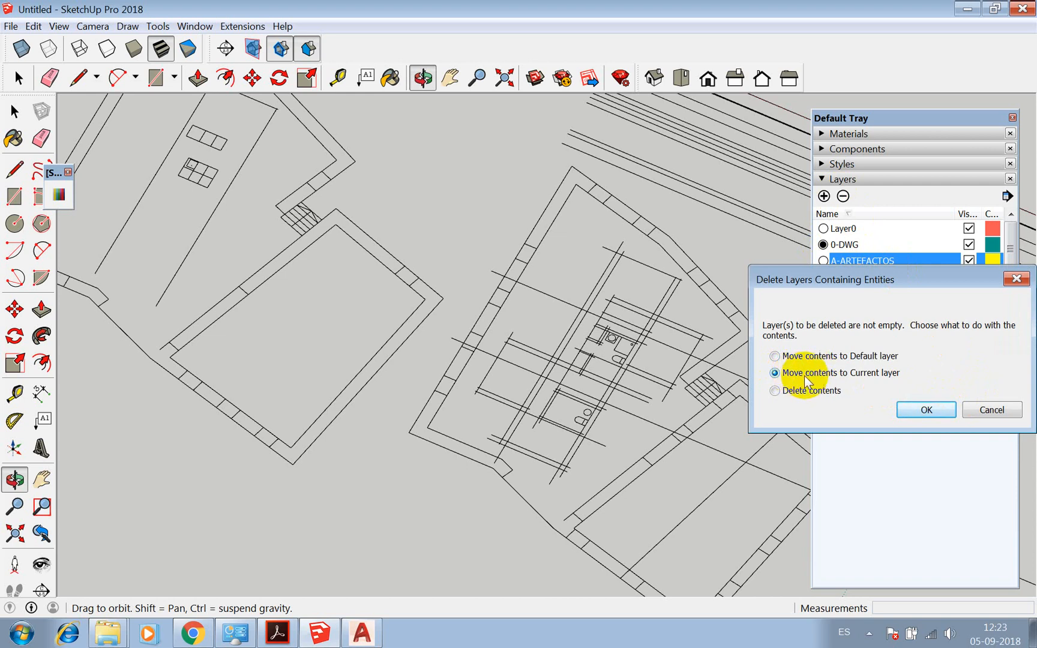
{"action": "left_click", "coordinate": [925, 409]}
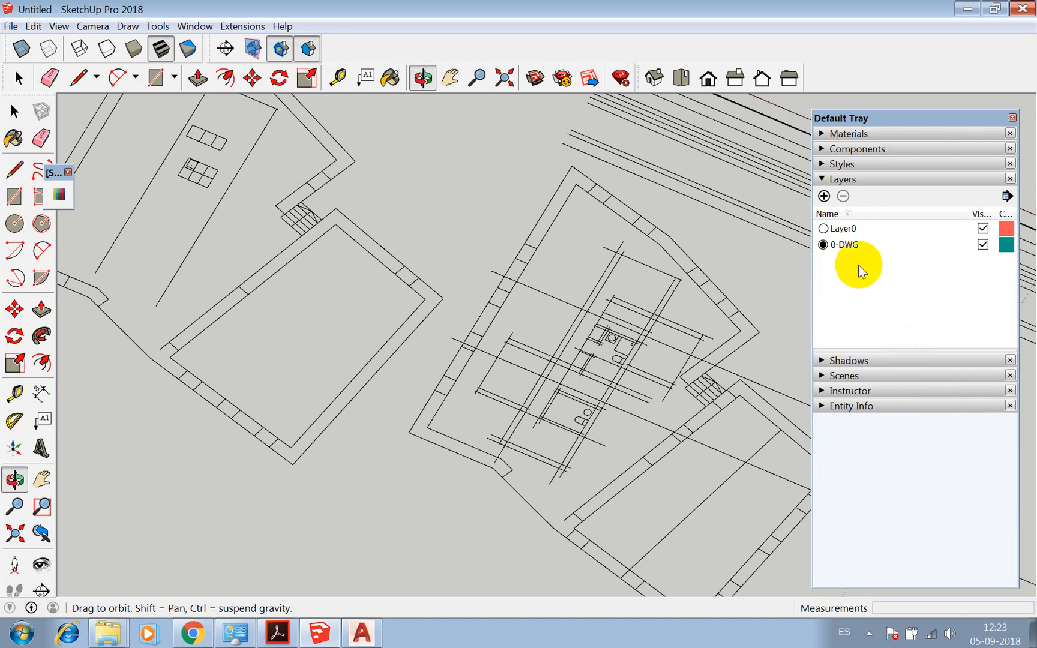
Make Layer0 the current layer again, and hide and show the 0-DWG layer to check its contents
{"action": "left_click", "coordinate": [823, 228]}
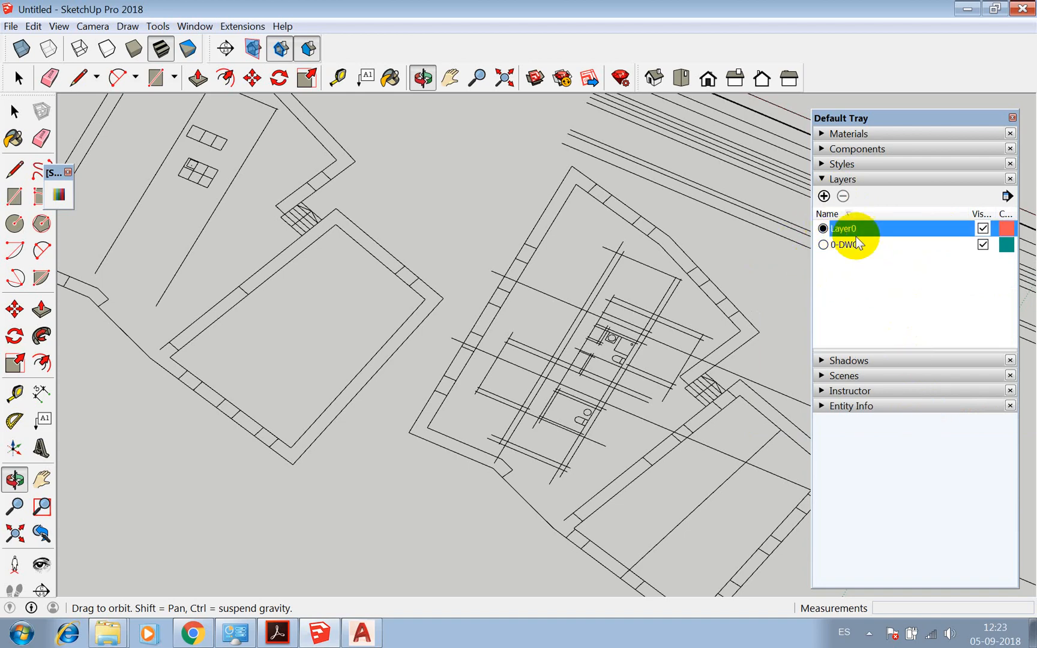
{"action": "left_click", "coordinate": [983, 244]}
{"action": "left_click", "coordinate": [983, 245]}
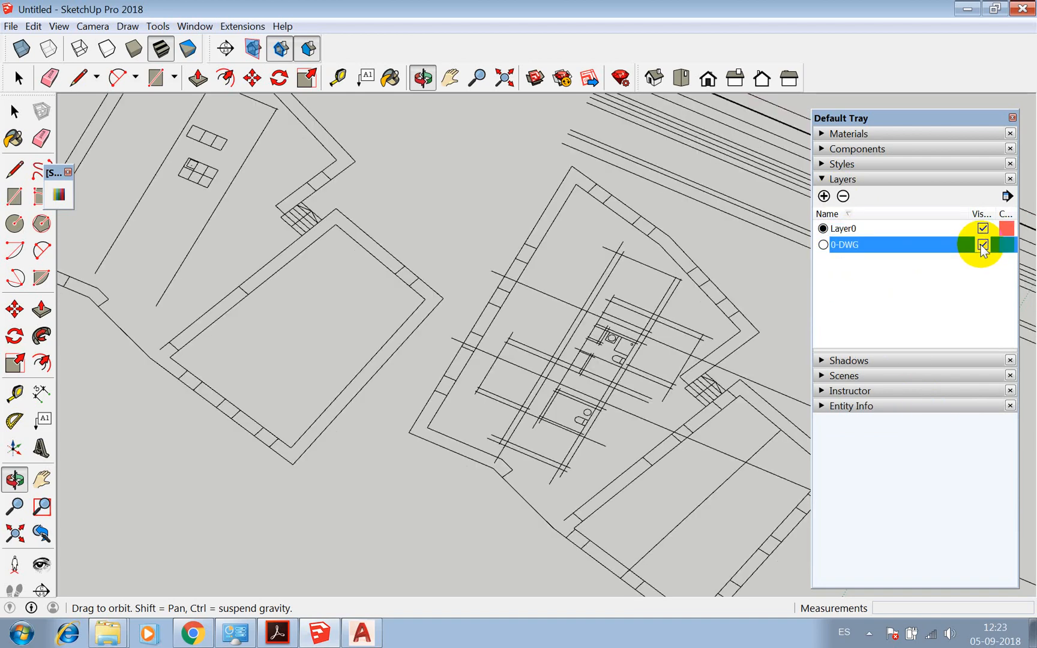
{"action": "left_click", "coordinate": [982, 245]}
{"action": "left_click", "coordinate": [982, 245]}
Select the imported drawing as one object and open it for editing, focusing on the plan beside the section lines
{"action": "key", "text": "space"}
{"action": "scroll", "coordinate": [480, 199], "scroll_direction": "down", "scroll_amount": 3}
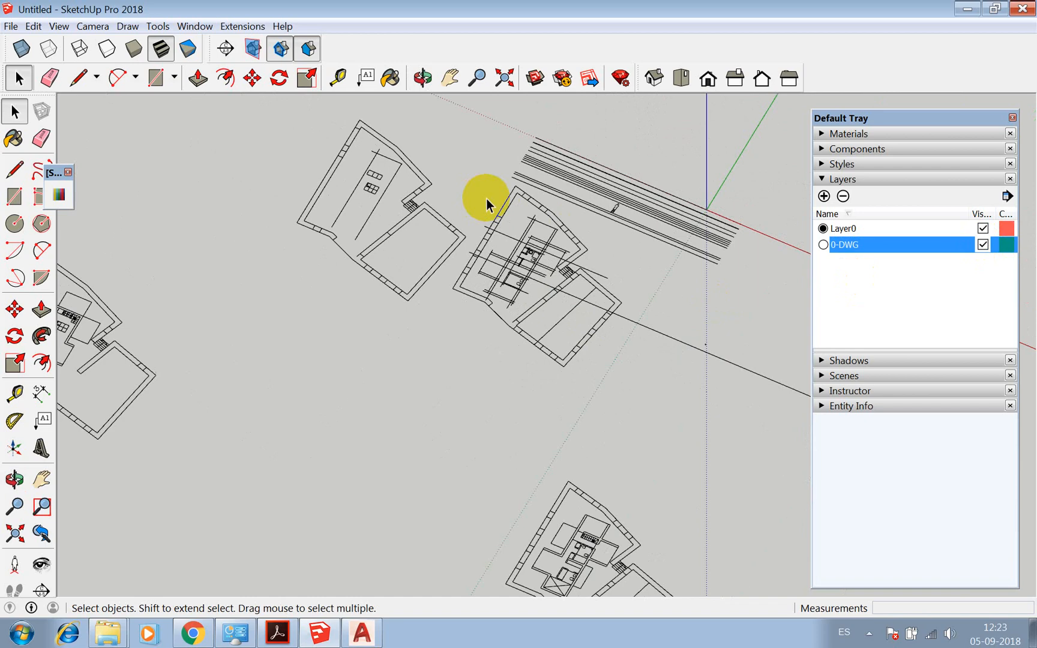
{"action": "left_click", "coordinate": [499, 211]}
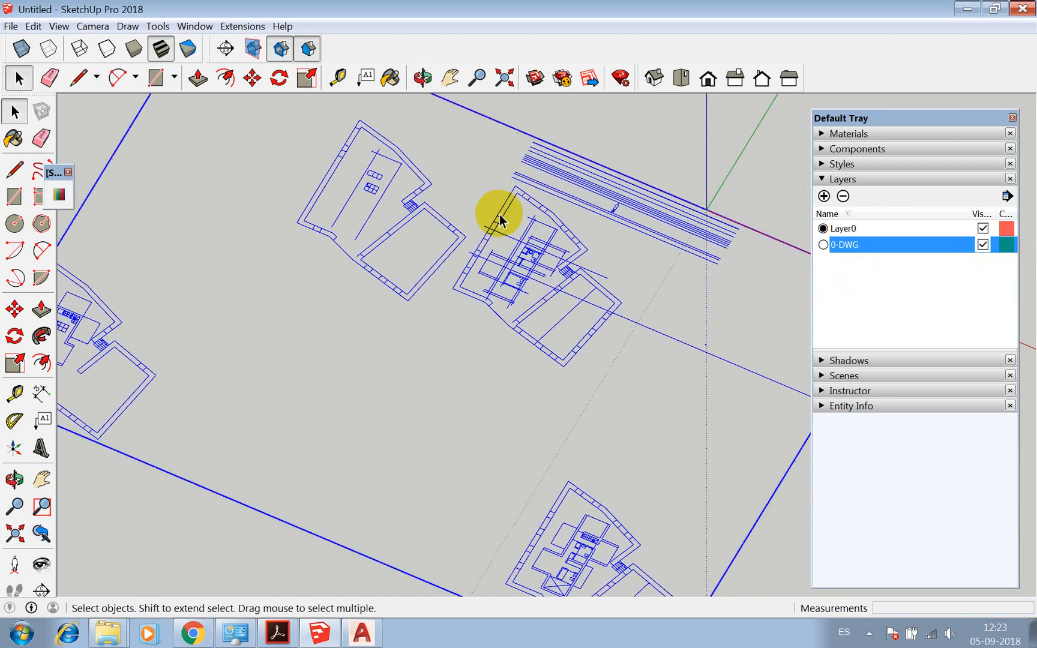
{"action": "scroll", "coordinate": [497, 217], "scroll_direction": "up", "scroll_amount": 1}
{"action": "scroll", "coordinate": [497, 222], "scroll_direction": "down", "scroll_amount": 2}
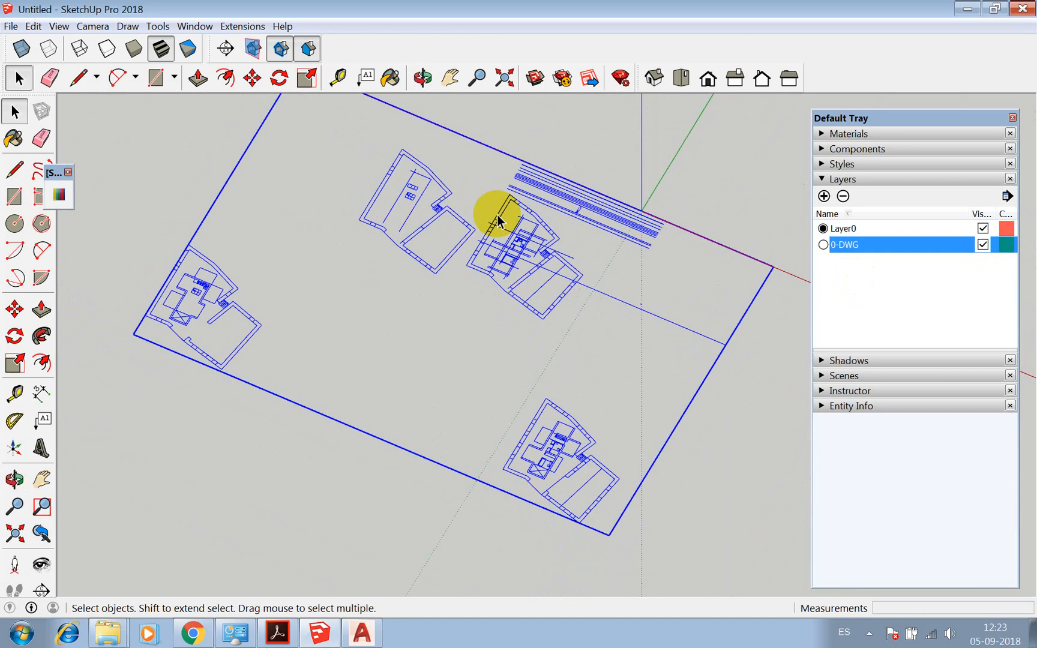
{"action": "double_click", "coordinate": [515, 245]}
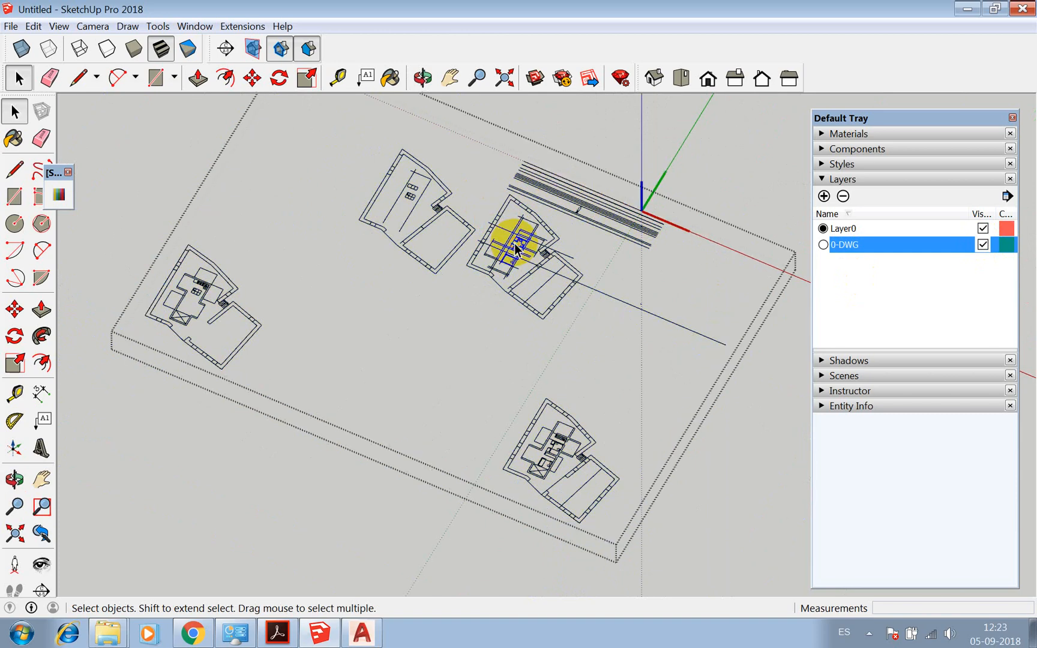
{"action": "scroll", "coordinate": [535, 243], "scroll_direction": "up", "scroll_amount": 4}
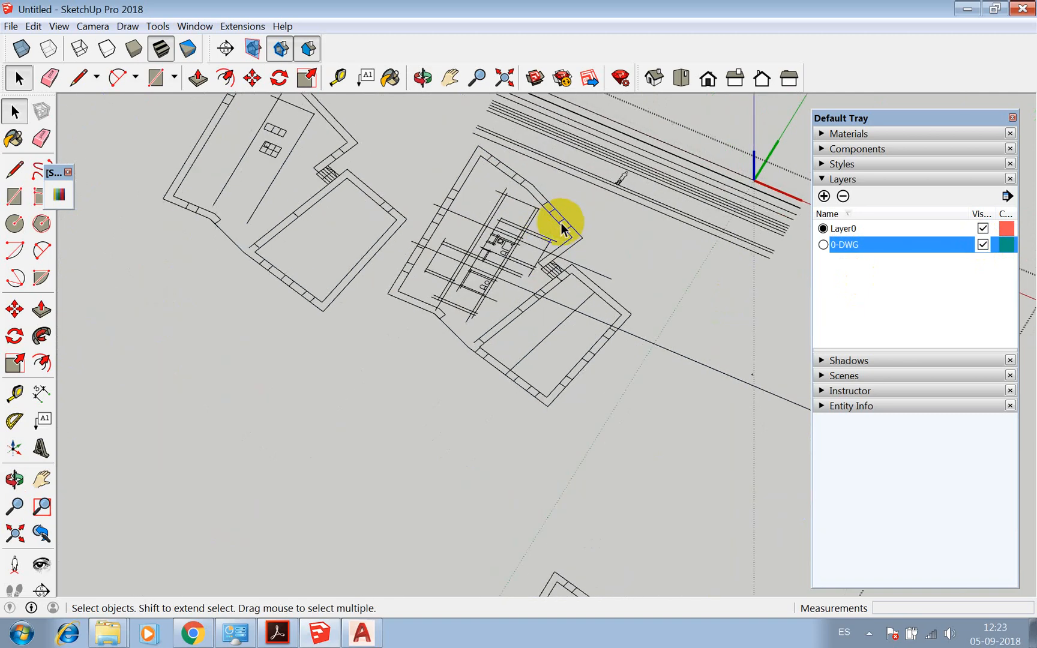
Select individual wall edges and lines in the opened drawing to examine how its linework can be picked
{"action": "left_click", "coordinate": [556, 219]}
{"action": "scroll", "coordinate": [558, 217], "scroll_direction": "up", "scroll_amount": 3}
{"action": "left_click", "coordinate": [549, 197]}
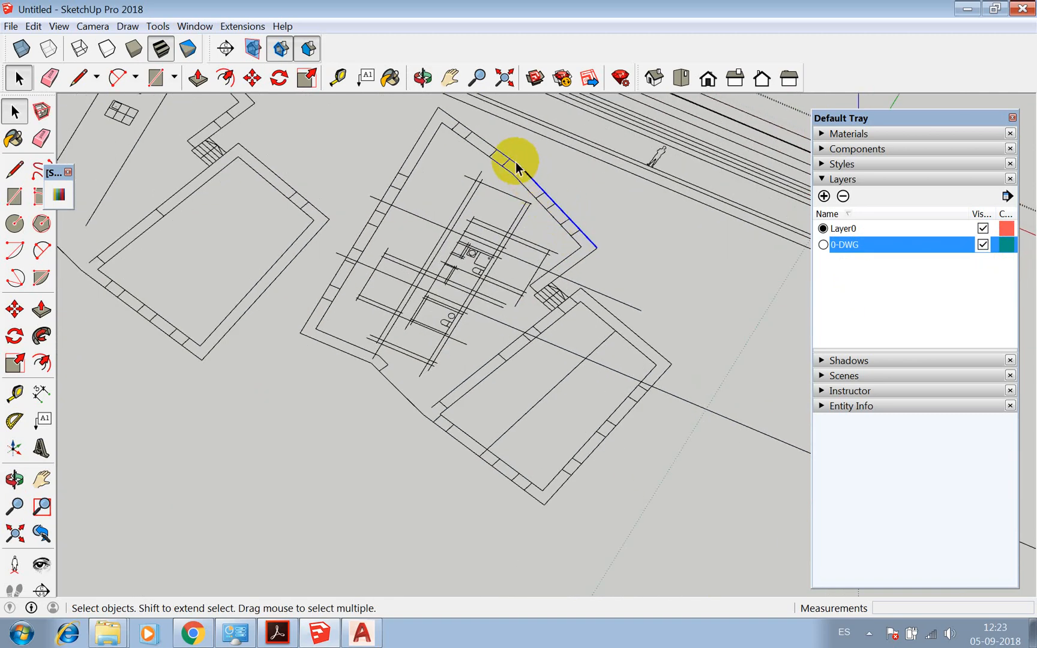
{"action": "scroll", "coordinate": [507, 170], "scroll_direction": "down", "scroll_amount": 6}
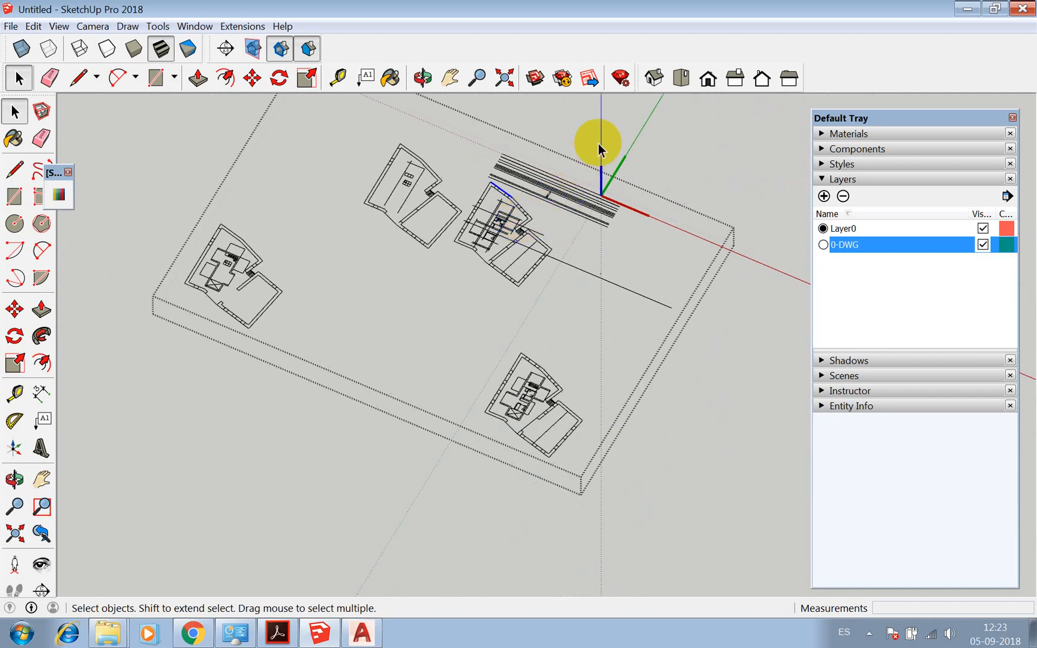
{"action": "left_click", "coordinate": [589, 131]}
{"action": "double_click", "coordinate": [516, 223]}
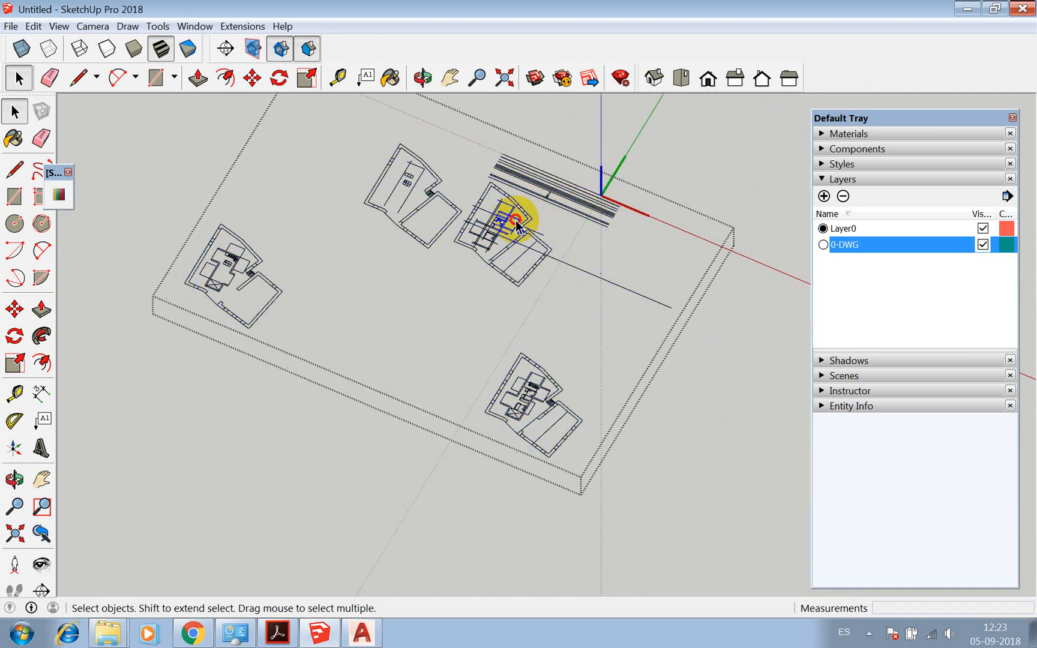
{"action": "scroll", "coordinate": [416, 213], "scroll_direction": "up", "scroll_amount": 6}
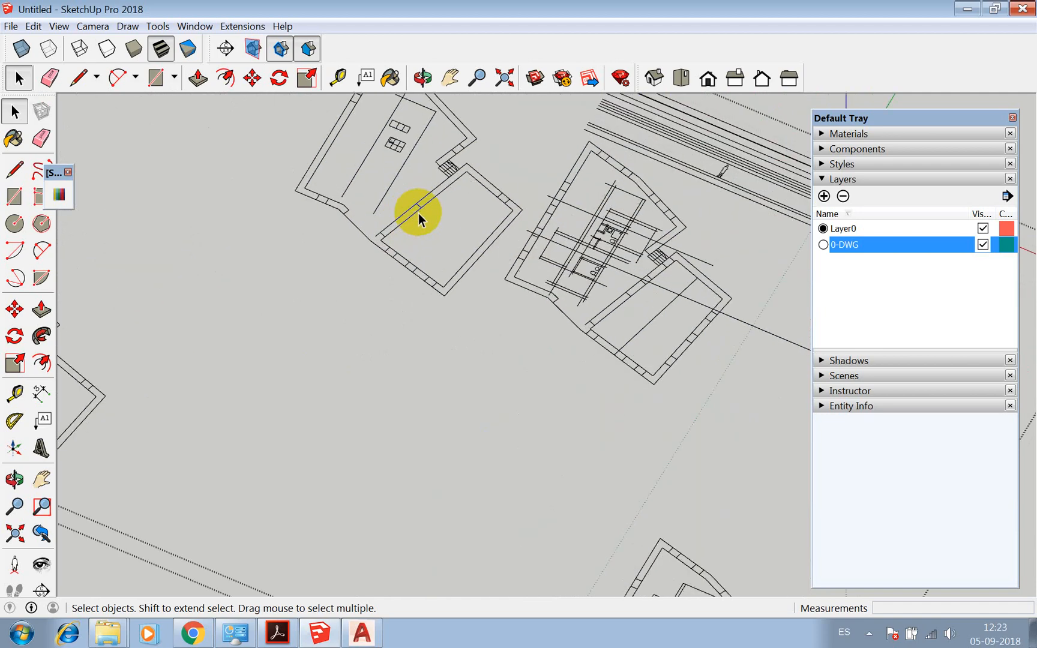
Trace the rectangular annex of the plan beside the section-line plan with lines along its outer walls to generate wall faces
{"action": "key", "text": "r"}
{"action": "key", "text": "e"}
{"action": "key", "text": "c"}
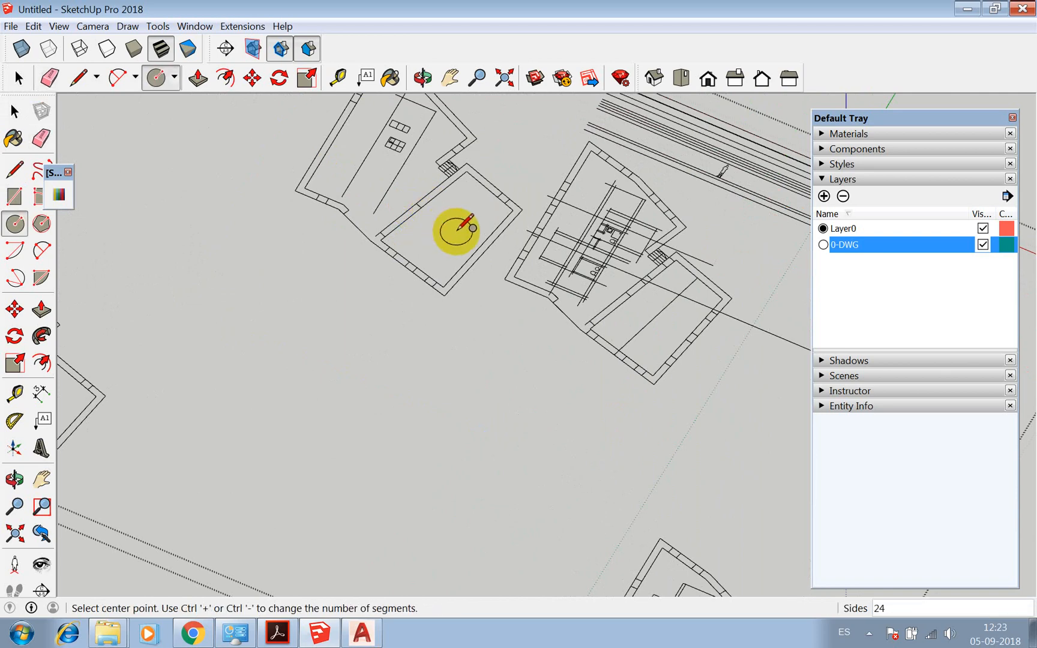
{"action": "key", "text": "l"}
{"action": "left_click", "coordinate": [522, 210]}
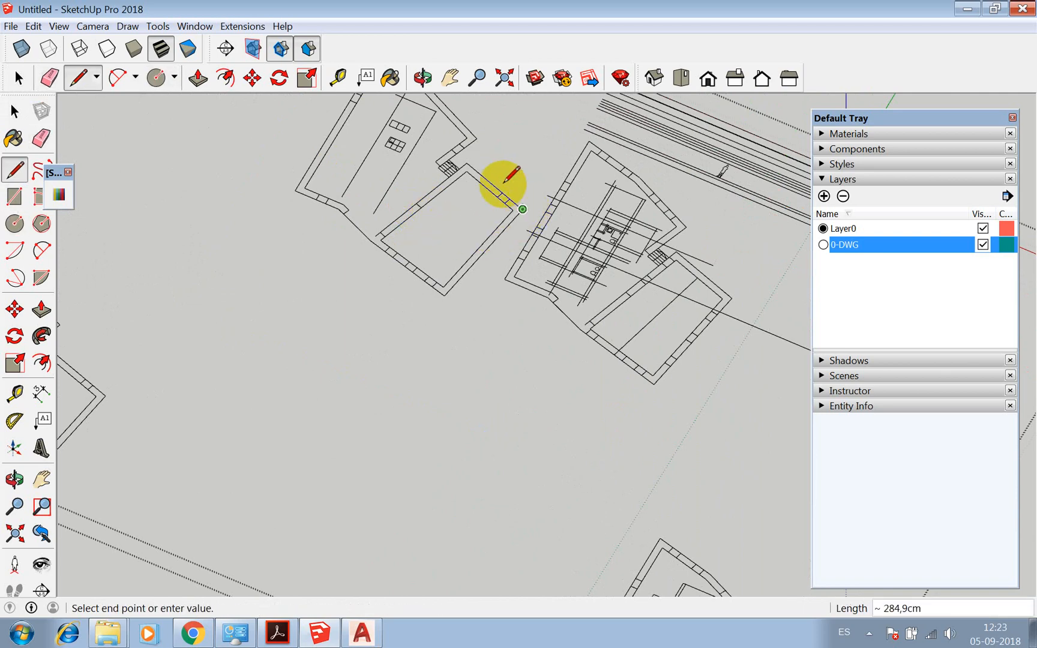
{"action": "left_click", "coordinate": [467, 164]}
{"action": "scroll", "coordinate": [397, 231], "scroll_direction": "up", "scroll_amount": 2}
{"action": "left_click", "coordinate": [379, 239]}
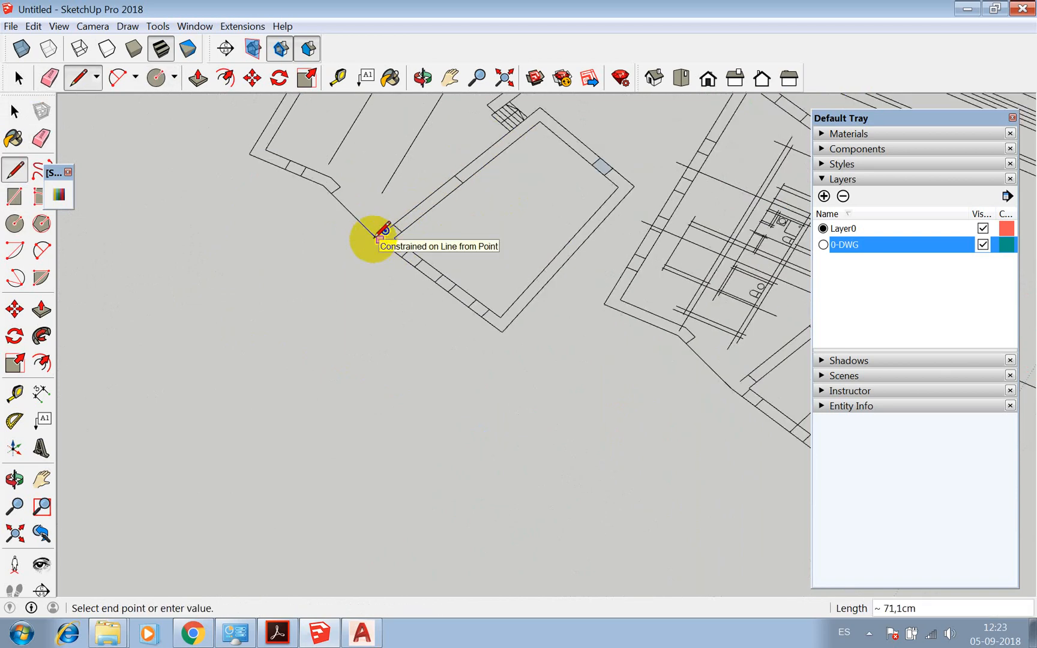
{"action": "left_click", "coordinate": [501, 329]}
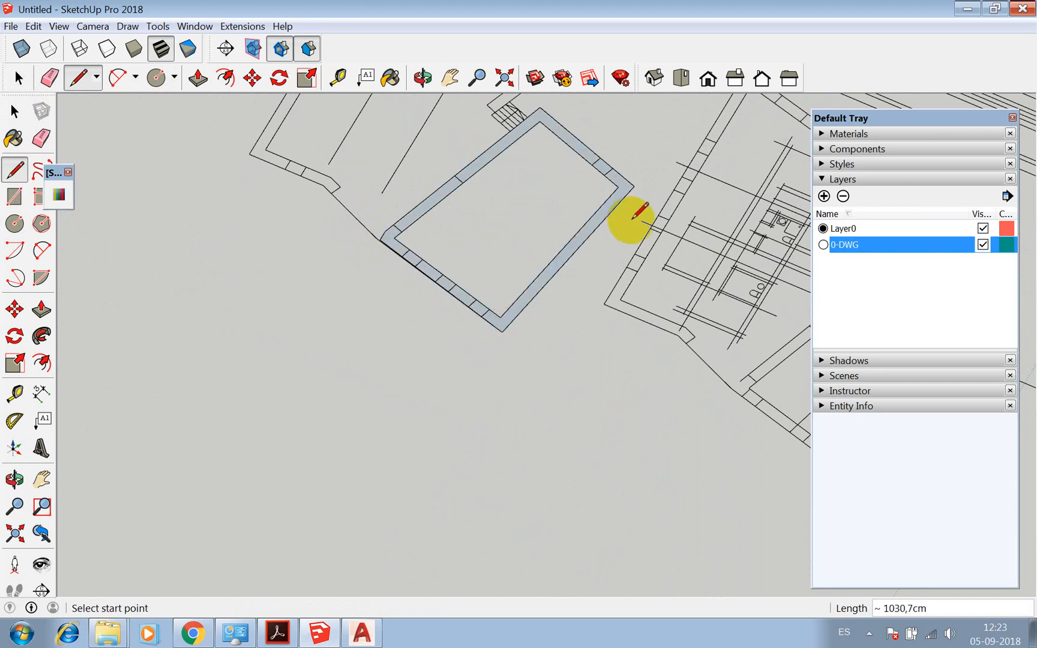
Push/Pull the annex's main wall faces up about 146 cm, then raise three small segments of its windowed wall, the last about 158 cm
{"action": "key", "text": "p"}
{"action": "left_click_drag", "start_coordinate": [600, 211], "coordinate": [605, 183]}
{"action": "left_click_drag", "start_coordinate": [573, 144], "coordinate": [573, 123]}
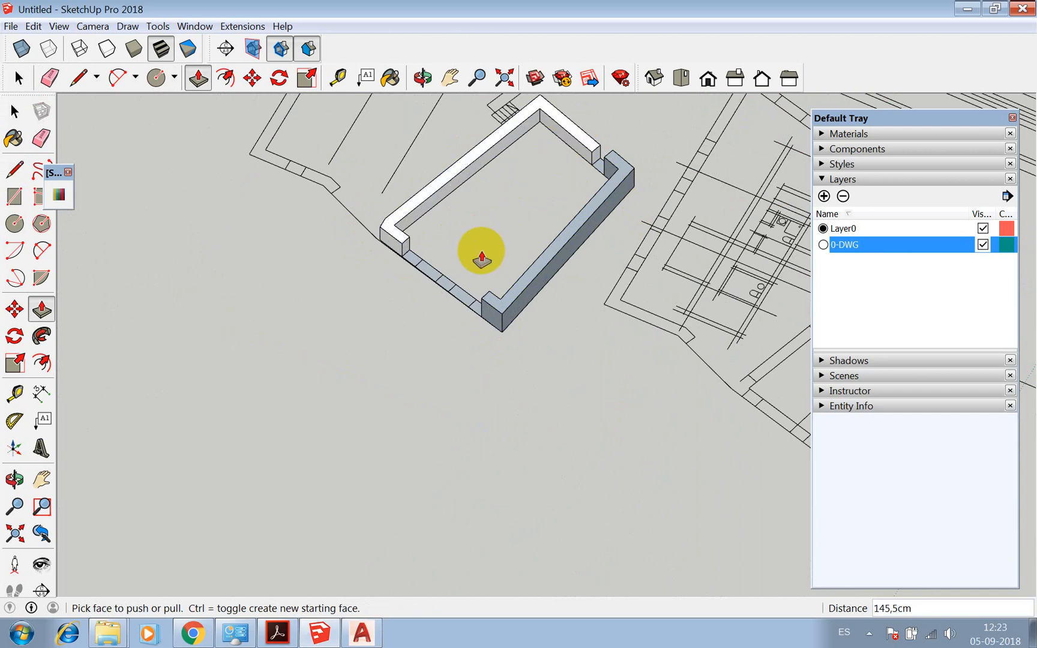
{"action": "left_click", "coordinate": [432, 273]}
{"action": "left_click", "coordinate": [431, 259]}
{"action": "left_click", "coordinate": [445, 281]}
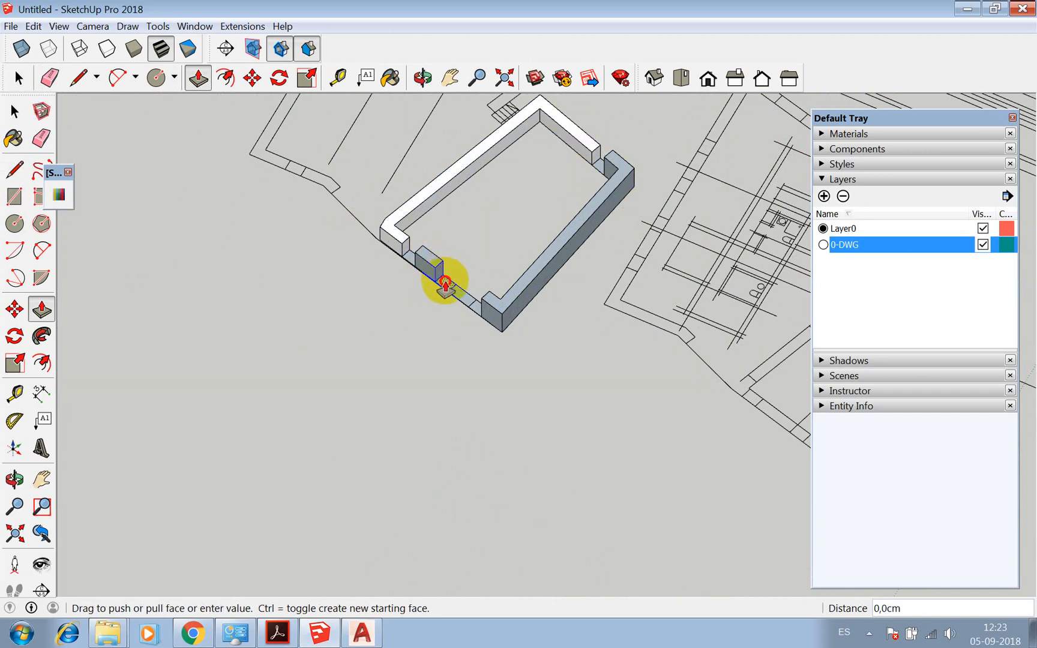
{"action": "left_click", "coordinate": [461, 248]}
{"action": "left_click", "coordinate": [463, 294]}
{"action": "left_click", "coordinate": [470, 250]}
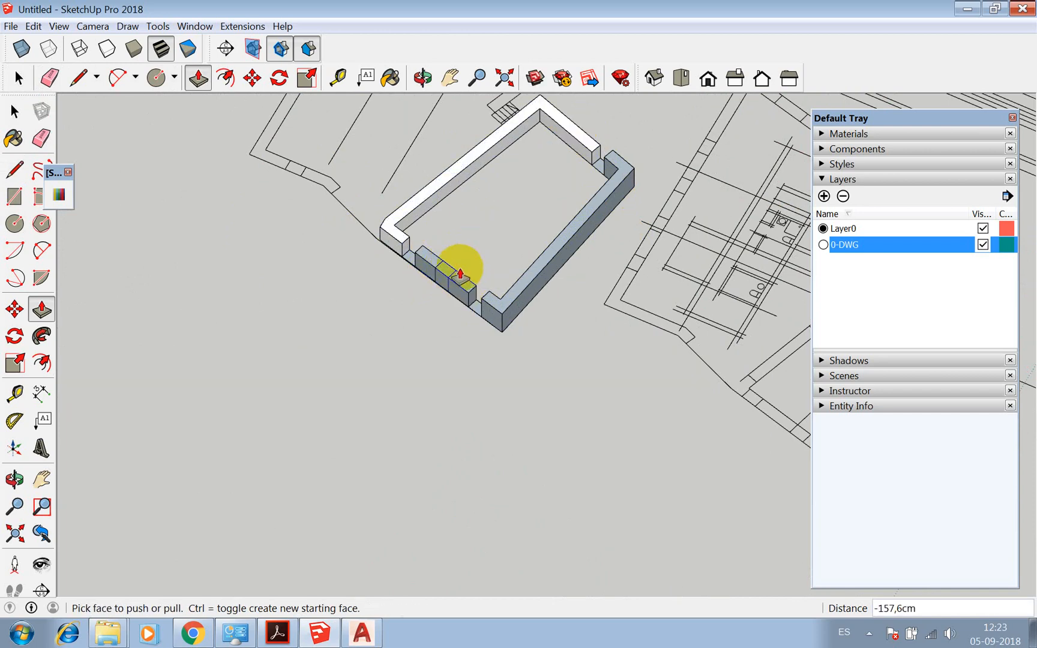
Undo the annex's wall extrusions and the traced lines
{"action": "scroll", "coordinate": [439, 363], "scroll_direction": "down", "scroll_amount": 2}
{"action": "scroll", "coordinate": [486, 318], "scroll_direction": "down", "scroll_amount": 5}
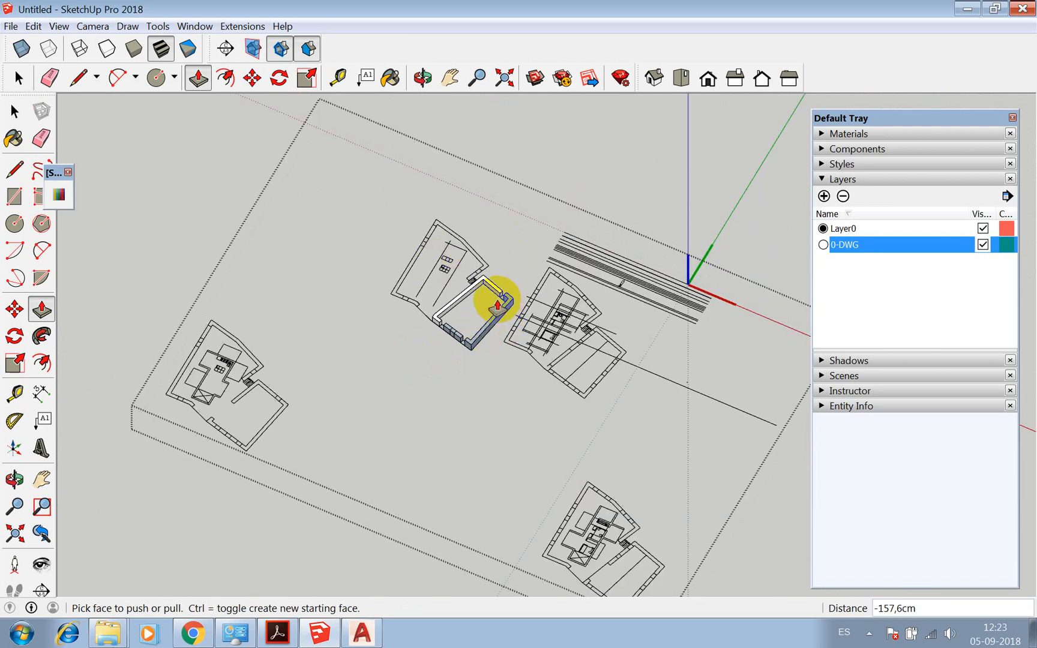
{"action": "left_click", "coordinate": [495, 307]}
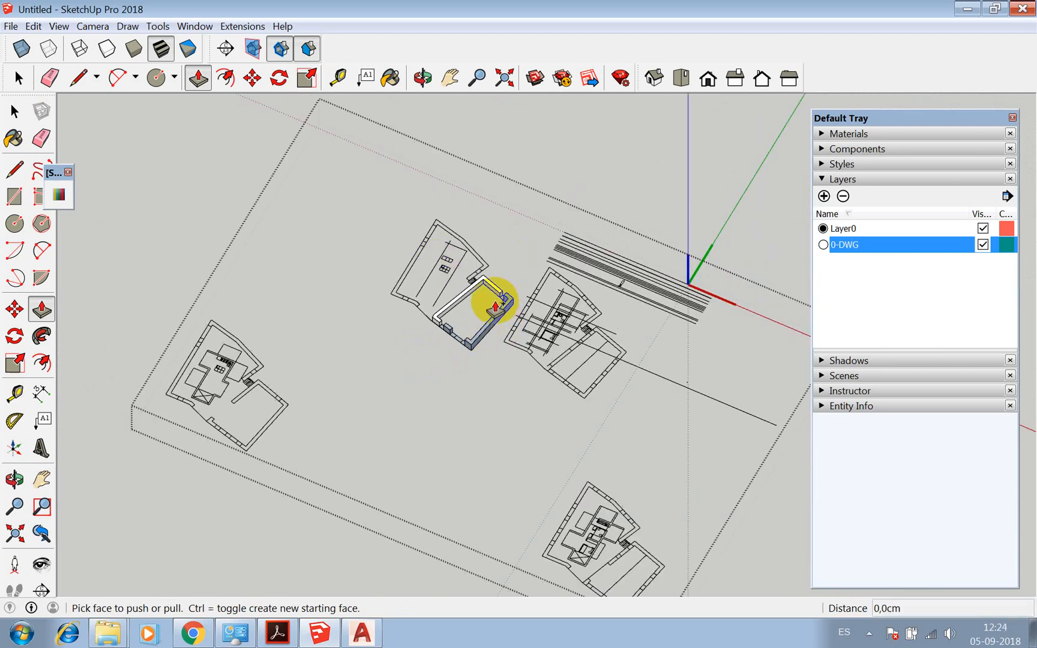
{"action": "key", "text": "ctrl+z"}
{"action": "key", "text": "ctrl+z"}
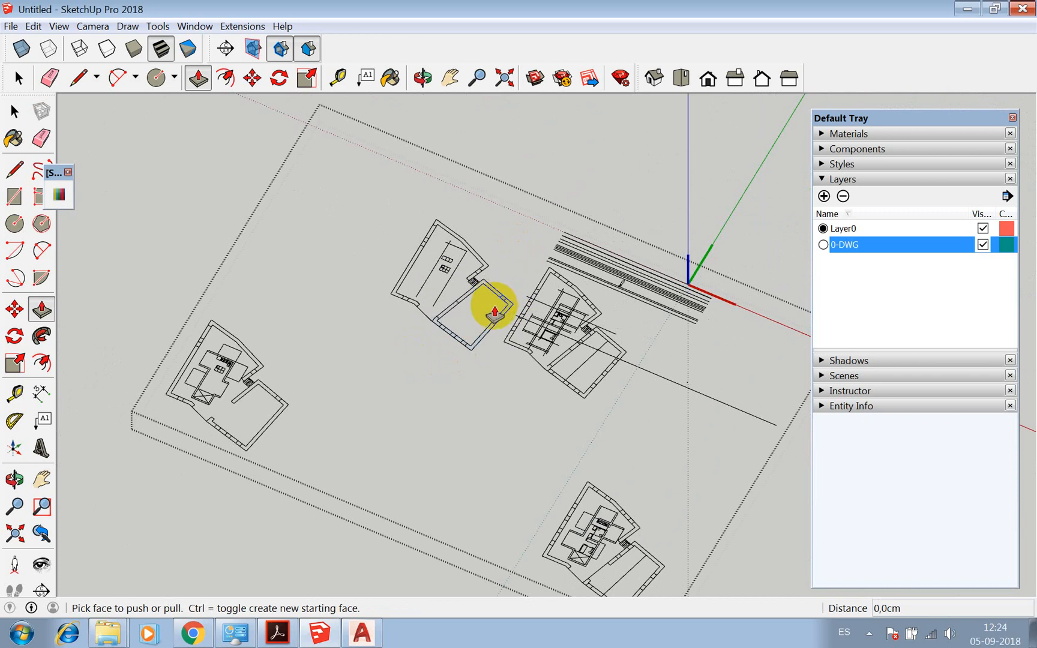
Select everything inside the imported drawing, examine its layer in the entity information, and close the component
{"action": "key", "text": "space"}
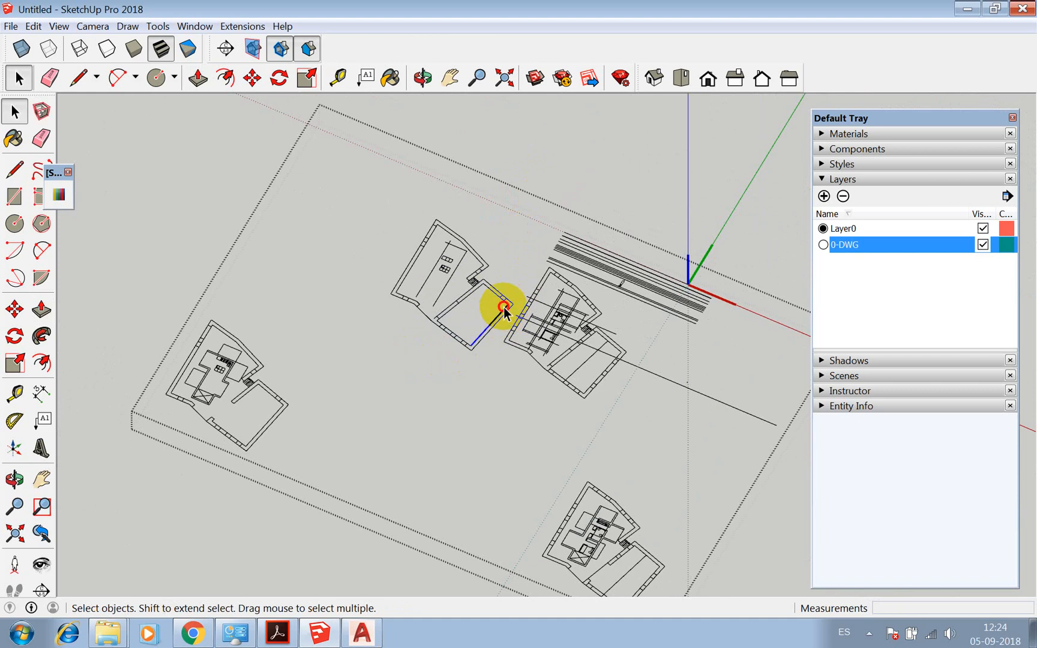
{"action": "scroll", "coordinate": [504, 311], "scroll_direction": "down", "scroll_amount": 3}
{"action": "mouse_move", "coordinate": [200, 148]}
{"action": "left_mouse_down"}
{"action": "mouse_move", "coordinate": [456, 297]}
{"action": "mouse_move", "coordinate": [732, 560]}
{"action": "mouse_move", "coordinate": [750, 565]}
{"action": "left_mouse_up"}
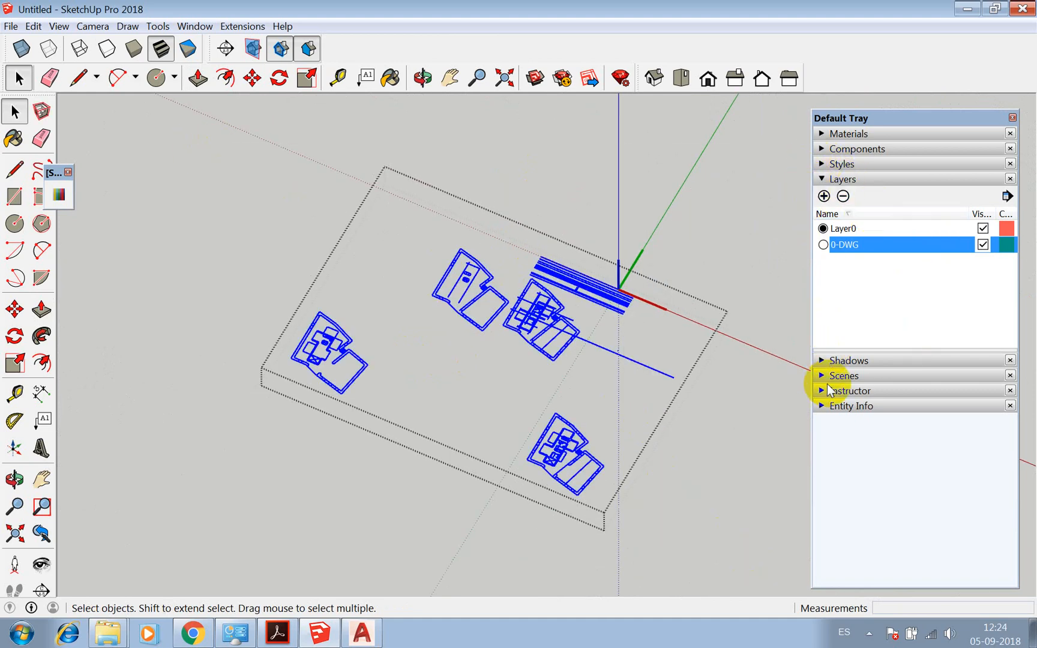
{"action": "left_click", "coordinate": [823, 407]}
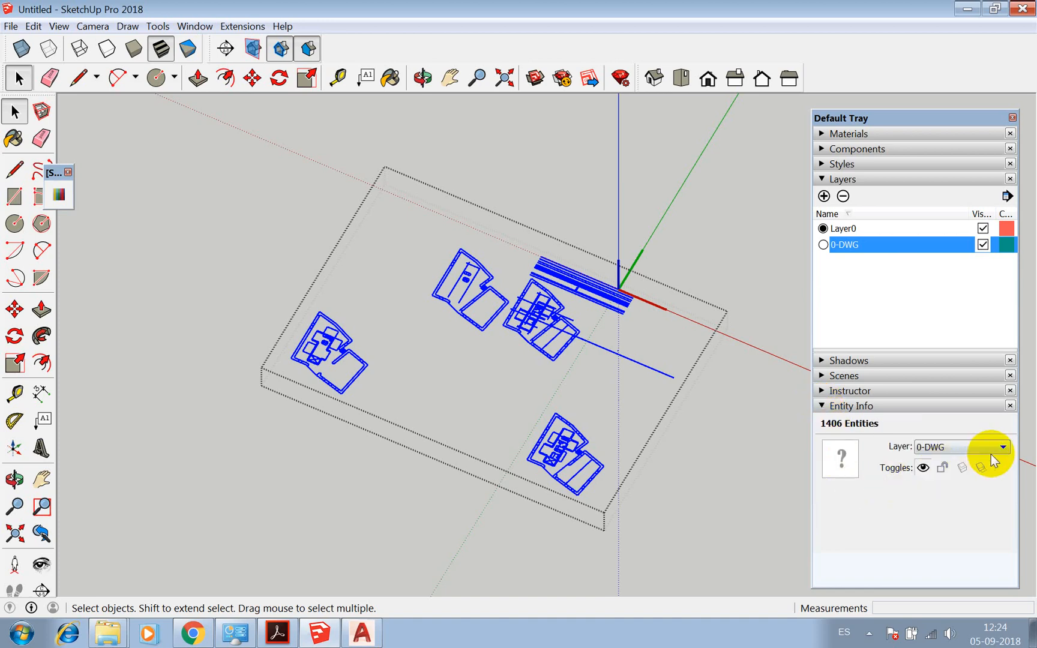
{"action": "left_click", "coordinate": [679, 248]}
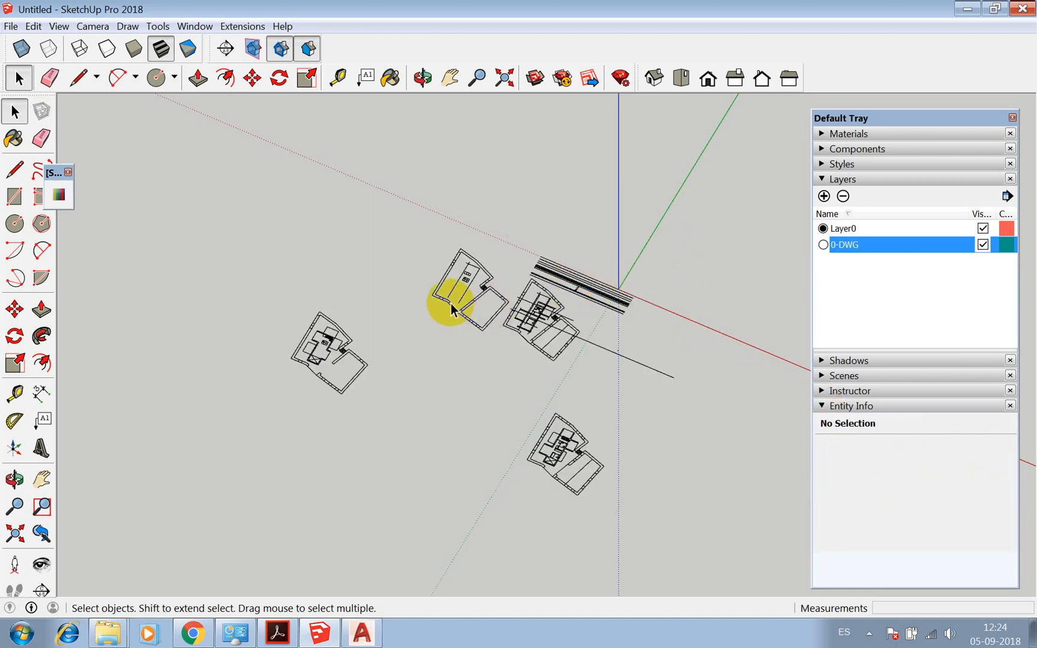
Select the whole 171024 CA_AM.dwg component and examine its layer assignment in the entity information
{"action": "scroll", "coordinate": [452, 302], "scroll_direction": "up", "scroll_amount": 1}
{"action": "scroll", "coordinate": [570, 312], "scroll_direction": "down", "scroll_amount": 1}
{"action": "left_click", "coordinate": [578, 300]}
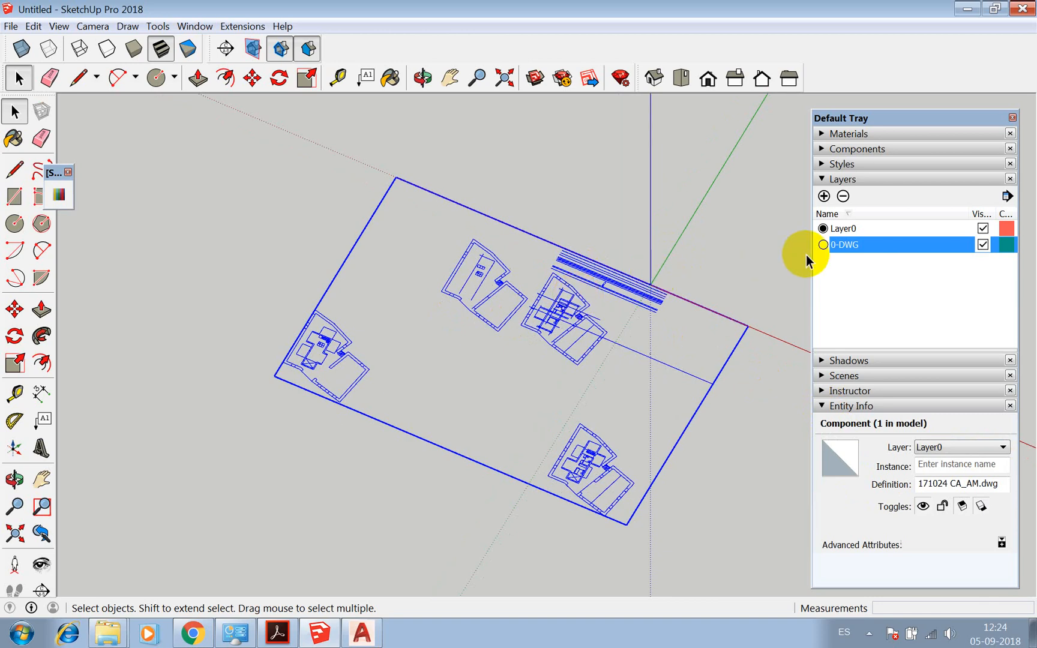
{"action": "scroll", "coordinate": [533, 224], "scroll_direction": "down", "scroll_amount": 2}
{"action": "scroll", "coordinate": [407, 278], "scroll_direction": "up", "scroll_amount": 3}
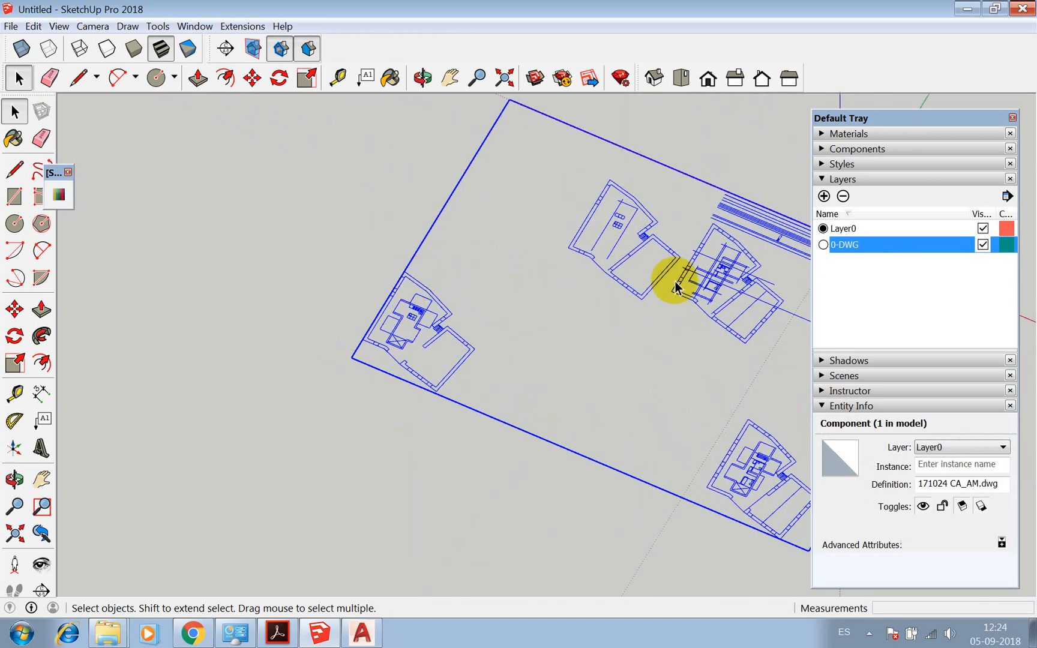
{"action": "scroll", "coordinate": [828, 200], "scroll_direction": "up", "scroll_amount": 1}
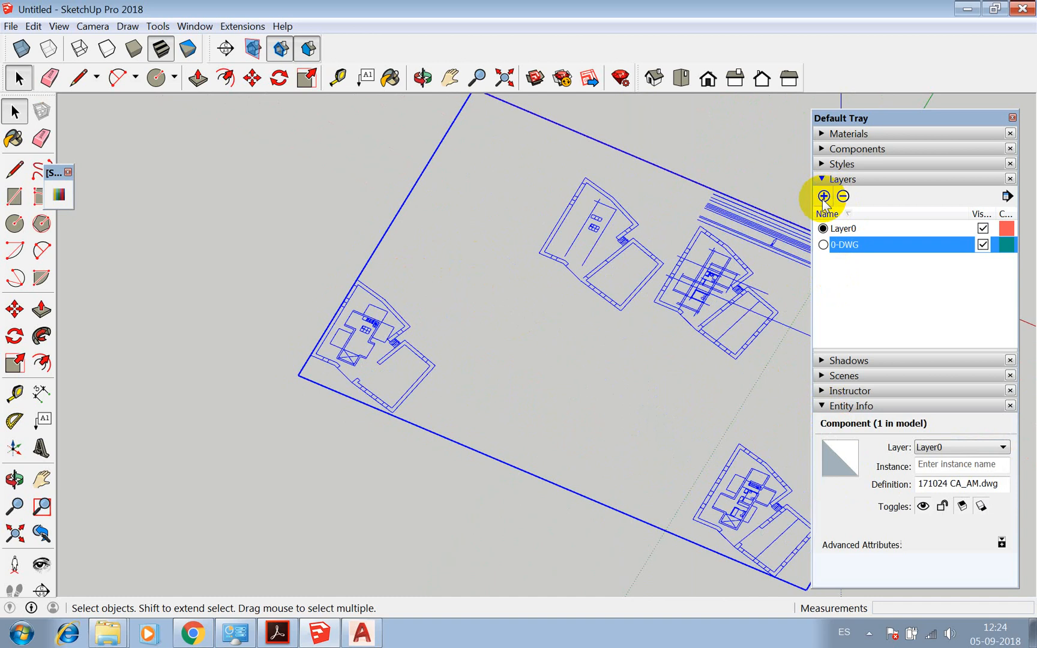
Add a new layer named 01-MURO P and make it the current layer
{"action": "left_click", "coordinate": [823, 198]}
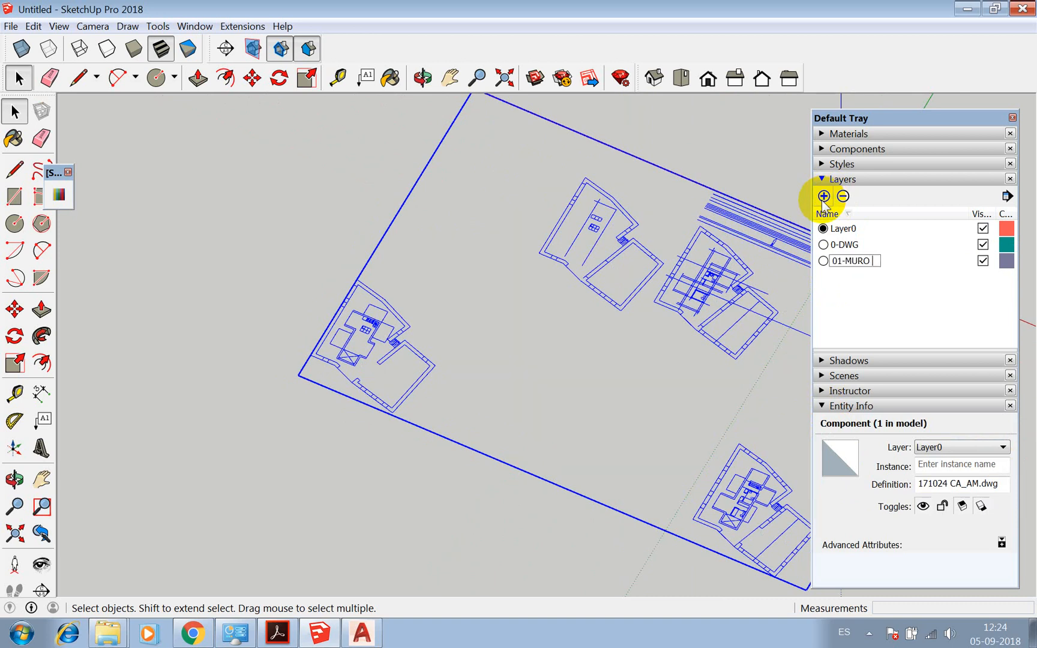
{"action": "left_click", "coordinate": [903, 300]}
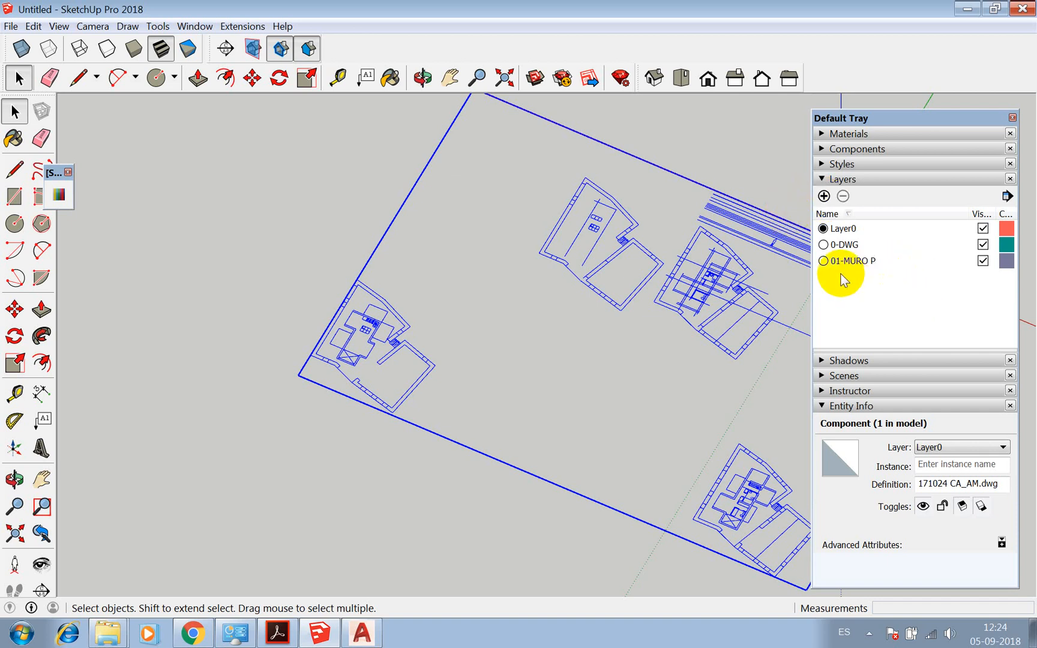
{"action": "left_click", "coordinate": [822, 261]}
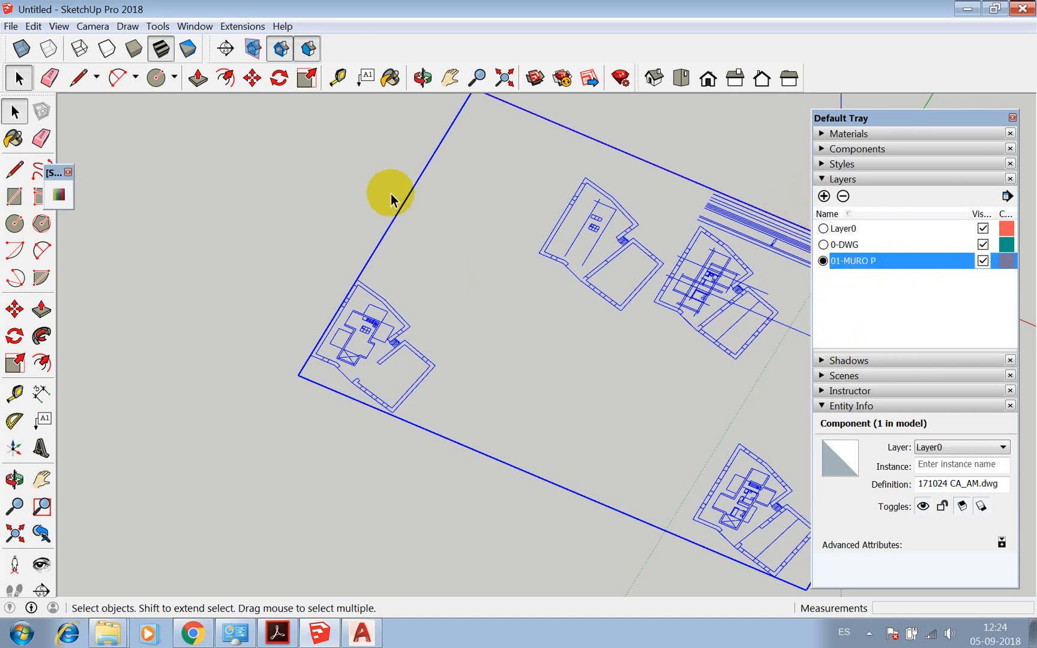
Draw a line across the exterior stairs of the far corner plan, from the annex wall to the house's perimeter wall corner
{"action": "scroll", "coordinate": [352, 308], "scroll_direction": "up", "scroll_amount": 4}
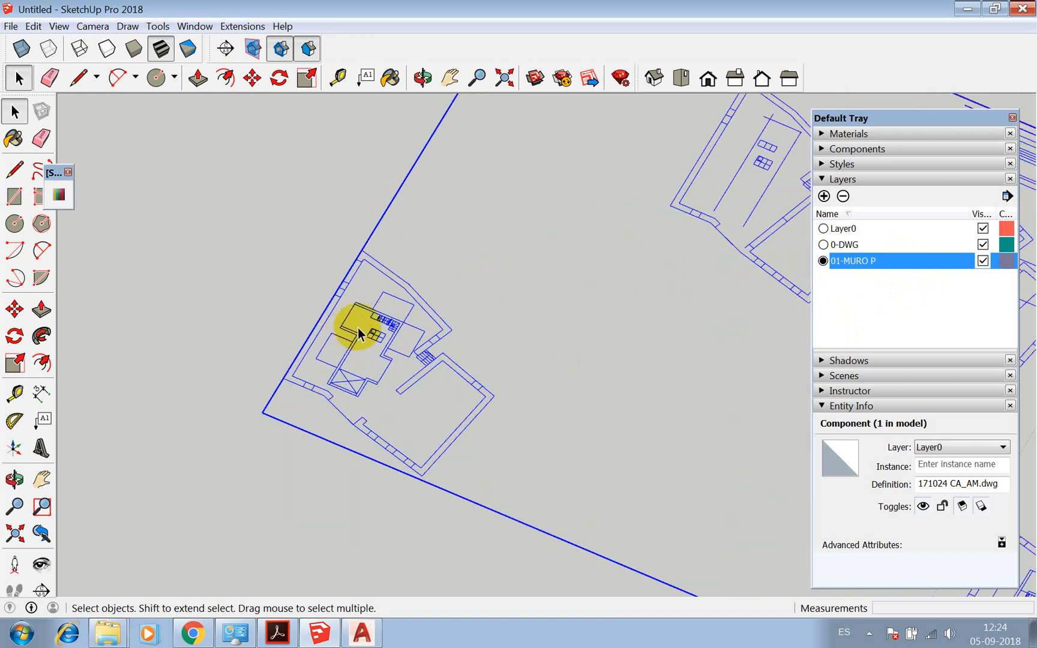
{"action": "scroll", "coordinate": [331, 284], "scroll_direction": "down", "scroll_amount": 5}
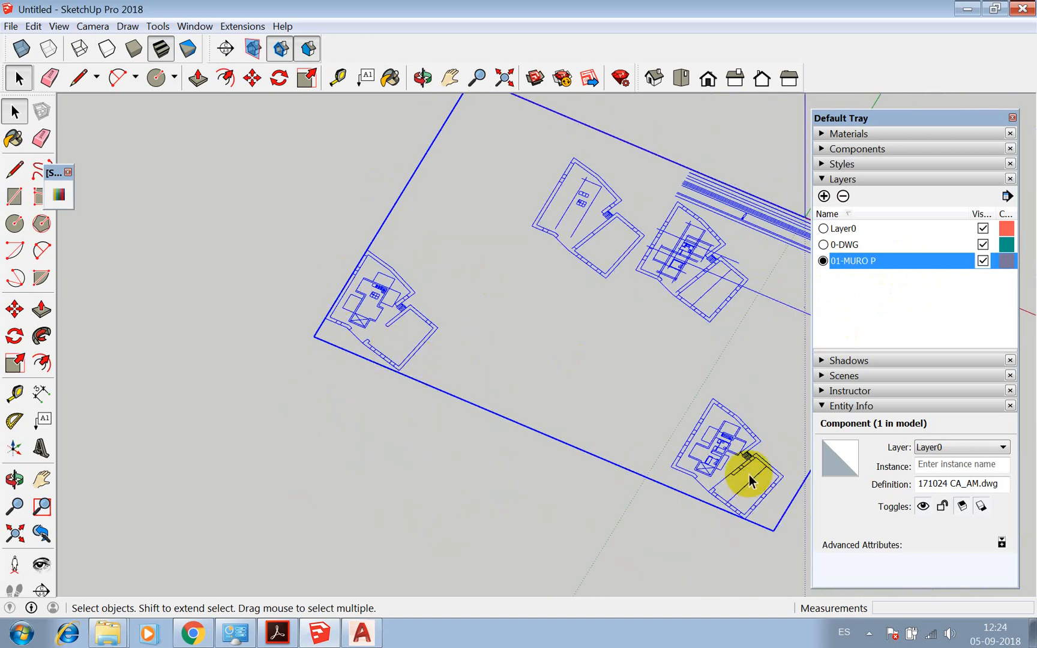
{"action": "scroll", "coordinate": [725, 477], "scroll_direction": "up", "scroll_amount": 3}
{"action": "scroll", "coordinate": [214, 237], "scroll_direction": "up", "scroll_amount": 2}
{"action": "scroll", "coordinate": [329, 294], "scroll_direction": "up", "scroll_amount": 6}
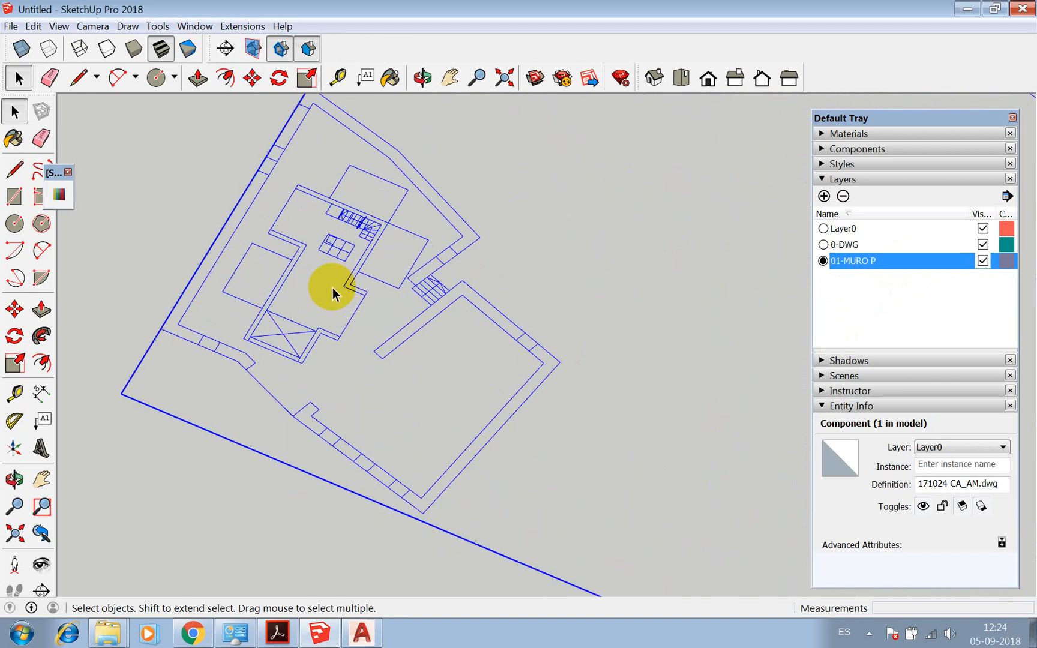
{"action": "key", "text": "l"}
{"action": "scroll", "coordinate": [452, 286], "scroll_direction": "up", "scroll_amount": 5}
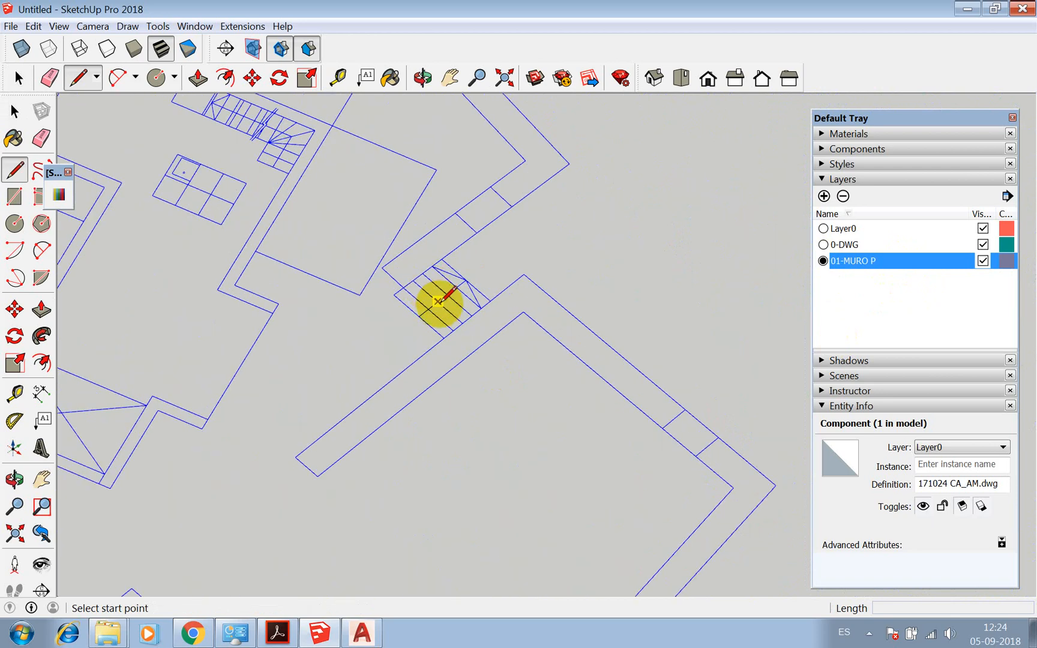
{"action": "left_click", "coordinate": [460, 335]}
{"action": "scroll", "coordinate": [451, 331], "scroll_direction": "up", "scroll_amount": 2}
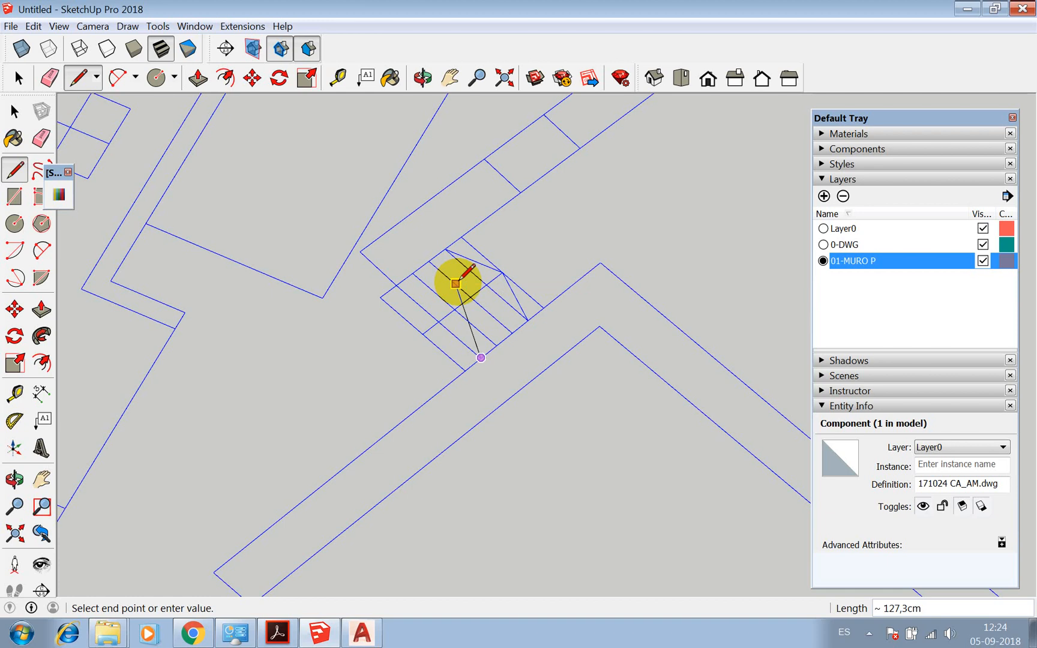
{"action": "left_click", "coordinate": [396, 285]}
{"action": "left_click", "coordinate": [361, 251]}
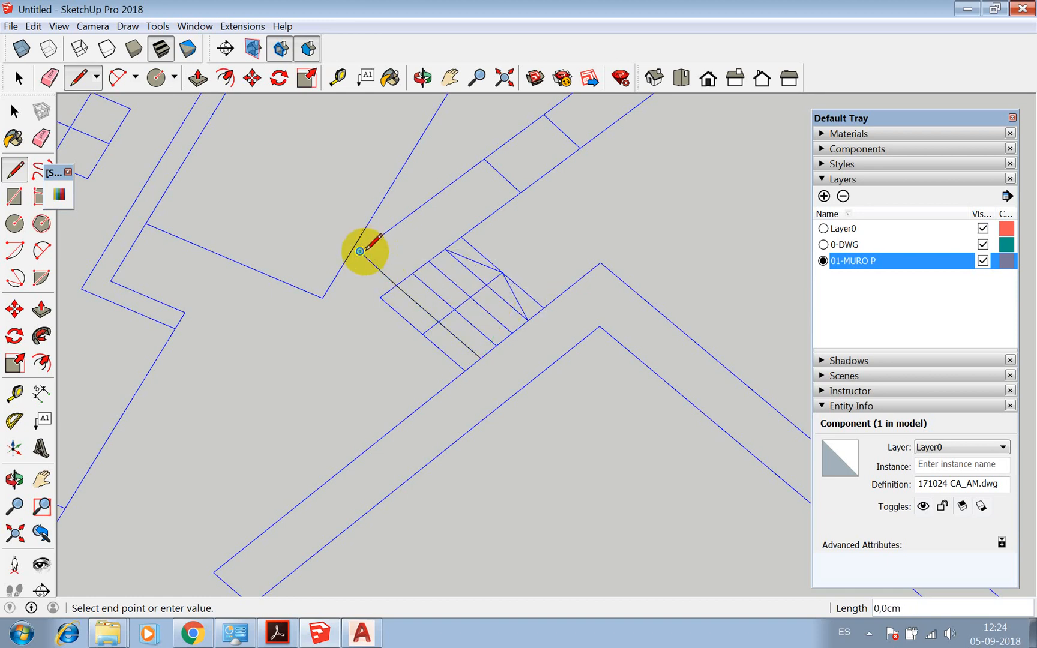
Trace the inner edge of the main enclosure's perimeter walls from the wall corner at the exterior stairs around to the far lower corner
{"action": "scroll", "coordinate": [389, 319], "scroll_direction": "down", "scroll_amount": 3}
{"action": "scroll", "coordinate": [678, 445], "scroll_direction": "down", "scroll_amount": 2}
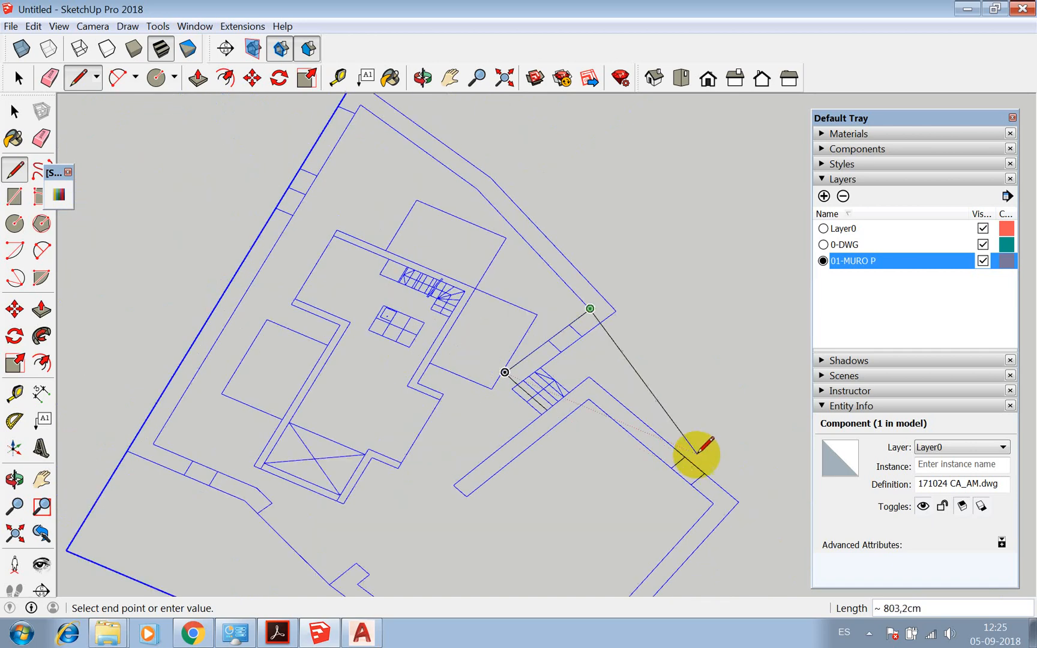
{"action": "left_click", "coordinate": [476, 188]}
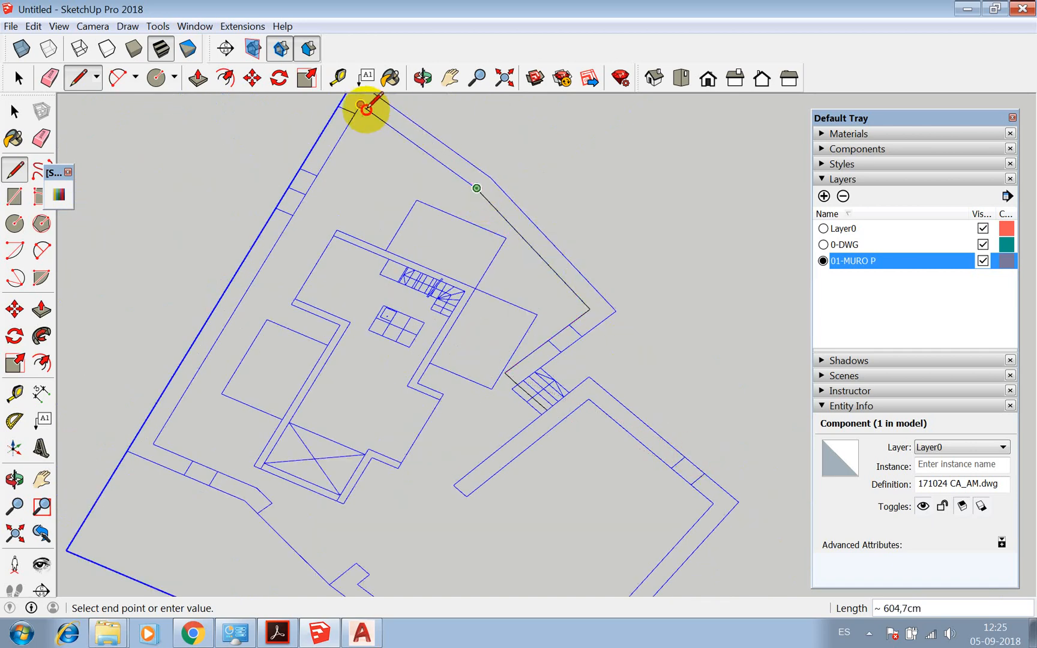
{"action": "scroll", "coordinate": [369, 105], "scroll_direction": "down", "scroll_amount": 2}
{"action": "scroll", "coordinate": [222, 335], "scroll_direction": "up", "scroll_amount": 1}
{"action": "left_click", "coordinate": [223, 336]}
{"action": "scroll", "coordinate": [312, 388], "scroll_direction": "up", "scroll_amount": 1}
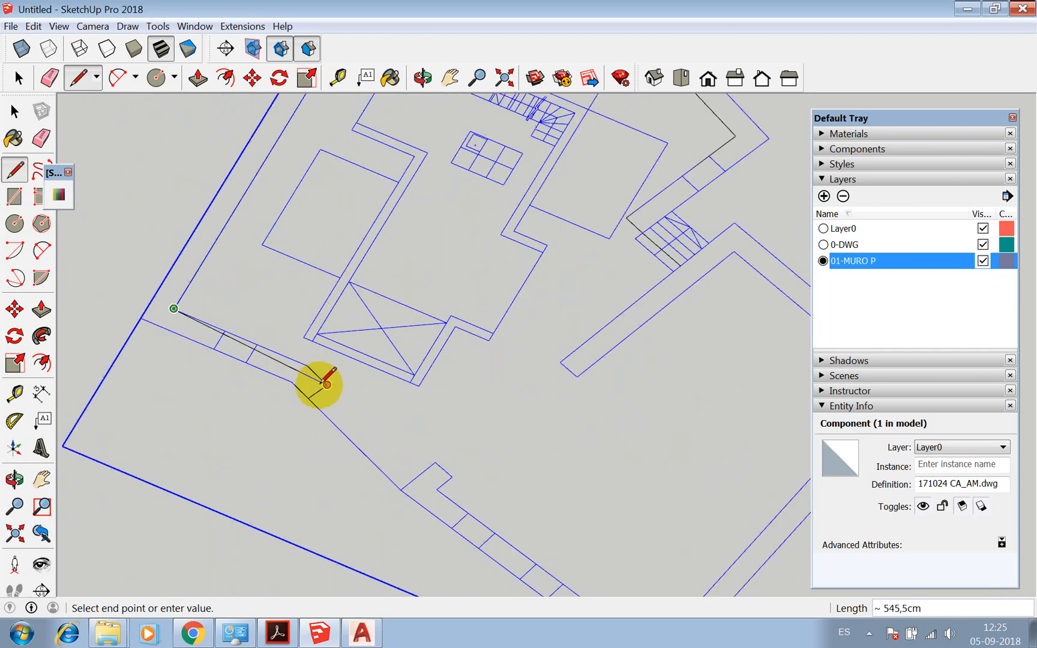
Continue the inner wall outline along the bent front wall to the small projecting wall stub
{"action": "left_click", "coordinate": [306, 360]}
{"action": "scroll", "coordinate": [418, 477], "scroll_direction": "up", "scroll_amount": 2}
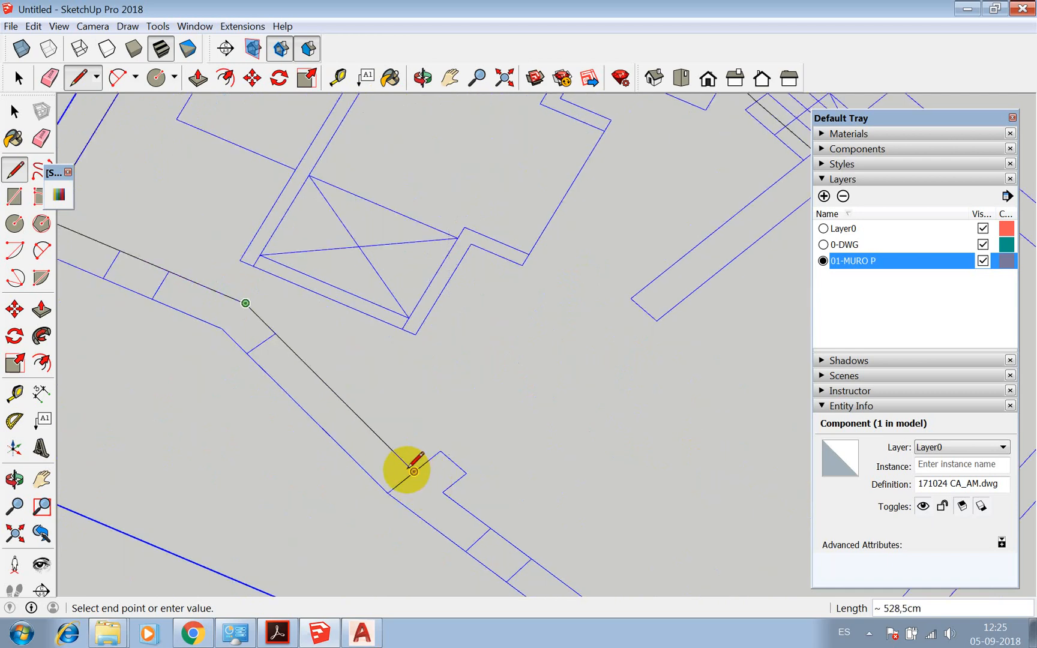
{"action": "scroll", "coordinate": [266, 336], "scroll_direction": "up", "scroll_amount": 2}
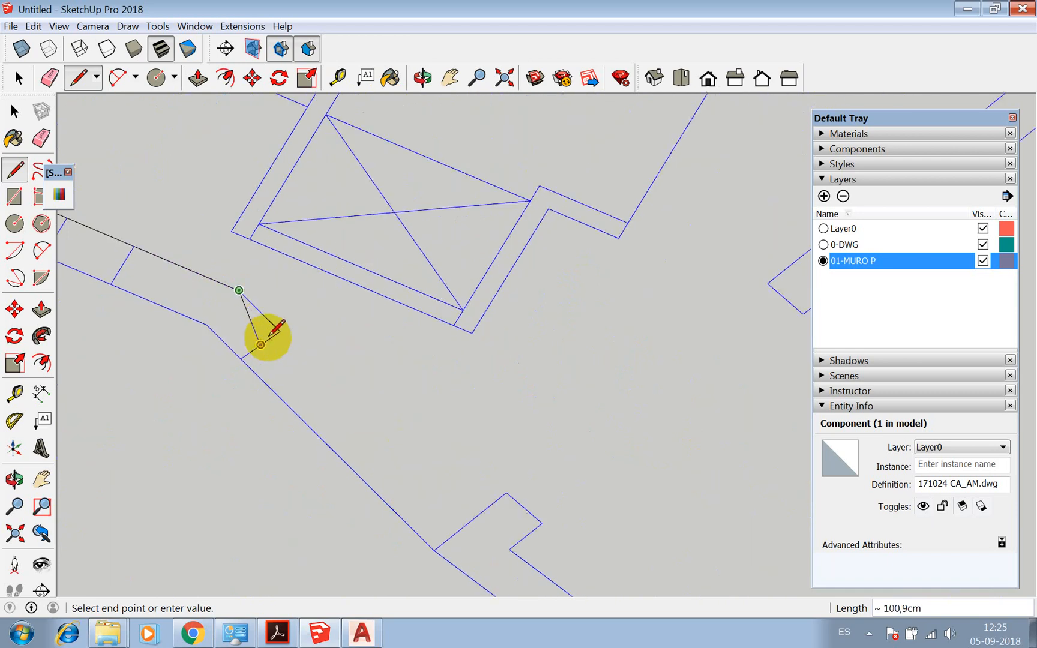
{"action": "left_click", "coordinate": [282, 330]}
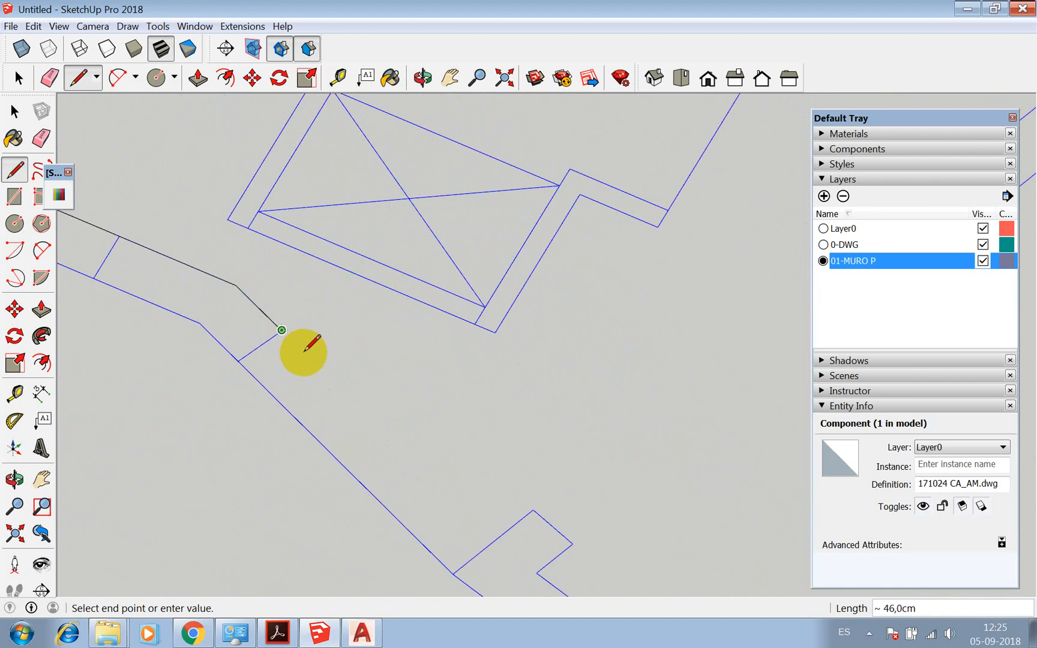
{"action": "left_click", "coordinate": [495, 540]}
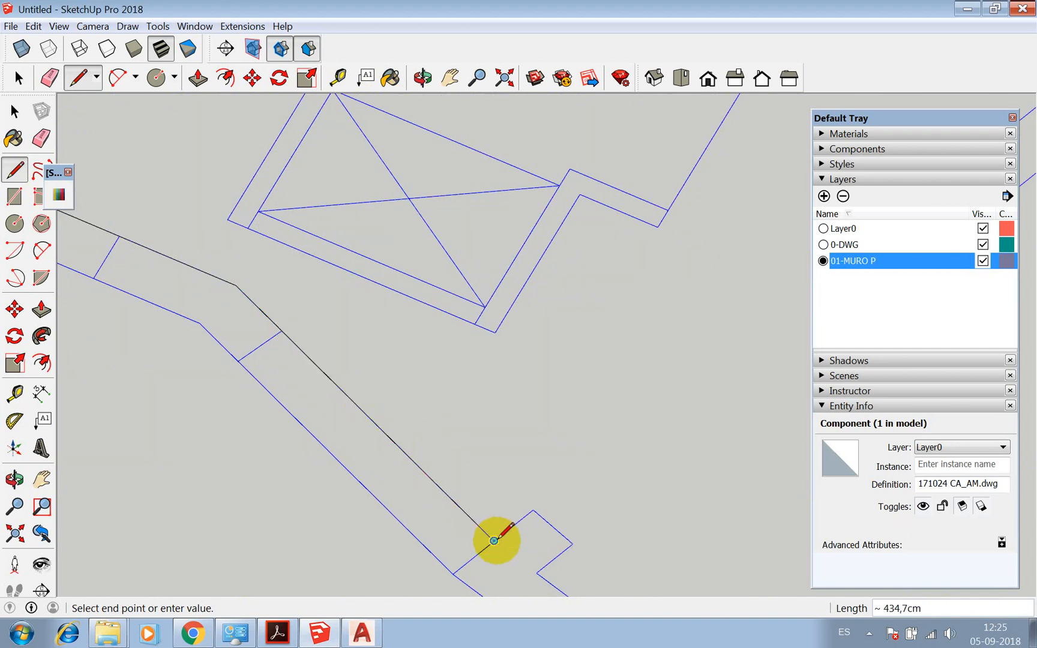
Trace the three sides of the small projecting wall stub on the front wall
{"action": "scroll", "coordinate": [403, 363], "scroll_direction": "down", "scroll_amount": 2}
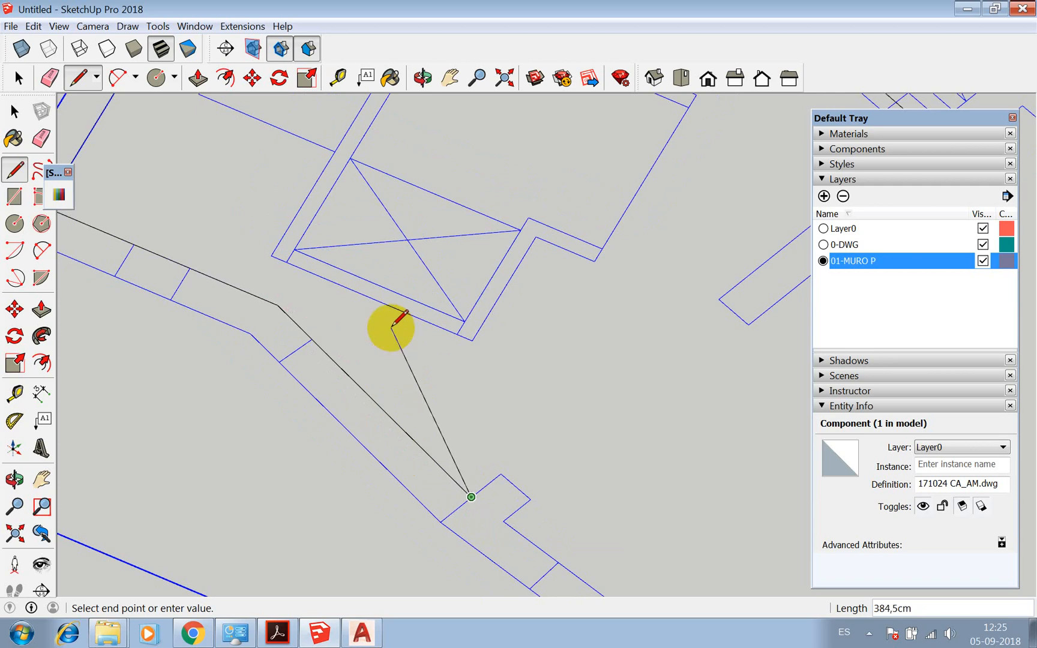
{"action": "scroll", "coordinate": [390, 306], "scroll_direction": "down", "scroll_amount": 3}
{"action": "scroll", "coordinate": [432, 390], "scroll_direction": "up", "scroll_amount": 3}
{"action": "scroll", "coordinate": [551, 422], "scroll_direction": "up", "scroll_amount": 2}
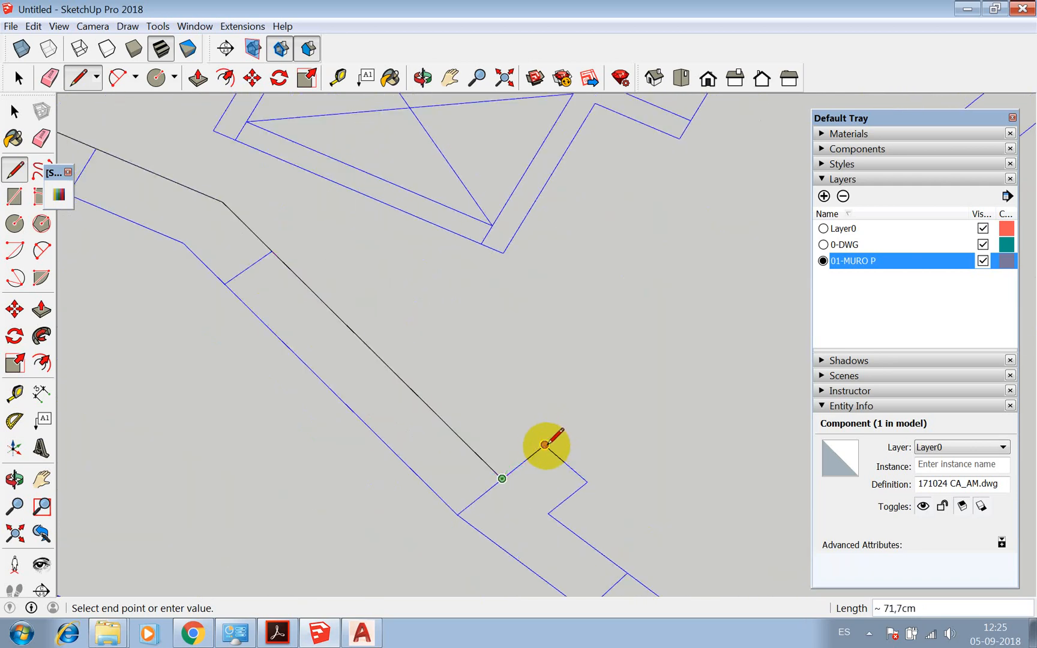
{"action": "left_click", "coordinate": [542, 447]}
{"action": "left_click", "coordinate": [587, 482]}
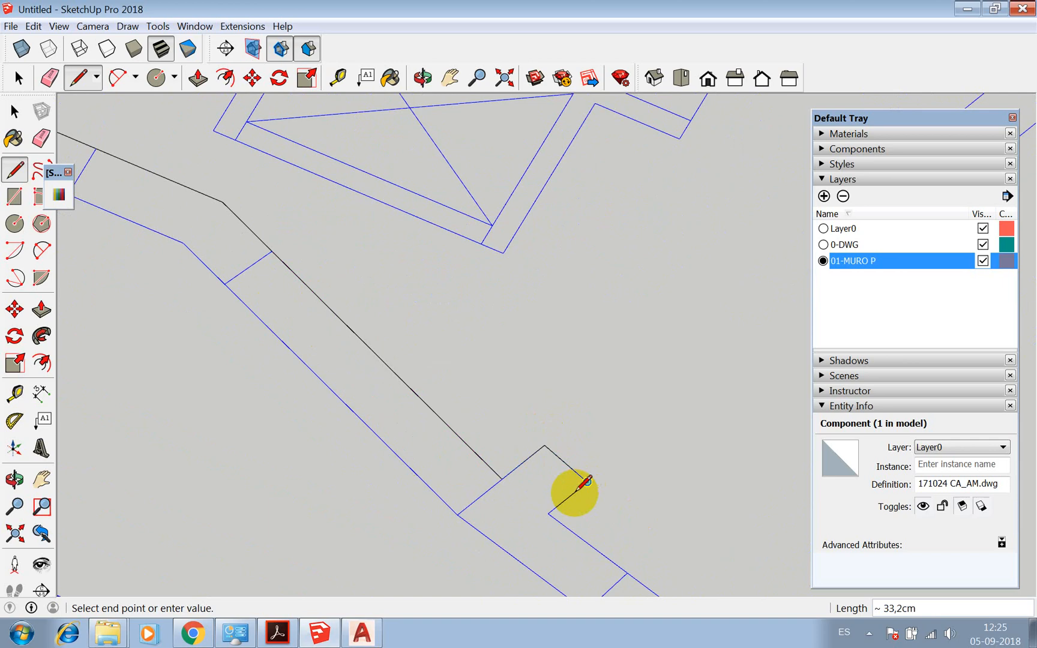
{"action": "left_click", "coordinate": [548, 515]}
Trace the inner edge of the annex walls and around the free end of the dividing wall, closing the outline at the exterior stairs
{"action": "scroll", "coordinate": [461, 355], "scroll_direction": "down", "scroll_amount": 2}
{"action": "scroll", "coordinate": [450, 361], "scroll_direction": "down", "scroll_amount": 3}
{"action": "scroll", "coordinate": [601, 494], "scroll_direction": "up", "scroll_amount": 2}
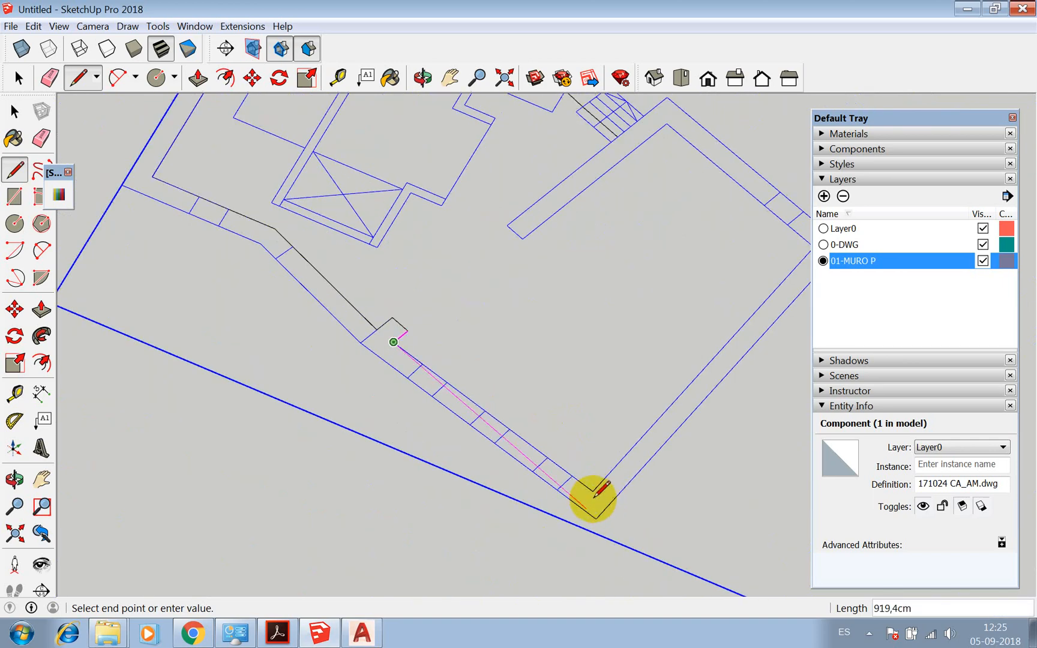
{"action": "left_click", "coordinate": [590, 493]}
{"action": "scroll", "coordinate": [590, 492], "scroll_direction": "down", "scroll_amount": 1}
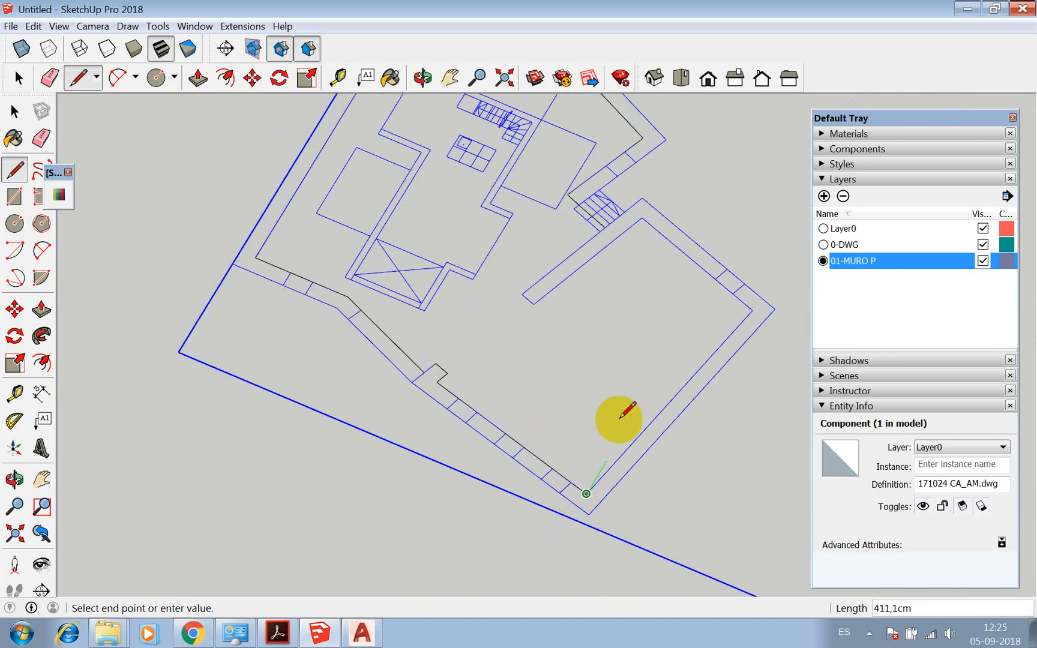
{"action": "left_click", "coordinate": [752, 310]}
{"action": "left_click", "coordinate": [641, 217]}
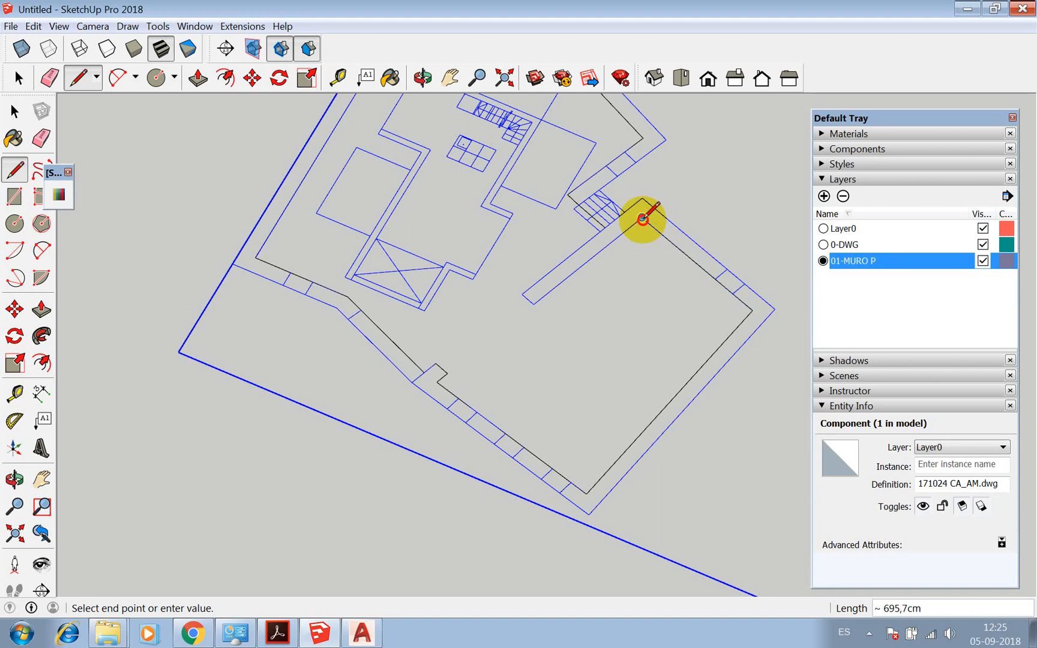
{"action": "left_click", "coordinate": [522, 294]}
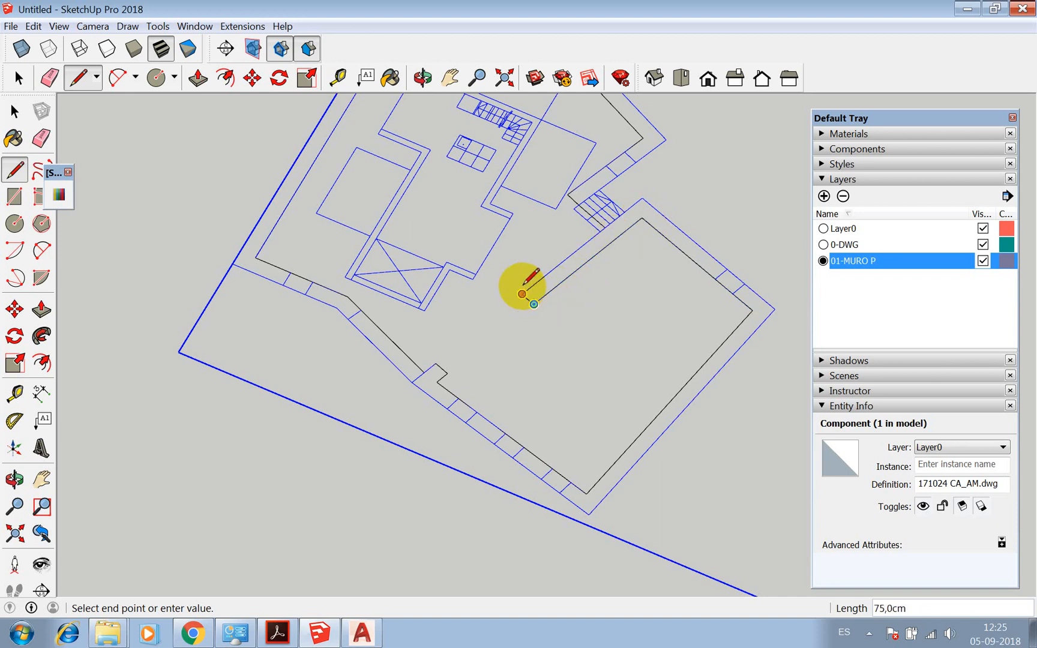
{"action": "left_click", "coordinate": [604, 222]}
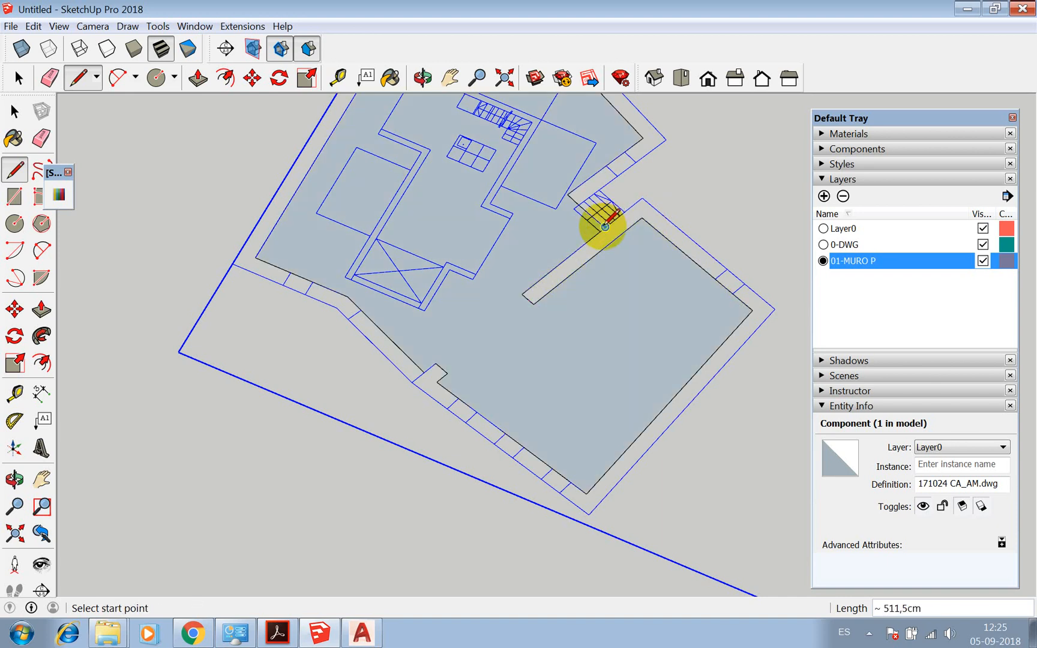
Offset the traced face 75 cm outward to form the perimeter walls' outer outline
{"action": "key", "text": "space"}
{"action": "scroll", "coordinate": [543, 243], "scroll_direction": "down", "scroll_amount": 3}
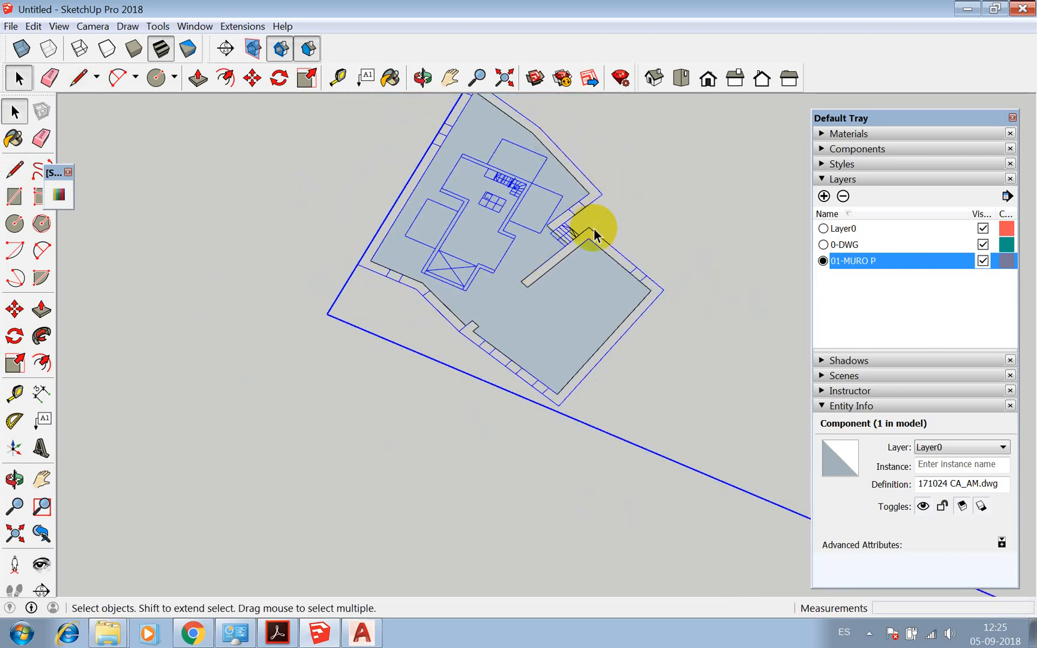
{"action": "scroll", "coordinate": [590, 240], "scroll_direction": "up", "scroll_amount": 2}
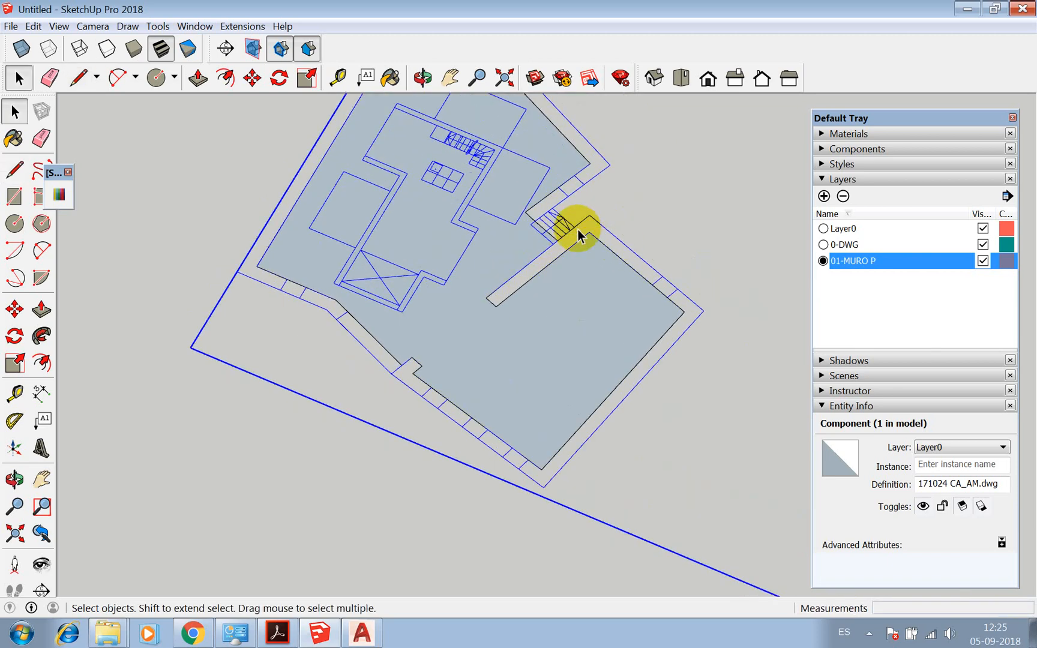
{"action": "left_click", "coordinate": [221, 82]}
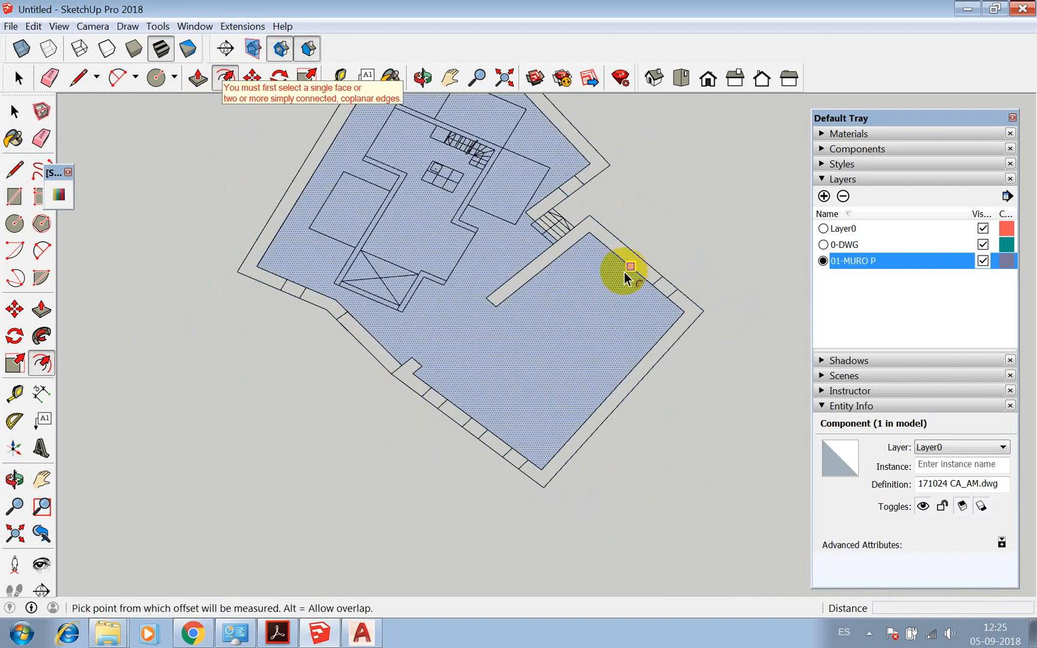
{"action": "left_click", "coordinate": [626, 276]}
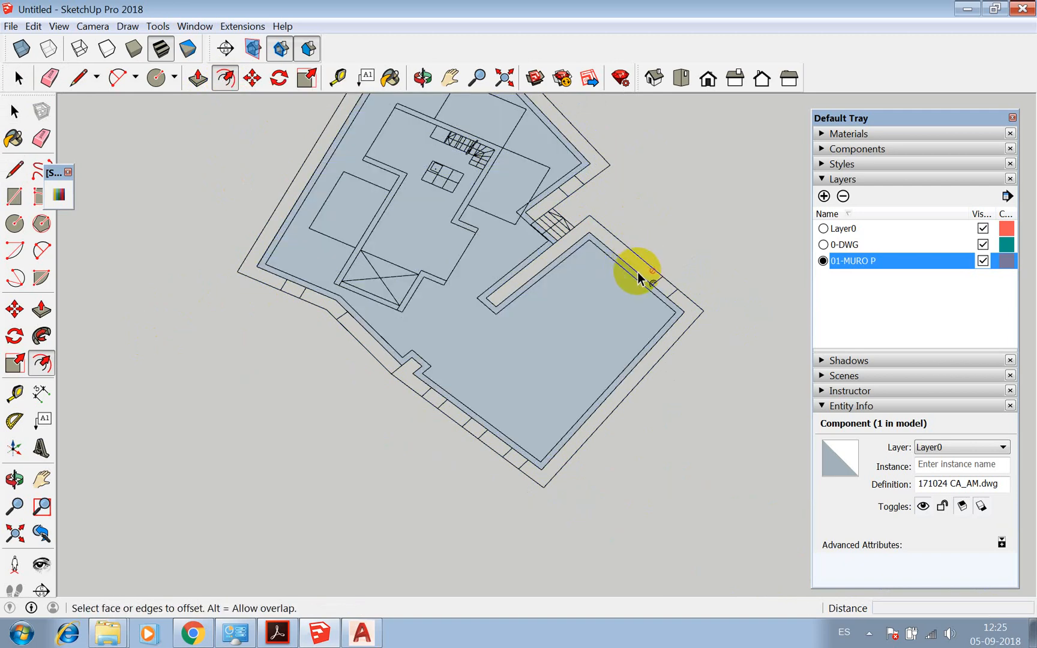
{"action": "key", "text": "ctrl+z"}
{"action": "left_click", "coordinate": [641, 270]}
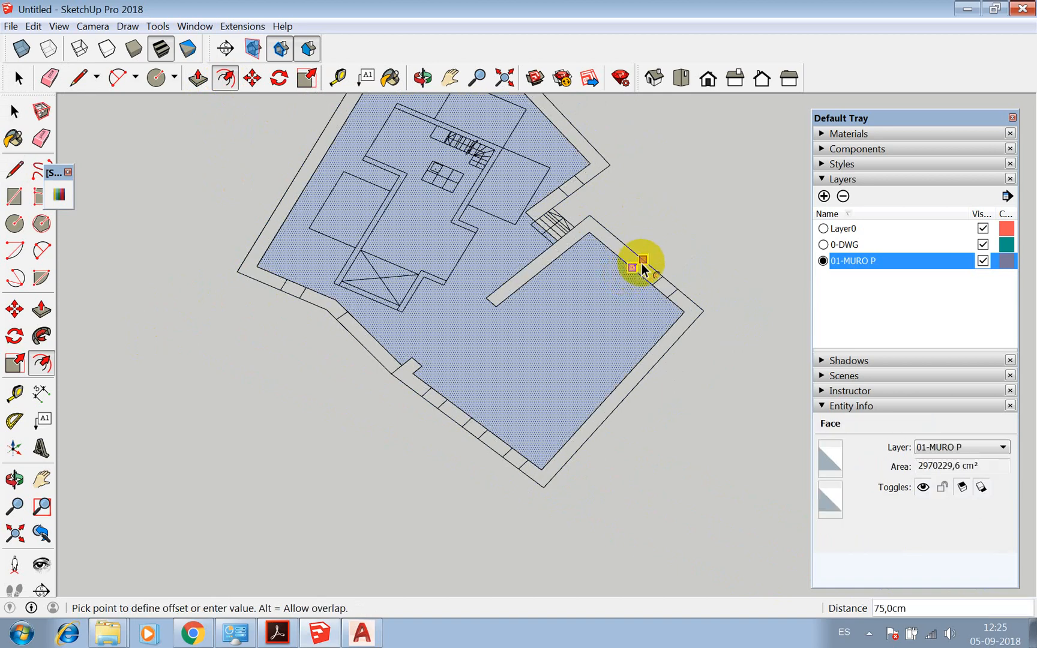
{"action": "key", "text": "Escape"}
{"action": "key", "text": "space"}
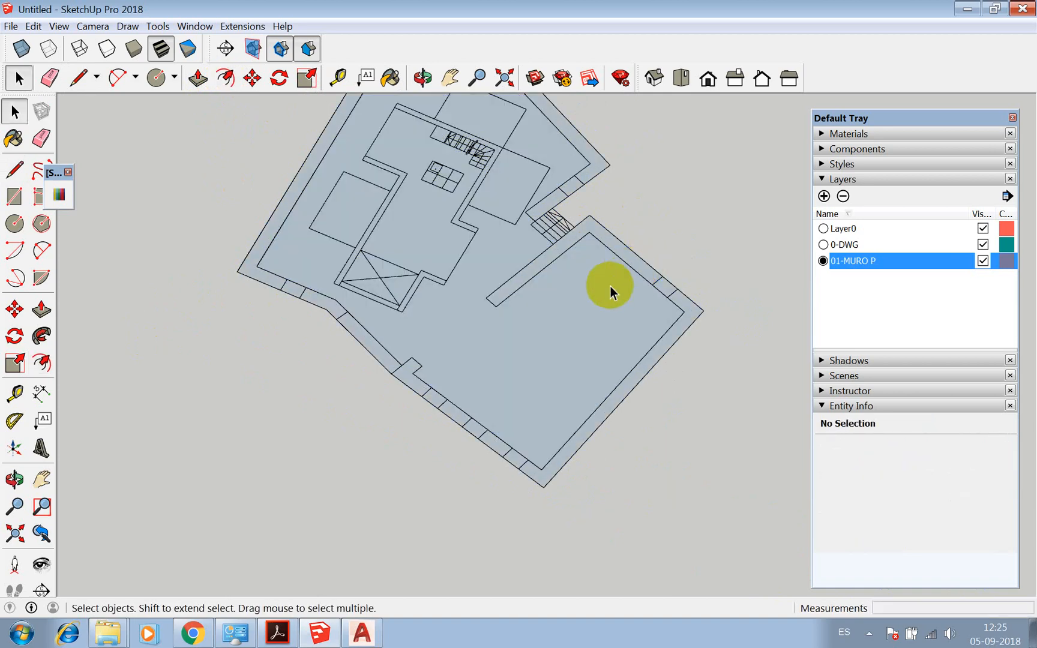
Erase the large inner face enclosed by the perimeter walls, leaving only the wall ring
{"action": "scroll", "coordinate": [614, 264], "scroll_direction": "down", "scroll_amount": 3}
{"action": "left_click", "coordinate": [573, 299]}
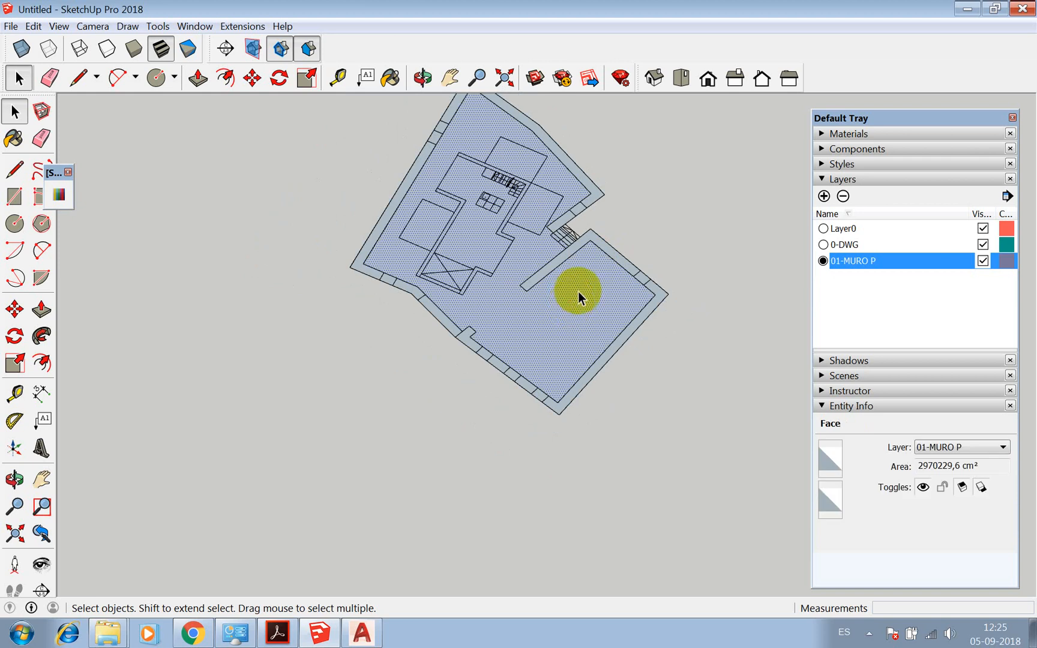
{"action": "left_click", "coordinate": [50, 77]}
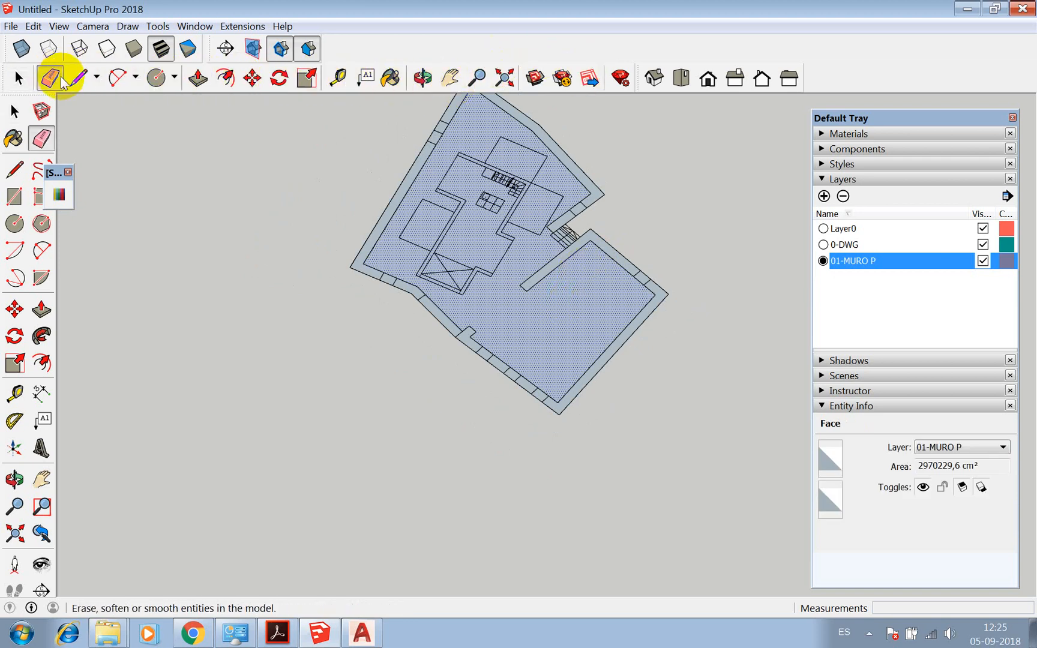
{"action": "key", "text": "space"}
{"action": "right_click", "coordinate": [577, 295]}
{"action": "left_click", "coordinate": [607, 320]}
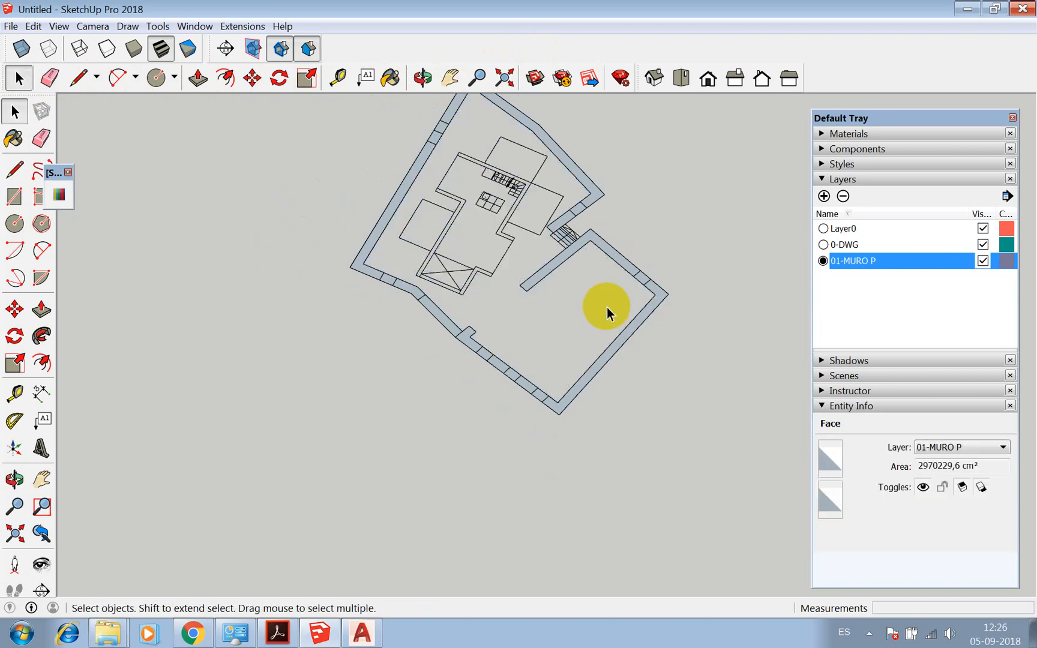
Select the entire perimeter wall ring with its edges and inspect the part that crosses the exterior stairs
{"action": "scroll", "coordinate": [607, 288], "scroll_direction": "up", "scroll_amount": 3}
{"action": "left_click", "coordinate": [608, 255]}
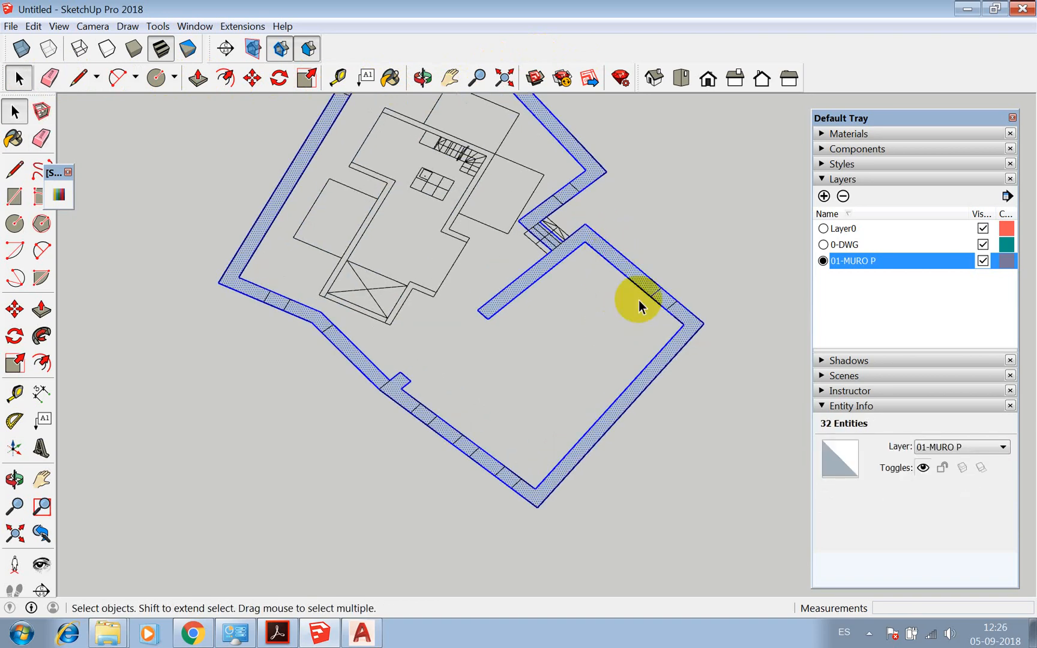
{"action": "scroll", "coordinate": [649, 359], "scroll_direction": "down", "scroll_amount": 2}
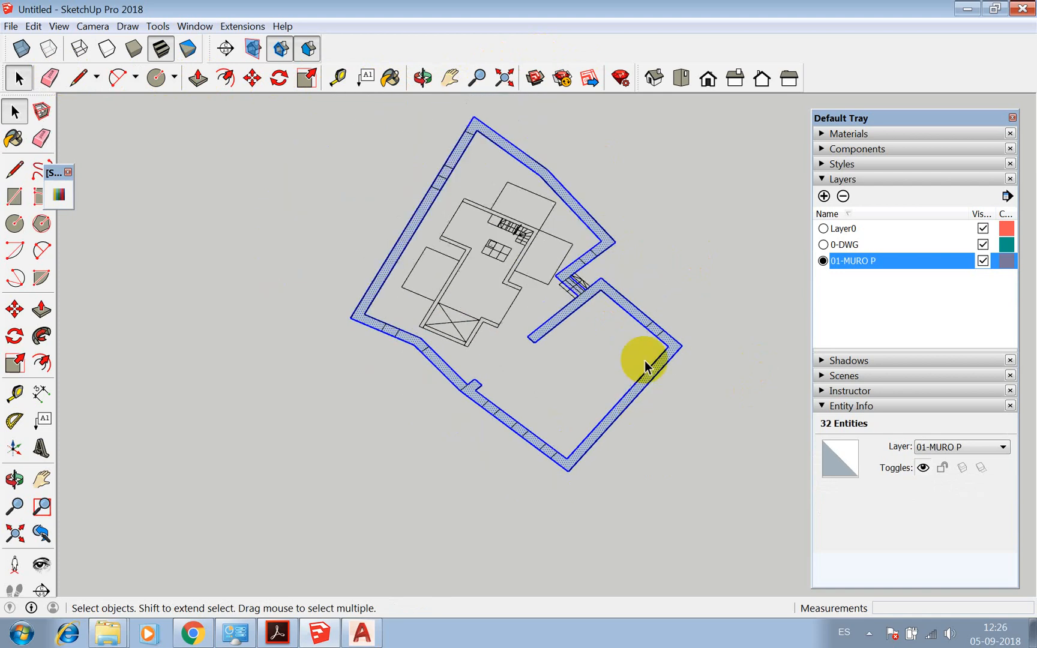
{"action": "scroll", "coordinate": [597, 207], "scroll_direction": "up", "scroll_amount": 2}
{"action": "scroll", "coordinate": [581, 356], "scroll_direction": "up", "scroll_amount": 3}
{"action": "scroll", "coordinate": [574, 350], "scroll_direction": "up", "scroll_amount": 8}
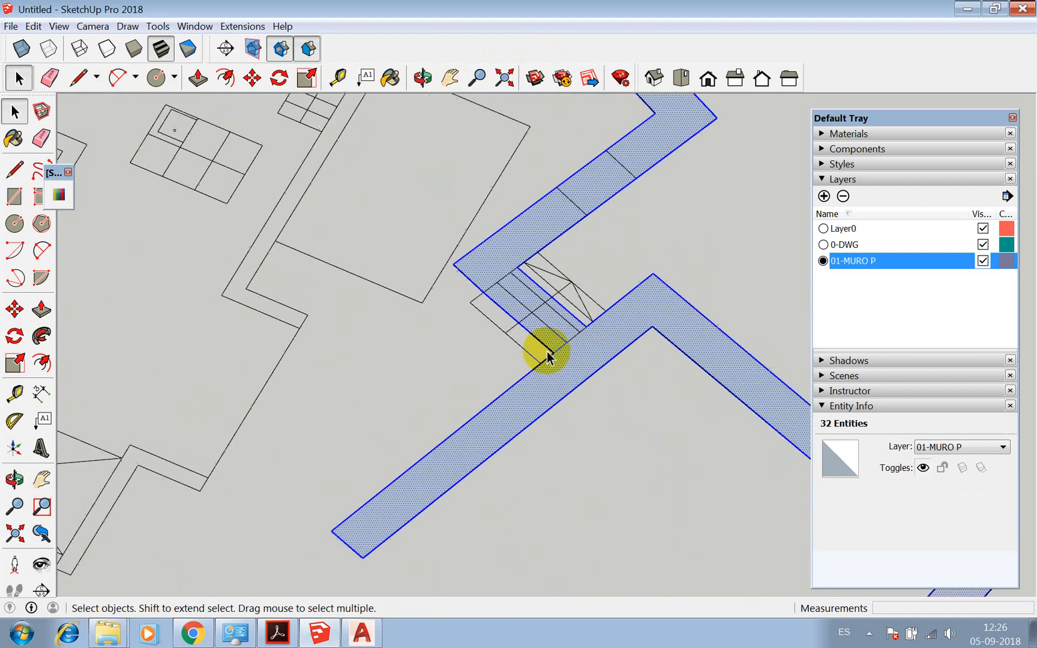
{"action": "scroll", "coordinate": [582, 223], "scroll_direction": "down", "scroll_amount": 3}
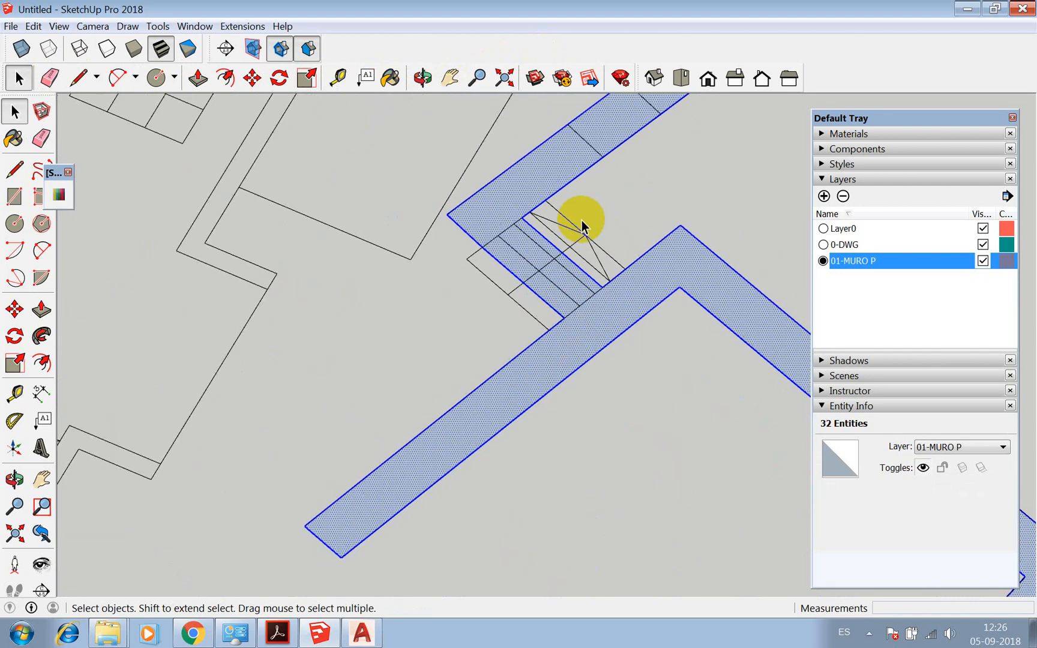
{"action": "scroll", "coordinate": [585, 239], "scroll_direction": "down", "scroll_amount": 10}
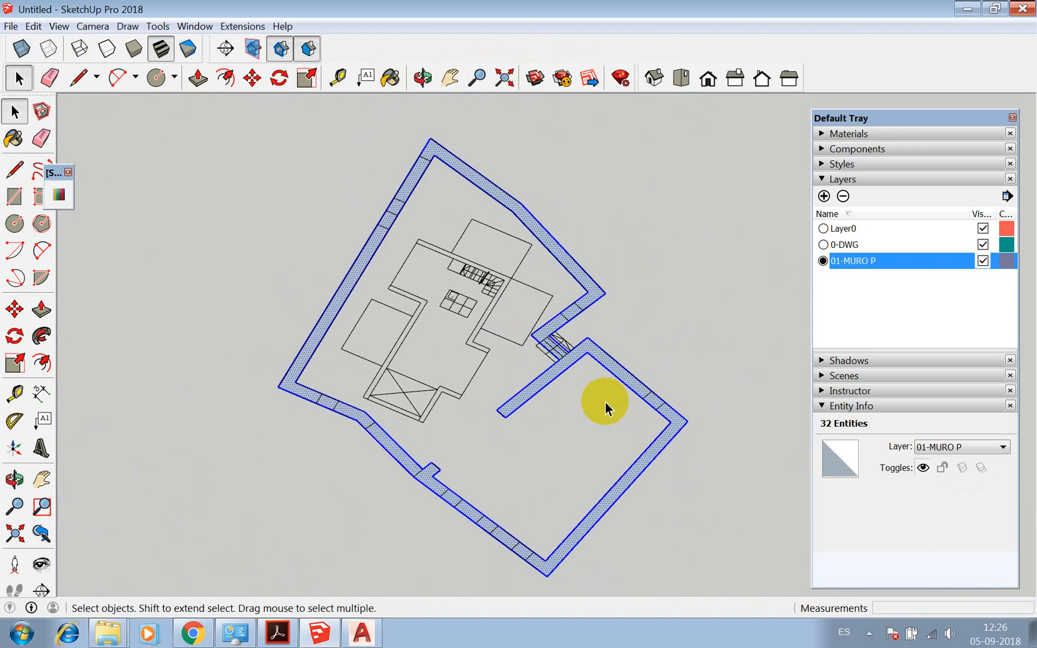
Measure the height between the lower ground line and the topmost line at the end of the elevation drawing
{"action": "scroll", "coordinate": [447, 315], "scroll_direction": "down", "scroll_amount": 5}
{"action": "scroll", "coordinate": [667, 291], "scroll_direction": "up", "scroll_amount": 5}
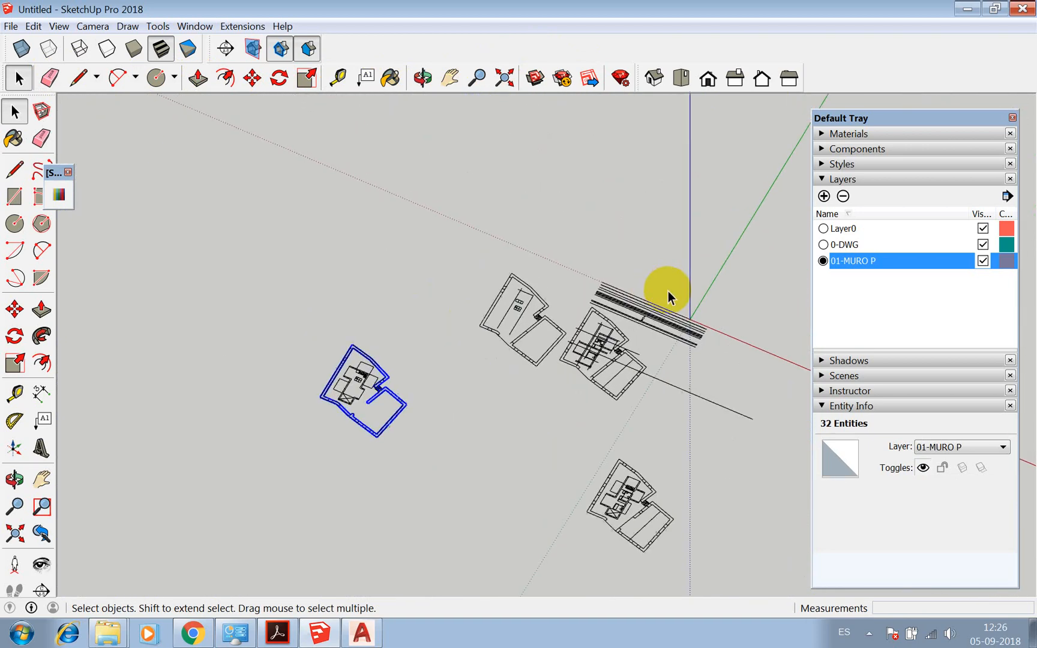
{"action": "scroll", "coordinate": [640, 339], "scroll_direction": "up", "scroll_amount": 5}
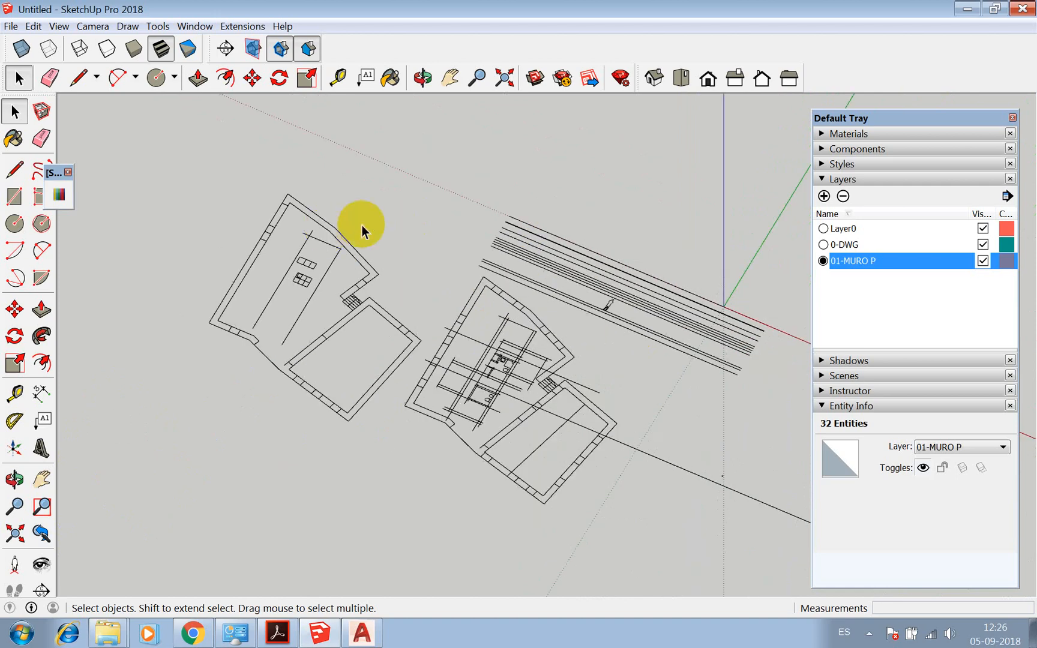
{"action": "scroll", "coordinate": [545, 240], "scroll_direction": "up", "scroll_amount": 3}
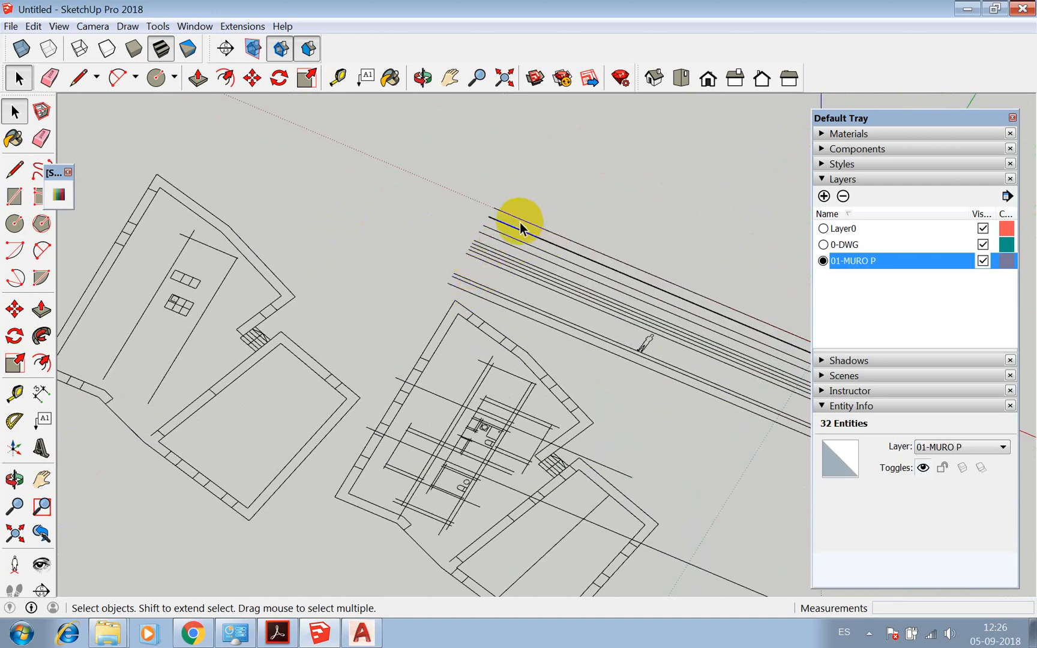
{"action": "left_click", "coordinate": [333, 83]}
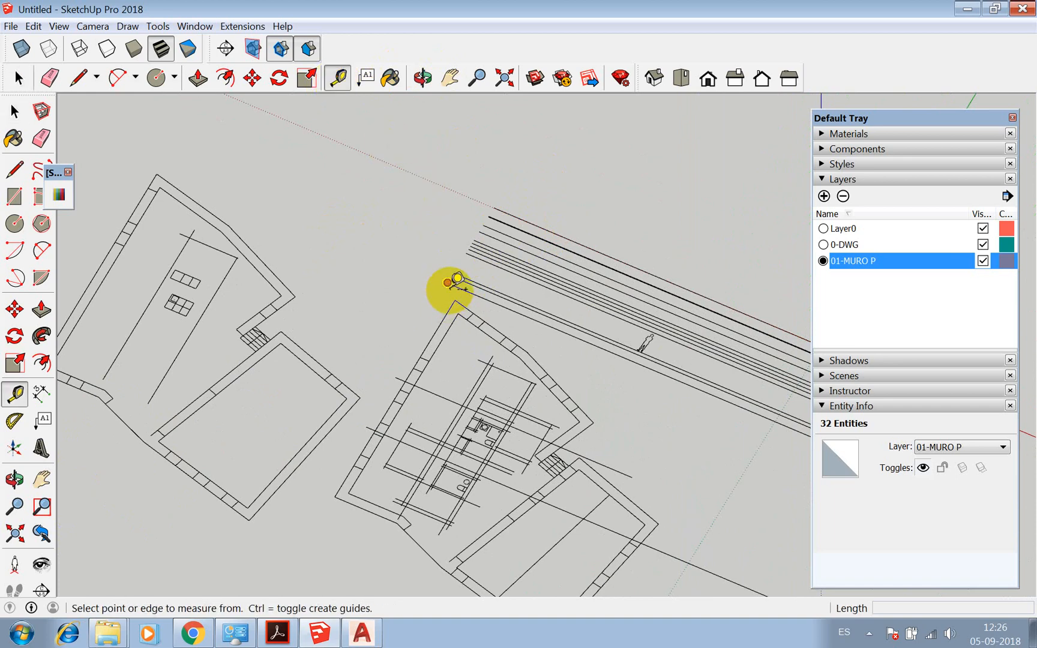
{"action": "left_click", "coordinate": [448, 282]}
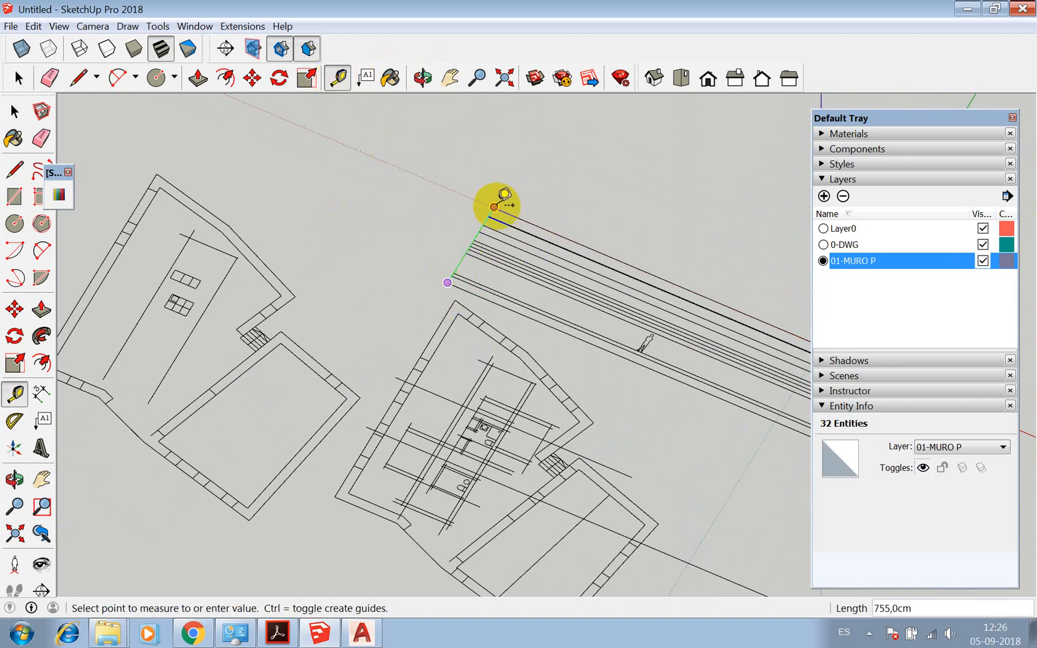
{"action": "left_click", "coordinate": [493, 206]}
{"action": "scroll", "coordinate": [521, 198], "scroll_direction": "down", "scroll_amount": 8}
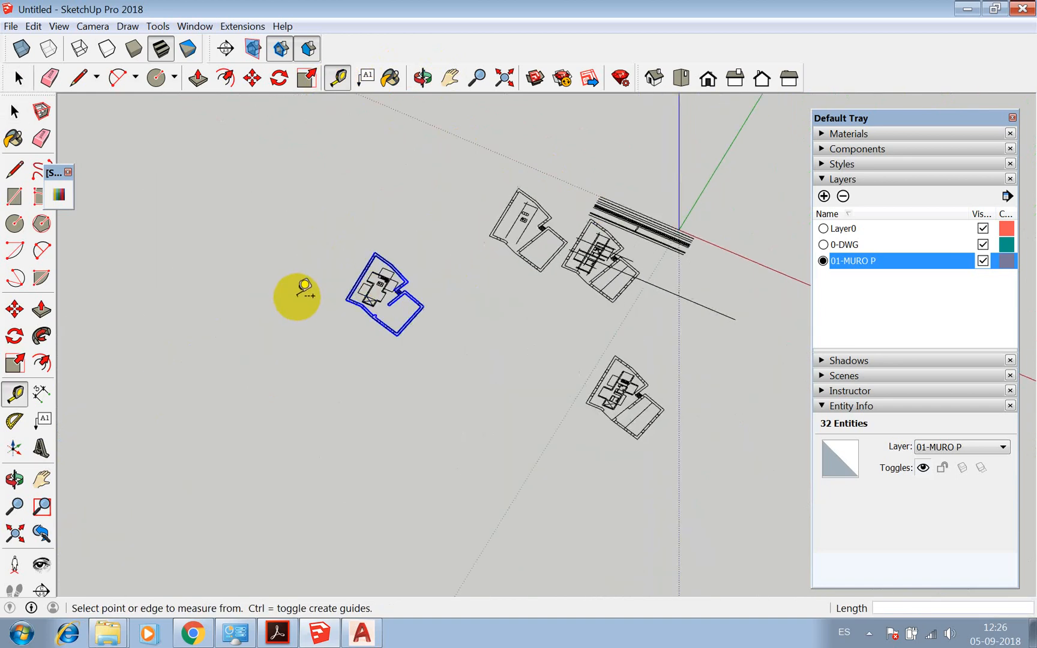
{"action": "scroll", "coordinate": [305, 286], "scroll_direction": "up", "scroll_amount": 3}
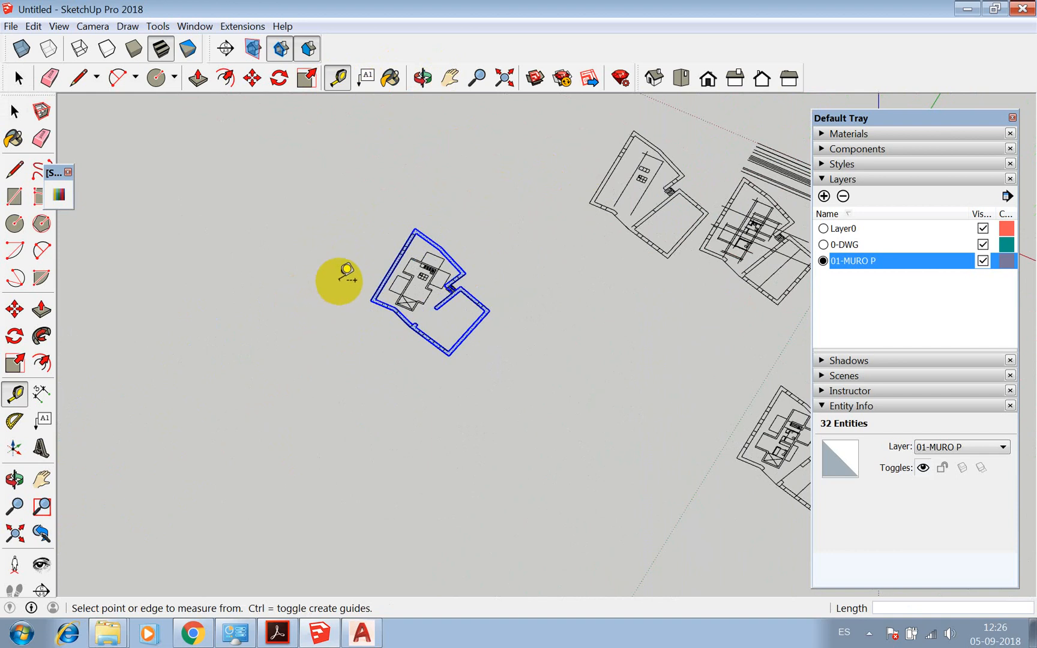
{"action": "key", "text": "p"}
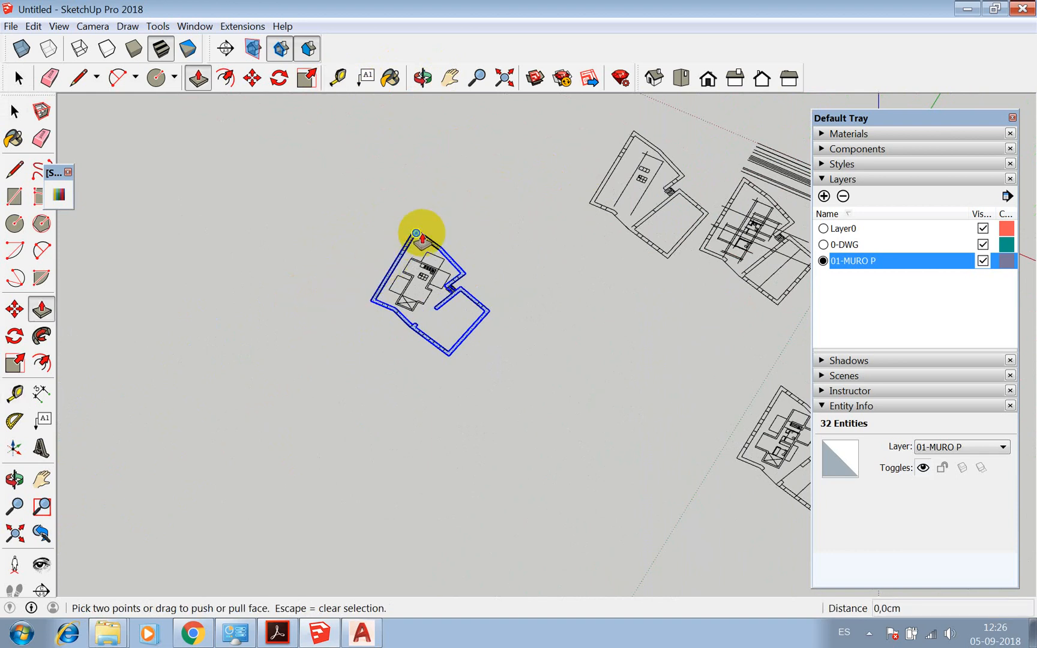
{"action": "left_click_drag", "start_coordinate": [422, 233], "coordinate": [423, 220]}
{"action": "key", "text": "z"}
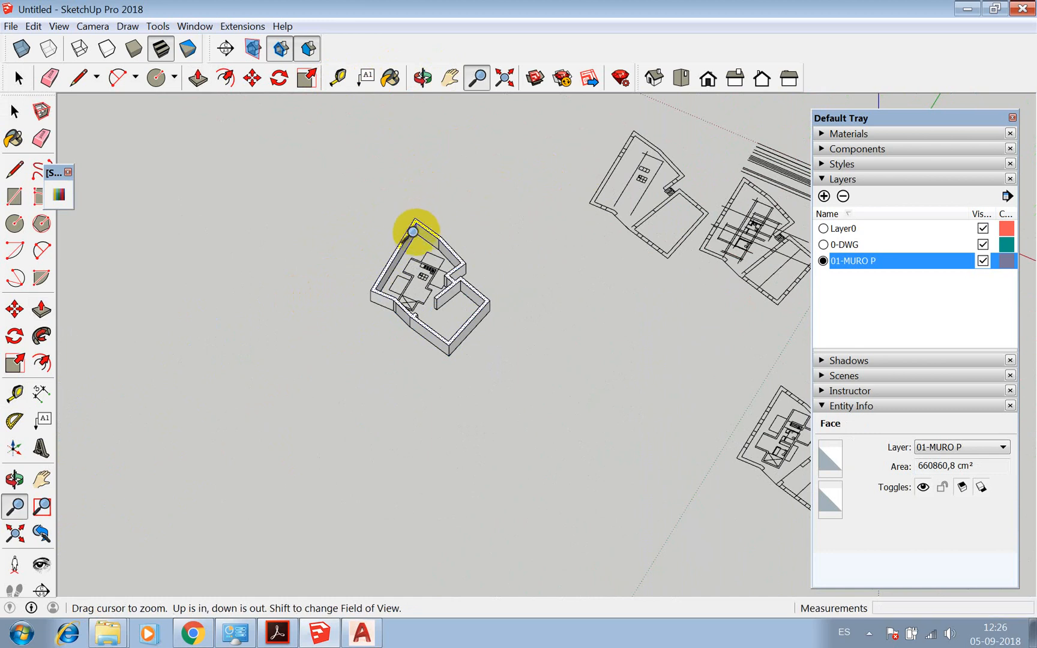
{"action": "key", "text": "p"}
{"action": "key", "text": "z"}
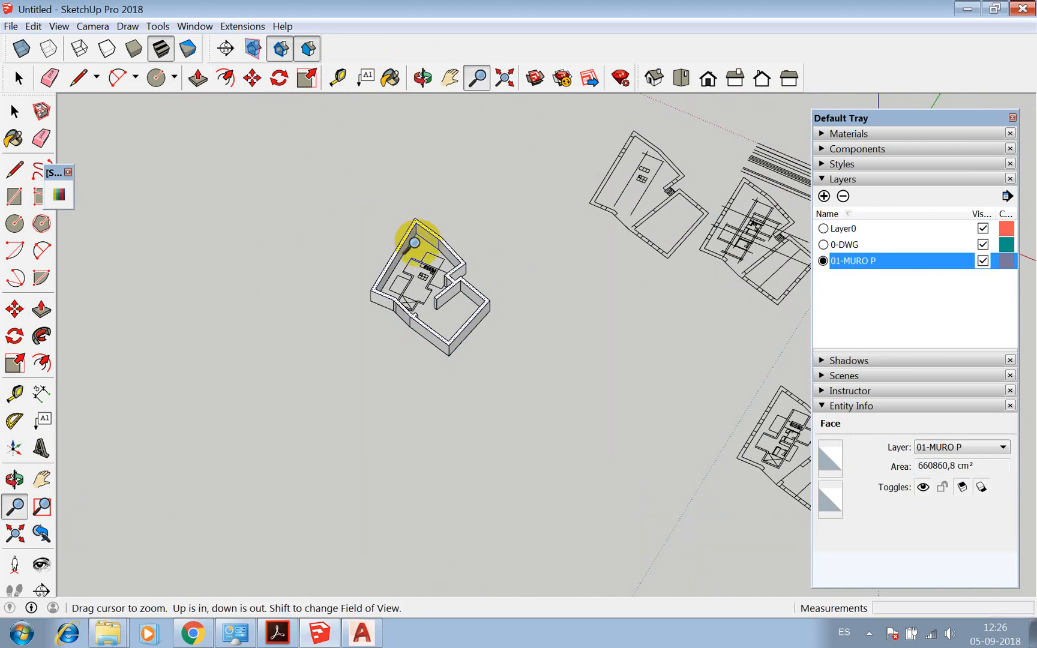
{"action": "key", "text": "ctrl+z"}
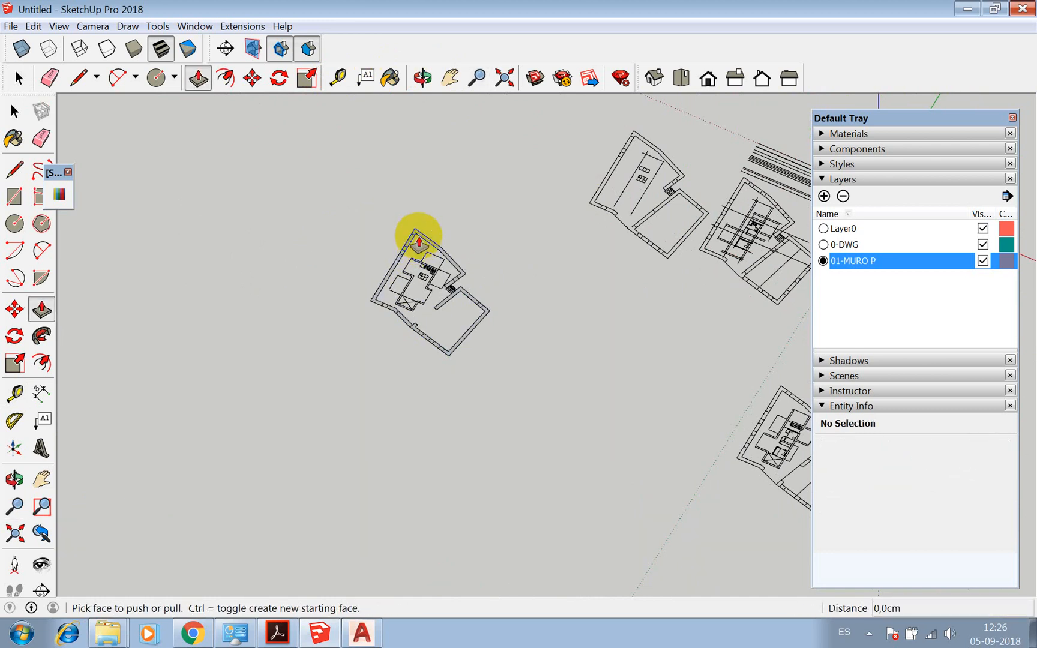
Push/Pull the perimeter wall ring upward to the height measured on the elevation drawing
{"action": "left_click_drag", "start_coordinate": [419, 239], "coordinate": [423, 219]}
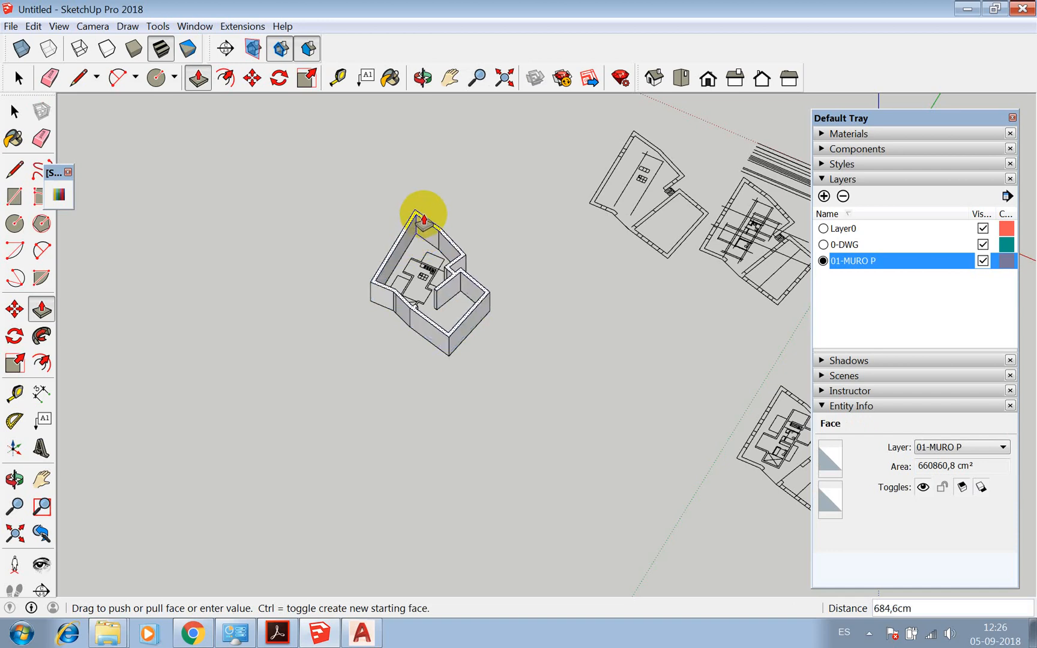
{"action": "key", "text": "Return"}
{"action": "key", "text": "space"}
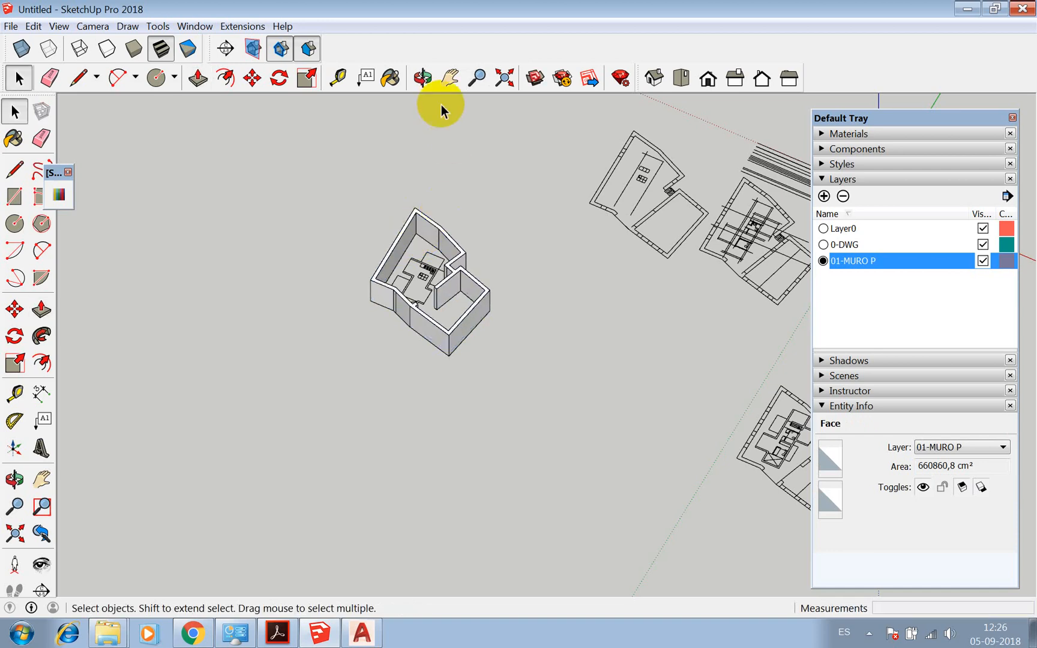
Turn on X-ray display and examine the angled wall section beside the crossed rectangle in the plan
{"action": "left_click", "coordinate": [422, 78]}
{"action": "left_click_drag", "start_coordinate": [383, 292], "coordinate": [509, 295]}
{"action": "scroll", "coordinate": [399, 349], "scroll_direction": "up", "scroll_amount": 5}
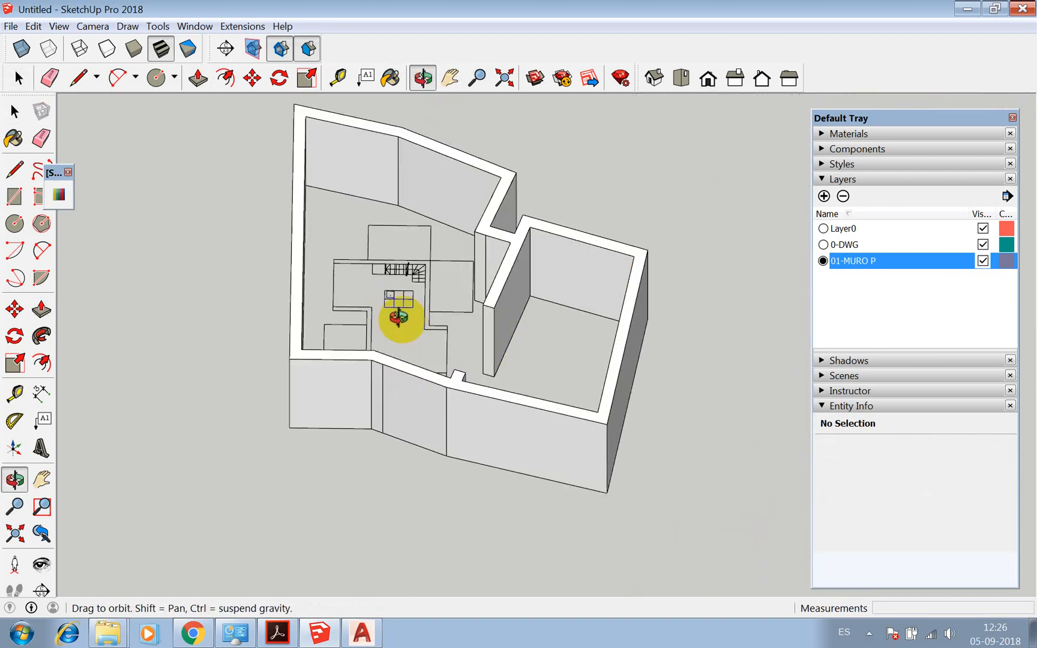
{"action": "left_click_drag", "start_coordinate": [398, 319], "coordinate": [768, 392]}
{"action": "scroll", "coordinate": [356, 370], "scroll_direction": "up", "scroll_amount": 4}
{"action": "middle_click_drag", "start_coordinate": [768, 392], "coordinate": [788, 355]}
{"action": "scroll", "coordinate": [369, 366], "scroll_direction": "up", "scroll_amount": 4}
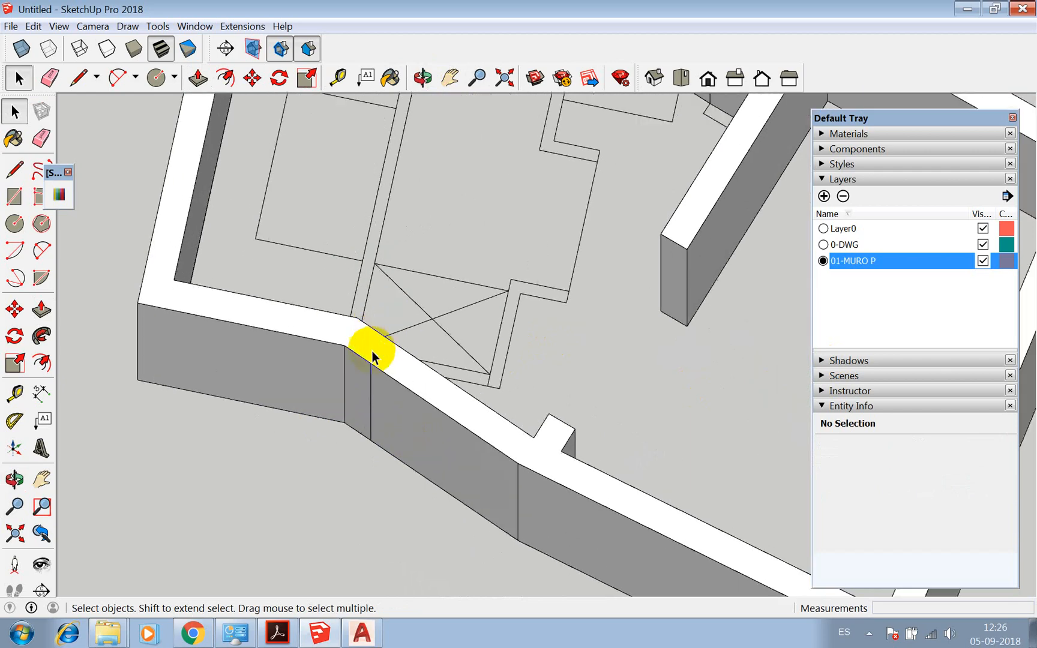
{"action": "scroll", "coordinate": [376, 366], "scroll_direction": "down", "scroll_amount": 4}
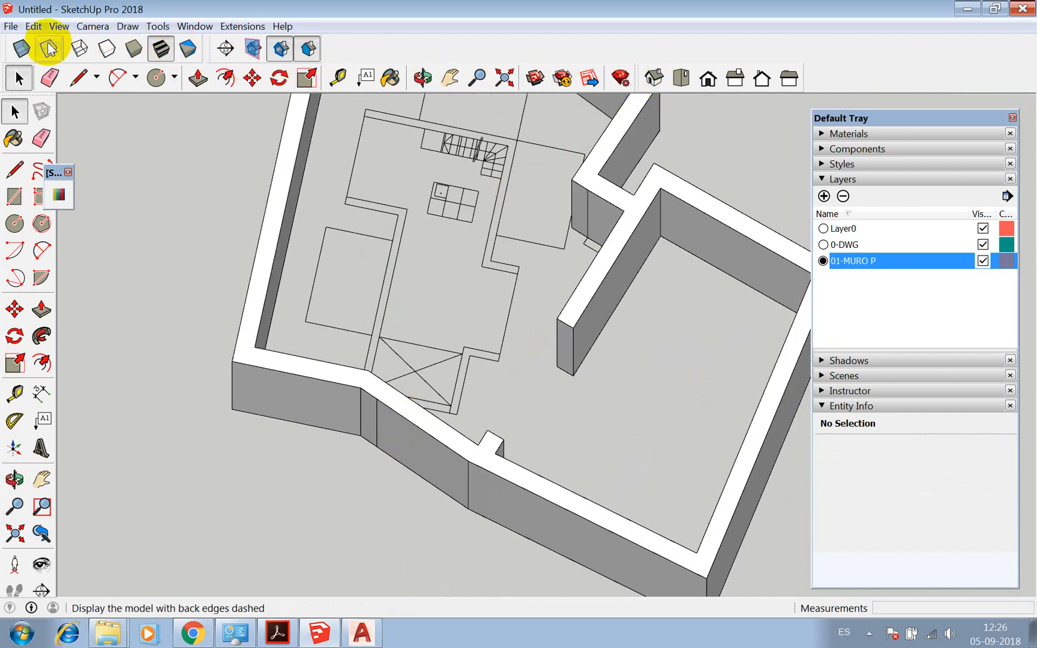
{"action": "left_click", "coordinate": [21, 48]}
{"action": "scroll", "coordinate": [427, 321], "scroll_direction": "down", "scroll_amount": 3}
{"action": "scroll", "coordinate": [427, 321], "scroll_direction": "up", "scroll_amount": 4}
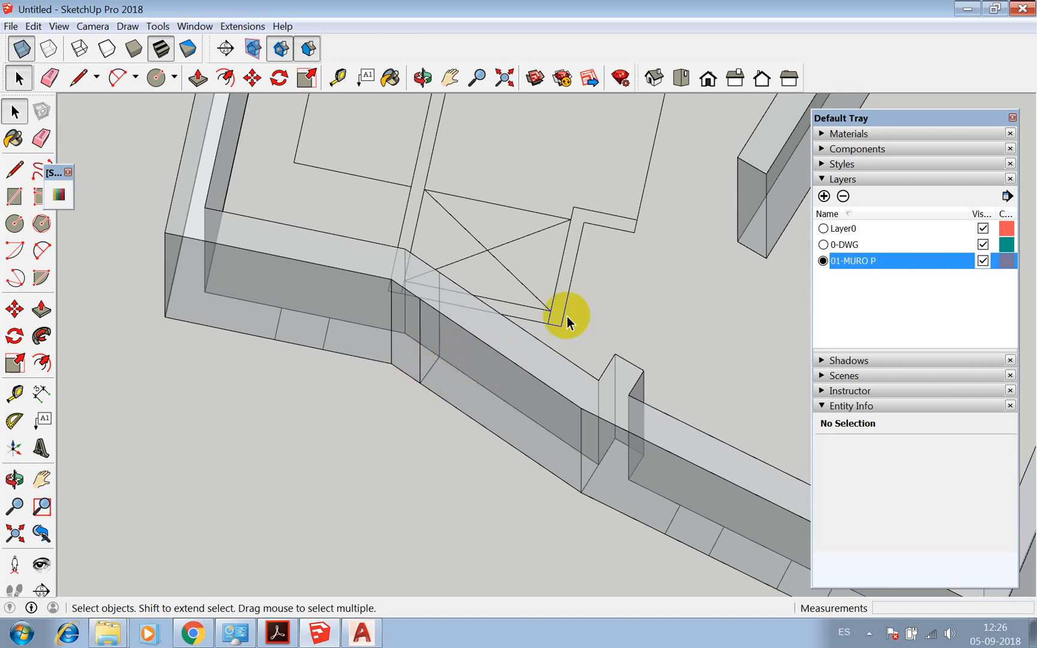
{"action": "scroll", "coordinate": [567, 315], "scroll_direction": "down", "scroll_amount": 2}
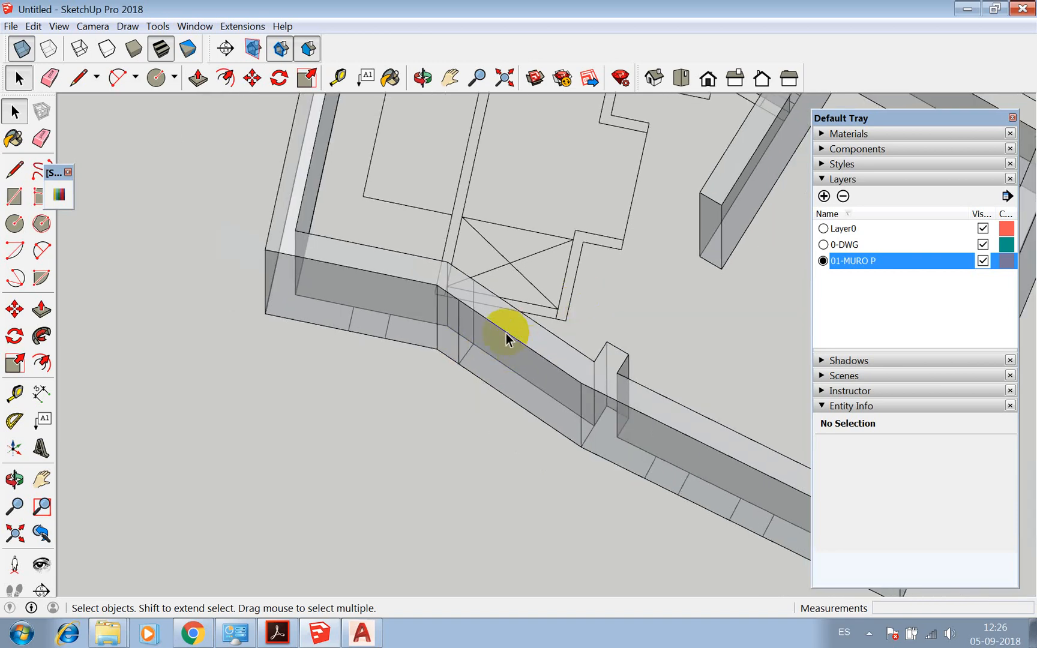
{"action": "scroll", "coordinate": [516, 309], "scroll_direction": "down", "scroll_amount": 3}
{"action": "scroll", "coordinate": [528, 304], "scroll_direction": "up", "scroll_amount": 3}
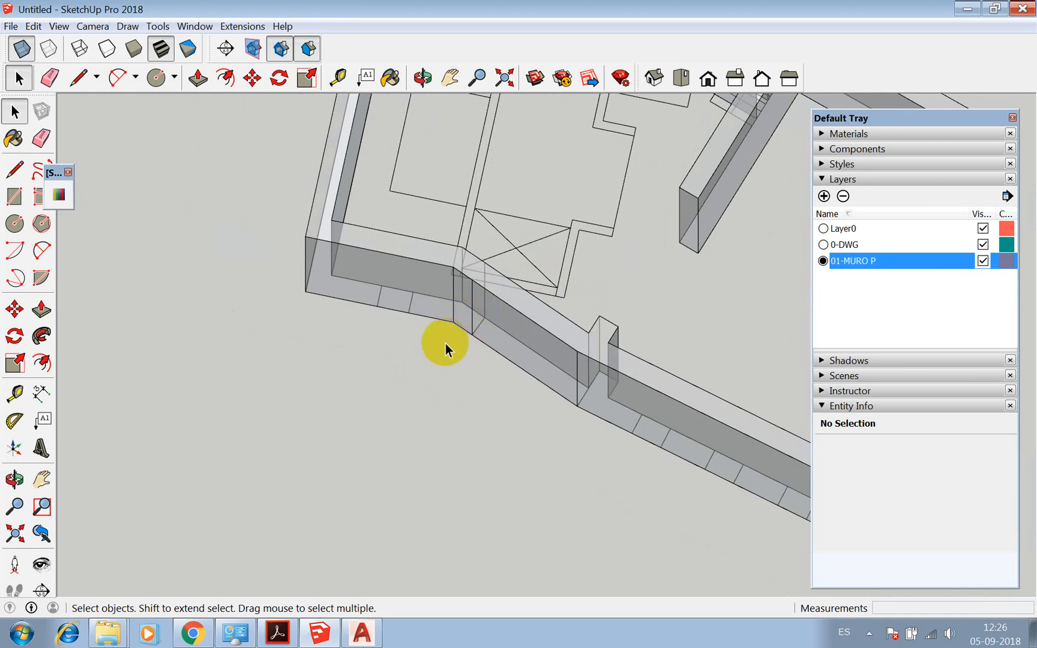
{"action": "scroll", "coordinate": [483, 337], "scroll_direction": "up", "scroll_amount": 1}
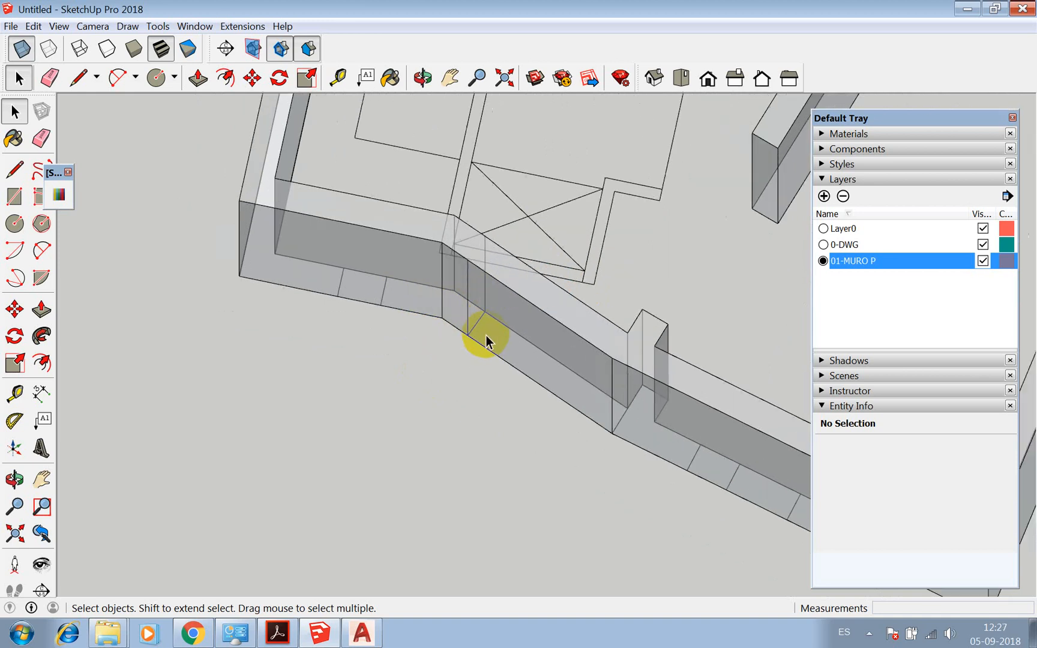
Draw lines across the wall thickness on the underside of the angled wall section to mark both ends of the opening
{"action": "left_click", "coordinate": [423, 77]}
{"action": "left_click_drag", "start_coordinate": [627, 433], "coordinate": [583, 264]}
{"action": "key", "text": "p"}
{"action": "key", "text": "space"}
{"action": "scroll", "coordinate": [566, 311], "scroll_direction": "up", "scroll_amount": 2}
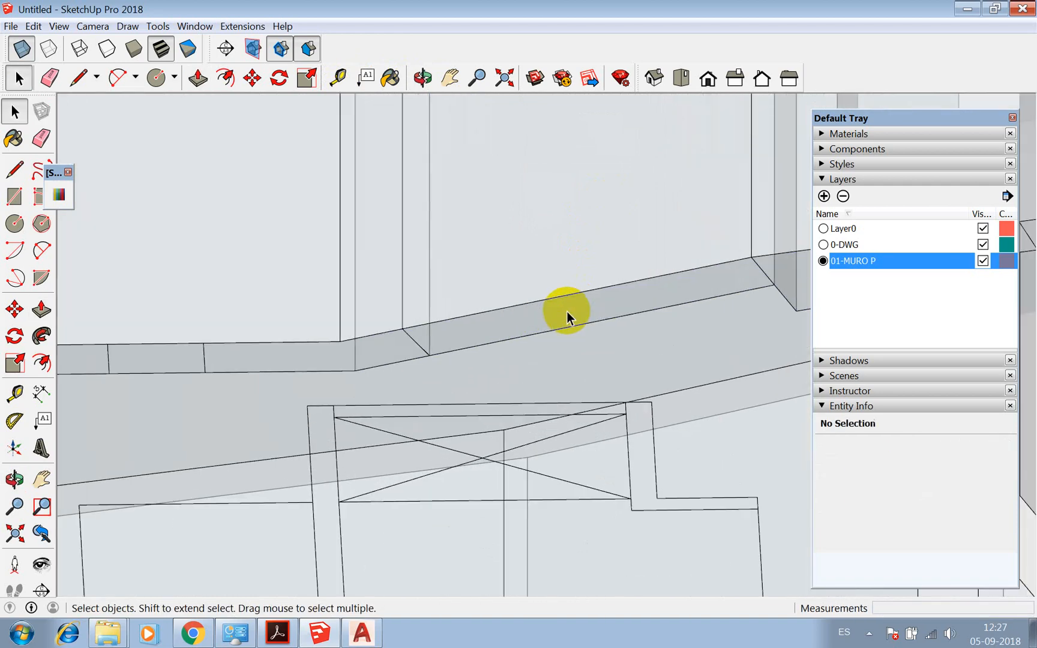
{"action": "key", "text": "l"}
{"action": "scroll", "coordinate": [793, 292], "scroll_direction": "up", "scroll_amount": 2}
{"action": "left_click", "coordinate": [785, 280]}
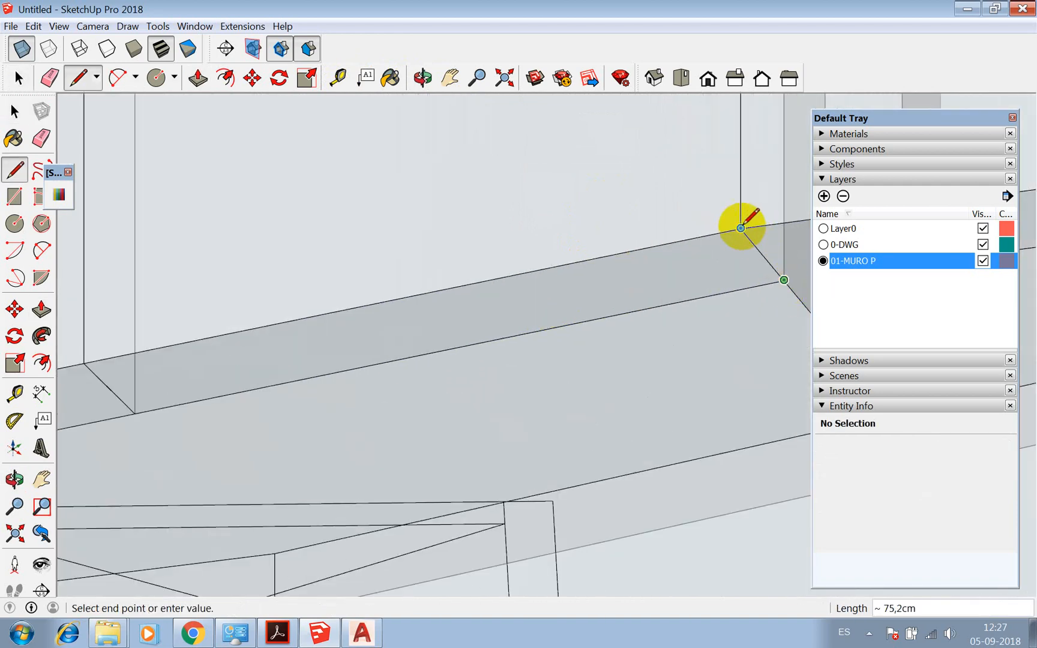
{"action": "left_click", "coordinate": [740, 228]}
{"action": "scroll", "coordinate": [741, 226], "scroll_direction": "down", "scroll_amount": 2}
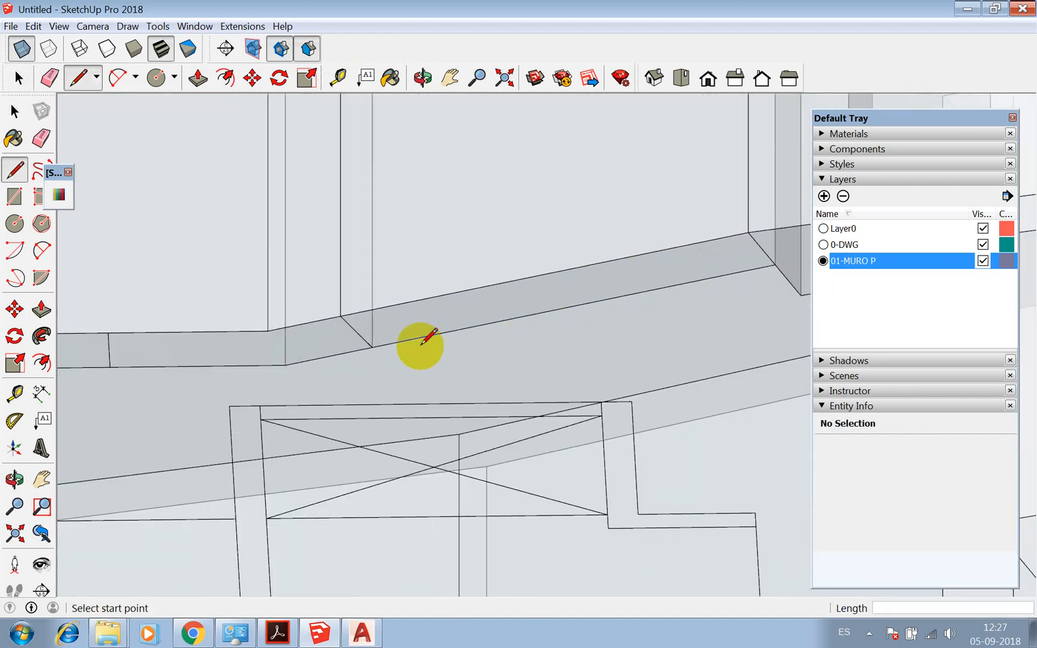
{"action": "left_click", "coordinate": [373, 347]}
{"action": "scroll", "coordinate": [417, 394], "scroll_direction": "down", "scroll_amount": 3}
Push/Pull the marked strip on the wall's underside 350 cm up to cut the opening in the angled section
{"action": "key", "text": "p"}
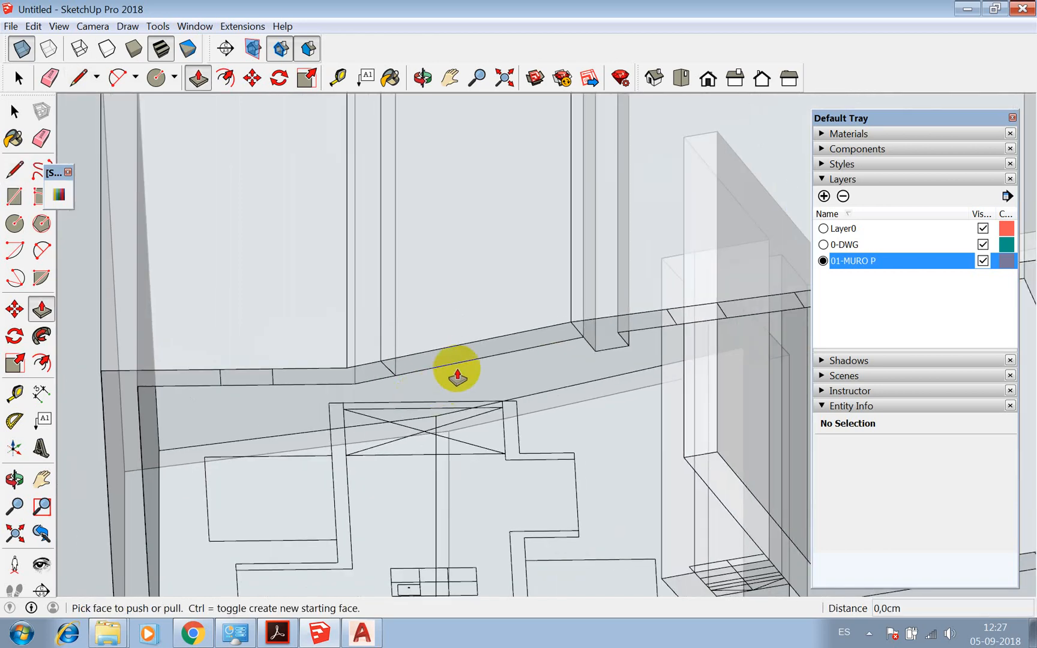
{"action": "left_click_drag", "start_coordinate": [456, 359], "coordinate": [467, 286]}
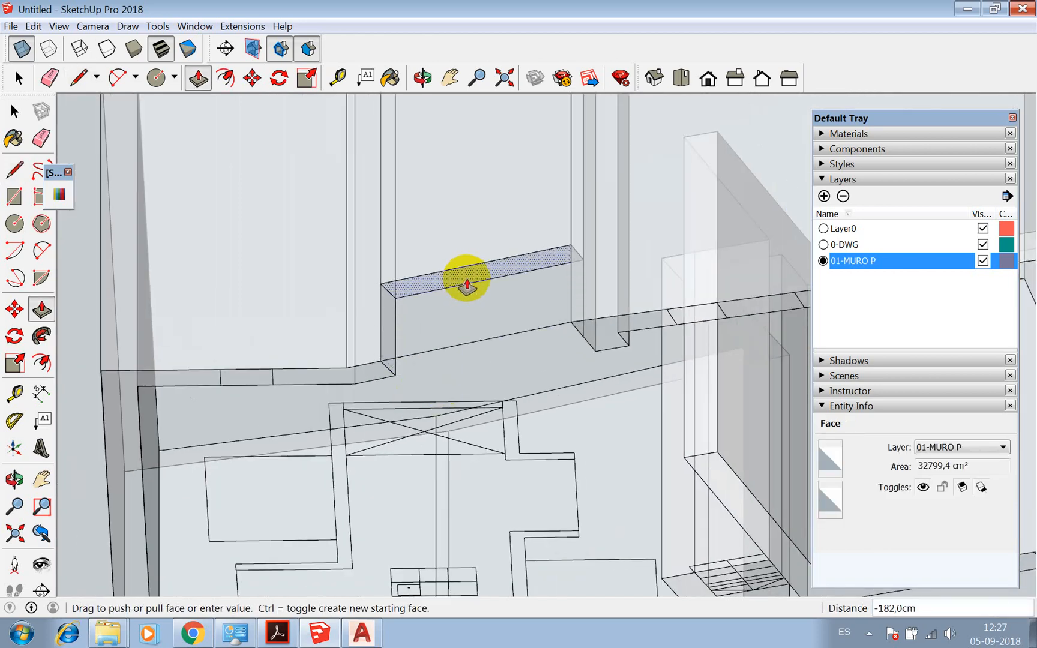
{"action": "type", "text": "350"}
{"action": "key", "text": "Return"}
{"action": "scroll", "coordinate": [485, 315], "scroll_direction": "down", "scroll_amount": 5}
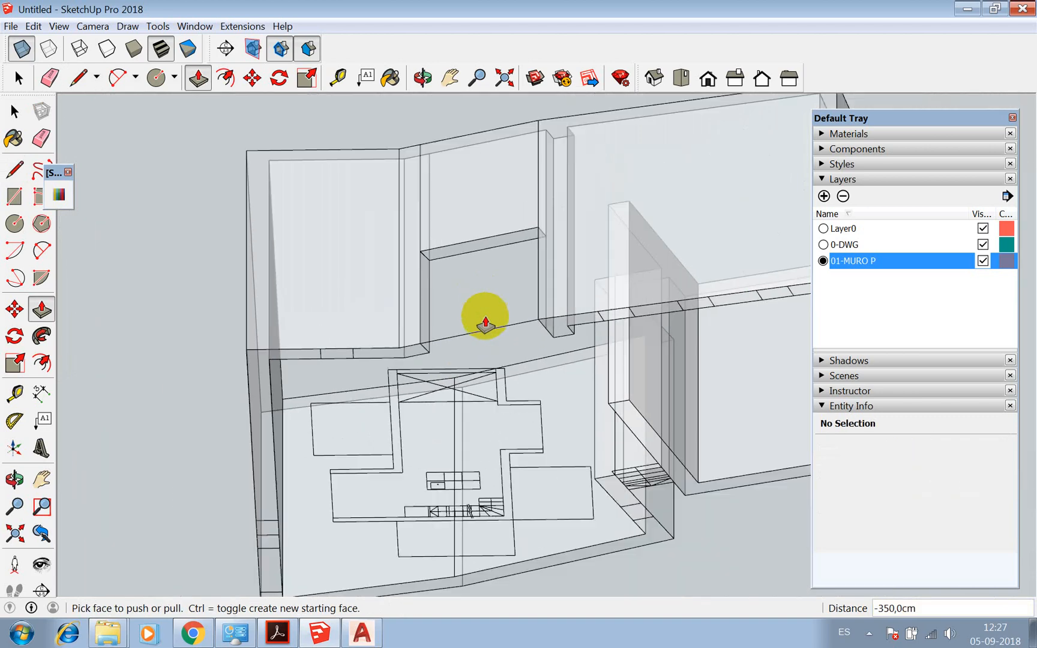
Erase the two leftover vertical edges on the wall faces above the new opening
{"action": "key", "text": "space"}
{"action": "scroll", "coordinate": [435, 207], "scroll_direction": "up", "scroll_amount": 2}
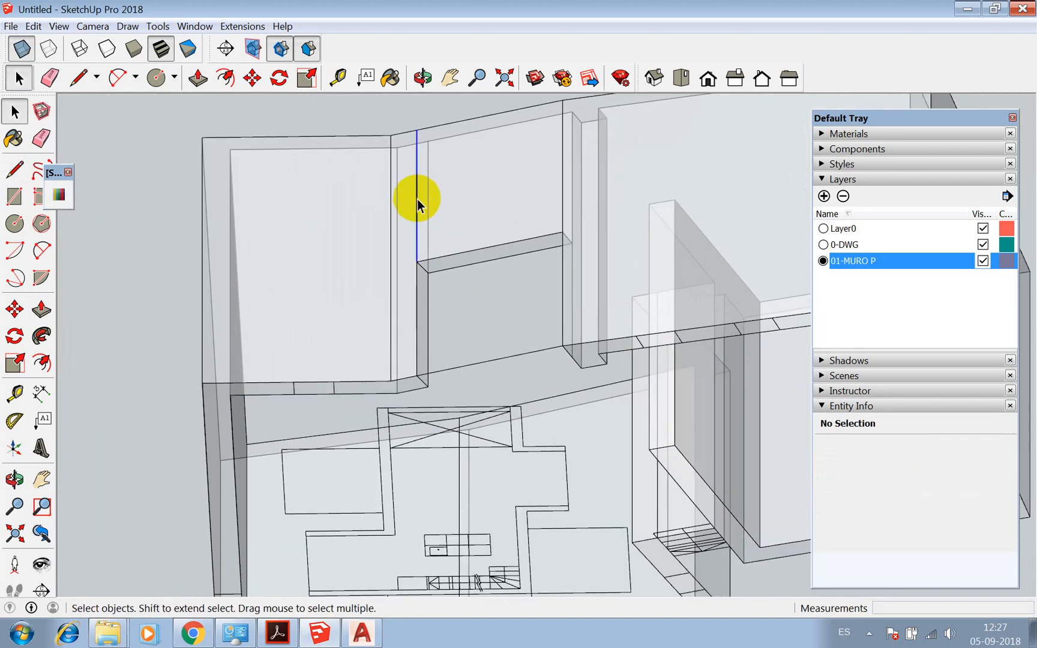
{"action": "left_click", "coordinate": [417, 204]}
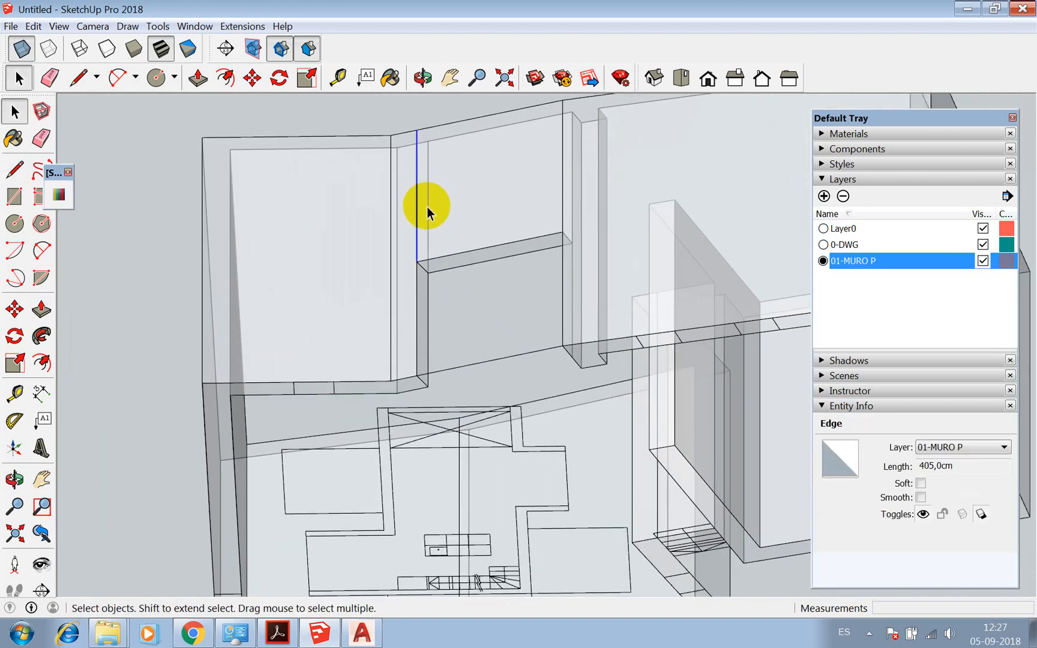
{"action": "right_click", "coordinate": [416, 204]}
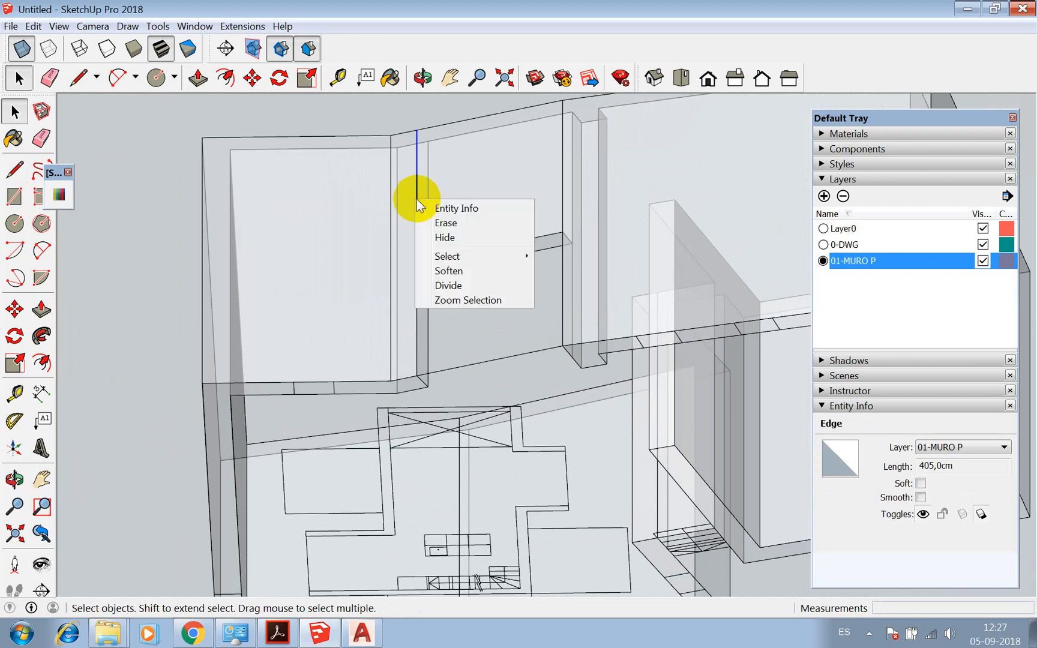
{"action": "left_click", "coordinate": [428, 222]}
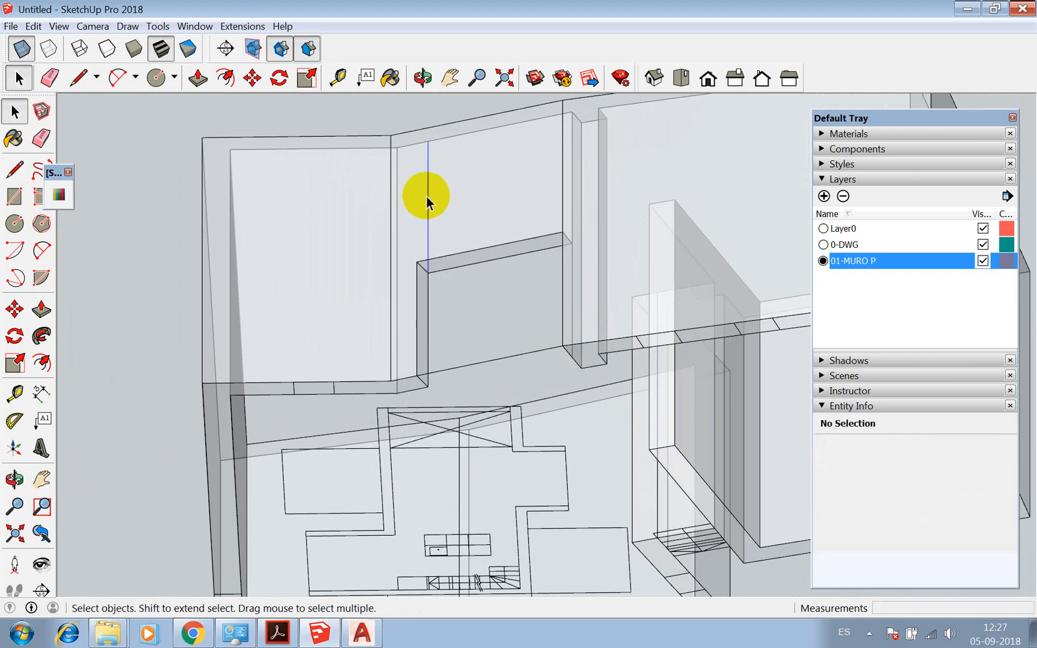
{"action": "right_click", "coordinate": [427, 196]}
{"action": "left_click", "coordinate": [442, 221]}
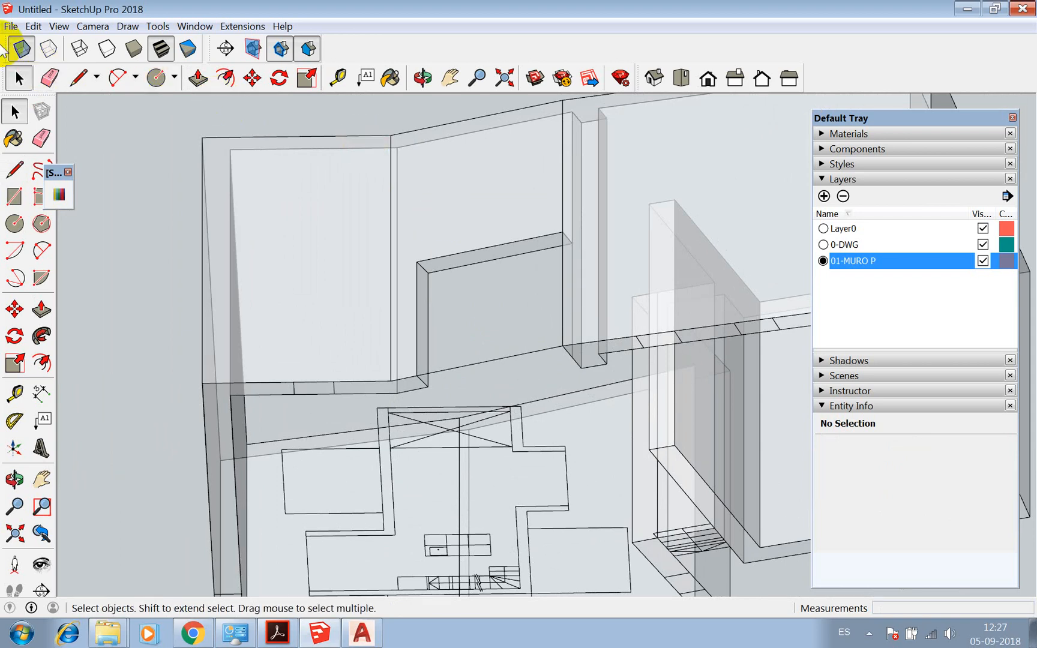
Turn off X-ray display and select the imported drawing component beneath the walls
{"action": "left_click", "coordinate": [22, 48]}
{"action": "scroll", "coordinate": [456, 371], "scroll_direction": "down", "scroll_amount": 2}
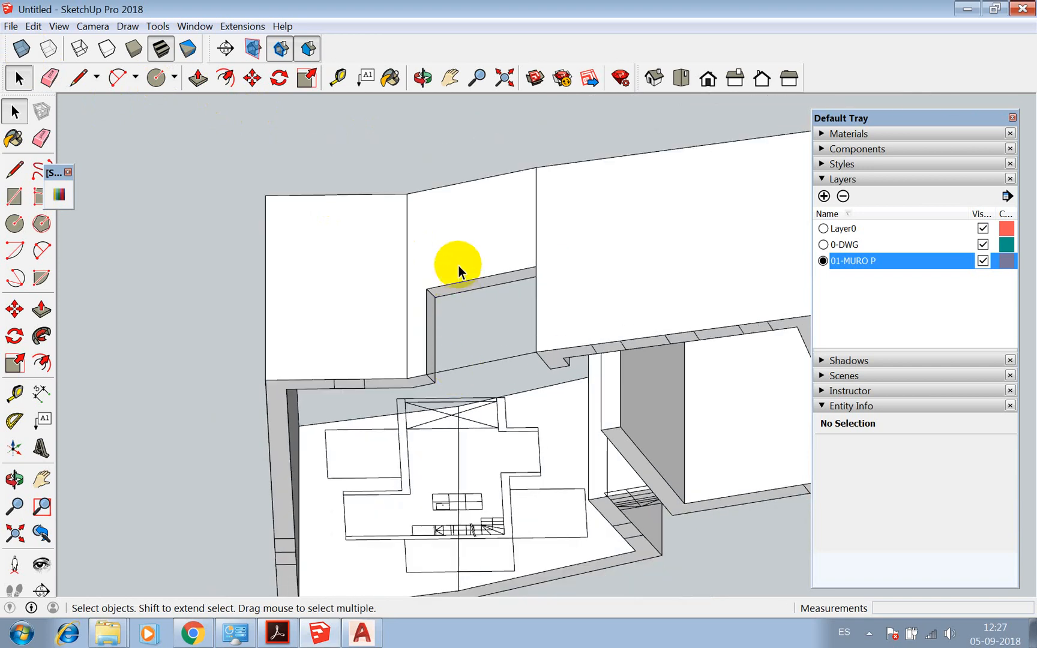
{"action": "left_click", "coordinate": [461, 368]}
{"action": "scroll", "coordinate": [461, 369], "scroll_direction": "down", "scroll_amount": 2}
{"action": "scroll", "coordinate": [586, 459], "scroll_direction": "up", "scroll_amount": 4}
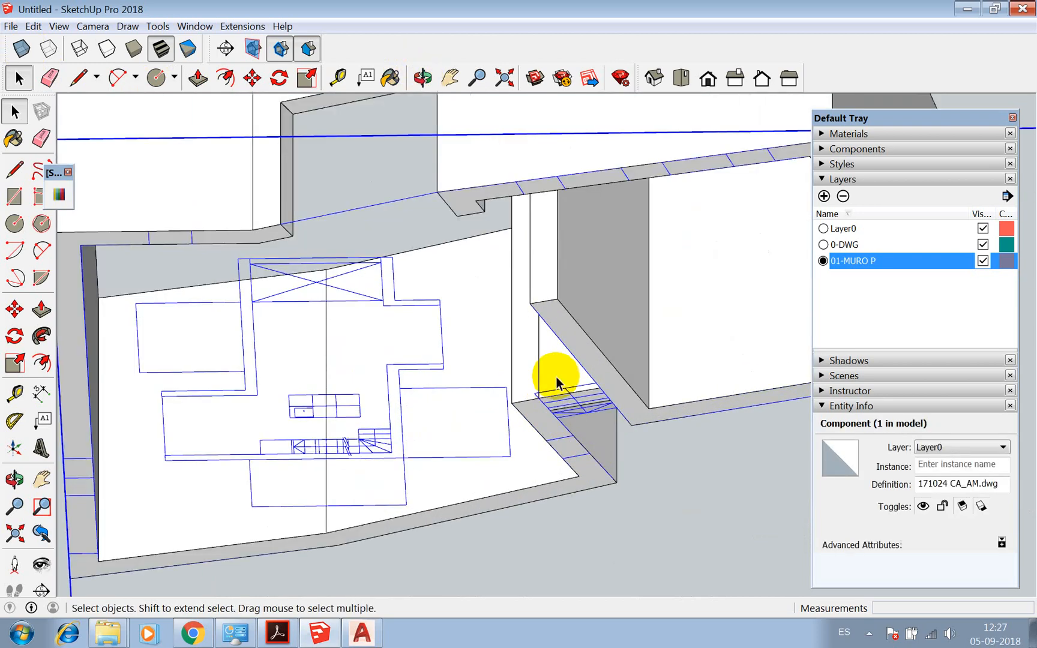
Draw 75 cm lines across the wall's underside on both sides of the exterior stairs to mark the stair opening
{"action": "left_click", "coordinate": [423, 78]}
{"action": "left_click_drag", "start_coordinate": [423, 281], "coordinate": [595, 292]}
{"action": "scroll", "coordinate": [542, 405], "scroll_direction": "up", "scroll_amount": 4}
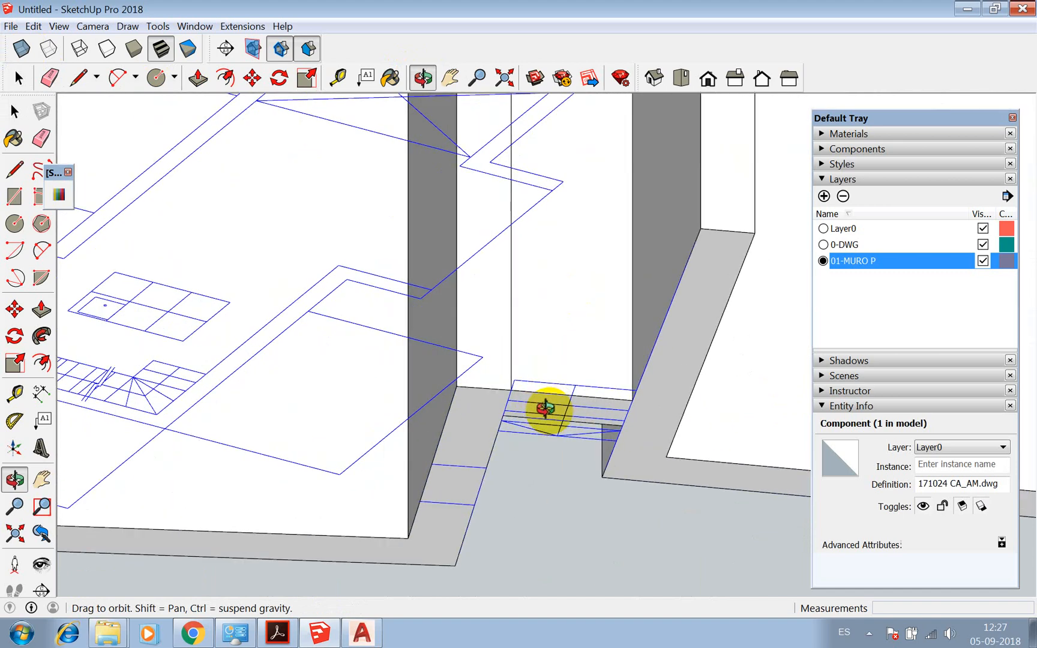
{"action": "key", "text": "p"}
{"action": "key", "text": "l"}
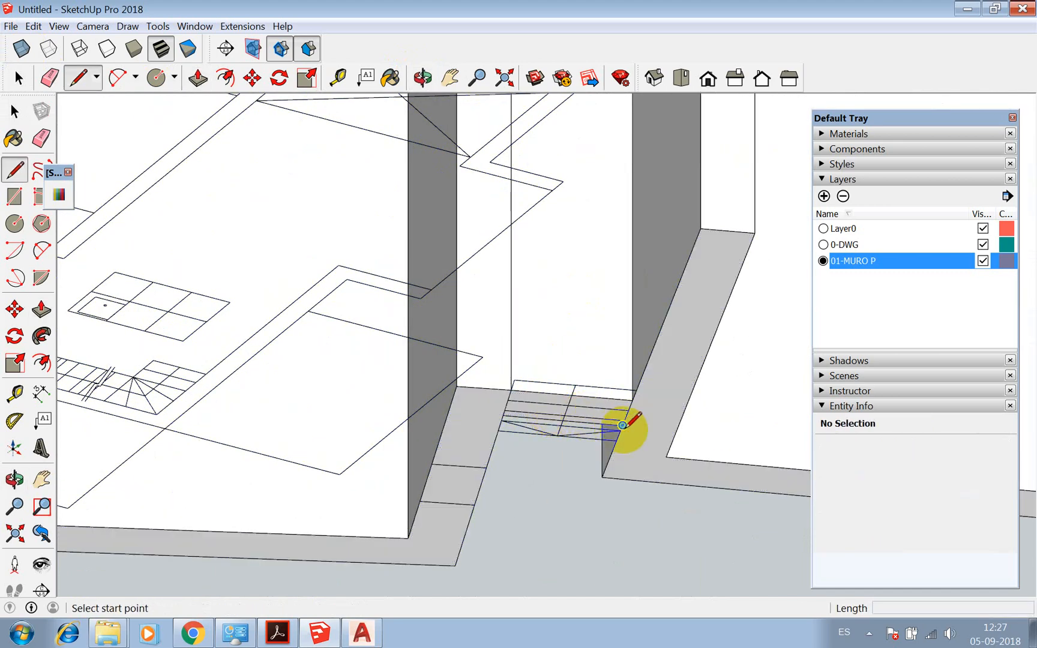
{"action": "scroll", "coordinate": [619, 438], "scroll_direction": "up", "scroll_amount": 2}
{"action": "left_click", "coordinate": [624, 423]}
{"action": "left_click", "coordinate": [636, 392]}
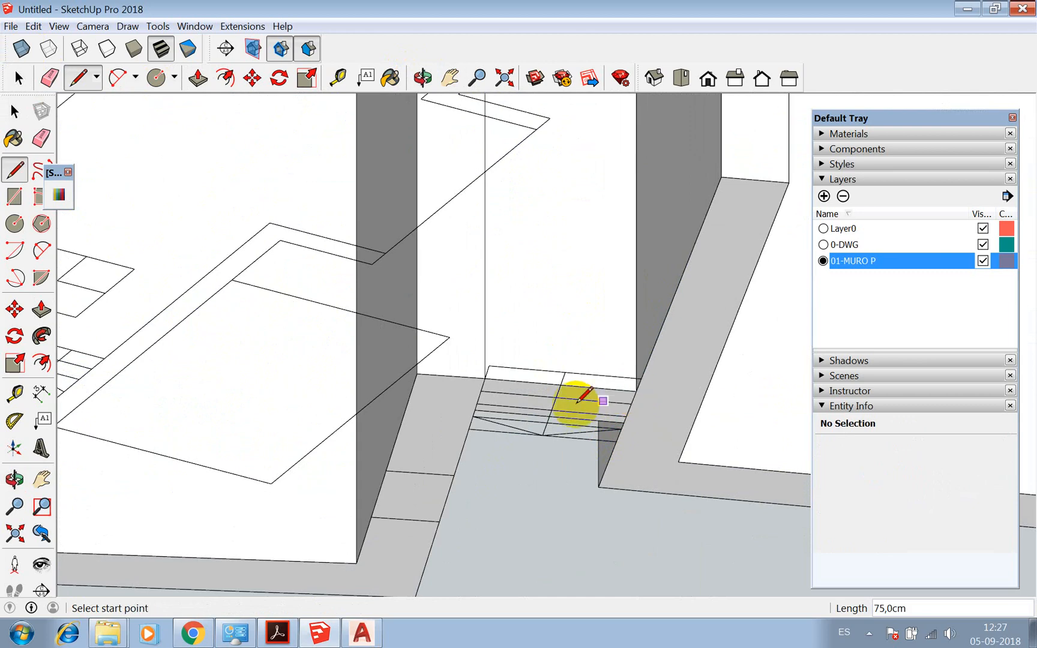
{"action": "left_click", "coordinate": [475, 410]}
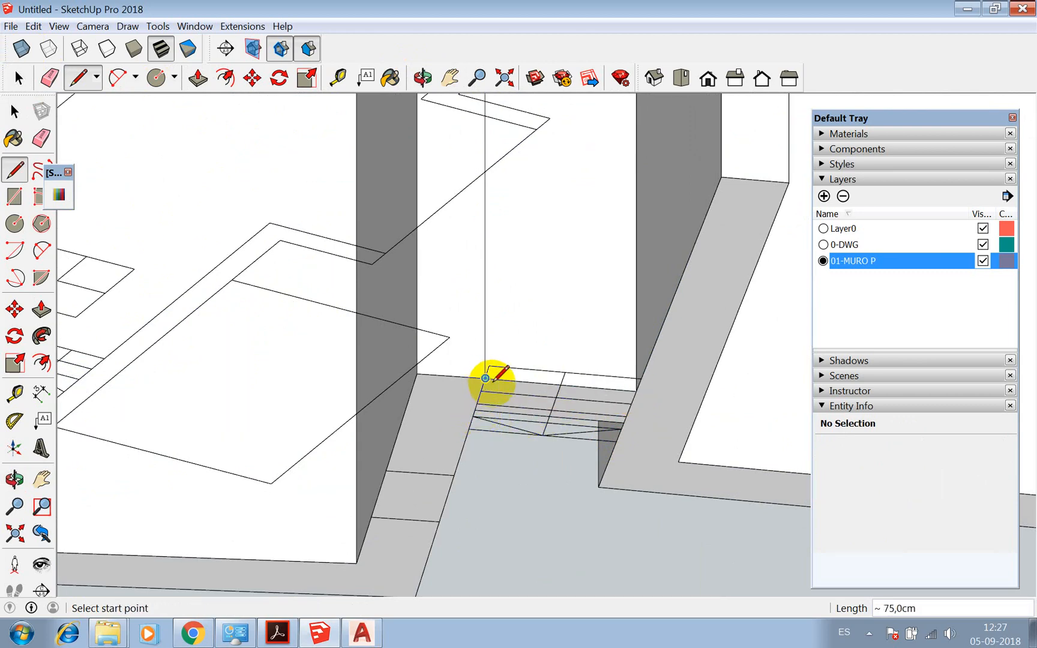
Push/Pull the marked strip over the exterior stairs 350 cm up to cut the stair opening
{"action": "scroll", "coordinate": [485, 378], "scroll_direction": "down", "scroll_amount": 2}
{"action": "key", "text": "p"}
{"action": "left_click", "coordinate": [518, 391]}
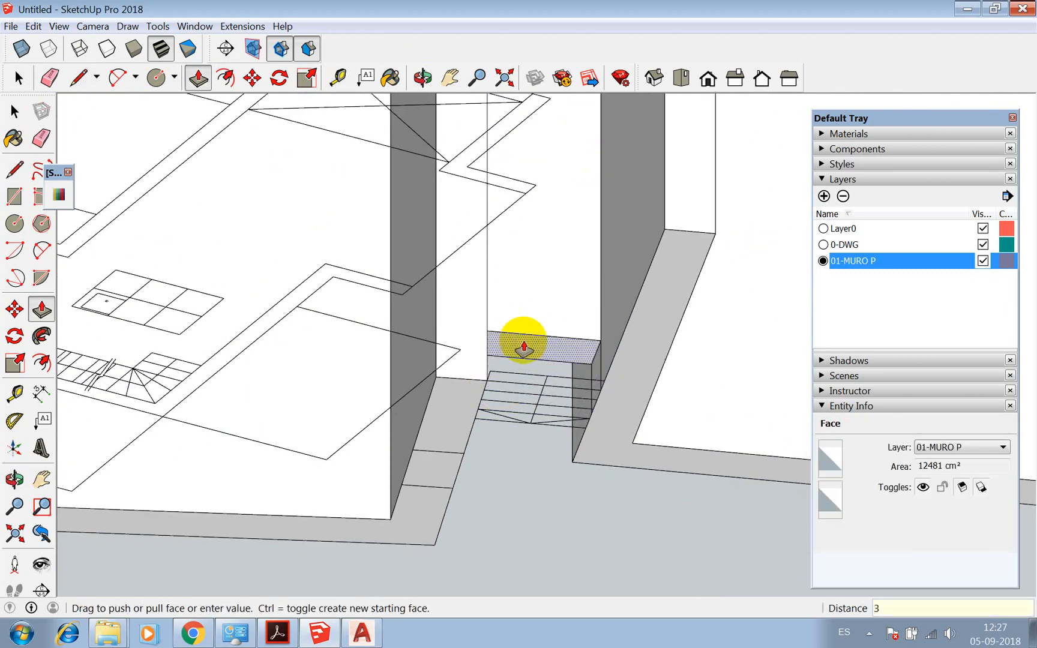
{"action": "type", "text": "350"}
{"action": "key", "text": "Return"}
{"action": "scroll", "coordinate": [524, 348], "scroll_direction": "down", "scroll_amount": 3}
Erase the two leftover vertical edges on the wall face beside the stair opening
{"action": "key", "text": "space"}
{"action": "scroll", "coordinate": [582, 308], "scroll_direction": "up", "scroll_amount": 3}
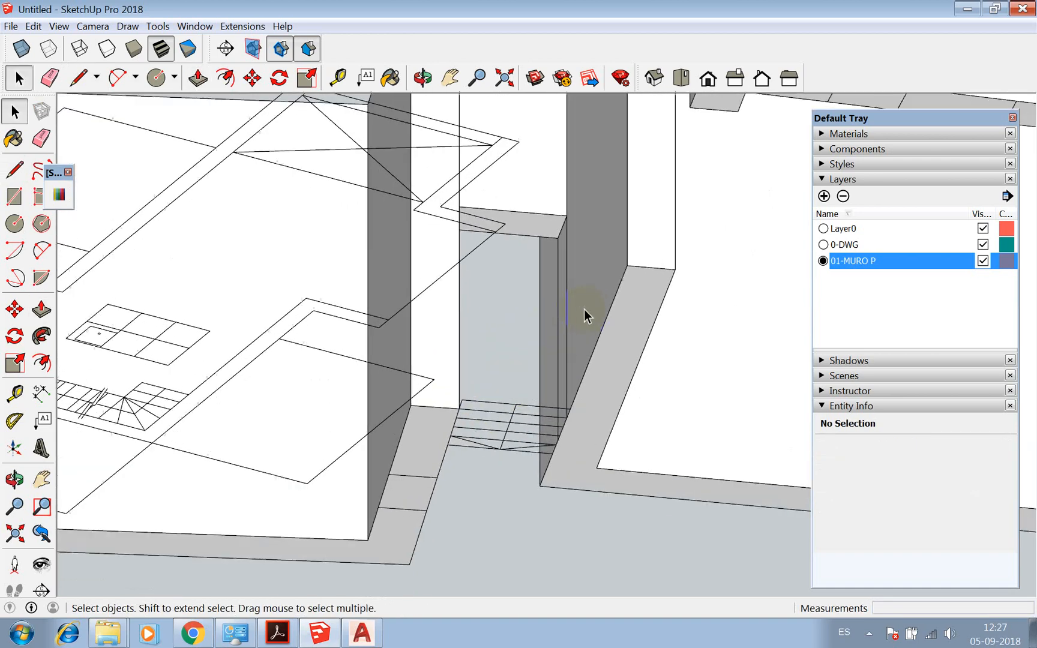
{"action": "left_click", "coordinate": [568, 319]}
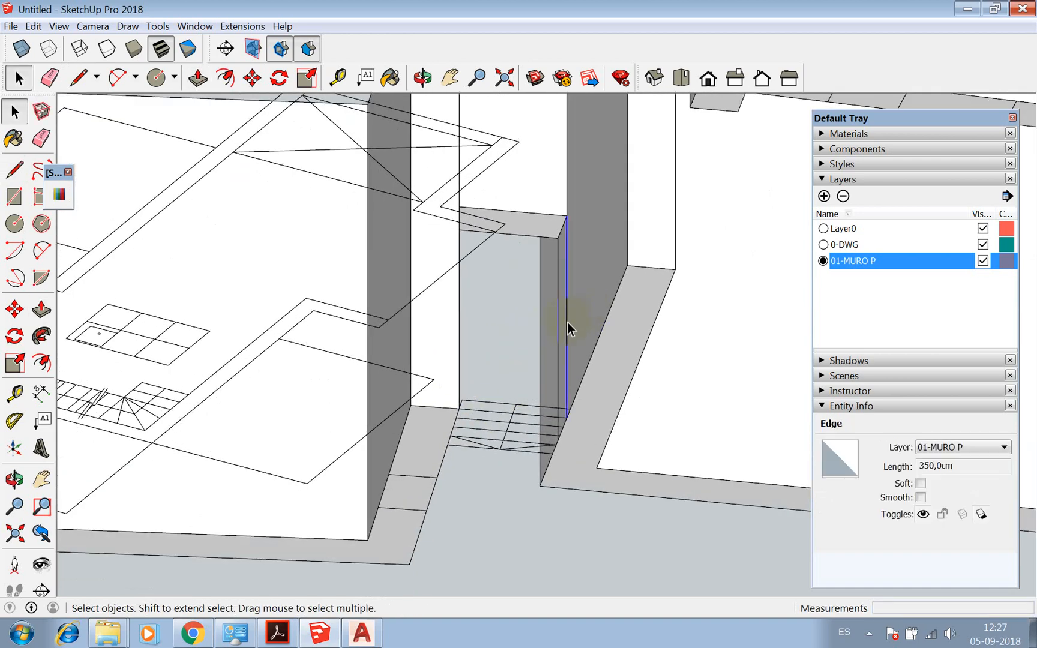
{"action": "right_click", "coordinate": [566, 325]}
{"action": "left_click", "coordinate": [580, 344]}
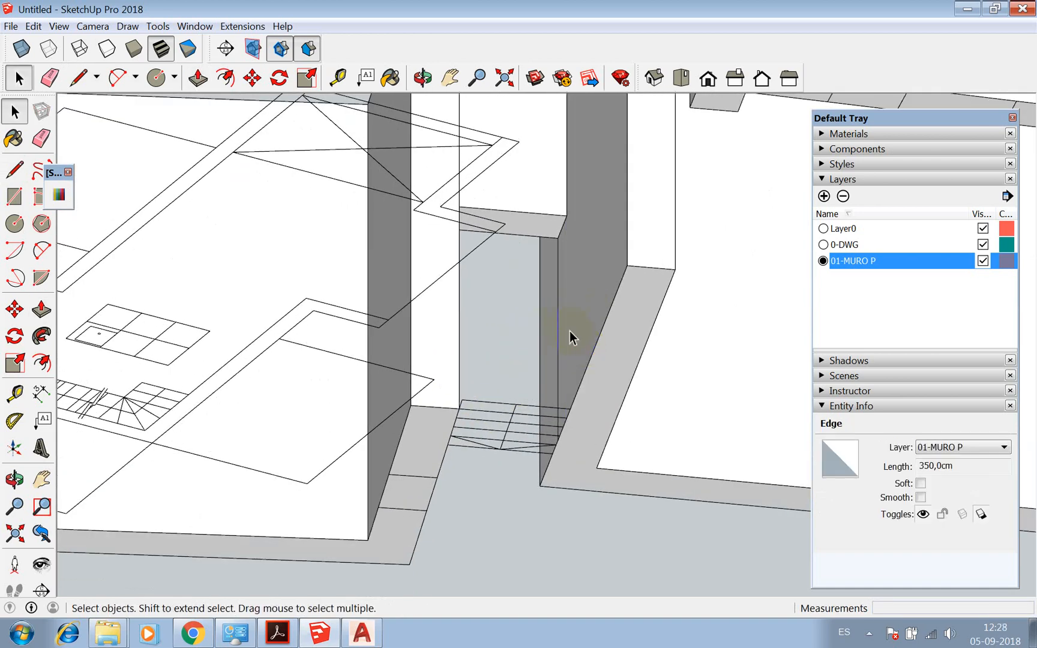
{"action": "left_click", "coordinate": [557, 327]}
{"action": "right_click", "coordinate": [558, 325]}
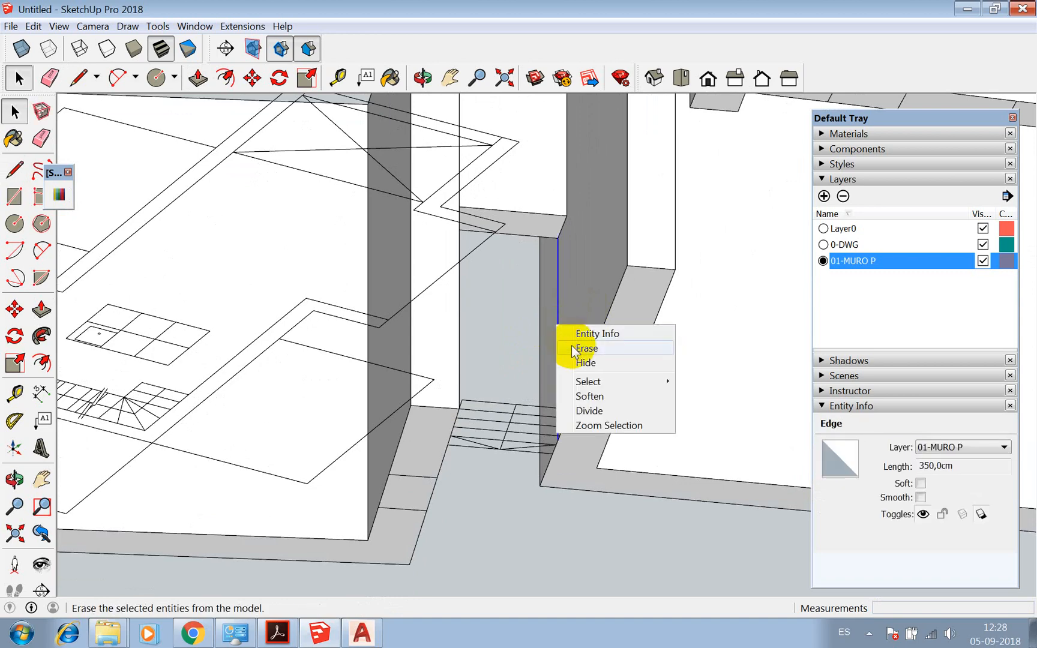
{"action": "left_click", "coordinate": [577, 348]}
Erase the leftover vertical edge at the stair opening, seen from the opposite side of the wall
{"action": "middle_click_drag", "start_coordinate": [558, 374], "coordinate": [527, 234]}
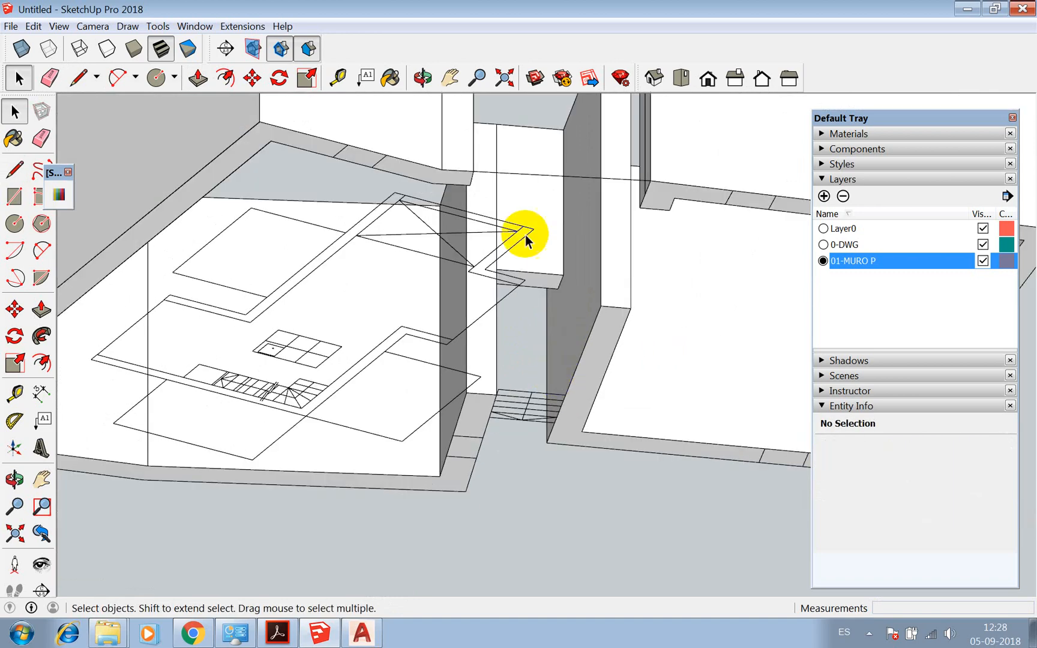
{"action": "left_click", "coordinate": [423, 78]}
{"action": "left_click_drag", "start_coordinate": [486, 205], "coordinate": [546, 398]}
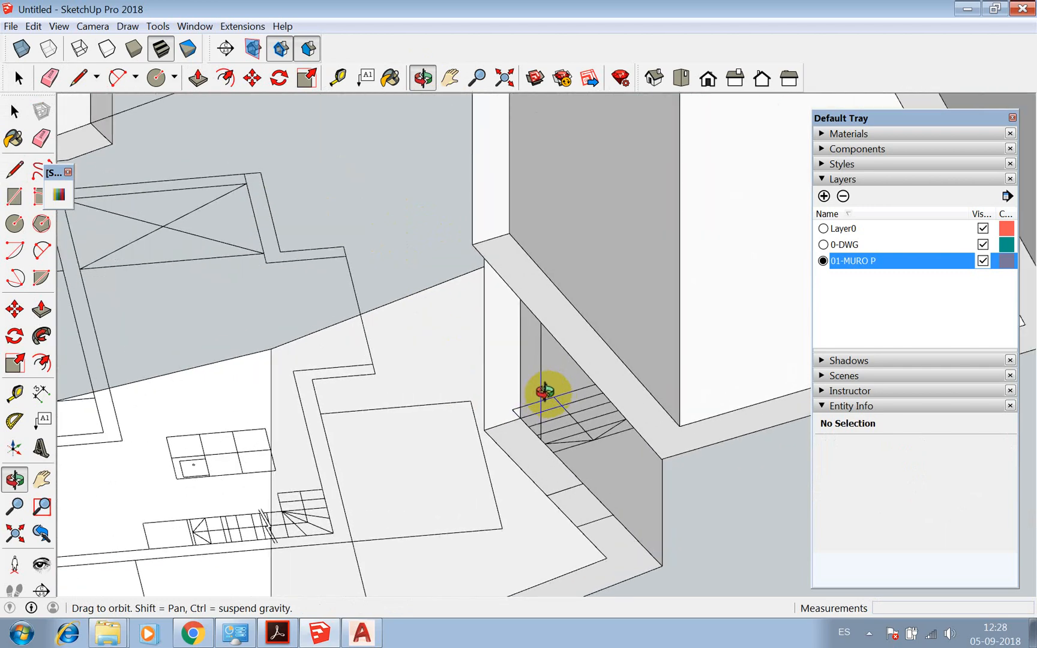
{"action": "key", "text": "space"}
{"action": "left_click", "coordinate": [540, 385]}
{"action": "right_click", "coordinate": [540, 385]}
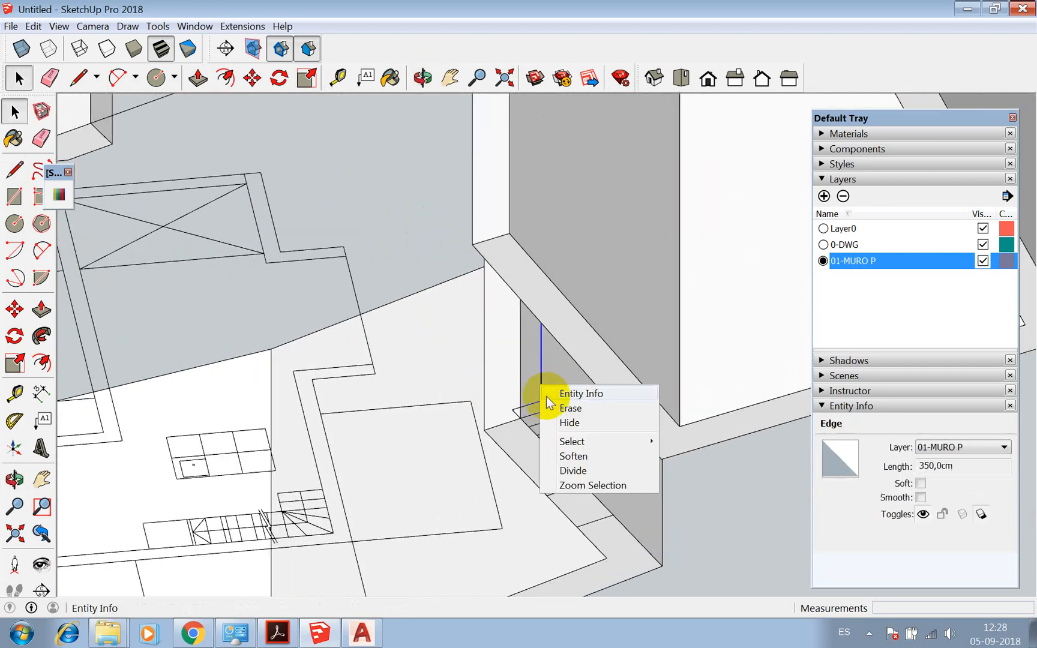
{"action": "left_click", "coordinate": [554, 404]}
Remove the leftover vertical edge on the jamb of the other wall opening
{"action": "left_click", "coordinate": [422, 77]}
{"action": "left_click_drag", "start_coordinate": [439, 132], "coordinate": [785, 238]}
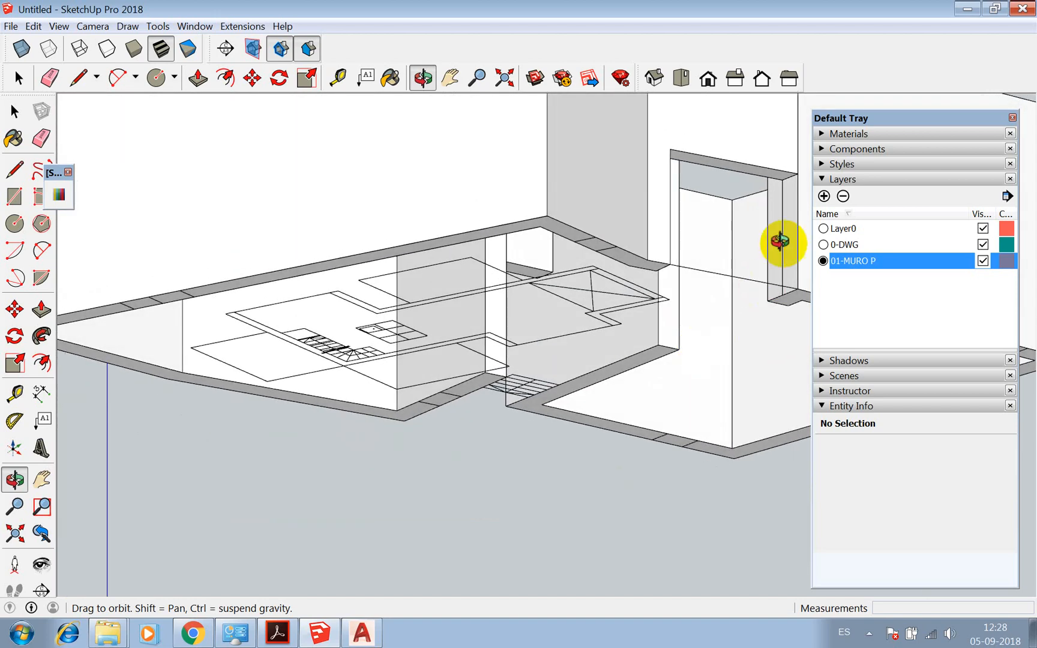
{"action": "key", "text": "space"}
{"action": "right_click", "coordinate": [783, 235]}
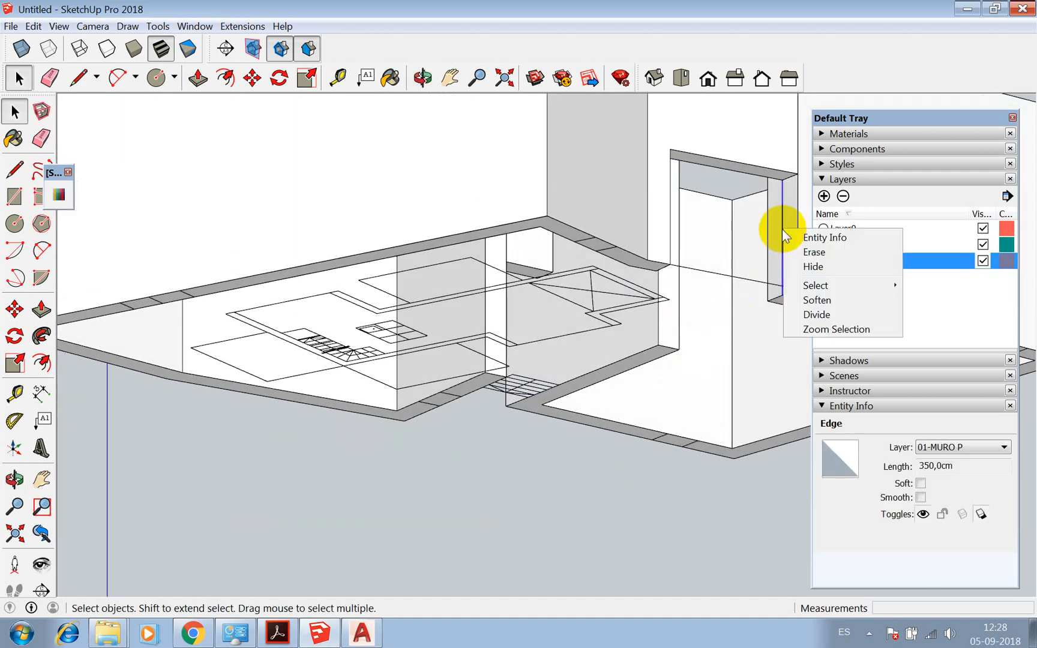
{"action": "left_click", "coordinate": [817, 264]}
Select the entire connected perimeter wall geometry and make it a component
{"action": "middle_click_drag", "start_coordinate": [697, 244], "coordinate": [580, 305]}
{"action": "scroll", "coordinate": [581, 300], "scroll_direction": "down", "scroll_amount": 2}
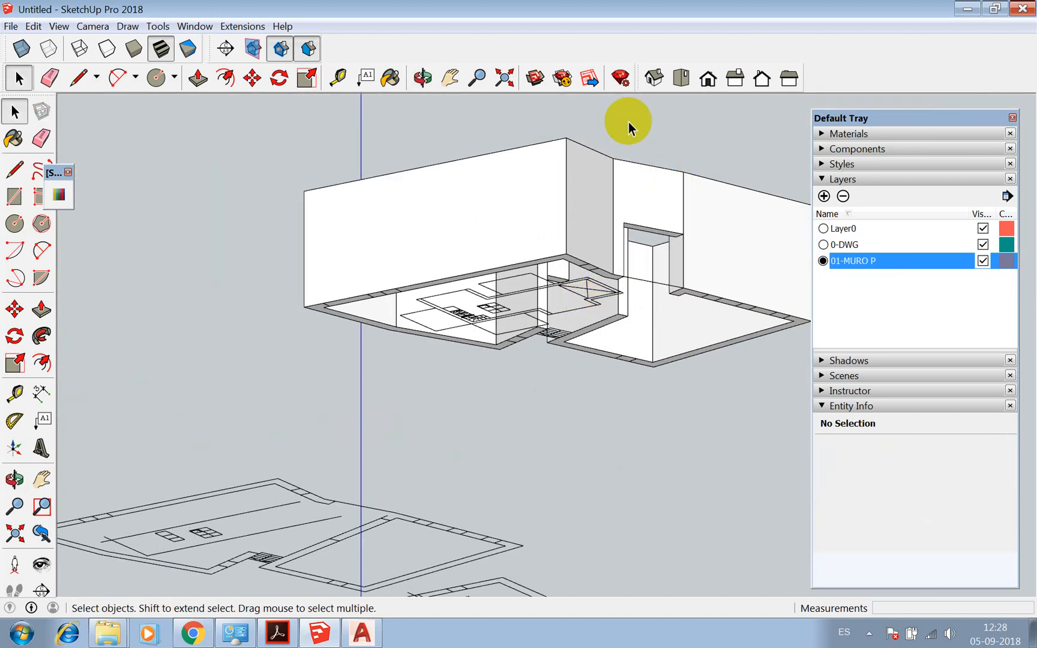
{"action": "left_click", "coordinate": [423, 77]}
{"action": "left_click_drag", "start_coordinate": [592, 234], "coordinate": [625, 375]}
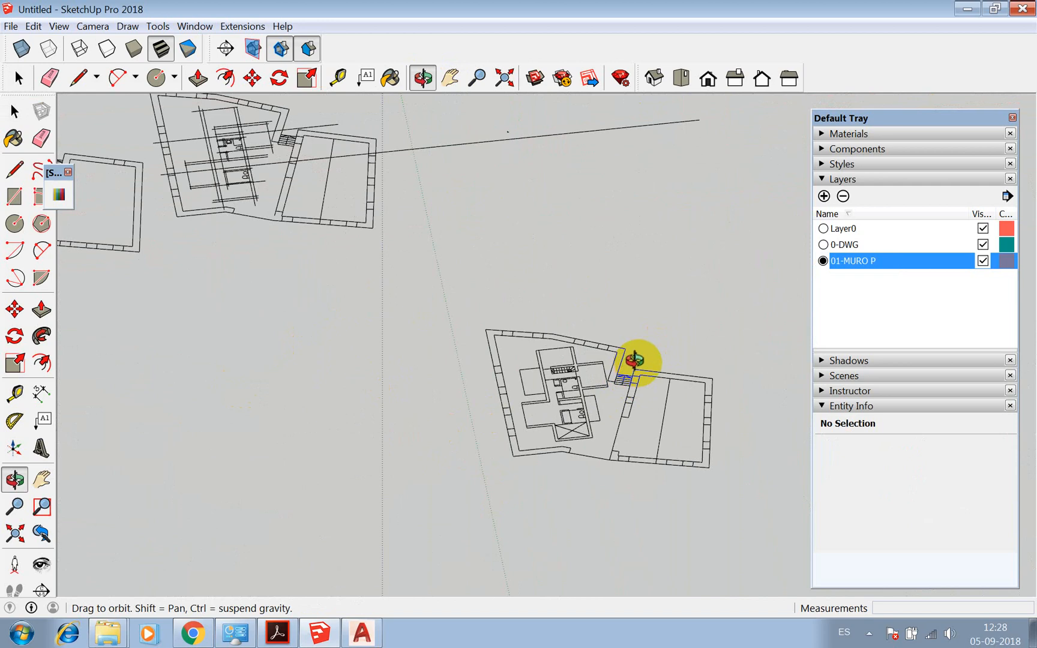
{"action": "left_click_drag", "start_coordinate": [745, 329], "coordinate": [225, 413]}
{"action": "scroll", "coordinate": [162, 352], "scroll_direction": "up", "scroll_amount": 5}
{"action": "key", "text": "space"}
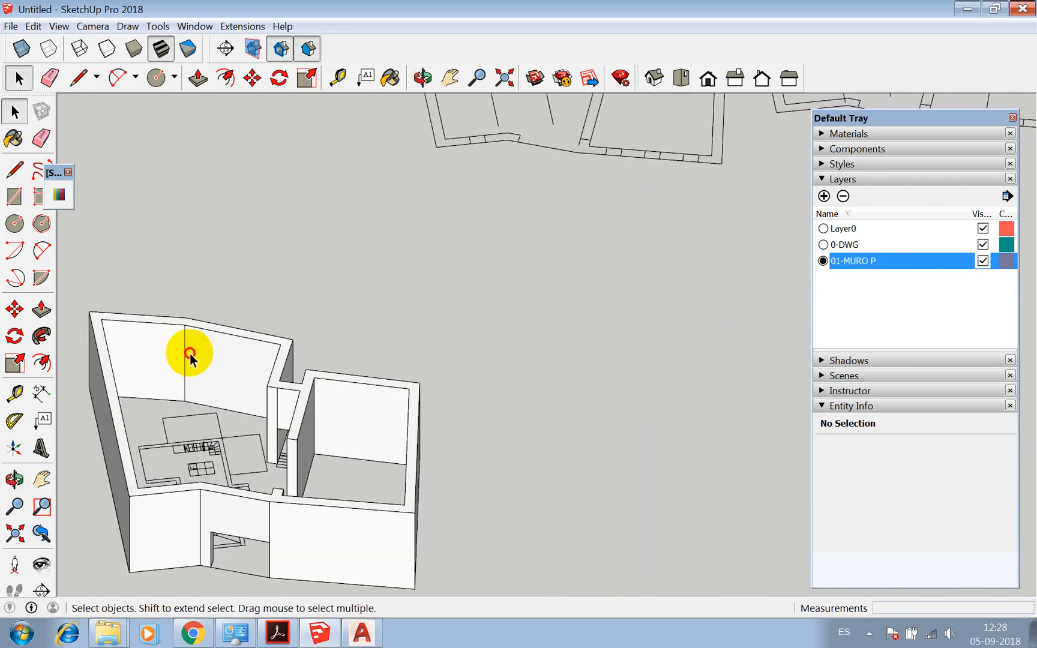
{"action": "triple_click", "coordinate": [189, 355]}
{"action": "right_click", "coordinate": [189, 356]}
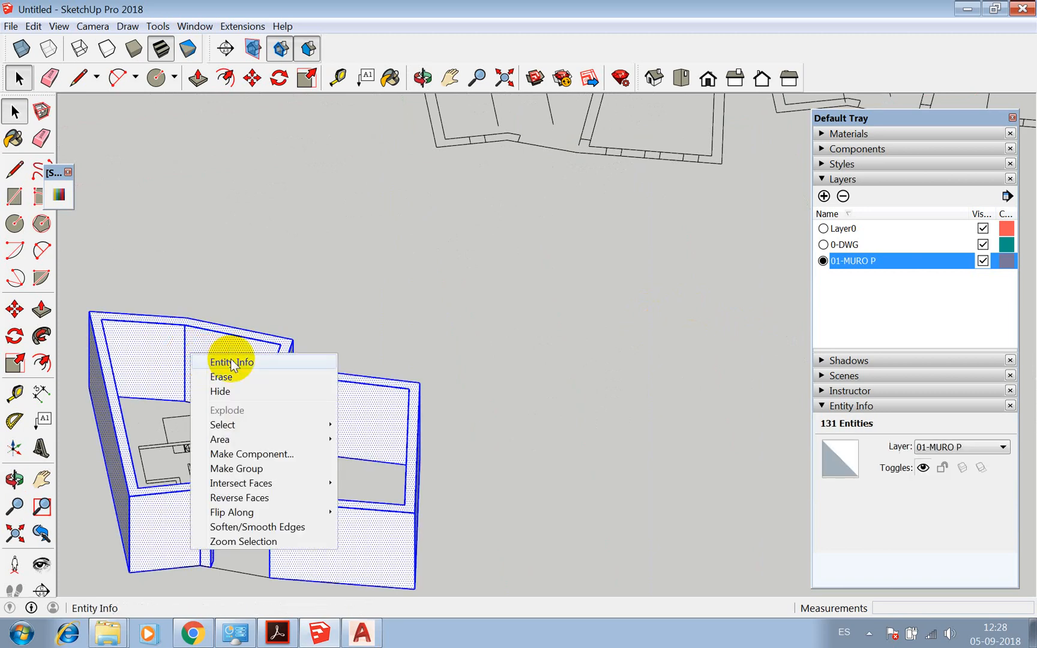
{"action": "left_click", "coordinate": [257, 454]}
{"action": "left_click", "coordinate": [453, 480]}
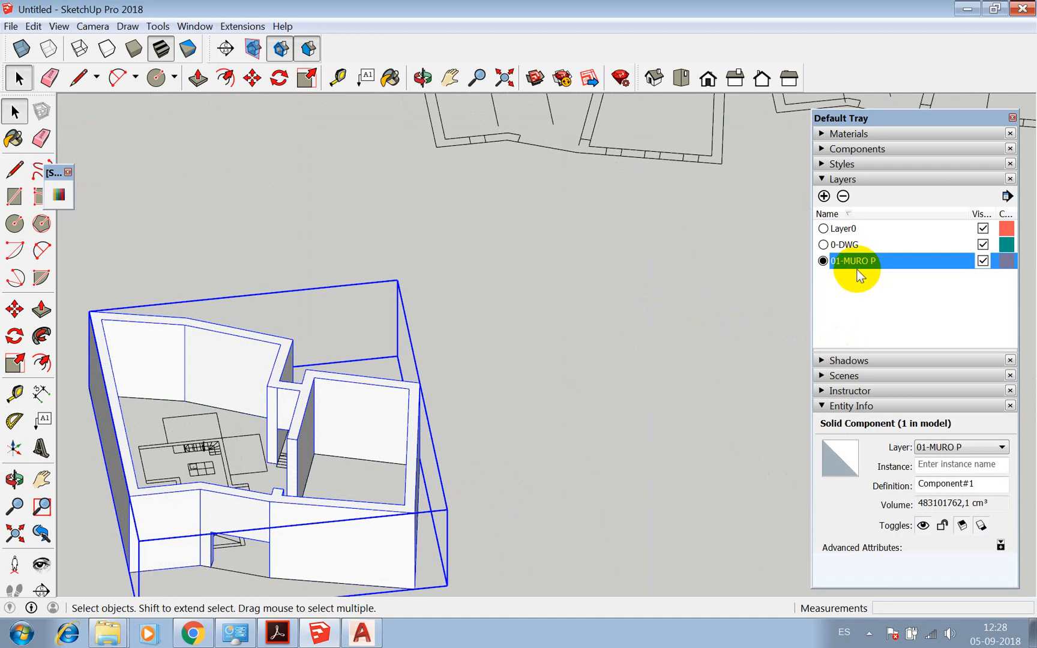
Turn on X-ray display to see the plan's window marks through the perimeter walls
{"action": "left_click", "coordinate": [21, 48]}
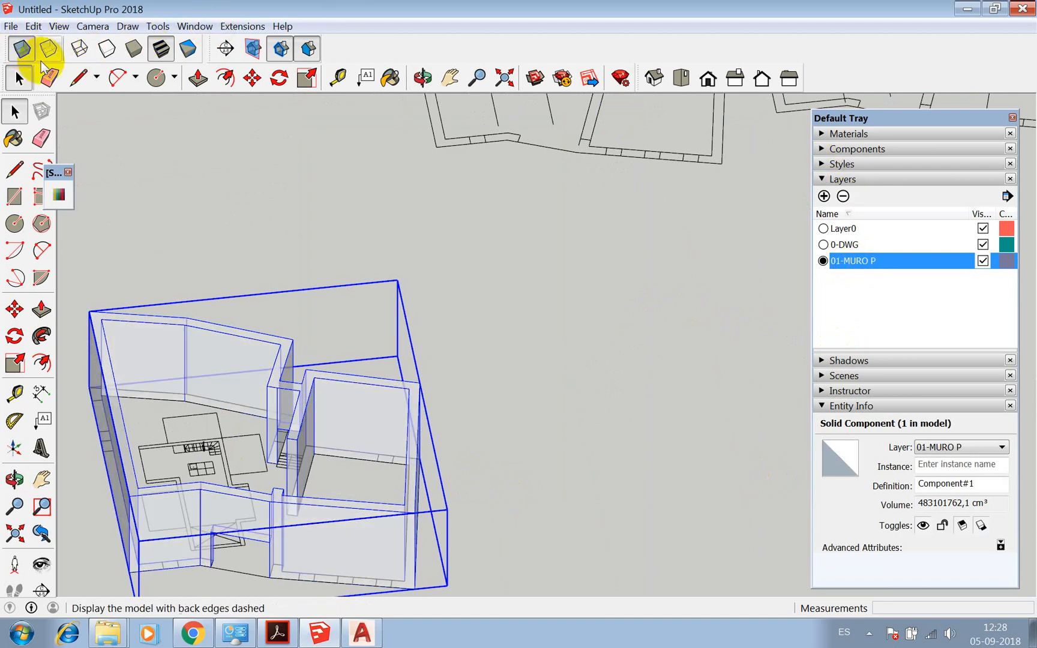
{"action": "scroll", "coordinate": [352, 215], "scroll_direction": "down", "scroll_amount": 2}
{"action": "scroll", "coordinate": [225, 336], "scroll_direction": "up", "scroll_amount": 3}
{"action": "scroll", "coordinate": [129, 354], "scroll_direction": "up", "scroll_amount": 4}
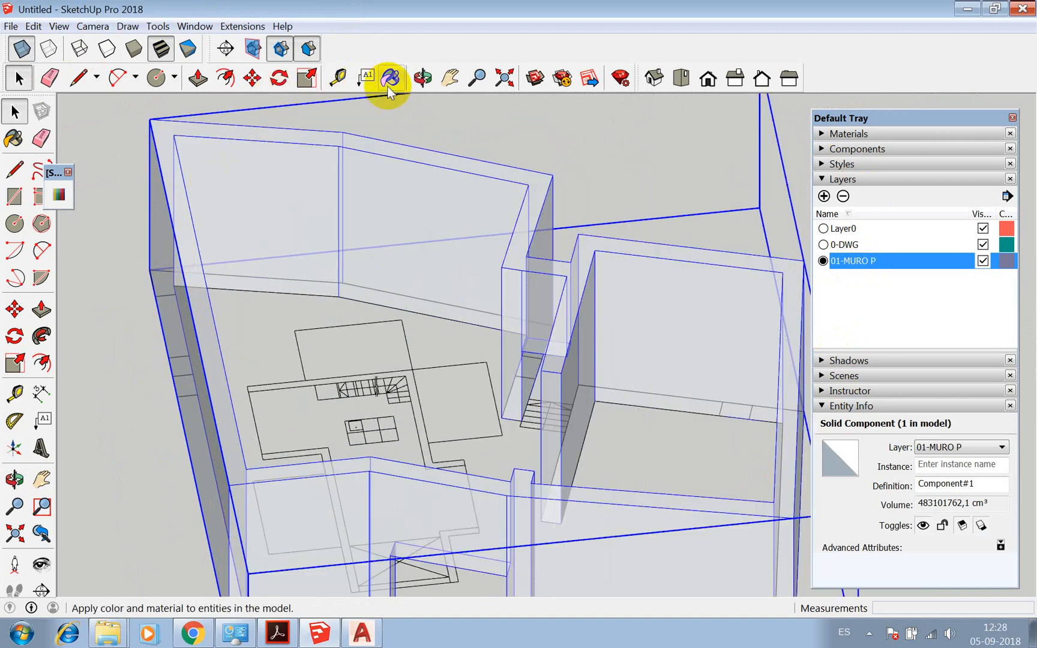
Draw a 150 cm high rectangular window outline on the outer wall face, between the first two window marks from the corner
{"action": "left_click", "coordinate": [423, 79]}
{"action": "left_click_drag", "start_coordinate": [456, 198], "coordinate": [563, 208]}
{"action": "scroll", "coordinate": [289, 398], "scroll_direction": "up", "scroll_amount": 3}
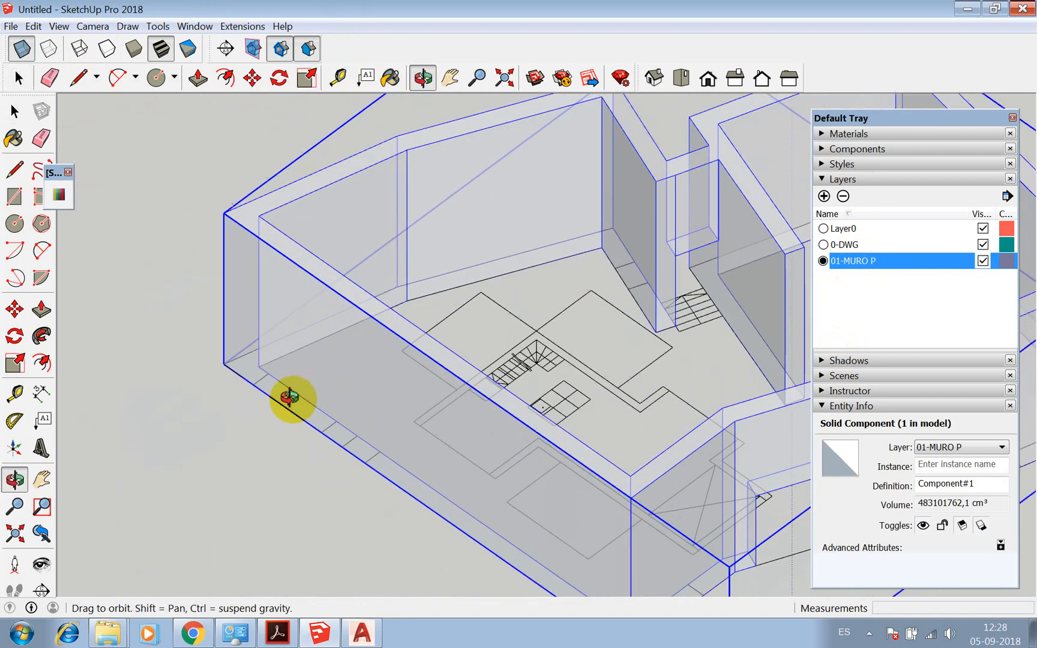
{"action": "left_click_drag", "start_coordinate": [289, 399], "coordinate": [365, 397]}
{"action": "scroll", "coordinate": [351, 403], "scroll_direction": "down", "scroll_amount": 2}
{"action": "scroll", "coordinate": [291, 443], "scroll_direction": "up", "scroll_amount": 3}
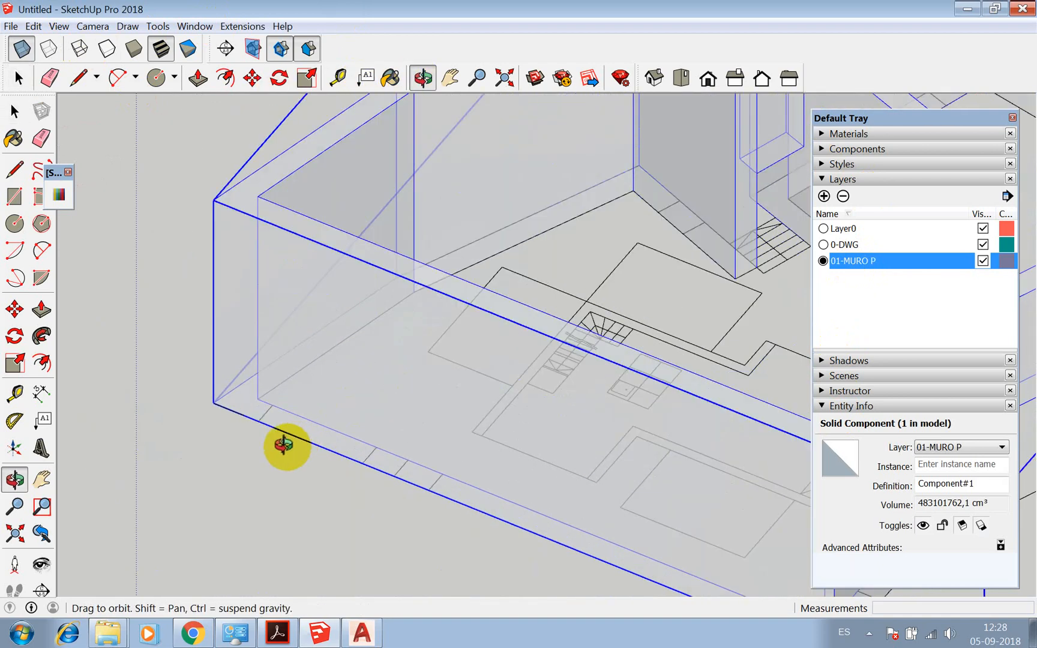
{"action": "scroll", "coordinate": [258, 453], "scroll_direction": "up", "scroll_amount": 3}
{"action": "key", "text": "l"}
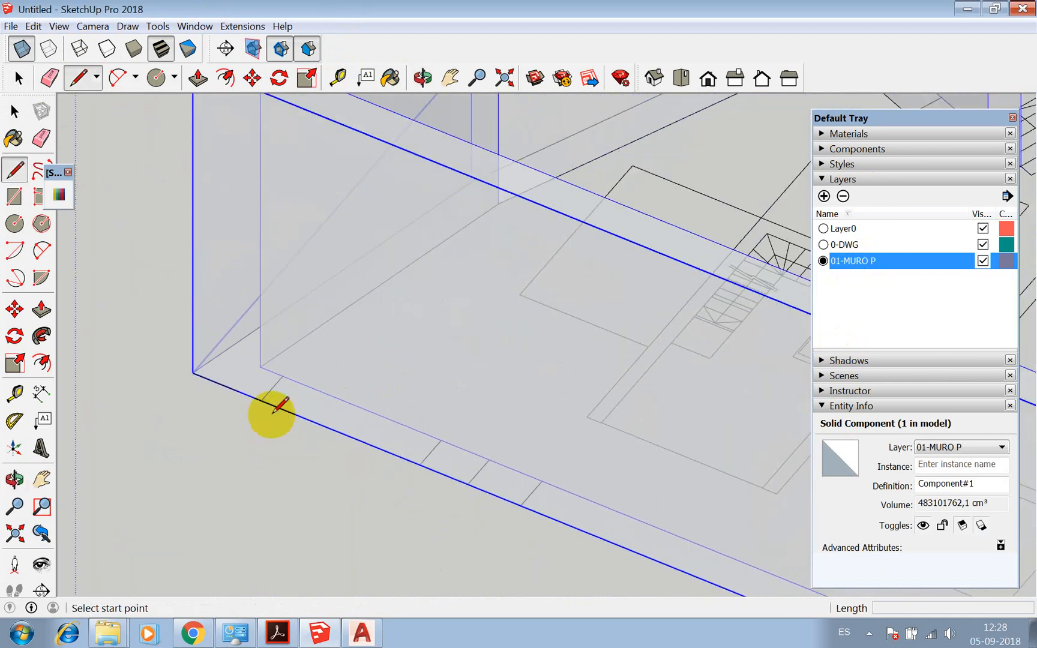
{"action": "left_click", "coordinate": [261, 401]}
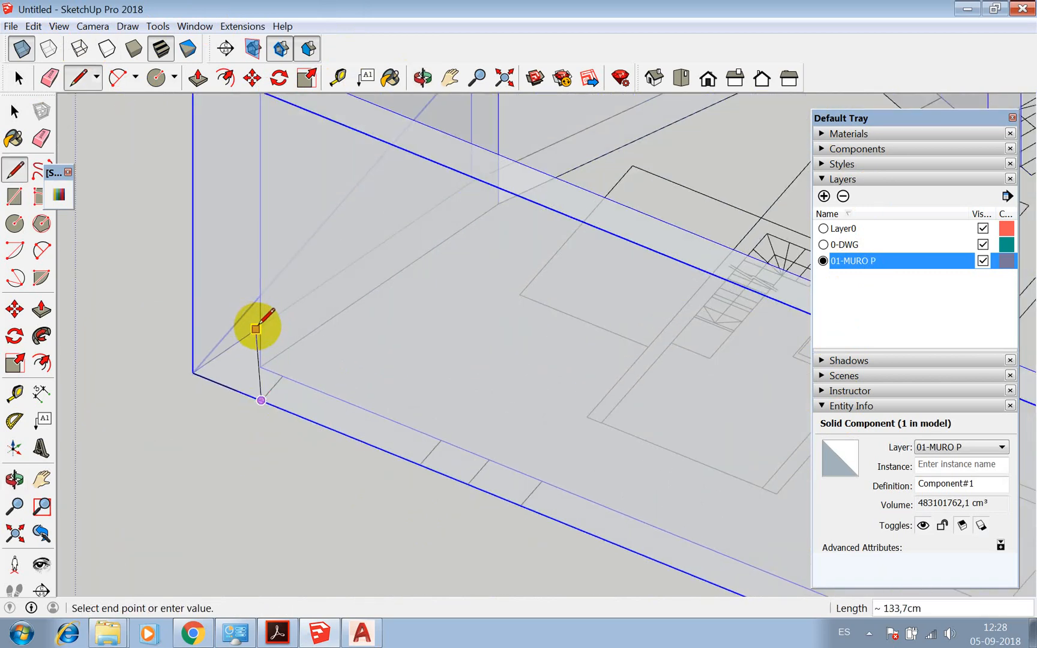
{"action": "scroll", "coordinate": [259, 308], "scroll_direction": "up", "scroll_amount": 2}
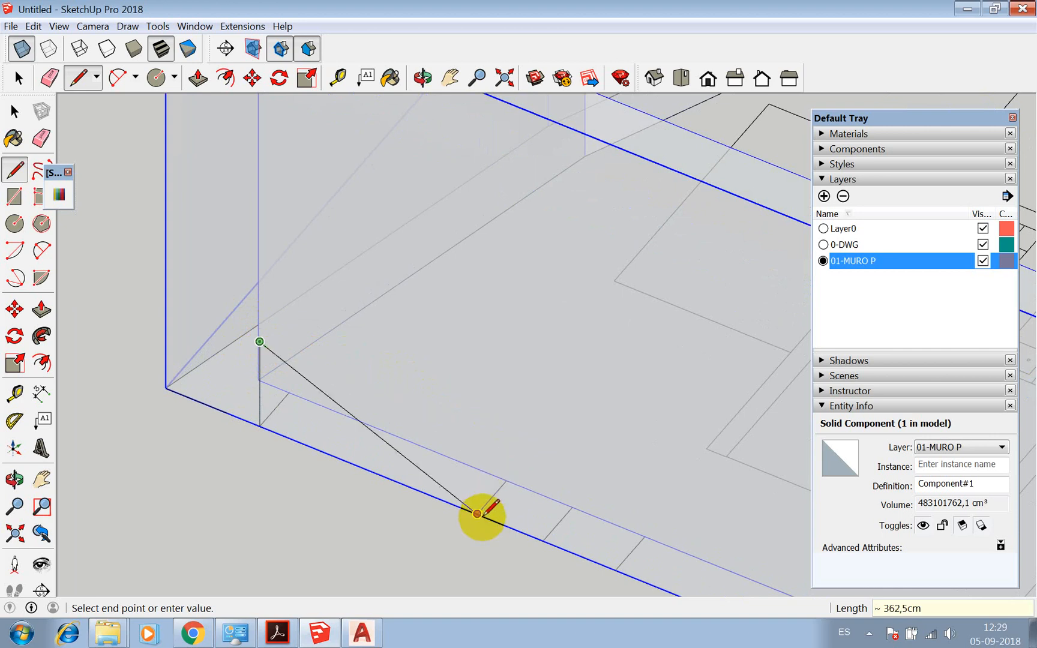
{"action": "left_click", "coordinate": [477, 428]}
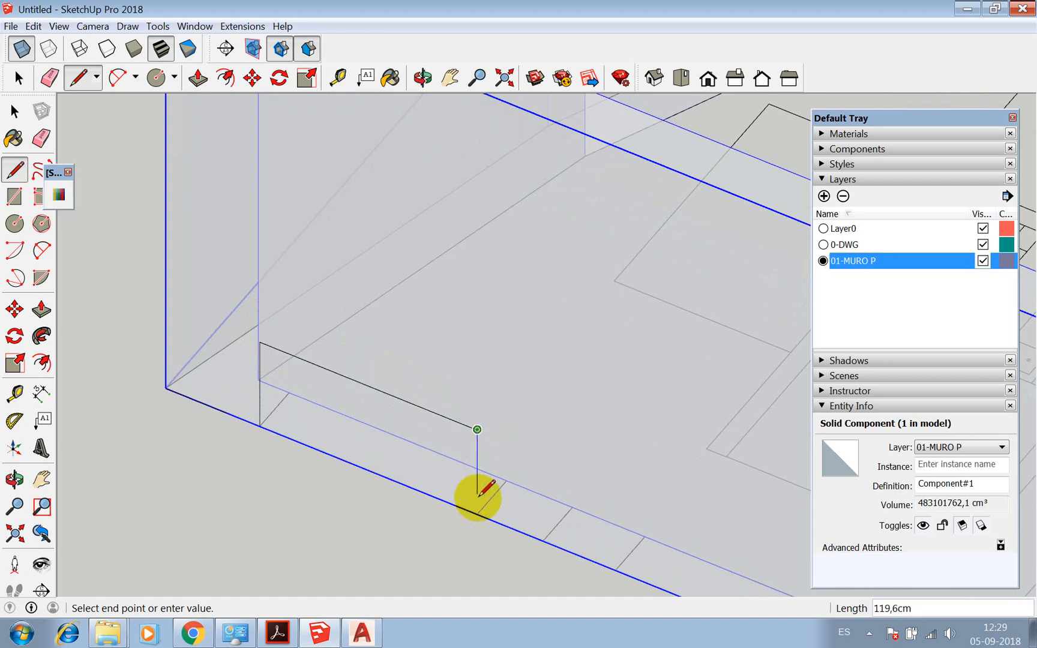
{"action": "left_click", "coordinate": [477, 513]}
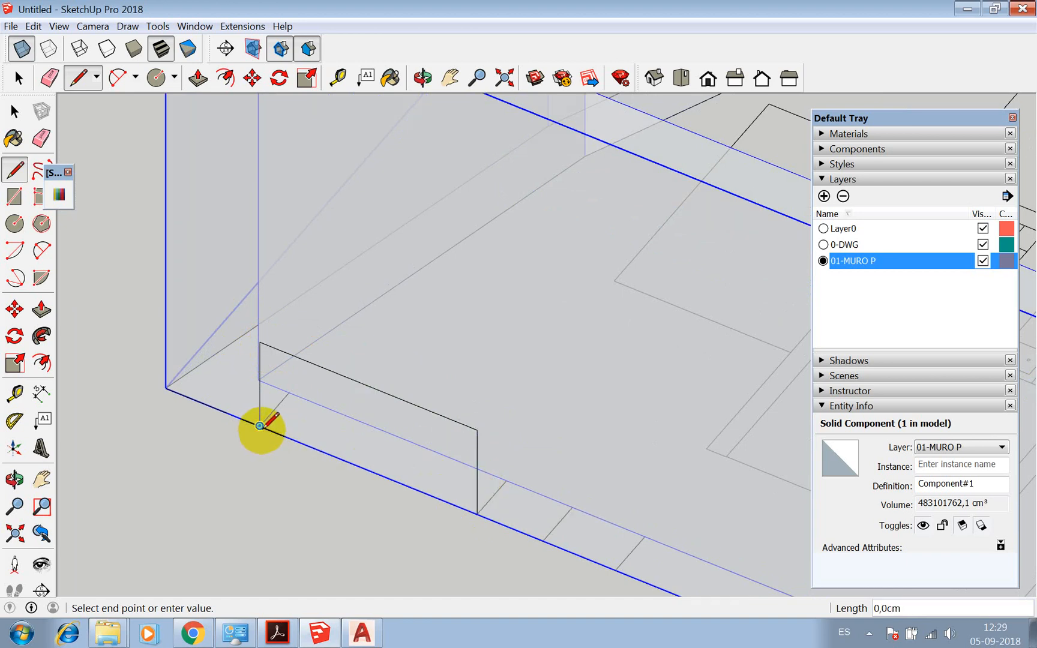
Select the window outline's four edges and move them 150 cm straight up the wall
{"action": "key", "text": "space"}
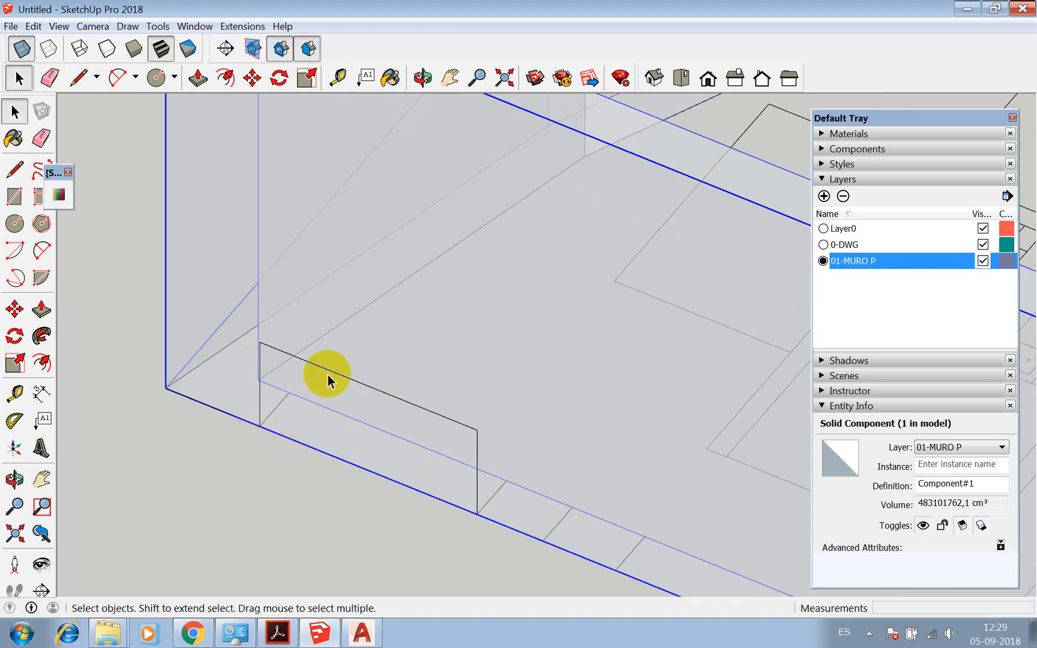
{"action": "left_click", "coordinate": [328, 375]}
{"action": "double_click", "coordinate": [330, 373]}
{"action": "key", "text": "m"}
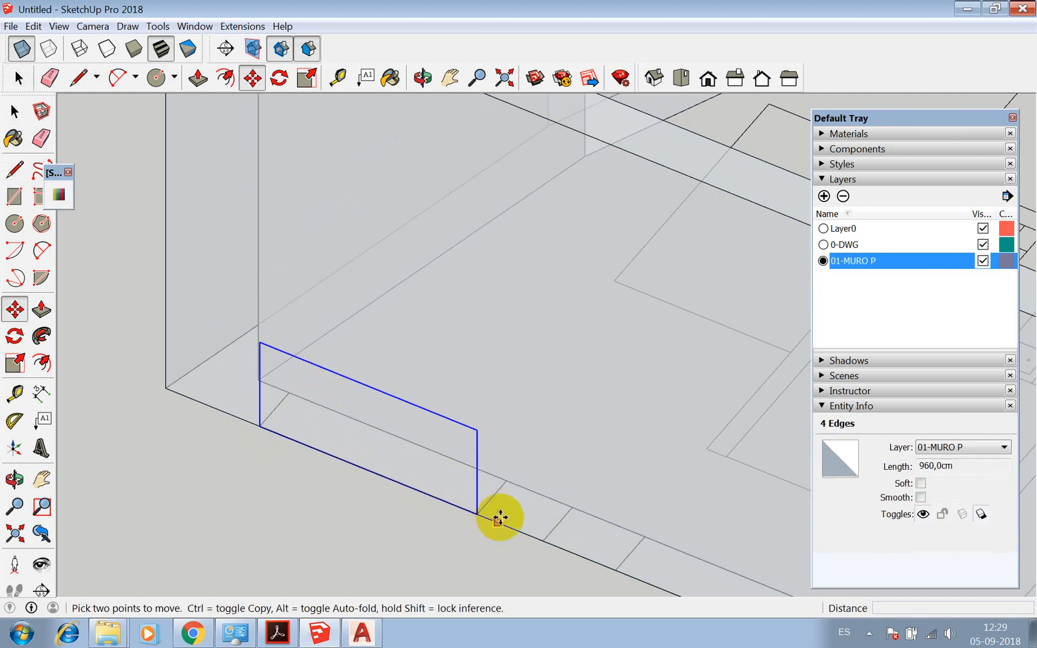
{"action": "left_click", "coordinate": [477, 514]}
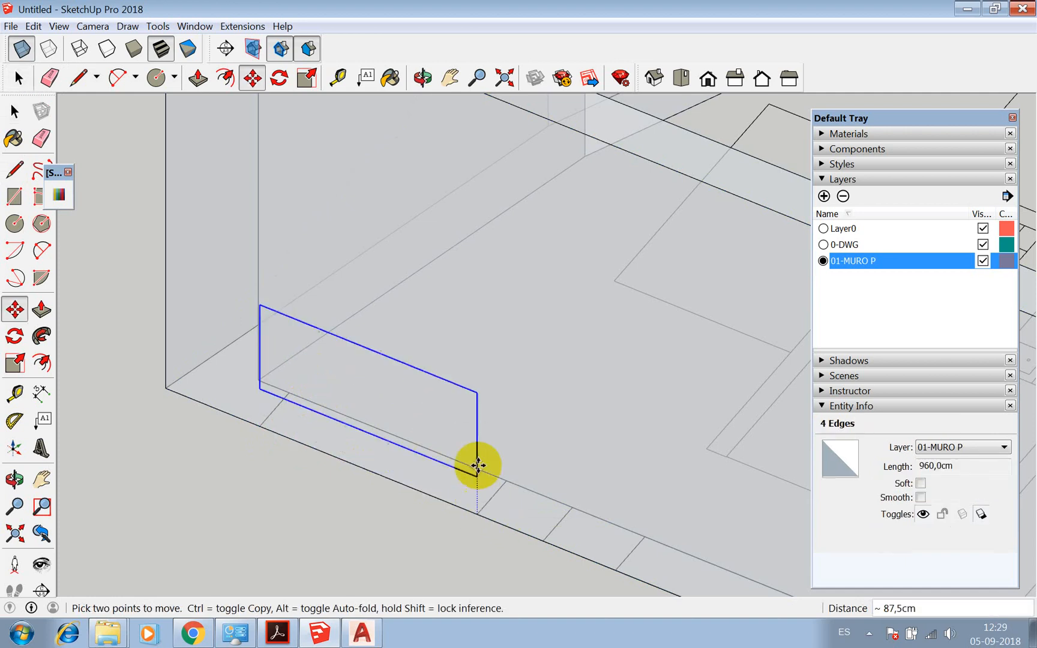
{"action": "left_click", "coordinate": [475, 431]}
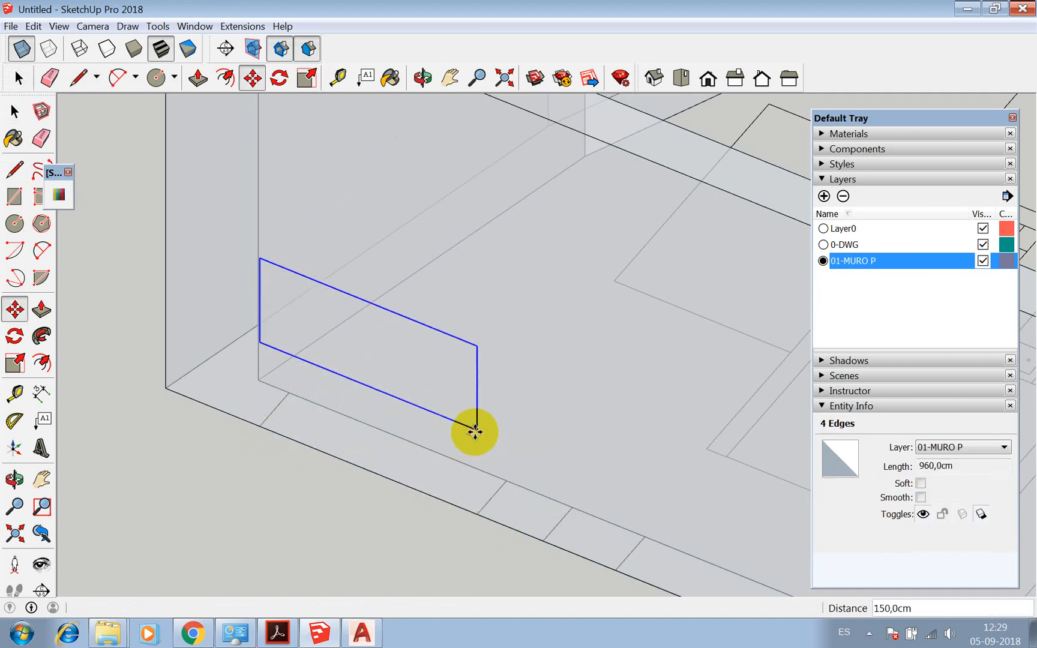
Try to create a face inside the raised window outline by retracing its vertical edge
{"action": "scroll", "coordinate": [474, 431], "scroll_direction": "down", "scroll_amount": 1}
{"action": "key", "text": "p"}
{"action": "key", "text": "space"}
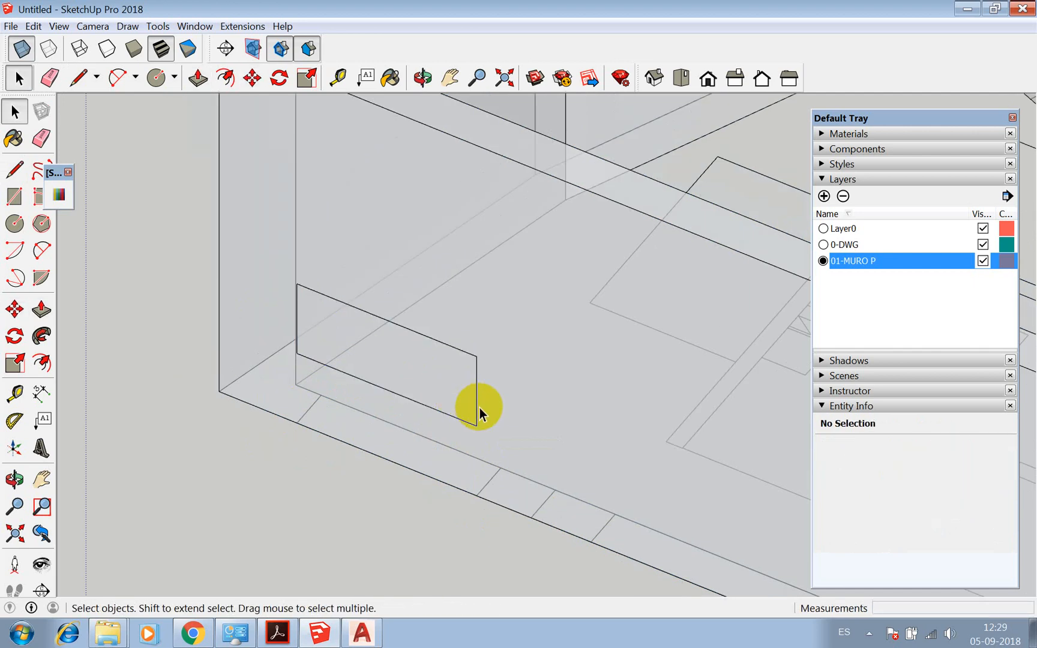
{"action": "triple_click", "coordinate": [477, 410]}
{"action": "key", "text": "l"}
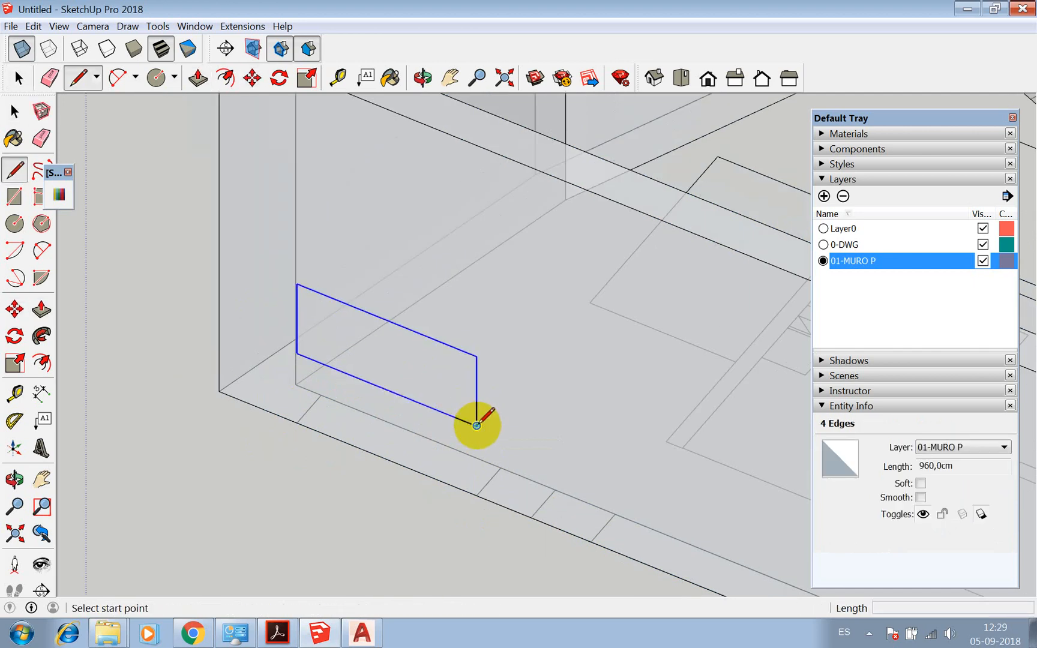
{"action": "left_click", "coordinate": [477, 424]}
{"action": "left_click", "coordinate": [476, 355]}
{"action": "key", "text": "space"}
{"action": "left_click", "coordinate": [438, 367]}
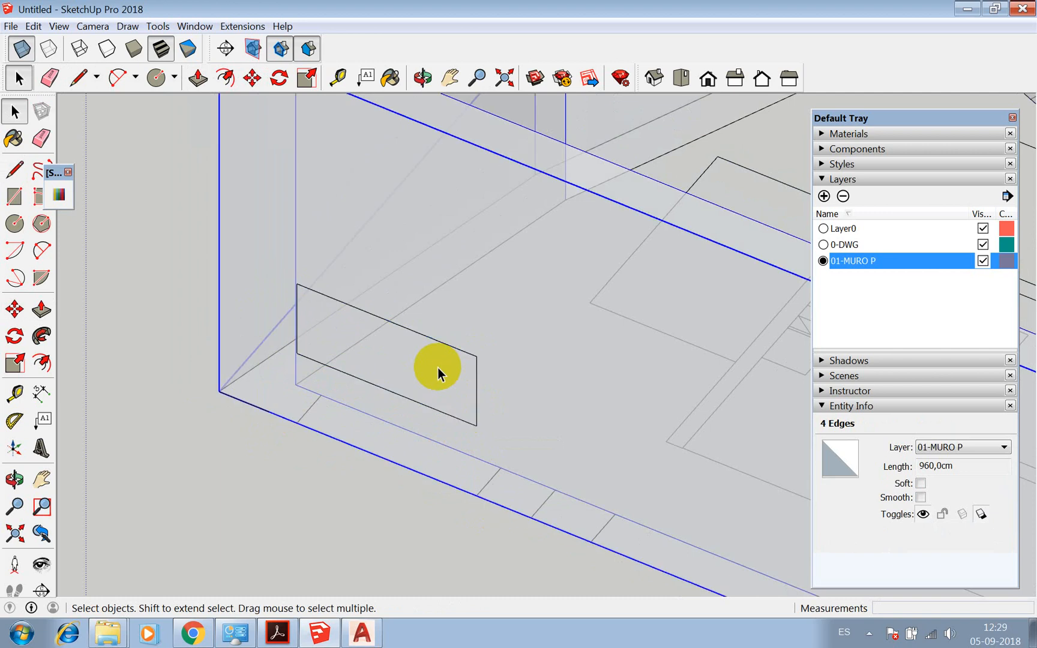
{"action": "left_click_drag", "start_coordinate": [266, 255], "coordinate": [484, 435]}
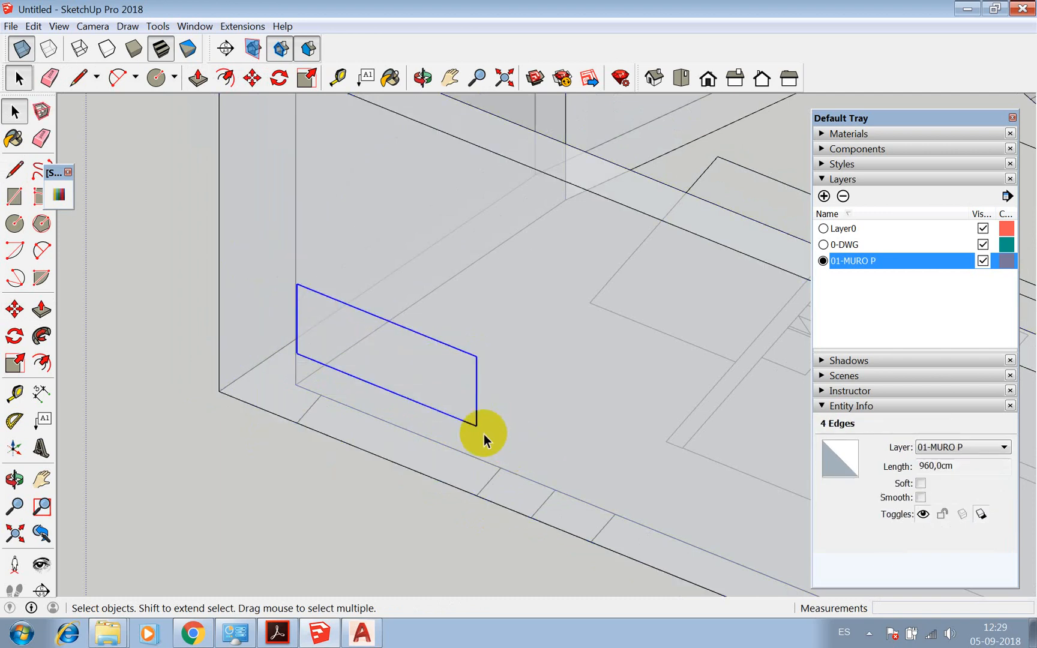
{"action": "key", "text": "p"}
{"action": "key", "text": "space"}
{"action": "left_click", "coordinate": [478, 415]}
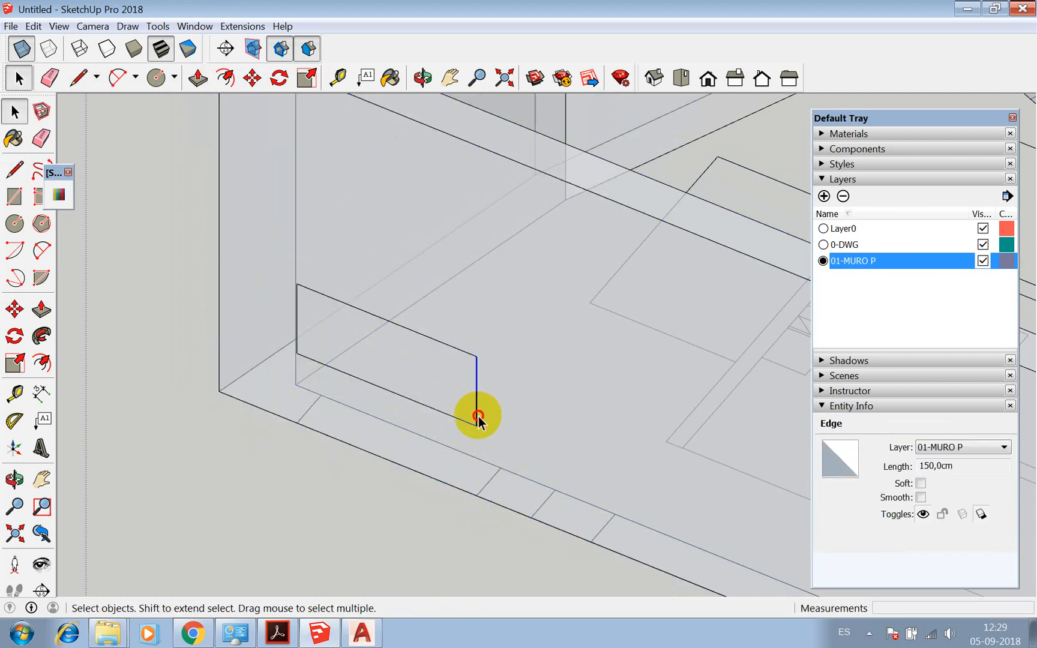
{"action": "triple_click", "coordinate": [478, 418]}
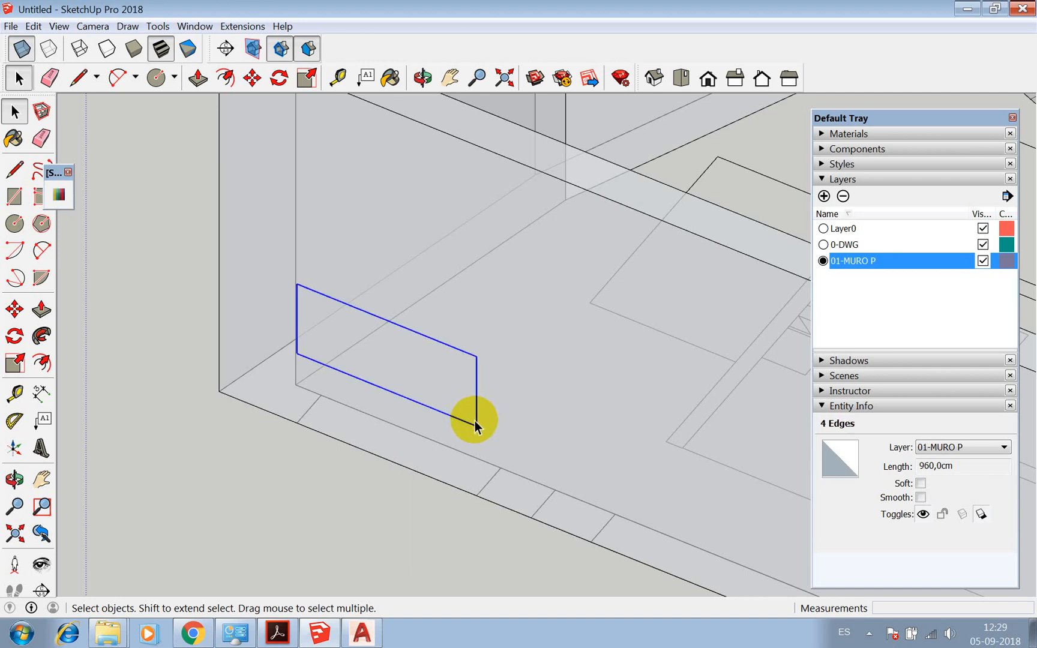
{"action": "key", "text": "m"}
{"action": "left_click", "coordinate": [477, 425]}
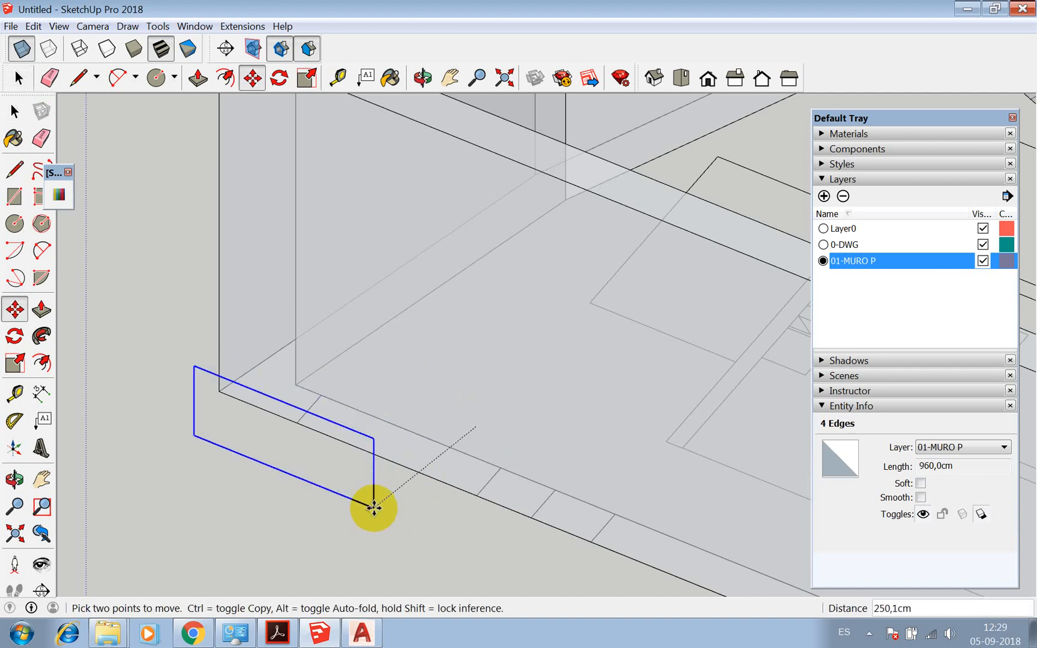
{"action": "key", "text": "Escape"}
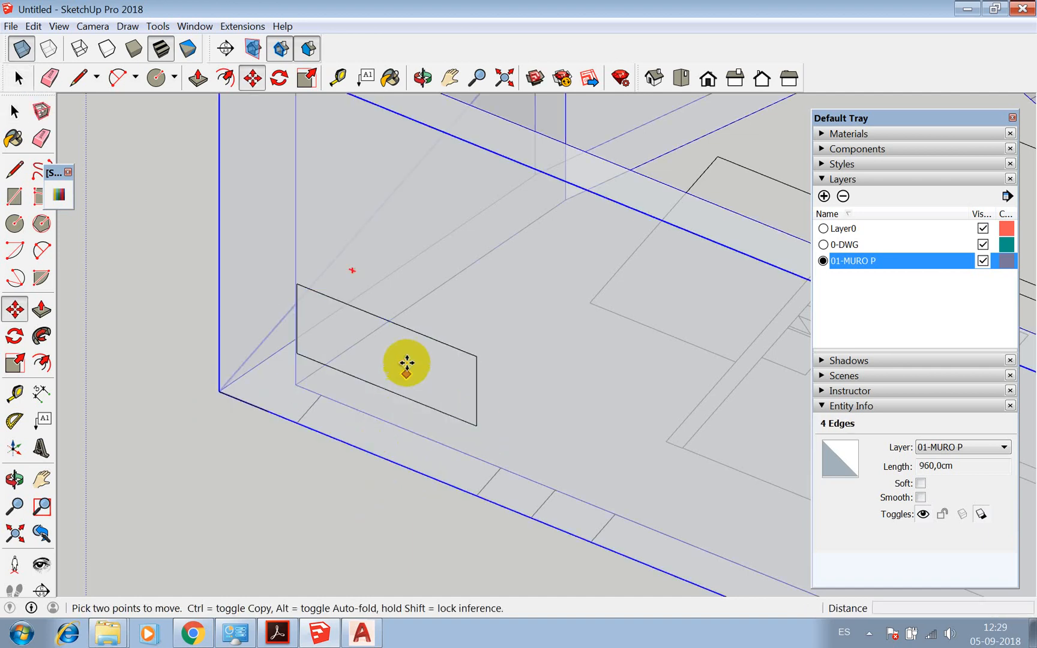
Erase the raised window outline from the outer wall face
{"action": "key", "text": "space"}
{"action": "triple_click", "coordinate": [416, 333]}
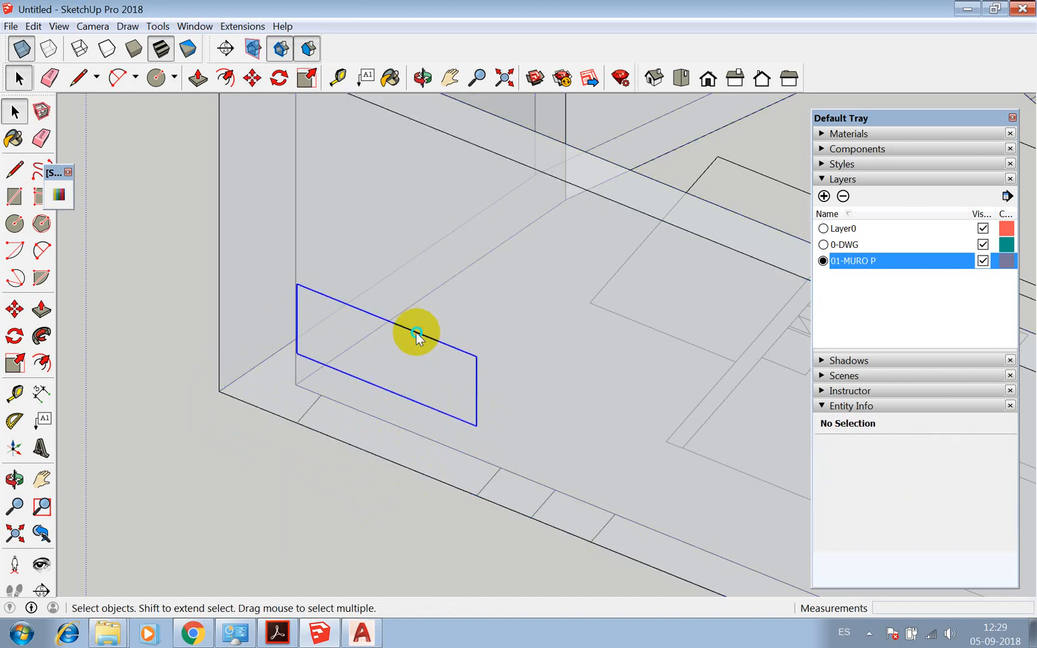
{"action": "right_click", "coordinate": [417, 333]}
{"action": "left_click", "coordinate": [452, 373]}
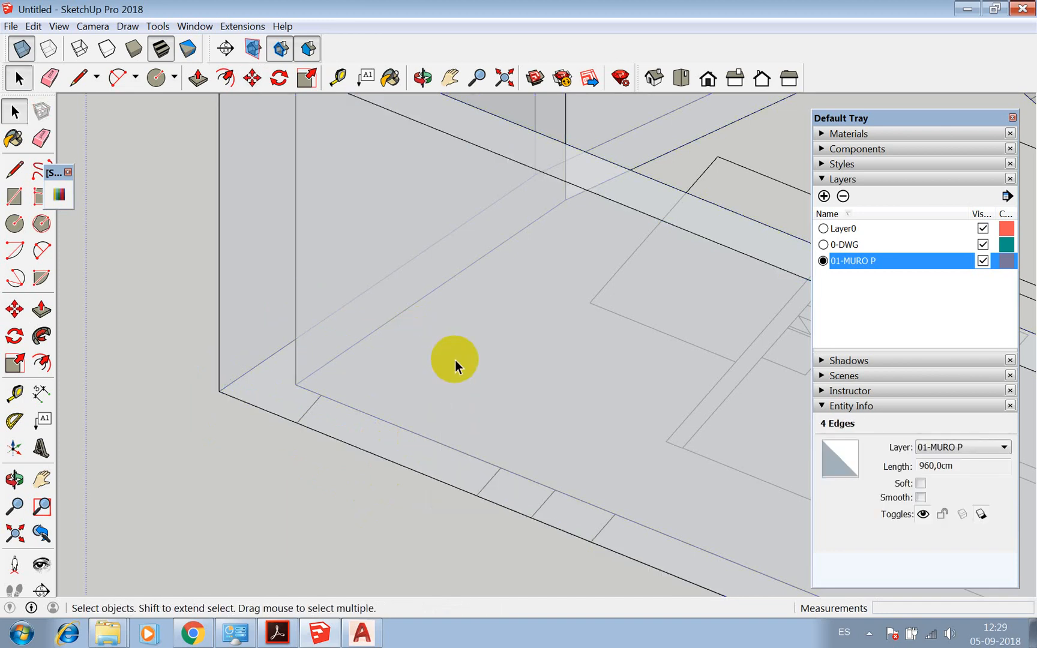
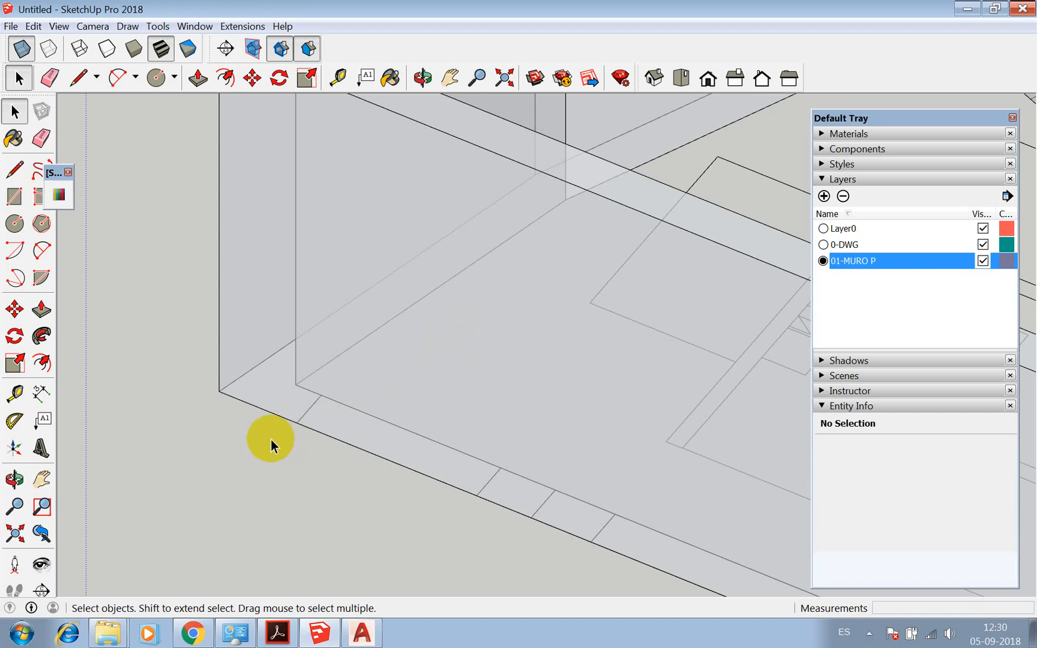
Trace a closed four-sided footprint across the wall thickness, between the first two window marks from the corner
{"action": "scroll", "coordinate": [298, 420], "scroll_direction": "up", "scroll_amount": 2}
{"action": "scroll", "coordinate": [423, 360], "scroll_direction": "down", "scroll_amount": 6}
{"action": "scroll", "coordinate": [493, 280], "scroll_direction": "down", "scroll_amount": 6}
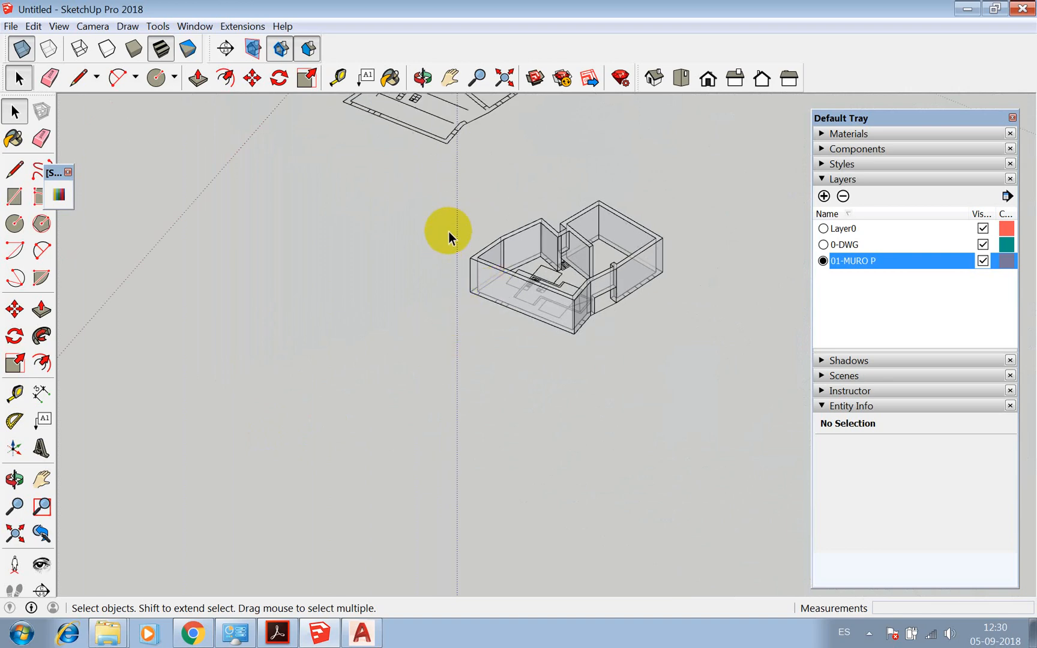
{"action": "scroll", "coordinate": [478, 288], "scroll_direction": "up", "scroll_amount": 8}
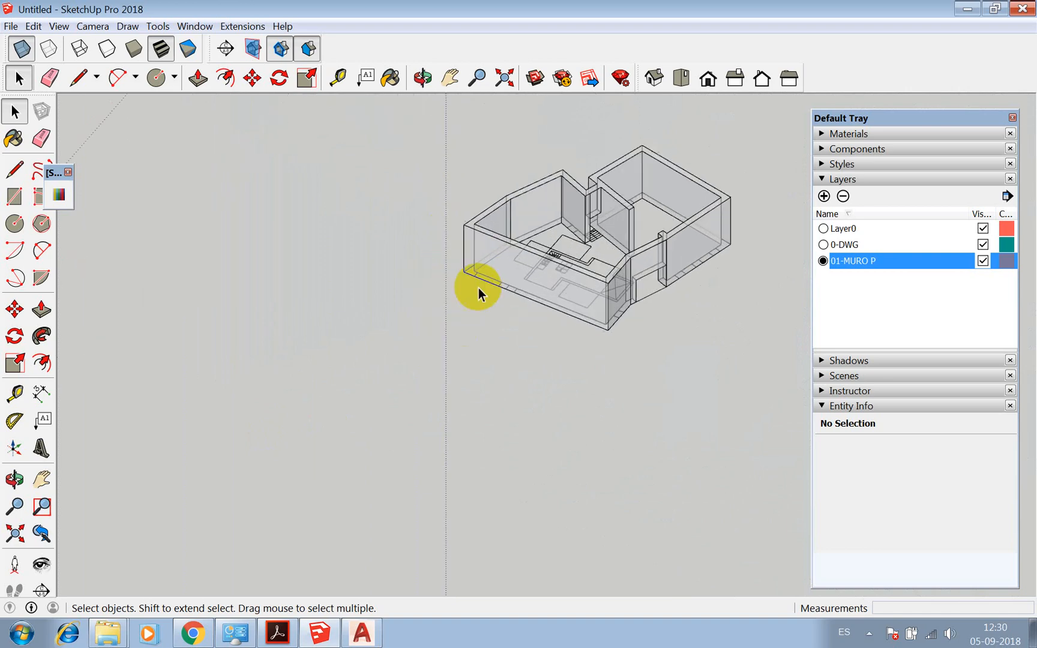
{"action": "scroll", "coordinate": [492, 268], "scroll_direction": "up", "scroll_amount": 2}
{"action": "key", "text": "l"}
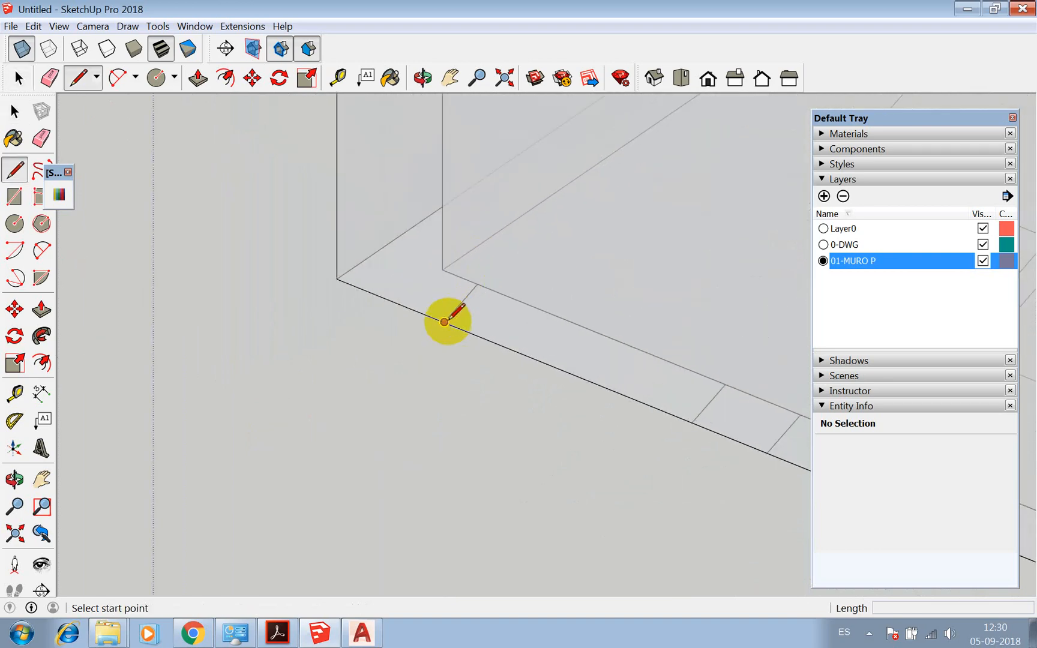
{"action": "left_click", "coordinate": [445, 320]}
{"action": "left_click", "coordinate": [477, 281]}
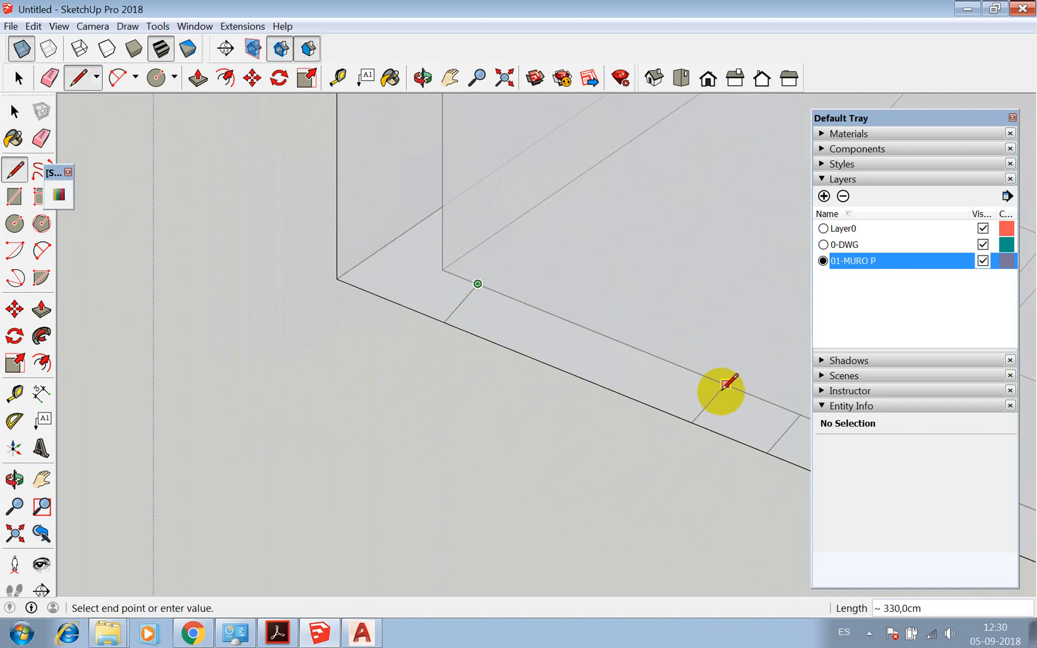
{"action": "left_click", "coordinate": [725, 385]}
{"action": "left_click", "coordinate": [692, 423]}
{"action": "left_click", "coordinate": [446, 319]}
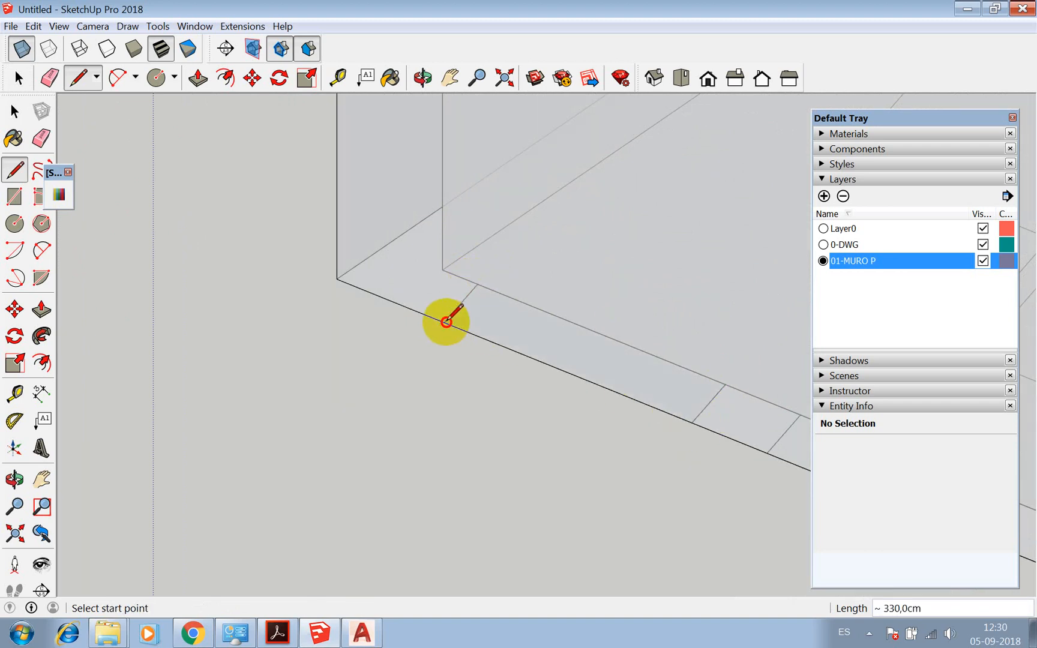
Extrude the window footprint 150 cm upward into a box
{"action": "scroll", "coordinate": [454, 324], "scroll_direction": "down", "scroll_amount": 2}
{"action": "key", "text": "p"}
{"action": "left_click", "coordinate": [484, 333]}
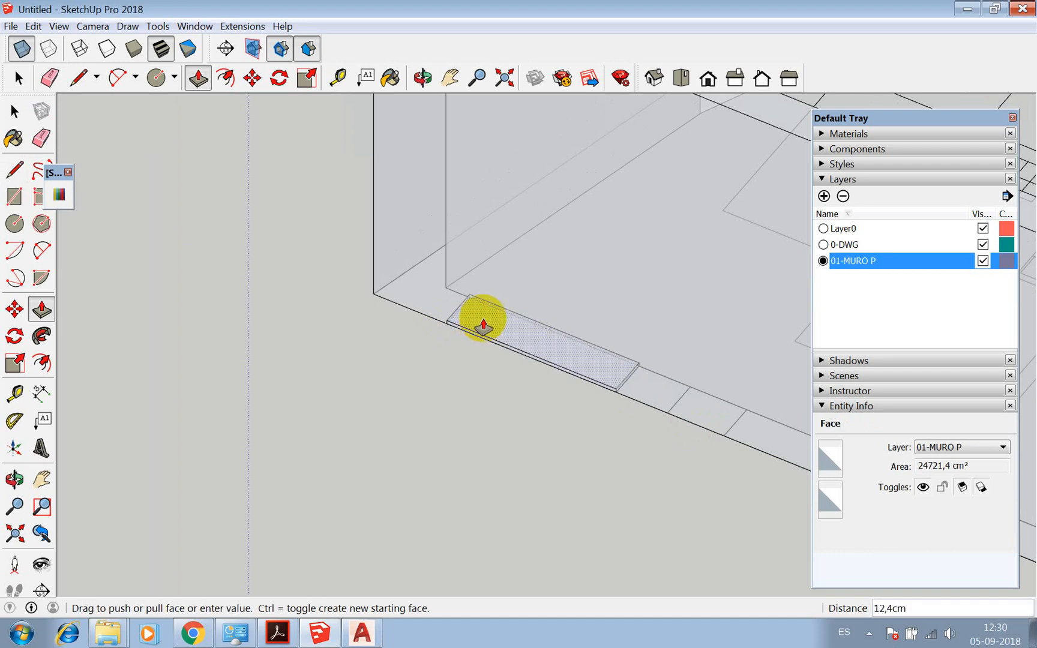
{"action": "type", "text": "150"}
{"action": "key", "text": "Return"}
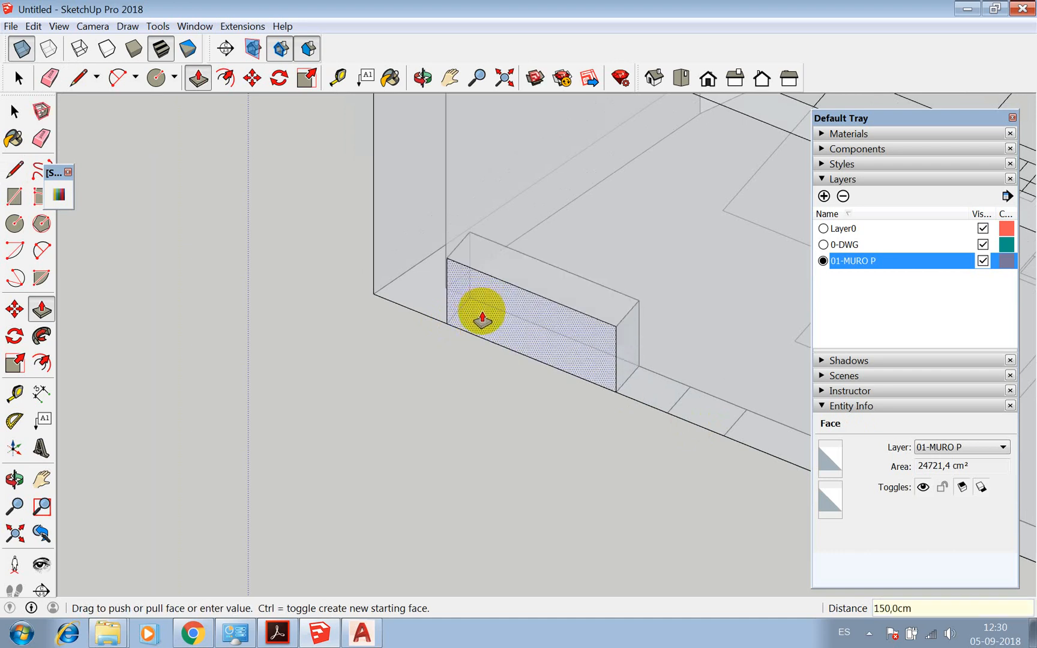
Select the whole window box and move it 150 cm straight up
{"action": "key", "text": "space"}
{"action": "triple_click", "coordinate": [470, 275]}
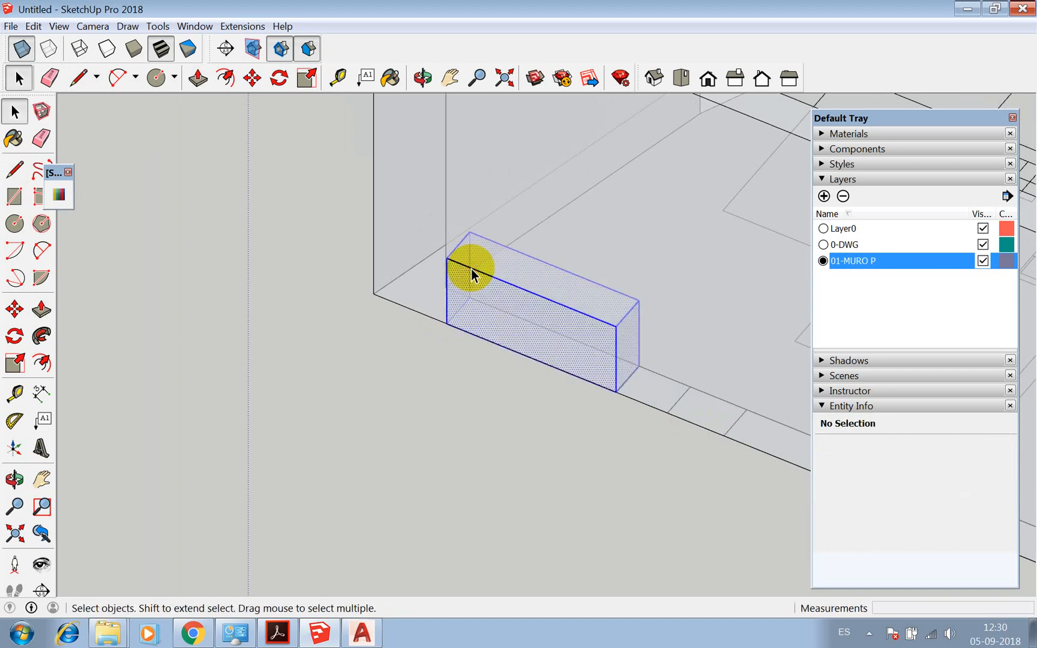
{"action": "key", "text": "m"}
{"action": "left_click", "coordinate": [616, 391]}
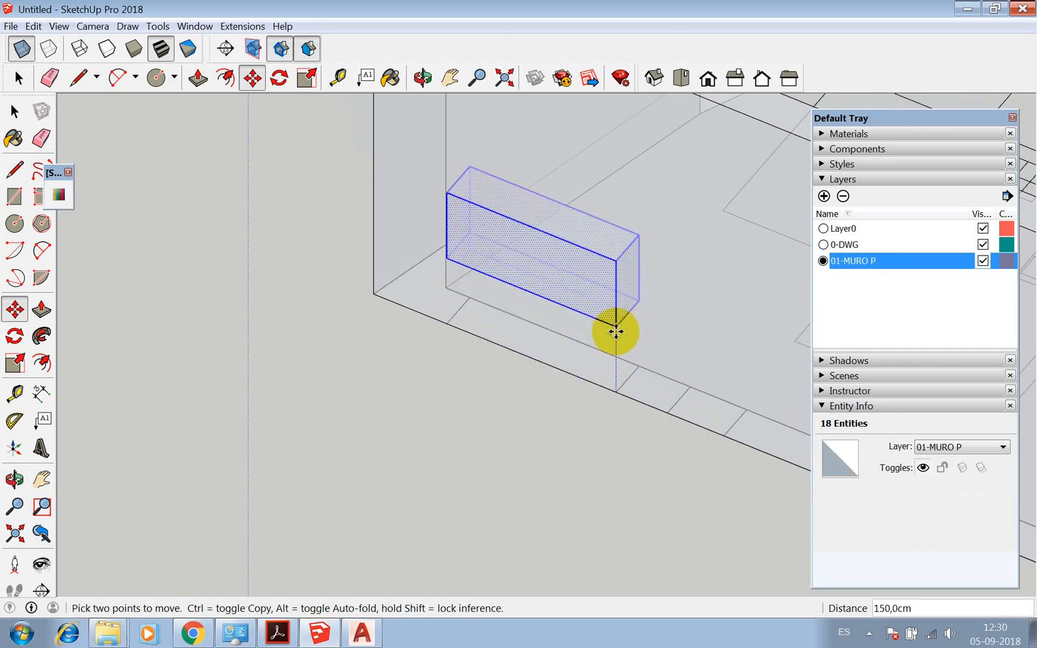
{"action": "left_click", "coordinate": [616, 328]}
{"action": "scroll", "coordinate": [585, 322], "scroll_direction": "down", "scroll_amount": 3}
{"action": "key", "text": "space"}
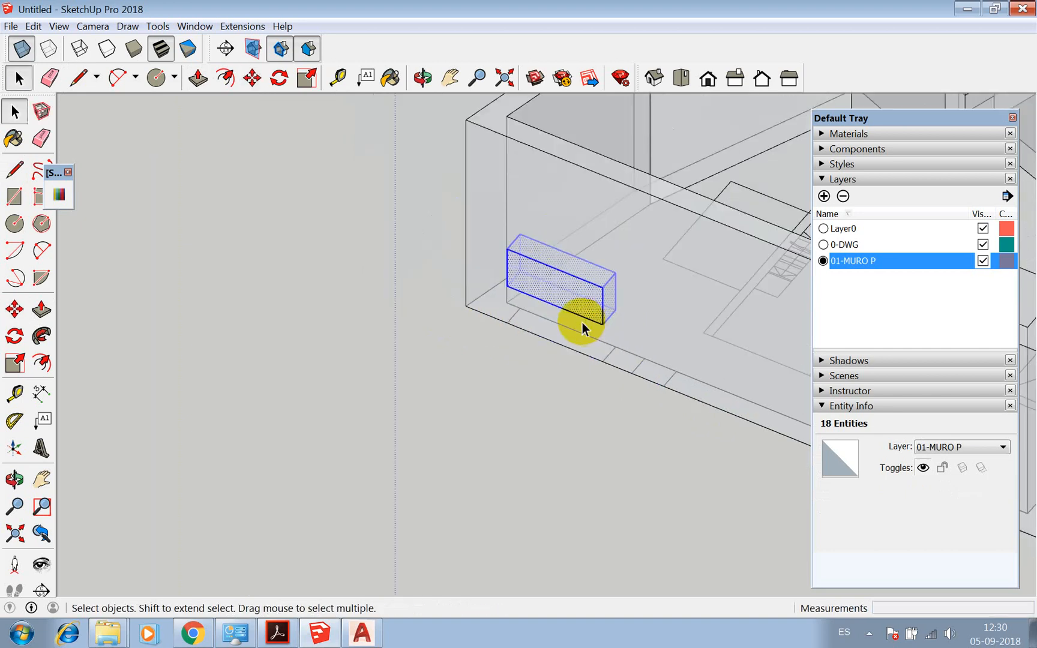
Turn off X-ray display and pull the window box's outer and inner faces out past both sides of the wall
{"action": "key", "text": "p"}
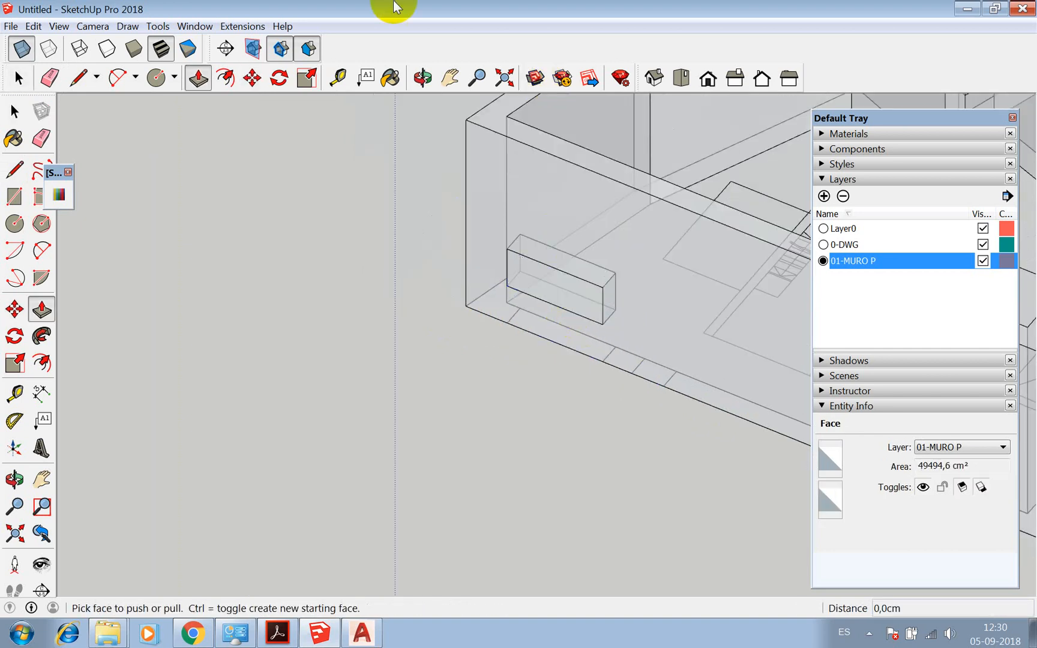
{"action": "left_click", "coordinate": [22, 49]}
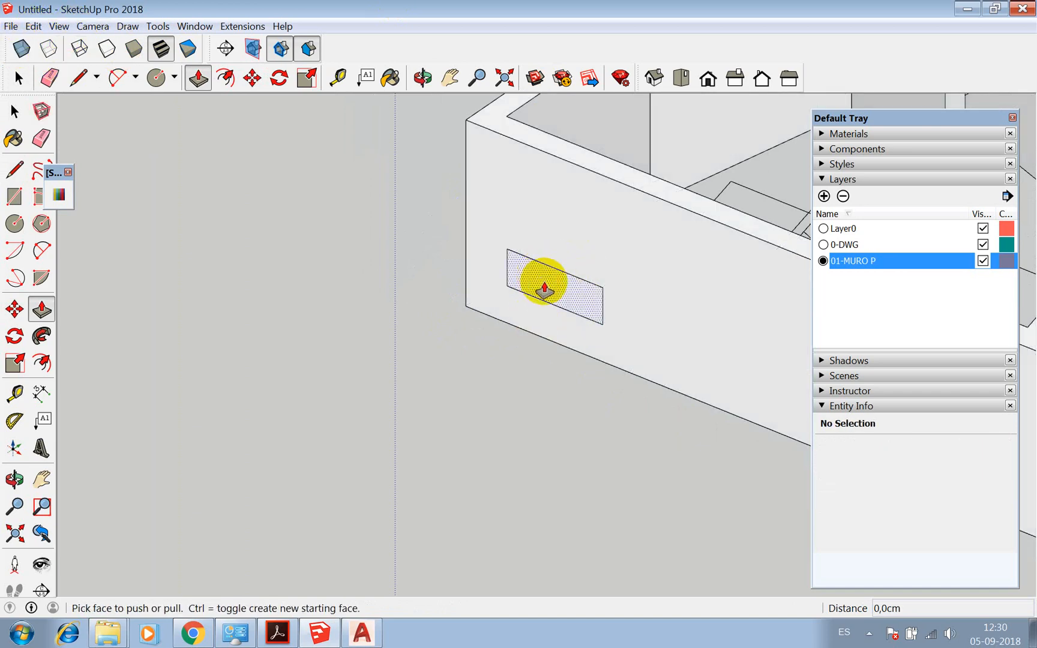
{"action": "left_click_drag", "start_coordinate": [542, 287], "coordinate": [510, 225]}
{"action": "left_click", "coordinate": [424, 78]}
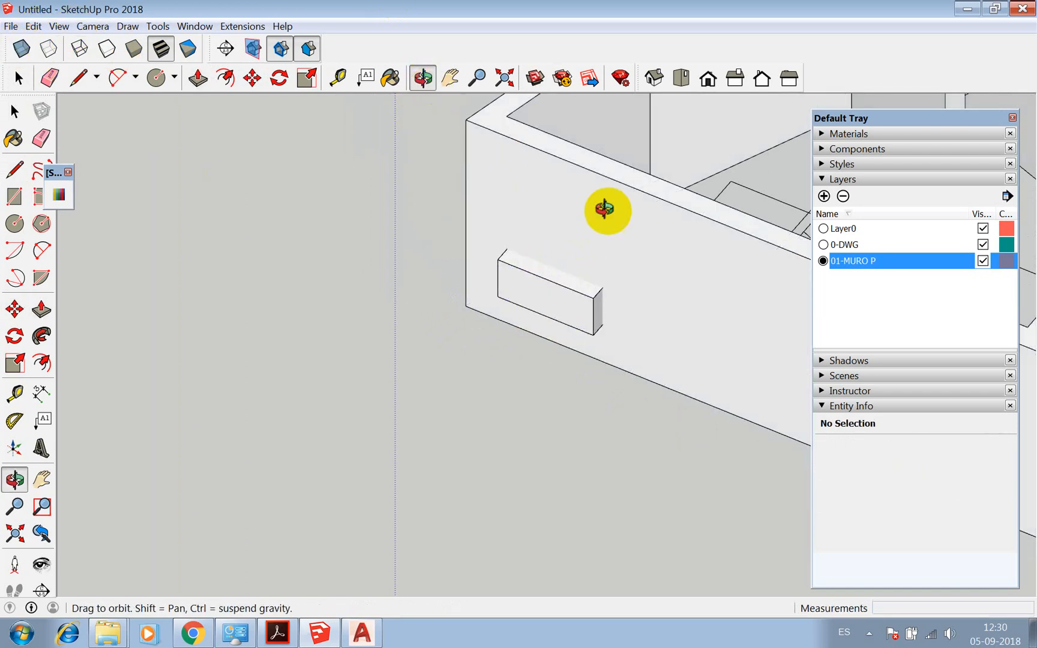
{"action": "left_click_drag", "start_coordinate": [606, 208], "coordinate": [622, 360]}
{"action": "key", "text": "p"}
{"action": "left_click", "coordinate": [607, 343]}
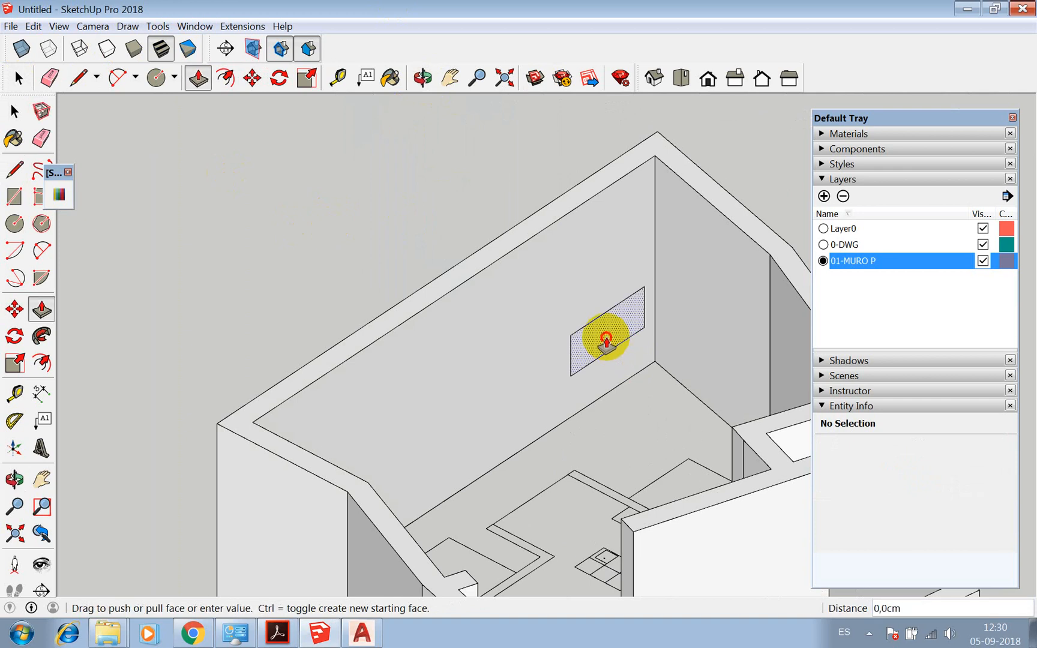
{"action": "left_click", "coordinate": [613, 347]}
{"action": "key", "text": "space"}
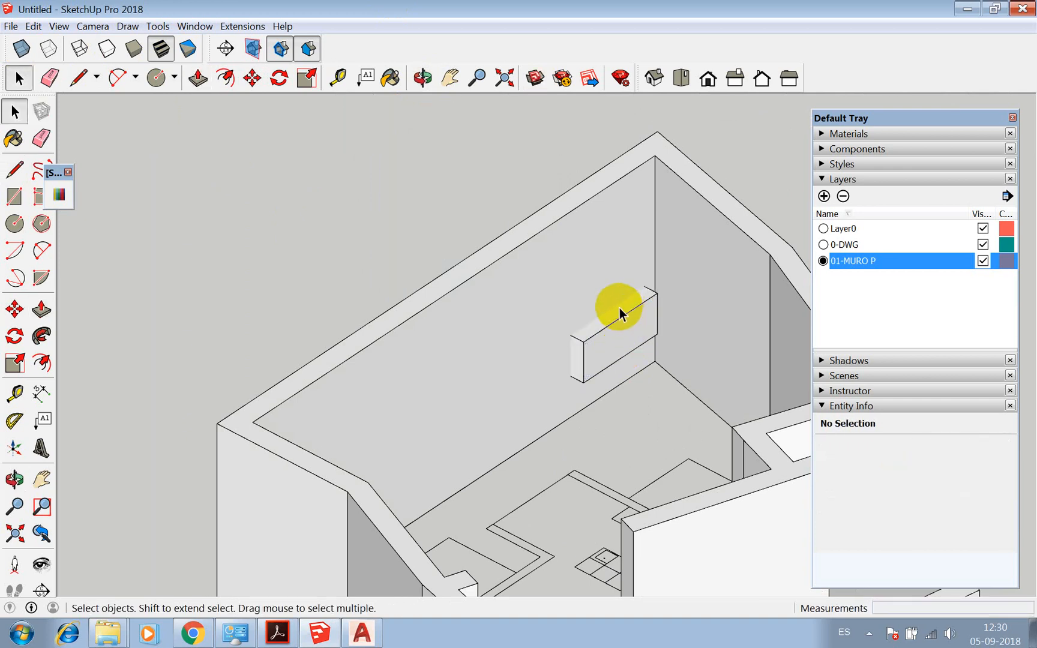
Select the whole window box and make it a component with the default definition name
{"action": "triple_click", "coordinate": [614, 321]}
{"action": "right_click", "coordinate": [613, 321]}
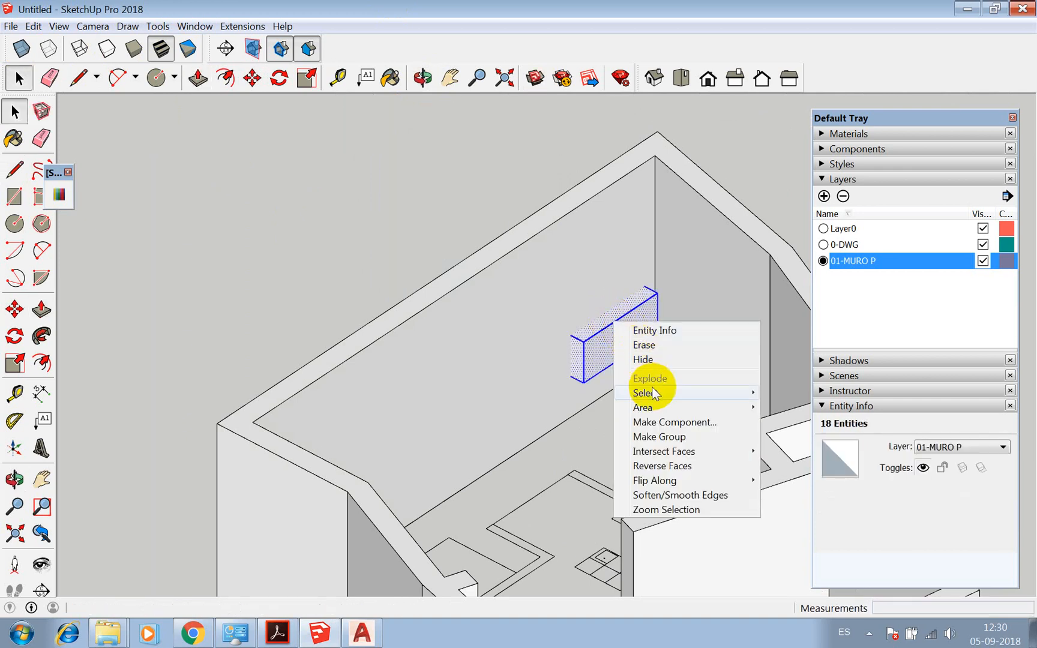
{"action": "left_click", "coordinate": [655, 422]}
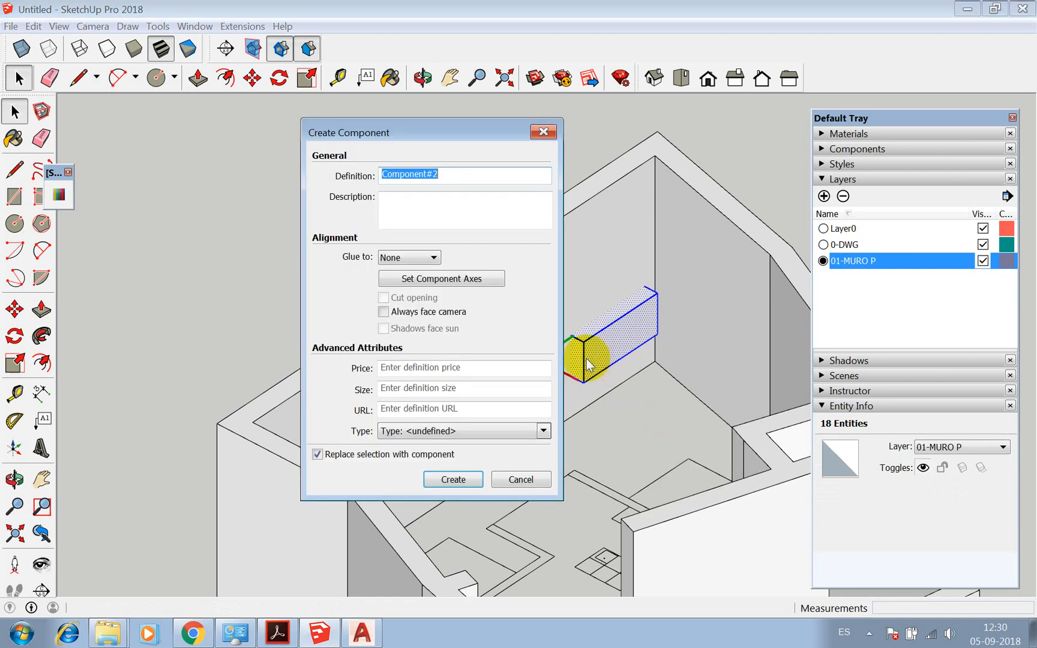
{"action": "left_click", "coordinate": [457, 480]}
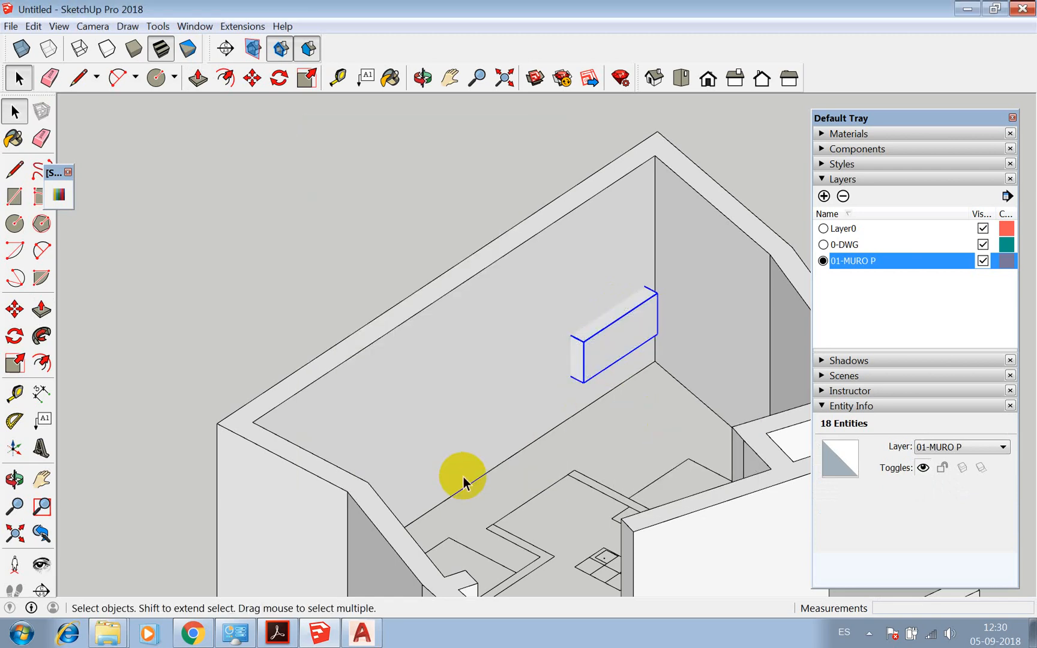
Cut the window opening by subtracting the box component from the perimeter wall group with the Subtract solid tool
{"action": "left_click", "coordinate": [423, 80]}
{"action": "left_click_drag", "start_coordinate": [433, 210], "coordinate": [660, 386]}
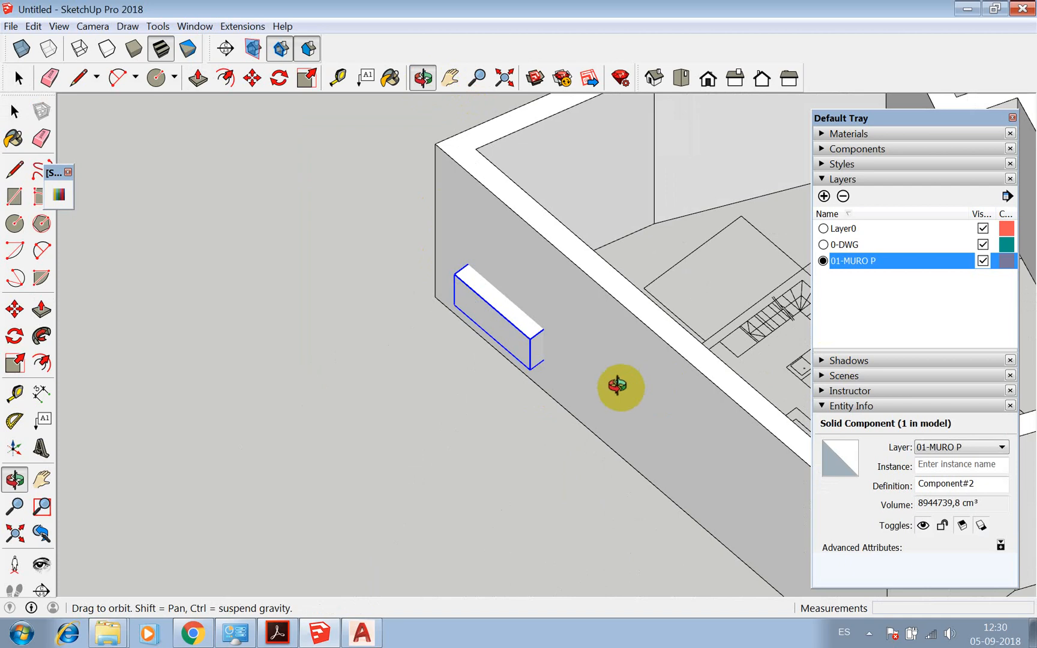
{"action": "left_click_drag", "start_coordinate": [479, 273], "coordinate": [575, 255]}
{"action": "key", "text": "space"}
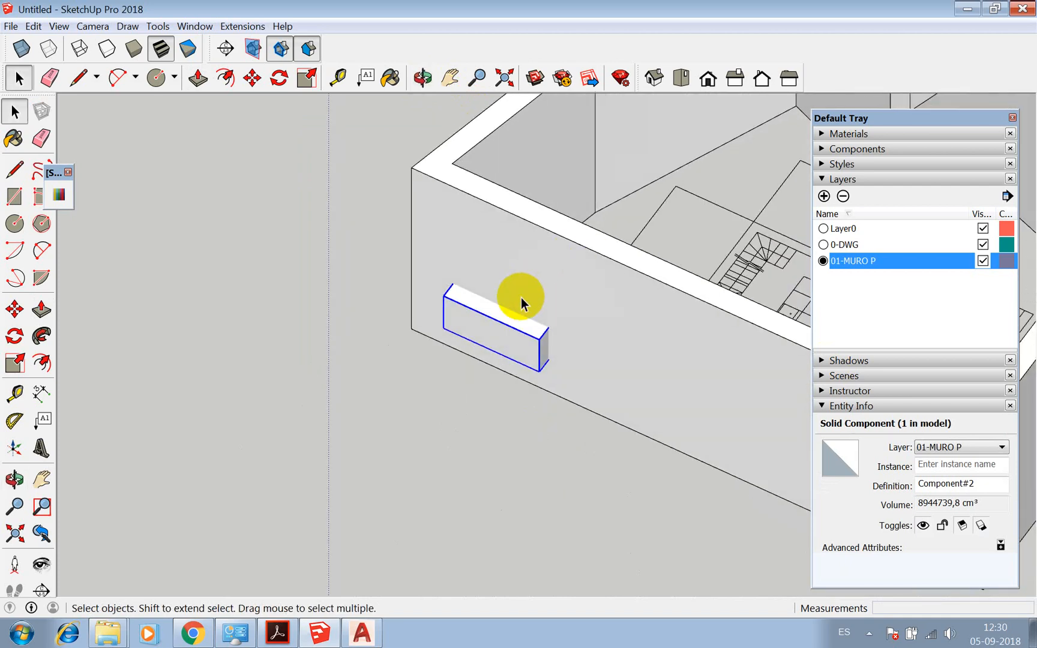
{"action": "right_click", "coordinate": [496, 318]}
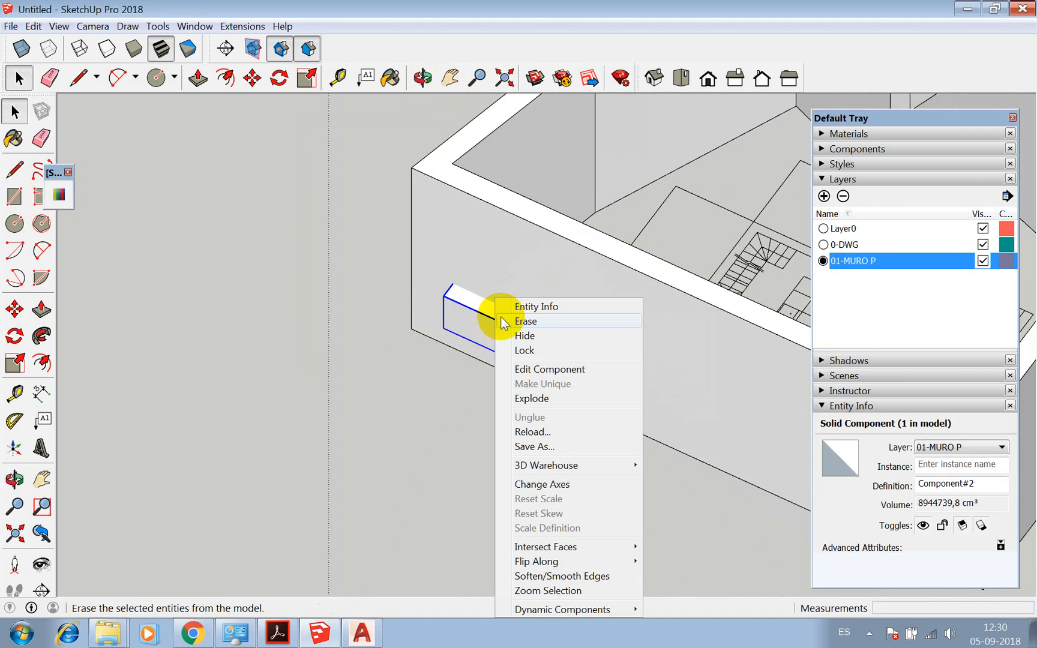
{"action": "left_click", "coordinate": [157, 26]}
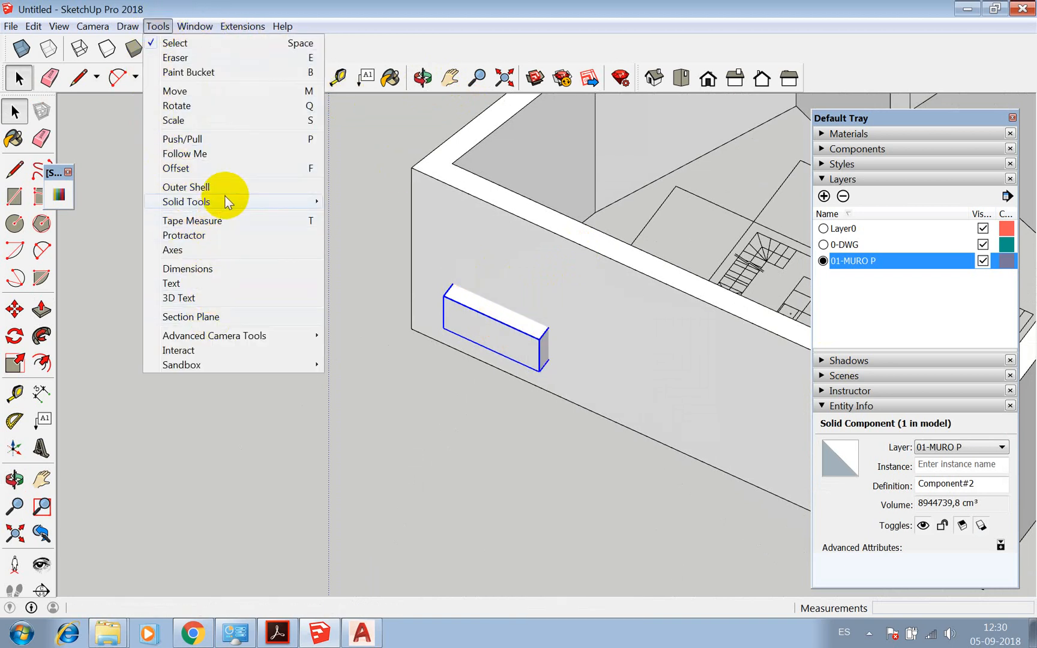
{"action": "mouse_move", "coordinate": [249, 201]}
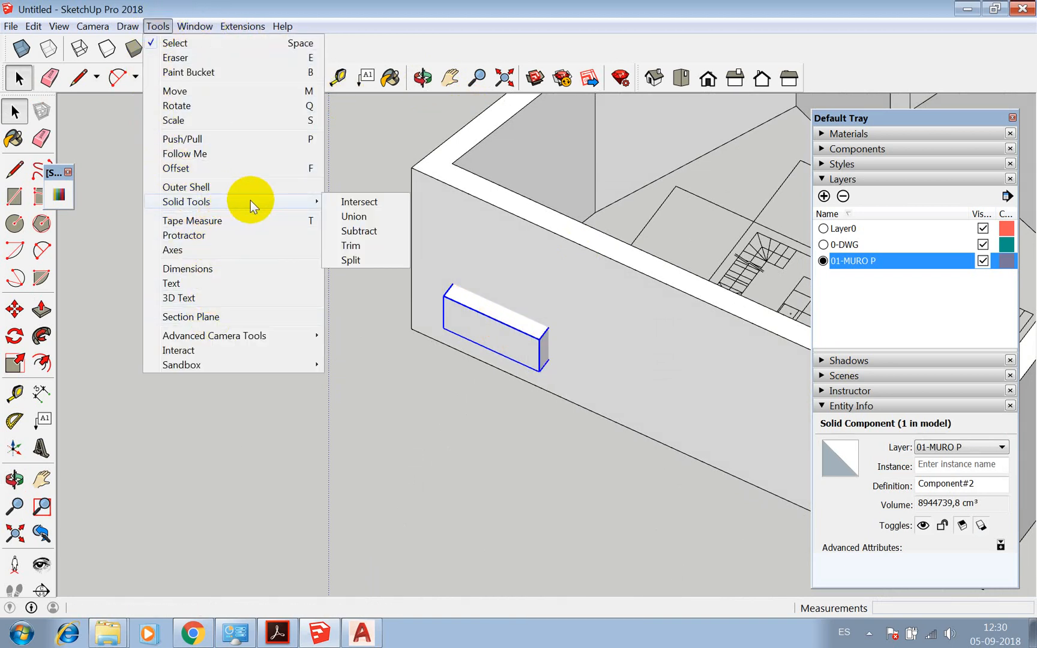
{"action": "left_click", "coordinate": [362, 232]}
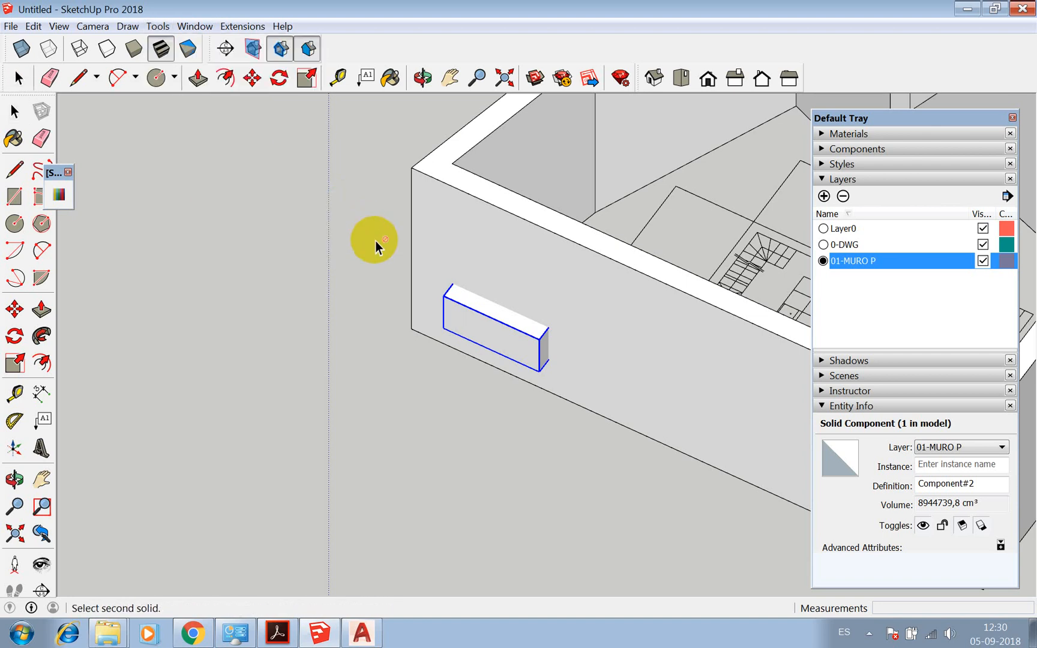
{"action": "left_click", "coordinate": [483, 267]}
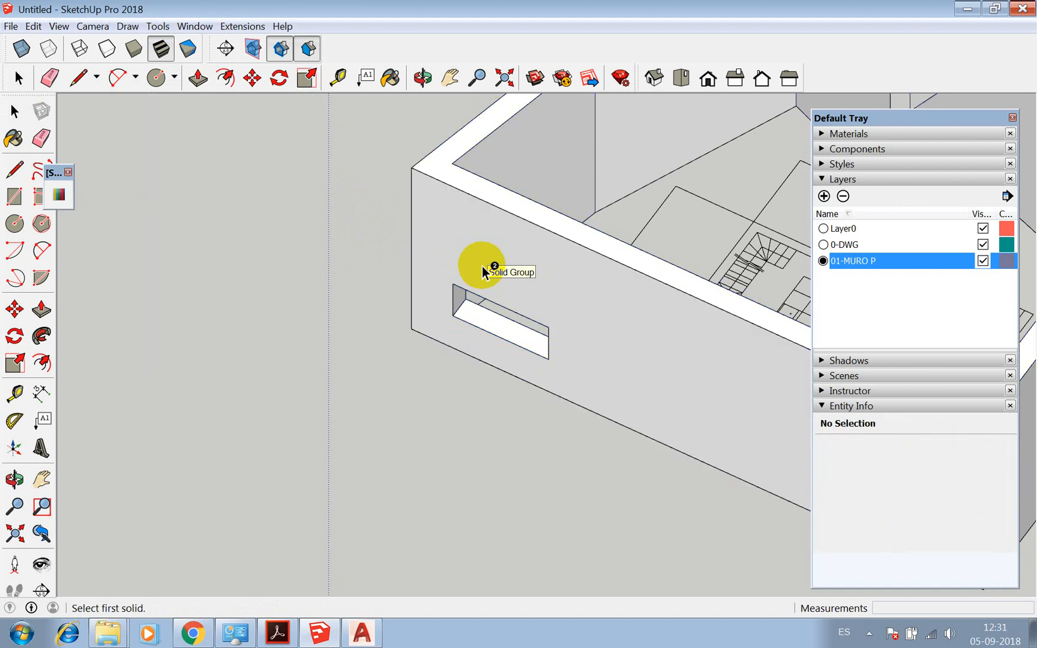
{"action": "key", "text": "space"}
Add a new layer named 01-BASE
{"action": "scroll", "coordinate": [353, 339], "scroll_direction": "down", "scroll_amount": 3}
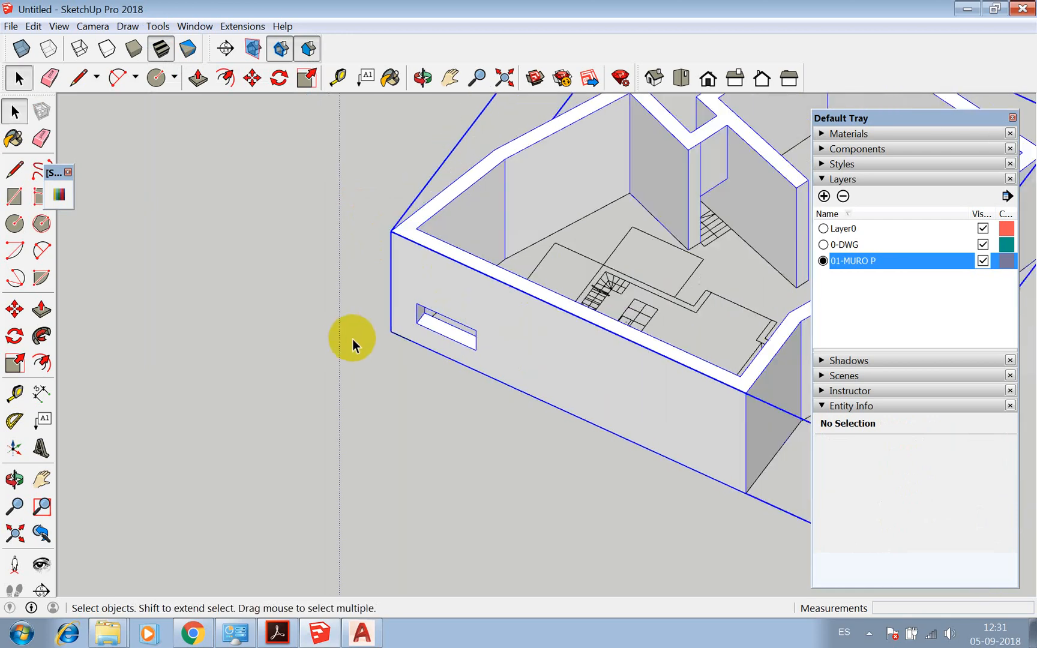
{"action": "scroll", "coordinate": [352, 340], "scroll_direction": "down", "scroll_amount": 3}
{"action": "left_click", "coordinate": [422, 79]}
{"action": "left_click_drag", "start_coordinate": [669, 326], "coordinate": [468, 332]}
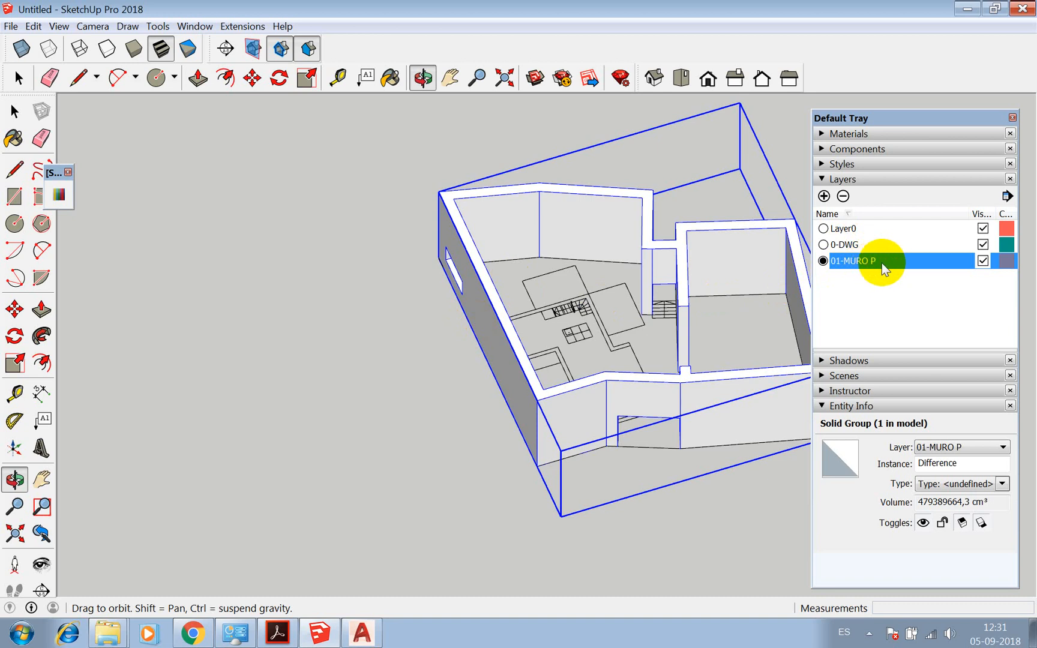
{"action": "left_click", "coordinate": [832, 280]}
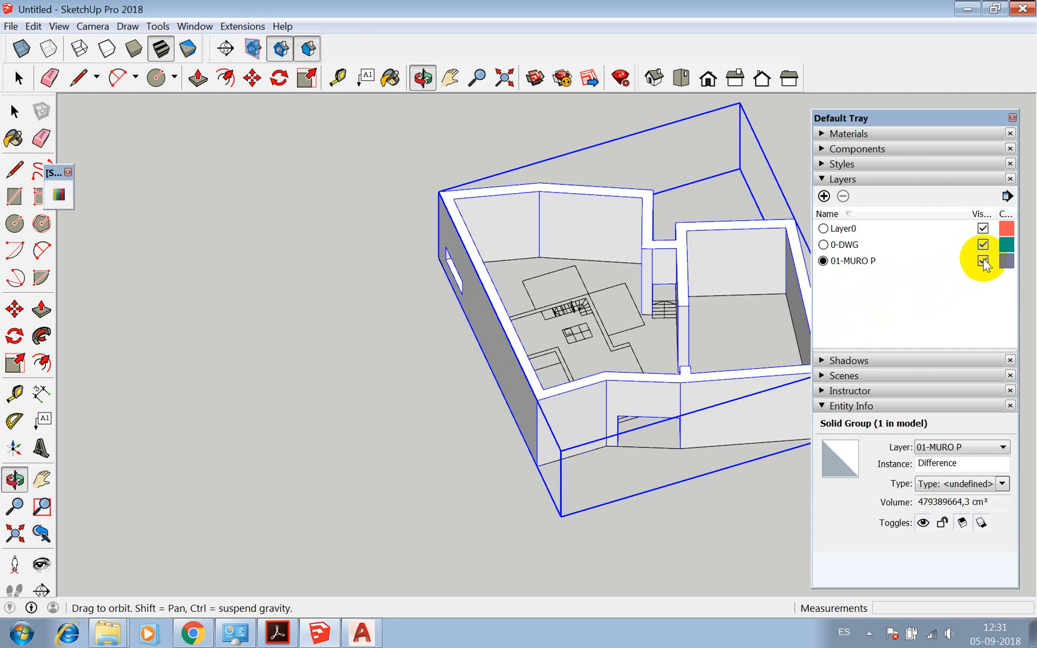
{"action": "left_click", "coordinate": [824, 196]}
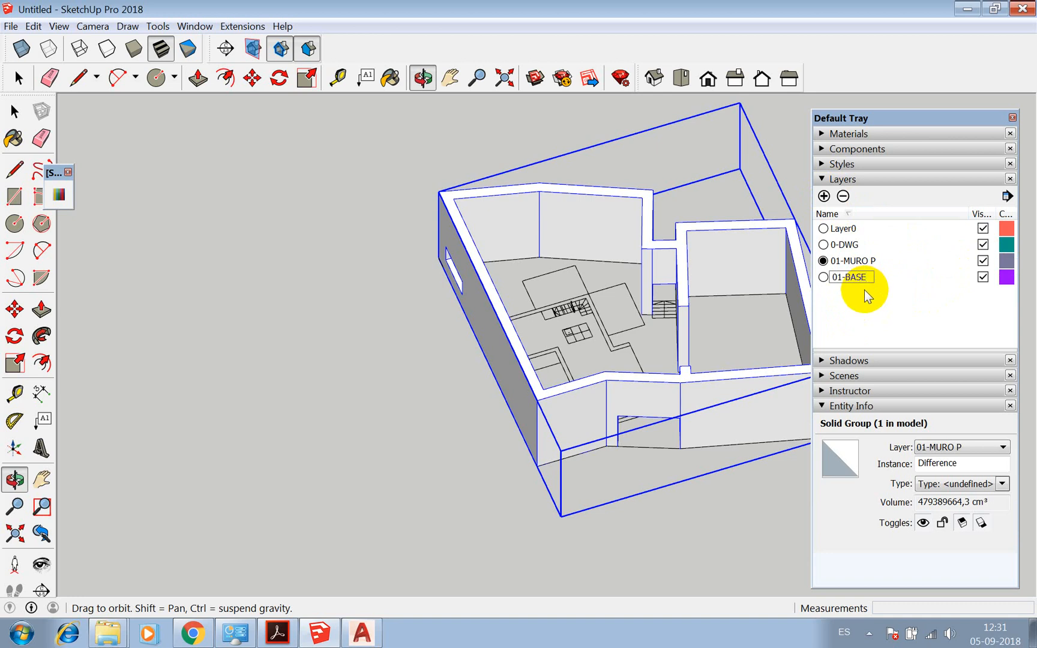
{"action": "key", "text": "Return"}
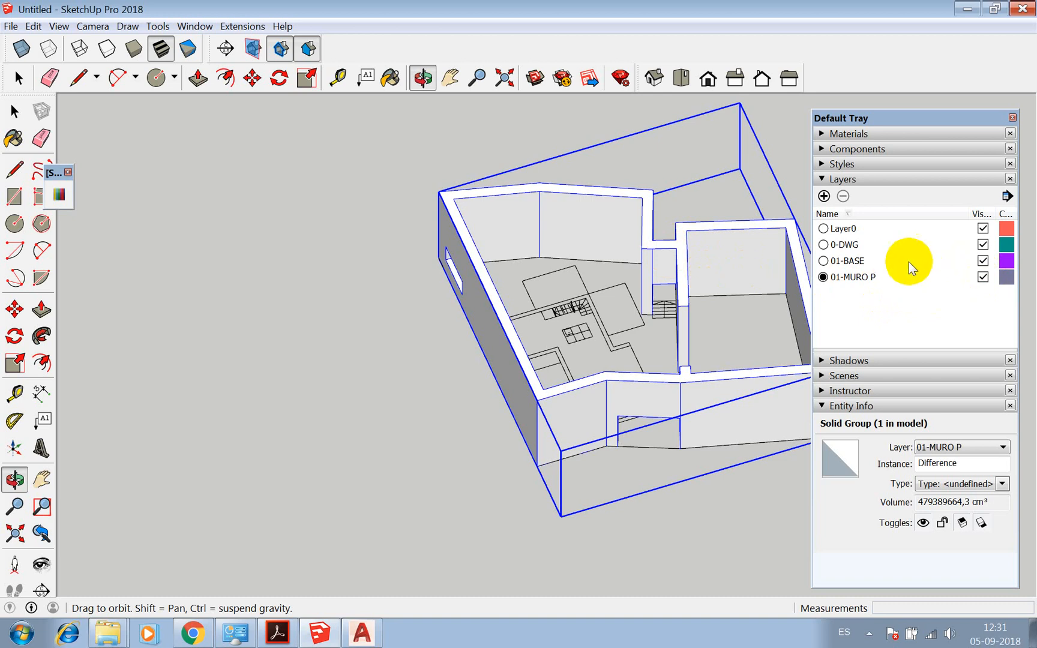
Make 01-BASE the current layer and hide the 01-MURO P layer
{"action": "left_click", "coordinate": [823, 260]}
{"action": "left_click", "coordinate": [847, 277]}
{"action": "left_click", "coordinate": [982, 277]}
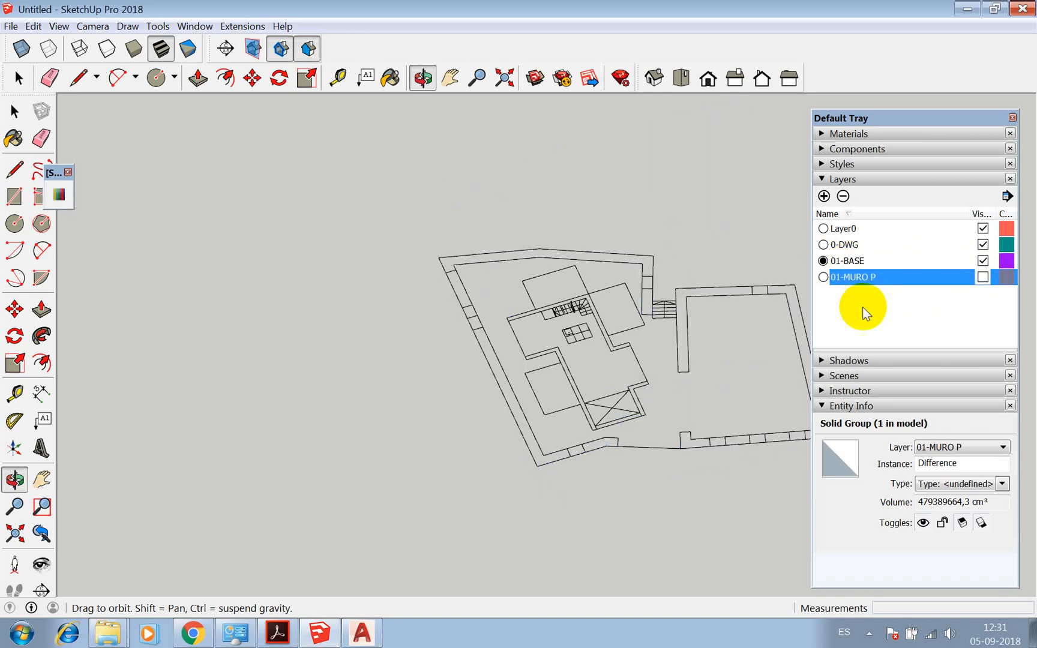
With the Line tool, trace the yard wall's inner edge from its upper-left corner along the upper side and down to the wall end by the stairs
{"action": "key", "text": "l"}
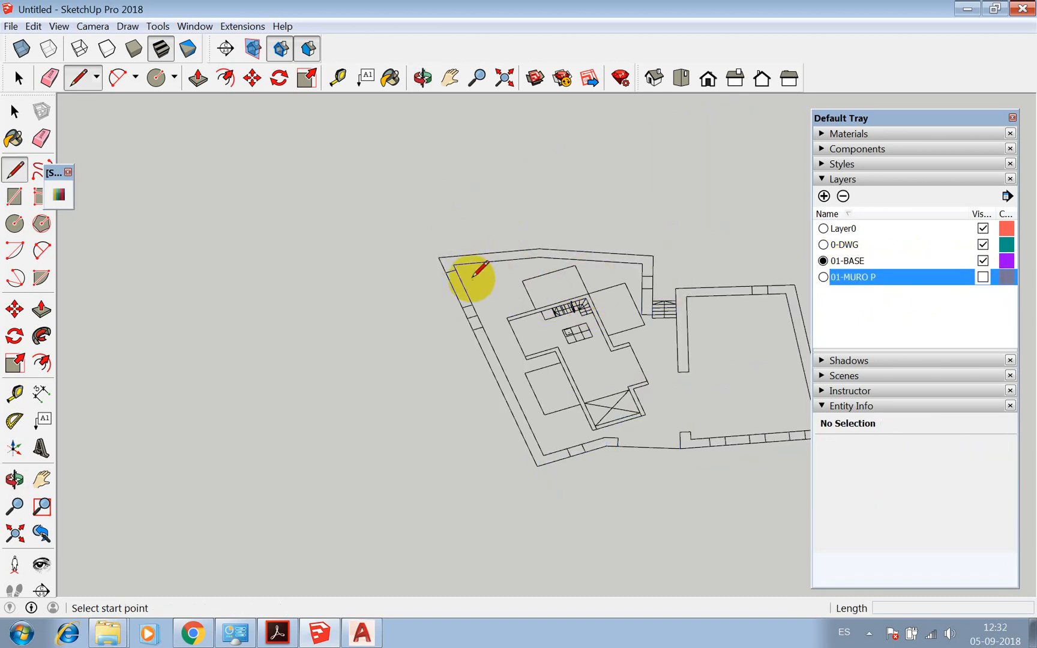
{"action": "left_click", "coordinate": [454, 264]}
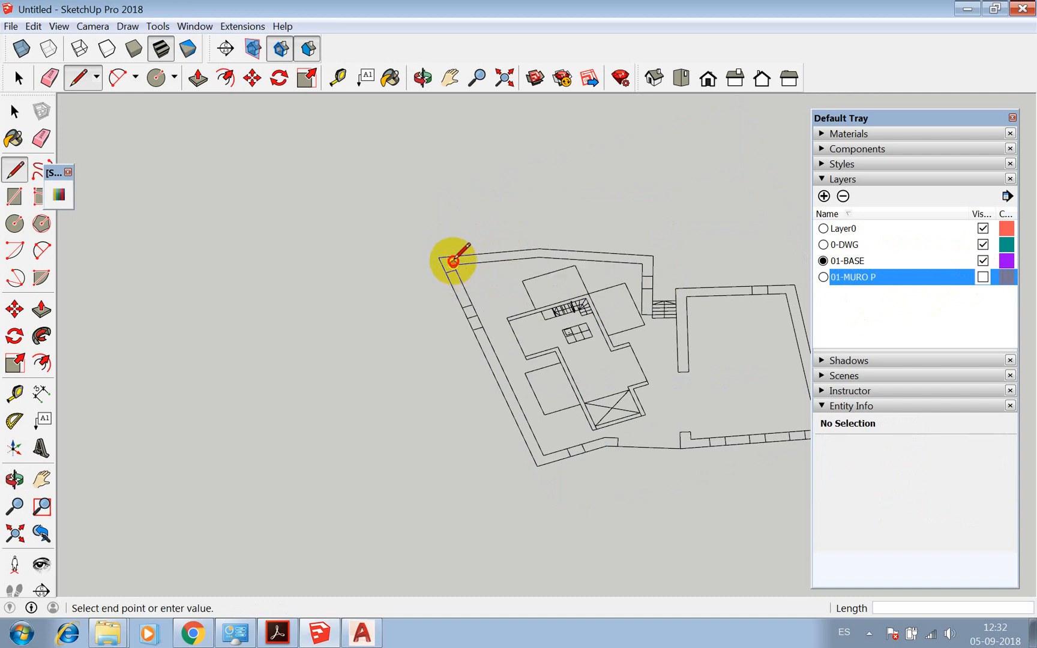
{"action": "scroll", "coordinate": [528, 259], "scroll_direction": "up", "scroll_amount": 2}
{"action": "left_click", "coordinate": [536, 249]}
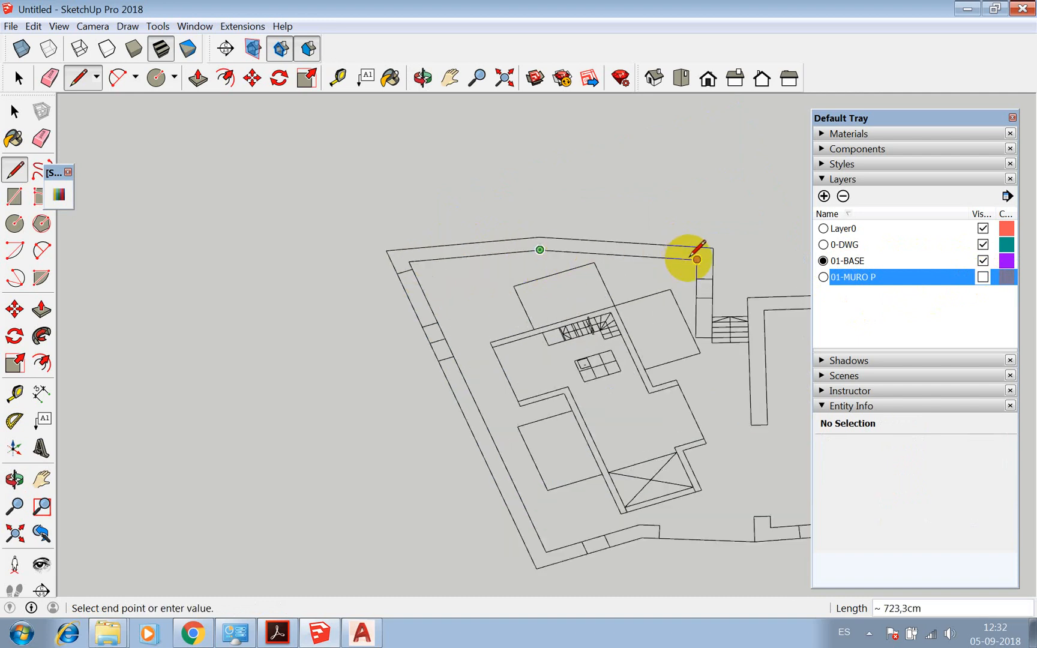
{"action": "left_click", "coordinate": [696, 260]}
{"action": "scroll", "coordinate": [696, 288], "scroll_direction": "up", "scroll_amount": 2}
{"action": "left_click", "coordinate": [690, 325]}
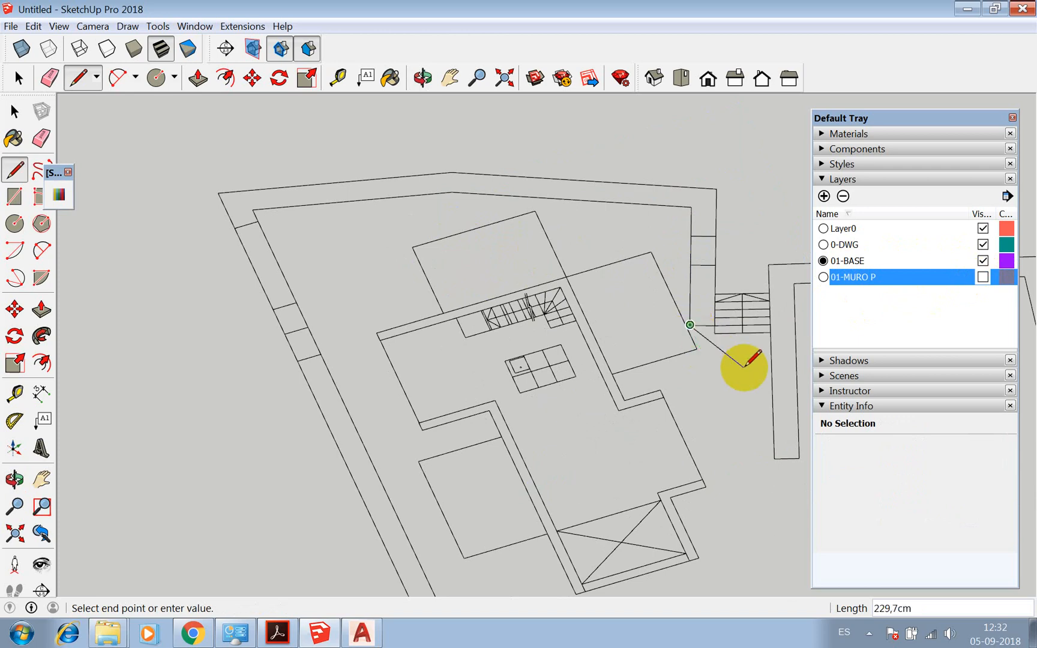
Continue the base outline across the wall end and along the foot of the exterior stairs to the adjoining wall
{"action": "scroll", "coordinate": [741, 365], "scroll_direction": "up", "scroll_amount": 2}
{"action": "left_click", "coordinate": [695, 299]}
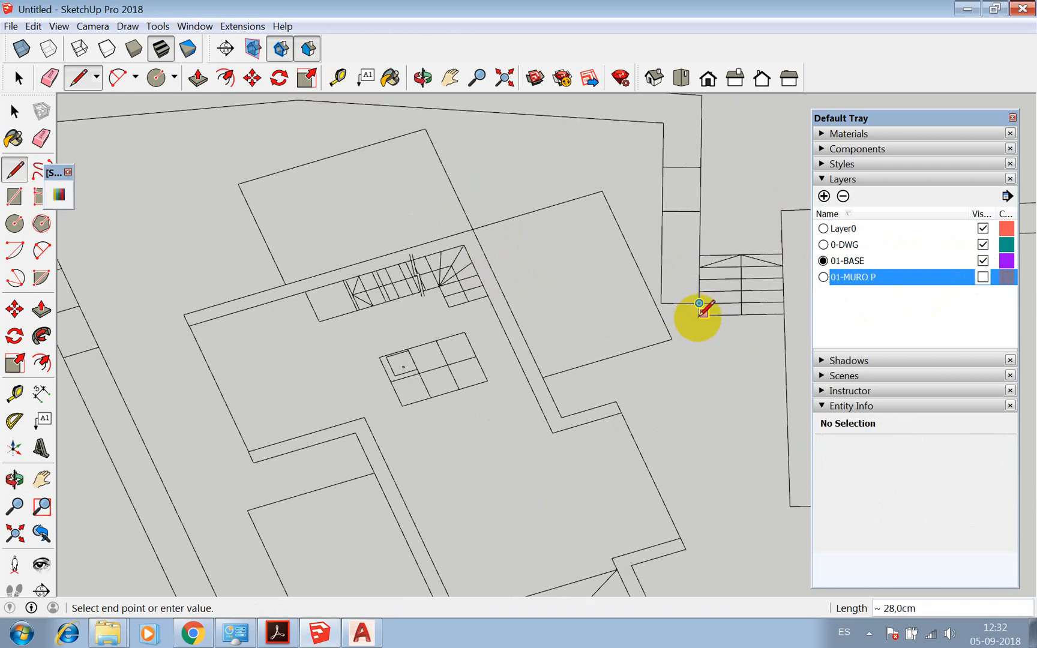
{"action": "scroll", "coordinate": [700, 306], "scroll_direction": "up", "scroll_amount": 2}
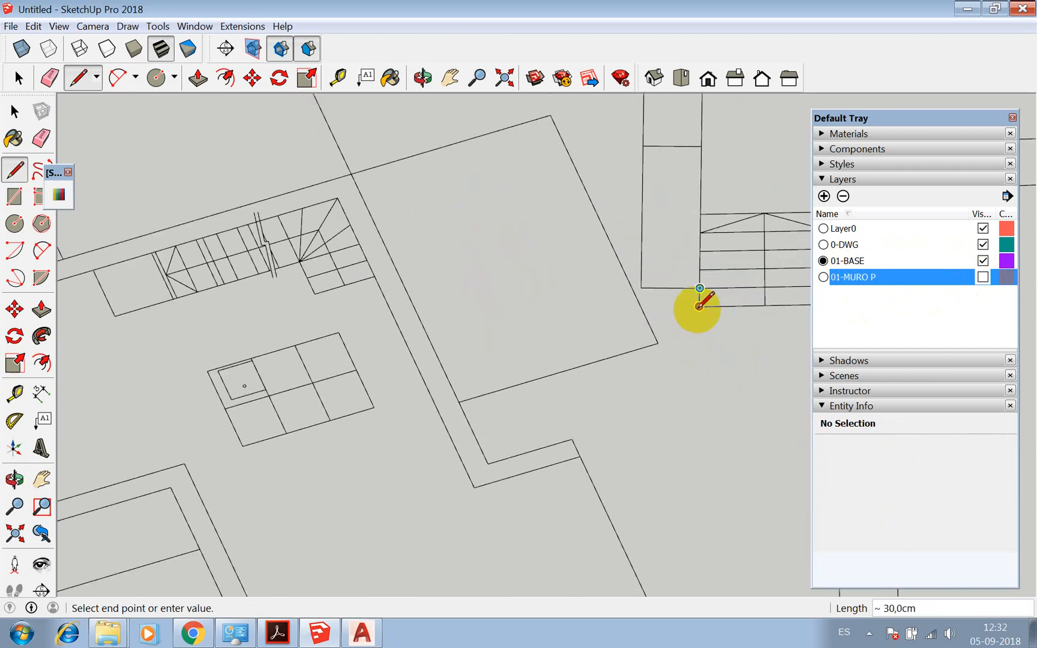
{"action": "scroll", "coordinate": [556, 301], "scroll_direction": "down", "scroll_amount": 2}
{"action": "scroll", "coordinate": [740, 301], "scroll_direction": "up", "scroll_amount": 3}
{"action": "left_click", "coordinate": [724, 304]}
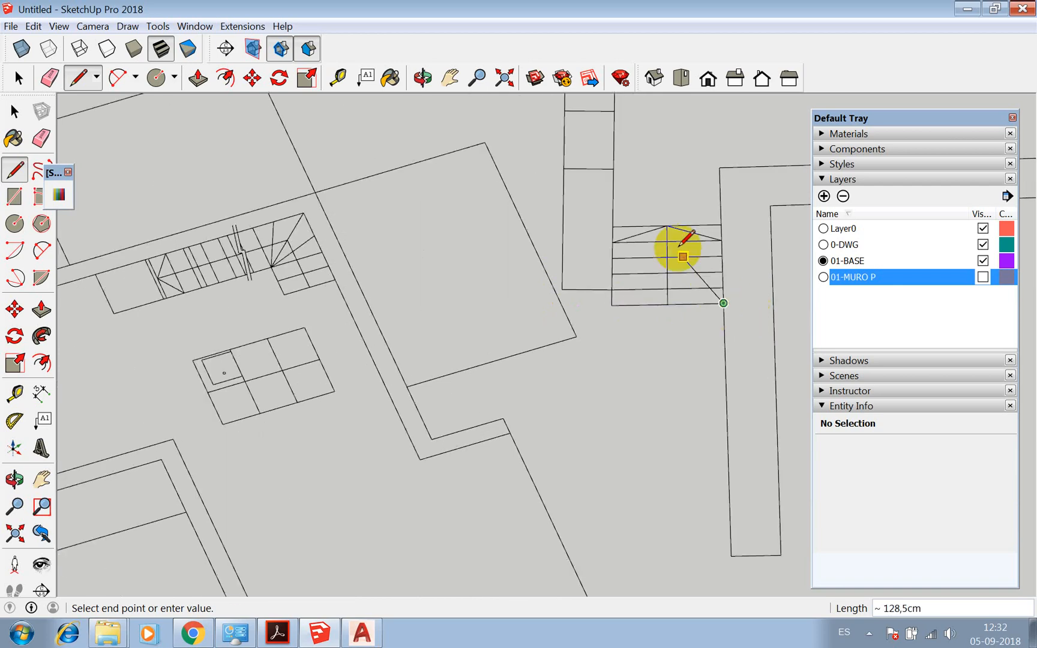
Trace the outline around the free end of the dividing wall and up to the second yard's inner upper-left corner
{"action": "scroll", "coordinate": [701, 394], "scroll_direction": "down", "scroll_amount": 3}
{"action": "left_click", "coordinate": [710, 440]}
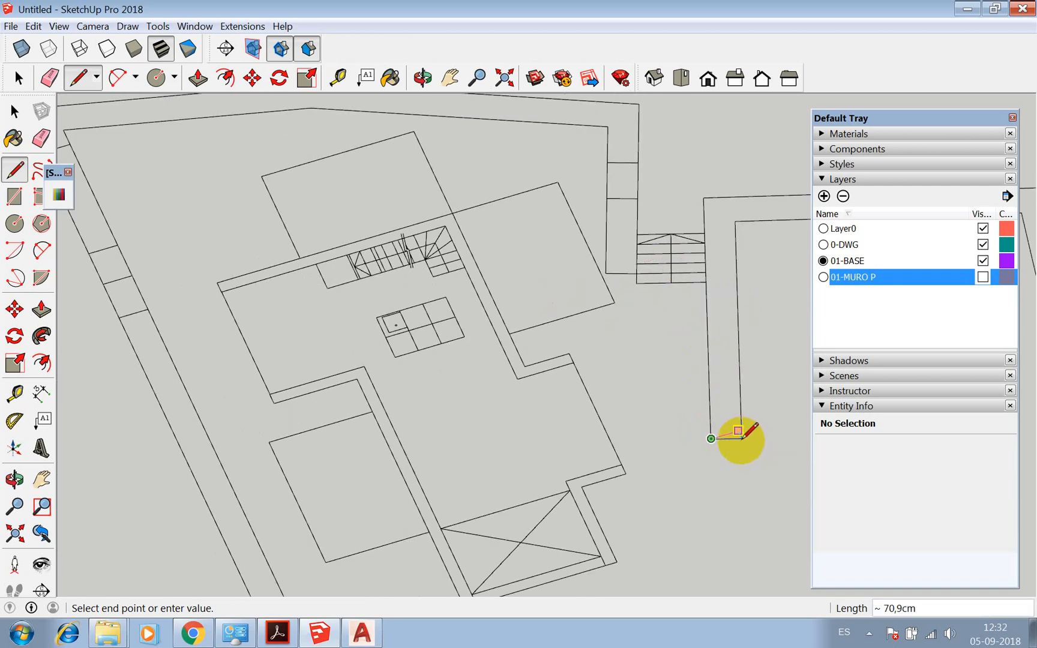
{"action": "left_click", "coordinate": [740, 433]}
{"action": "left_click", "coordinate": [735, 220]}
{"action": "scroll", "coordinate": [488, 241], "scroll_direction": "down", "scroll_amount": 2}
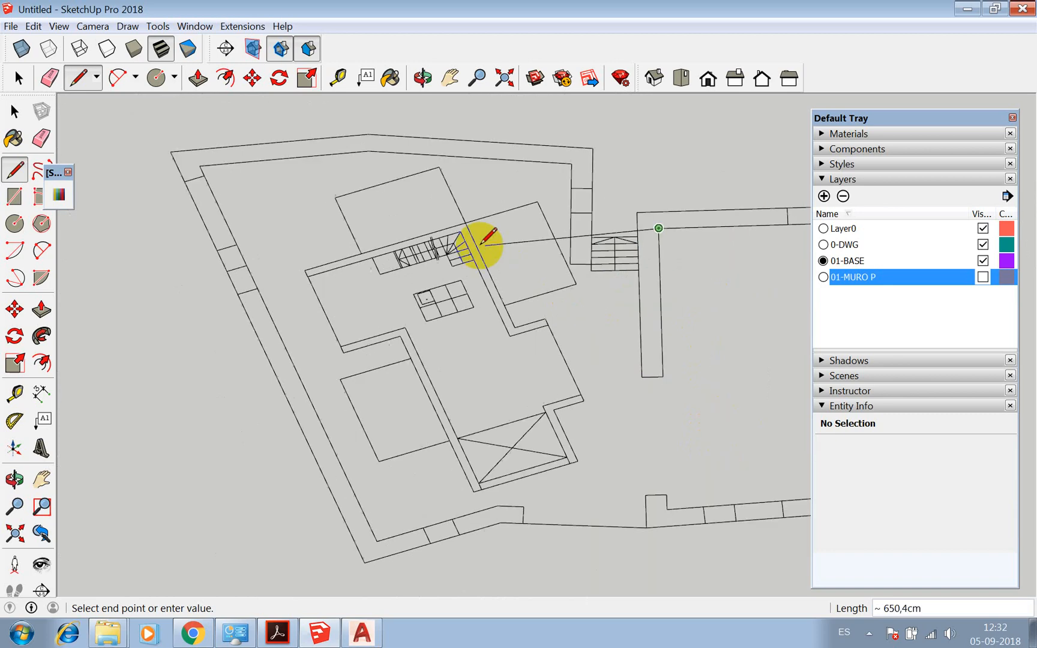
{"action": "scroll", "coordinate": [483, 243], "scroll_direction": "down", "scroll_amount": 2}
{"action": "left_click", "coordinate": [720, 230]}
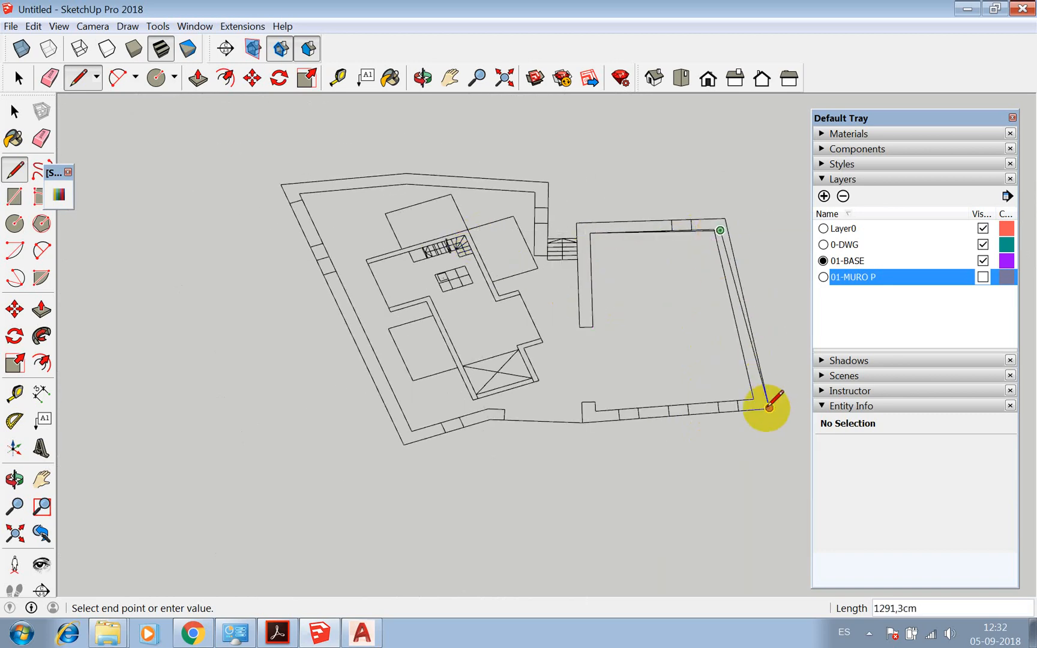
{"action": "scroll", "coordinate": [721, 232], "scroll_direction": "up", "scroll_amount": 4}
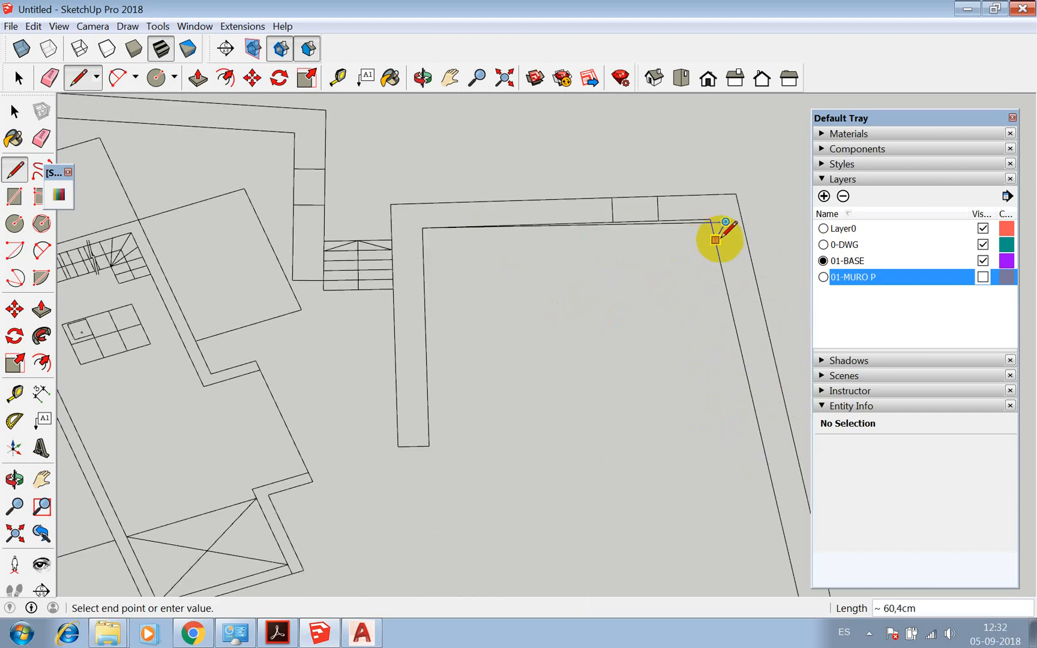
{"action": "key", "text": "Escape"}
Trace the second yard's inner wall edges from its upper-left corner around the far corners to the gate pillar
{"action": "left_click", "coordinate": [422, 228]}
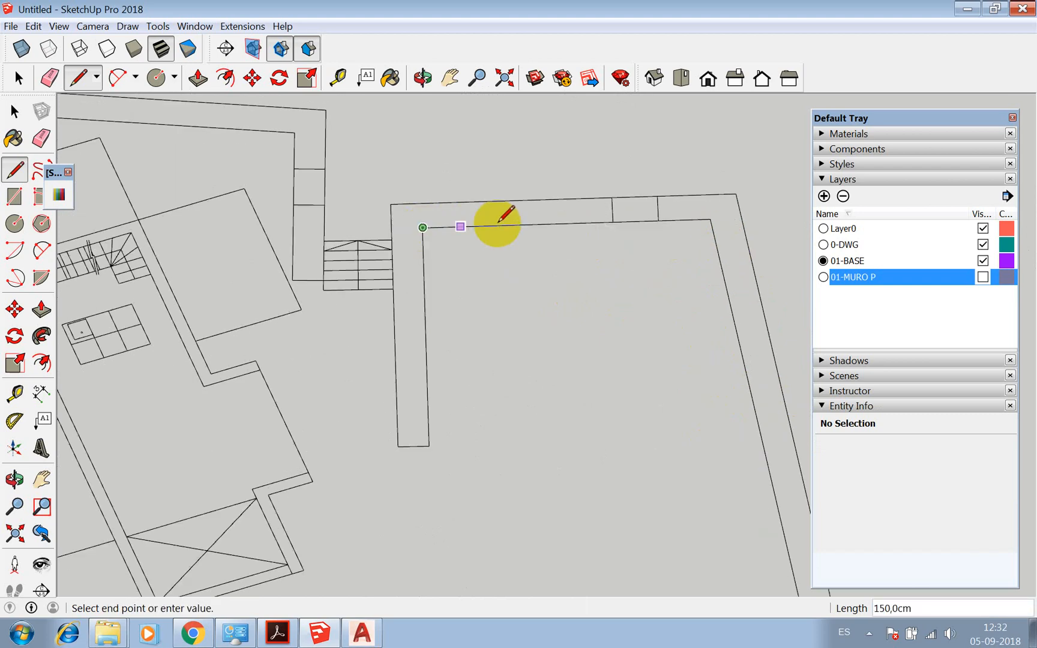
{"action": "left_click", "coordinate": [710, 220]}
{"action": "scroll", "coordinate": [711, 220], "scroll_direction": "down", "scroll_amount": 3}
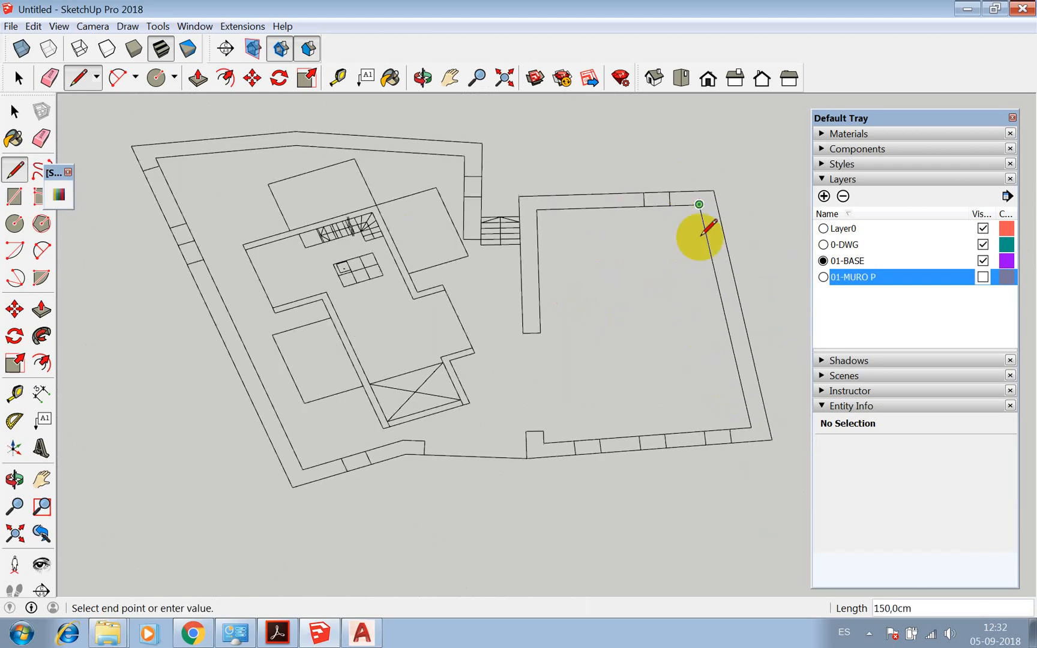
{"action": "left_click", "coordinate": [751, 427]}
{"action": "left_click", "coordinate": [543, 442]}
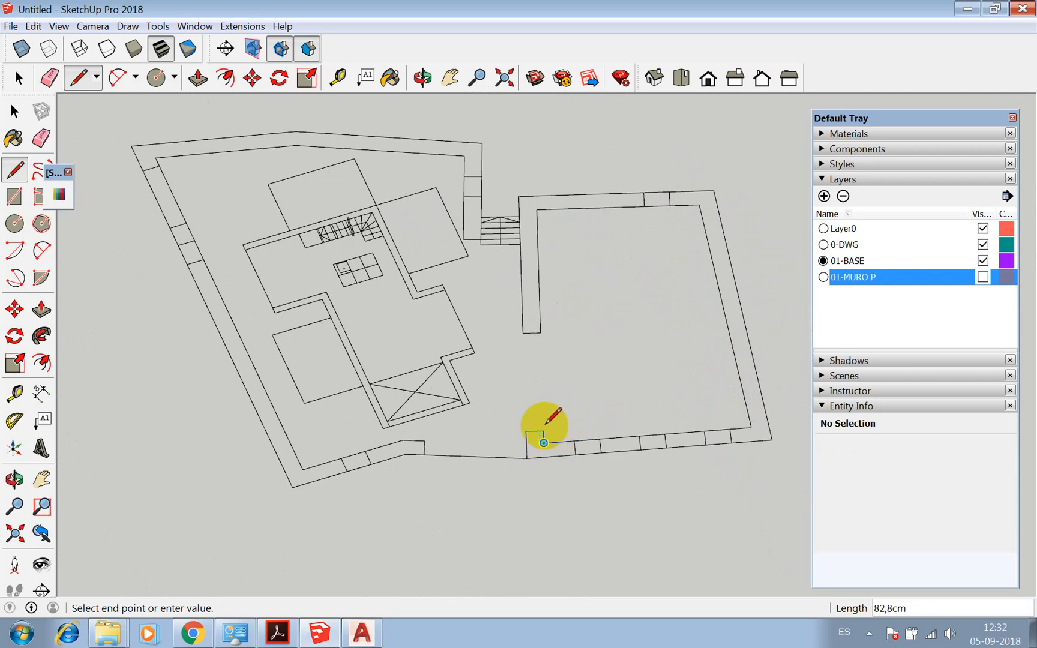
Trace the outline around the gate pillar, across the gate opening and up the opposite wall end
{"action": "scroll", "coordinate": [538, 442], "scroll_direction": "up", "scroll_amount": 3}
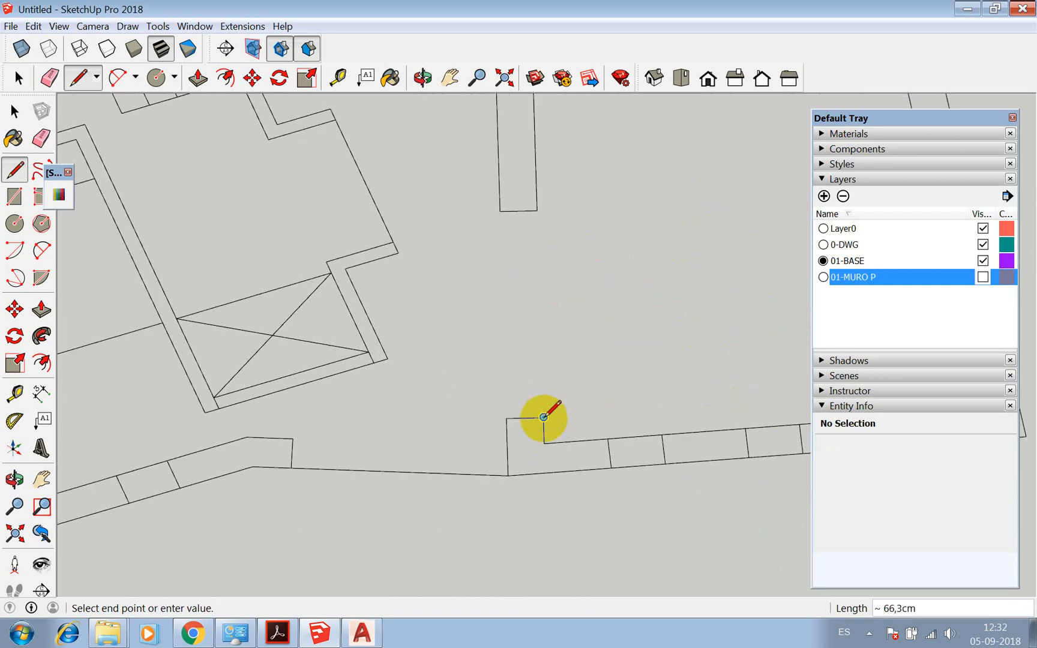
{"action": "left_click", "coordinate": [543, 417]}
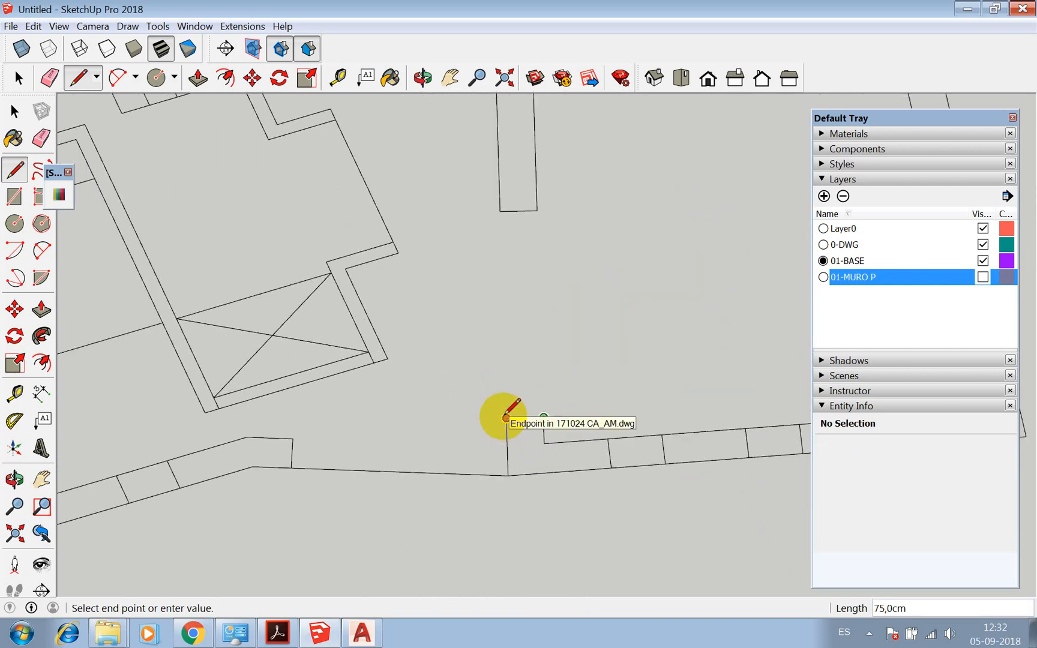
{"action": "left_click", "coordinate": [506, 418]}
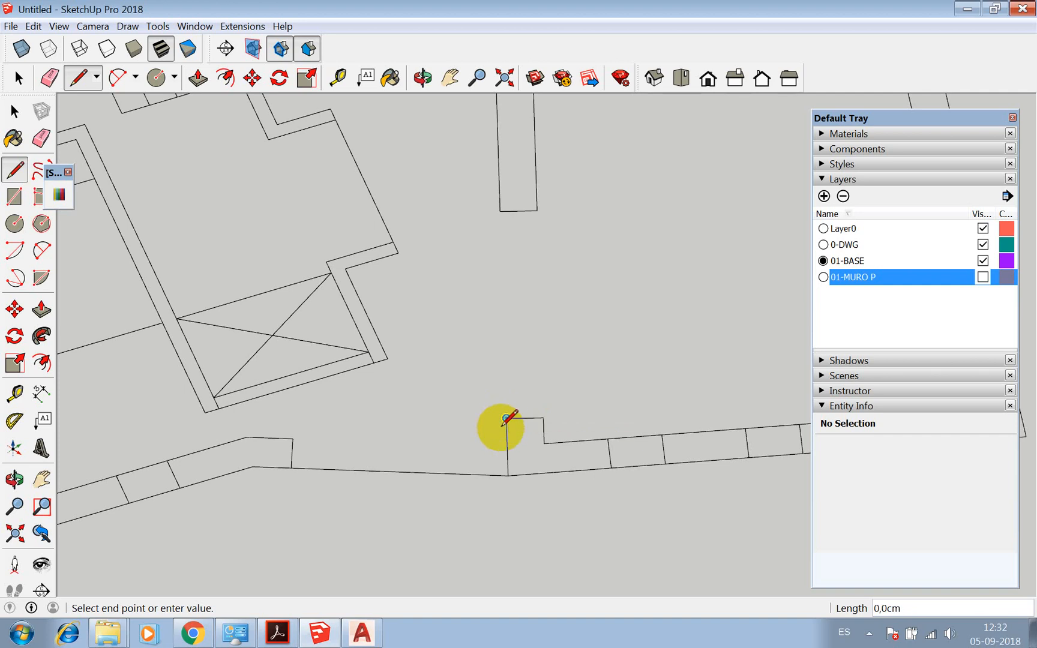
{"action": "left_click", "coordinate": [508, 476]}
{"action": "left_click", "coordinate": [291, 467]}
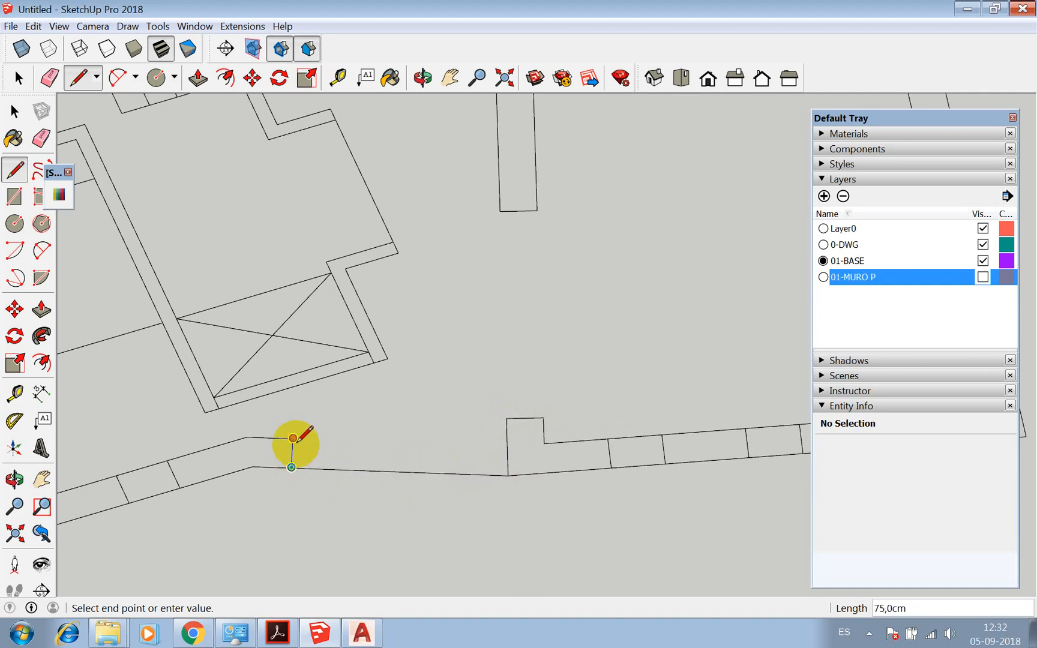
{"action": "left_click", "coordinate": [293, 438]}
Close the base outline along the lower and slanted inner wall edges back to the starting corner
{"action": "scroll", "coordinate": [470, 410], "scroll_direction": "down", "scroll_amount": 3}
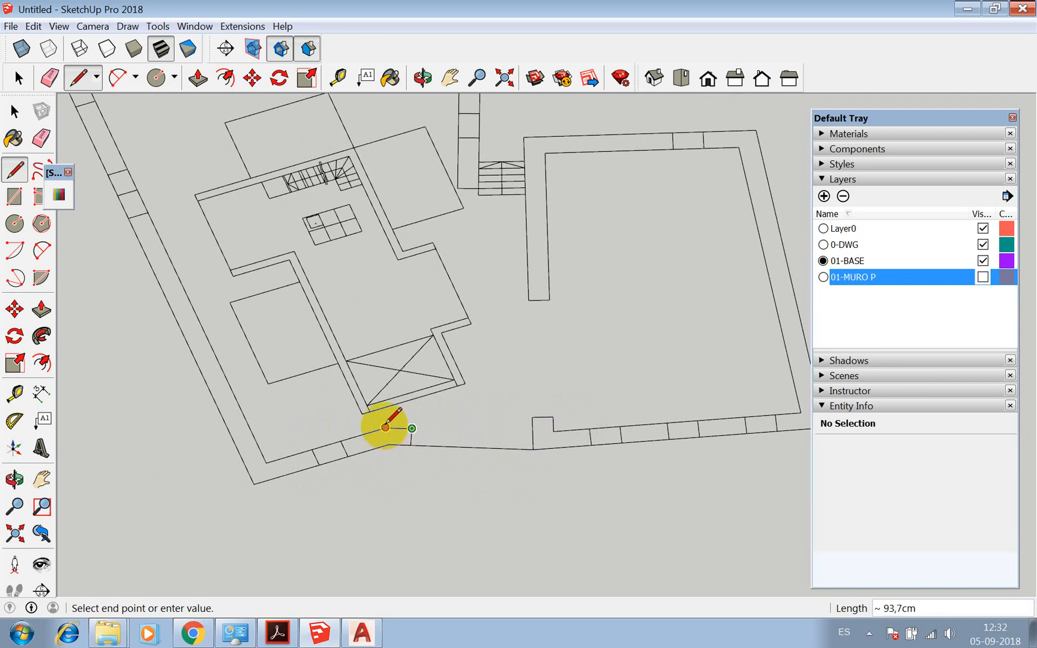
{"action": "left_click", "coordinate": [266, 462]}
{"action": "scroll", "coordinate": [382, 442], "scroll_direction": "down", "scroll_amount": 3}
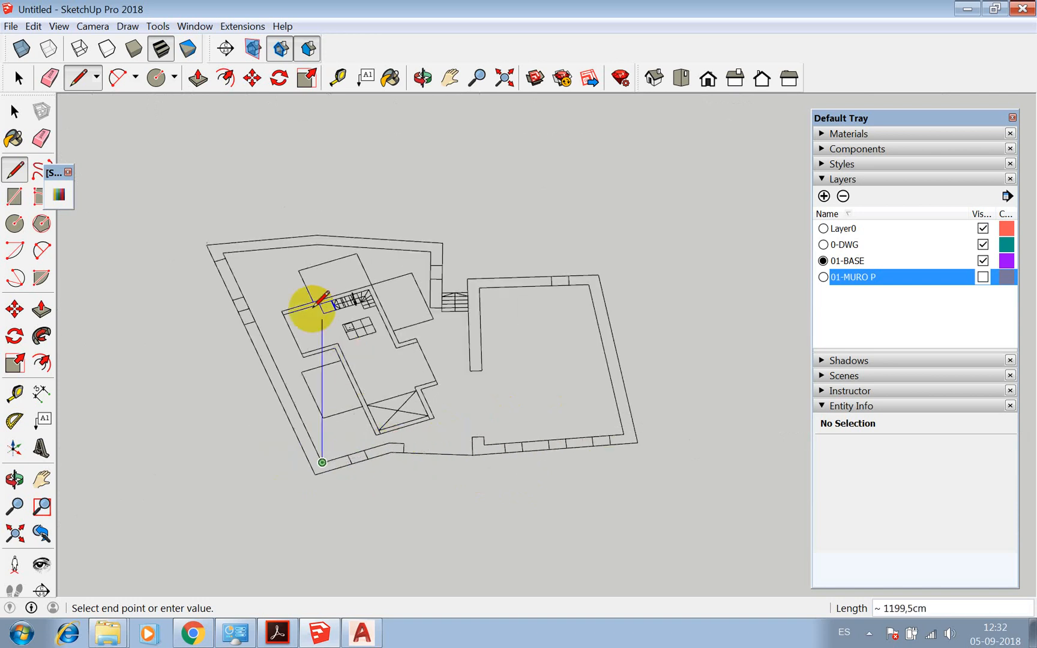
{"action": "left_click", "coordinate": [225, 249]}
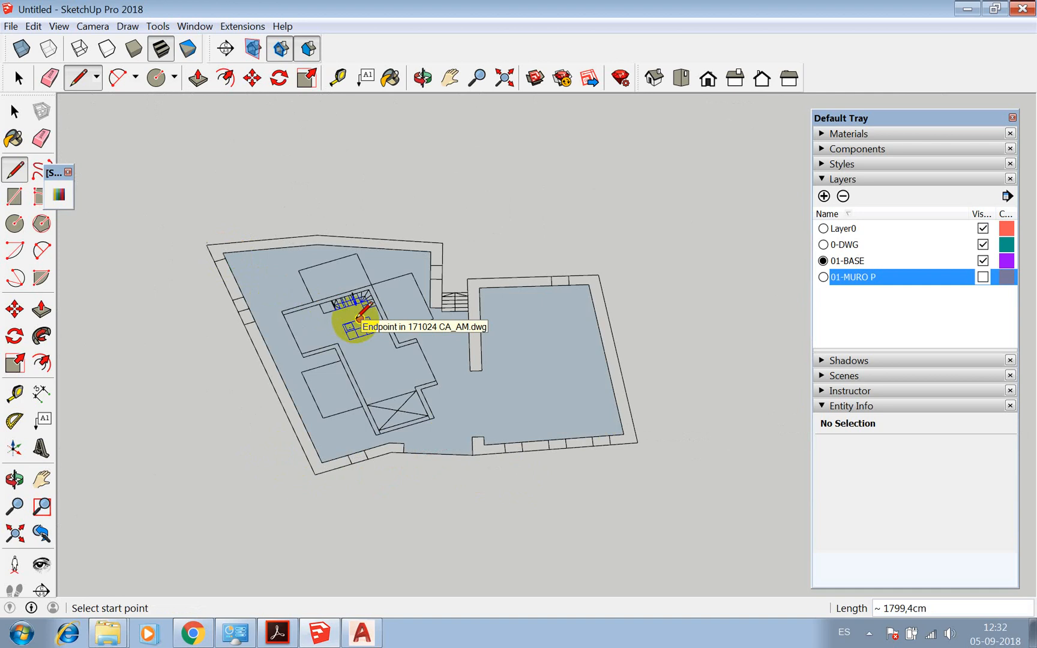
Extrude the base face 100 cm downward with Push/Pull
{"action": "scroll", "coordinate": [601, 315], "scroll_direction": "down", "scroll_amount": 2}
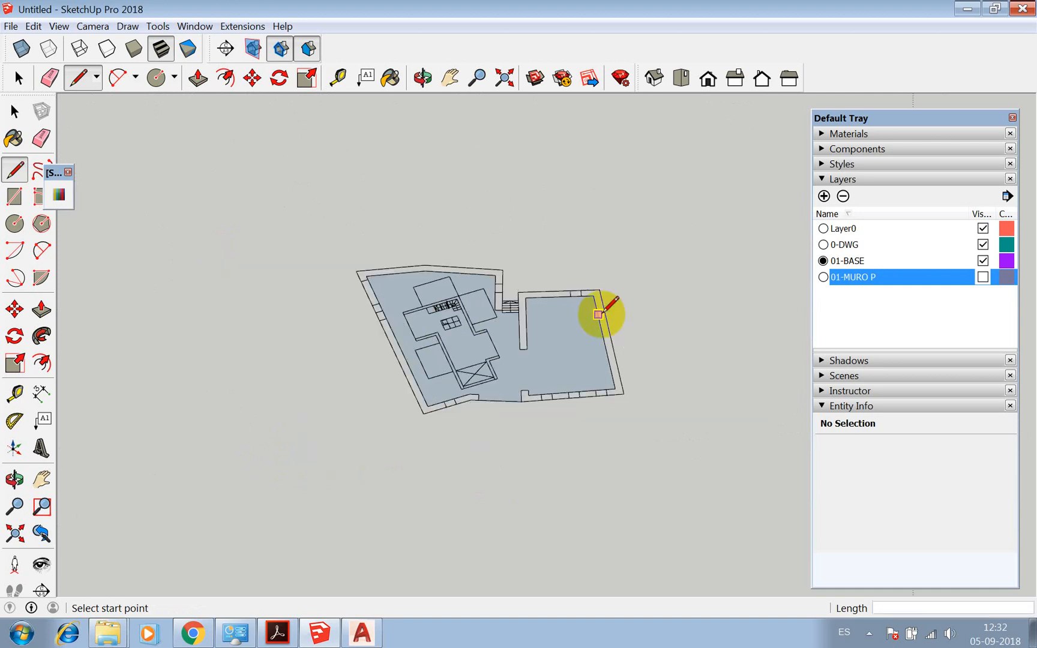
{"action": "scroll", "coordinate": [473, 329], "scroll_direction": "up", "scroll_amount": 1}
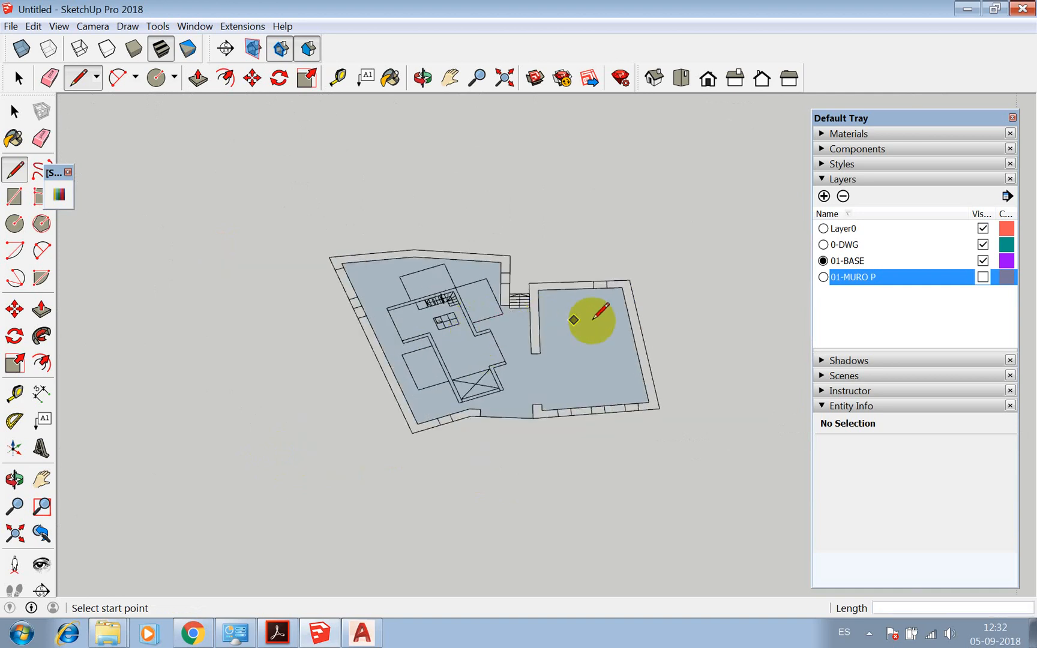
{"action": "scroll", "coordinate": [486, 324], "scroll_direction": "up", "scroll_amount": 2}
{"action": "key", "text": "p"}
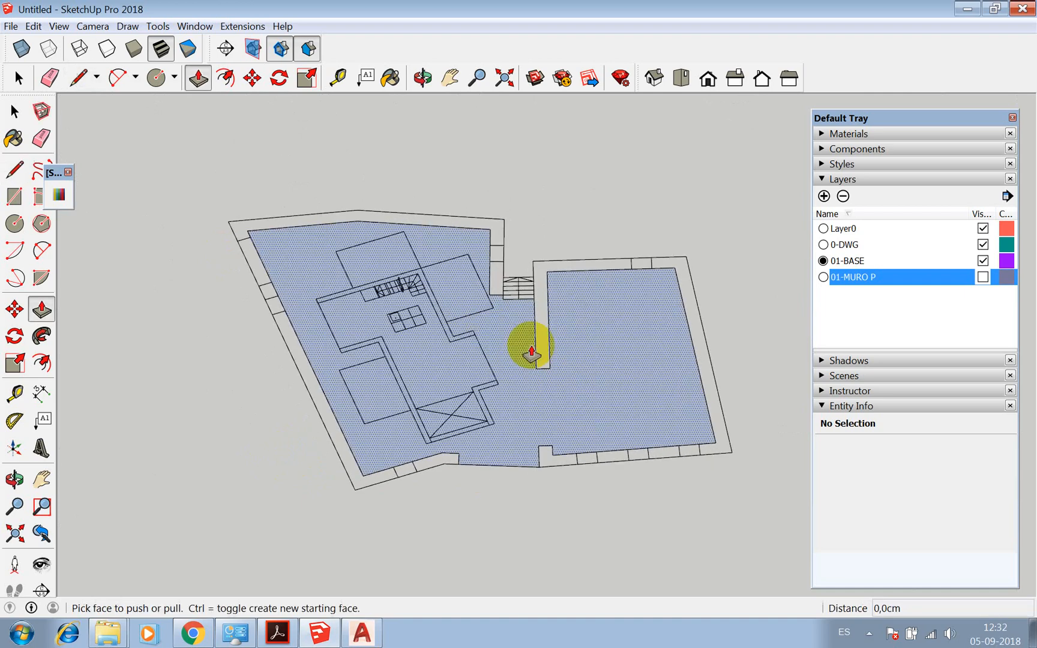
{"action": "left_click", "coordinate": [615, 339]}
{"action": "left_click", "coordinate": [616, 337]}
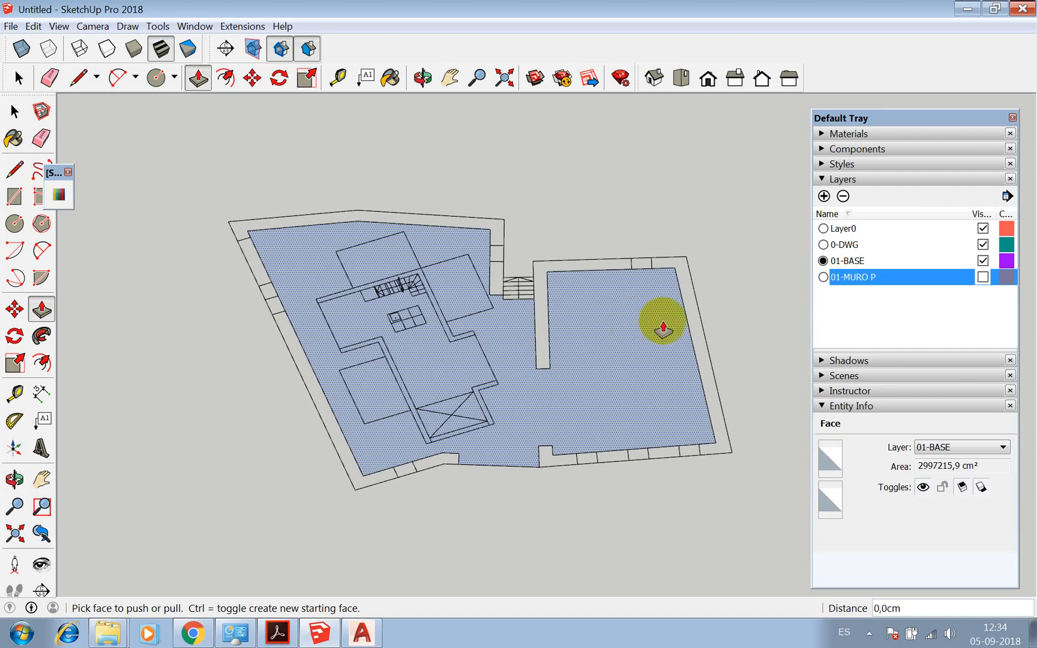
{"action": "left_click_drag", "start_coordinate": [631, 346], "coordinate": [637, 369]}
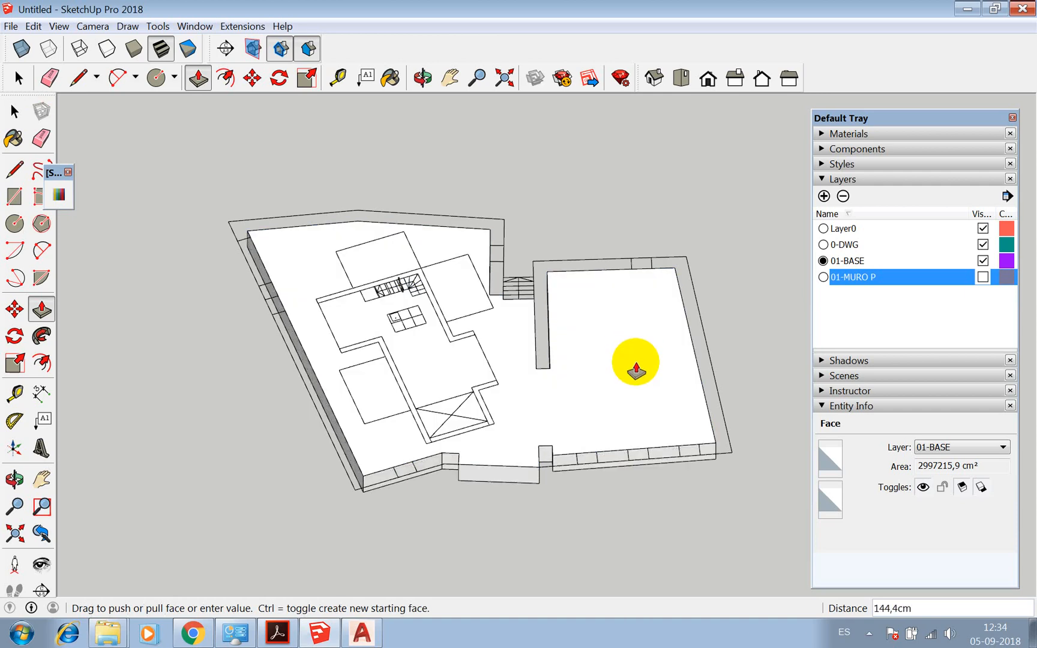
{"action": "type", "text": "100"}
{"action": "key", "text": "Return"}
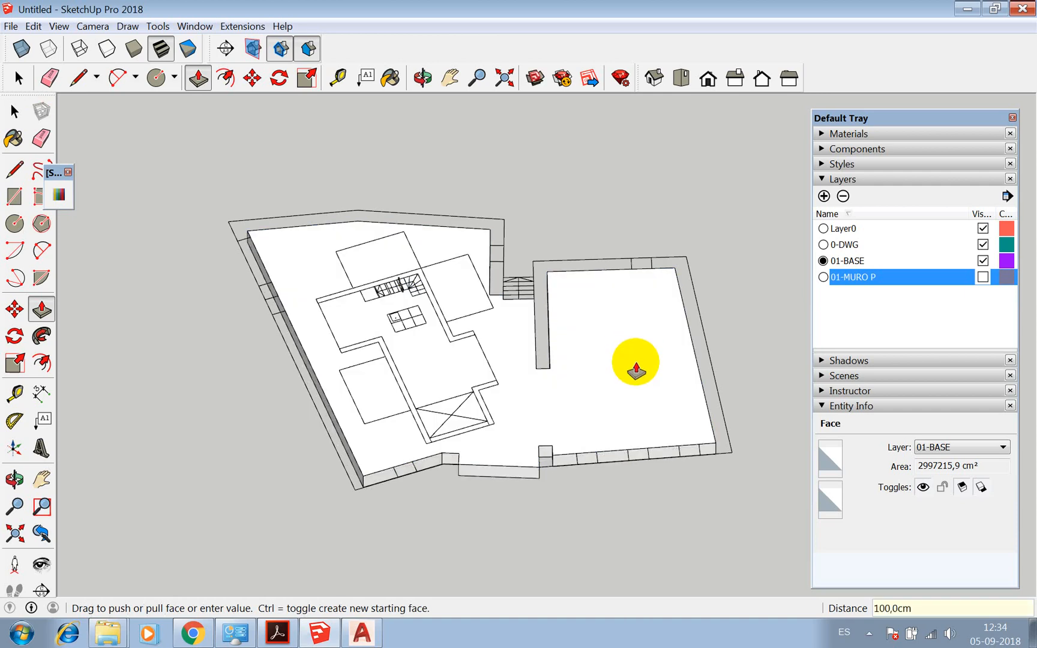
Select the whole base solid and make it a component with the default definition name
{"action": "key", "text": "space"}
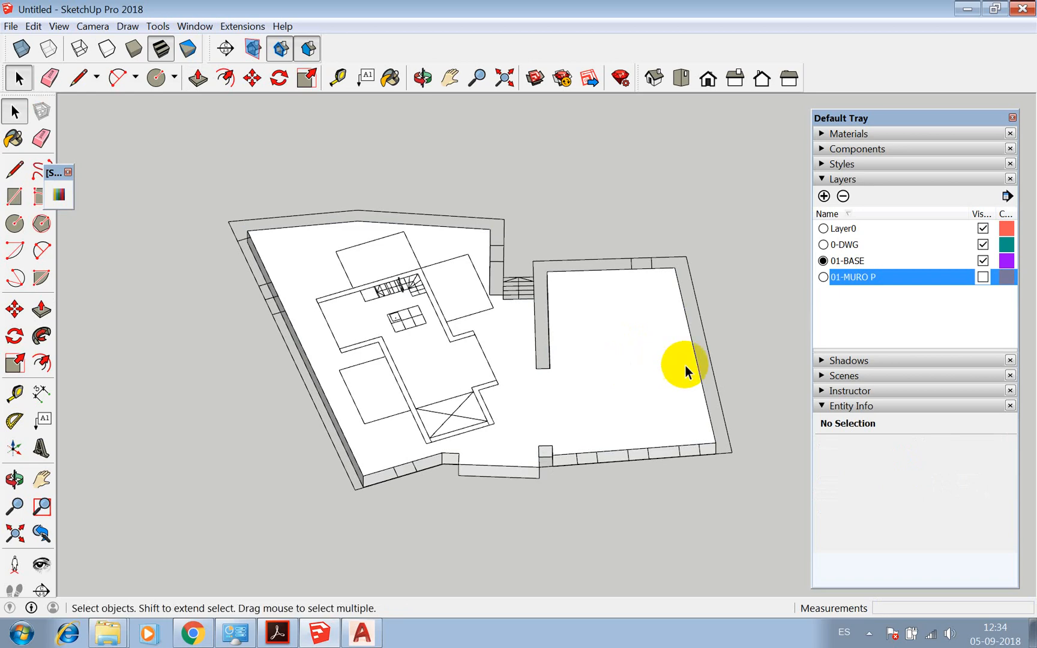
{"action": "triple_click", "coordinate": [564, 422]}
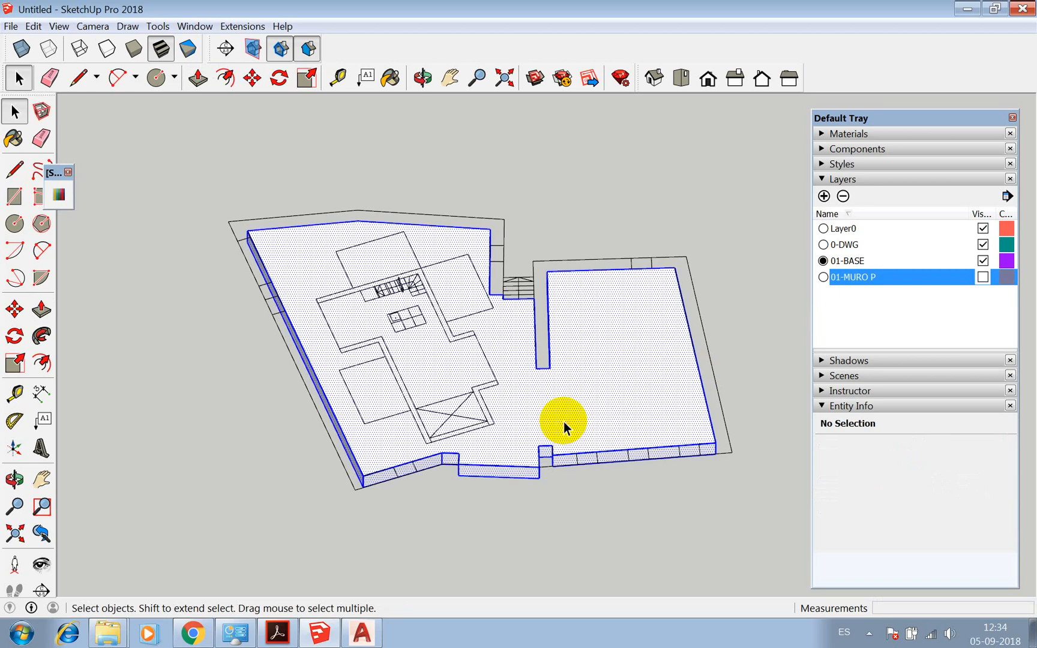
{"action": "scroll", "coordinate": [484, 426], "scroll_direction": "up", "scroll_amount": 3}
{"action": "scroll", "coordinate": [584, 320], "scroll_direction": "down", "scroll_amount": 3}
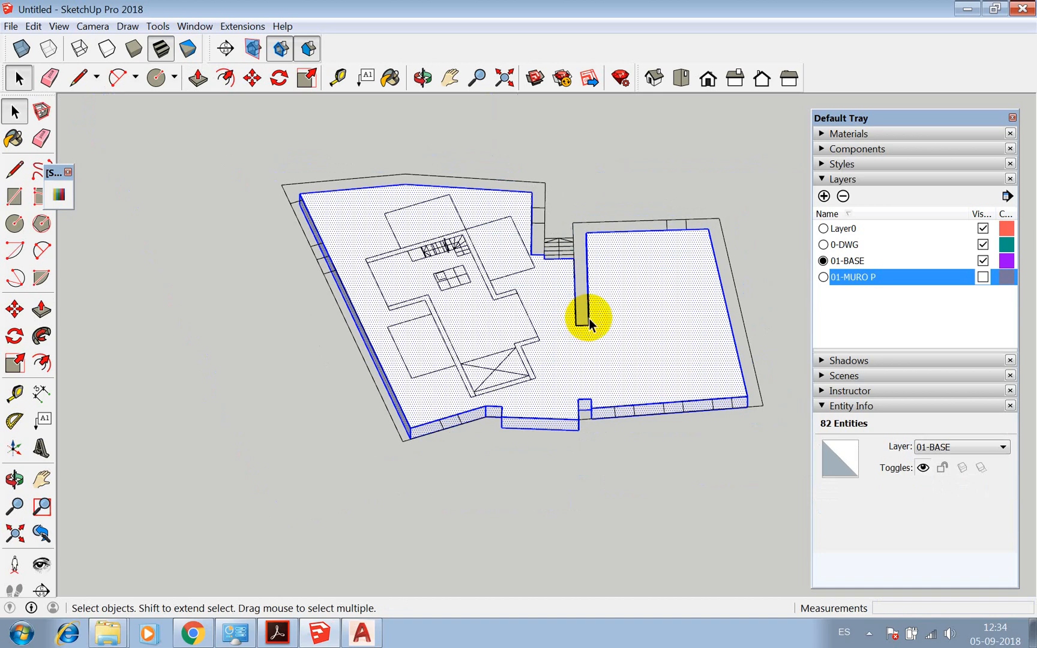
{"action": "scroll", "coordinate": [586, 438], "scroll_direction": "up", "scroll_amount": 4}
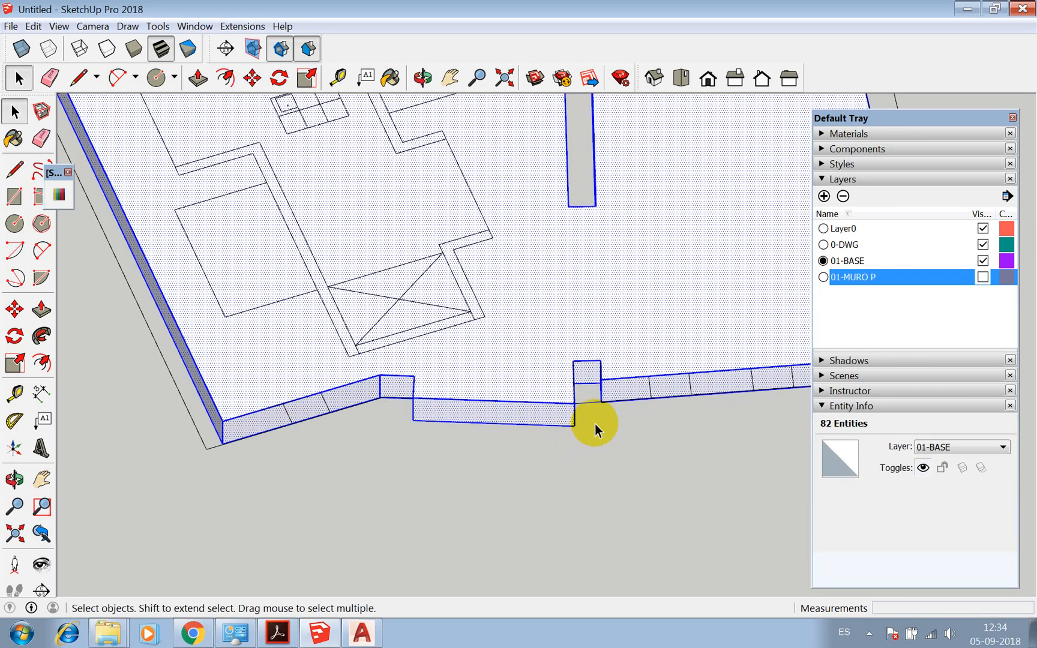
{"action": "right_click", "coordinate": [627, 319]}
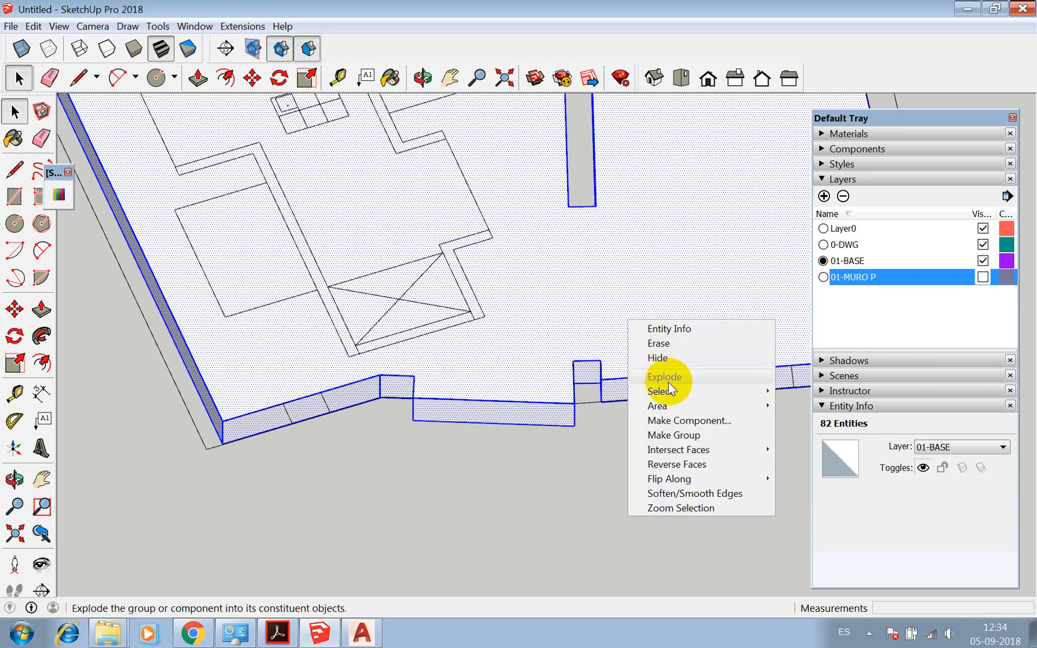
{"action": "left_click", "coordinate": [681, 420]}
{"action": "left_click", "coordinate": [471, 479]}
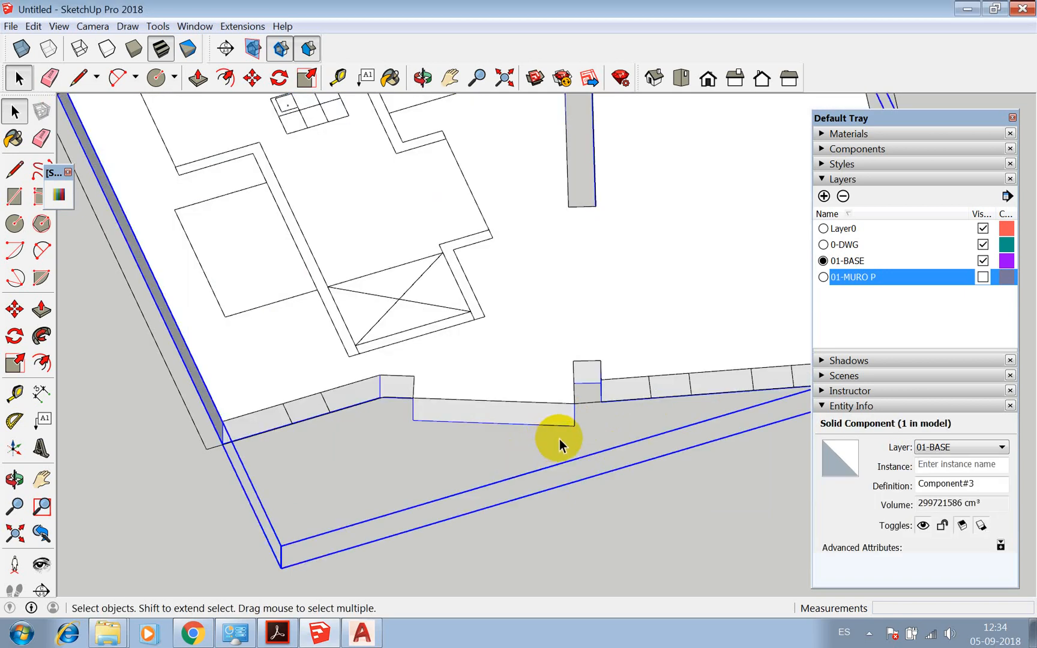
Move the base component up 100 cm, placing its underside at plan level
{"action": "key", "text": "m"}
{"action": "left_click", "coordinate": [600, 406]}
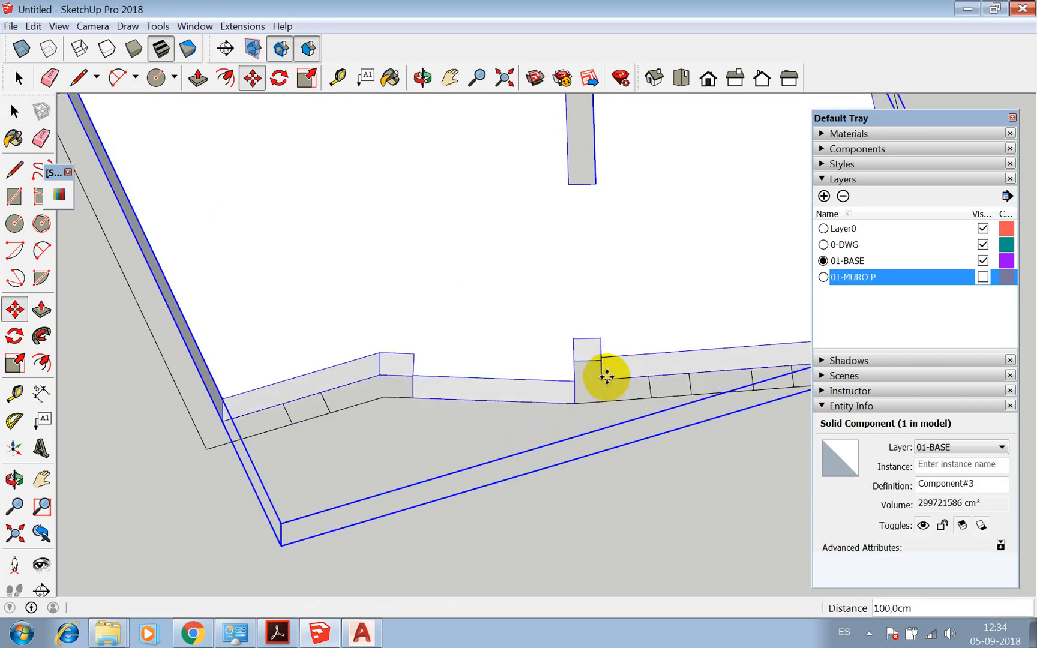
{"action": "key", "text": "space"}
{"action": "scroll", "coordinate": [443, 416], "scroll_direction": "down", "scroll_amount": 3}
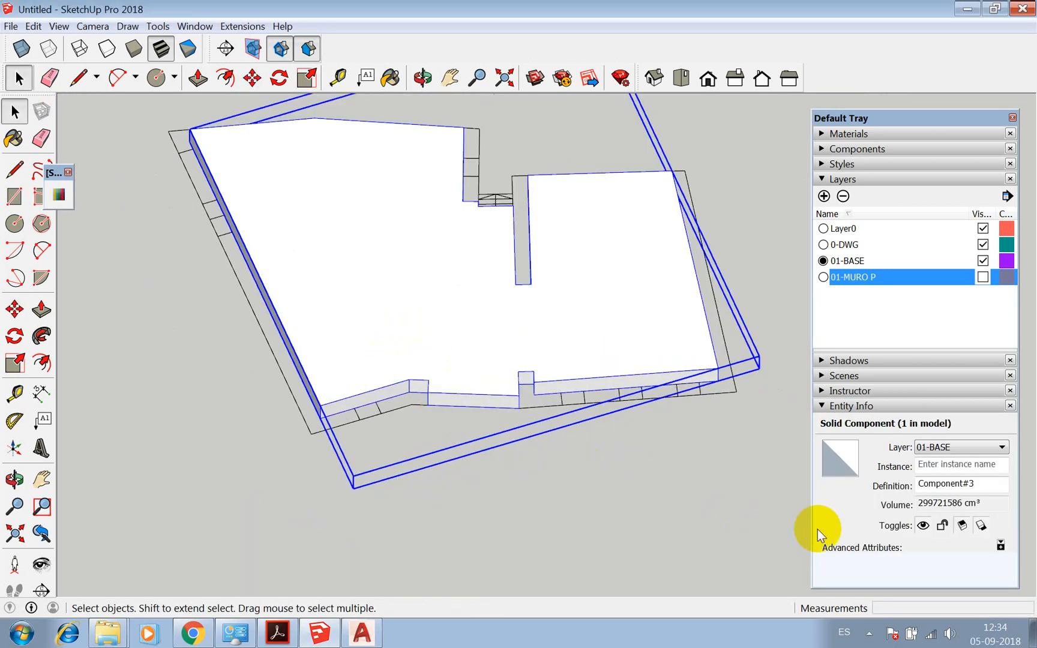
Show the 01-MURO P layer again and look at how the walls meet the base around the opening
{"action": "left_click", "coordinate": [982, 277]}
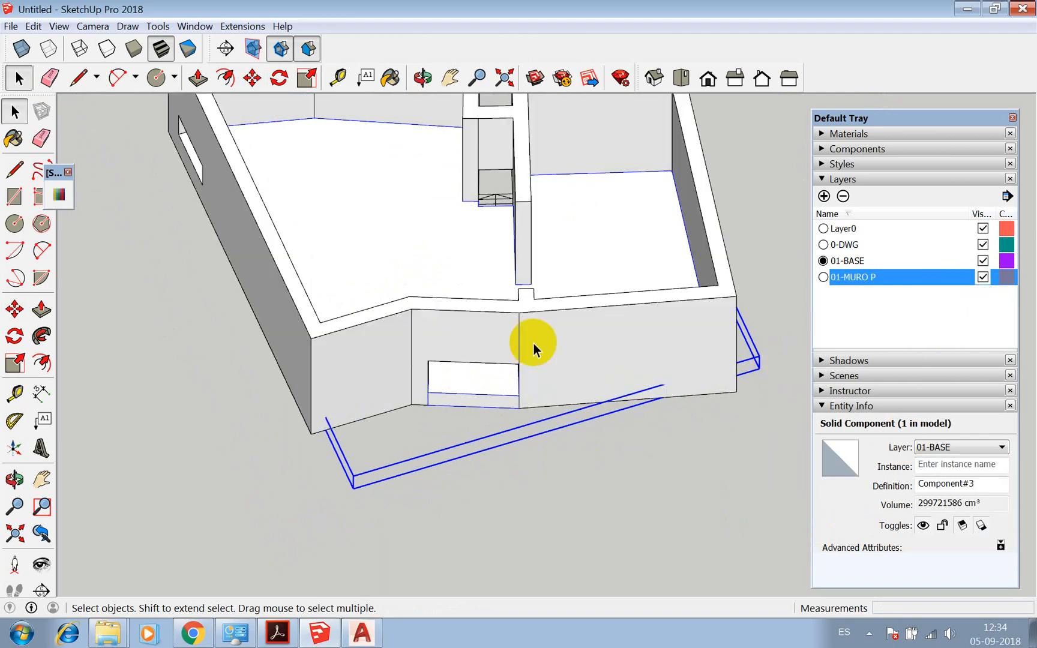
{"action": "left_click", "coordinate": [422, 78]}
{"action": "left_click_drag", "start_coordinate": [411, 300], "coordinate": [469, 105]}
{"action": "scroll", "coordinate": [461, 415], "scroll_direction": "up", "scroll_amount": 5}
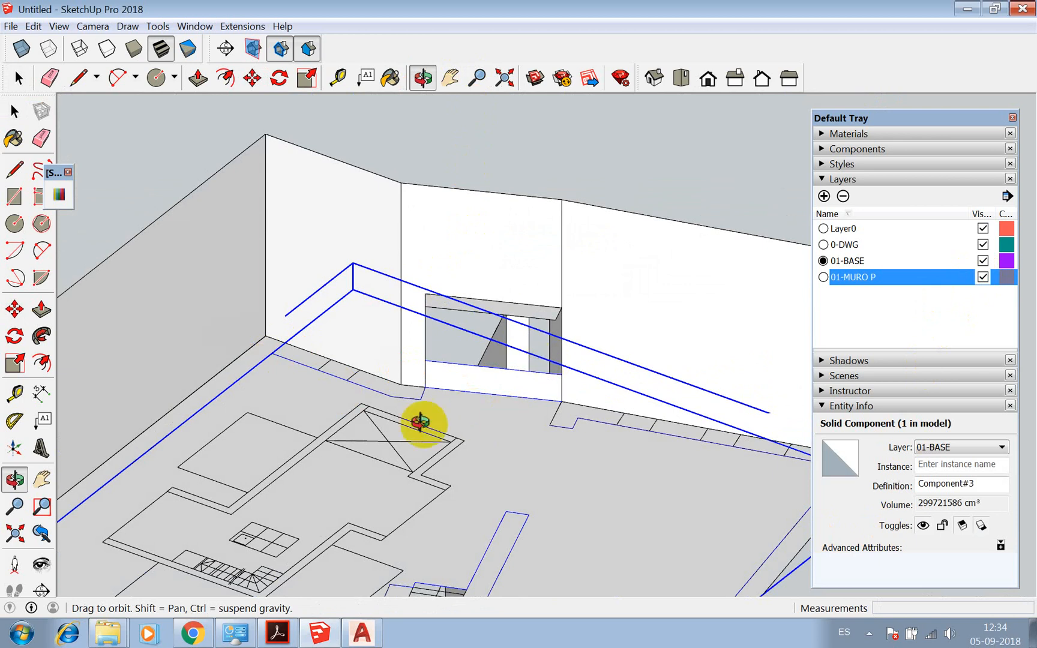
Turn on Color by layer so the walls and base display in their layer colours
{"action": "left_click", "coordinate": [1006, 197]}
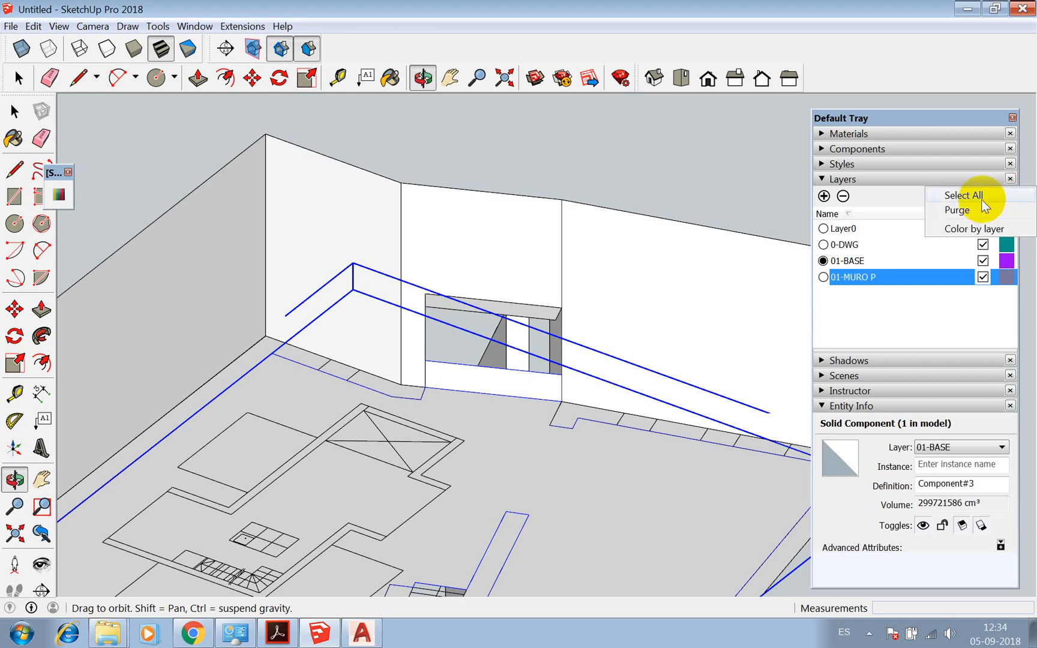
{"action": "left_click", "coordinate": [896, 198]}
{"action": "left_click", "coordinate": [1006, 197]}
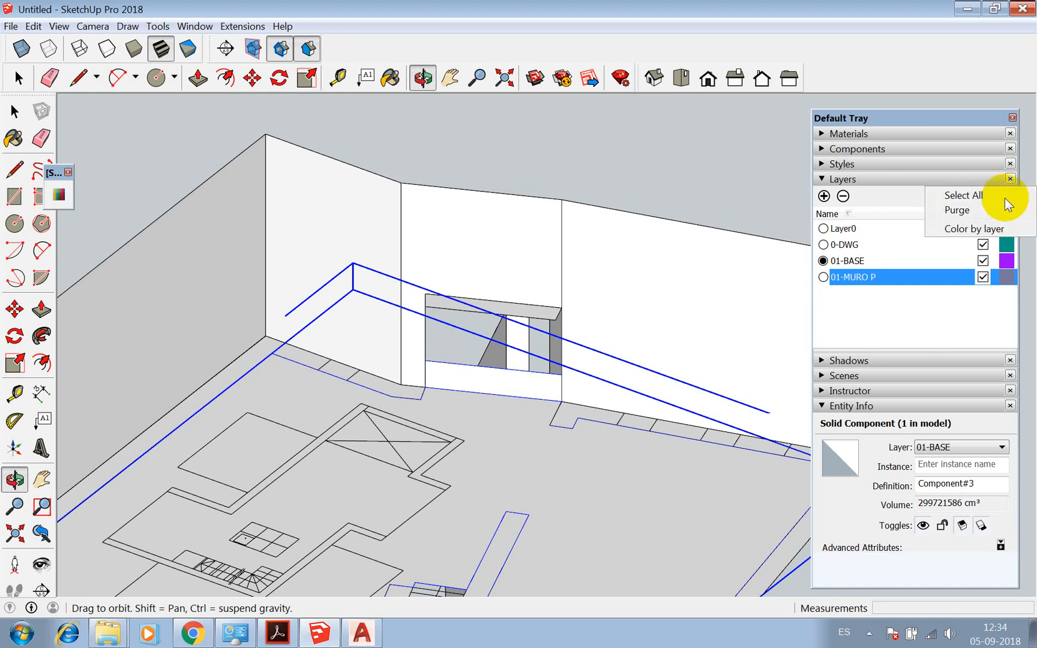
{"action": "left_click", "coordinate": [961, 227]}
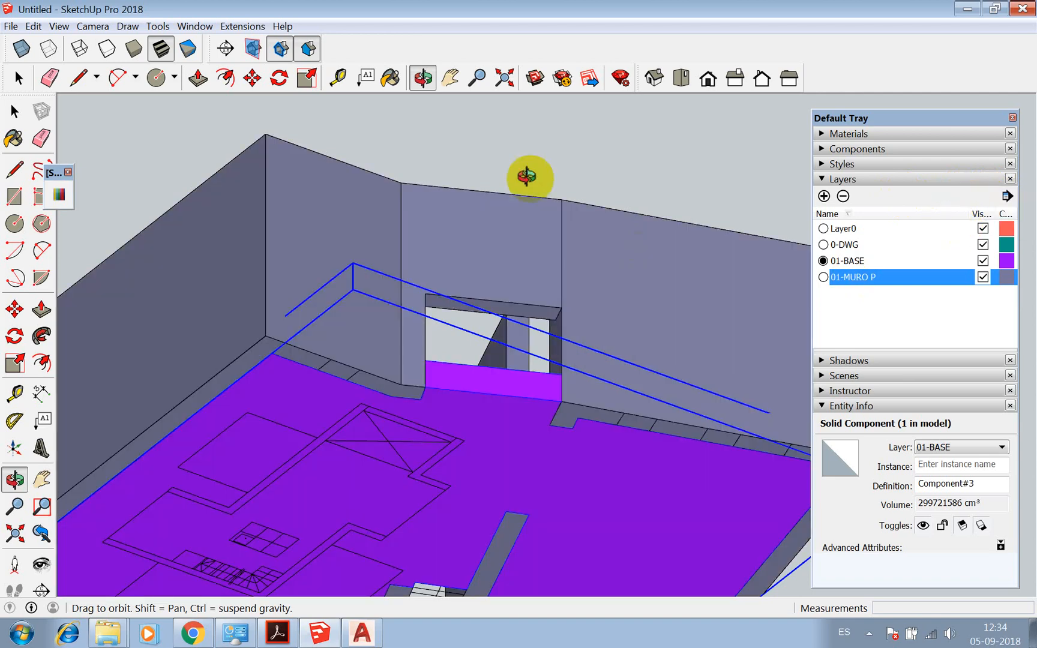
Inspect the layer-coloured walls and base from several sides and heights
{"action": "left_click_drag", "start_coordinate": [520, 137], "coordinate": [519, 439]}
{"action": "scroll", "coordinate": [525, 374], "scroll_direction": "down", "scroll_amount": 6}
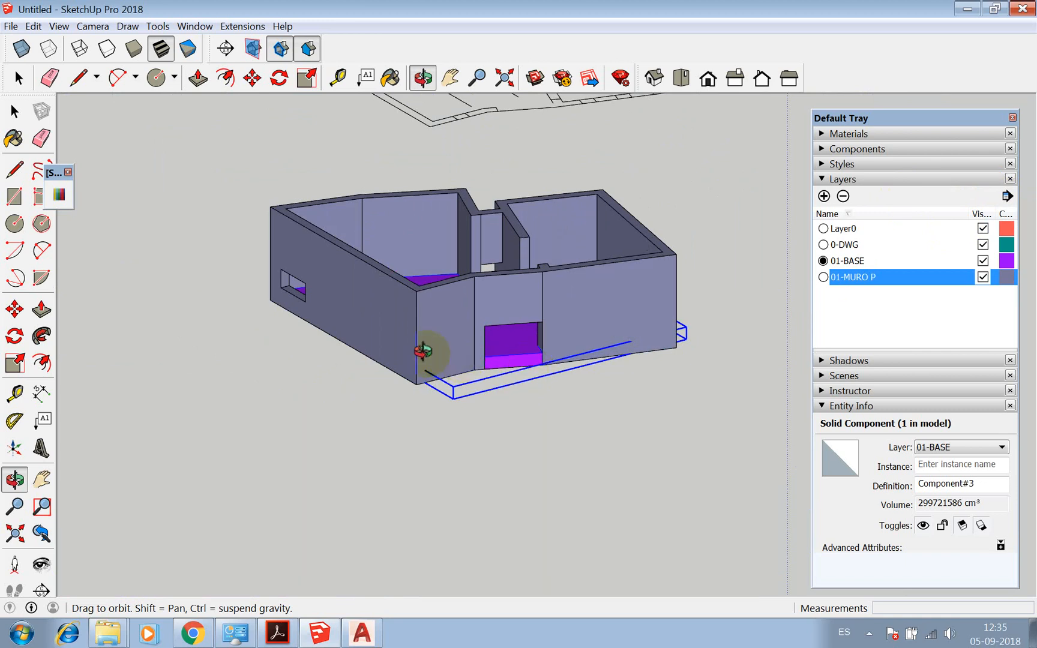
{"action": "left_click_drag", "start_coordinate": [424, 354], "coordinate": [454, 416]}
{"action": "left_click_drag", "start_coordinate": [567, 341], "coordinate": [494, 341]}
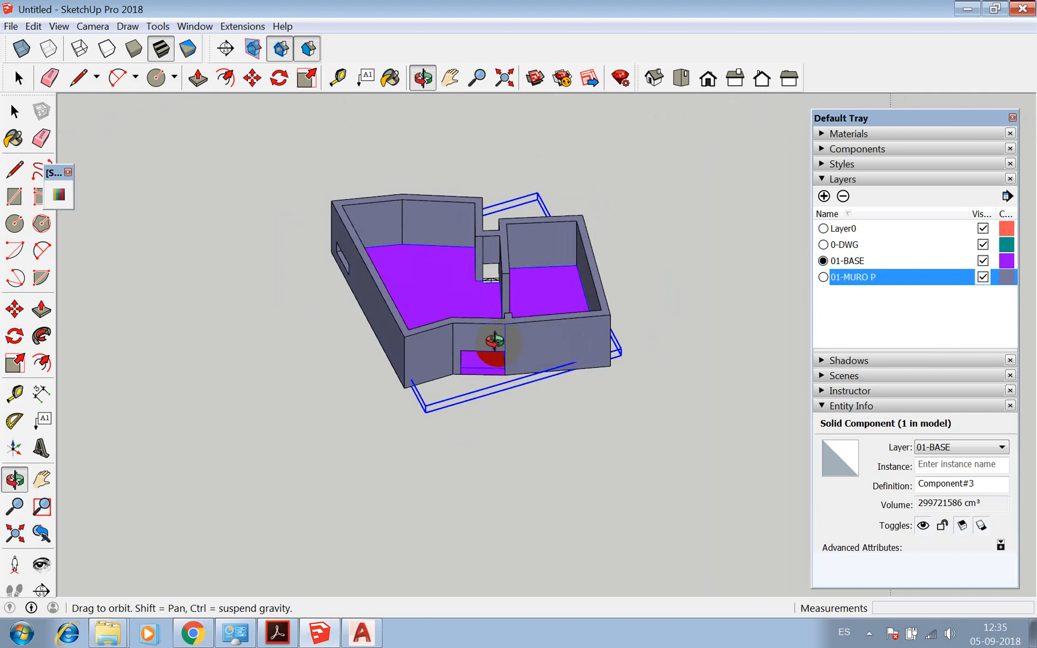
{"action": "scroll", "coordinate": [544, 262], "scroll_direction": "down", "scroll_amount": 3}
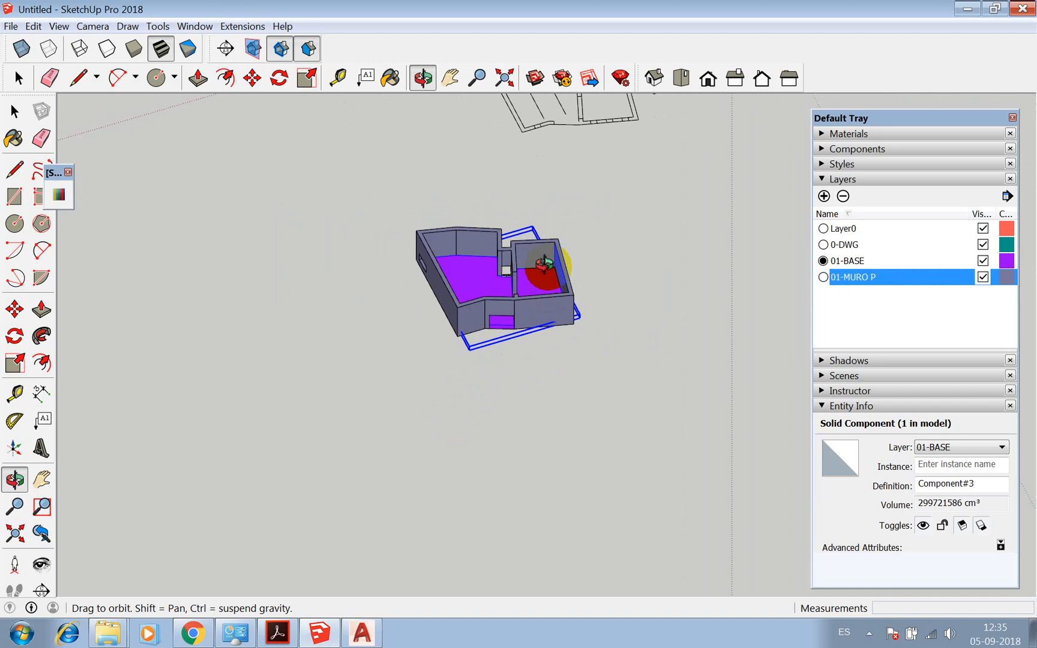
{"action": "left_click_drag", "start_coordinate": [544, 262], "coordinate": [664, 296]}
{"action": "scroll", "coordinate": [495, 266], "scroll_direction": "up", "scroll_amount": 2}
{"action": "left_click_drag", "start_coordinate": [516, 275], "coordinate": [547, 229]}
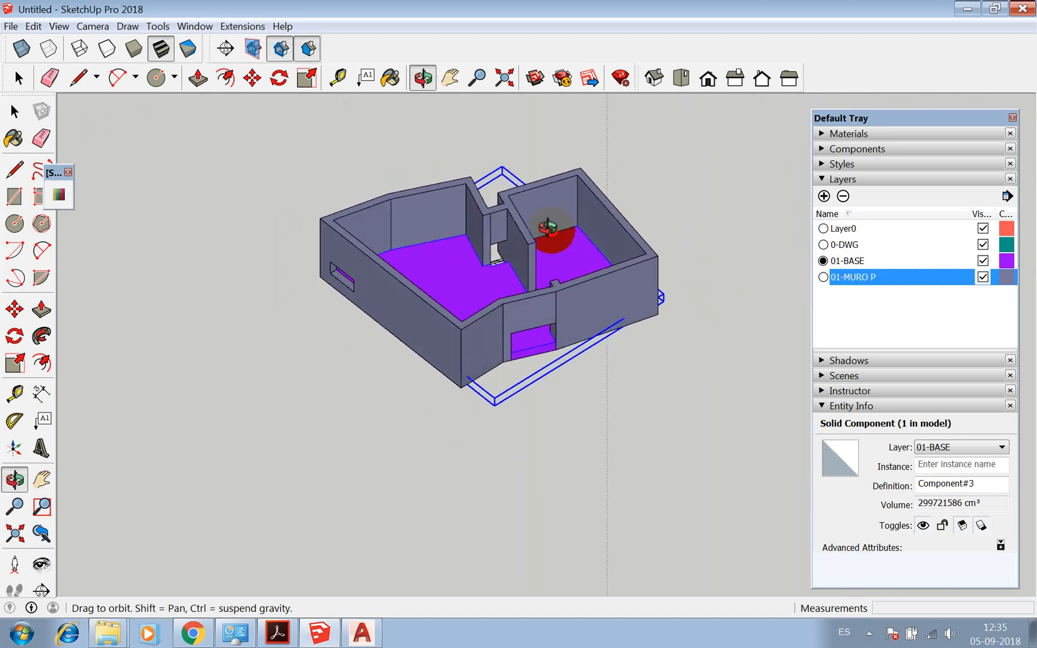
Hide the 01-MURO P layer and open the base component for editing
{"action": "left_click", "coordinate": [982, 276]}
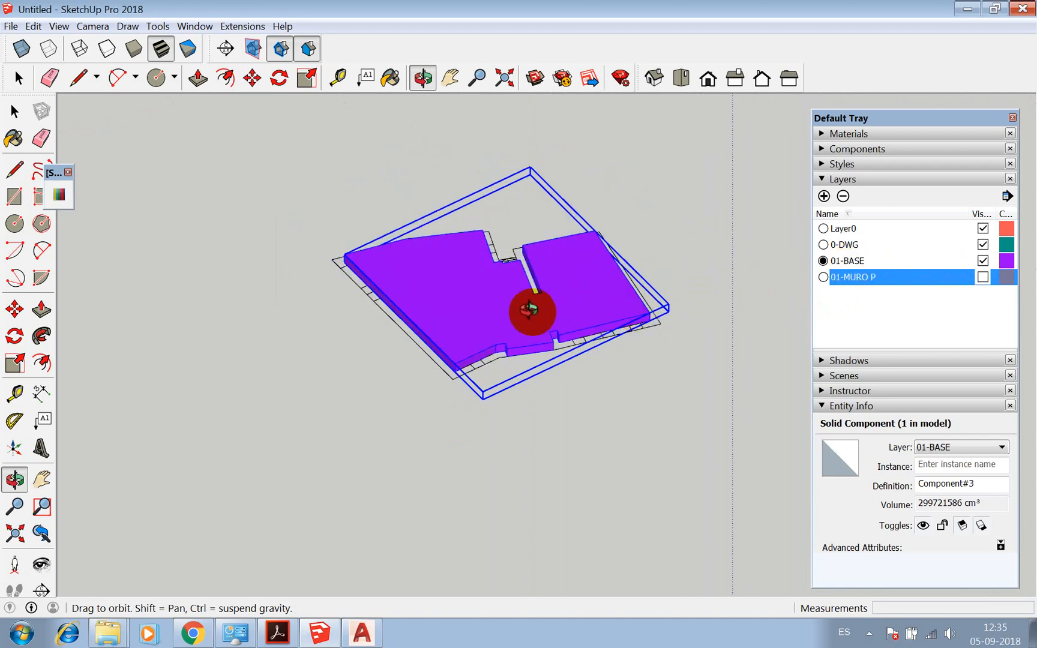
{"action": "scroll", "coordinate": [558, 310], "scroll_direction": "up", "scroll_amount": 4}
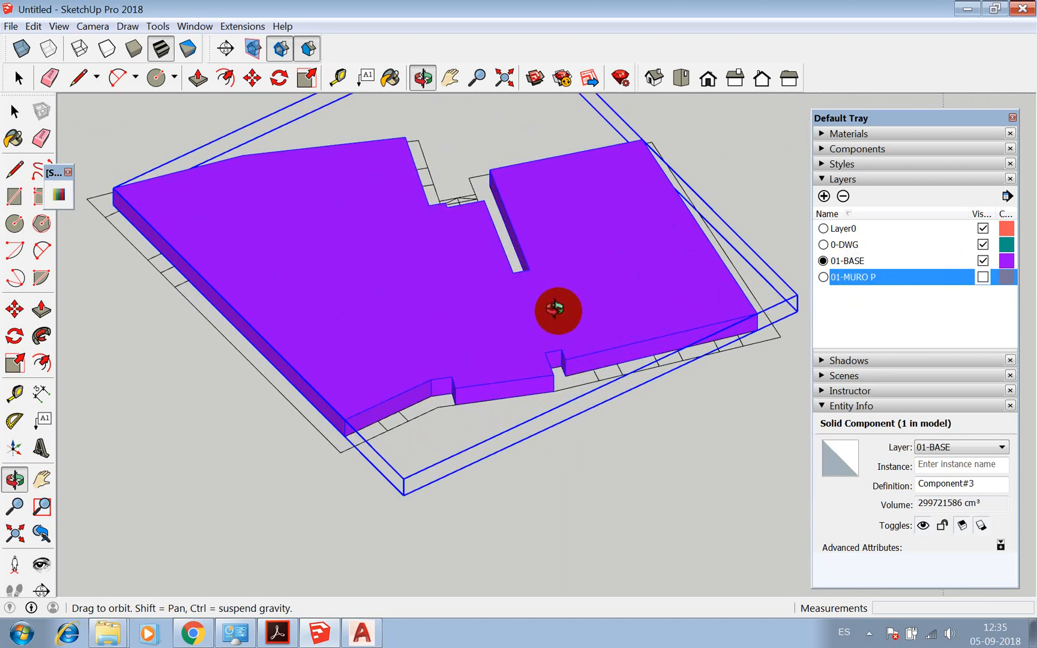
{"action": "key", "text": "space"}
{"action": "triple_click", "coordinate": [557, 302]}
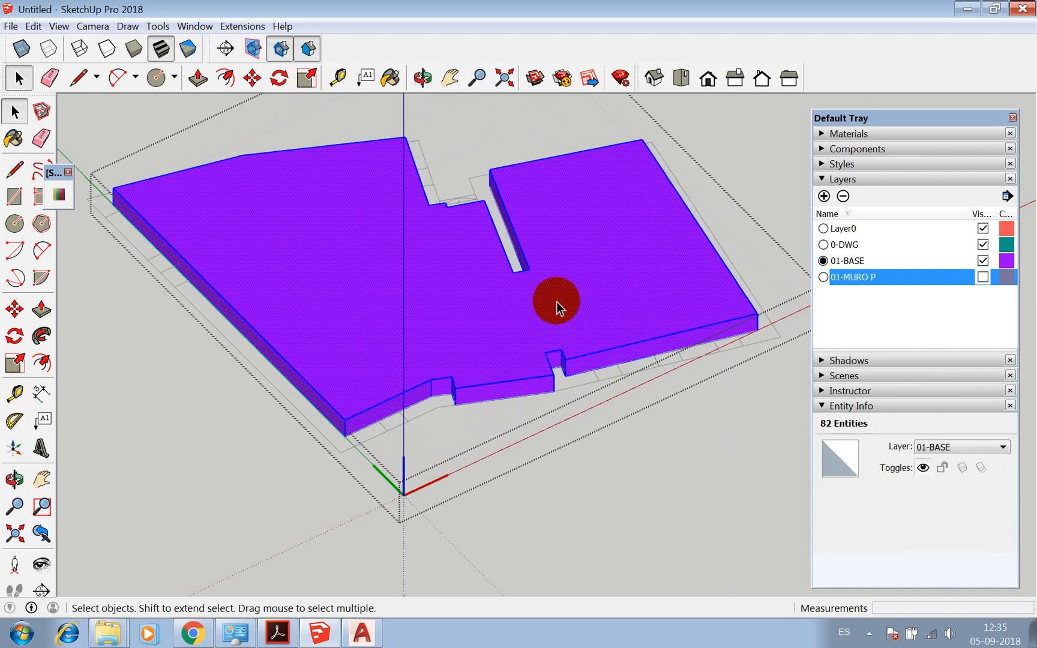
Draw a line across the base's top face from the front wall notch to the near corner of the interior wall slot
{"action": "key", "text": "l"}
{"action": "left_click", "coordinate": [545, 352]}
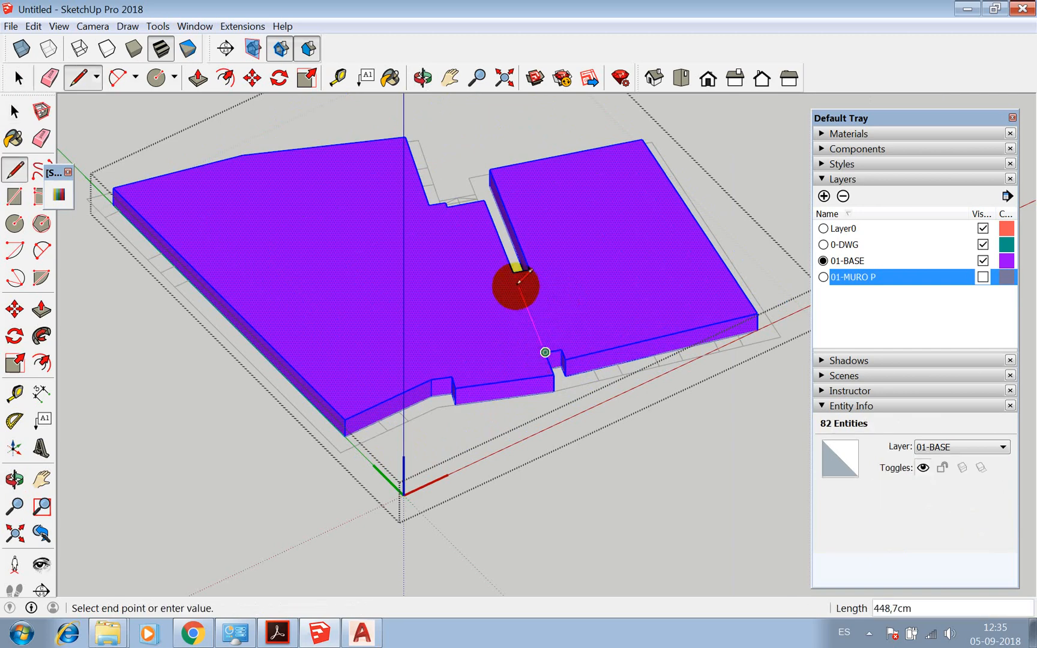
{"action": "left_click", "coordinate": [516, 271]}
Raise the smaller section of the divided base 50 cm with Push/Pull
{"action": "key", "text": "p"}
{"action": "left_click", "coordinate": [590, 313]}
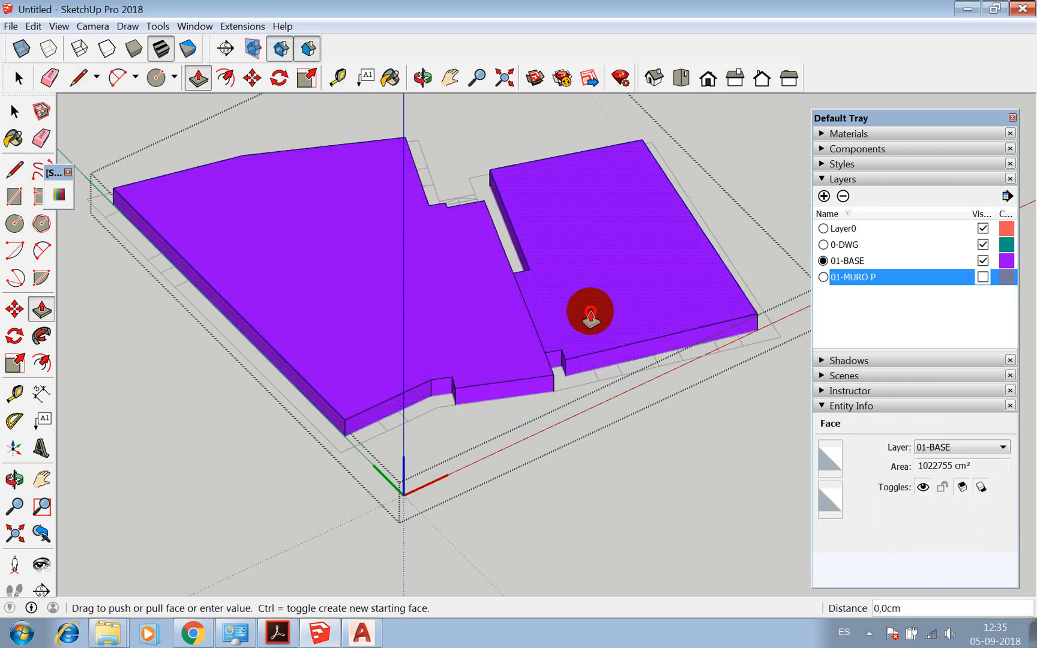
{"action": "left_click_drag", "start_coordinate": [590, 311], "coordinate": [590, 304]}
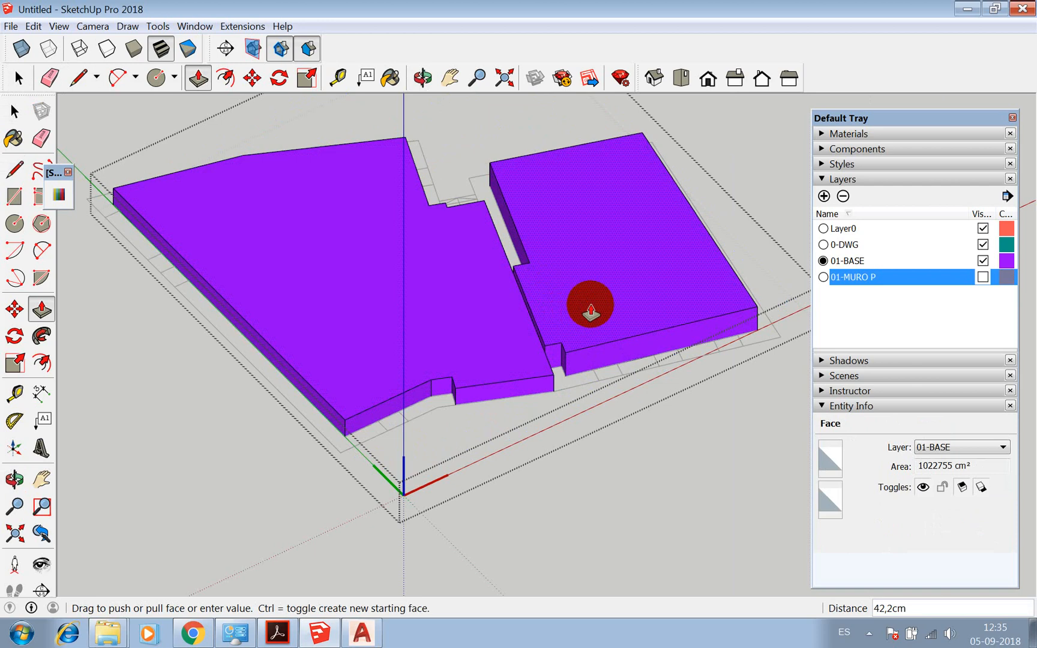
{"action": "type", "text": "50"}
{"action": "key", "text": "Return"}
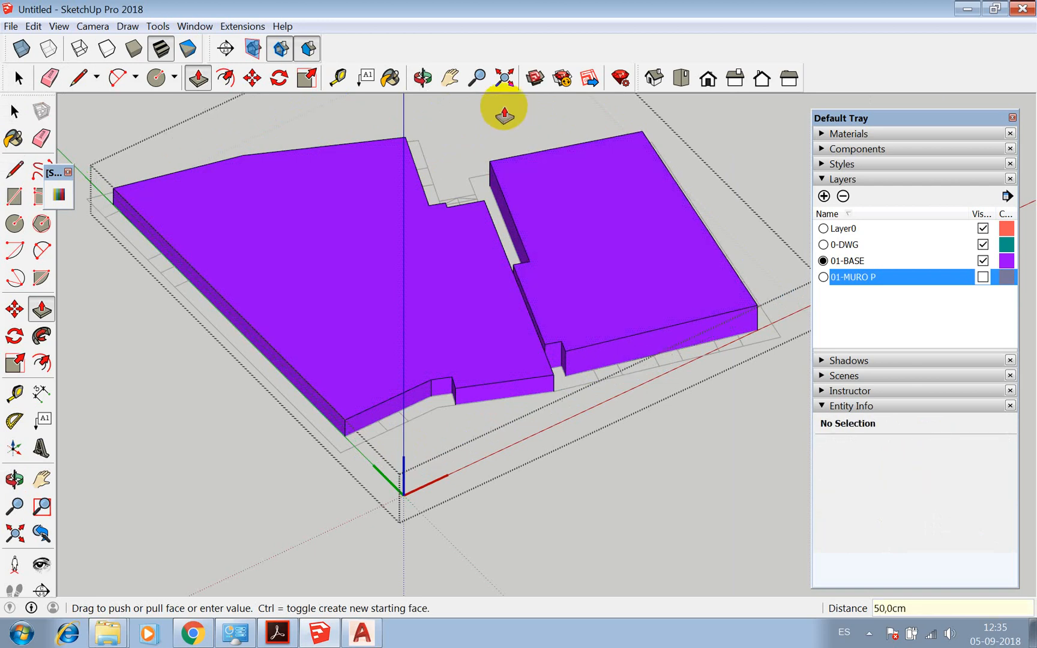
Undo the 50 cm raise and pull the smaller base section up 40 cm instead
{"action": "left_click", "coordinate": [423, 78]}
{"action": "mouse_move", "coordinate": [455, 255]}
{"action": "left_mouse_down"}
{"action": "mouse_move", "coordinate": [479, 280]}
{"action": "mouse_move", "coordinate": [774, 219]}
{"action": "mouse_move", "coordinate": [597, 306]}
{"action": "mouse_move", "coordinate": [519, 317]}
{"action": "mouse_move", "coordinate": [534, 333]}
{"action": "mouse_move", "coordinate": [555, 324]}
{"action": "left_mouse_up"}
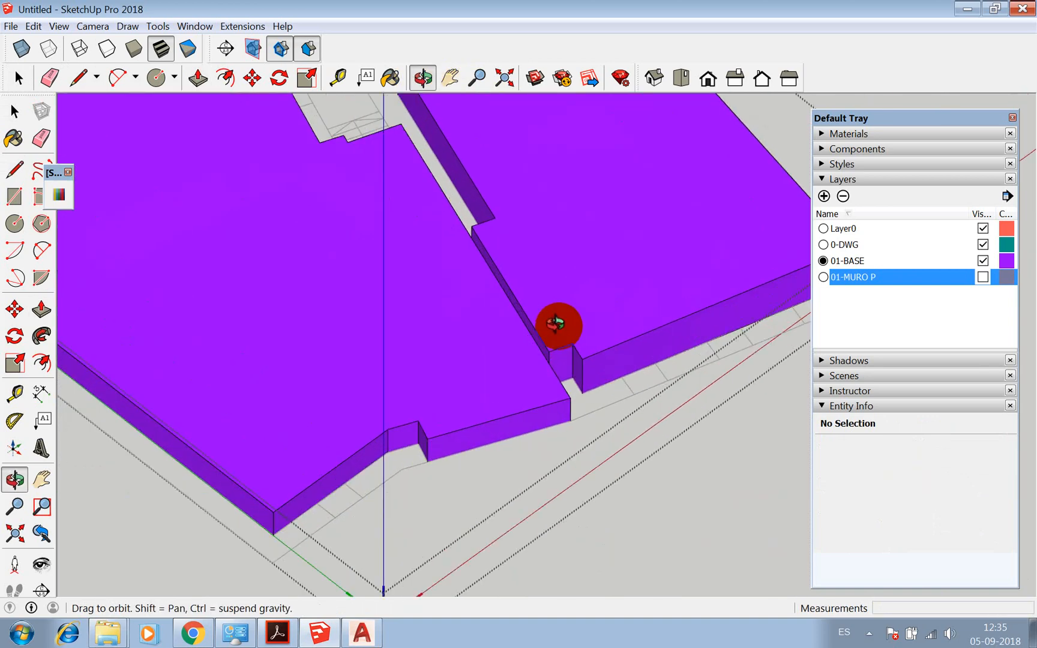
{"action": "key", "text": "z"}
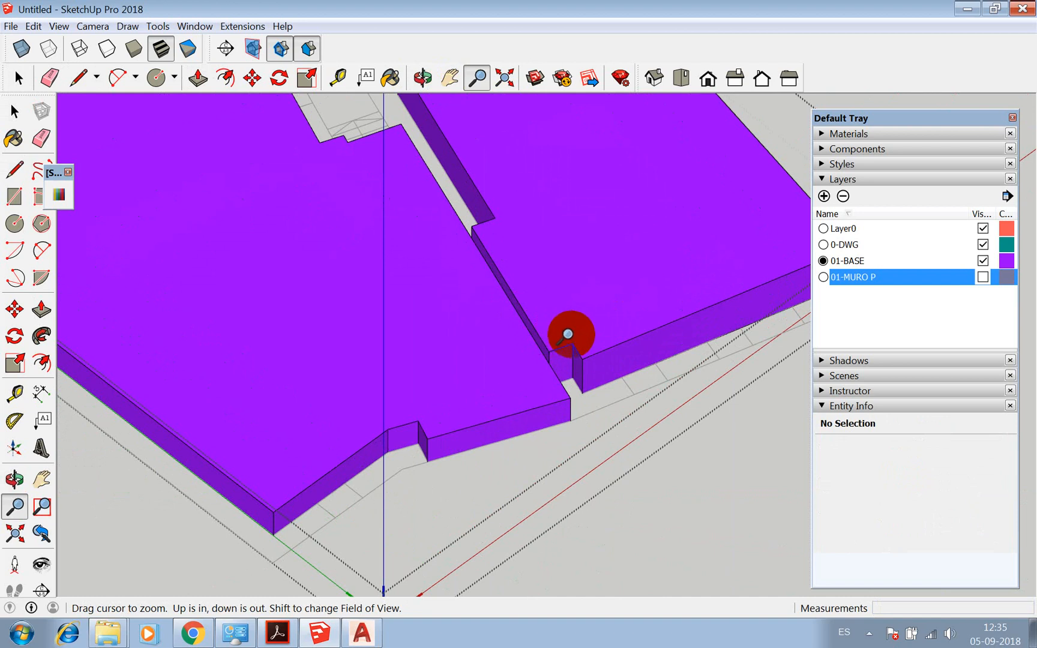
{"action": "key", "text": "p"}
{"action": "left_click_drag", "start_coordinate": [576, 342], "coordinate": [563, 334]}
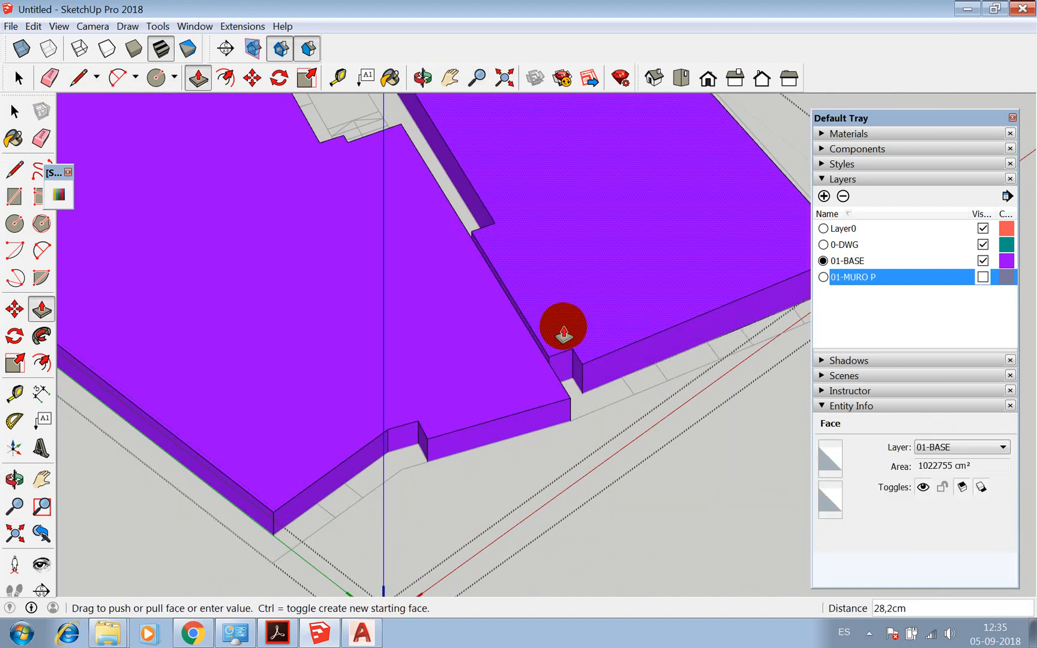
{"action": "type", "text": "40"}
{"action": "key", "text": "Return"}
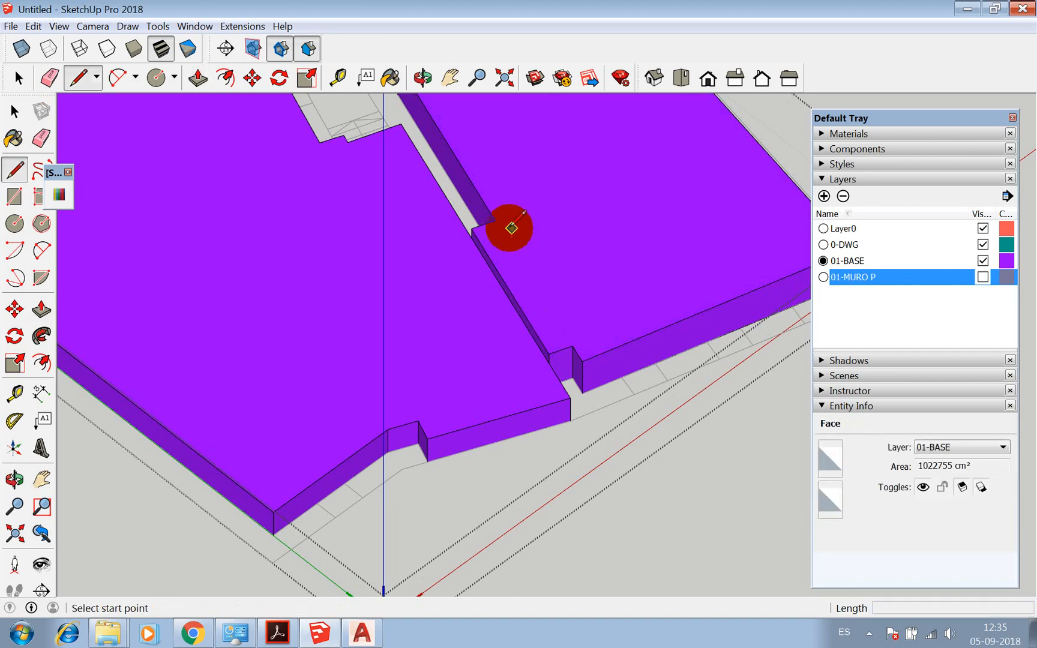
Mark off the strip between the wall slot and the front notch with a line and push it down 20 cm as a step
{"action": "left_click", "coordinate": [493, 222]}
{"action": "left_click", "coordinate": [575, 348]}
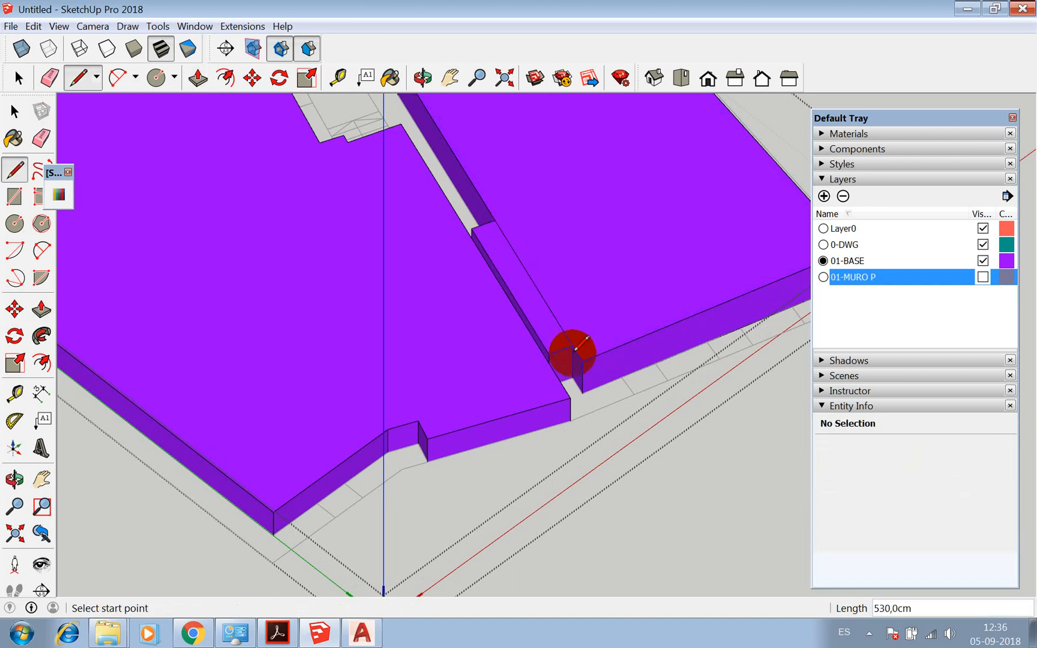
{"action": "key", "text": "p"}
{"action": "left_click", "coordinate": [556, 351]}
{"action": "type", "text": "2"}
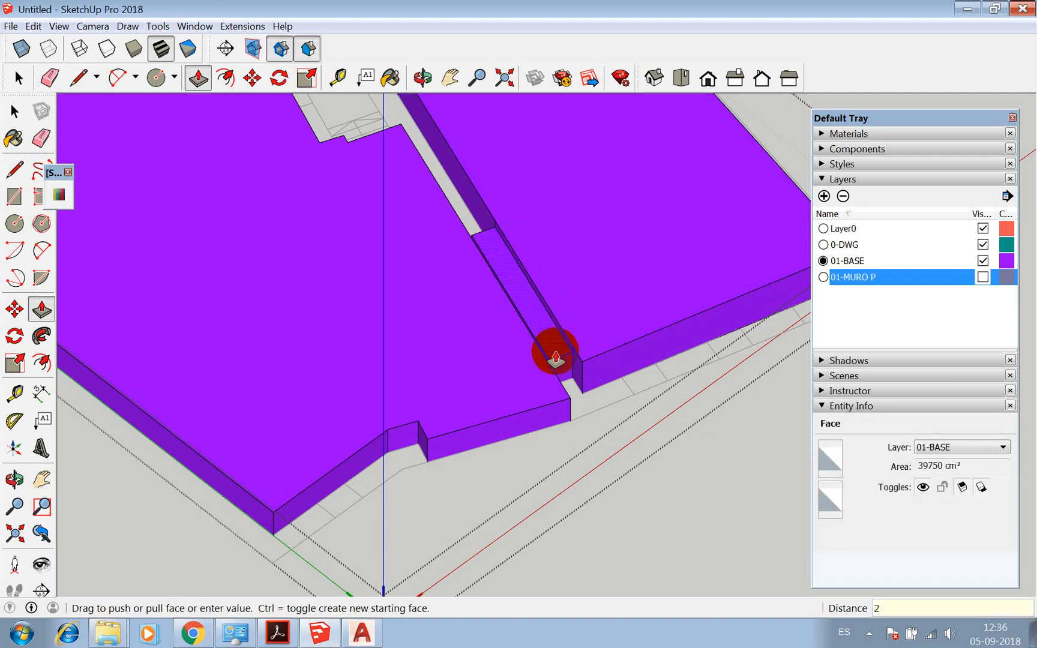
{"action": "type", "text": "0"}
{"action": "key", "text": "Return"}
Erase the leftover short vertical edge where the step meets the raised section at the front notch
{"action": "scroll", "coordinate": [565, 353], "scroll_direction": "up", "scroll_amount": 4}
{"action": "key", "text": "space"}
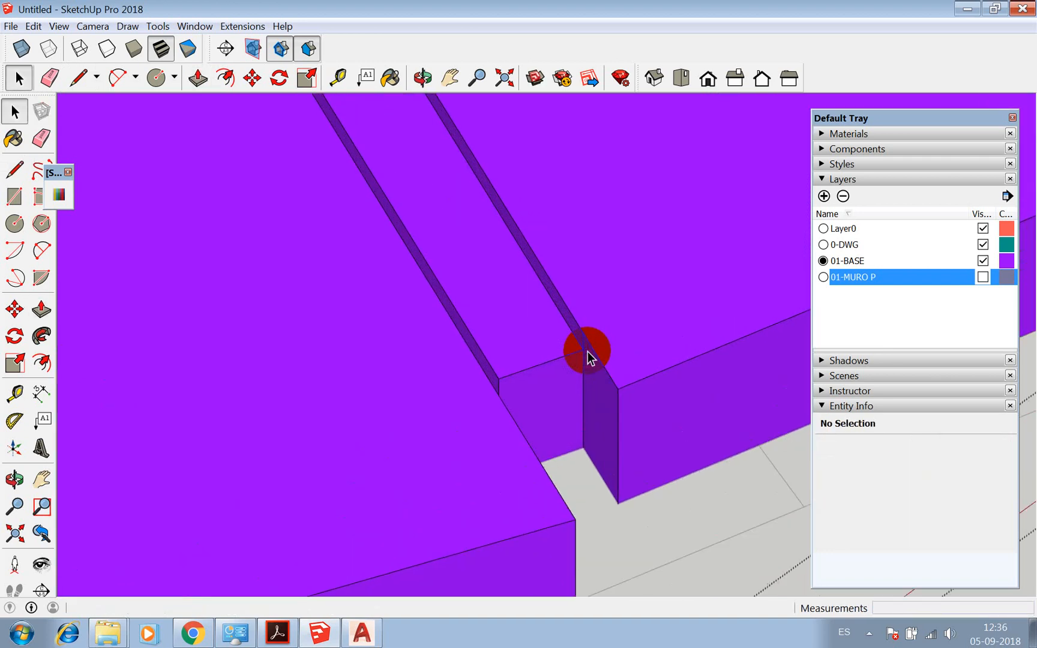
{"action": "left_click", "coordinate": [582, 346]}
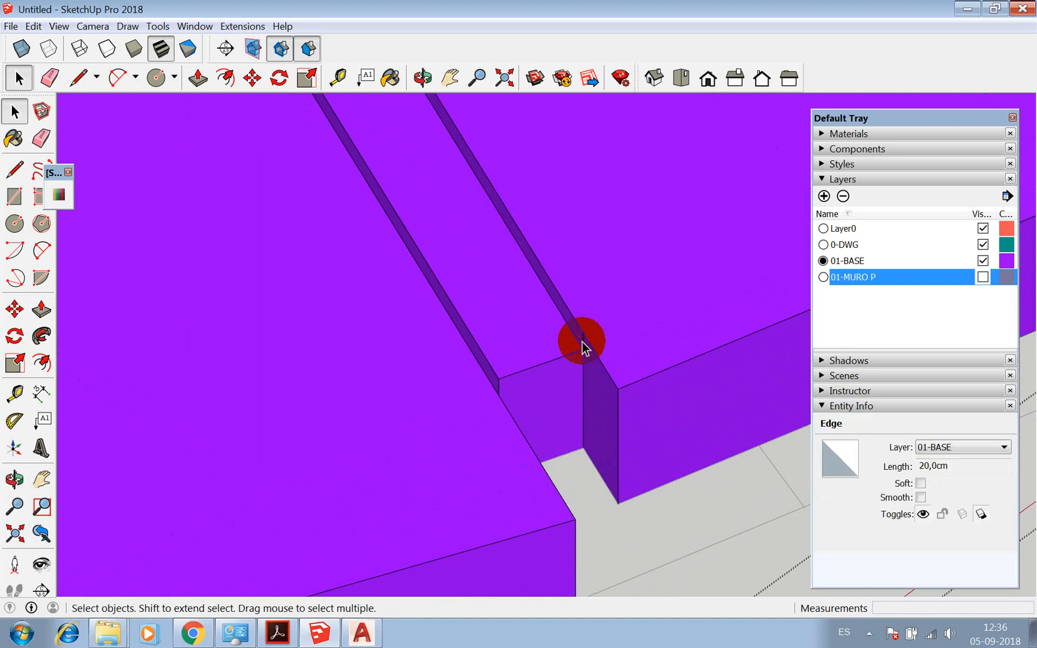
{"action": "scroll", "coordinate": [620, 429], "scroll_direction": "down", "scroll_amount": 3}
{"action": "scroll", "coordinate": [592, 373], "scroll_direction": "up", "scroll_amount": 4}
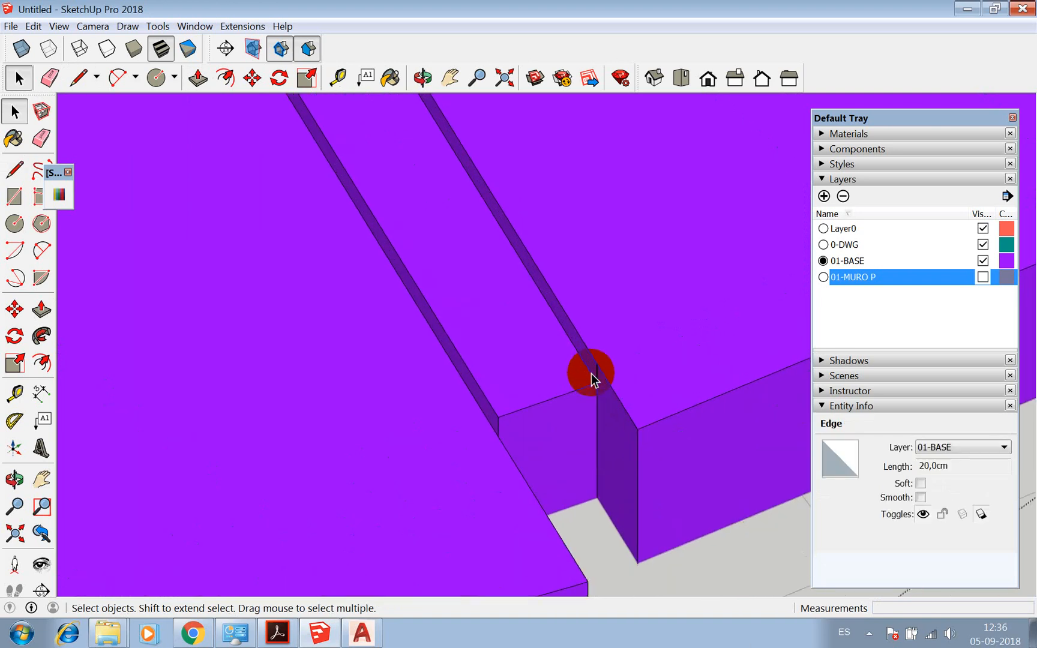
{"action": "scroll", "coordinate": [592, 373], "scroll_direction": "up", "scroll_amount": 3}
{"action": "right_click", "coordinate": [599, 372]}
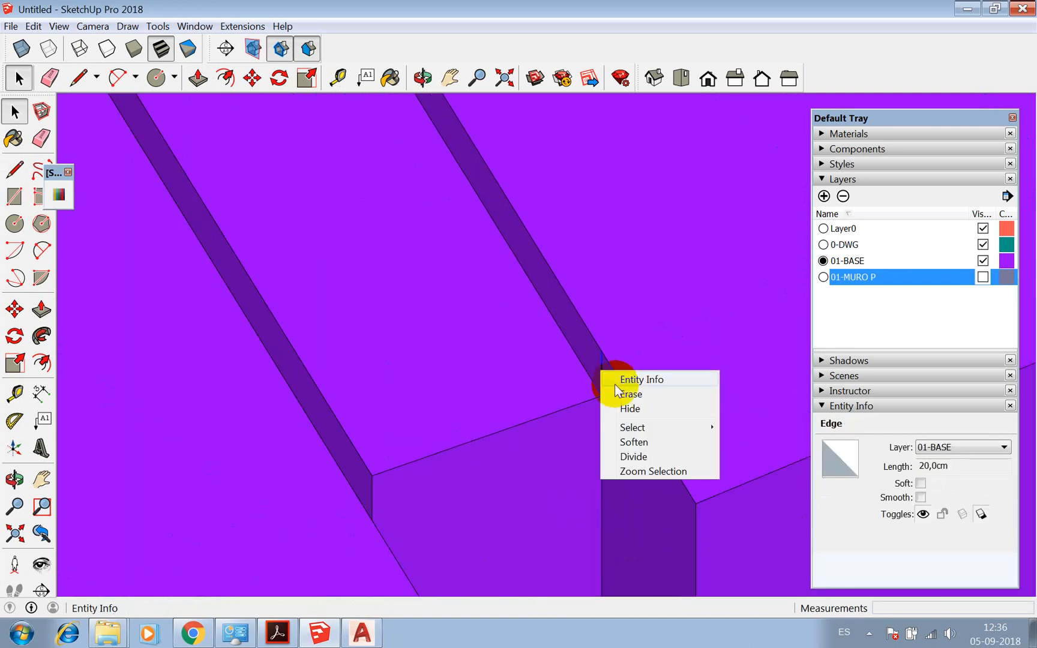
{"action": "left_click", "coordinate": [625, 395]}
{"action": "scroll", "coordinate": [583, 455], "scroll_direction": "down", "scroll_amount": 5}
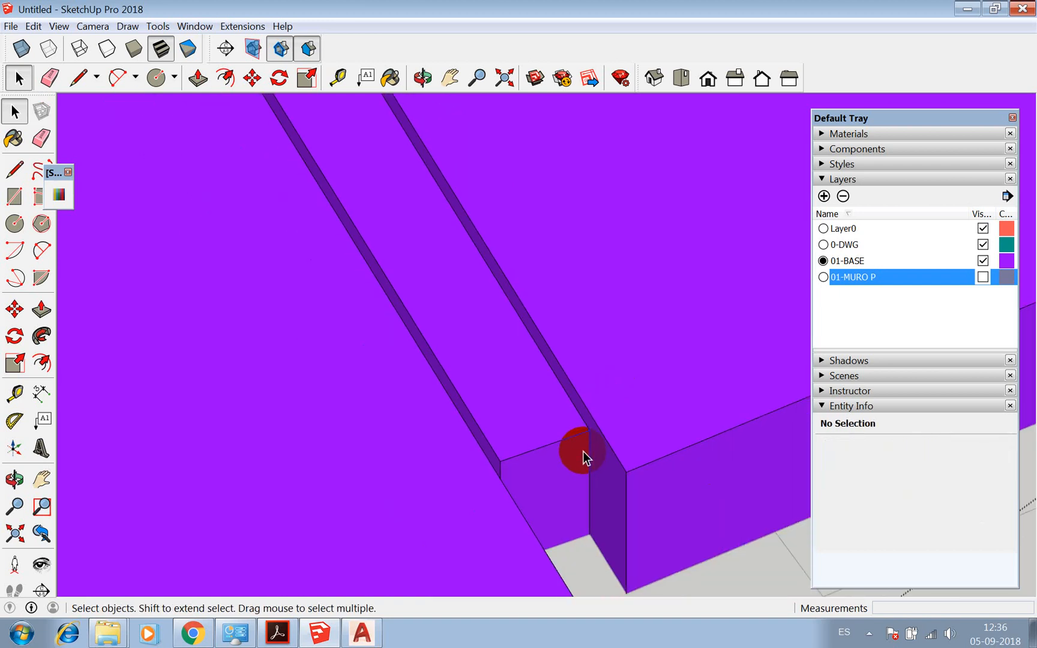
Erase the matching short vertical edge at the step's other end, beside the interior wall slot
{"action": "scroll", "coordinate": [487, 292], "scroll_direction": "up", "scroll_amount": 6}
{"action": "scroll", "coordinate": [488, 293], "scroll_direction": "up", "scroll_amount": 3}
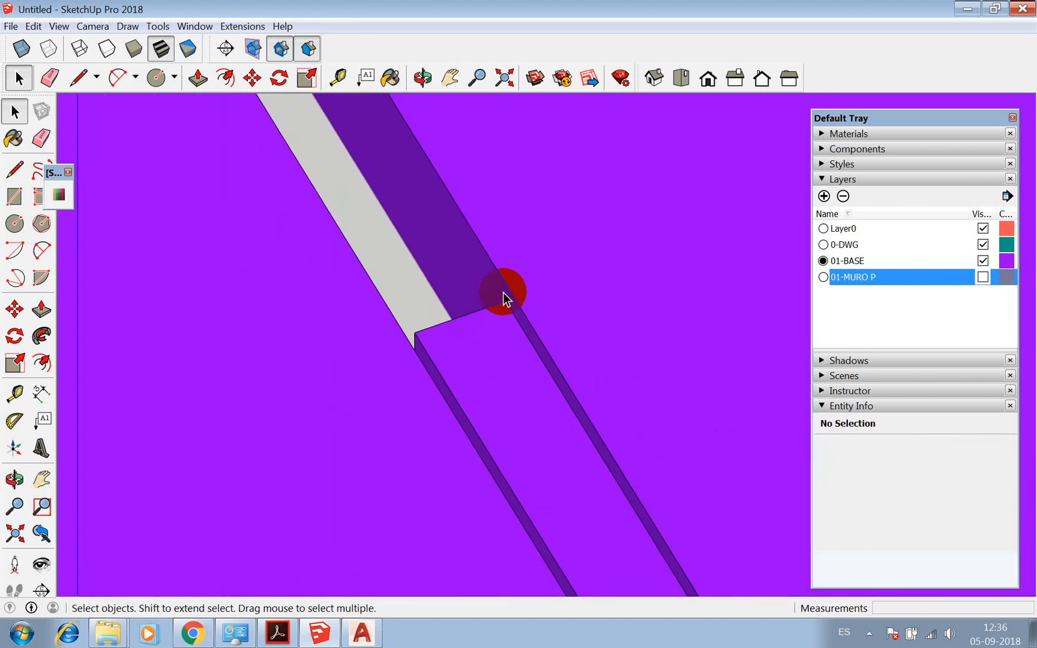
{"action": "right_click", "coordinate": [504, 295]}
{"action": "left_click", "coordinate": [524, 316]}
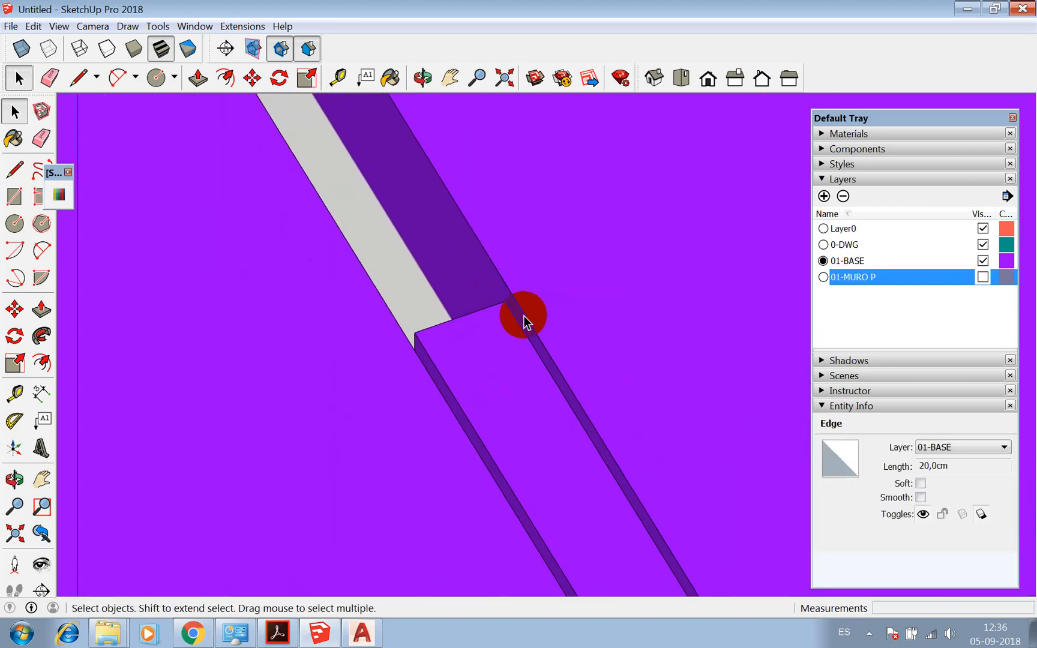
{"action": "scroll", "coordinate": [535, 321], "scroll_direction": "down", "scroll_amount": 3}
{"action": "scroll", "coordinate": [534, 320], "scroll_direction": "down", "scroll_amount": 2}
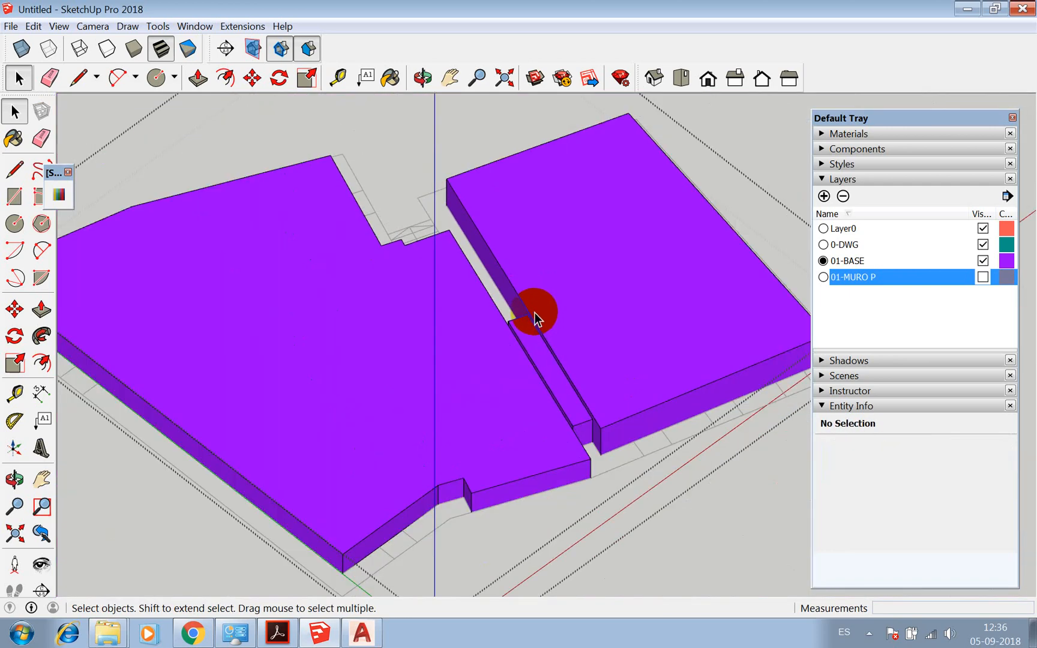
Leave the base component's editing mode and select the whole component
{"action": "scroll", "coordinate": [535, 311], "scroll_direction": "down", "scroll_amount": 5}
{"action": "left_click", "coordinate": [659, 195]}
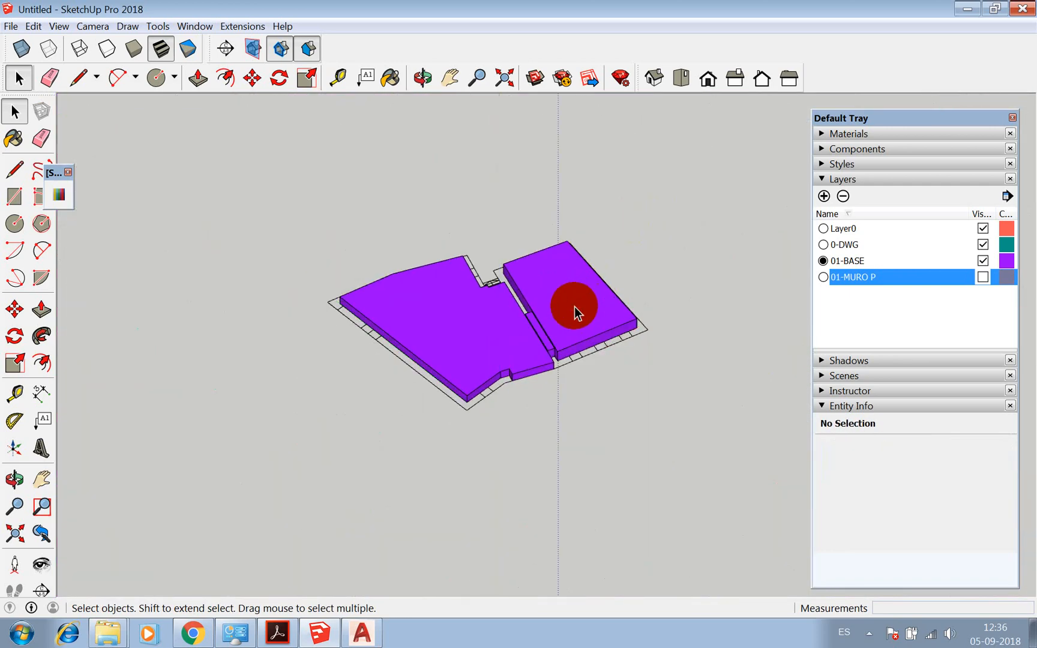
{"action": "left_click", "coordinate": [575, 307]}
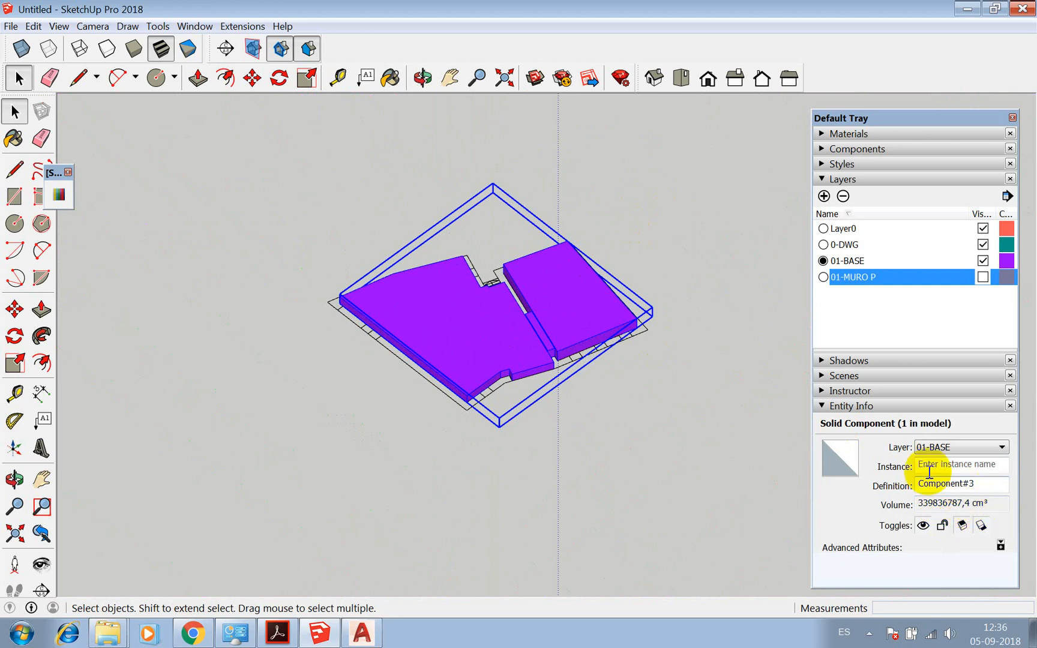
Check the step between the two base levels and turn on X-ray display to see the plan through the base
{"action": "scroll", "coordinate": [573, 355], "scroll_direction": "up", "scroll_amount": 10}
{"action": "scroll", "coordinate": [548, 338], "scroll_direction": "up", "scroll_amount": 4}
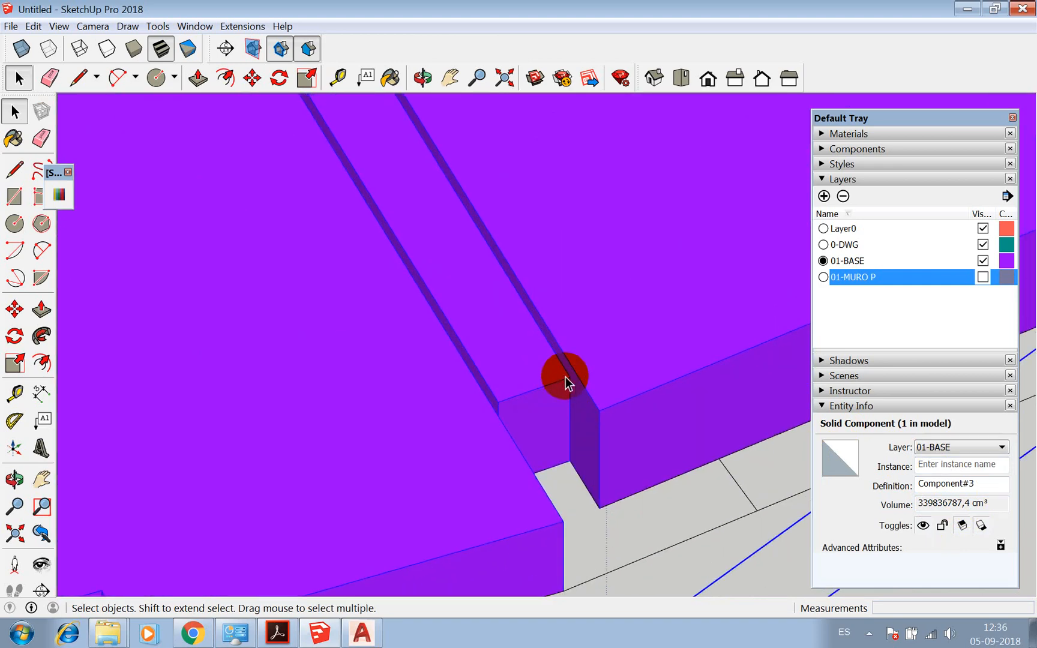
{"action": "scroll", "coordinate": [624, 396], "scroll_direction": "down", "scroll_amount": 10}
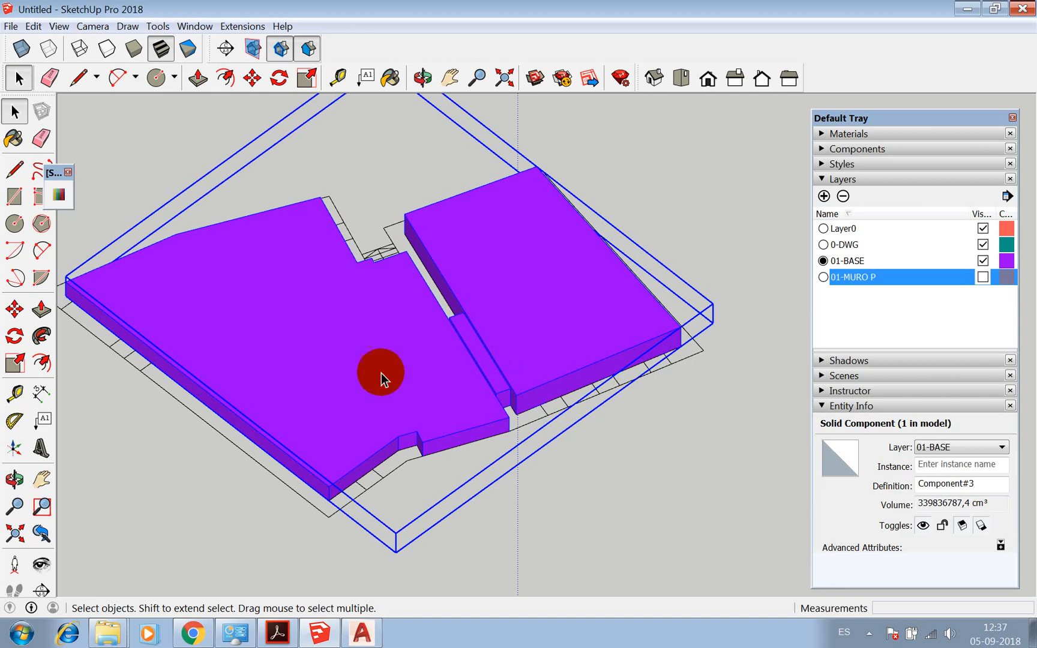
{"action": "left_click", "coordinate": [21, 48]}
{"action": "left_click", "coordinate": [494, 365]}
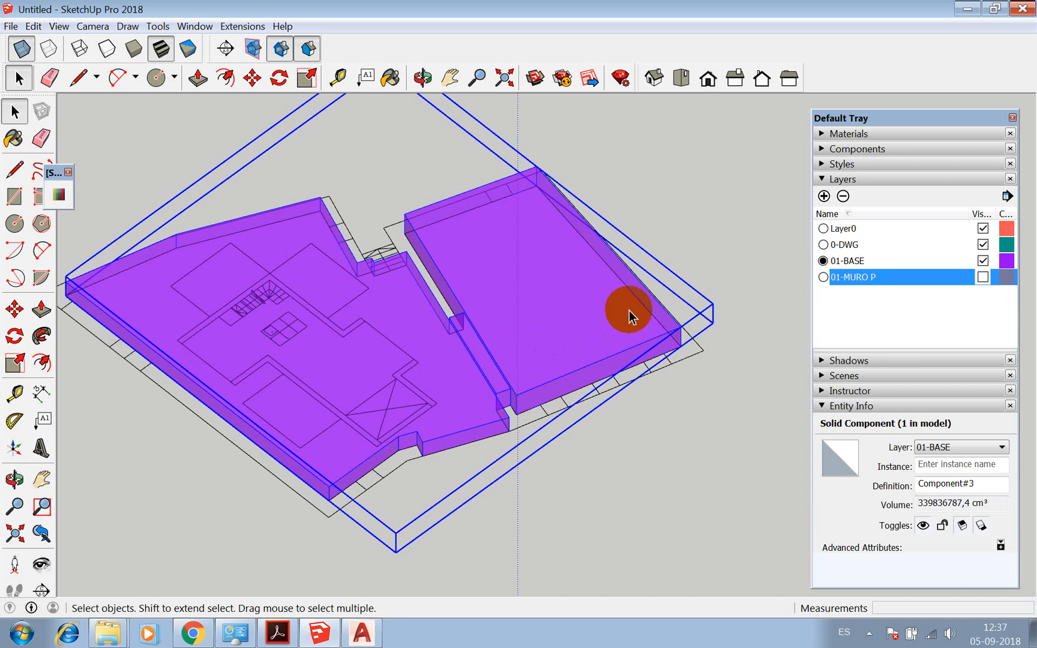
Inspect the narrow slot between the two sections of the base and open the base component for editing
{"action": "left_click", "coordinate": [667, 213]}
{"action": "scroll", "coordinate": [527, 169], "scroll_direction": "up", "scroll_amount": 2}
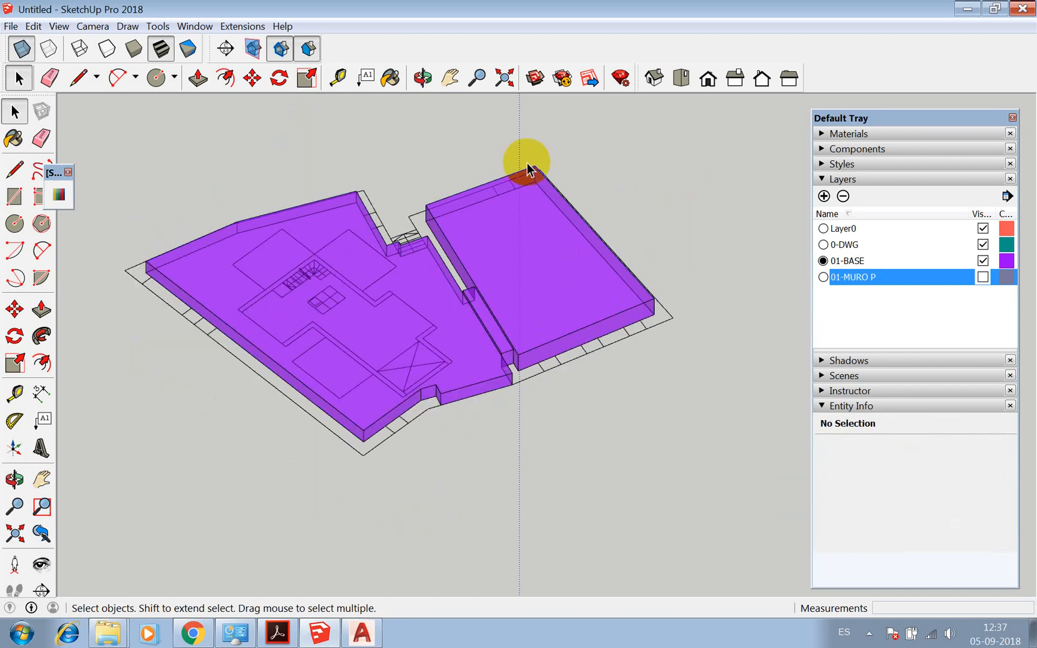
{"action": "scroll", "coordinate": [463, 251], "scroll_direction": "up", "scroll_amount": 8}
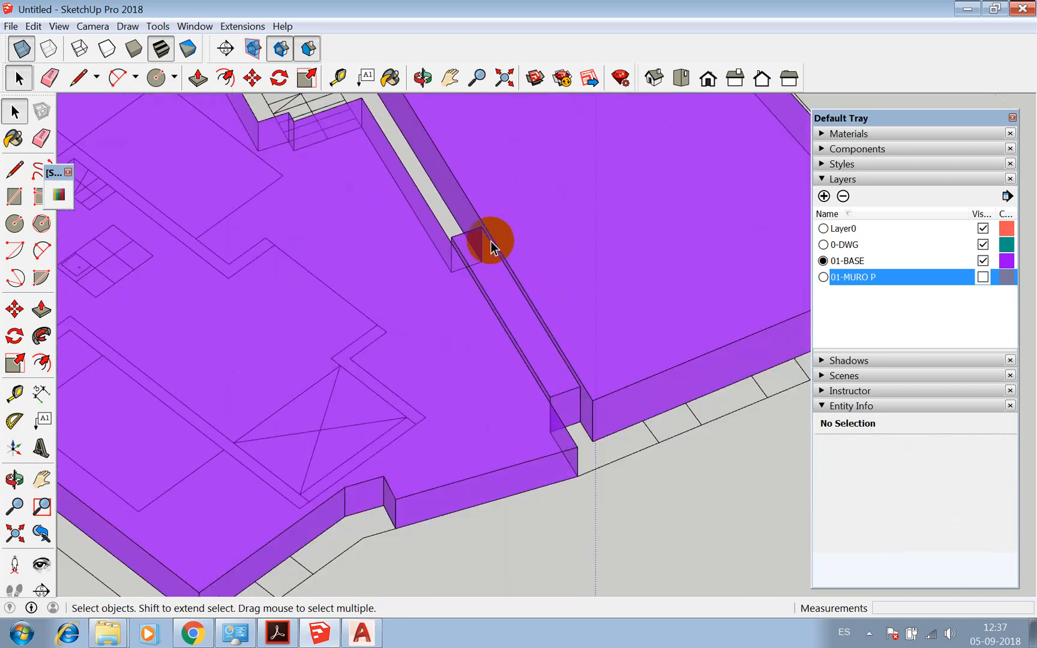
{"action": "scroll", "coordinate": [464, 259], "scroll_direction": "down", "scroll_amount": 5}
{"action": "left_click", "coordinate": [578, 268]}
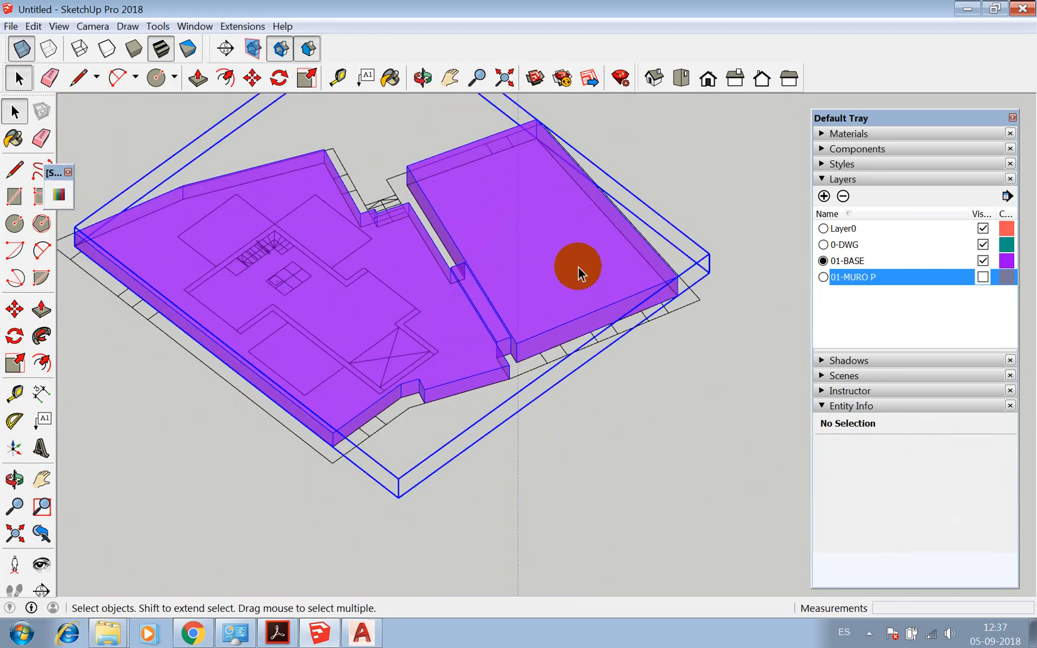
{"action": "double_click", "coordinate": [578, 267]}
Draw a line about 1239.4 cm long across the top face of the rectangular section, joining the midpoints of its two short edges
{"action": "key", "text": "l"}
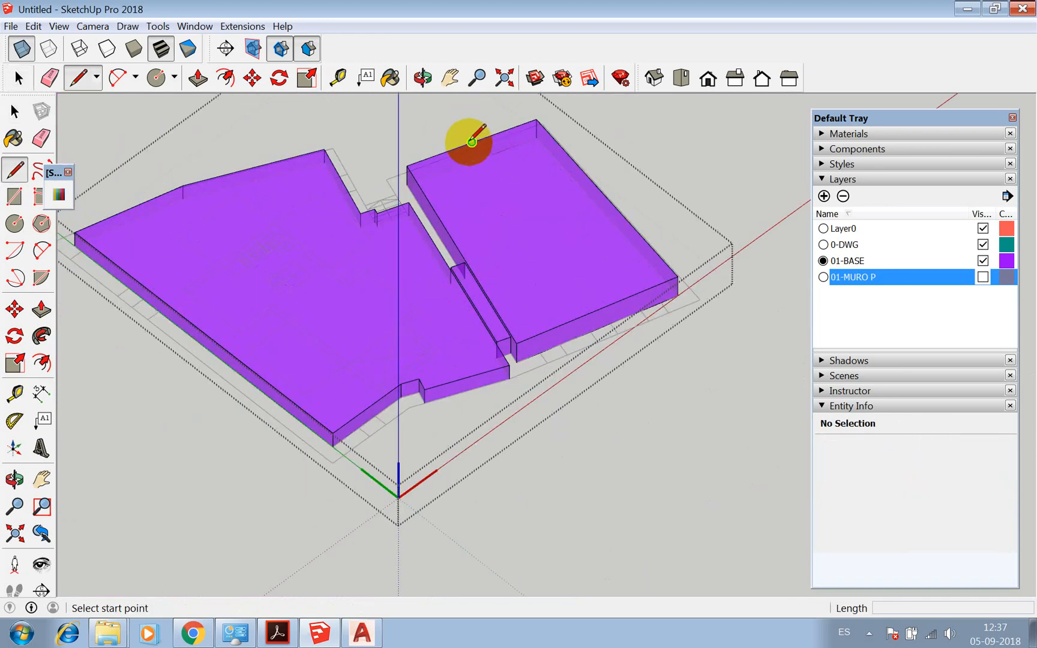
{"action": "left_click", "coordinate": [471, 142]}
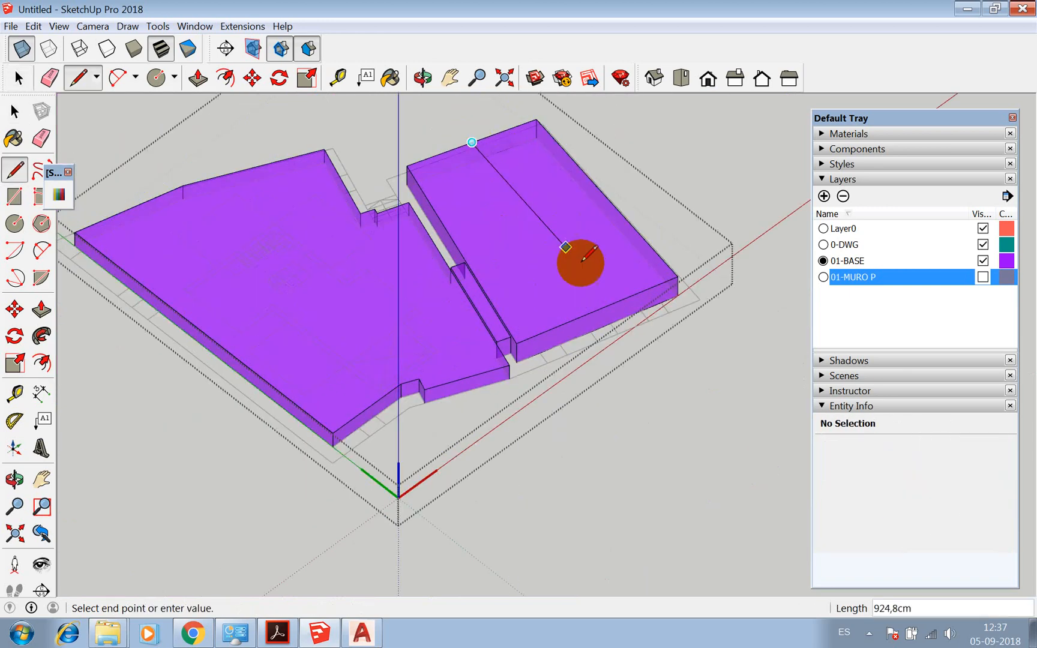
{"action": "left_click", "coordinate": [584, 315]}
{"action": "scroll", "coordinate": [586, 313], "scroll_direction": "up", "scroll_amount": 2}
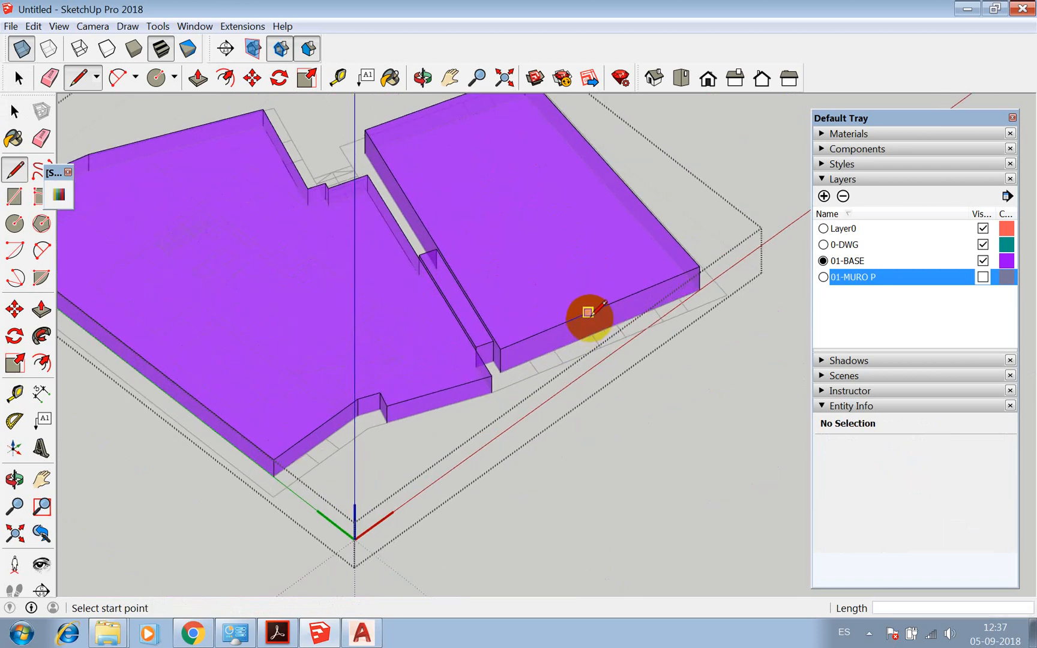
{"action": "left_click", "coordinate": [587, 312]}
{"action": "scroll", "coordinate": [510, 207], "scroll_direction": "down", "scroll_amount": 2}
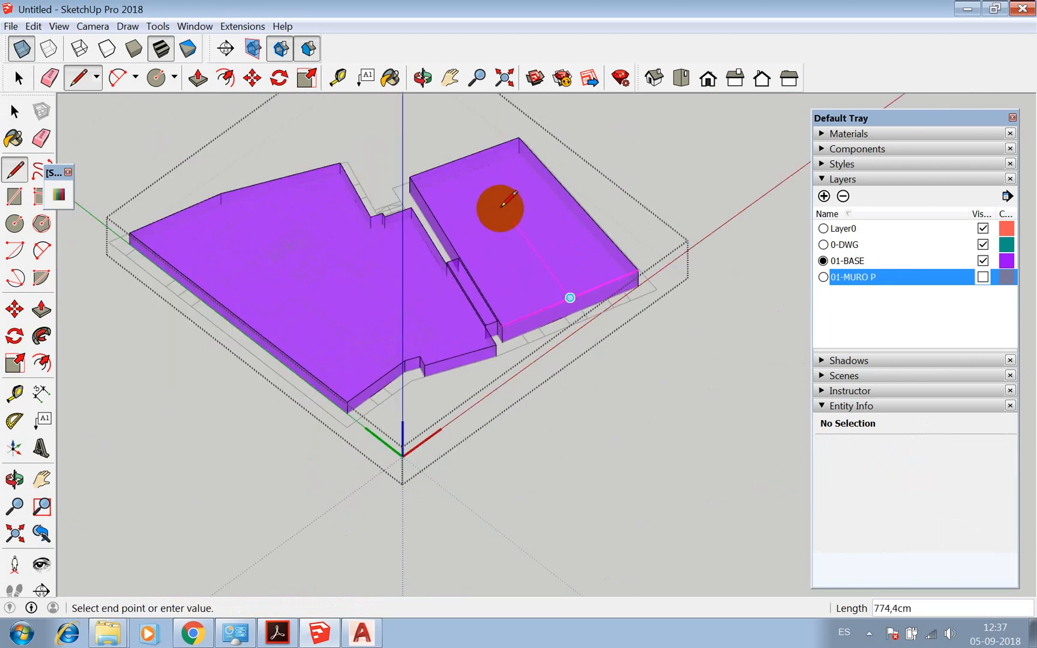
{"action": "scroll", "coordinate": [468, 153], "scroll_direction": "up", "scroll_amount": 3}
{"action": "left_click", "coordinate": [455, 159]}
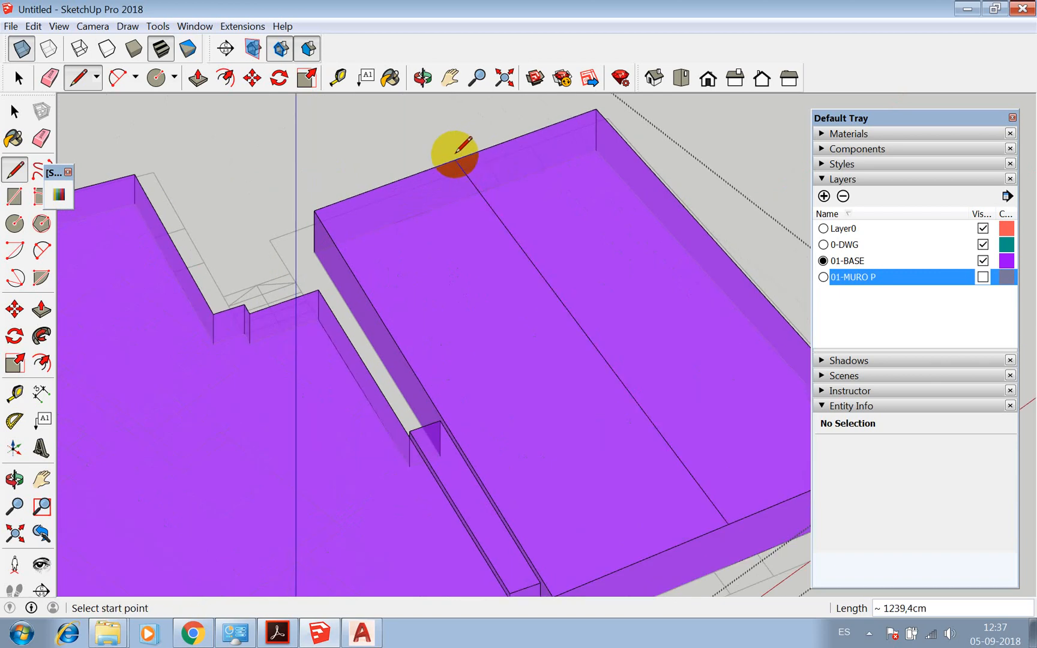
{"action": "scroll", "coordinate": [454, 174], "scroll_direction": "down", "scroll_amount": 3}
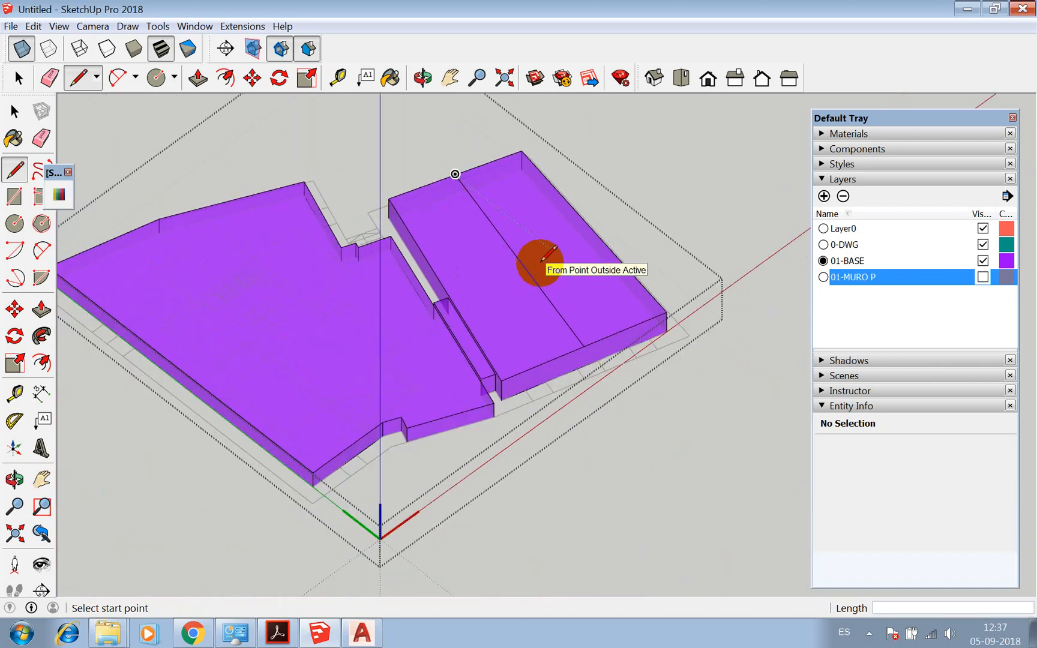
Push the outer strip of the smaller base slab down 38 cm with Push/Pull and close the base component
{"action": "scroll", "coordinate": [547, 255], "scroll_direction": "up", "scroll_amount": 2}
{"action": "key", "text": "p"}
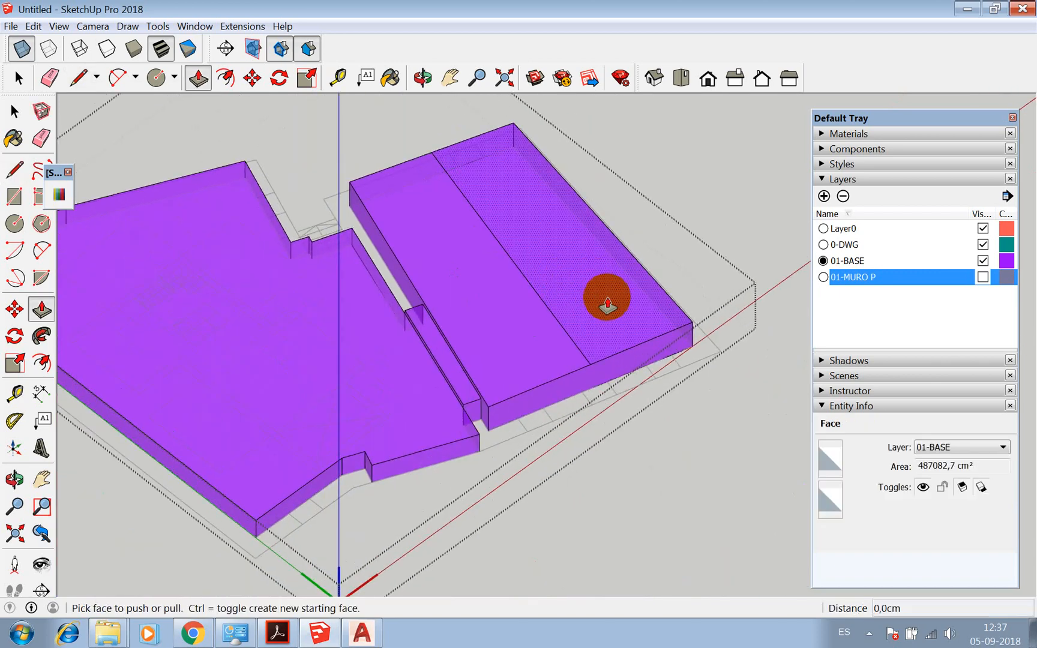
{"action": "left_click", "coordinate": [606, 299]}
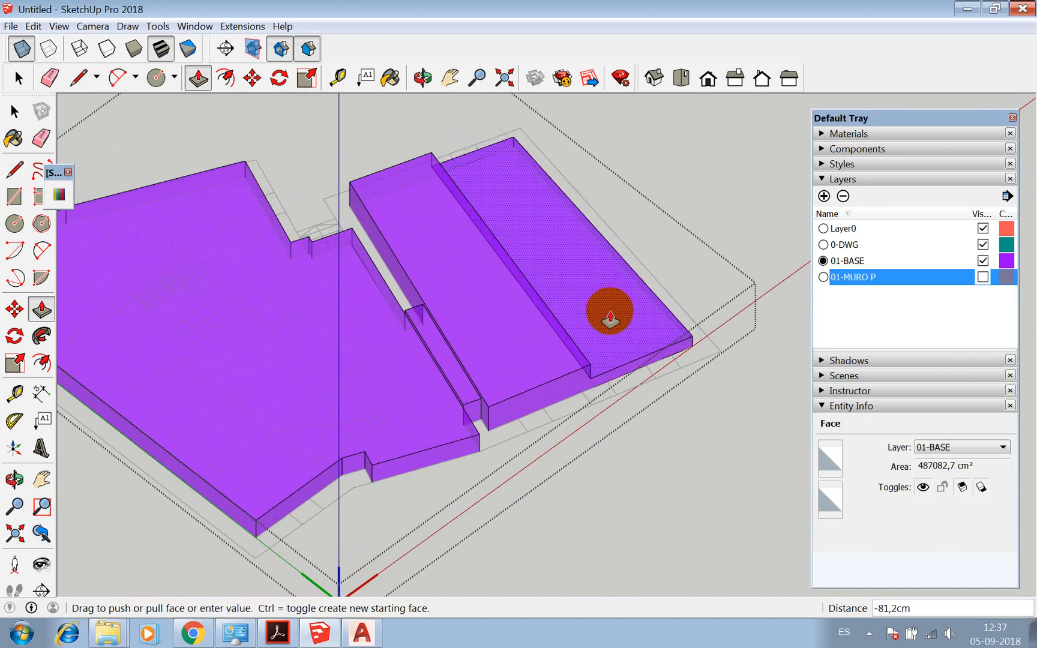
{"action": "type", "text": "38"}
{"action": "key", "text": "Return"}
{"action": "key", "text": "space"}
{"action": "scroll", "coordinate": [611, 312], "scroll_direction": "down", "scroll_amount": 3}
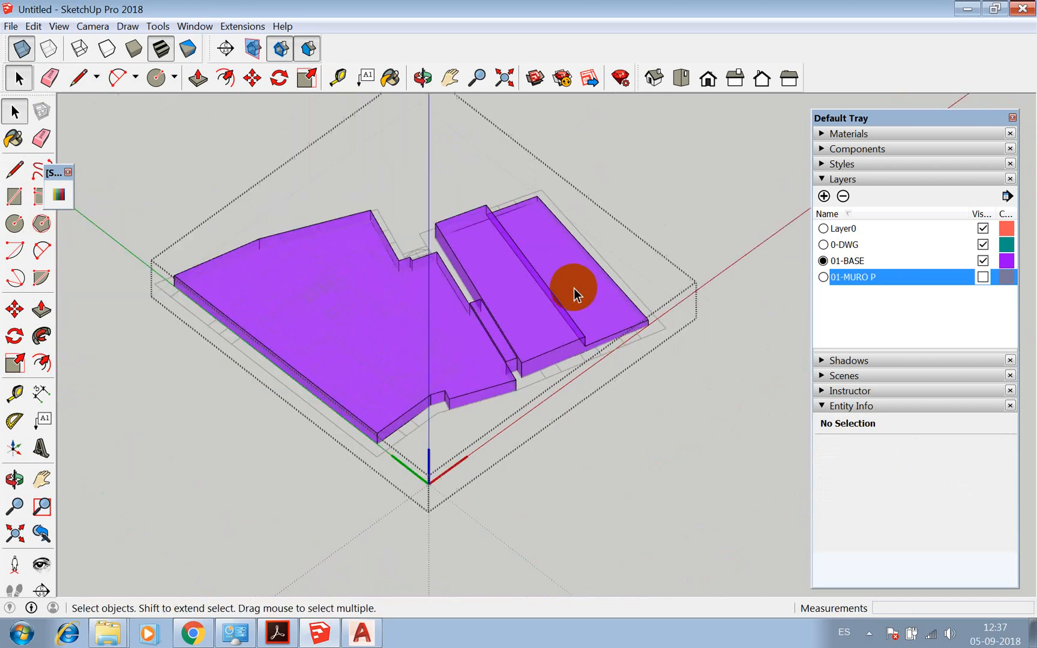
{"action": "left_click", "coordinate": [694, 250]}
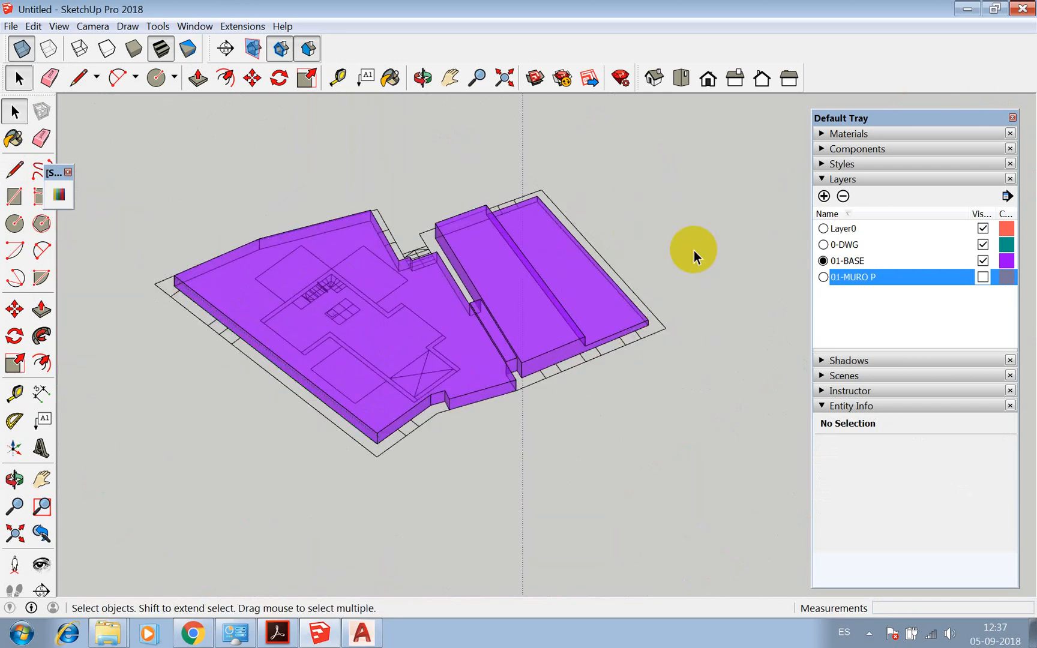
Make the 01-MURO P layer visible, turn off X-ray display, and inspect the walls around the lowered floor
{"action": "left_click", "coordinate": [983, 277]}
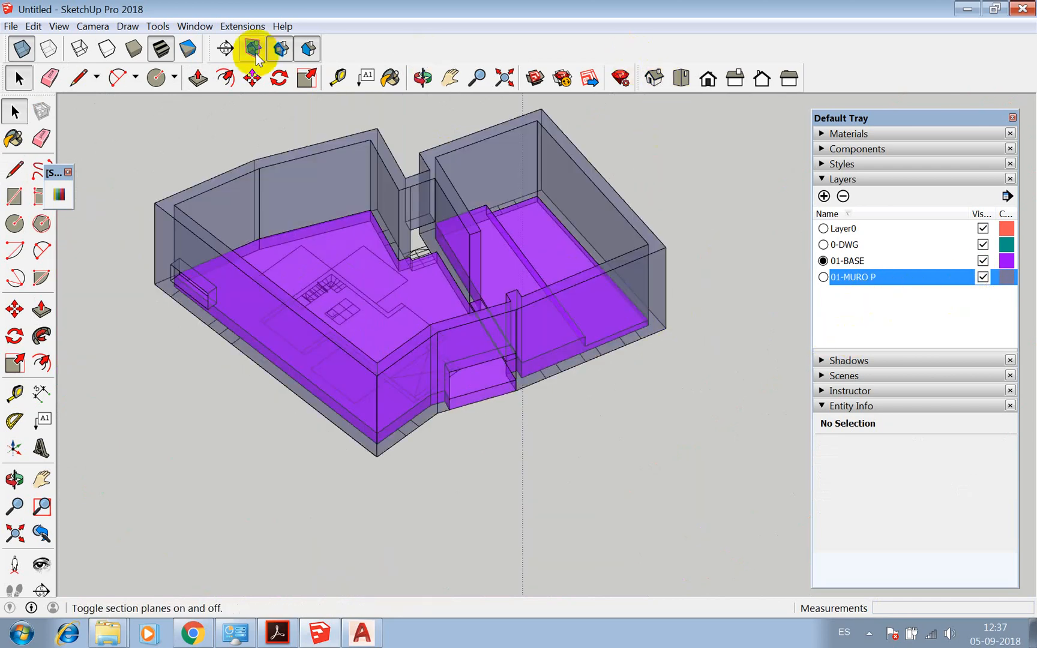
{"action": "left_click", "coordinate": [21, 48]}
{"action": "scroll", "coordinate": [493, 271], "scroll_direction": "up", "scroll_amount": 3}
{"action": "left_click", "coordinate": [423, 77]}
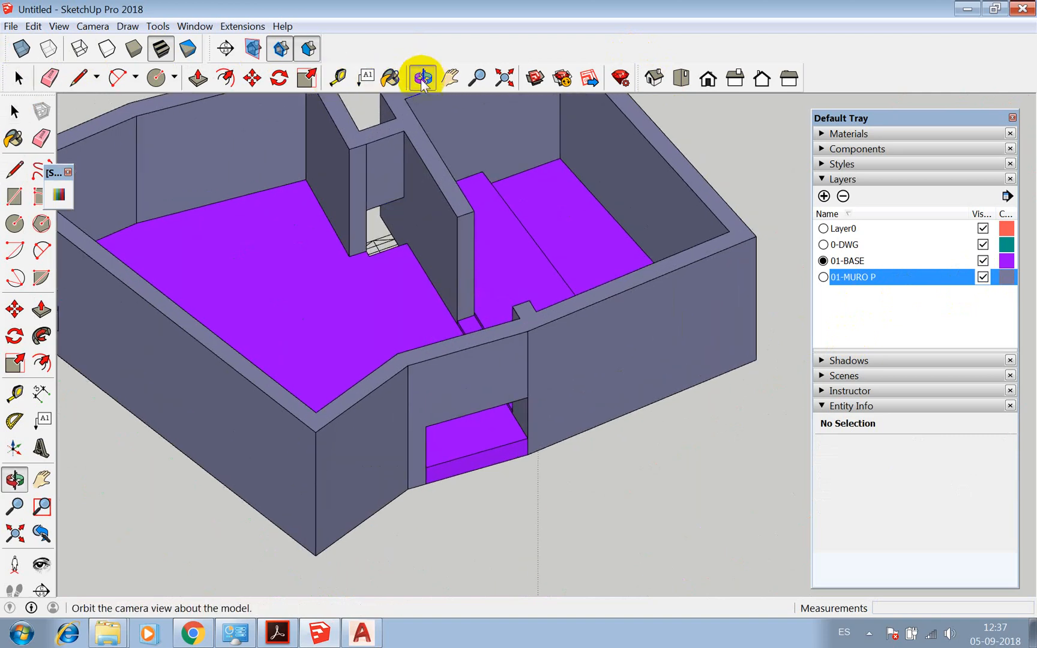
{"action": "left_click_drag", "start_coordinate": [541, 210], "coordinate": [268, 417]}
{"action": "scroll", "coordinate": [508, 459], "scroll_direction": "down", "scroll_amount": 5}
{"action": "scroll", "coordinate": [486, 440], "scroll_direction": "down", "scroll_amount": 3}
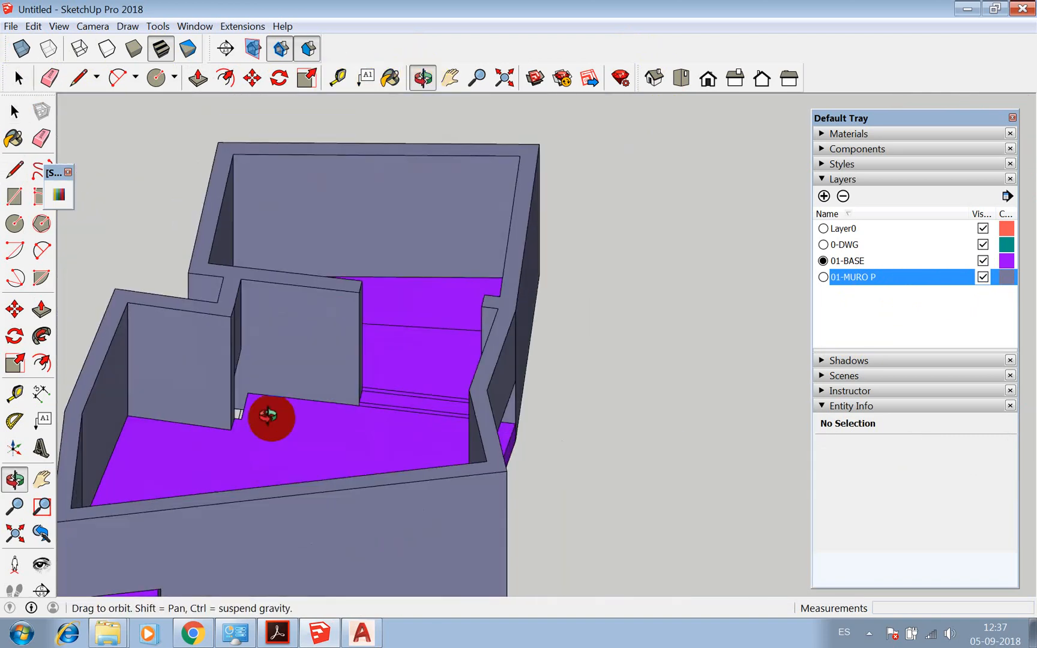
{"action": "scroll", "coordinate": [434, 293], "scroll_direction": "up", "scroll_amount": 3}
{"action": "left_click_drag", "start_coordinate": [434, 293], "coordinate": [249, 379]}
{"action": "scroll", "coordinate": [350, 114], "scroll_direction": "down", "scroll_amount": 5}
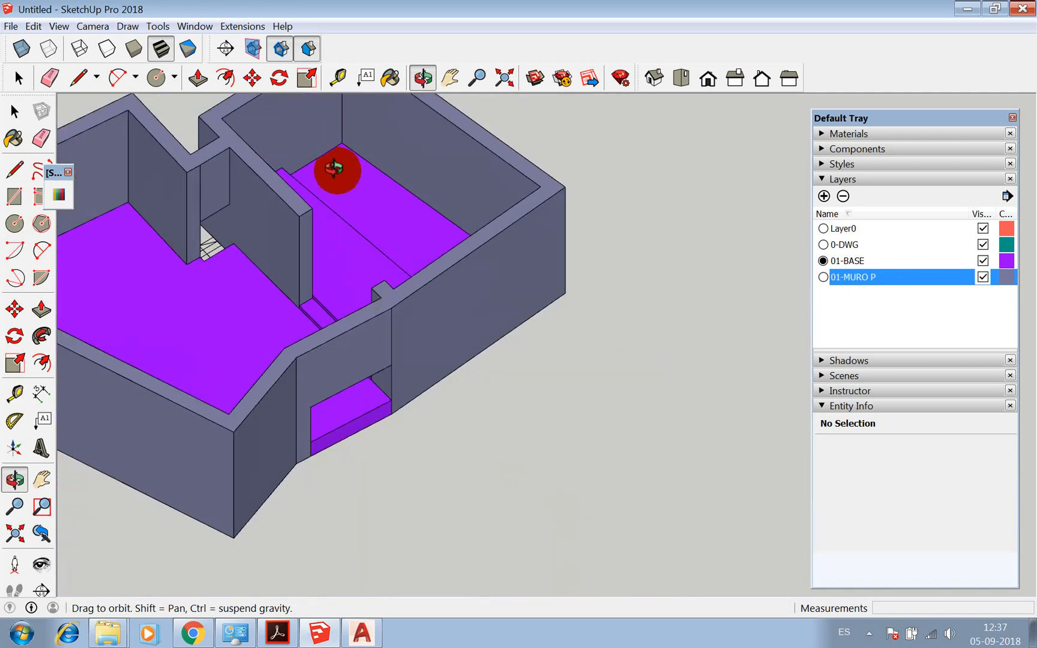
{"action": "scroll", "coordinate": [491, 239], "scroll_direction": "down", "scroll_amount": 3}
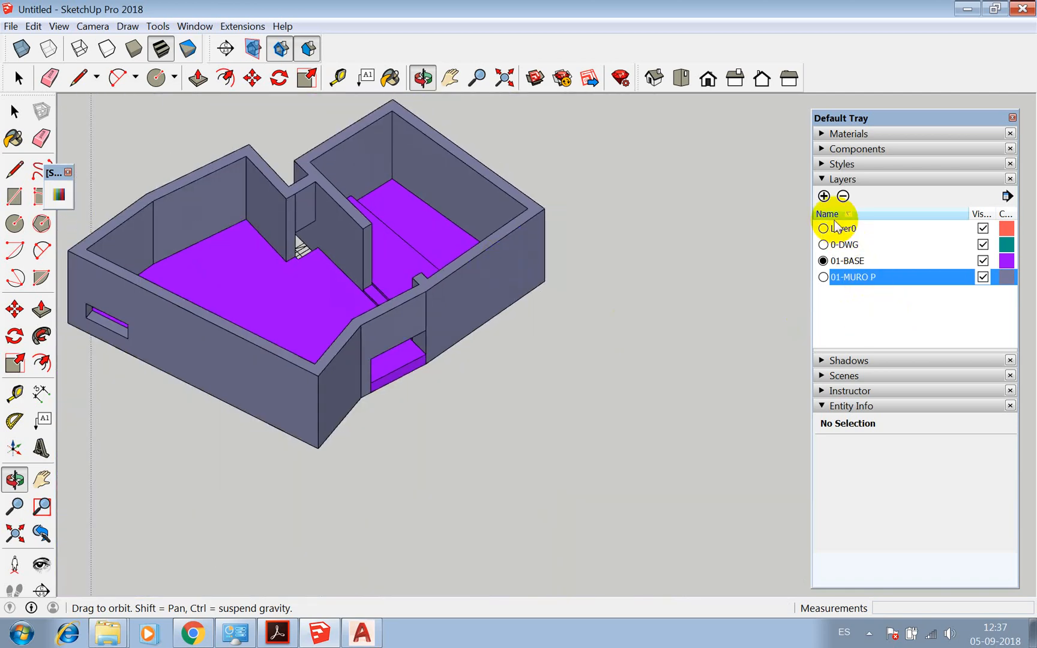
Create a layer named 01-AGUA and make it the active layer
{"action": "left_click", "coordinate": [824, 196]}
{"action": "type", "text": "01"}
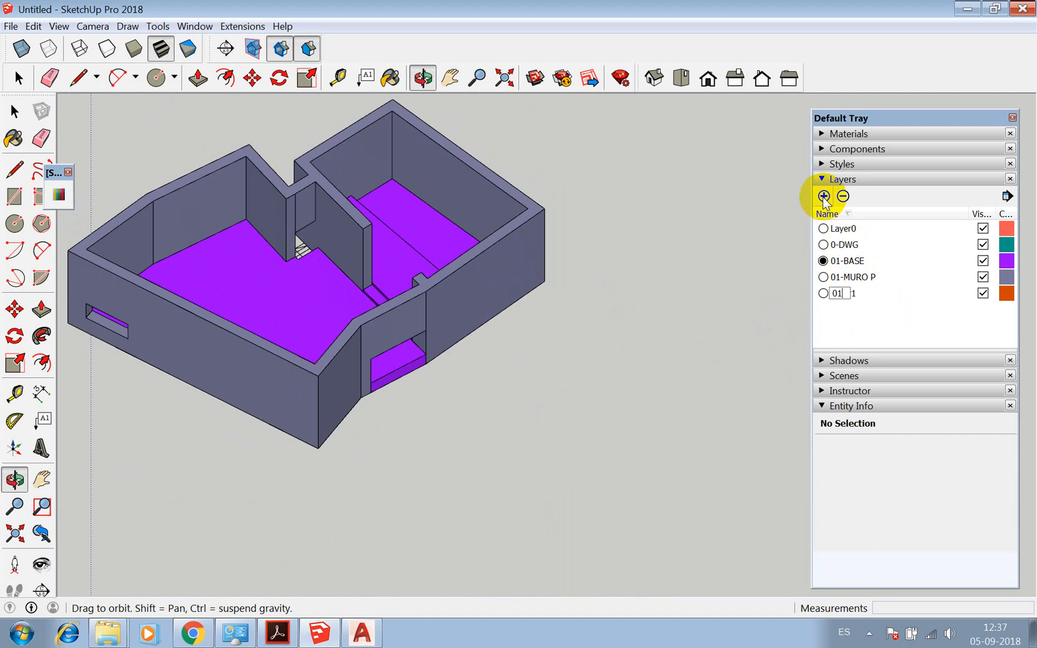
{"action": "type", "text": "-AGUA"}
{"action": "key", "text": "Return"}
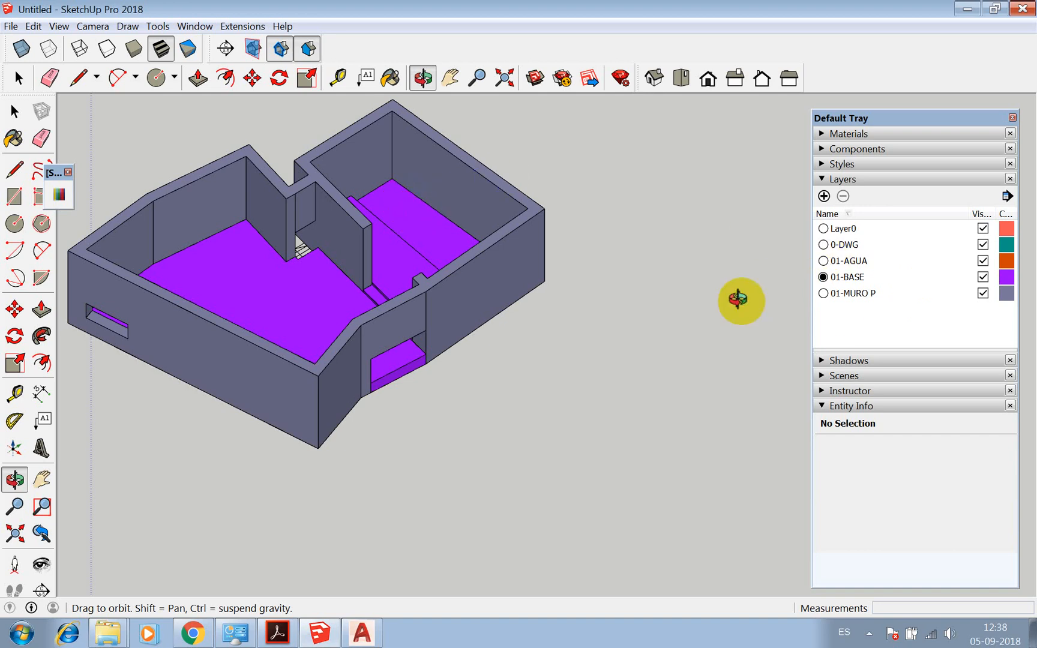
{"action": "left_click", "coordinate": [823, 261]}
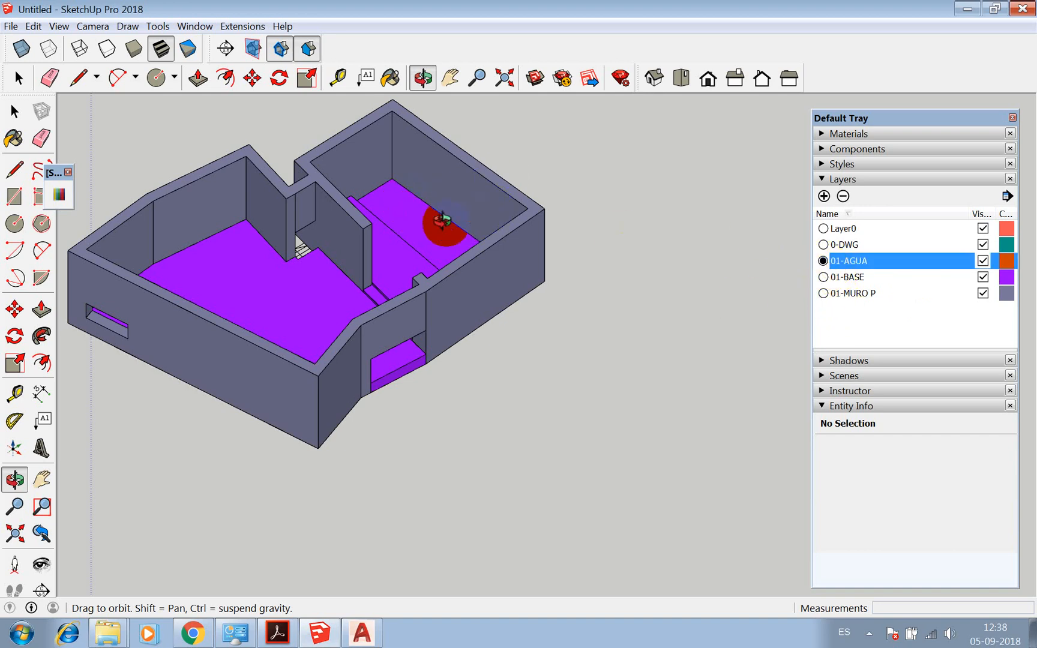
Select the lowered floor face inside the base component, turn on X-ray display, and close the component
{"action": "key", "text": "space"}
{"action": "scroll", "coordinate": [378, 192], "scroll_direction": "up", "scroll_amount": 3}
{"action": "double_click", "coordinate": [391, 204]}
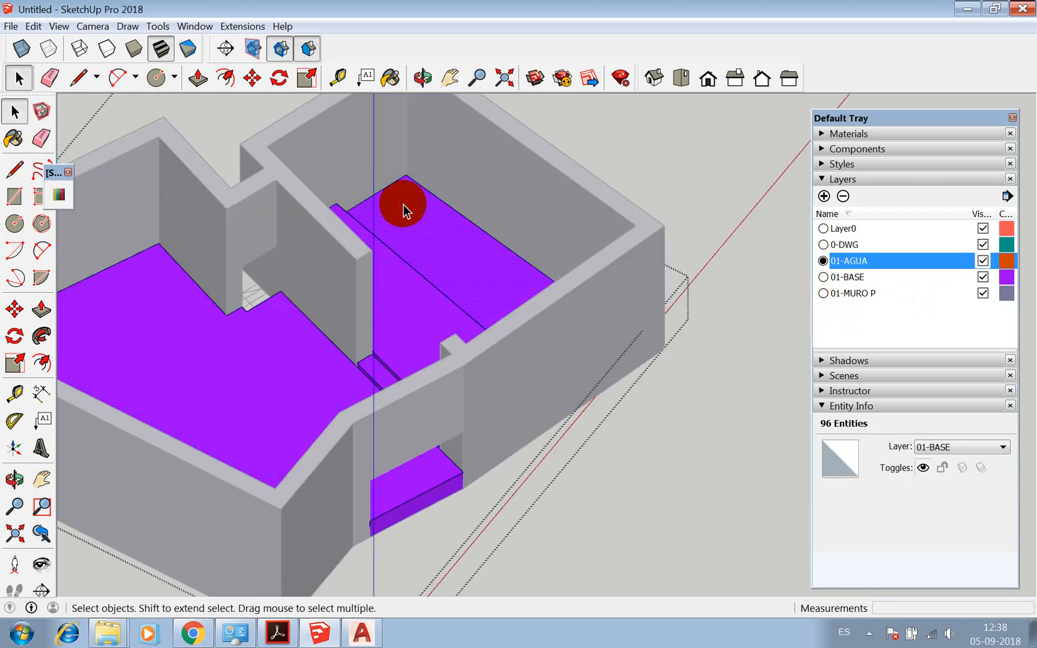
{"action": "left_click", "coordinate": [403, 205]}
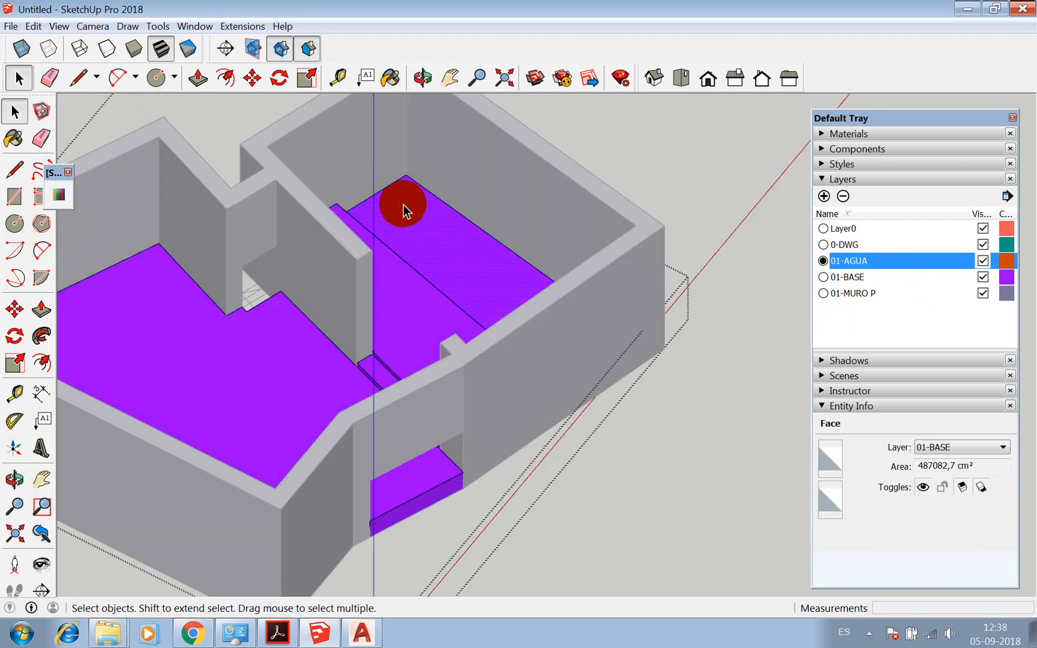
{"action": "left_click", "coordinate": [19, 49]}
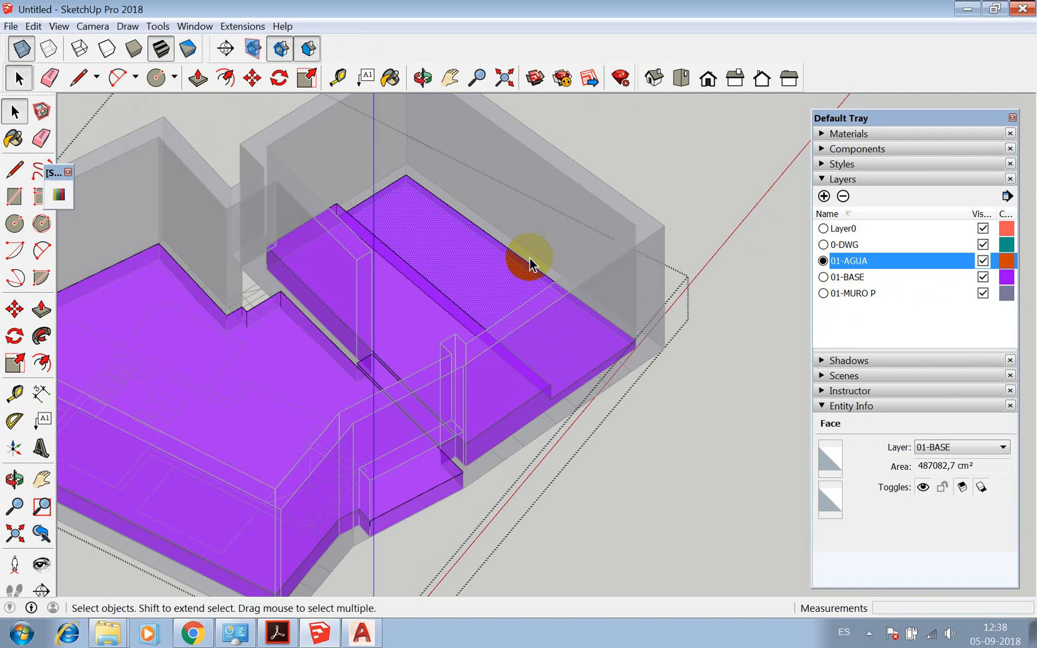
{"action": "scroll", "coordinate": [575, 327], "scroll_direction": "down", "scroll_amount": 5}
{"action": "left_click", "coordinate": [576, 327]}
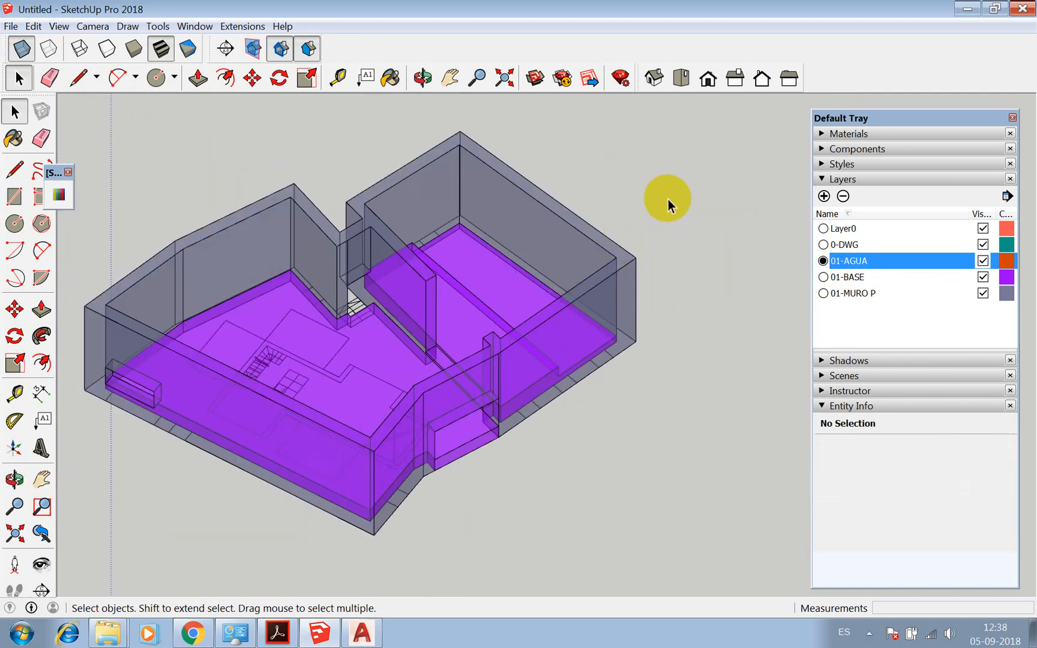
Copy the lowered floor face from inside the base component and paste it outside the walls
{"action": "double_click", "coordinate": [471, 274]}
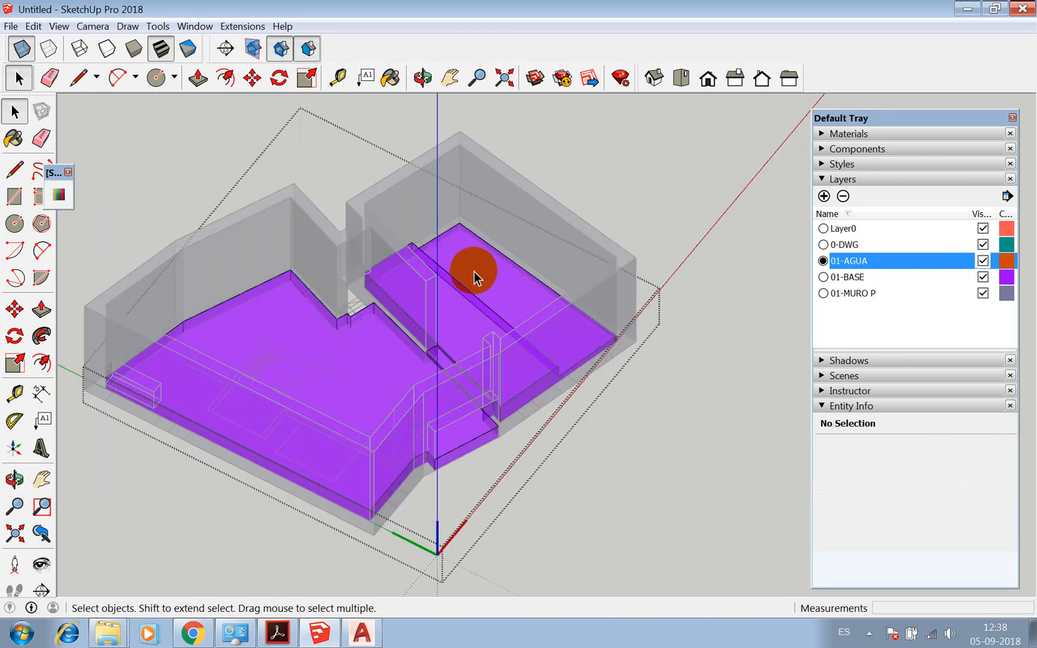
{"action": "left_click", "coordinate": [474, 273]}
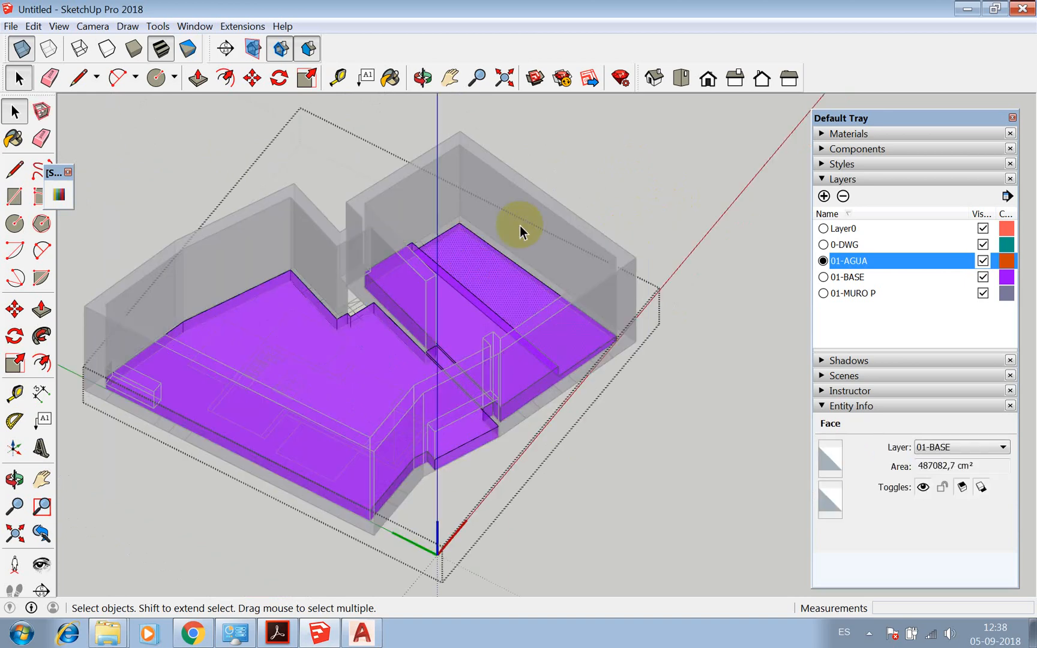
{"action": "left_click", "coordinate": [606, 178]}
{"action": "scroll", "coordinate": [565, 342], "scroll_direction": "down", "scroll_amount": 3}
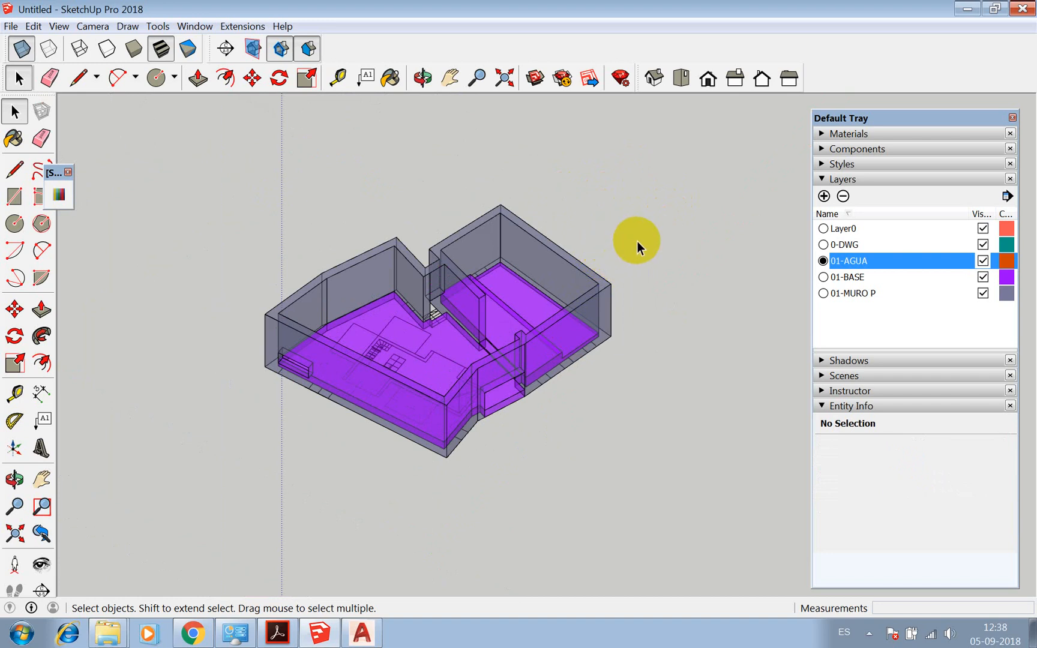
{"action": "key", "text": "ctrl+v"}
{"action": "left_click", "coordinate": [655, 249]}
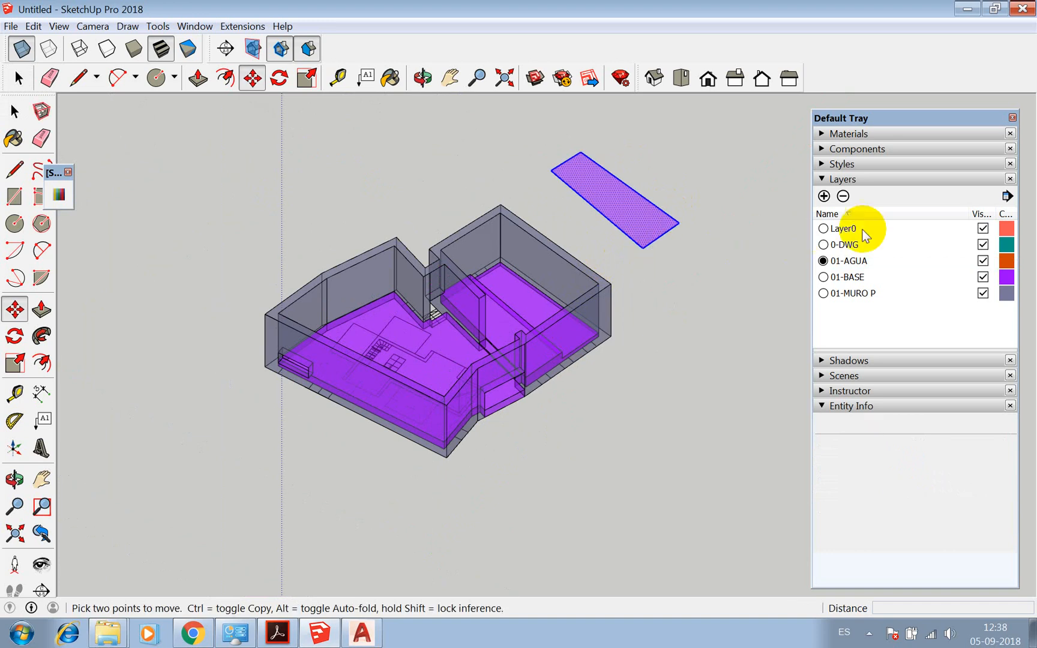
Assign the pasted face to the 01-AGUA layer and set that layer's color to bright turquoise
{"action": "left_click", "coordinate": [999, 448]}
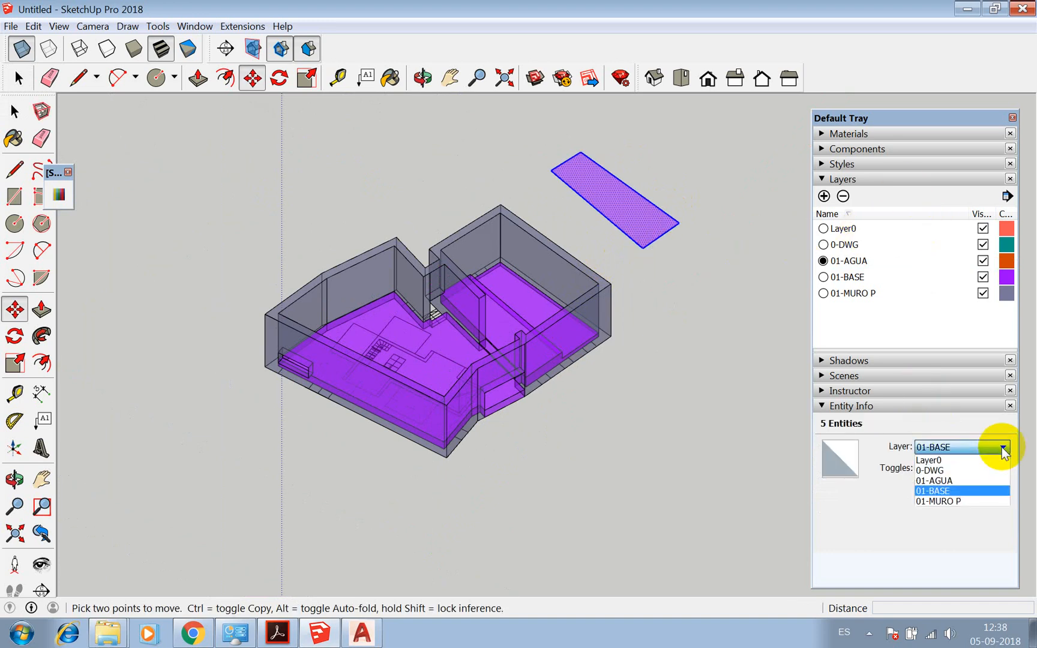
{"action": "left_click", "coordinate": [964, 481]}
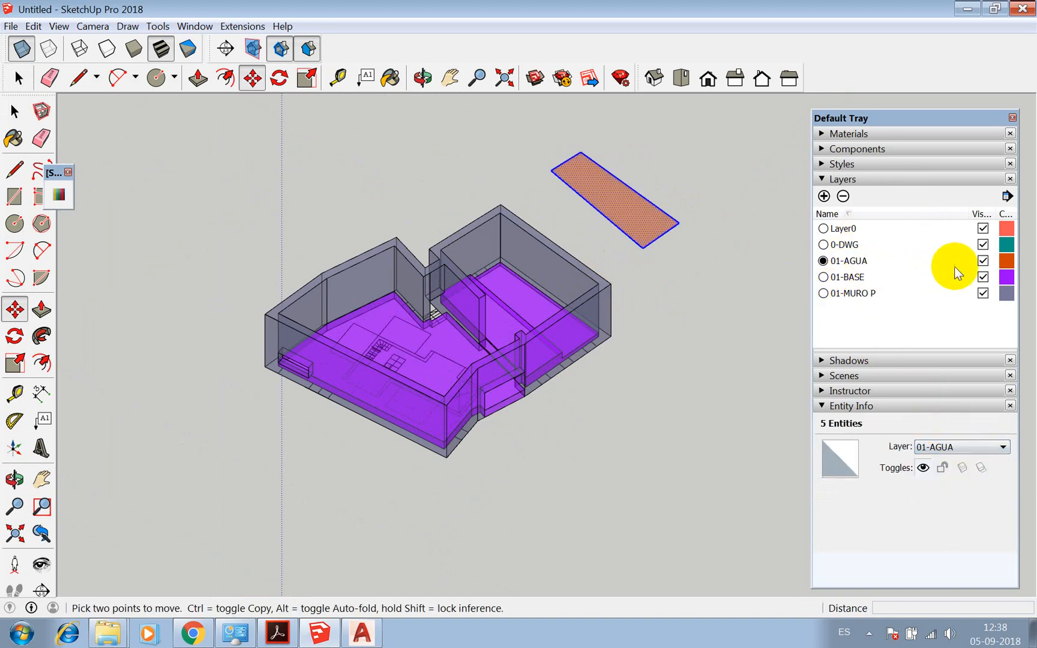
{"action": "left_click", "coordinate": [1013, 264]}
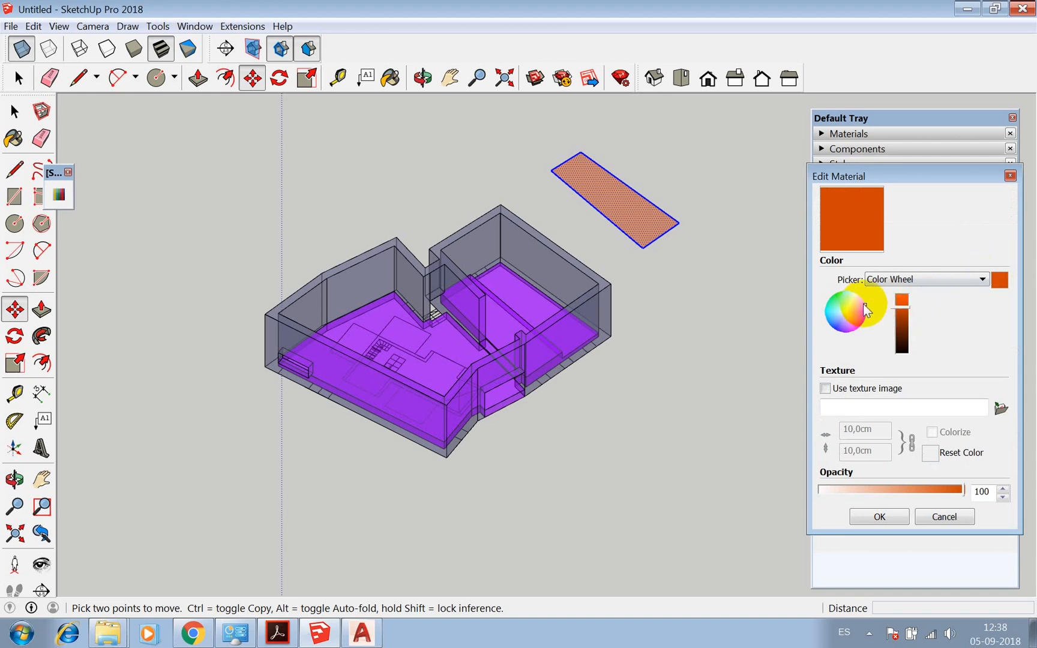
{"action": "left_click_drag", "start_coordinate": [864, 307], "coordinate": [829, 310]}
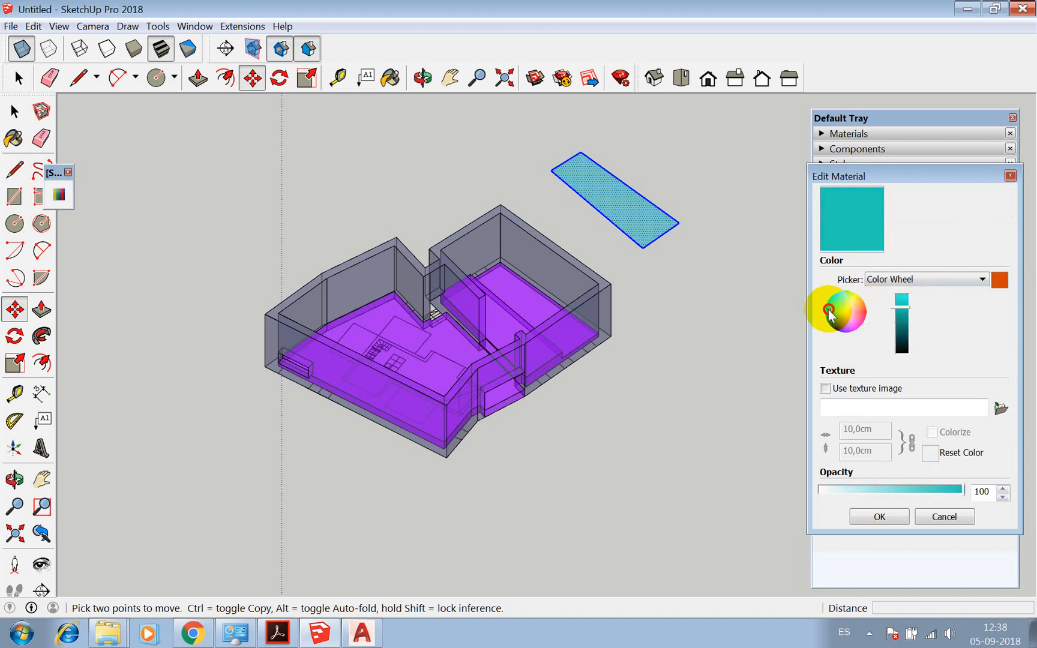
{"action": "left_click_drag", "start_coordinate": [900, 304], "coordinate": [900, 295]}
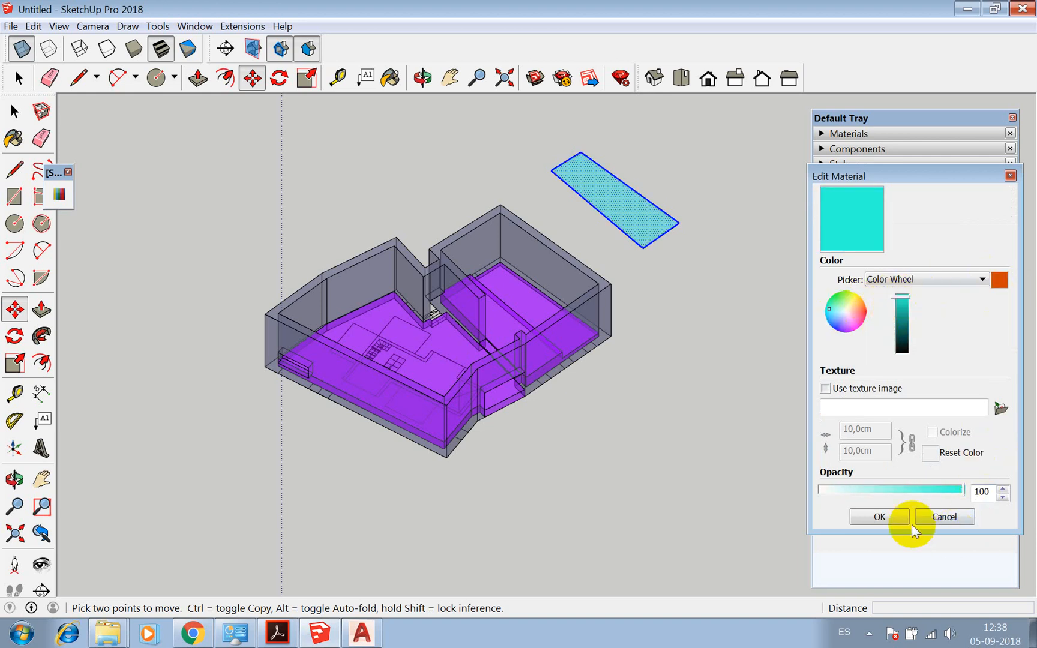
{"action": "left_click", "coordinate": [879, 515]}
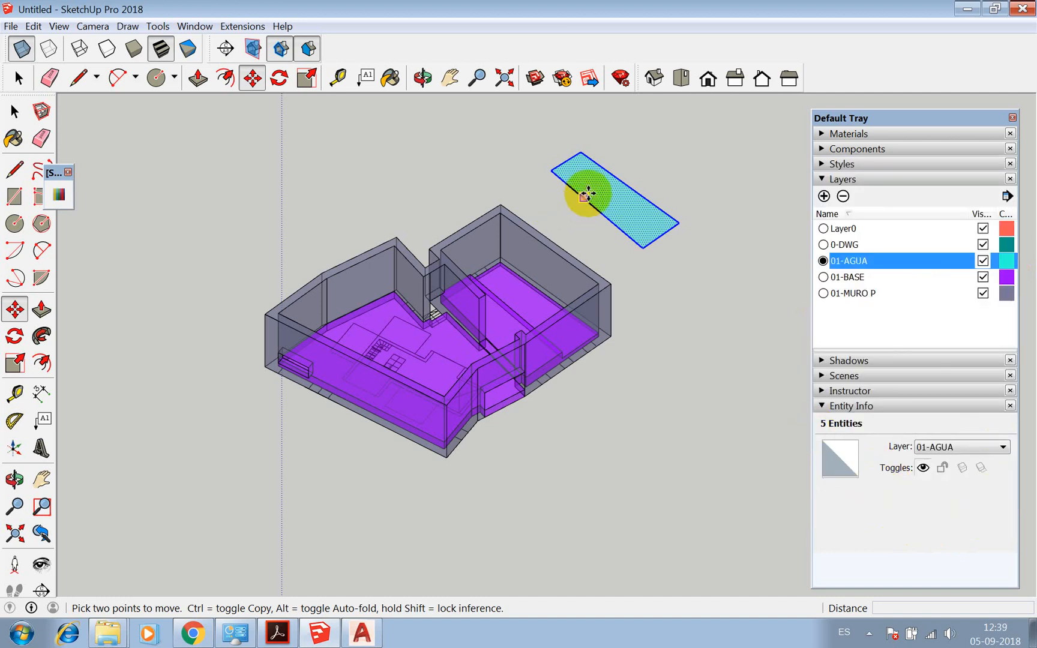
Move the pasted water face by its corner onto the matching upper corner of the step in the base
{"action": "left_click", "coordinate": [551, 167]}
{"action": "scroll", "coordinate": [475, 282], "scroll_direction": "up", "scroll_amount": 6}
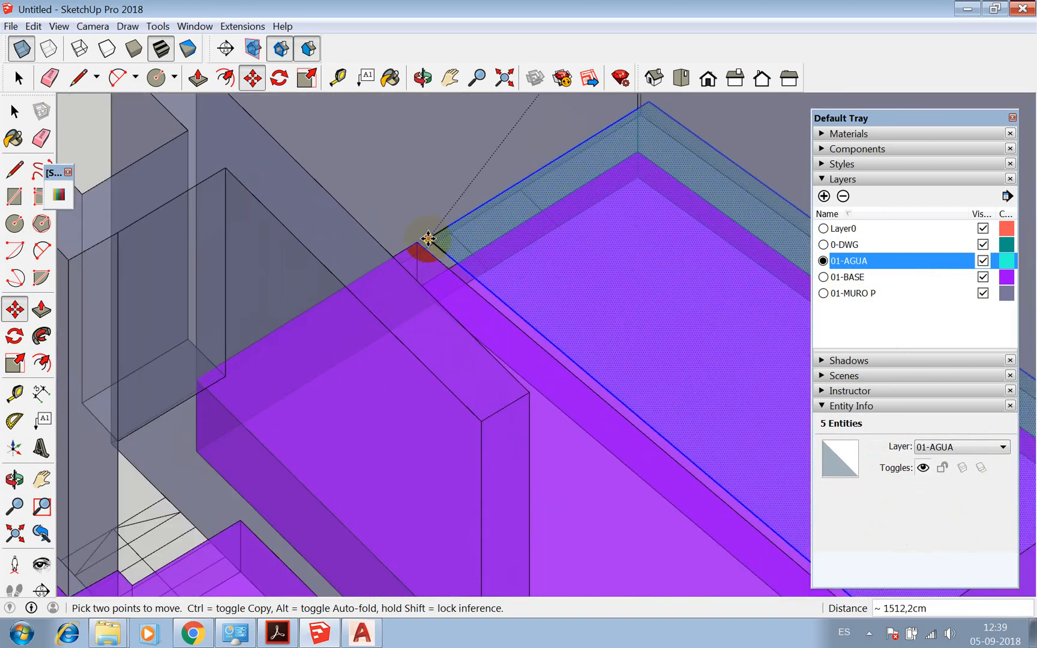
{"action": "left_click", "coordinate": [424, 236]}
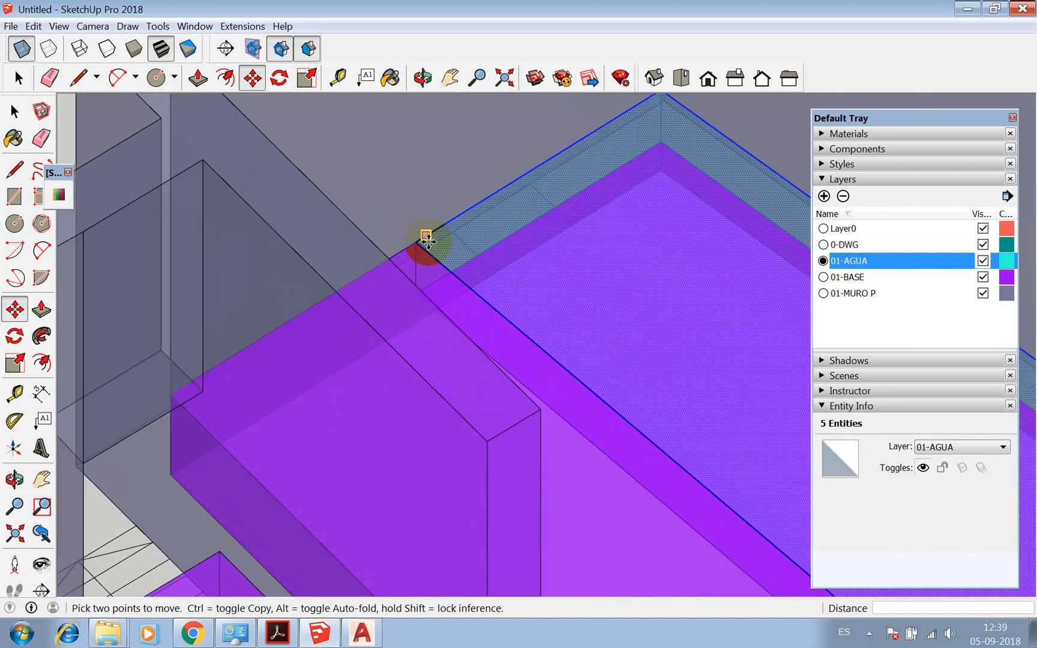
Move the water face straight down 13 cm from the upper edge of the step
{"action": "scroll", "coordinate": [427, 241], "scroll_direction": "up", "scroll_amount": 5}
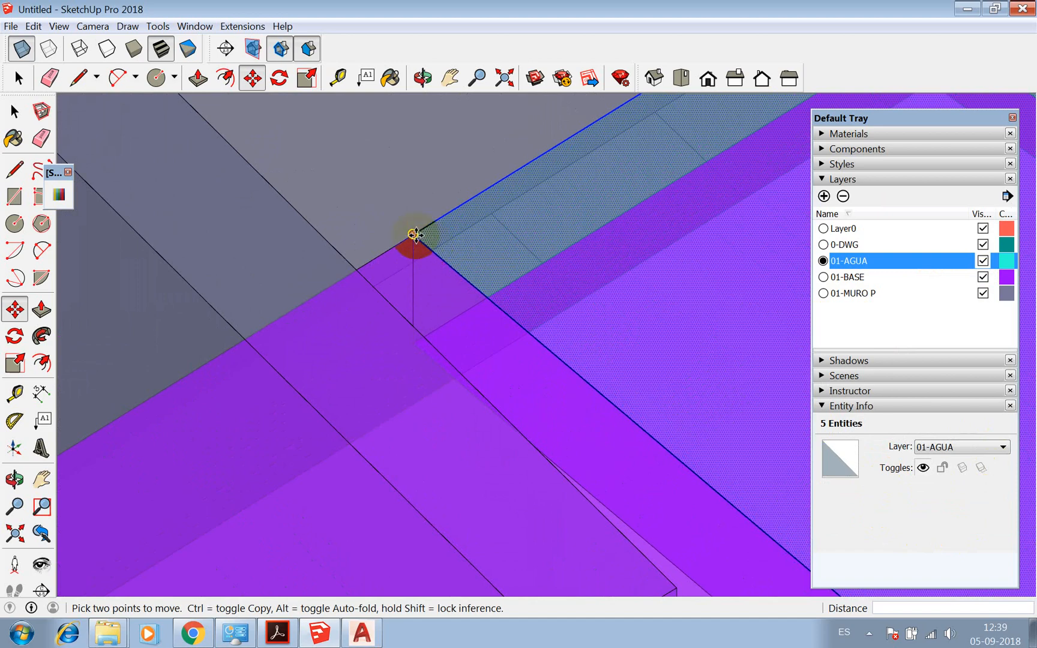
{"action": "left_click", "coordinate": [413, 234]}
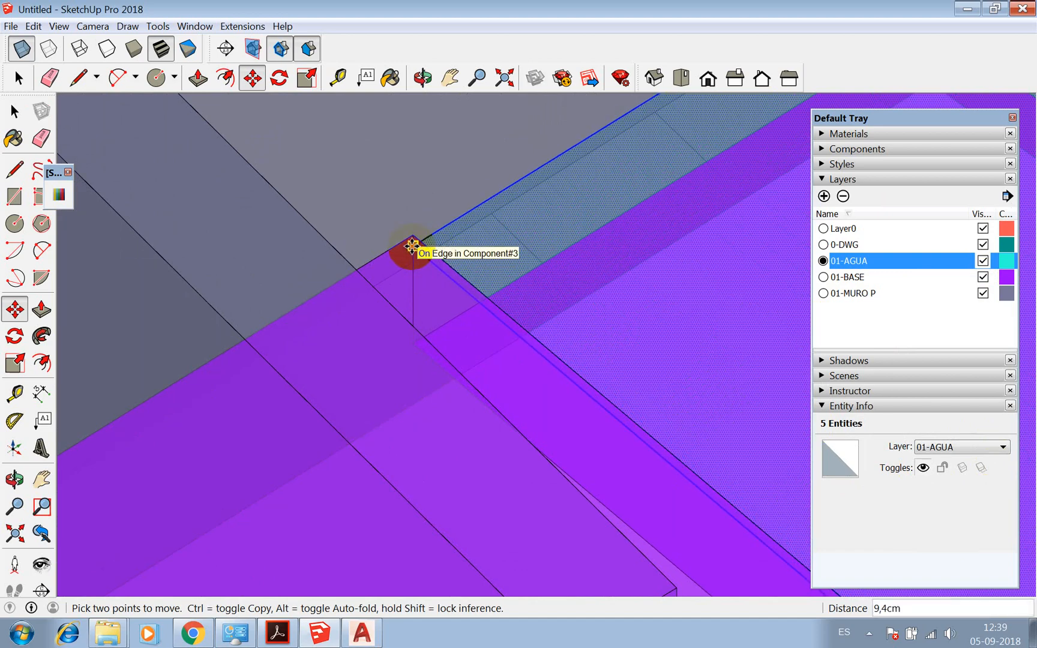
{"action": "type", "text": "13"}
{"action": "key", "text": "Return"}
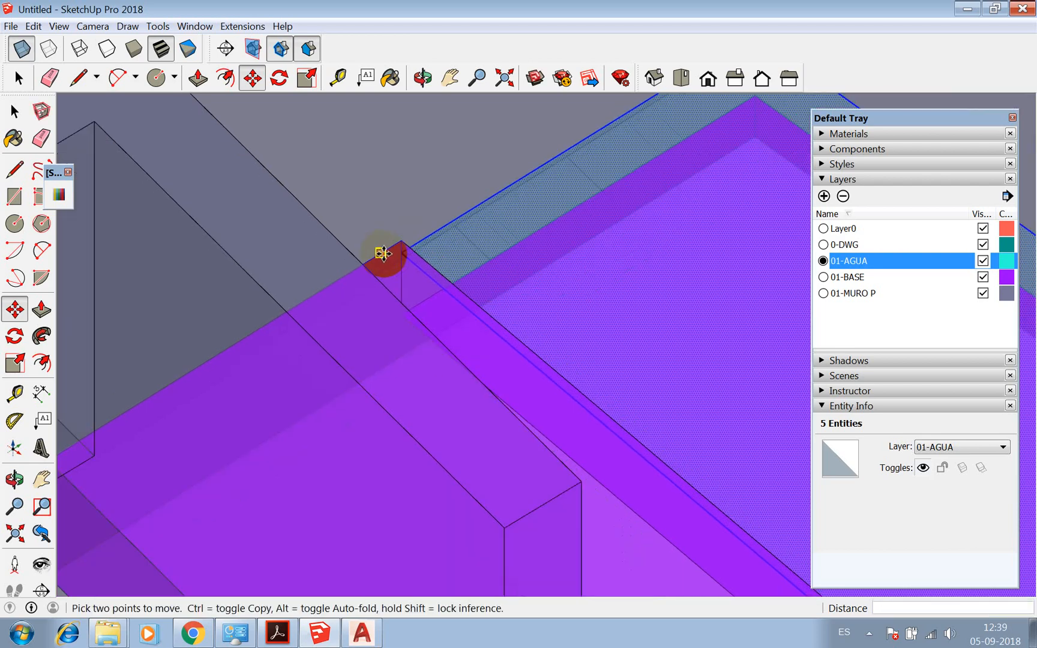
{"action": "scroll", "coordinate": [468, 239], "scroll_direction": "down", "scroll_amount": 5}
{"action": "key", "text": "p"}
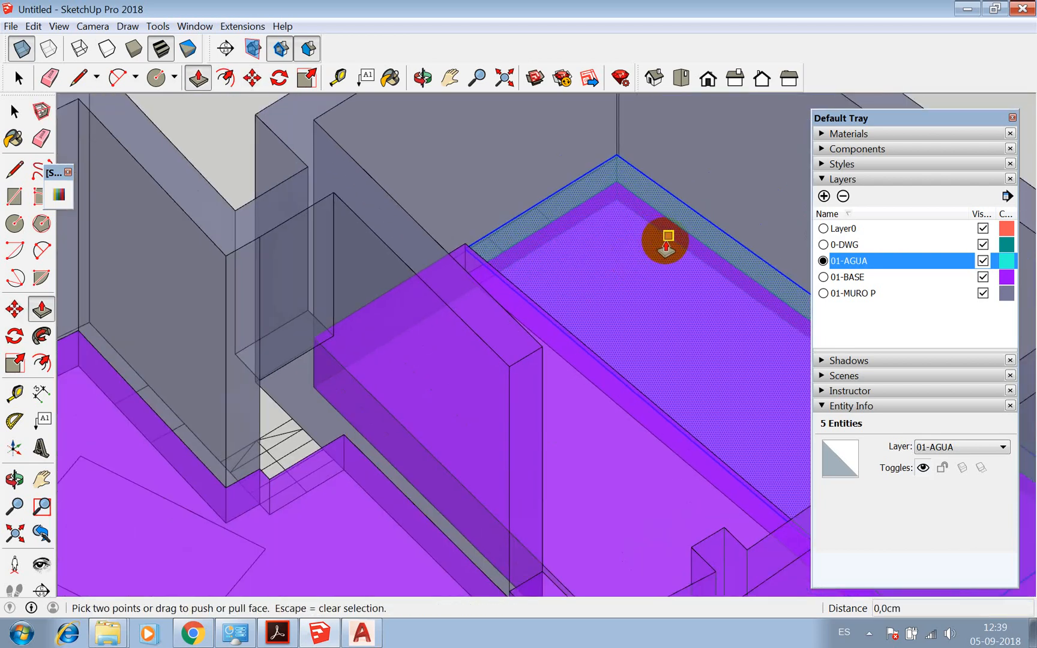
{"action": "left_click", "coordinate": [662, 229]}
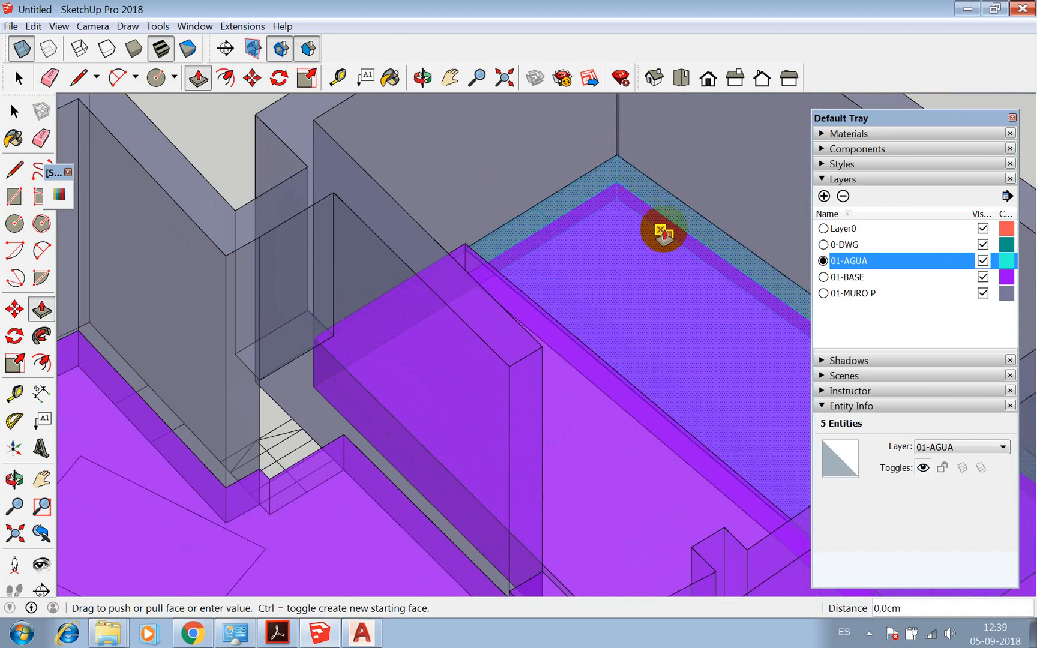
{"action": "scroll", "coordinate": [632, 195], "scroll_direction": "up", "scroll_amount": 2}
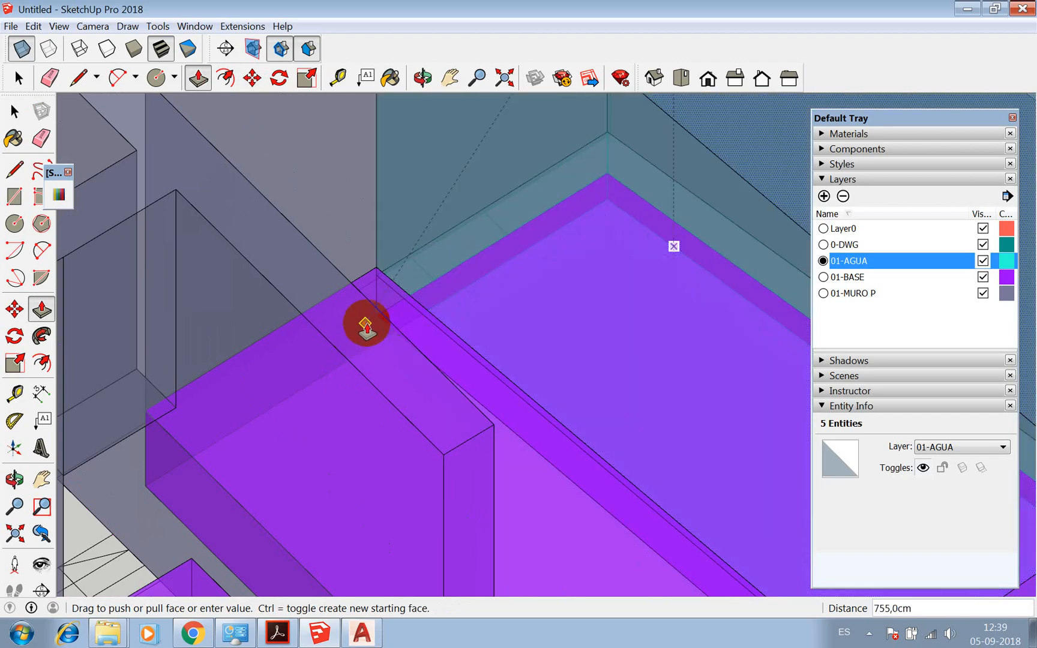
{"action": "key", "text": "Escape"}
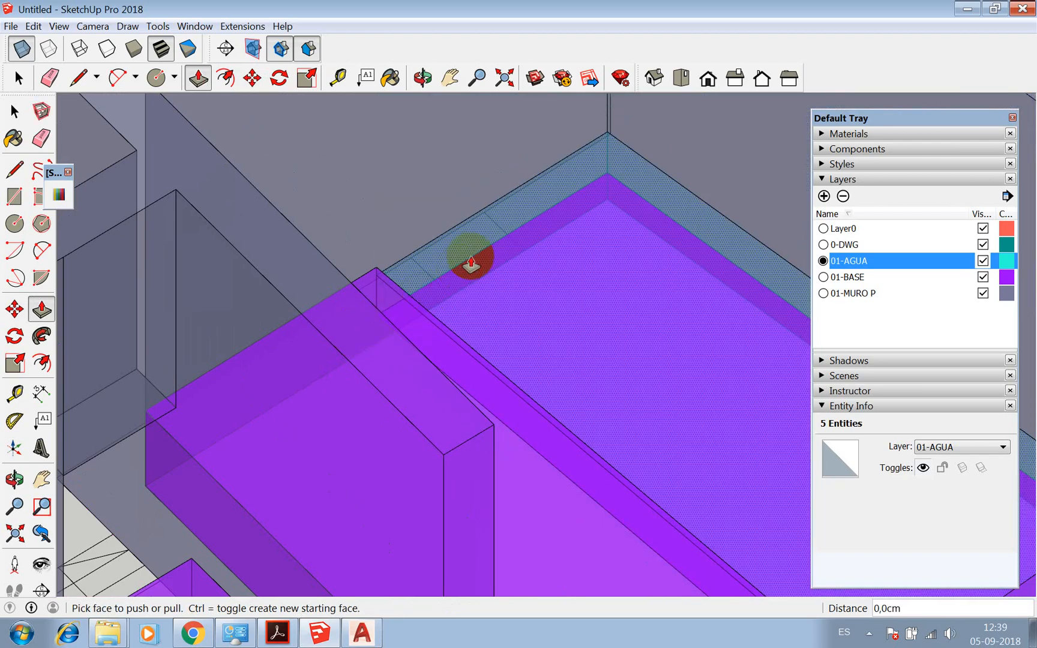
Push/pull the water face down 75 cm to the bottom of the pool recess
{"action": "left_click", "coordinate": [469, 257]}
{"action": "left_click", "coordinate": [378, 318]}
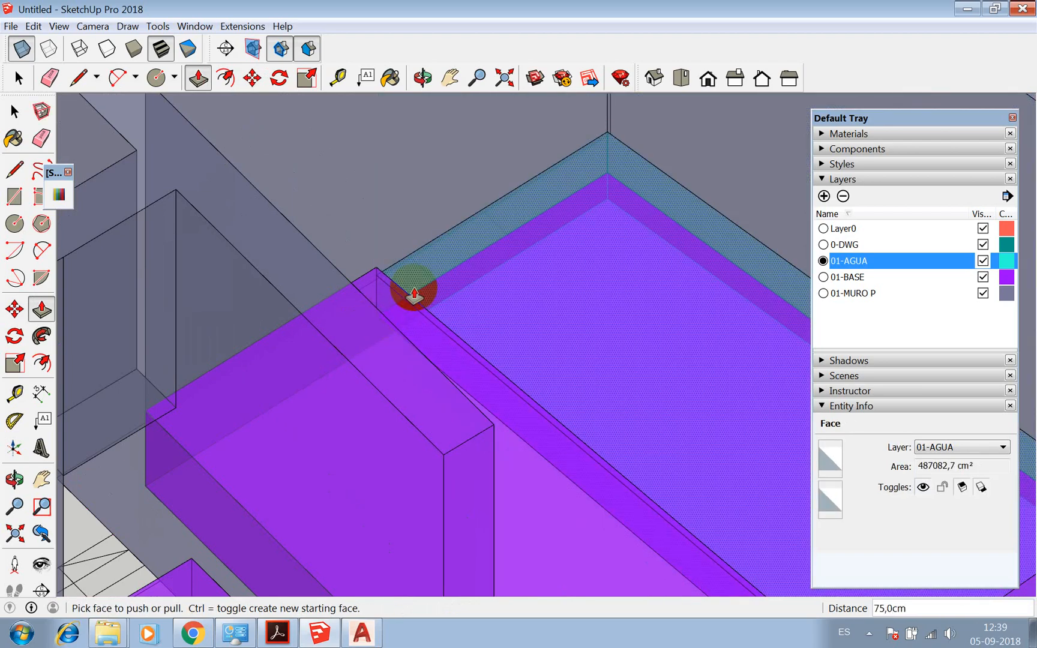
{"action": "scroll", "coordinate": [420, 276], "scroll_direction": "down", "scroll_amount": 3}
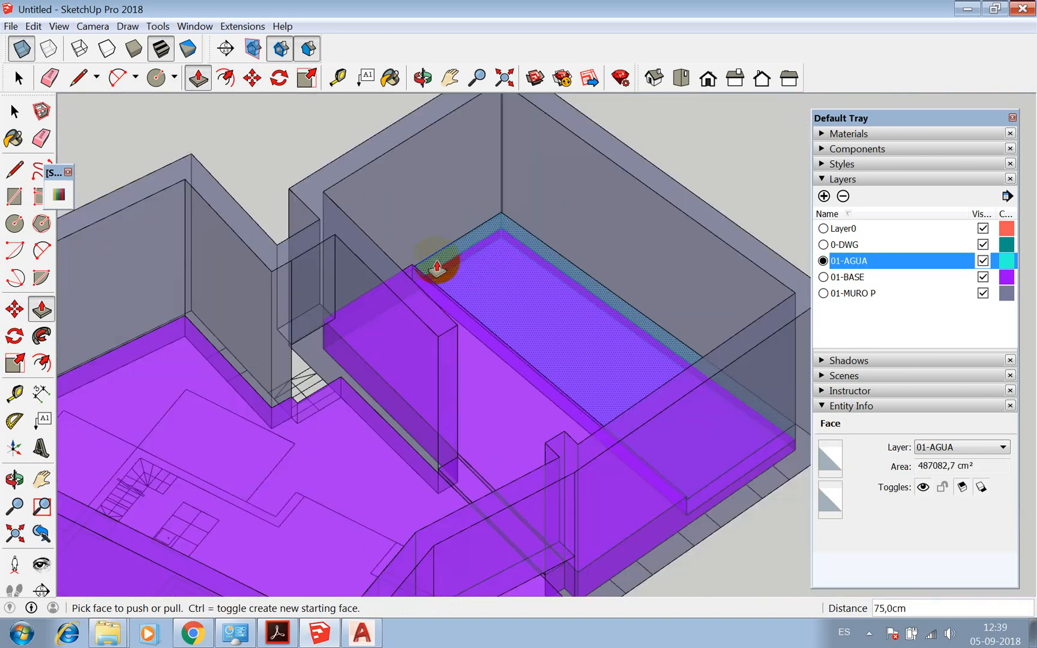
Hide the 01-MURO P layer and make a component from the whole water volume
{"action": "left_click", "coordinate": [983, 293]}
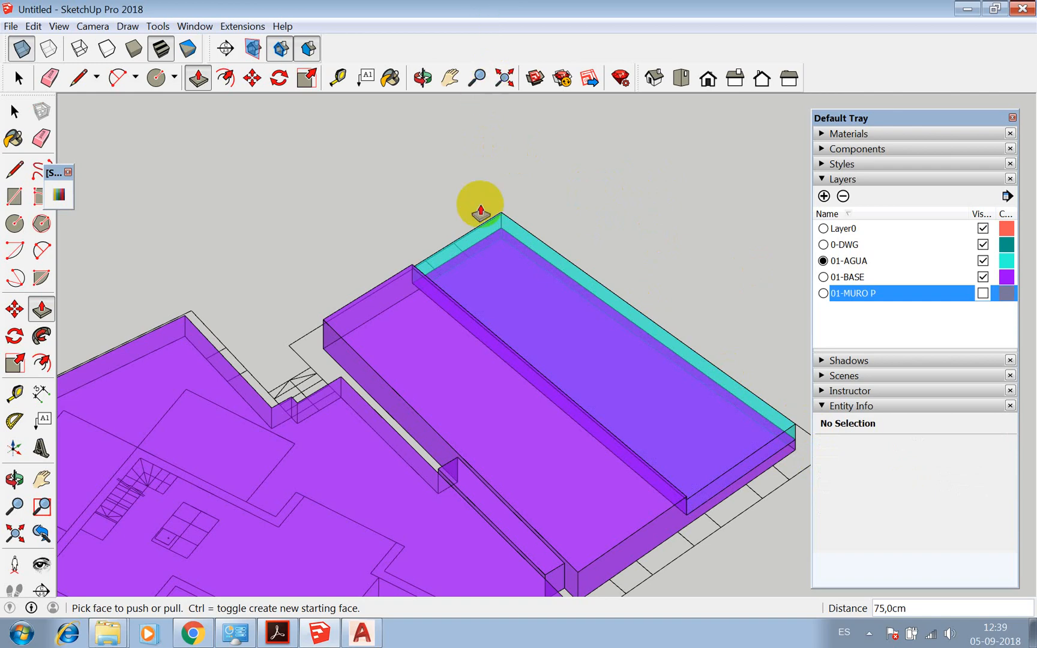
{"action": "scroll", "coordinate": [478, 209], "scroll_direction": "down", "scroll_amount": 3}
{"action": "key", "text": "space"}
{"action": "scroll", "coordinate": [636, 321], "scroll_direction": "up", "scroll_amount": 3}
{"action": "triple_click", "coordinate": [630, 327]}
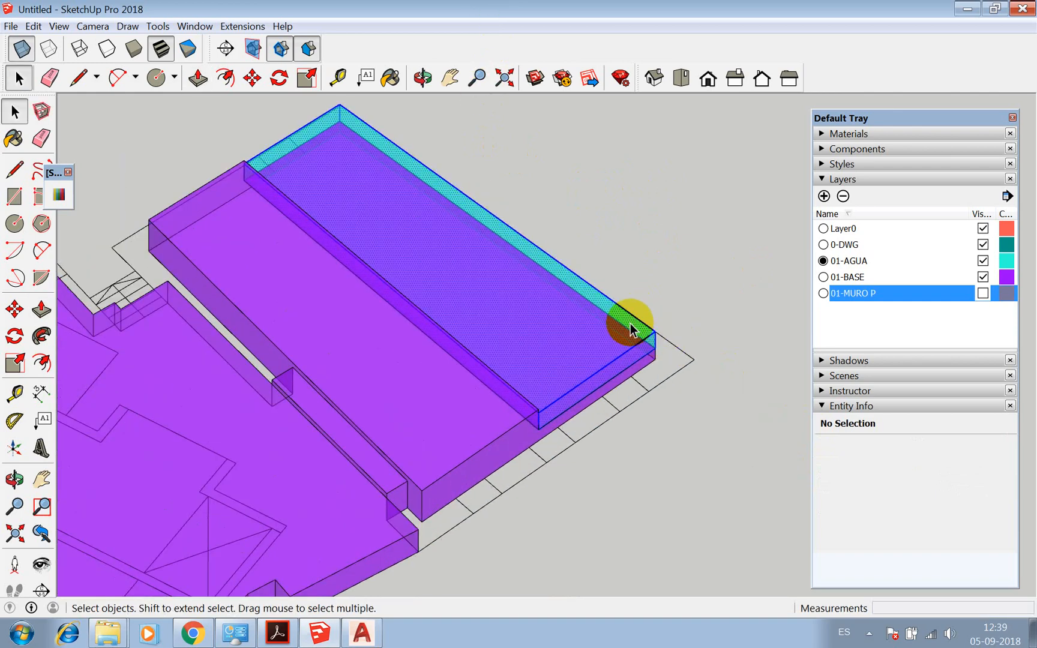
{"action": "right_click", "coordinate": [630, 324]}
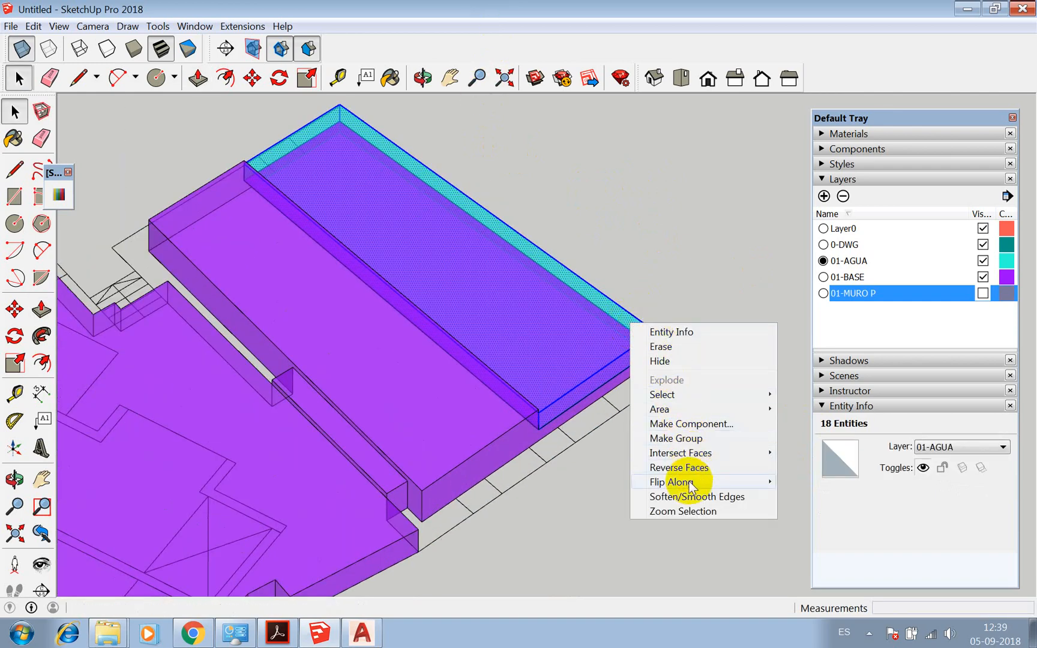
{"action": "left_click", "coordinate": [690, 424]}
{"action": "left_click", "coordinate": [455, 479]}
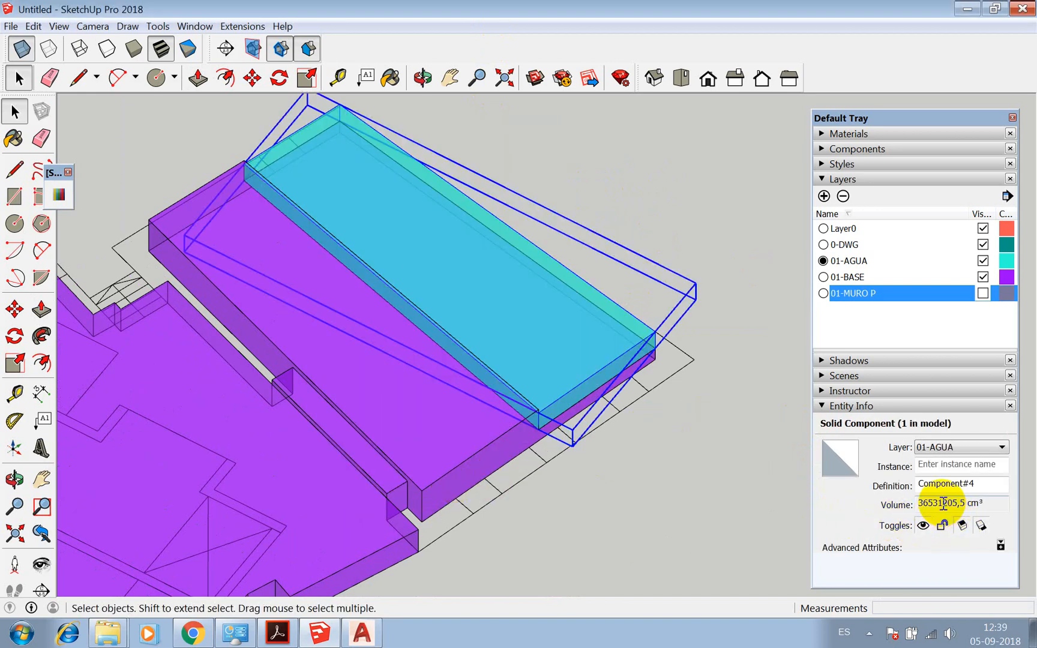
Turn off color by layer and open the Water material collection for painting
{"action": "scroll", "coordinate": [631, 374], "scroll_direction": "down", "scroll_amount": 3}
{"action": "scroll", "coordinate": [600, 288], "scroll_direction": "down", "scroll_amount": 2}
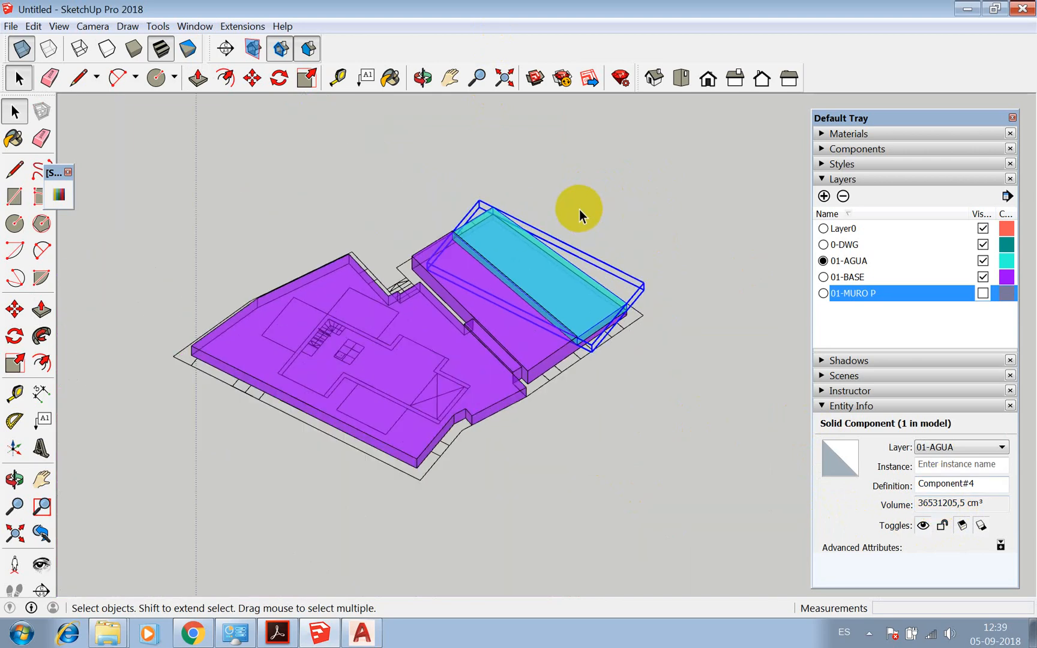
{"action": "scroll", "coordinate": [562, 349], "scroll_direction": "up", "scroll_amount": 3}
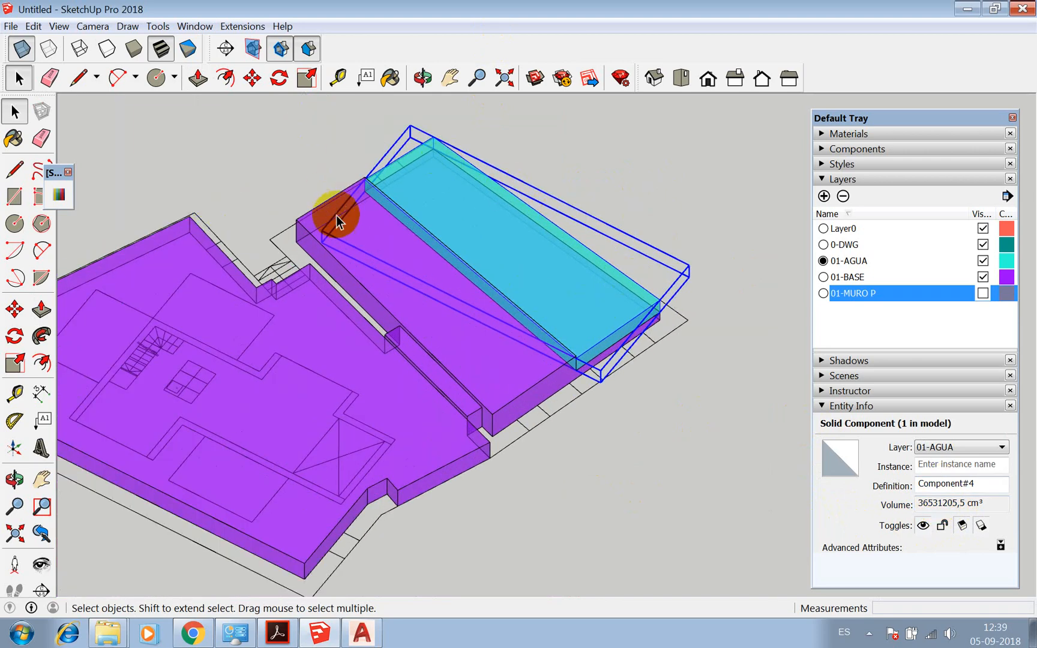
{"action": "scroll", "coordinate": [497, 168], "scroll_direction": "down", "scroll_amount": 1}
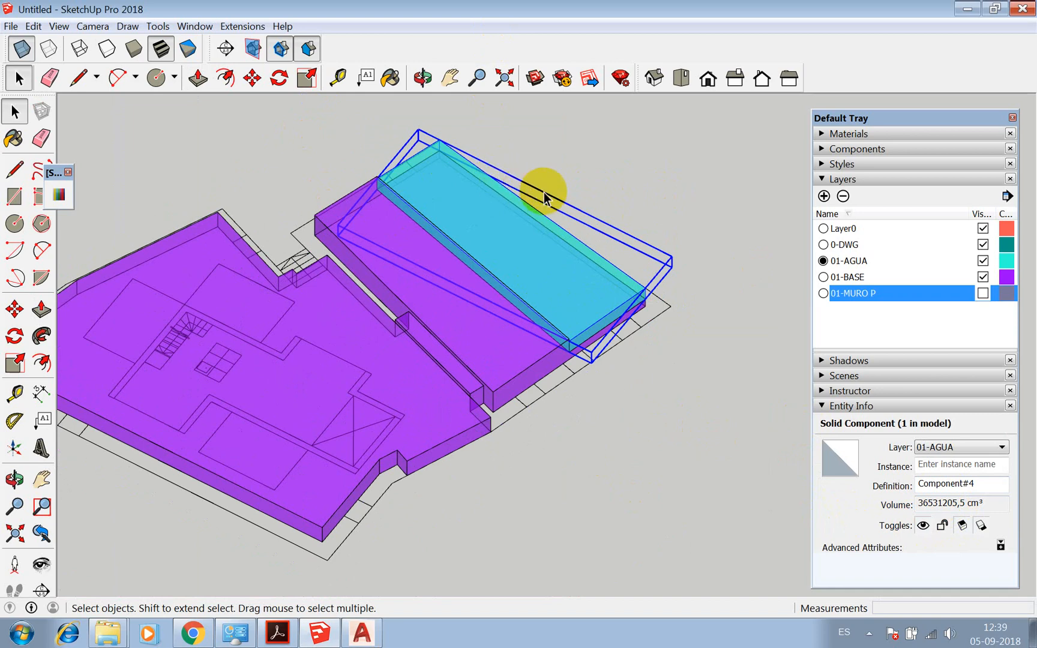
{"action": "left_click", "coordinate": [390, 79]}
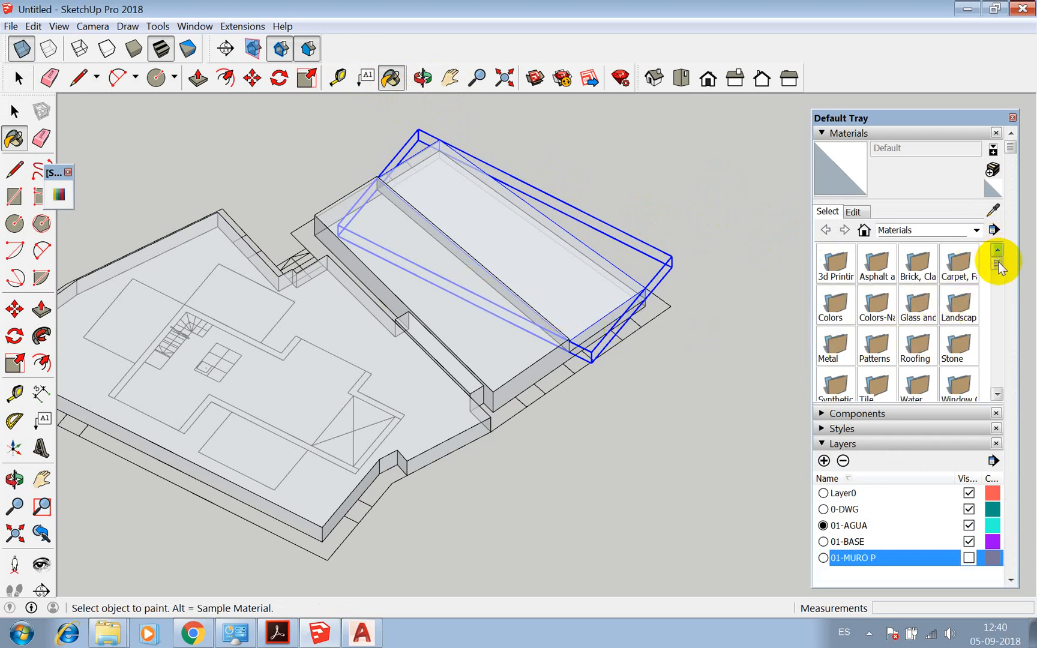
{"action": "left_click_drag", "start_coordinate": [997, 264], "coordinate": [998, 321]}
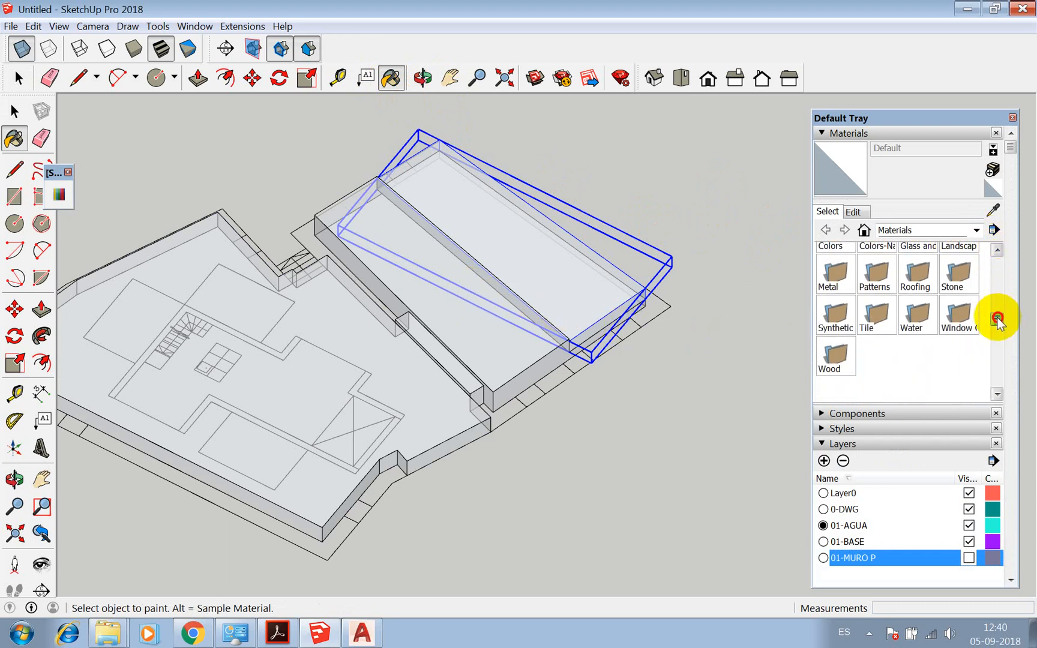
{"action": "left_click", "coordinate": [919, 309]}
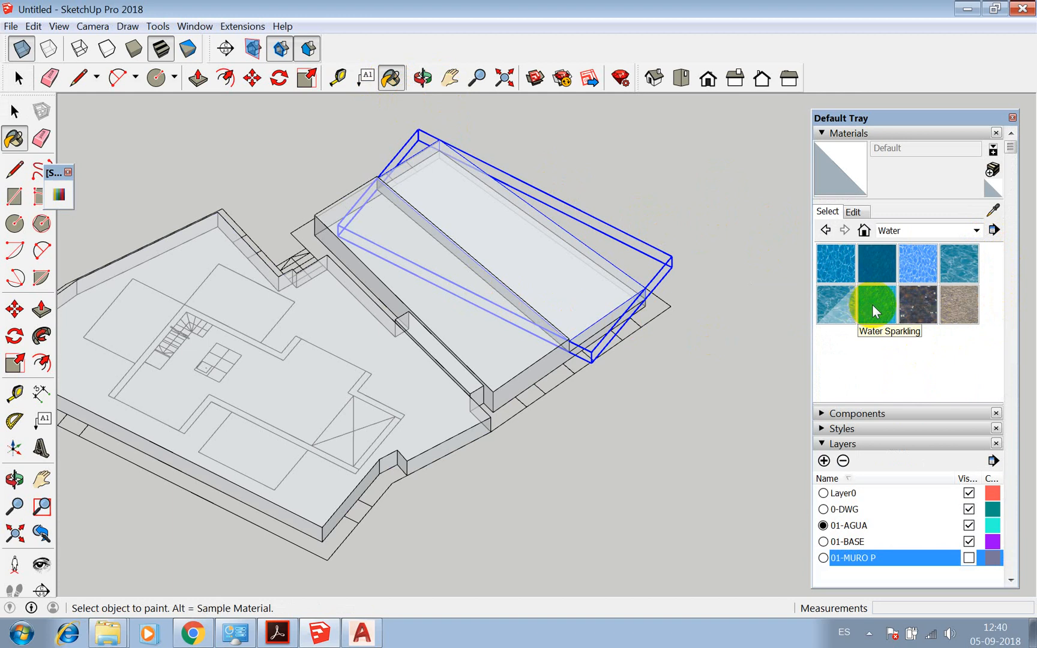
Paint the water component with the Water Dark Blue material
{"action": "left_click", "coordinate": [837, 265]}
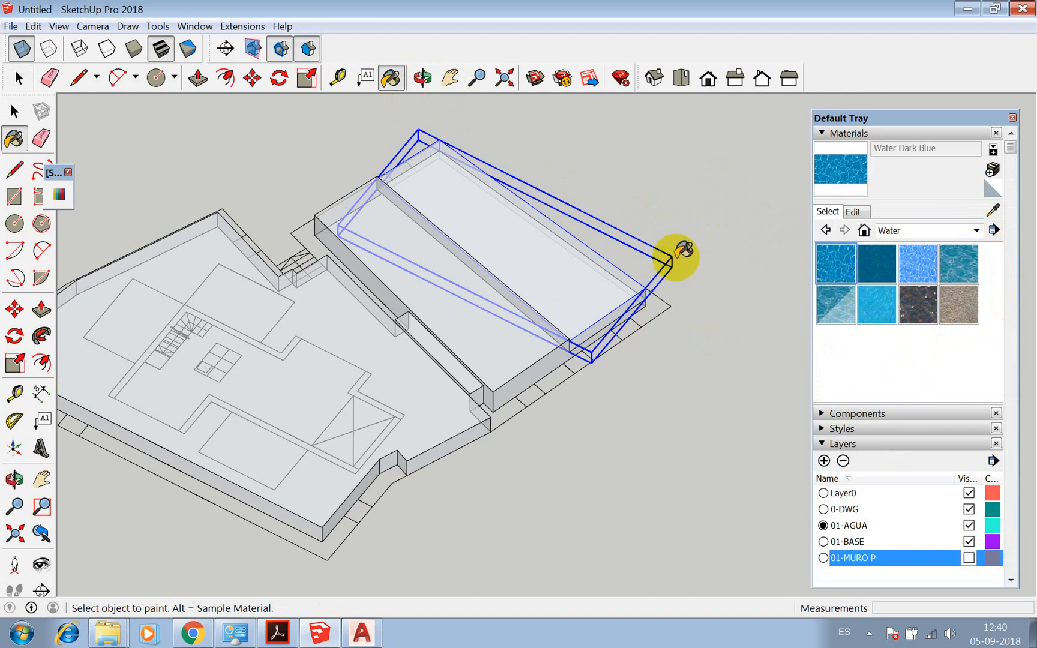
{"action": "left_click", "coordinate": [580, 271]}
{"action": "key", "text": "space"}
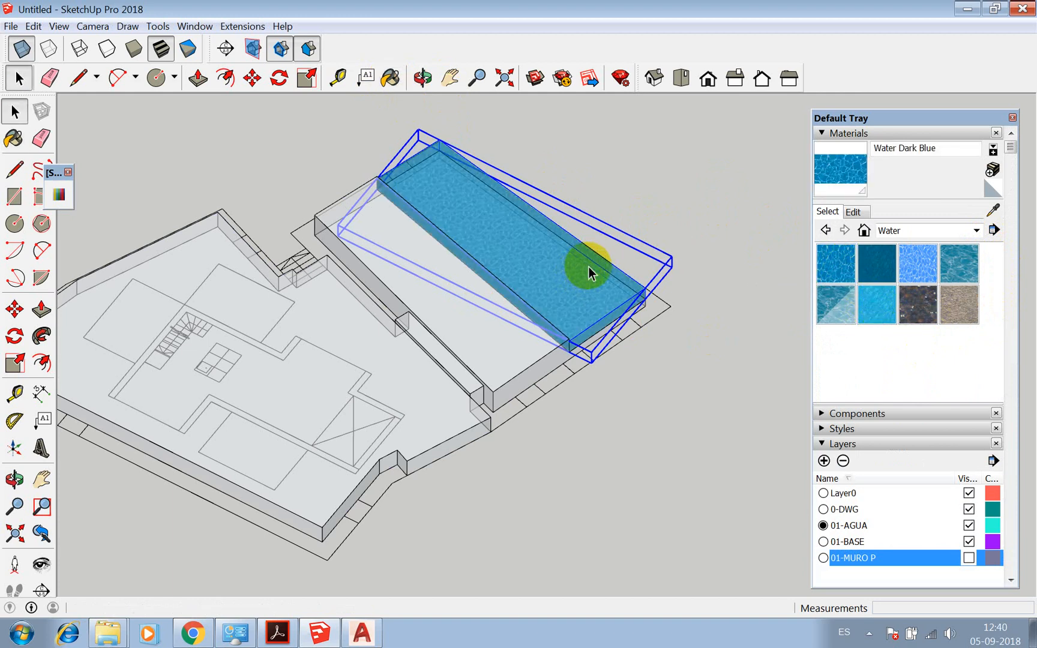
{"action": "left_click", "coordinate": [641, 195]}
{"action": "scroll", "coordinate": [404, 155], "scroll_direction": "up", "scroll_amount": 5}
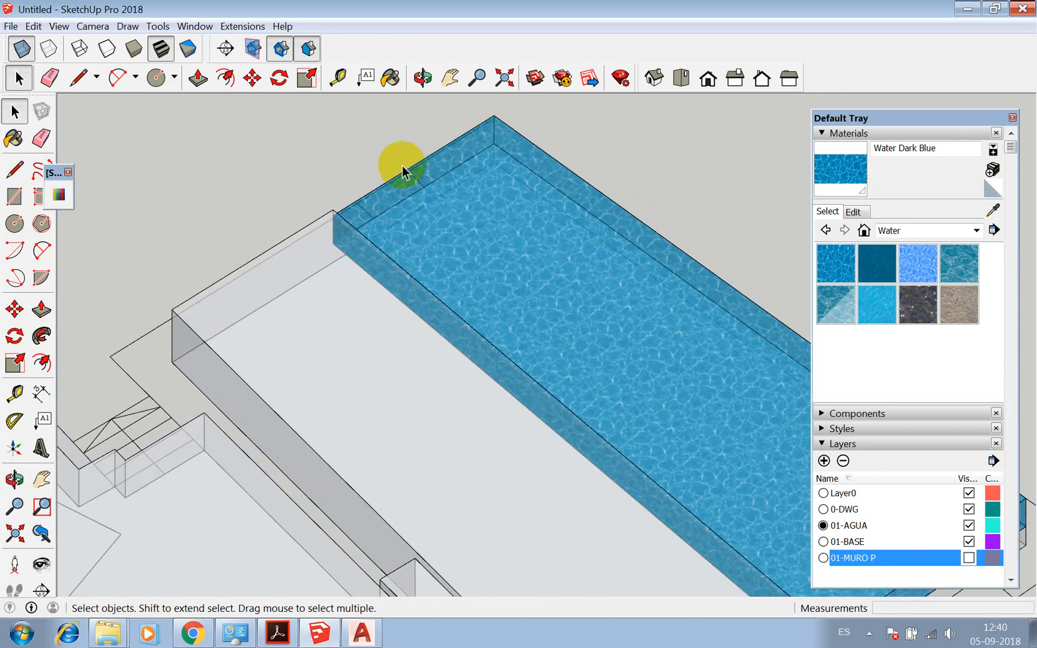
{"action": "scroll", "coordinate": [396, 169], "scroll_direction": "down", "scroll_amount": 2}
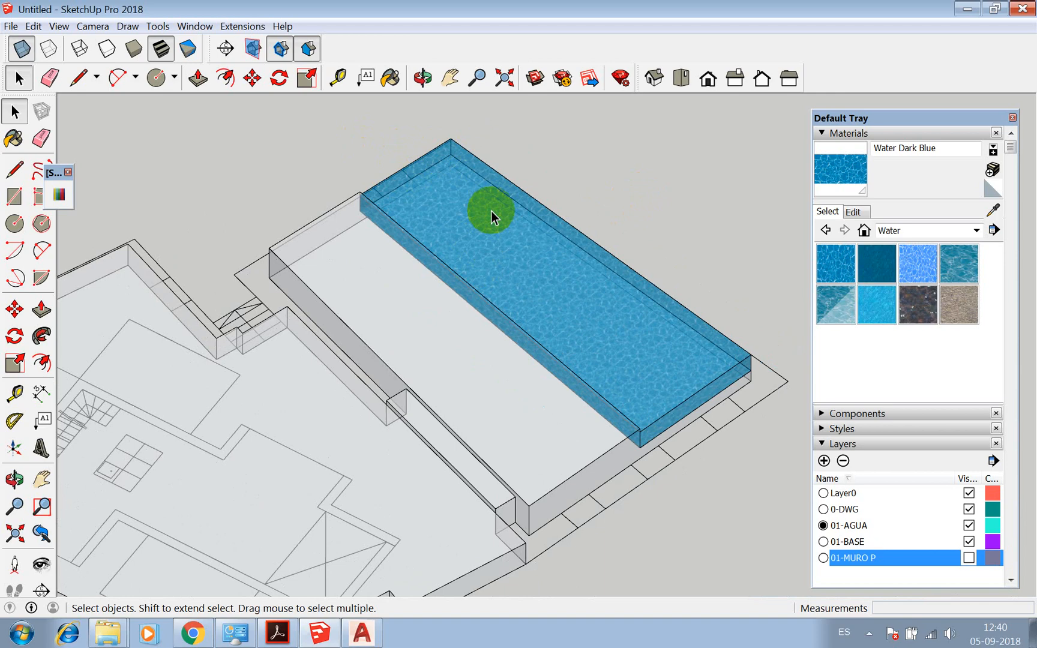
Repaint the water component with the Water Pool material
{"action": "left_click", "coordinate": [948, 259]}
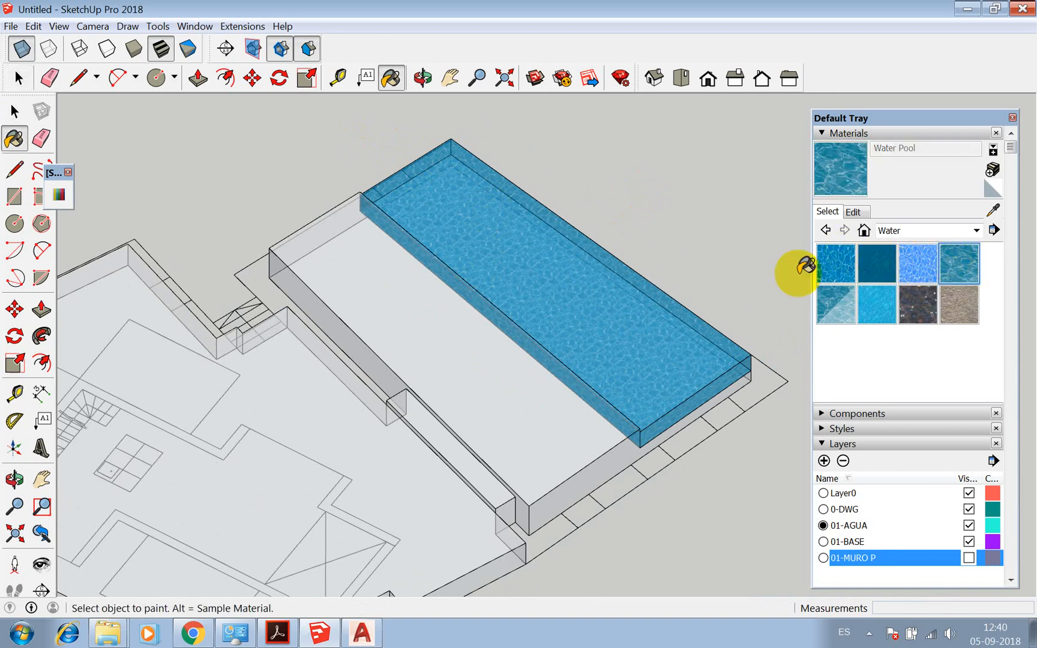
{"action": "left_click", "coordinate": [600, 281]}
{"action": "scroll", "coordinate": [624, 294], "scroll_direction": "down", "scroll_amount": 4}
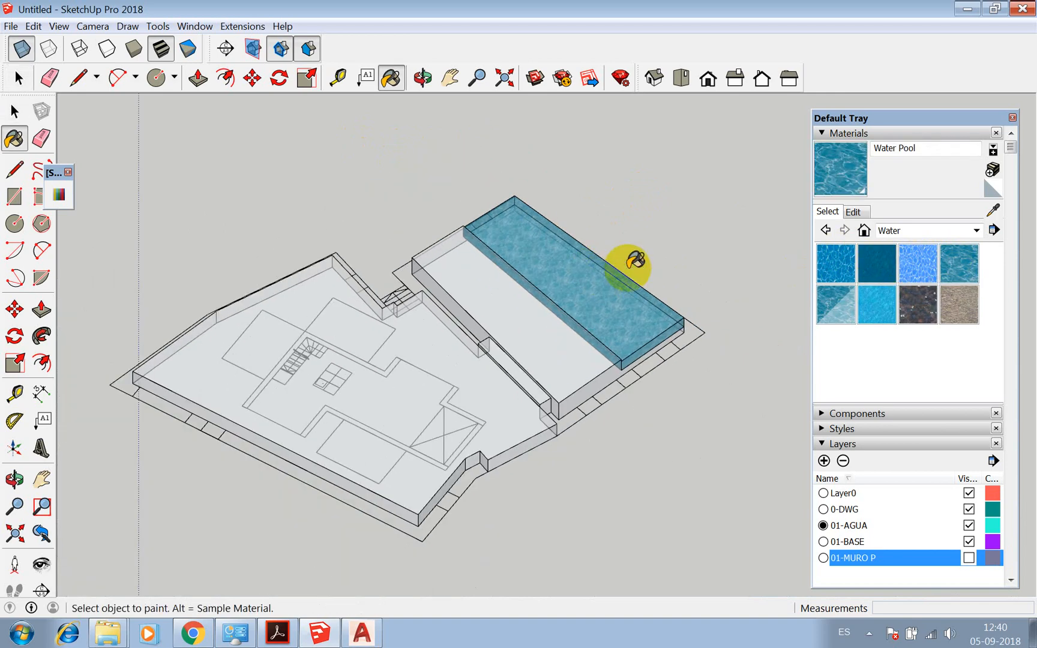
{"action": "key", "text": "space"}
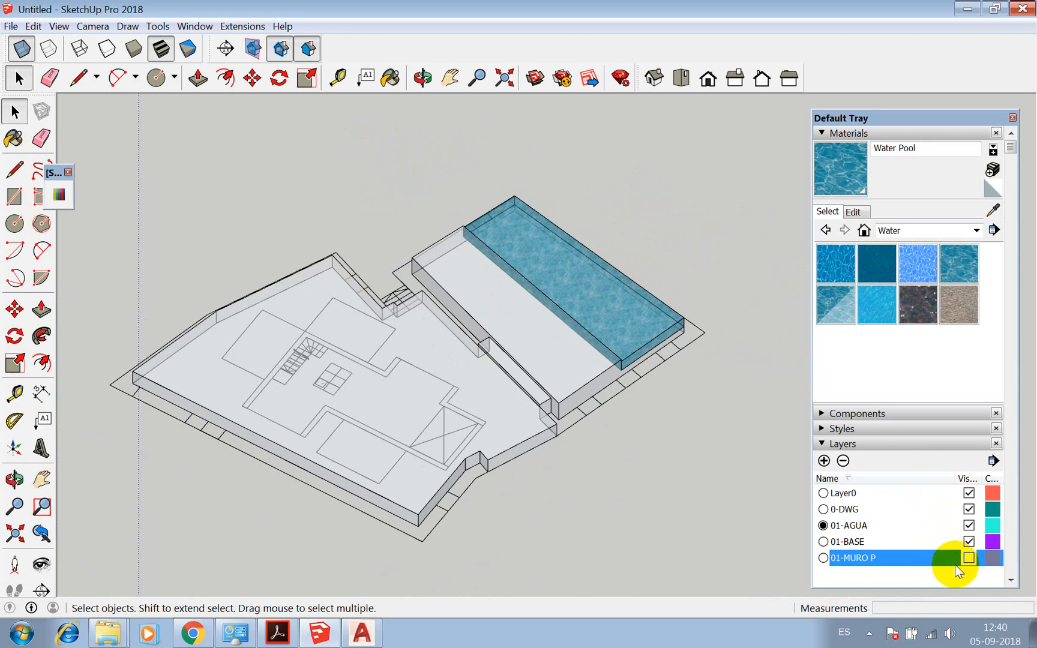
Show the 01-MURO P layer again and switch off X-ray face transparency
{"action": "left_click", "coordinate": [968, 557]}
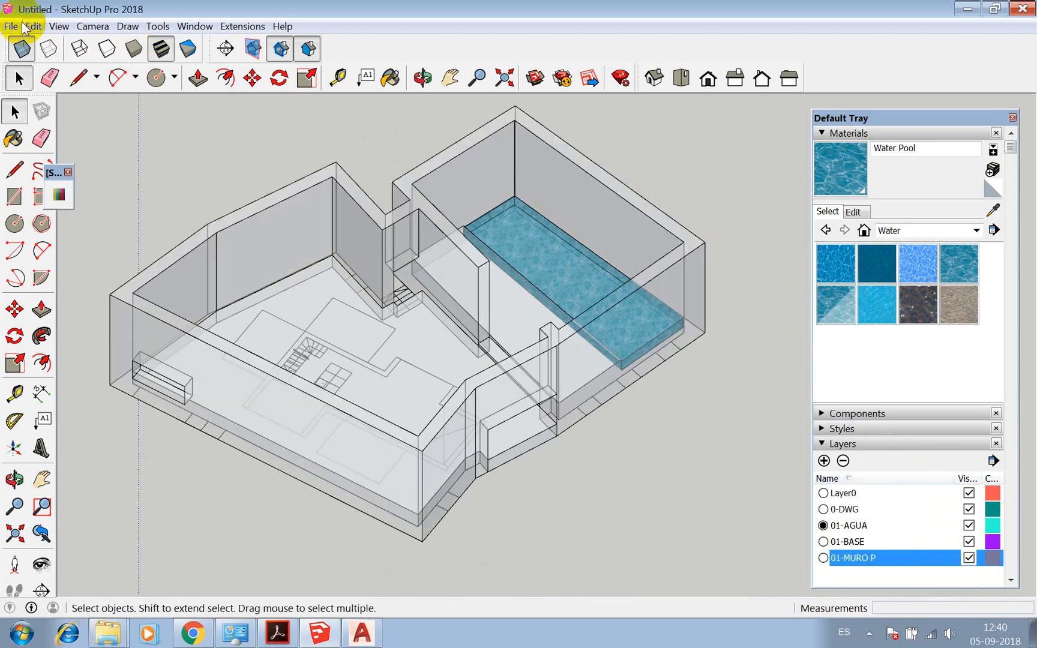
{"action": "left_click", "coordinate": [21, 48]}
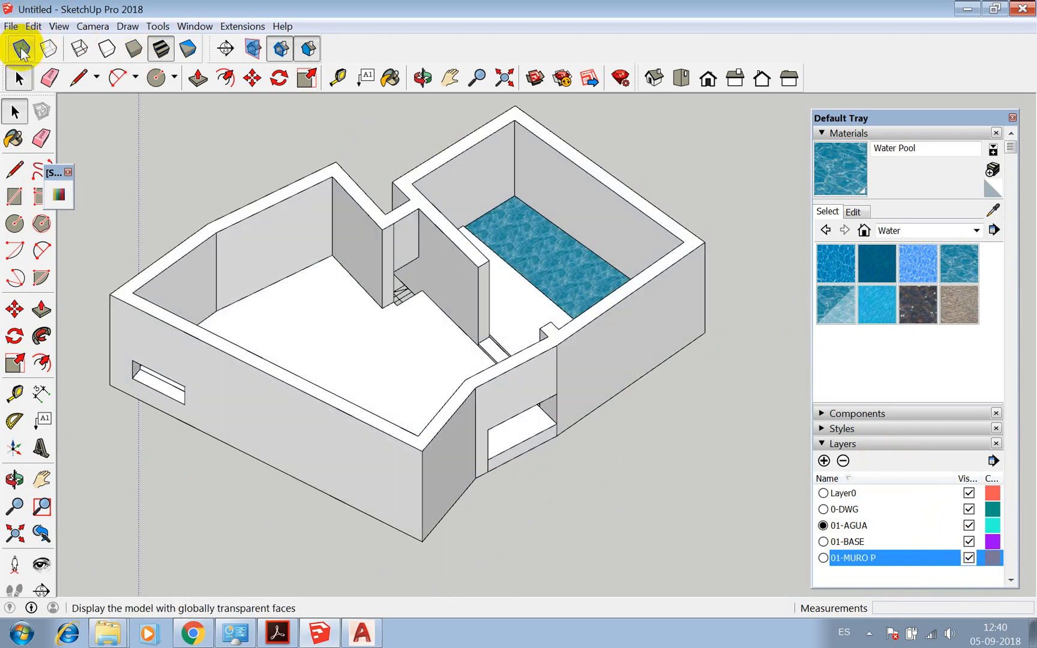
Turn on shadows and examine how they fall on the walls, floor and pool from several angles
{"action": "left_click", "coordinate": [822, 443]}
{"action": "left_click", "coordinate": [824, 459]}
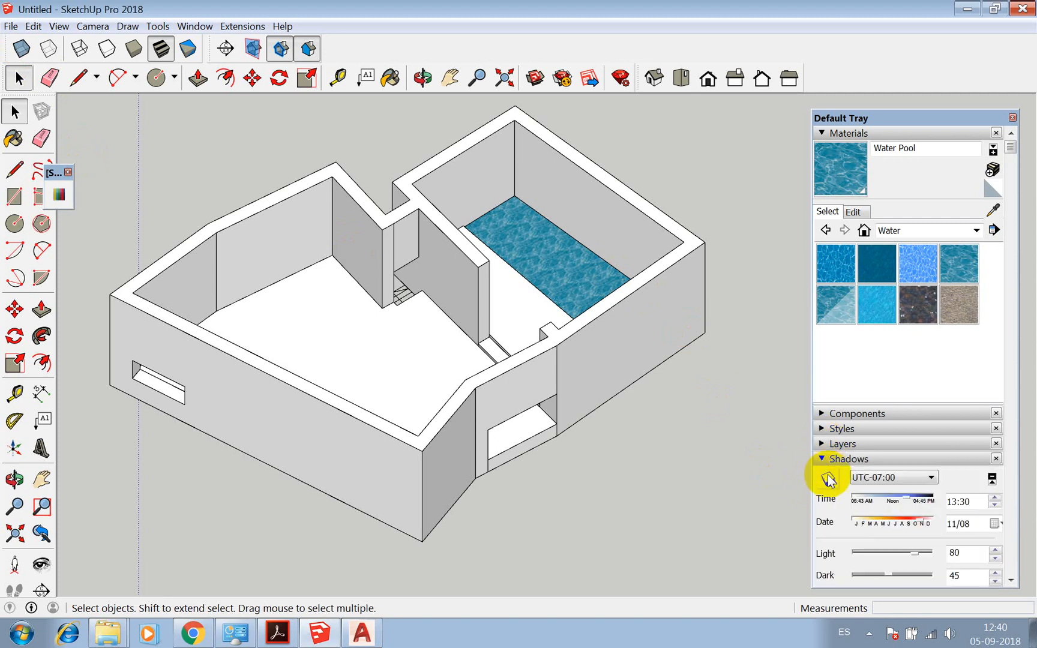
{"action": "left_click", "coordinate": [828, 478]}
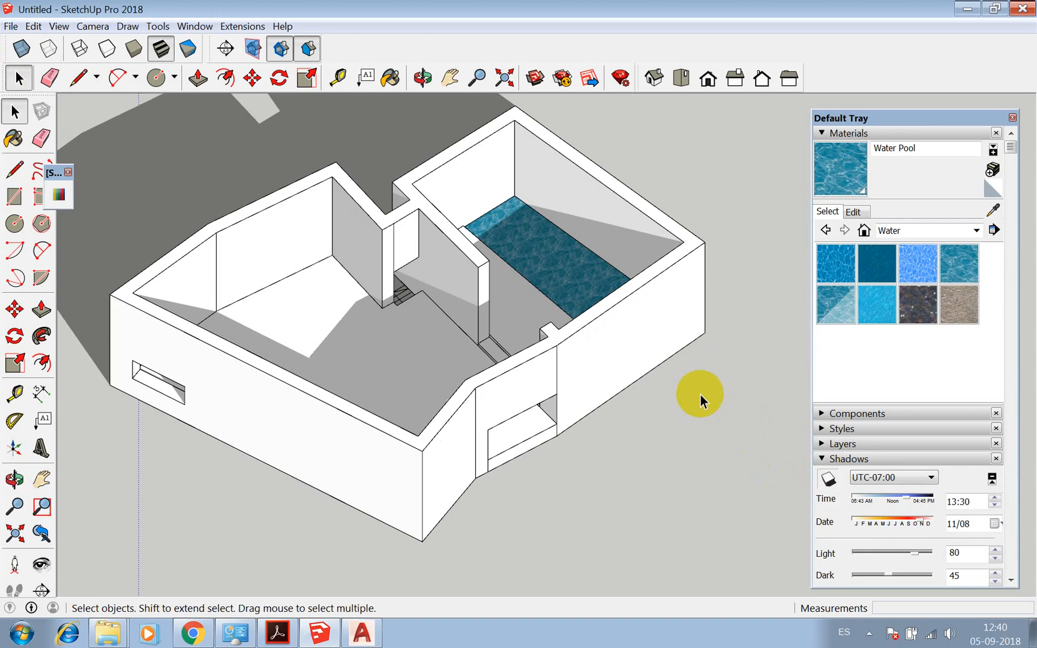
{"action": "left_click", "coordinate": [422, 78]}
{"action": "left_click_drag", "start_coordinate": [408, 287], "coordinate": [775, 280]}
{"action": "scroll", "coordinate": [602, 348], "scroll_direction": "up", "scroll_amount": 10}
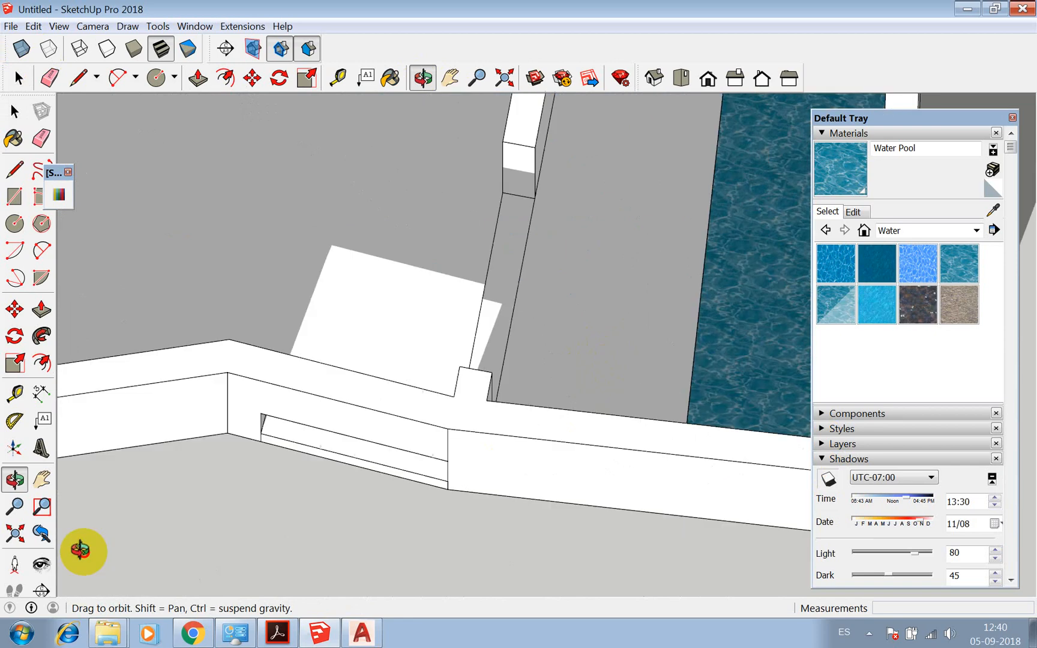
{"action": "left_click_drag", "start_coordinate": [561, 348], "coordinate": [711, 221]}
{"action": "scroll", "coordinate": [552, 450], "scroll_direction": "down", "scroll_amount": 5}
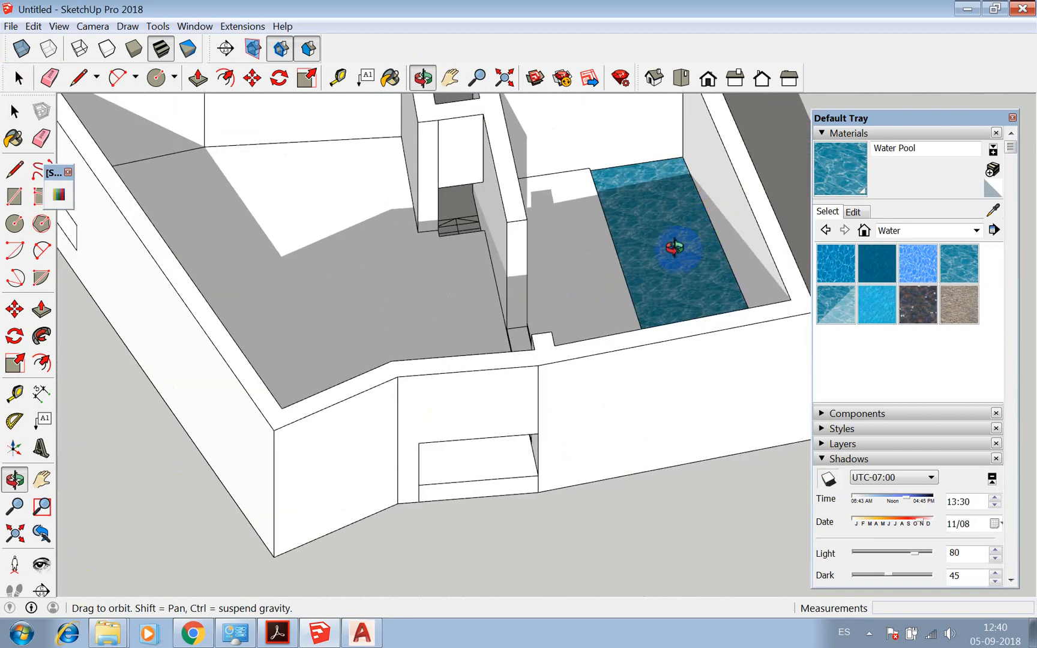
{"action": "mouse_move", "coordinate": [587, 269]}
{"action": "left_mouse_down"}
{"action": "mouse_move", "coordinate": [630, 271]}
{"action": "mouse_move", "coordinate": [562, 271]}
{"action": "mouse_move", "coordinate": [572, 274]}
{"action": "left_mouse_up"}
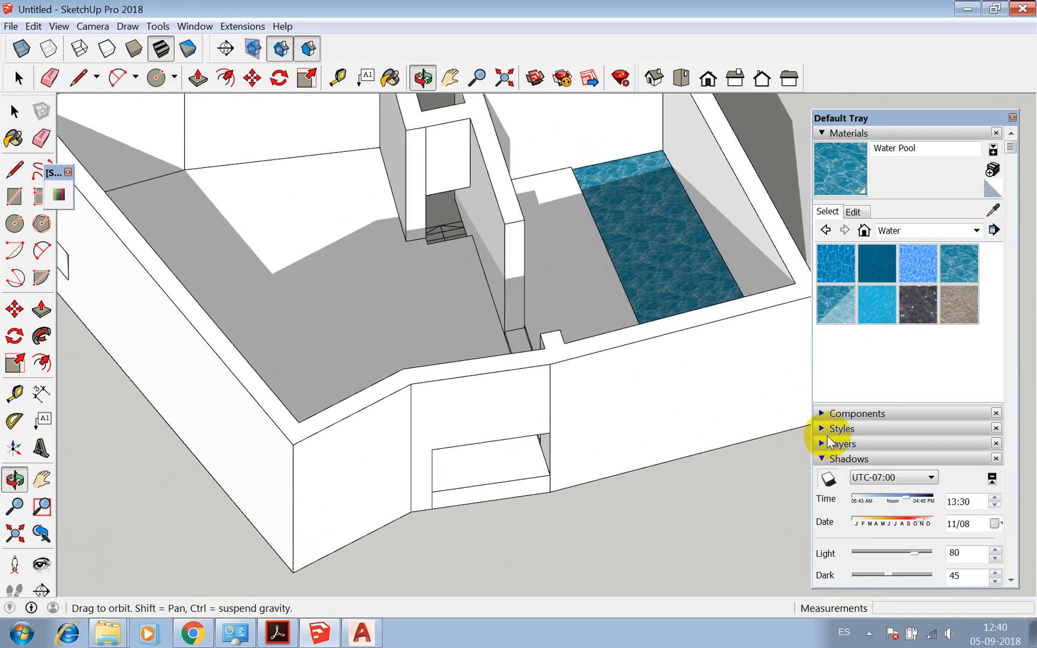
Turn off the shadow display
{"action": "left_click", "coordinate": [821, 460]}
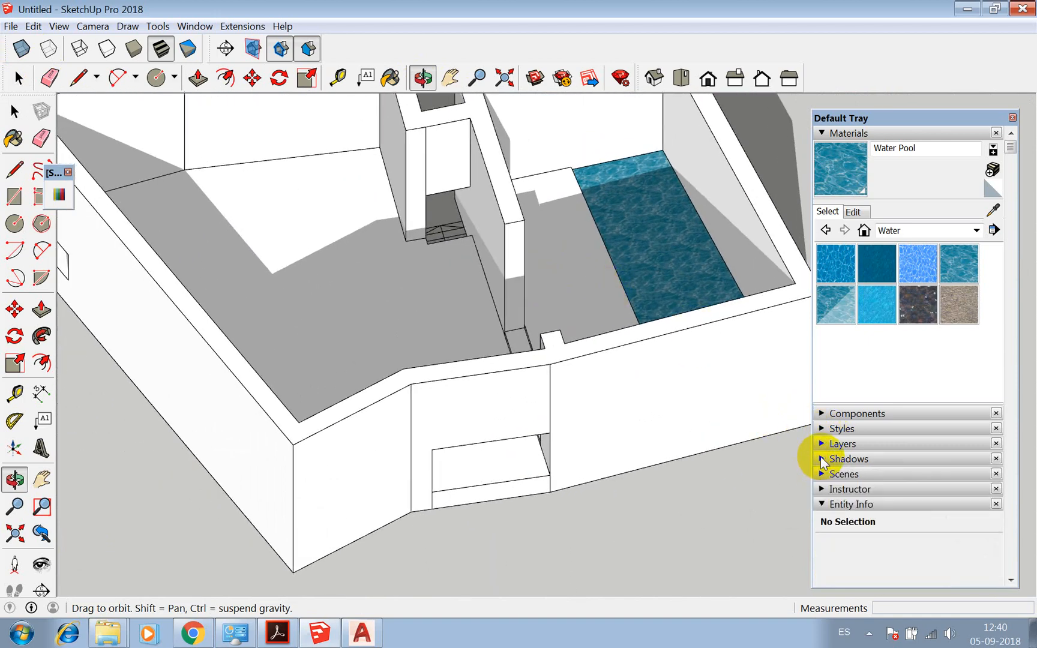
{"action": "left_click", "coordinate": [821, 461]}
{"action": "left_click", "coordinate": [827, 479]}
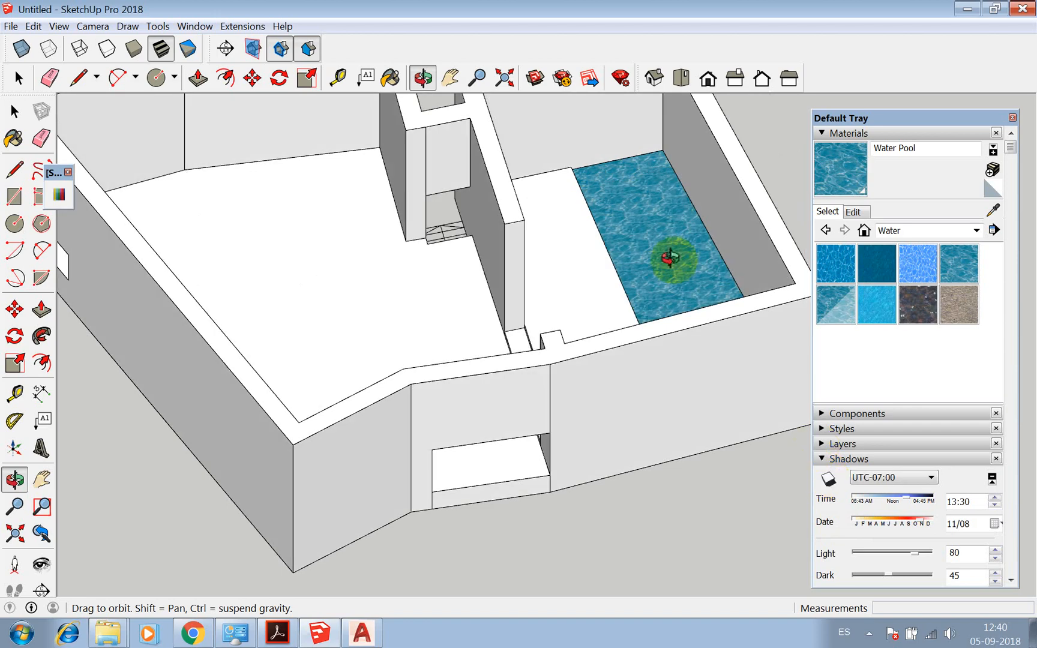
Turn color by layer back on for the whole model and collapse the shadow settings
{"action": "left_click", "coordinate": [994, 229]}
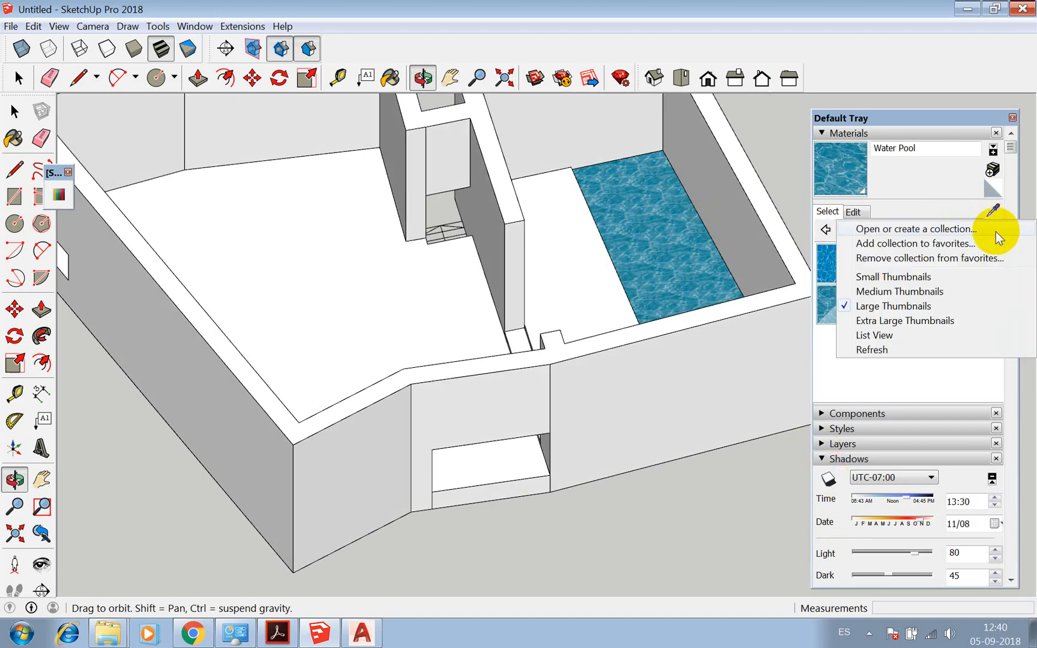
{"action": "left_click", "coordinate": [917, 204]}
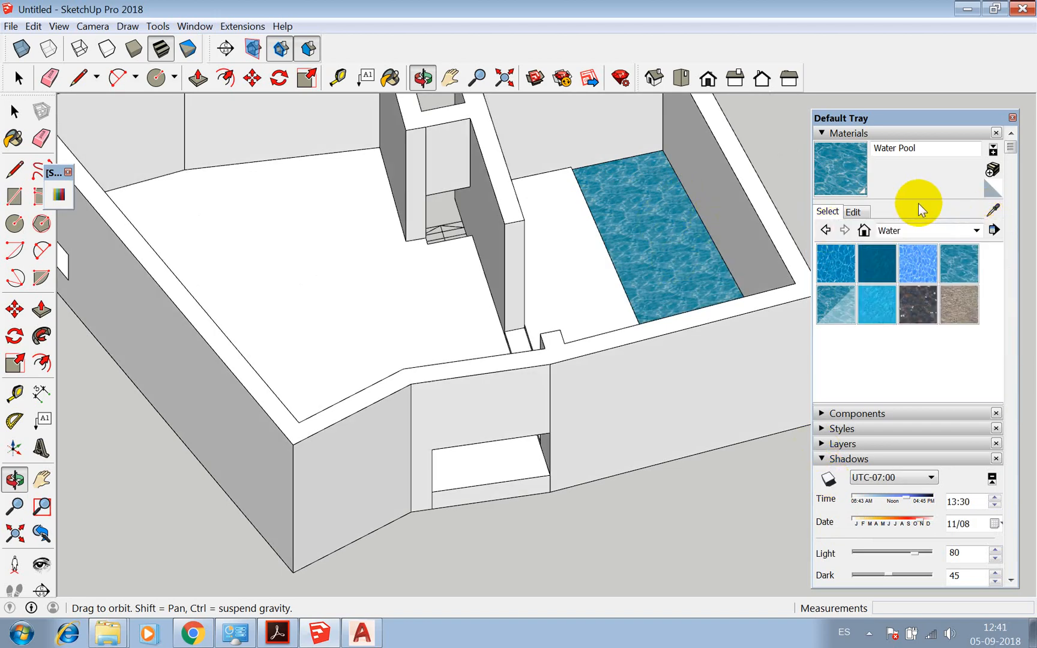
{"action": "left_click", "coordinate": [822, 135]}
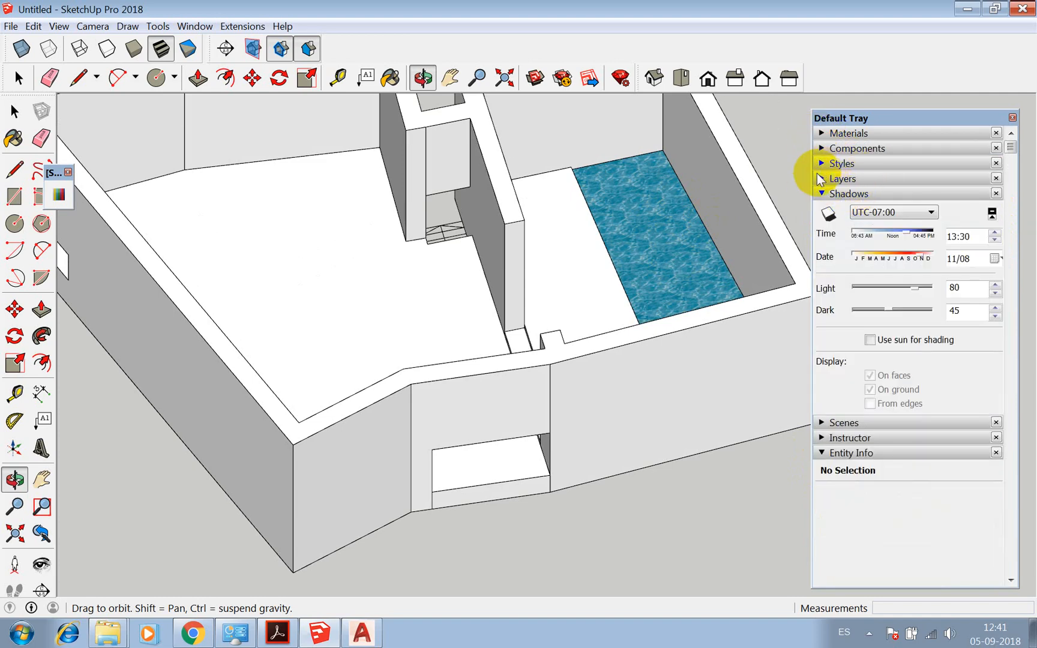
{"action": "left_click", "coordinate": [824, 178]}
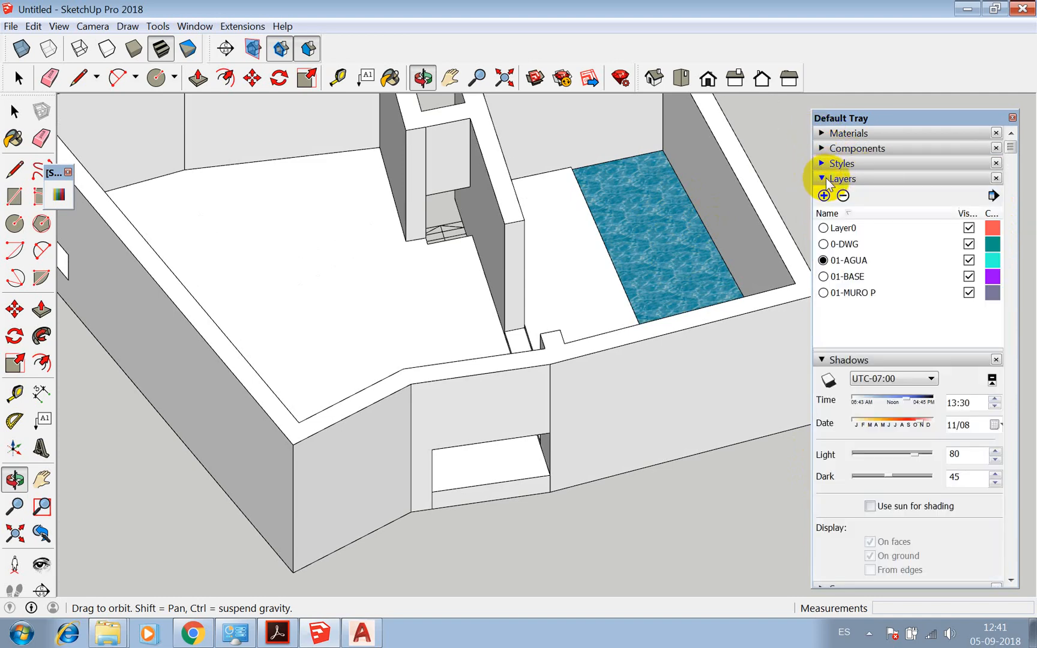
{"action": "left_click", "coordinate": [992, 196]}
{"action": "left_click", "coordinate": [967, 227]}
{"action": "left_click", "coordinate": [517, 338]}
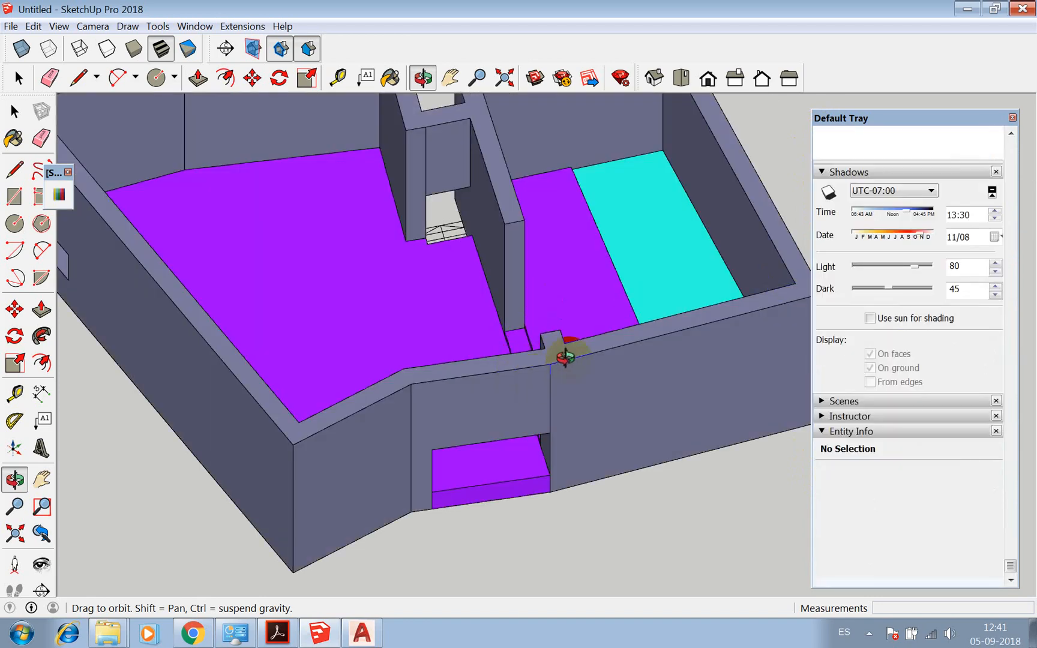
{"action": "scroll", "coordinate": [586, 405], "scroll_direction": "down", "scroll_amount": 5}
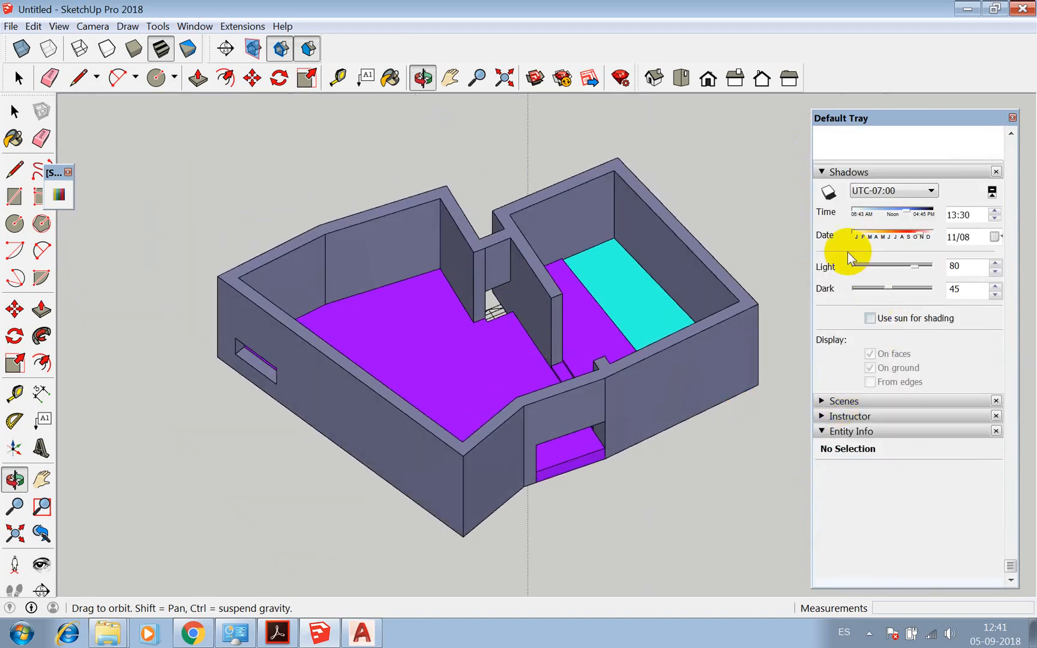
{"action": "left_click", "coordinate": [821, 172]}
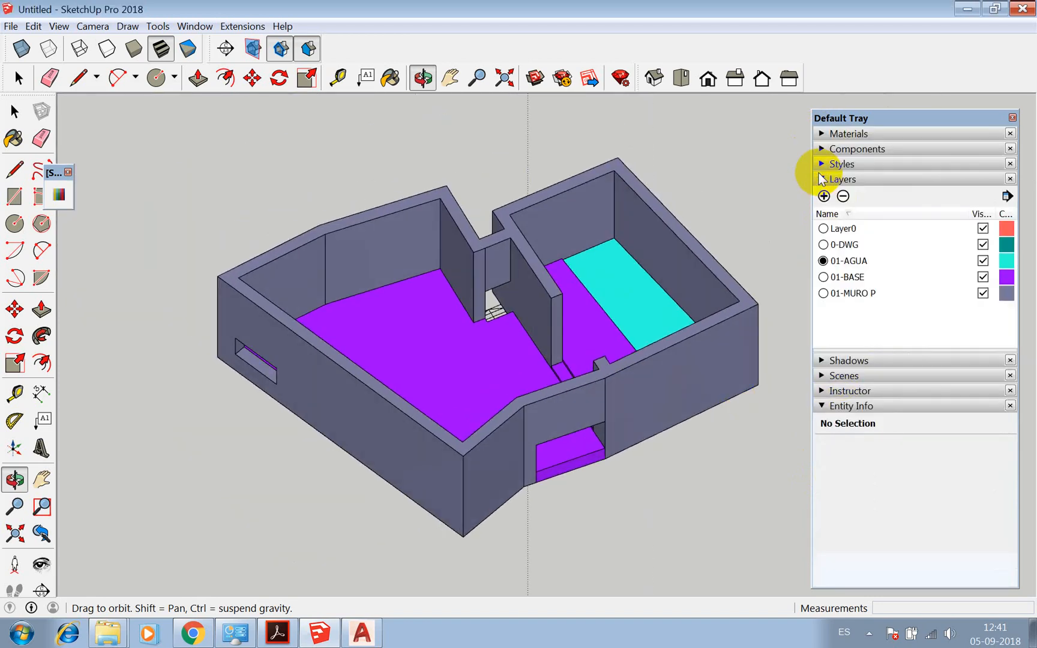
Hide the 01-MURO P layer, add a new layer named 01-PAV01 and make it the active layer
{"action": "left_click", "coordinate": [982, 294]}
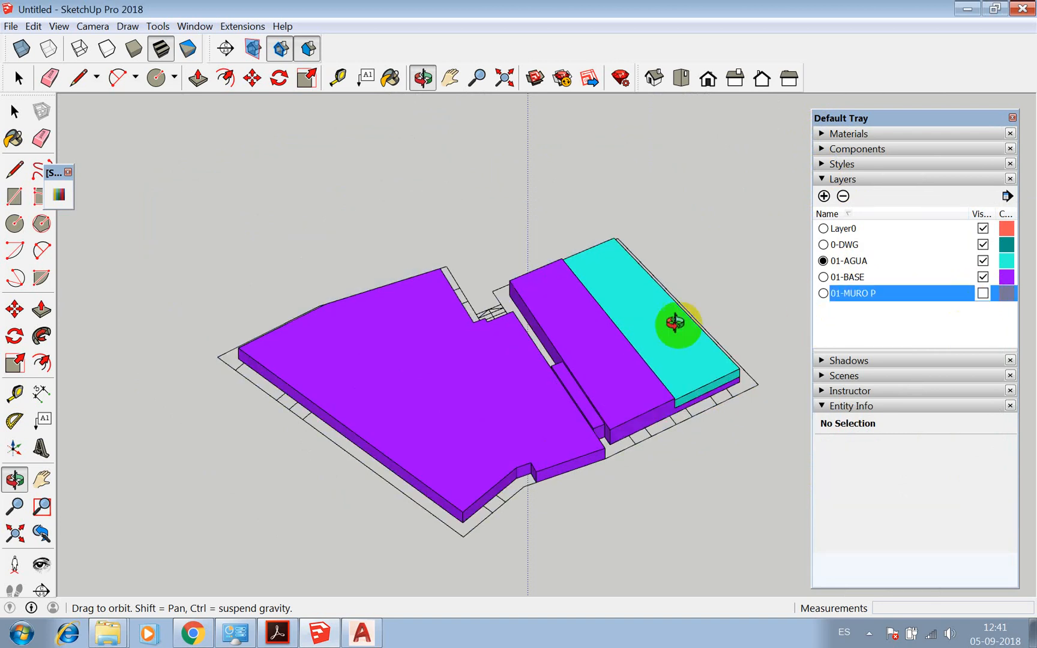
{"action": "key", "text": "space"}
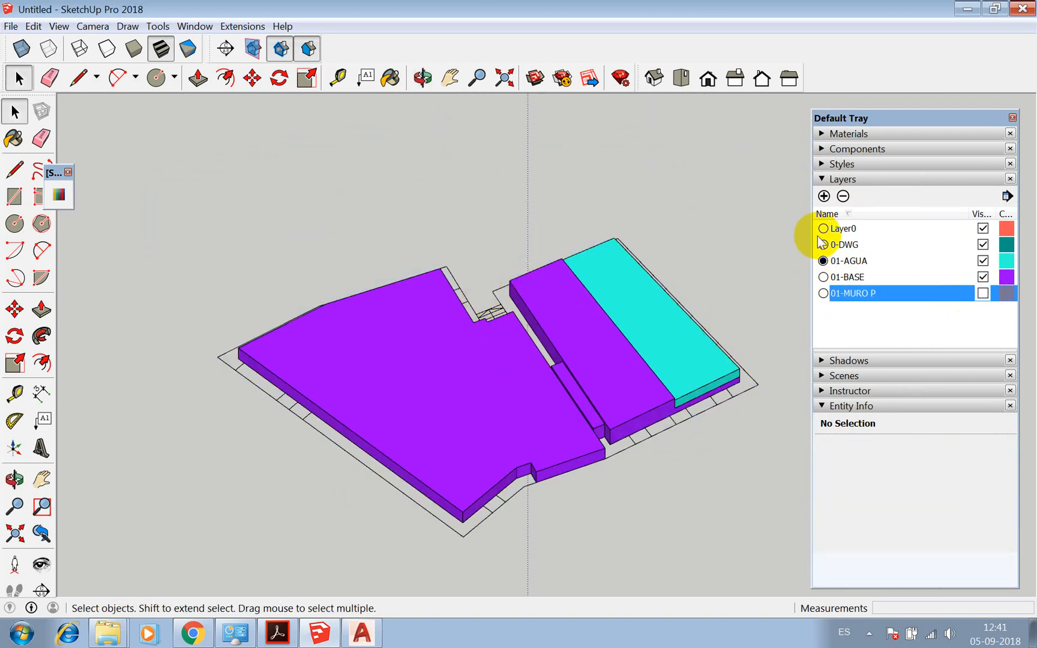
{"action": "left_click", "coordinate": [824, 196]}
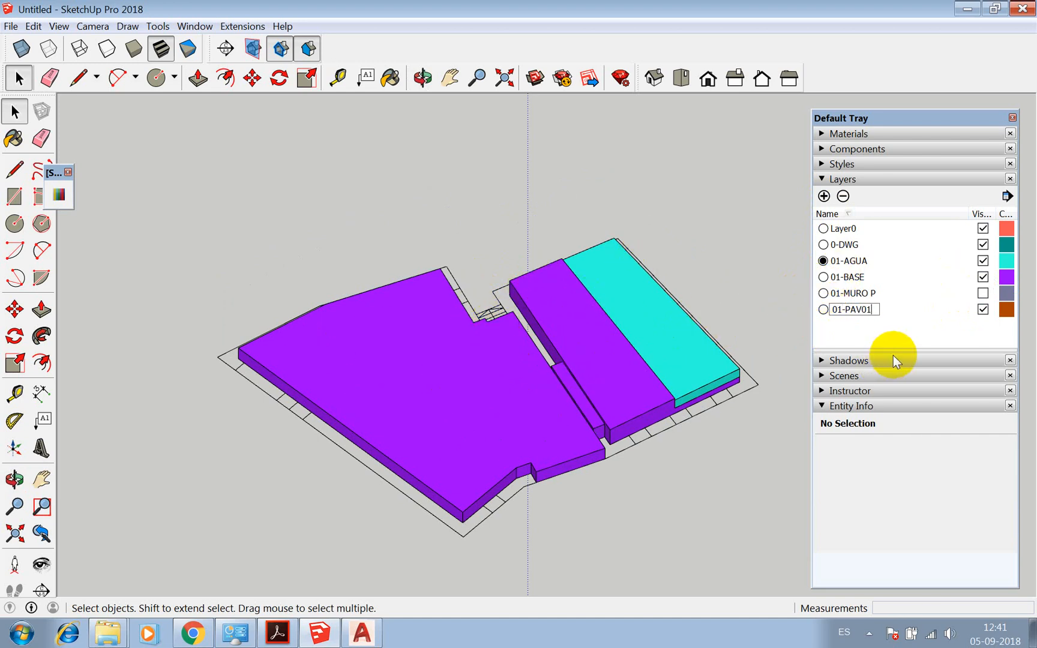
{"action": "left_click", "coordinate": [927, 319]}
{"action": "left_click", "coordinate": [824, 310]}
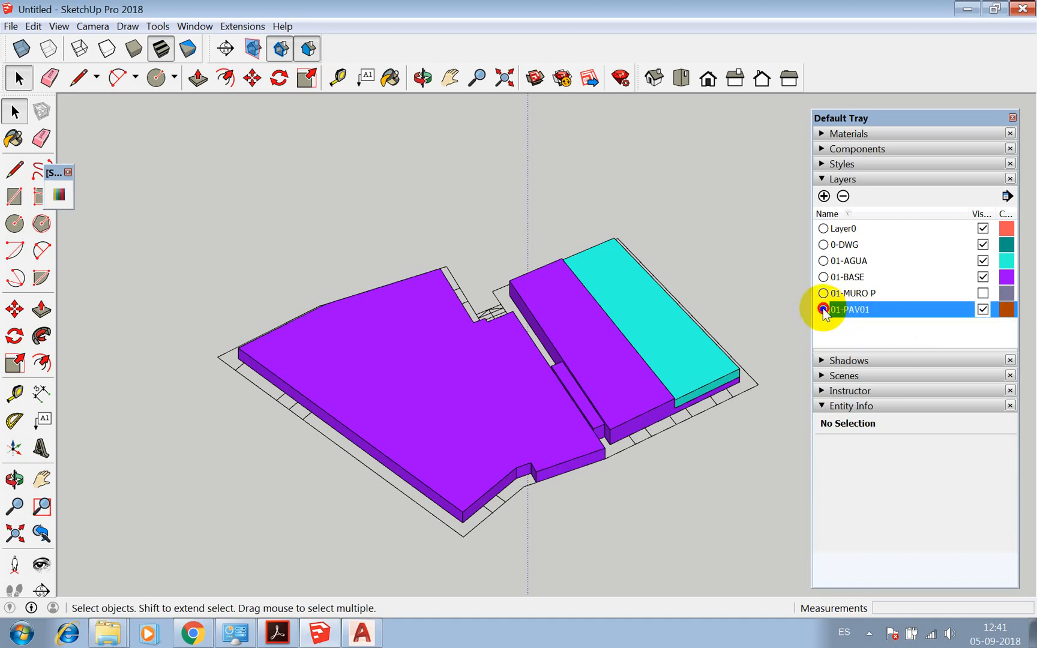
Open the base component and copy its three top faces: the strip beside the water, the narrow step and the large floor
{"action": "double_click", "coordinate": [582, 358]}
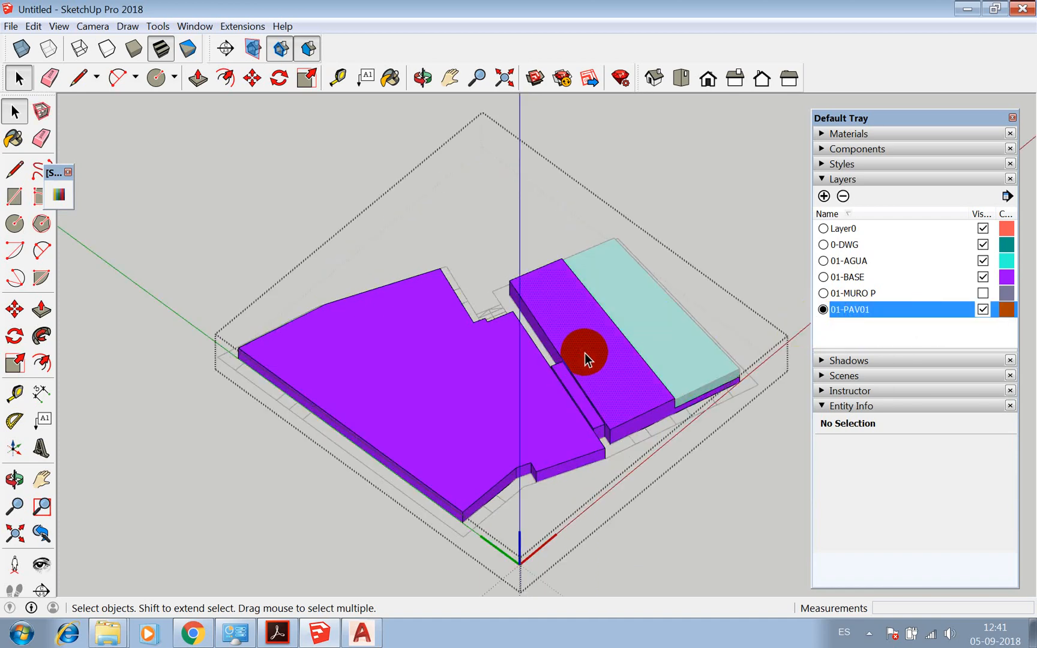
{"action": "left_click", "coordinate": [586, 356]}
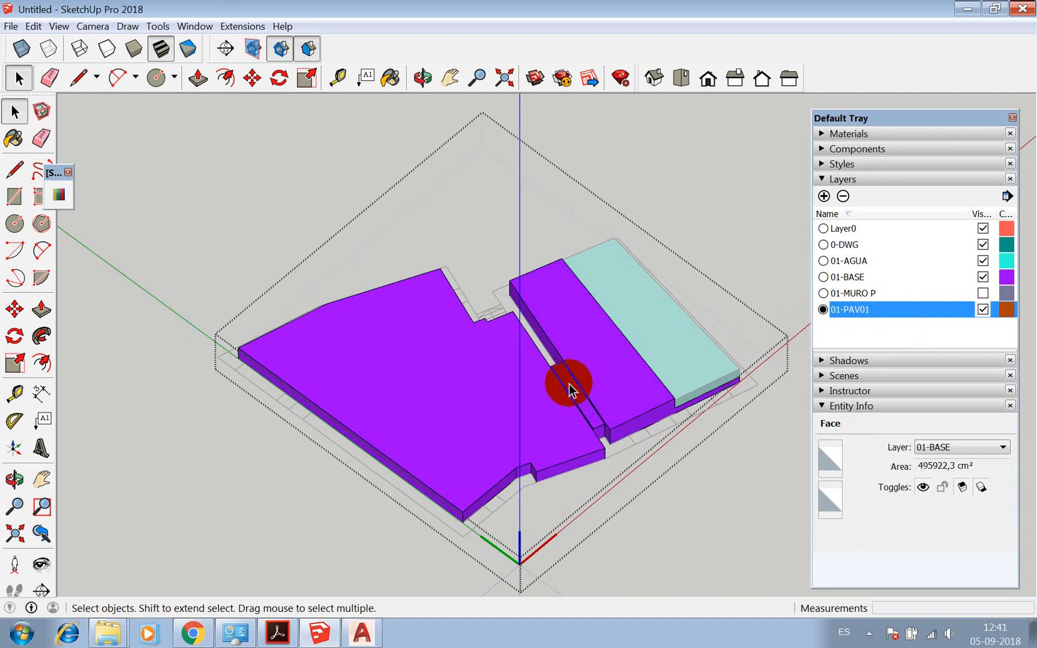
{"action": "left_click", "coordinate": [569, 384]}
{"action": "key", "text": "super"}
{"action": "key", "text": "super"}
{"action": "left_click", "coordinate": [605, 371]}
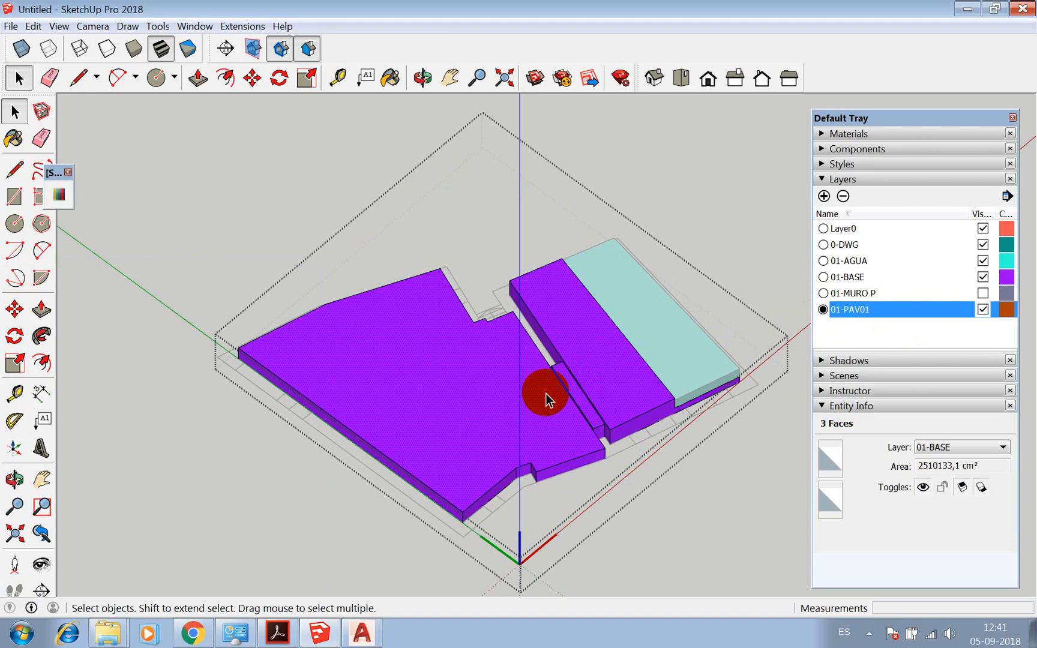
Paste the copied faces outside the base component, beside the model, and assign them to the 01-PAV01 layer
{"action": "scroll", "coordinate": [361, 219], "scroll_direction": "down", "scroll_amount": 3}
{"action": "left_click", "coordinate": [584, 226]}
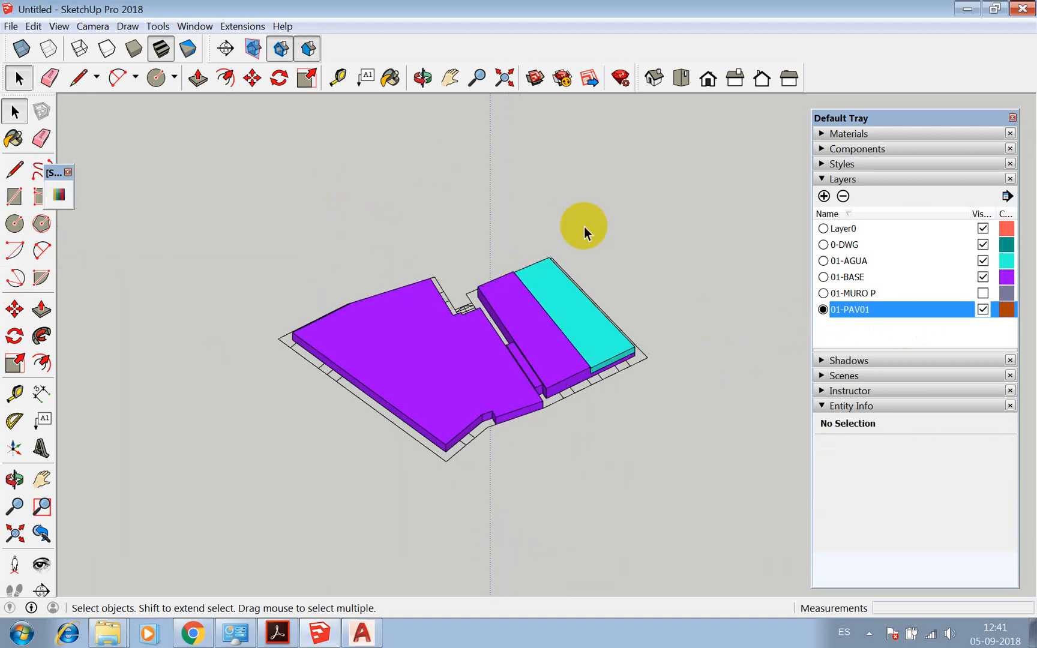
{"action": "key", "text": "ctrl+v"}
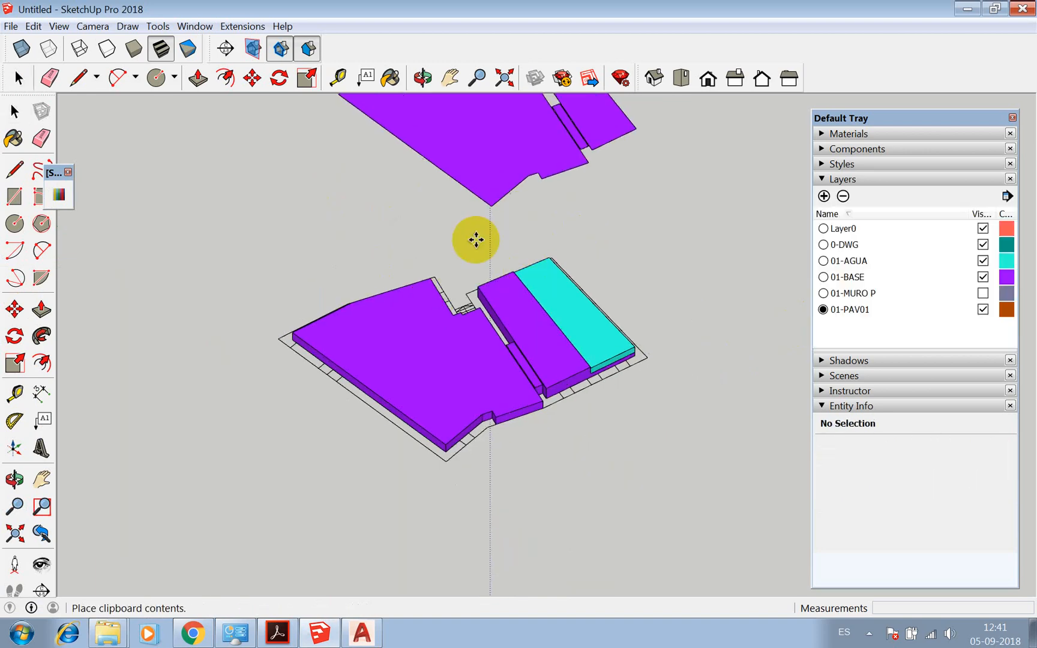
{"action": "left_click", "coordinate": [277, 312]}
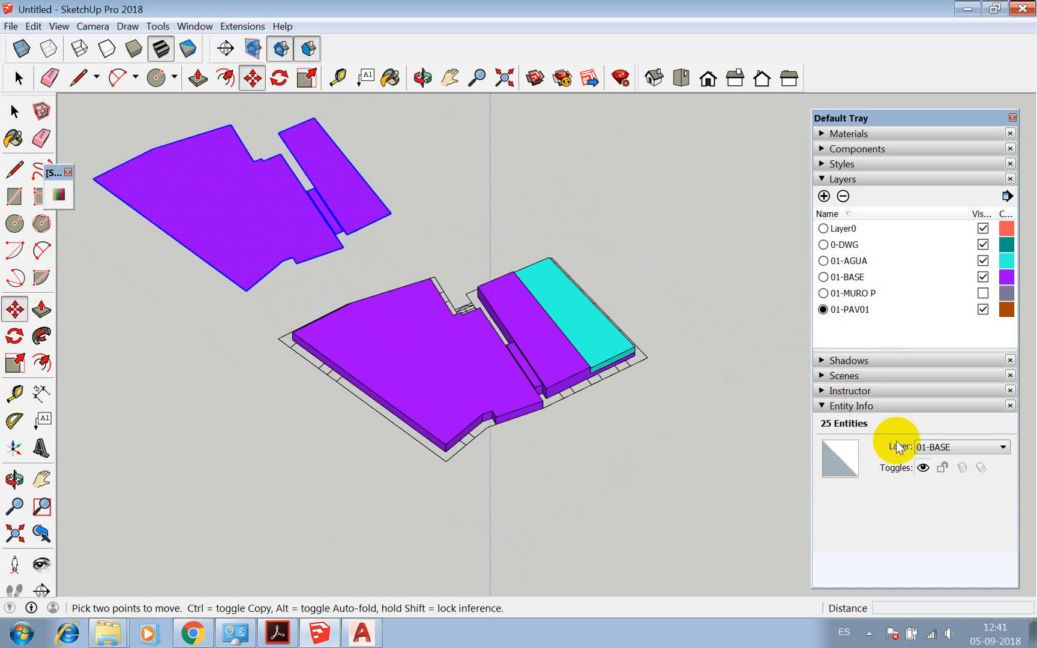
{"action": "left_click", "coordinate": [944, 449]}
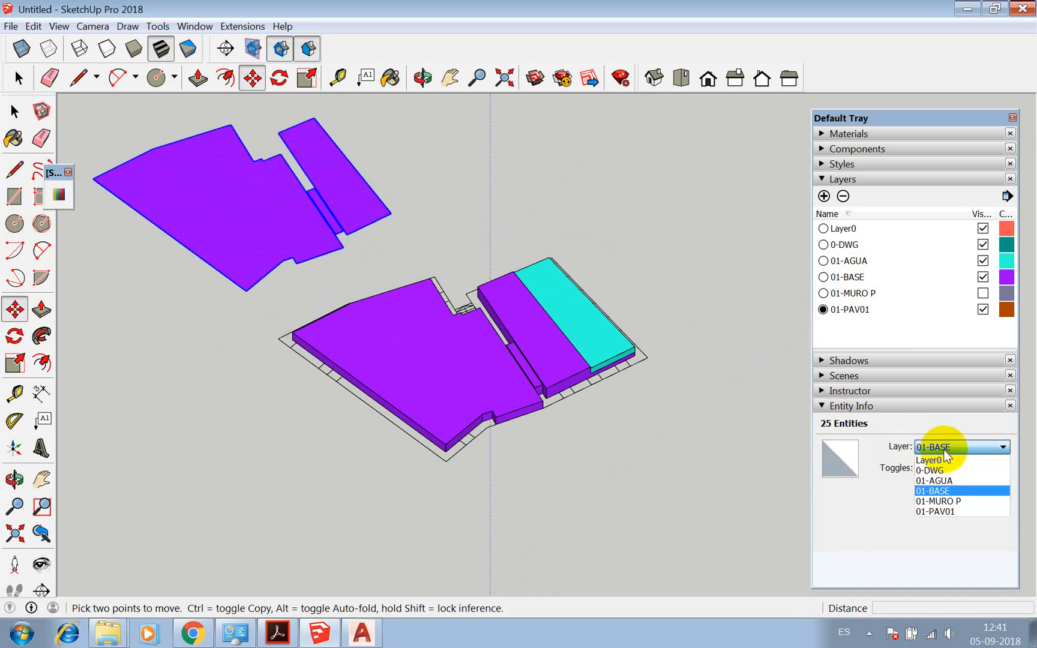
{"action": "left_click", "coordinate": [950, 512]}
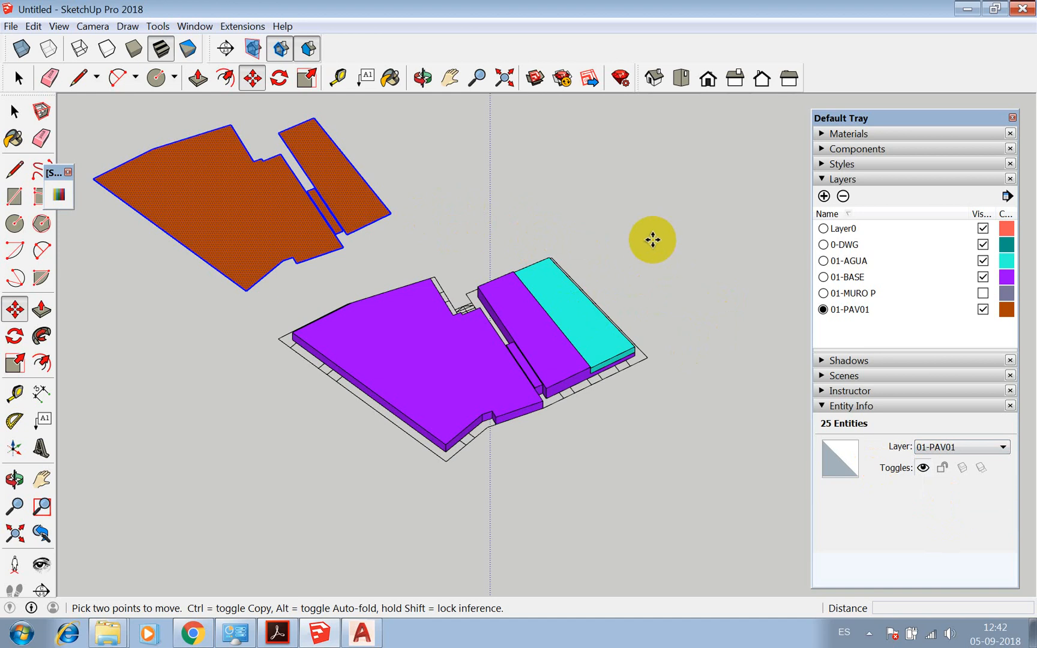
{"action": "key", "text": "Delete"}
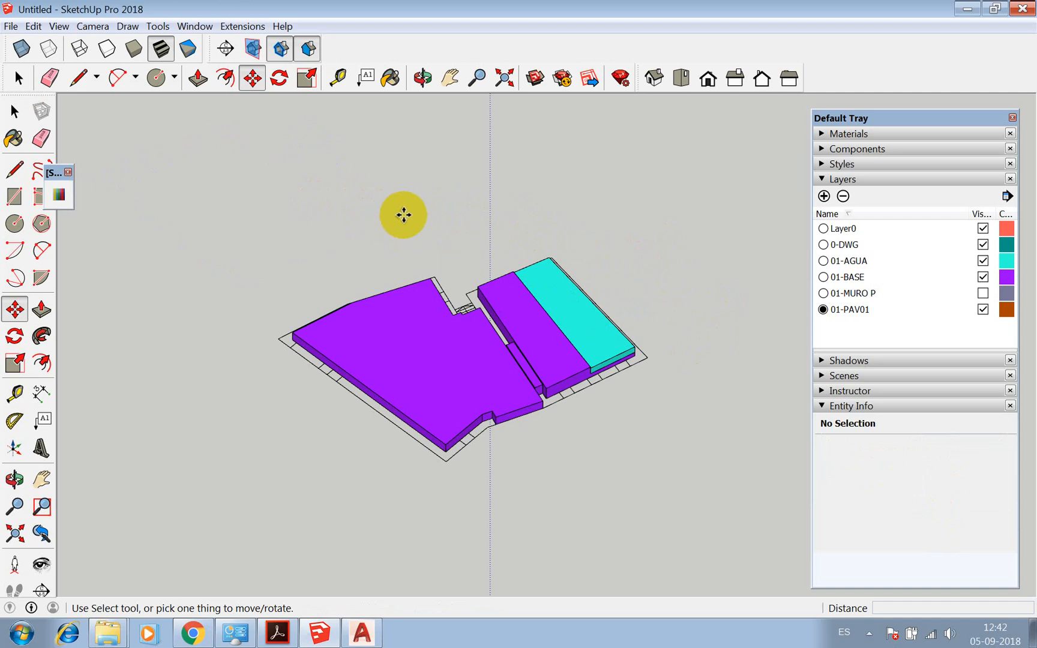
{"action": "left_click", "coordinate": [505, 77]}
{"action": "scroll", "coordinate": [396, 493], "scroll_direction": "up", "scroll_amount": 10}
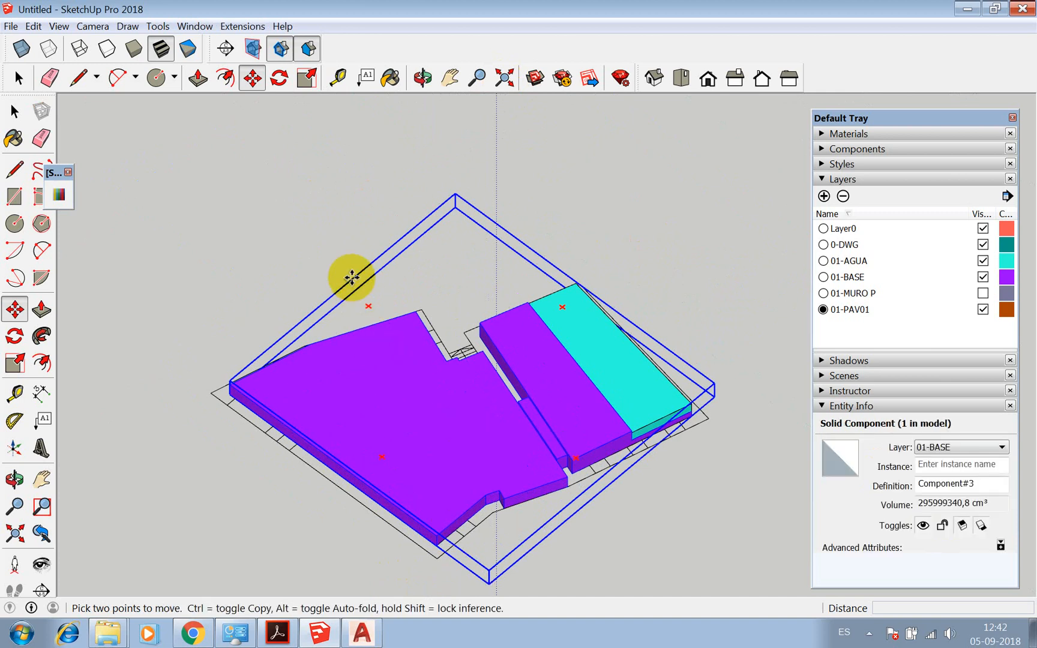
{"action": "scroll", "coordinate": [345, 244], "scroll_direction": "down", "scroll_amount": 3}
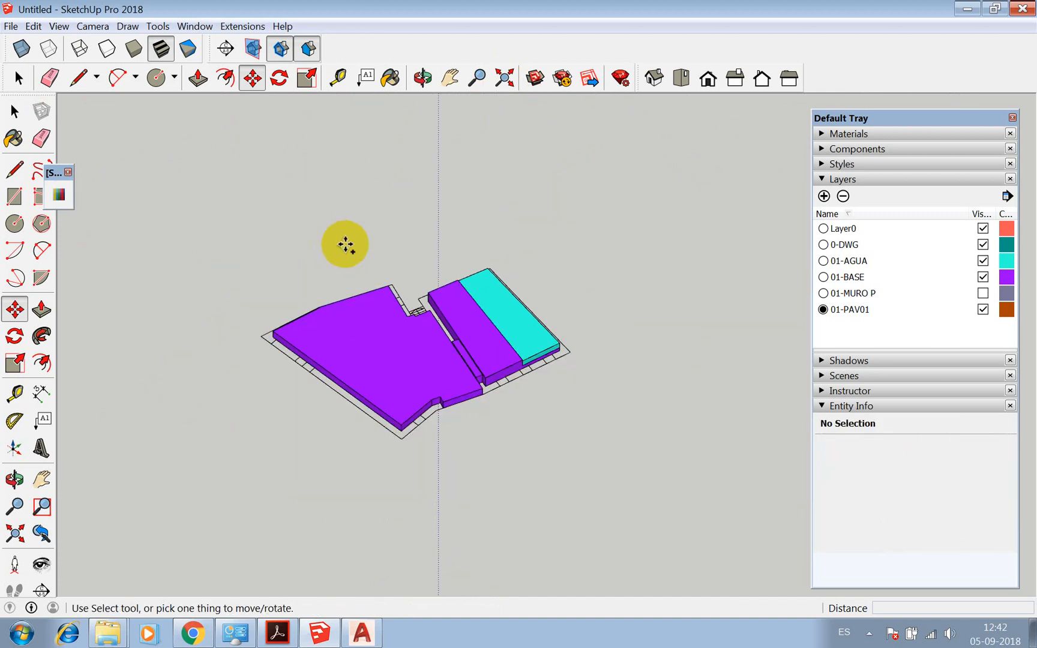
{"action": "key", "text": "ctrl+v"}
{"action": "left_click", "coordinate": [315, 278]}
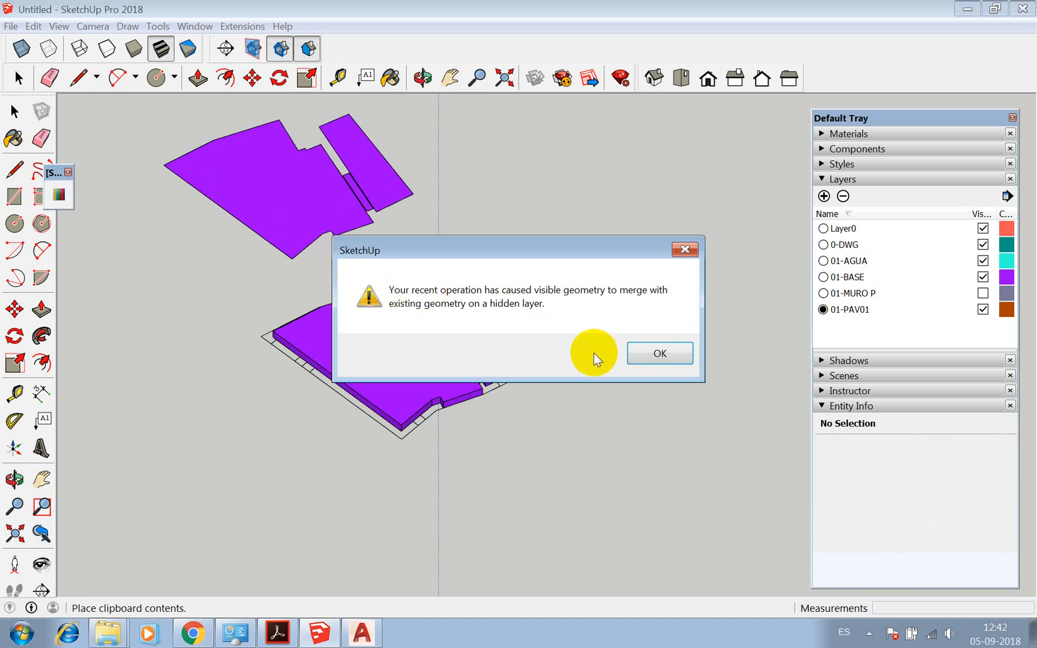
{"action": "left_click", "coordinate": [656, 354]}
{"action": "left_click_drag", "start_coordinate": [342, 203], "coordinate": [377, 222]}
{"action": "key", "text": "ctrl+z"}
{"action": "key", "text": "ctrl+z"}
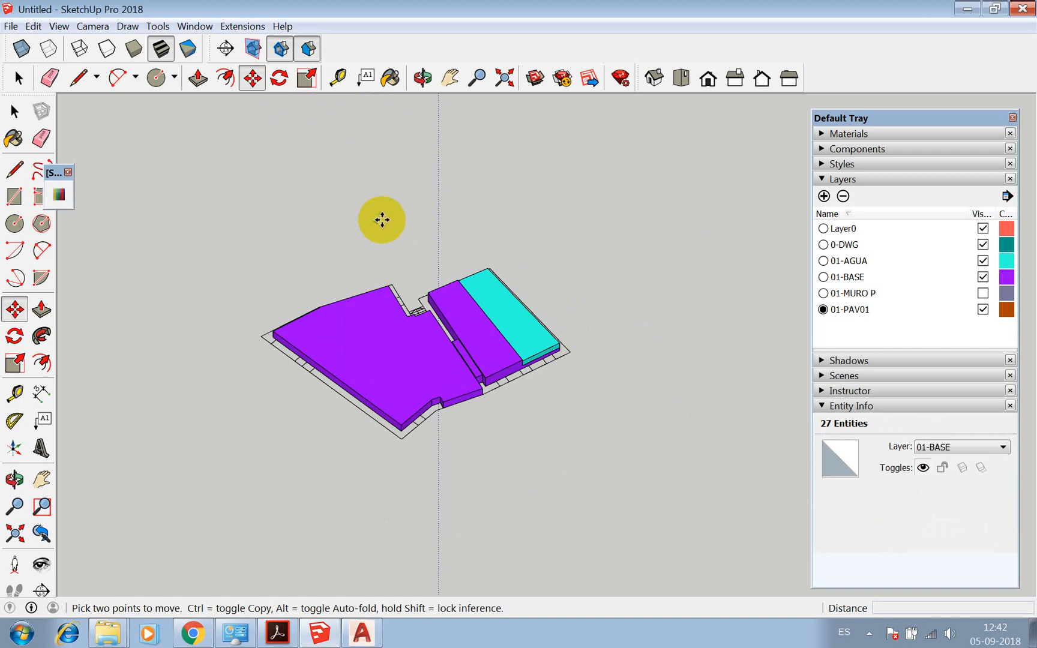
{"action": "key", "text": "ctrl+z"}
Select all the loose 01-PAV01 floor faces and make them into a single component
{"action": "key", "text": "space"}
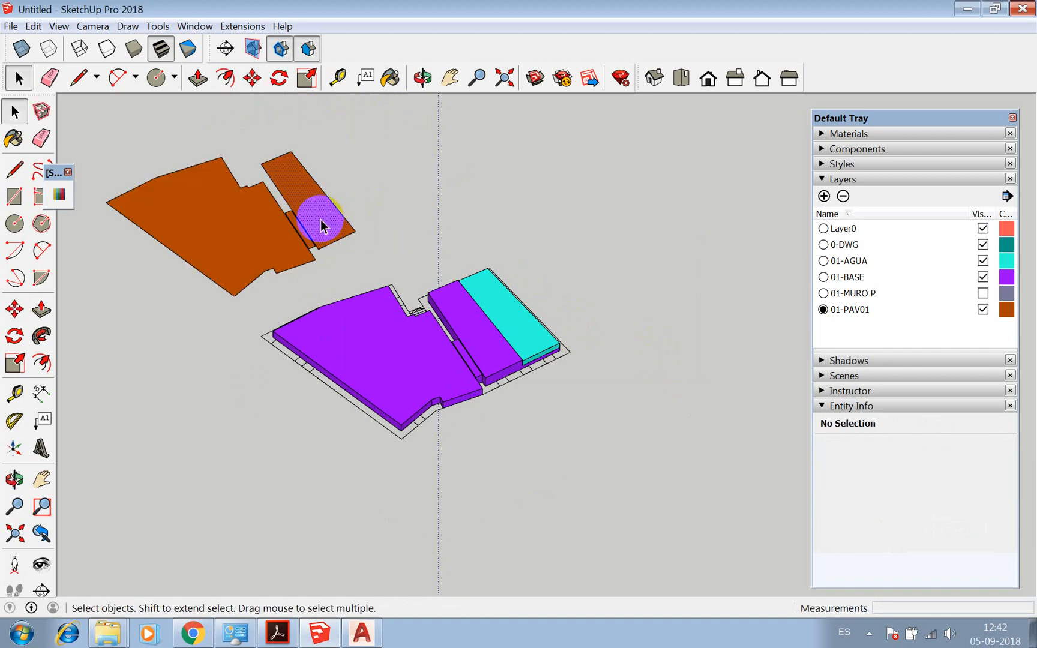
{"action": "left_click", "coordinate": [324, 222]}
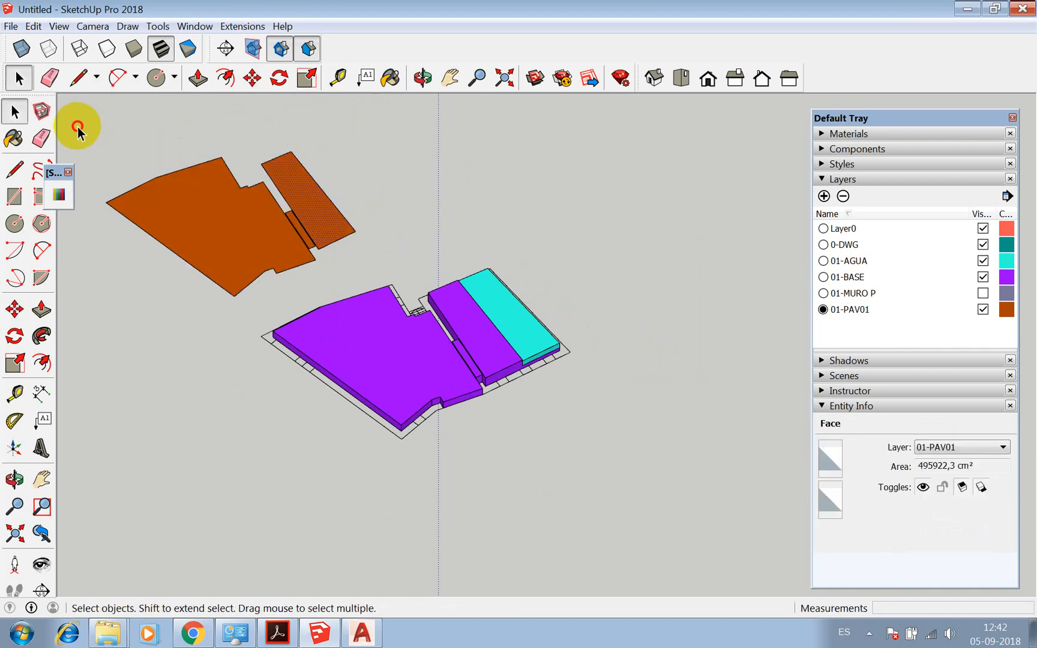
{"action": "left_click_drag", "start_coordinate": [76, 127], "coordinate": [370, 289]}
{"action": "right_click", "coordinate": [336, 228]}
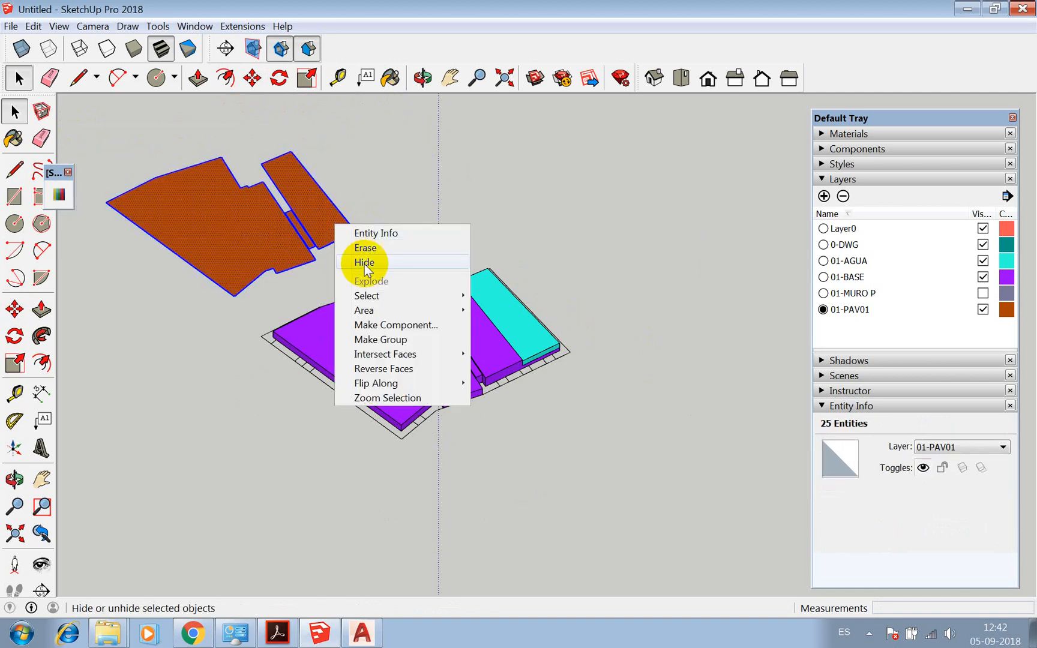
{"action": "left_click", "coordinate": [387, 324]}
{"action": "left_click", "coordinate": [483, 480]}
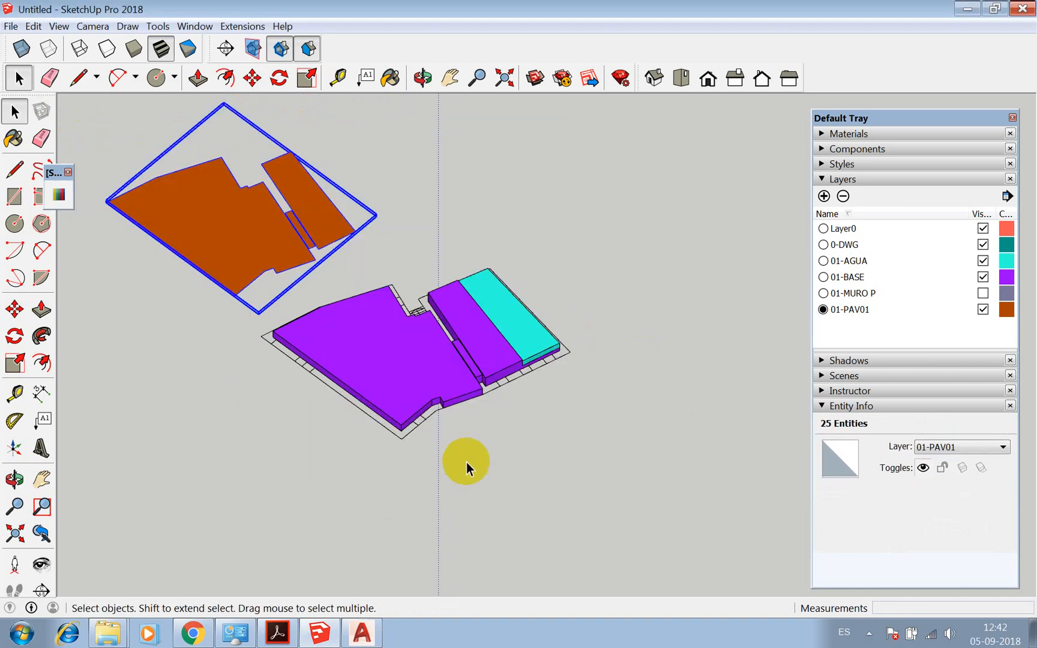
Move the paving component by its outer corner onto the matching top corner of the base beside the water
{"action": "scroll", "coordinate": [370, 250], "scroll_direction": "up", "scroll_amount": 5}
{"action": "key", "text": "m"}
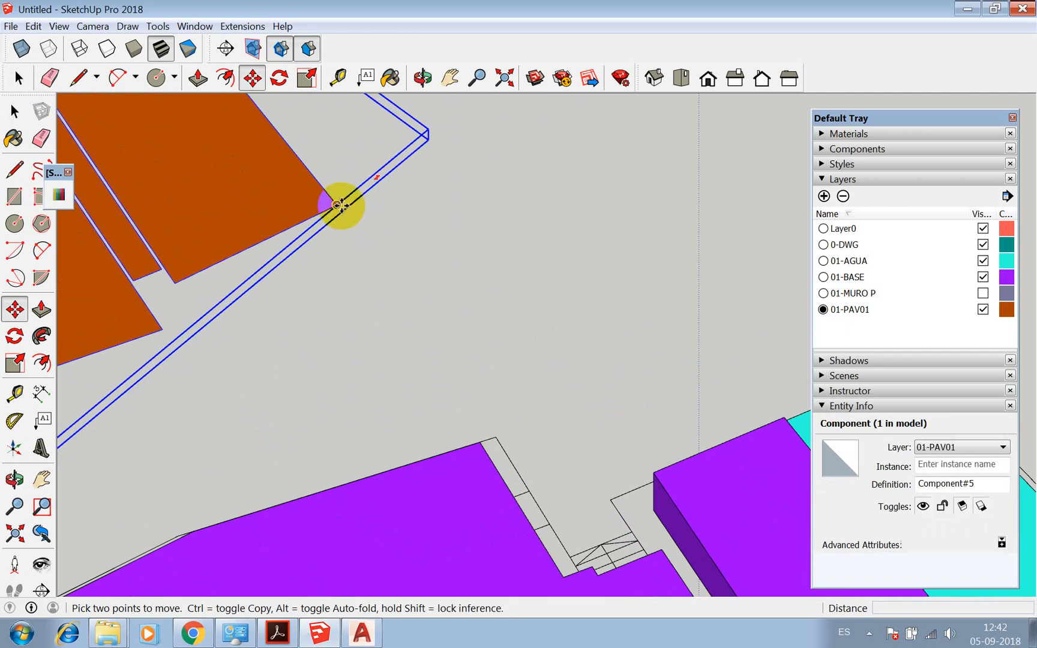
{"action": "left_click", "coordinate": [337, 205]}
{"action": "scroll", "coordinate": [289, 120], "scroll_direction": "down", "scroll_amount": 6}
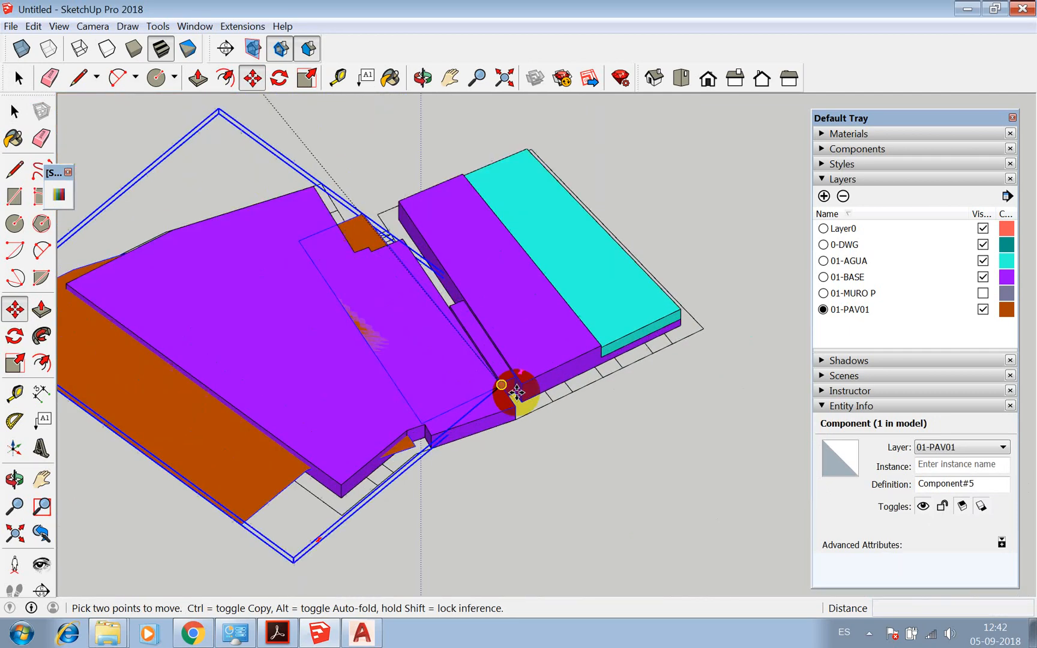
{"action": "scroll", "coordinate": [637, 325], "scroll_direction": "up", "scroll_amount": 10}
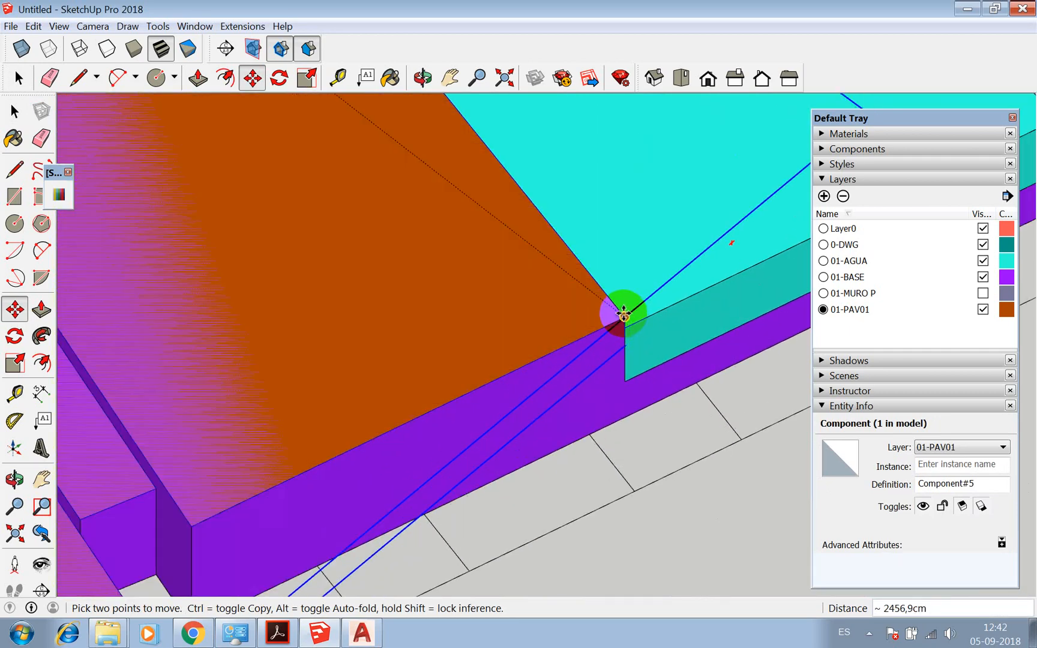
{"action": "left_click", "coordinate": [625, 313]}
{"action": "scroll", "coordinate": [582, 332], "scroll_direction": "down", "scroll_amount": 10}
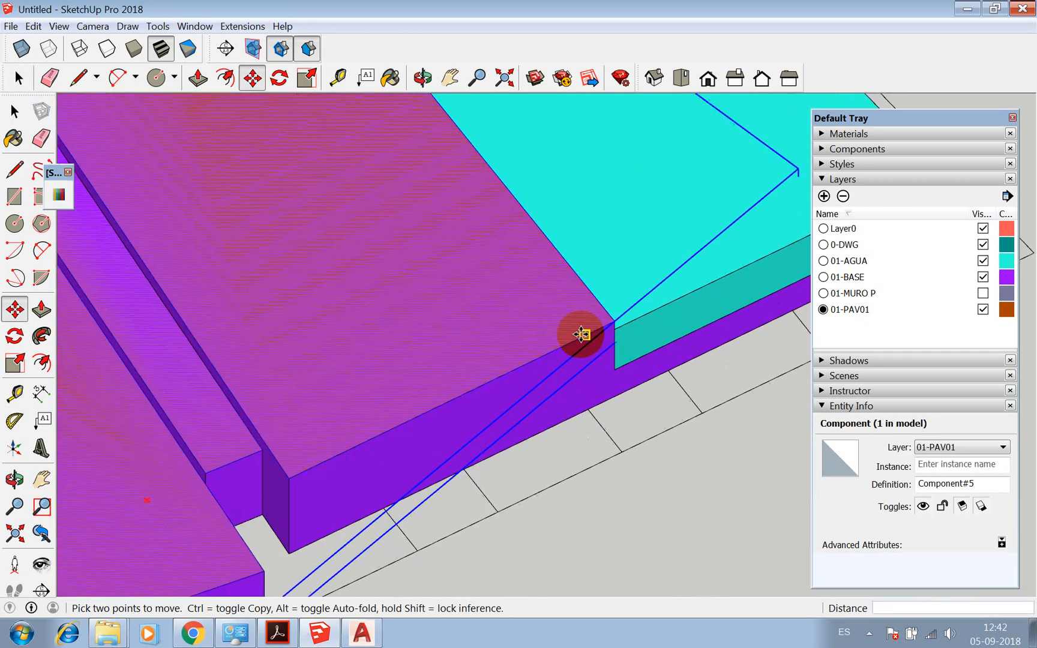
{"action": "scroll", "coordinate": [583, 331], "scroll_direction": "down", "scroll_amount": 3}
Edit the paving component and pull the strip face beside the water up 5 cm
{"action": "key", "text": "space"}
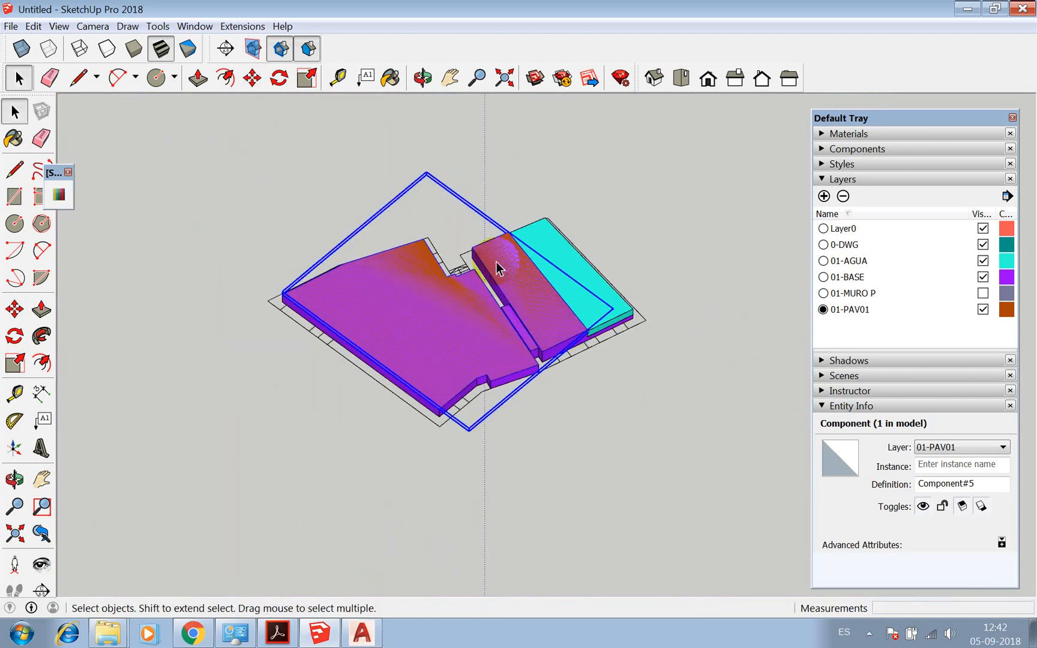
{"action": "right_click", "coordinate": [496, 262]}
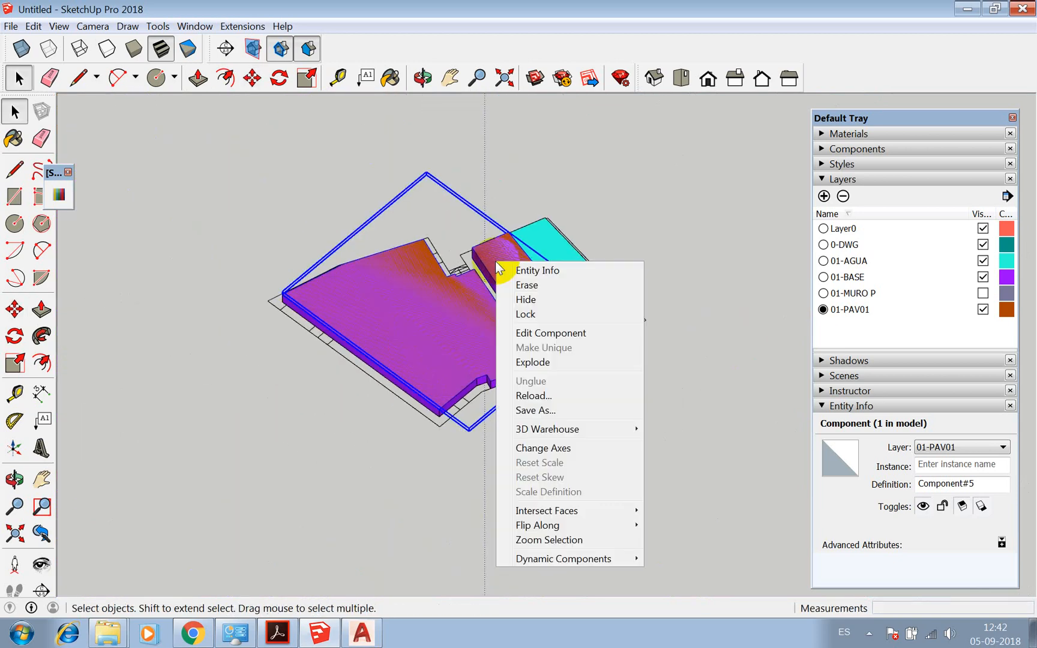
{"action": "left_click", "coordinate": [540, 332]}
{"action": "scroll", "coordinate": [519, 286], "scroll_direction": "up", "scroll_amount": 2}
{"action": "key", "text": "p"}
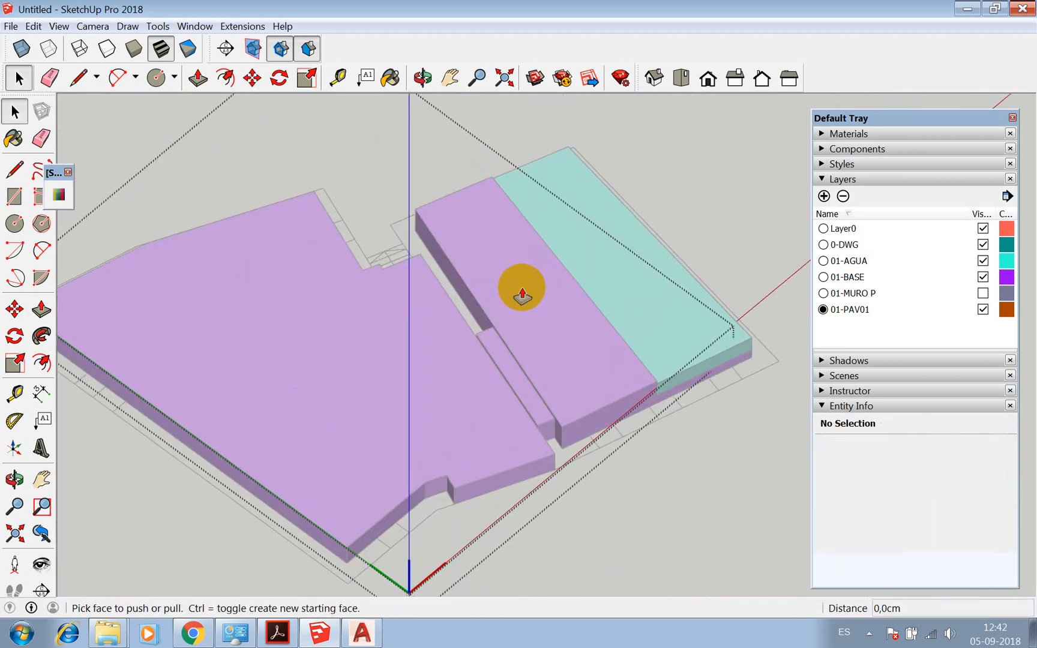
{"action": "left_click", "coordinate": [517, 287]}
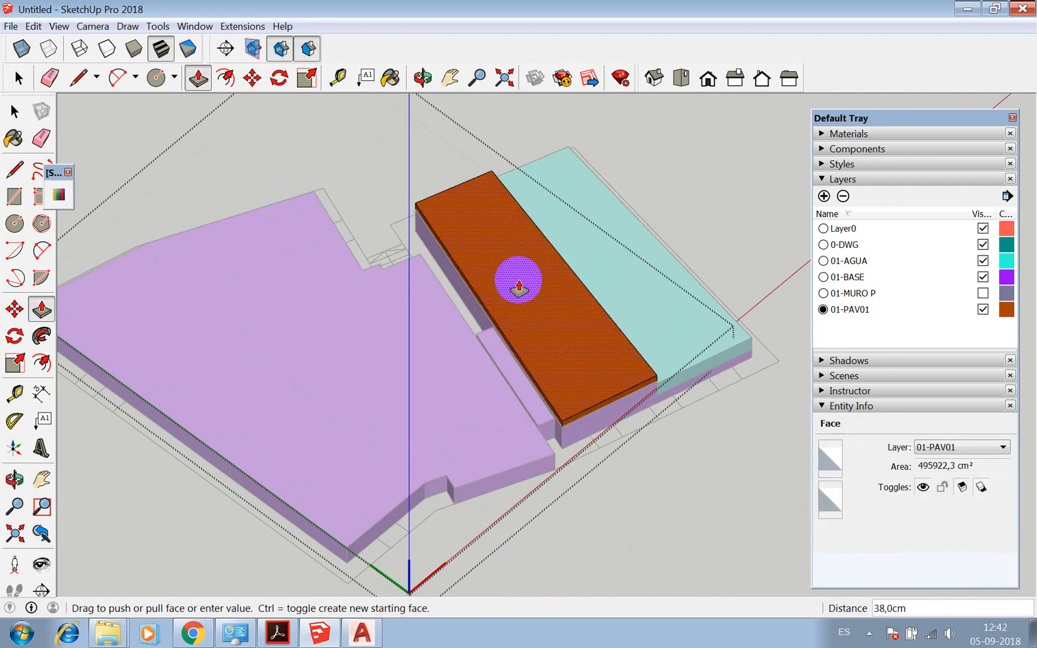
{"action": "type", "text": "5"}
{"action": "key", "text": "Return"}
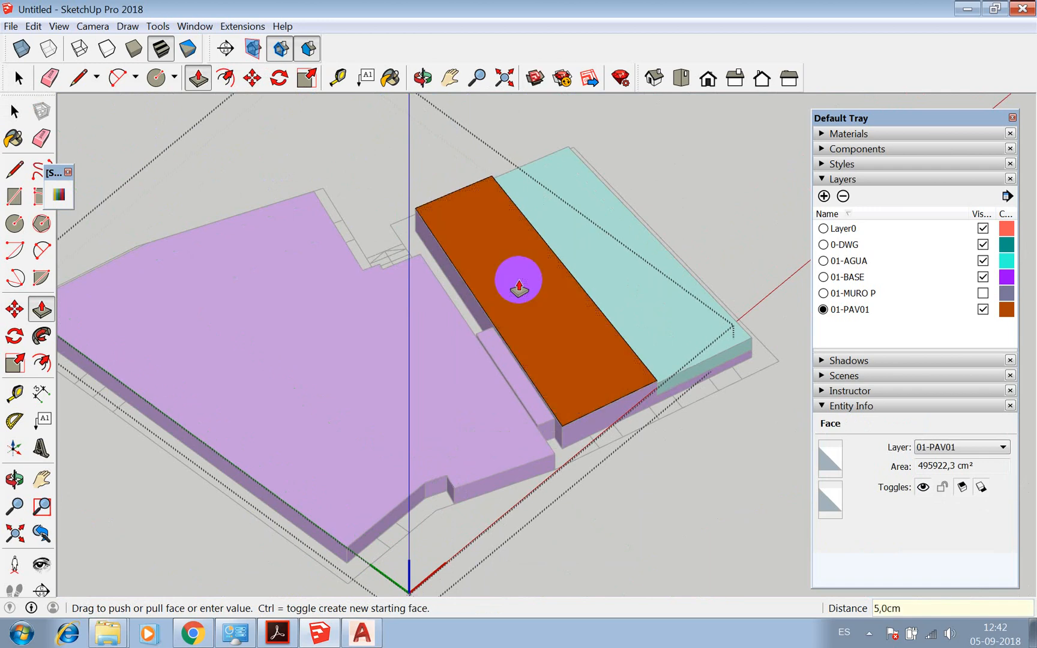
Pull the narrow step face between the two paved floors up 5 cm
{"action": "scroll", "coordinate": [551, 394], "scroll_direction": "up", "scroll_amount": 4}
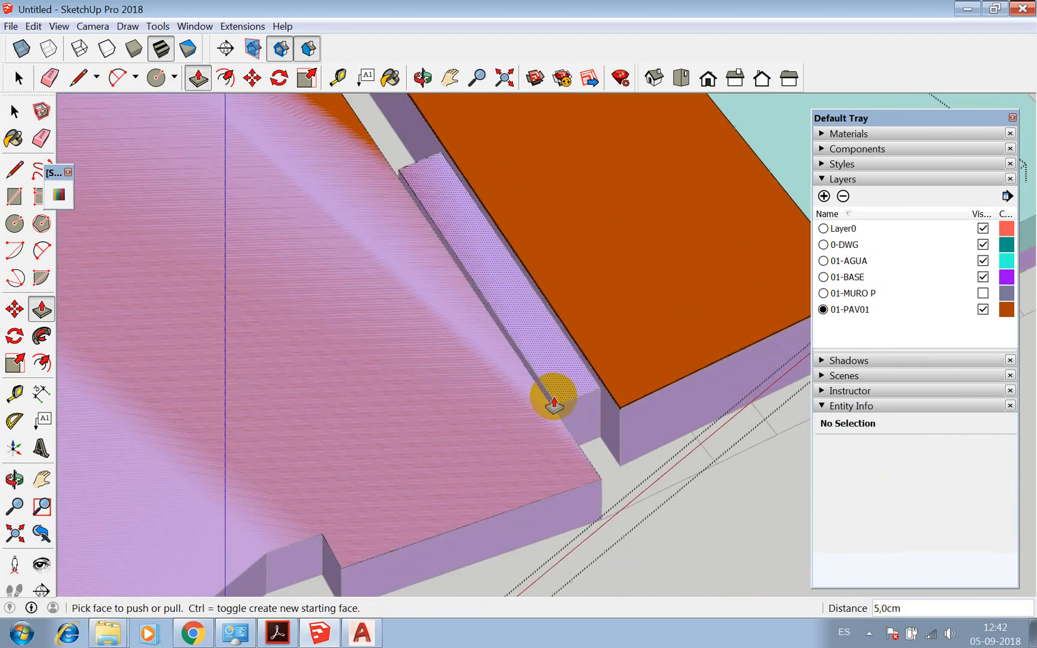
{"action": "left_click", "coordinate": [562, 378]}
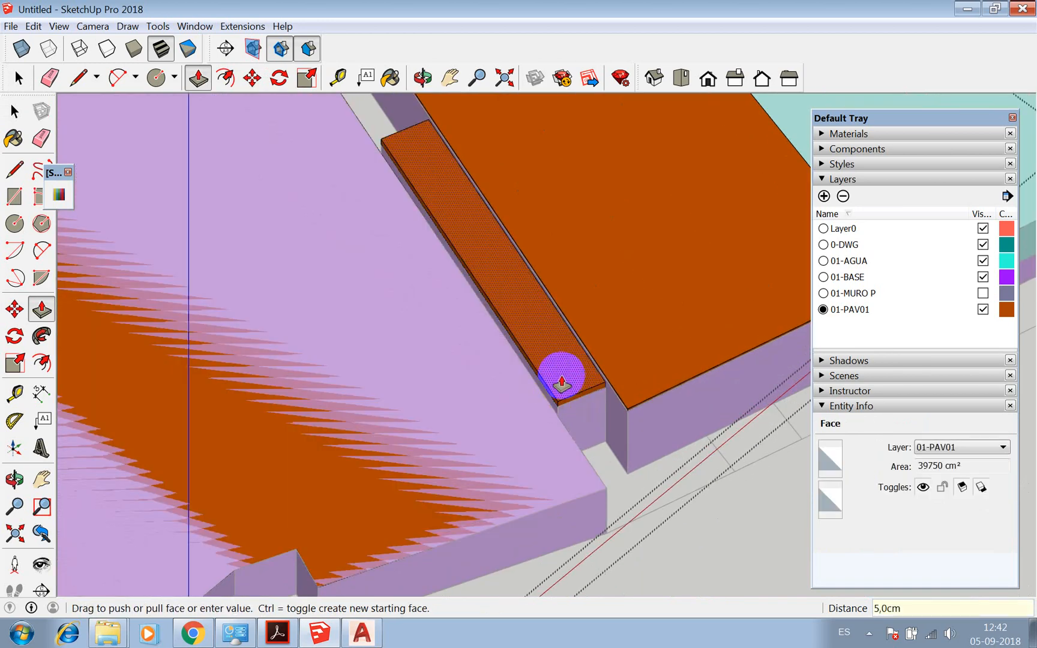
{"action": "left_click", "coordinate": [551, 386]}
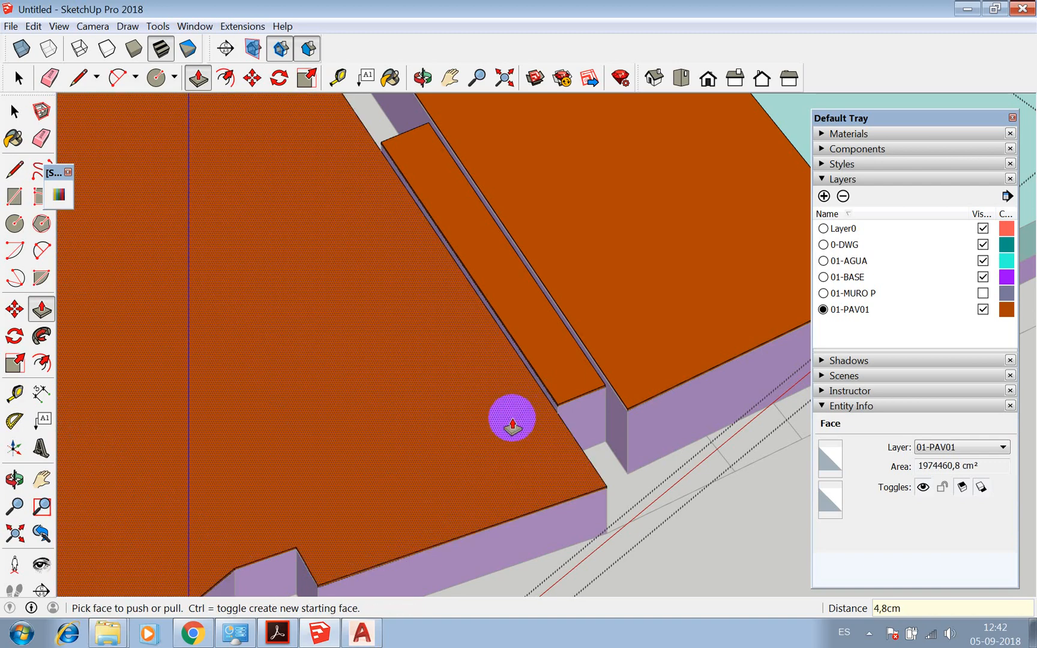
Undo the last pull and pull the large floor face of the paving component up 5 cm
{"action": "key", "text": "z"}
{"action": "key", "text": "p"}
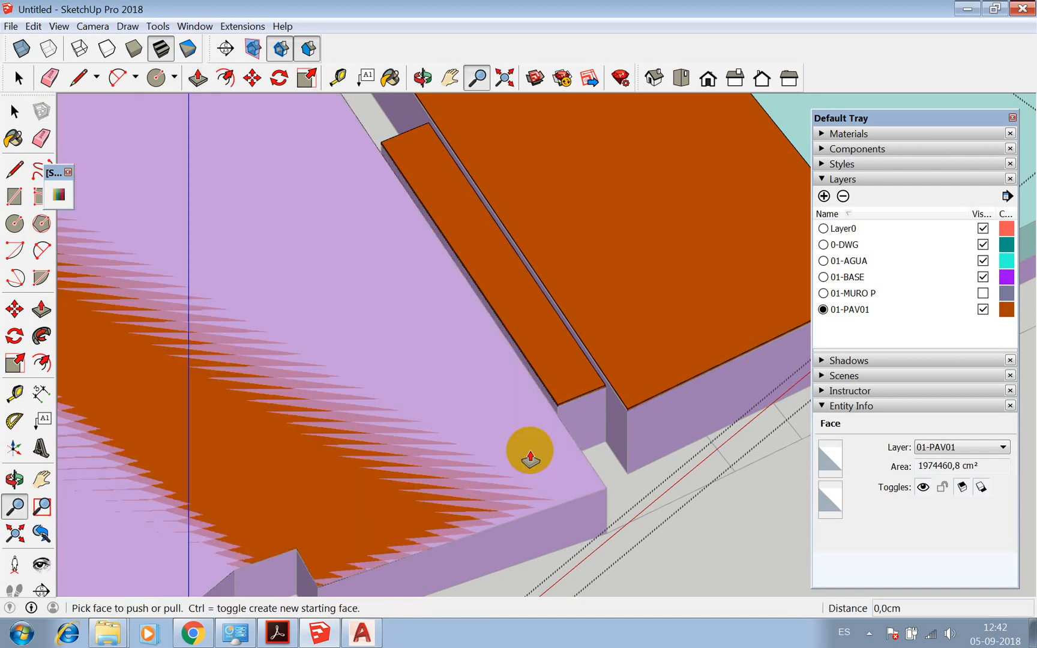
{"action": "left_click", "coordinate": [523, 448]}
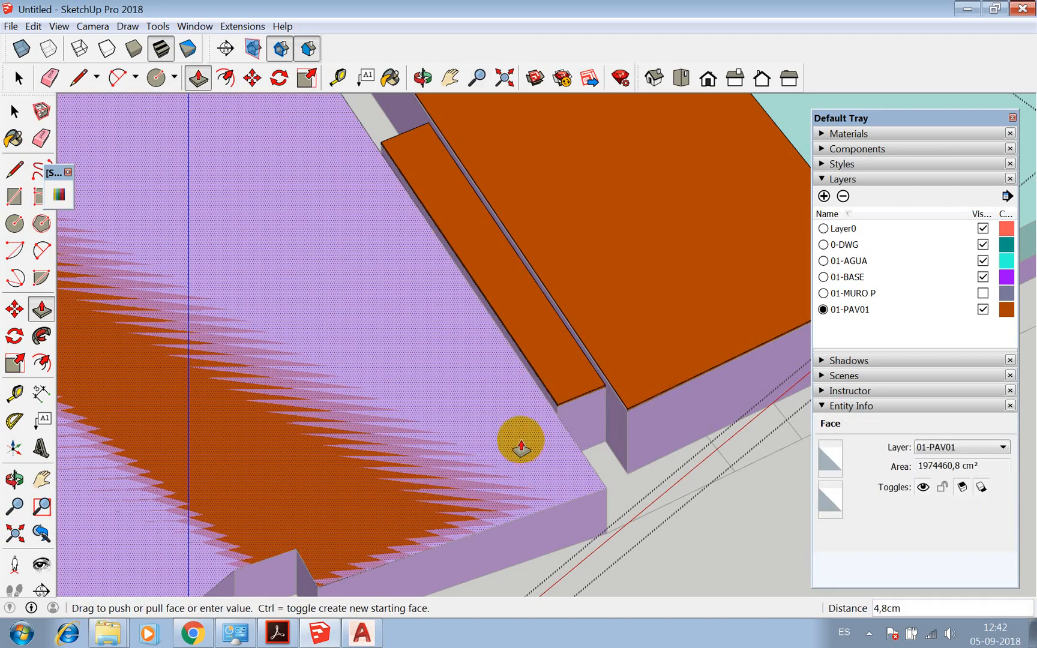
{"action": "type", "text": "5"}
{"action": "key", "text": "Return"}
{"action": "key", "text": "space"}
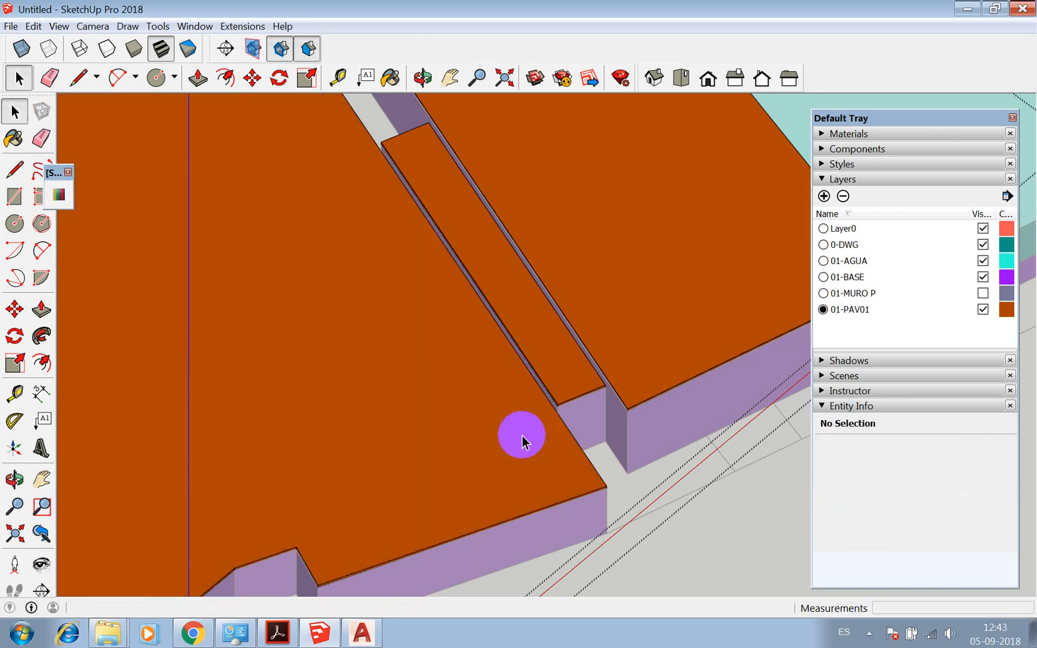
Examine both long joints and the ends of the narrow step where it meets the two paved floors
{"action": "scroll", "coordinate": [578, 412], "scroll_direction": "up", "scroll_amount": 6}
{"action": "scroll", "coordinate": [503, 418], "scroll_direction": "up", "scroll_amount": 2}
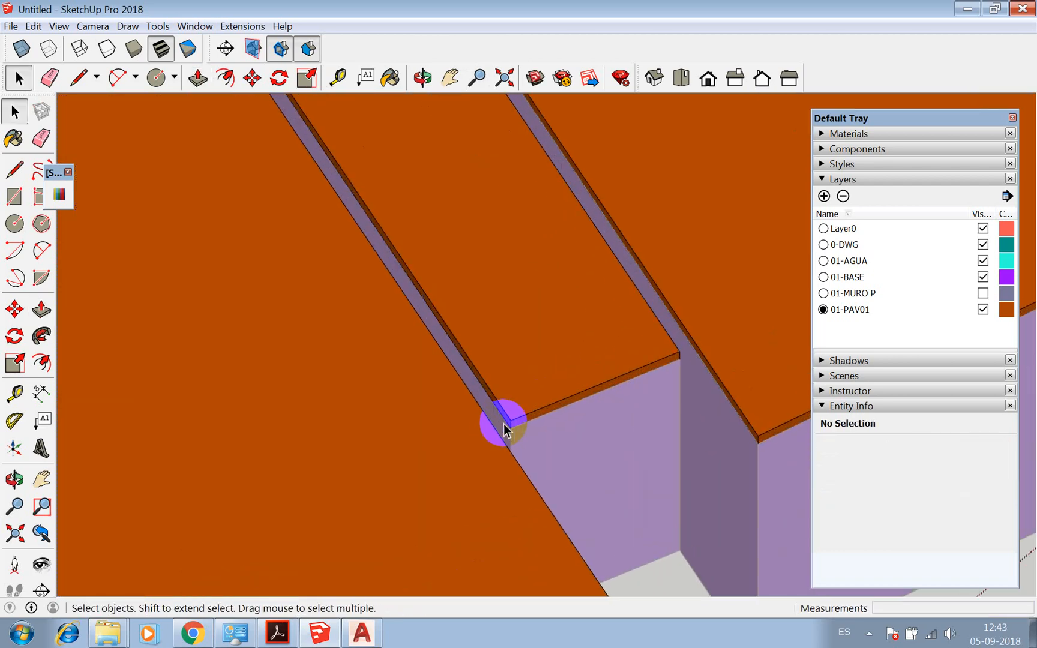
{"action": "scroll", "coordinate": [495, 435], "scroll_direction": "down", "scroll_amount": 3}
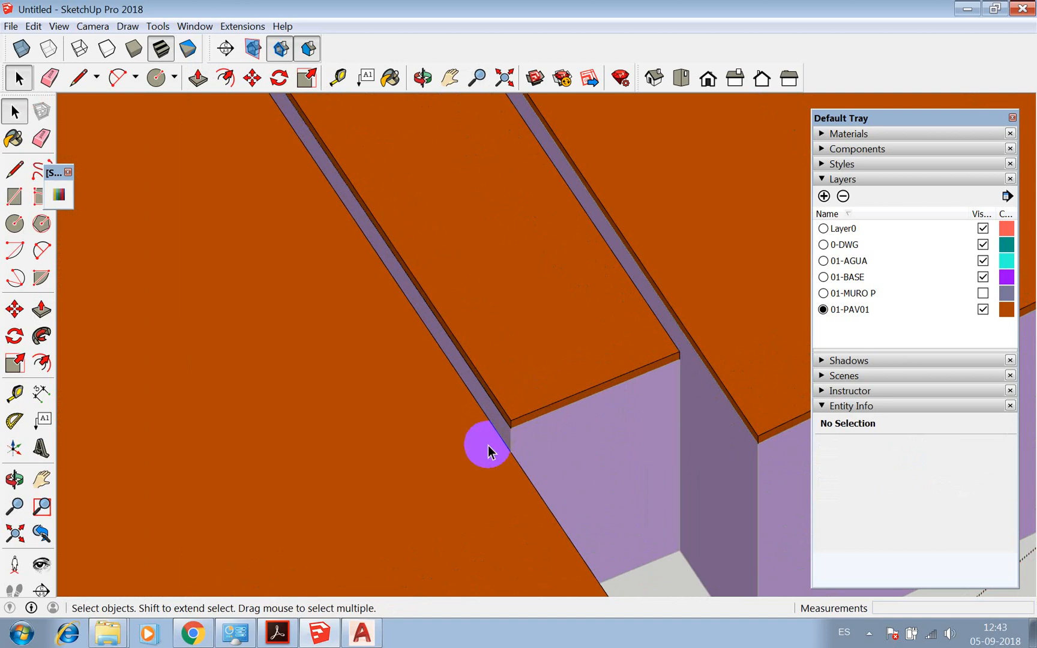
{"action": "scroll", "coordinate": [606, 382], "scroll_direction": "up", "scroll_amount": 3}
{"action": "scroll", "coordinate": [720, 432], "scroll_direction": "down", "scroll_amount": 3}
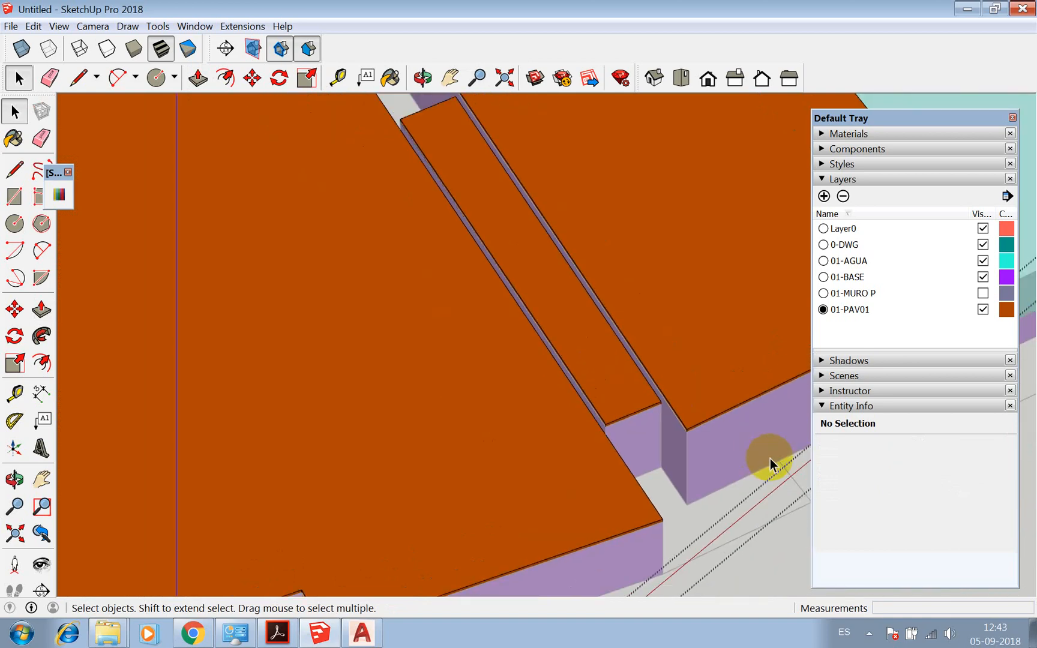
{"action": "scroll", "coordinate": [695, 405], "scroll_direction": "up", "scroll_amount": 5}
{"action": "scroll", "coordinate": [564, 251], "scroll_direction": "down", "scroll_amount": 4}
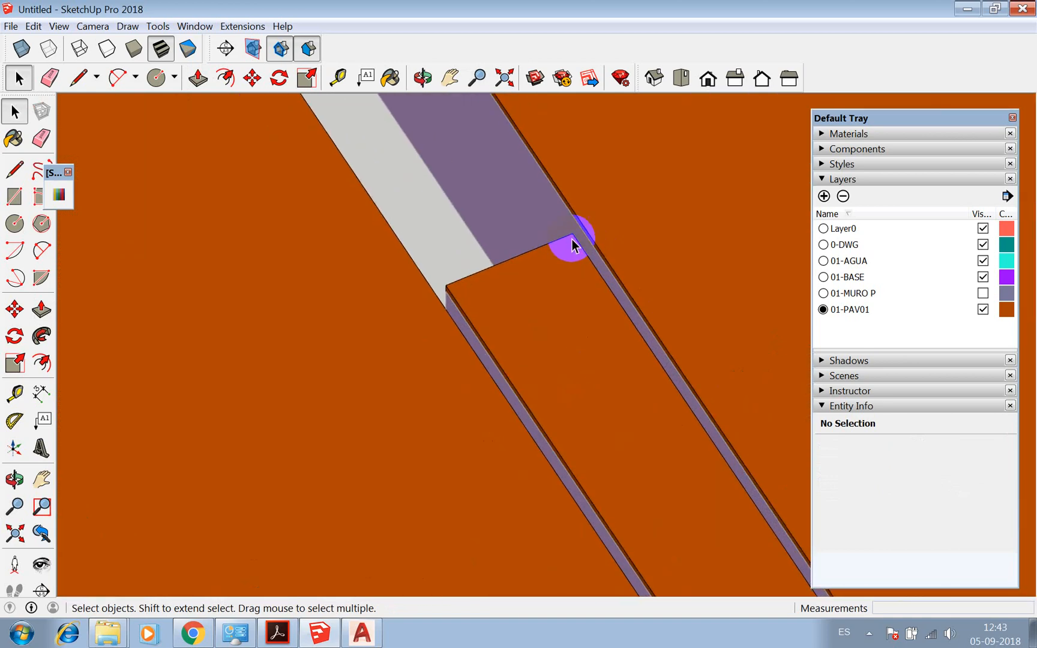
{"action": "scroll", "coordinate": [644, 451], "scroll_direction": "up", "scroll_amount": 3}
{"action": "scroll", "coordinate": [660, 445], "scroll_direction": "up", "scroll_amount": 4}
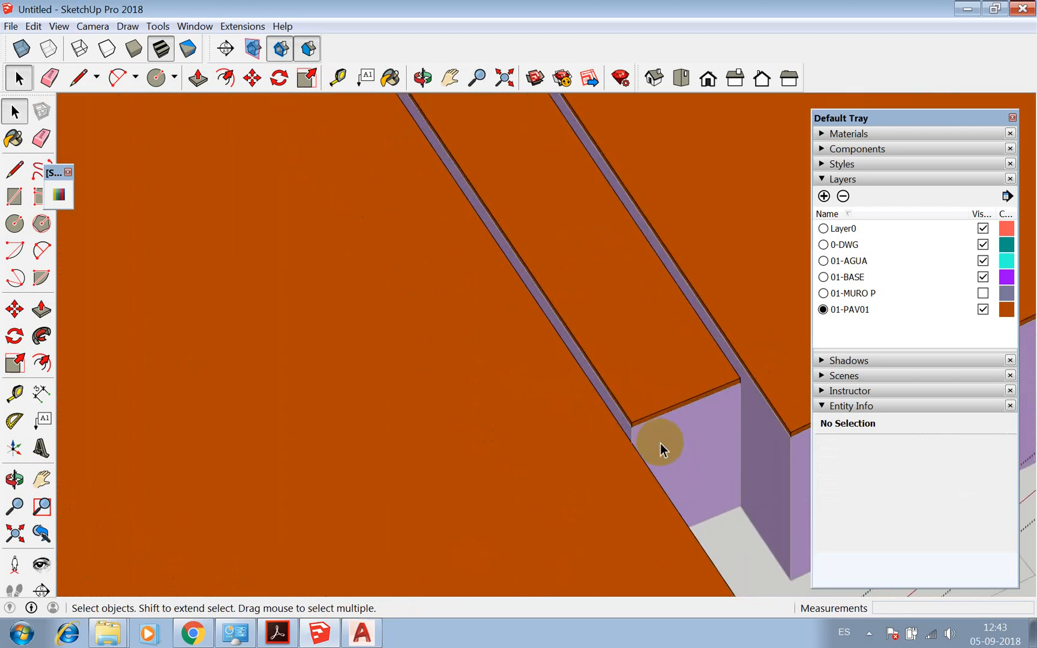
Edit the base component in X-ray view with 01-BASE as the active layer
{"action": "triple_click", "coordinate": [625, 435]}
{"action": "scroll", "coordinate": [681, 436], "scroll_direction": "down", "scroll_amount": 3}
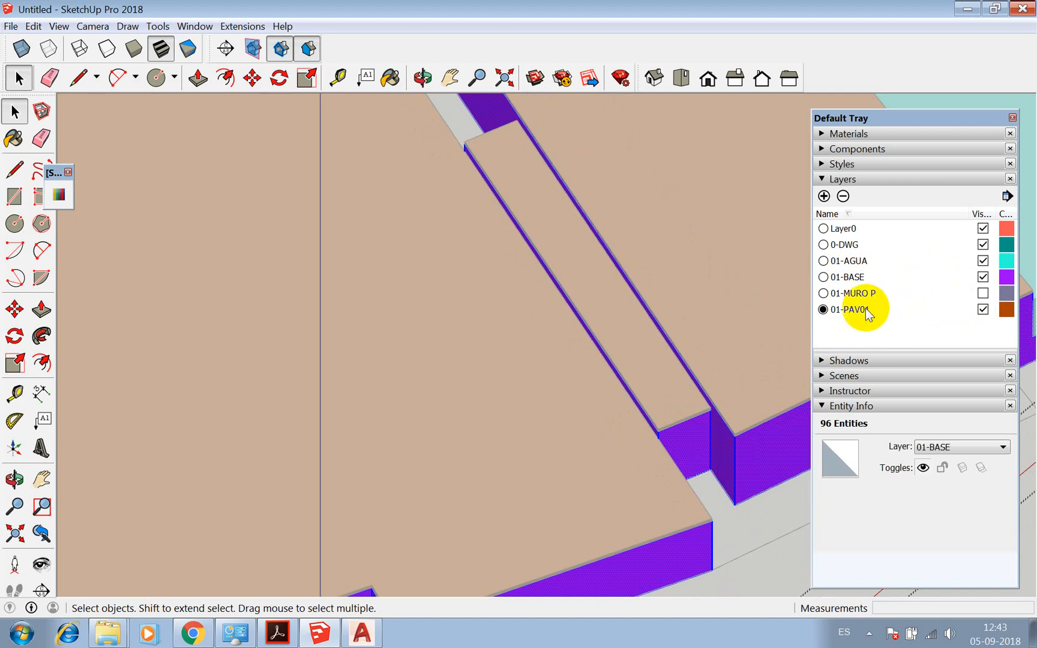
{"action": "left_click", "coordinate": [823, 277]}
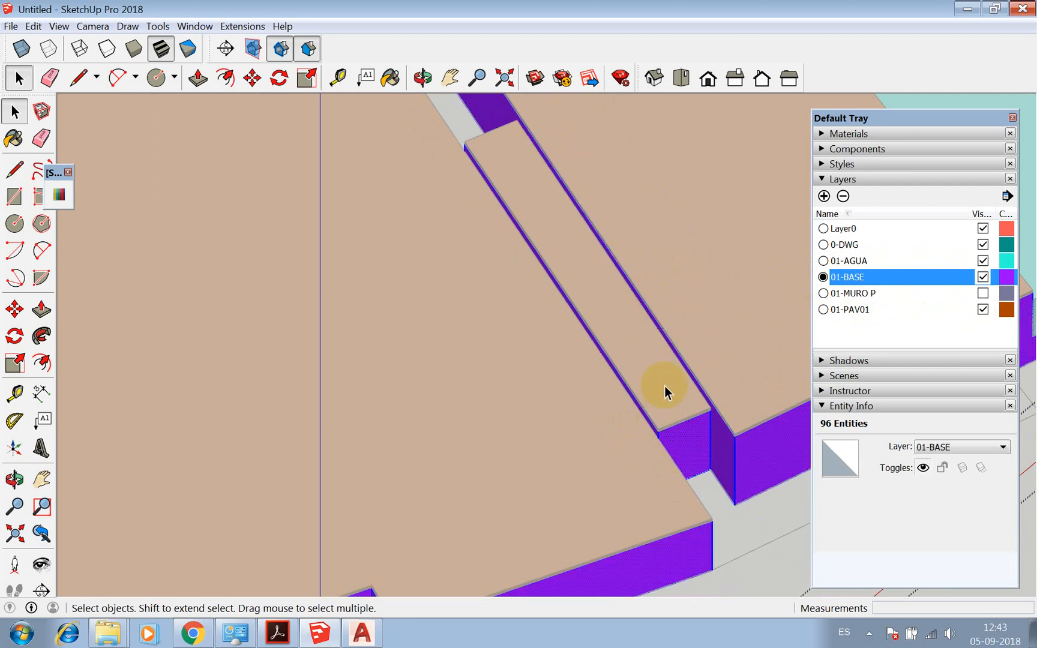
{"action": "left_click", "coordinate": [22, 48]}
Draw a line about 530 cm long on the base's step riser, along the top edge of the large floor's paving
{"action": "key", "text": "l"}
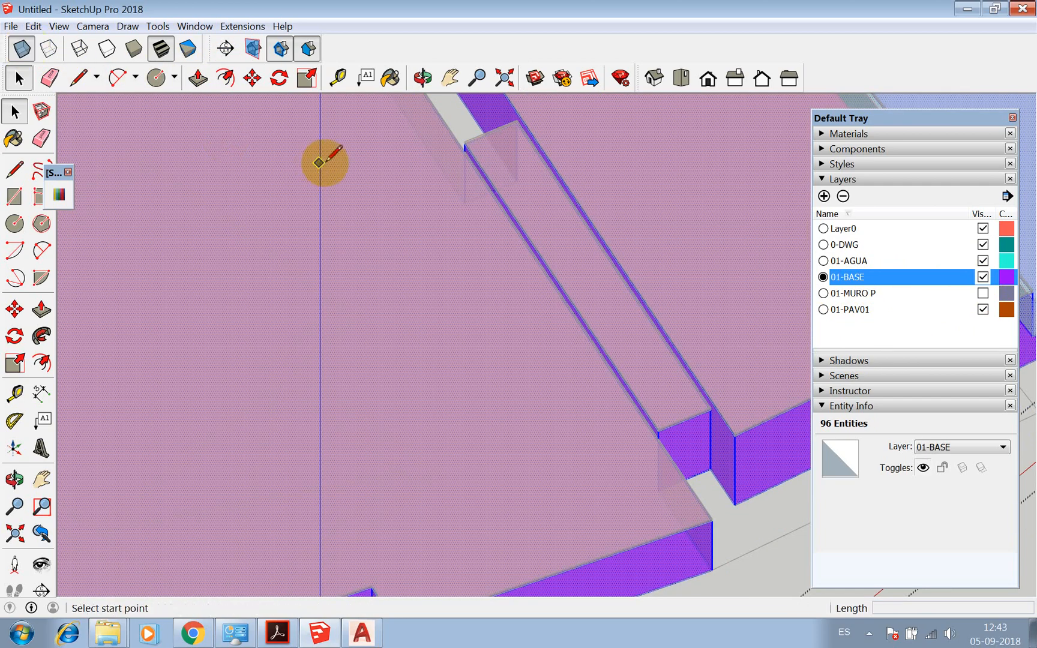
{"action": "scroll", "coordinate": [450, 150], "scroll_direction": "up", "scroll_amount": 5}
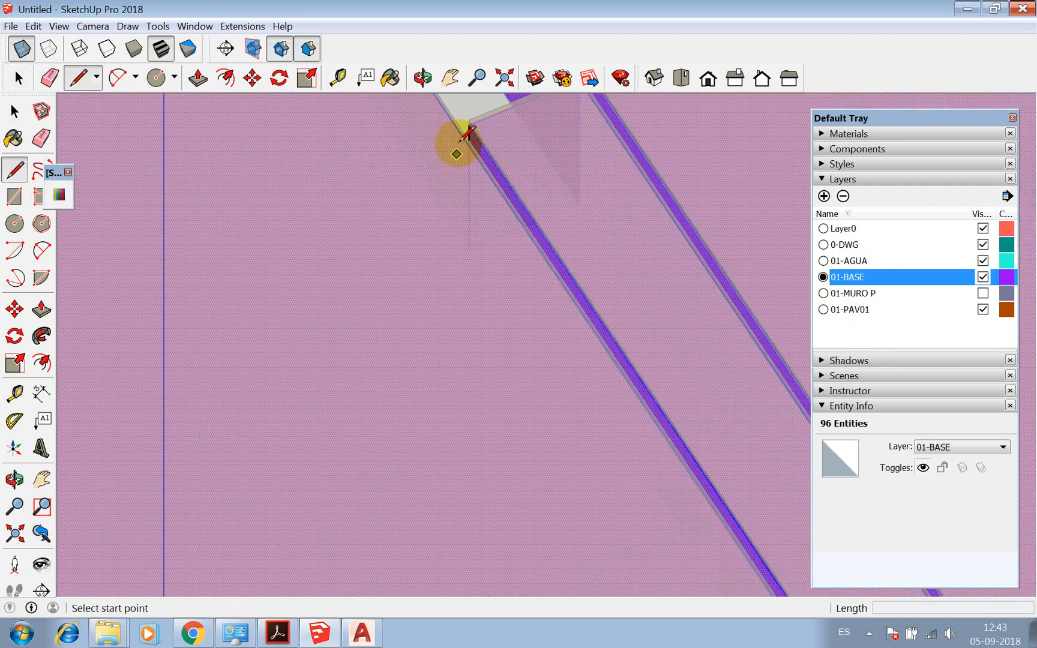
{"action": "scroll", "coordinate": [454, 141], "scroll_direction": "up", "scroll_amount": 3}
{"action": "left_click", "coordinate": [492, 146]}
{"action": "scroll", "coordinate": [427, 93], "scroll_direction": "down", "scroll_amount": 5}
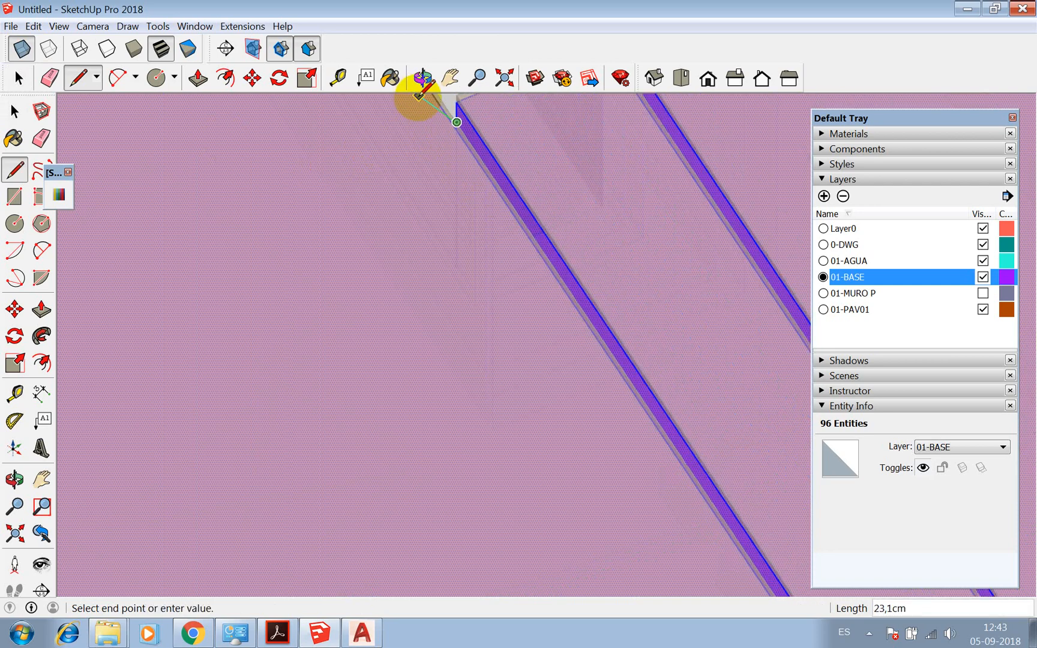
{"action": "scroll", "coordinate": [659, 427], "scroll_direction": "up", "scroll_amount": 3}
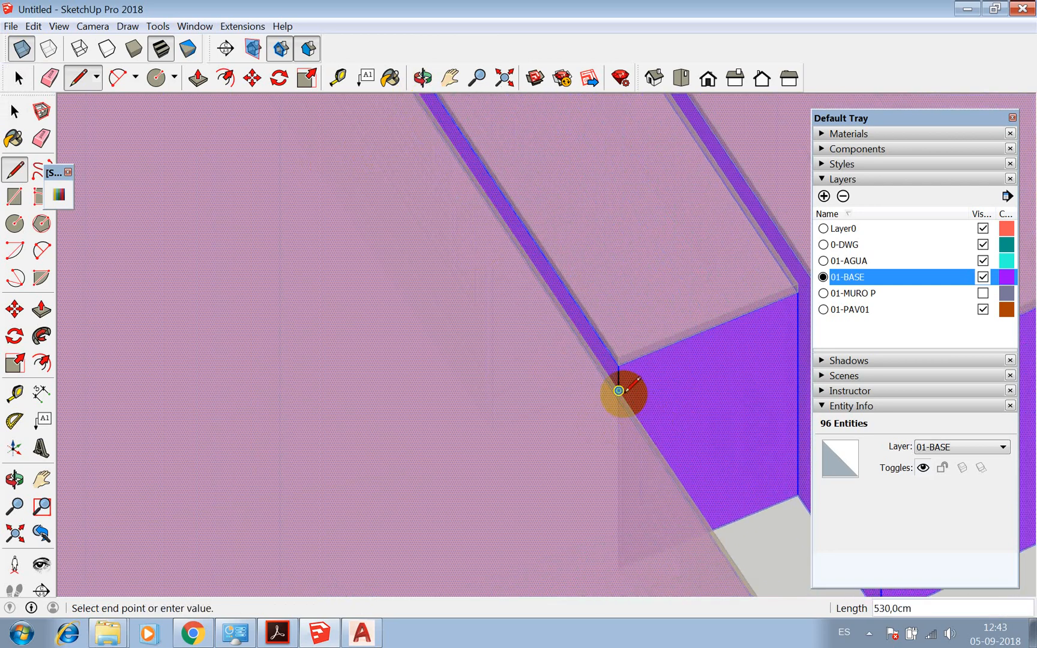
{"action": "left_click", "coordinate": [620, 390]}
Push the riser face between the large floor and the narrow step 5 cm inward under the step
{"action": "key", "text": "p"}
{"action": "left_click_drag", "start_coordinate": [615, 383], "coordinate": [625, 384]}
{"action": "type", "text": "5"}
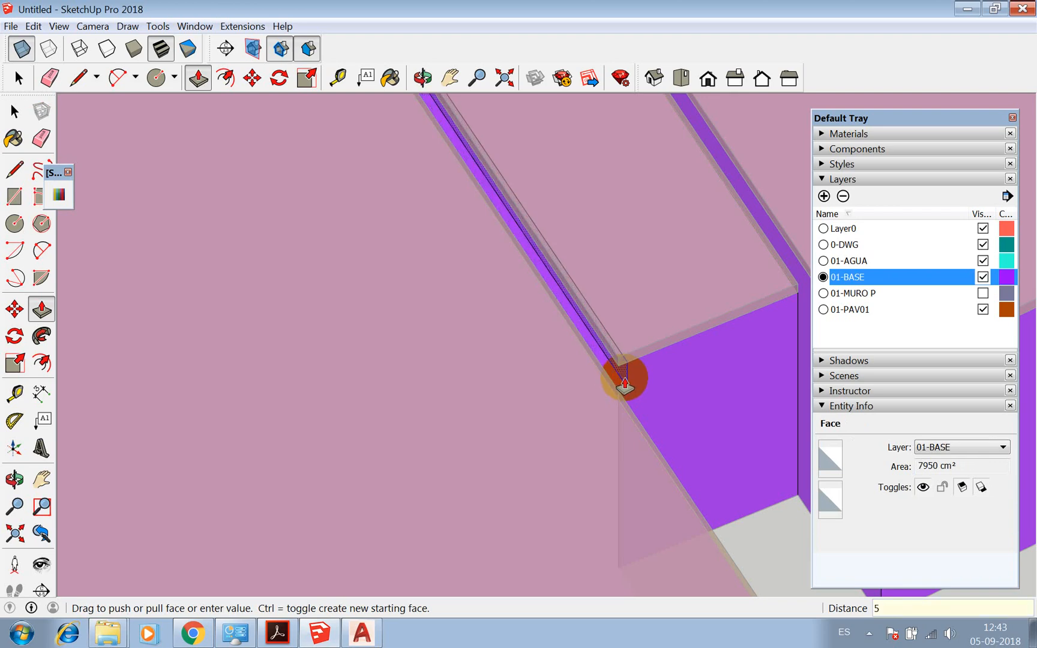
{"action": "key", "text": "Return"}
{"action": "key", "text": "space"}
{"action": "scroll", "coordinate": [503, 412], "scroll_direction": "down", "scroll_amount": 5}
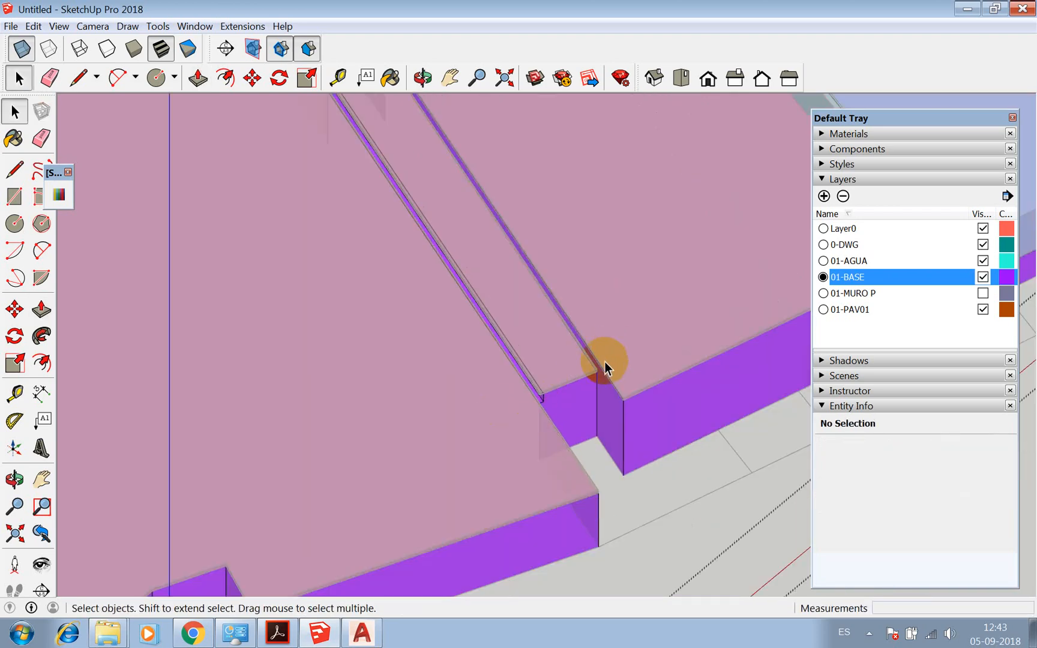
Draw a vertical line at each end of the narrow step on the upper riser, up from the step's corners
{"action": "scroll", "coordinate": [601, 378], "scroll_direction": "up", "scroll_amount": 6}
{"action": "key", "text": "l"}
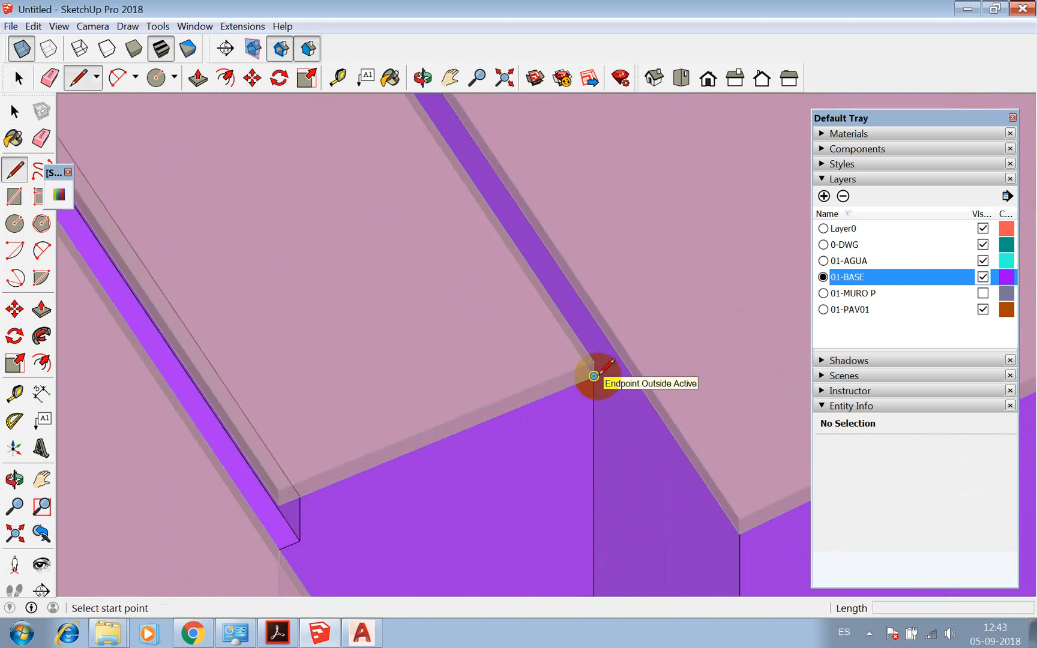
{"action": "left_click", "coordinate": [594, 377]}
{"action": "left_click", "coordinate": [593, 316]}
{"action": "scroll", "coordinate": [657, 461], "scroll_direction": "down", "scroll_amount": 3}
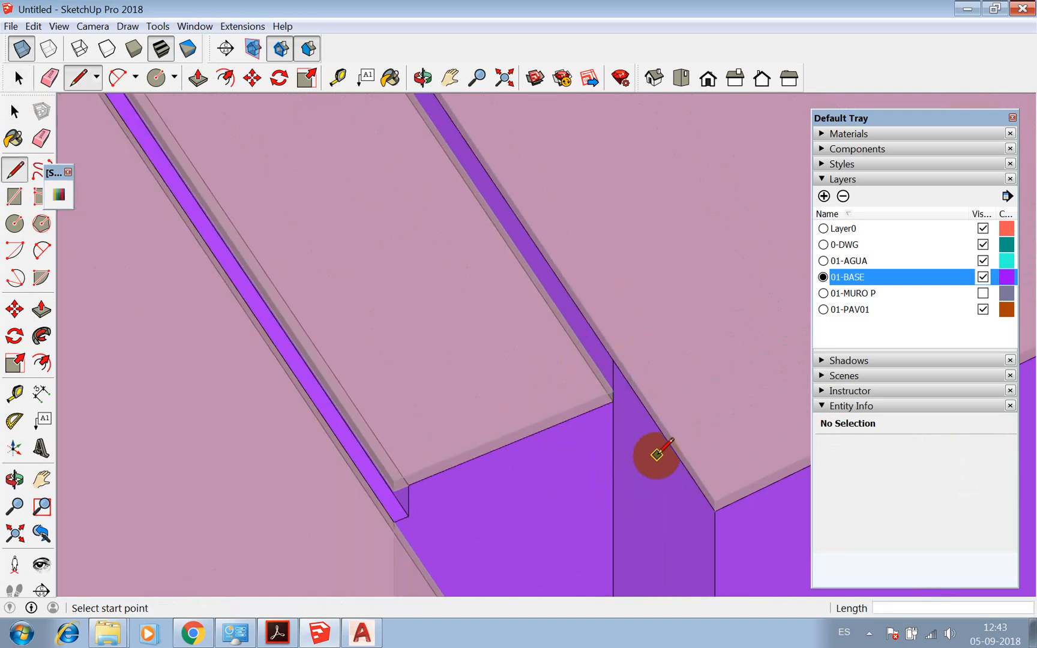
{"action": "scroll", "coordinate": [657, 450], "scroll_direction": "down", "scroll_amount": 5}
{"action": "scroll", "coordinate": [593, 275], "scroll_direction": "down", "scroll_amount": 2}
{"action": "scroll", "coordinate": [456, 148], "scroll_direction": "up", "scroll_amount": 3}
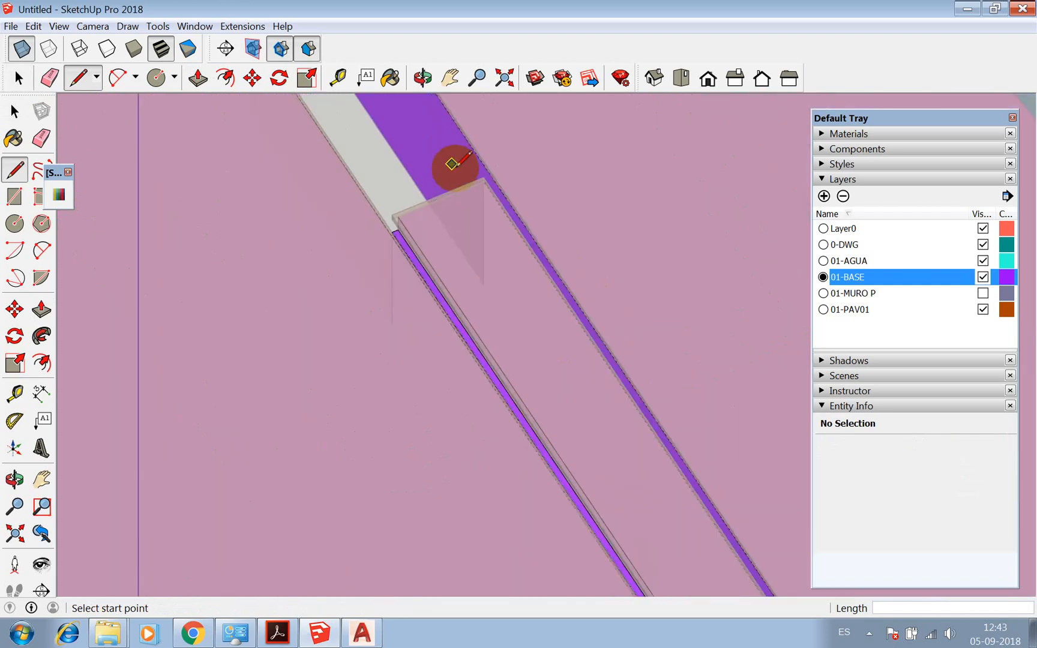
{"action": "scroll", "coordinate": [485, 180], "scroll_direction": "up", "scroll_amount": 4}
{"action": "left_click", "coordinate": [485, 172]}
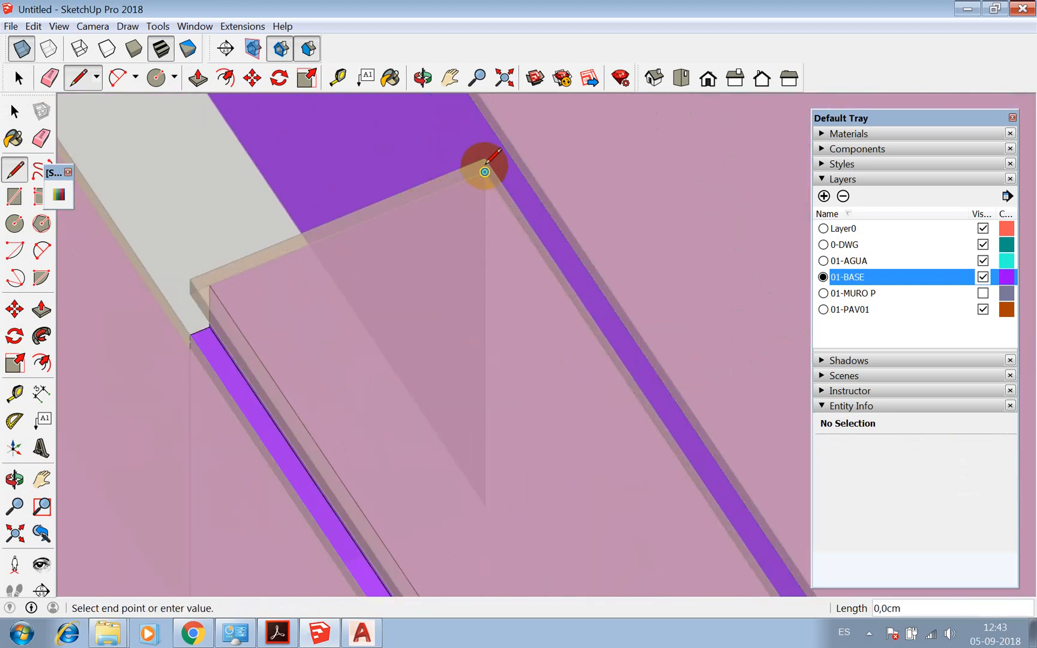
{"action": "left_click", "coordinate": [485, 115]}
Push the riser face between the narrow step and the upper floor 5 cm inward
{"action": "key", "text": "p"}
{"action": "left_click", "coordinate": [496, 165]}
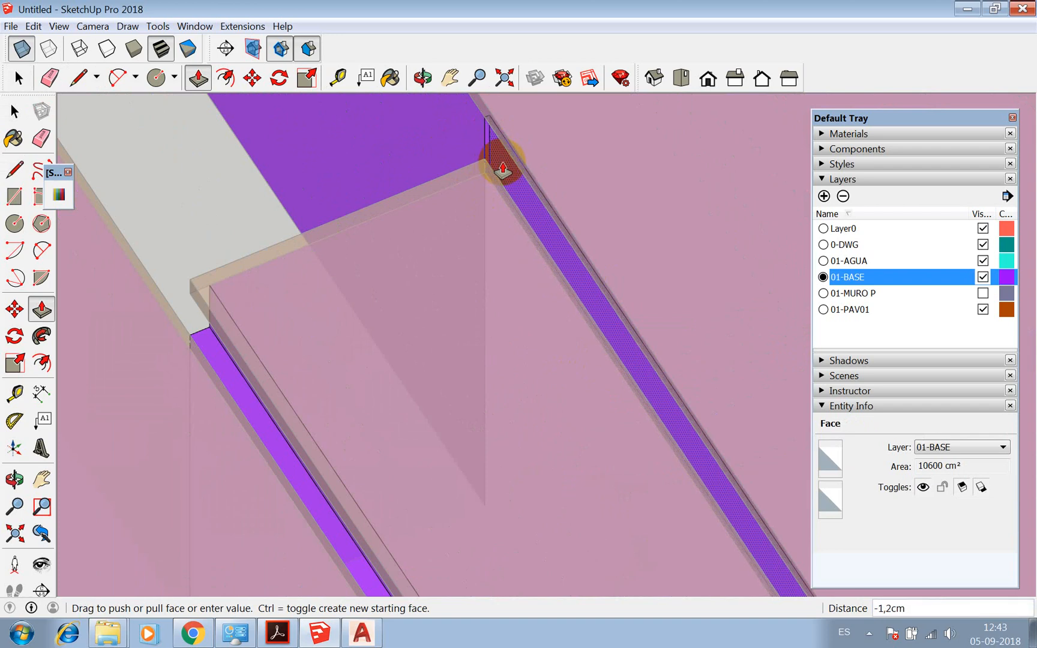
{"action": "type", "text": "5"}
{"action": "key", "text": "Return"}
{"action": "key", "text": "space"}
Close the base component and turn off X-ray display
{"action": "scroll", "coordinate": [551, 261], "scroll_direction": "down", "scroll_amount": 2}
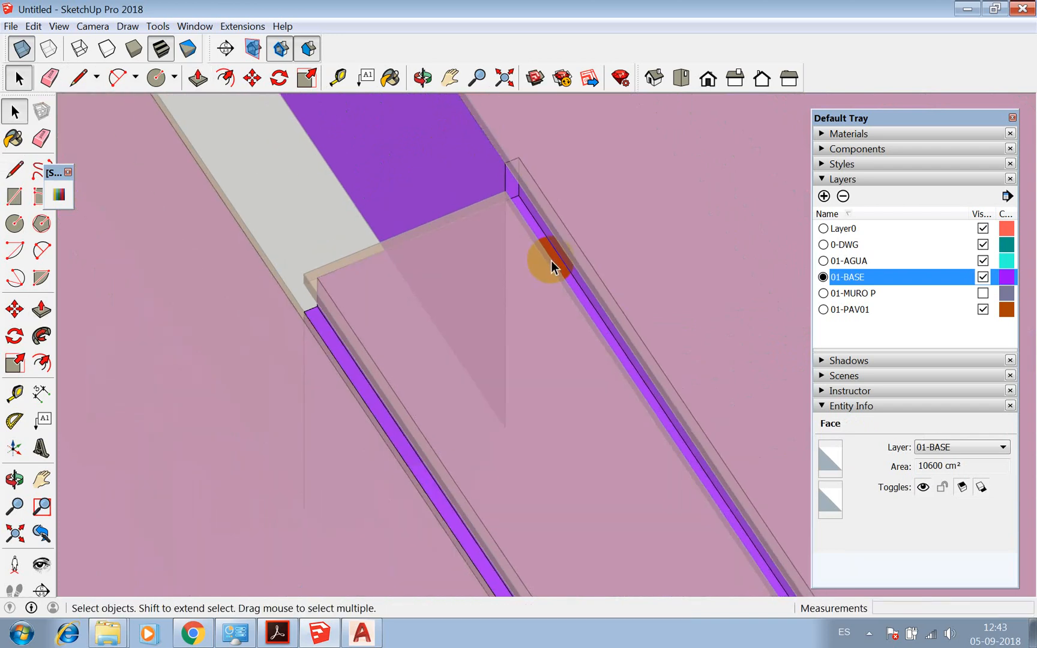
{"action": "scroll", "coordinate": [373, 254], "scroll_direction": "down", "scroll_amount": 8}
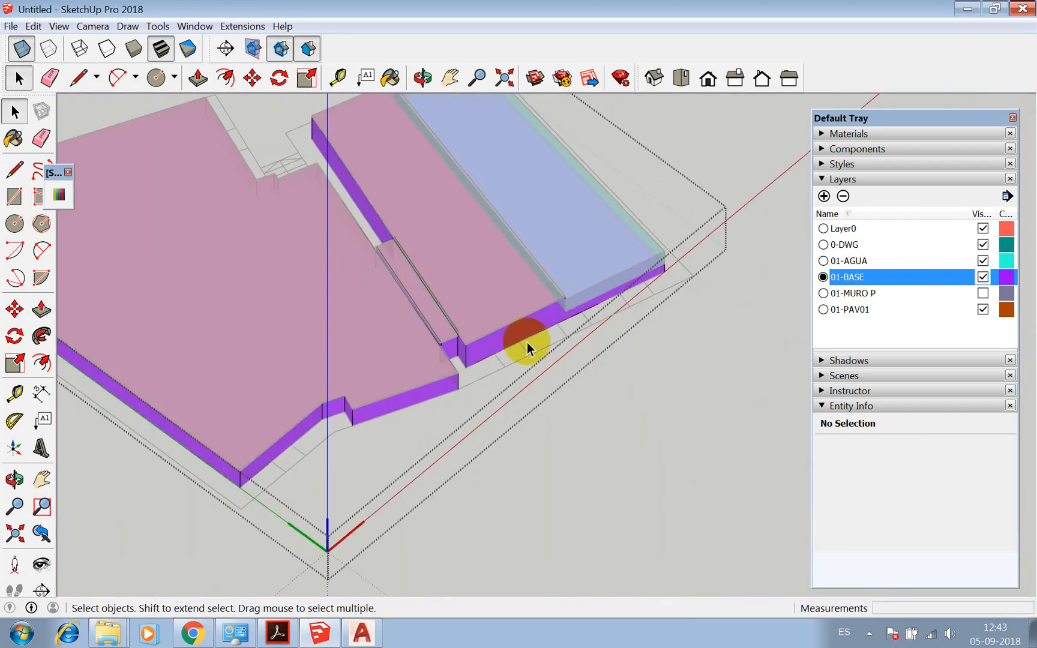
{"action": "left_click", "coordinate": [527, 342]}
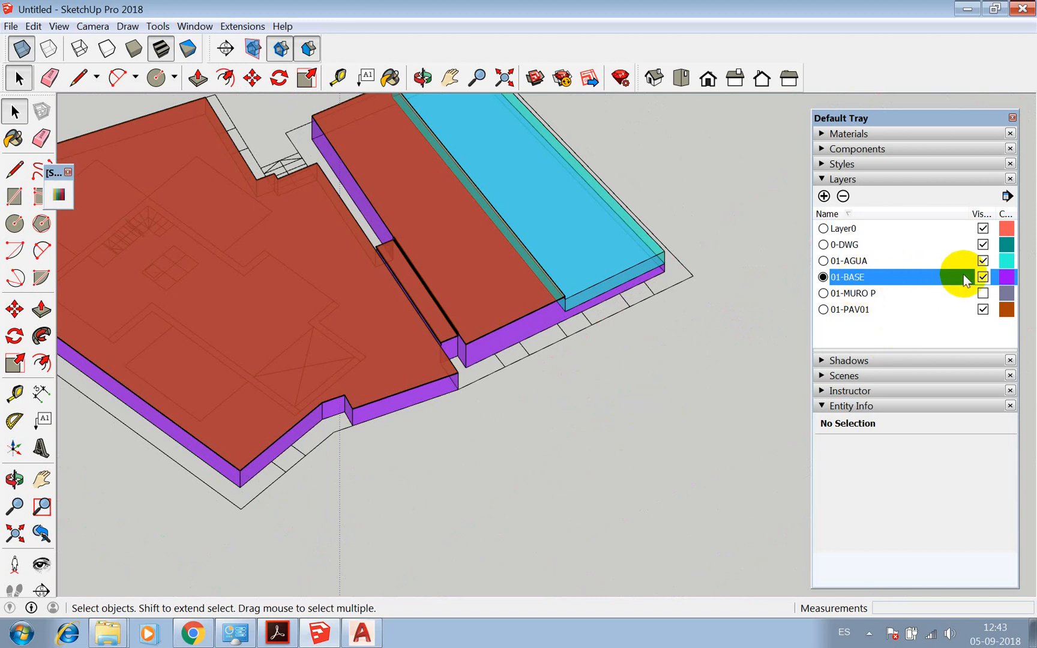
{"action": "left_click", "coordinate": [22, 48]}
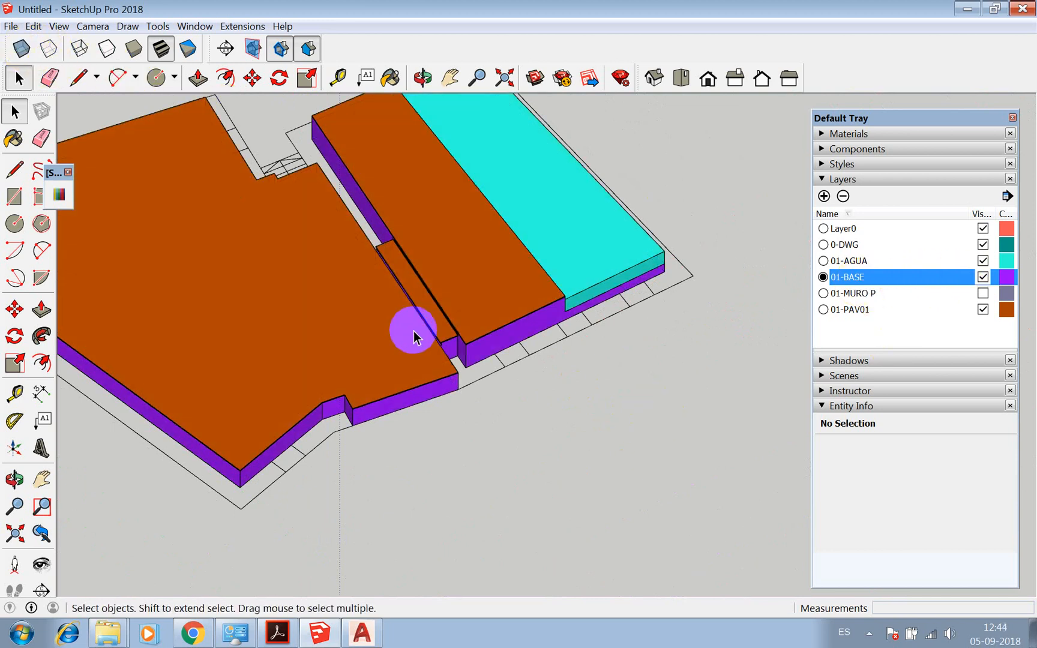
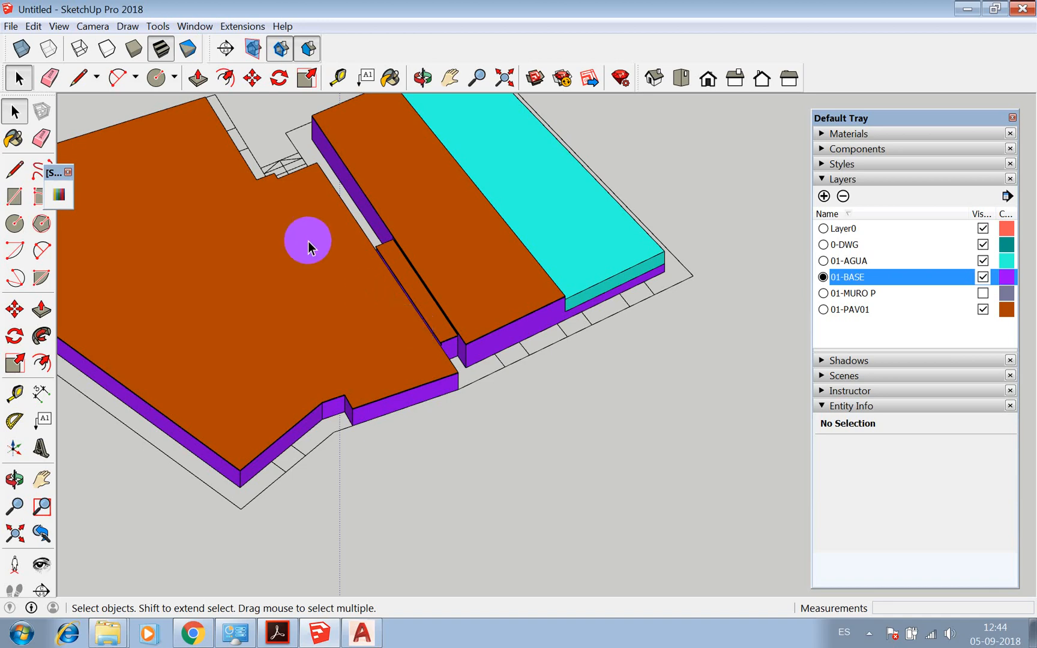
Make the 01-MURO P wall layer visible again, keeping 01-BASE as the active layer
{"action": "scroll", "coordinate": [139, 313], "scroll_direction": "down", "scroll_amount": 4}
{"action": "scroll", "coordinate": [312, 270], "scroll_direction": "up", "scroll_amount": 2}
{"action": "scroll", "coordinate": [312, 270], "scroll_direction": "up", "scroll_amount": 4}
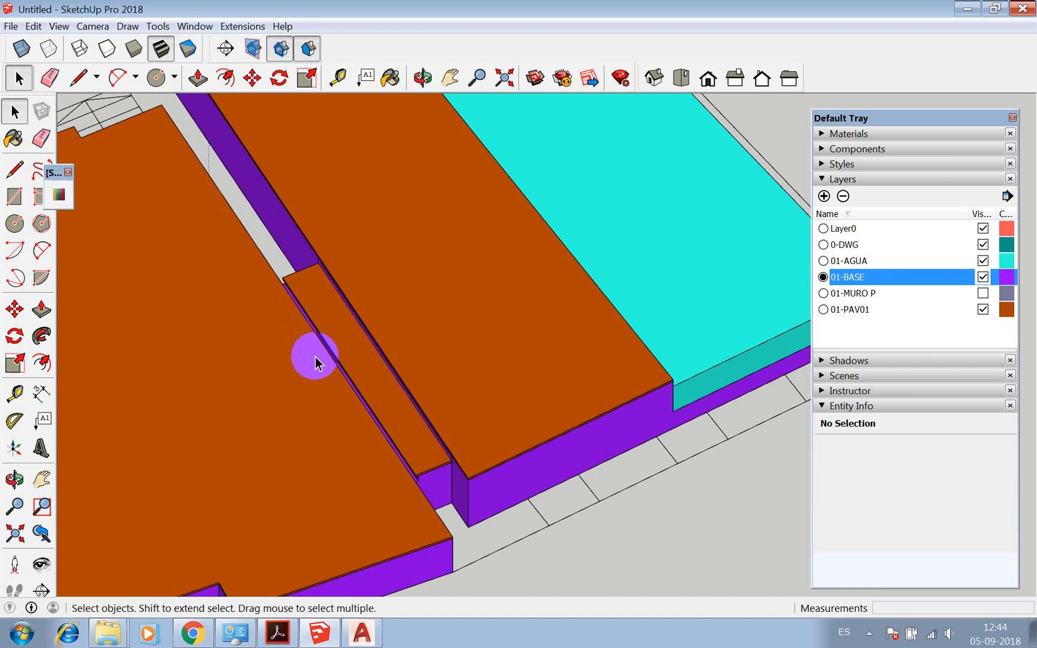
{"action": "scroll", "coordinate": [562, 365], "scroll_direction": "down", "scroll_amount": 5}
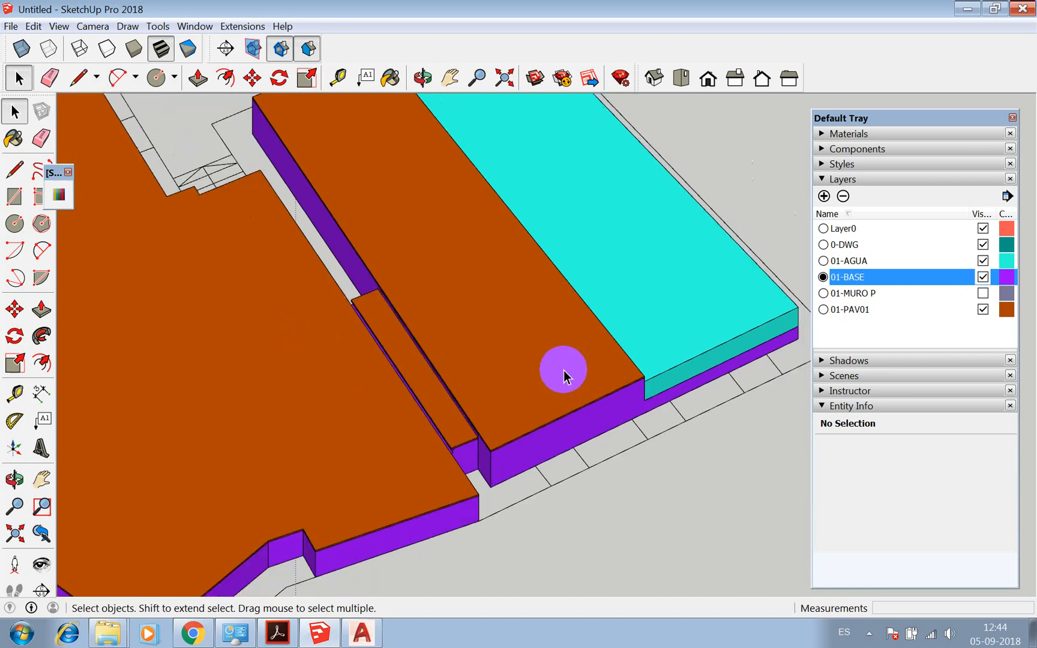
{"action": "left_click", "coordinate": [823, 277]}
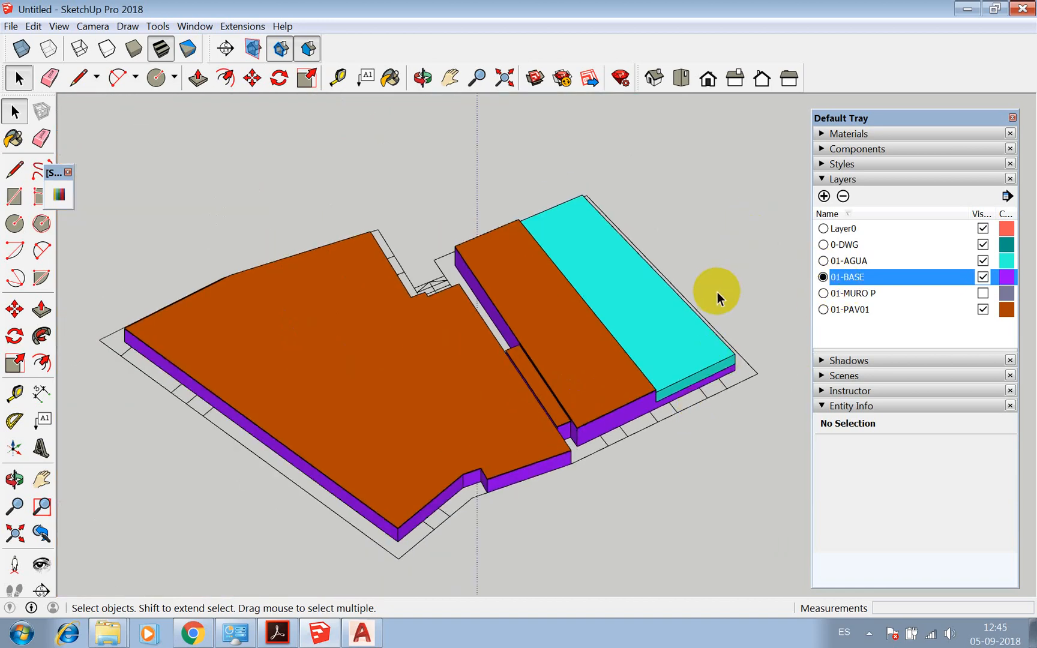
{"action": "left_click", "coordinate": [982, 294]}
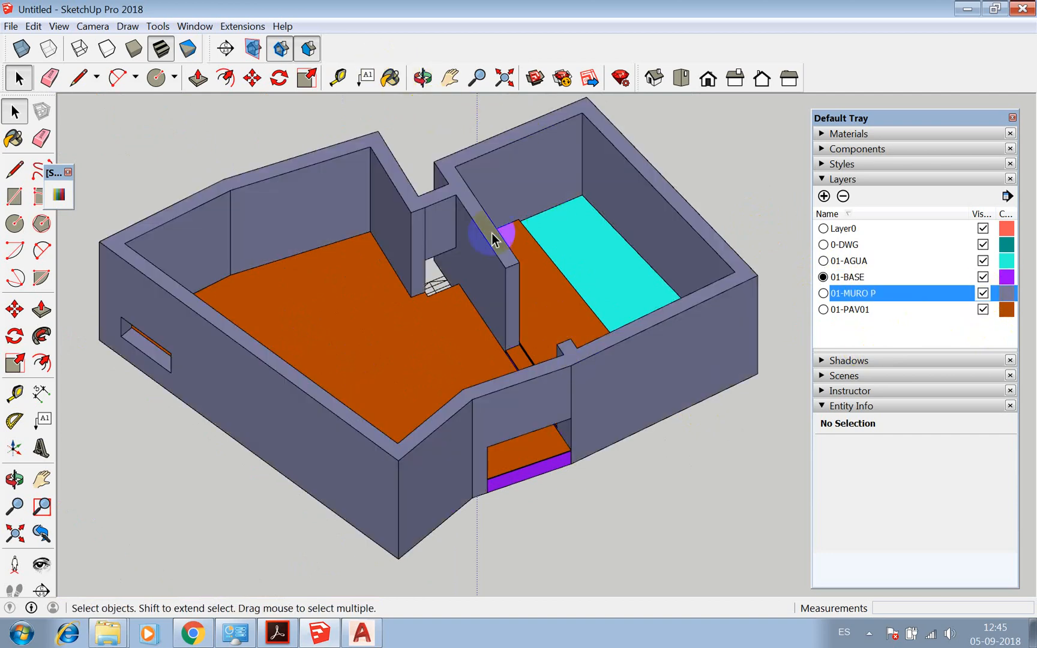
Turn off color by layer and paint the paving component with the Wood Bamboo material
{"action": "left_click", "coordinate": [388, 78]}
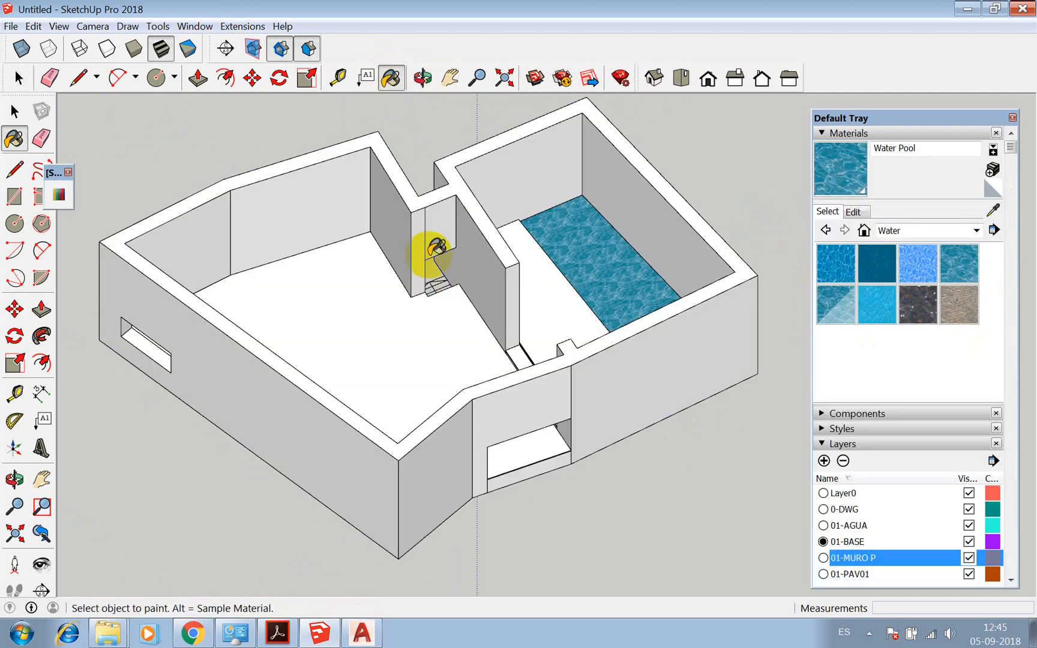
{"action": "left_click", "coordinate": [978, 230]}
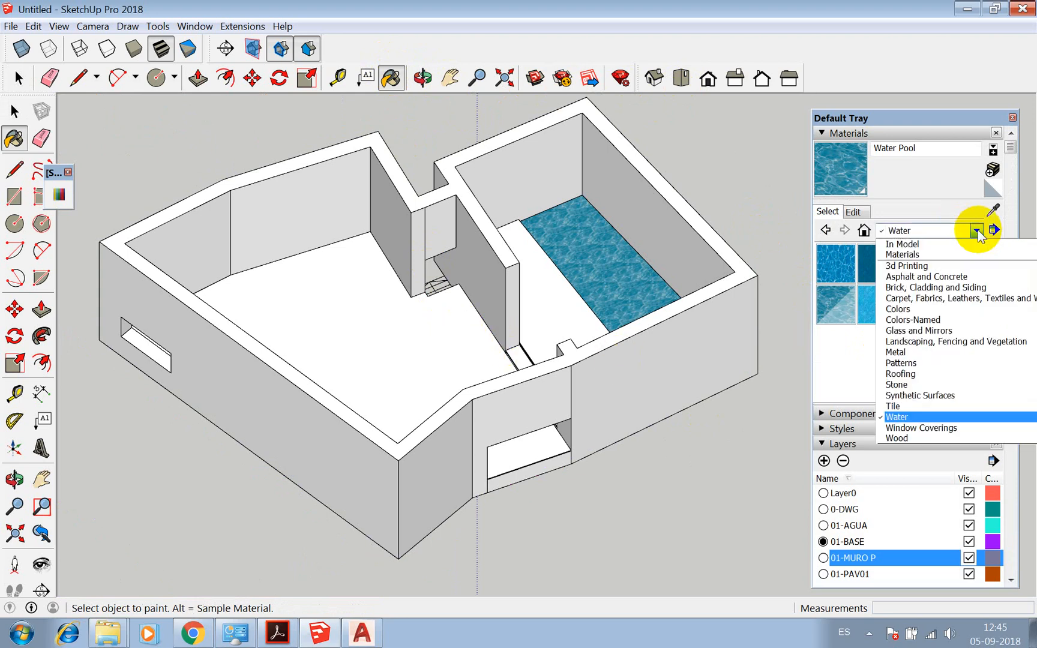
{"action": "left_click", "coordinate": [907, 435]}
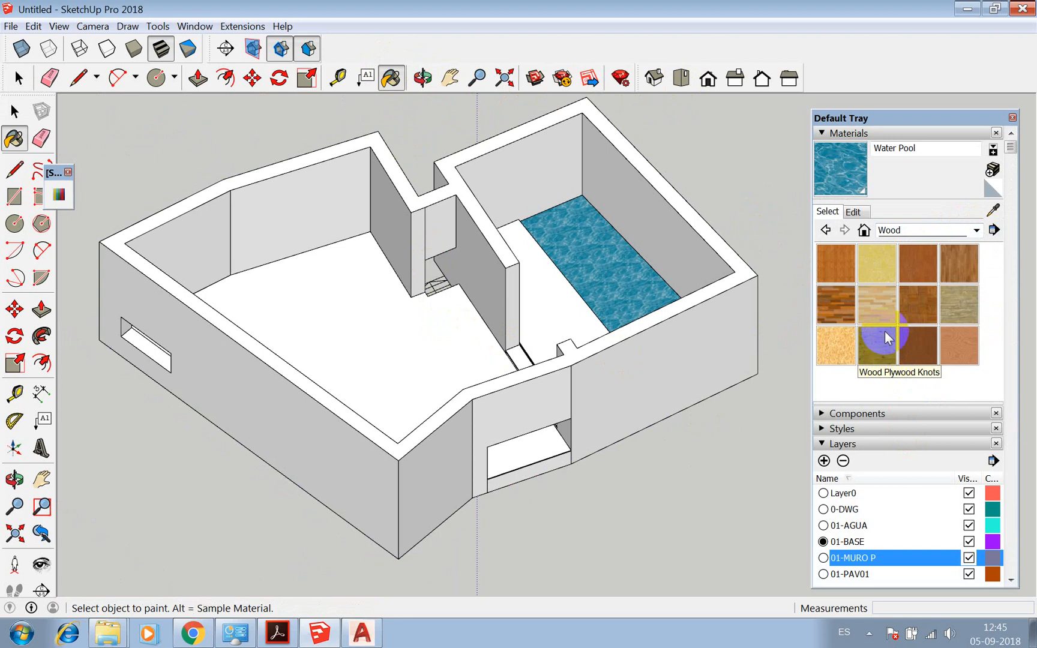
{"action": "left_click", "coordinate": [834, 262]}
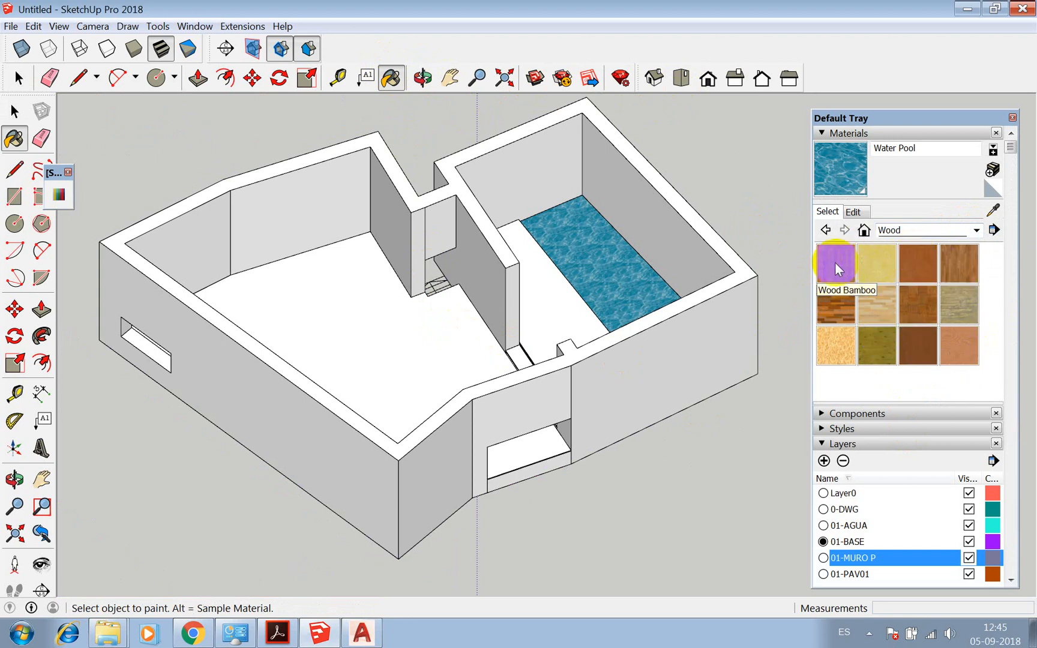
{"action": "left_click", "coordinate": [414, 324]}
{"action": "scroll", "coordinate": [558, 345], "scroll_direction": "up", "scroll_amount": 5}
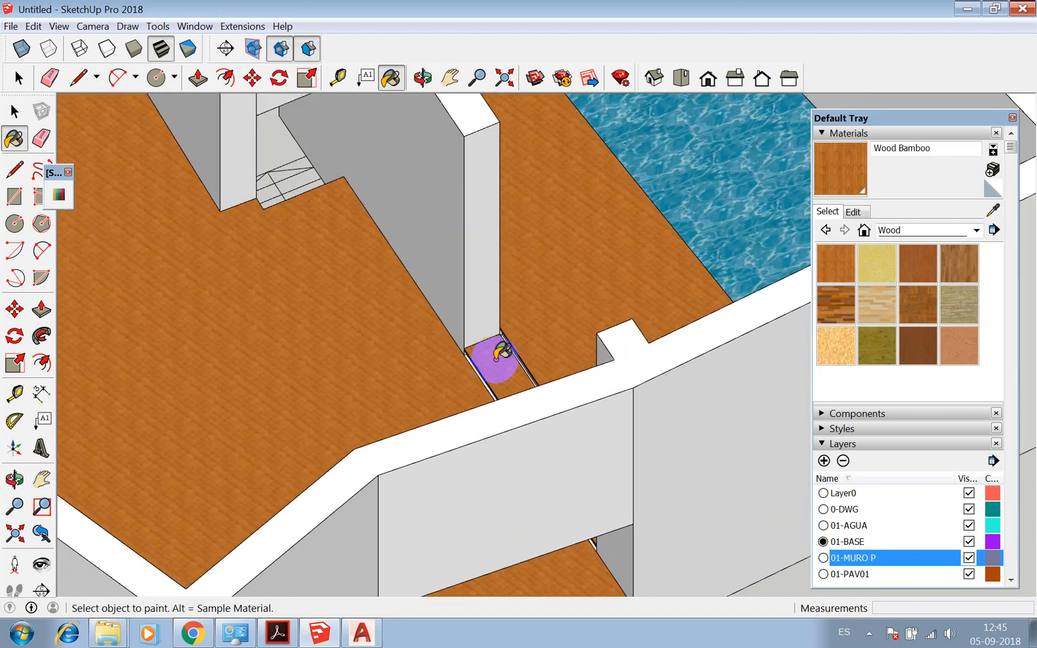
Open the large floor's paving component for editing and paint its top face with the Wood Bamboo material
{"action": "key", "text": "space"}
{"action": "scroll", "coordinate": [505, 300], "scroll_direction": "down", "scroll_amount": 5}
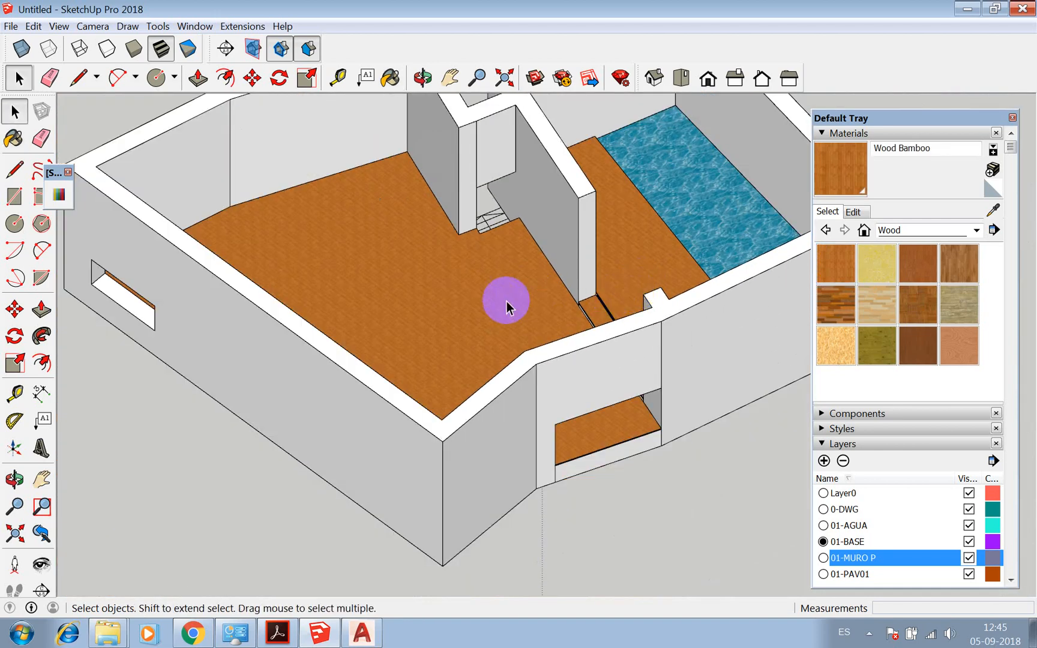
{"action": "scroll", "coordinate": [479, 259], "scroll_direction": "up", "scroll_amount": 10}
{"action": "scroll", "coordinate": [505, 343], "scroll_direction": "down", "scroll_amount": 6}
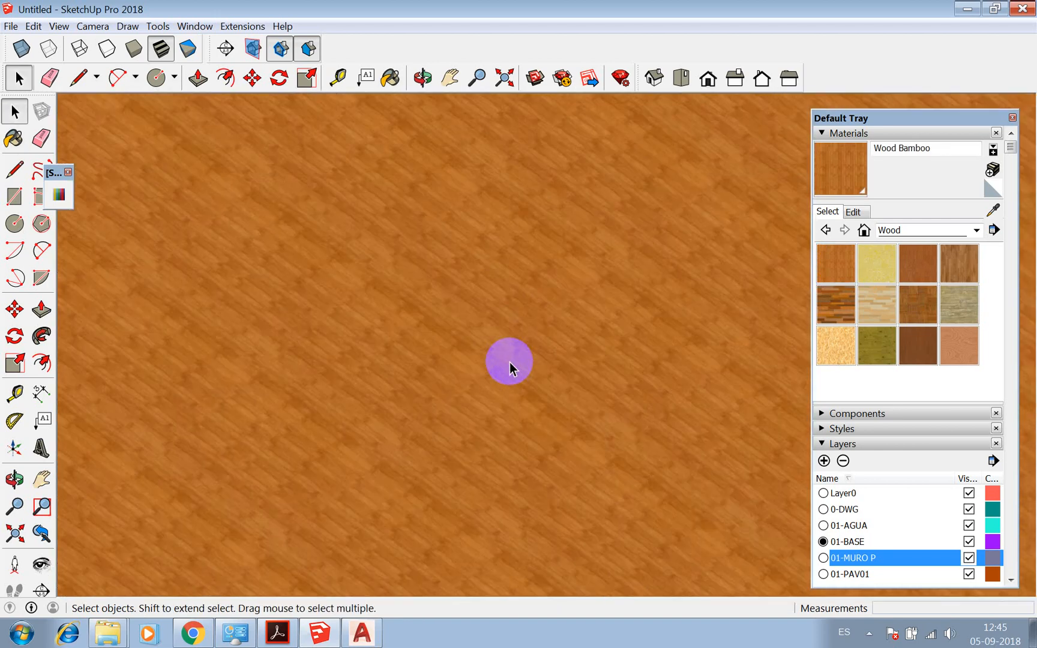
{"action": "scroll", "coordinate": [491, 326], "scroll_direction": "down", "scroll_amount": 5}
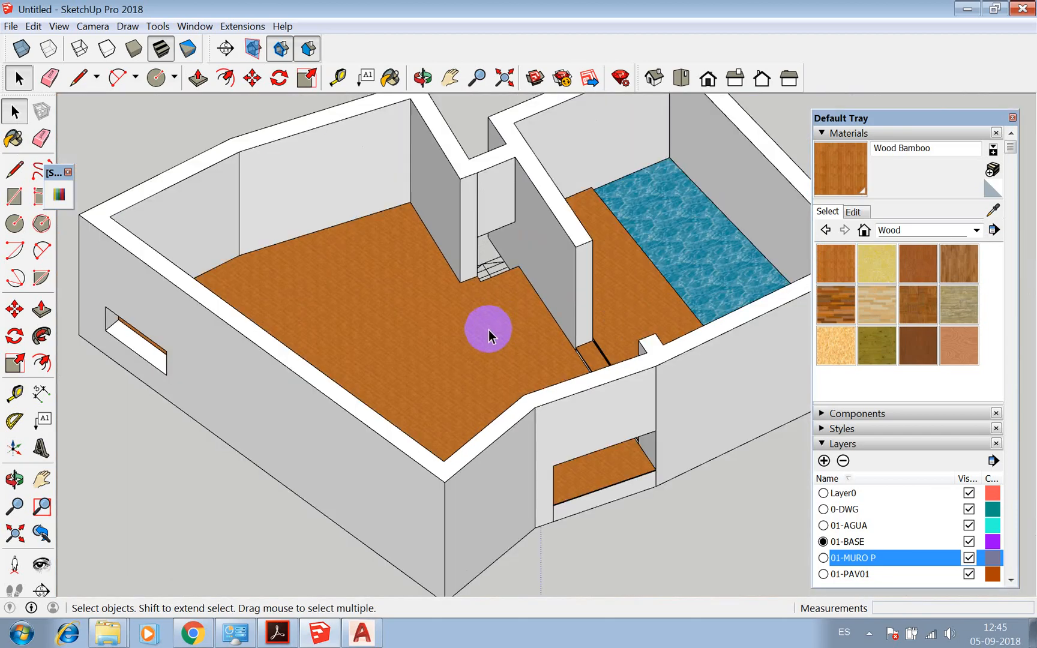
{"action": "scroll", "coordinate": [486, 338], "scroll_direction": "up", "scroll_amount": 5}
{"action": "double_click", "coordinate": [498, 353]}
{"action": "double_click", "coordinate": [497, 354]}
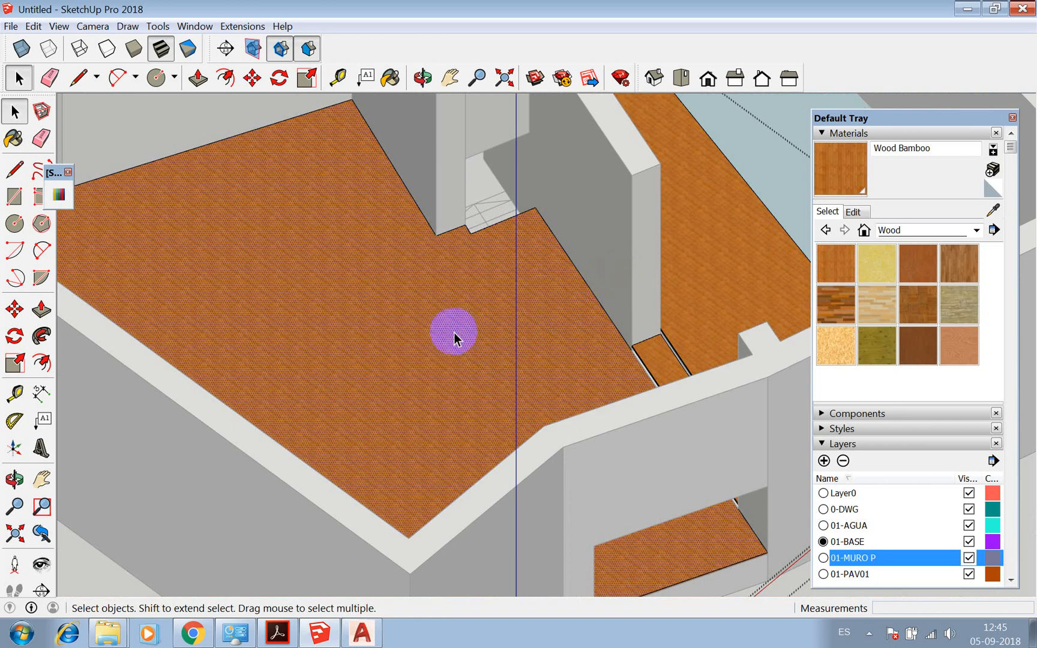
{"action": "scroll", "coordinate": [480, 343], "scroll_direction": "down", "scroll_amount": 2}
{"action": "left_click", "coordinate": [390, 79]}
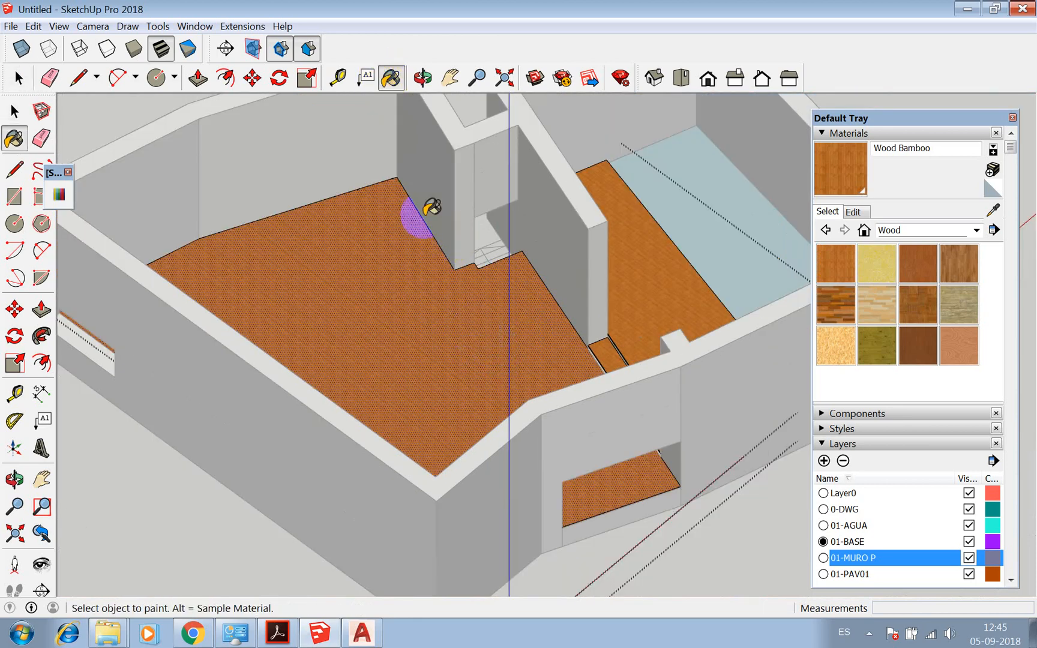
{"action": "left_click", "coordinate": [466, 313]}
Reposition the large floor's wood texture: anchor it at the wall corner beside the stairs, rotate it to the floor edge and enlarge it
{"action": "key", "text": "space"}
{"action": "right_click", "coordinate": [472, 326]}
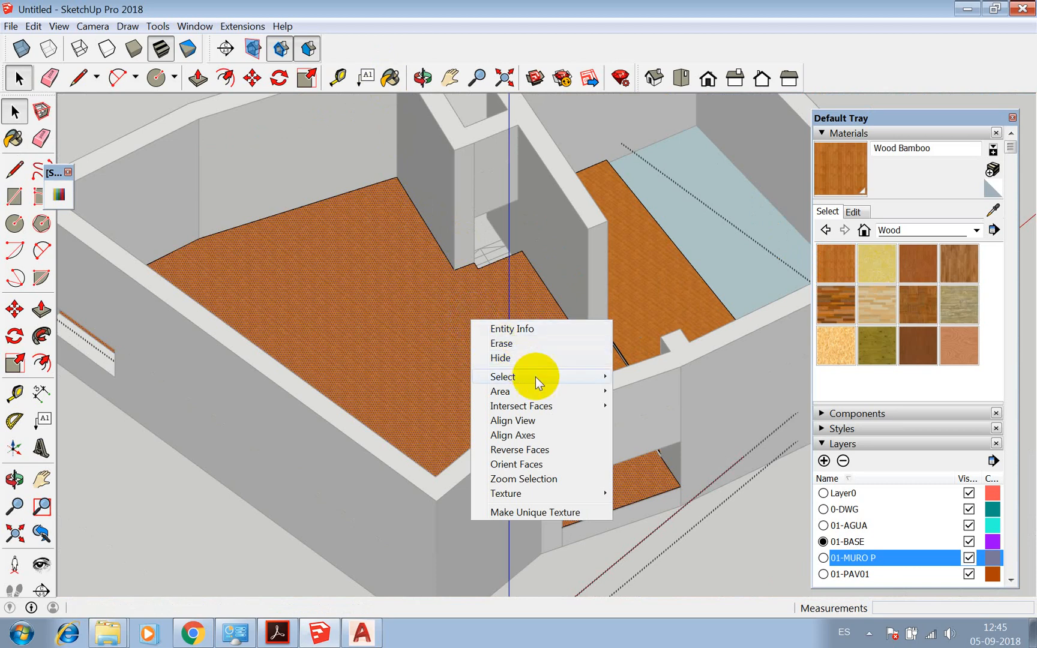
{"action": "mouse_move", "coordinate": [557, 492]}
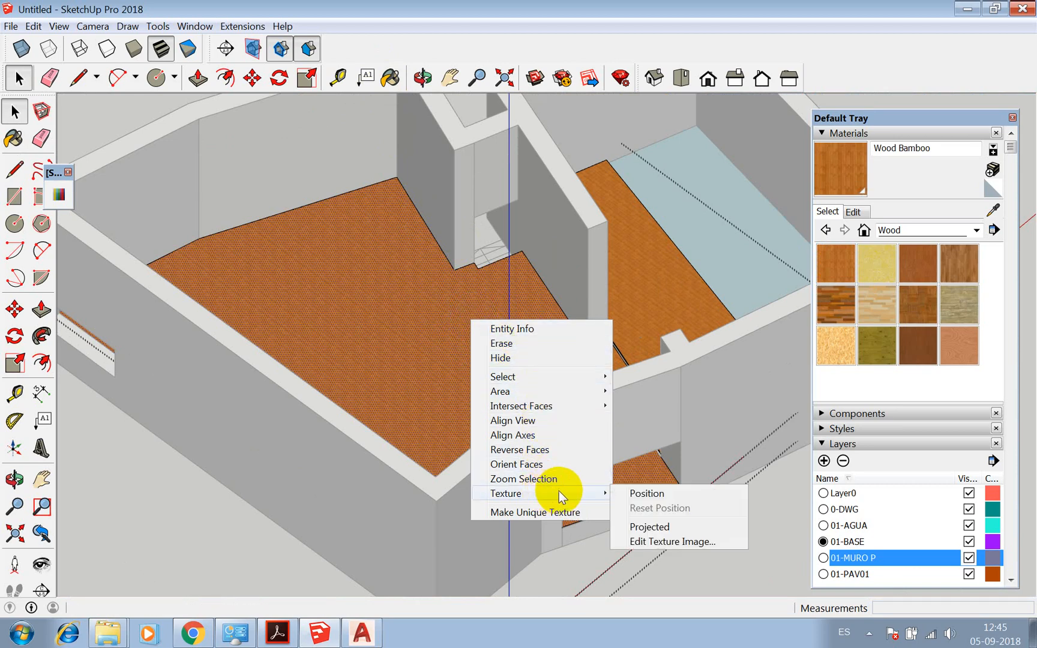
{"action": "left_click", "coordinate": [629, 497]}
{"action": "scroll", "coordinate": [445, 274], "scroll_direction": "up", "scroll_amount": 4}
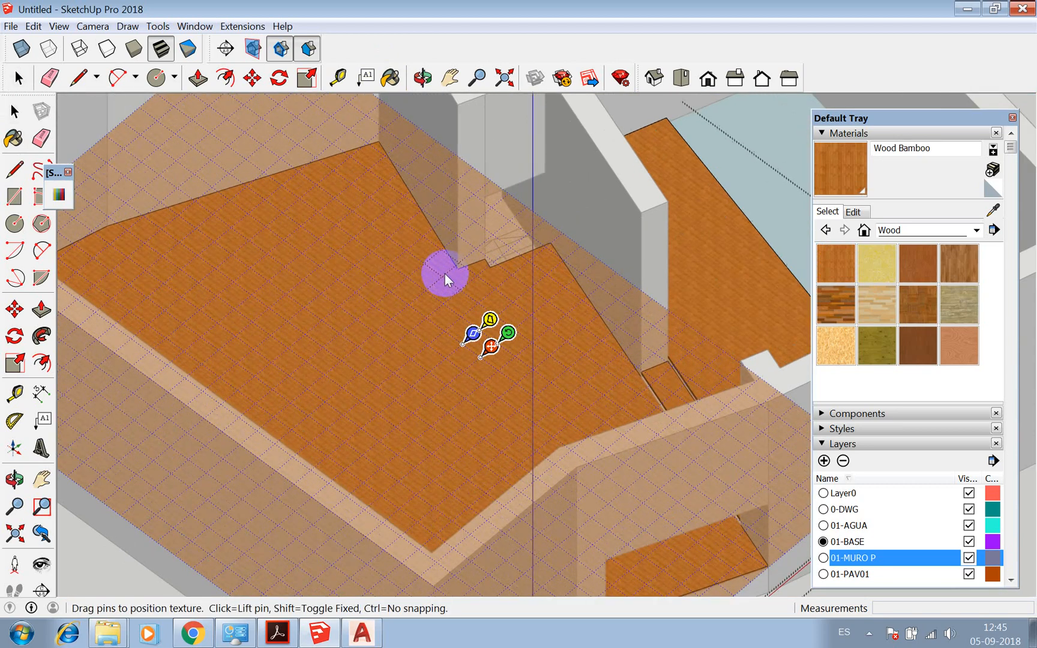
{"action": "left_click_drag", "start_coordinate": [495, 366], "coordinate": [466, 227]}
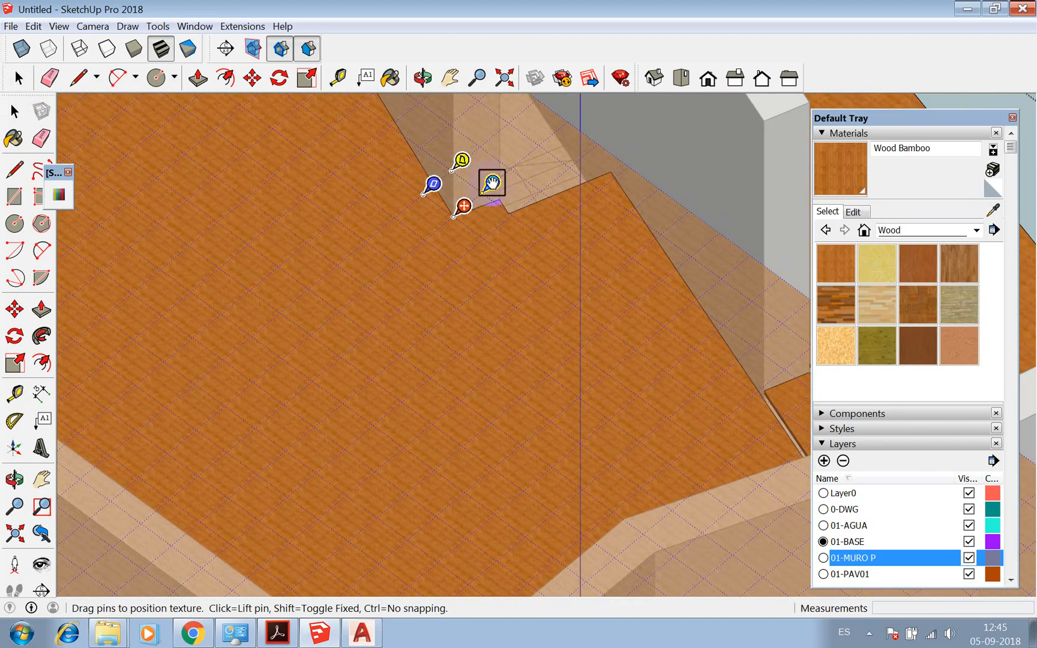
{"action": "left_click_drag", "start_coordinate": [492, 181], "coordinate": [496, 198]}
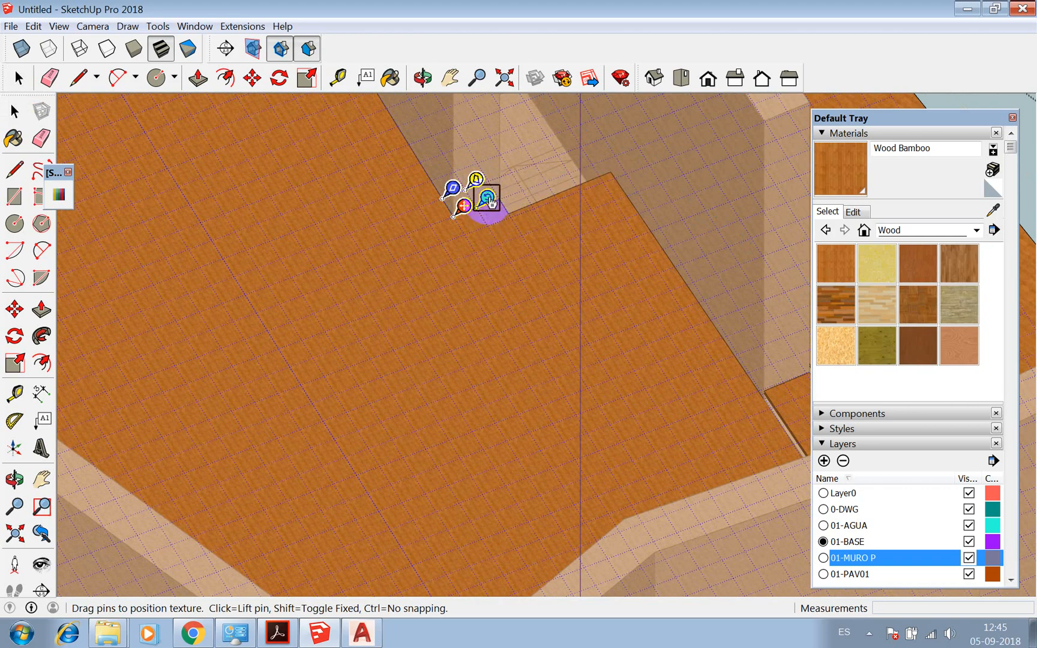
{"action": "left_click_drag", "start_coordinate": [474, 187], "coordinate": [615, 150]}
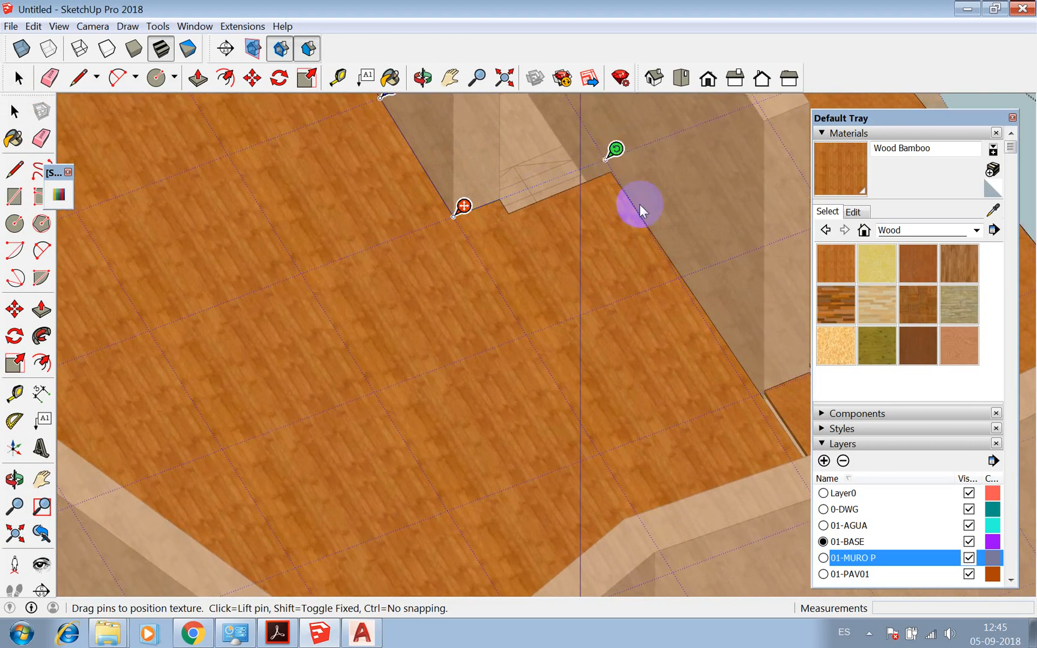
{"action": "right_click", "coordinate": [526, 227]}
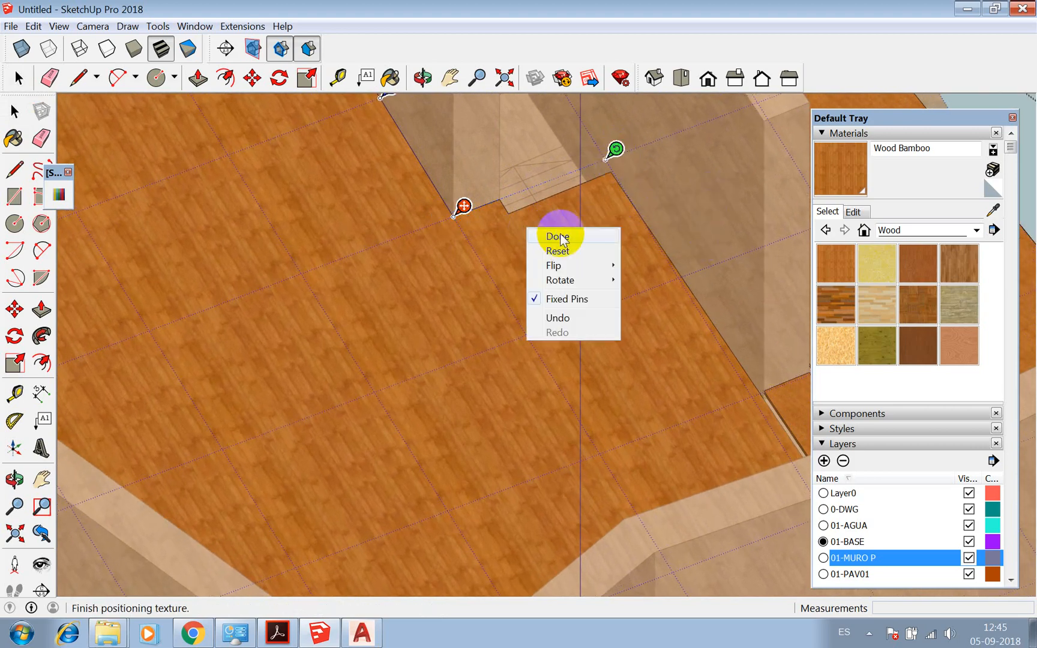
{"action": "left_click", "coordinate": [555, 233]}
{"action": "scroll", "coordinate": [491, 264], "scroll_direction": "down", "scroll_amount": 5}
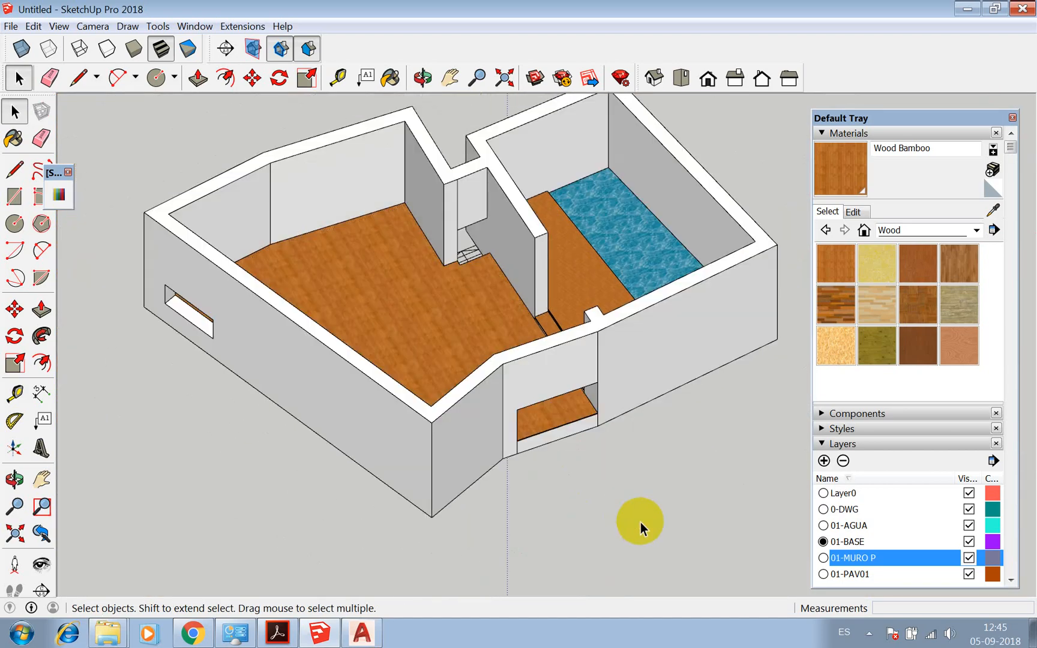
{"action": "scroll", "coordinate": [406, 269], "scroll_direction": "up", "scroll_amount": 5}
{"action": "scroll", "coordinate": [406, 269], "scroll_direction": "up", "scroll_amount": 3}
{"action": "scroll", "coordinate": [457, 287], "scroll_direction": "down", "scroll_amount": 1}
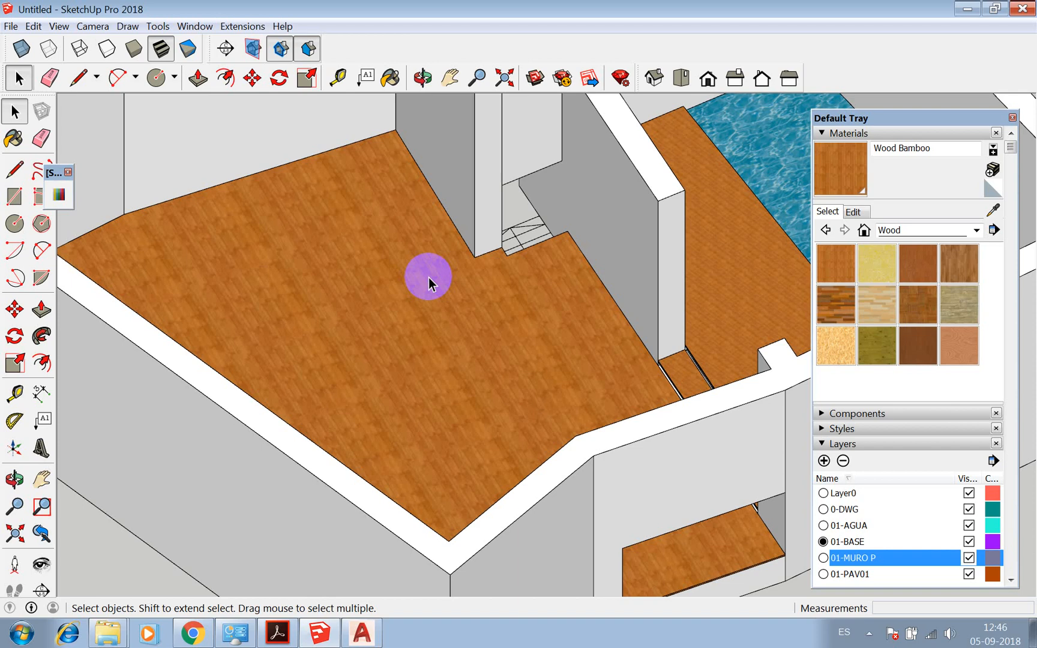
{"action": "scroll", "coordinate": [449, 385], "scroll_direction": "down", "scroll_amount": 5}
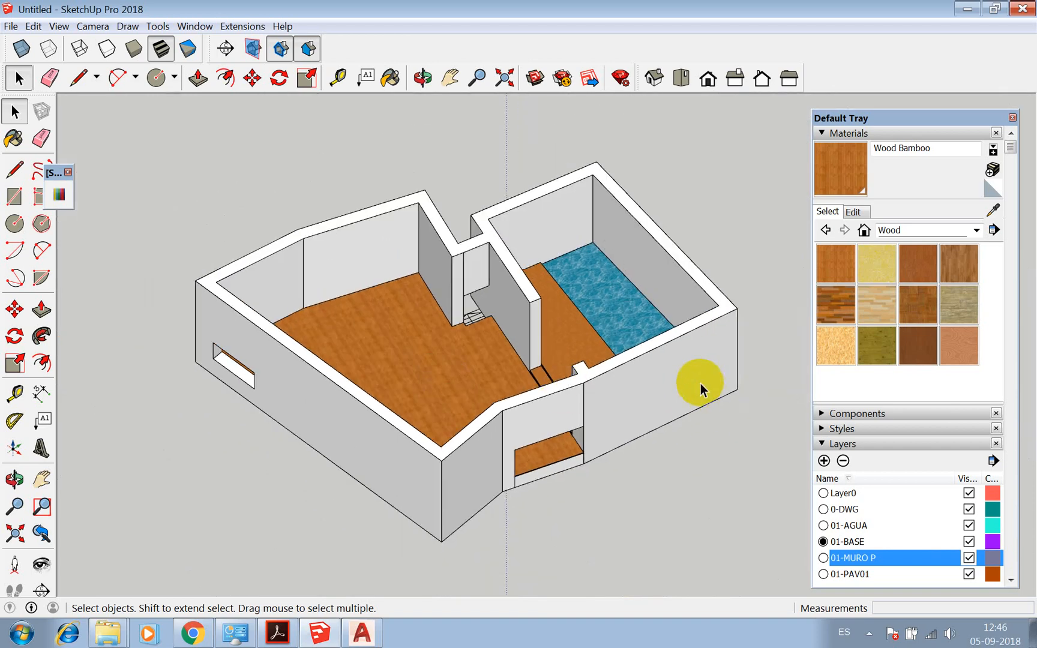
{"action": "scroll", "coordinate": [441, 400], "scroll_direction": "up", "scroll_amount": 3}
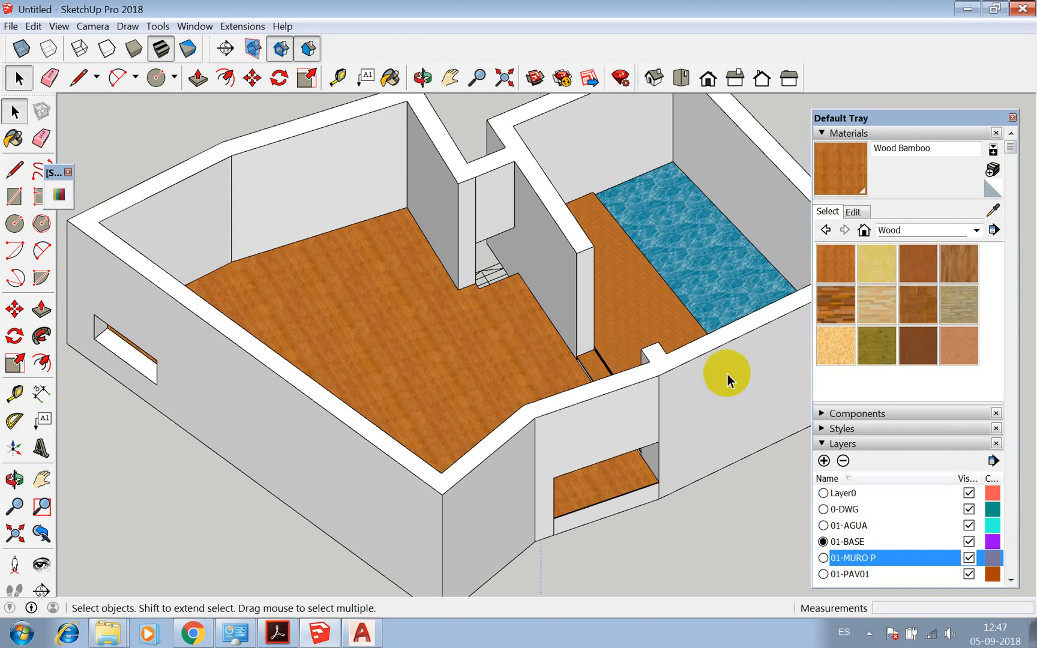
Select the whole house model in X-ray display and move it straight down from the large floor's corner to the corner point directly below
{"action": "scroll", "coordinate": [426, 433], "scroll_direction": "down", "scroll_amount": 8}
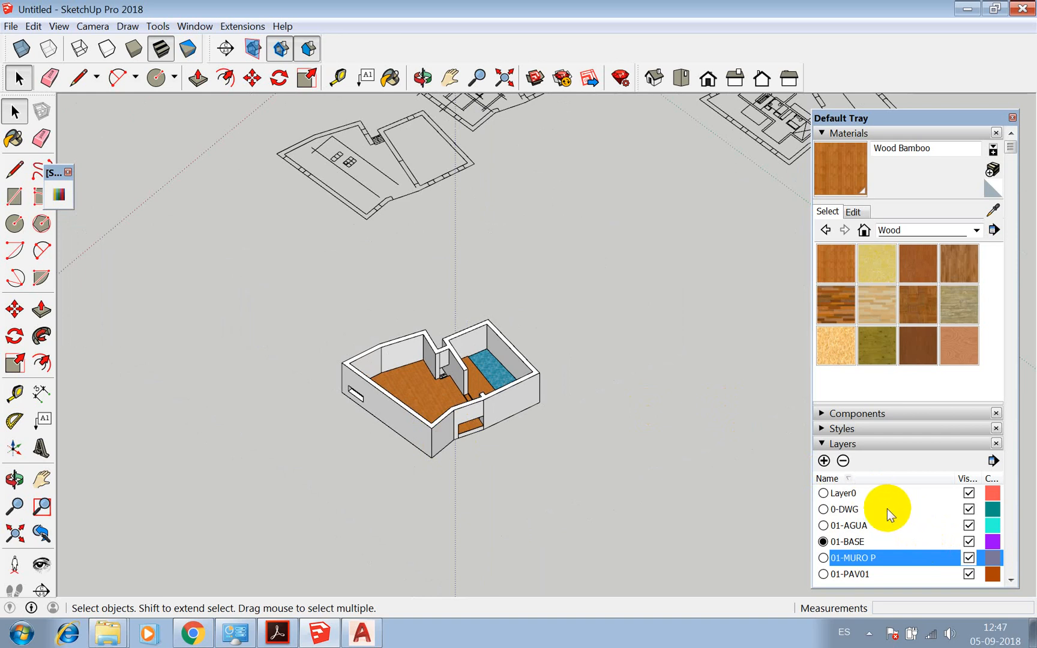
{"action": "left_click_drag", "start_coordinate": [244, 278], "coordinate": [621, 509]}
{"action": "middle_click_drag", "start_coordinate": [608, 505], "coordinate": [509, 396]}
{"action": "scroll", "coordinate": [509, 396], "scroll_direction": "up", "scroll_amount": 3}
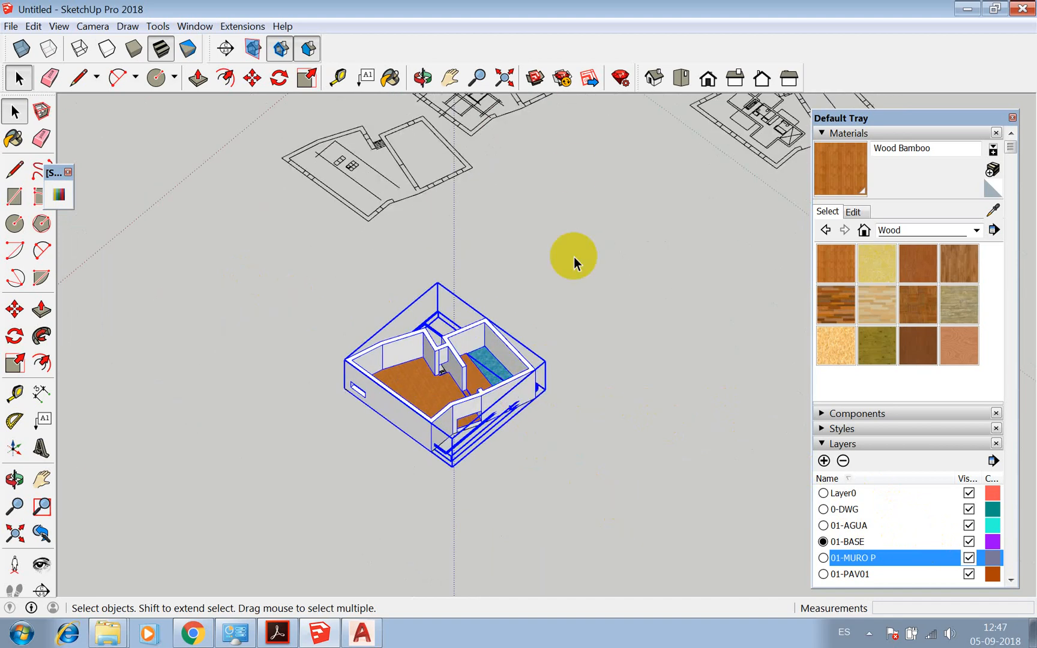
{"action": "left_click", "coordinate": [21, 48]}
{"action": "scroll", "coordinate": [284, 351], "scroll_direction": "up", "scroll_amount": 5}
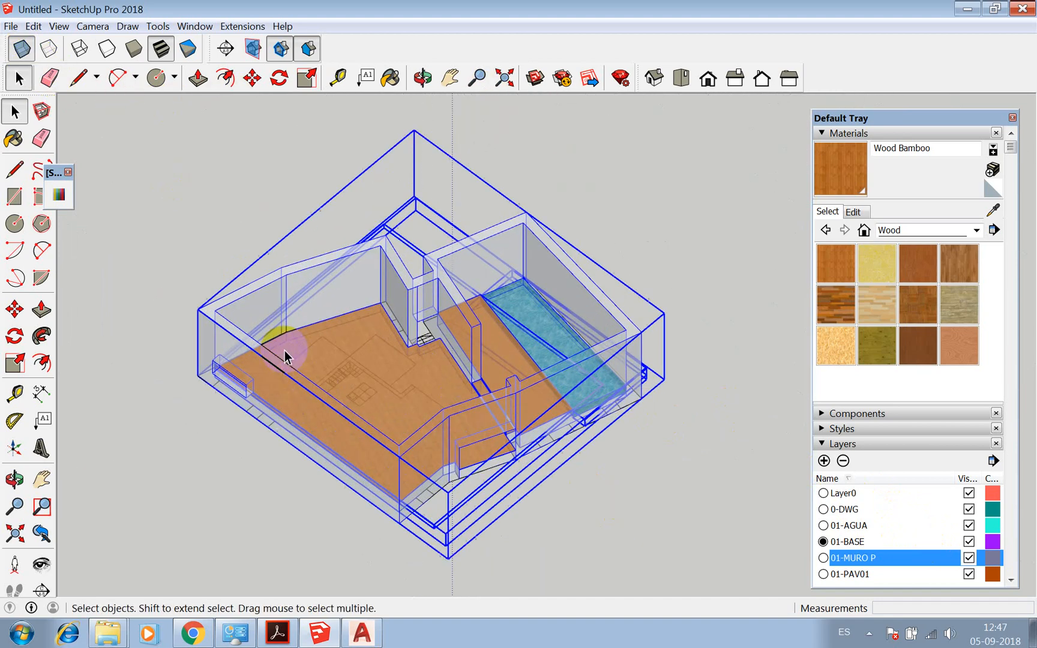
{"action": "scroll", "coordinate": [380, 300], "scroll_direction": "up", "scroll_amount": 6}
{"action": "key", "text": "m"}
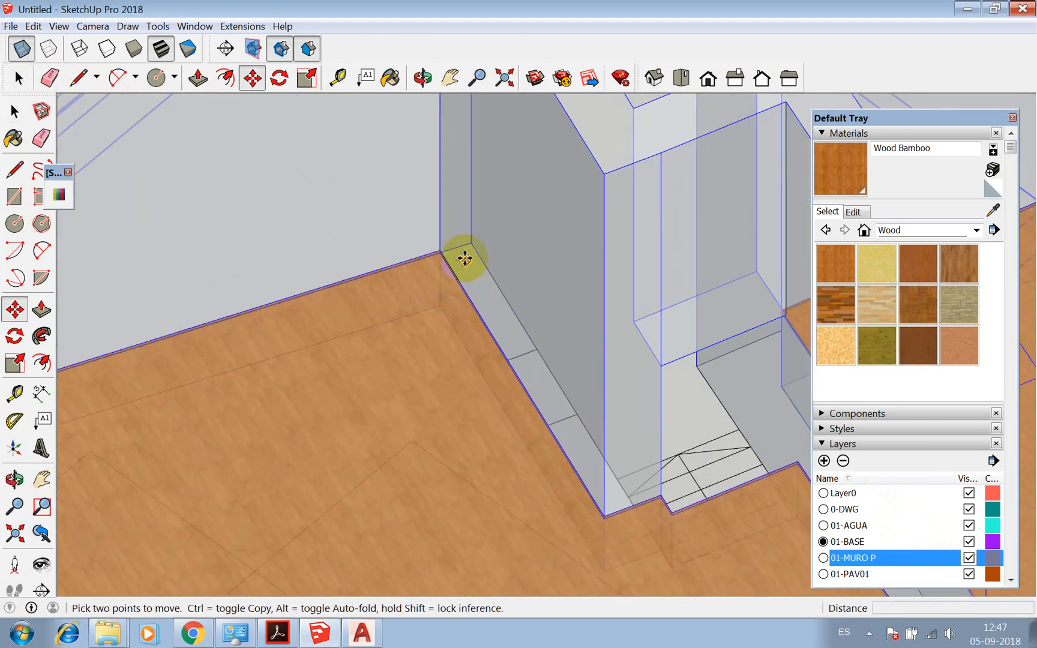
{"action": "left_click", "coordinate": [433, 245]}
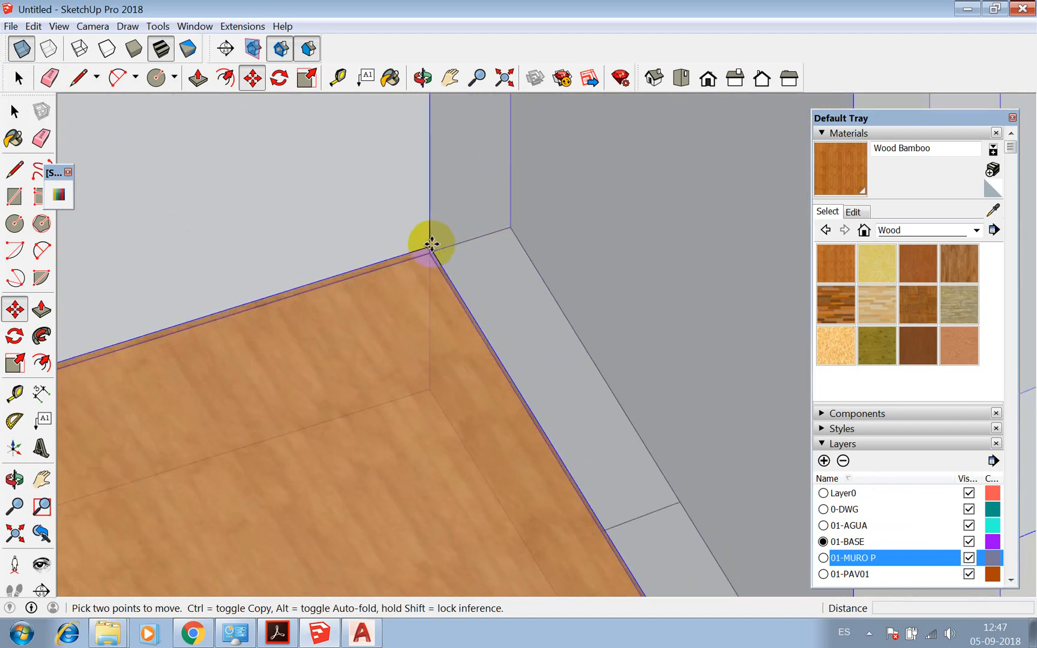
{"action": "left_click", "coordinate": [430, 390]}
{"action": "scroll", "coordinate": [438, 310], "scroll_direction": "down", "scroll_amount": 5}
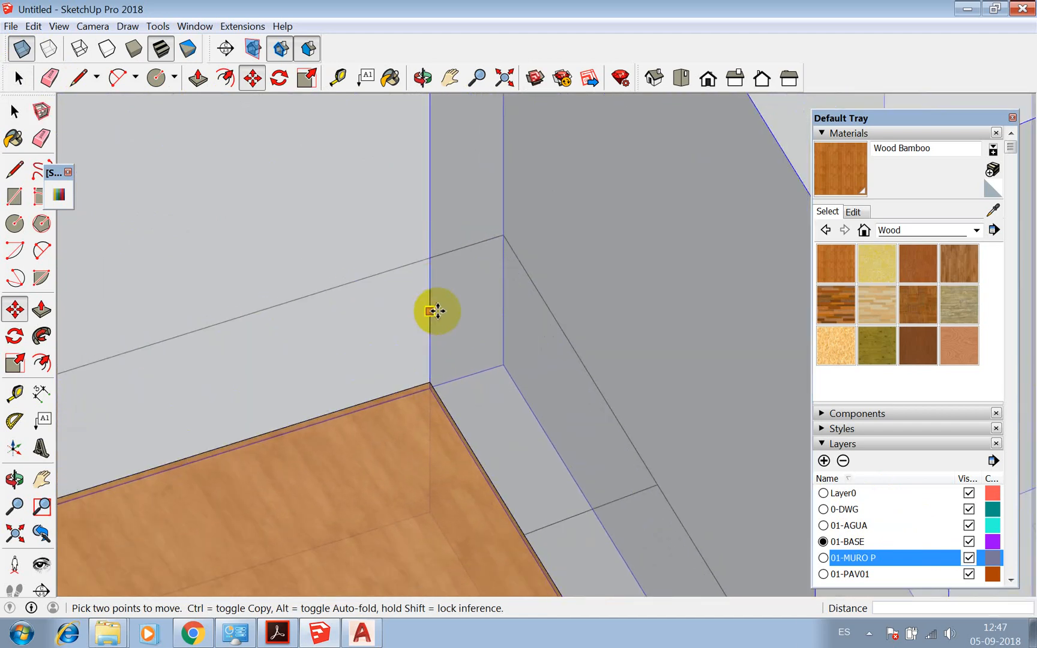
{"action": "scroll", "coordinate": [450, 300], "scroll_direction": "down", "scroll_amount": 6}
{"action": "key", "text": "space"}
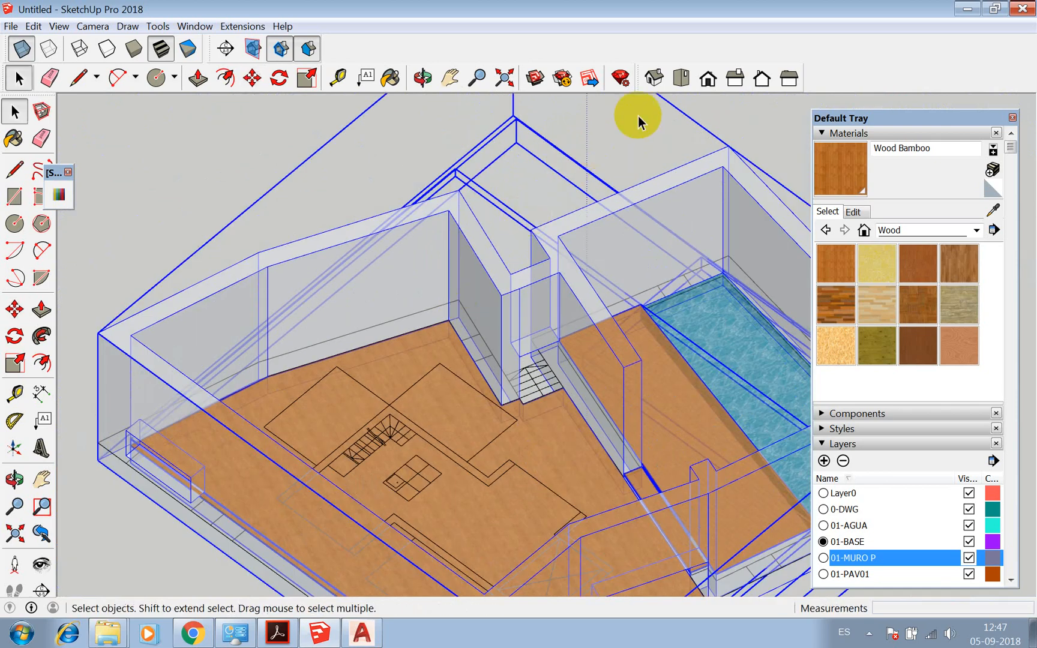
Turn off X-ray display and hide the 01-MURO P wall layer
{"action": "left_click", "coordinate": [21, 48]}
{"action": "scroll", "coordinate": [312, 198], "scroll_direction": "down", "scroll_amount": 5}
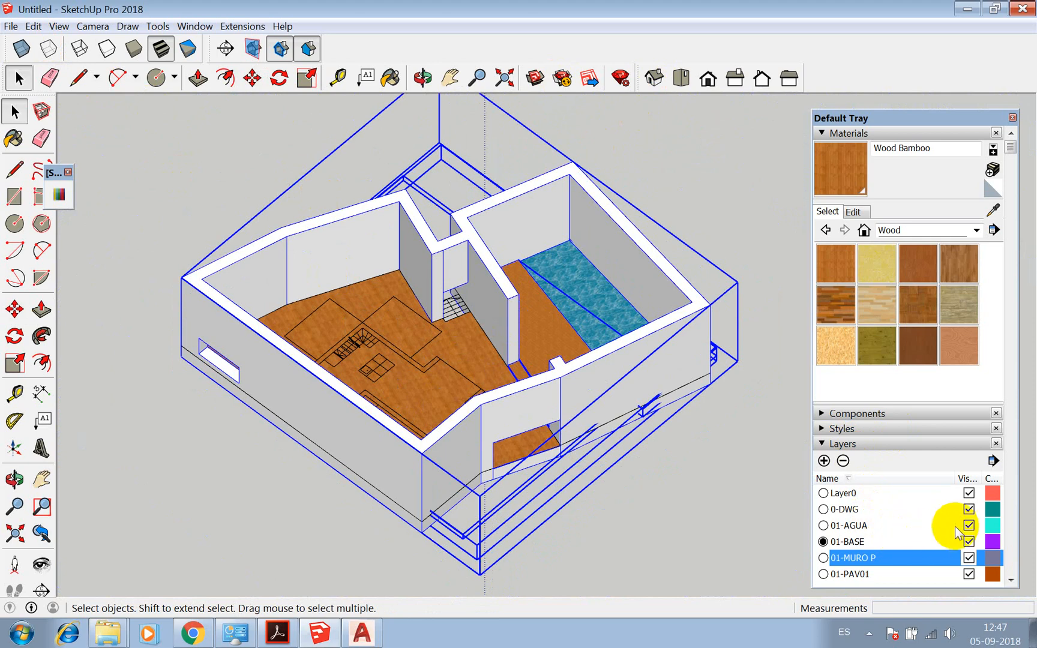
{"action": "left_click", "coordinate": [969, 557]}
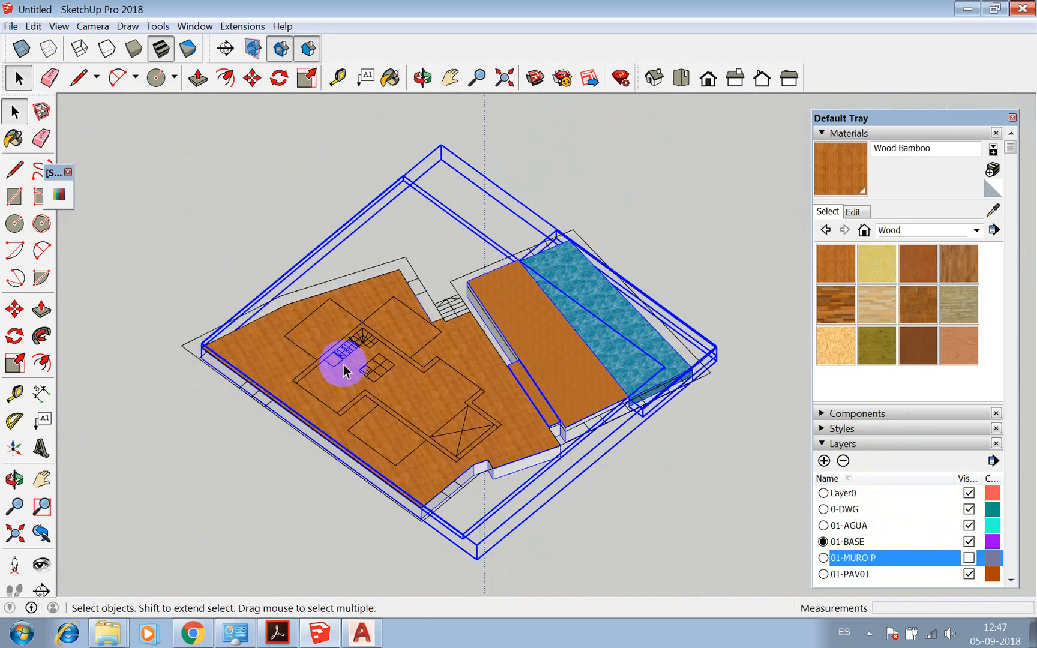
Add a new layer named 01-LOSA 01 and make it the active layer
{"action": "left_click", "coordinate": [824, 462]}
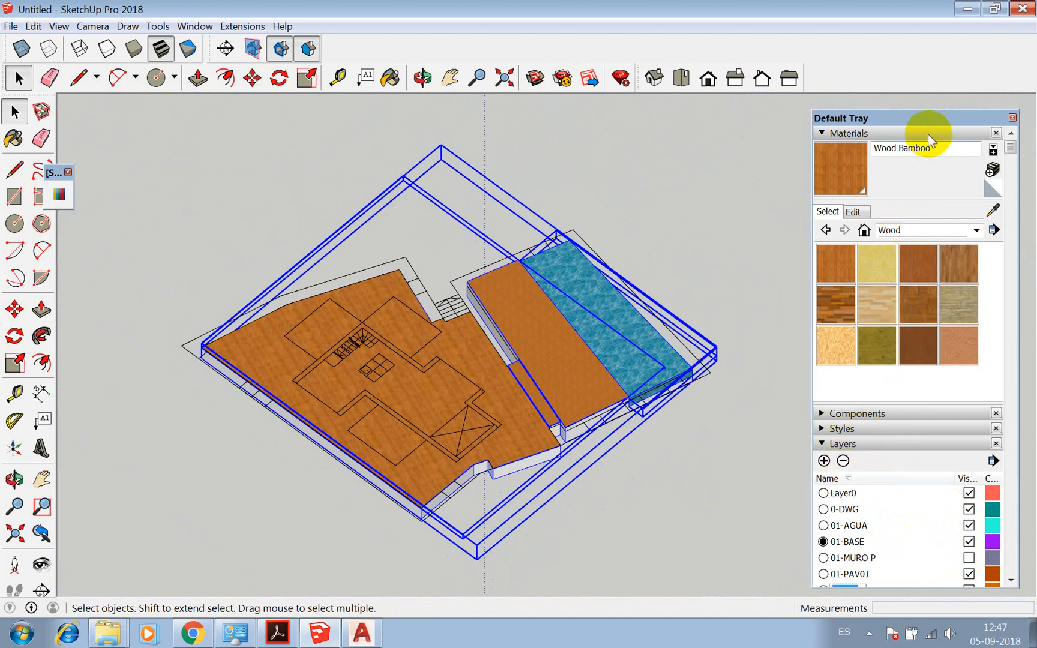
{"action": "left_click_drag", "start_coordinate": [929, 115], "coordinate": [929, 56]}
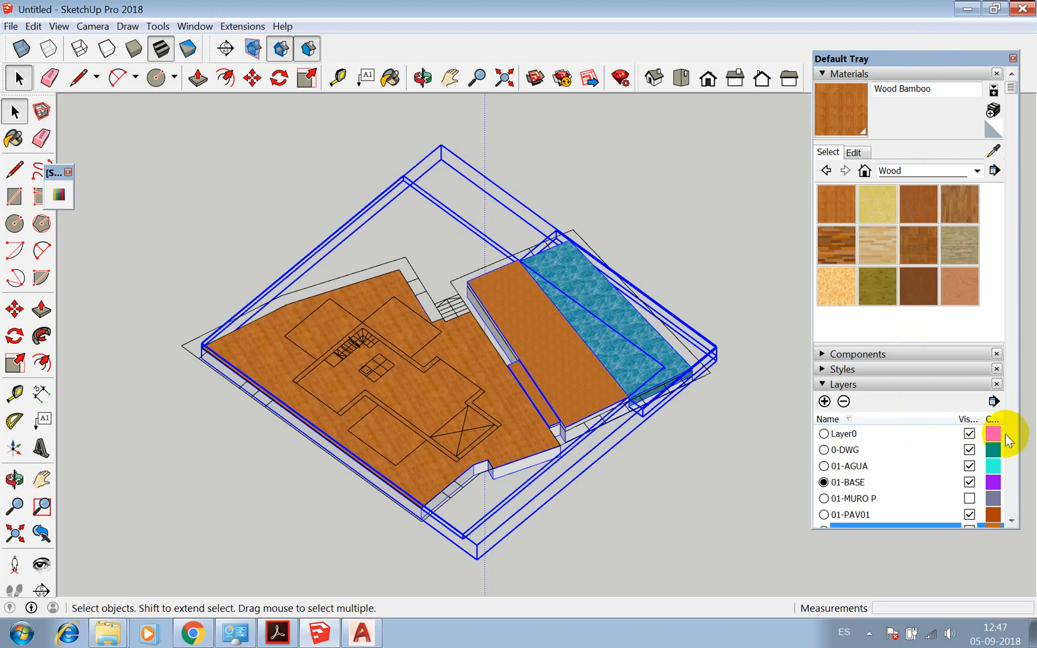
{"action": "left_click_drag", "start_coordinate": [1012, 88], "coordinate": [1012, 462]}
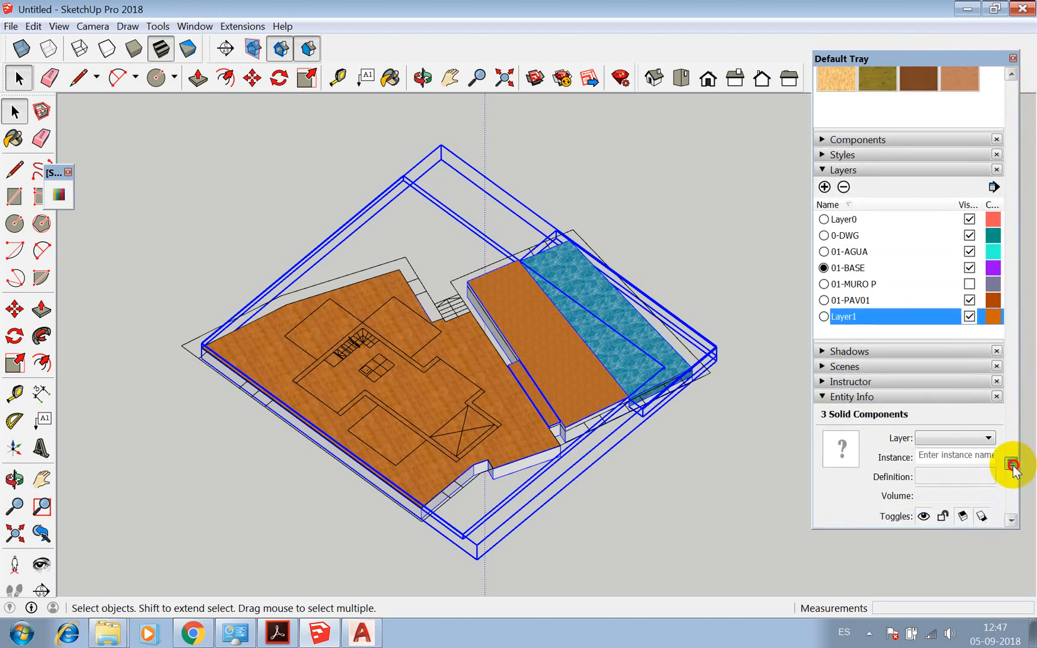
{"action": "left_click", "coordinate": [843, 316]}
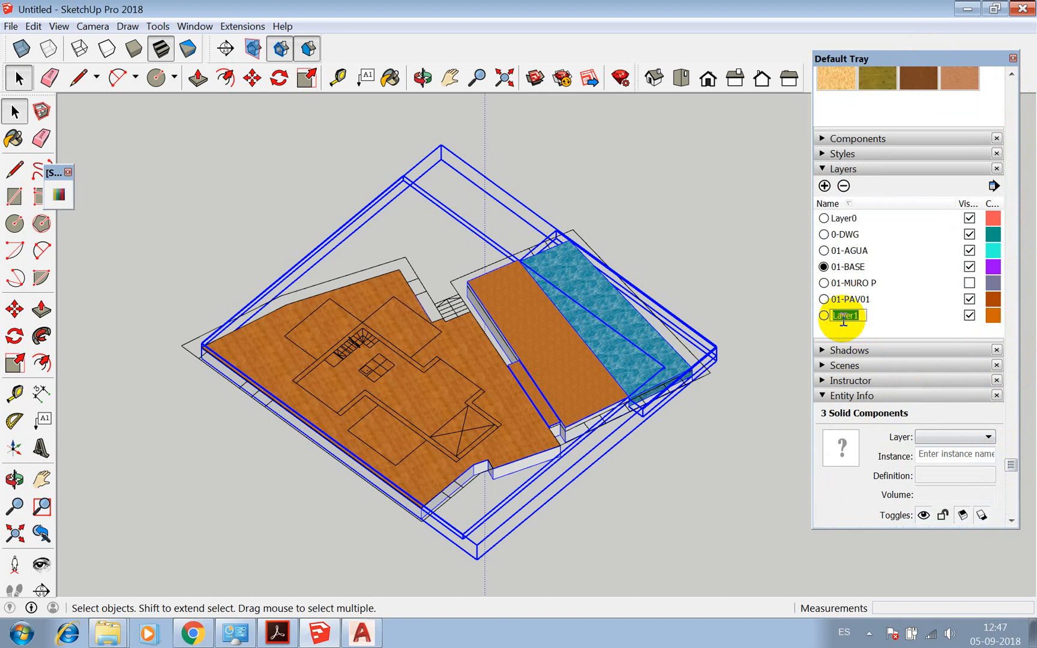
{"action": "type", "text": "01-LOSA"}
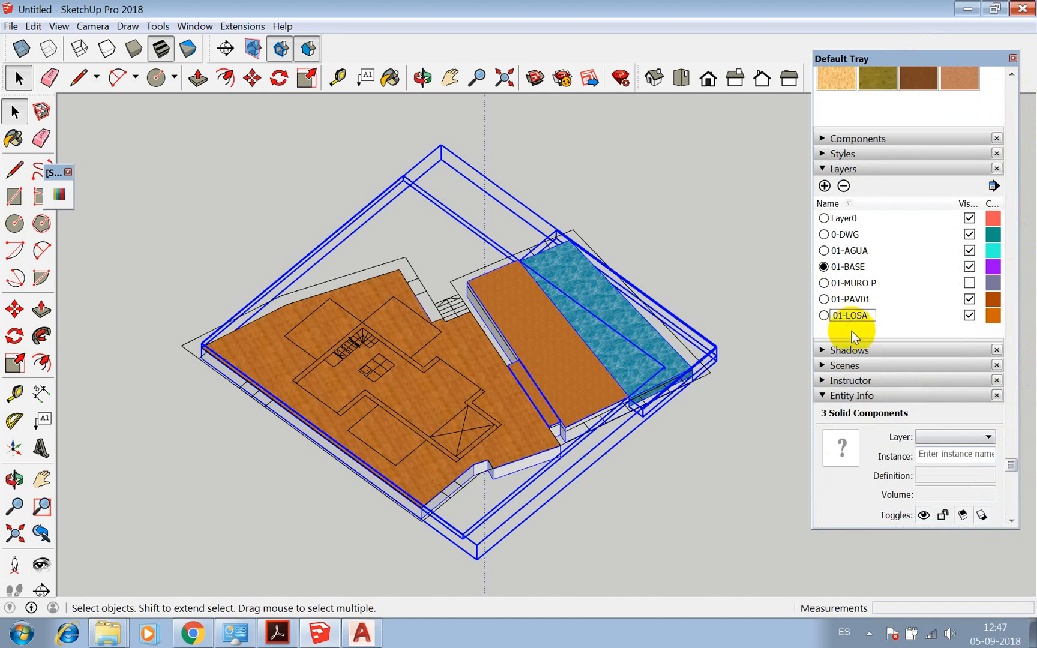
{"action": "type", "text": " 1"}
{"action": "type", "text": "P"}
{"action": "key", "text": "BackSpace"}
{"action": "key", "text": "BackSpace"}
{"action": "type", "text": "01"}
{"action": "key", "text": "Return"}
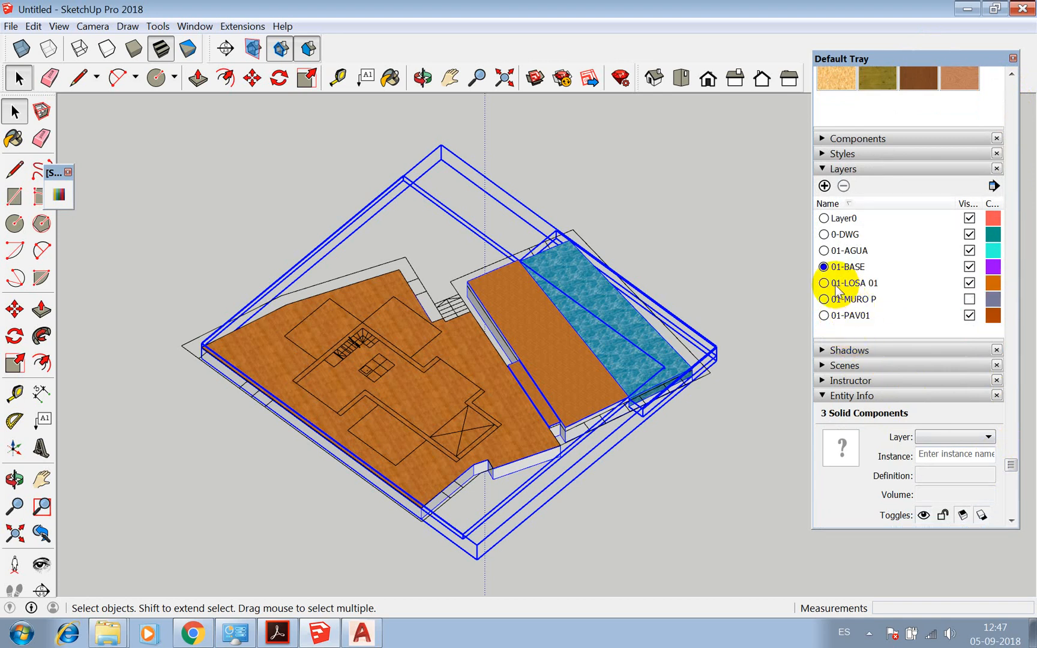
{"action": "left_click", "coordinate": [824, 283]}
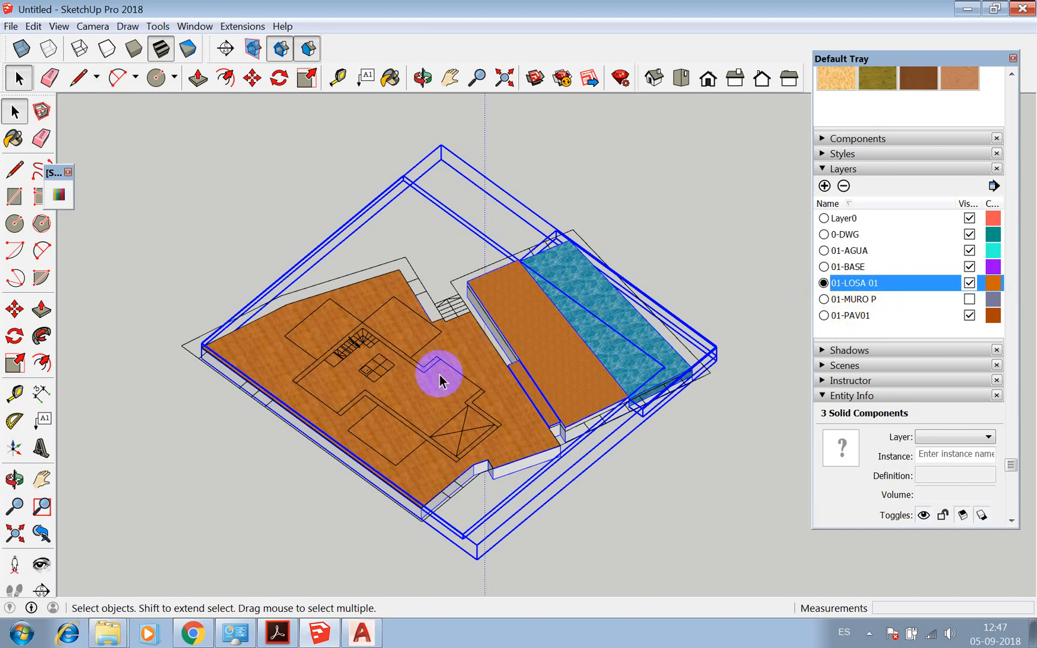
Start tracing the slab outline along the house plan's inner wall line, from the stair side to the notch beside the crossed rectangle
{"action": "key", "text": "l"}
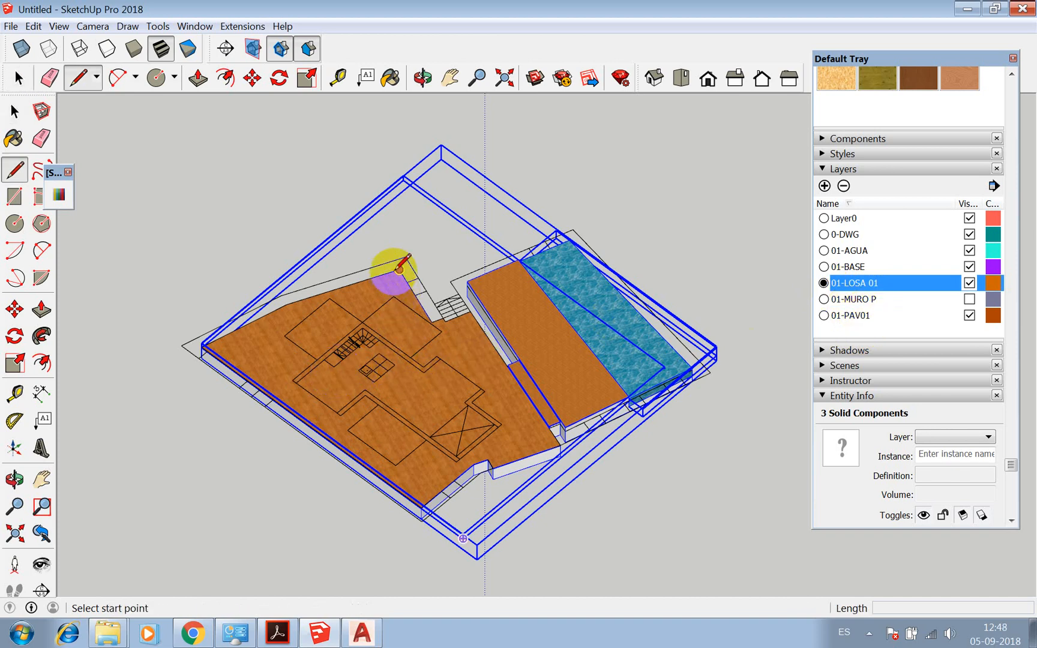
{"action": "scroll", "coordinate": [301, 419], "scroll_direction": "up", "scroll_amount": 3}
{"action": "scroll", "coordinate": [301, 418], "scroll_direction": "up", "scroll_amount": 3}
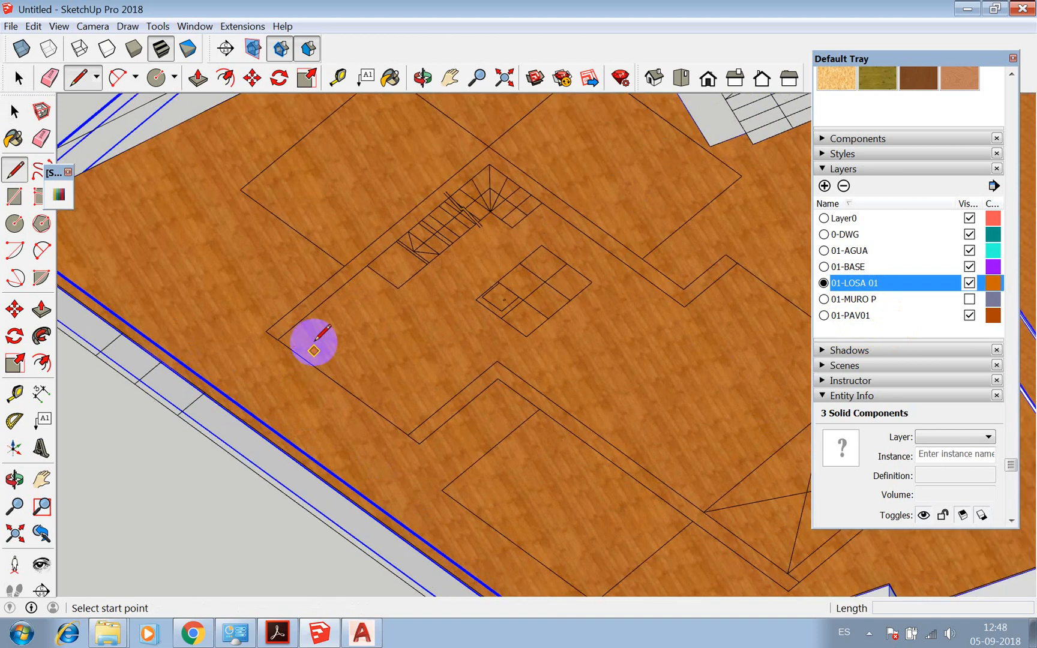
{"action": "left_click", "coordinate": [278, 339]}
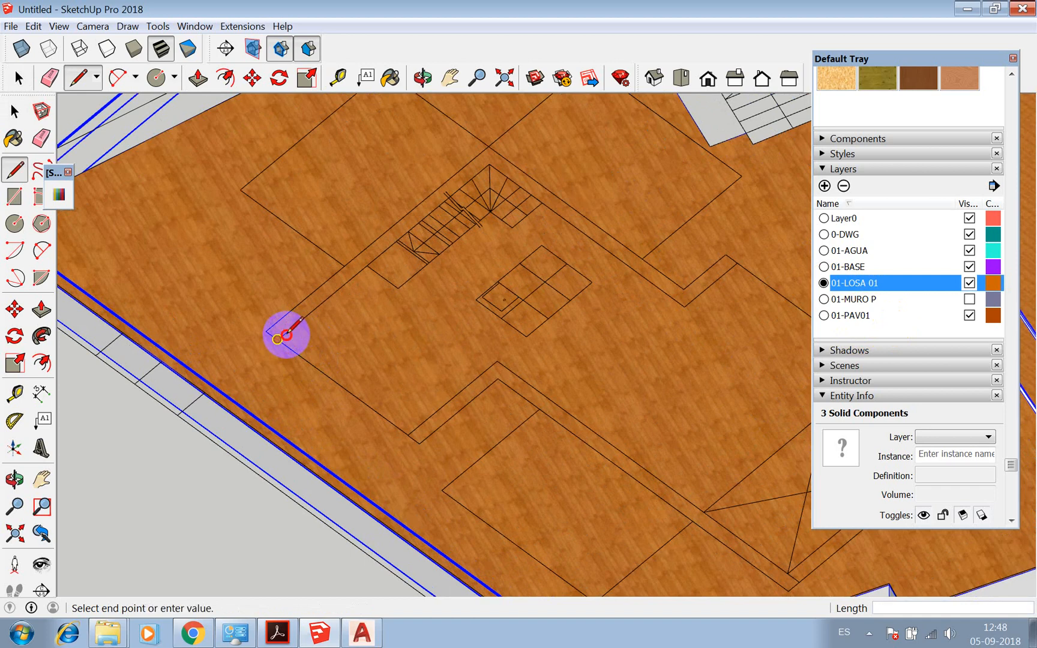
{"action": "left_click", "coordinate": [490, 165]}
{"action": "left_click", "coordinate": [685, 307]}
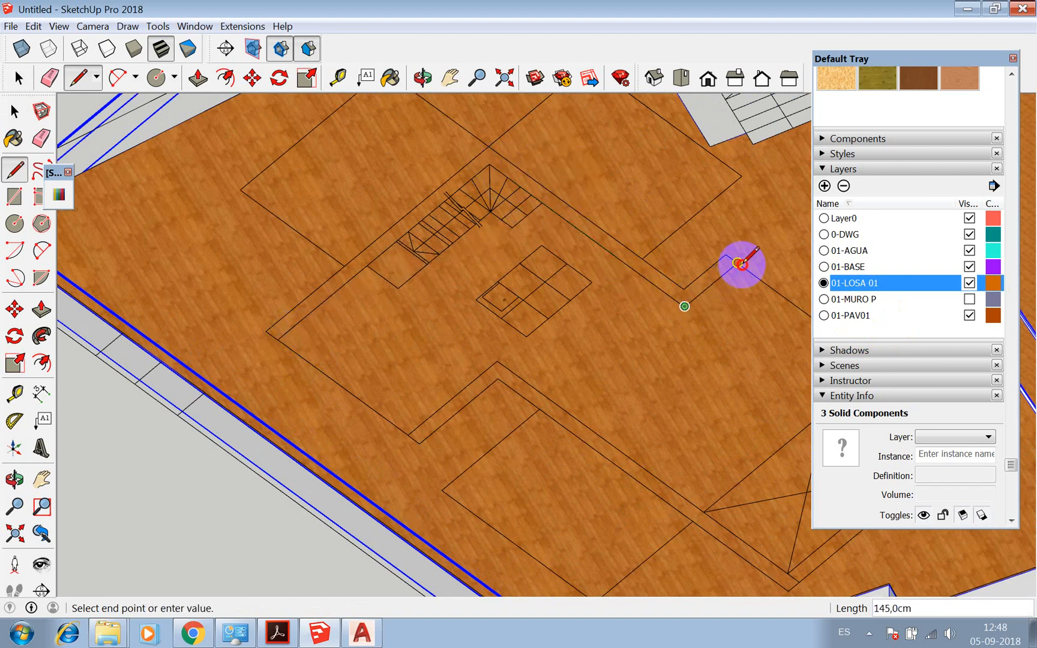
{"action": "scroll", "coordinate": [340, 177], "scroll_direction": "down", "scroll_amount": 3}
{"action": "scroll", "coordinate": [672, 295], "scroll_direction": "up", "scroll_amount": 3}
{"action": "left_click", "coordinate": [655, 282]}
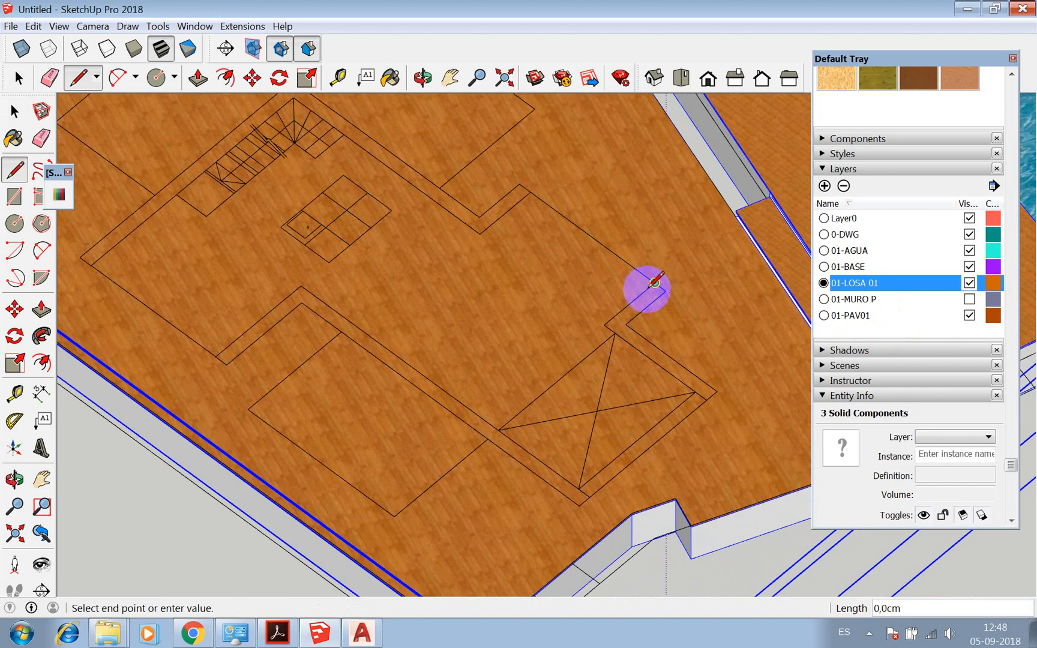
{"action": "left_click", "coordinate": [605, 326]}
Finish the slab outline around the crossed rectangle and back along the remaining inner wall corners until it closes into a face
{"action": "scroll", "coordinate": [681, 382], "scroll_direction": "up", "scroll_amount": 1}
{"action": "scroll", "coordinate": [682, 382], "scroll_direction": "up", "scroll_amount": 1}
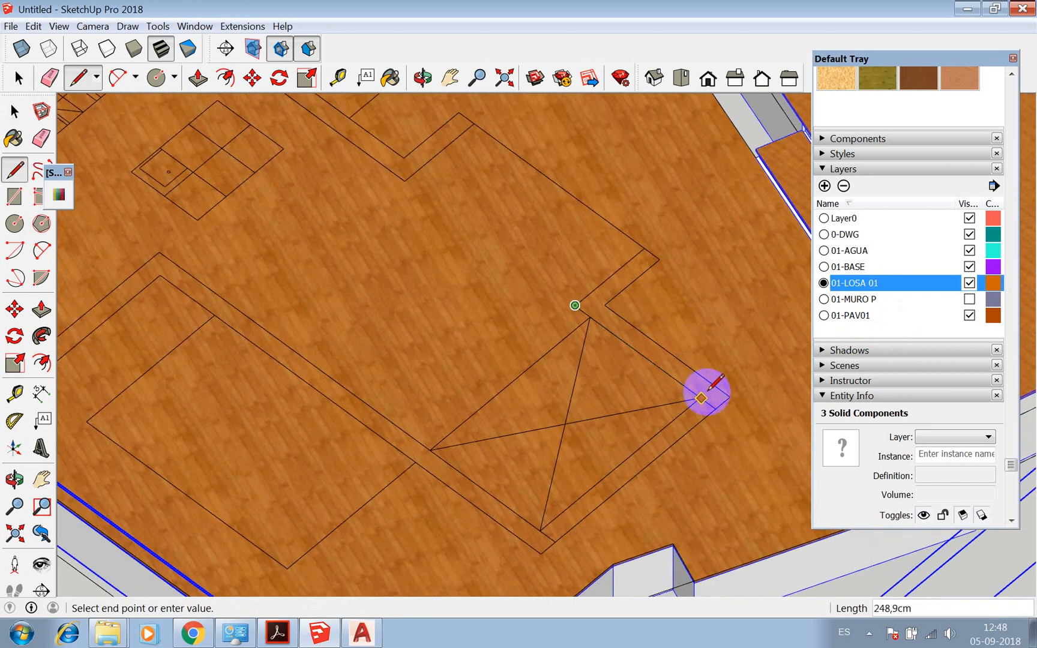
{"action": "left_click", "coordinate": [716, 408]}
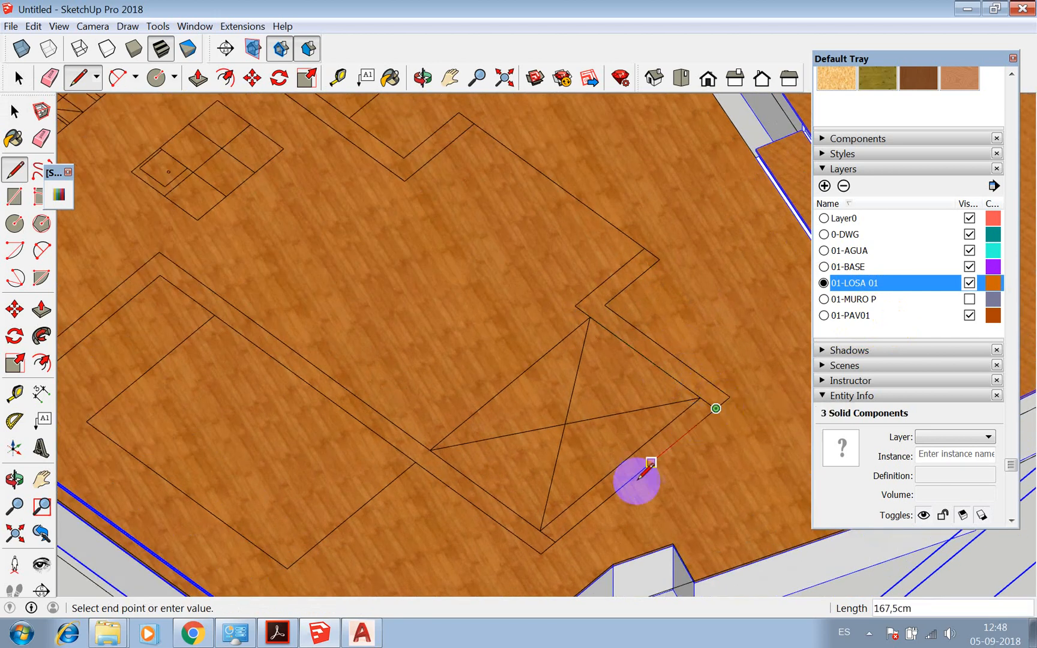
{"action": "left_click", "coordinate": [553, 543]}
{"action": "scroll", "coordinate": [556, 532], "scroll_direction": "down", "scroll_amount": 2}
{"action": "left_click", "coordinate": [307, 330]}
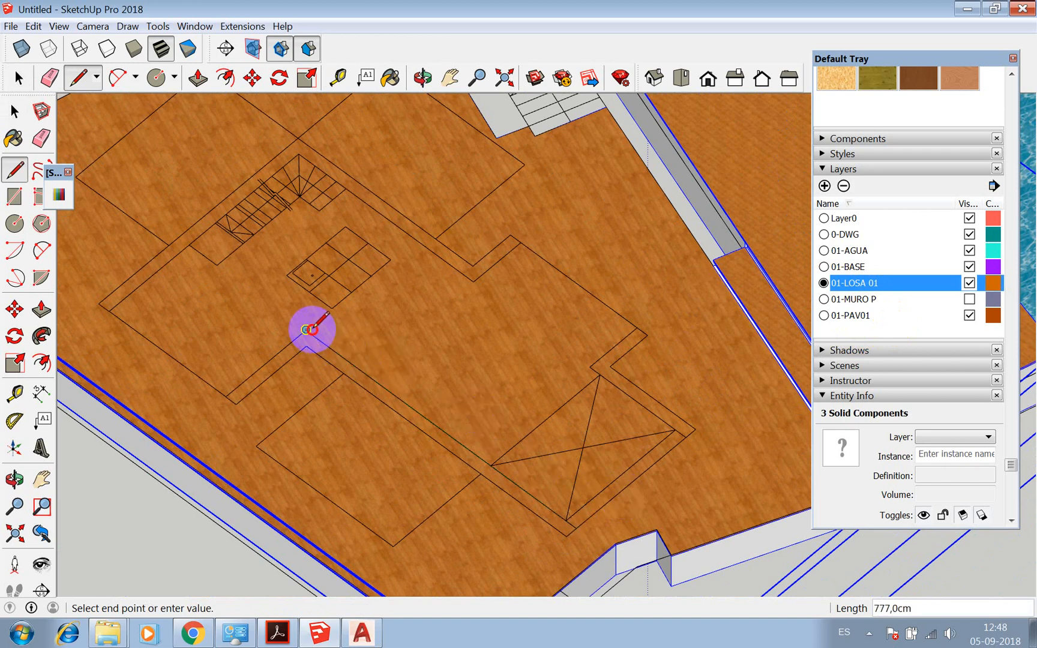
{"action": "left_click", "coordinate": [226, 396]}
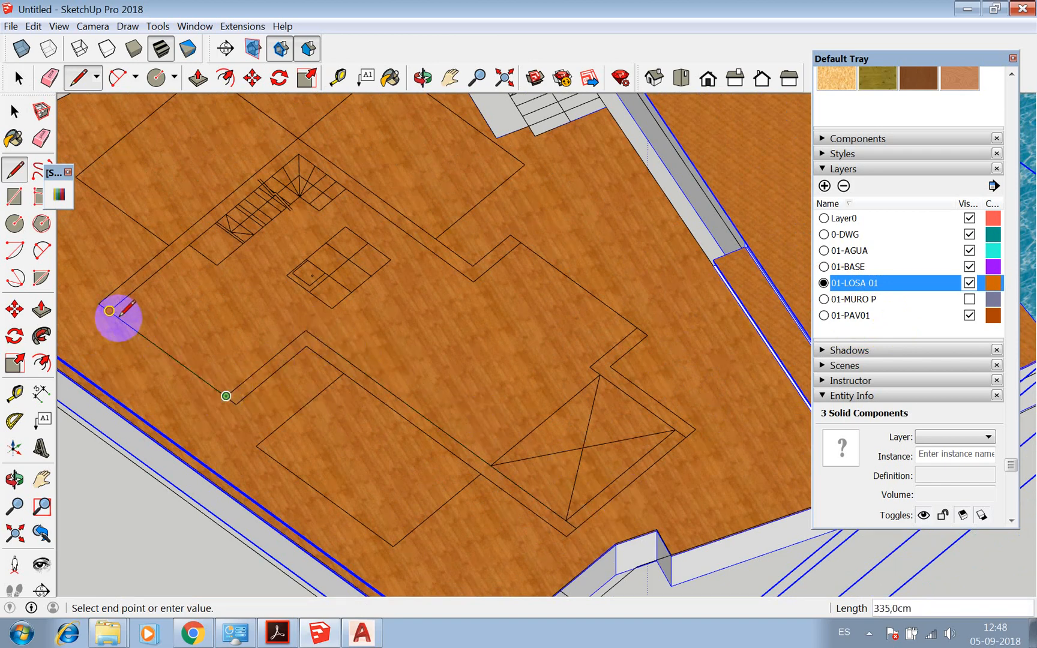
{"action": "left_click", "coordinate": [99, 303]}
{"action": "middle_click_drag", "start_coordinate": [336, 313], "coordinate": [474, 309]}
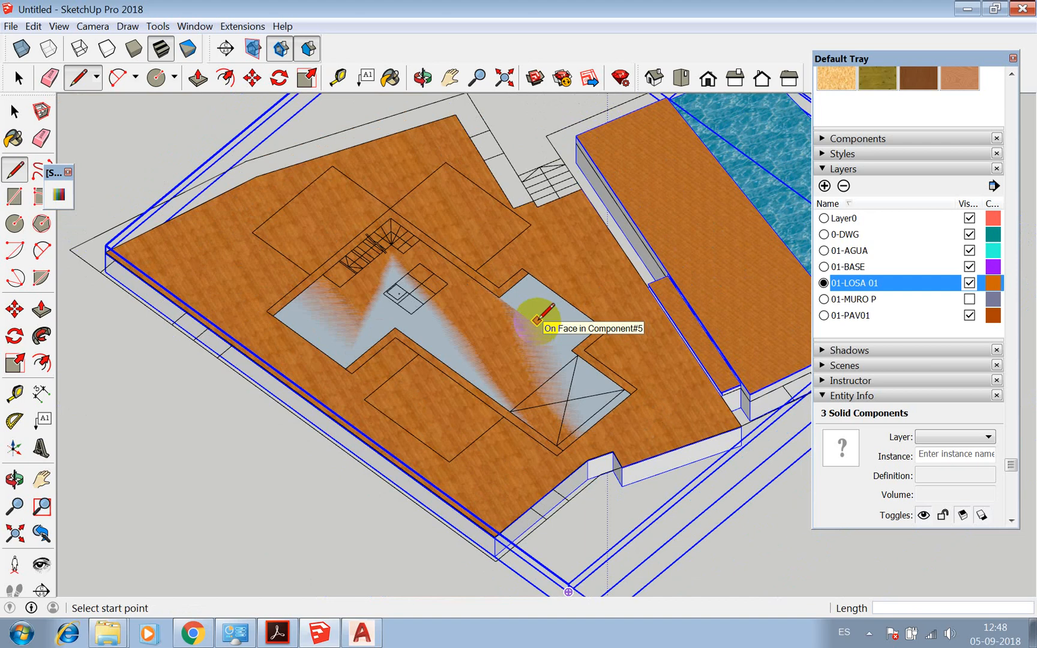
Extrude the traced slab face 10 cm upward with Push/Pull
{"action": "scroll", "coordinate": [336, 288], "scroll_direction": "up", "scroll_amount": 3}
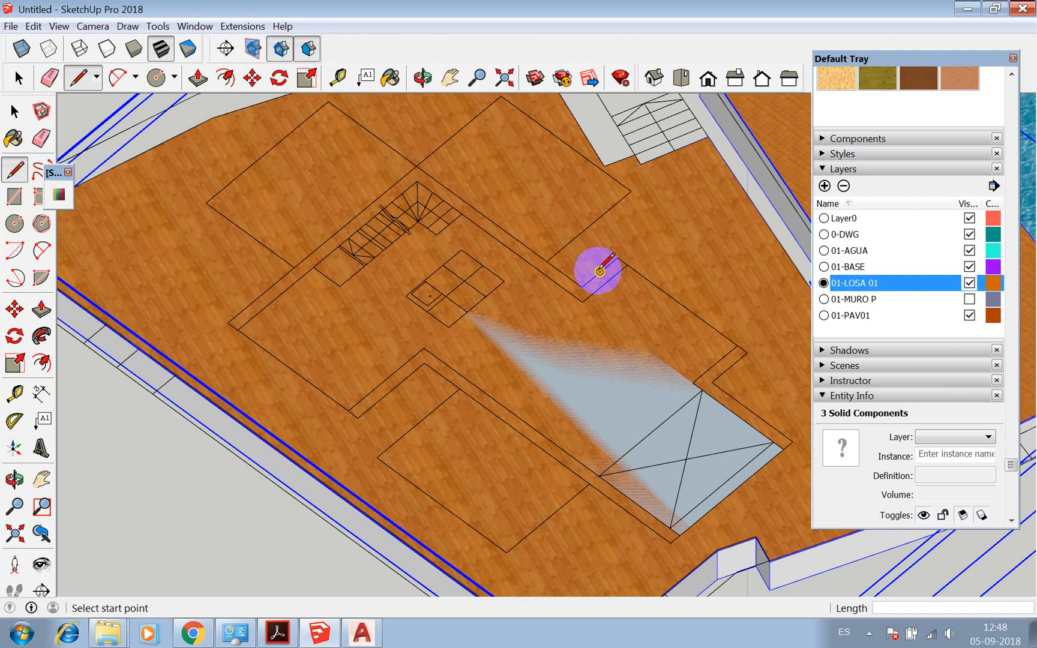
{"action": "scroll", "coordinate": [599, 271], "scroll_direction": "down", "scroll_amount": 4}
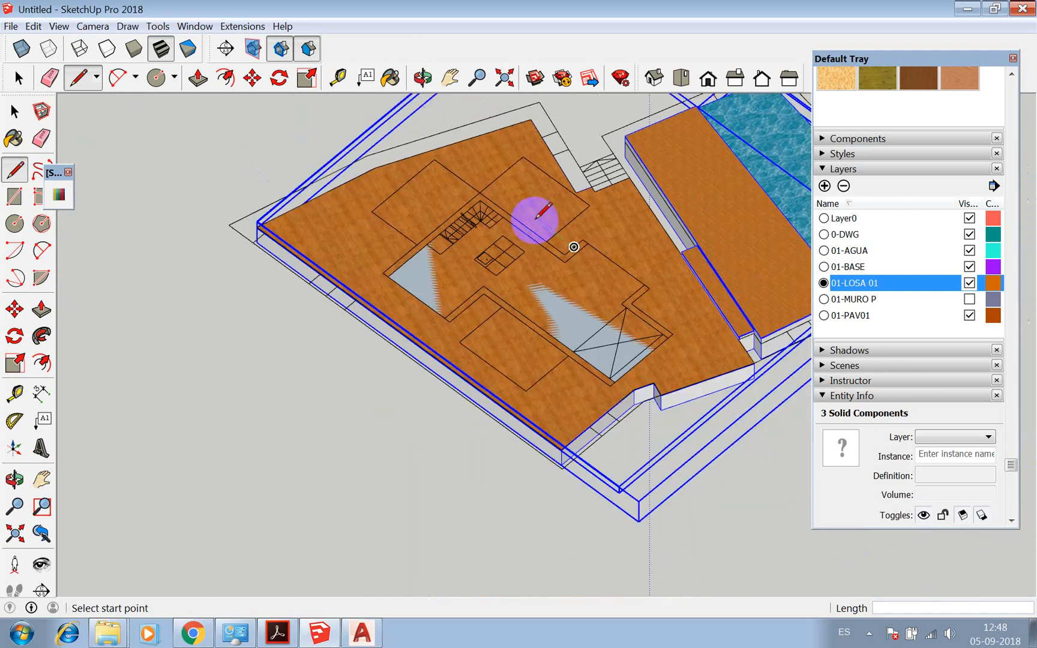
{"action": "scroll", "coordinate": [570, 297], "scroll_direction": "up", "scroll_amount": 6}
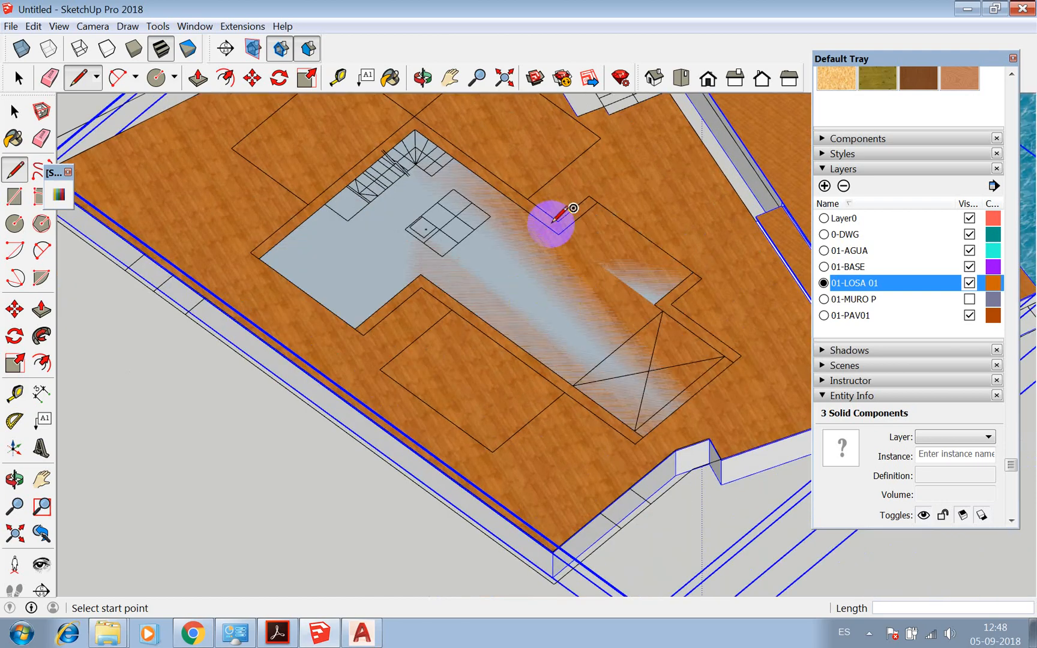
{"action": "scroll", "coordinate": [525, 241], "scroll_direction": "down", "scroll_amount": 4}
{"action": "key", "text": "p"}
{"action": "scroll", "coordinate": [587, 246], "scroll_direction": "up", "scroll_amount": 3}
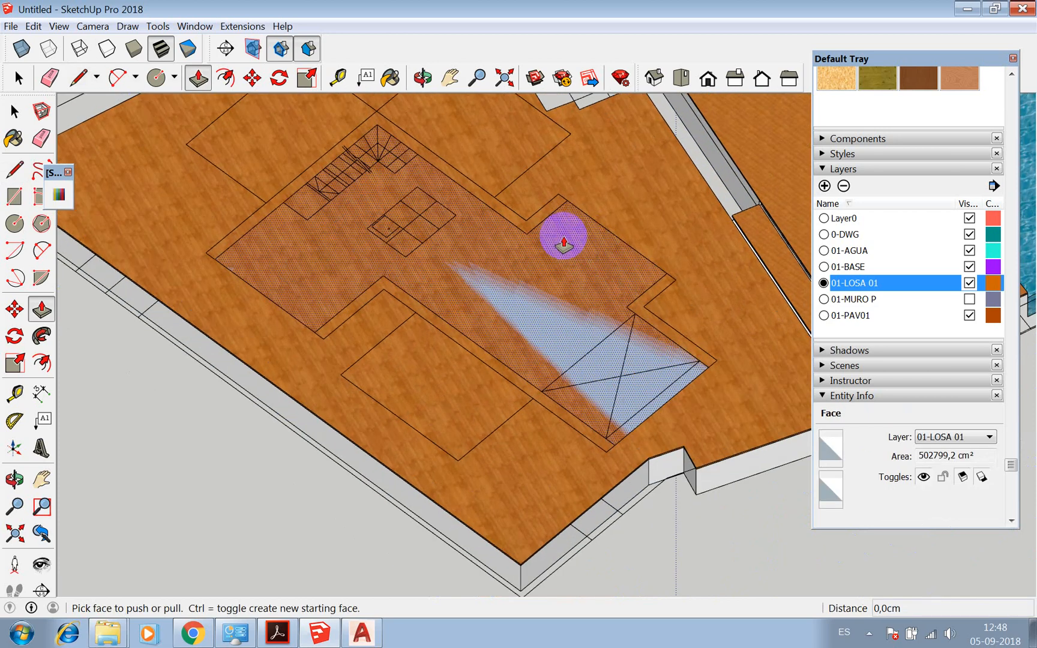
{"action": "left_click_drag", "start_coordinate": [560, 232], "coordinate": [564, 237]}
{"action": "type", "text": "1"}
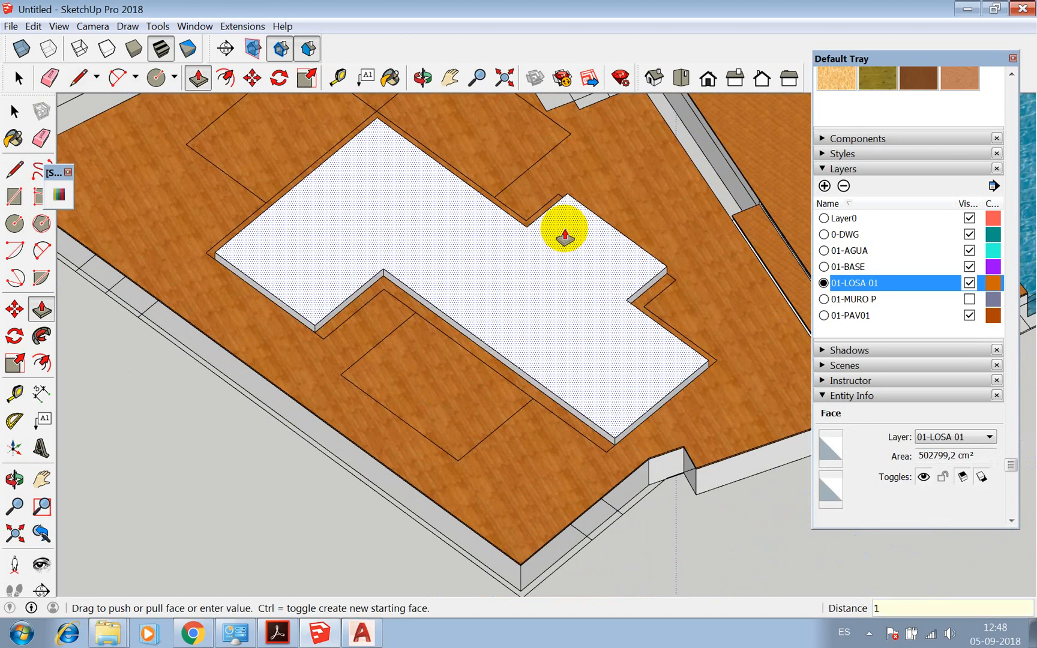
{"action": "type", "text": "0"}
{"action": "key", "text": "Return"}
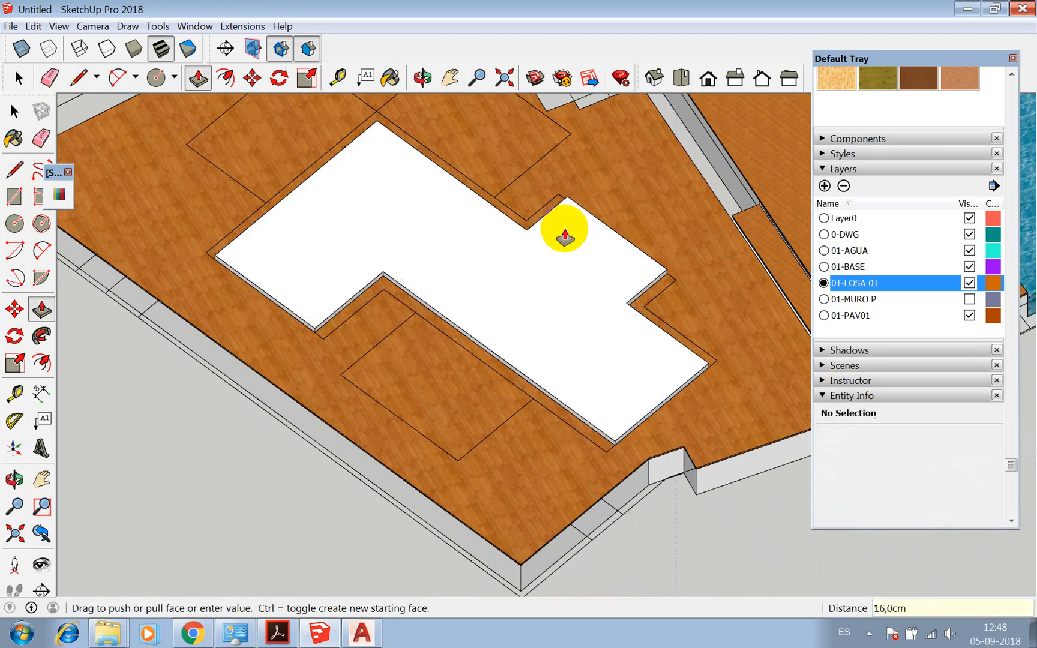
Select the entire extruded slab and make it a component with the default settings
{"action": "key", "text": "space"}
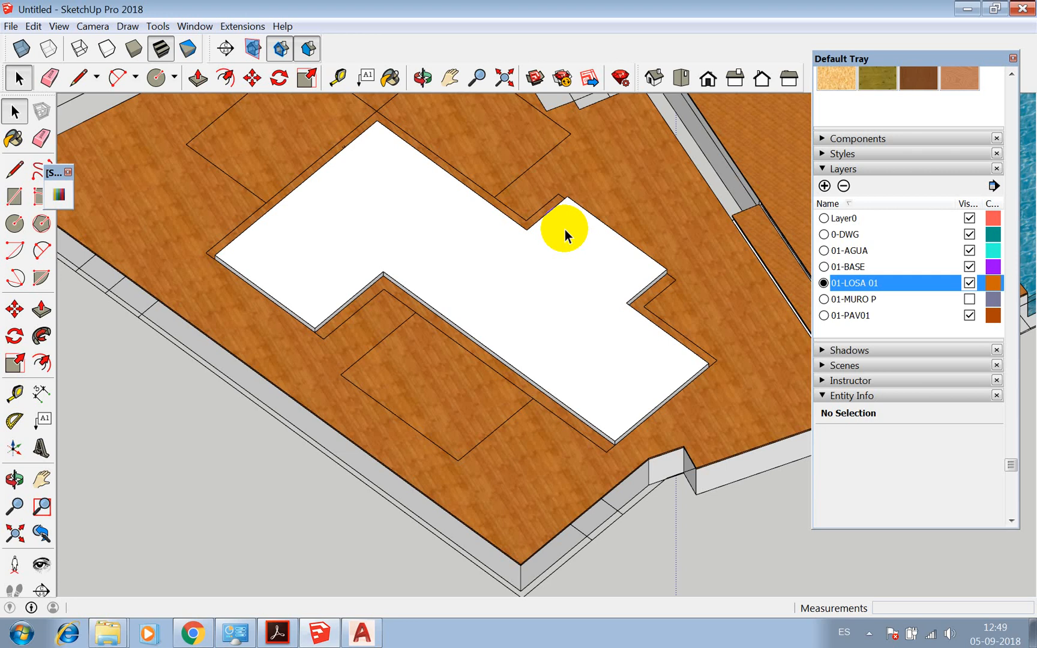
{"action": "scroll", "coordinate": [487, 243], "scroll_direction": "down", "scroll_amount": 3}
{"action": "left_click", "coordinate": [531, 251]}
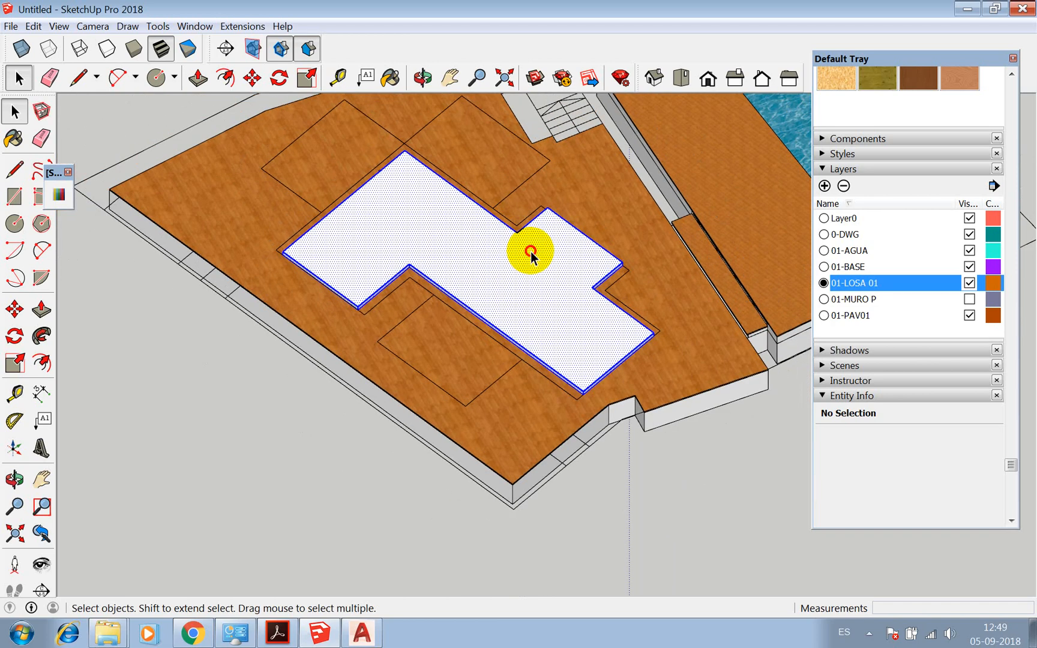
{"action": "right_click", "coordinate": [530, 252]}
{"action": "left_click", "coordinate": [599, 348]}
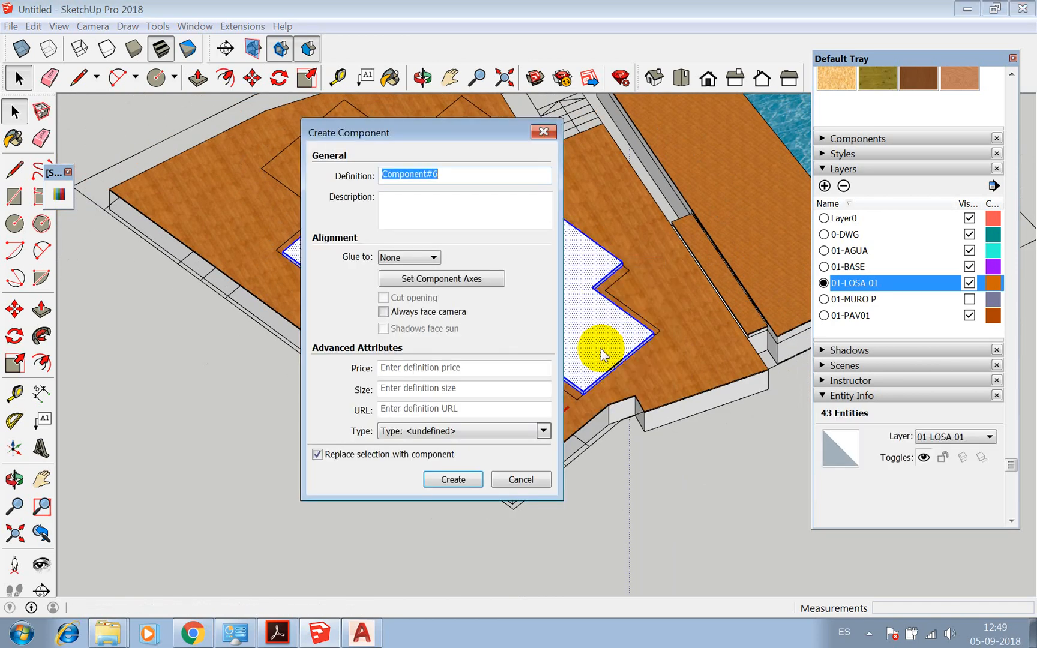
{"action": "left_click", "coordinate": [457, 479]}
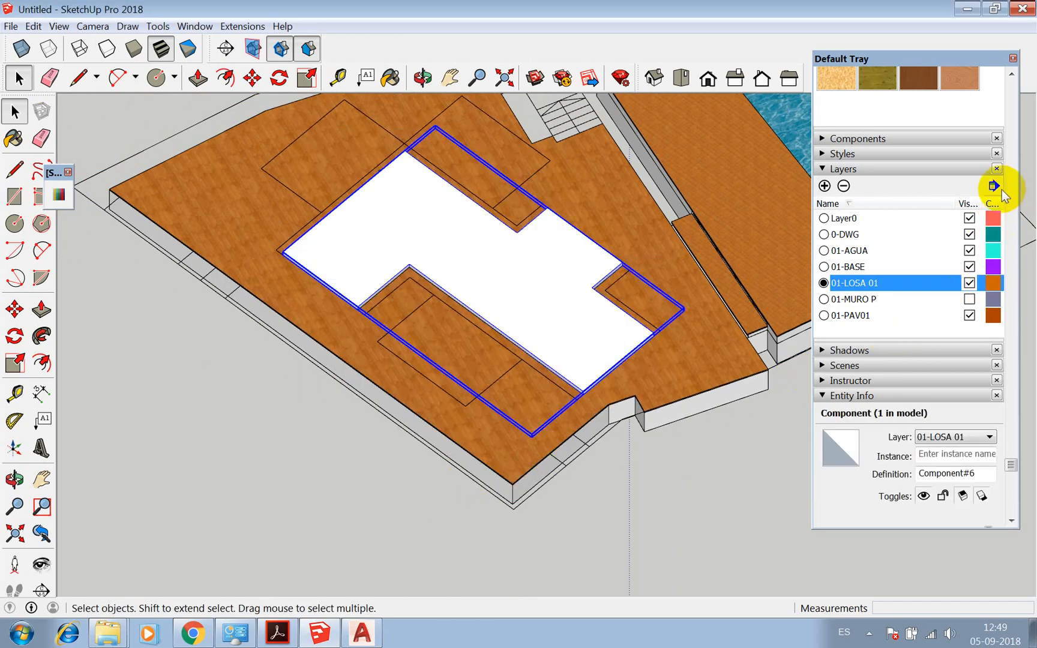
Turn on color by layer for the model display
{"action": "left_click", "coordinate": [1001, 189]}
{"action": "left_click", "coordinate": [979, 219]}
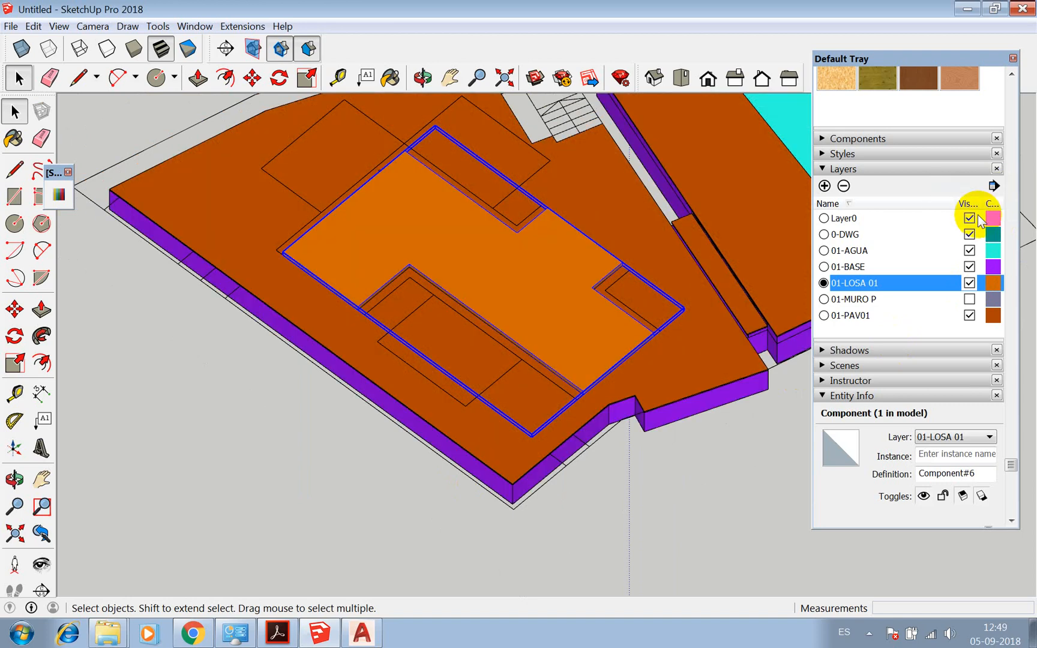
{"action": "scroll", "coordinate": [522, 232], "scroll_direction": "down", "scroll_amount": 1}
{"action": "scroll", "coordinate": [520, 234], "scroll_direction": "up", "scroll_amount": 3}
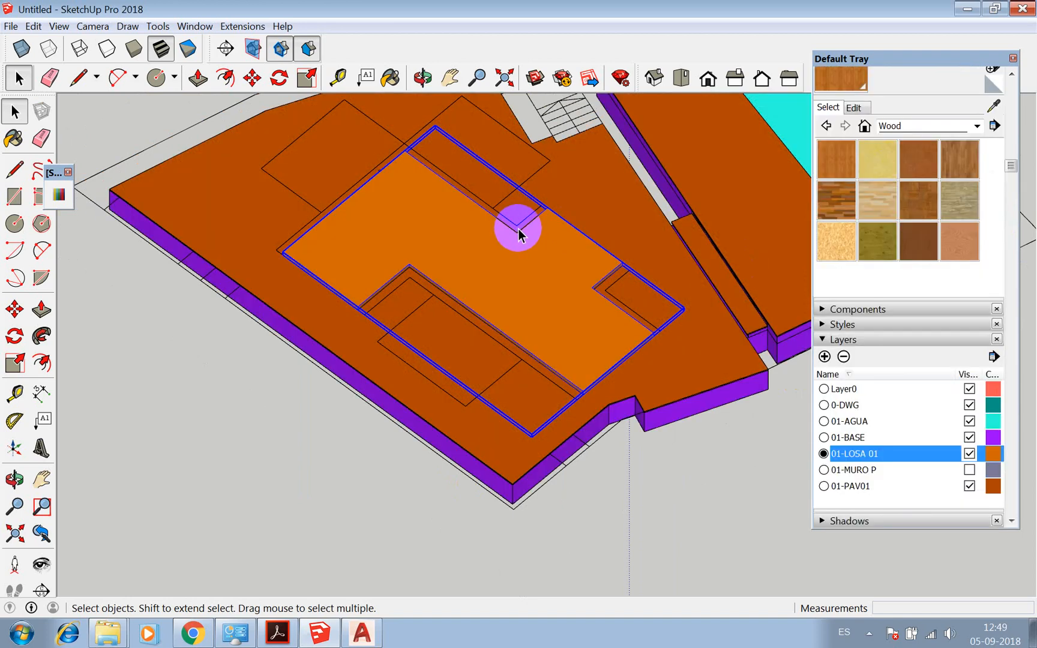
{"action": "scroll", "coordinate": [864, 313], "scroll_direction": "down", "scroll_amount": 3}
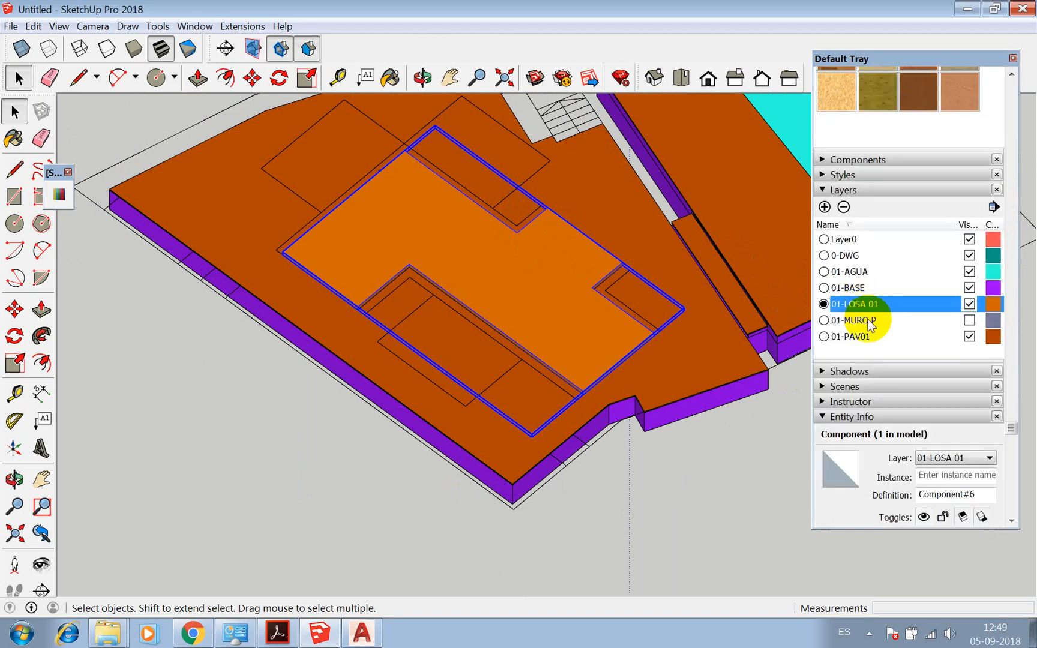
Add a new layer named 01-PAV02 and make it the active layer
{"action": "left_click", "coordinate": [825, 207]}
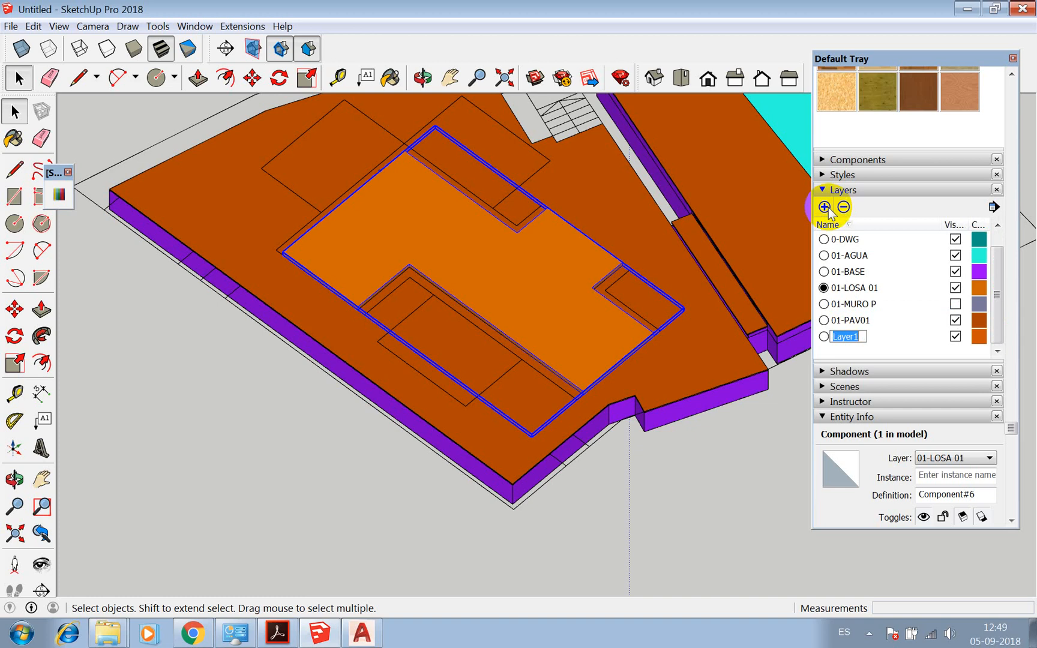
{"action": "type", "text": "01-PAV02"}
{"action": "key", "text": "Return"}
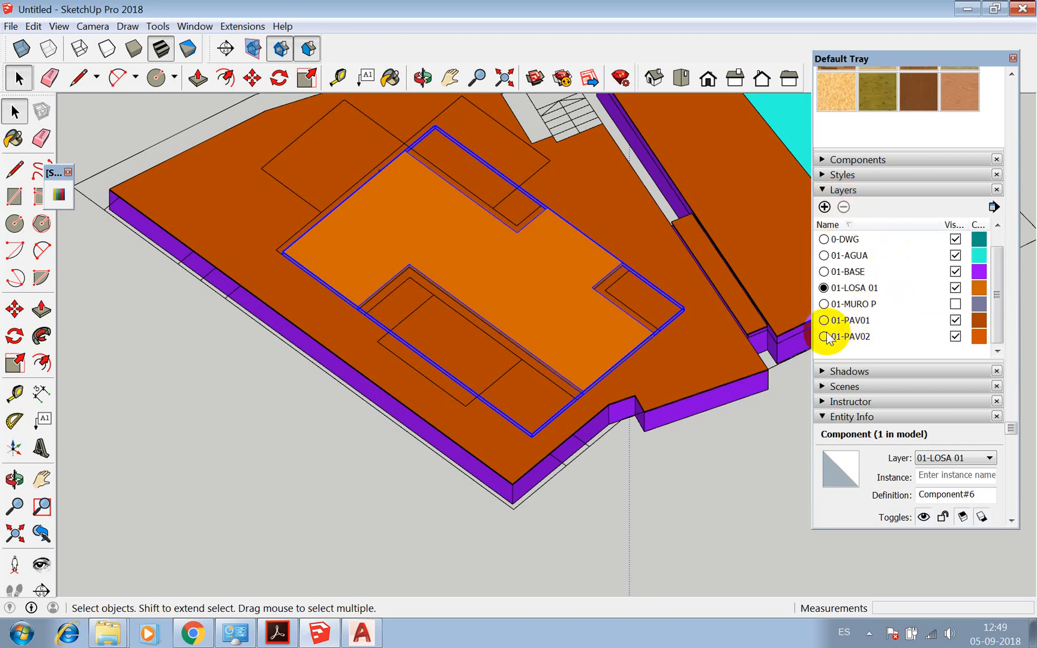
{"action": "left_click", "coordinate": [824, 336]}
Copy the top face from inside the slab component and paste it outside that component, on the empty ground beside the site
{"action": "double_click", "coordinate": [548, 292]}
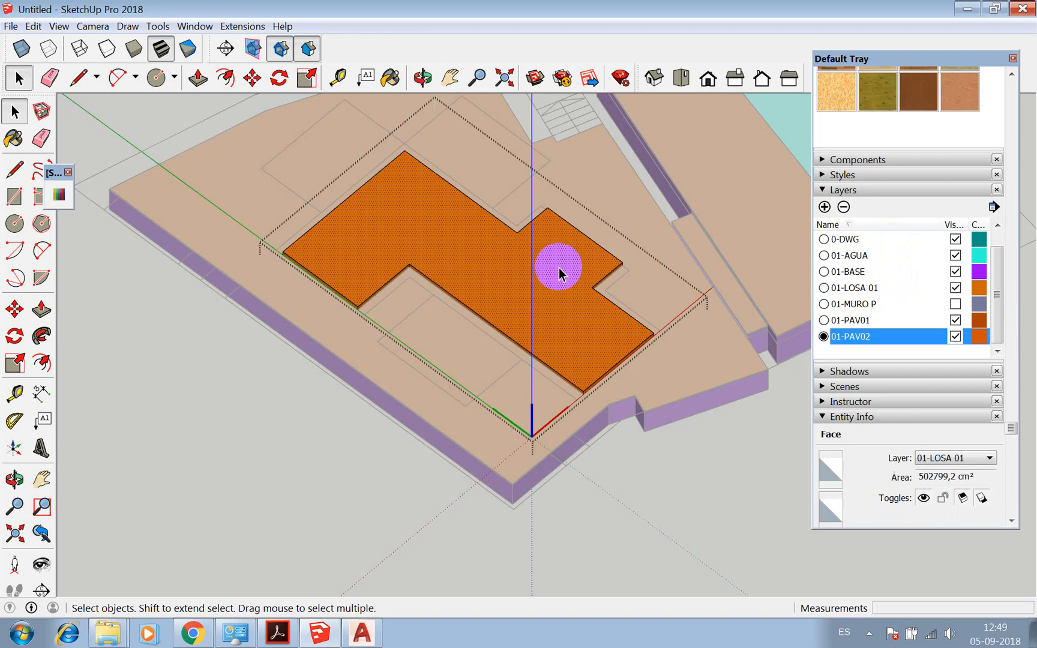
{"action": "scroll", "coordinate": [579, 264], "scroll_direction": "up", "scroll_amount": 2}
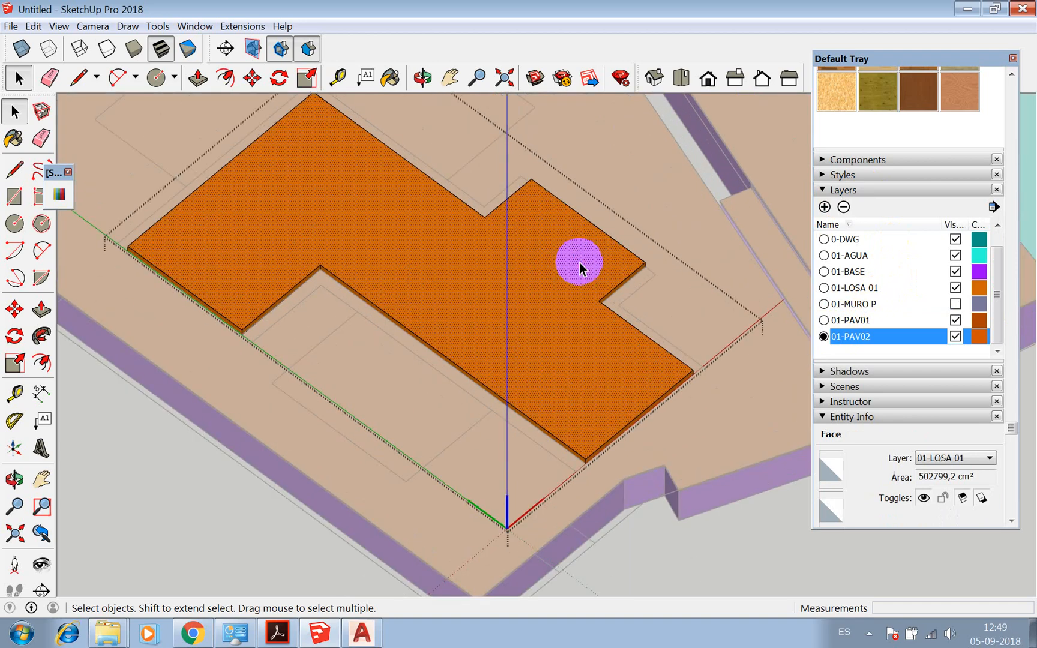
{"action": "scroll", "coordinate": [579, 262], "scroll_direction": "down", "scroll_amount": 2}
{"action": "left_click", "coordinate": [602, 192]}
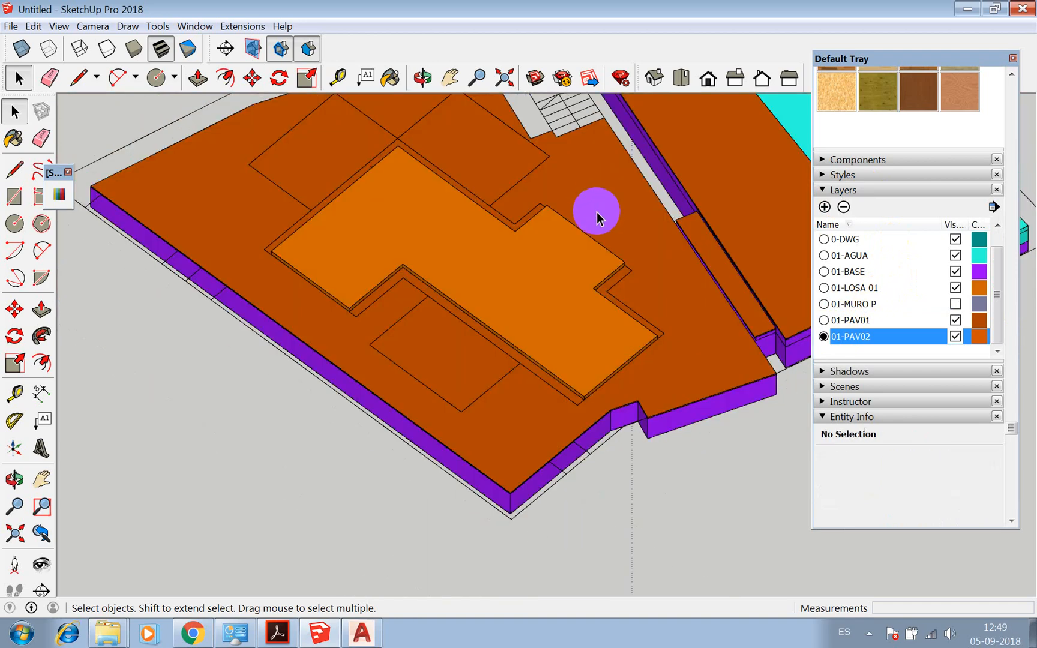
{"action": "key", "text": "ctrl+v"}
{"action": "scroll", "coordinate": [576, 222], "scroll_direction": "down", "scroll_amount": 2}
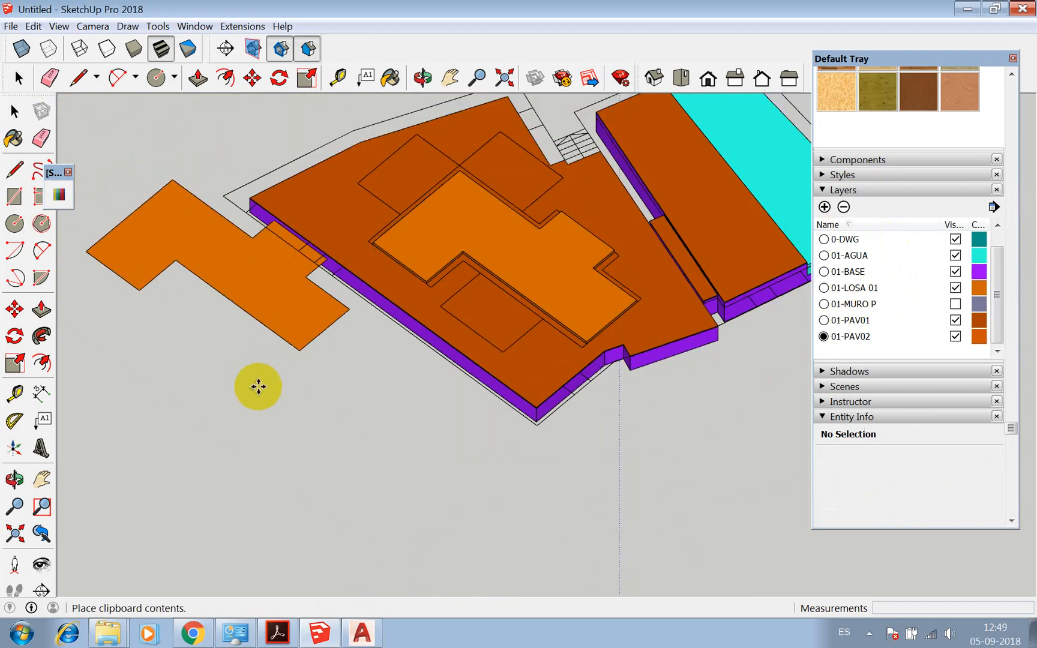
{"action": "left_click", "coordinate": [240, 429]}
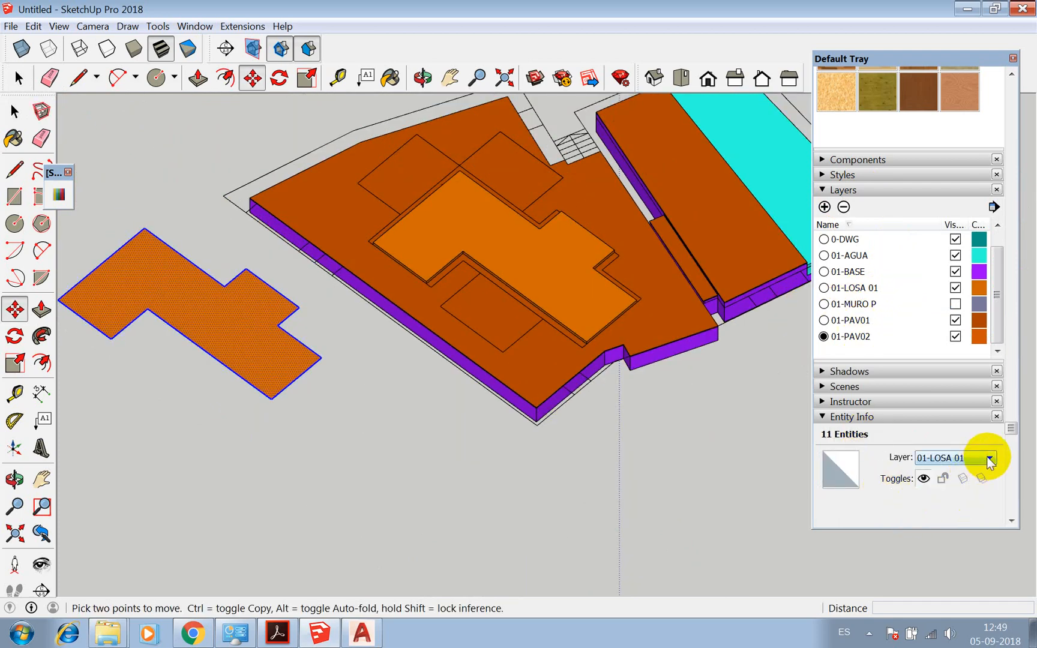
Assign the pasted face to layer 01-PAV02 and make it a component with the default settings
{"action": "left_click", "coordinate": [989, 458]}
{"action": "left_click", "coordinate": [943, 532]}
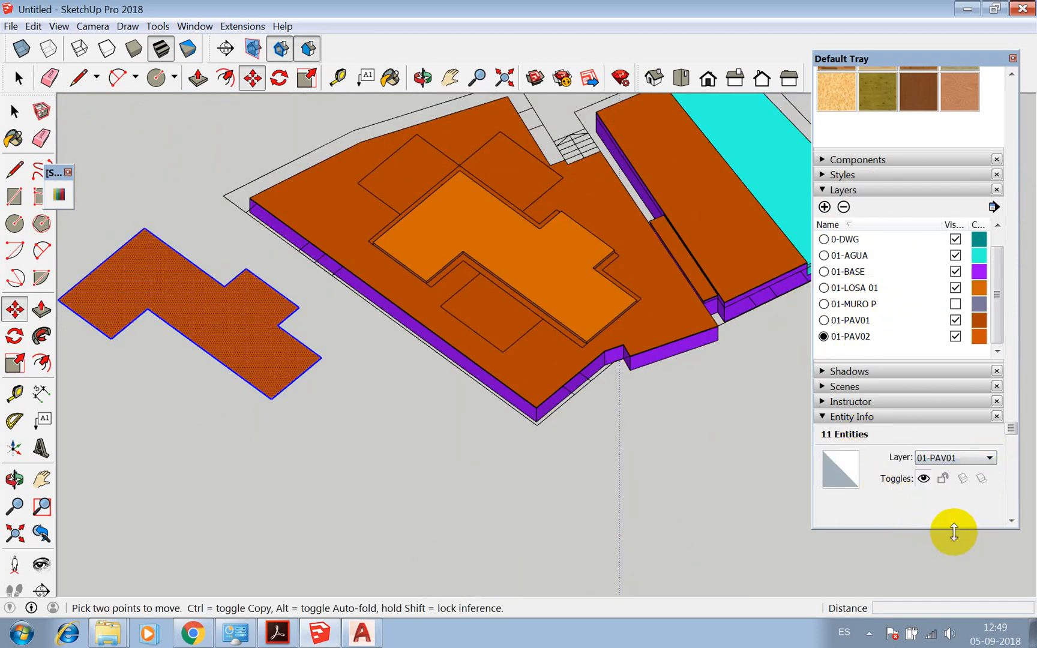
{"action": "left_click", "coordinate": [989, 457]}
{"action": "left_click", "coordinate": [957, 538]}
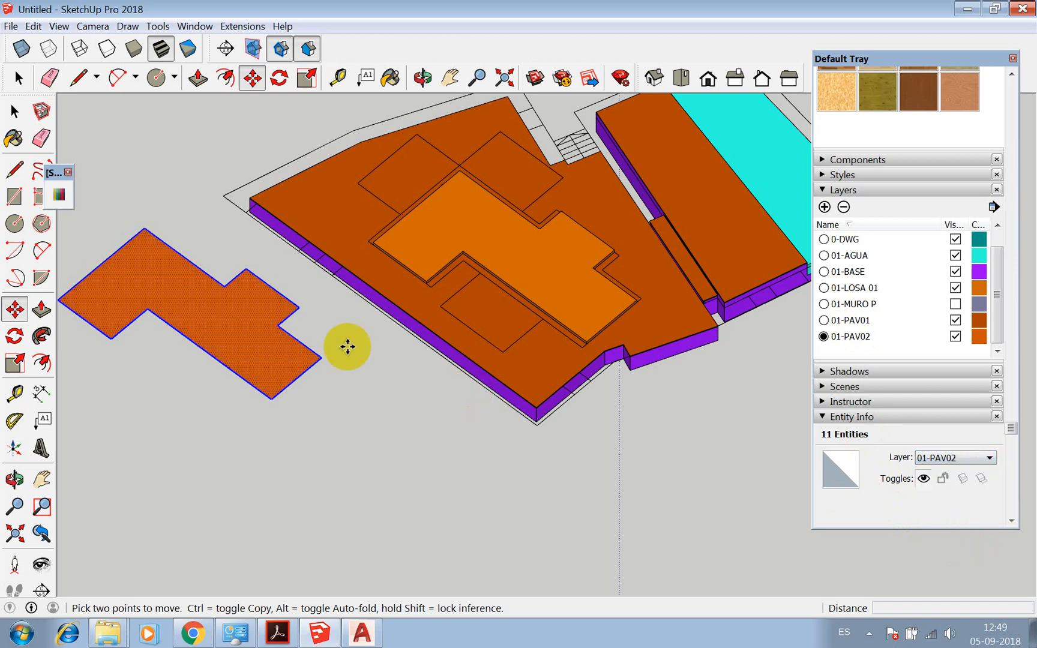
{"action": "right_click", "coordinate": [278, 312]}
{"action": "left_click", "coordinate": [332, 412]}
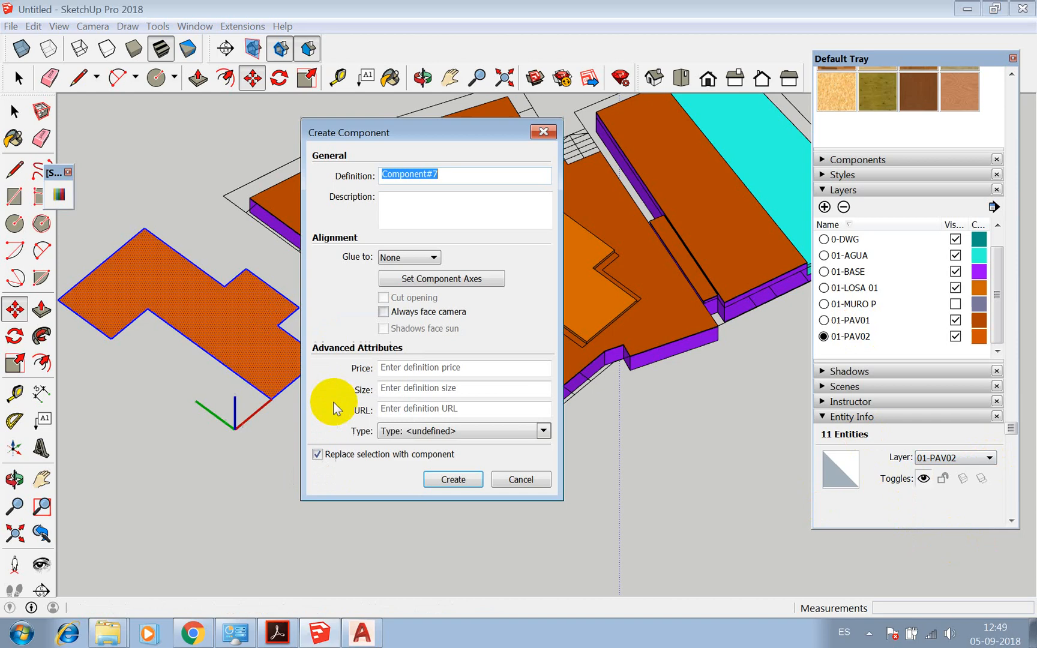
{"action": "left_click", "coordinate": [450, 479]}
Move the new paving component by its notch corner onto the matching top corner of the slab and open it for editing
{"action": "key", "text": "m"}
{"action": "mouse_move", "coordinate": [301, 308]}
{"action": "left_mouse_down"}
{"action": "mouse_move", "coordinate": [593, 262]}
{"action": "mouse_move", "coordinate": [621, 234]}
{"action": "mouse_move", "coordinate": [587, 272]}
{"action": "left_mouse_up"}
{"action": "scroll", "coordinate": [621, 234], "scroll_direction": "up", "scroll_amount": 5}
{"action": "right_click", "coordinate": [527, 271]}
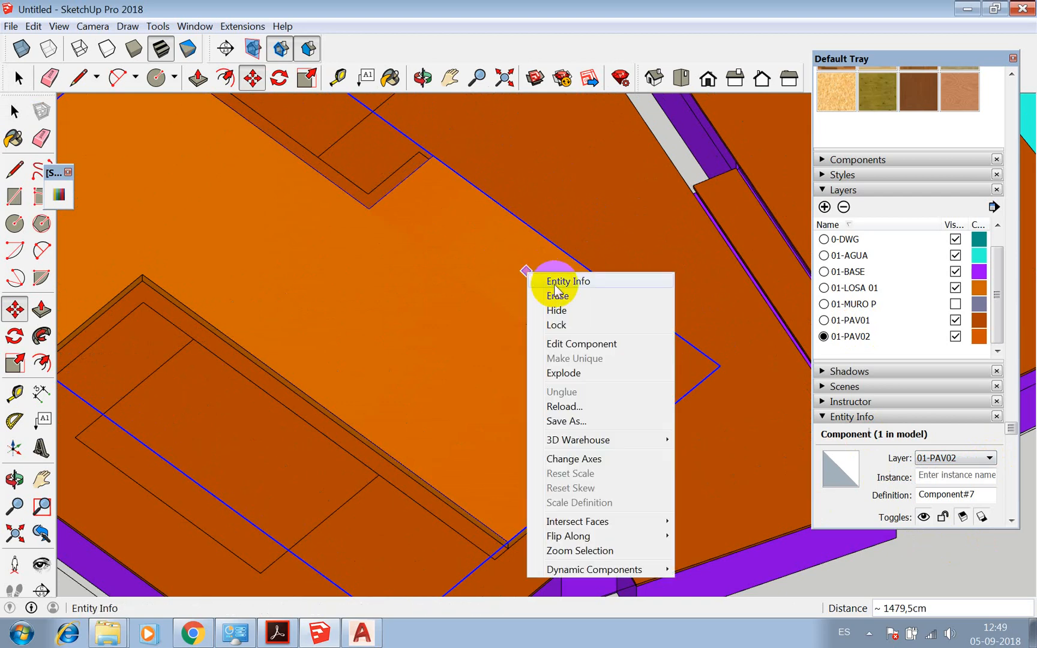
{"action": "left_click", "coordinate": [558, 343]}
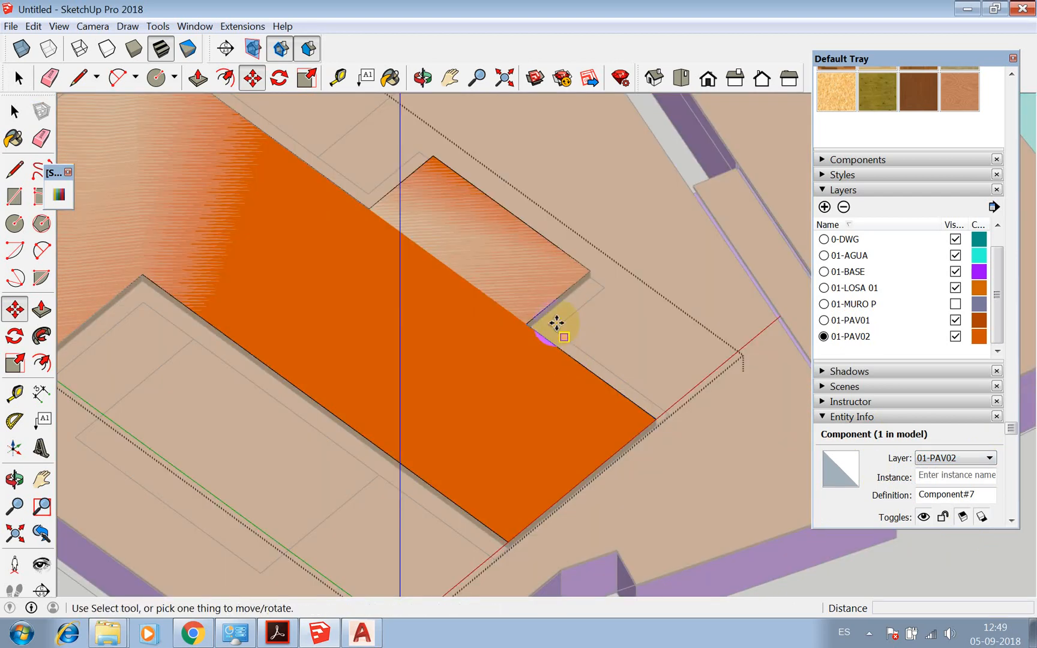
Extrude the paving face 2 cm upward and leave the component
{"action": "key", "text": "p"}
{"action": "left_click", "coordinate": [528, 287]}
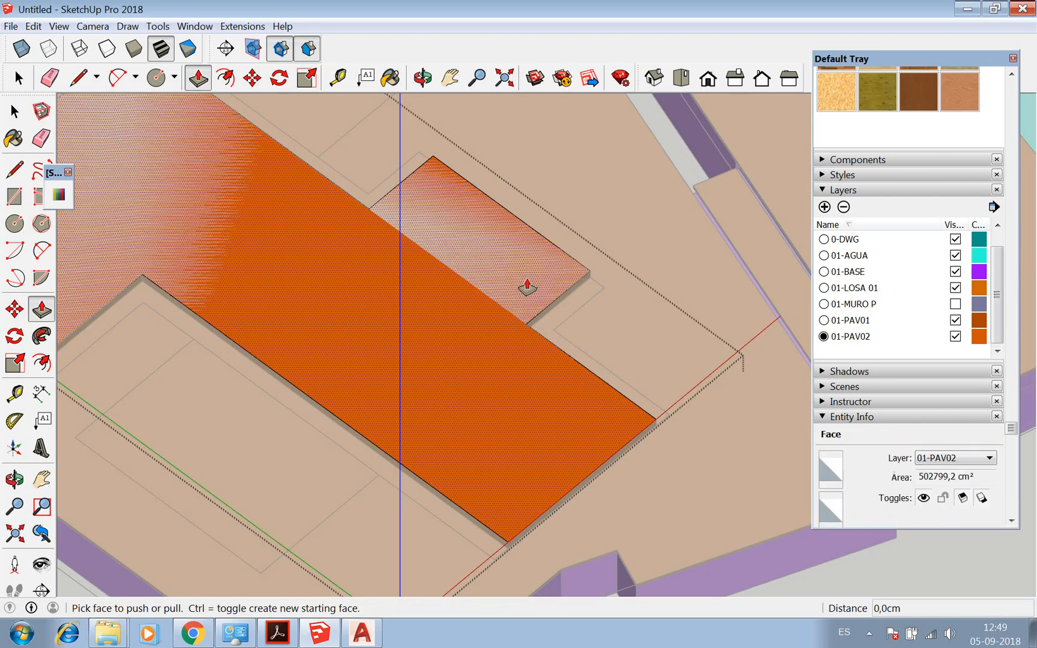
{"action": "left_click_drag", "start_coordinate": [525, 287], "coordinate": [526, 278]}
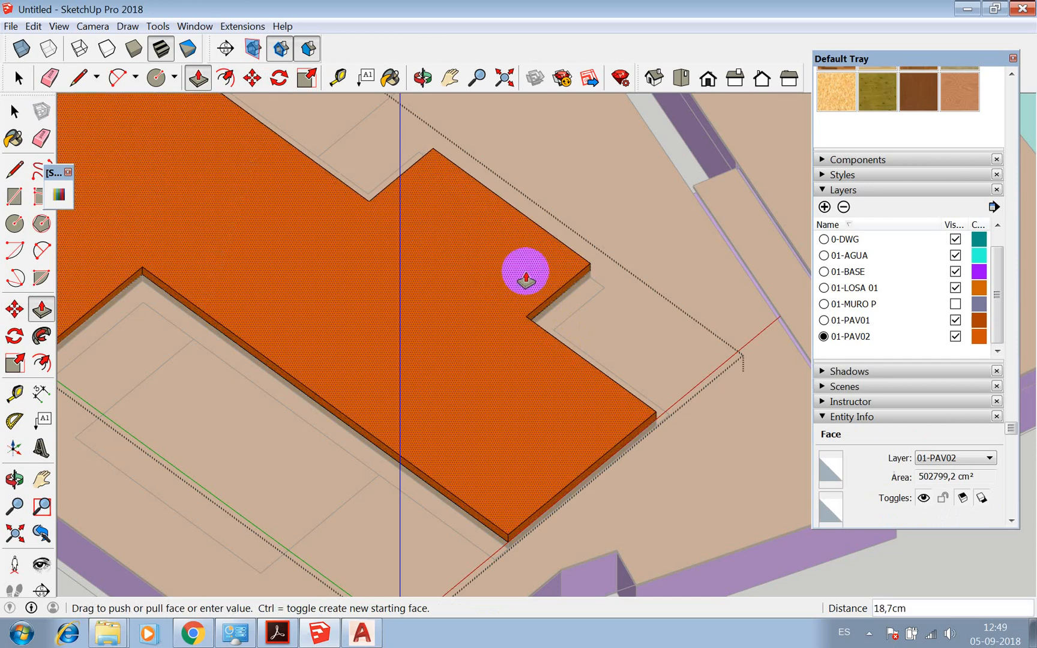
{"action": "type", "text": "2"}
{"action": "key", "text": "Return"}
{"action": "key", "text": "space"}
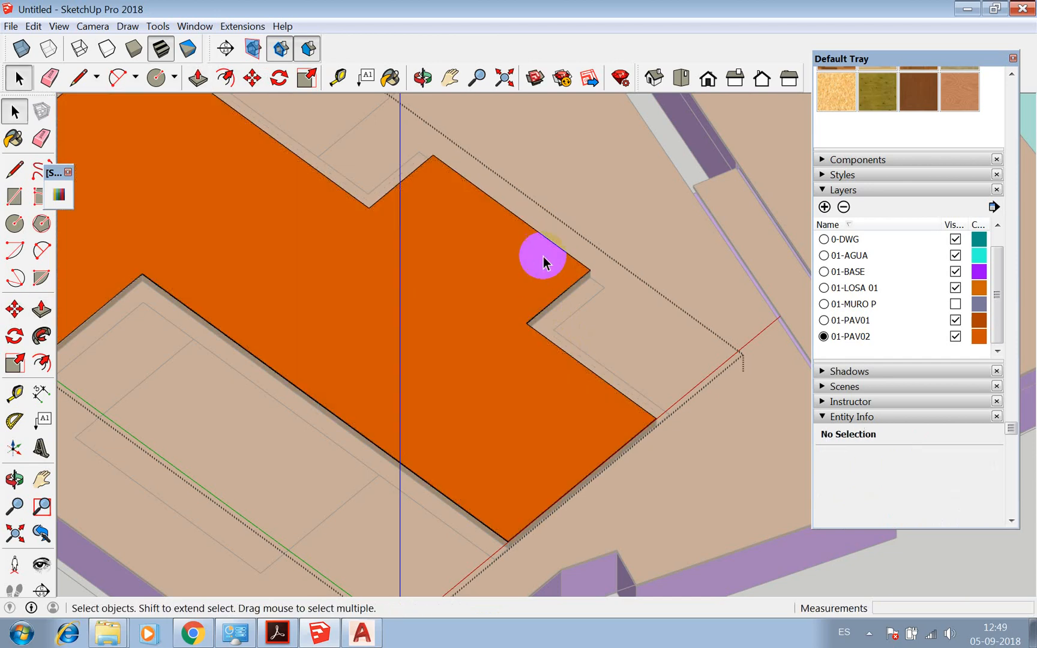
{"action": "scroll", "coordinate": [587, 195], "scroll_direction": "down", "scroll_amount": 2}
{"action": "left_click", "coordinate": [587, 195]}
Change the display colour of layer 01-PAV02 to light green
{"action": "scroll", "coordinate": [563, 362], "scroll_direction": "down", "scroll_amount": 4}
{"action": "scroll", "coordinate": [359, 260], "scroll_direction": "up", "scroll_amount": 5}
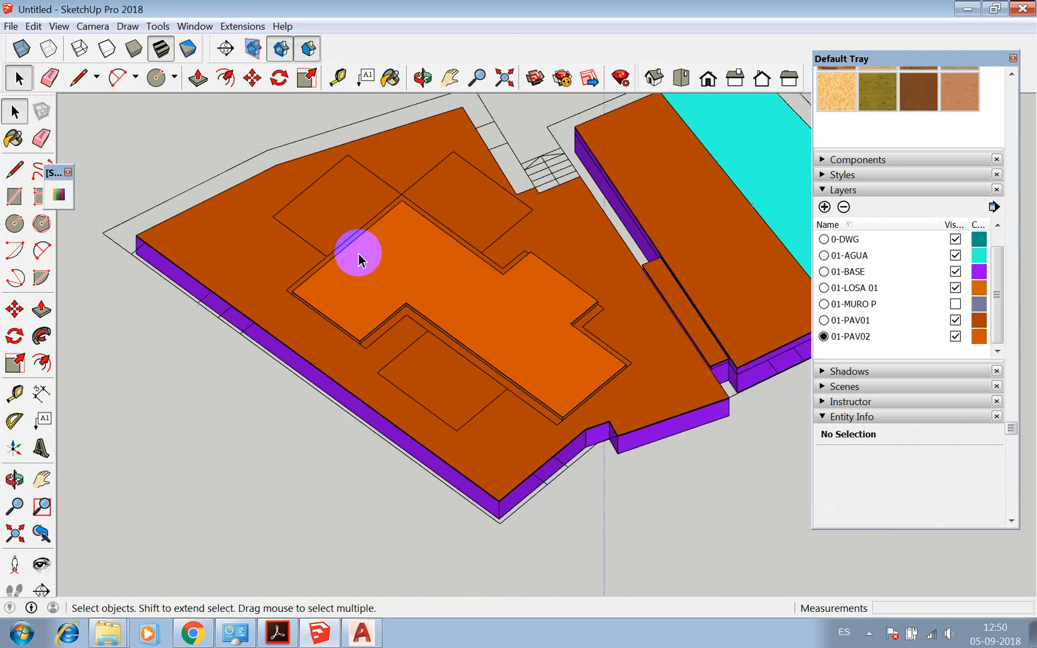
{"action": "scroll", "coordinate": [340, 399], "scroll_direction": "up", "scroll_amount": 4}
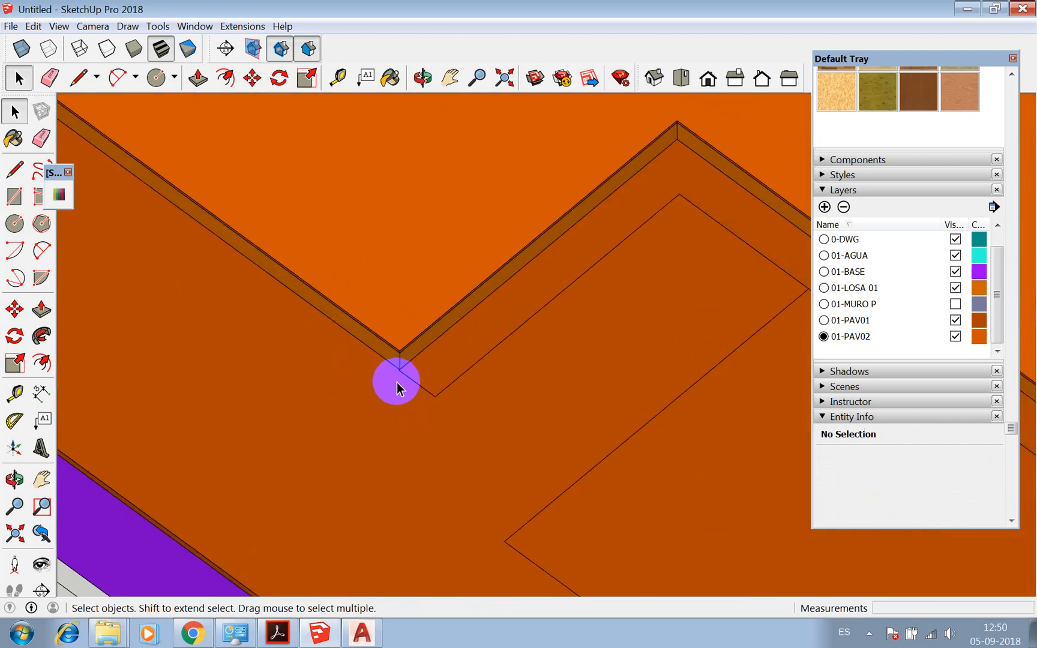
{"action": "scroll", "coordinate": [398, 381], "scroll_direction": "up", "scroll_amount": 3}
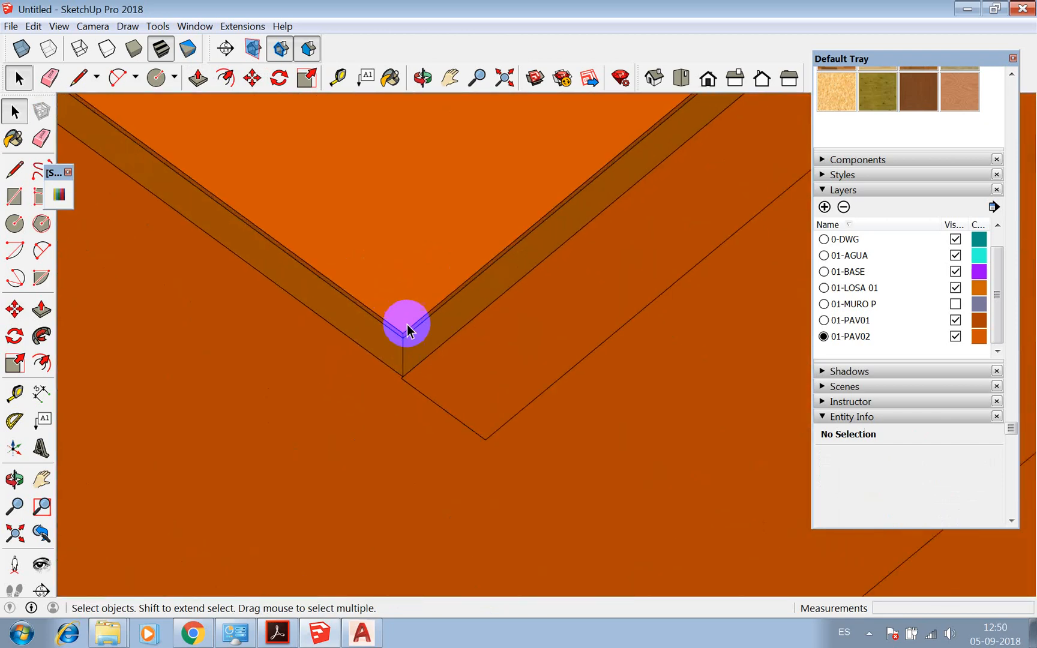
{"action": "scroll", "coordinate": [409, 349], "scroll_direction": "down", "scroll_amount": 4}
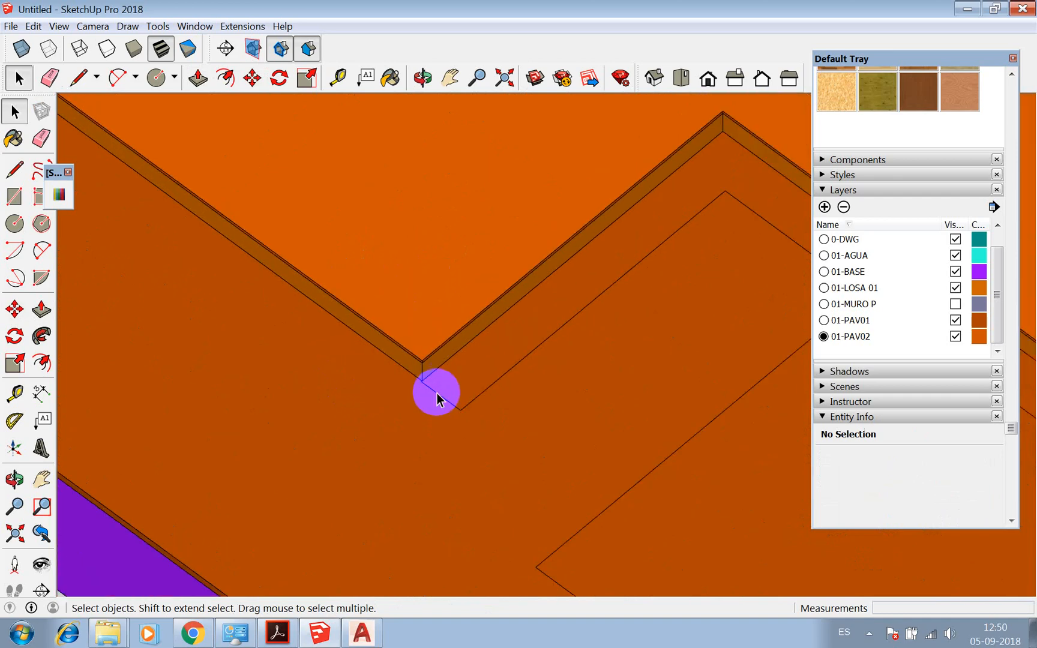
{"action": "left_click", "coordinate": [980, 337]}
{"action": "left_click_drag", "start_coordinate": [865, 305], "coordinate": [850, 308]}
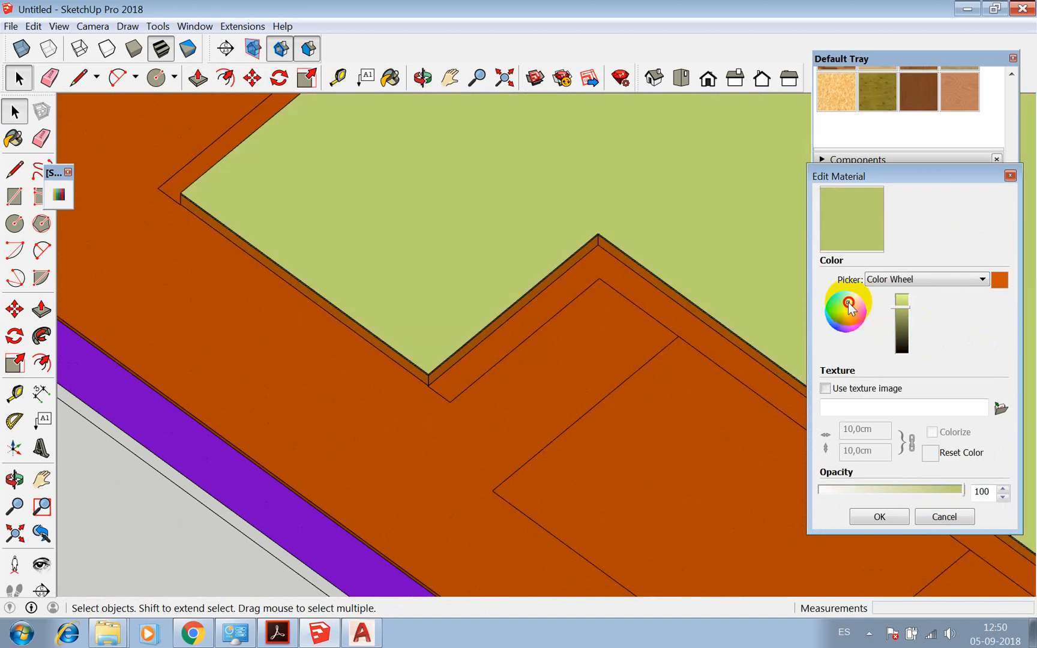
{"action": "left_click", "coordinate": [901, 518]}
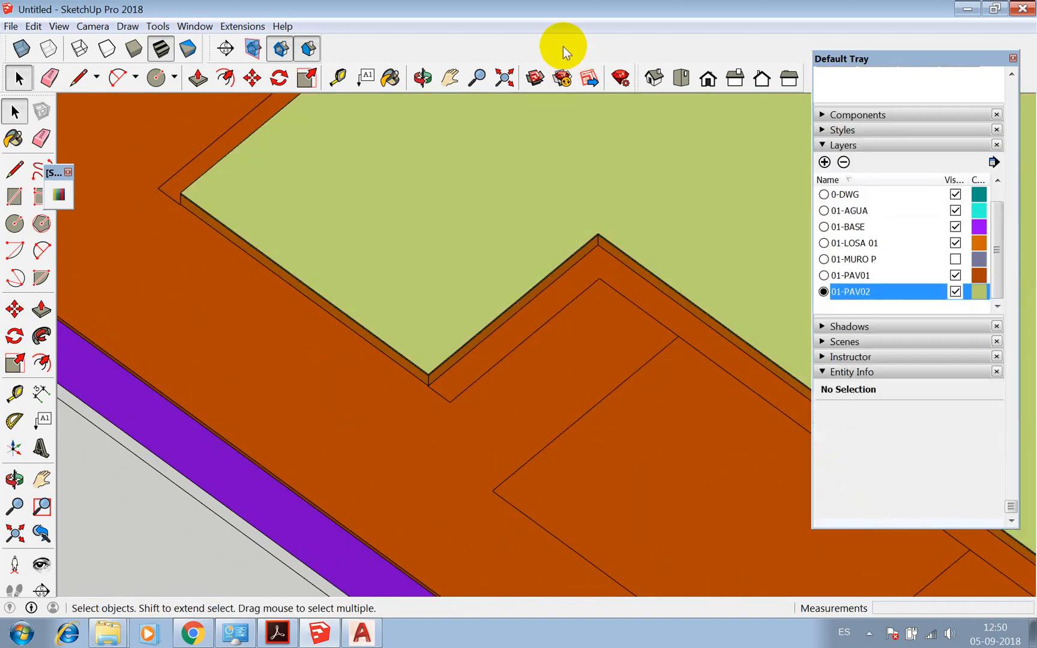
Add a new layer named 01-MURO and make it the active layer
{"action": "scroll", "coordinate": [428, 359], "scroll_direction": "down", "scroll_amount": 5}
{"action": "scroll", "coordinate": [454, 334], "scroll_direction": "down", "scroll_amount": 3}
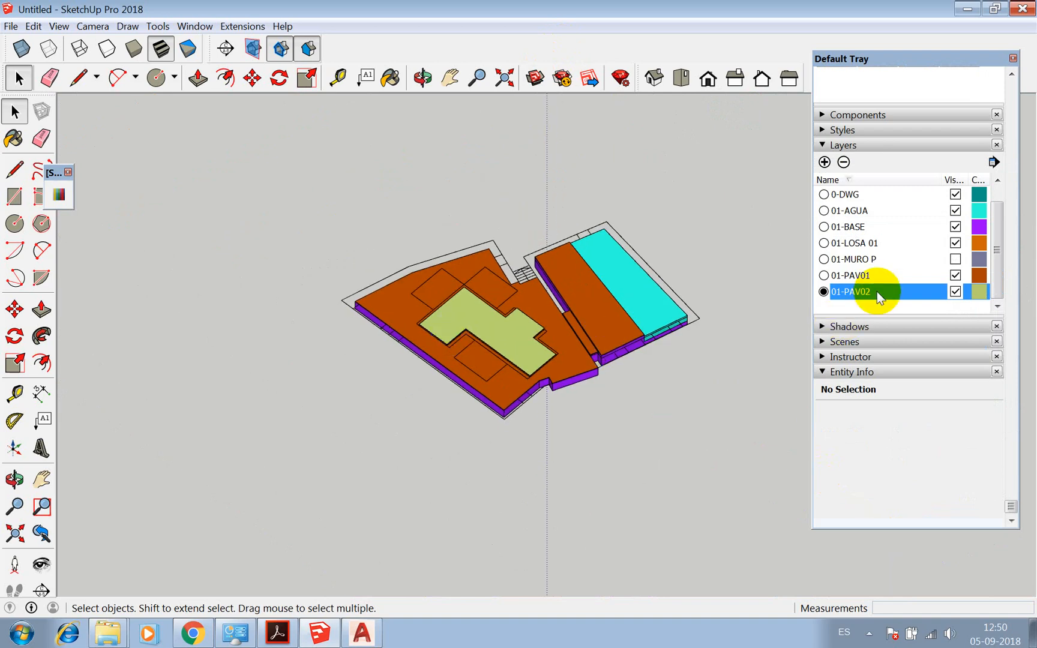
{"action": "scroll", "coordinate": [877, 292], "scroll_direction": "up", "scroll_amount": 4}
{"action": "scroll", "coordinate": [844, 409], "scroll_direction": "down", "scroll_amount": 3}
{"action": "scroll", "coordinate": [843, 414], "scroll_direction": "down", "scroll_amount": 2}
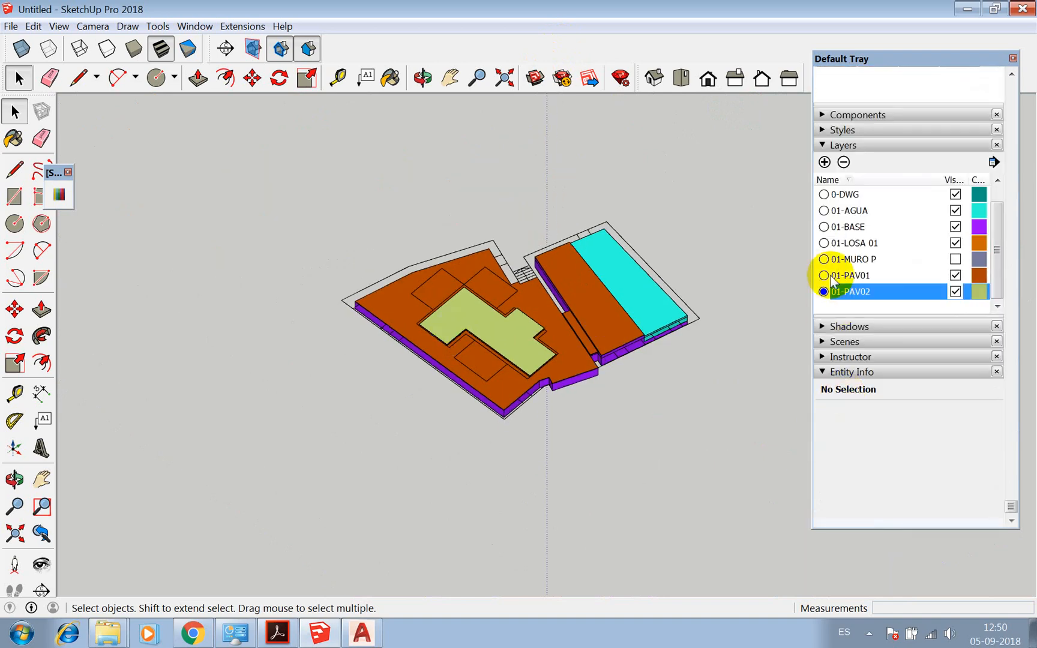
{"action": "left_click", "coordinate": [824, 162]}
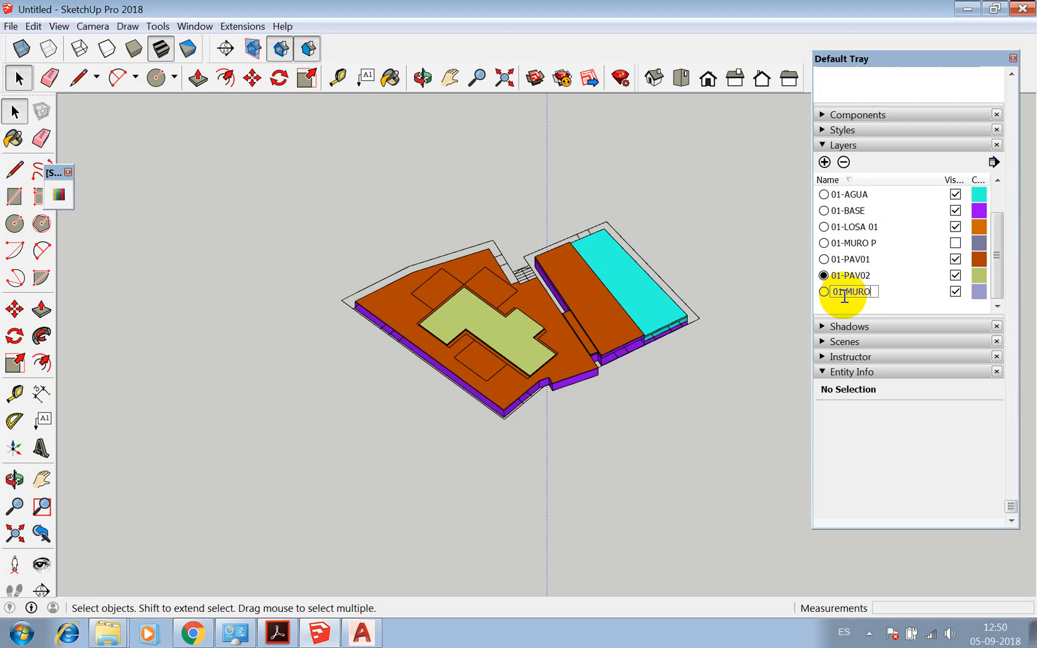
{"action": "left_click", "coordinate": [920, 291]}
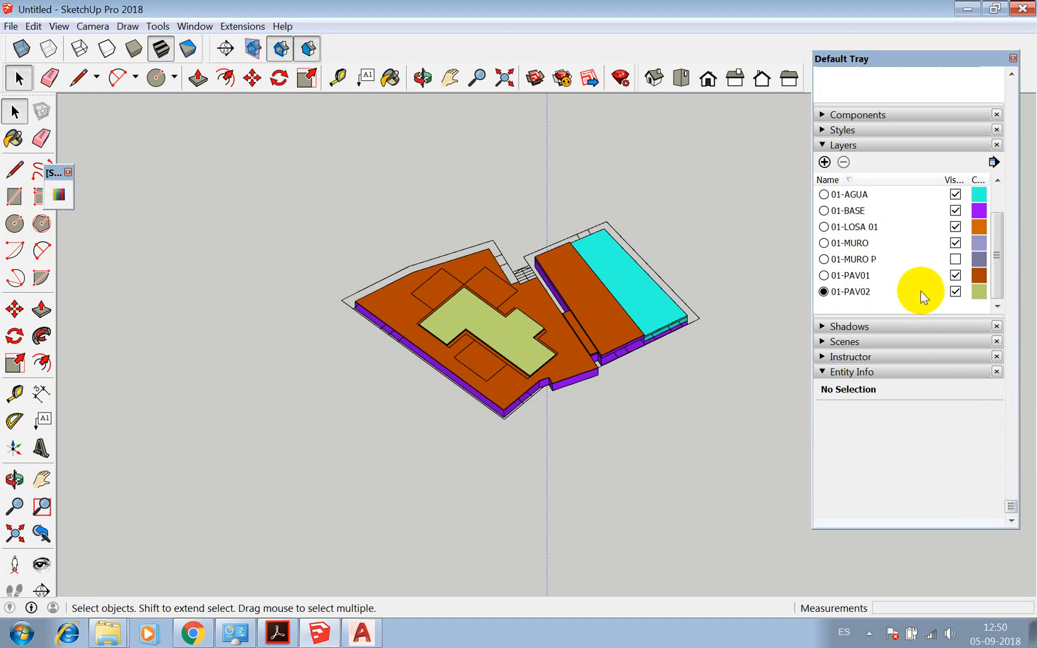
{"action": "left_click", "coordinate": [823, 243]}
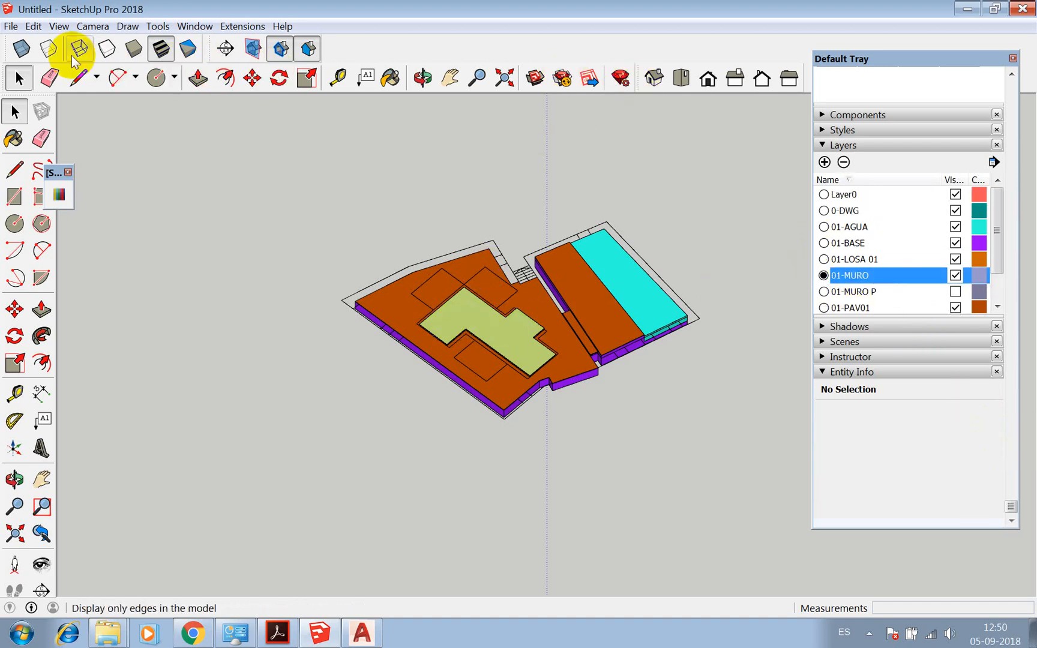
Turn on X-ray display and trace the first wall's outer edges with lines, from the stair side of the slab around to the notch
{"action": "left_click", "coordinate": [21, 48]}
{"action": "scroll", "coordinate": [506, 345], "scroll_direction": "up", "scroll_amount": 8}
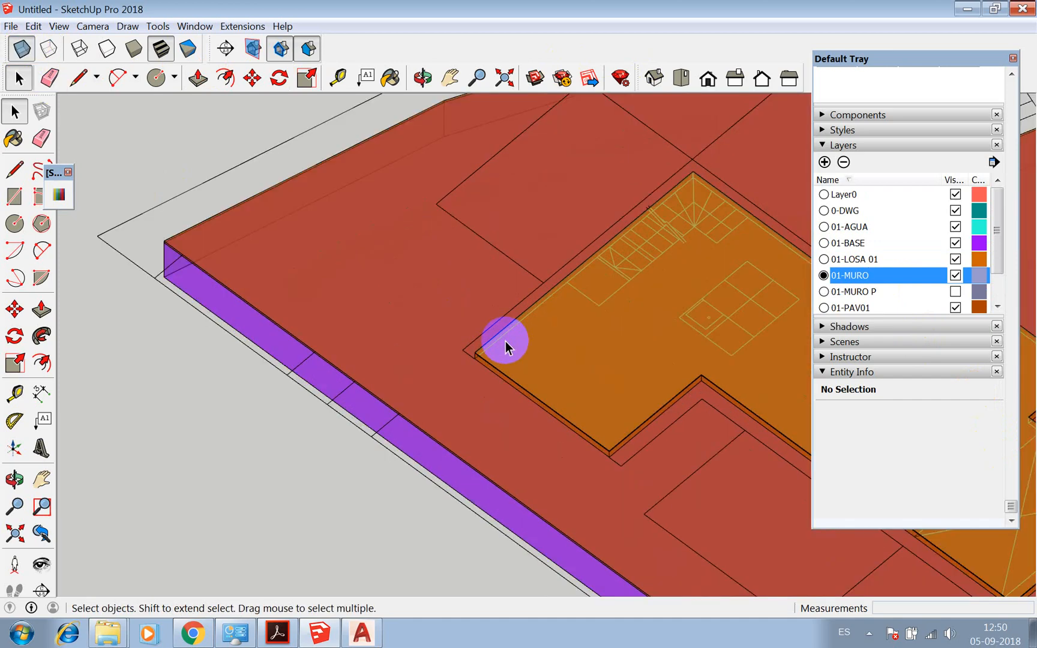
{"action": "key", "text": "l"}
{"action": "scroll", "coordinate": [492, 348], "scroll_direction": "up", "scroll_amount": 3}
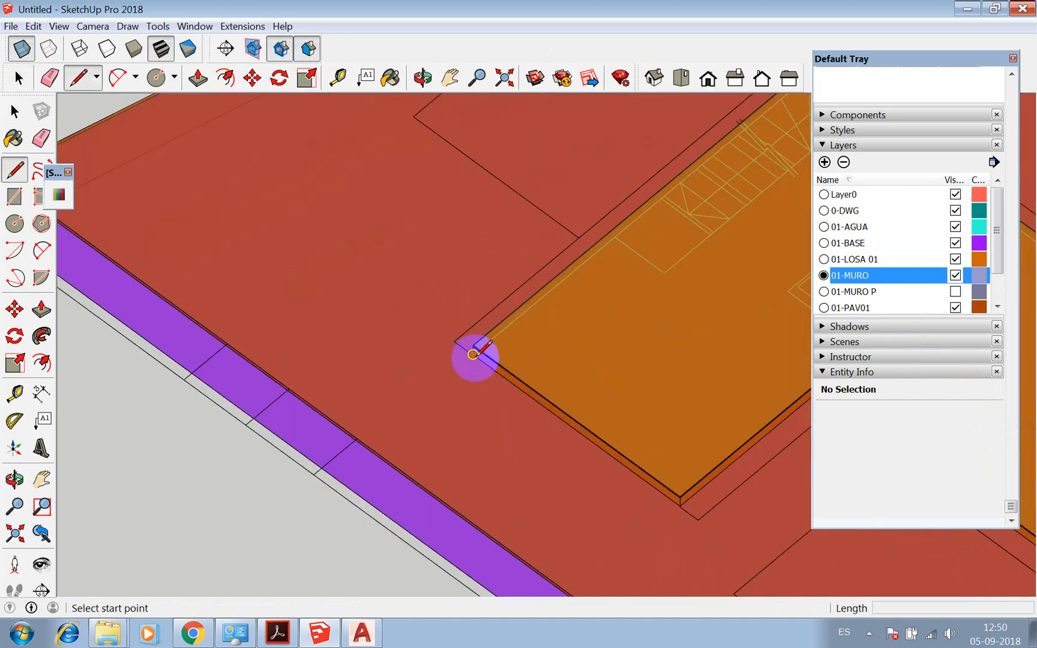
{"action": "left_click", "coordinate": [473, 354]}
{"action": "scroll", "coordinate": [441, 357], "scroll_direction": "down", "scroll_amount": 3}
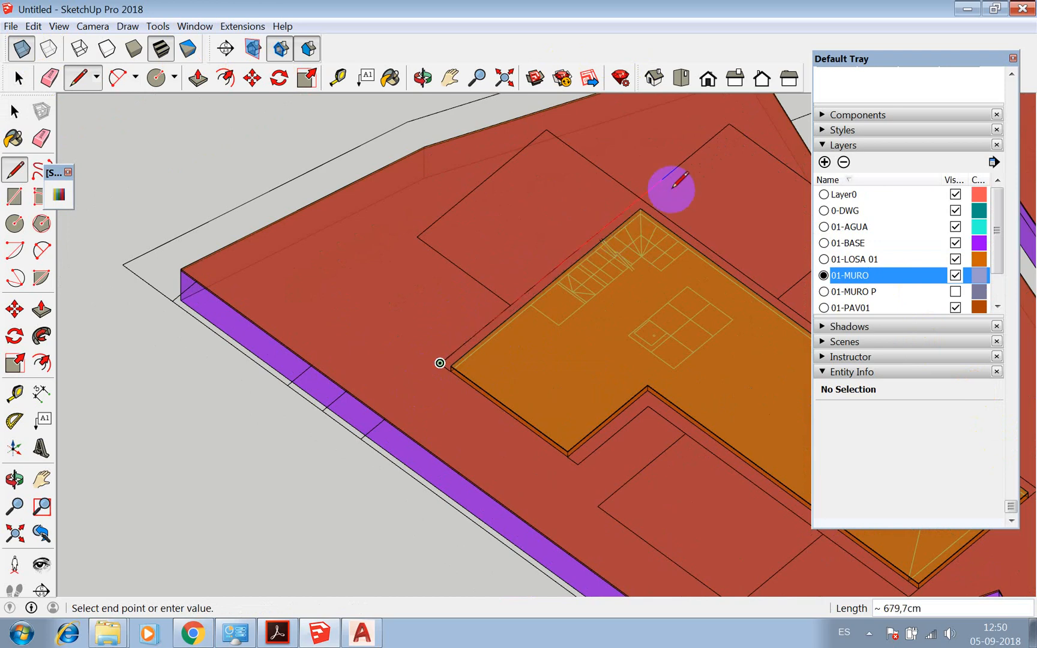
{"action": "left_click", "coordinate": [639, 194]}
{"action": "scroll", "coordinate": [546, 209], "scroll_direction": "down", "scroll_amount": 4}
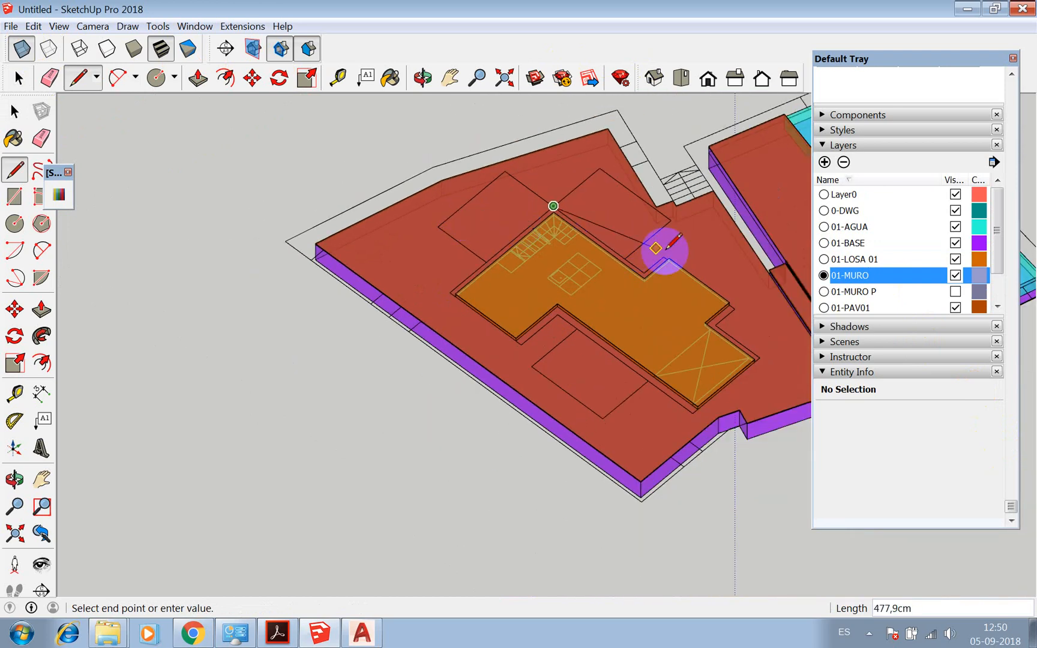
{"action": "scroll", "coordinate": [665, 248], "scroll_direction": "up", "scroll_amount": 4}
{"action": "left_click", "coordinate": [612, 298]}
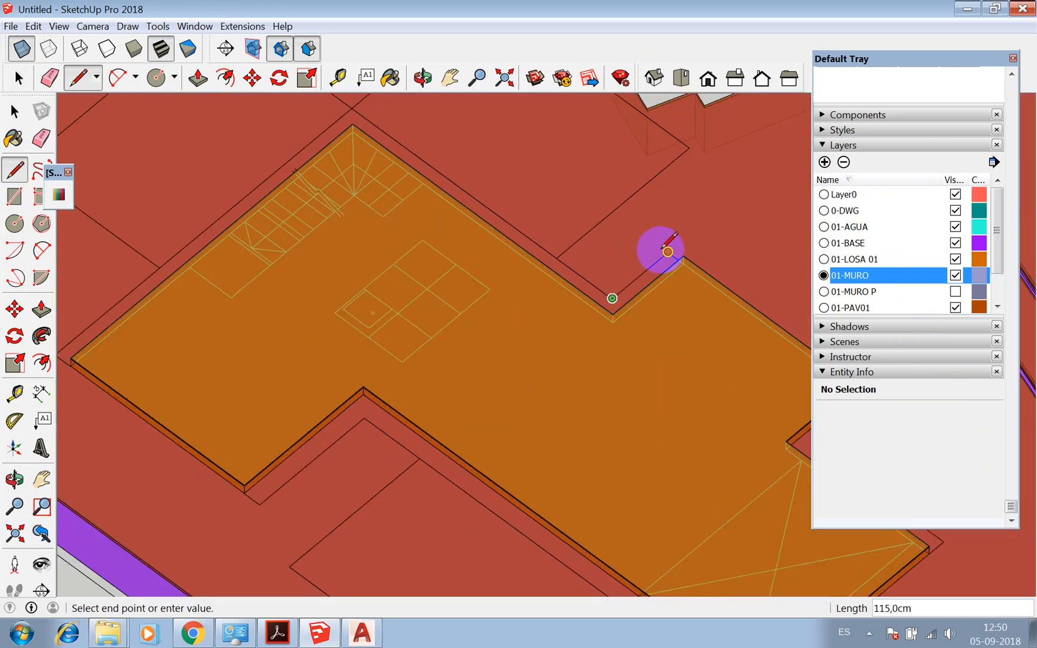
{"action": "left_click", "coordinate": [684, 263]}
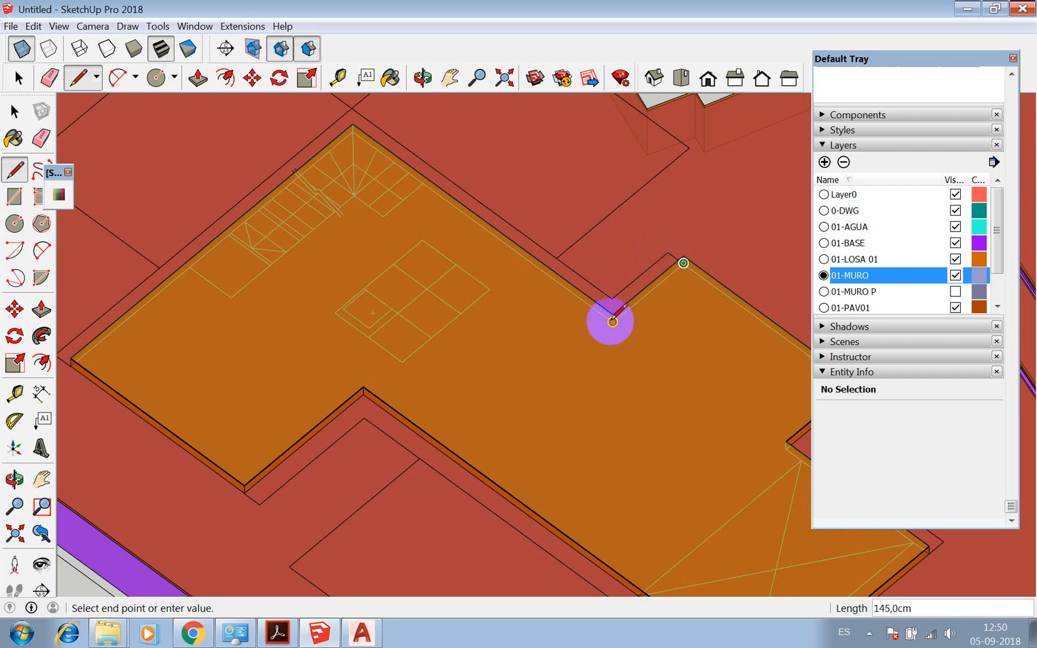
Trace the wall's inner edges back along the slab corners to close the wall footprint
{"action": "left_click", "coordinate": [612, 321]}
{"action": "scroll", "coordinate": [386, 170], "scroll_direction": "up", "scroll_amount": 1}
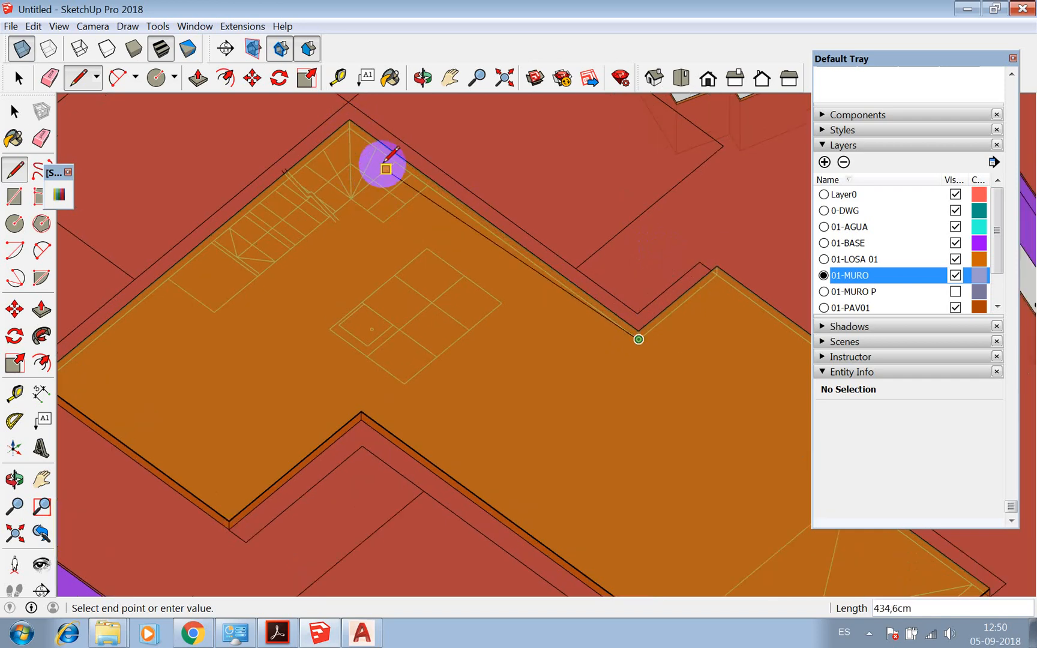
{"action": "scroll", "coordinate": [384, 156], "scroll_direction": "up", "scroll_amount": 2}
{"action": "left_click", "coordinate": [334, 107]}
{"action": "scroll", "coordinate": [427, 144], "scroll_direction": "down", "scroll_amount": 3}
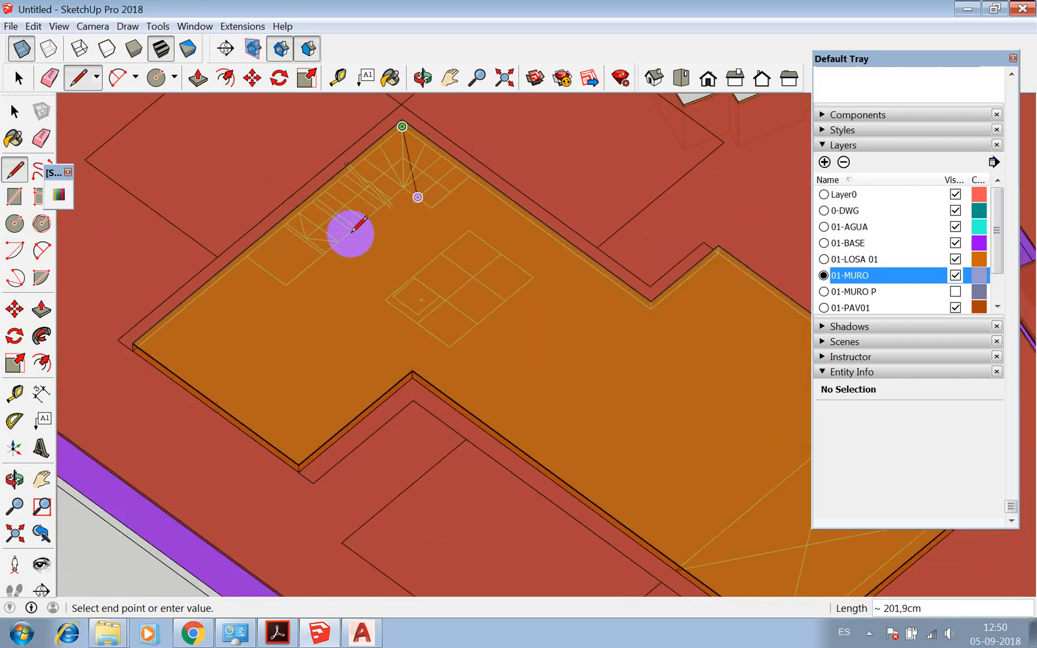
{"action": "left_click", "coordinate": [126, 337]}
Extrude the closed wall footprint 300 cm upward
{"action": "key", "text": "p"}
{"action": "left_click", "coordinate": [133, 330]}
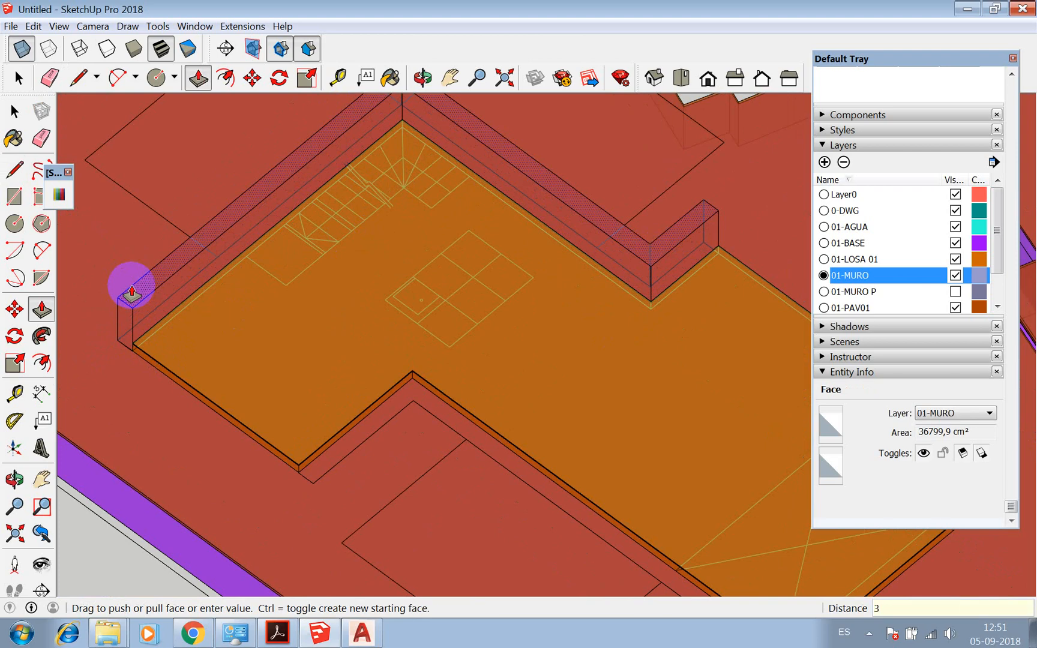
{"action": "type", "text": "300"}
{"action": "key", "text": "Return"}
{"action": "scroll", "coordinate": [329, 301], "scroll_direction": "down", "scroll_amount": 5}
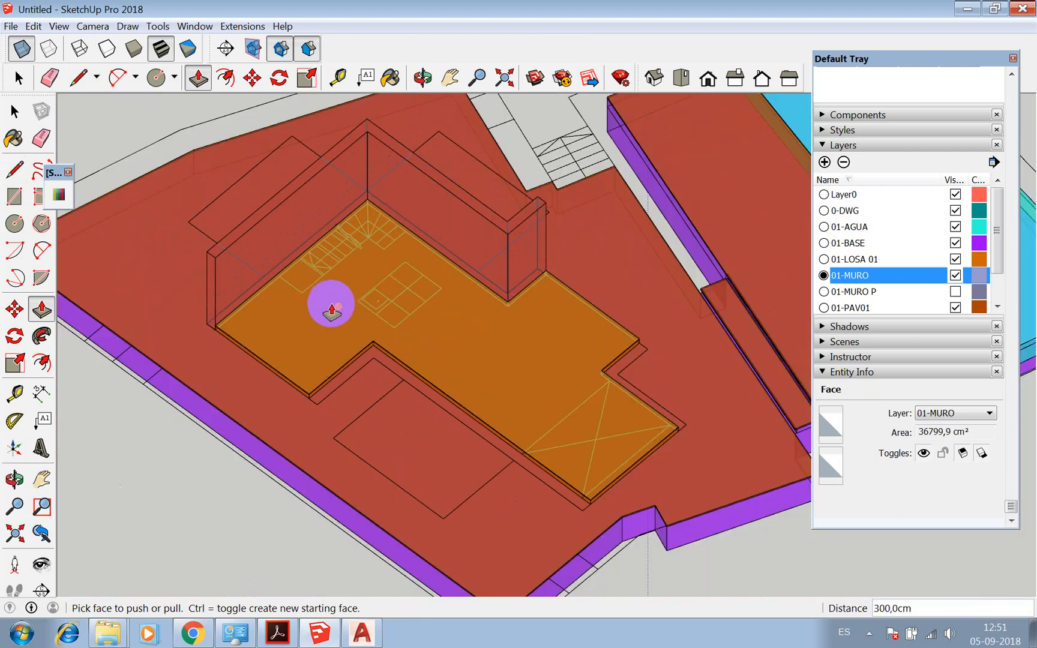
Select the whole extruded wall beside the stairs and make it a component with the default settings
{"action": "key", "text": "space"}
{"action": "right_click", "coordinate": [431, 254]}
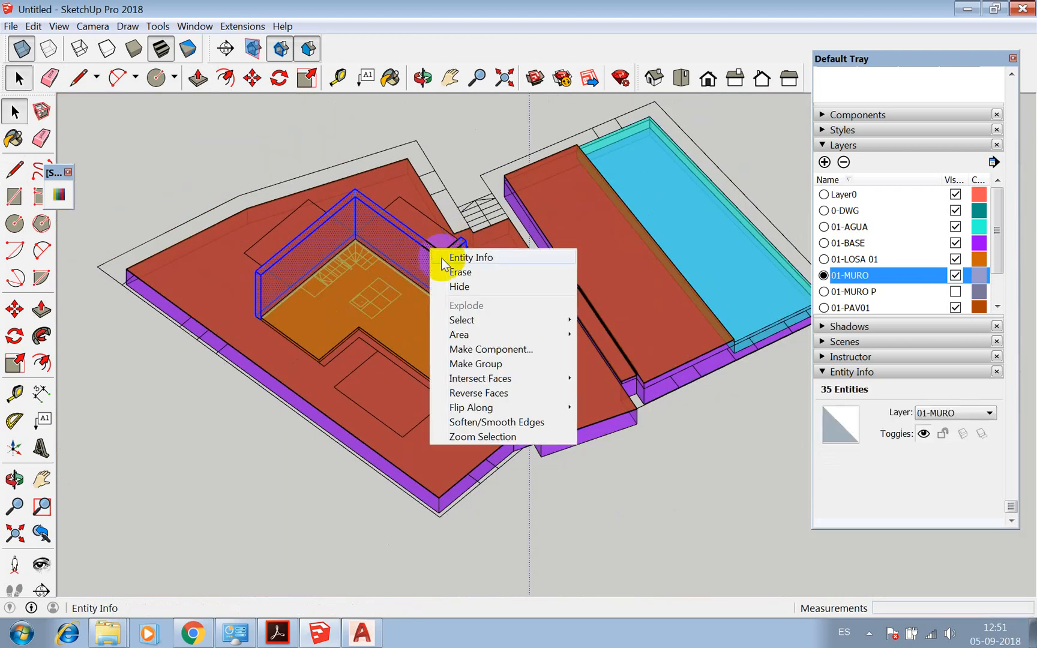
{"action": "left_click", "coordinate": [487, 348]}
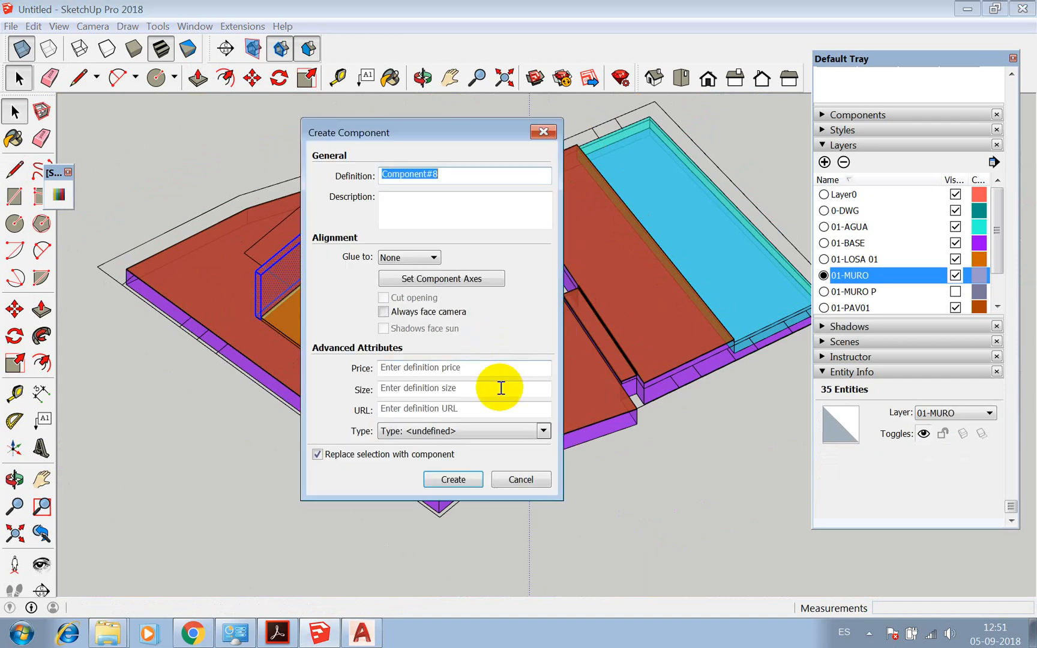
{"action": "left_click", "coordinate": [453, 480]}
Draw the closed footprint of a second, L-shaped wall 30 cm thick around the slab notch beside the crossed rectangle
{"action": "scroll", "coordinate": [417, 413], "scroll_direction": "up", "scroll_amount": 6}
{"action": "key", "text": "l"}
{"action": "scroll", "coordinate": [324, 354], "scroll_direction": "down", "scroll_amount": 4}
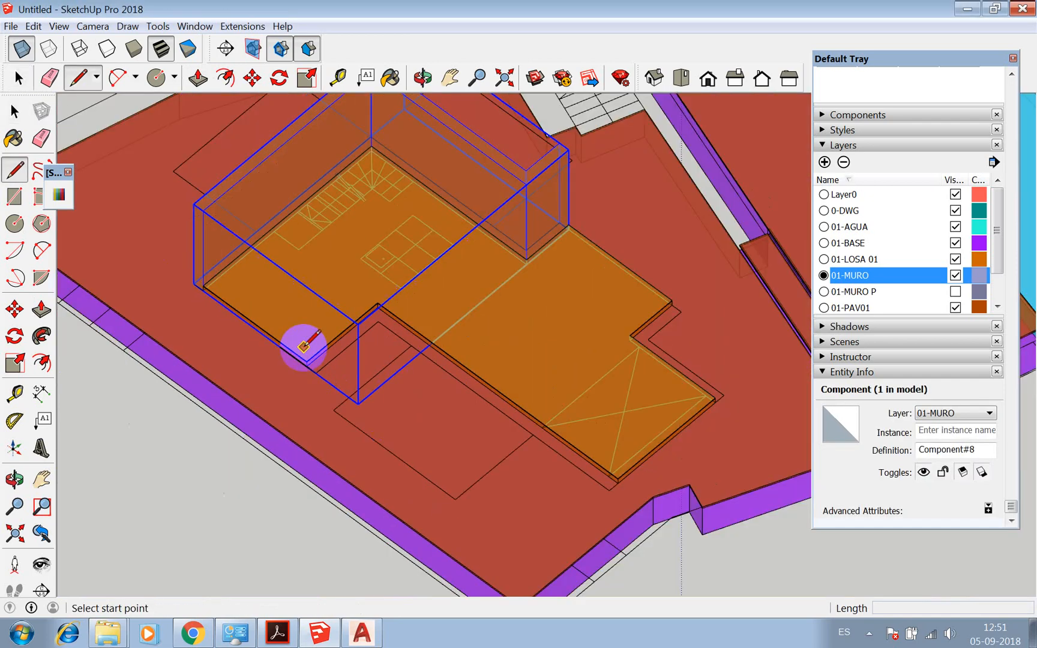
{"action": "scroll", "coordinate": [636, 348], "scroll_direction": "up", "scroll_amount": 5}
{"action": "left_click", "coordinate": [634, 290]}
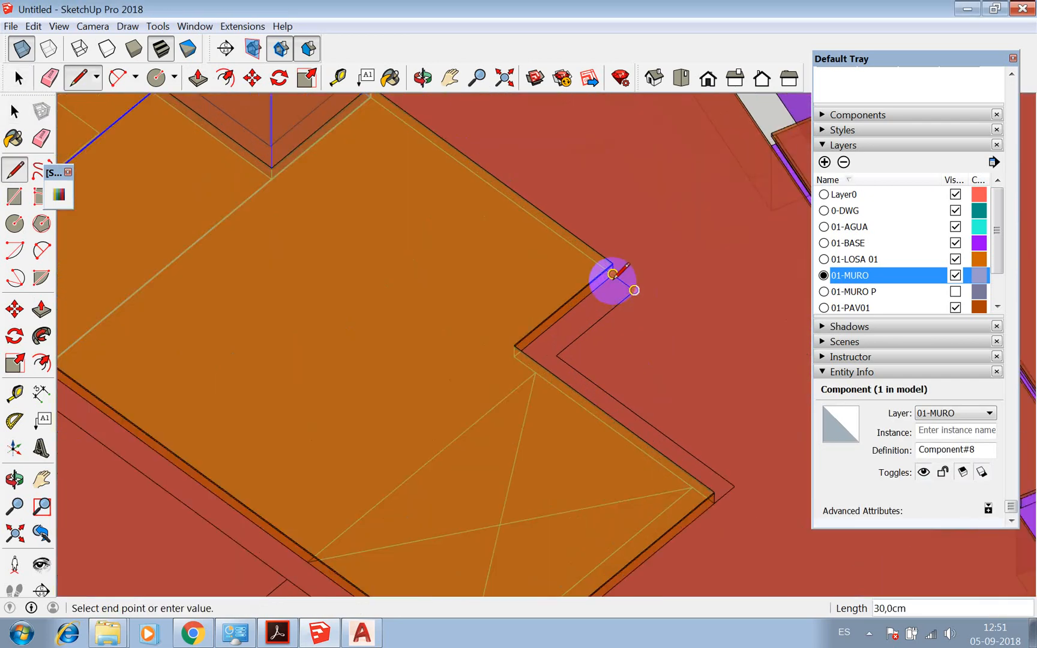
{"action": "left_click", "coordinate": [513, 355]}
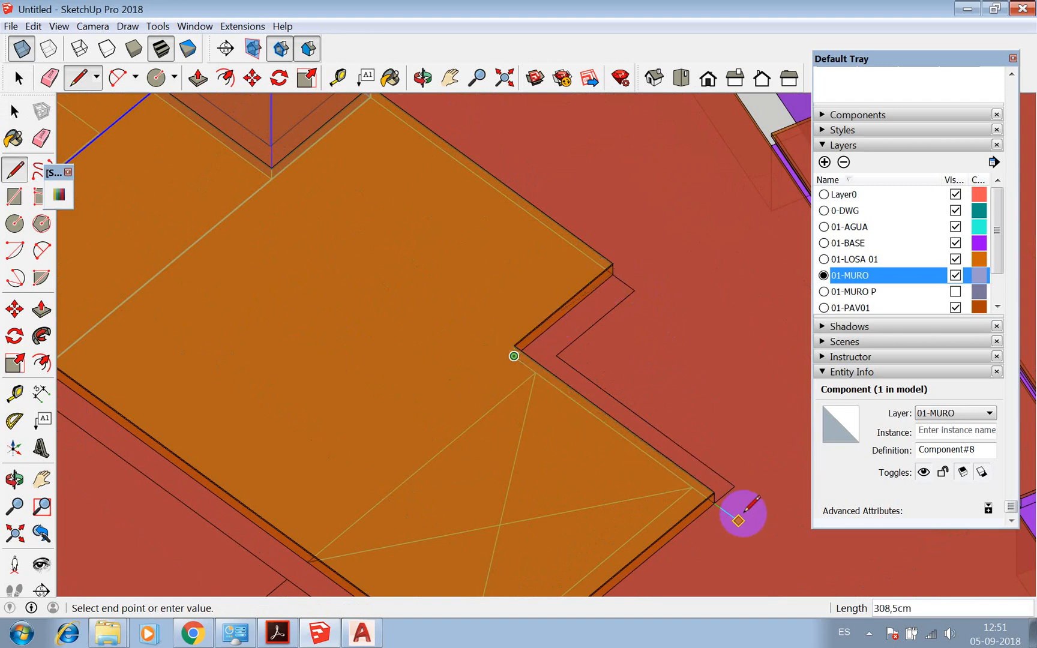
{"action": "left_click", "coordinate": [735, 485]}
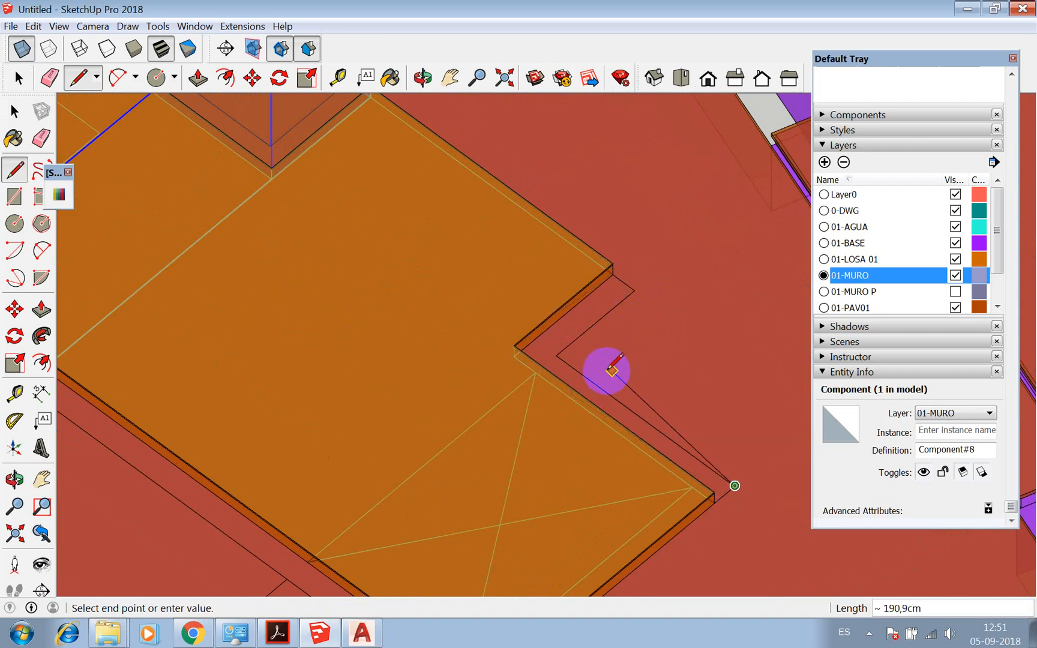
{"action": "left_click", "coordinate": [556, 354]}
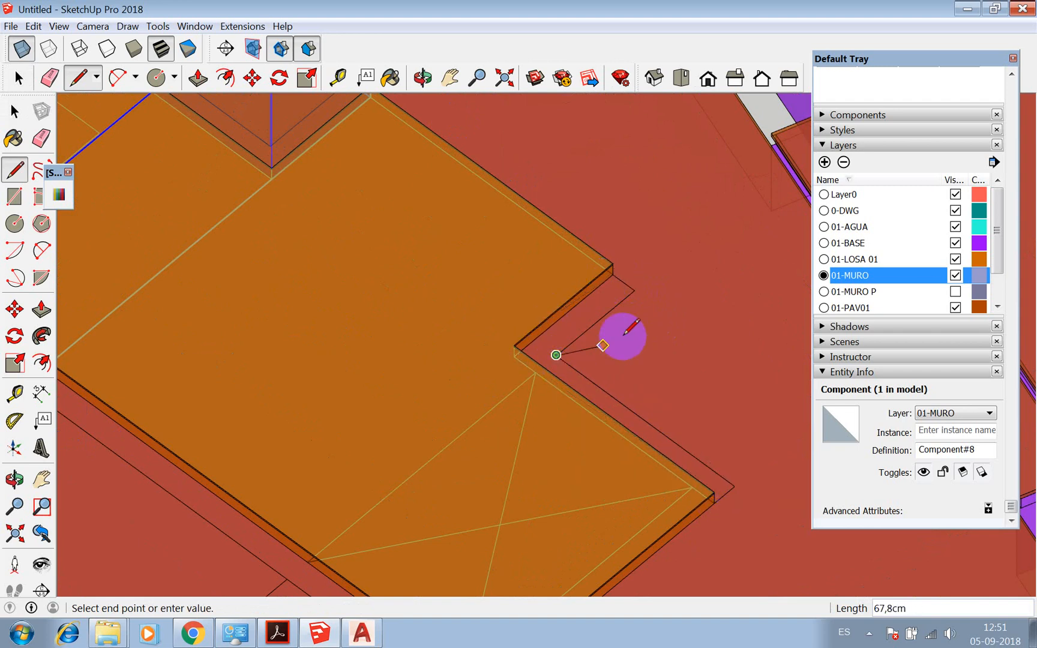
{"action": "left_click", "coordinate": [635, 291]}
{"action": "left_click", "coordinate": [613, 276]}
{"action": "scroll", "coordinate": [627, 332], "scroll_direction": "down", "scroll_amount": 2}
{"action": "left_click", "coordinate": [617, 337]}
Extrude the second wall footprint upward to the height of the first wall, 300 cm
{"action": "key", "text": "p"}
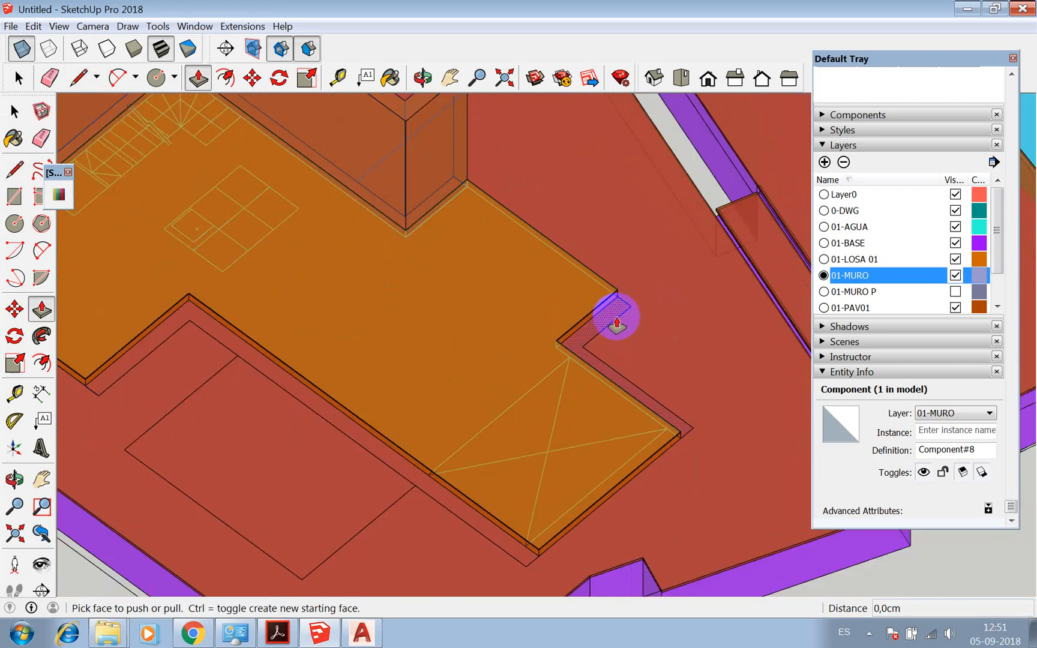
{"action": "left_click", "coordinate": [616, 319]}
{"action": "left_click", "coordinate": [424, 112]}
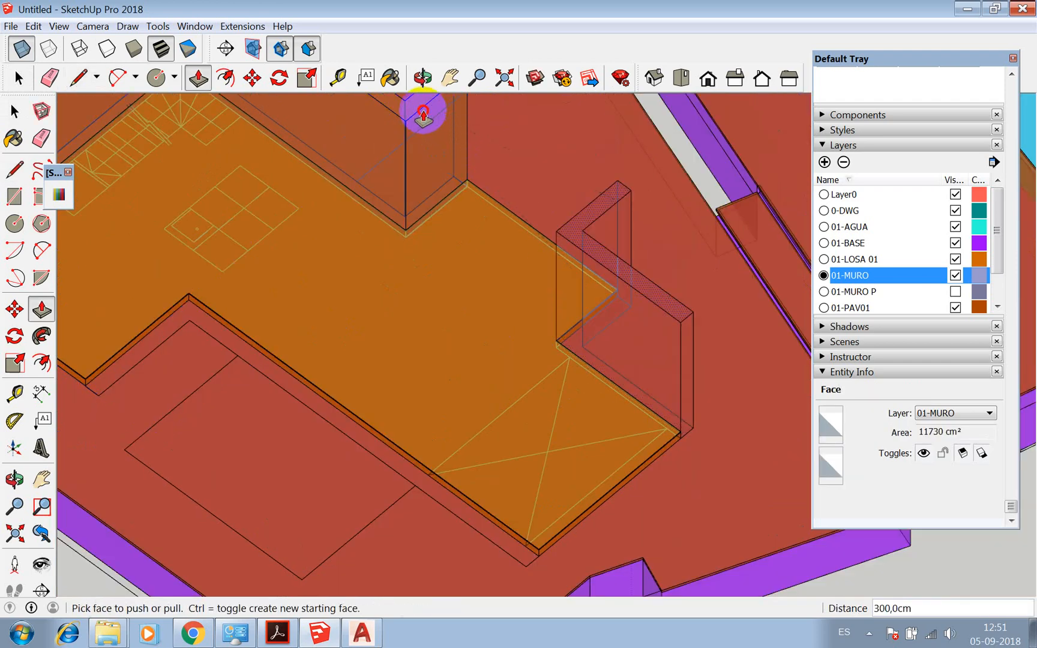
Select the whole second wall and make it a component with the default settings
{"action": "key", "text": "space"}
{"action": "scroll", "coordinate": [590, 284], "scroll_direction": "down", "scroll_amount": 2}
{"action": "triple_click", "coordinate": [592, 242]}
{"action": "right_click", "coordinate": [591, 242]}
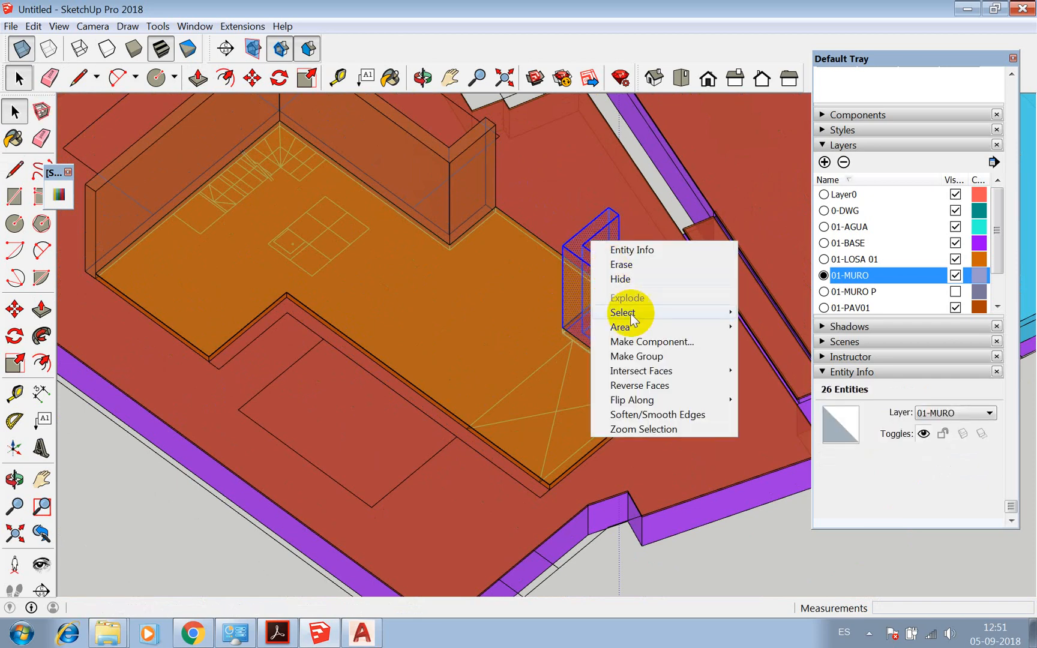
{"action": "left_click", "coordinate": [636, 340]}
{"action": "left_click", "coordinate": [461, 479]}
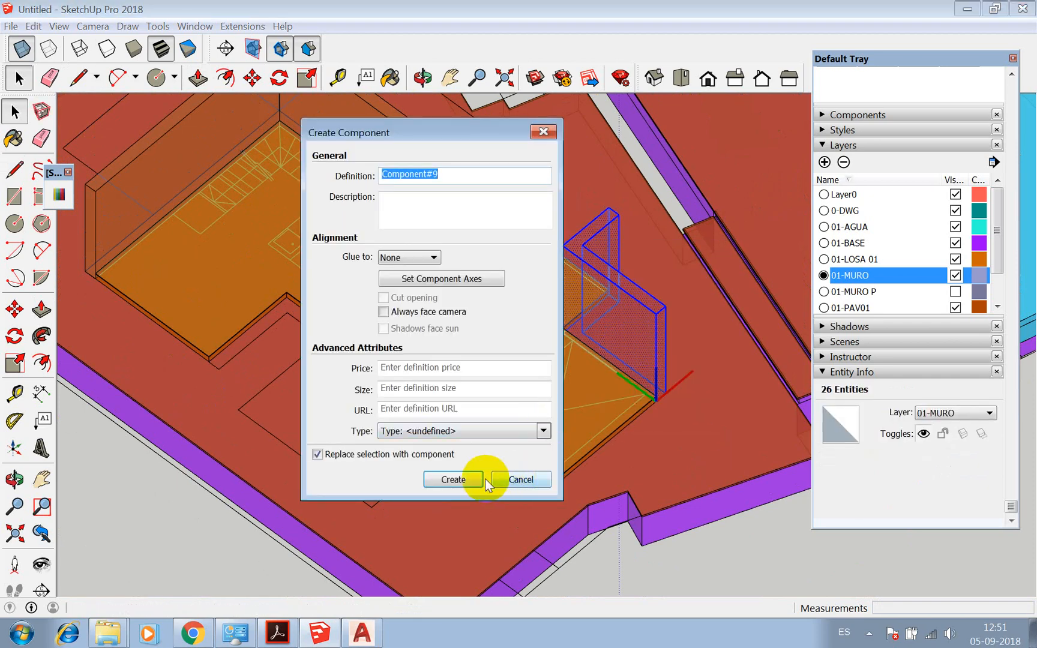
Copy the wall component beside the stairs to the empty area outside the site, about 1700 cm away
{"action": "scroll", "coordinate": [587, 455], "scroll_direction": "down", "scroll_amount": 3}
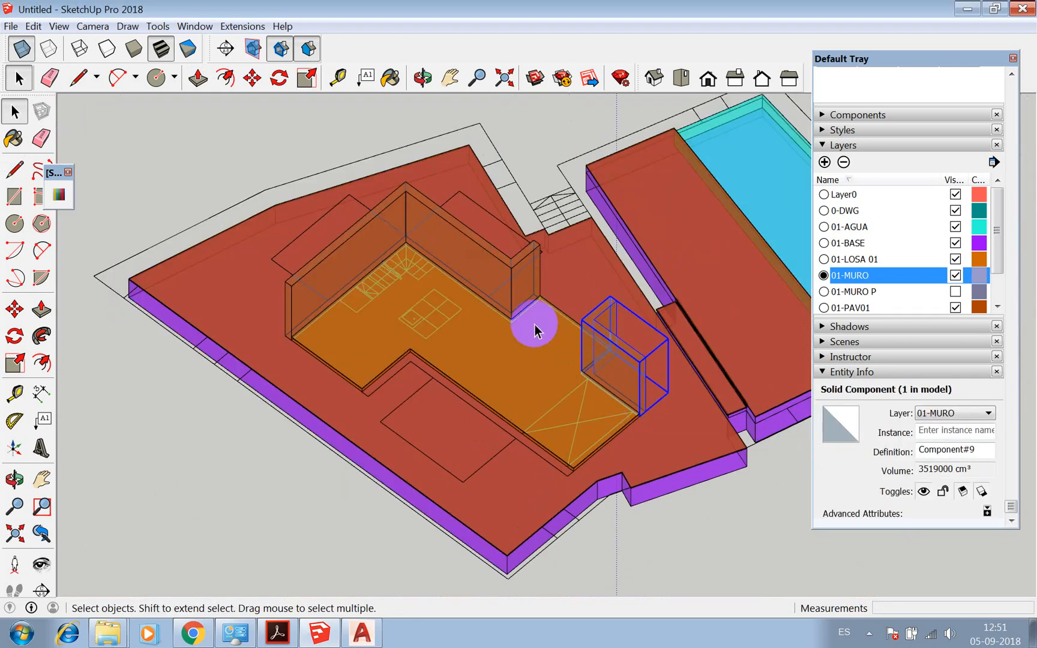
{"action": "left_click", "coordinate": [514, 287]}
{"action": "scroll", "coordinate": [599, 299], "scroll_direction": "down", "scroll_amount": 2}
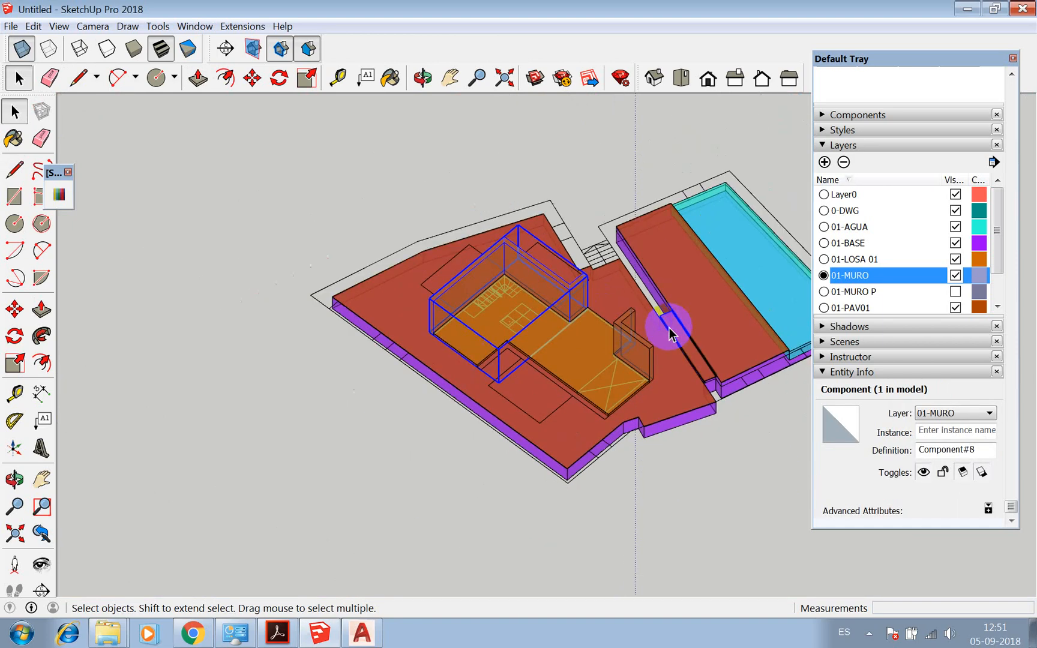
{"action": "scroll", "coordinate": [518, 282], "scroll_direction": "up", "scroll_amount": 3}
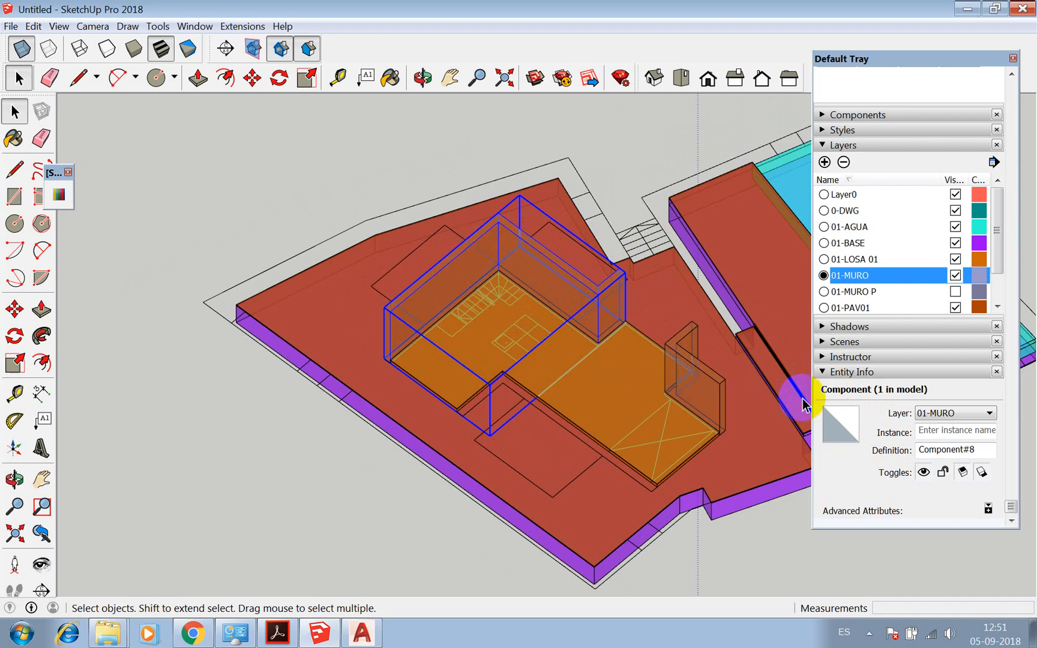
{"action": "left_click", "coordinate": [713, 382]}
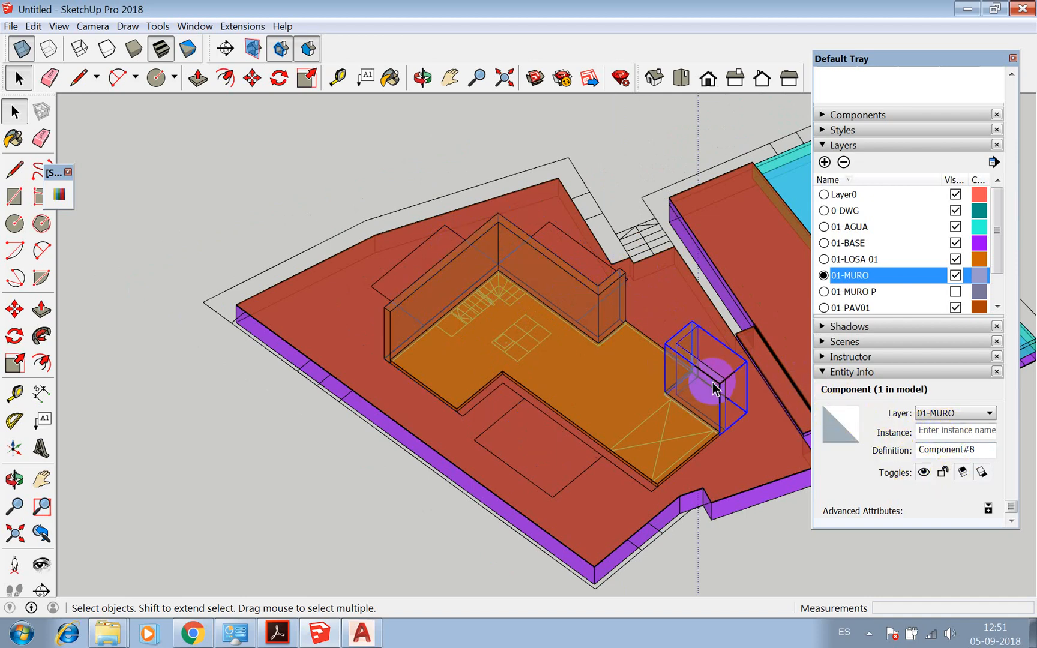
{"action": "left_click", "coordinate": [456, 266]}
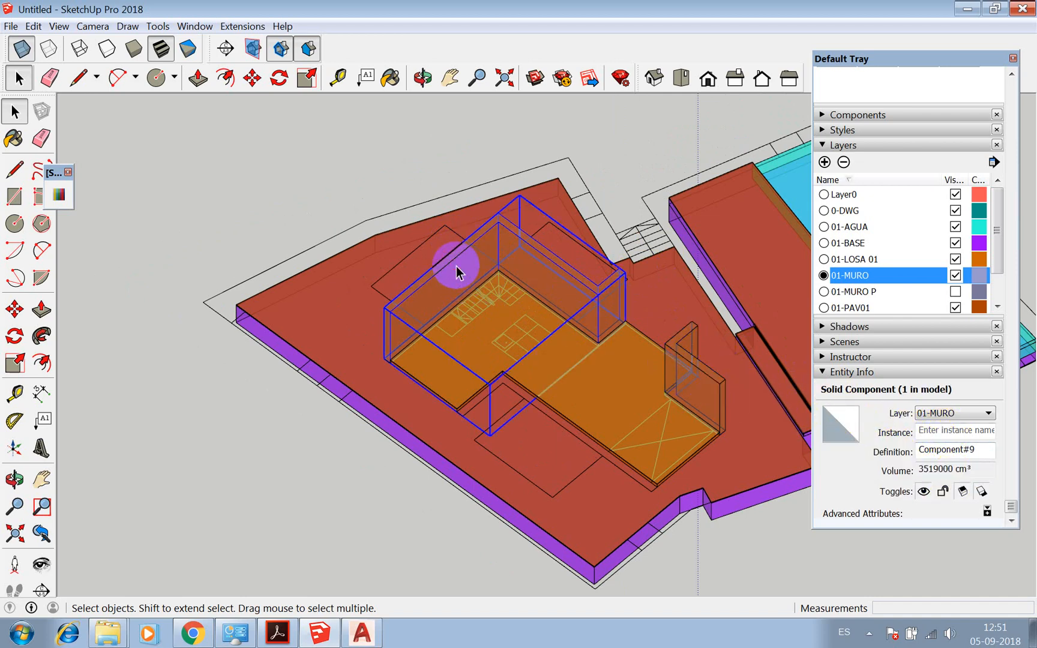
{"action": "key", "text": "m"}
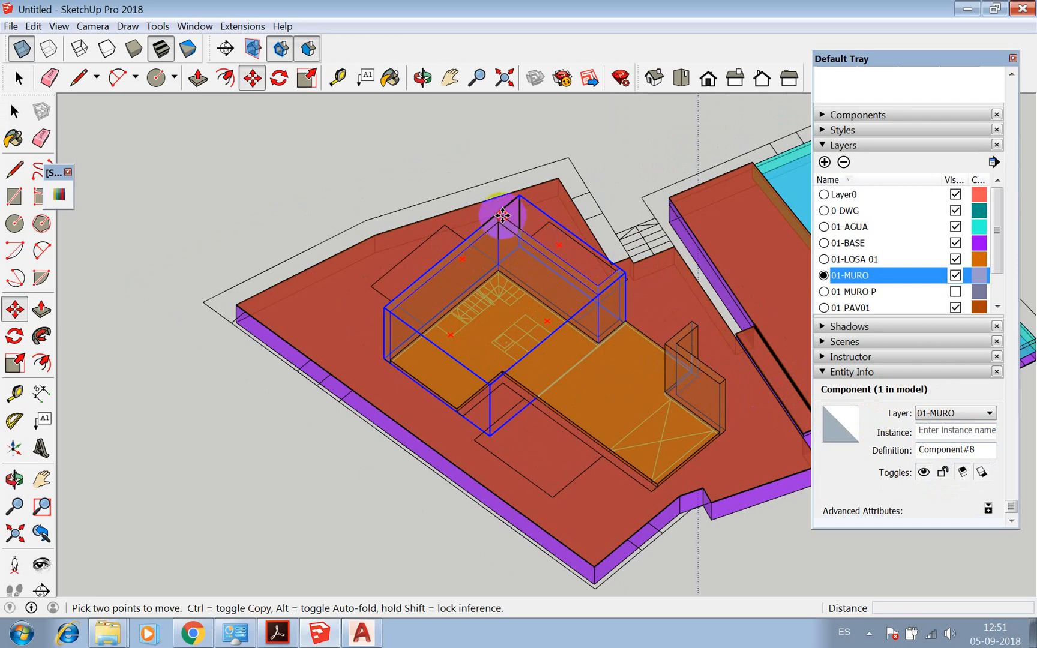
{"action": "left_click", "coordinate": [502, 215]}
{"action": "scroll", "coordinate": [502, 215], "scroll_direction": "down", "scroll_amount": 3}
{"action": "key", "text": "ctrl"}
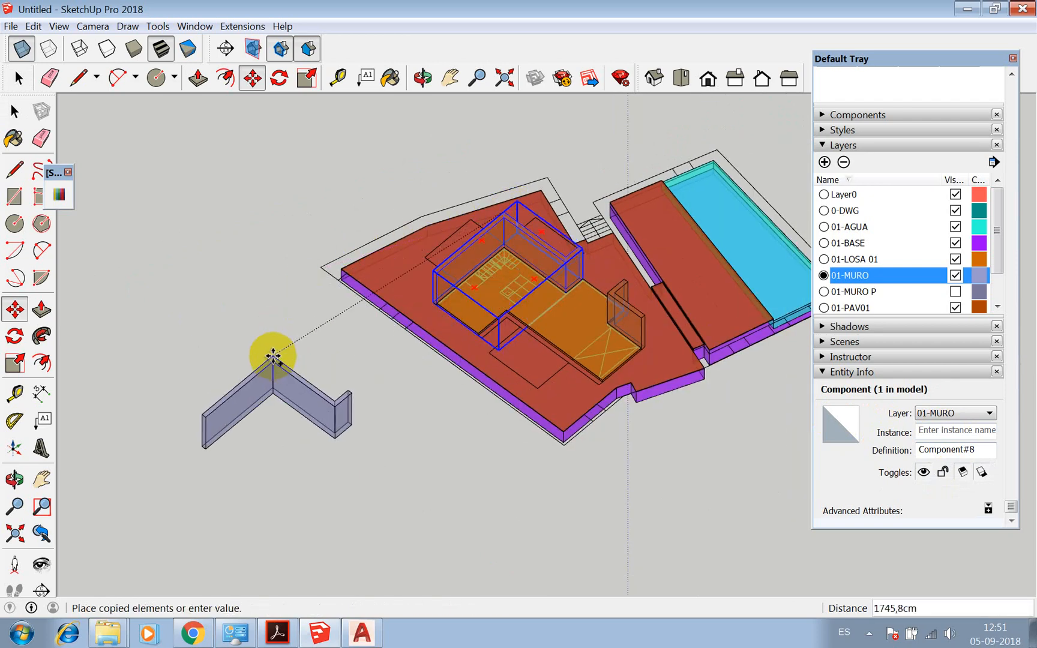
{"action": "left_click", "coordinate": [307, 375]}
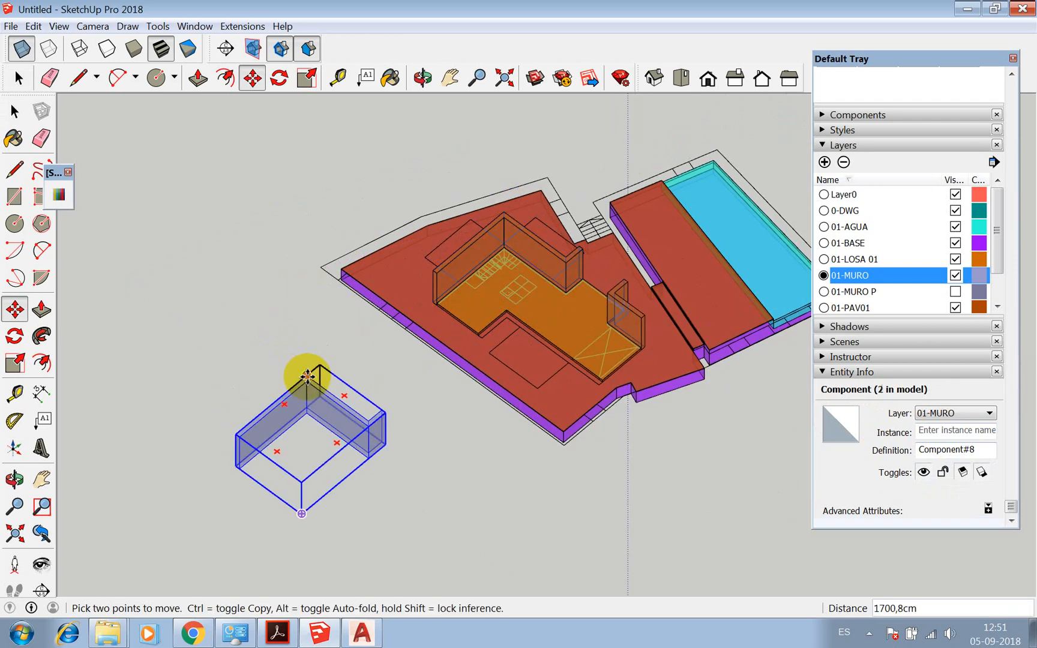
{"action": "key", "text": "space"}
Open the copied wall component for editing and erase the stray edge at the base of its free end
{"action": "scroll", "coordinate": [233, 486], "scroll_direction": "up", "scroll_amount": 10}
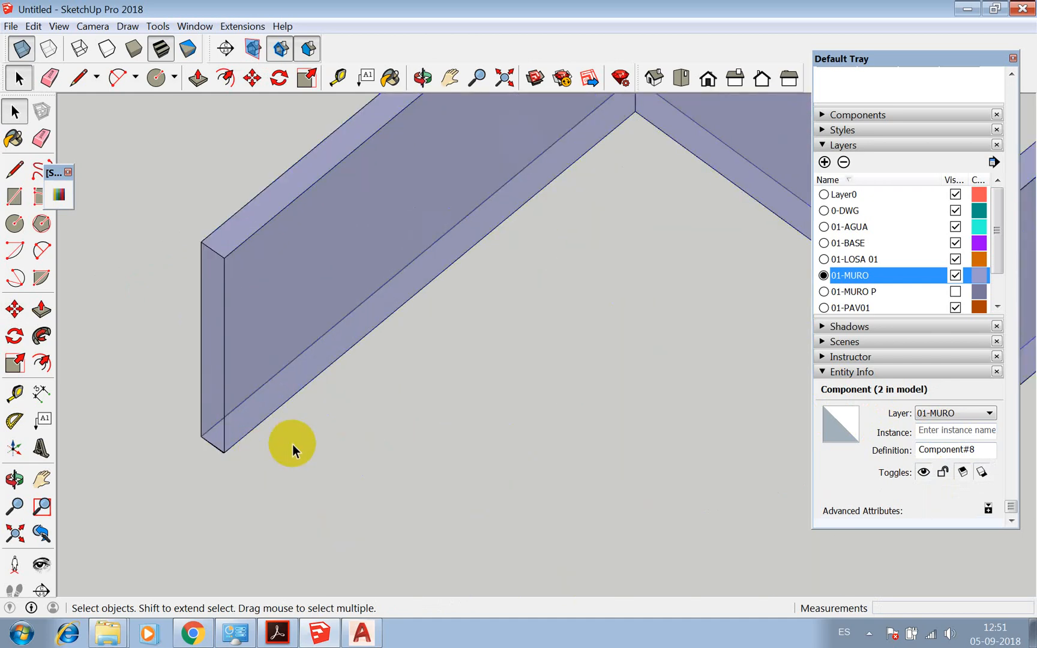
{"action": "left_click", "coordinate": [293, 447]}
{"action": "scroll", "coordinate": [220, 454], "scroll_direction": "up", "scroll_amount": 8}
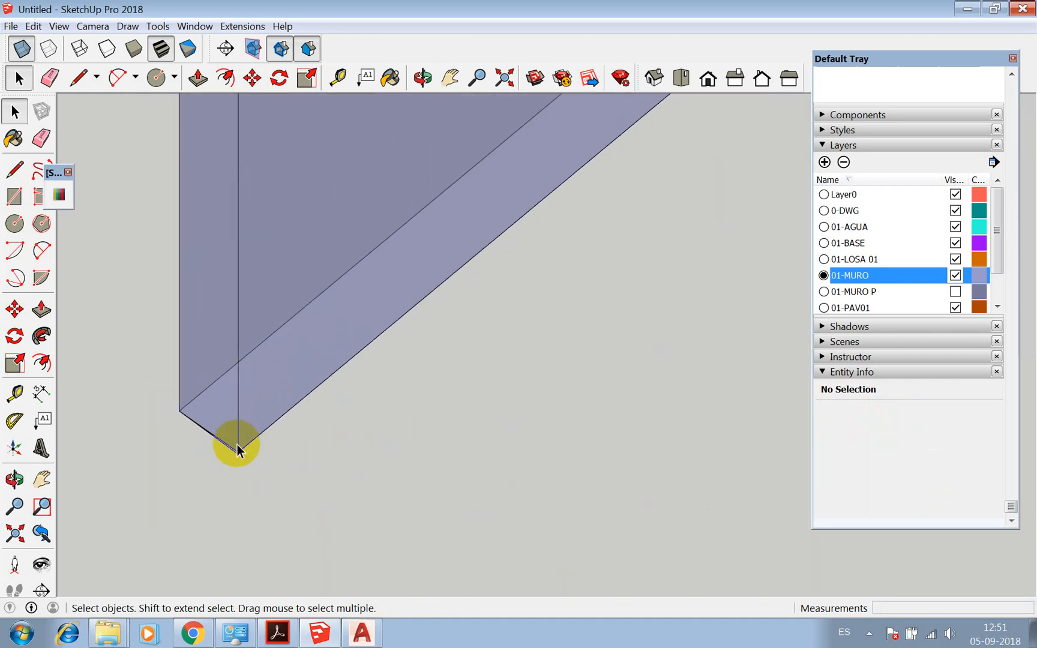
{"action": "scroll", "coordinate": [231, 449], "scroll_direction": "up", "scroll_amount": 6}
{"action": "scroll", "coordinate": [278, 451], "scroll_direction": "down", "scroll_amount": 1}
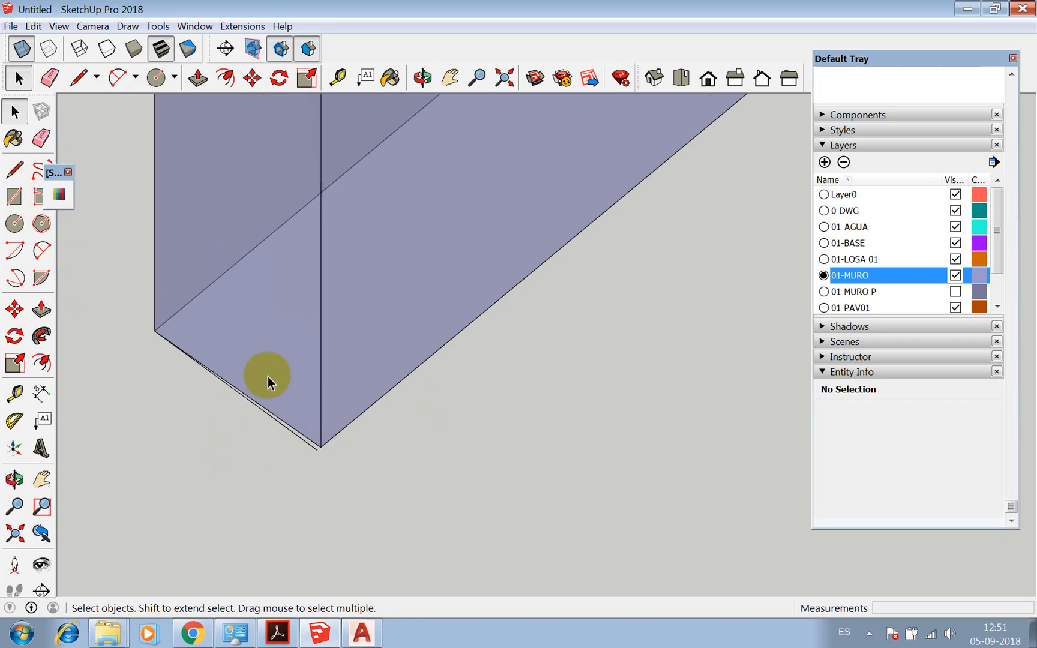
{"action": "scroll", "coordinate": [252, 378], "scroll_direction": "up", "scroll_amount": 4}
{"action": "left_click", "coordinate": [275, 449]}
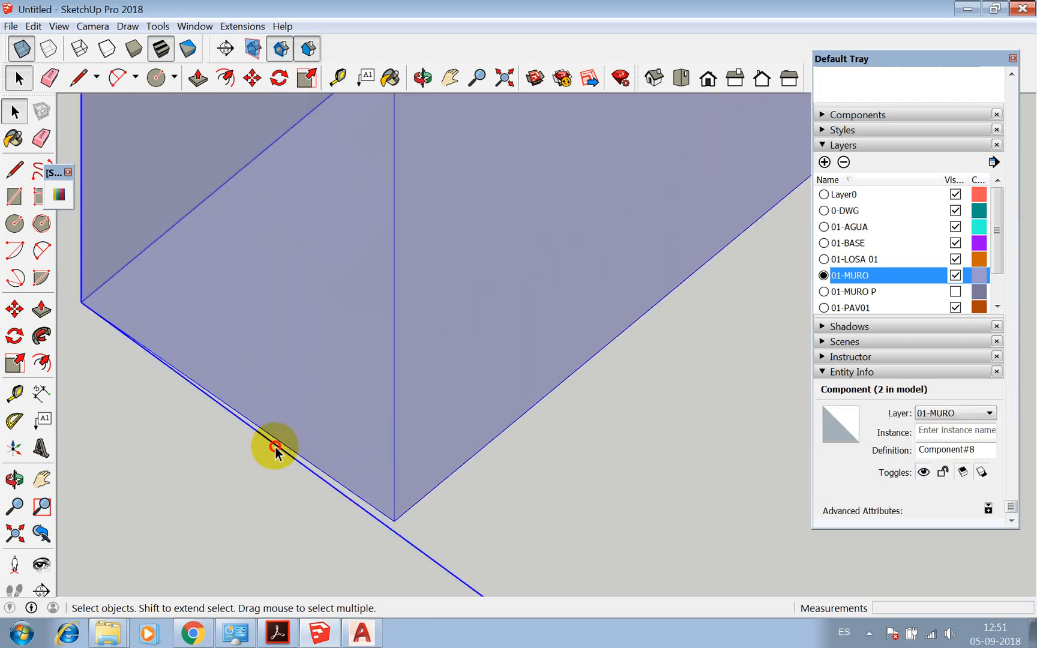
{"action": "double_click", "coordinate": [275, 451]}
{"action": "left_click", "coordinate": [283, 452]}
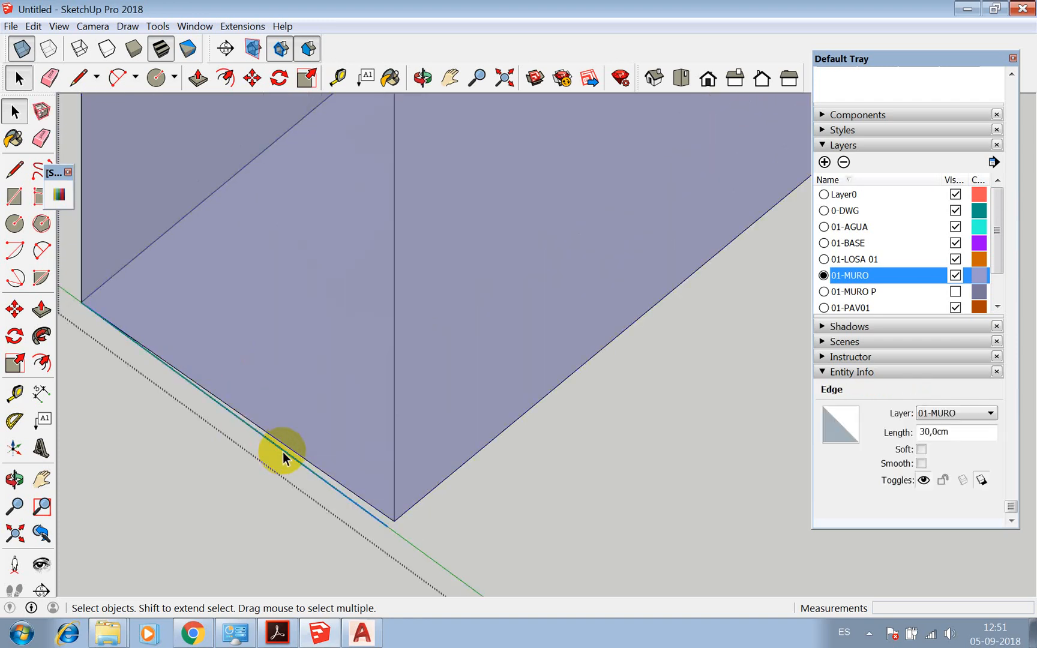
{"action": "right_click", "coordinate": [282, 452]}
{"action": "left_click", "coordinate": [312, 475]}
{"action": "scroll", "coordinate": [374, 419], "scroll_direction": "down", "scroll_amount": 5}
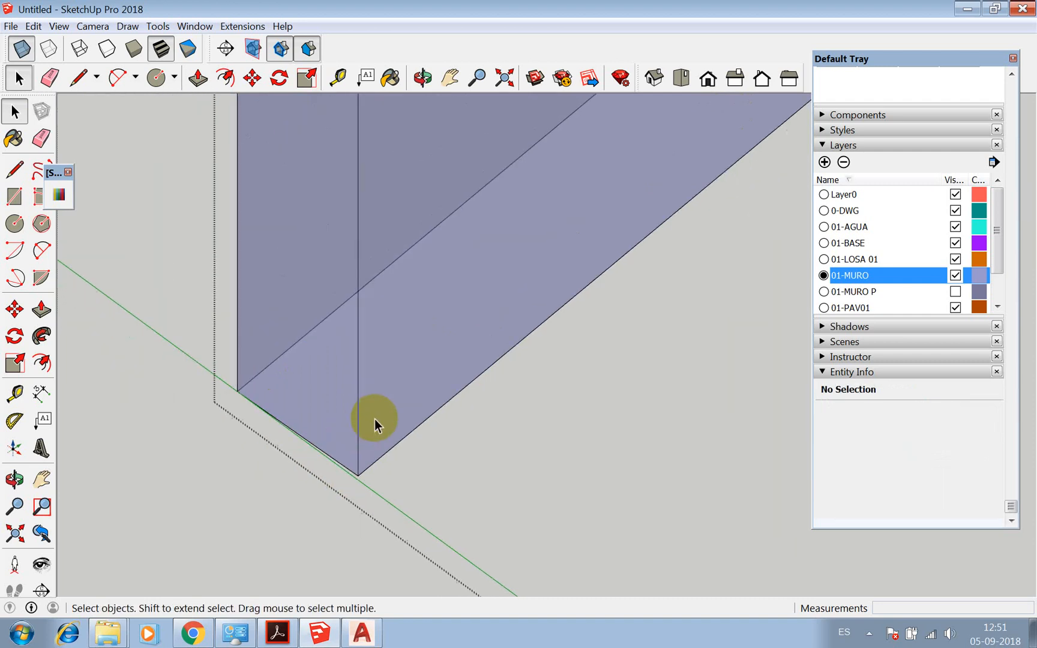
{"action": "scroll", "coordinate": [279, 490], "scroll_direction": "down", "scroll_amount": 6}
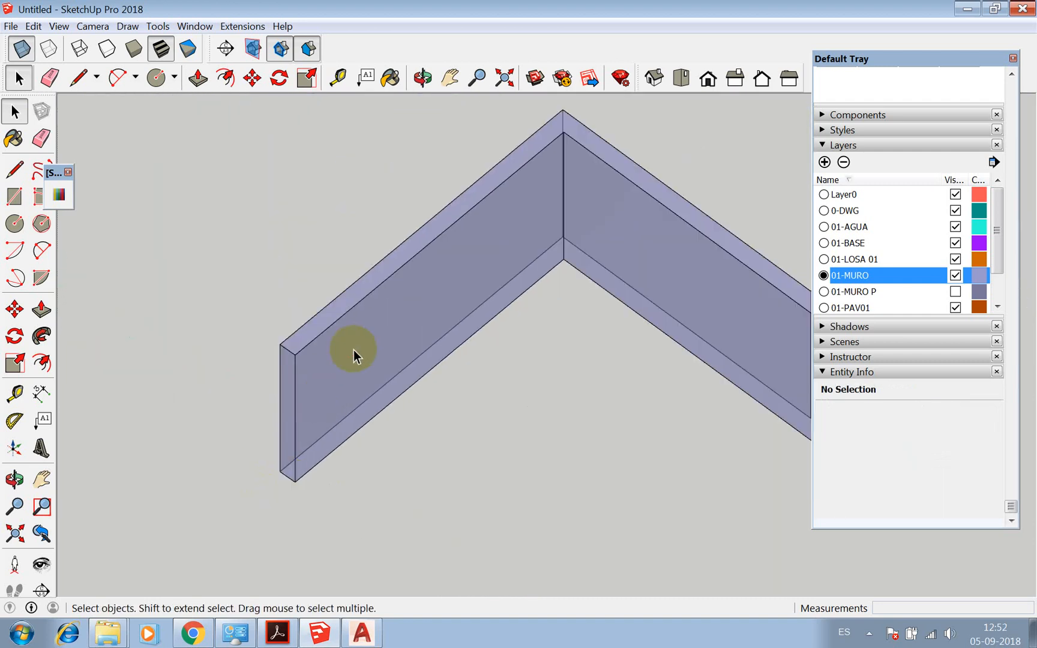
{"action": "key", "text": "Escape"}
{"action": "scroll", "coordinate": [355, 351], "scroll_direction": "down", "scroll_amount": 2}
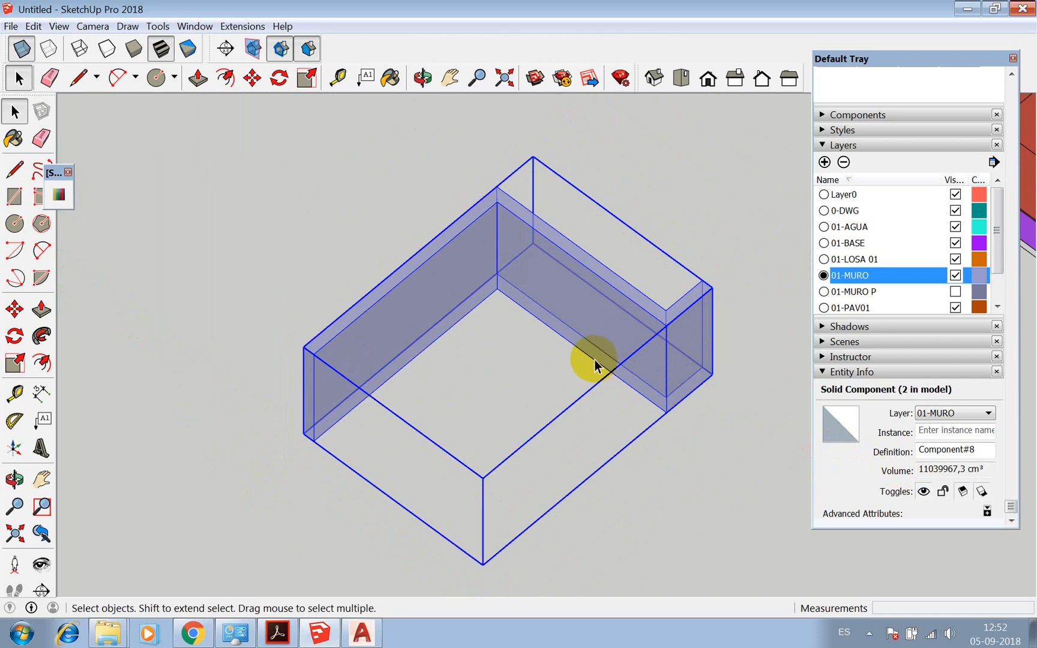
Check the original stairs wall's entity information and erase the copied wall outside the site
{"action": "scroll", "coordinate": [556, 333], "scroll_direction": "down", "scroll_amount": 5}
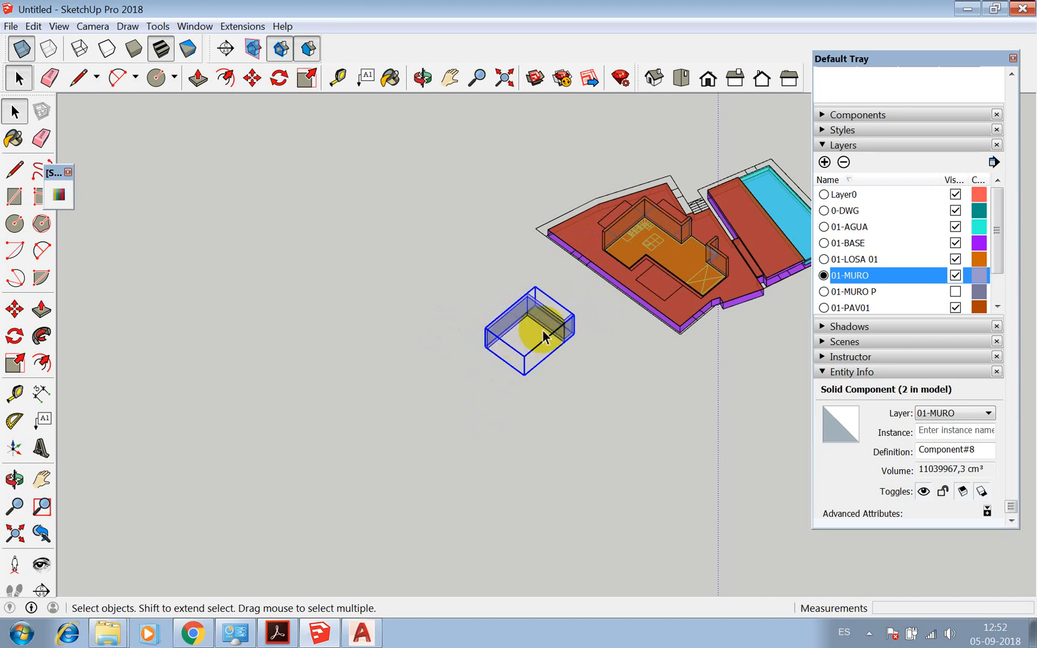
{"action": "scroll", "coordinate": [640, 214], "scroll_direction": "up", "scroll_amount": 2}
{"action": "left_click", "coordinate": [641, 213]}
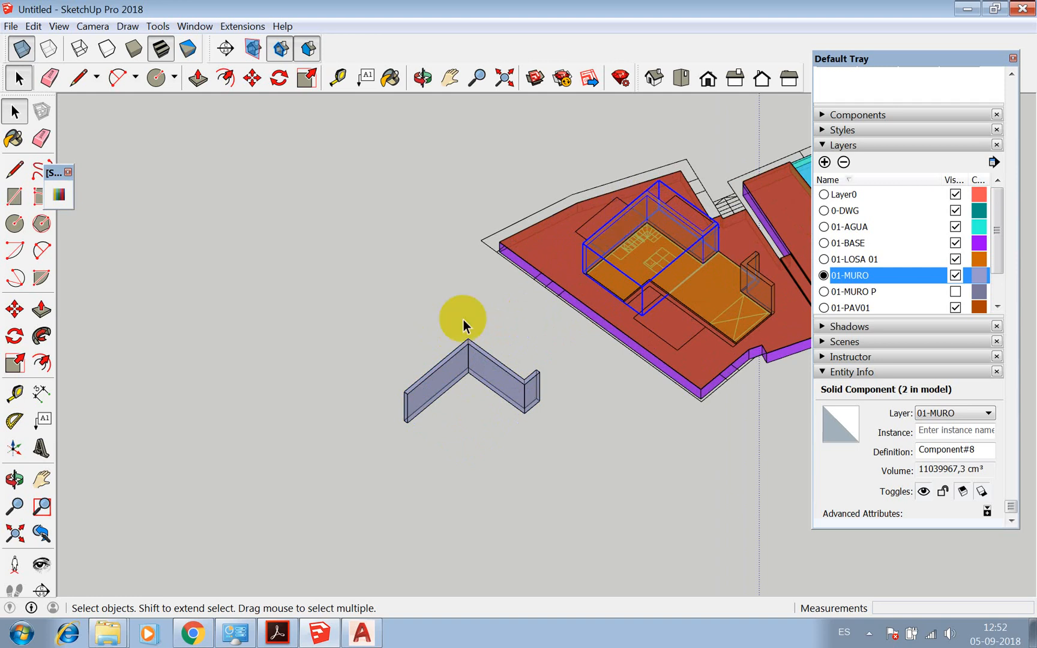
{"action": "left_click", "coordinate": [426, 402]}
{"action": "right_click", "coordinate": [426, 402]}
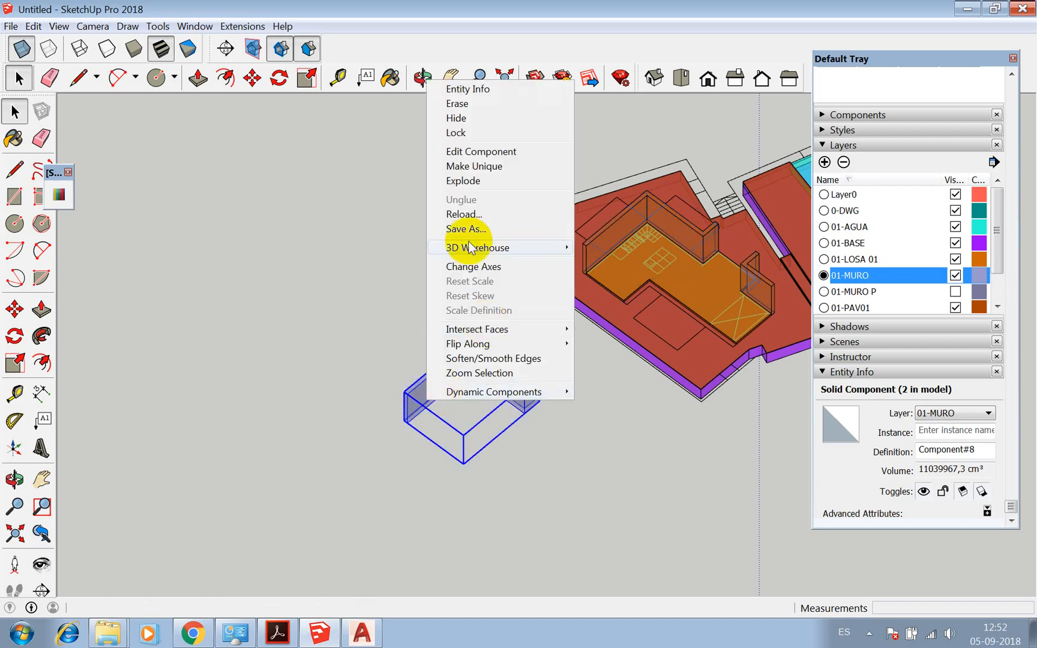
{"action": "left_click", "coordinate": [456, 103]}
Draw the closed footprint of a third, L-shaped wall along the slab's inner corner beside the paving rectangle
{"action": "scroll", "coordinate": [356, 317], "scroll_direction": "down", "scroll_amount": 3}
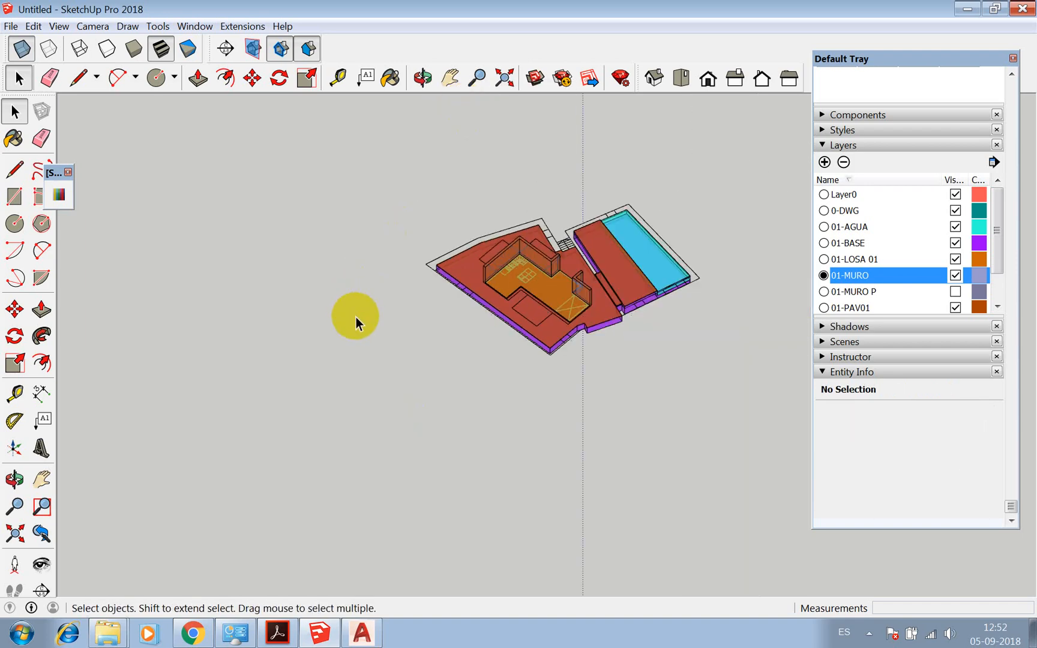
{"action": "scroll", "coordinate": [597, 315], "scroll_direction": "up", "scroll_amount": 5}
{"action": "key", "text": "l"}
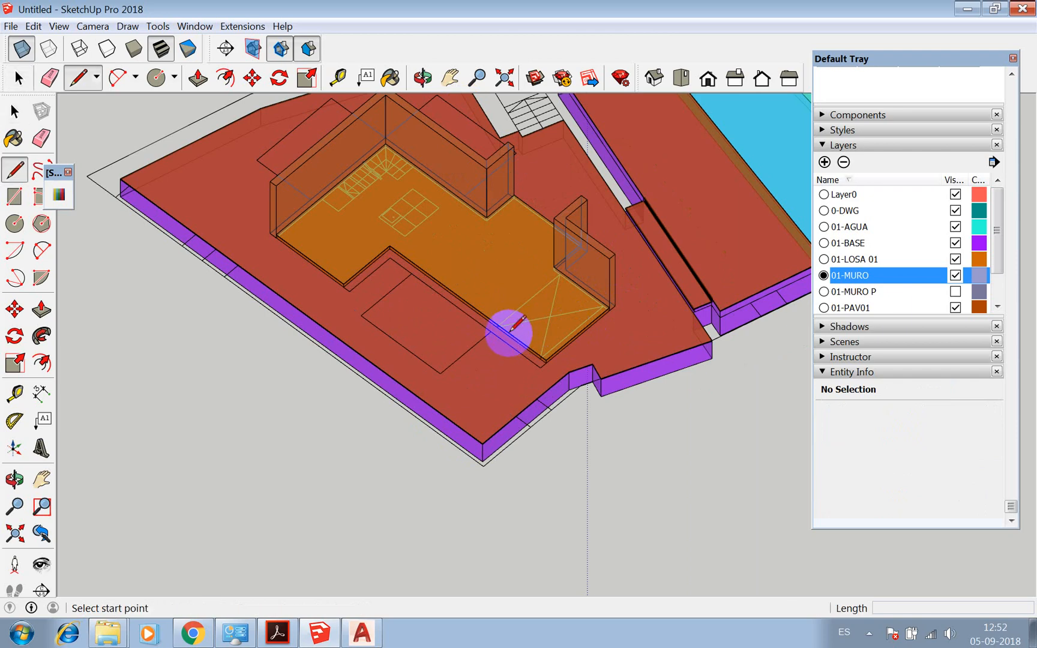
{"action": "scroll", "coordinate": [504, 347], "scroll_direction": "up", "scroll_amount": 3}
{"action": "left_click", "coordinate": [580, 371]}
{"action": "scroll", "coordinate": [583, 373], "scroll_direction": "up", "scroll_amount": 2}
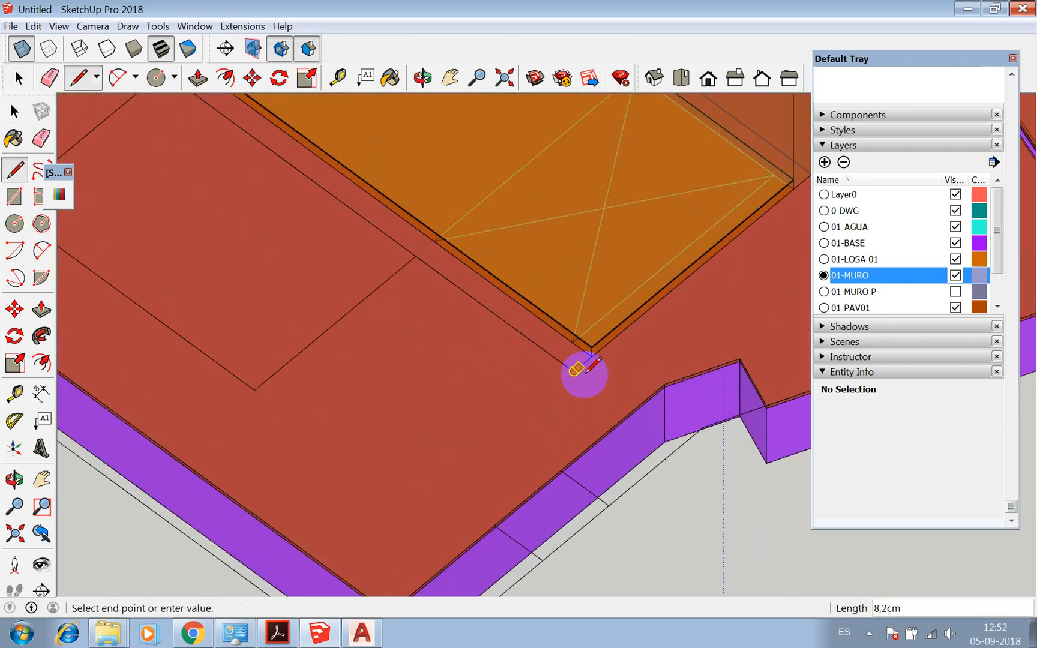
{"action": "scroll", "coordinate": [653, 410], "scroll_direction": "down", "scroll_amount": 4}
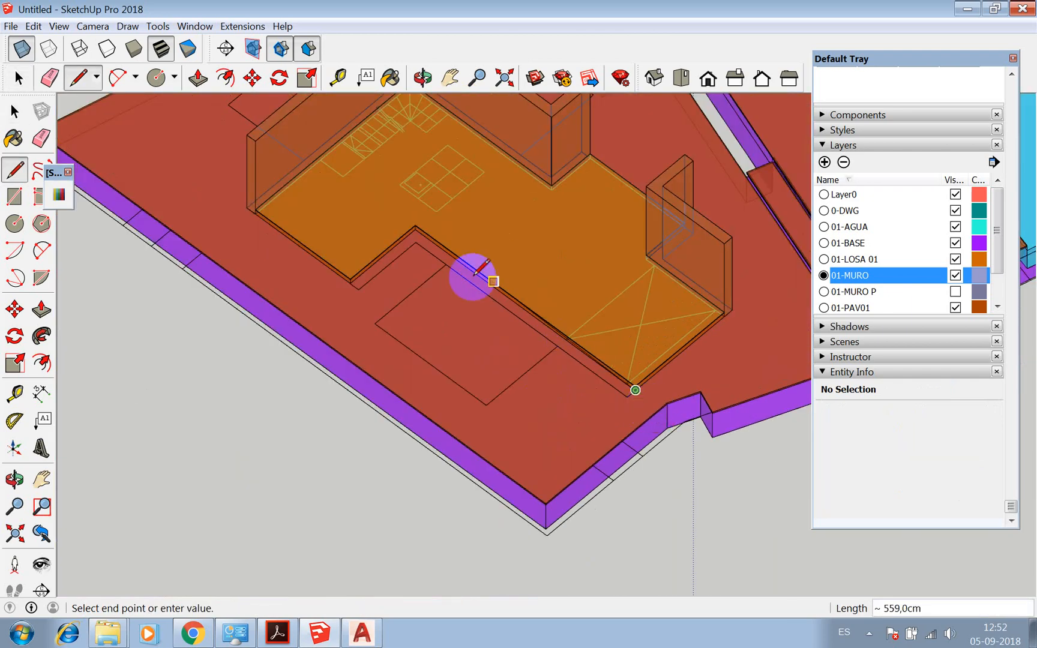
{"action": "scroll", "coordinate": [475, 274], "scroll_direction": "up", "scroll_amount": 4}
{"action": "left_click", "coordinate": [419, 204]}
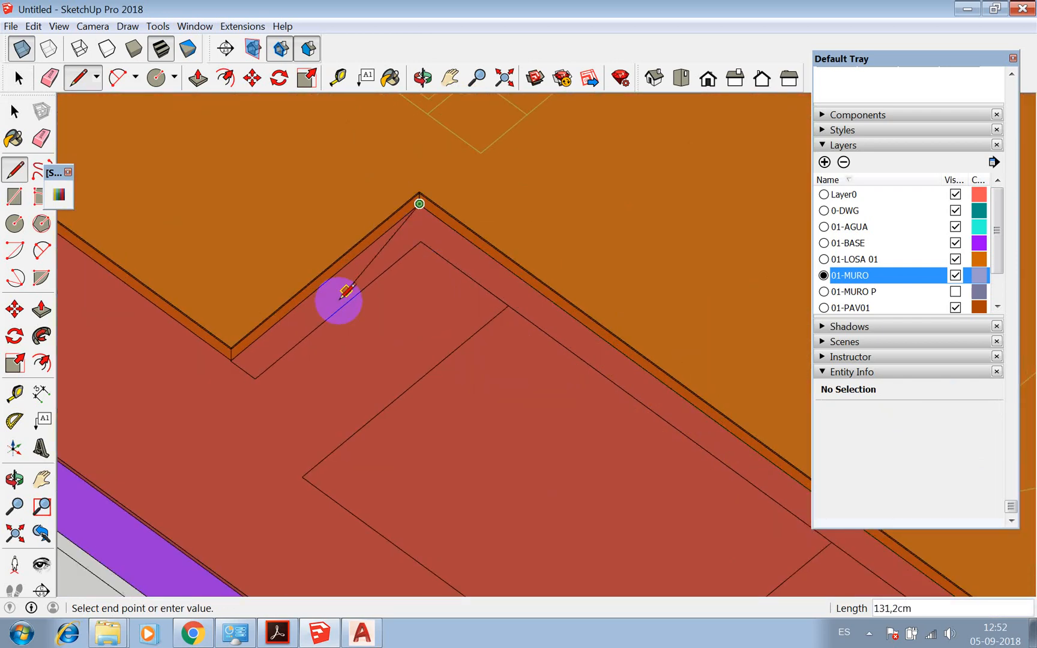
{"action": "scroll", "coordinate": [229, 370], "scroll_direction": "up", "scroll_amount": 3}
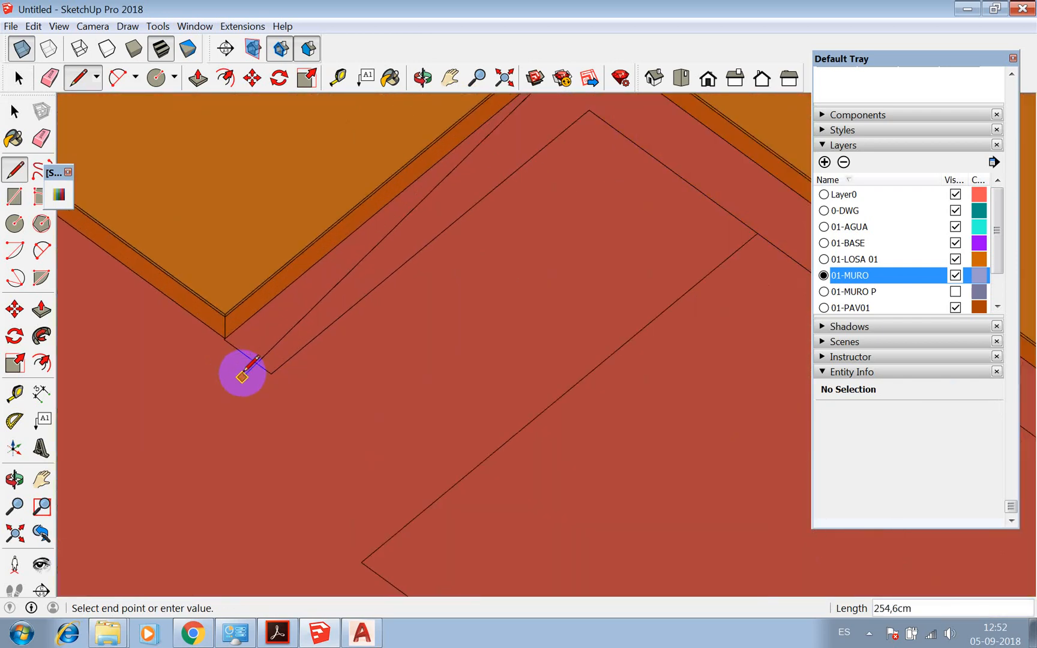
{"action": "left_click", "coordinate": [222, 335]}
{"action": "scroll", "coordinate": [252, 382], "scroll_direction": "down", "scroll_amount": 3}
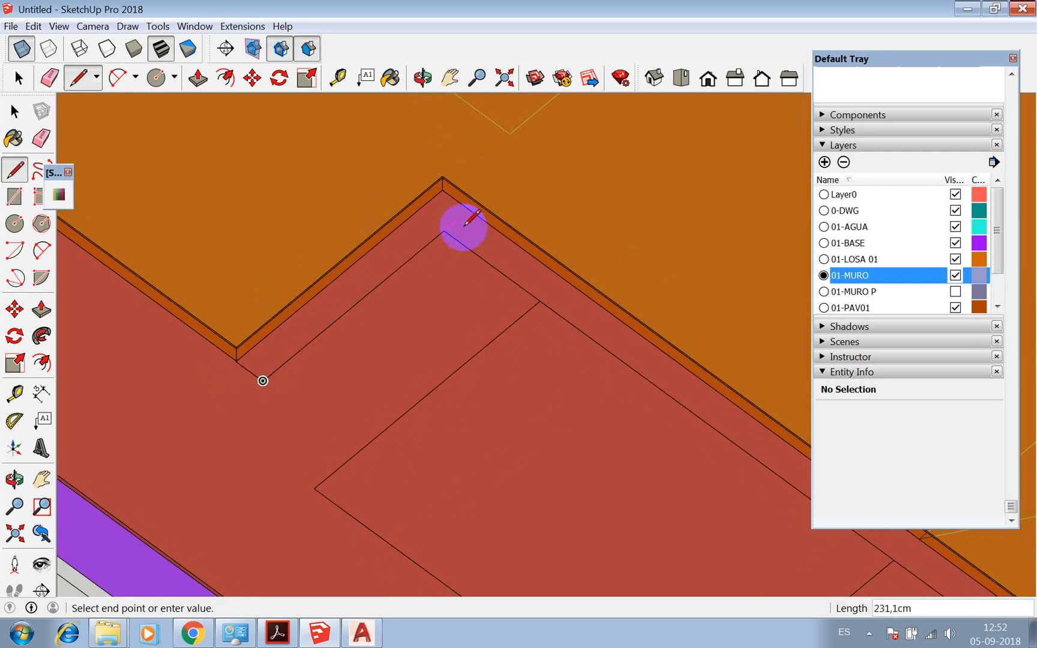
{"action": "left_click", "coordinate": [444, 231]}
{"action": "scroll", "coordinate": [348, 214], "scroll_direction": "down", "scroll_amount": 3}
{"action": "scroll", "coordinate": [610, 379], "scroll_direction": "up", "scroll_amount": 2}
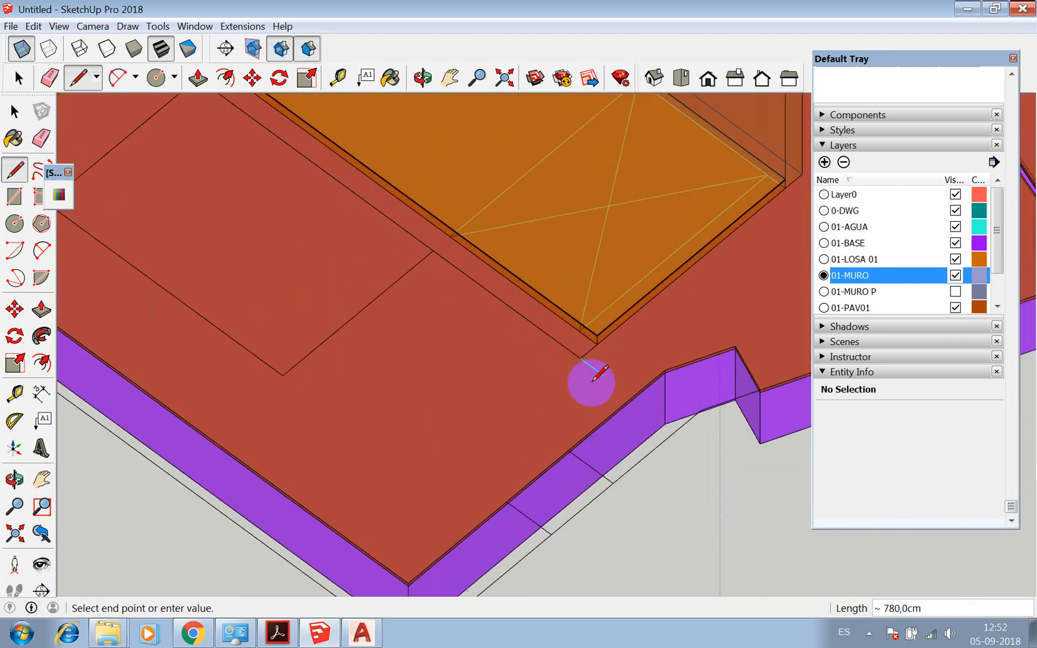
{"action": "scroll", "coordinate": [593, 379], "scroll_direction": "up", "scroll_amount": 1}
{"action": "left_click", "coordinate": [576, 348]}
Extrude the third wall footprint upward to the height of the neighbouring wall, 300 cm
{"action": "key", "text": "p"}
{"action": "left_click", "coordinate": [574, 347]}
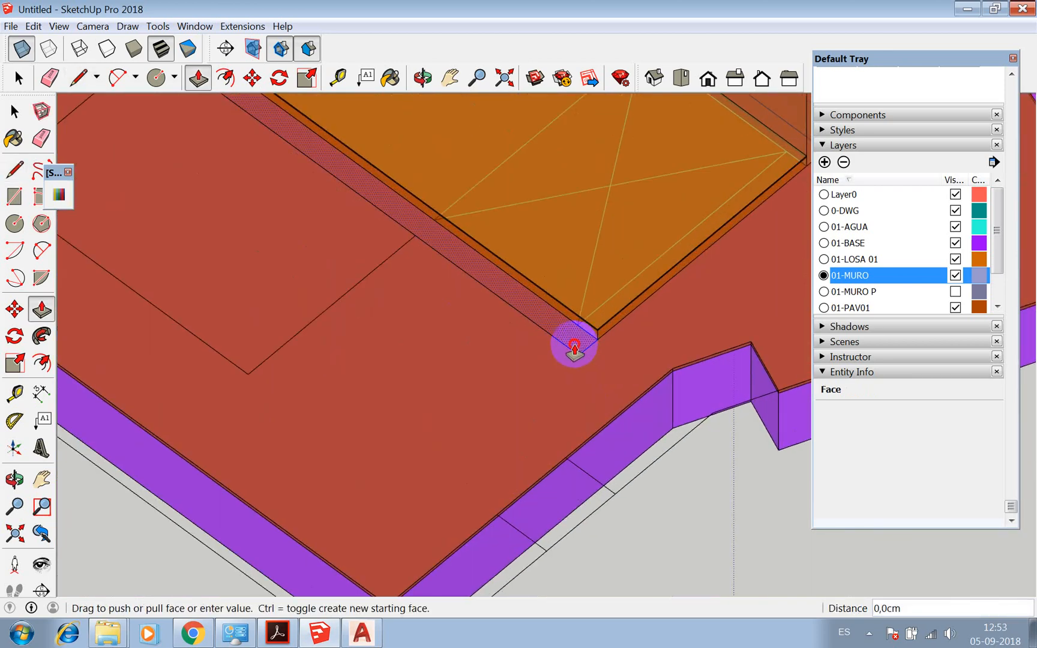
{"action": "scroll", "coordinate": [574, 348], "scroll_direction": "down", "scroll_amount": 5}
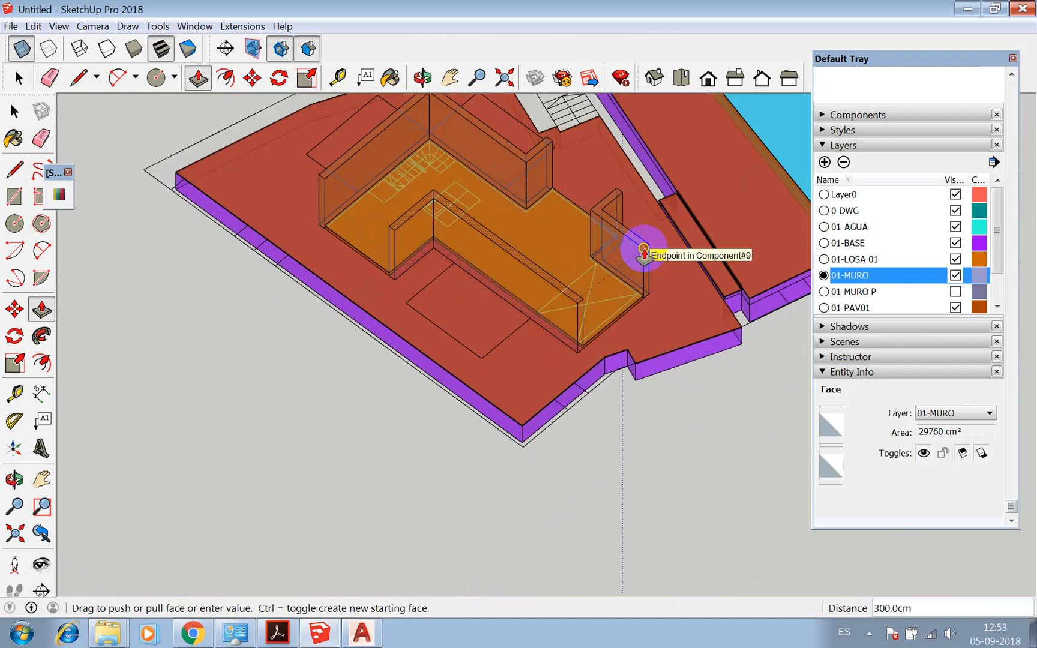
{"action": "left_click", "coordinate": [644, 248]}
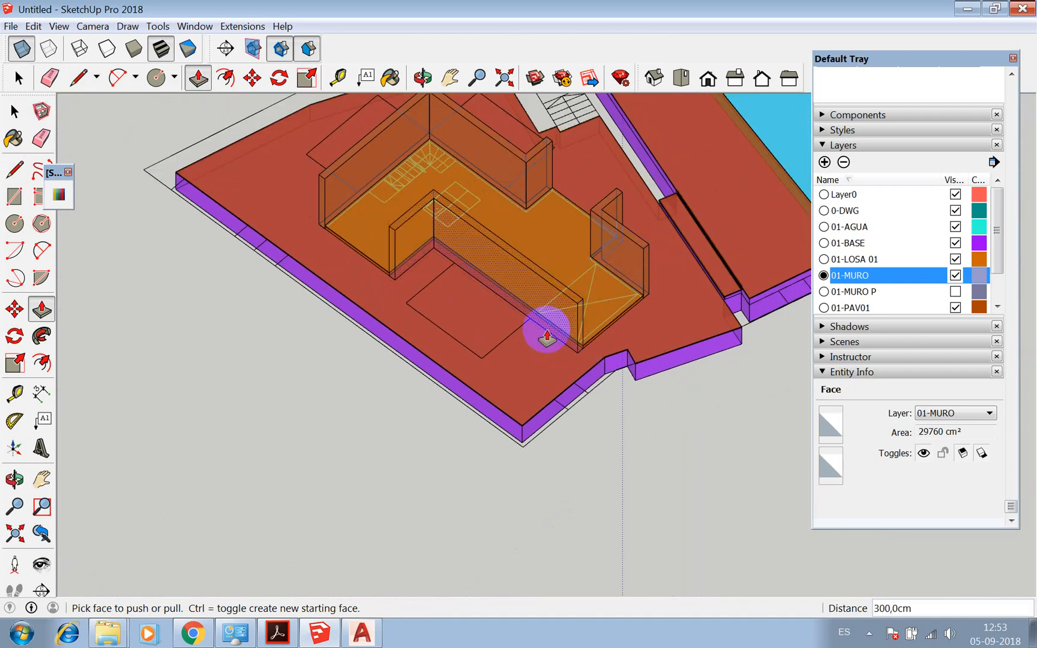
Select the whole third wall, make it a component with the default settings, and clear the selection
{"action": "key", "text": "space"}
{"action": "right_click", "coordinate": [495, 250]}
{"action": "left_click", "coordinate": [573, 277]}
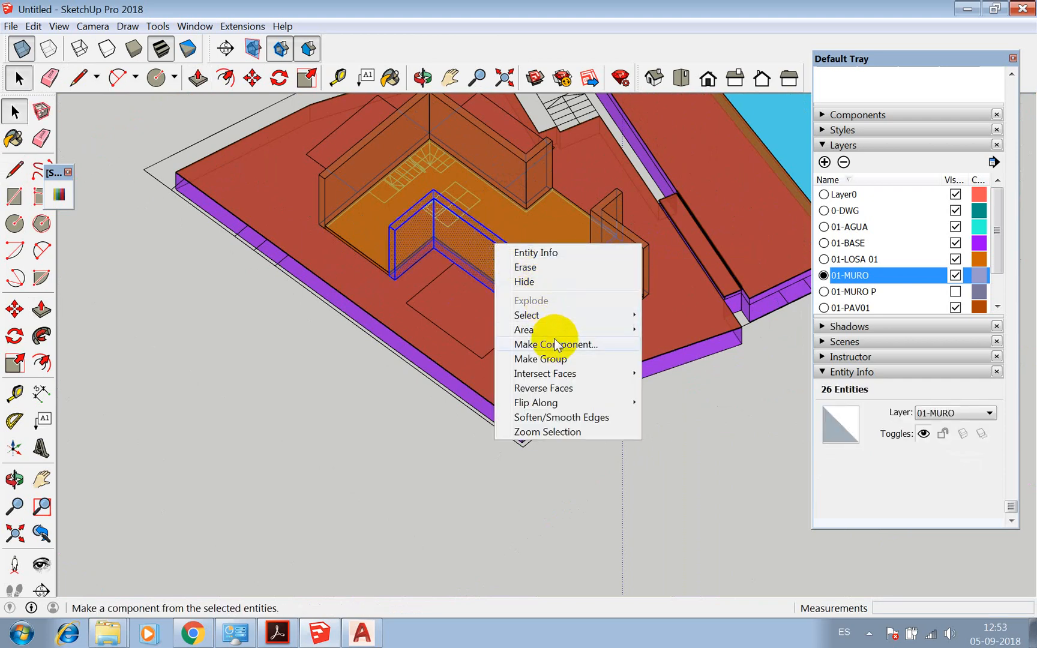
{"action": "left_click", "coordinate": [459, 478]}
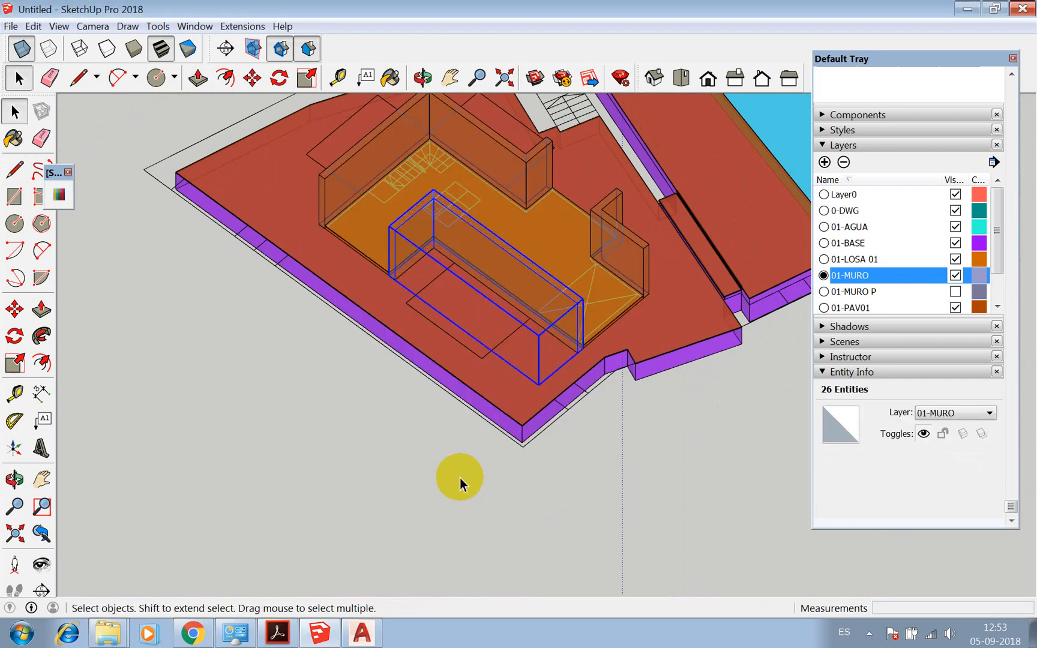
{"action": "scroll", "coordinate": [585, 424], "scroll_direction": "down", "scroll_amount": 5}
{"action": "left_click", "coordinate": [714, 185]}
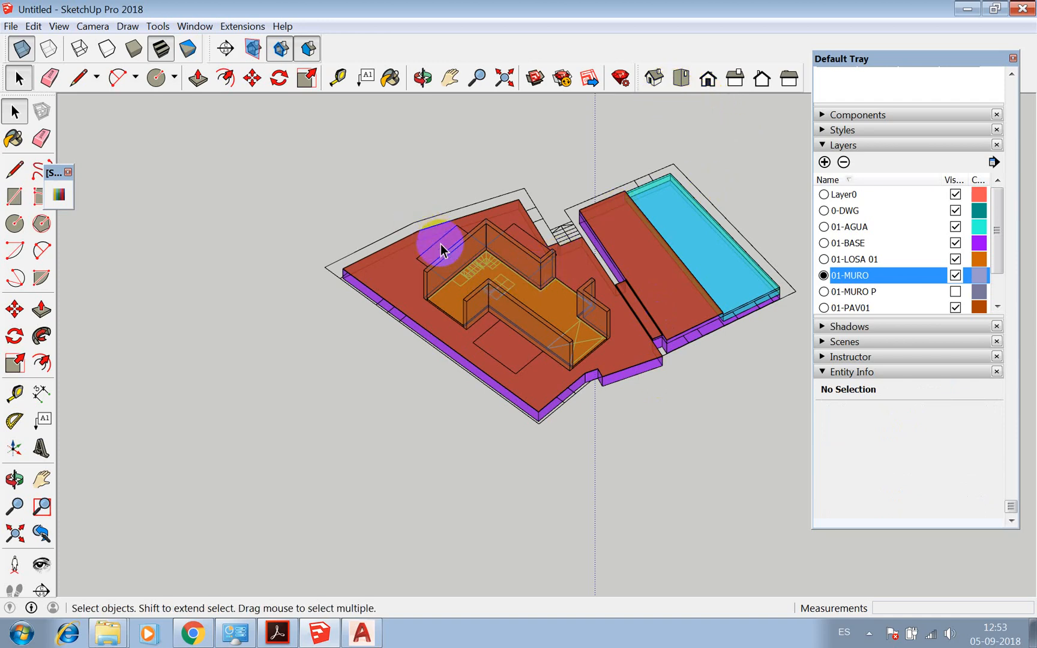
Turn off the X-ray display and orbit around the house to view the three walls as opaque surfaces
{"action": "scroll", "coordinate": [259, 213], "scroll_direction": "down", "scroll_amount": 2}
{"action": "scroll", "coordinate": [338, 217], "scroll_direction": "up", "scroll_amount": 5}
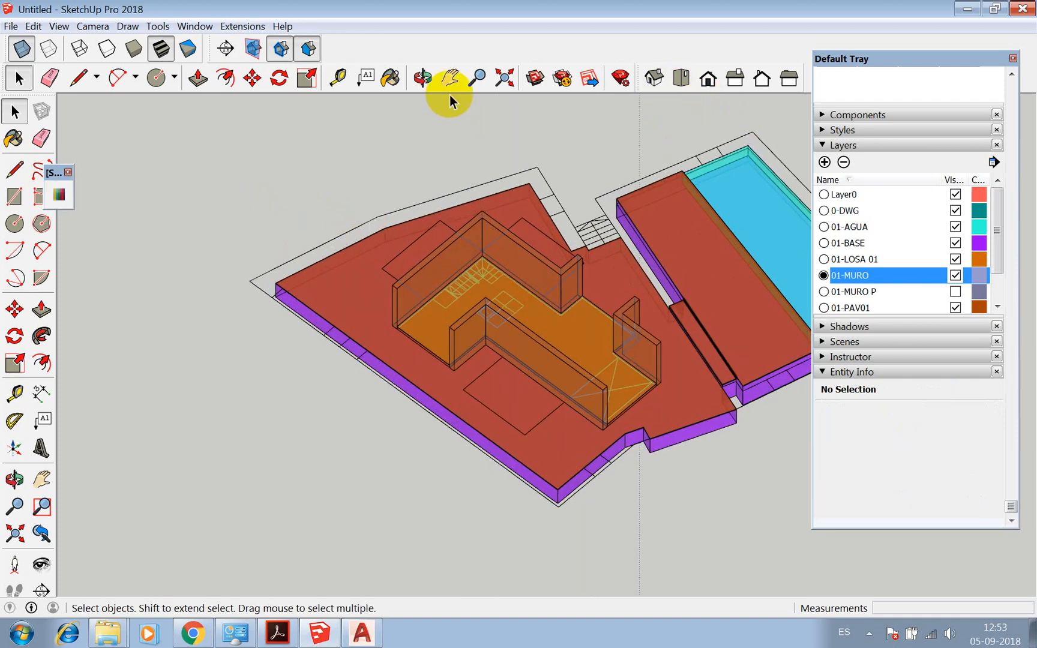
{"action": "left_click", "coordinate": [21, 48]}
{"action": "left_click", "coordinate": [423, 77]}
{"action": "left_click_drag", "start_coordinate": [475, 288], "coordinate": [530, 344]}
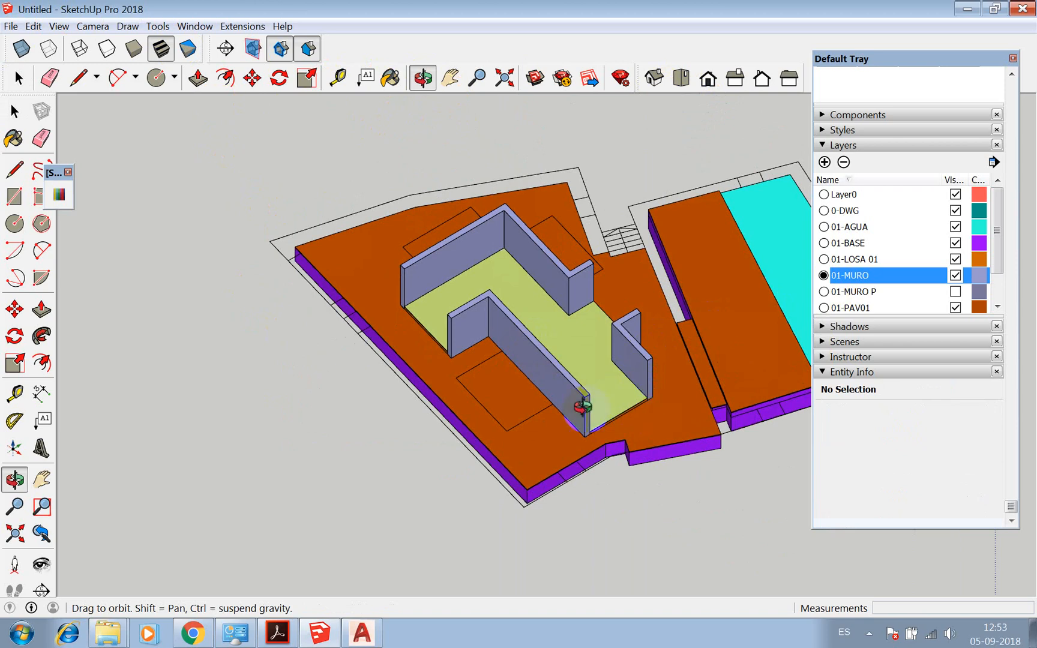
Show the 01-MURO P layer and select the whole modelled site together with the house slab and walls
{"action": "scroll", "coordinate": [468, 415], "scroll_direction": "down", "scroll_amount": 3}
{"action": "scroll", "coordinate": [466, 415], "scroll_direction": "down", "scroll_amount": 2}
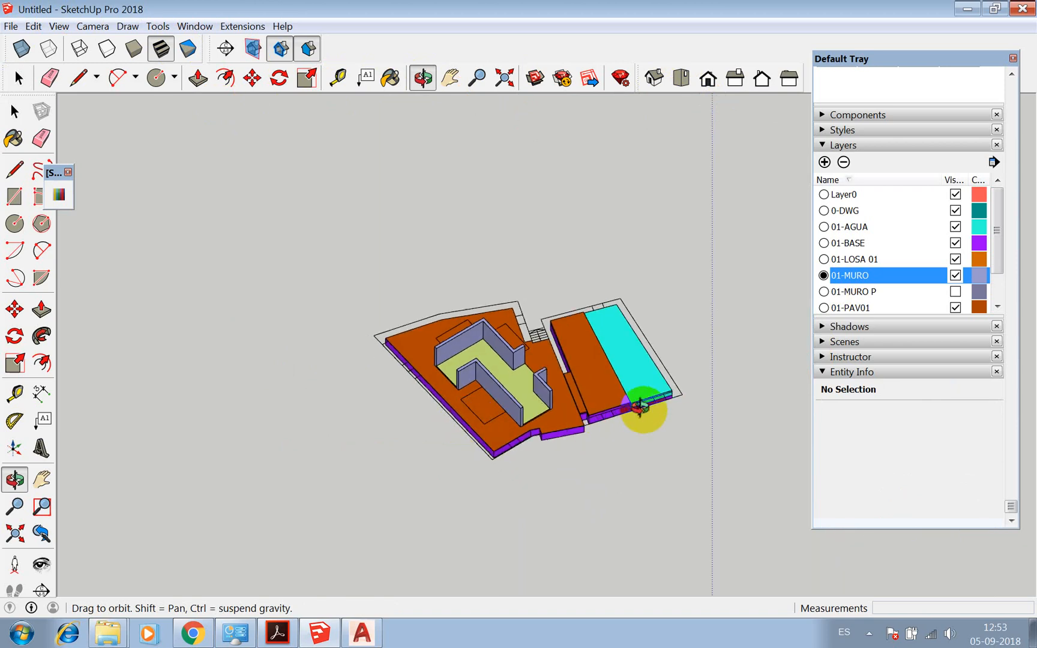
{"action": "scroll", "coordinate": [547, 430], "scroll_direction": "up", "scroll_amount": 4}
{"action": "key", "text": "space"}
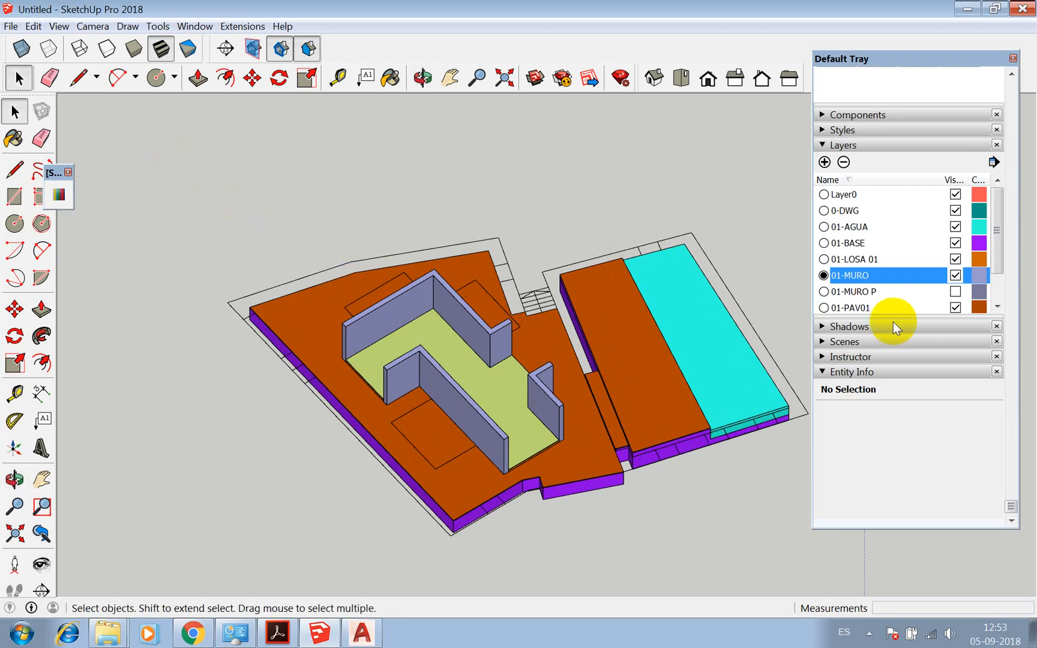
{"action": "left_click", "coordinate": [956, 291]}
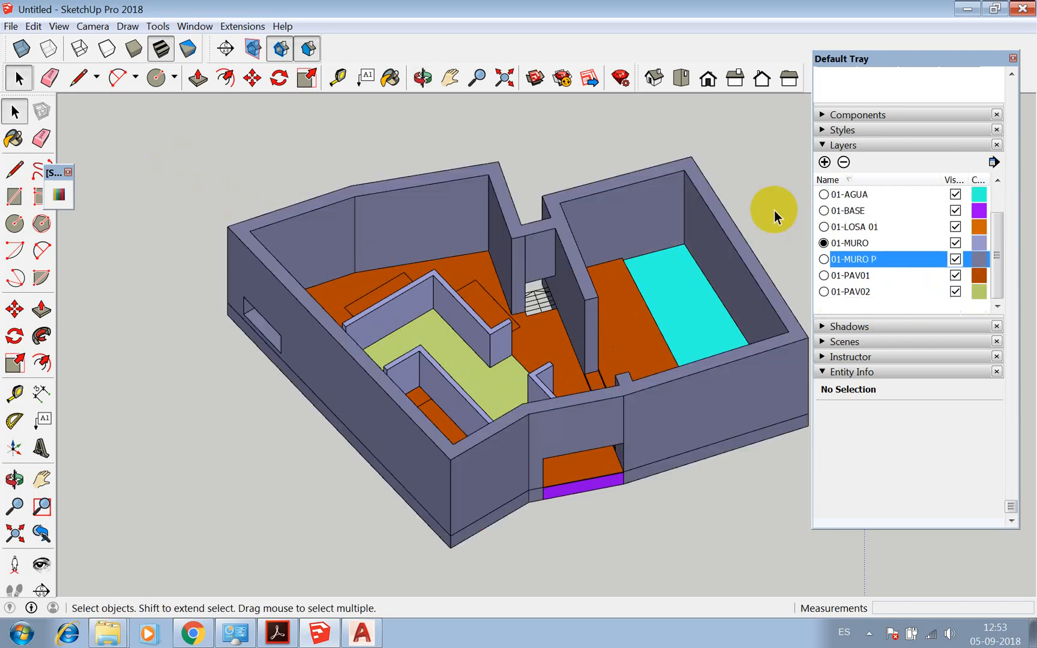
{"action": "left_click", "coordinate": [528, 342]}
{"action": "scroll", "coordinate": [528, 342], "scroll_direction": "down", "scroll_amount": 2}
{"action": "left_click_drag", "start_coordinate": [282, 168], "coordinate": [767, 515]}
{"action": "scroll", "coordinate": [504, 309], "scroll_direction": "up", "scroll_amount": 3}
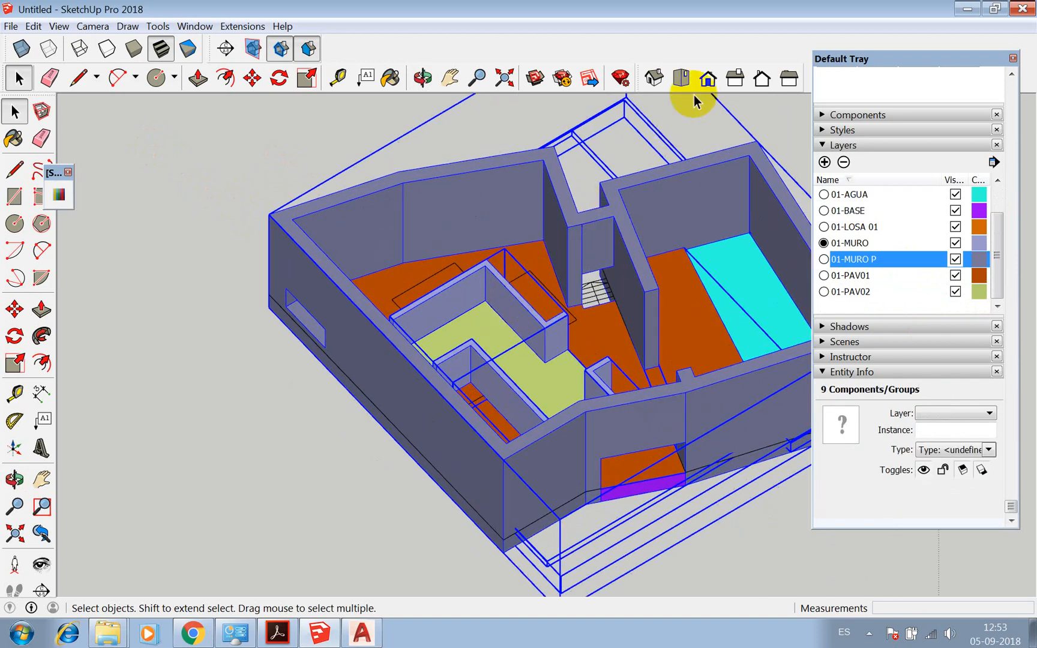
Use X-ray display to move the whole selection down 18 cm by the inner wall's lower corner, then restore opaque faces
{"action": "left_click", "coordinate": [22, 49]}
{"action": "scroll", "coordinate": [429, 309], "scroll_direction": "up", "scroll_amount": 8}
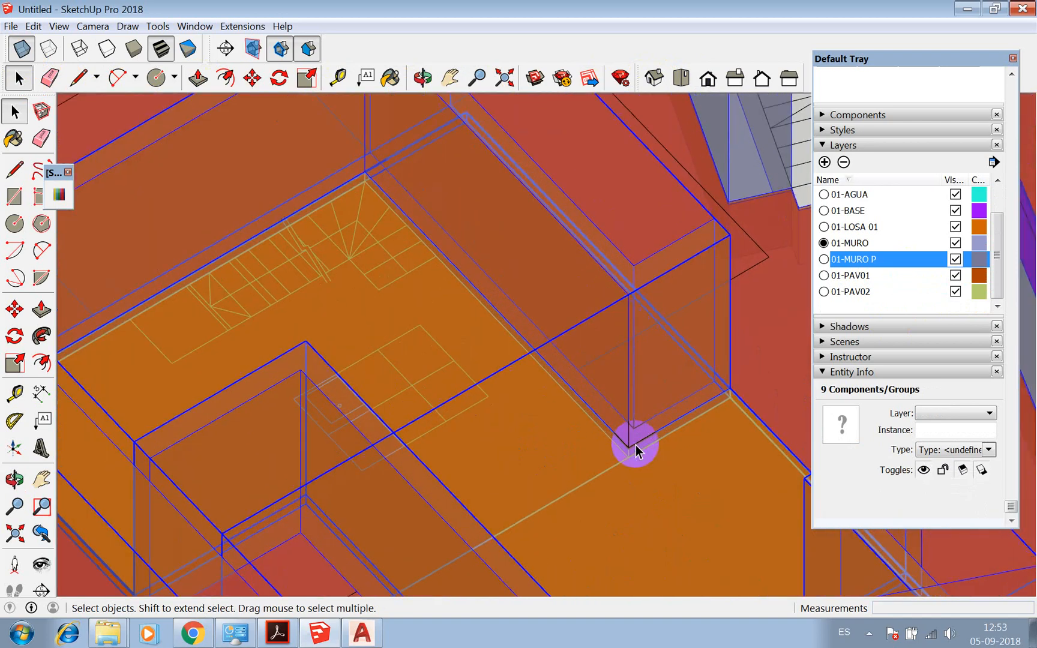
{"action": "scroll", "coordinate": [636, 451], "scroll_direction": "up", "scroll_amount": 5}
{"action": "key", "text": "m"}
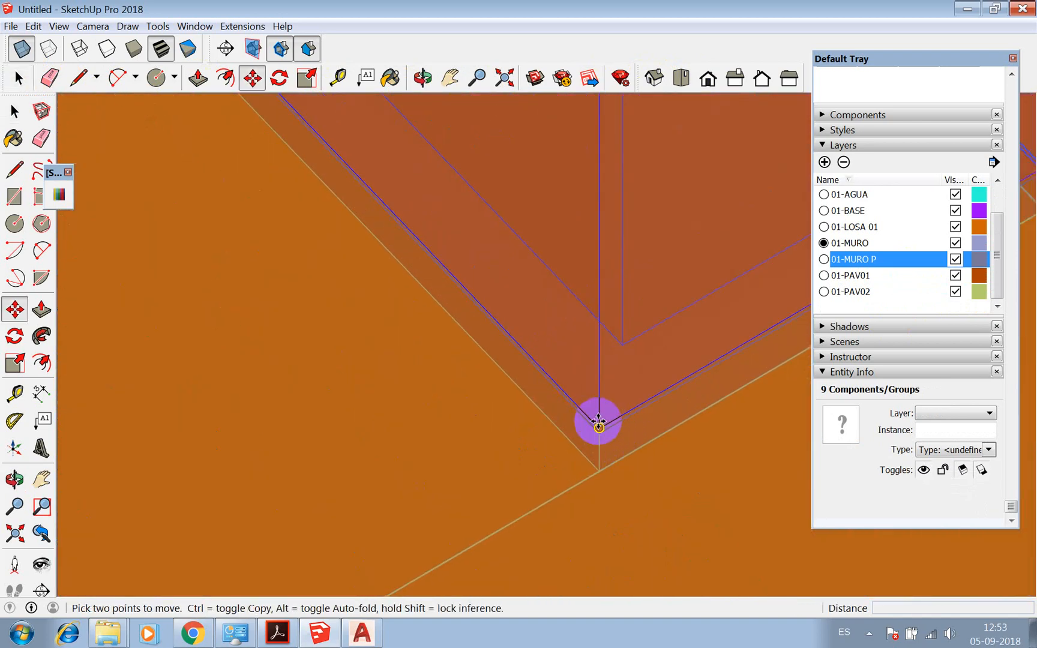
{"action": "left_click", "coordinate": [598, 424]}
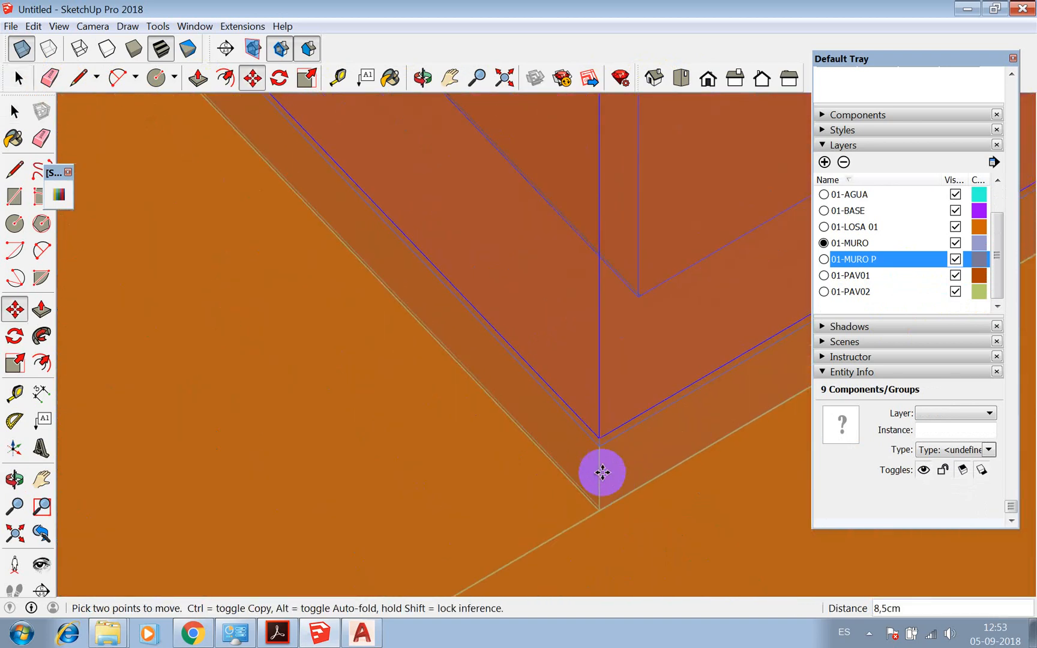
{"action": "left_click", "coordinate": [600, 506]}
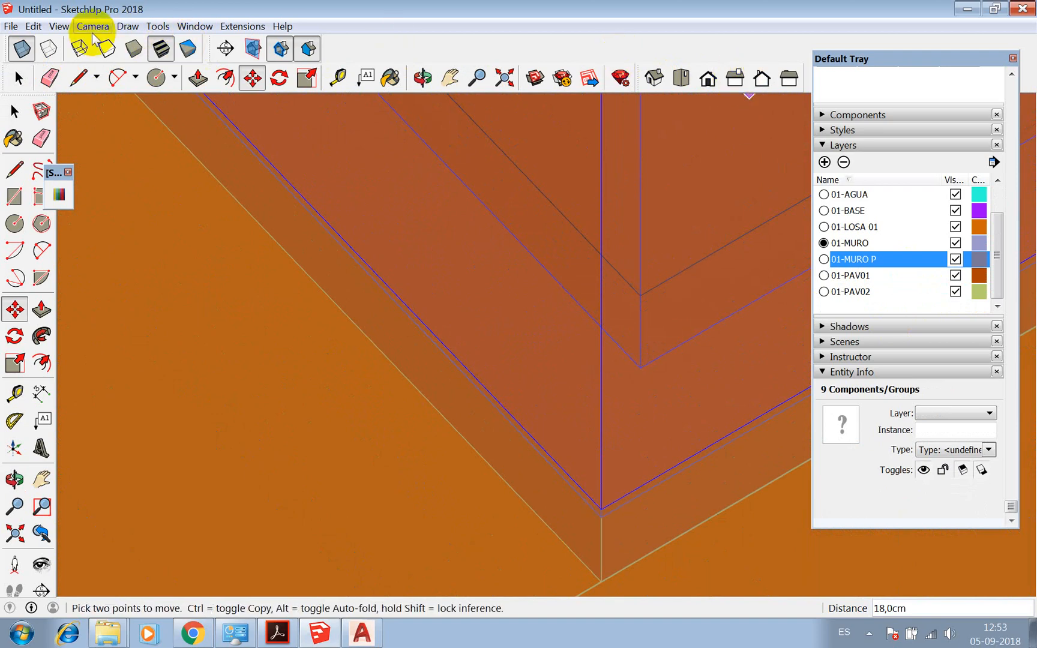
{"action": "left_click", "coordinate": [19, 46]}
{"action": "scroll", "coordinate": [593, 394], "scroll_direction": "down", "scroll_amount": 3}
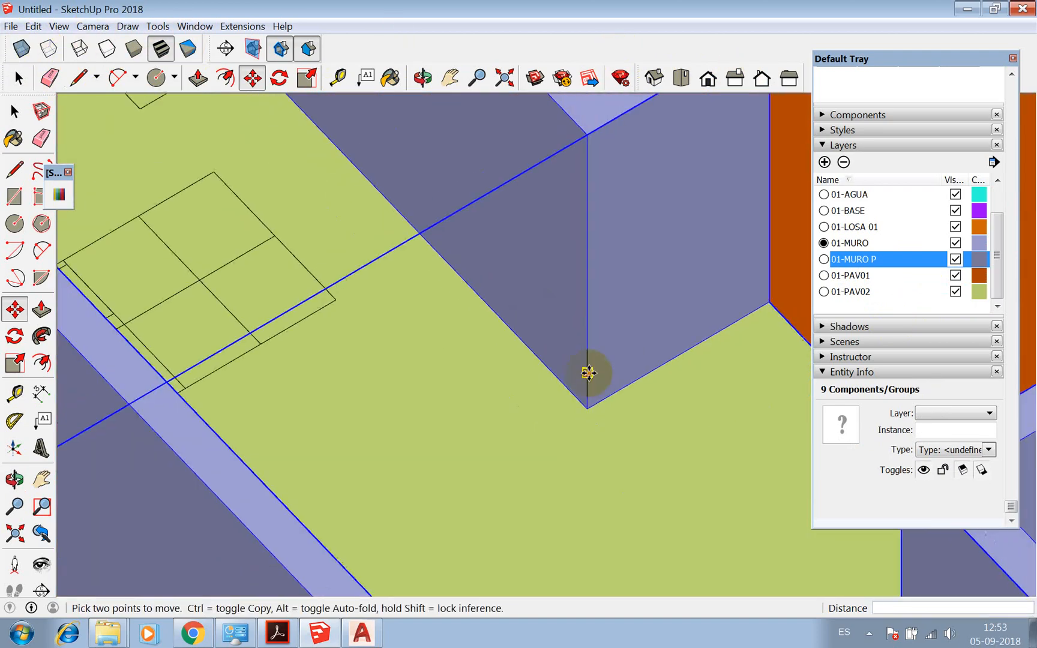
{"action": "scroll", "coordinate": [588, 373], "scroll_direction": "down", "scroll_amount": 5}
{"action": "key", "text": "space"}
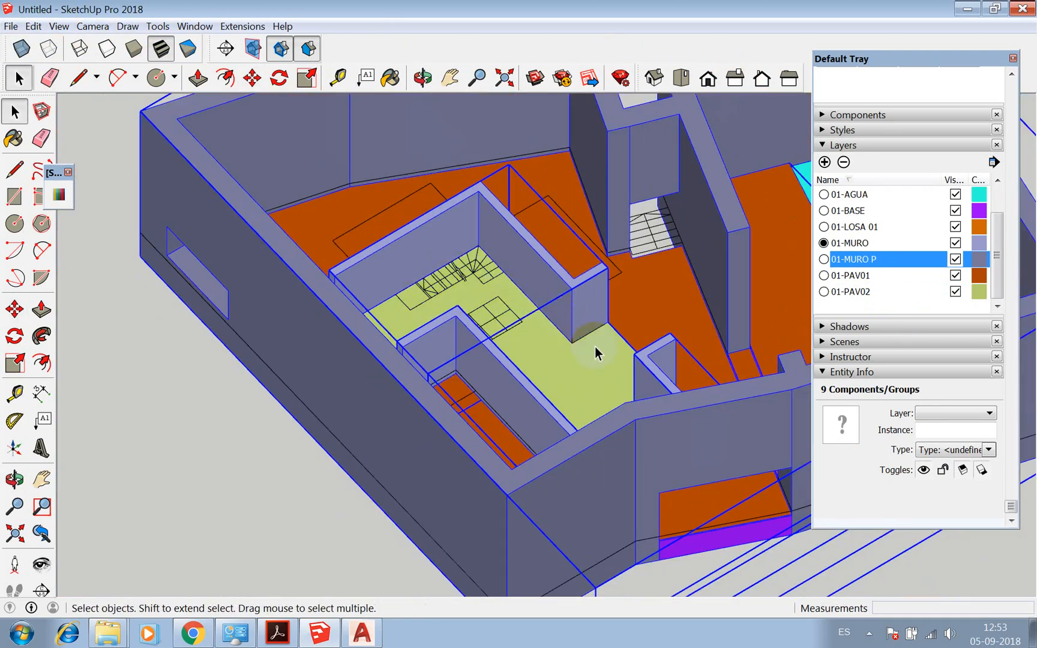
Orbit around the house to examine how its slab and walls sit inside the perimeter walls
{"action": "left_click", "coordinate": [422, 78]}
{"action": "left_click_drag", "start_coordinate": [546, 250], "coordinate": [711, 431]}
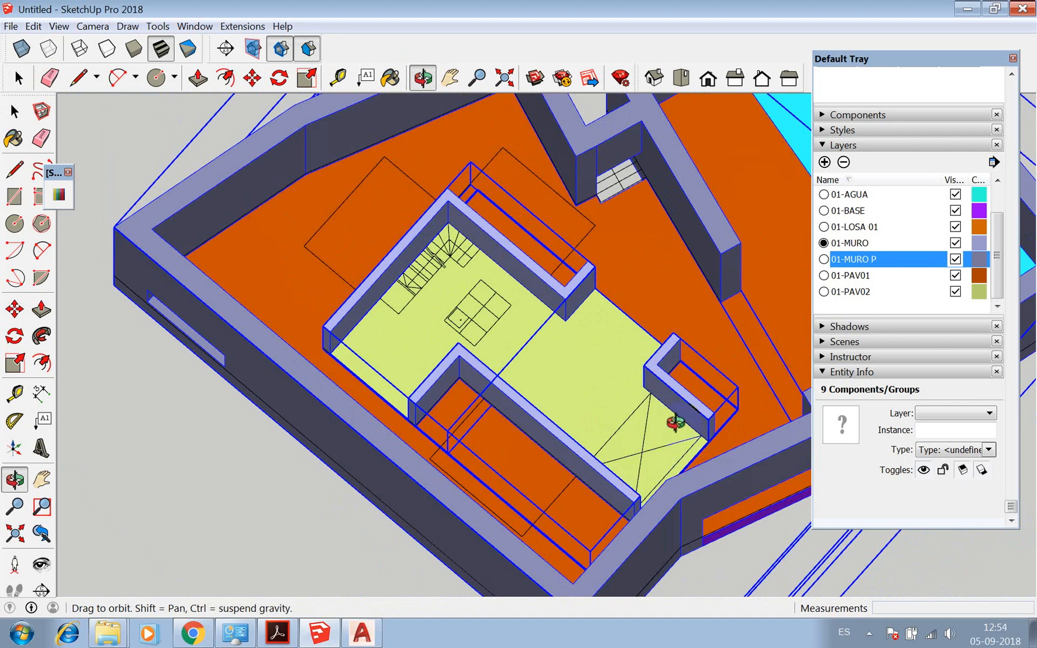
{"action": "left_click", "coordinate": [644, 482]}
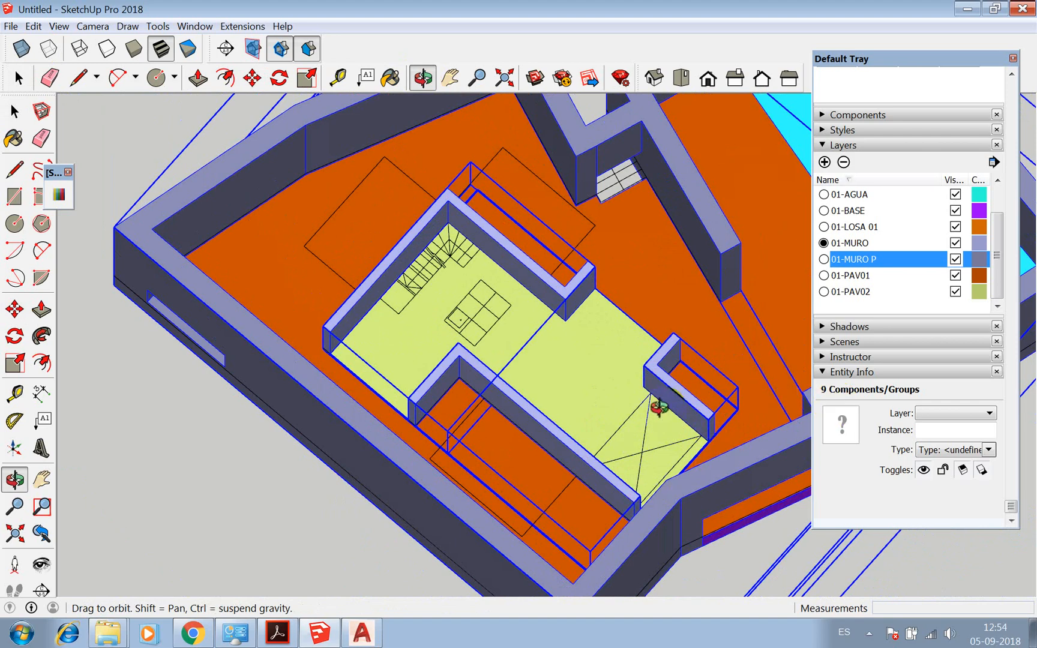
{"action": "left_click_drag", "start_coordinate": [607, 365], "coordinate": [738, 325]}
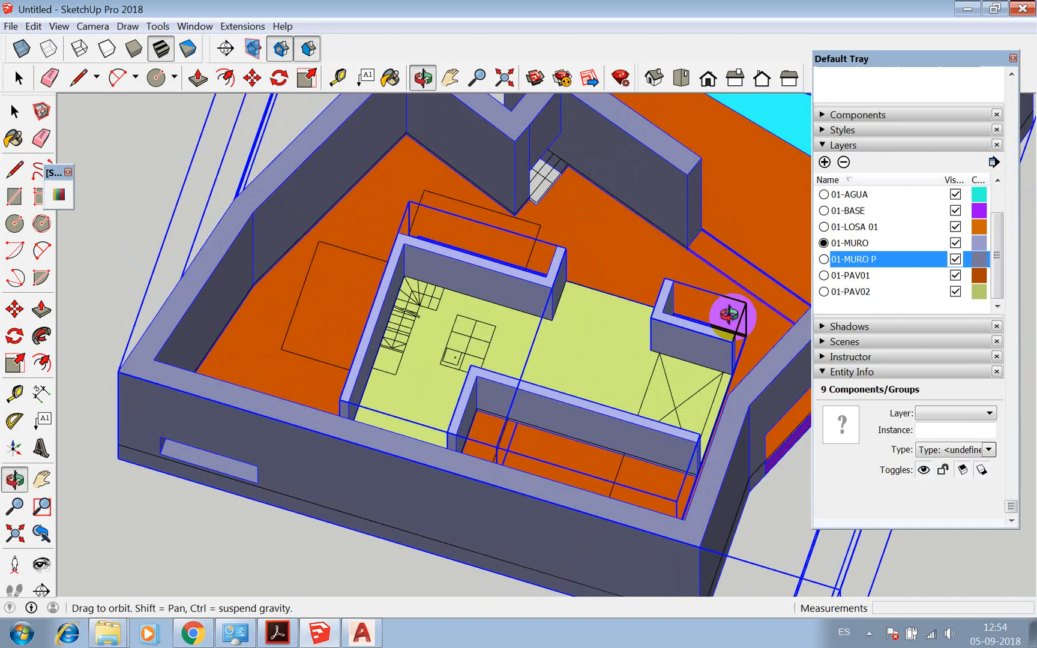
{"action": "left_click_drag", "start_coordinate": [729, 316], "coordinate": [584, 370]}
{"action": "scroll", "coordinate": [490, 329], "scroll_direction": "down", "scroll_amount": 3}
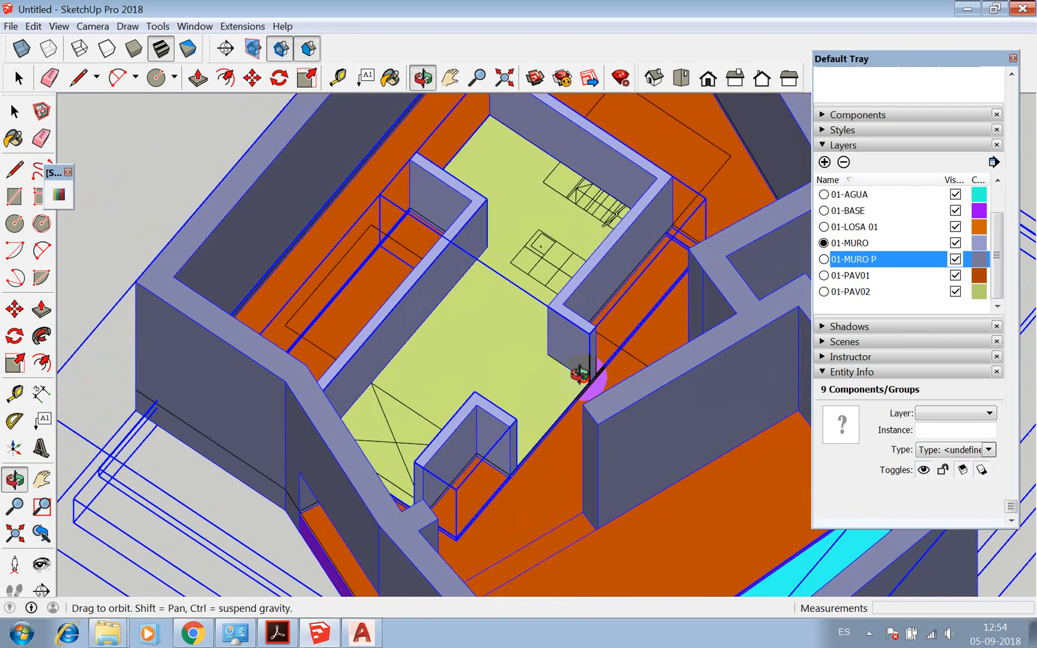
{"action": "left_click_drag", "start_coordinate": [542, 439], "coordinate": [723, 353]}
{"action": "scroll", "coordinate": [624, 287], "scroll_direction": "down", "scroll_amount": 3}
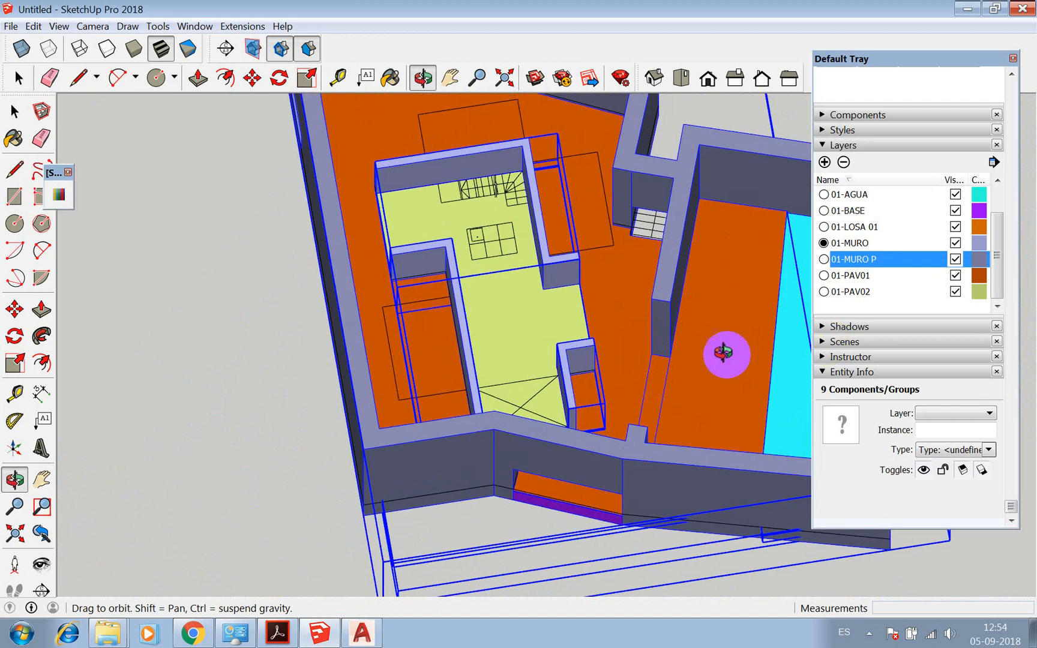
Hide the 01-MURO P layer again and clear the selection
{"action": "left_click", "coordinate": [955, 259]}
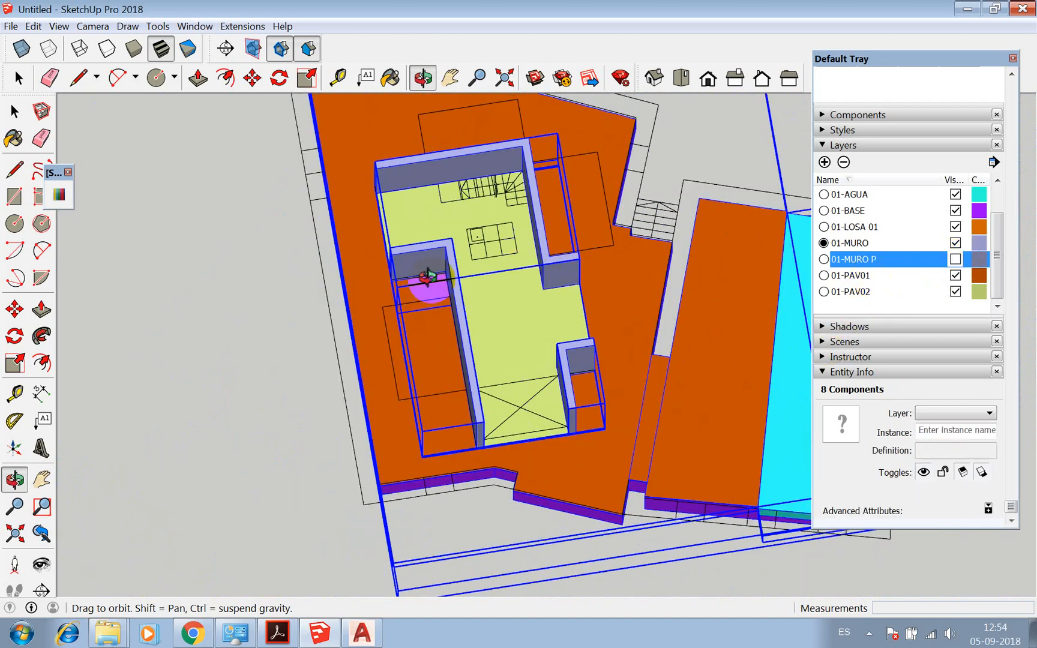
{"action": "scroll", "coordinate": [694, 157], "scroll_direction": "down", "scroll_amount": 3}
{"action": "key", "text": "space"}
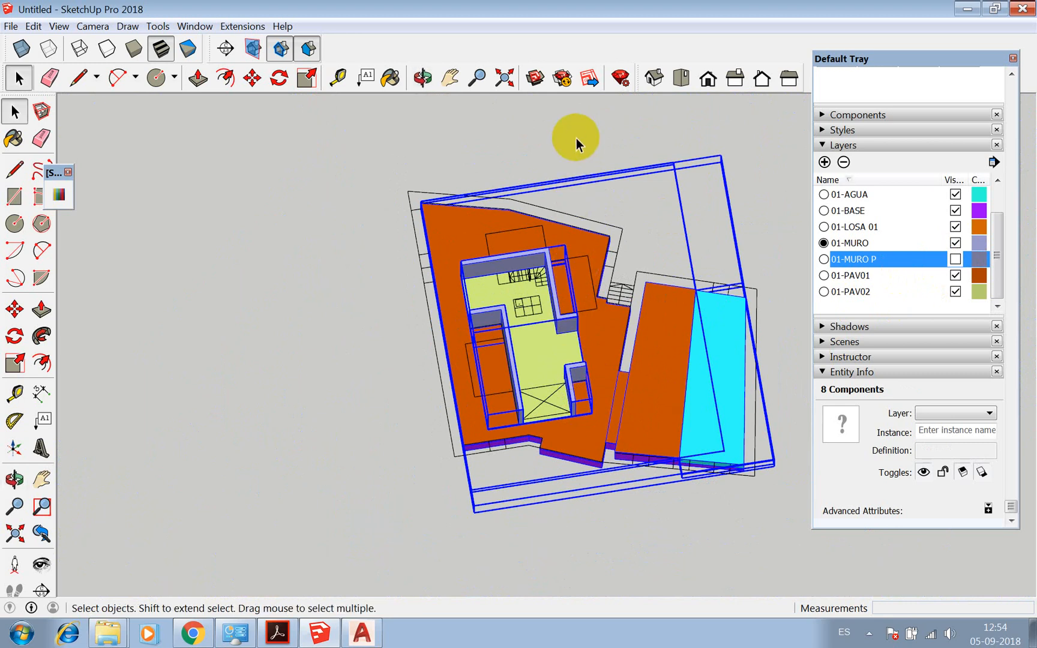
{"action": "left_click", "coordinate": [587, 192]}
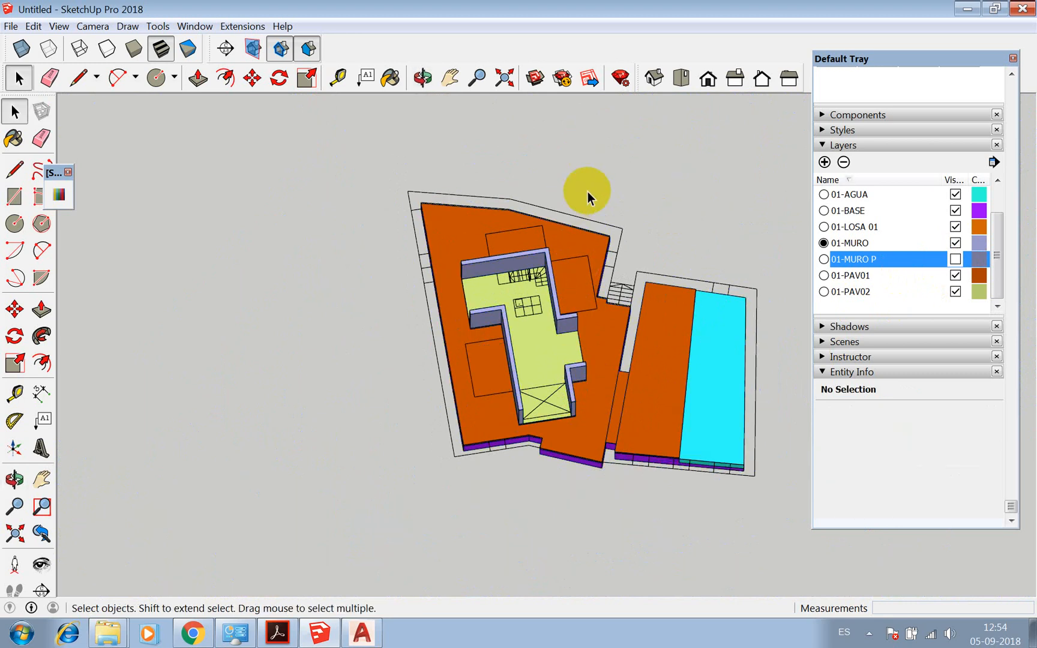
Select the house's slab and wall components and create a new layer named 02-PISO 01 as the active layer
{"action": "scroll", "coordinate": [487, 248], "scroll_direction": "up", "scroll_amount": 3}
{"action": "left_click_drag", "start_coordinate": [436, 147], "coordinate": [623, 480]}
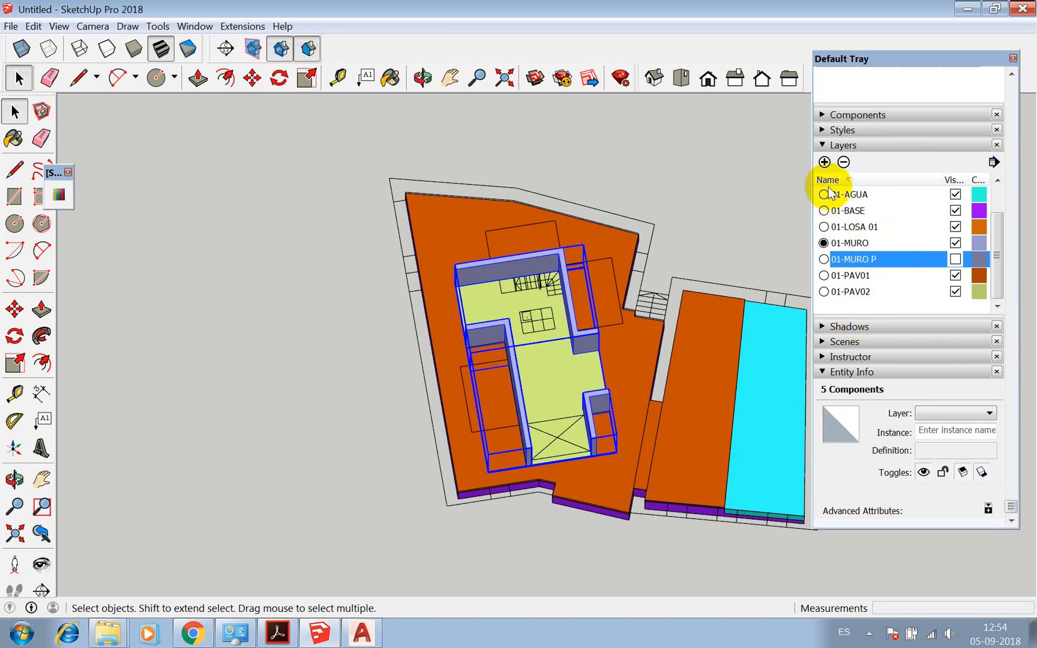
{"action": "left_click", "coordinate": [824, 162]}
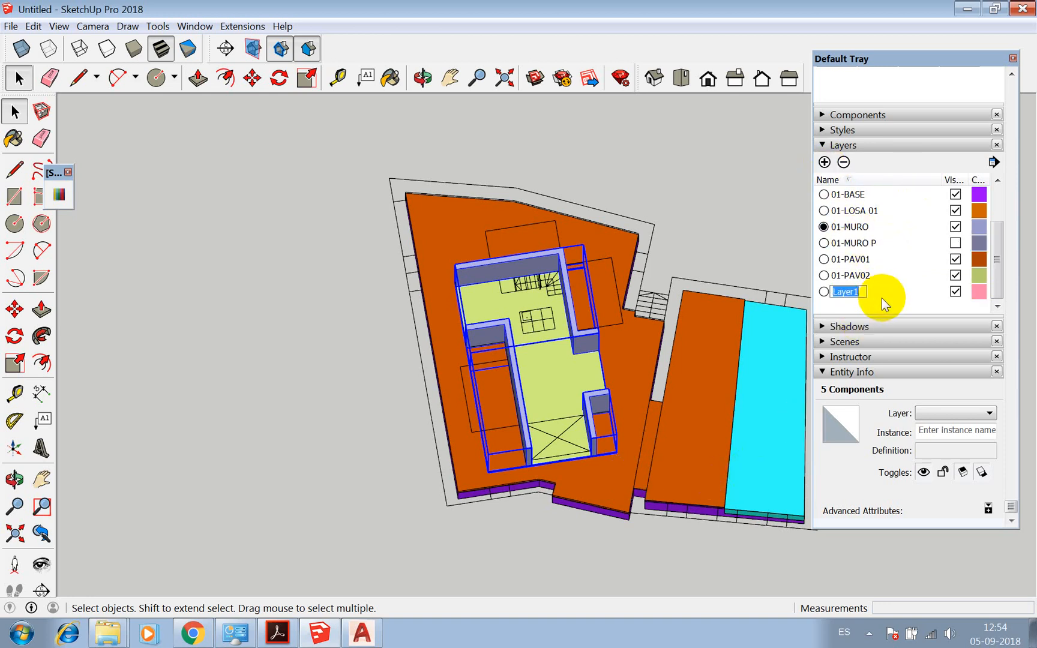
{"action": "type", "text": "02-PISO 01"}
{"action": "key", "text": "Return"}
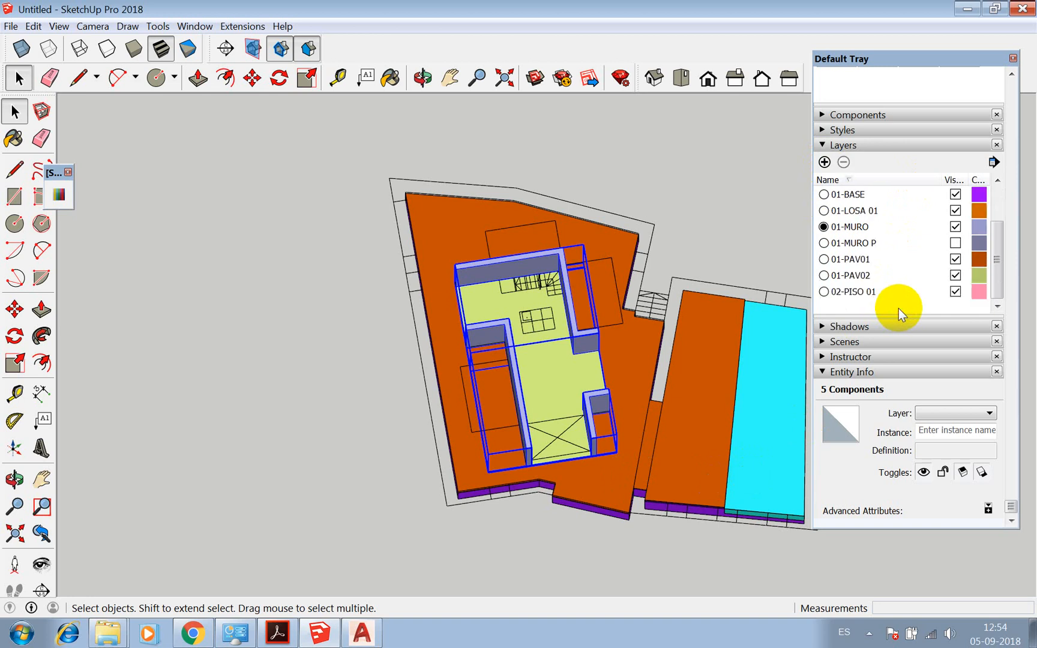
{"action": "left_click", "coordinate": [824, 293]}
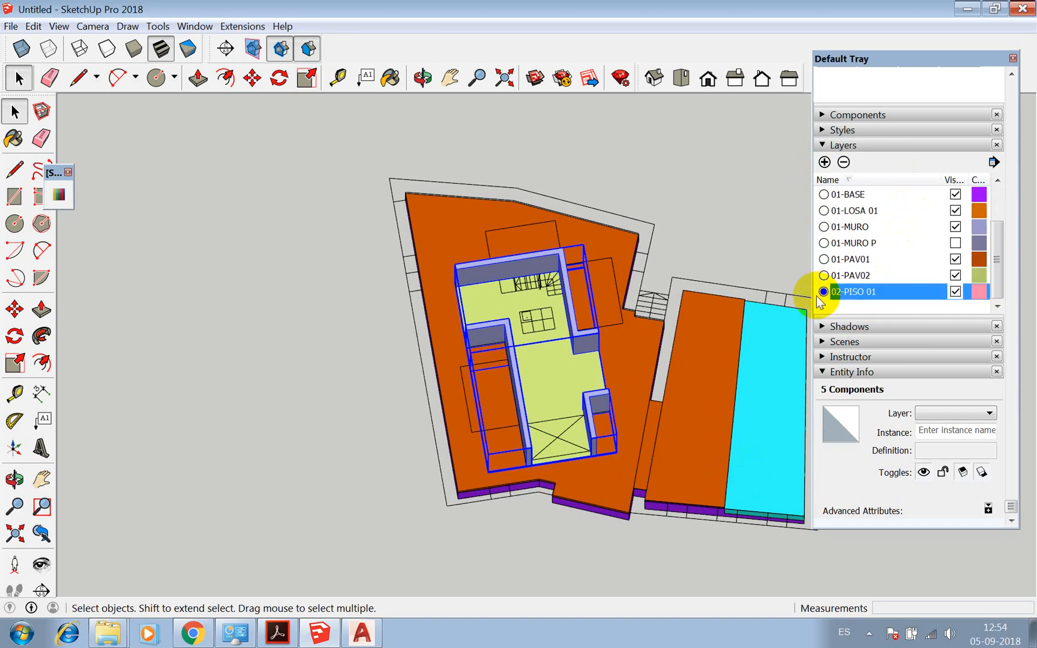
Combine the selected house slab and walls into one component on the 02-PISO 01 layer
{"action": "right_click", "coordinate": [568, 300]}
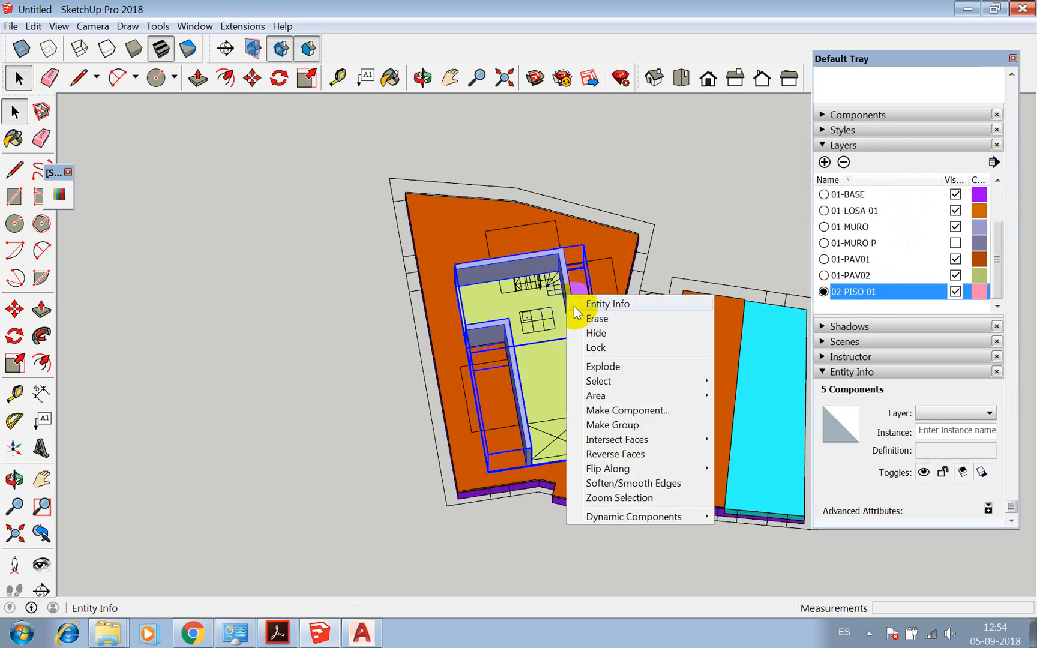
{"action": "left_click", "coordinate": [622, 412]}
{"action": "left_click", "coordinate": [456, 480]}
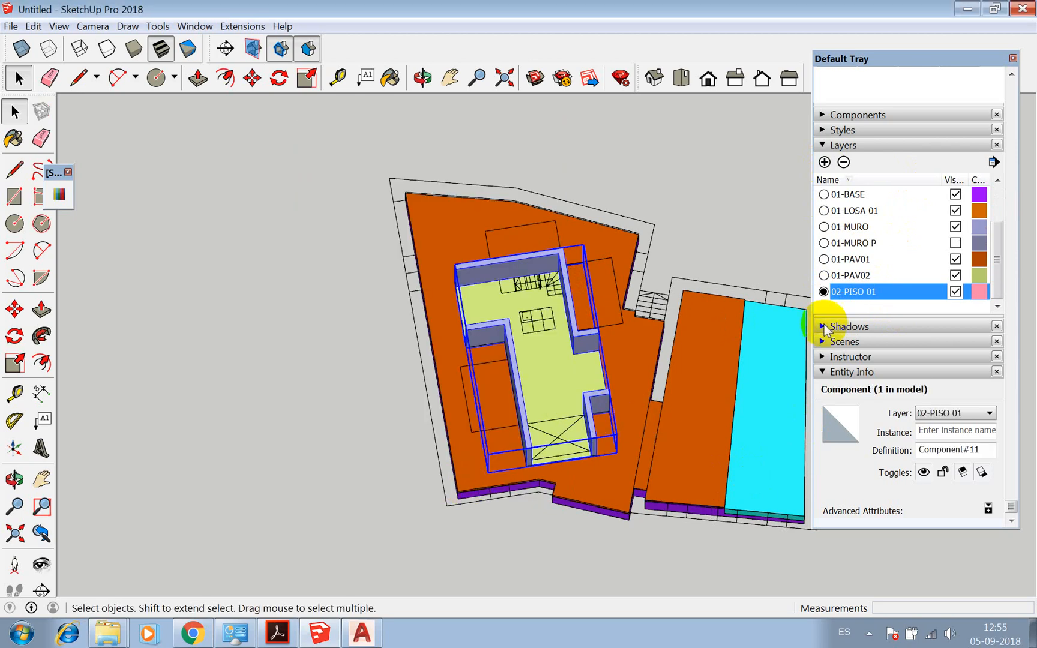
Make 01-MURO P the active layer and switch the 02-PISO 01 layer off and back on to check its contents
{"action": "left_click", "coordinate": [824, 243]}
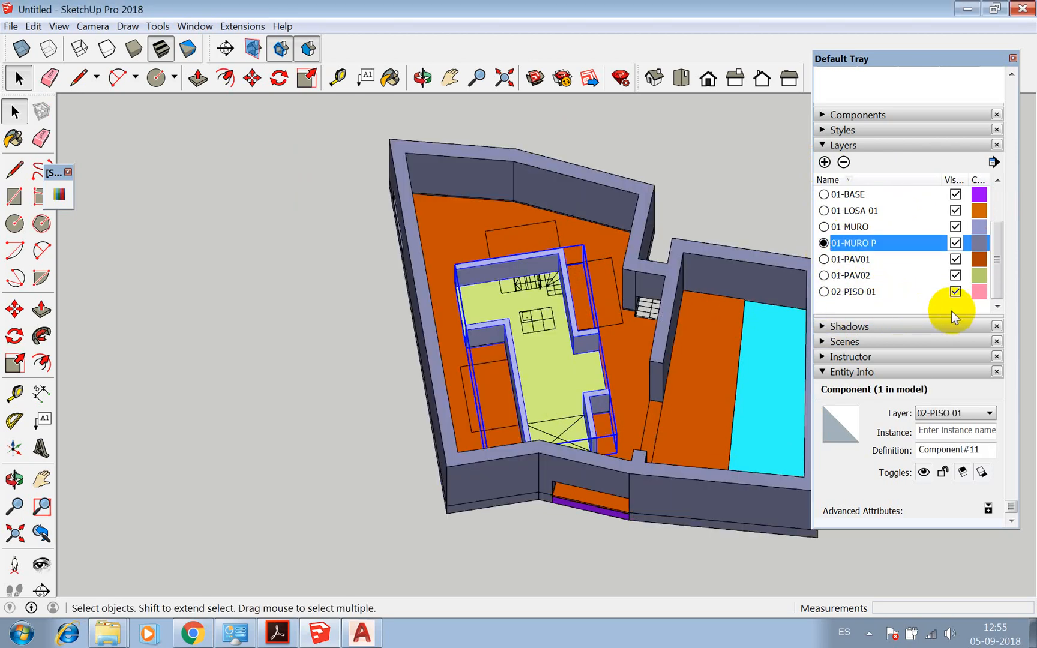
{"action": "left_click", "coordinate": [955, 291]}
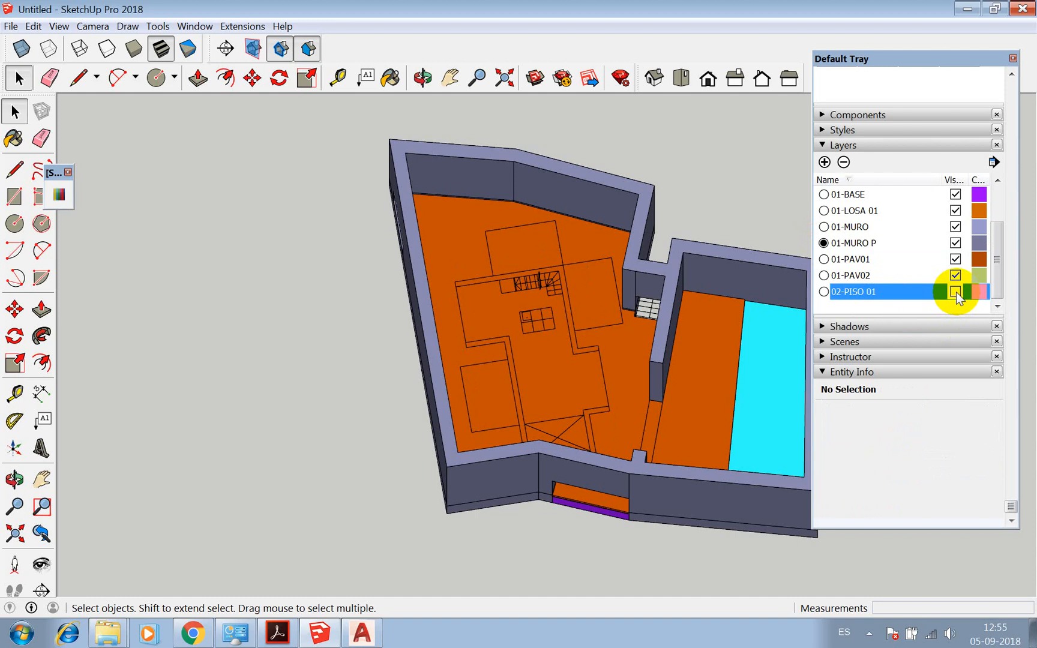
{"action": "left_click", "coordinate": [955, 292]}
{"action": "left_click", "coordinate": [956, 292]}
{"action": "left_click", "coordinate": [956, 292]}
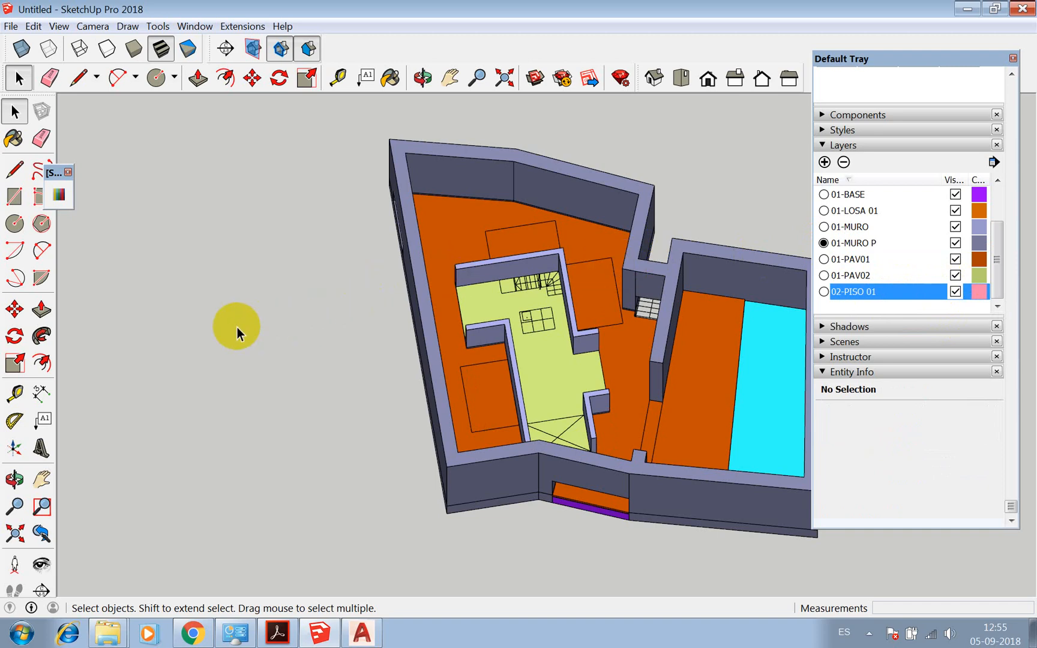
Create a new layer named 01-LOSA 02 and make it the active layer
{"action": "scroll", "coordinate": [232, 324], "scroll_direction": "down", "scroll_amount": 8}
{"action": "scroll", "coordinate": [509, 294], "scroll_direction": "up", "scroll_amount": 3}
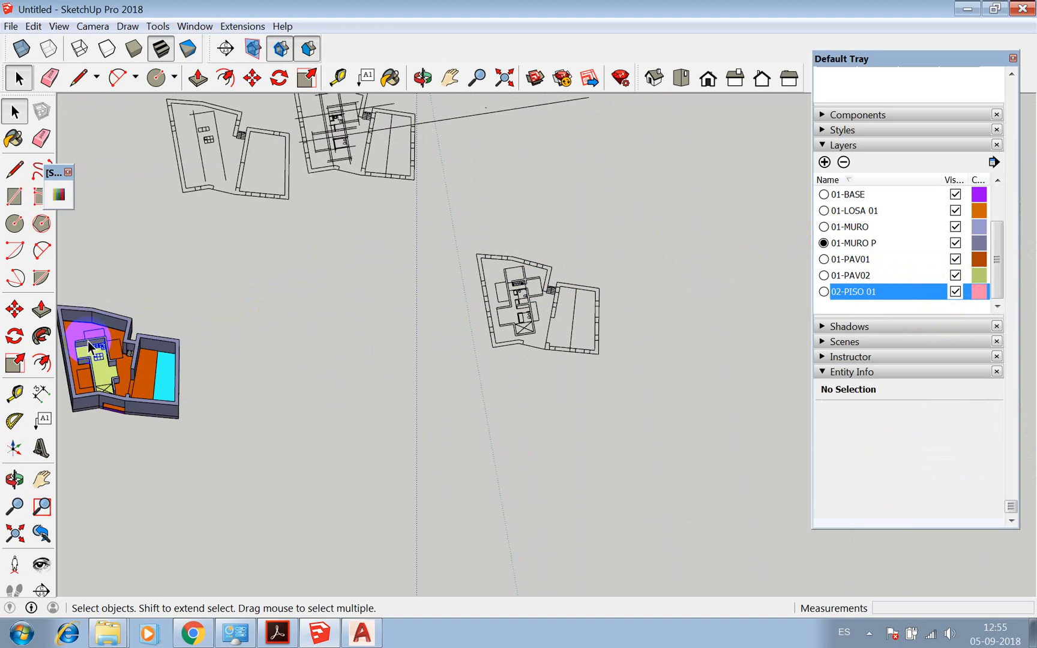
{"action": "scroll", "coordinate": [359, 359], "scroll_direction": "down", "scroll_amount": 5}
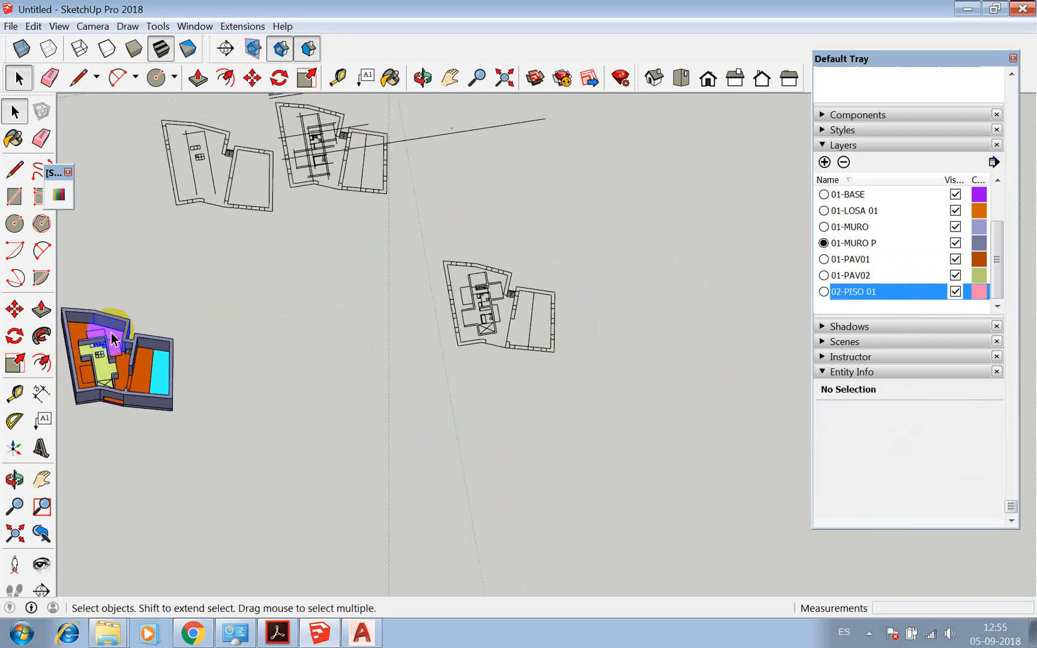
{"action": "scroll", "coordinate": [406, 294], "scroll_direction": "up", "scroll_amount": 2}
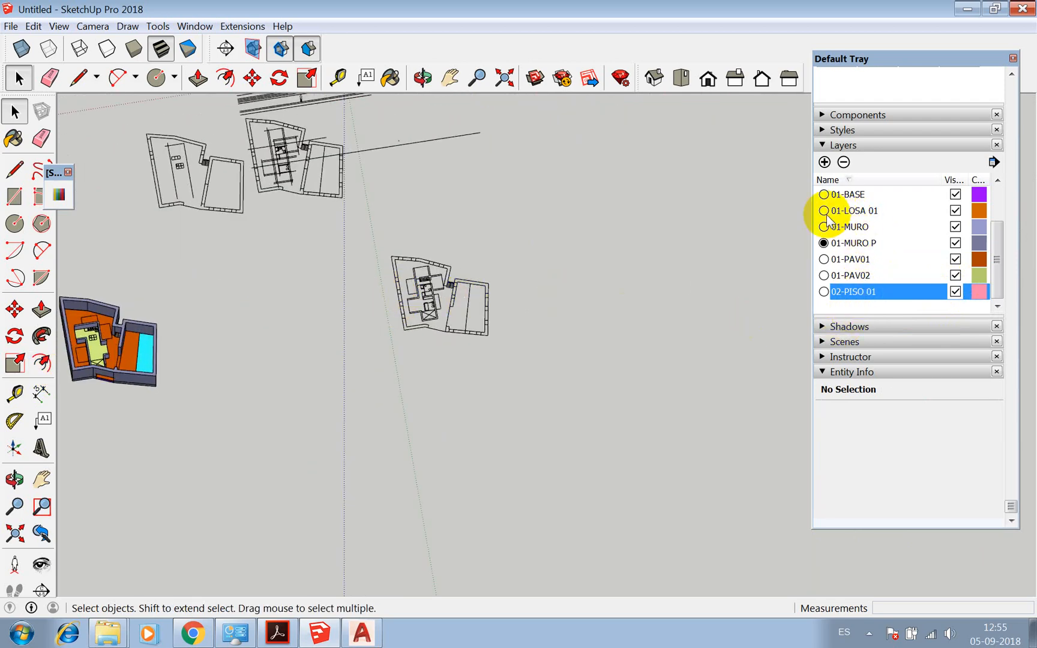
{"action": "left_click", "coordinate": [824, 162]}
{"action": "type", "text": "01-LOSA 02"}
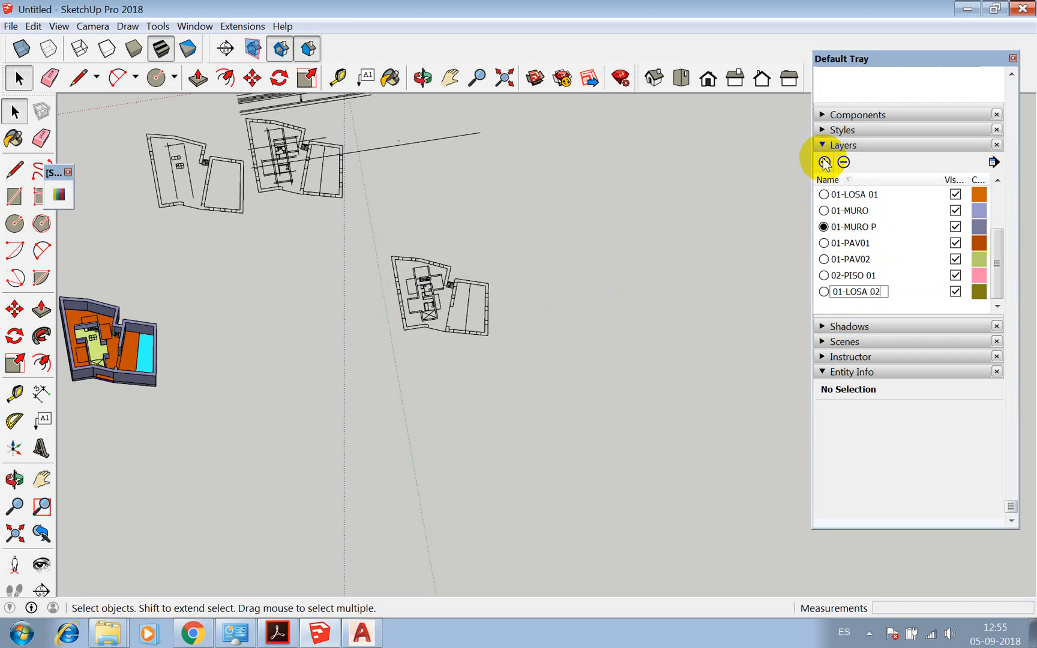
{"action": "left_click", "coordinate": [824, 291]}
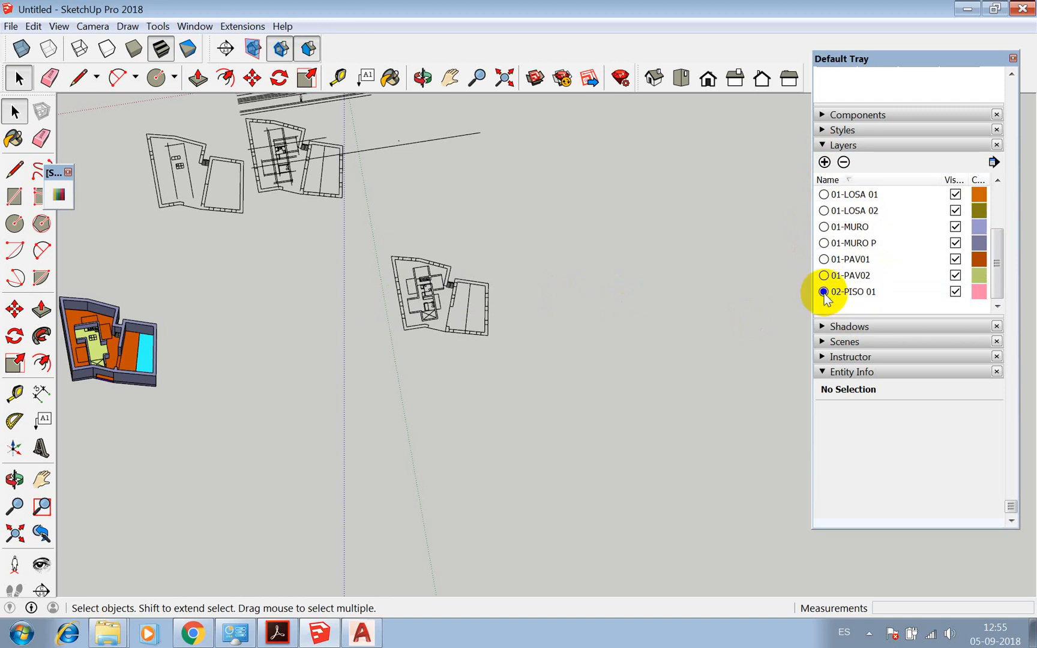
{"action": "left_click", "coordinate": [824, 211]}
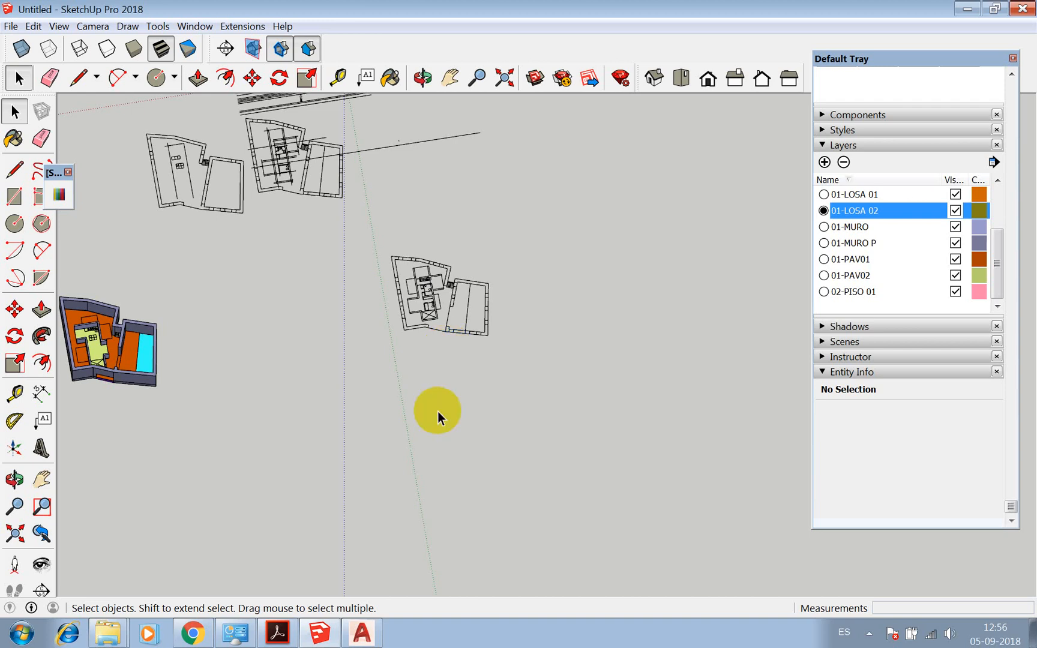
{"action": "scroll", "coordinate": [366, 302], "scroll_direction": "up", "scroll_amount": 2}
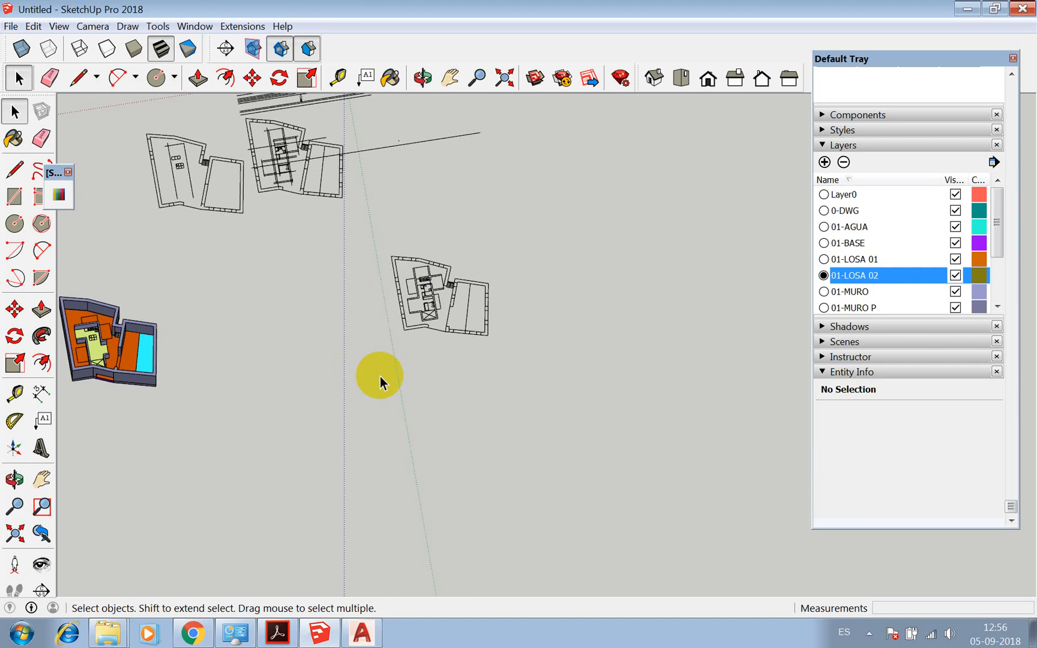
{"action": "scroll", "coordinate": [424, 276], "scroll_direction": "up", "scroll_amount": 2}
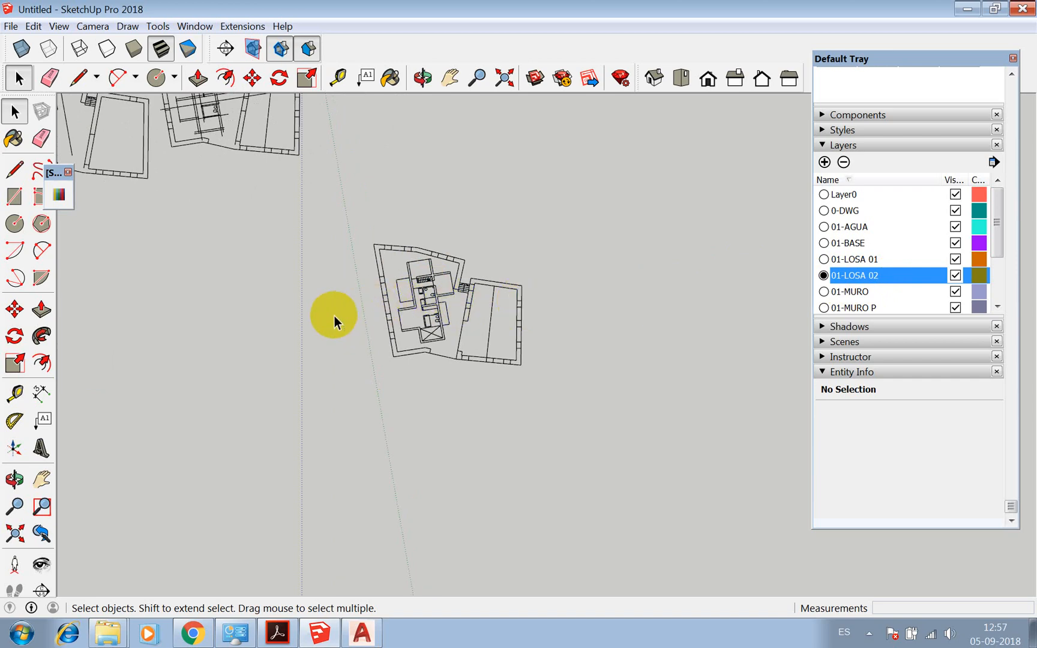
Start the second slab outline at the upper room's inner corner and trace its inner walls to the staircase corner
{"action": "scroll", "coordinate": [413, 300], "scroll_direction": "up", "scroll_amount": 5}
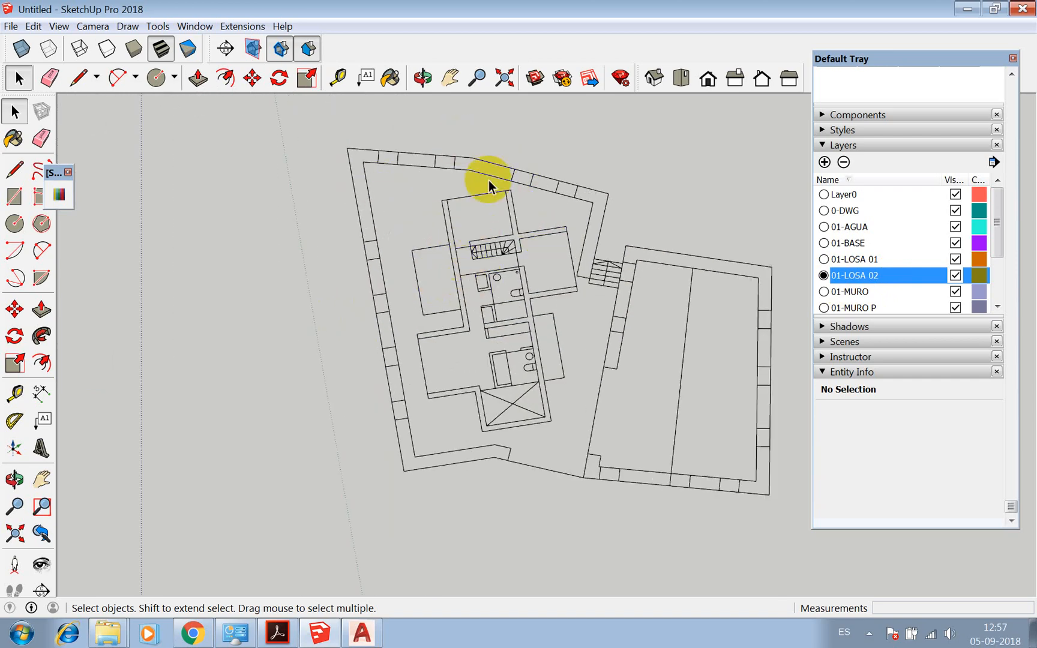
{"action": "scroll", "coordinate": [480, 249], "scroll_direction": "up", "scroll_amount": 3}
{"action": "key", "text": "l"}
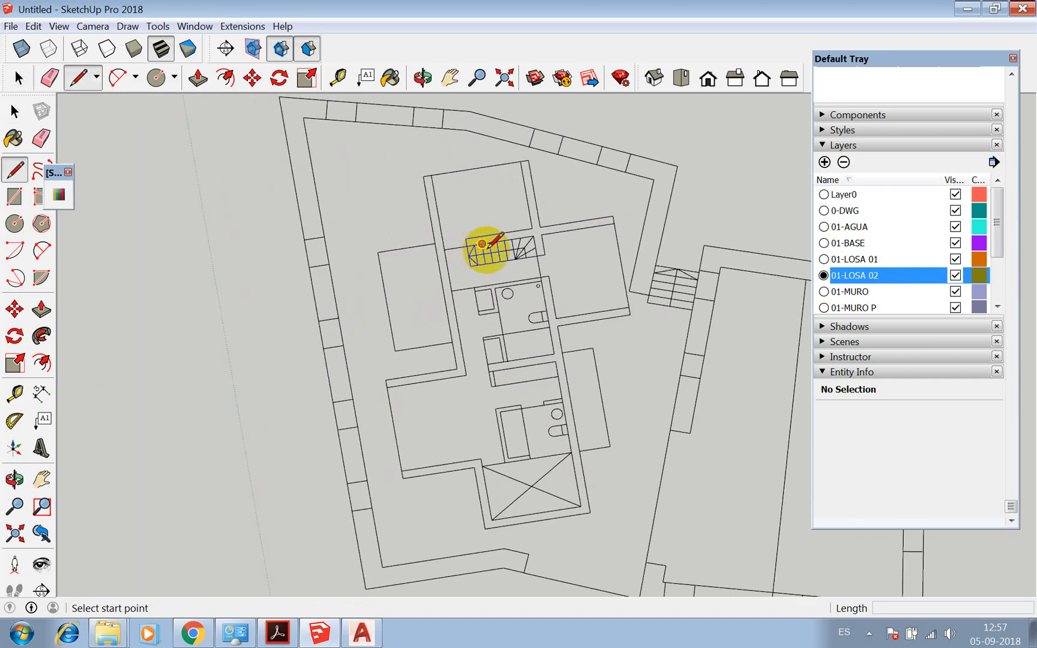
{"action": "left_click", "coordinate": [433, 174]}
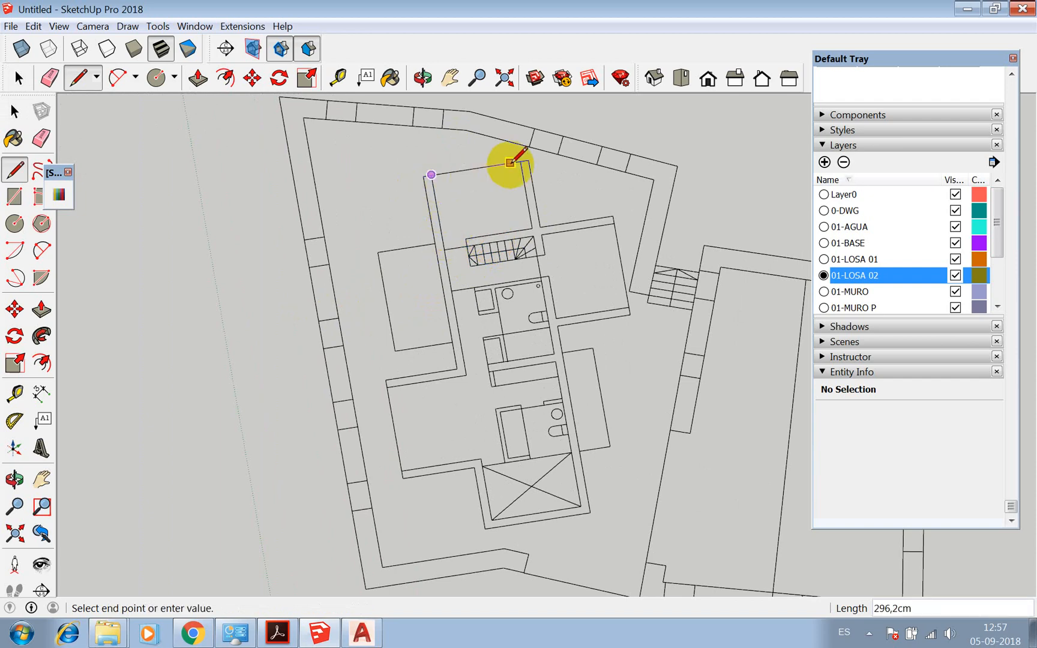
{"action": "scroll", "coordinate": [521, 162], "scroll_direction": "up", "scroll_amount": 3}
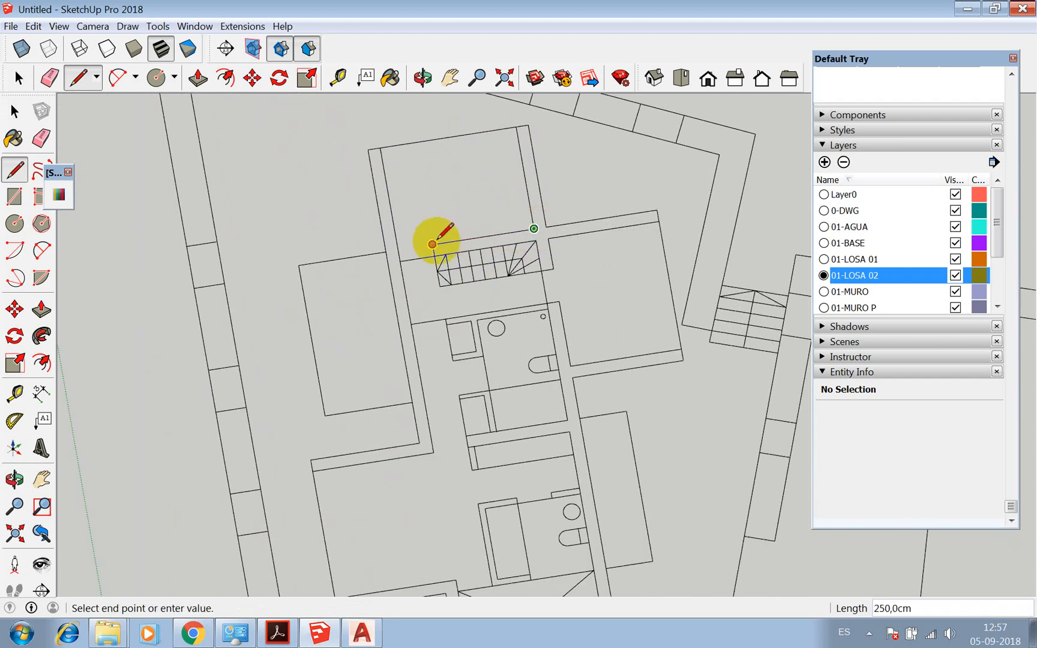
{"action": "scroll", "coordinate": [433, 245], "scroll_direction": "up", "scroll_amount": 2}
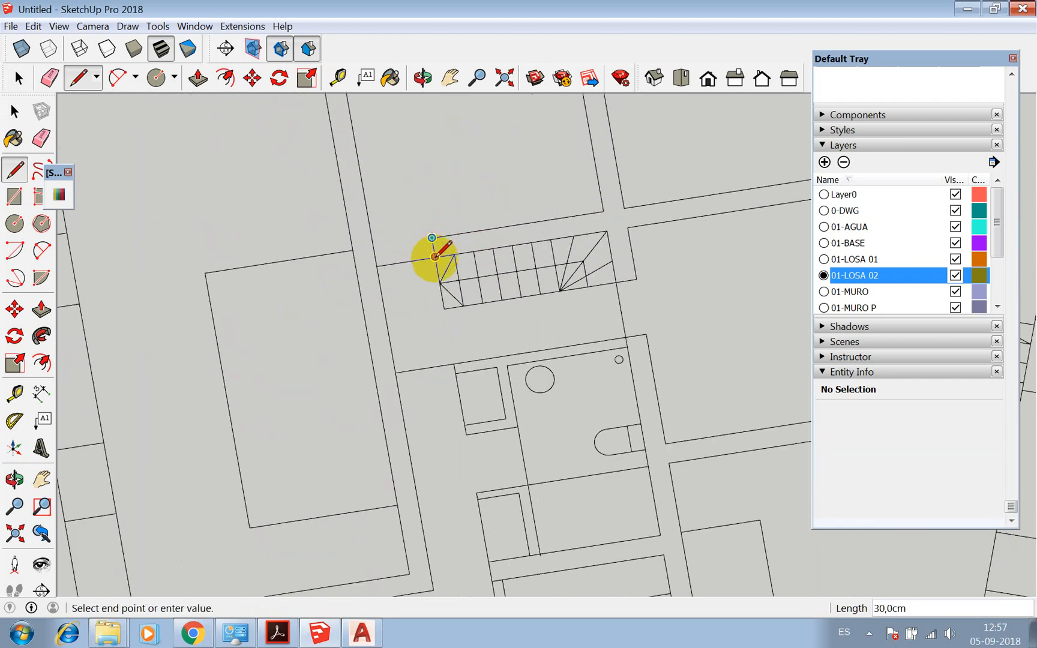
{"action": "left_click", "coordinate": [607, 230]}
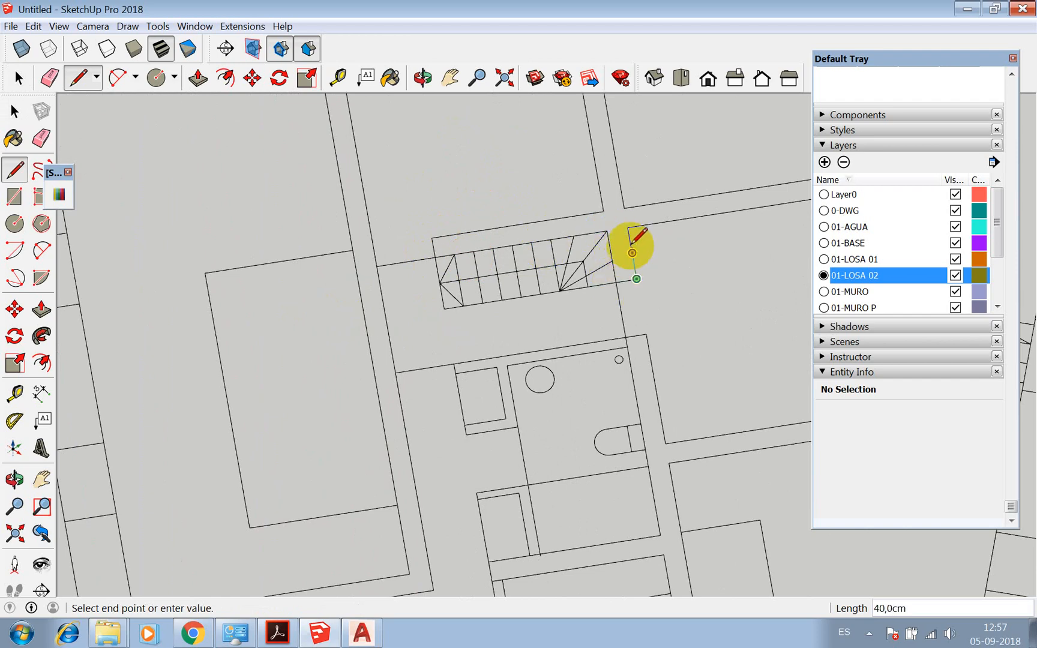
Continue the slab outline around the inner walls of the room east of the stairs to the bathroom wall end
{"action": "scroll", "coordinate": [627, 230], "scroll_direction": "down", "scroll_amount": 2}
{"action": "left_click", "coordinate": [678, 213]}
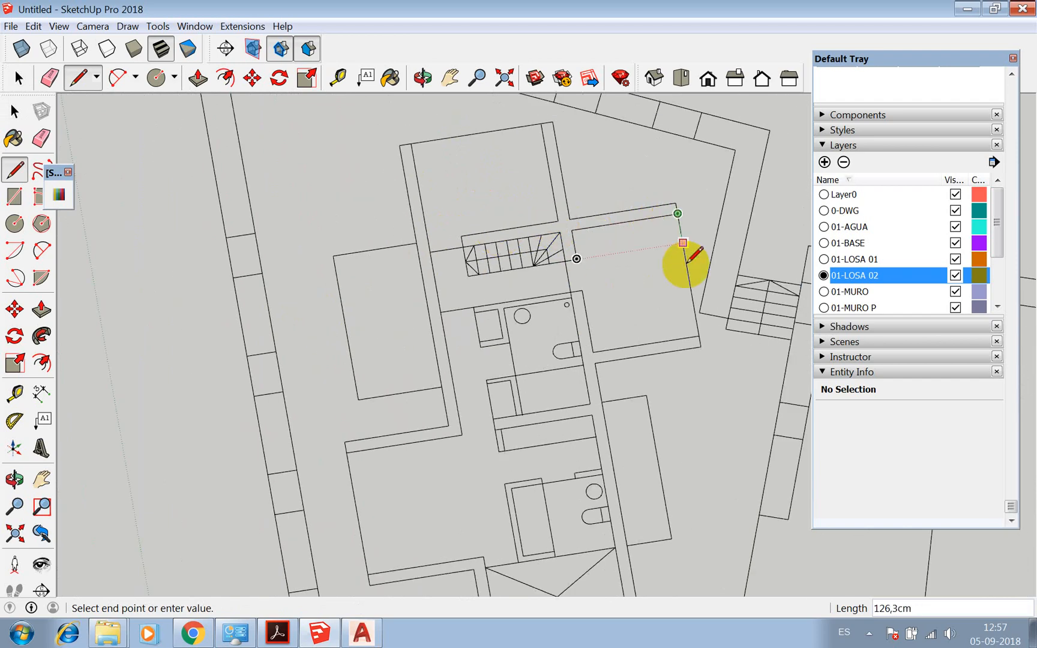
{"action": "left_click", "coordinate": [700, 346]}
{"action": "left_click", "coordinate": [593, 350]}
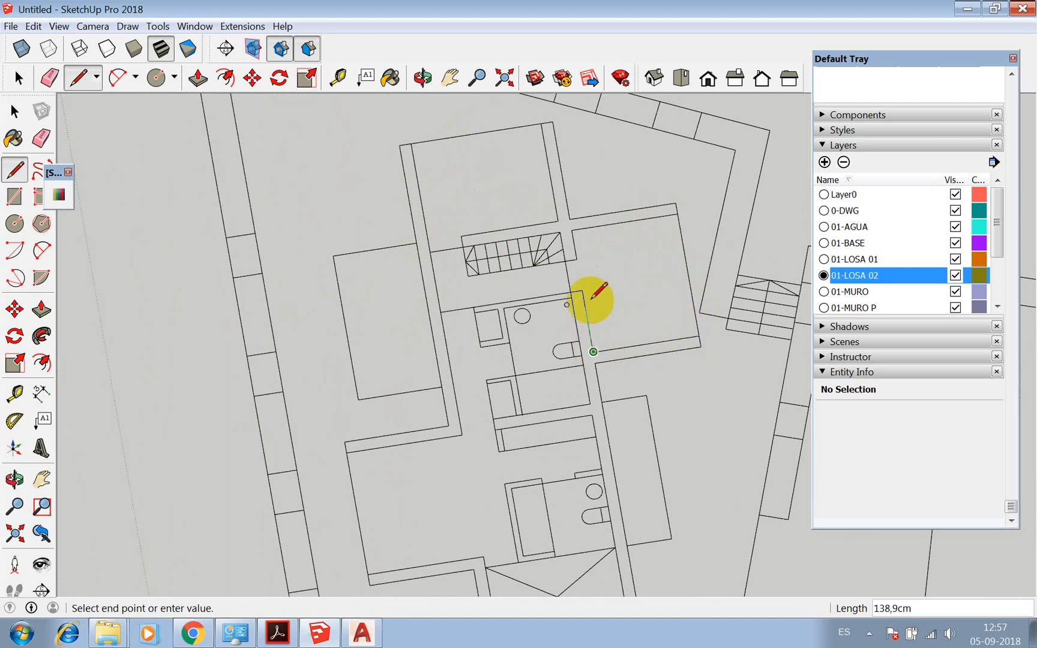
{"action": "left_click", "coordinate": [582, 290]}
Continue the slab outline along the upper bathroom's inner walls and around the partition between the bathroom and the closet
{"action": "scroll", "coordinate": [472, 297], "scroll_direction": "up", "scroll_amount": 2}
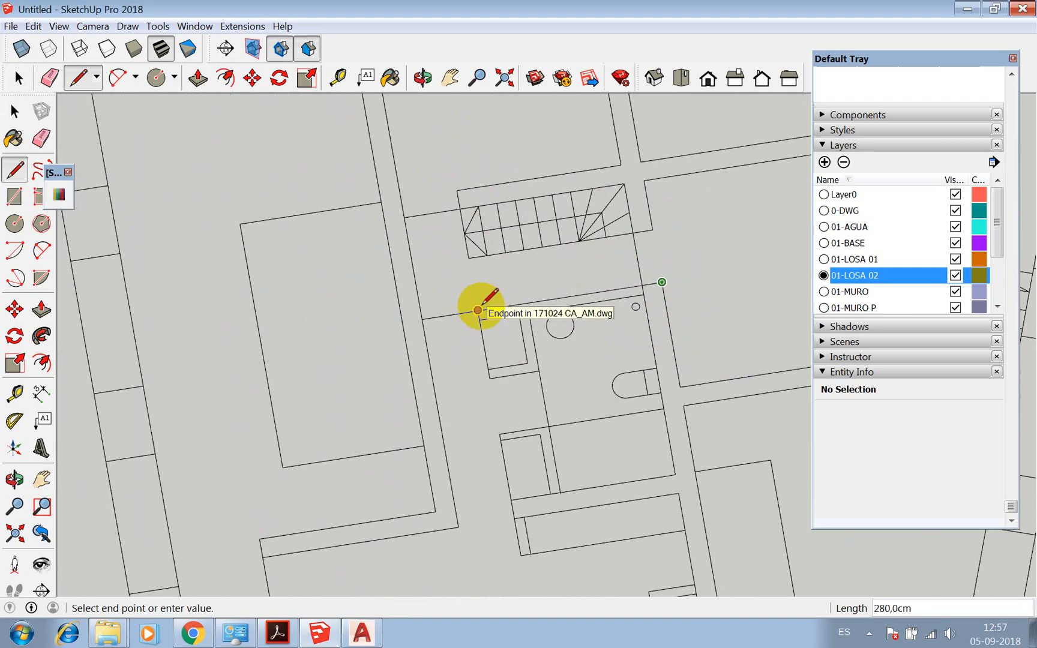
{"action": "scroll", "coordinate": [515, 251], "scroll_direction": "down", "scroll_amount": 2}
{"action": "scroll", "coordinate": [636, 281], "scroll_direction": "up", "scroll_amount": 3}
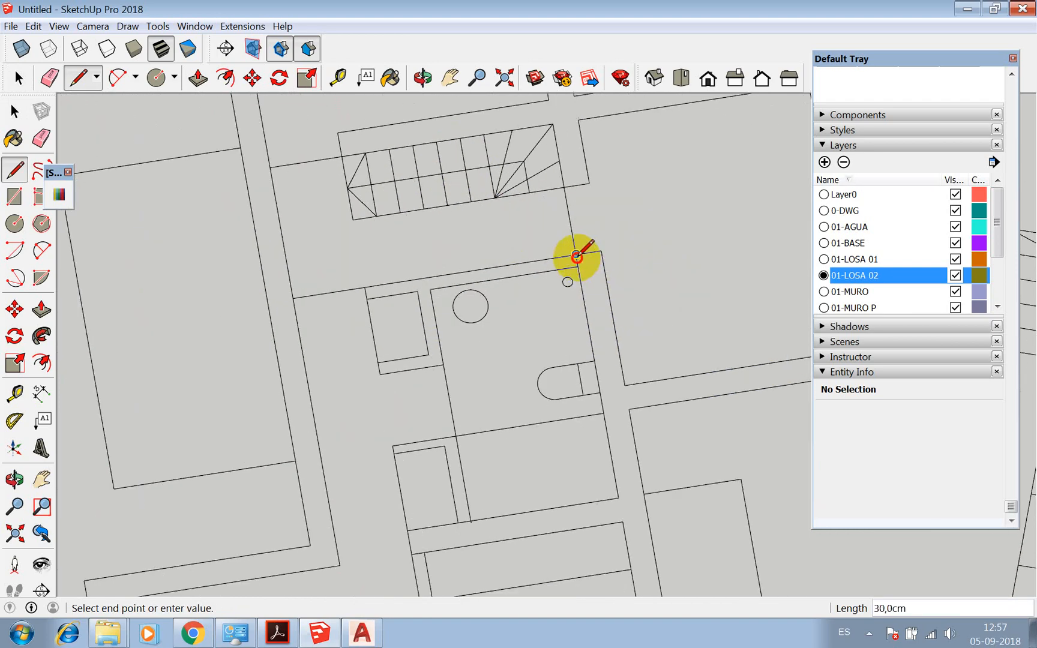
{"action": "left_click", "coordinate": [576, 254]}
{"action": "scroll", "coordinate": [558, 217], "scroll_direction": "down", "scroll_amount": 2}
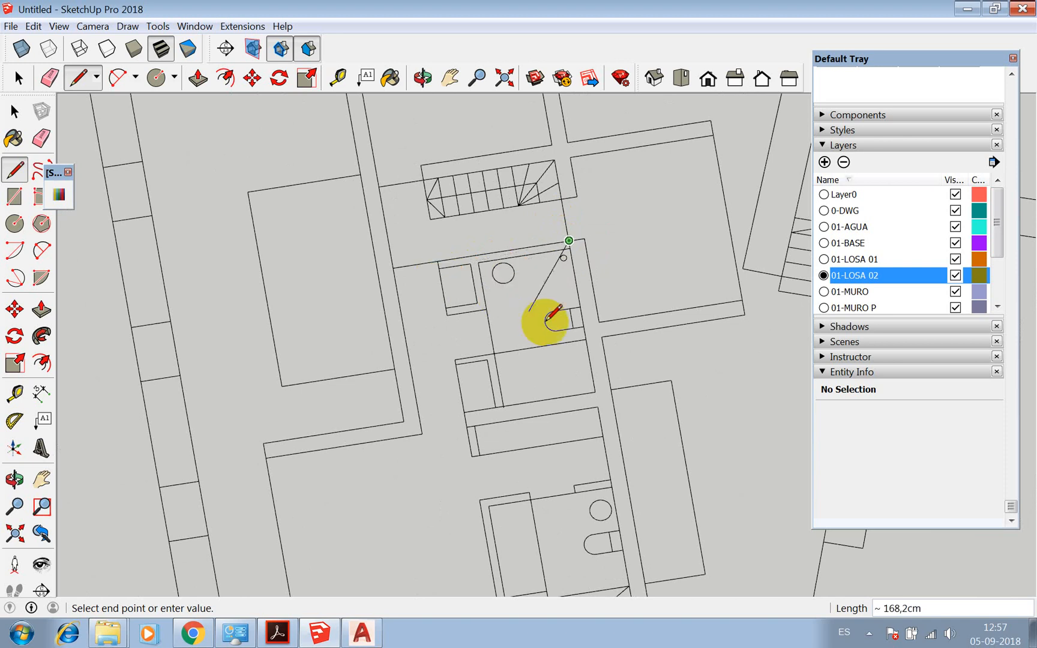
{"action": "scroll", "coordinate": [561, 349], "scroll_direction": "up", "scroll_amount": 1}
{"action": "left_click", "coordinate": [600, 394]}
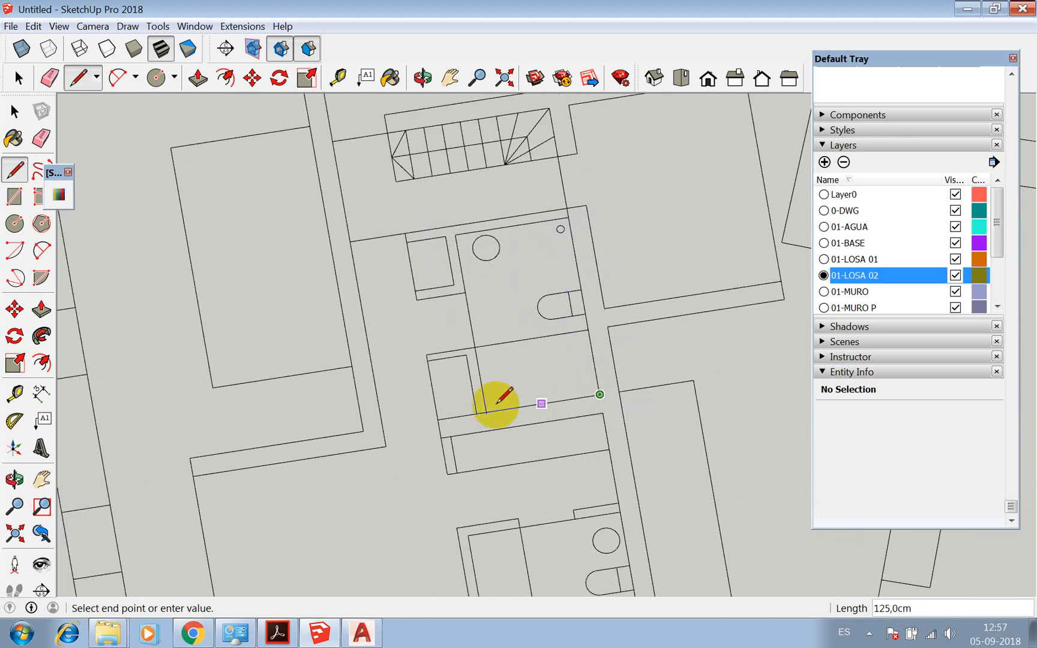
{"action": "left_click", "coordinate": [438, 419]}
{"action": "left_click", "coordinate": [441, 438]}
{"action": "left_click", "coordinate": [601, 415]}
Trace the inner walls of the lower bathroom and lower west room, and close the slab outline at its starting corner
{"action": "scroll", "coordinate": [581, 233], "scroll_direction": "down", "scroll_amount": 3}
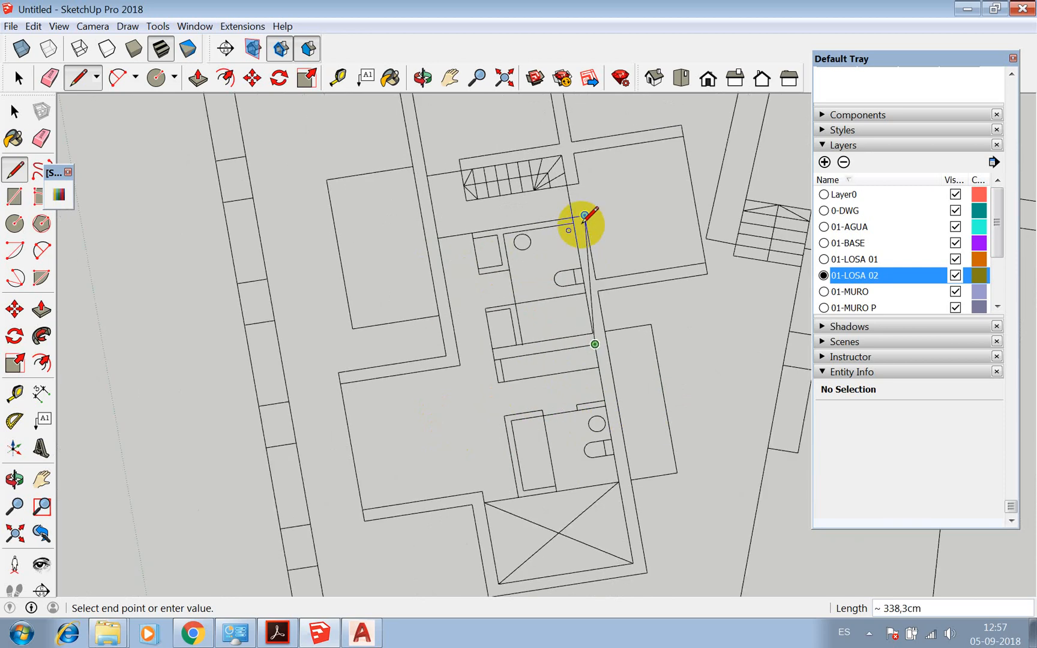
{"action": "scroll", "coordinate": [601, 411], "scroll_direction": "up", "scroll_amount": 2}
{"action": "left_click", "coordinate": [614, 389]}
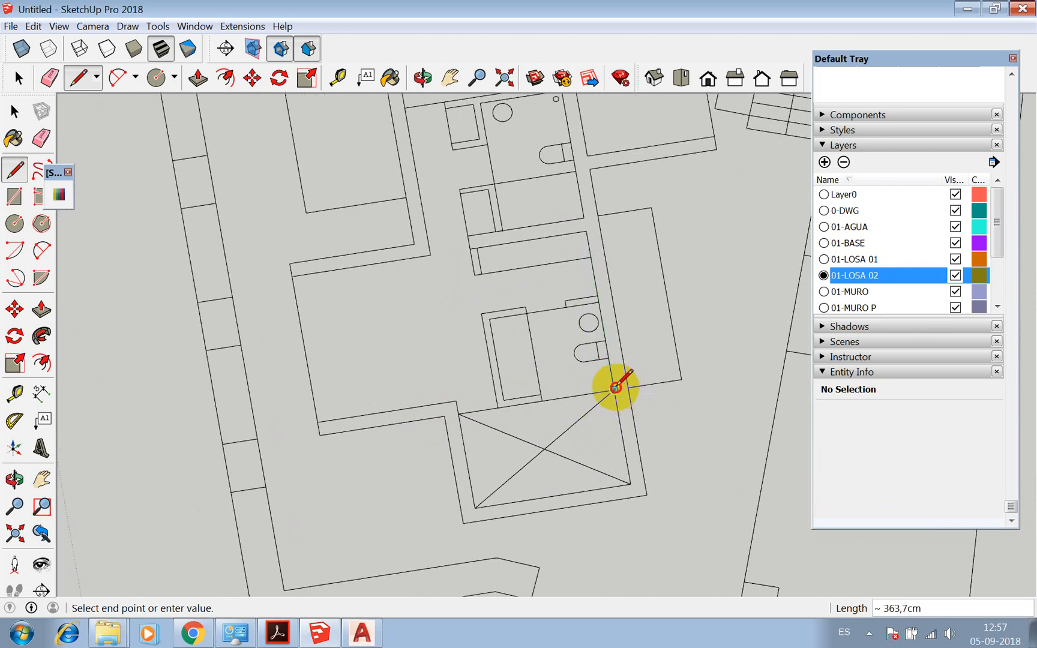
{"action": "left_click", "coordinate": [458, 414]}
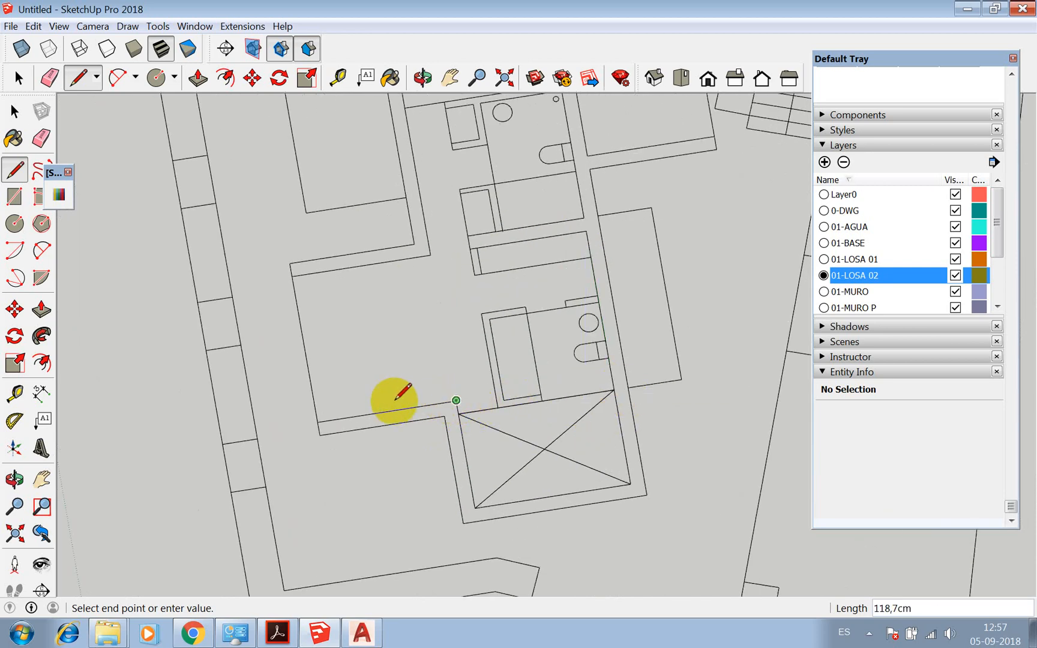
{"action": "left_click", "coordinate": [318, 422]}
{"action": "left_click", "coordinate": [291, 276]}
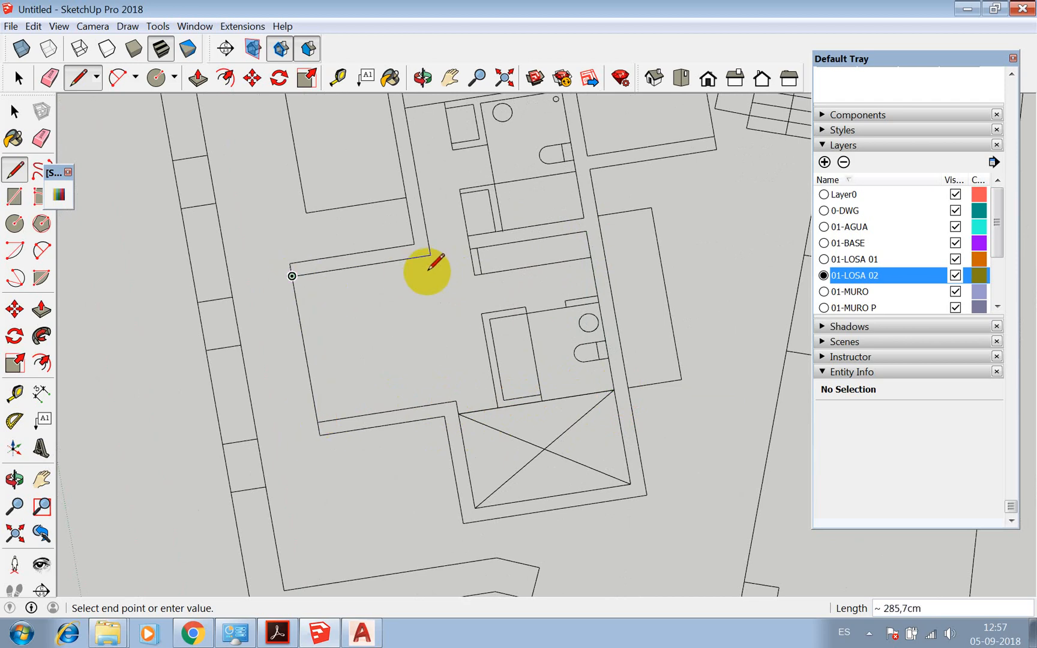
{"action": "scroll", "coordinate": [463, 398], "scroll_direction": "down", "scroll_amount": 4}
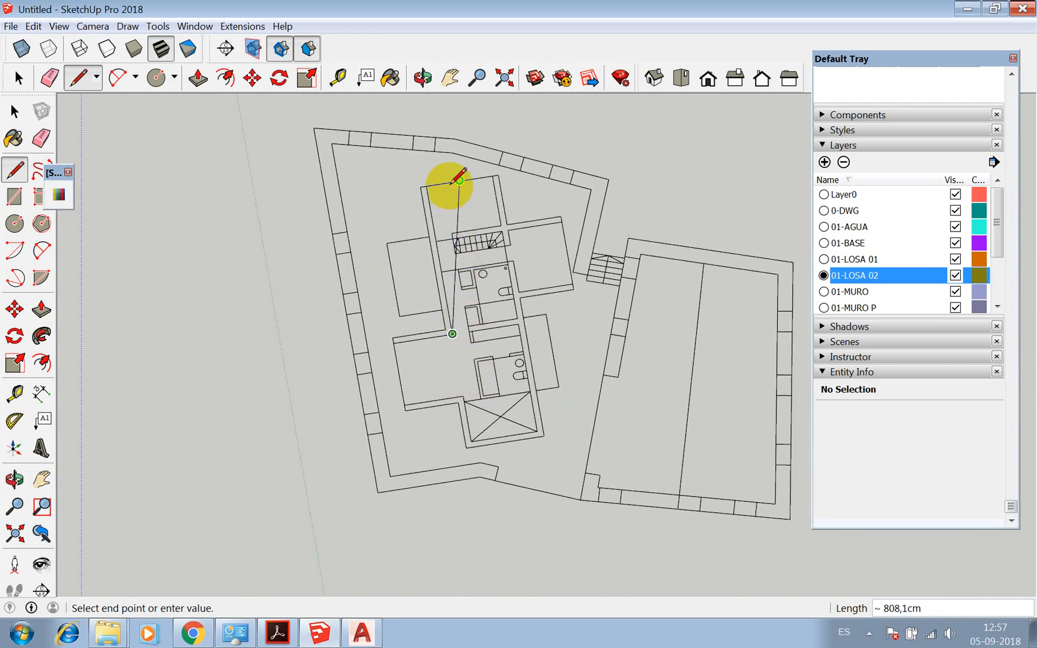
{"action": "scroll", "coordinate": [426, 185], "scroll_direction": "up", "scroll_amount": 3}
{"action": "left_click", "coordinate": [419, 184]}
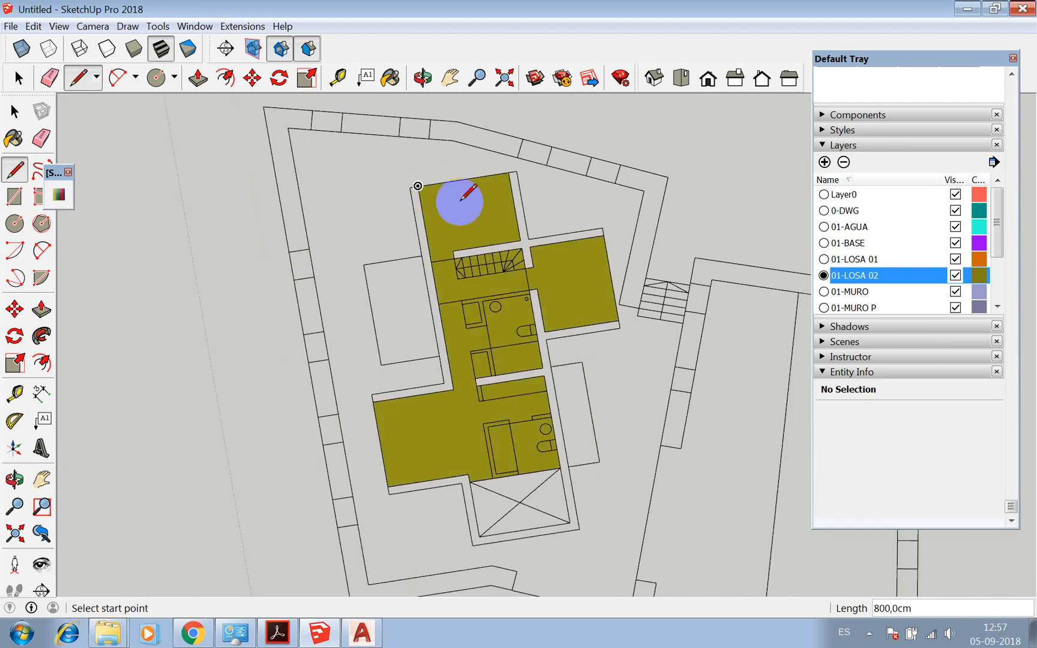
Draw the edge from the wall end along the foot of the stairs to outline the stair opening in the slab
{"action": "left_click", "coordinate": [423, 78]}
{"action": "left_click_drag", "start_coordinate": [406, 351], "coordinate": [597, 277]}
{"action": "scroll", "coordinate": [456, 423], "scroll_direction": "up", "scroll_amount": 3}
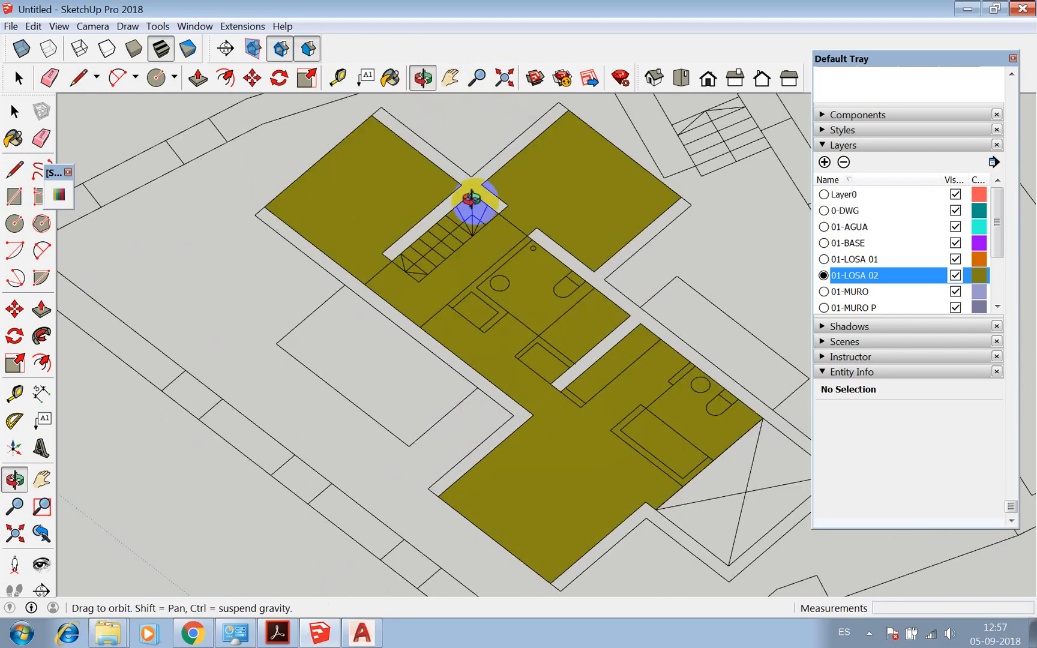
{"action": "scroll", "coordinate": [423, 273], "scroll_direction": "up", "scroll_amount": 4}
{"action": "key", "text": "l"}
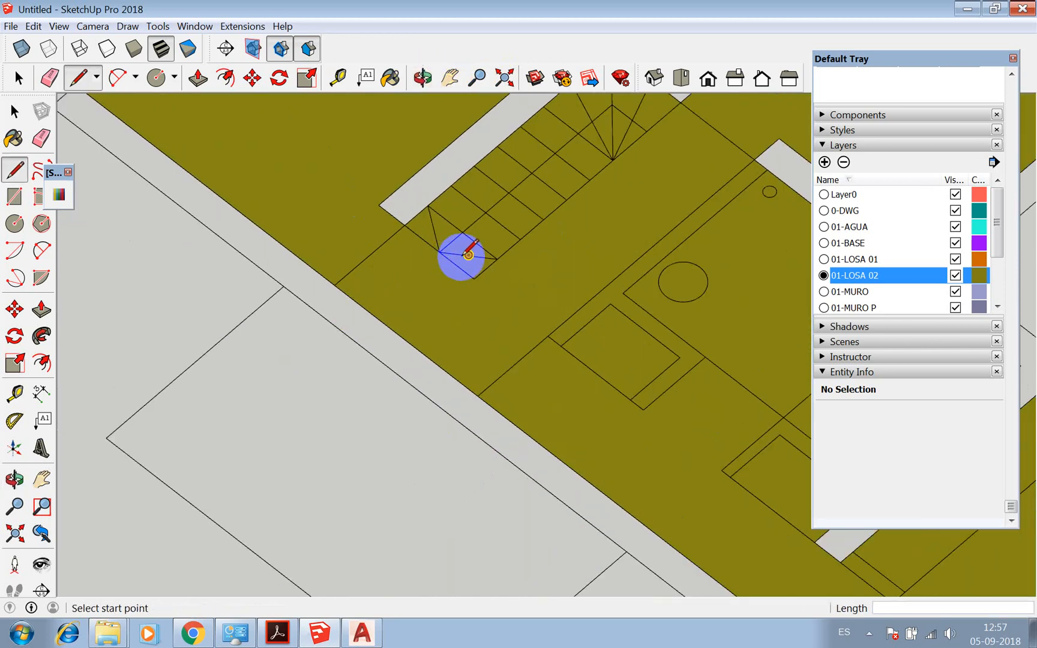
{"action": "left_click", "coordinate": [406, 225]}
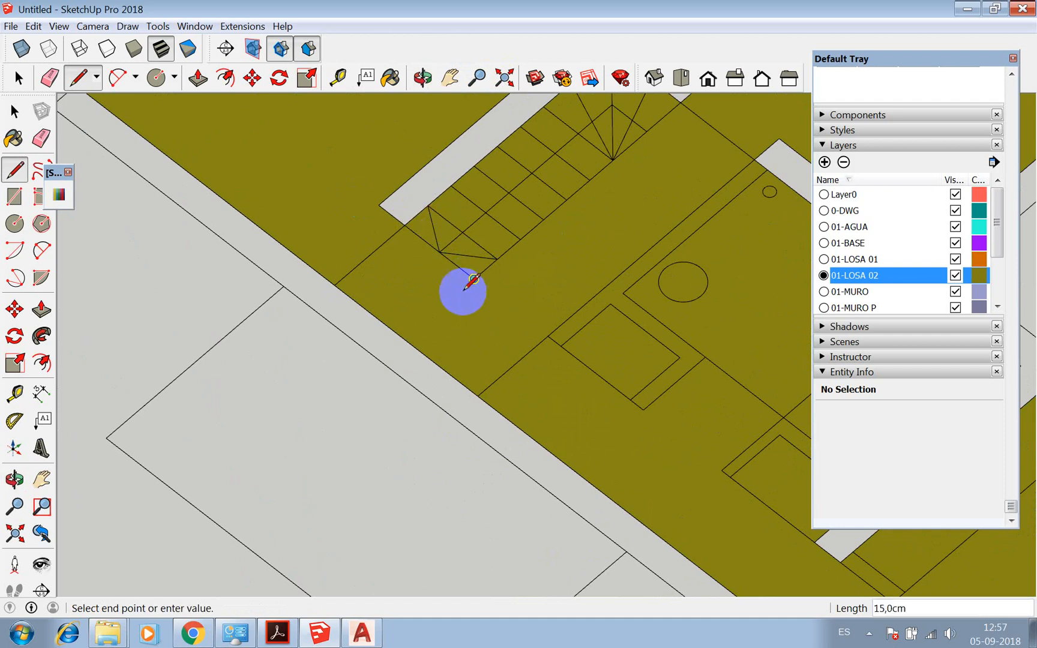
{"action": "scroll", "coordinate": [468, 285], "scroll_direction": "down", "scroll_amount": 3}
Erase the stair opening's face and the leftover edges between the stairs and the surrounding walls
{"action": "key", "text": "space"}
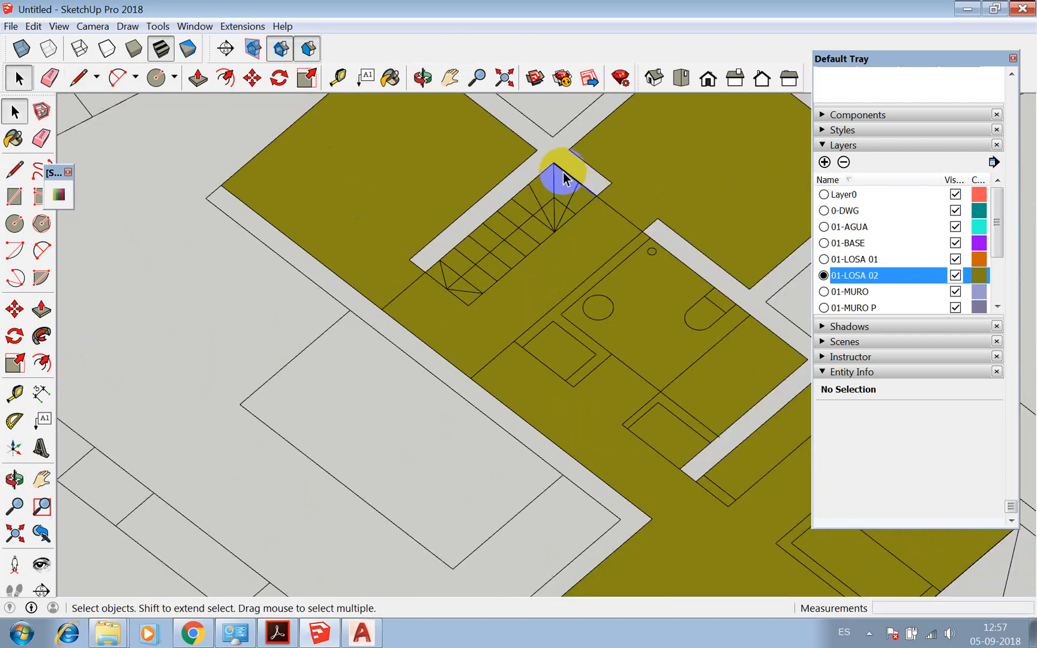
{"action": "left_click", "coordinate": [555, 174]}
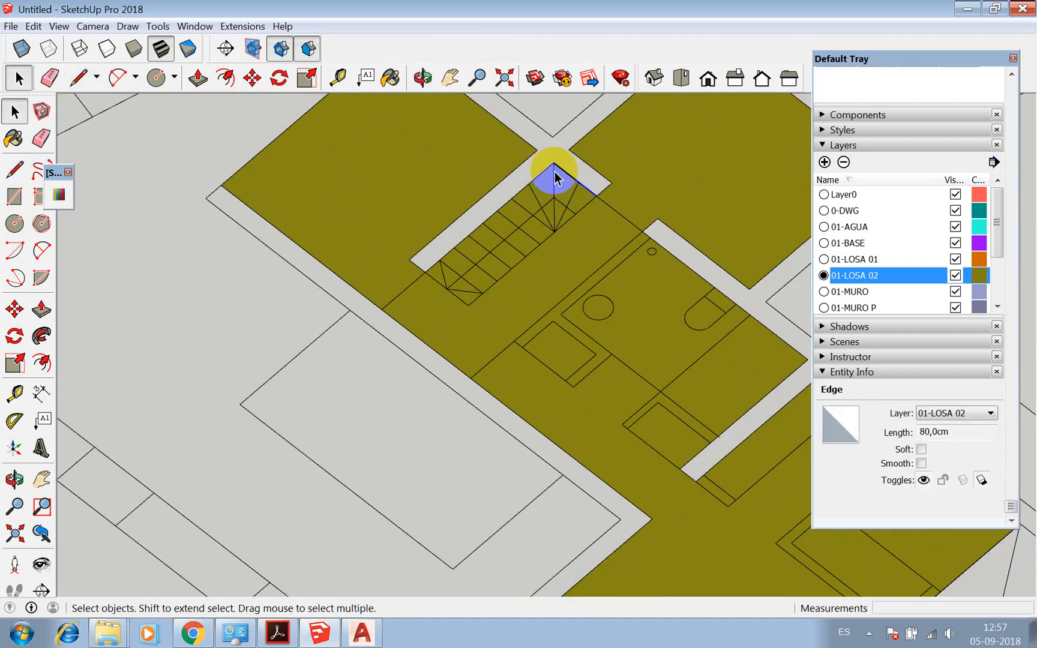
{"action": "right_click", "coordinate": [573, 172]}
{"action": "left_click", "coordinate": [585, 194]}
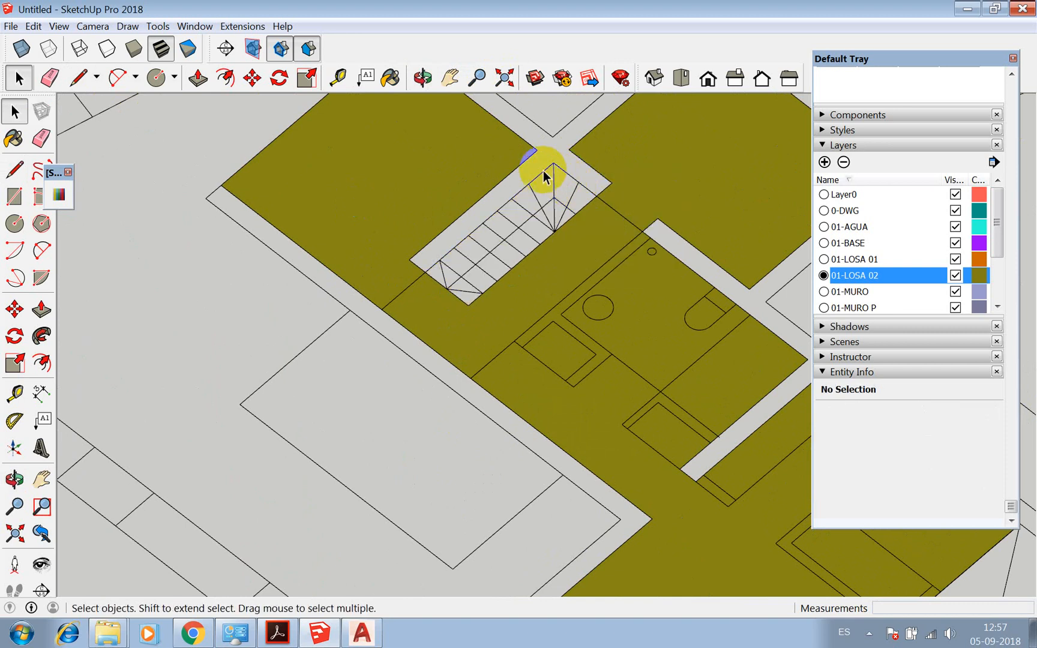
{"action": "right_click", "coordinate": [542, 170]}
{"action": "left_click", "coordinate": [565, 198]}
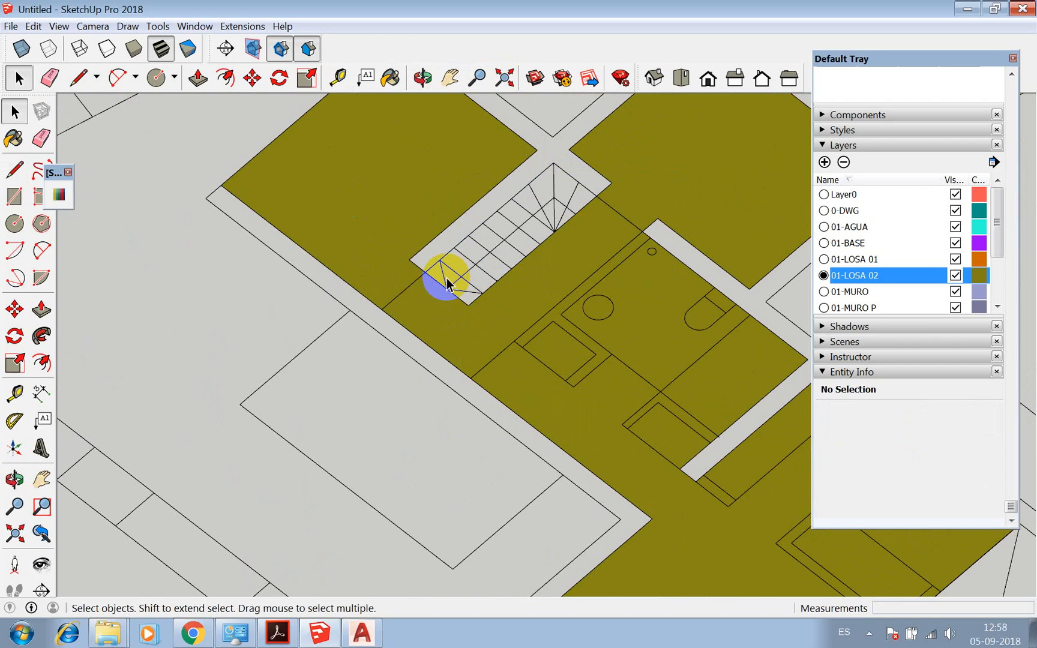
Push/Pull the second slab's face up by 12 cm
{"action": "scroll", "coordinate": [583, 245], "scroll_direction": "down", "scroll_amount": 2}
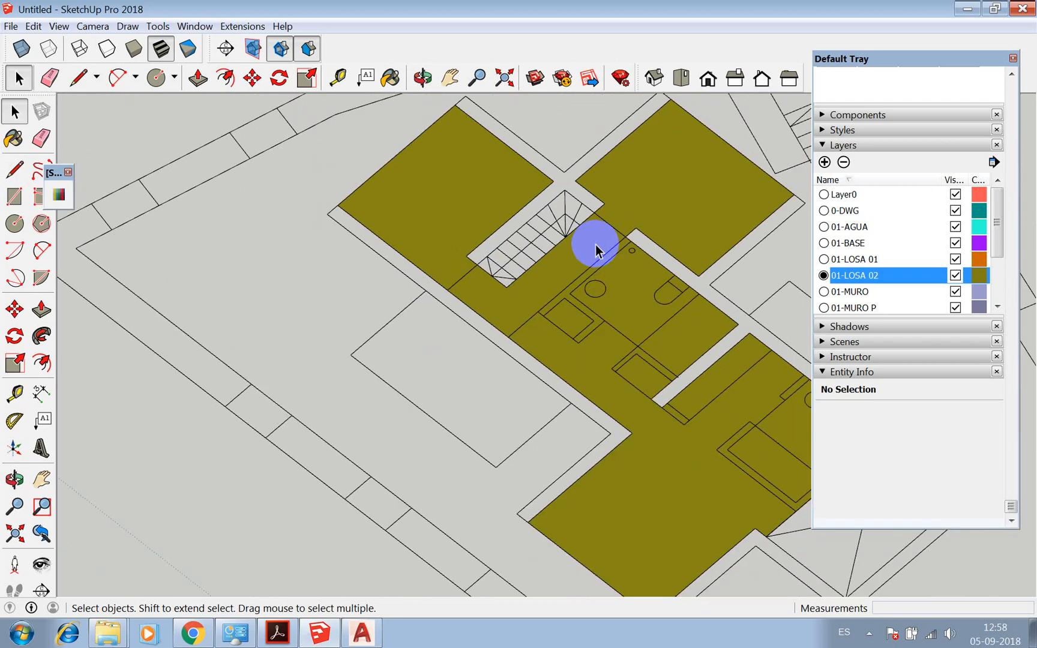
{"action": "scroll", "coordinate": [467, 225], "scroll_direction": "up", "scroll_amount": 1}
{"action": "key", "text": "p"}
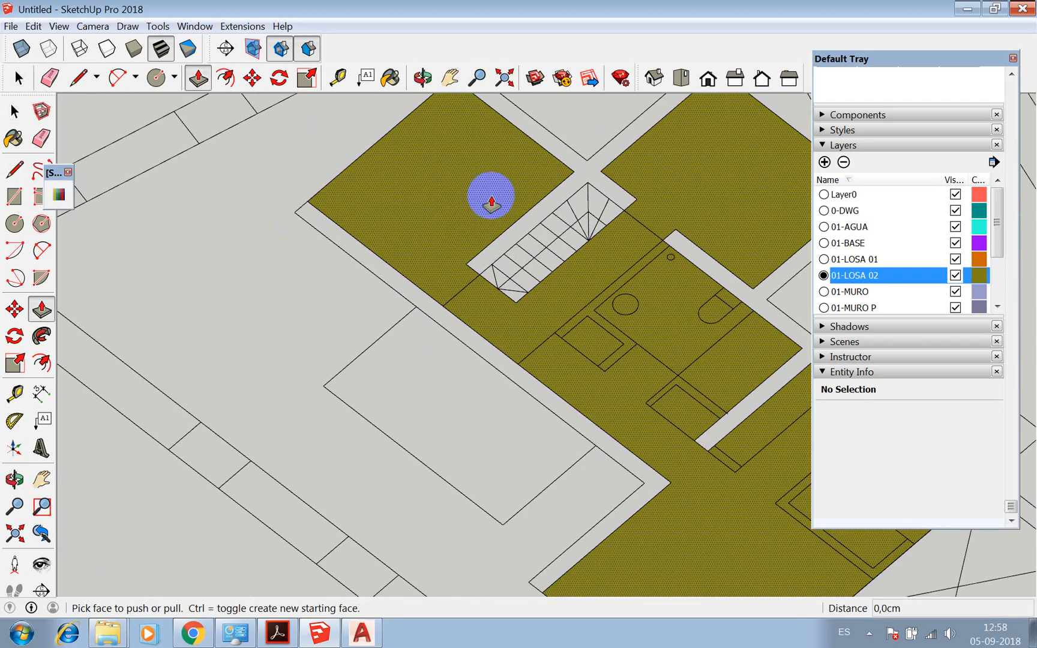
{"action": "left_click", "coordinate": [498, 191]}
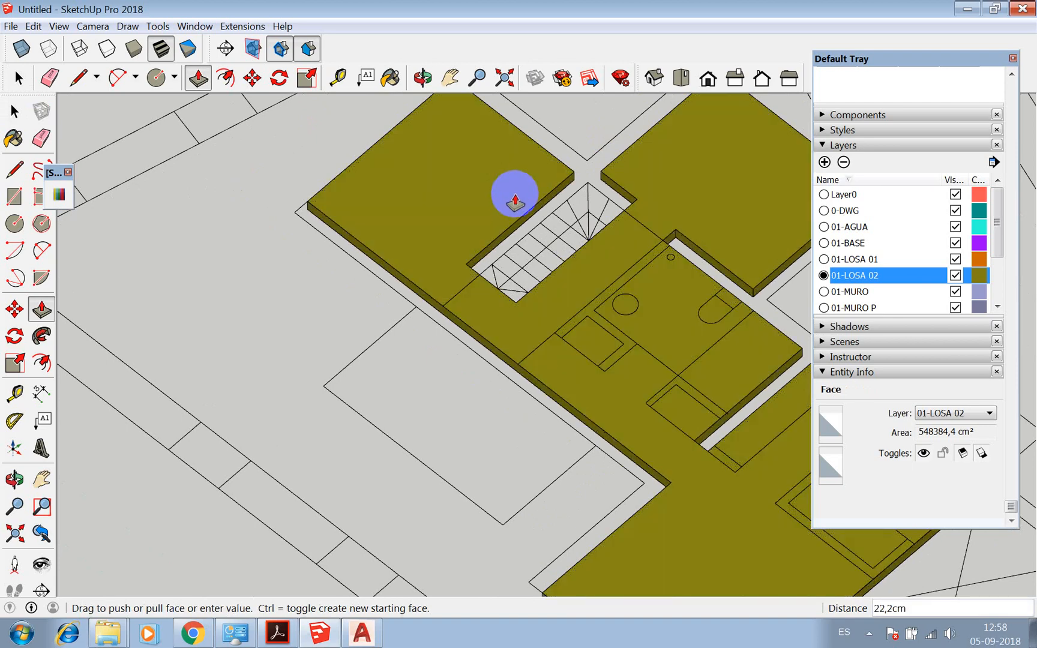
{"action": "type", "text": "16"}
{"action": "type", "text": "12"}
{"action": "key", "text": "BackSpace"}
{"action": "key", "text": "BackSpace"}
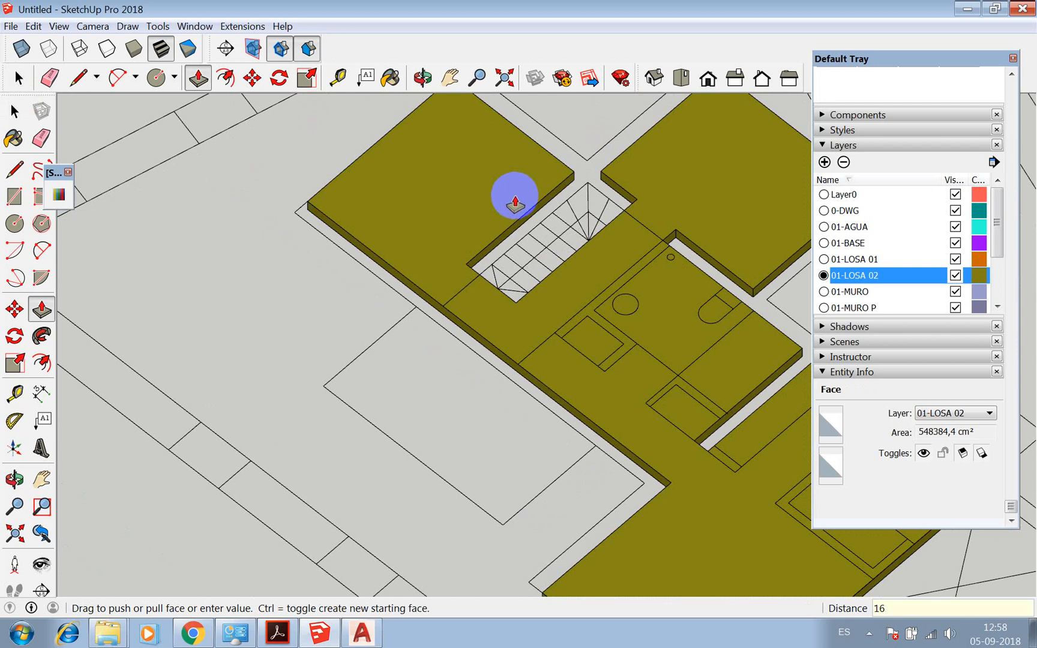
{"action": "key", "text": "BackSpace"}
{"action": "type", "text": "2"}
{"action": "key", "text": "Return"}
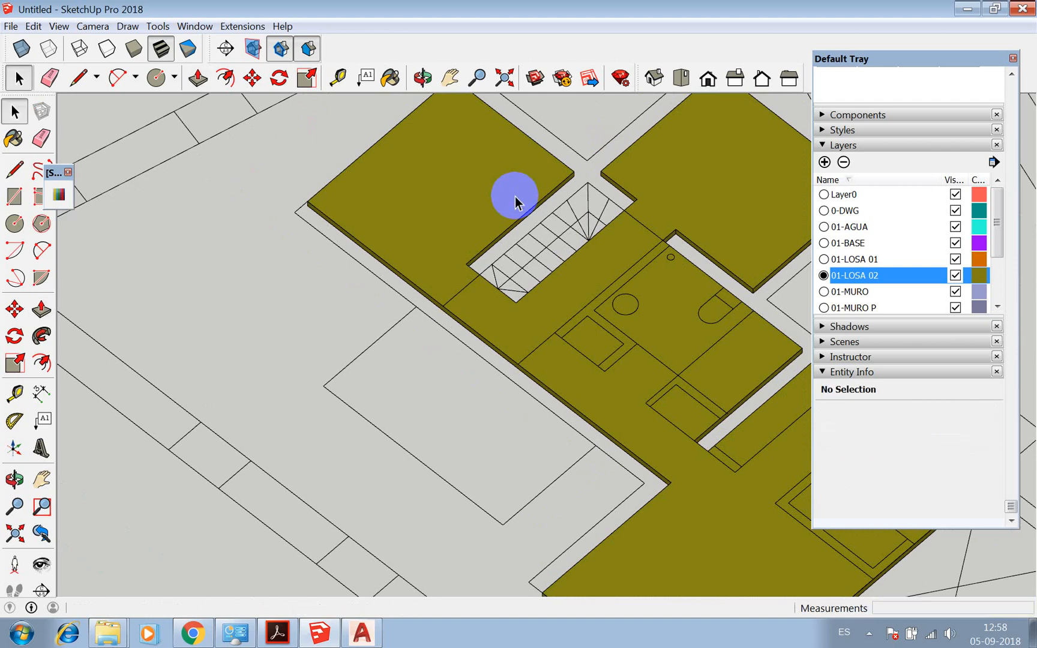
Select the whole extruded second slab and turn it into a component with the default settings
{"action": "key", "text": "space"}
{"action": "triple_click", "coordinate": [520, 191]}
{"action": "right_click", "coordinate": [520, 191]}
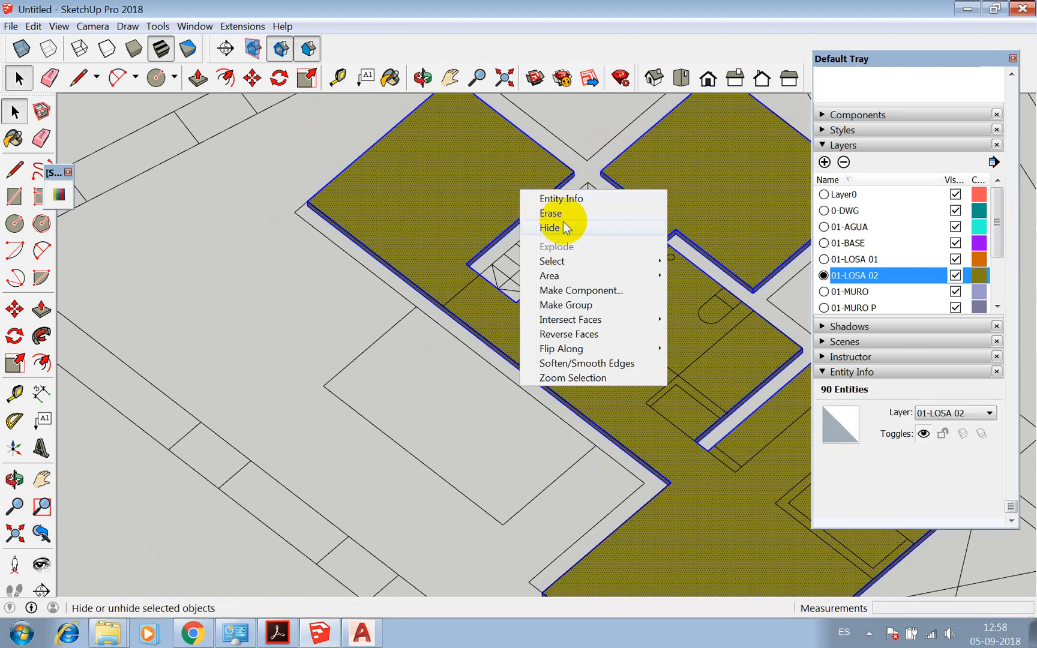
{"action": "left_click", "coordinate": [583, 290]}
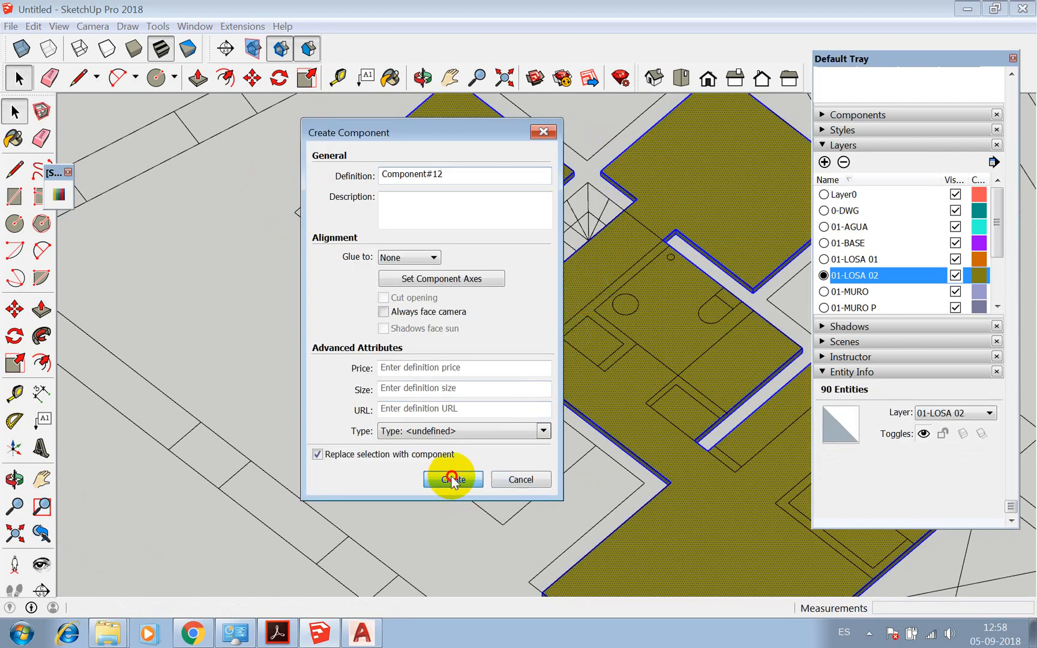
{"action": "left_click", "coordinate": [452, 480]}
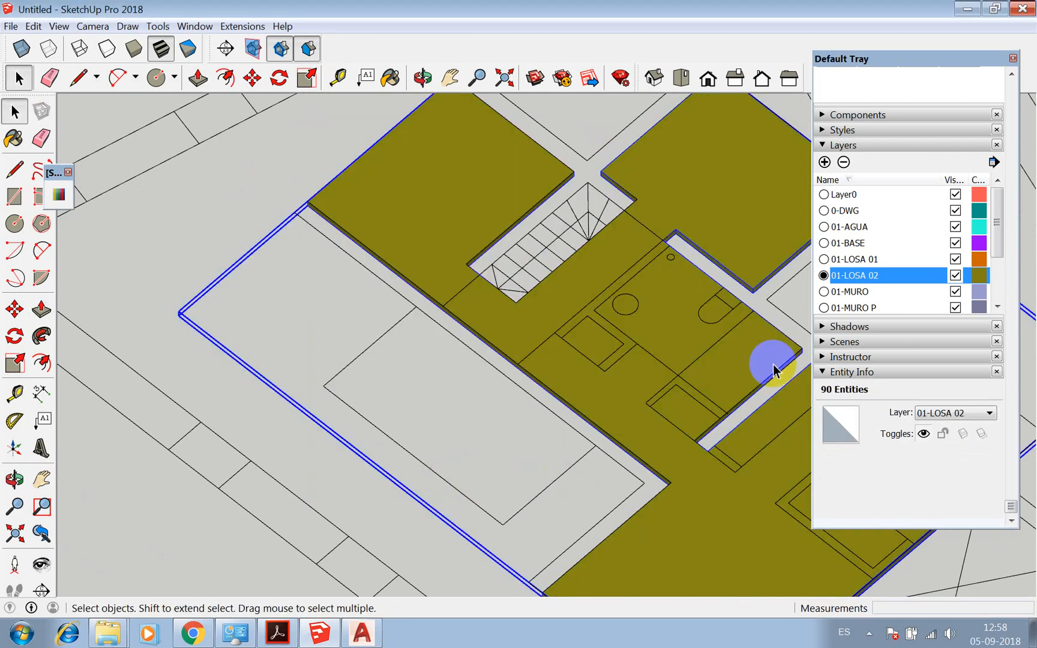
Add a layer named 01-PAV03 and make it the current layer
{"action": "left_click", "coordinate": [826, 163]}
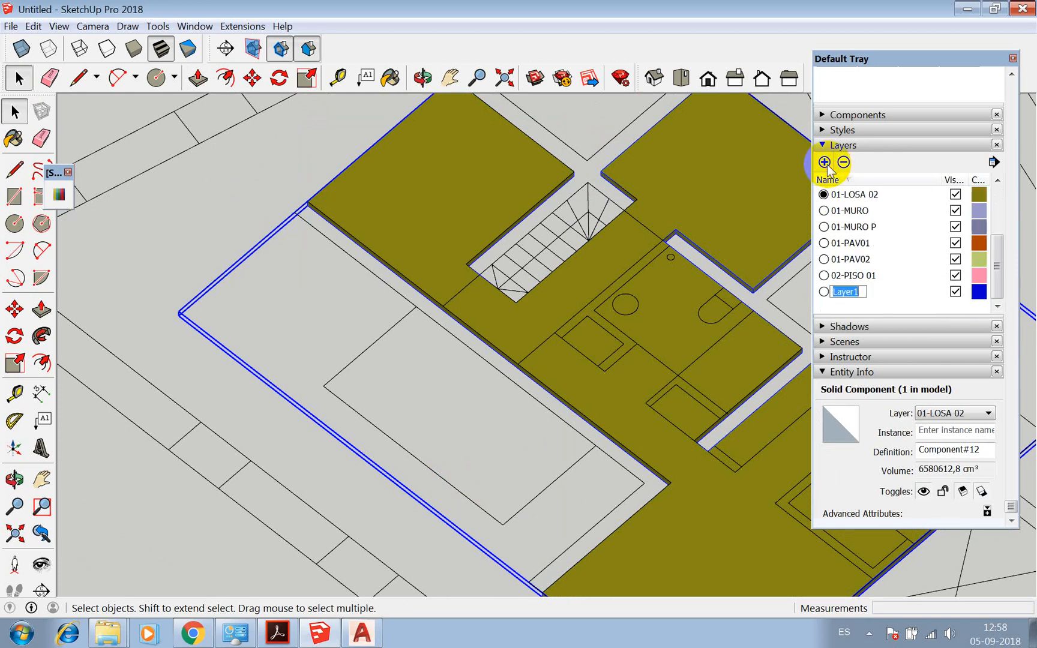
{"action": "type", "text": "01-PAV03"}
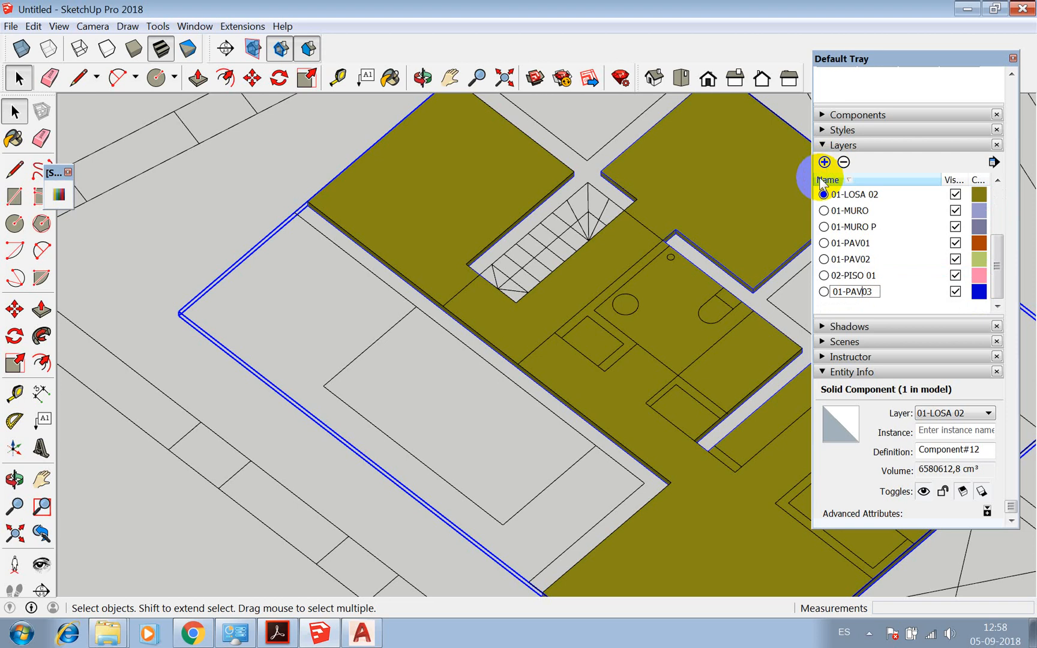
{"action": "key", "text": "Left"}
{"action": "key", "text": "Left"}
{"action": "key", "text": "BackSpace"}
{"action": "key", "text": "Return"}
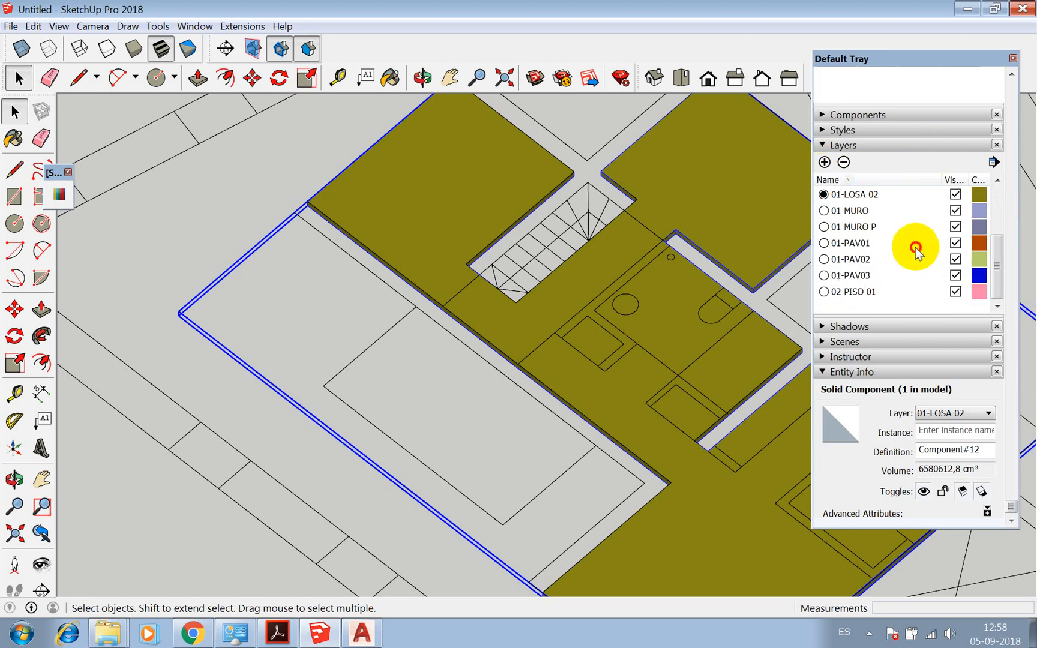
{"action": "left_click", "coordinate": [824, 274]}
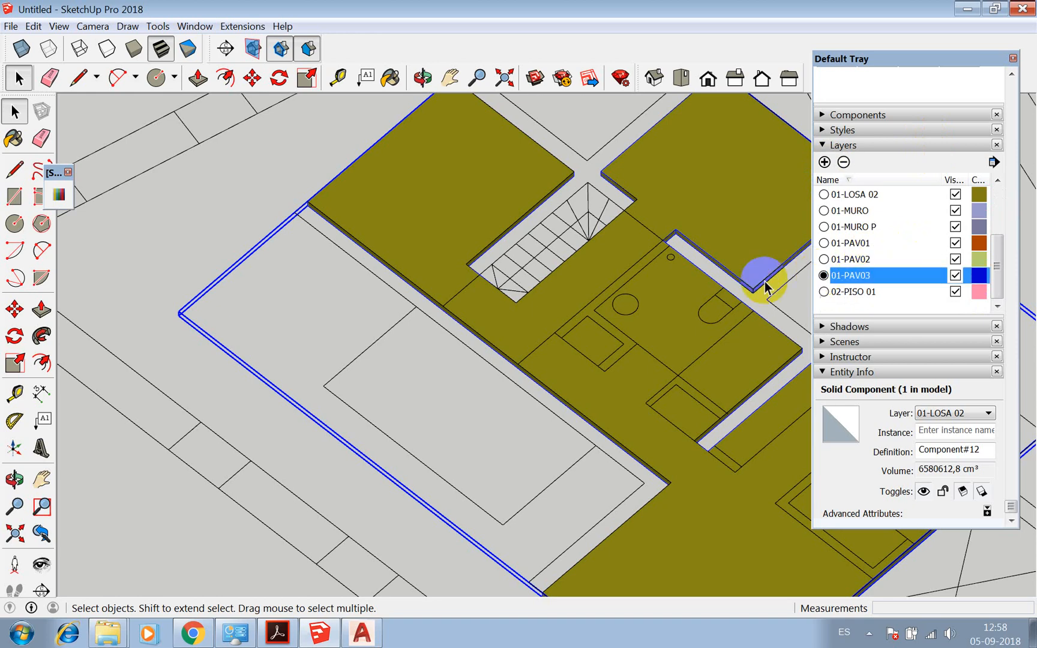
Copy the top face from inside the second slab's component and paste it outside the component, clear of the floor plan
{"action": "double_click", "coordinate": [478, 187]}
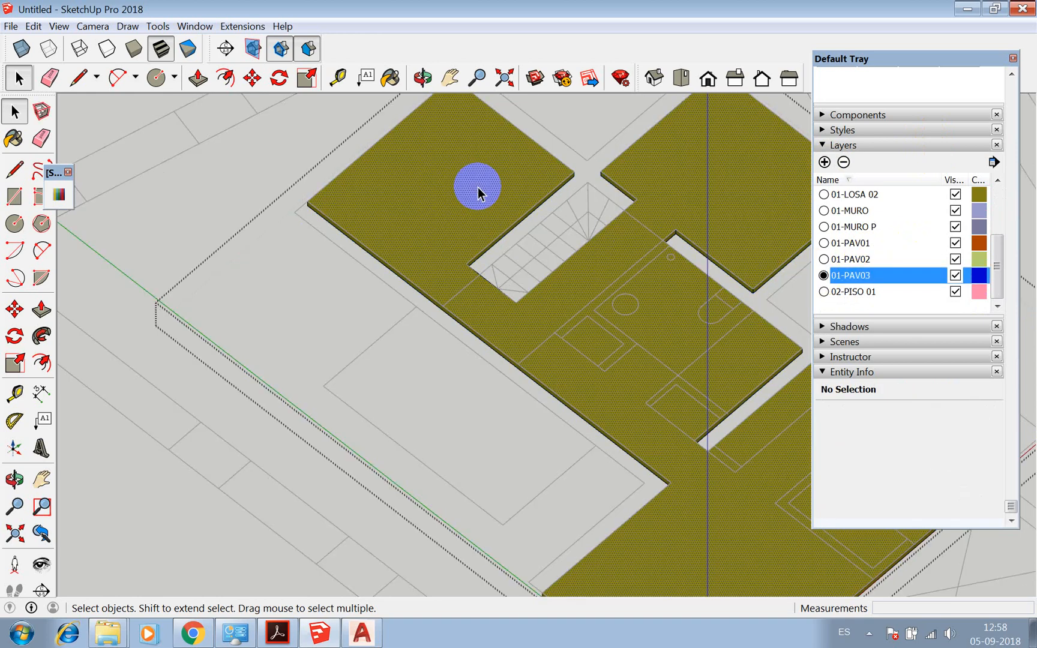
{"action": "left_click", "coordinate": [478, 187]}
{"action": "left_click", "coordinate": [287, 144]}
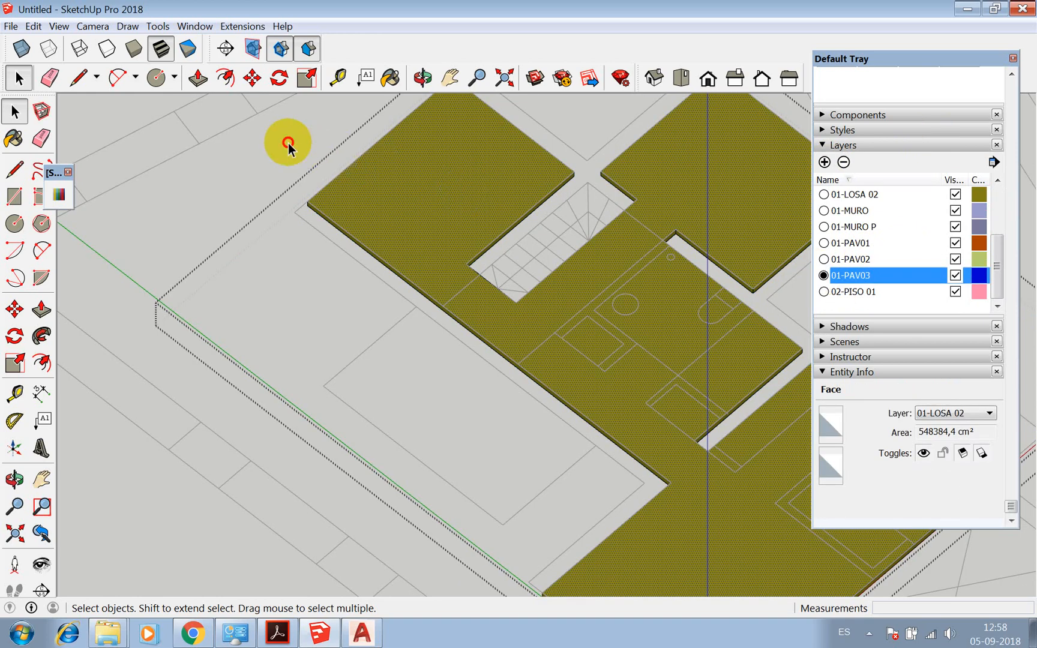
{"action": "key", "text": "ctrl+v"}
{"action": "scroll", "coordinate": [298, 213], "scroll_direction": "down", "scroll_amount": 10}
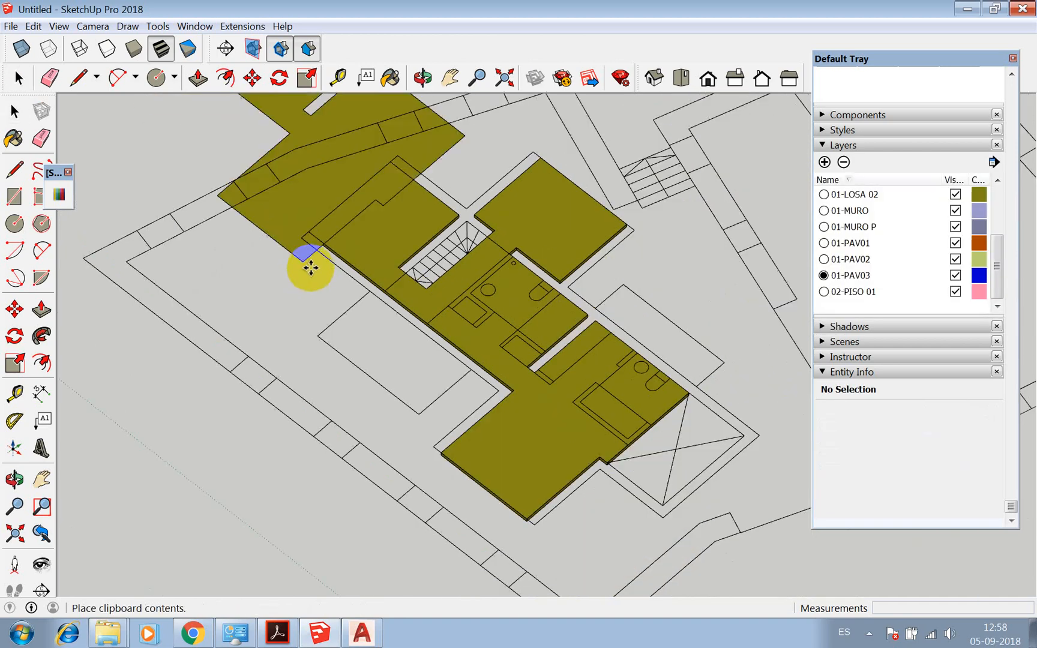
{"action": "left_click", "coordinate": [298, 213]}
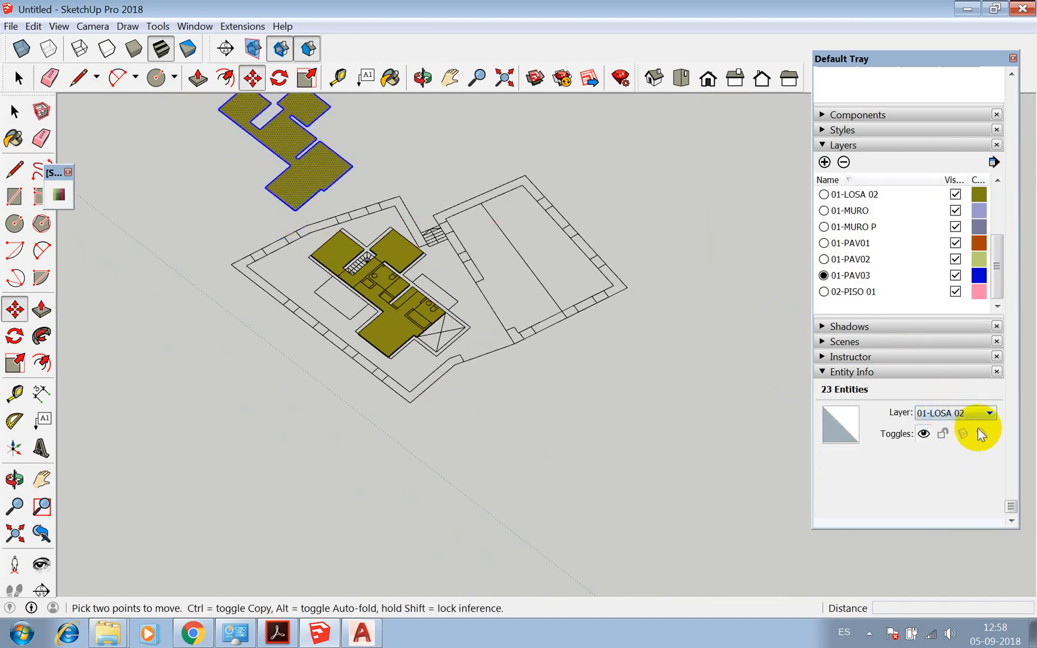
Assign the pasted face and its edges to layer 01-PAV03 and turn them into a component with the default settings
{"action": "left_click", "coordinate": [989, 413]}
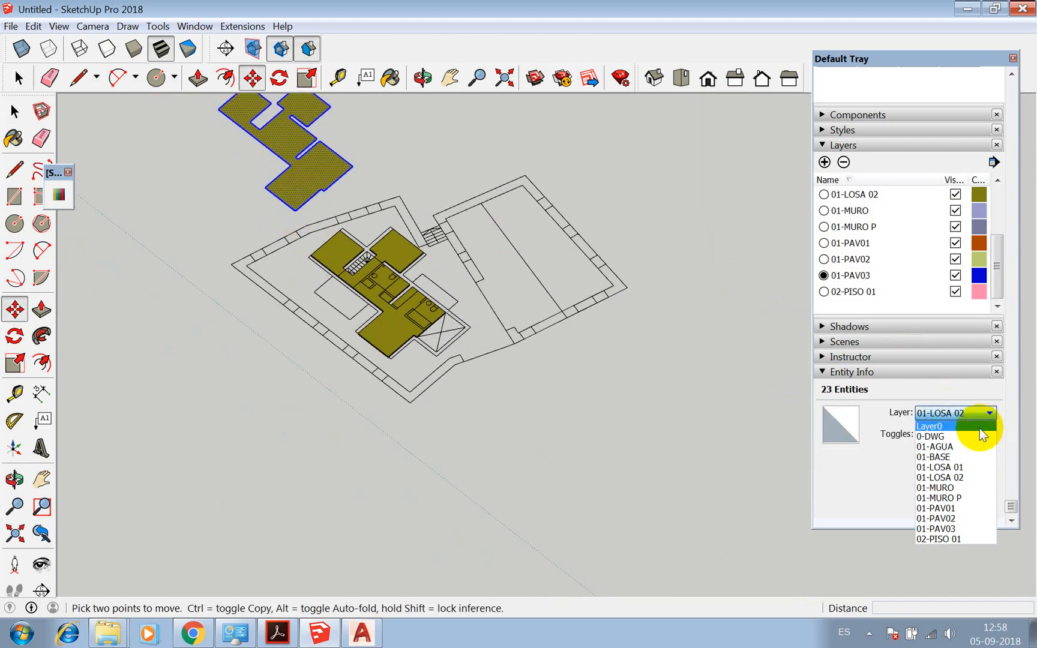
{"action": "left_click", "coordinate": [960, 528]}
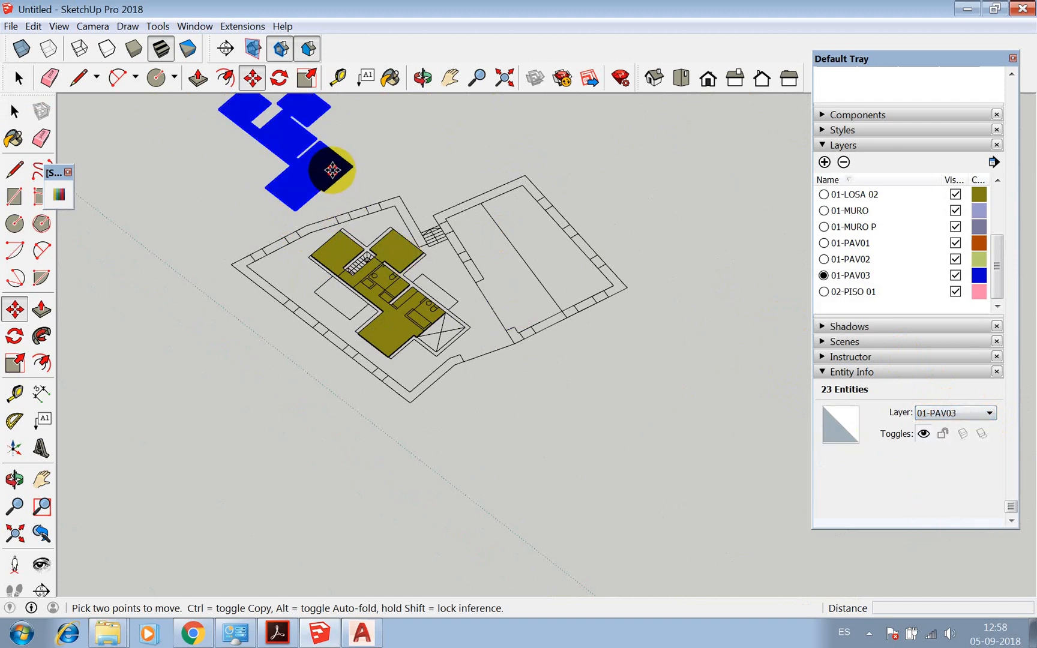
{"action": "left_click", "coordinate": [333, 170]}
{"action": "key", "text": "Escape"}
{"action": "key", "text": "space"}
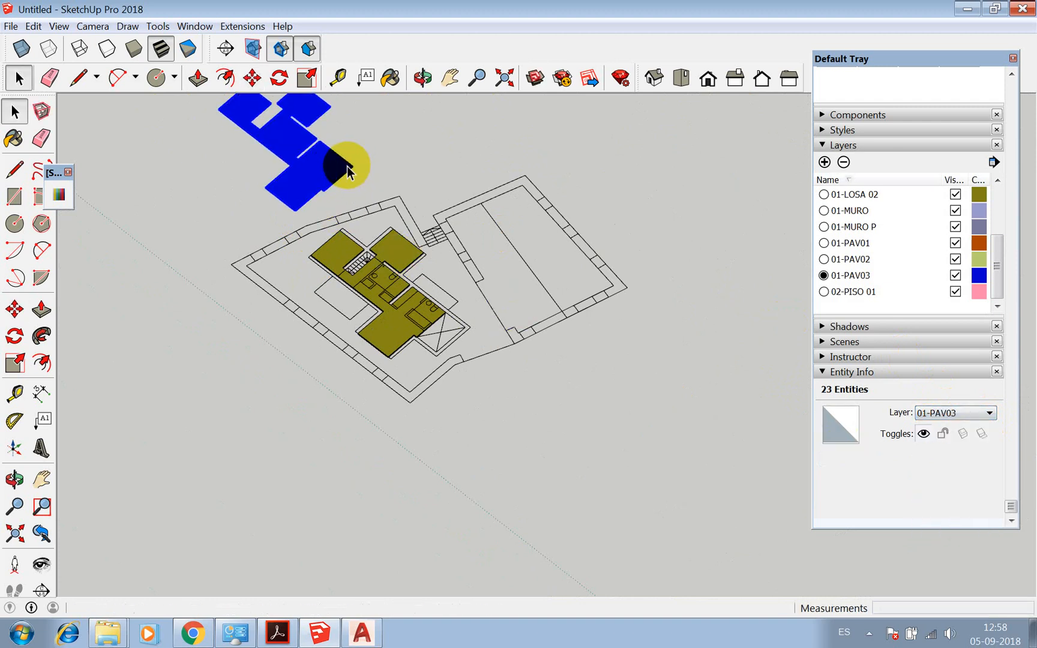
{"action": "right_click", "coordinate": [349, 166]}
{"action": "left_click", "coordinate": [407, 266]}
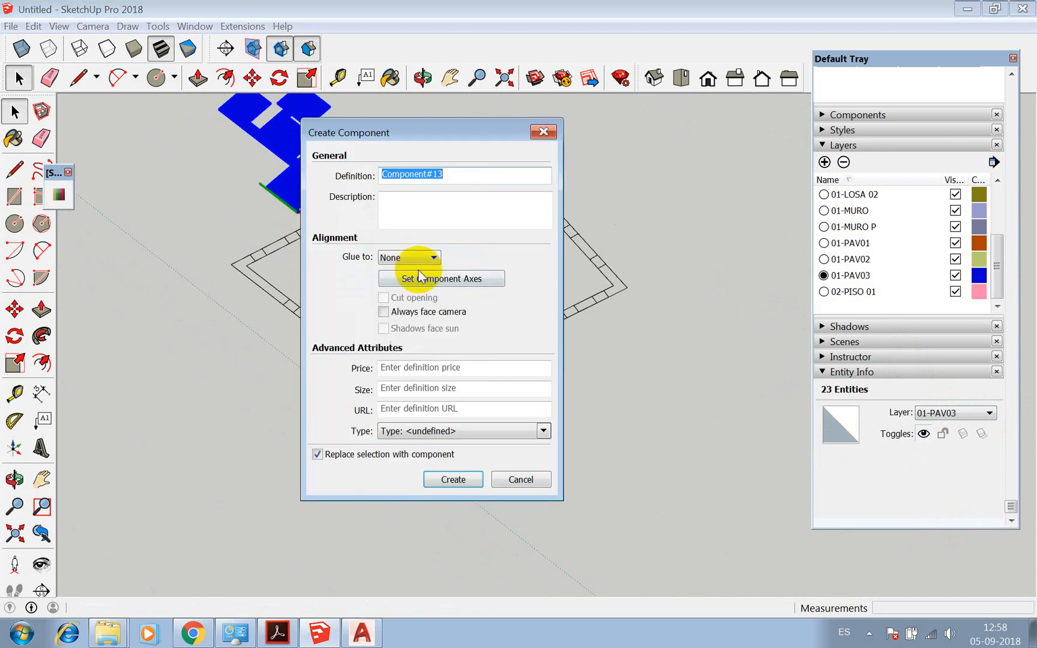
{"action": "left_click", "coordinate": [465, 480]}
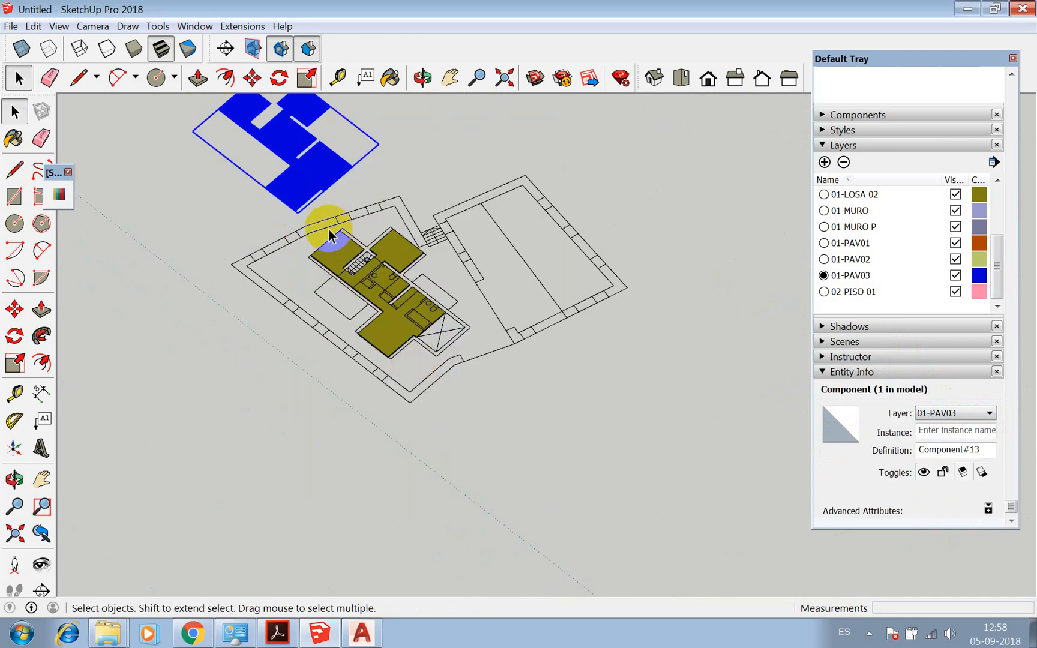
Move the paving component by its corner onto the matching top corner of the second slab
{"action": "key", "text": "m"}
{"action": "scroll", "coordinate": [273, 204], "scroll_direction": "up", "scroll_amount": 5}
{"action": "left_click", "coordinate": [236, 168]}
{"action": "scroll", "coordinate": [270, 120], "scroll_direction": "down", "scroll_amount": 4}
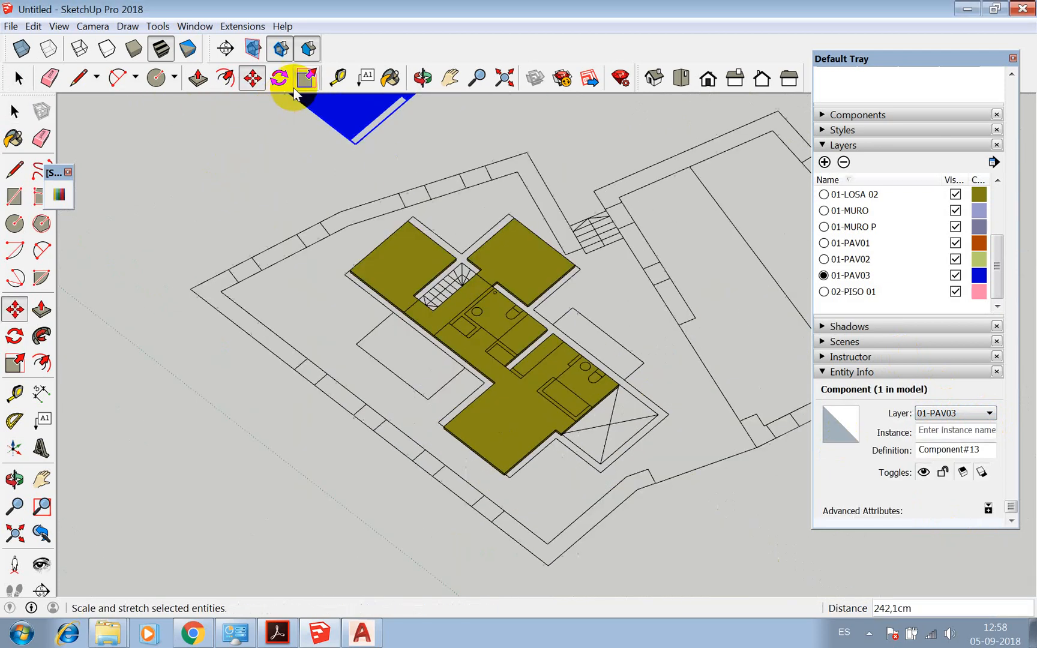
{"action": "scroll", "coordinate": [459, 414], "scroll_direction": "up", "scroll_amount": 4}
{"action": "scroll", "coordinate": [457, 423], "scroll_direction": "up", "scroll_amount": 4}
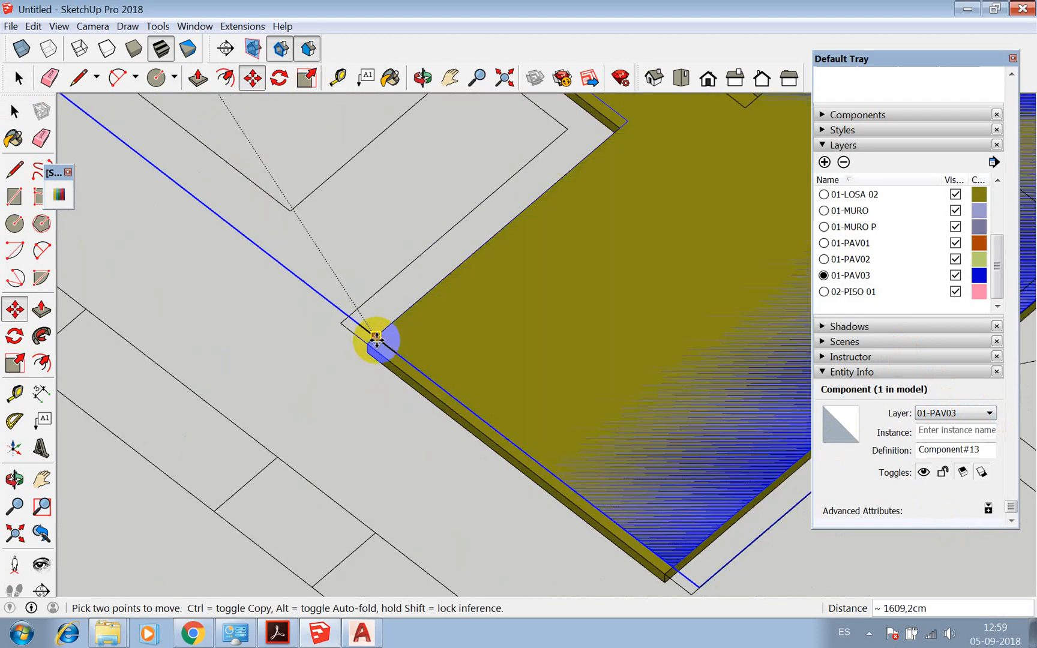
{"action": "left_click", "coordinate": [410, 348]}
{"action": "scroll", "coordinate": [410, 348], "scroll_direction": "down", "scroll_amount": 6}
{"action": "key", "text": "space"}
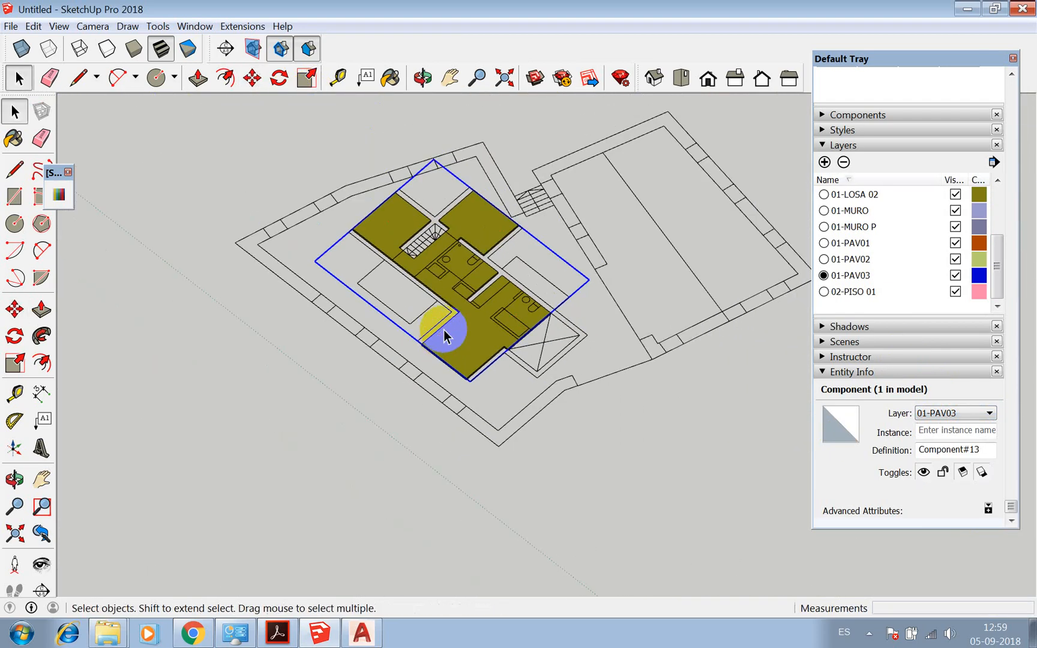
Edit the paving component, Push/Pull its face up by 2 cm and leave the component
{"action": "right_click", "coordinate": [475, 227]}
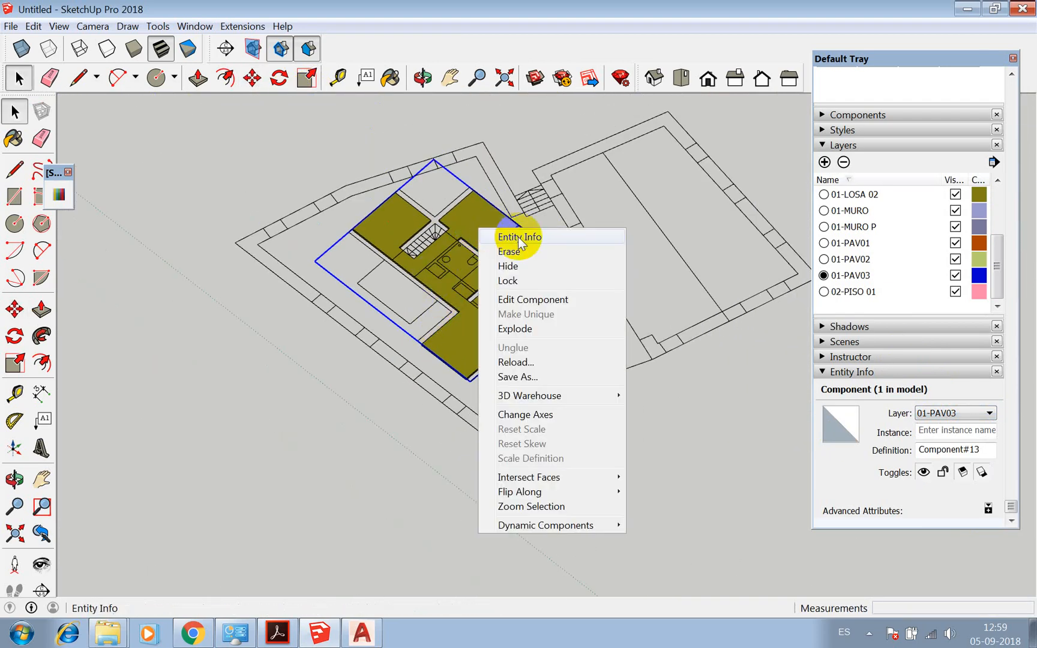
{"action": "left_click", "coordinate": [531, 299]}
{"action": "key", "text": "p"}
{"action": "left_click", "coordinate": [487, 227]}
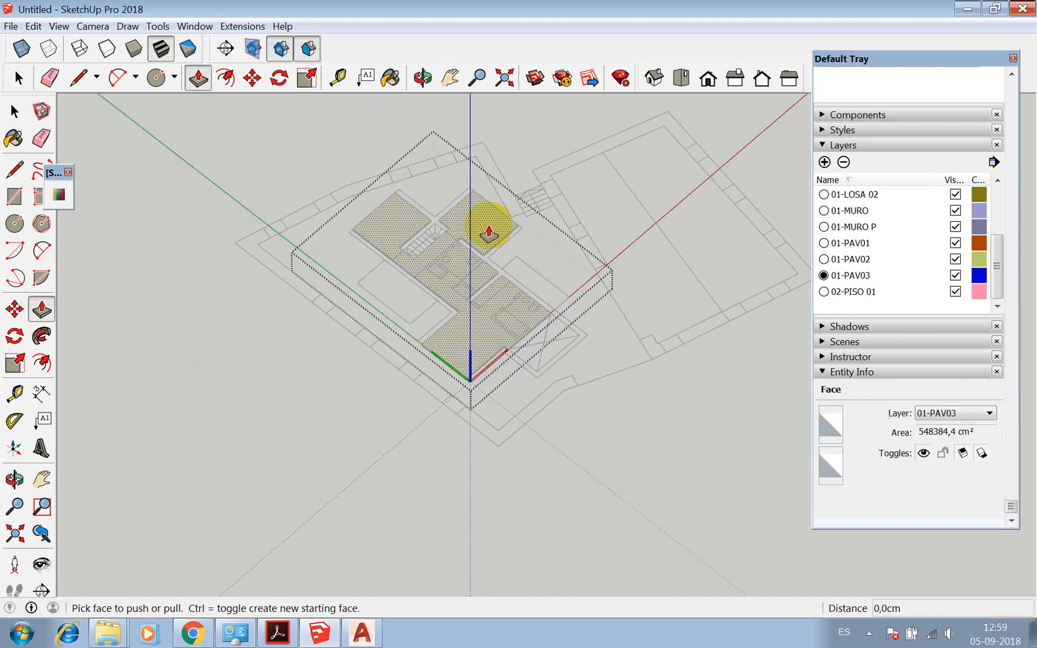
{"action": "type", "text": "2"}
{"action": "key", "text": "Return"}
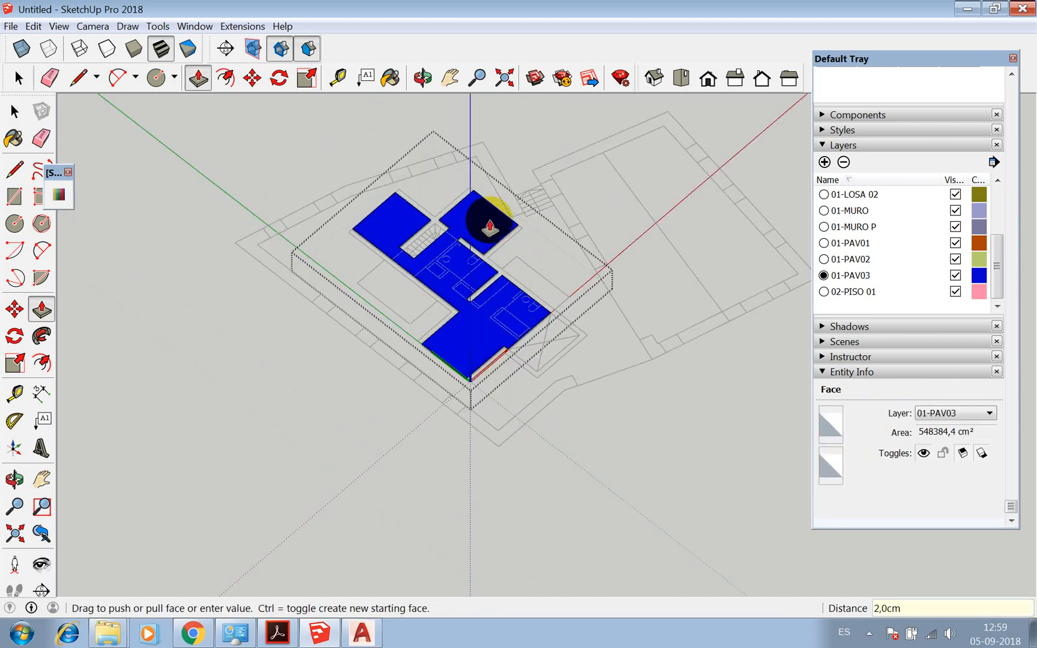
{"action": "key", "text": "space"}
{"action": "scroll", "coordinate": [500, 144], "scroll_direction": "up", "scroll_amount": 3}
{"action": "left_click", "coordinate": [544, 130]}
{"action": "scroll", "coordinate": [516, 238], "scroll_direction": "up", "scroll_amount": 1}
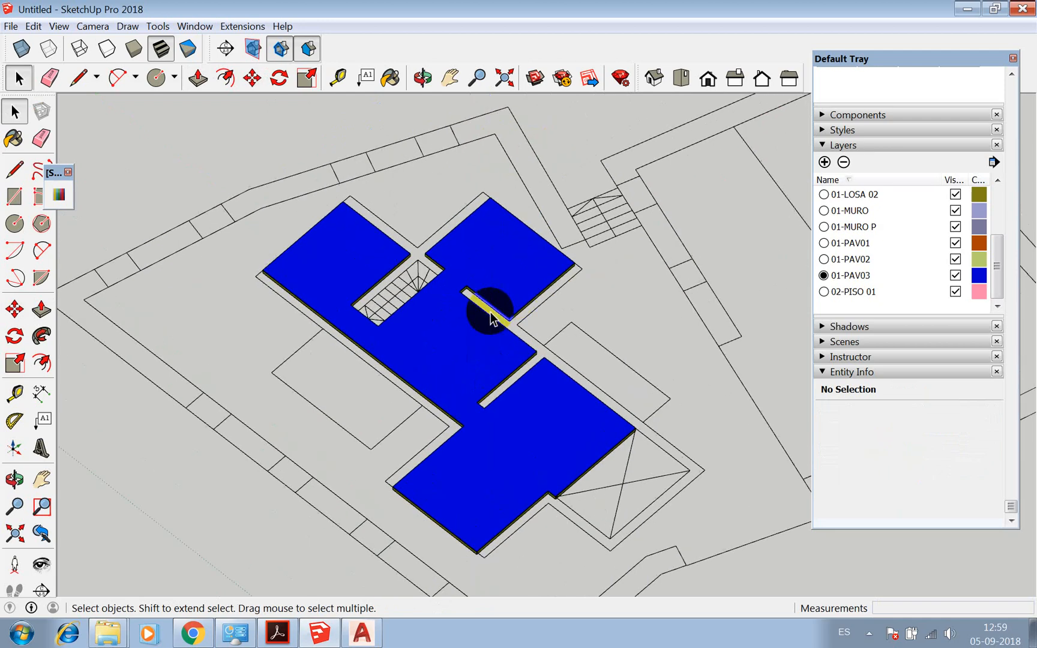
Add a layer named 02-PISO 02 and make it the current layer
{"action": "scroll", "coordinate": [408, 240], "scroll_direction": "up", "scroll_amount": 5}
{"action": "scroll", "coordinate": [489, 201], "scroll_direction": "up", "scroll_amount": 2}
{"action": "scroll", "coordinate": [503, 212], "scroll_direction": "down", "scroll_amount": 8}
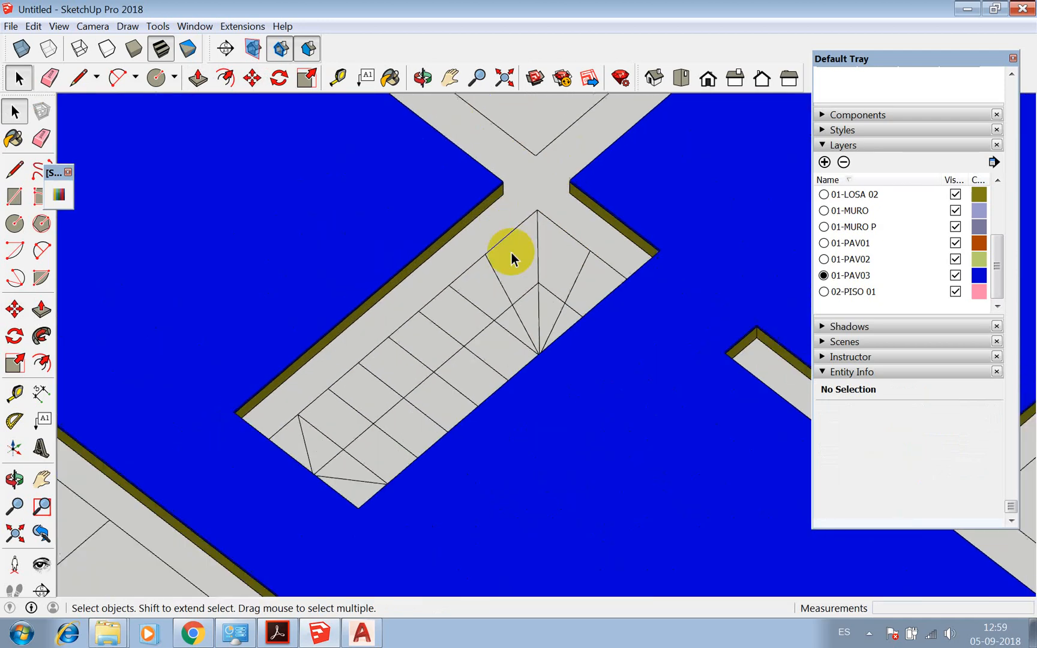
{"action": "scroll", "coordinate": [410, 234], "scroll_direction": "down", "scroll_amount": 5}
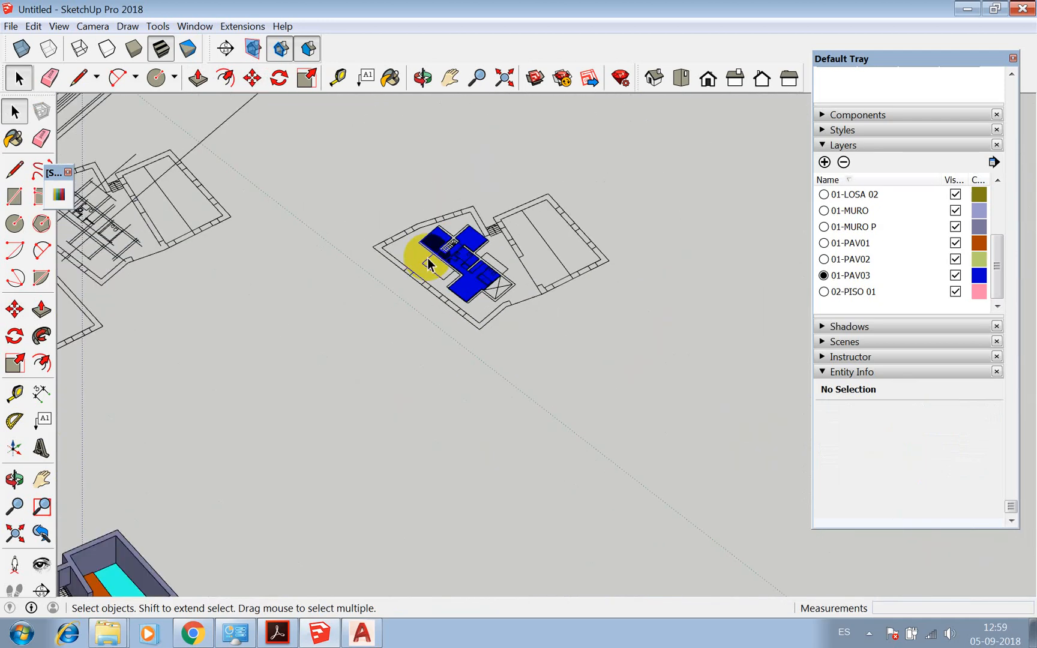
{"action": "scroll", "coordinate": [428, 250], "scroll_direction": "up", "scroll_amount": 1}
{"action": "left_click", "coordinate": [824, 162]}
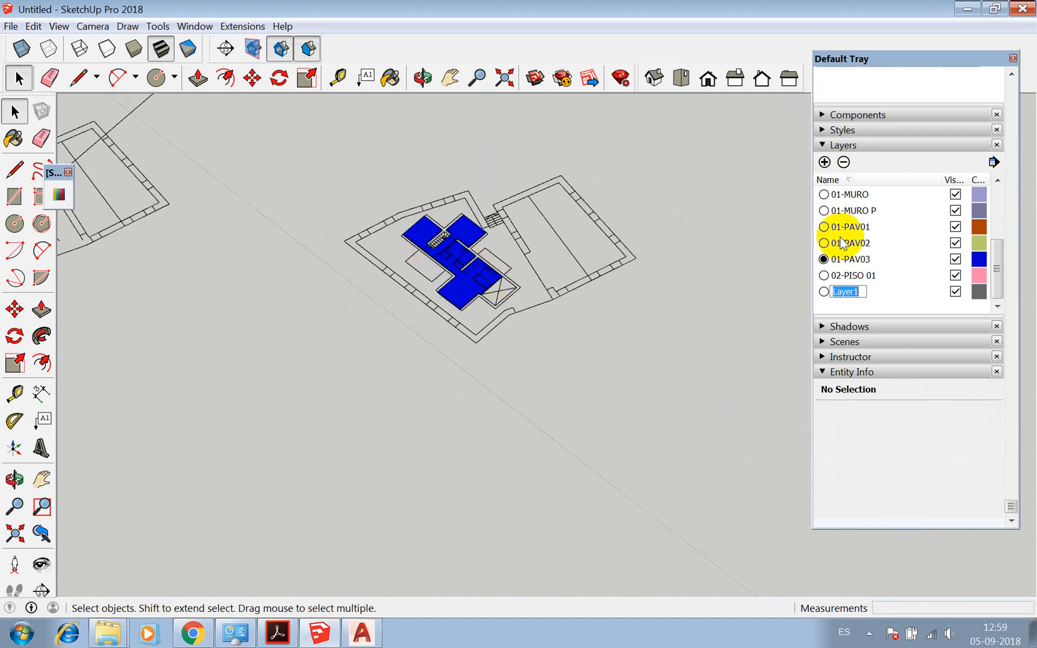
{"action": "type", "text": "LAYER"}
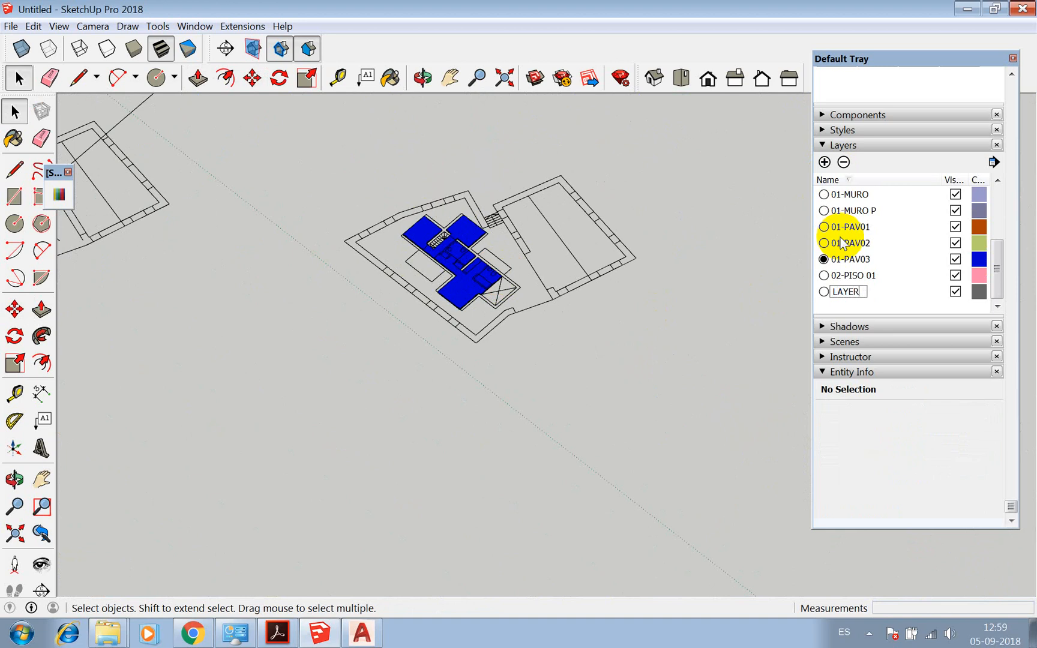
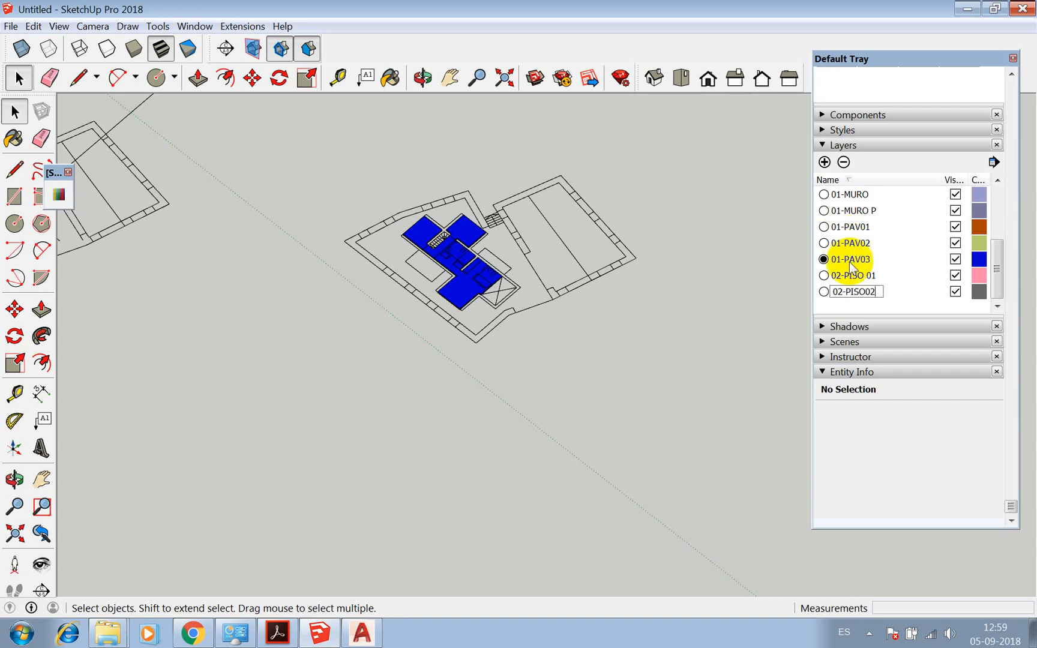
{"action": "left_click", "coordinate": [767, 308]}
{"action": "left_click", "coordinate": [823, 292]}
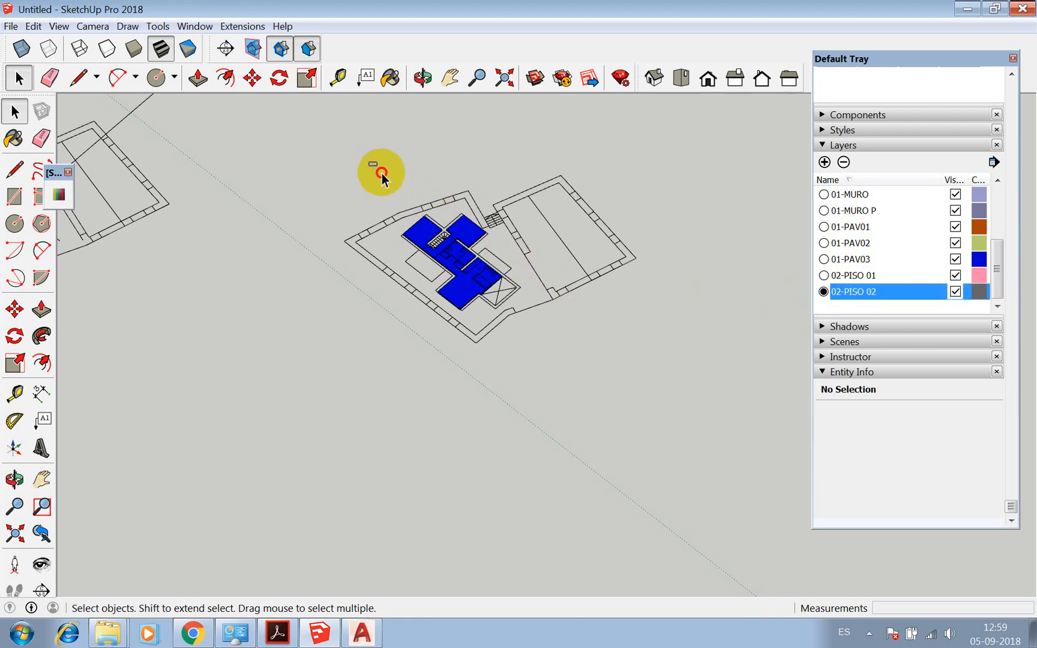
Select the second slab and its paving together and combine them into one component with the default settings
{"action": "left_click_drag", "start_coordinate": [382, 175], "coordinate": [538, 365]}
{"action": "right_click", "coordinate": [471, 233]}
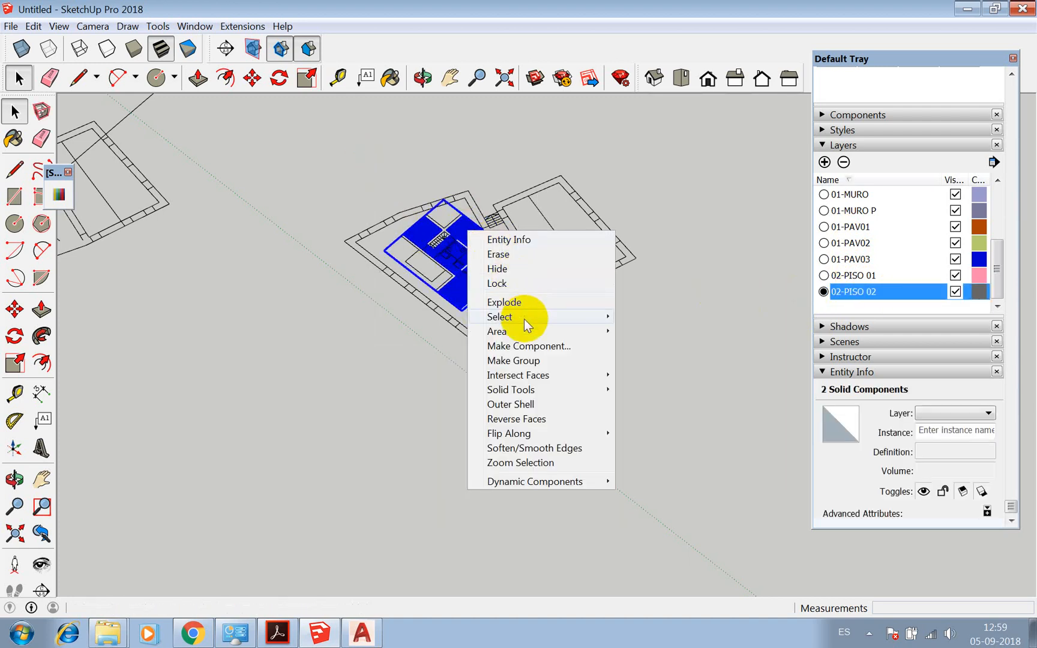
{"action": "left_click", "coordinate": [529, 347]}
{"action": "left_click", "coordinate": [466, 477]}
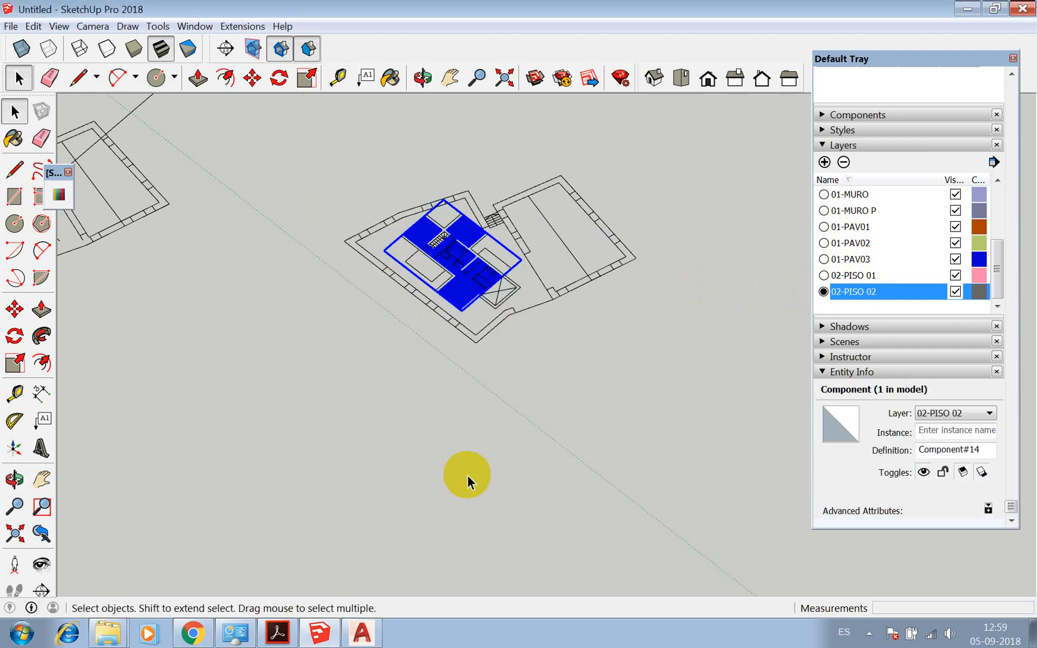
Copy the second-floor component from the plan's wall corner onto the matching endpoint atop the interior walls of the house model
{"action": "scroll", "coordinate": [462, 238], "scroll_direction": "up", "scroll_amount": 8}
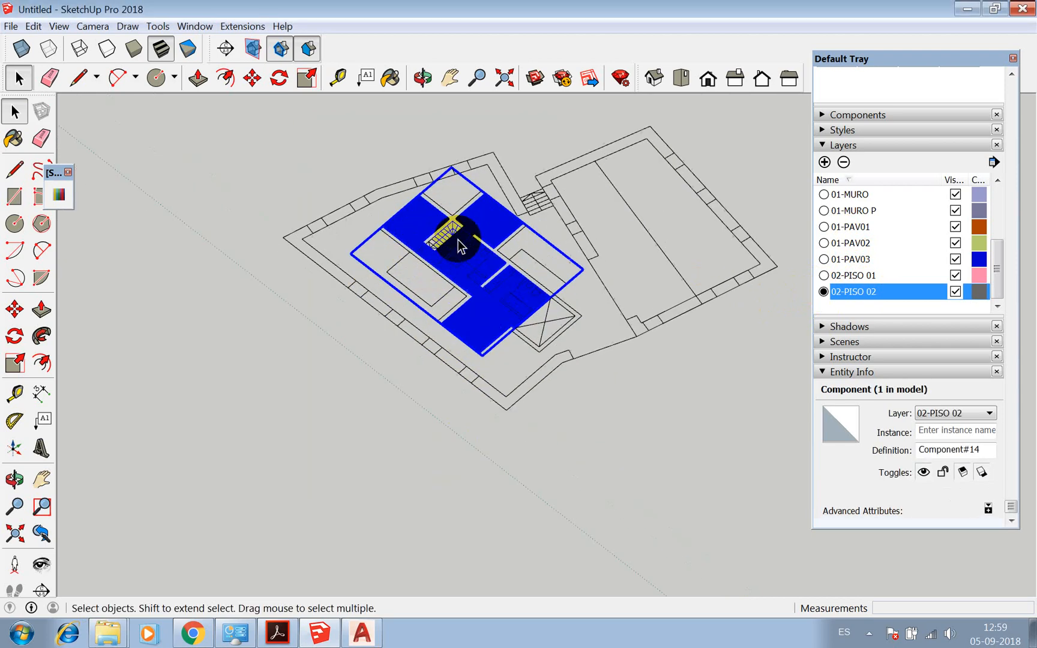
{"action": "key", "text": "m"}
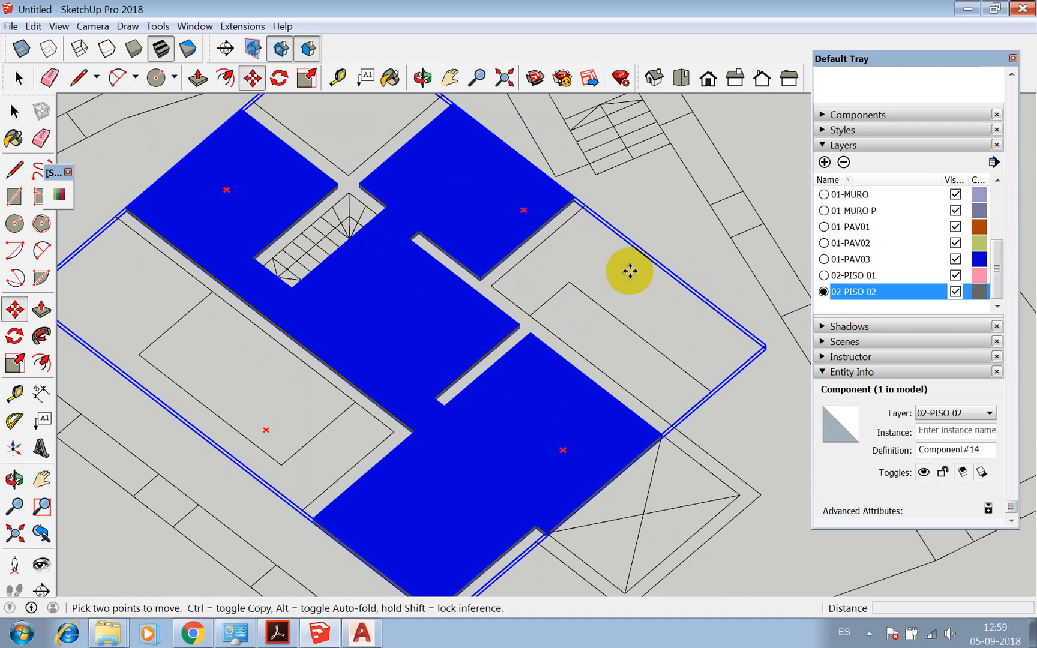
{"action": "left_click", "coordinate": [565, 283]}
{"action": "scroll", "coordinate": [657, 206], "scroll_direction": "down", "scroll_amount": 3}
{"action": "scroll", "coordinate": [657, 205], "scroll_direction": "down", "scroll_amount": 3}
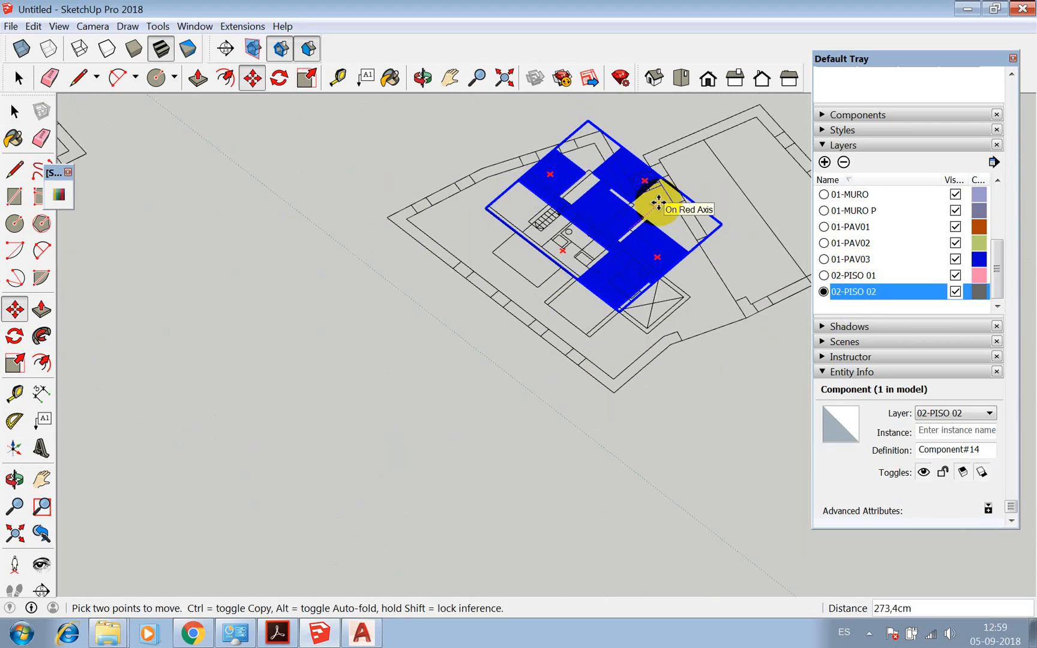
{"action": "key", "text": "ctrl"}
{"action": "scroll", "coordinate": [658, 204], "scroll_direction": "down", "scroll_amount": 6}
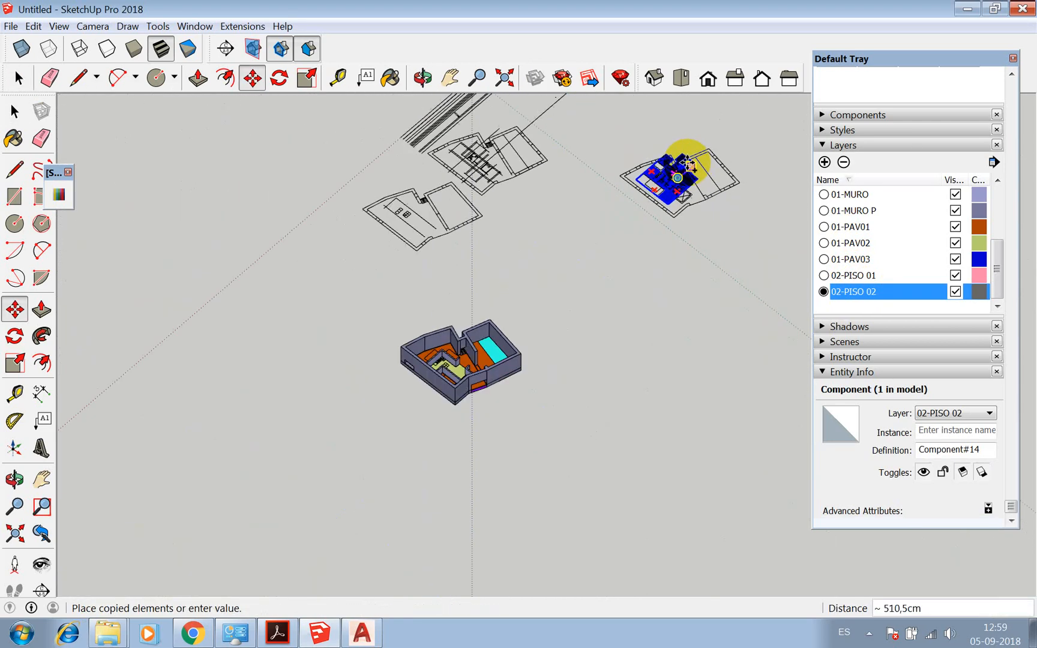
{"action": "scroll", "coordinate": [436, 365], "scroll_direction": "up", "scroll_amount": 10}
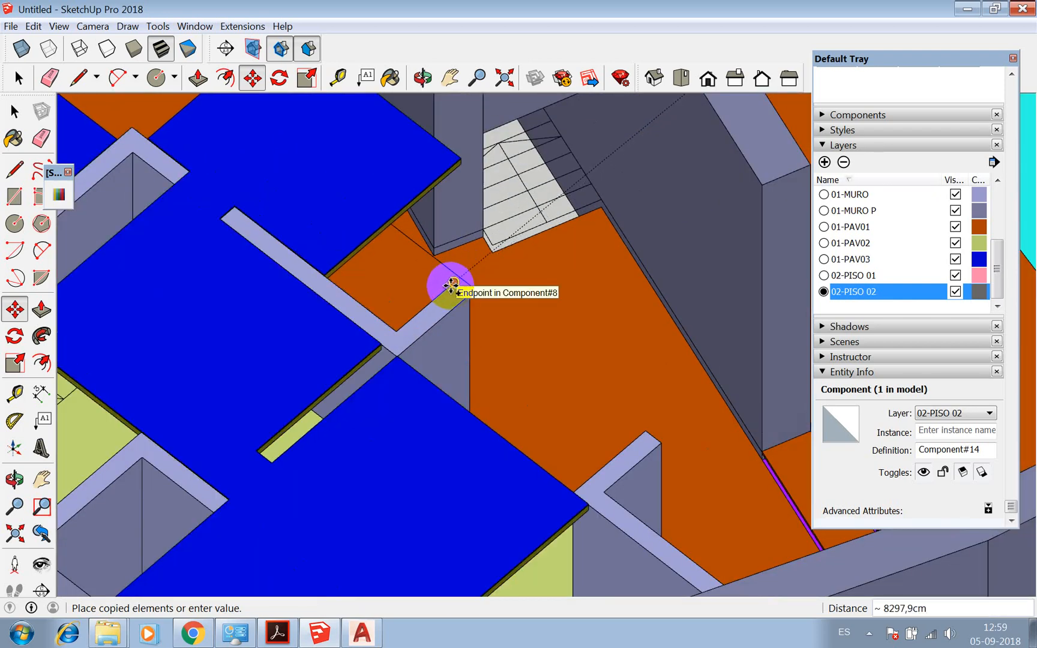
{"action": "left_click", "coordinate": [451, 286]}
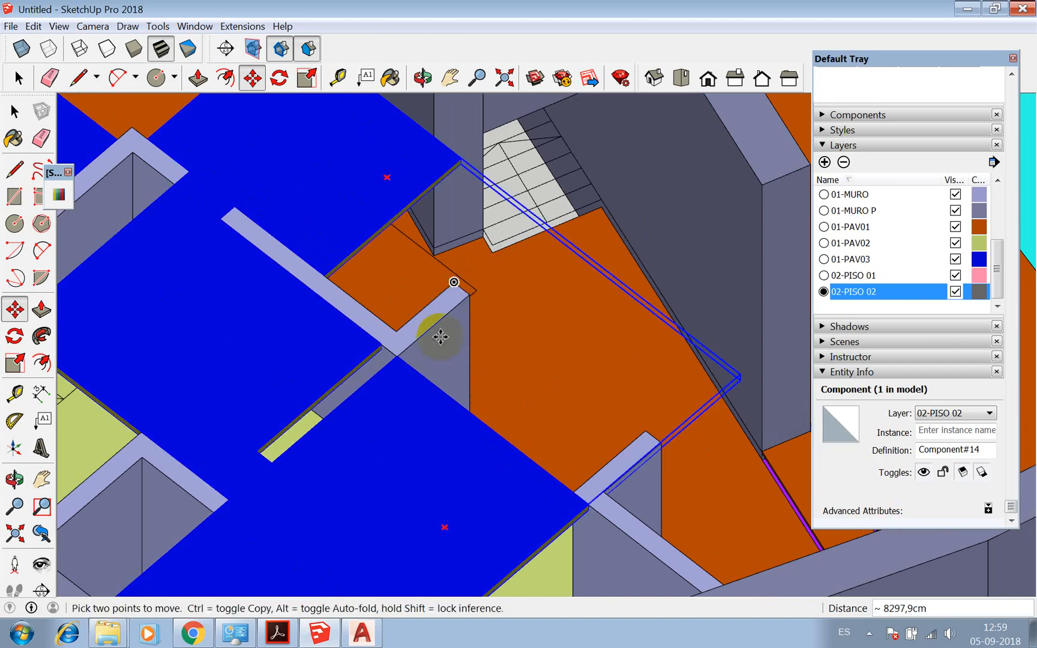
{"action": "scroll", "coordinate": [441, 385], "scroll_direction": "down", "scroll_amount": 8}
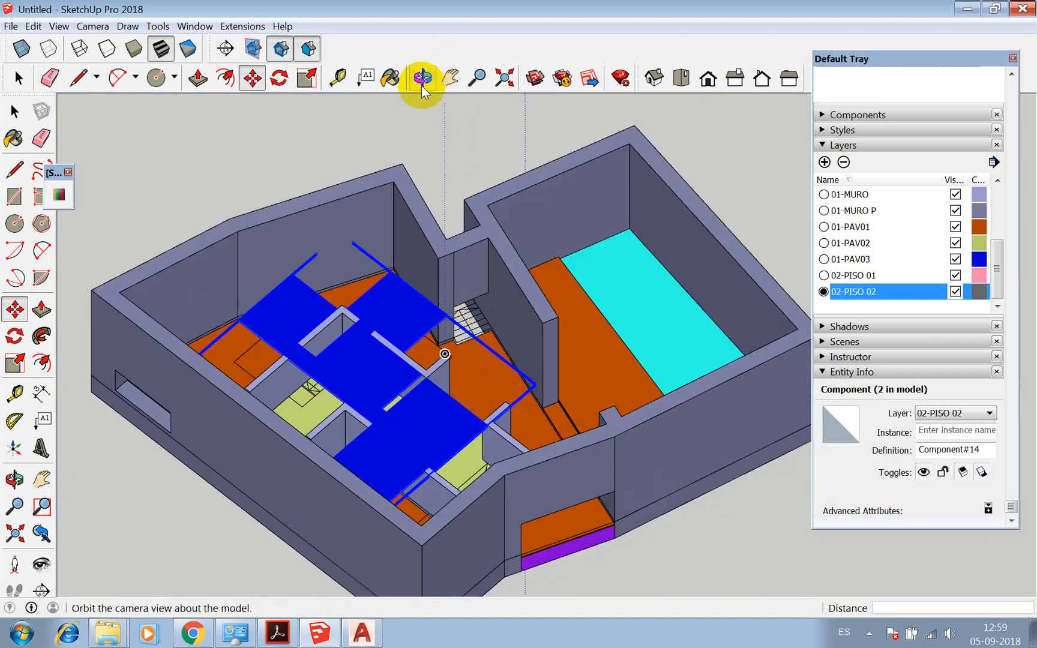
Open the second-floor component placed on the house model for editing, at the slab edge between the interior walls
{"action": "left_click", "coordinate": [423, 77]}
{"action": "left_click_drag", "start_coordinate": [382, 308], "coordinate": [306, 357]}
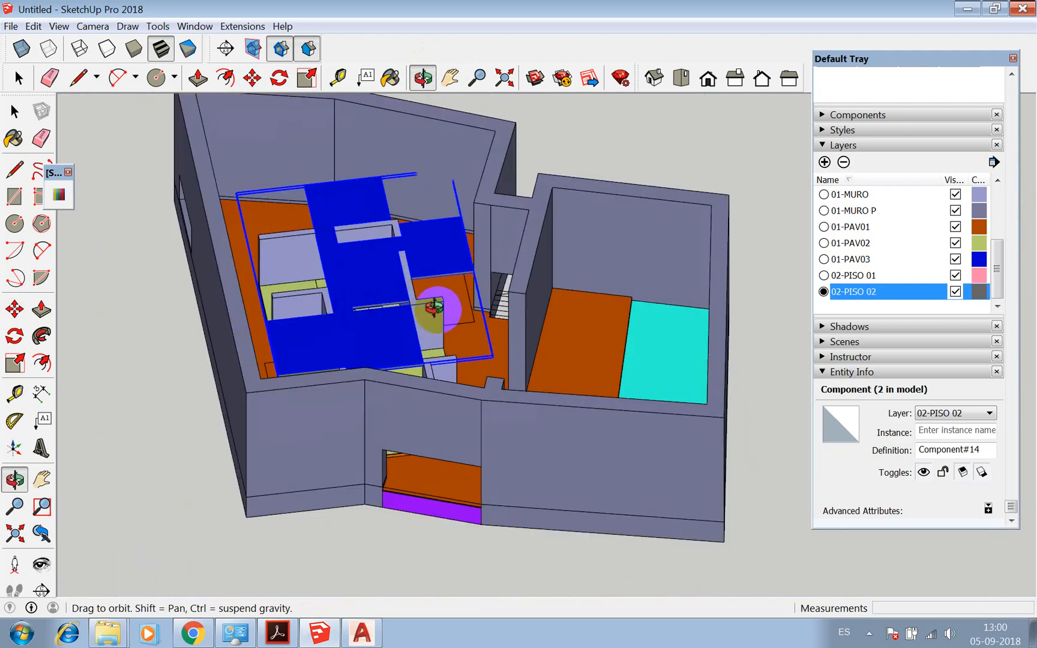
{"action": "scroll", "coordinate": [435, 305], "scroll_direction": "up", "scroll_amount": 5}
{"action": "left_click_drag", "start_coordinate": [419, 315], "coordinate": [409, 238]}
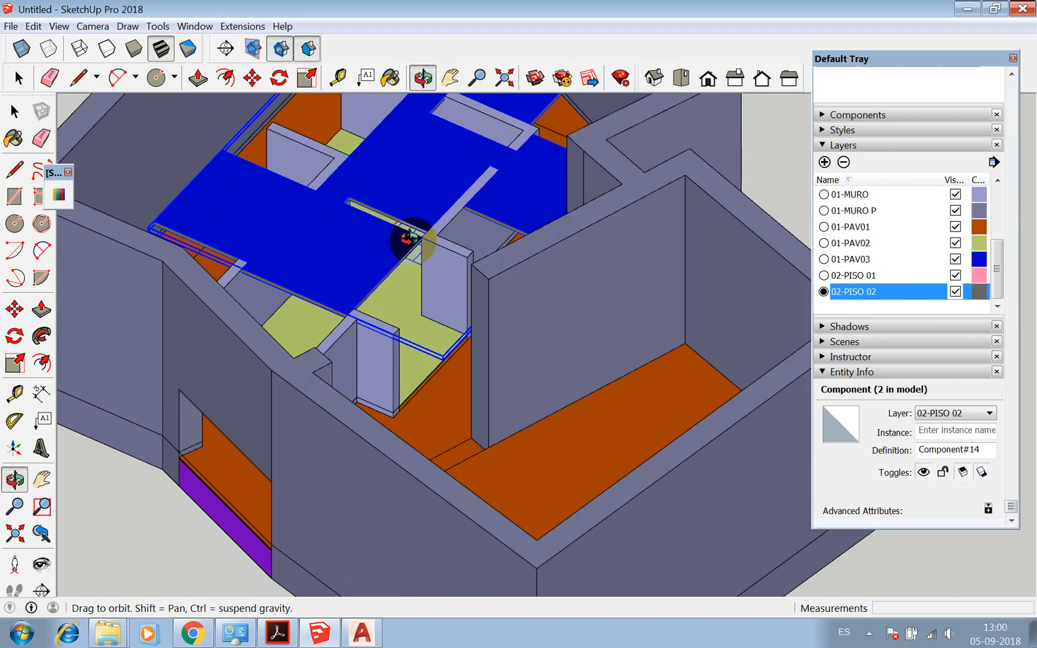
{"action": "scroll", "coordinate": [349, 123], "scroll_direction": "down", "scroll_amount": 5}
{"action": "scroll", "coordinate": [384, 207], "scroll_direction": "up", "scroll_amount": 10}
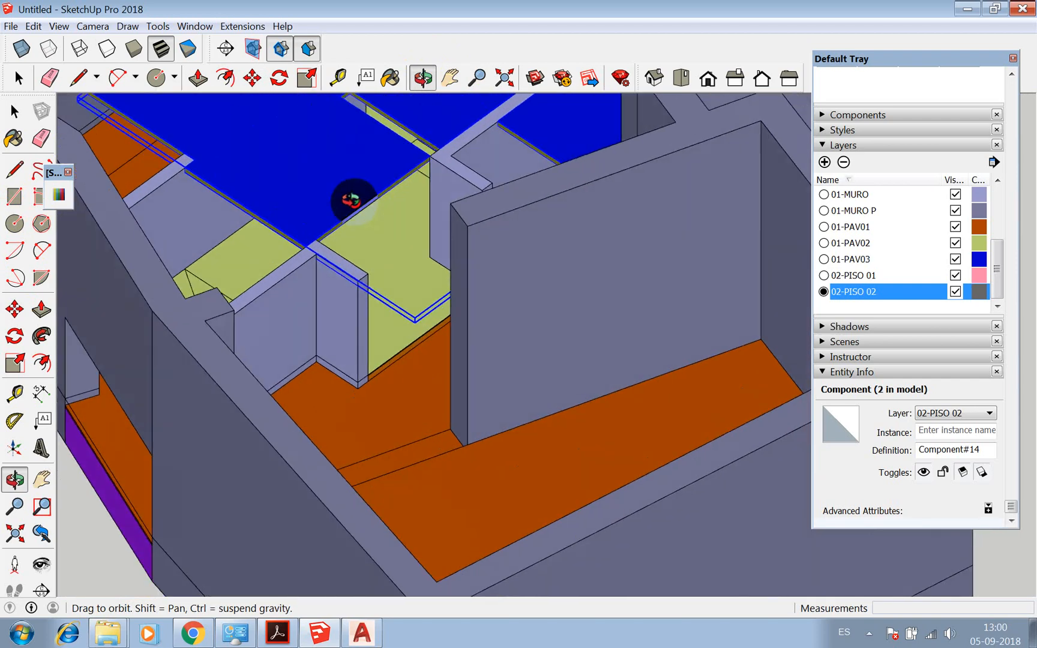
{"action": "left_click_drag", "start_coordinate": [354, 200], "coordinate": [440, 226]}
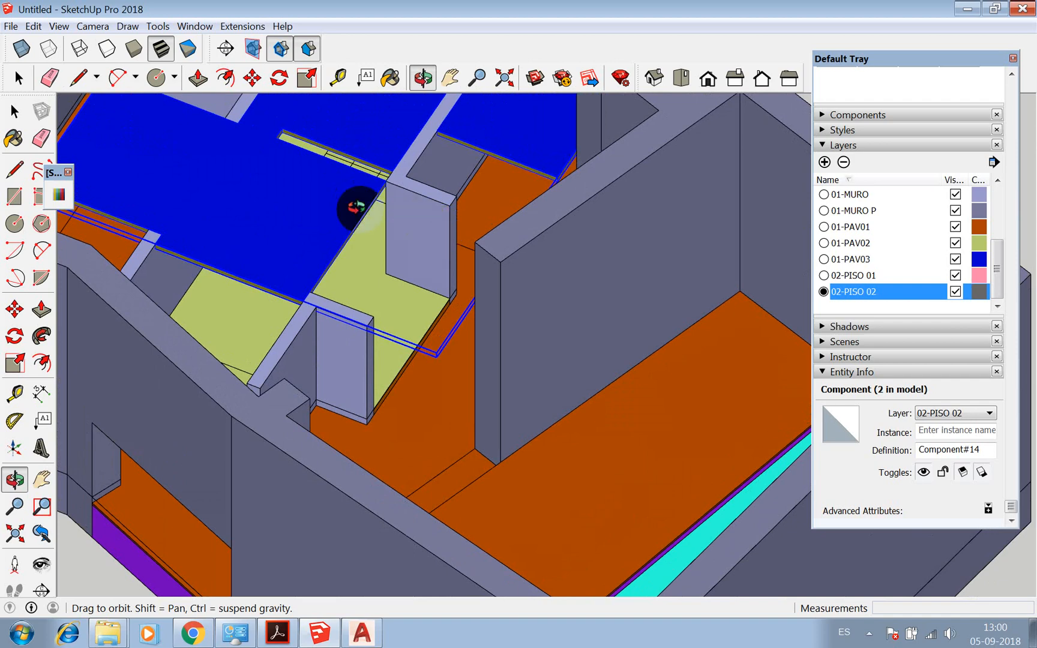
{"action": "left_click_drag", "start_coordinate": [352, 209], "coordinate": [343, 275]}
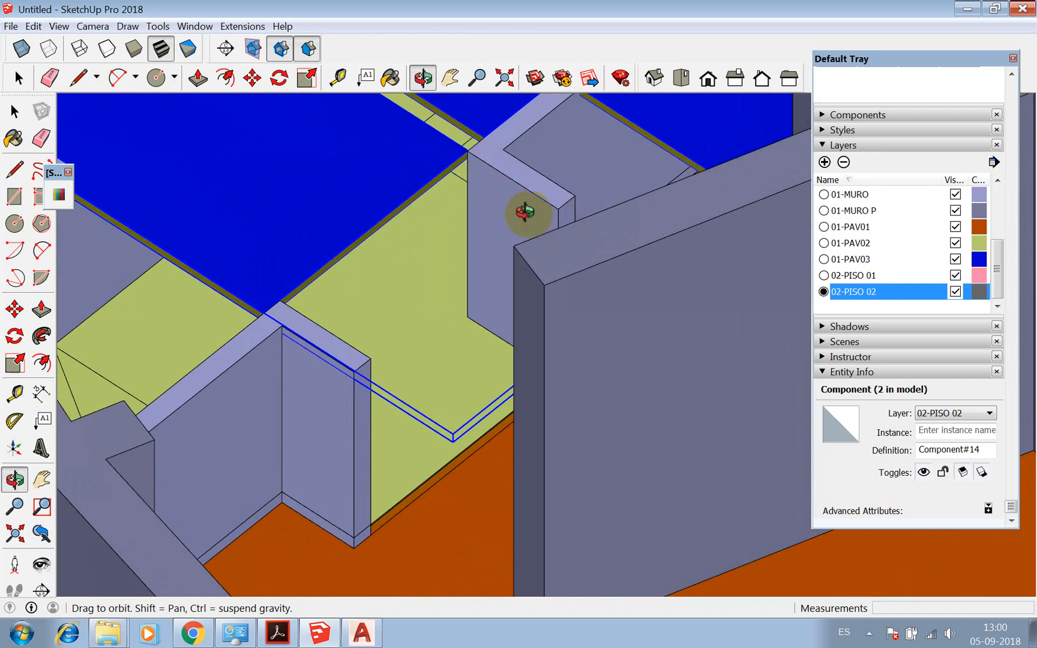
{"action": "scroll", "coordinate": [429, 180], "scroll_direction": "up", "scroll_amount": 3}
{"action": "key", "text": "space"}
{"action": "double_click", "coordinate": [427, 190]}
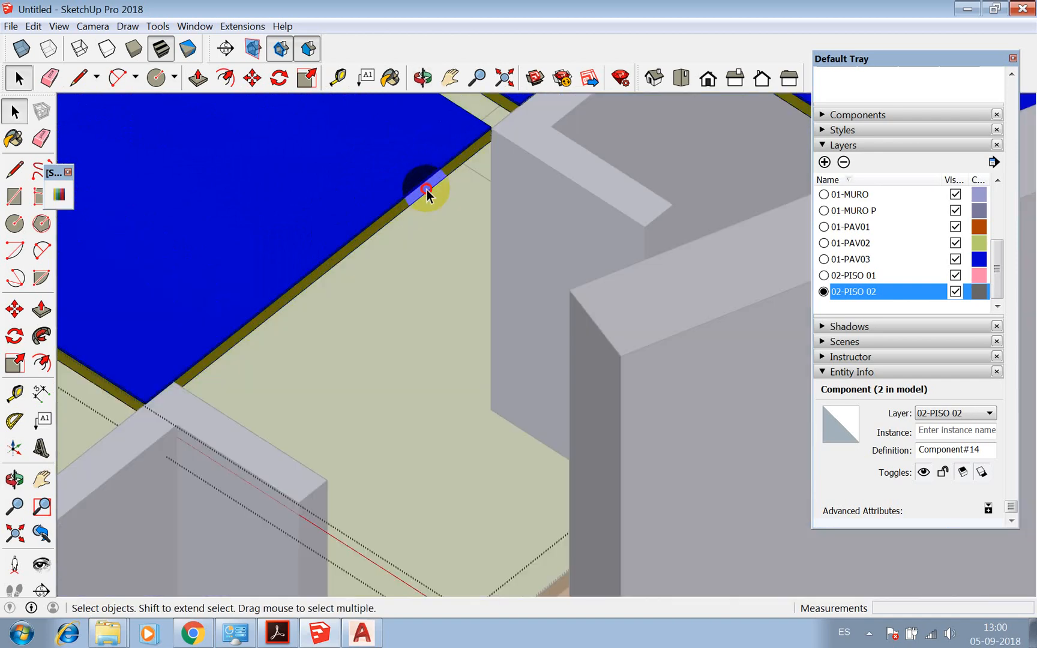
Open the upper floor slab for editing, select its geometry and make 01-LOSA 02 the active layer
{"action": "left_click", "coordinate": [427, 190]}
{"action": "triple_click", "coordinate": [427, 189]}
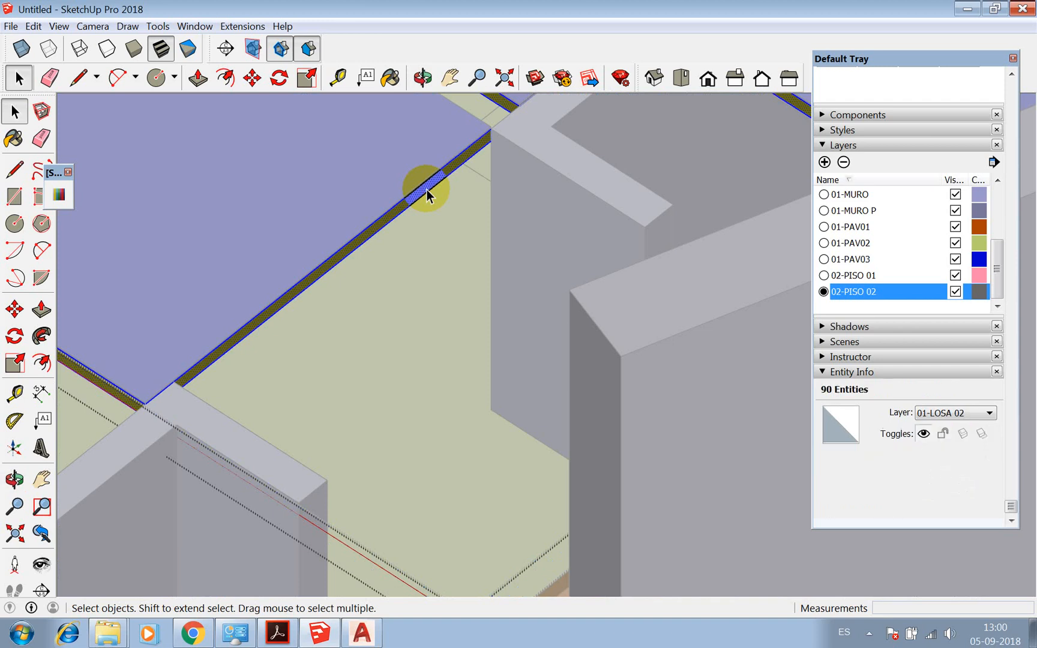
{"action": "key", "text": "l"}
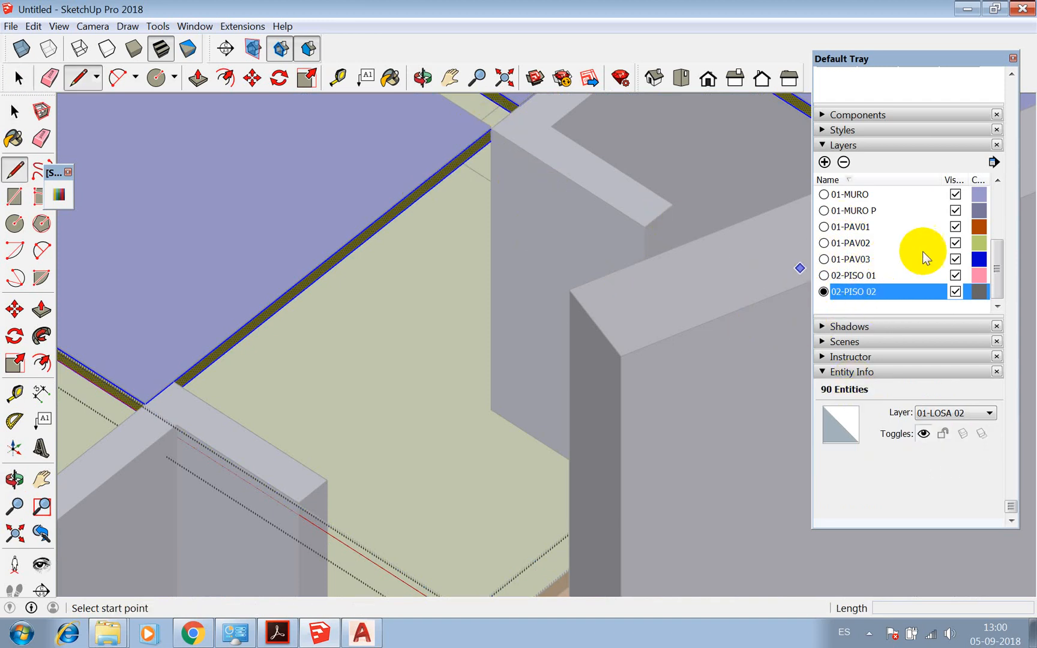
{"action": "left_click_drag", "start_coordinate": [999, 252], "coordinate": [1002, 237]}
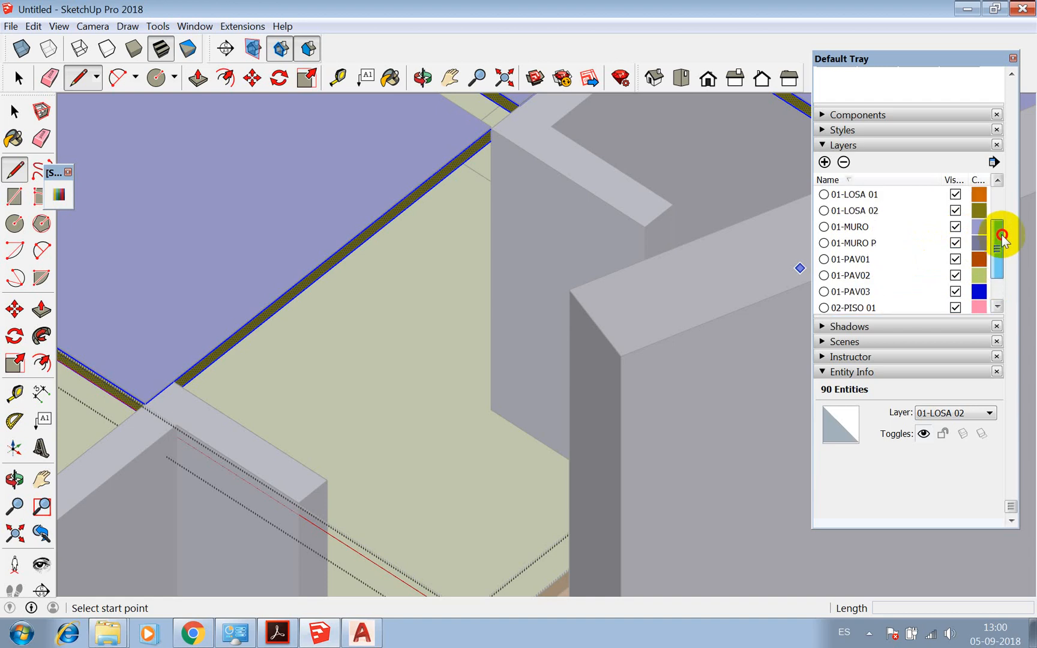
{"action": "left_click", "coordinate": [824, 211]}
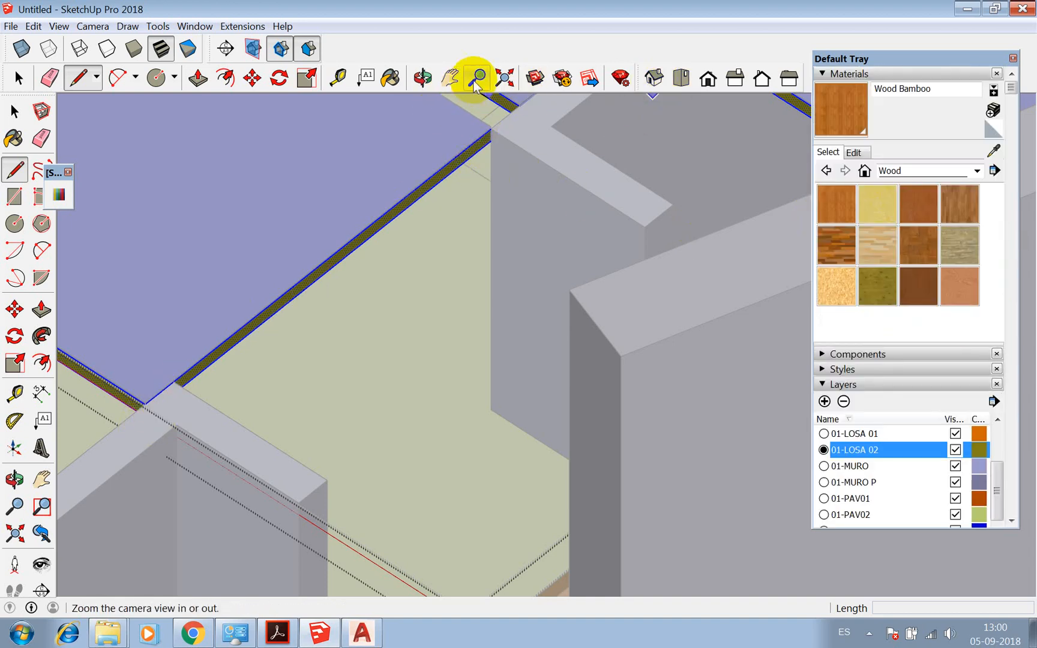
Turn on X-ray display and split the slab's edge face with a 12 cm vertical line at the wall corner
{"action": "left_click", "coordinate": [21, 48]}
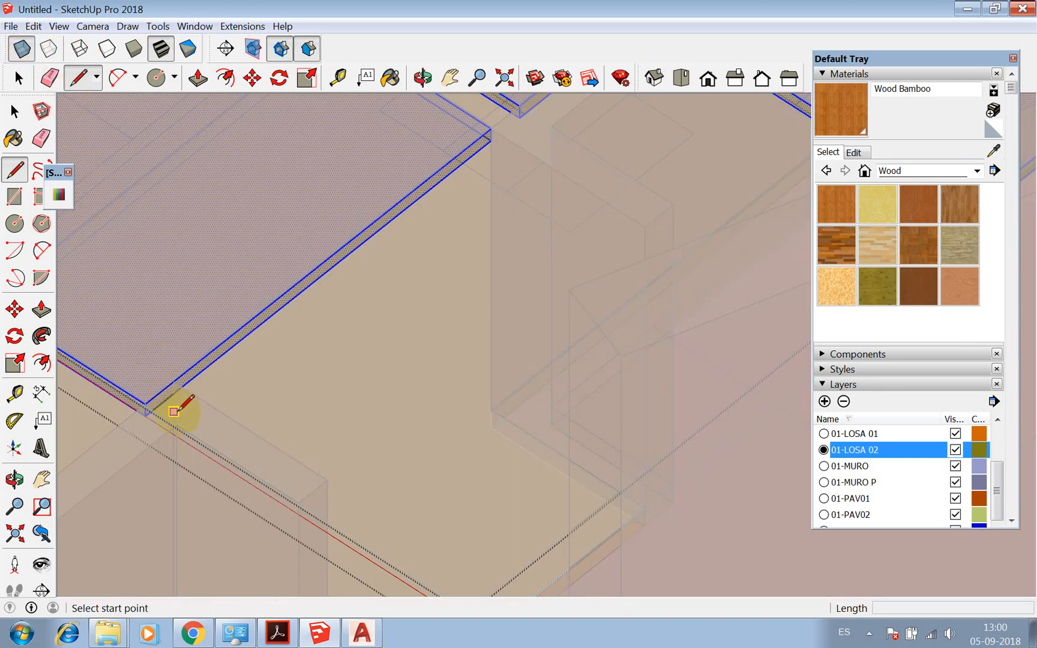
{"action": "scroll", "coordinate": [174, 401], "scroll_direction": "up", "scroll_amount": 1}
{"action": "left_click", "coordinate": [171, 379]}
{"action": "left_click", "coordinate": [172, 360]}
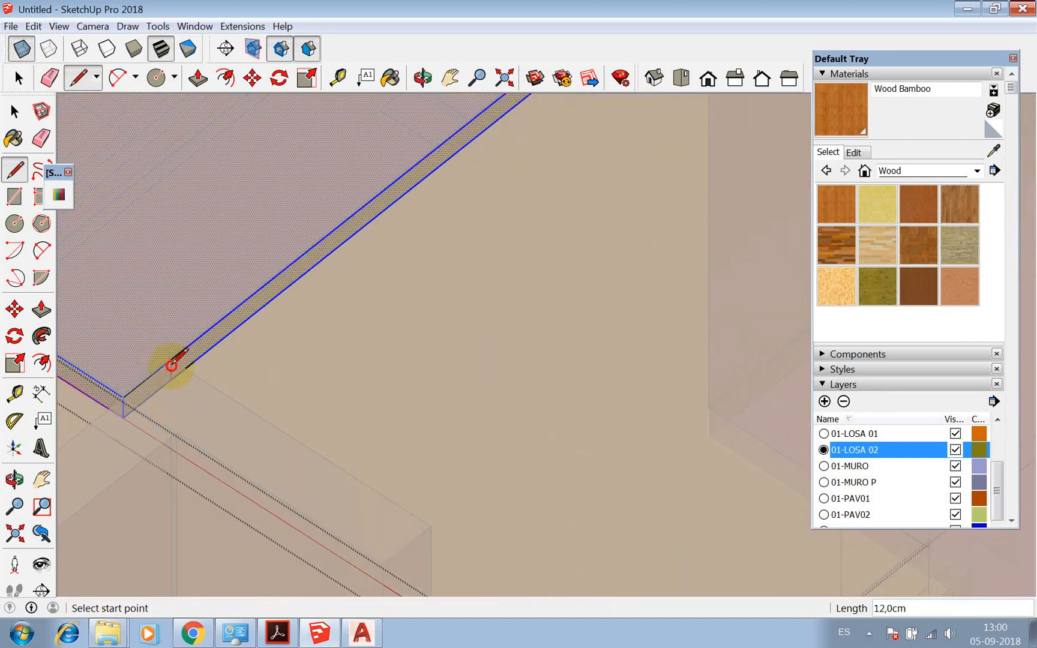
Push/Pull the split slab edge face 145 cm outward to the wall corner and leave the slab's editing context
{"action": "scroll", "coordinate": [173, 366], "scroll_direction": "down", "scroll_amount": 2}
{"action": "key", "text": "p"}
{"action": "left_click_drag", "start_coordinate": [230, 340], "coordinate": [337, 478]}
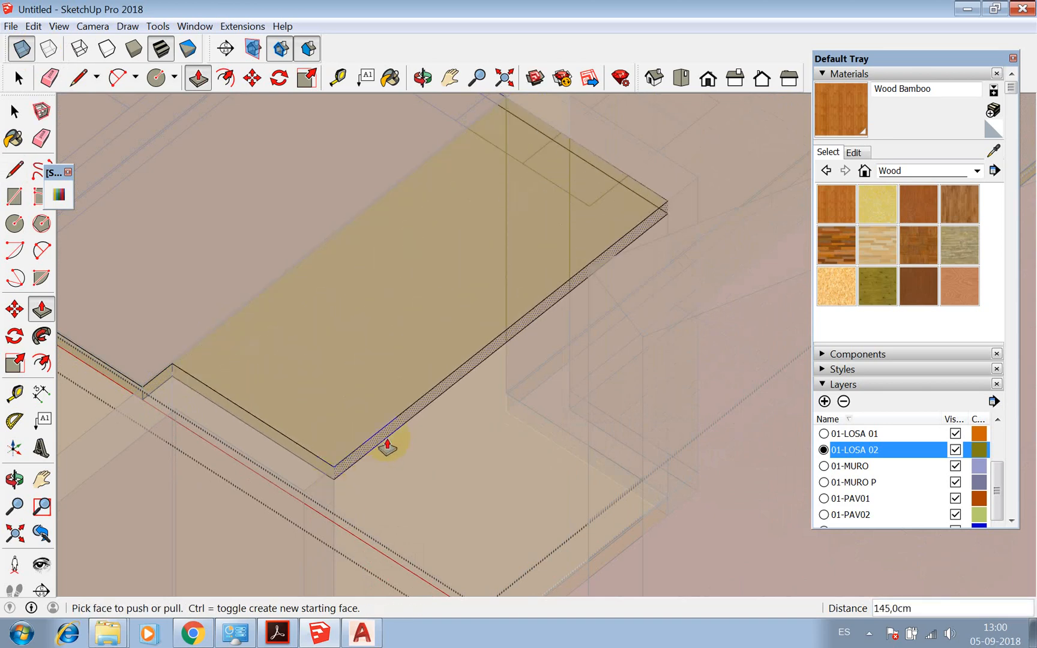
{"action": "scroll", "coordinate": [386, 440], "scroll_direction": "down", "scroll_amount": 4}
{"action": "key", "text": "space"}
{"action": "scroll", "coordinate": [434, 412], "scroll_direction": "down", "scroll_amount": 2}
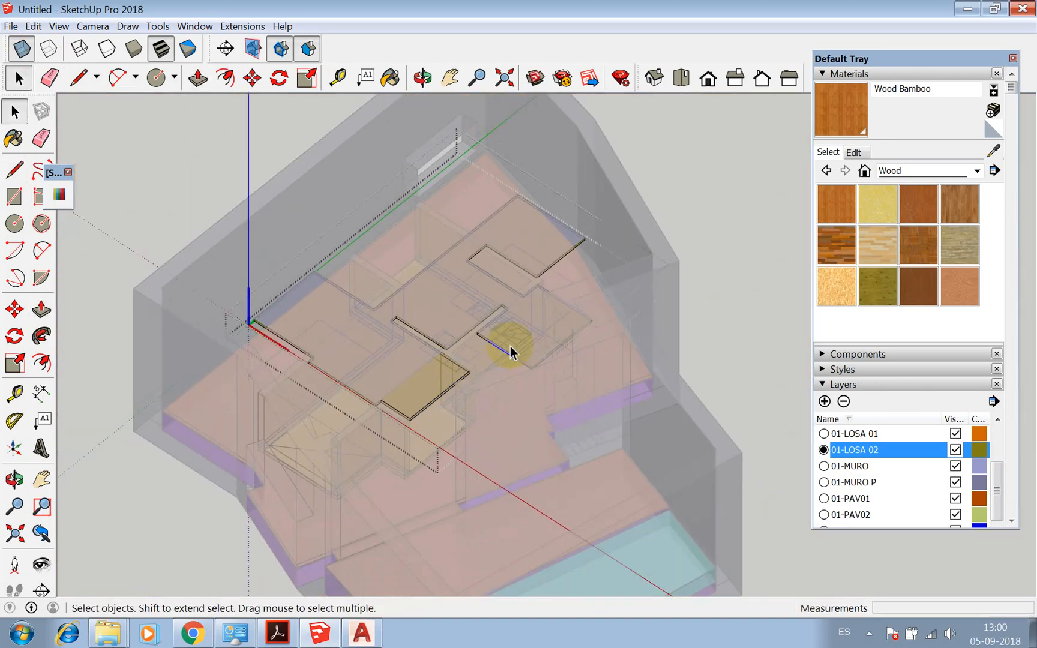
{"action": "key", "text": "ctrl+a"}
{"action": "left_click", "coordinate": [210, 202]}
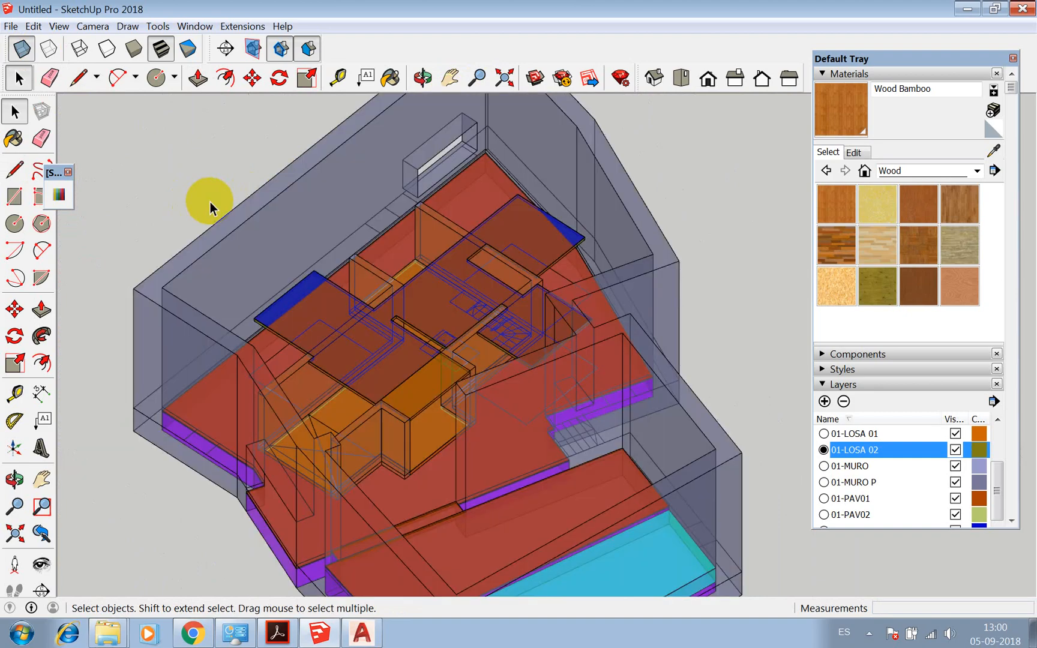
Open the upper floor slab for editing at its long edge above the uncovered room beside the stairs
{"action": "scroll", "coordinate": [464, 428], "scroll_direction": "up", "scroll_amount": 3}
{"action": "scroll", "coordinate": [416, 305], "scroll_direction": "down", "scroll_amount": 3}
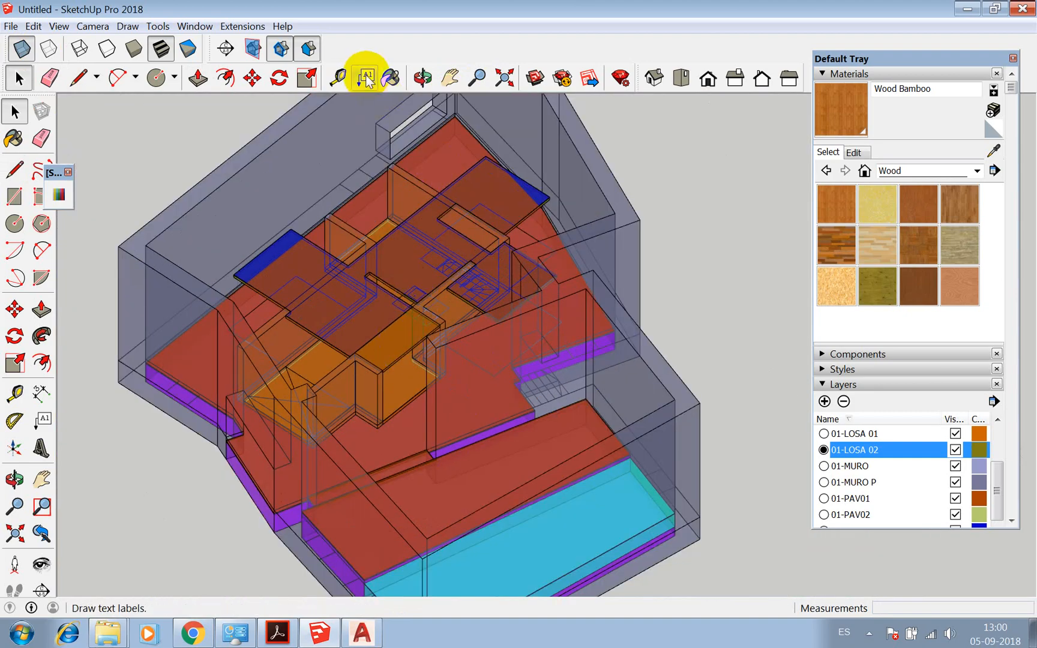
{"action": "left_click", "coordinate": [423, 78]}
{"action": "left_click_drag", "start_coordinate": [399, 202], "coordinate": [412, 582]}
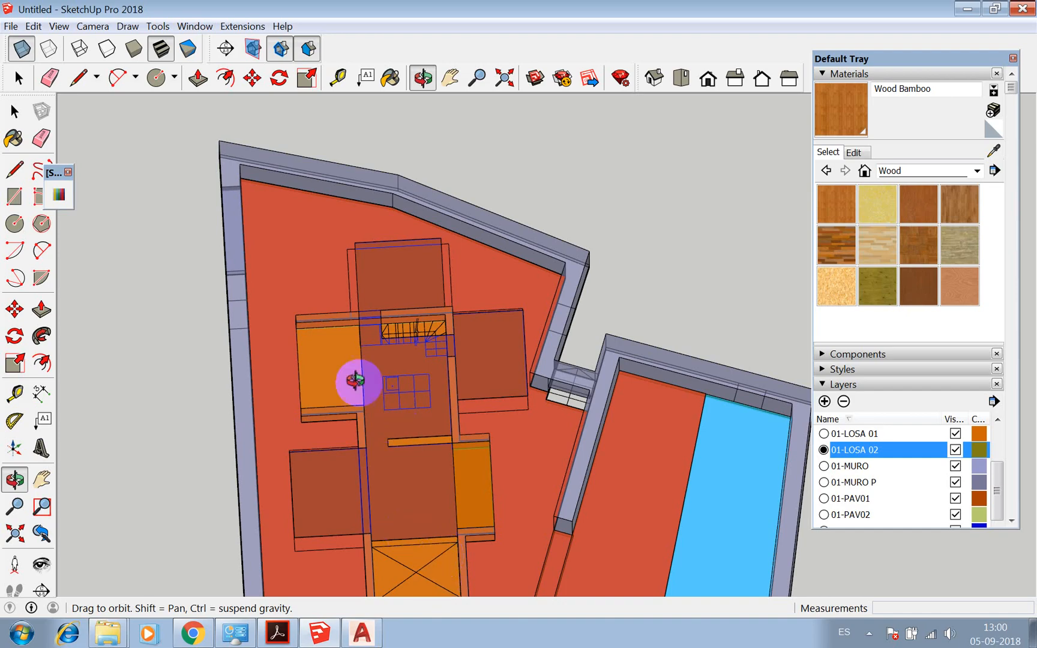
{"action": "scroll", "coordinate": [345, 396], "scroll_direction": "up", "scroll_amount": 3}
{"action": "left_click_drag", "start_coordinate": [338, 408], "coordinate": [595, 300]}
{"action": "scroll", "coordinate": [503, 159], "scroll_direction": "down", "scroll_amount": 2}
{"action": "scroll", "coordinate": [447, 418], "scroll_direction": "up", "scroll_amount": 5}
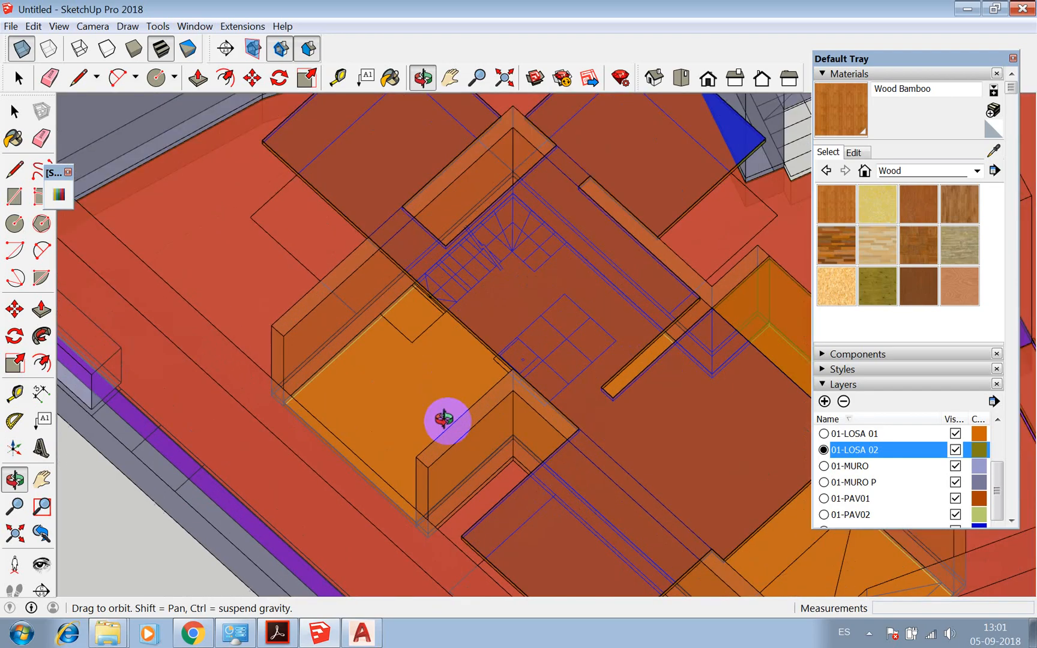
{"action": "middle_click_drag", "start_coordinate": [472, 403], "coordinate": [433, 278]}
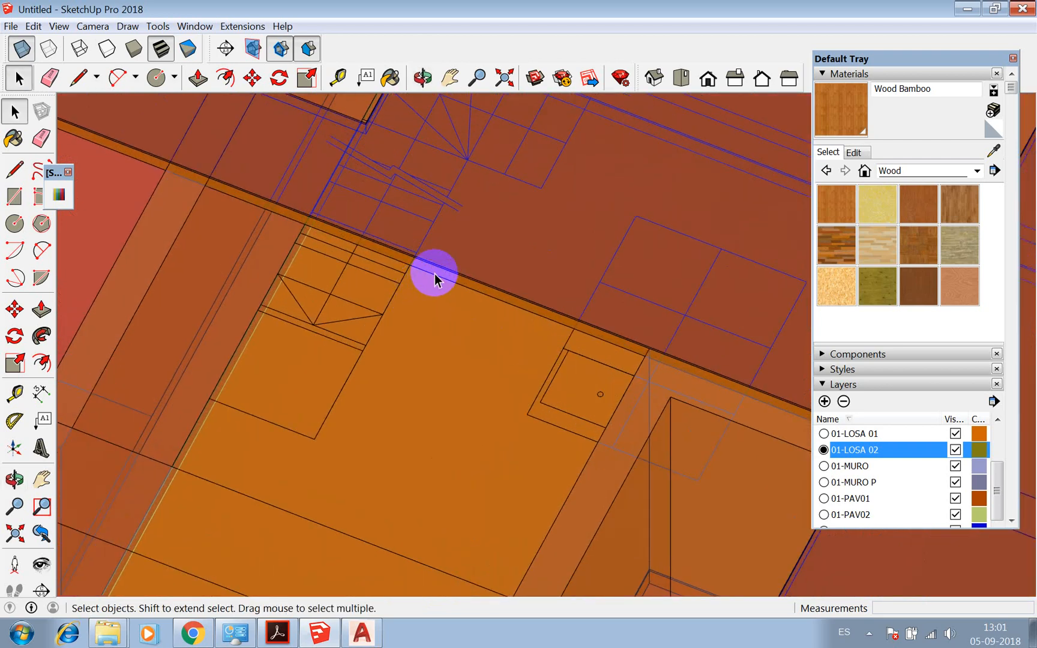
{"action": "left_click", "coordinate": [434, 275]}
{"action": "left_click", "coordinate": [434, 276]}
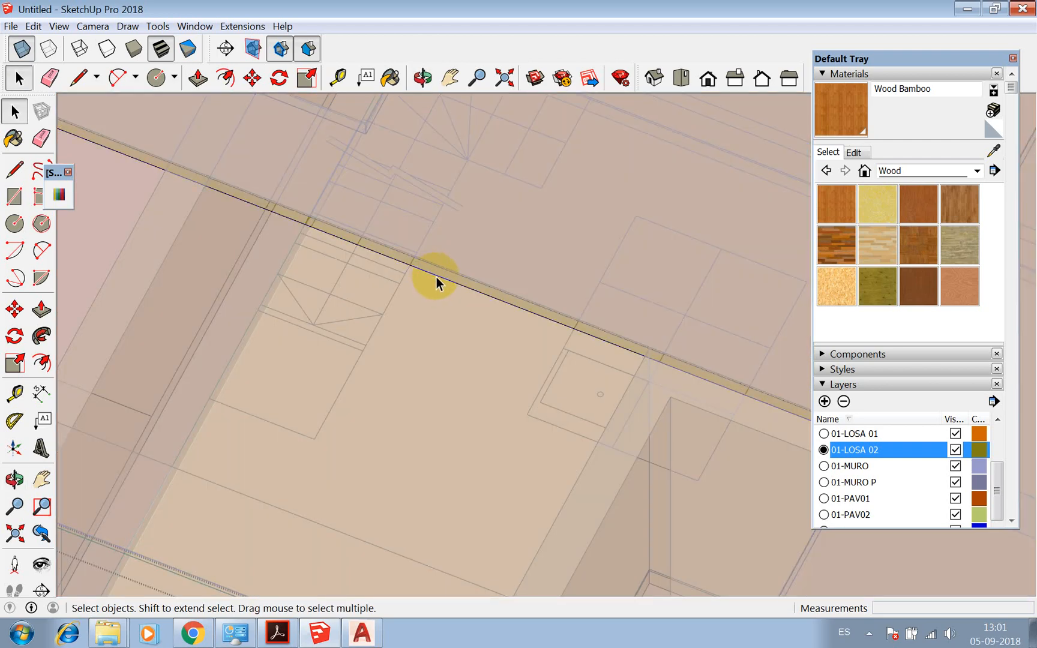
{"action": "left_click", "coordinate": [436, 278]}
Draw two vertical lines across the slab's edge face, one at each wall corner of the uncovered room
{"action": "key", "text": "l"}
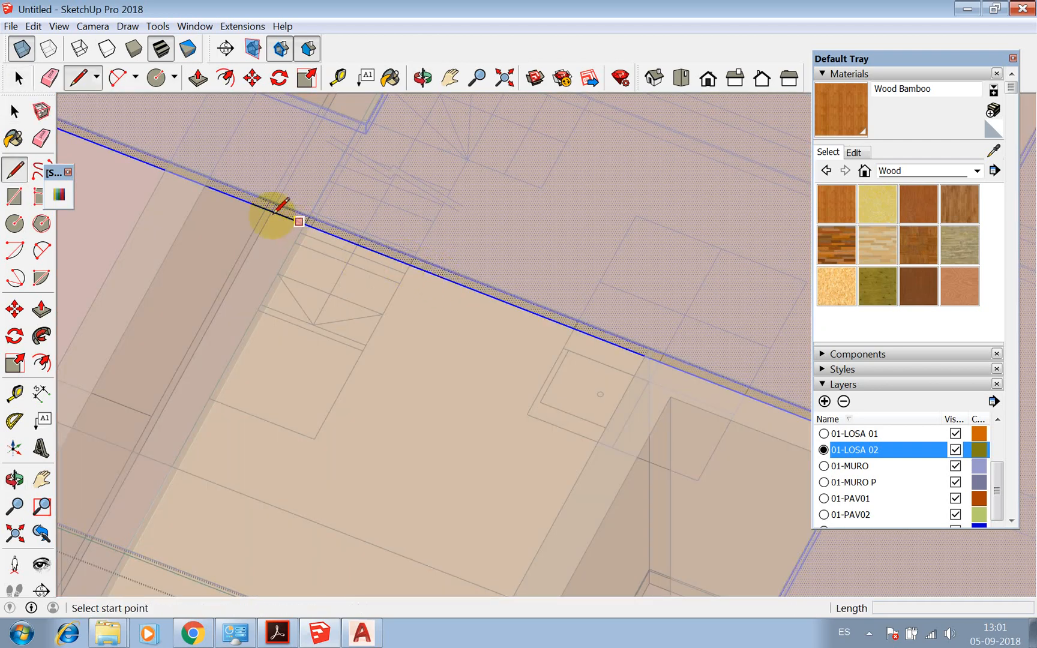
{"action": "left_click", "coordinate": [209, 186]}
{"action": "scroll", "coordinate": [208, 173], "scroll_direction": "up", "scroll_amount": 3}
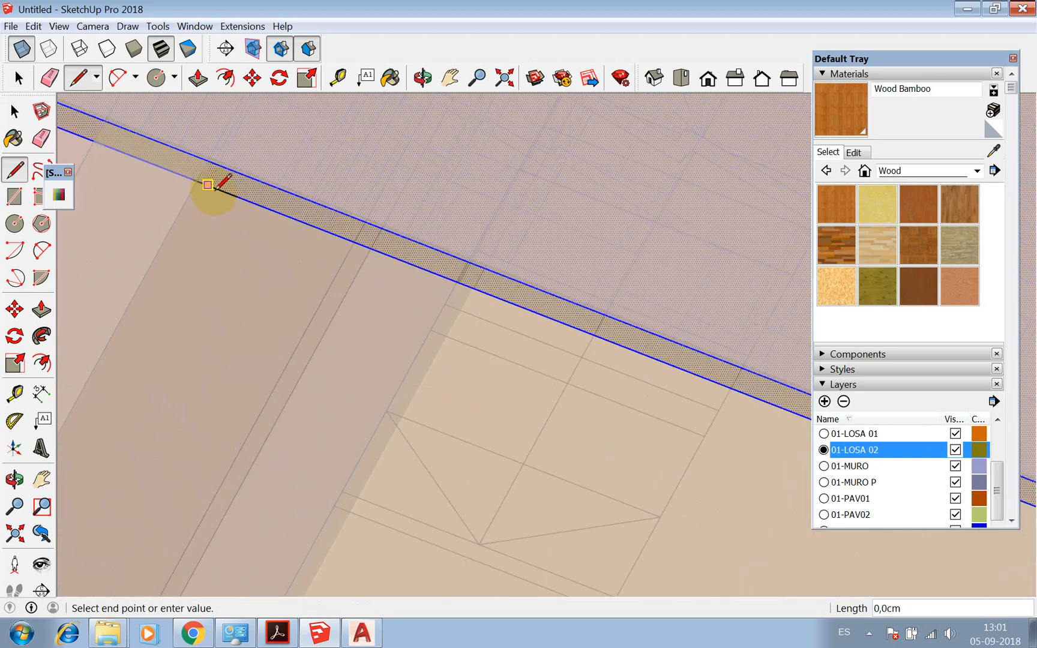
{"action": "left_click", "coordinate": [208, 160]}
{"action": "scroll", "coordinate": [204, 159], "scroll_direction": "down", "scroll_amount": 4}
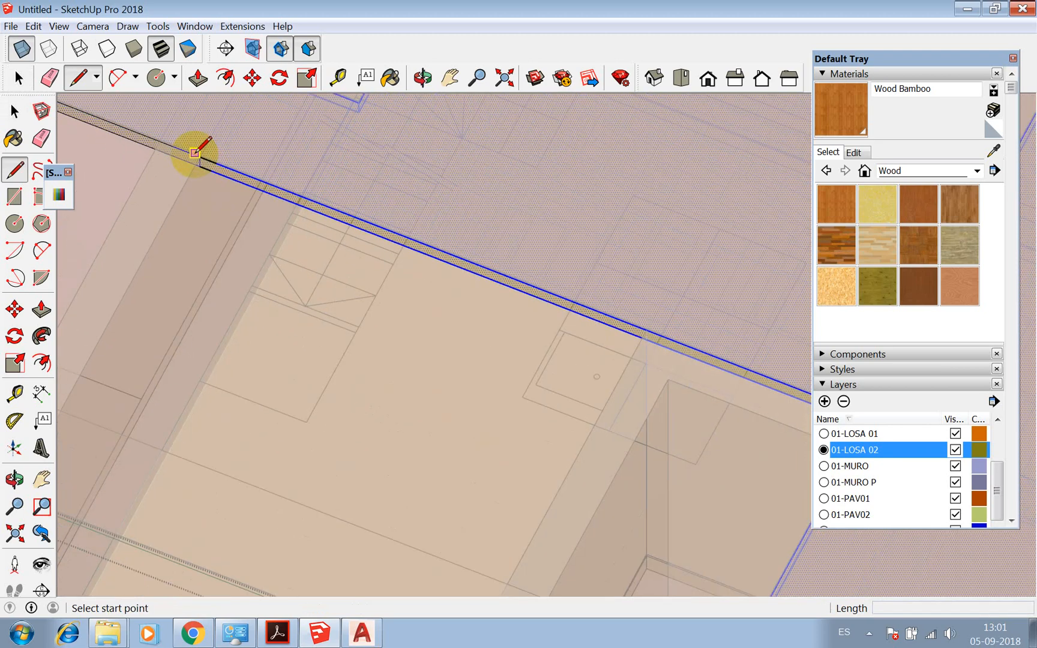
{"action": "scroll", "coordinate": [412, 285], "scroll_direction": "up", "scroll_amount": 4}
{"action": "left_click", "coordinate": [463, 244]}
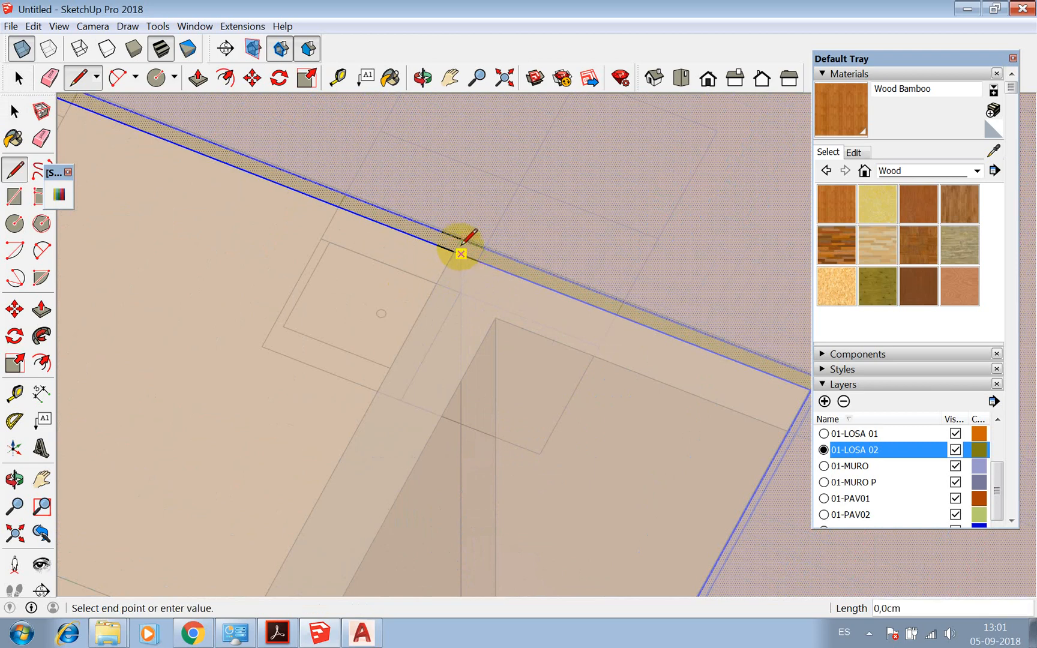
{"action": "left_click", "coordinate": [460, 239]}
Push/Pull the edge face between the two lines 245 cm outward over the room and leave the slab's editing context
{"action": "scroll", "coordinate": [436, 269], "scroll_direction": "down", "scroll_amount": 3}
{"action": "key", "text": "p"}
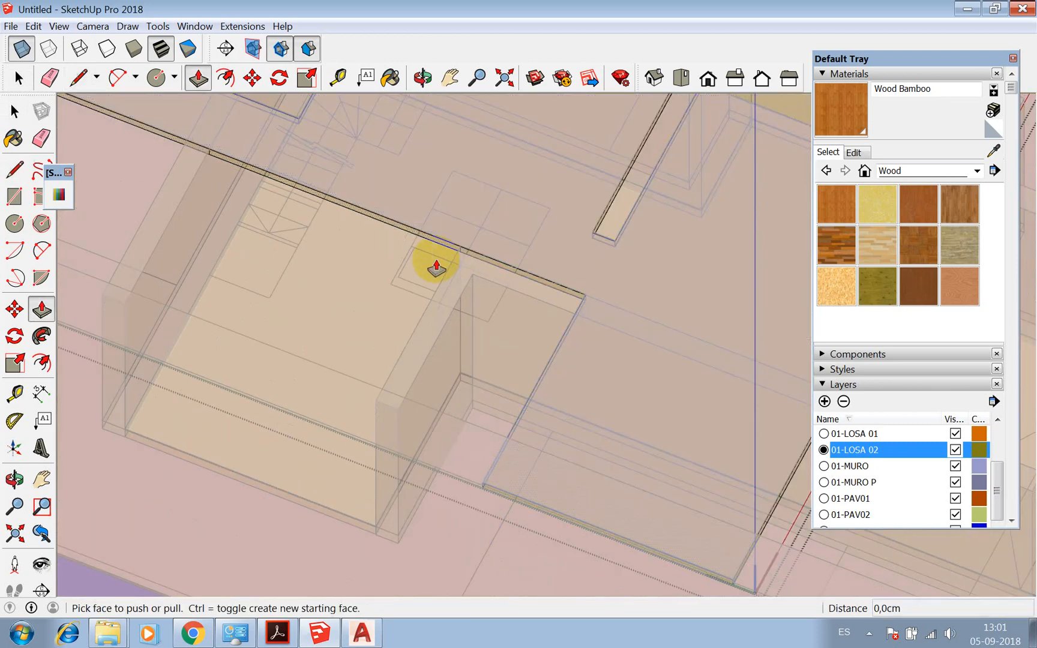
{"action": "left_click", "coordinate": [413, 243]}
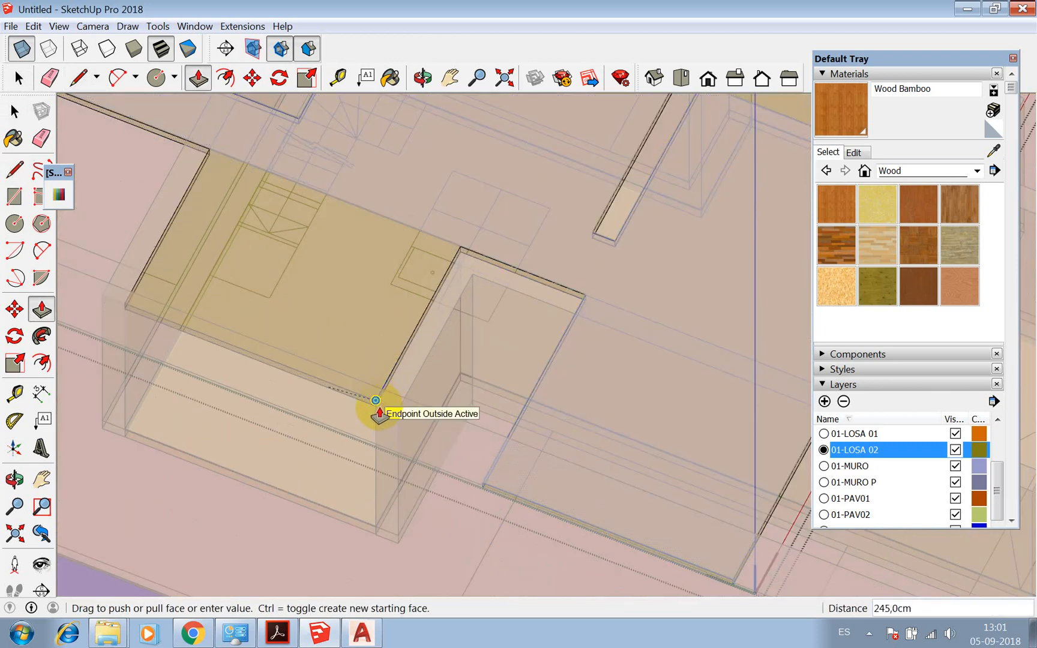
{"action": "left_click", "coordinate": [377, 410]}
{"action": "scroll", "coordinate": [412, 357], "scroll_direction": "down", "scroll_amount": 8}
{"action": "key", "text": "space"}
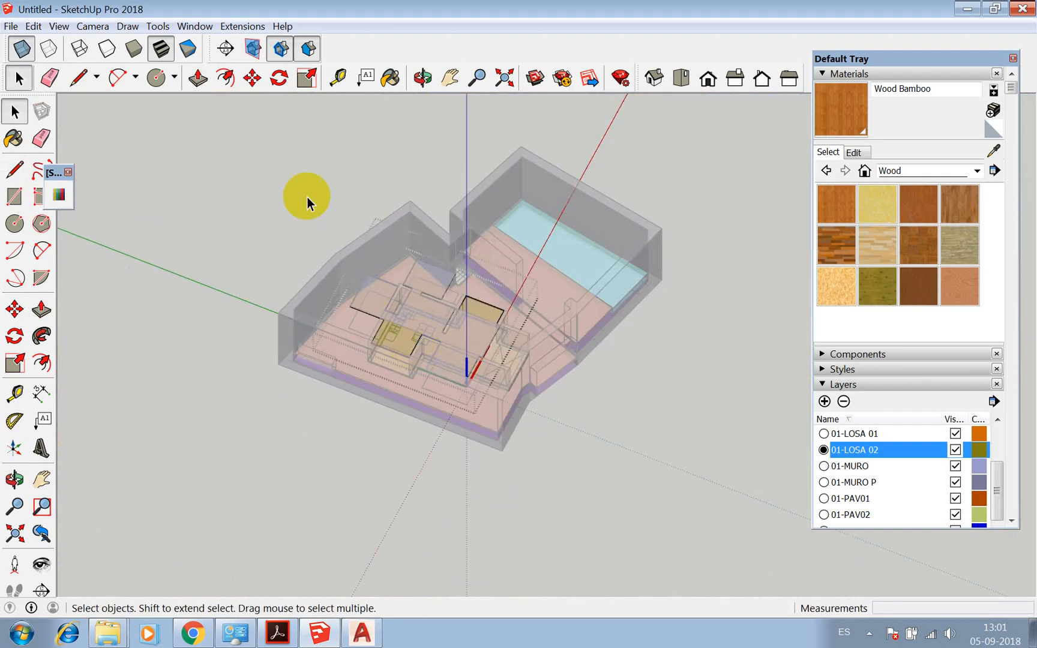
{"action": "scroll", "coordinate": [434, 347], "scroll_direction": "up", "scroll_amount": 5}
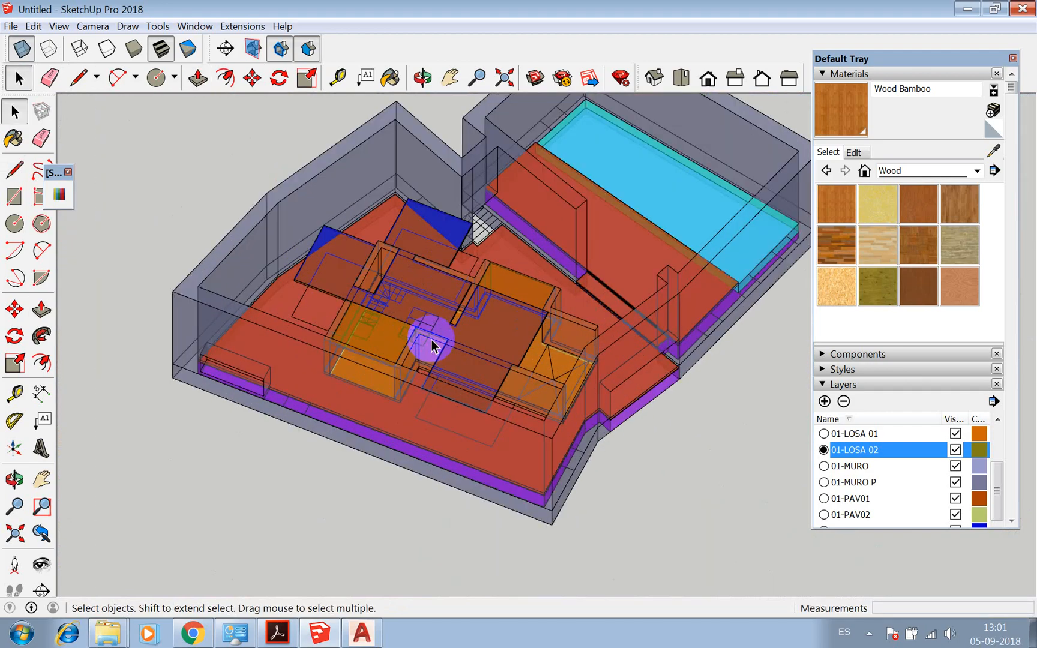
{"action": "scroll", "coordinate": [433, 347], "scroll_direction": "up", "scroll_amount": 3}
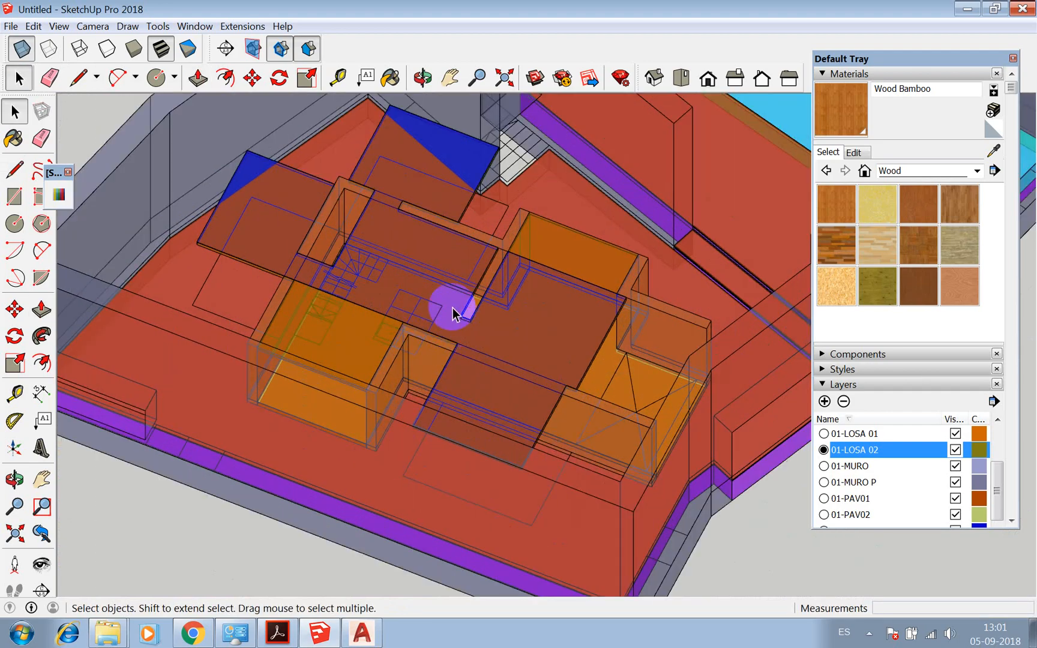
{"action": "scroll", "coordinate": [457, 303], "scroll_direction": "down", "scroll_amount": 5}
{"action": "scroll", "coordinate": [225, 295], "scroll_direction": "down", "scroll_amount": 3}
{"action": "scroll", "coordinate": [225, 295], "scroll_direction": "down", "scroll_amount": 3}
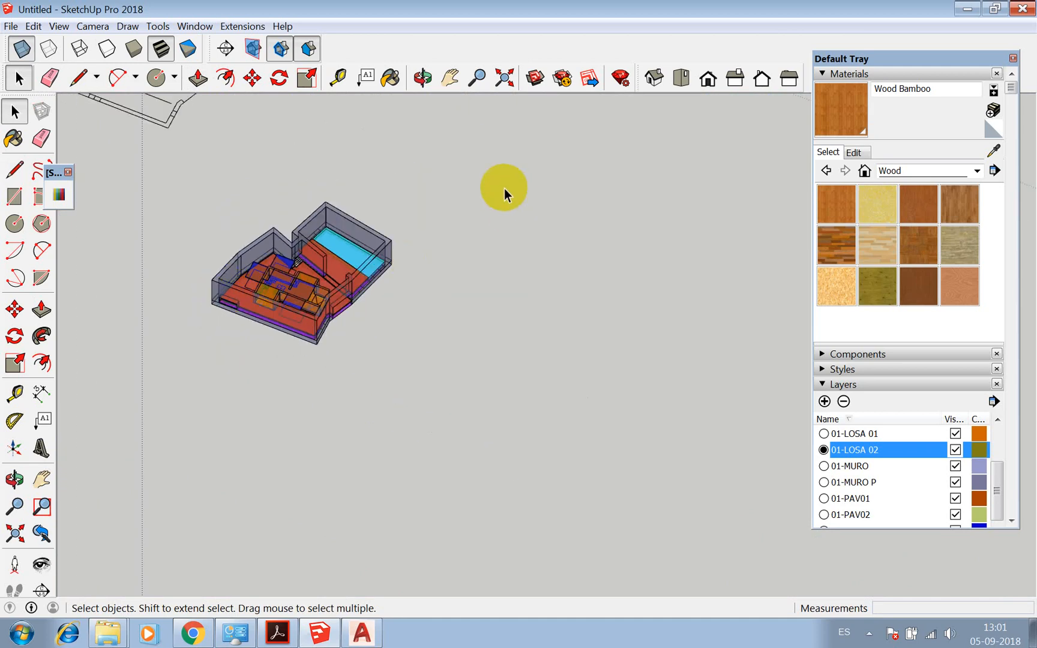
Open the copy of the floor component on the separate floor plan for editing and make 01-MURO the active layer
{"action": "scroll", "coordinate": [364, 378], "scroll_direction": "down", "scroll_amount": 3}
{"action": "scroll", "coordinate": [421, 167], "scroll_direction": "up", "scroll_amount": 2}
{"action": "scroll", "coordinate": [416, 255], "scroll_direction": "up", "scroll_amount": 3}
{"action": "scroll", "coordinate": [416, 255], "scroll_direction": "up", "scroll_amount": 8}
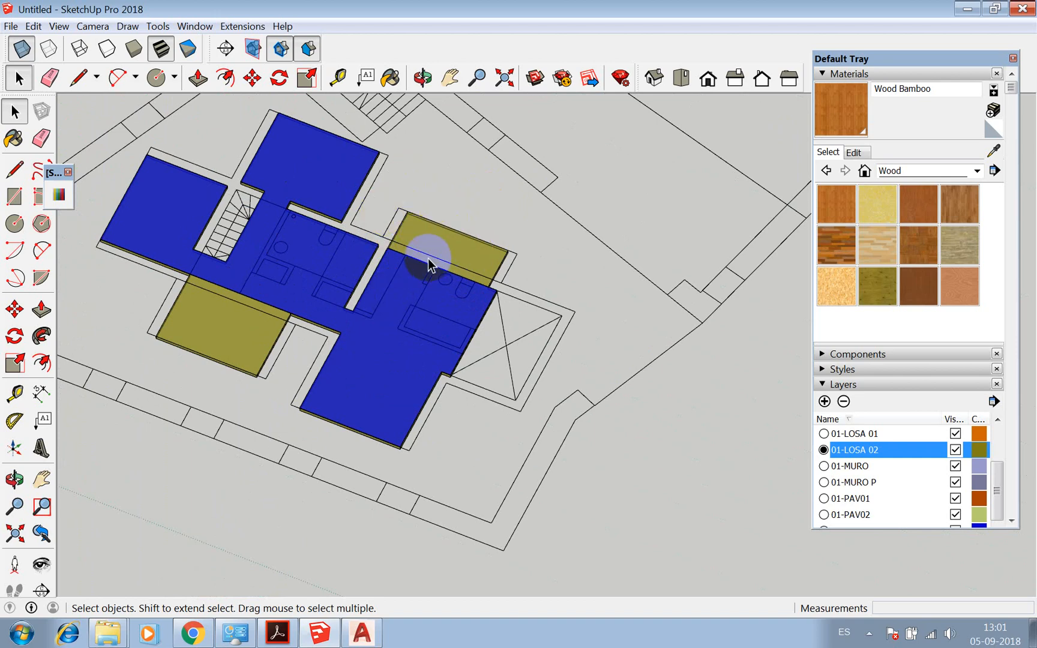
{"action": "double_click", "coordinate": [269, 168]}
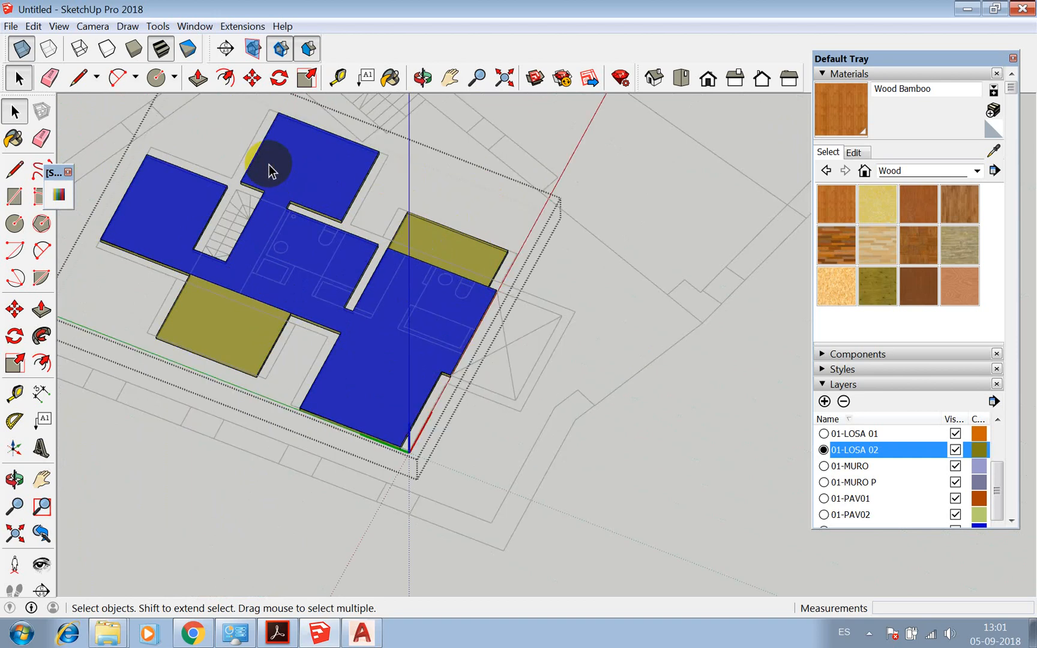
{"action": "left_click", "coordinate": [824, 466]}
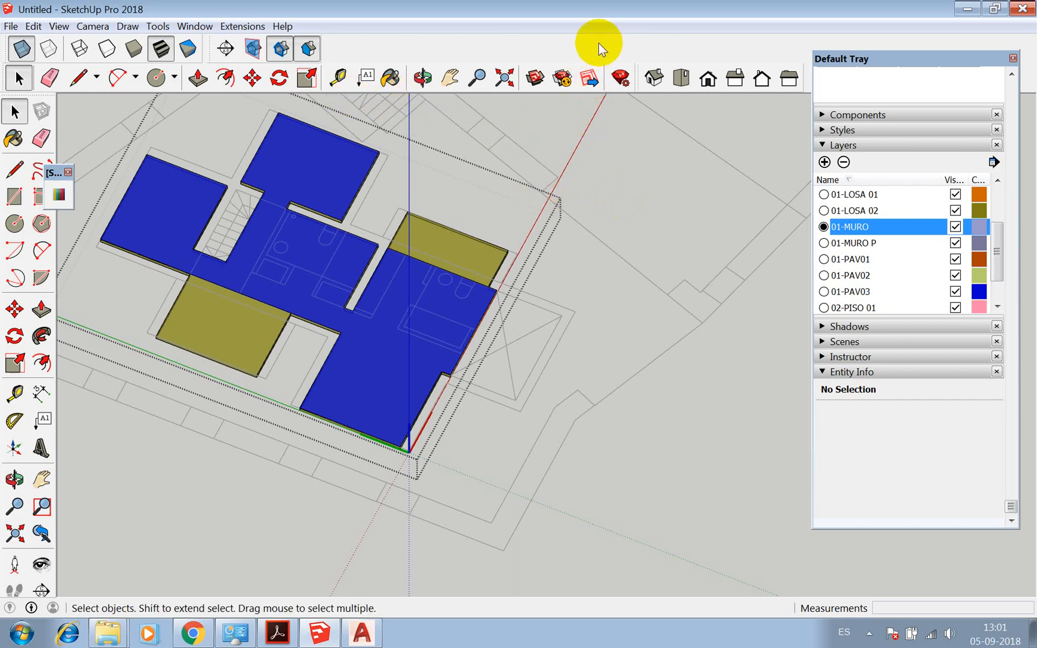
Hide the 01-PAV03 and 01-LOSA 02 layers to expose the floor plan linework
{"action": "scroll", "coordinate": [629, 176], "scroll_direction": "down", "scroll_amount": 3}
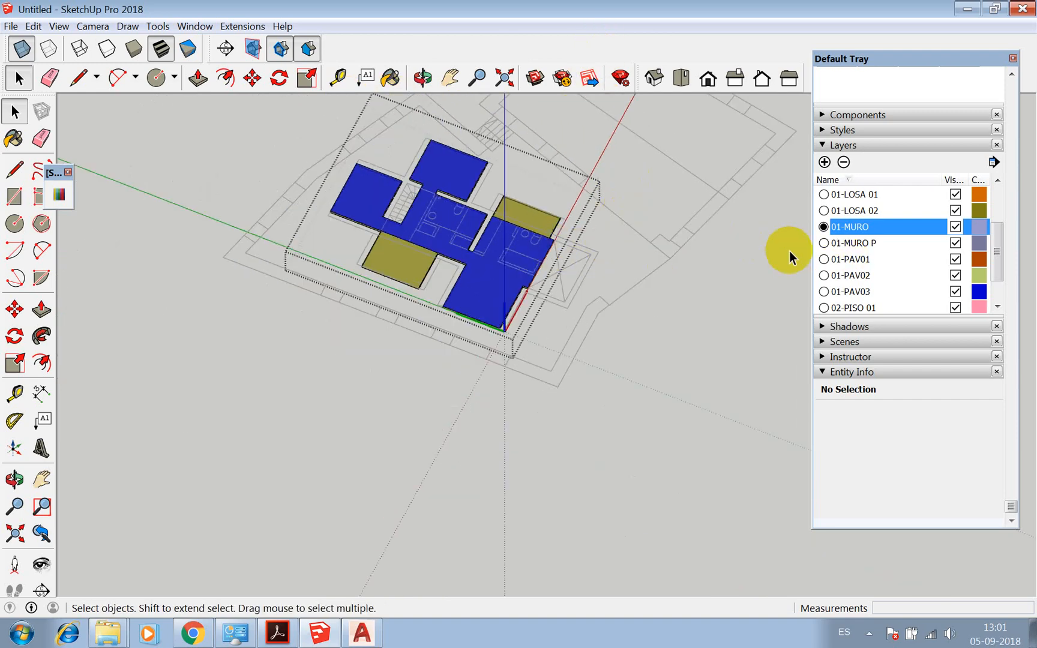
{"action": "left_click", "coordinate": [955, 291]}
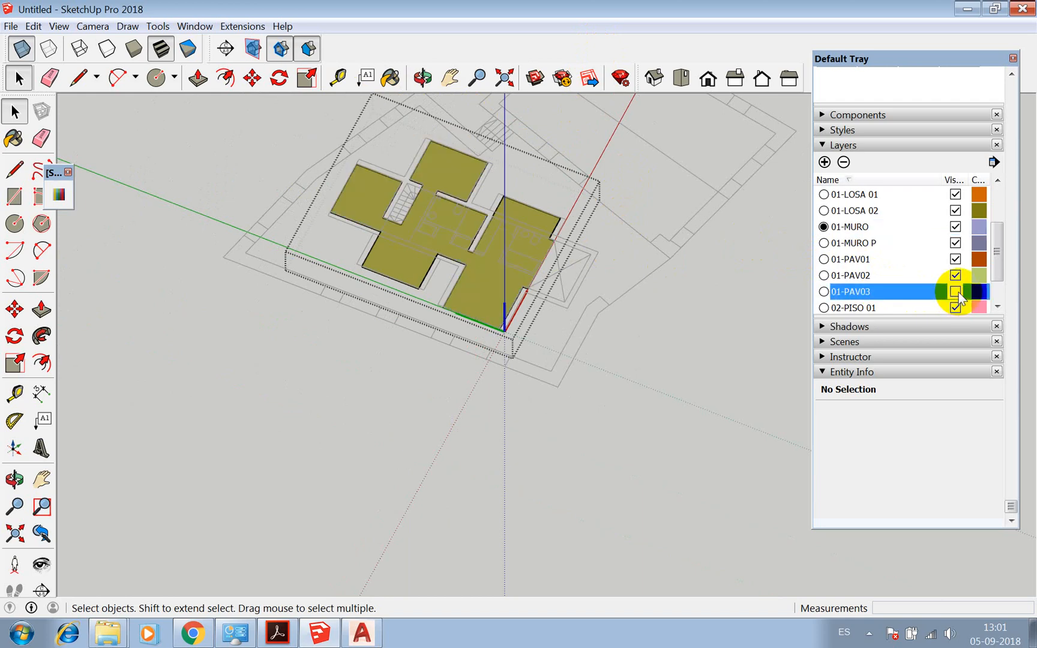
{"action": "left_click", "coordinate": [956, 210]}
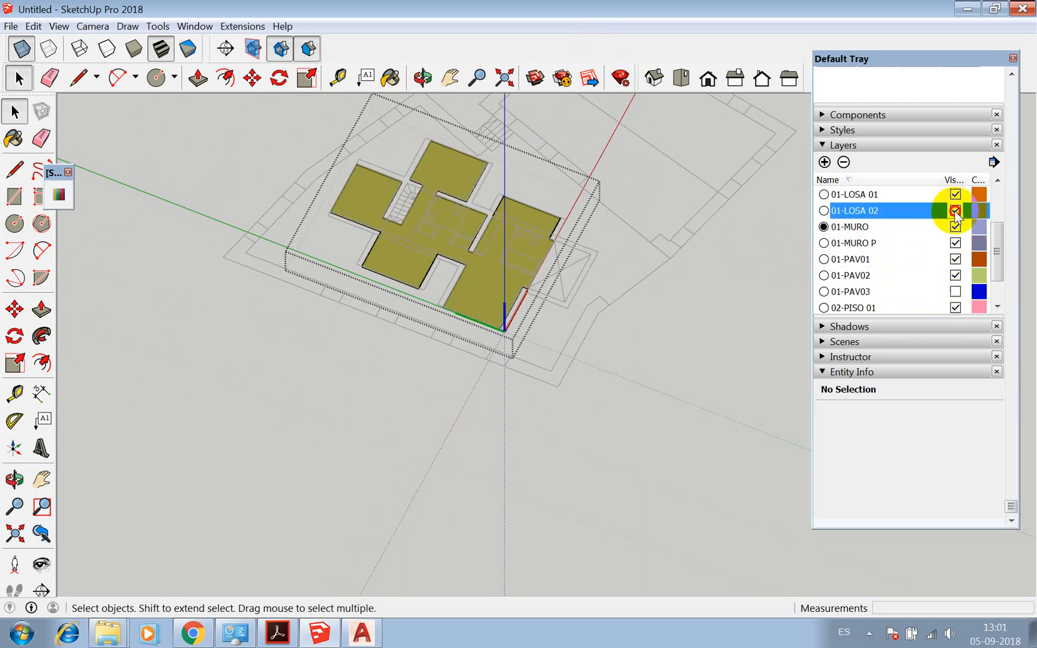
{"action": "scroll", "coordinate": [359, 177], "scroll_direction": "up", "scroll_amount": 5}
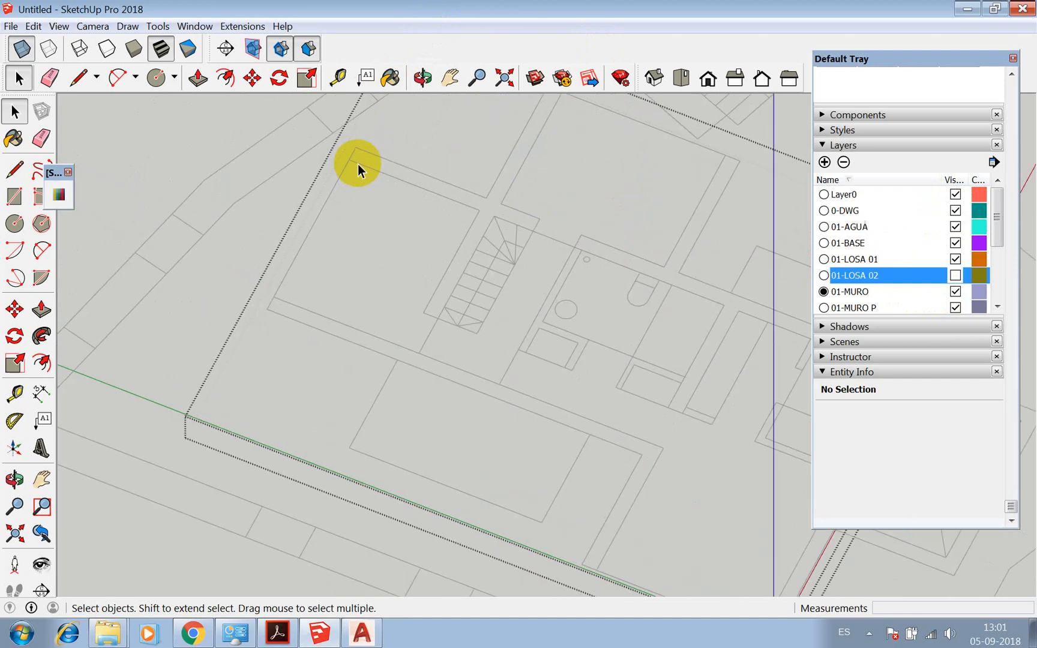
Trace the closed outline of the cross-shaped wall beside the staircase with the Line tool over the floor plan
{"action": "key", "text": "l"}
{"action": "scroll", "coordinate": [358, 157], "scroll_direction": "up", "scroll_amount": 2}
{"action": "left_click", "coordinate": [358, 144]}
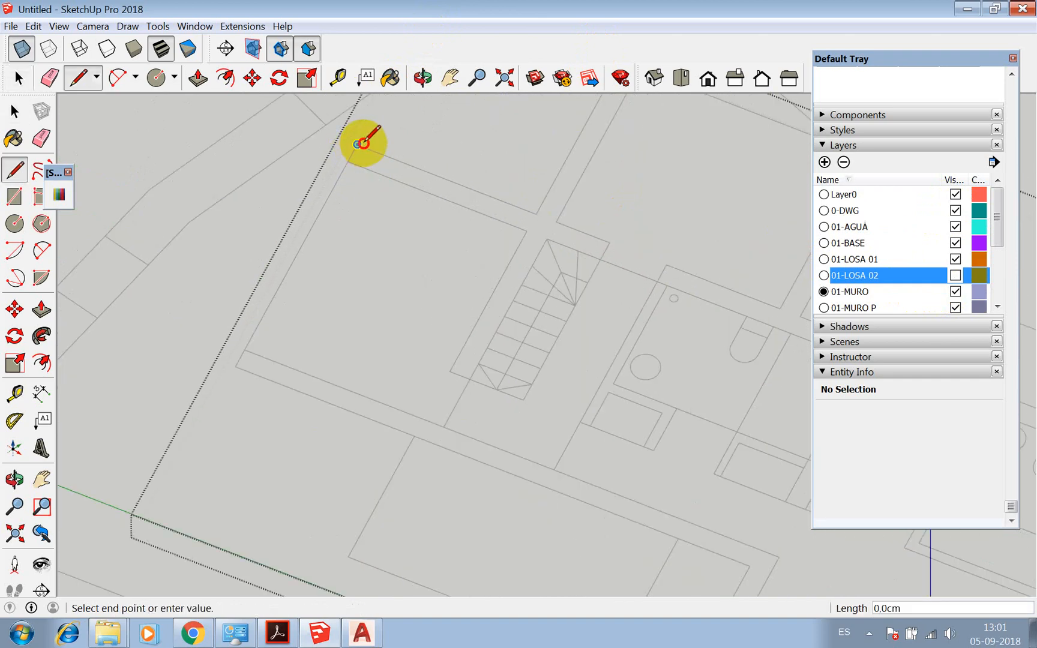
{"action": "left_click", "coordinate": [536, 213]}
{"action": "scroll", "coordinate": [500, 308], "scroll_direction": "down", "scroll_amount": 3}
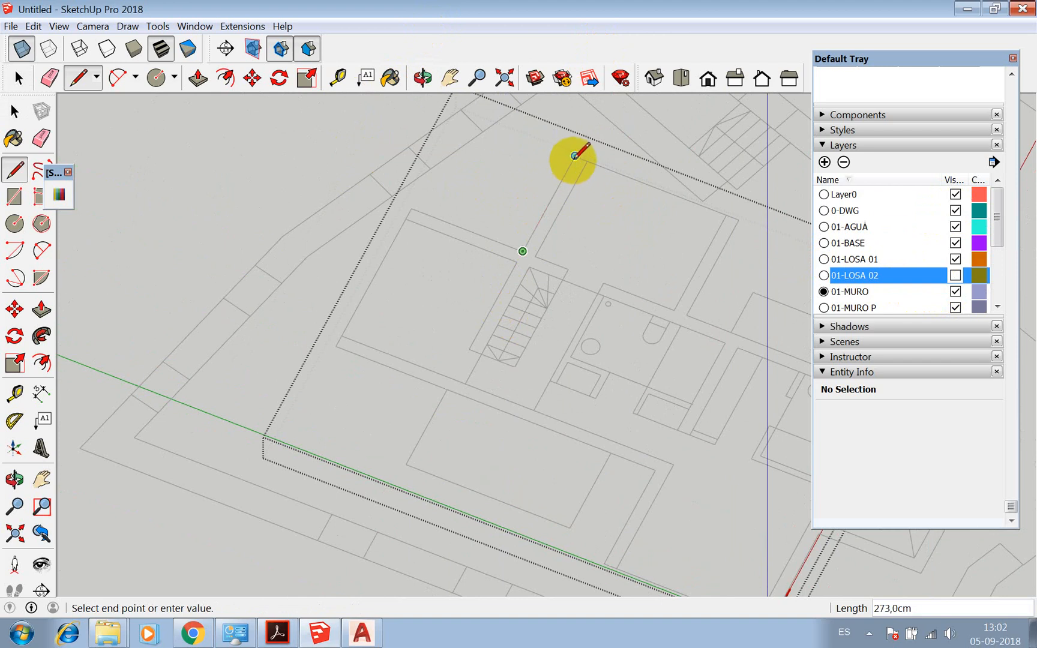
{"action": "left_click", "coordinate": [575, 156]}
{"action": "left_click", "coordinate": [539, 247]}
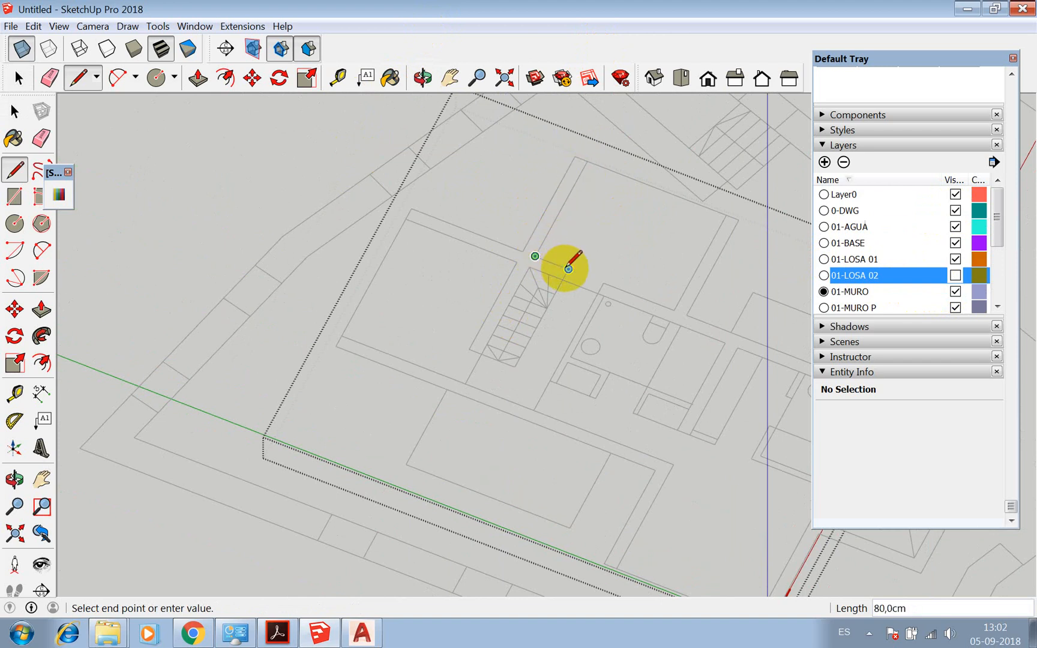
{"action": "left_click", "coordinate": [568, 268]}
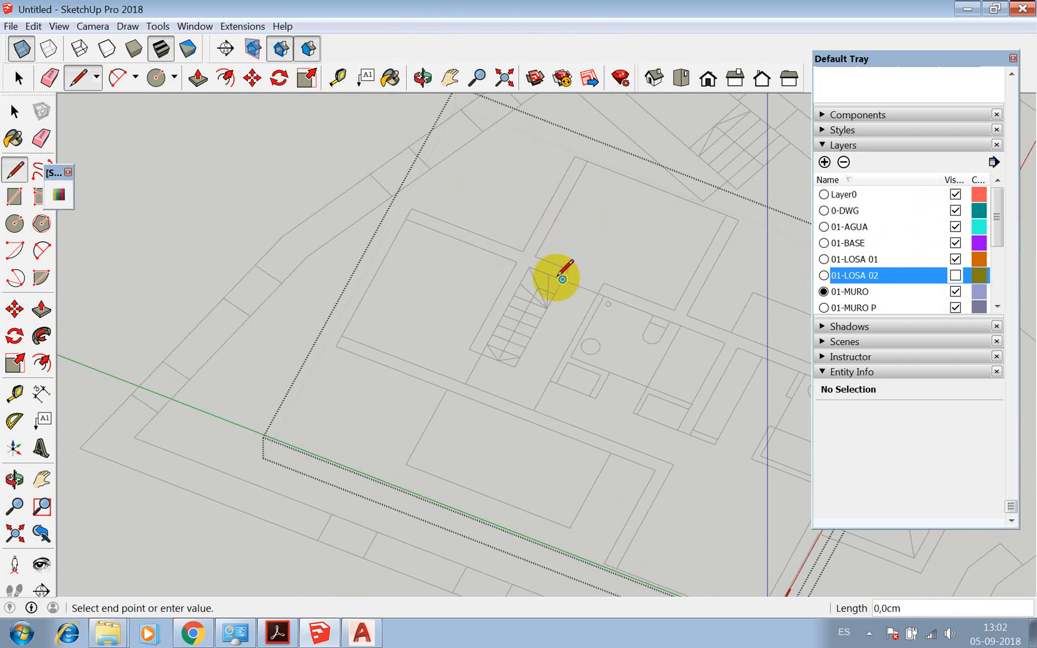
{"action": "left_click", "coordinate": [529, 266]}
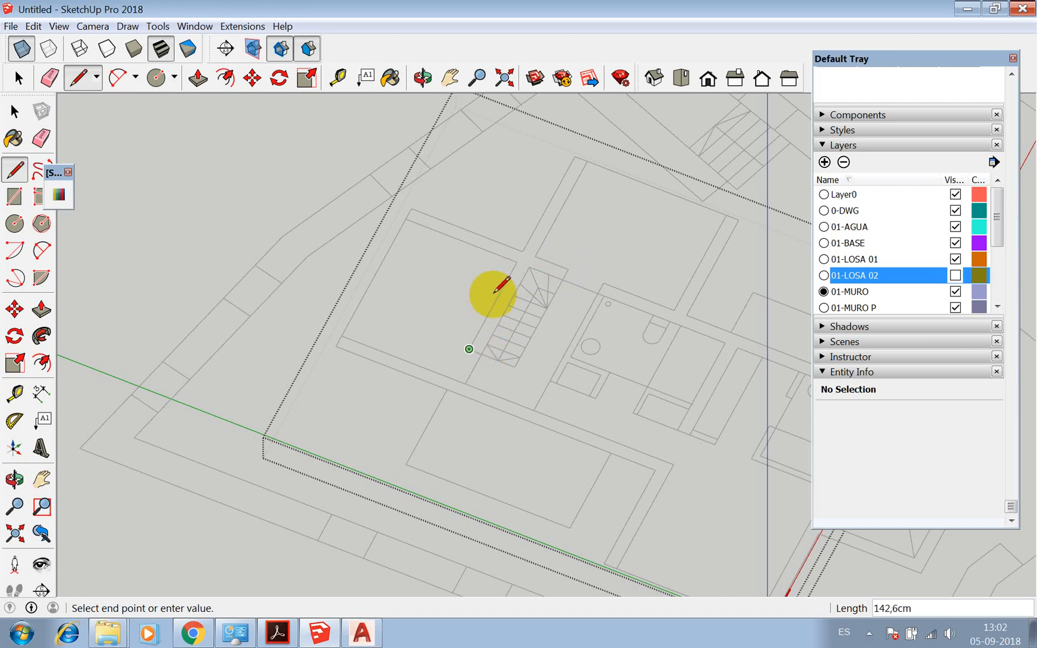
{"action": "left_click", "coordinate": [517, 261]}
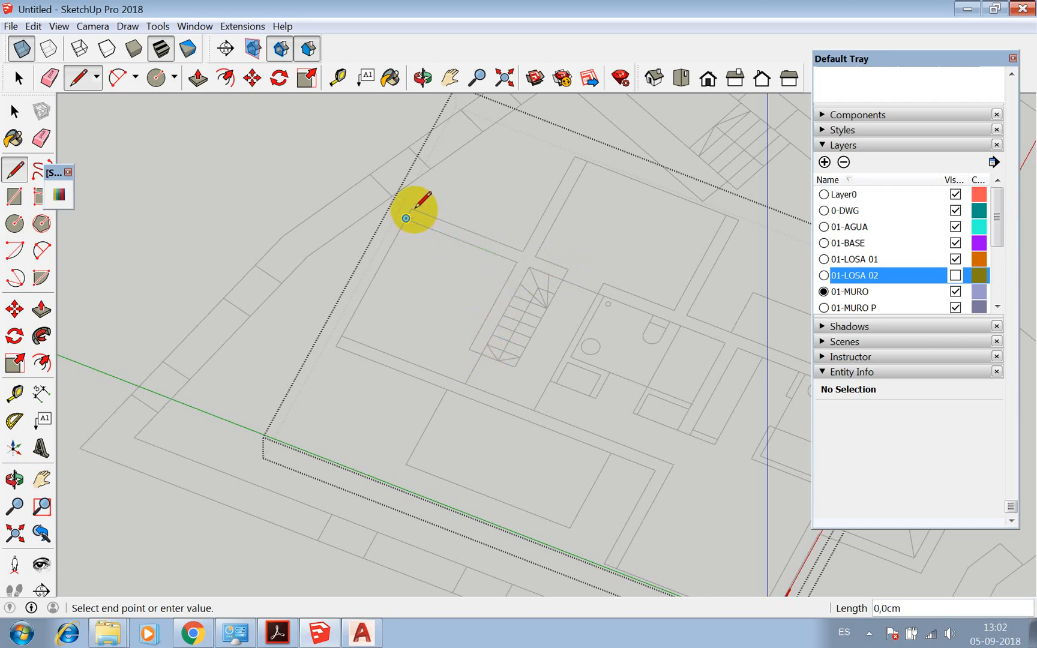
{"action": "left_click", "coordinate": [412, 213]}
{"action": "key", "text": "space"}
Push/Pull the cross-shaped wall face up 300 cm
{"action": "scroll", "coordinate": [487, 237], "scroll_direction": "down", "scroll_amount": 3}
{"action": "scroll", "coordinate": [487, 240], "scroll_direction": "up", "scroll_amount": 6}
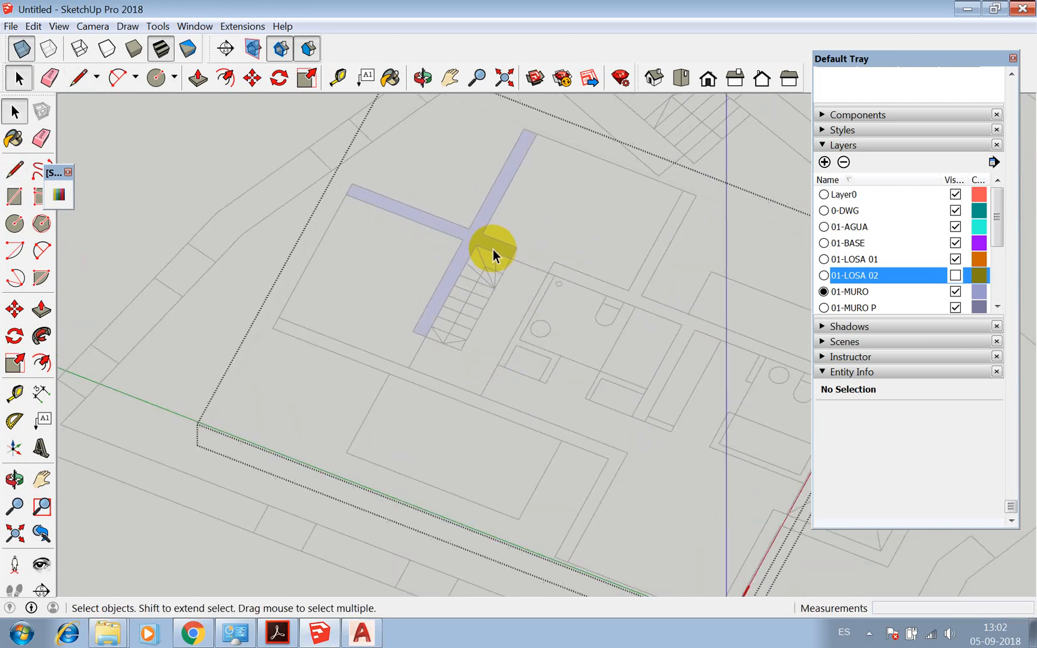
{"action": "left_click", "coordinate": [474, 235]}
{"action": "scroll", "coordinate": [472, 240], "scroll_direction": "down", "scroll_amount": 2}
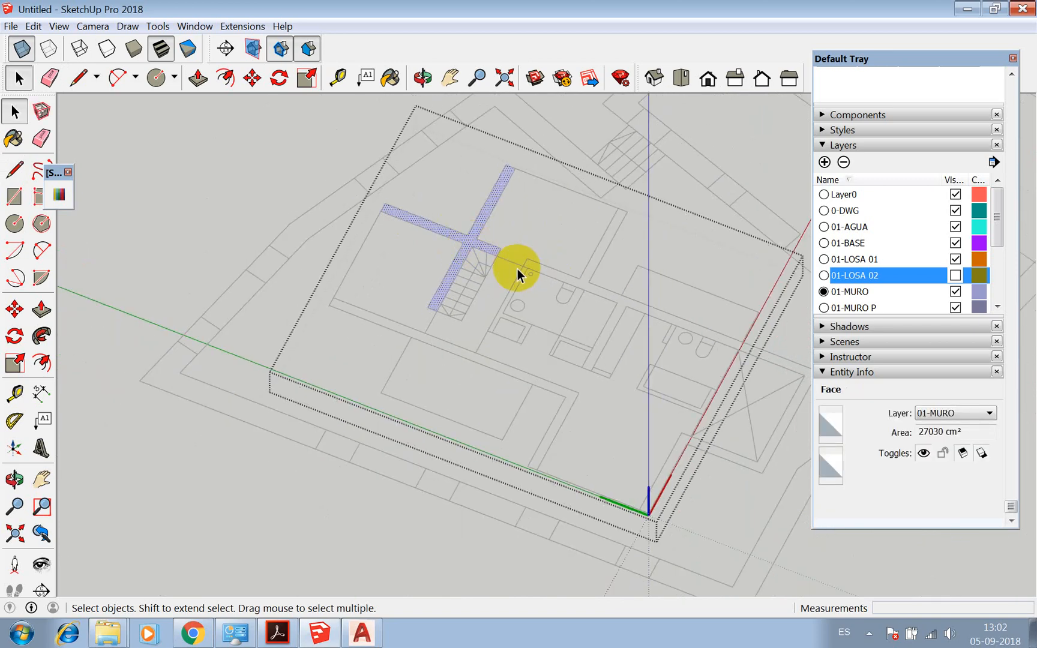
{"action": "scroll", "coordinate": [514, 258], "scroll_direction": "up", "scroll_amount": 2}
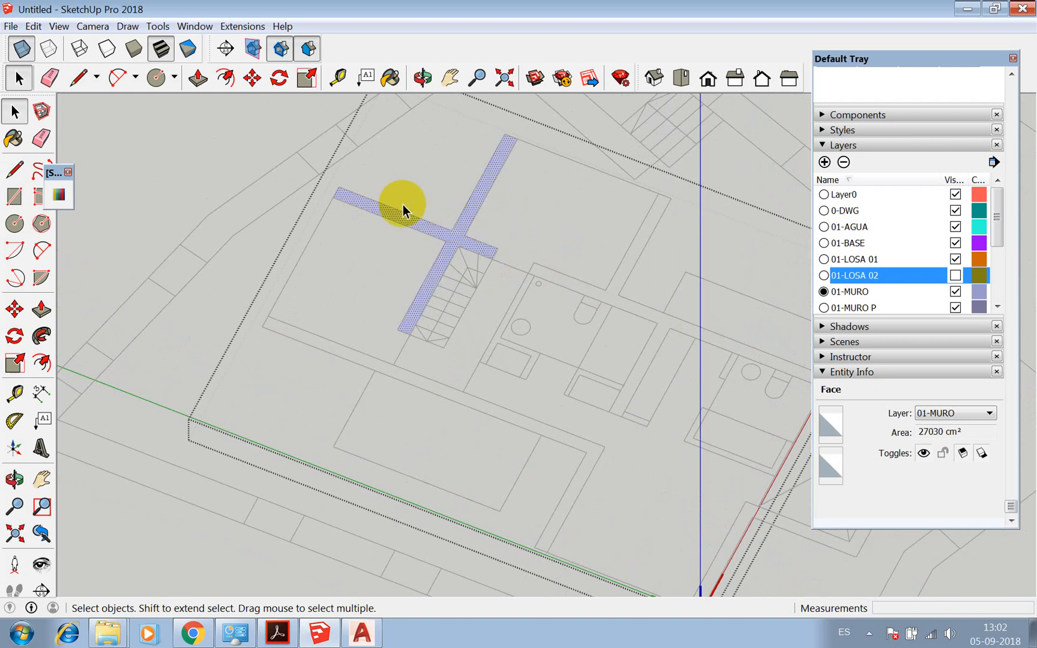
{"action": "scroll", "coordinate": [384, 225], "scroll_direction": "down", "scroll_amount": 2}
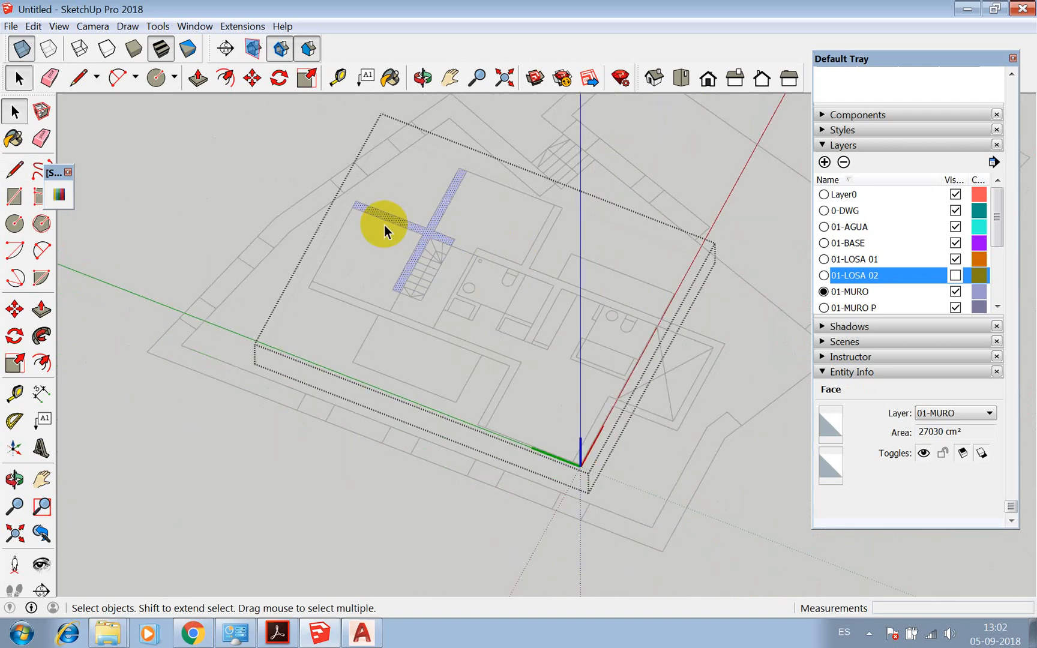
{"action": "scroll", "coordinate": [406, 226], "scroll_direction": "down", "scroll_amount": 2}
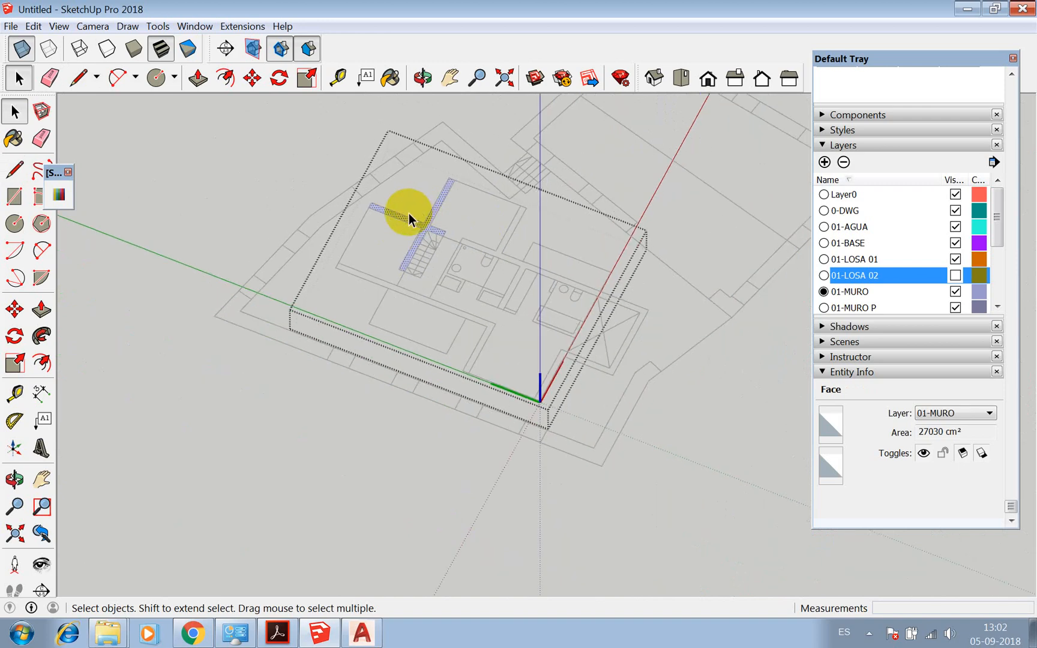
{"action": "scroll", "coordinate": [409, 214], "scroll_direction": "up", "scroll_amount": 2}
{"action": "key", "text": "p"}
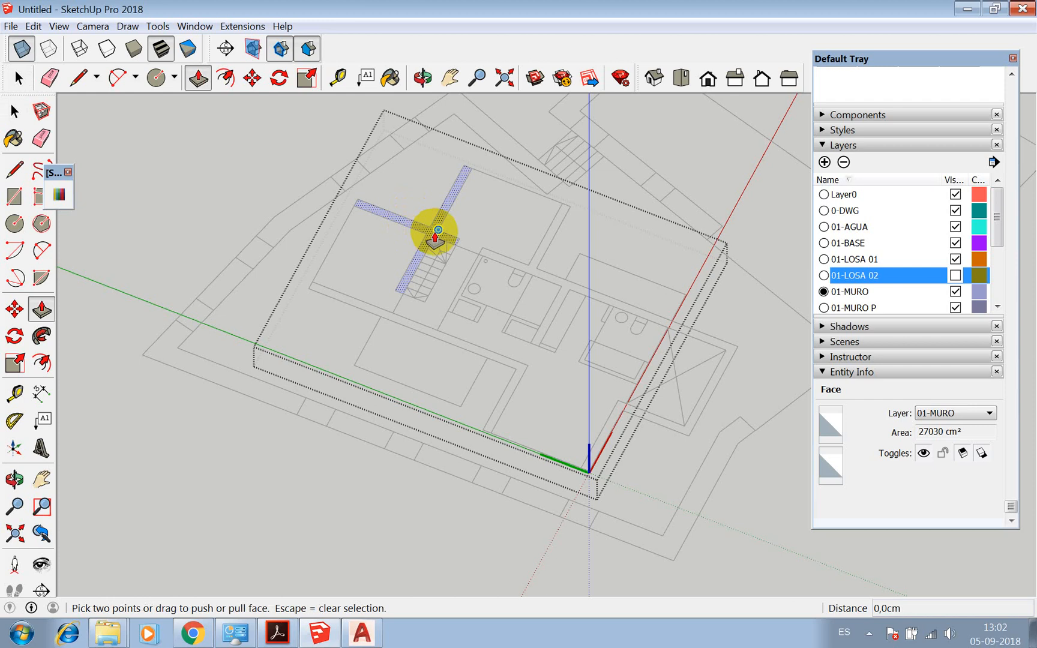
{"action": "key", "text": "Escape"}
{"action": "left_click_drag", "start_coordinate": [442, 227], "coordinate": [440, 212]}
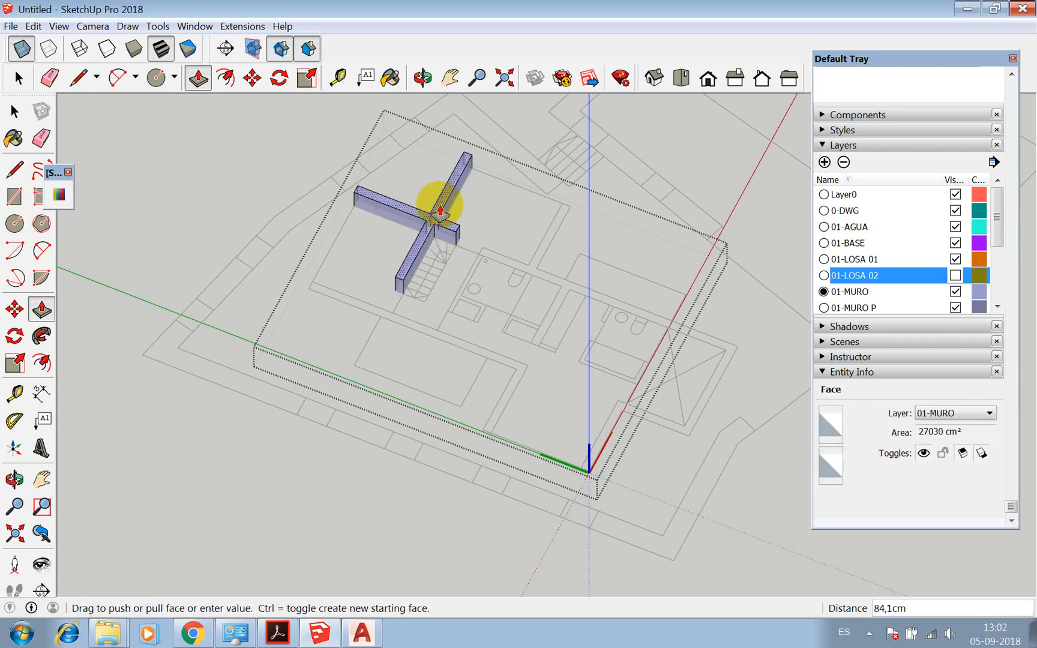
{"action": "type", "text": "300"}
{"action": "key", "text": "Return"}
{"action": "key", "text": "space"}
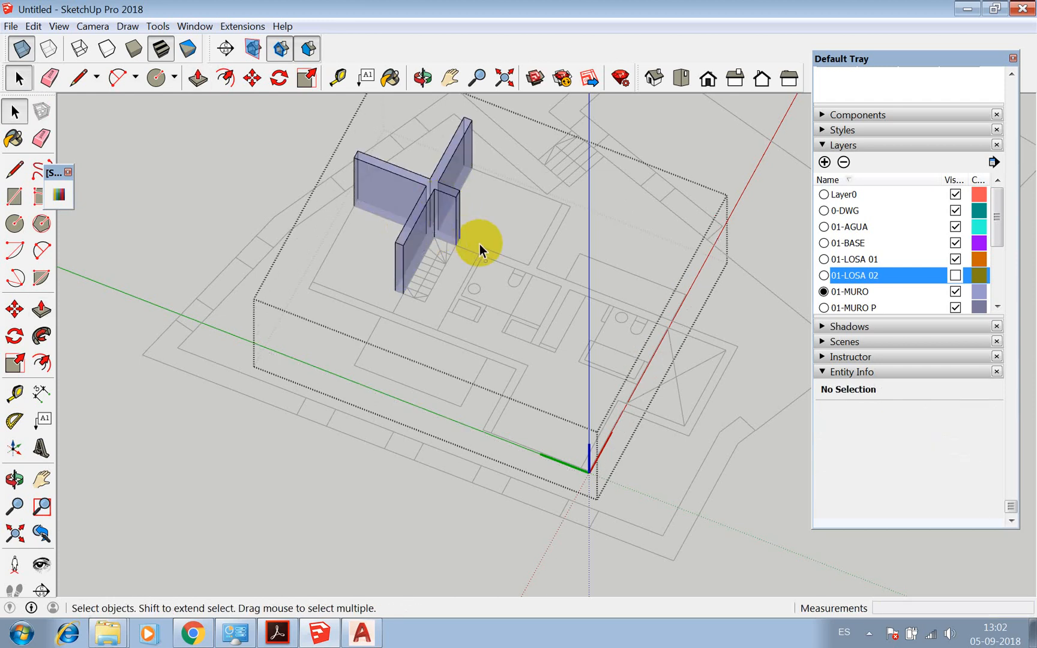
Select all the connected geometry of the cross-shaped wall and make it a component with the default settings
{"action": "triple_click", "coordinate": [453, 192]}
{"action": "right_click", "coordinate": [453, 193]}
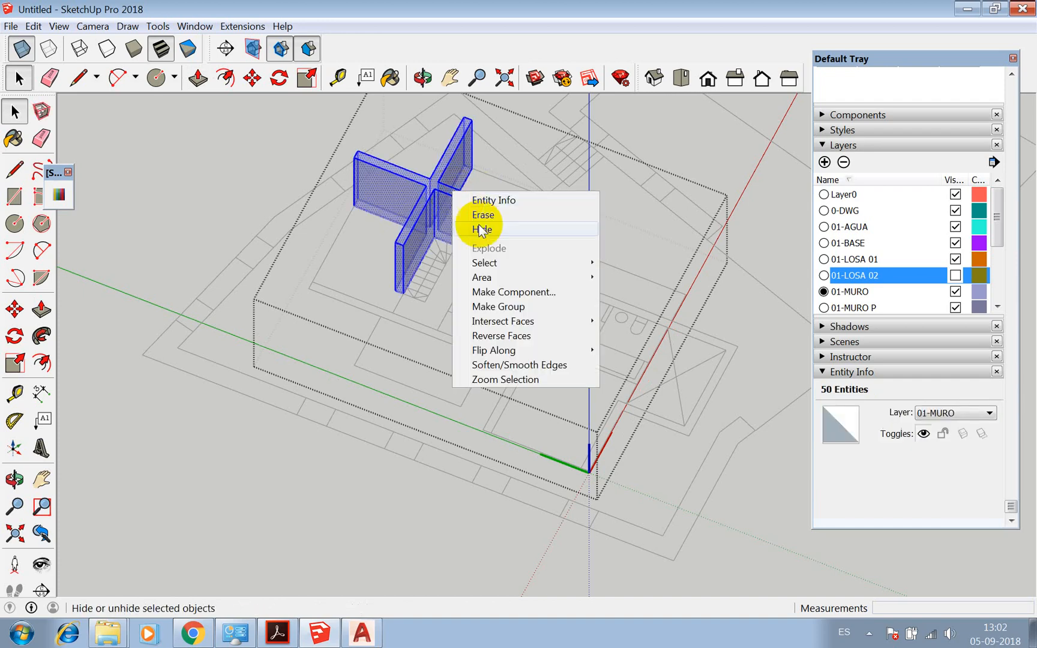
{"action": "left_click", "coordinate": [493, 293]}
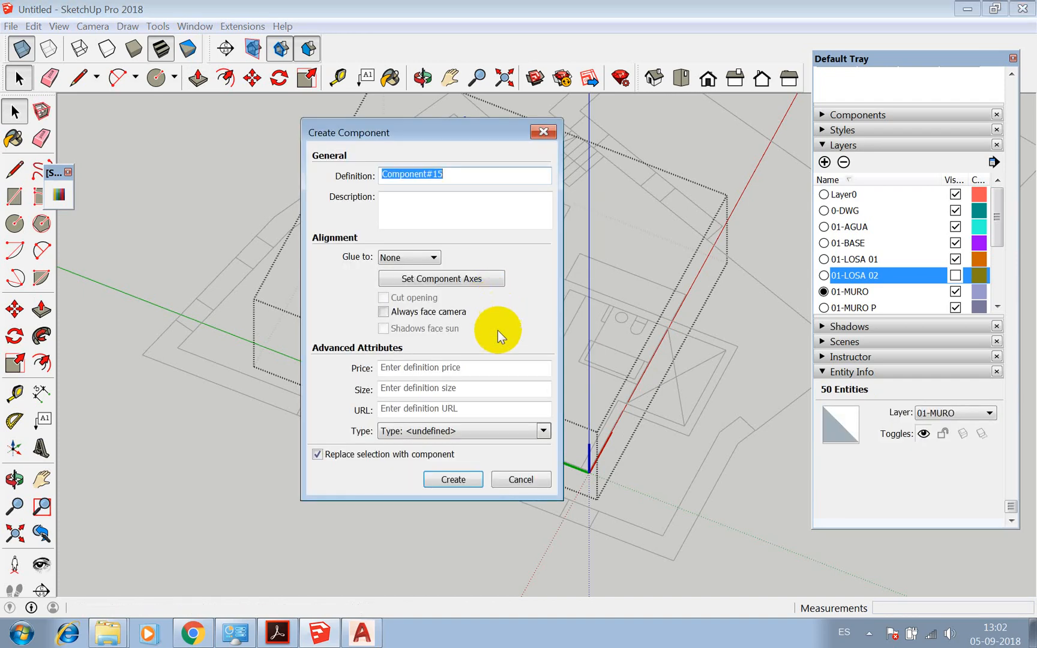
{"action": "left_click", "coordinate": [461, 482]}
Trace the closed outline of the 30 cm thick L-shaped wall between the rooms and the terrace with the Line tool
{"action": "key", "text": "l"}
{"action": "scroll", "coordinate": [332, 301], "scroll_direction": "up", "scroll_amount": 5}
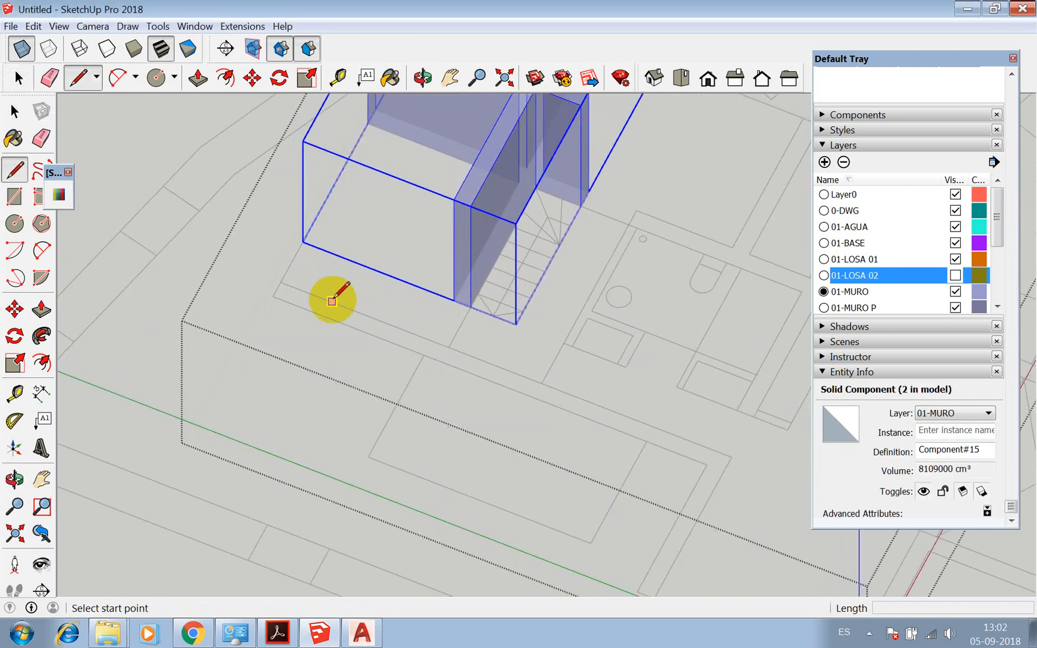
{"action": "left_click", "coordinate": [286, 282]}
{"action": "scroll", "coordinate": [287, 282], "scroll_direction": "down", "scroll_amount": 3}
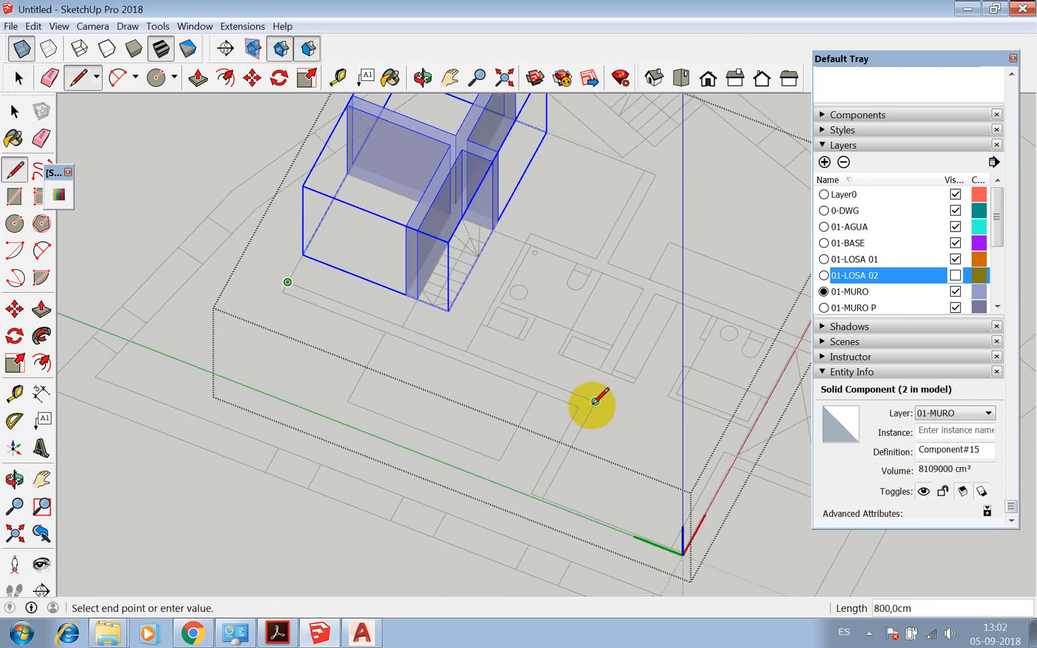
{"action": "left_click", "coordinate": [595, 403]}
{"action": "left_click", "coordinate": [543, 498]}
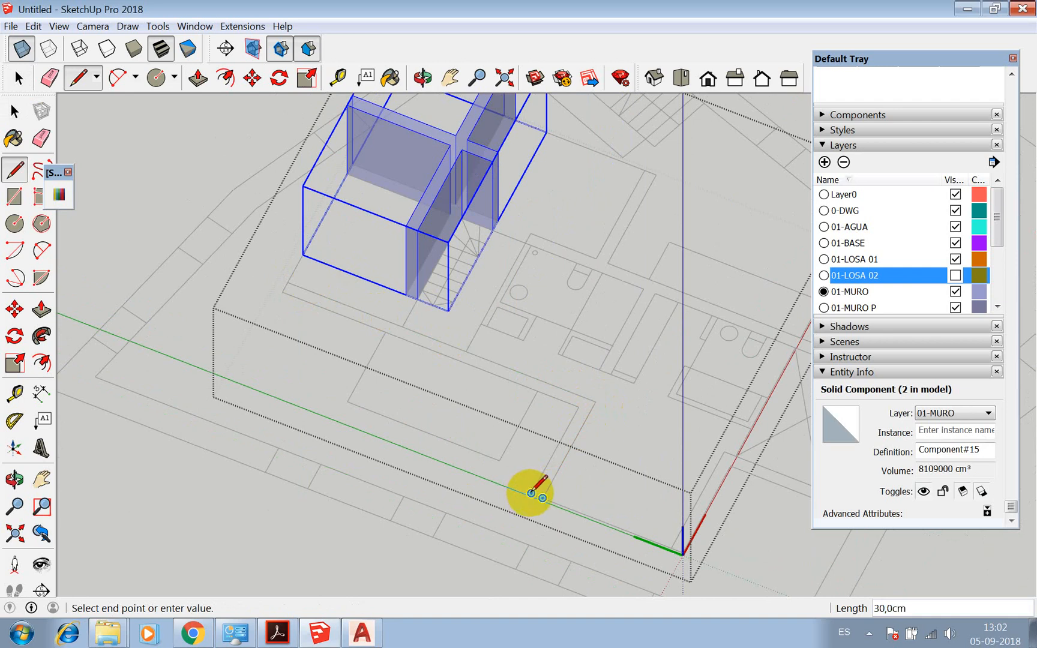
{"action": "left_click", "coordinate": [531, 493]}
{"action": "left_click", "coordinate": [578, 408]}
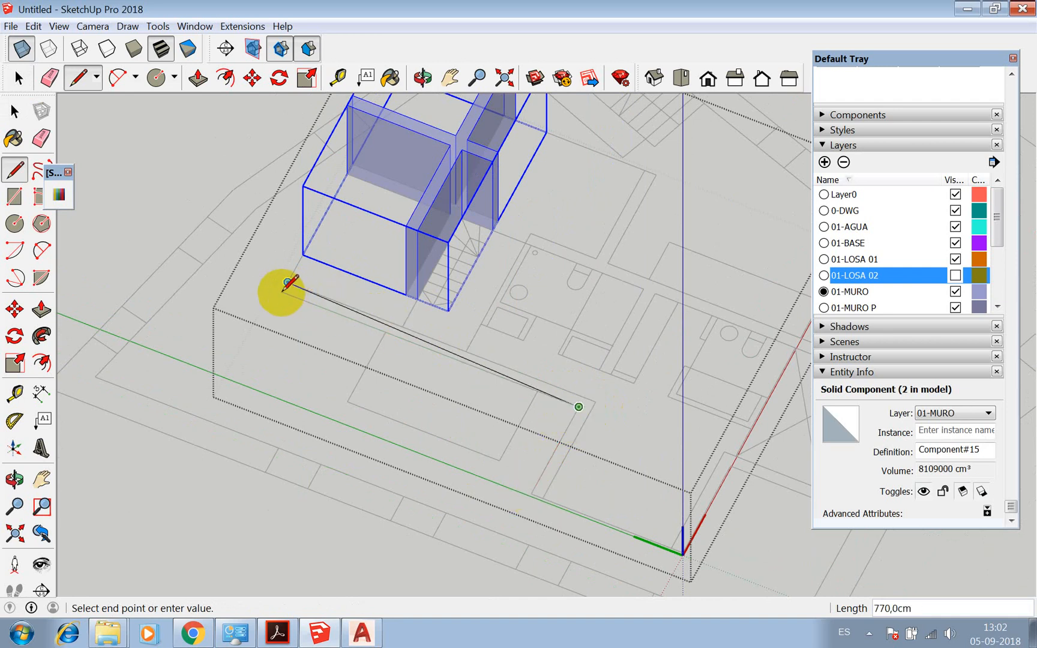
{"action": "left_click", "coordinate": [288, 286]}
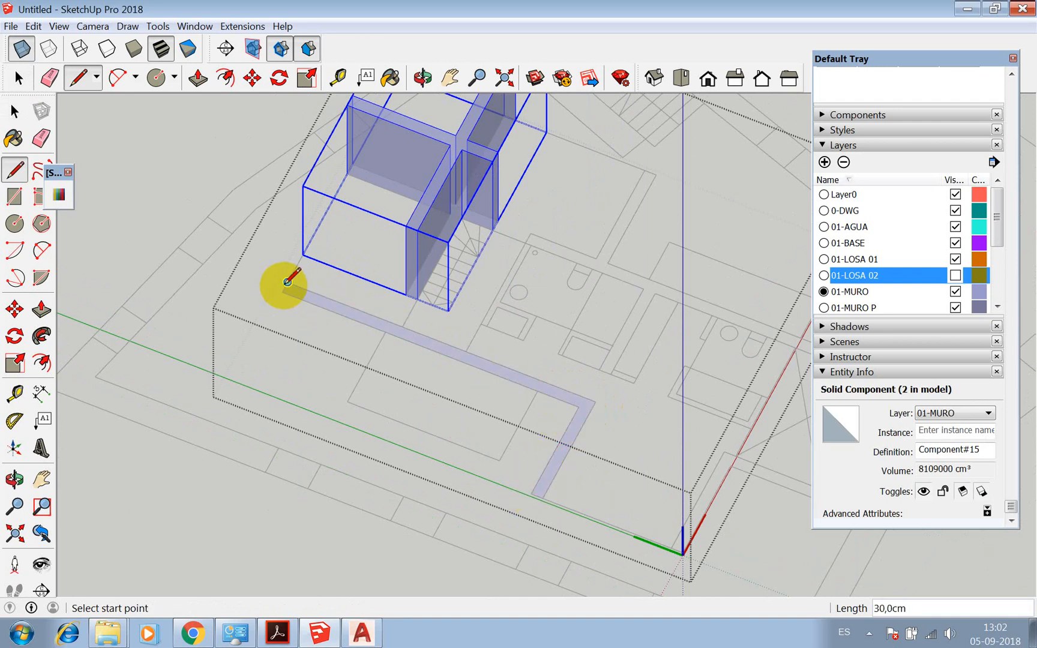
Push/Pull the L-shaped wall face up 300 cm, level with the top of the cross-shaped wall
{"action": "key", "text": "p"}
{"action": "left_click", "coordinate": [324, 308]}
{"action": "left_click", "coordinate": [416, 233]}
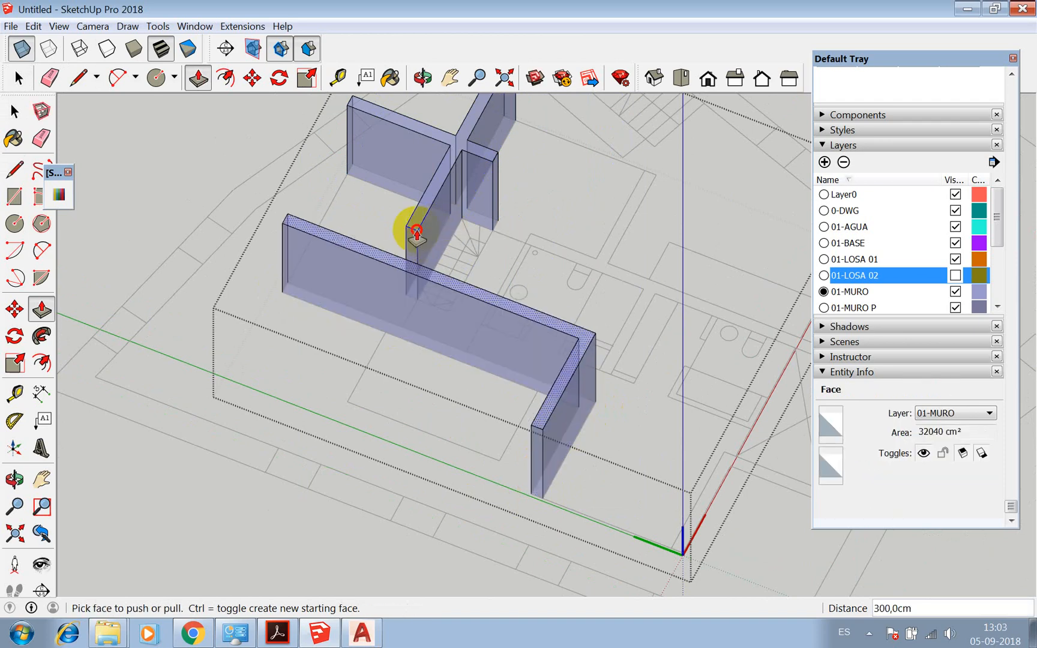
Select all the connected geometry of the L-shaped wall and make it a component with the default settings
{"action": "key", "text": "space"}
{"action": "triple_click", "coordinate": [383, 256]}
{"action": "right_click", "coordinate": [383, 256]}
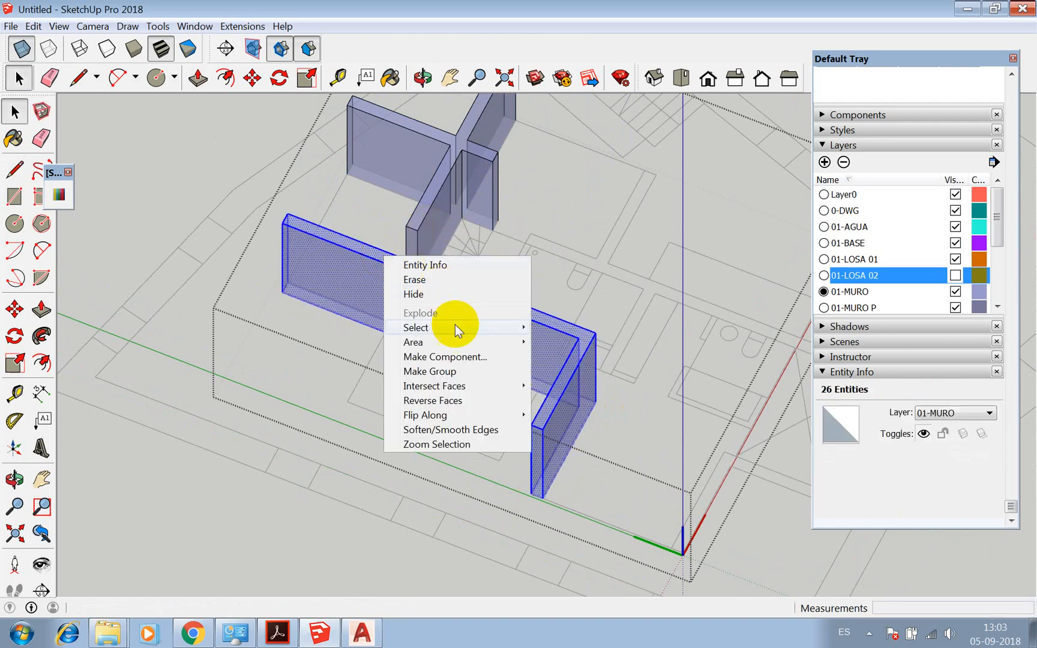
{"action": "left_click", "coordinate": [451, 358]}
{"action": "left_click", "coordinate": [456, 478]}
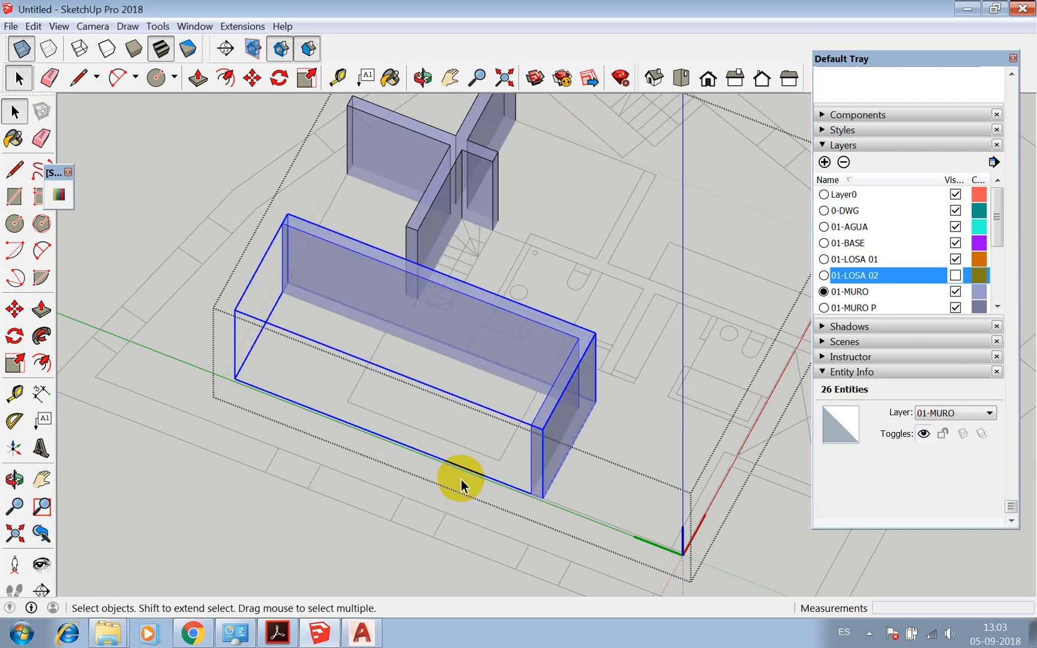
Trace the inner side of the next wall from the corner near the axis origin around the rectangle with crossed diagonals
{"action": "scroll", "coordinate": [379, 280], "scroll_direction": "down", "scroll_amount": 3}
{"action": "scroll", "coordinate": [379, 280], "scroll_direction": "down", "scroll_amount": 2}
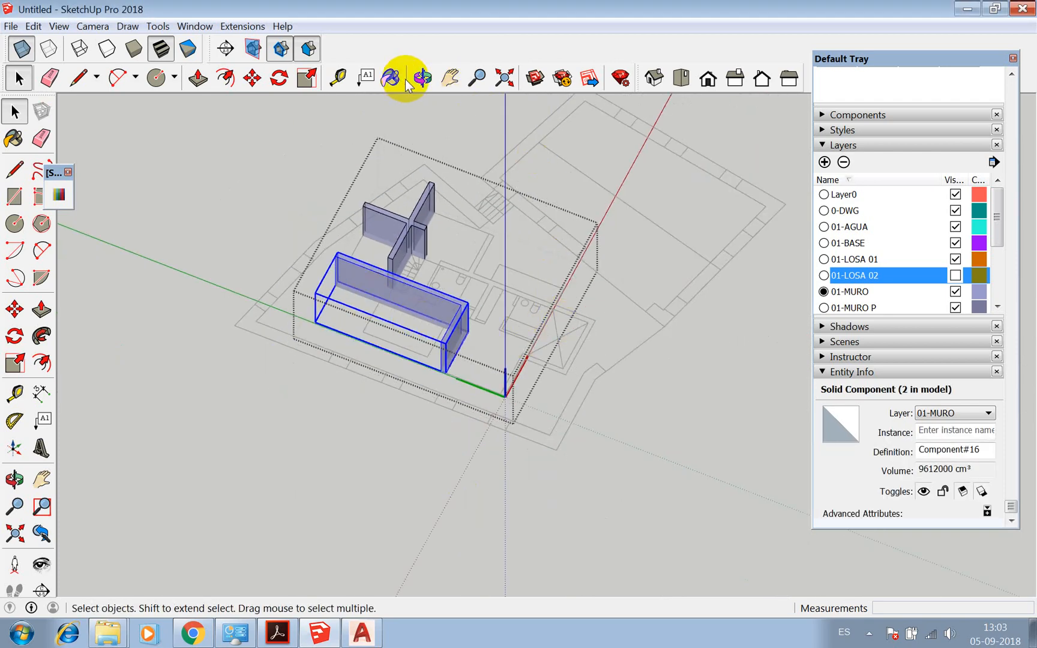
{"action": "left_click", "coordinate": [422, 78]}
{"action": "left_click_drag", "start_coordinate": [507, 243], "coordinate": [643, 264]}
{"action": "scroll", "coordinate": [462, 331], "scroll_direction": "up", "scroll_amount": 3}
{"action": "key", "text": "l"}
{"action": "scroll", "coordinate": [456, 324], "scroll_direction": "up", "scroll_amount": 4}
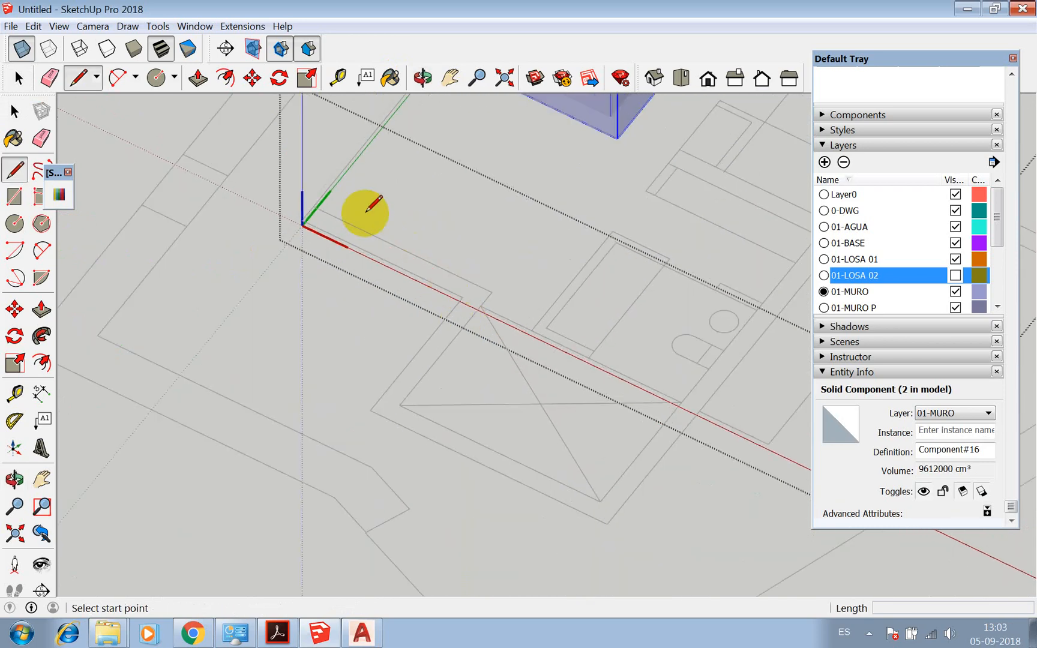
{"action": "left_click", "coordinate": [313, 206]}
{"action": "left_click", "coordinate": [491, 292]}
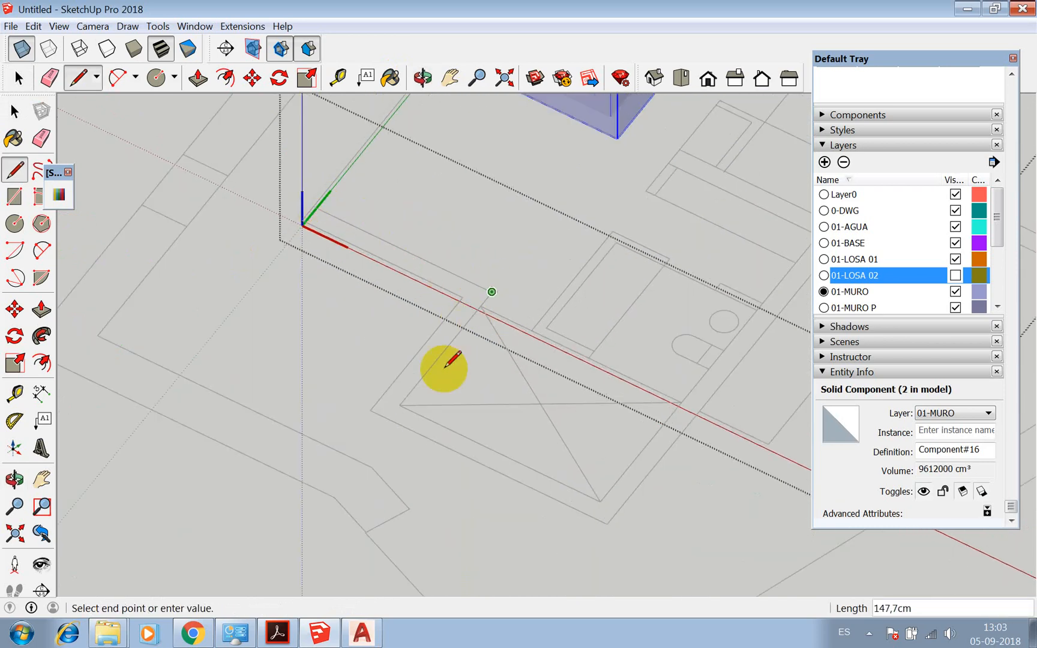
{"action": "left_click", "coordinate": [399, 405]}
{"action": "left_click", "coordinate": [598, 496]}
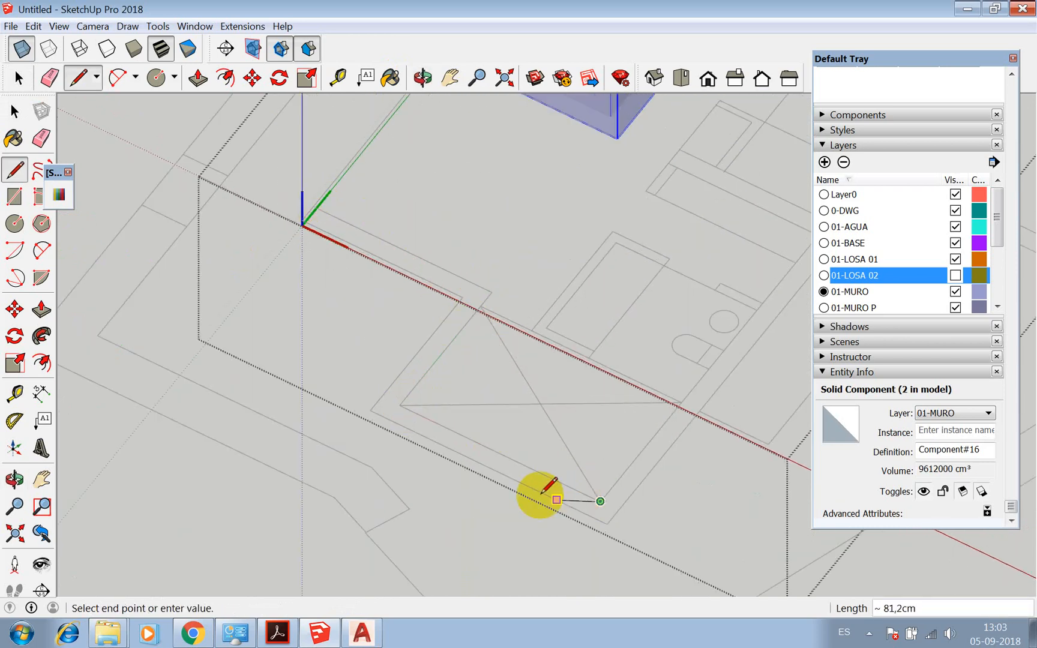
Continue the outline along the bathroom wall to its 30 cm end by the stairs and out along the 273 cm branch wall
{"action": "scroll", "coordinate": [537, 497], "scroll_direction": "down", "scroll_amount": 5}
{"action": "scroll", "coordinate": [655, 393], "scroll_direction": "up", "scroll_amount": 3}
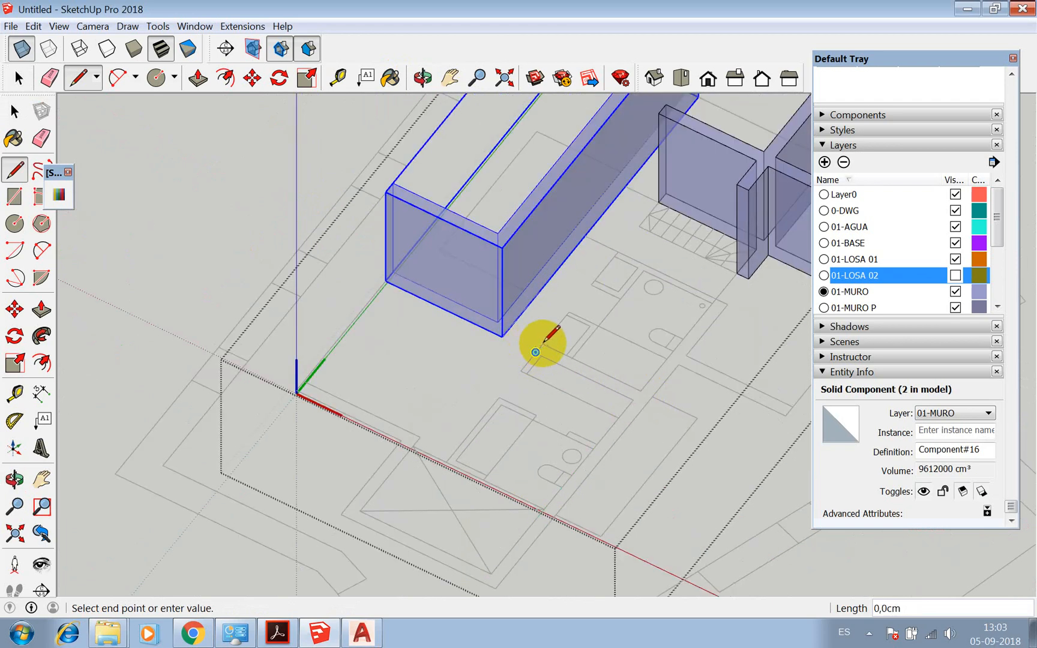
{"action": "left_click", "coordinate": [641, 391]}
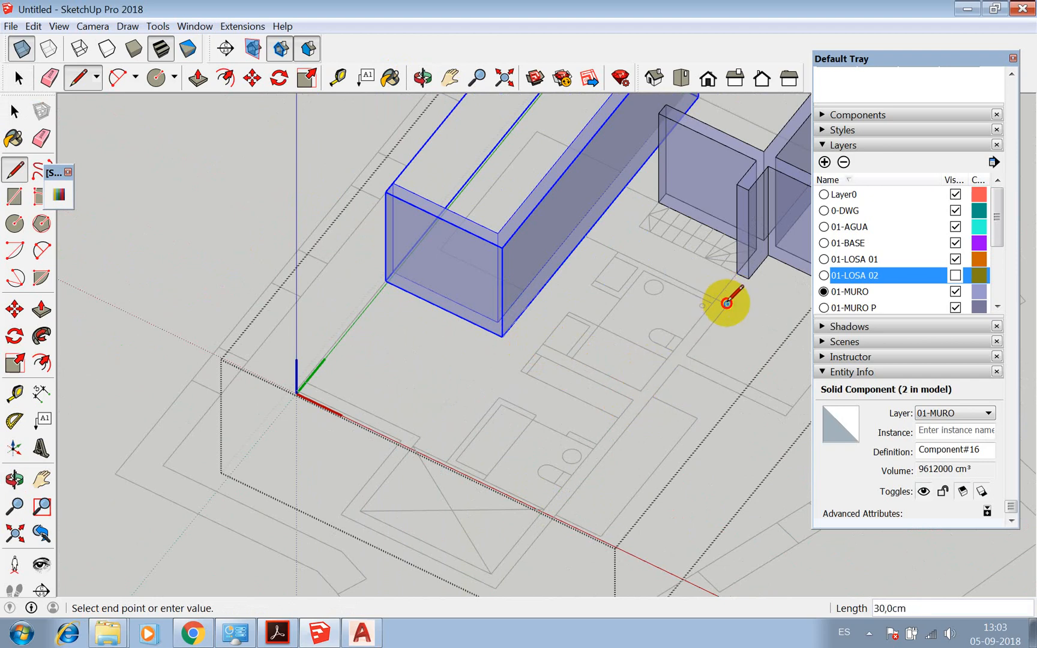
{"action": "left_click", "coordinate": [727, 304]}
{"action": "left_click", "coordinate": [688, 353]}
{"action": "scroll", "coordinate": [666, 350], "scroll_direction": "down", "scroll_amount": 3}
{"action": "scroll", "coordinate": [648, 351], "scroll_direction": "up", "scroll_amount": 3}
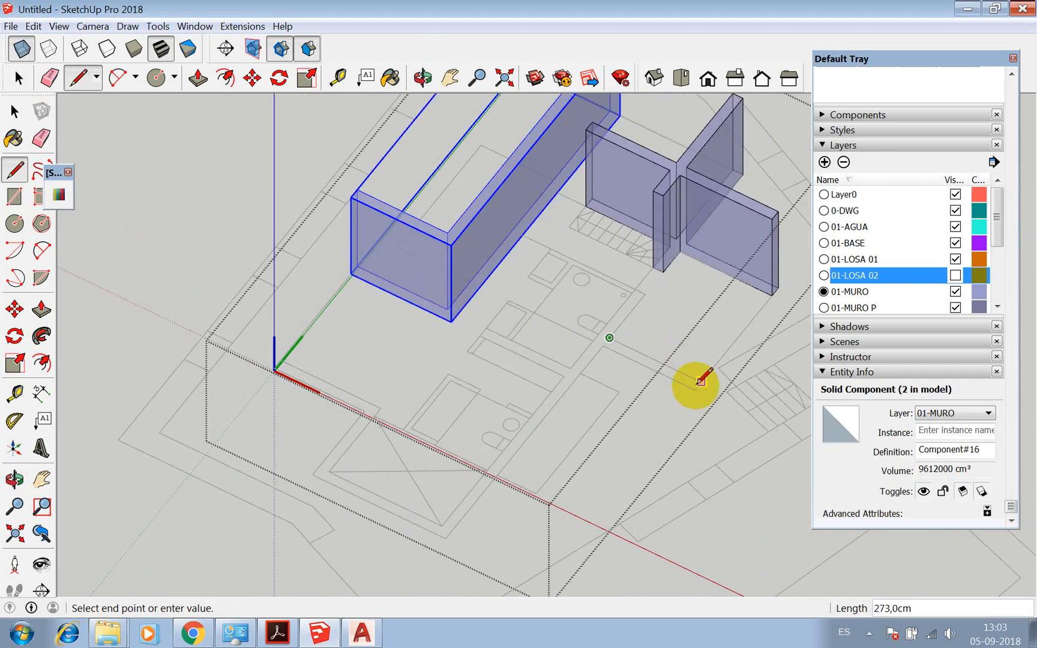
{"action": "left_click", "coordinate": [701, 382]}
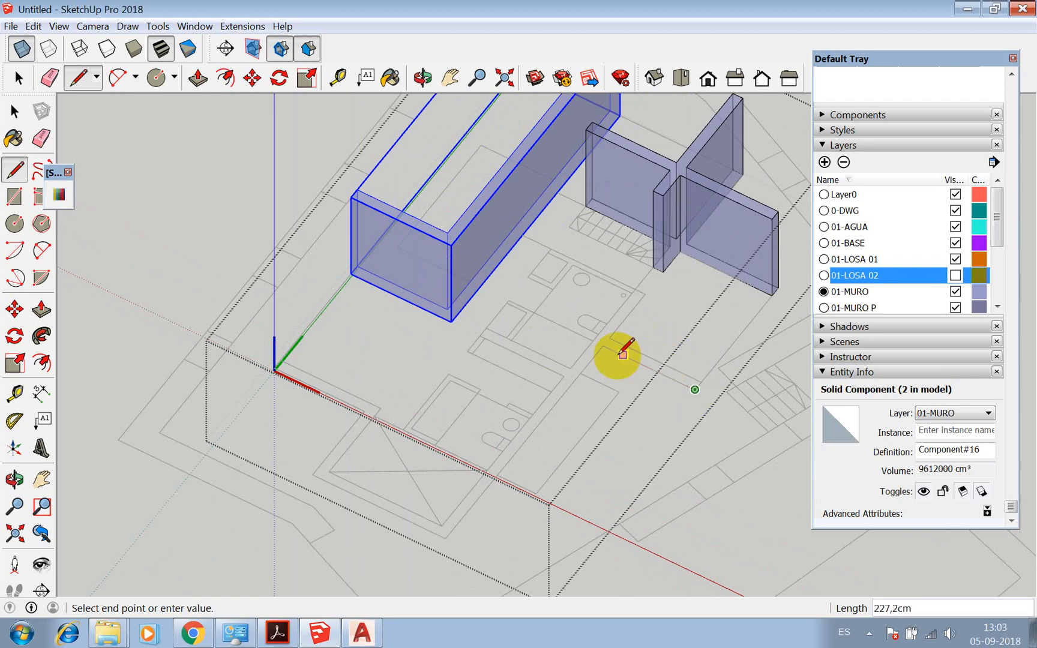
Trace the outer side of the wall around the rectangle with crossed diagonals and close the outline at the corner near the axis origin
{"action": "scroll", "coordinate": [654, 306], "scroll_direction": "down", "scroll_amount": 2}
{"action": "left_click", "coordinate": [532, 441]}
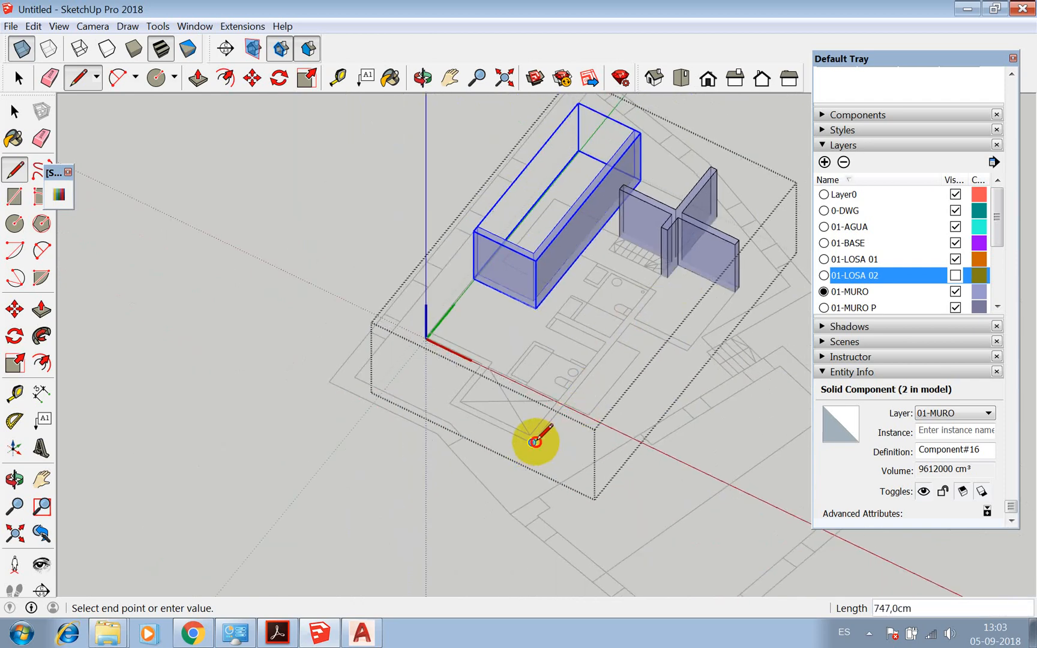
{"action": "scroll", "coordinate": [468, 368], "scroll_direction": "up", "scroll_amount": 2}
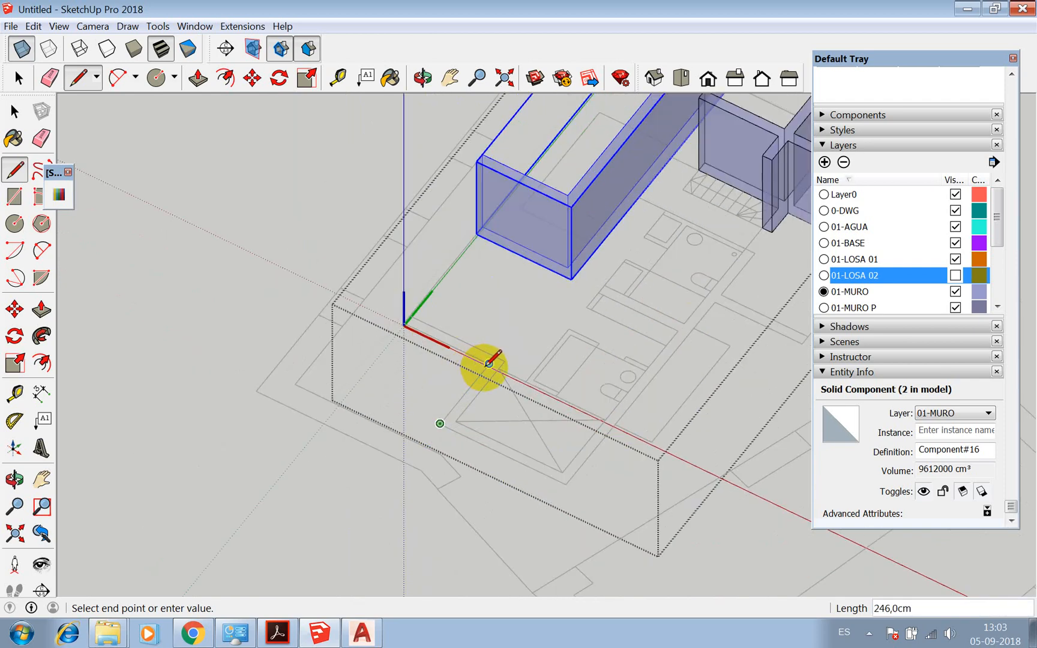
{"action": "left_click", "coordinate": [490, 364]}
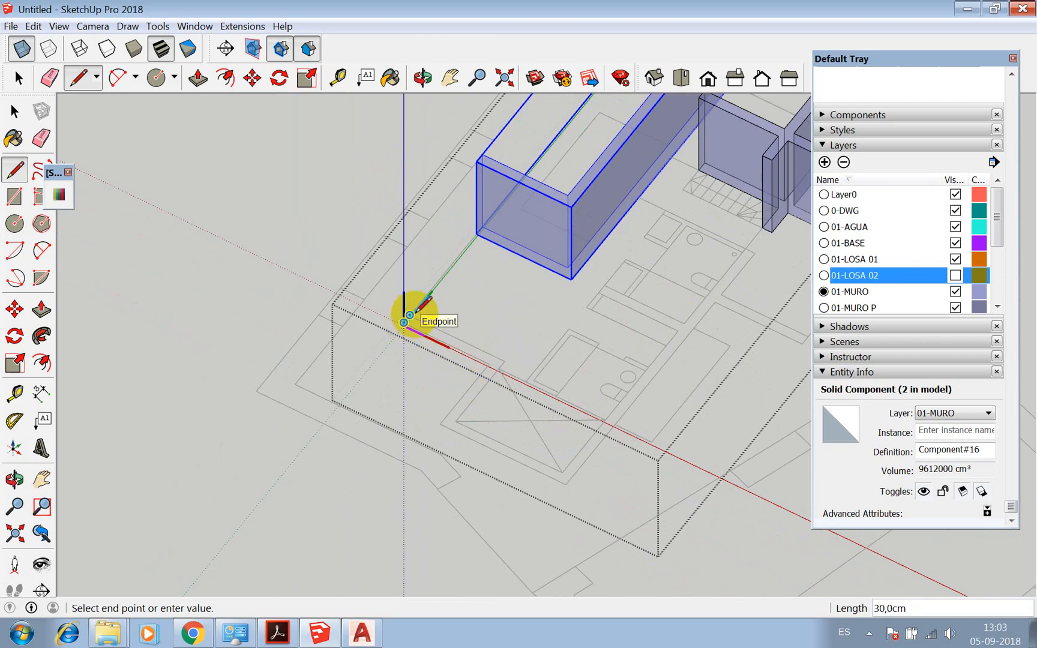
{"action": "left_click", "coordinate": [409, 315]}
Push/Pull the new branching wall face up level with the top of the L-shaped wall
{"action": "scroll", "coordinate": [413, 351], "scroll_direction": "down", "scroll_amount": 2}
{"action": "key", "text": "p"}
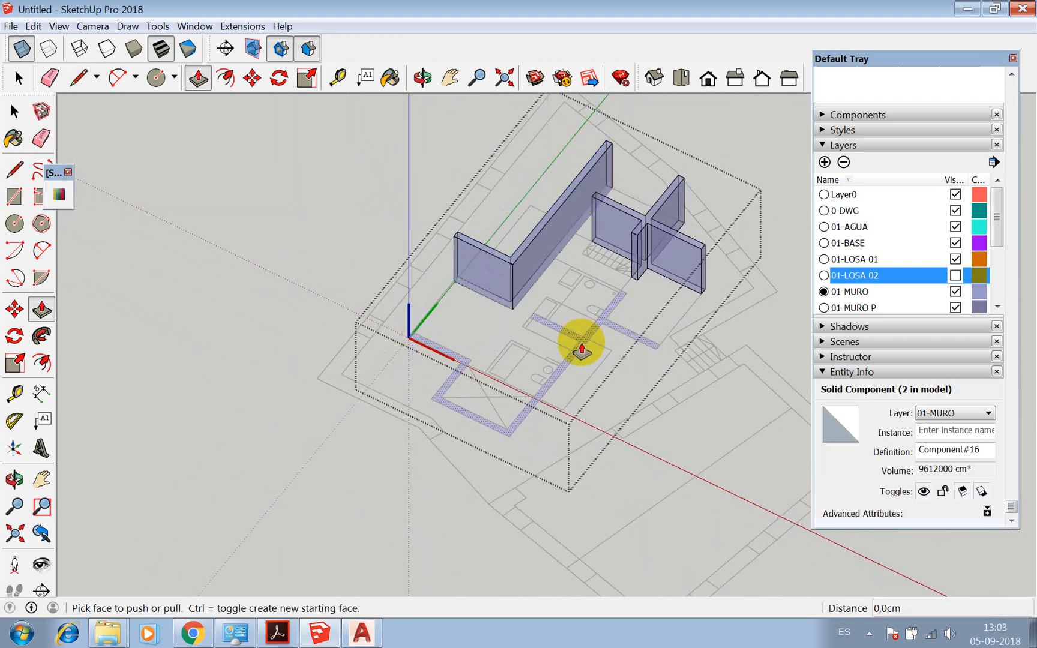
{"action": "left_click", "coordinate": [581, 350]}
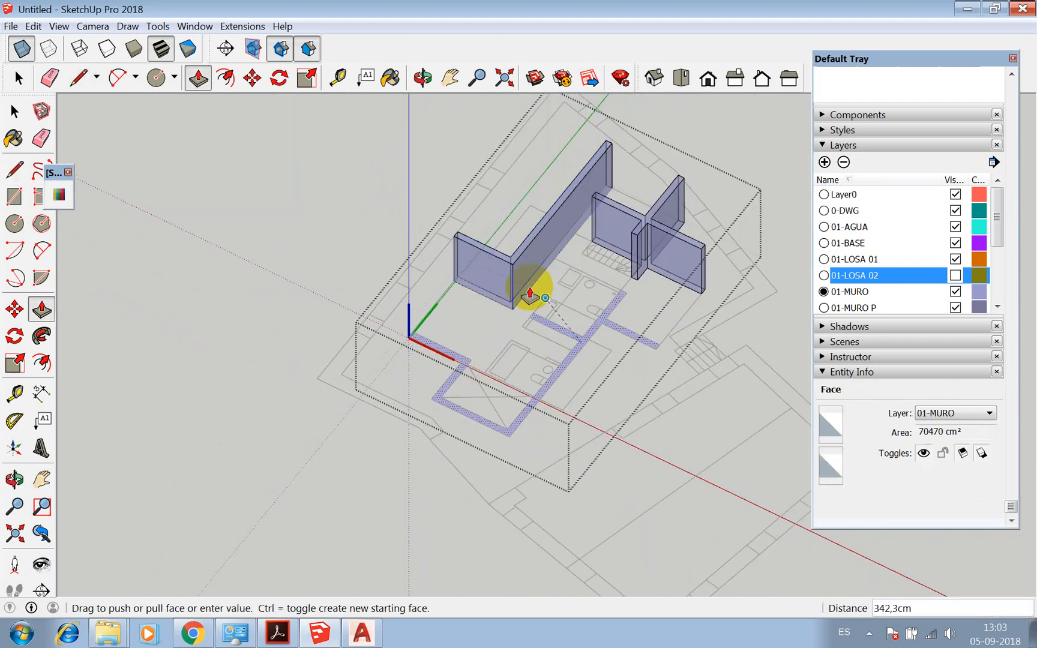
{"action": "left_click", "coordinate": [455, 240]}
Select all the connected geometry of the branching wall and make it a component with the default settings
{"action": "key", "text": "space"}
{"action": "triple_click", "coordinate": [575, 311]}
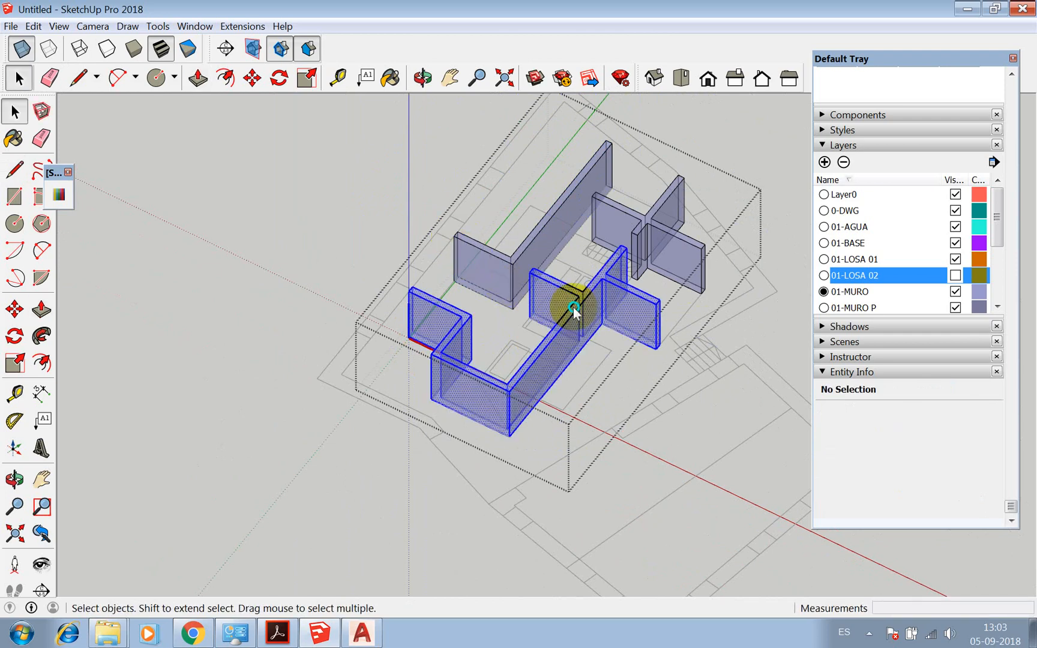
{"action": "right_click", "coordinate": [574, 306]}
{"action": "left_click", "coordinate": [632, 406]}
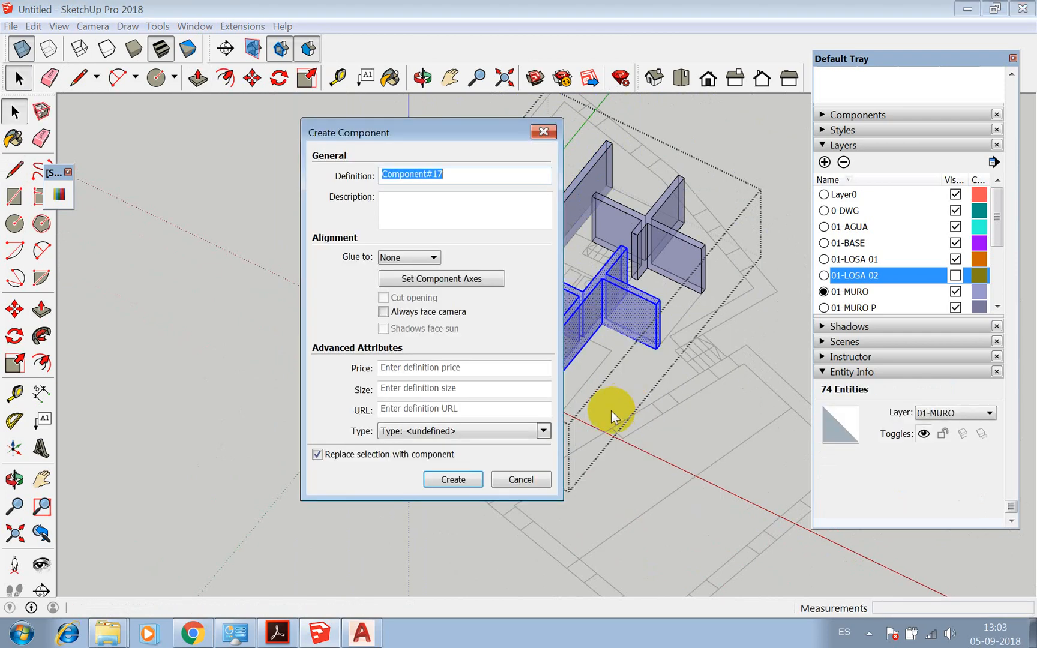
{"action": "left_click", "coordinate": [454, 479]}
Show the 01-LOSA 02 and 01-PAV03 layers and turn off the X-ray display
{"action": "scroll", "coordinate": [556, 331], "scroll_direction": "down", "scroll_amount": 3}
{"action": "scroll", "coordinate": [636, 183], "scroll_direction": "up", "scroll_amount": 3}
{"action": "scroll", "coordinate": [593, 198], "scroll_direction": "up", "scroll_amount": 2}
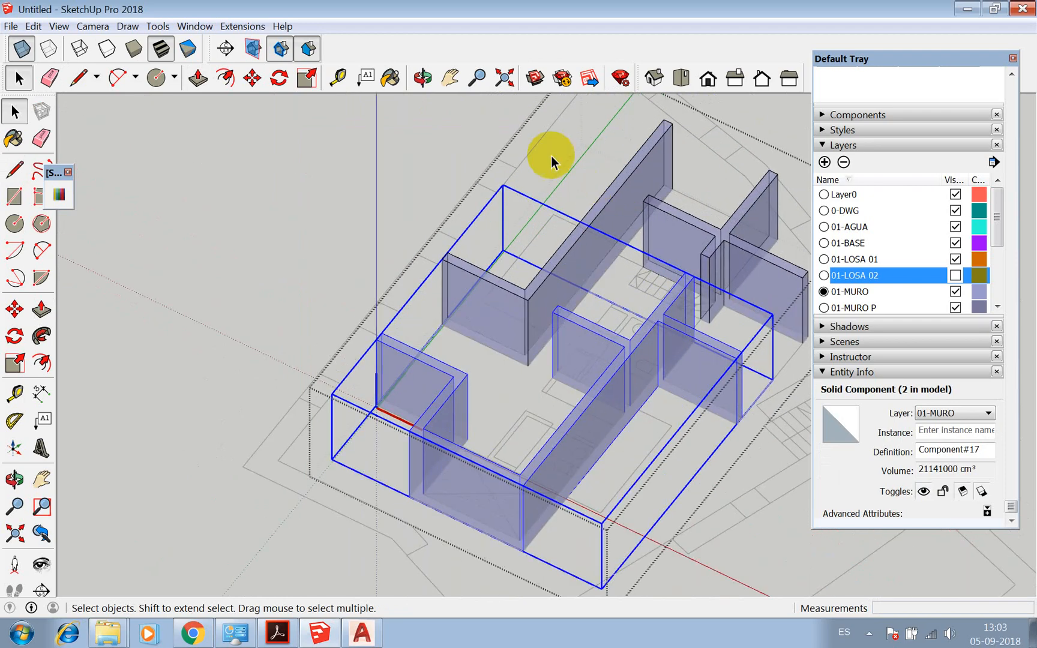
{"action": "left_click", "coordinate": [955, 275]}
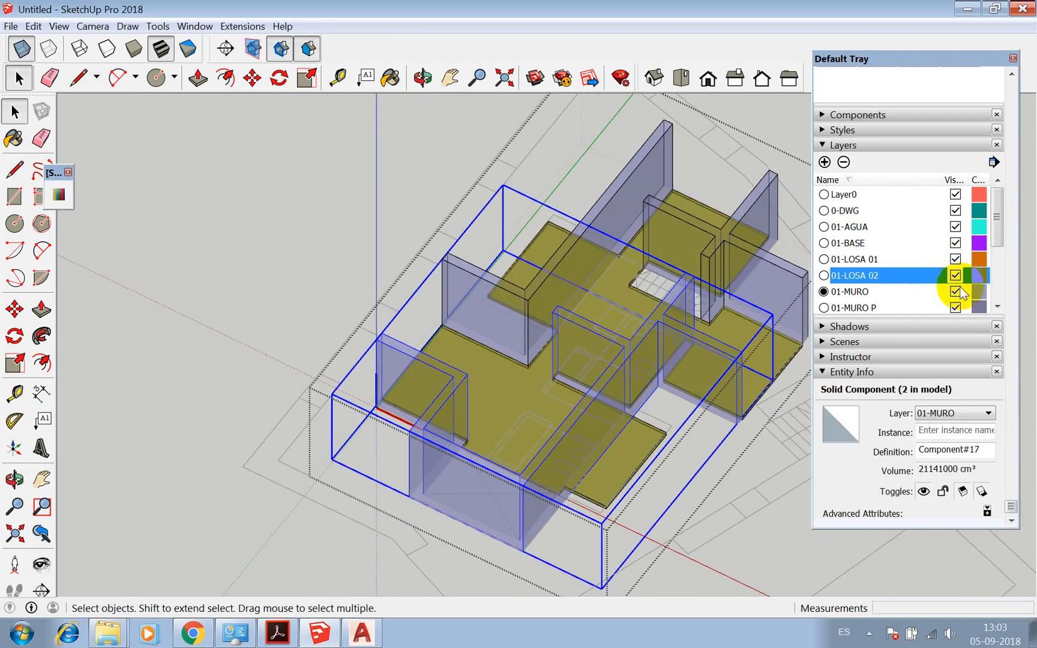
{"action": "scroll", "coordinate": [955, 285], "scroll_direction": "up", "scroll_amount": 2}
{"action": "scroll", "coordinate": [952, 300], "scroll_direction": "down", "scroll_amount": 2}
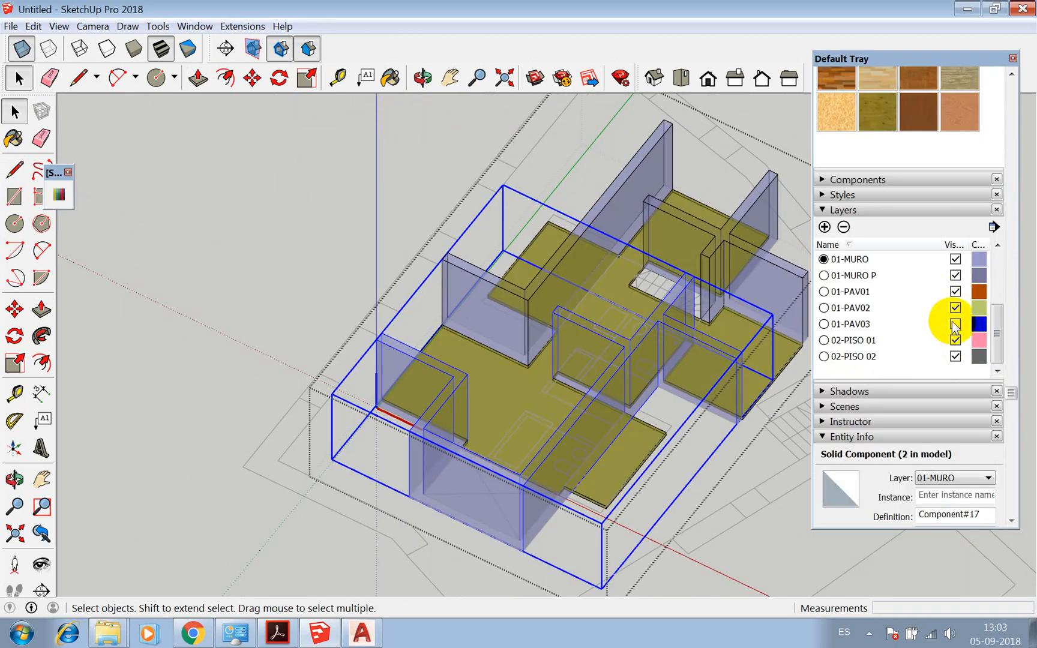
{"action": "left_click", "coordinate": [955, 324]}
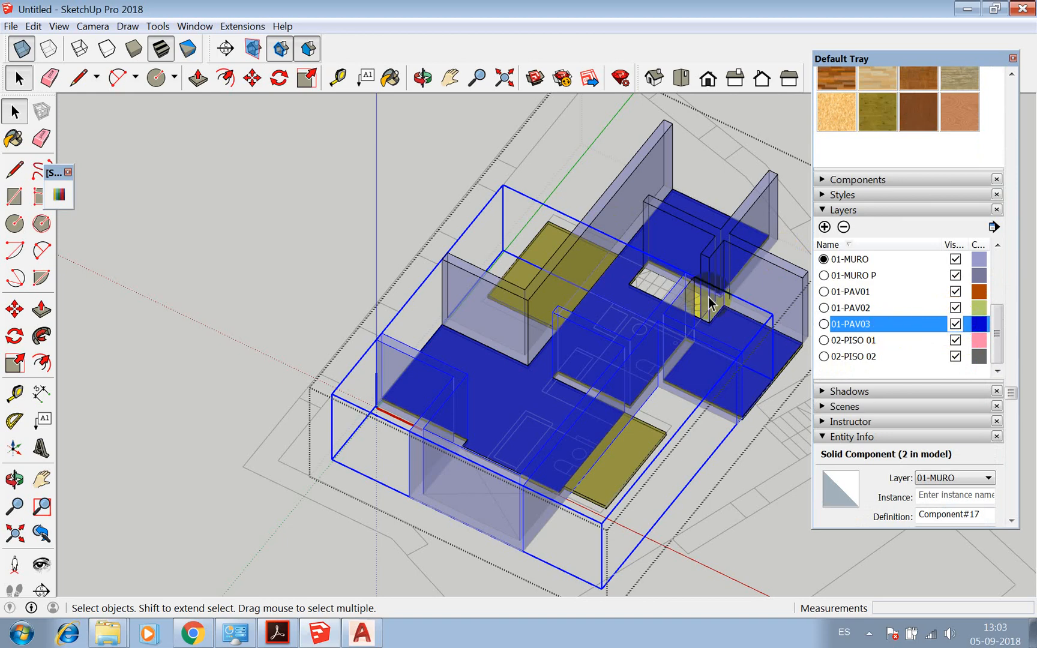
{"action": "left_click", "coordinate": [19, 50]}
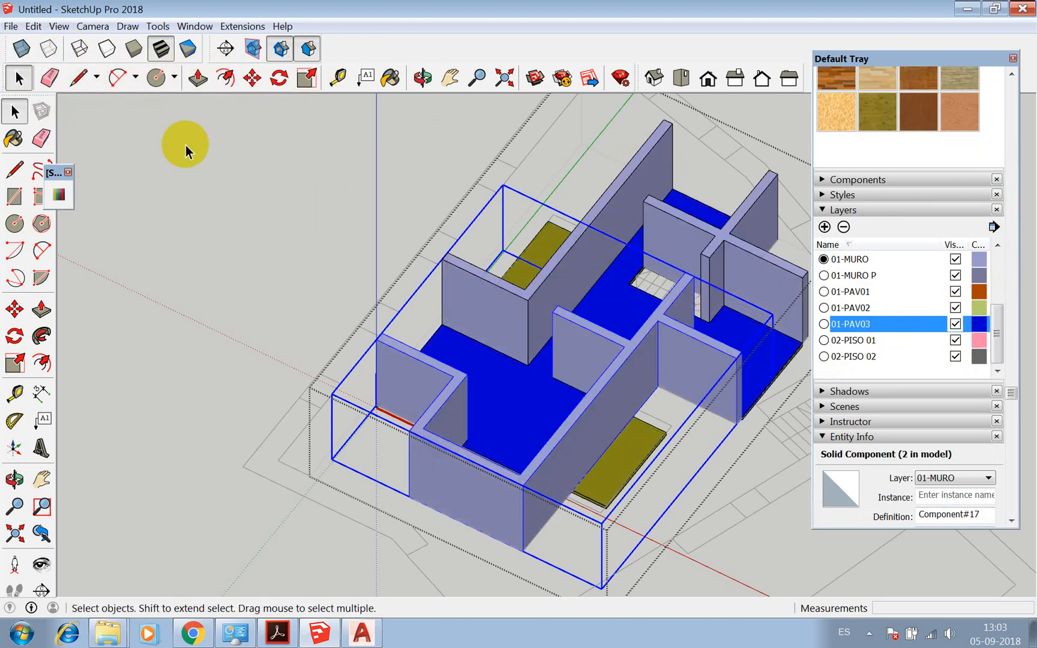
Select the three upper-floor wall components together: the L-shaped, the cross-shaped and the branching wall
{"action": "left_click", "coordinate": [422, 77]}
{"action": "left_click_drag", "start_coordinate": [371, 243], "coordinate": [592, 414]}
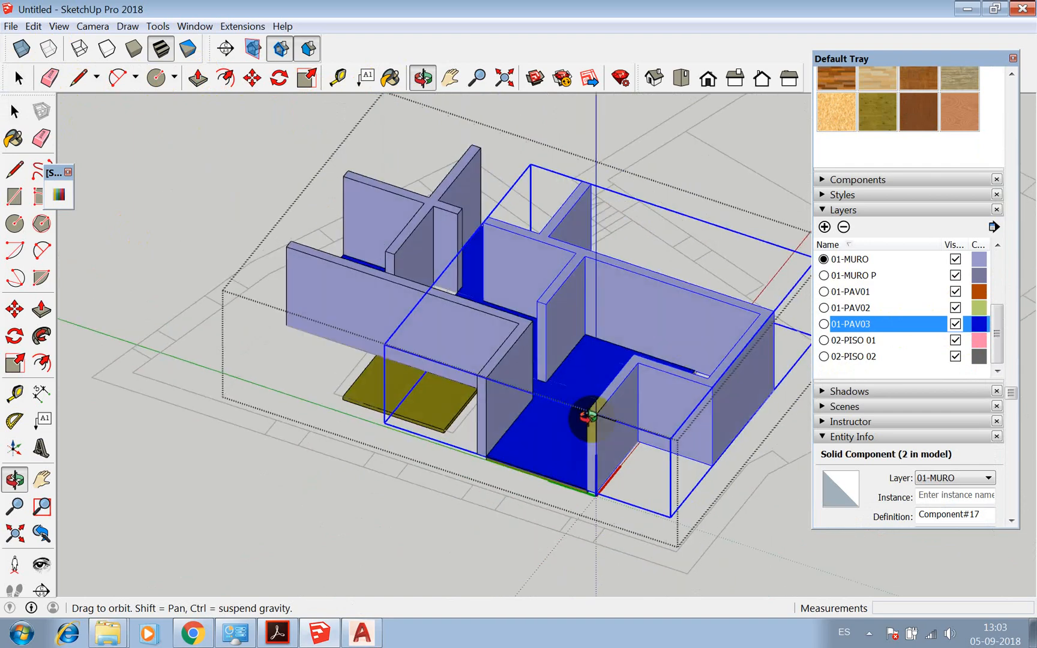
{"action": "scroll", "coordinate": [479, 486], "scroll_direction": "up", "scroll_amount": 5}
{"action": "scroll", "coordinate": [497, 364], "scroll_direction": "down", "scroll_amount": 5}
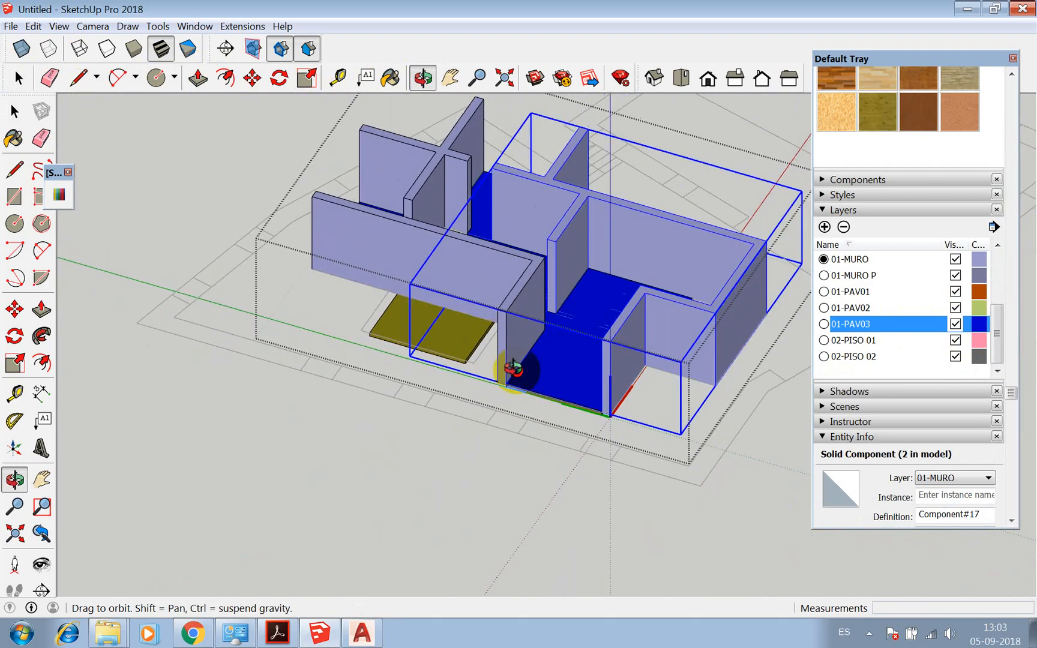
{"action": "left_click_drag", "start_coordinate": [514, 367], "coordinate": [521, 291]}
{"action": "key", "text": "space"}
{"action": "left_click", "coordinate": [525, 295]}
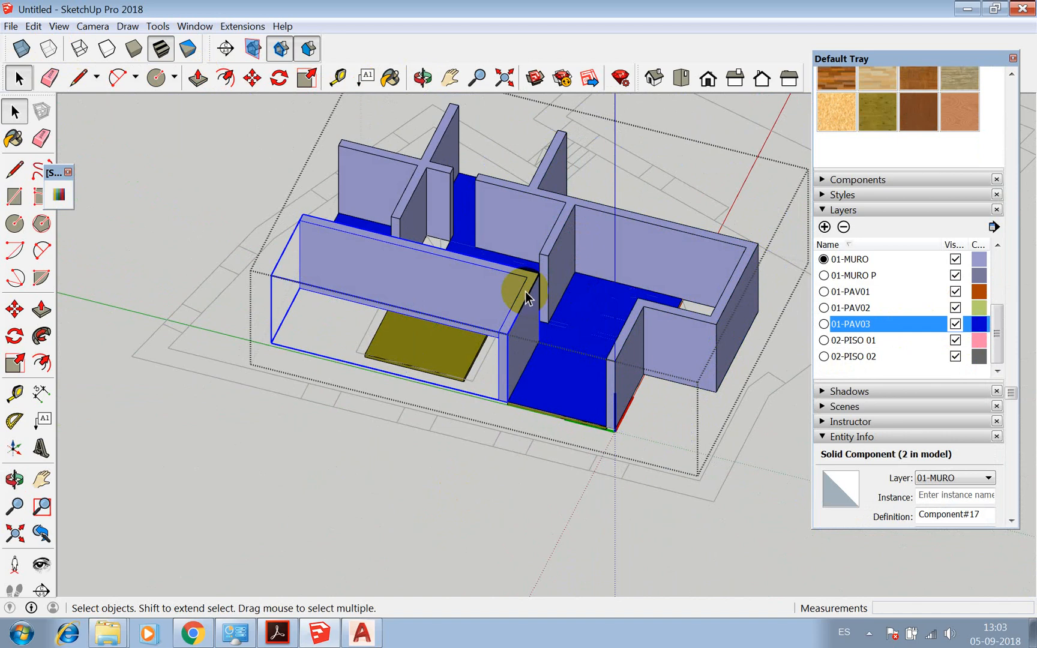
{"action": "left_click", "coordinate": [551, 233]}
{"action": "key", "text": "super"}
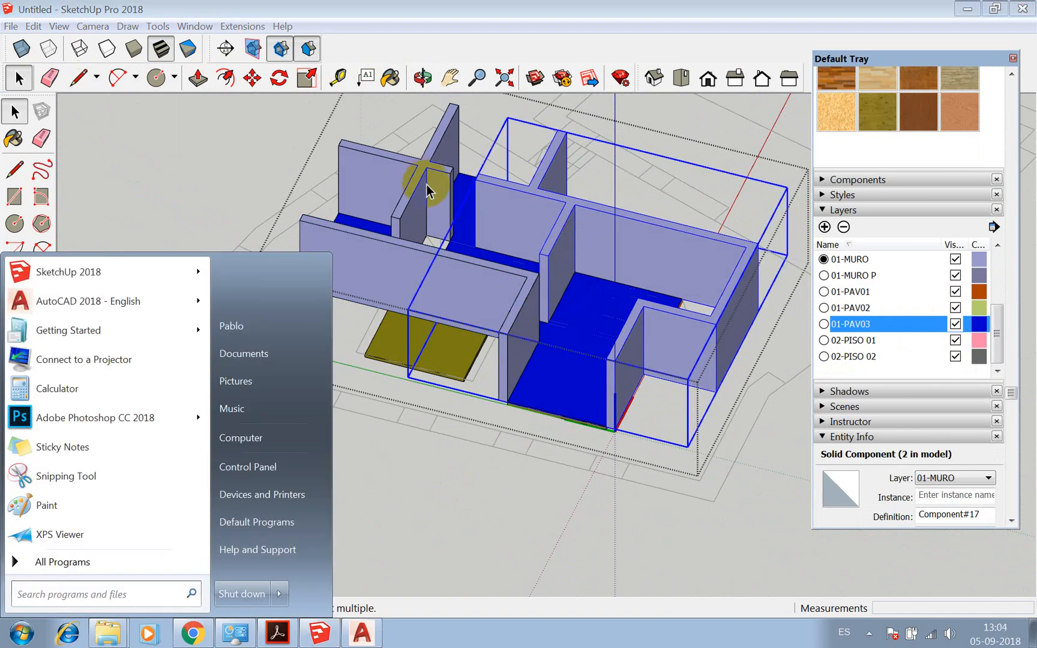
{"action": "left_click", "coordinate": [428, 187], "text": "ctrl"}
{"action": "left_click", "coordinate": [399, 291], "text": "ctrl"}
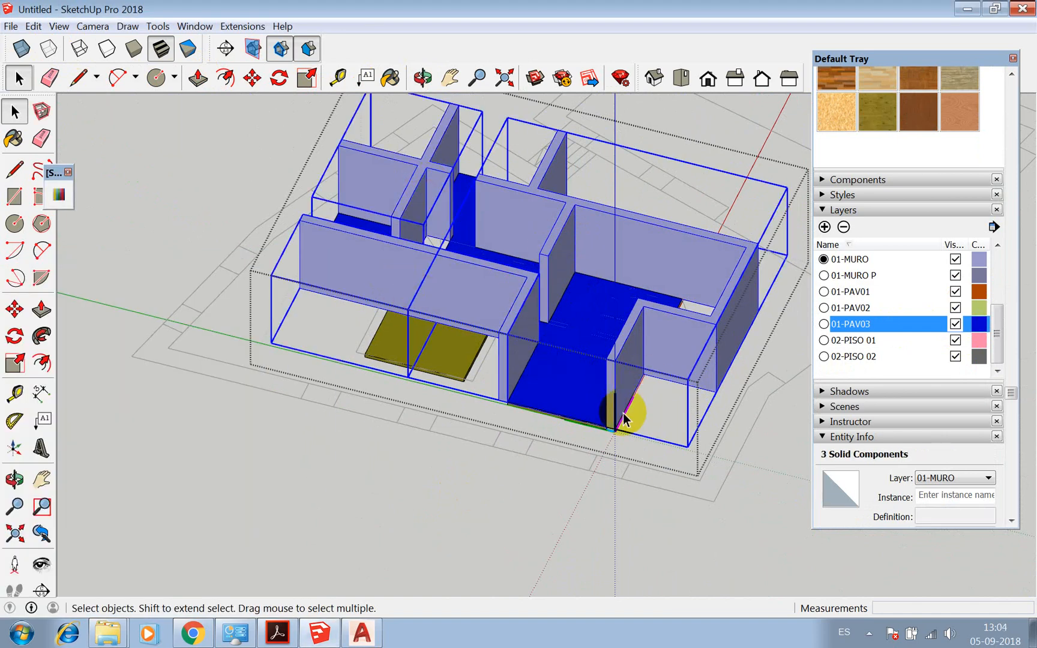
Move the three wall components down from the wall's base corner near the axis origin to the slab's lower corner and clear the selection
{"action": "scroll", "coordinate": [625, 417], "scroll_direction": "up", "scroll_amount": 8}
{"action": "key", "text": "m"}
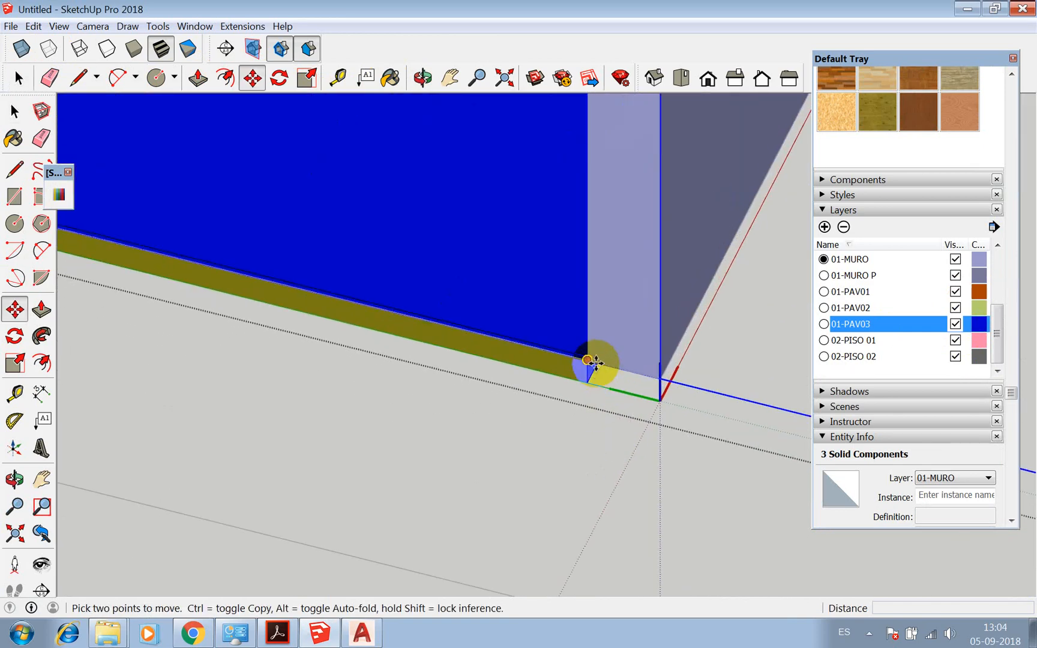
{"action": "scroll", "coordinate": [589, 360], "scroll_direction": "up", "scroll_amount": 2}
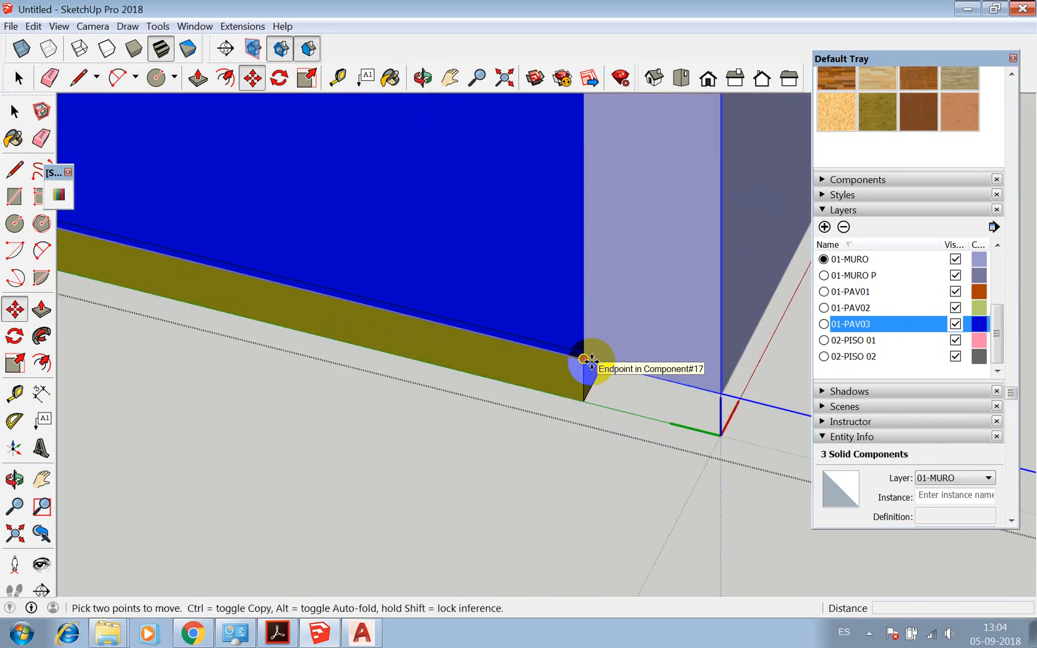
{"action": "left_click", "coordinate": [591, 362]}
{"action": "left_click", "coordinate": [598, 401]}
{"action": "key", "text": "ctrl+t"}
{"action": "scroll", "coordinate": [602, 403], "scroll_direction": "down", "scroll_amount": 10}
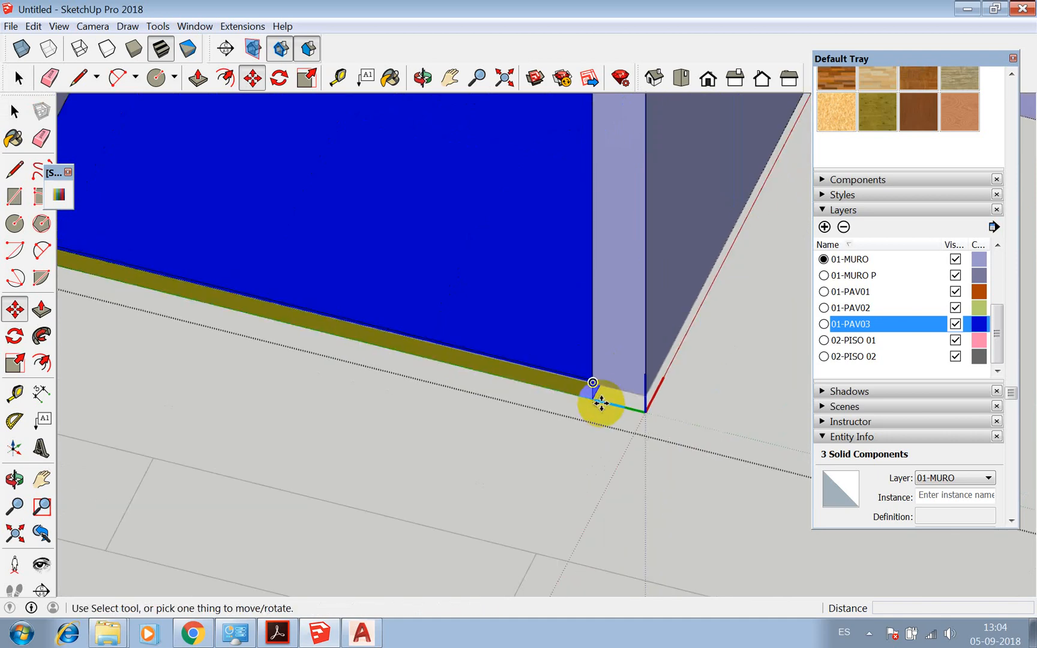
{"action": "key", "text": "space"}
Examine the upper-floor walls, floors and slabs in the assembled house from above and from several sides
{"action": "scroll", "coordinate": [625, 462], "scroll_direction": "down", "scroll_amount": 10}
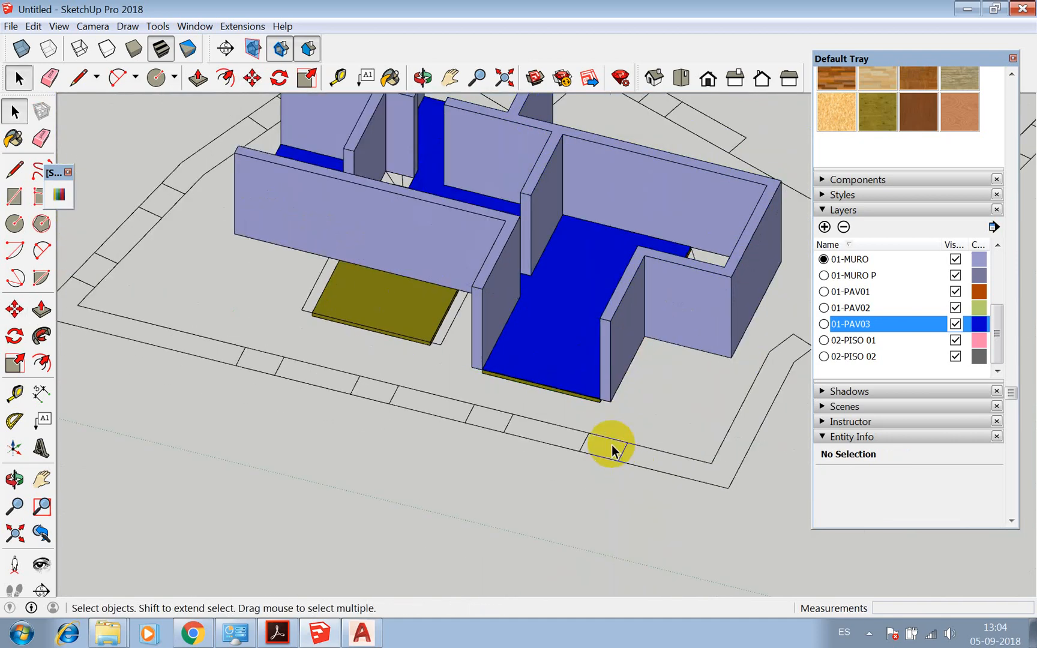
{"action": "scroll", "coordinate": [617, 243], "scroll_direction": "down", "scroll_amount": 3}
{"action": "scroll", "coordinate": [479, 492], "scroll_direction": "up", "scroll_amount": 6}
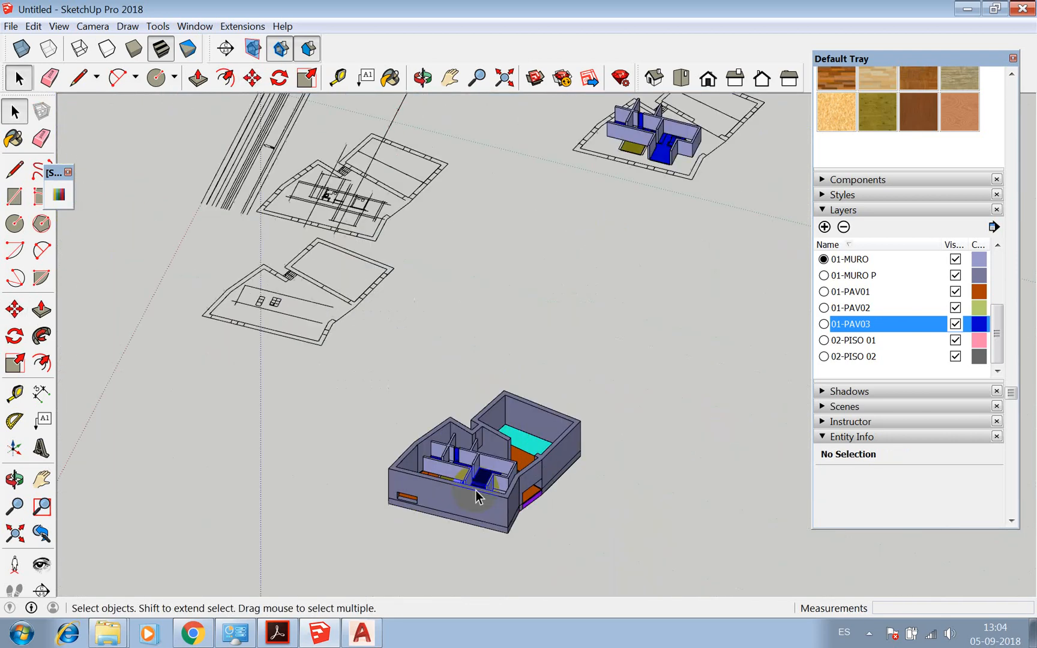
{"action": "left_click", "coordinate": [423, 77]}
{"action": "left_click_drag", "start_coordinate": [463, 336], "coordinate": [514, 401]}
{"action": "scroll", "coordinate": [414, 474], "scroll_direction": "up", "scroll_amount": 5}
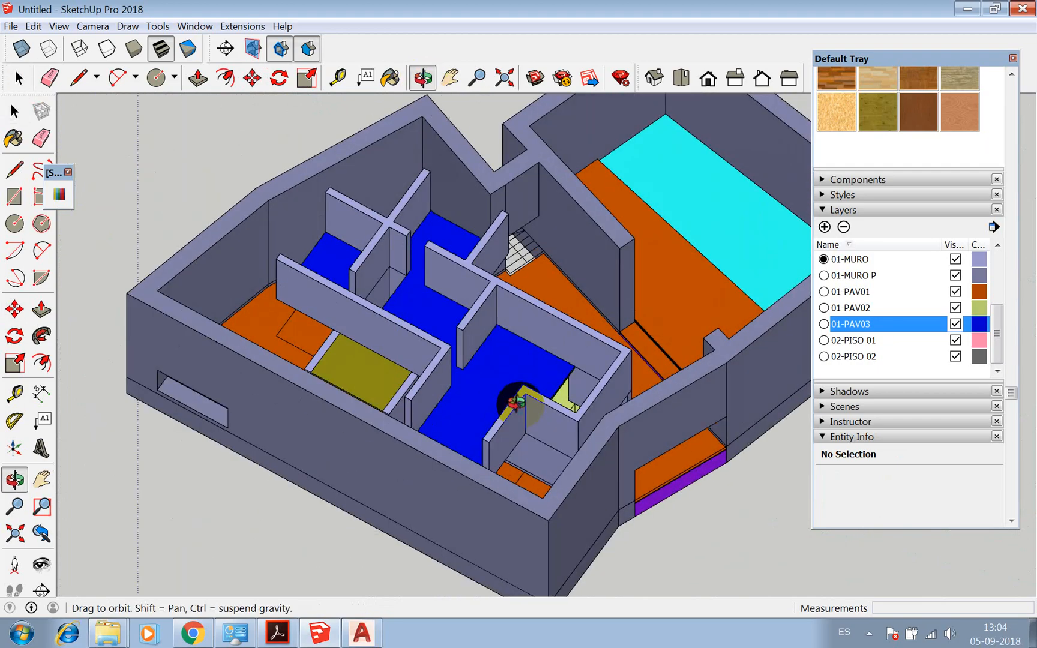
{"action": "key", "text": "space"}
{"action": "left_click", "coordinate": [477, 332]}
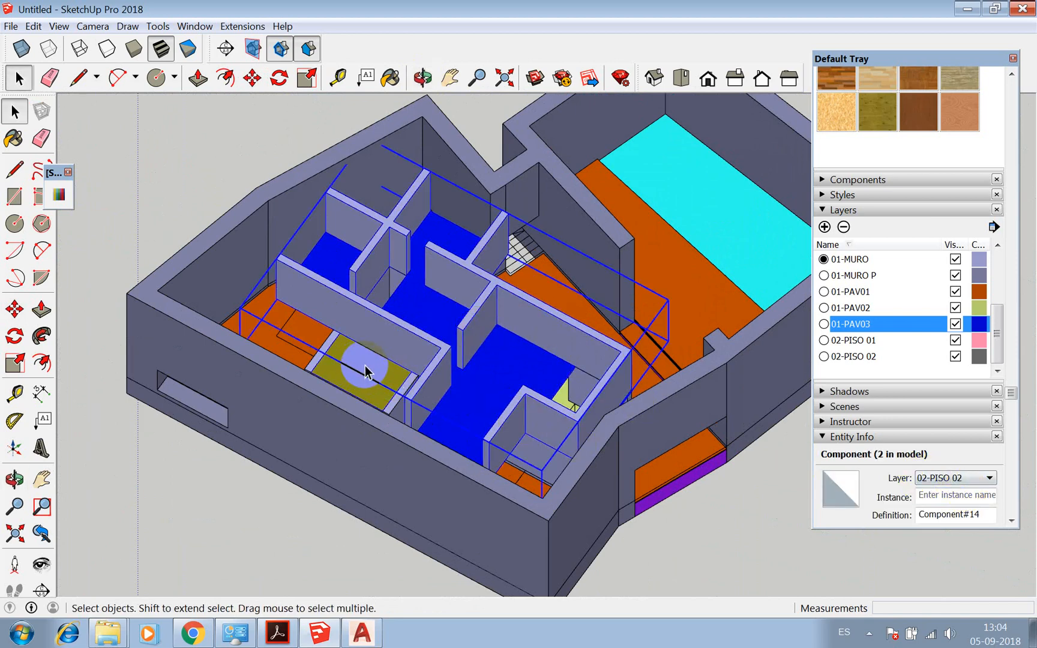
{"action": "left_click", "coordinate": [425, 370]}
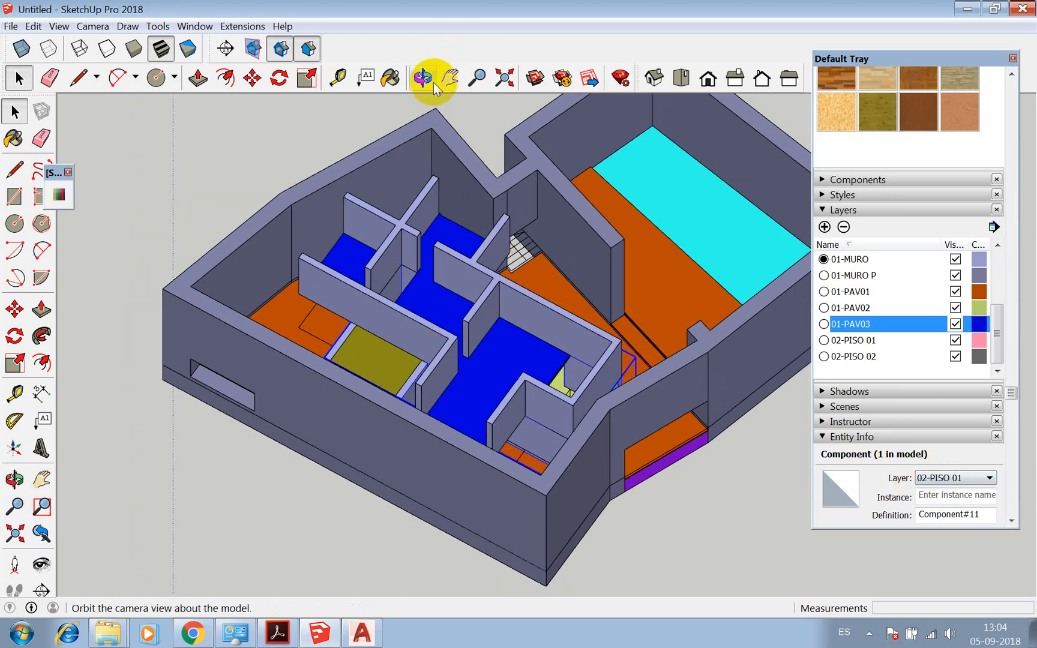
{"action": "left_click", "coordinate": [422, 78]}
{"action": "left_click_drag", "start_coordinate": [557, 328], "coordinate": [254, 317]}
{"action": "scroll", "coordinate": [455, 359], "scroll_direction": "up", "scroll_amount": 3}
{"action": "left_click_drag", "start_coordinate": [455, 359], "coordinate": [541, 310]}
{"action": "scroll", "coordinate": [362, 338], "scroll_direction": "up", "scroll_amount": 3}
{"action": "left_click_drag", "start_coordinate": [361, 338], "coordinate": [705, 323]}
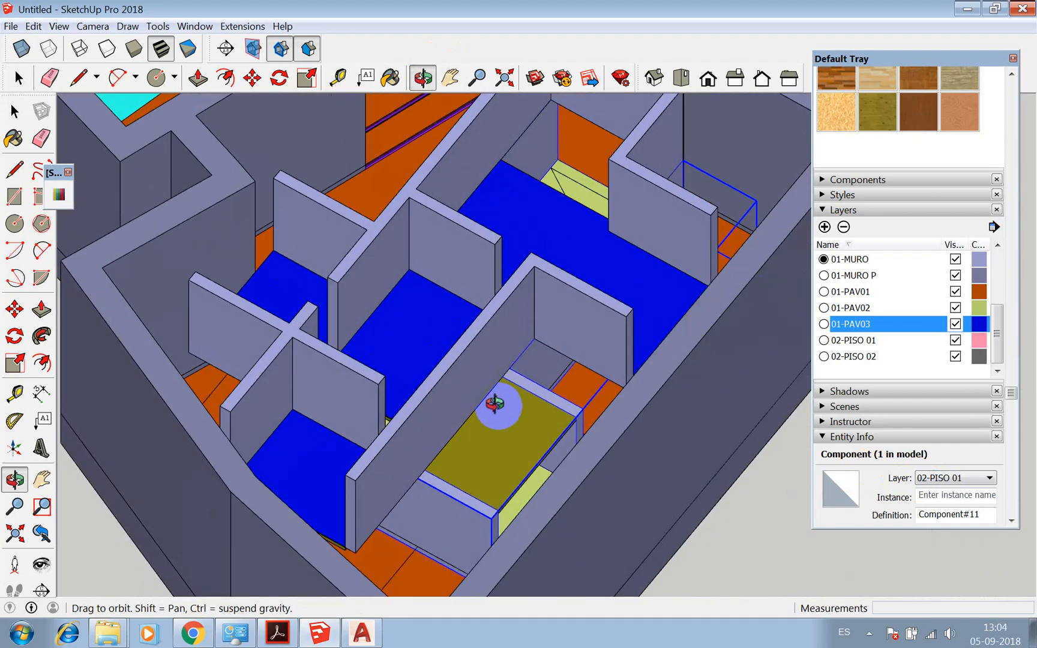
{"action": "scroll", "coordinate": [497, 409], "scroll_direction": "up", "scroll_amount": 2}
{"action": "left_click_drag", "start_coordinate": [538, 414], "coordinate": [325, 230]}
{"action": "scroll", "coordinate": [426, 335], "scroll_direction": "up", "scroll_amount": 5}
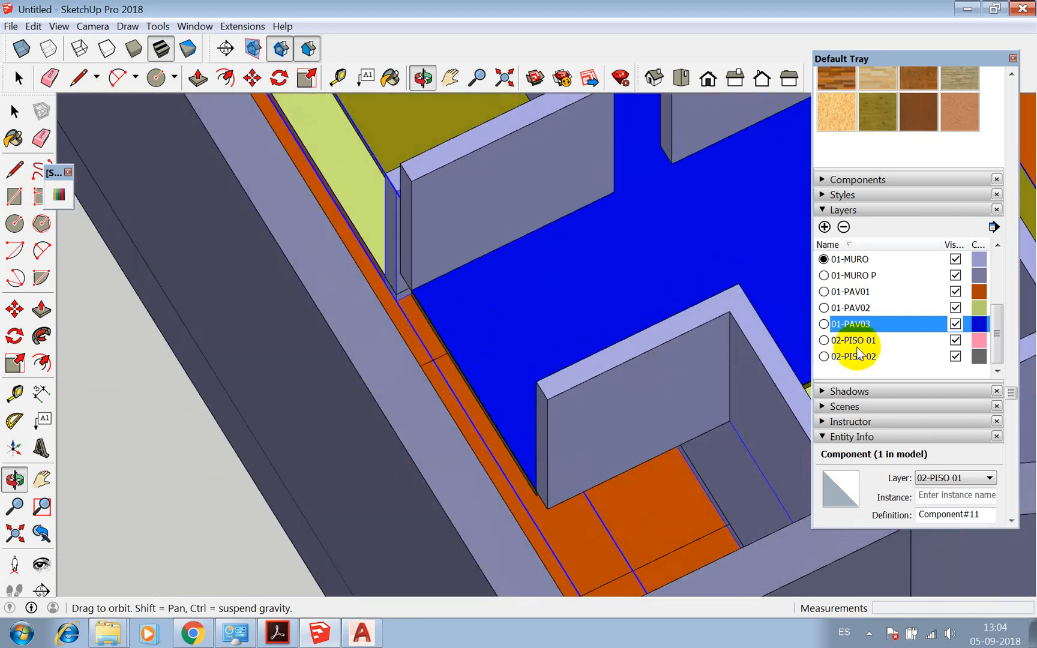
Hide the 01-MURO P layer to expose the inner walls and slabs of the assembled house
{"action": "left_click", "coordinate": [955, 276]}
{"action": "left_click_drag", "start_coordinate": [499, 384], "coordinate": [583, 213]}
{"action": "scroll", "coordinate": [503, 245], "scroll_direction": "down", "scroll_amount": 5}
{"action": "scroll", "coordinate": [484, 344], "scroll_direction": "up", "scroll_amount": 8}
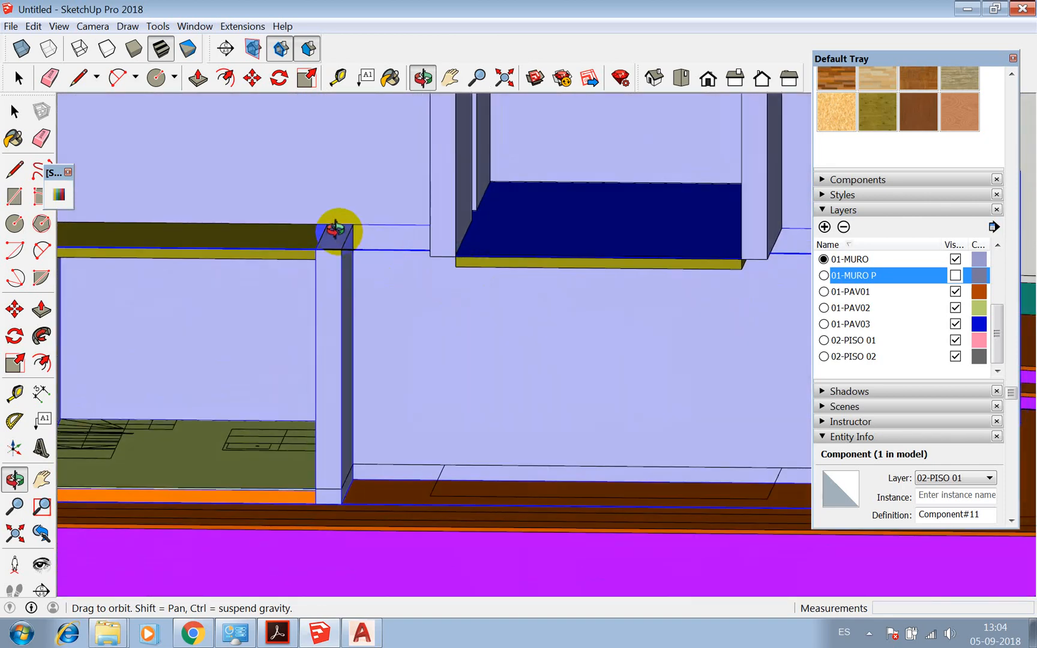
Examine from below and from the side how the upper-floor walls and slab meet the ground-floor walls
{"action": "left_click_drag", "start_coordinate": [344, 254], "coordinate": [596, 124]}
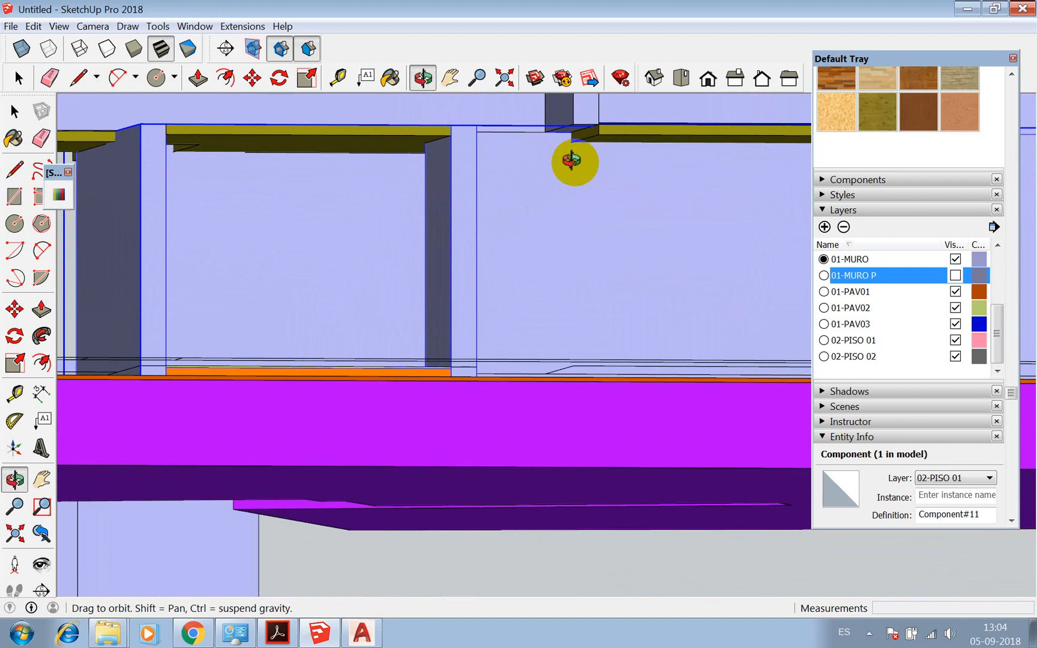
{"action": "left_click_drag", "start_coordinate": [644, 105], "coordinate": [588, 199]}
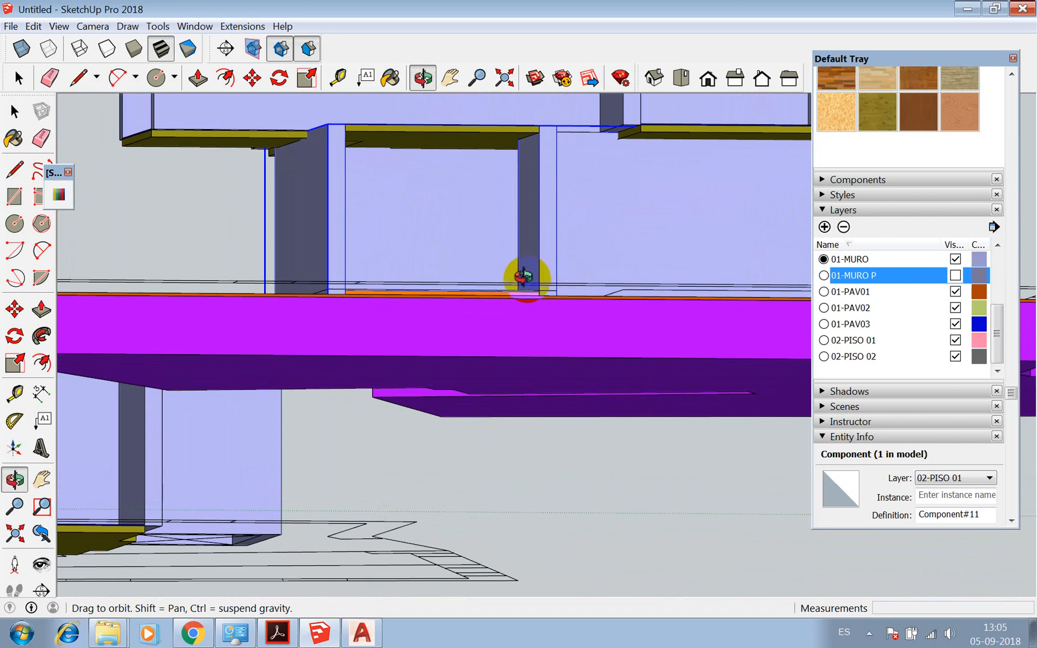
{"action": "left_click_drag", "start_coordinate": [524, 277], "coordinate": [524, 318]}
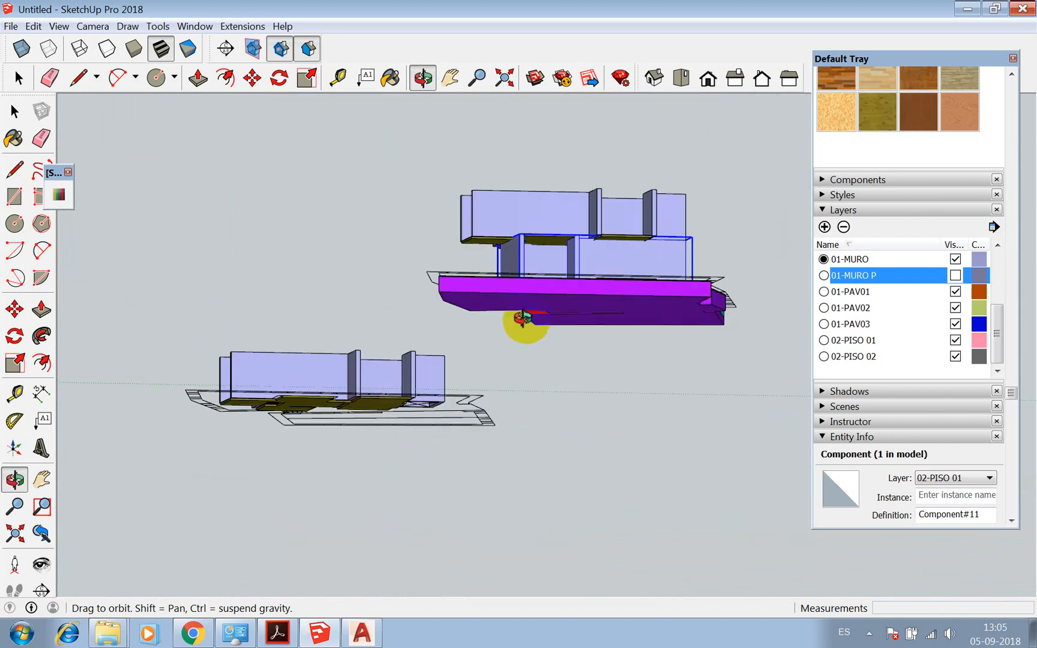
{"action": "scroll", "coordinate": [611, 216], "scroll_direction": "up", "scroll_amount": 3}
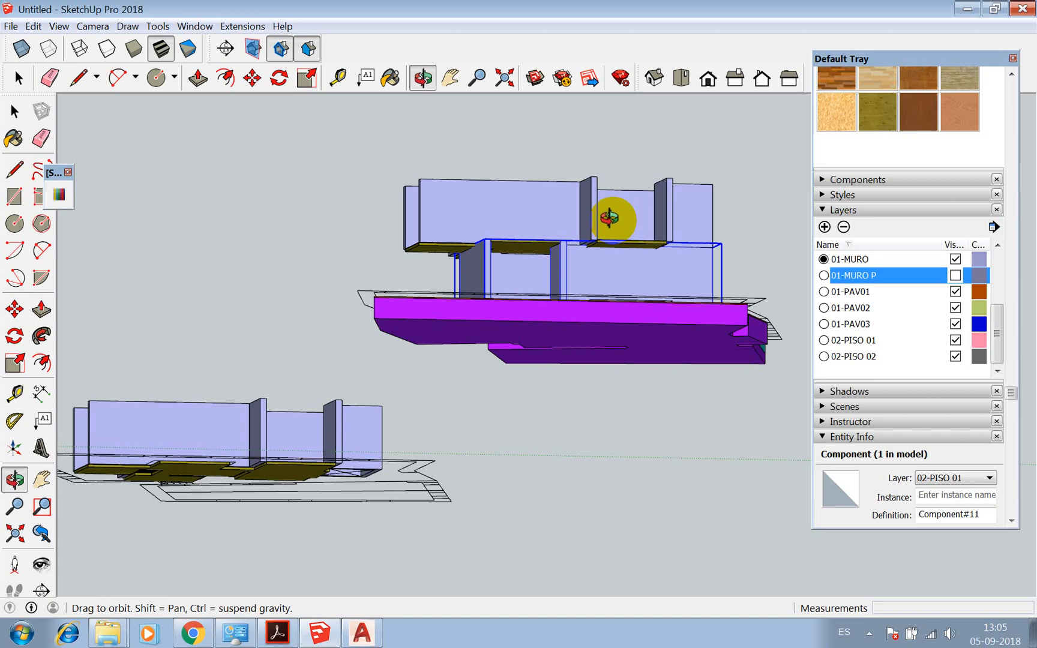
{"action": "scroll", "coordinate": [621, 214], "scroll_direction": "up", "scroll_amount": 8}
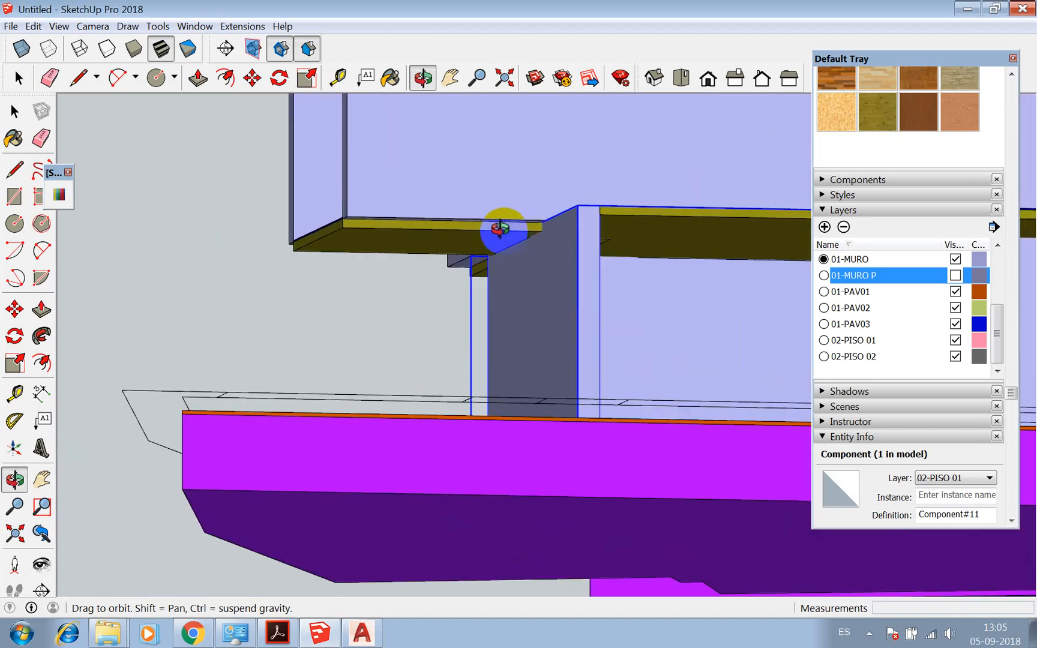
{"action": "left_click_drag", "start_coordinate": [499, 229], "coordinate": [556, 250]}
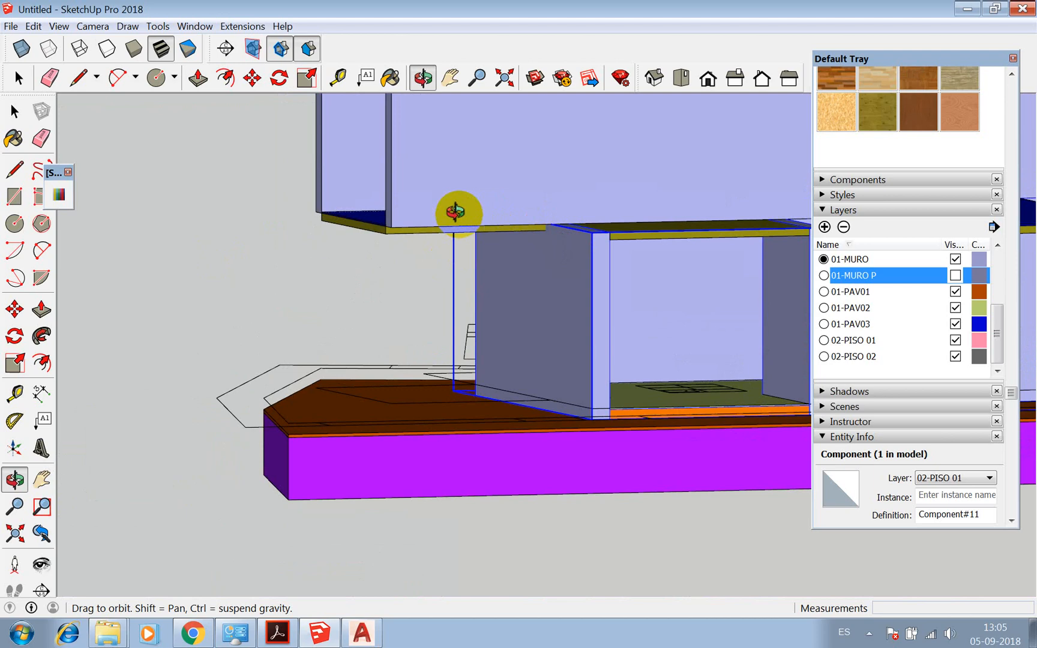
{"action": "scroll", "coordinate": [67, 293], "scroll_direction": "down", "scroll_amount": 5}
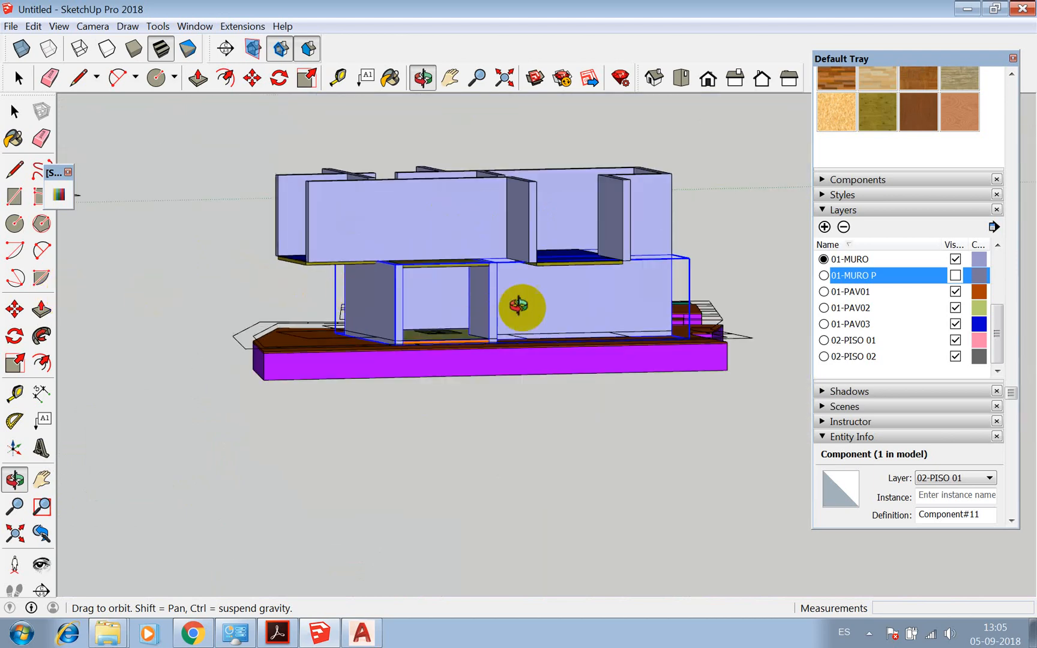
Open the upper-floor wall component at the slab's edge for editing and select all its connected geometry
{"action": "left_click_drag", "start_coordinate": [519, 306], "coordinate": [636, 235]}
{"action": "scroll", "coordinate": [616, 237], "scroll_direction": "up", "scroll_amount": 6}
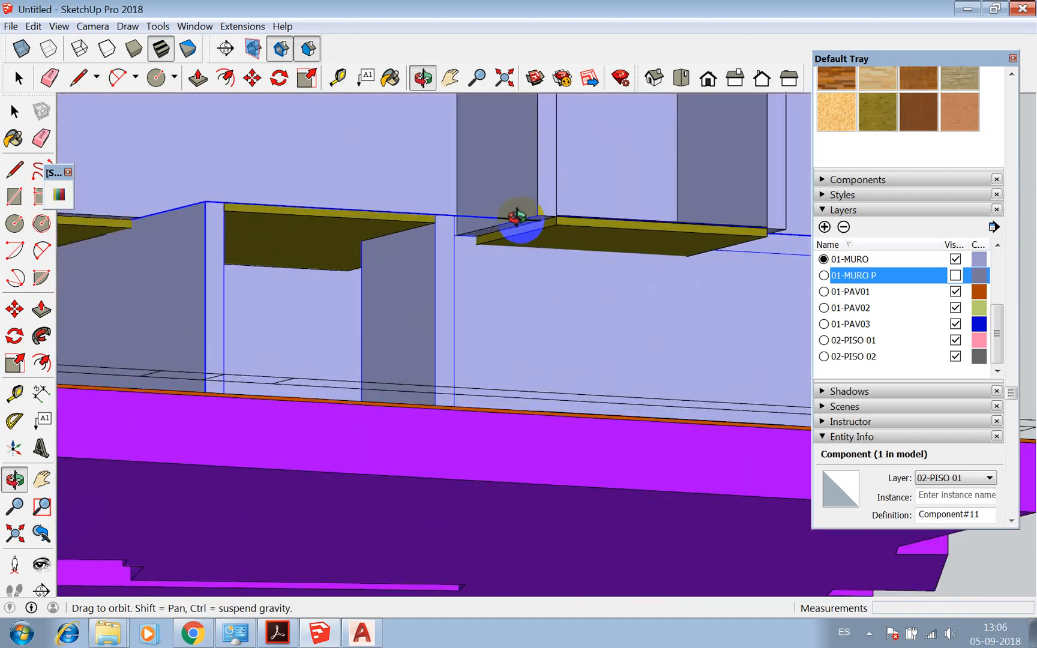
{"action": "key", "text": "space"}
{"action": "double_click", "coordinate": [526, 154]}
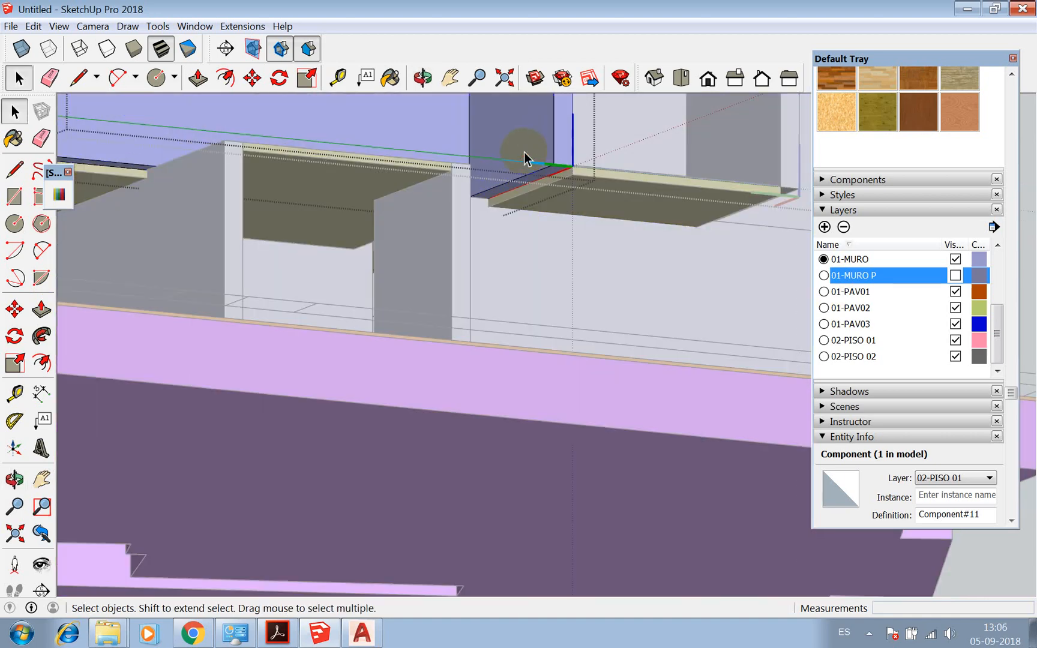
{"action": "triple_click", "coordinate": [520, 156]}
{"action": "scroll", "coordinate": [482, 192], "scroll_direction": "up", "scroll_amount": 3}
{"action": "scroll", "coordinate": [484, 198], "scroll_direction": "up", "scroll_amount": 1}
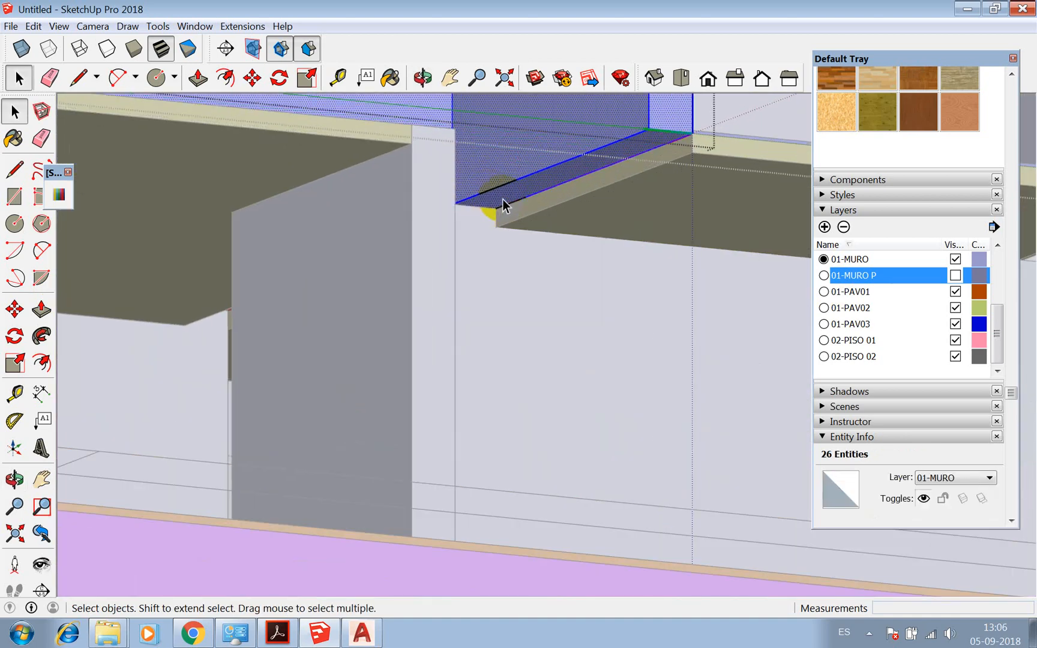
Turn on X-ray display and draw an edge closing off the base of the short wall beside the slab
{"action": "left_click", "coordinate": [21, 51]}
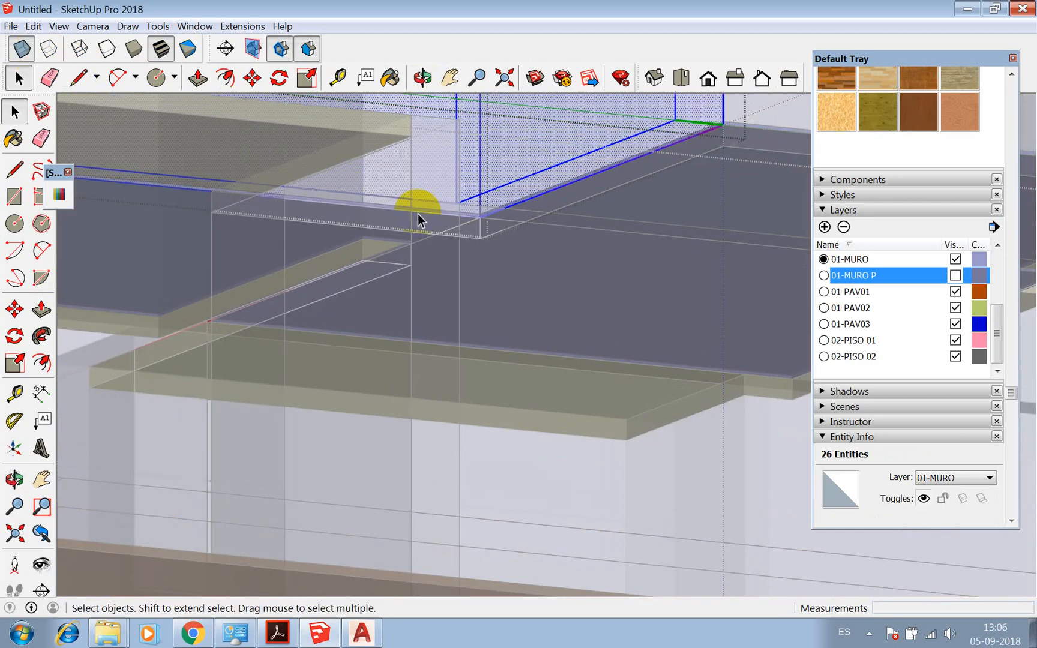
{"action": "scroll", "coordinate": [537, 218], "scroll_direction": "up", "scroll_amount": 3}
{"action": "key", "text": "l"}
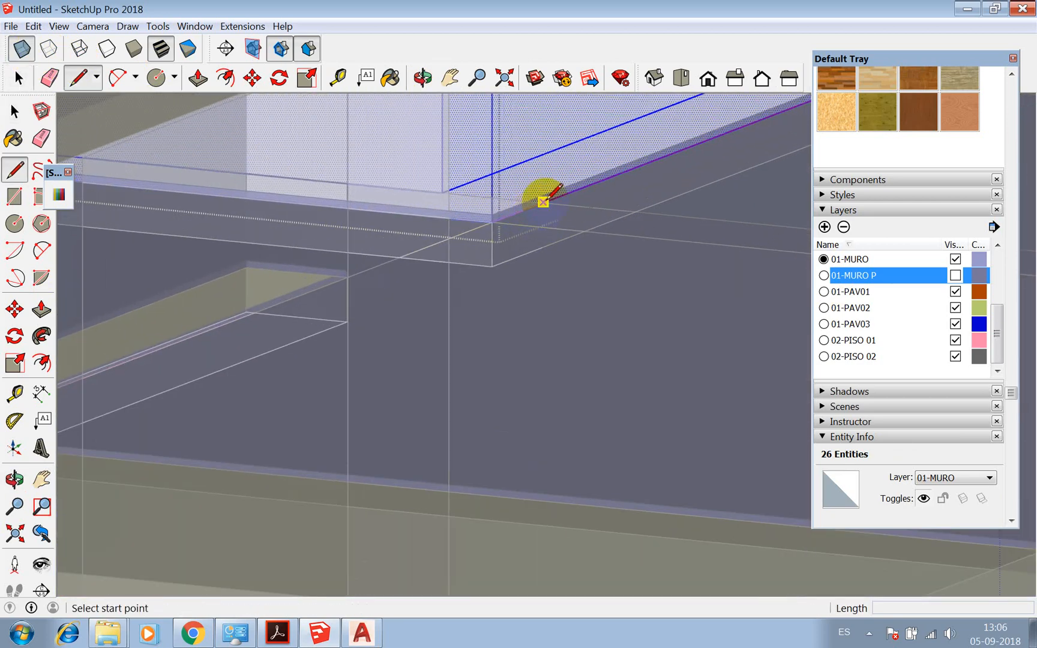
{"action": "left_click", "coordinate": [543, 202]}
{"action": "scroll", "coordinate": [347, 232], "scroll_direction": "down", "scroll_amount": 3}
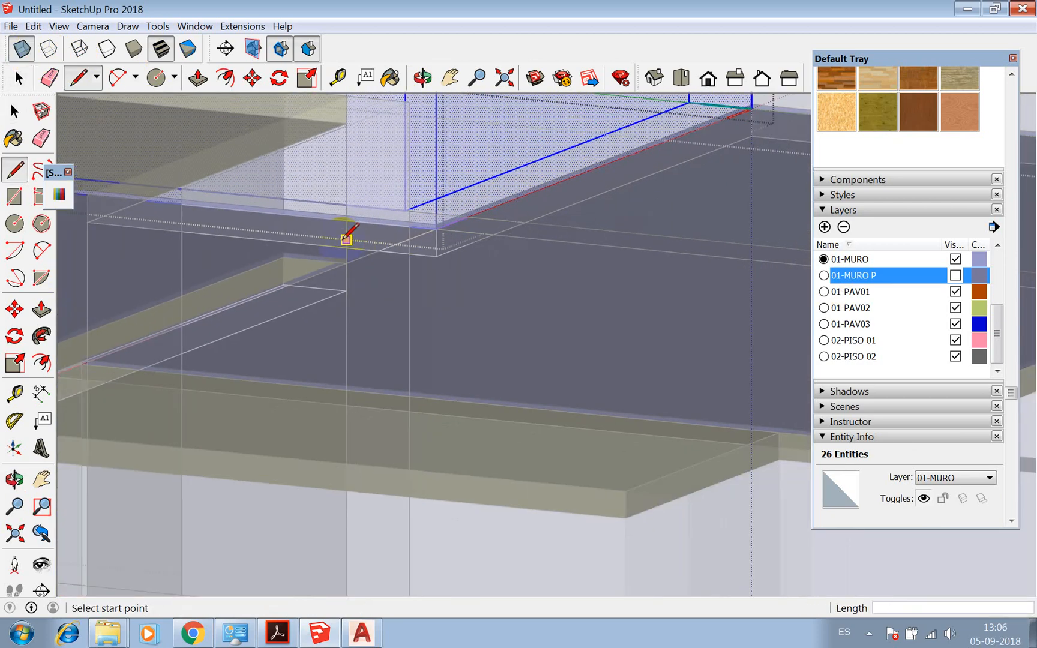
Push/Pull the short wall's base down to the slab's underside and a further 5 cm, and close the component
{"action": "key", "text": "p"}
{"action": "left_click", "coordinate": [552, 175]}
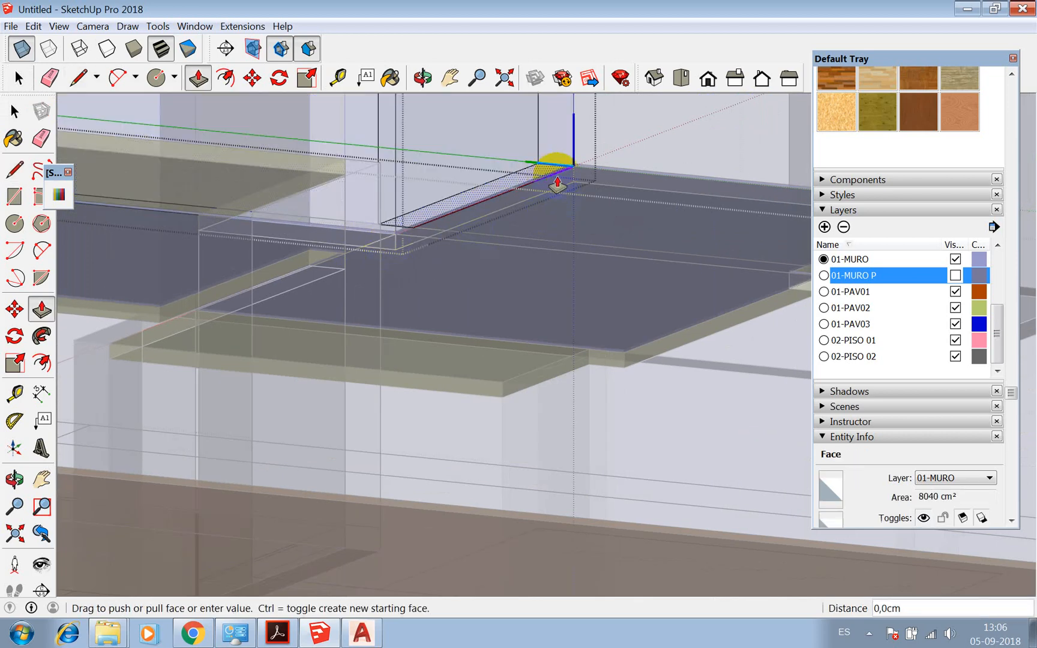
{"action": "left_click", "coordinate": [574, 183]}
{"action": "left_click", "coordinate": [554, 192]}
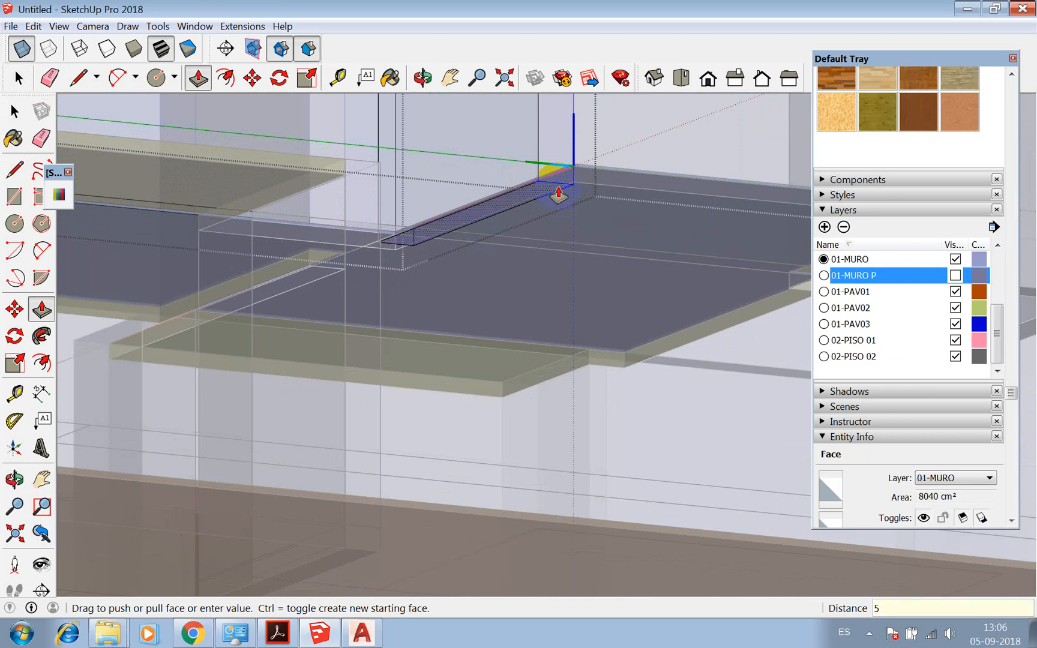
{"action": "key", "text": "Return"}
{"action": "scroll", "coordinate": [503, 205], "scroll_direction": "down", "scroll_amount": 1}
{"action": "key", "text": "space"}
{"action": "left_click", "coordinate": [566, 267]}
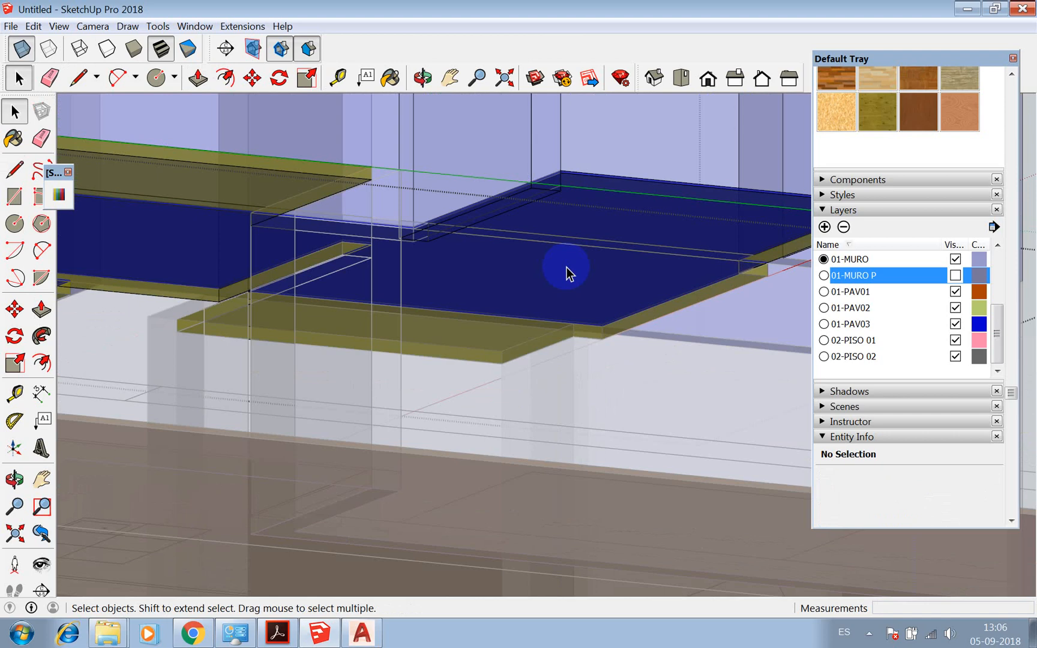
Open the wall component on the slab's opposite side for editing in X-ray display and select its connected geometry
{"action": "left_click", "coordinate": [422, 78]}
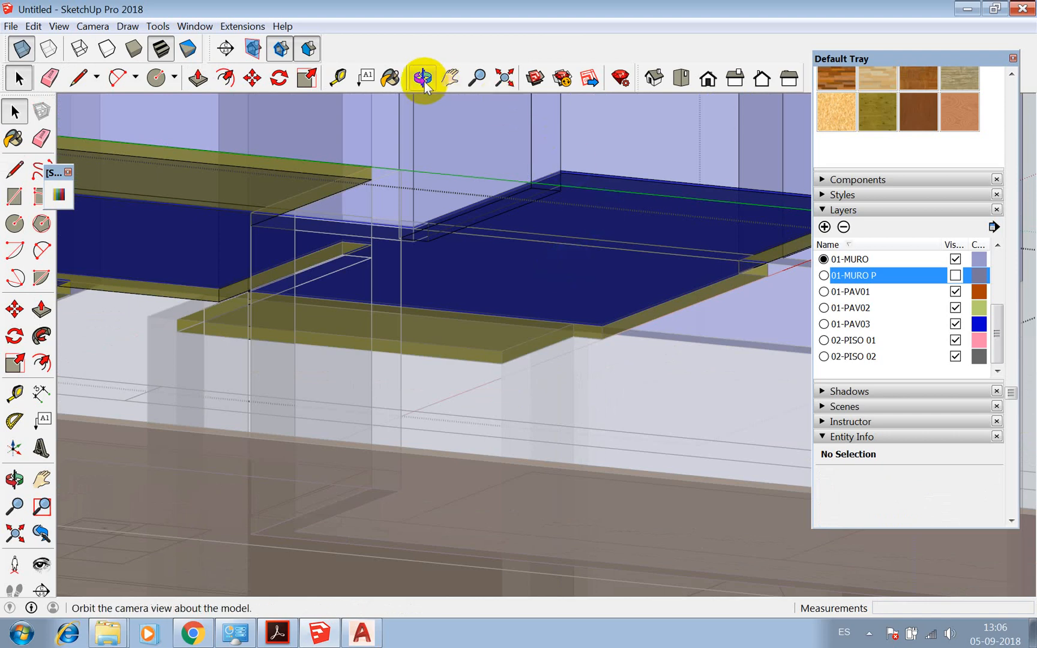
{"action": "left_click_drag", "start_coordinate": [656, 234], "coordinate": [593, 266]}
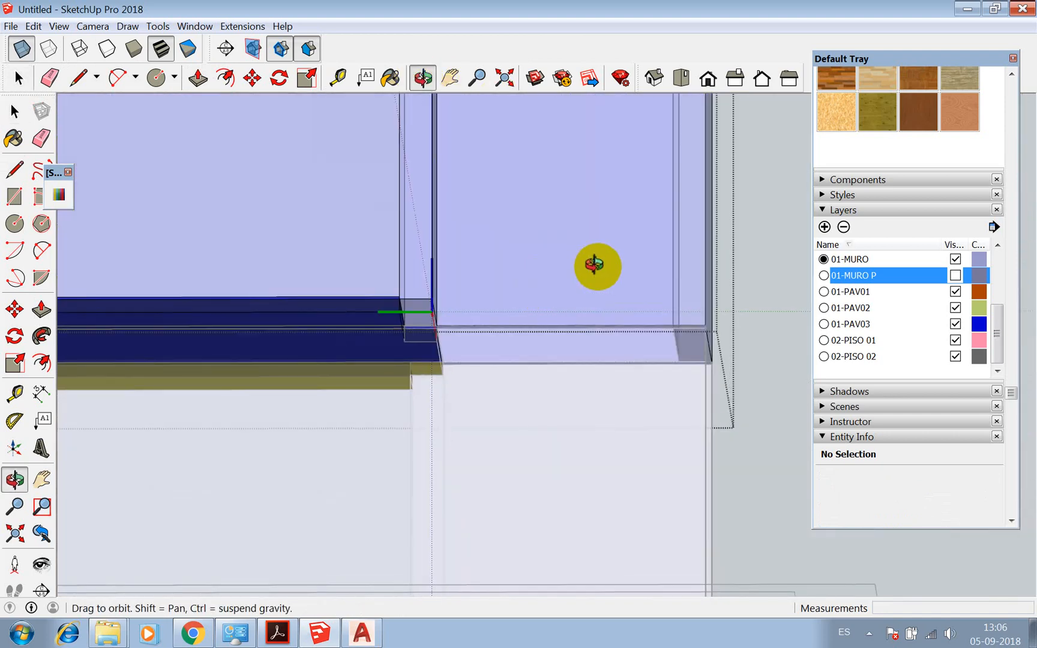
{"action": "left_click_drag", "start_coordinate": [440, 319], "coordinate": [548, 279]}
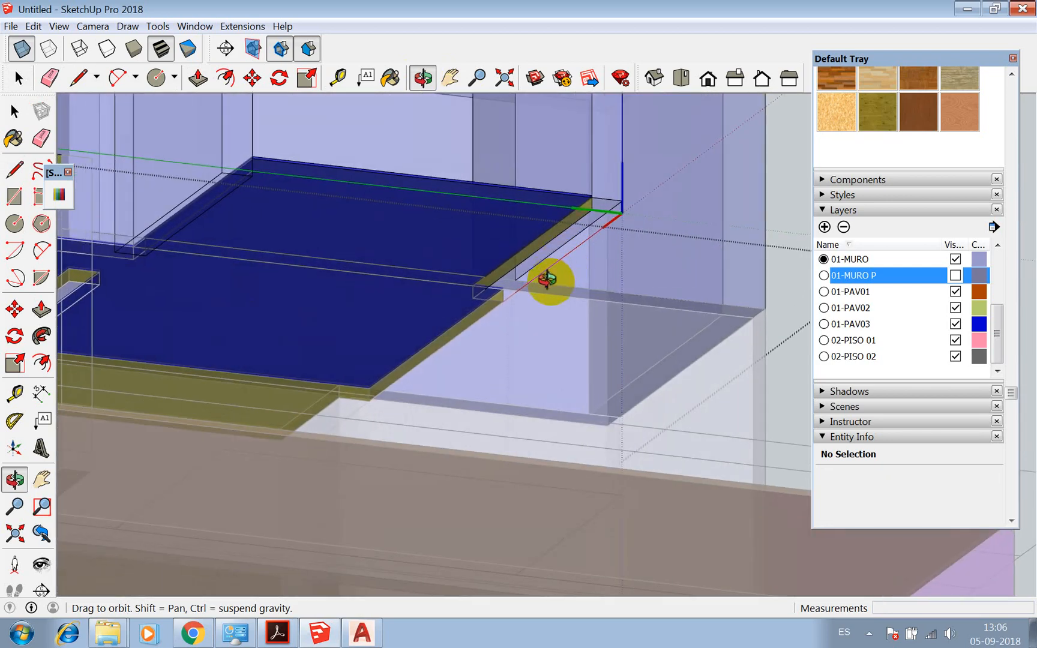
{"action": "key", "text": "space"}
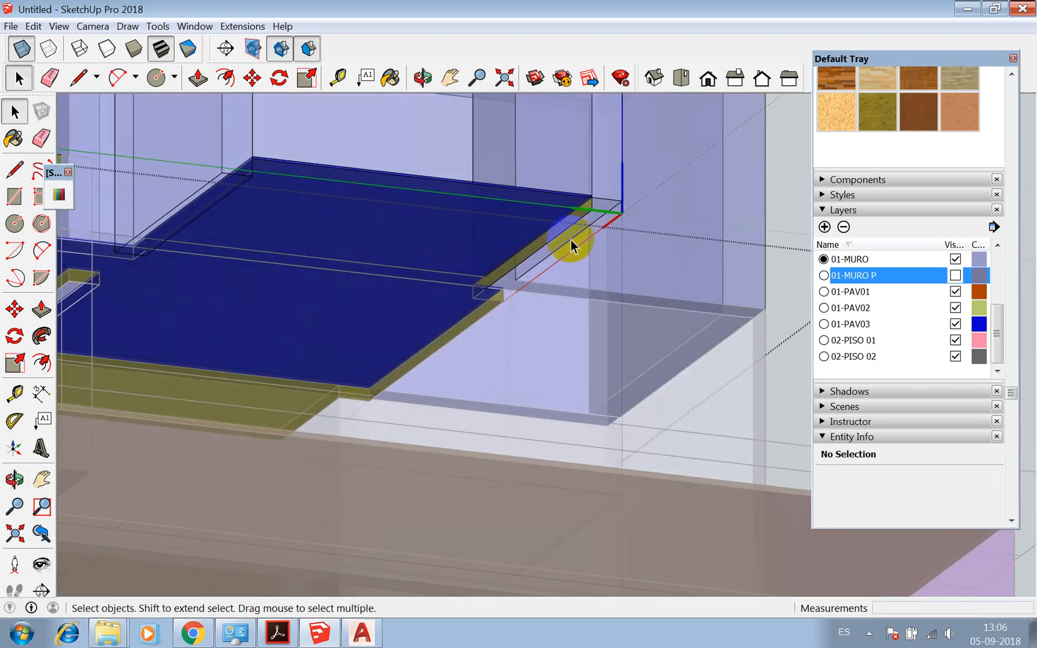
{"action": "left_click", "coordinate": [21, 51]}
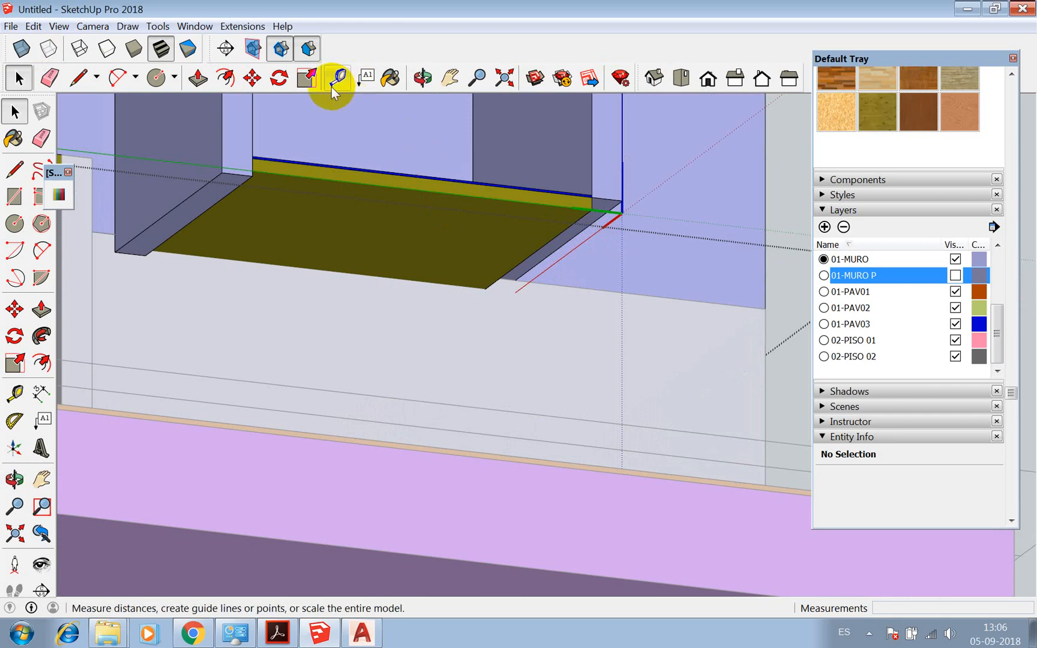
{"action": "left_click", "coordinate": [423, 78]}
{"action": "left_click_drag", "start_coordinate": [564, 244], "coordinate": [389, 248]}
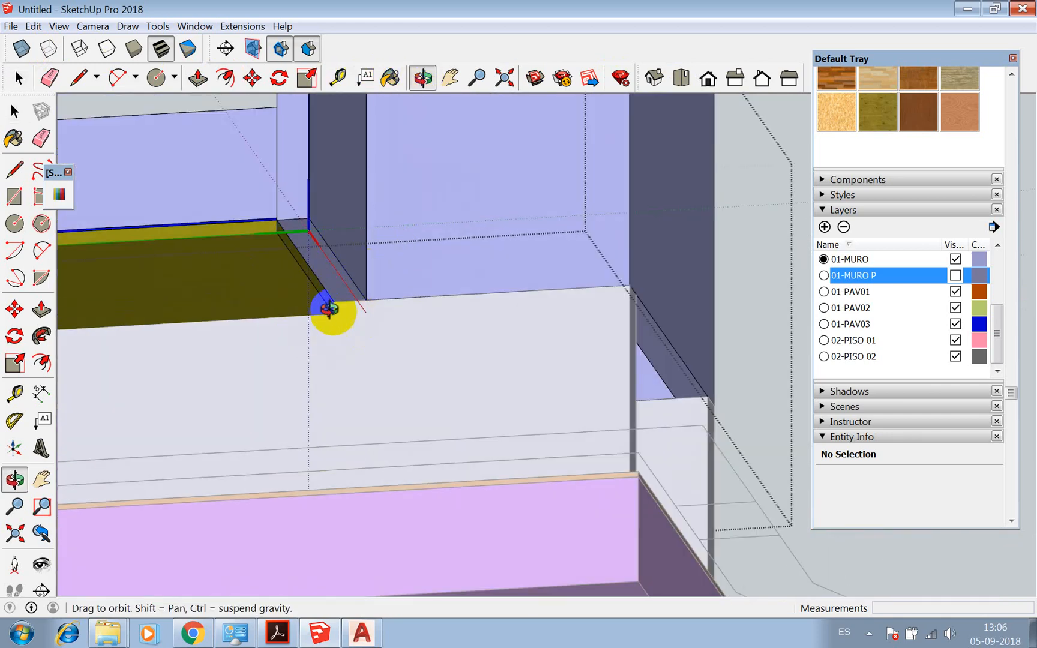
{"action": "left_click", "coordinate": [21, 49]}
{"action": "key", "text": "space"}
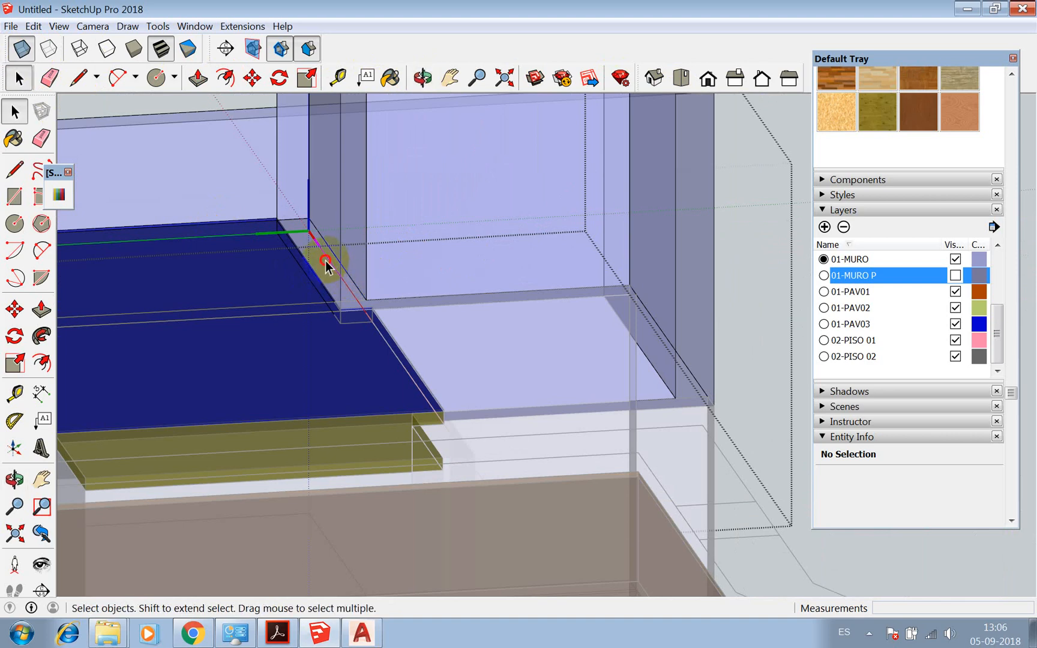
{"action": "triple_click", "coordinate": [324, 264]}
Draw an edge closing off this short wall's base and Push/Pull it down level with the previously lowered wall's base
{"action": "key", "text": "l"}
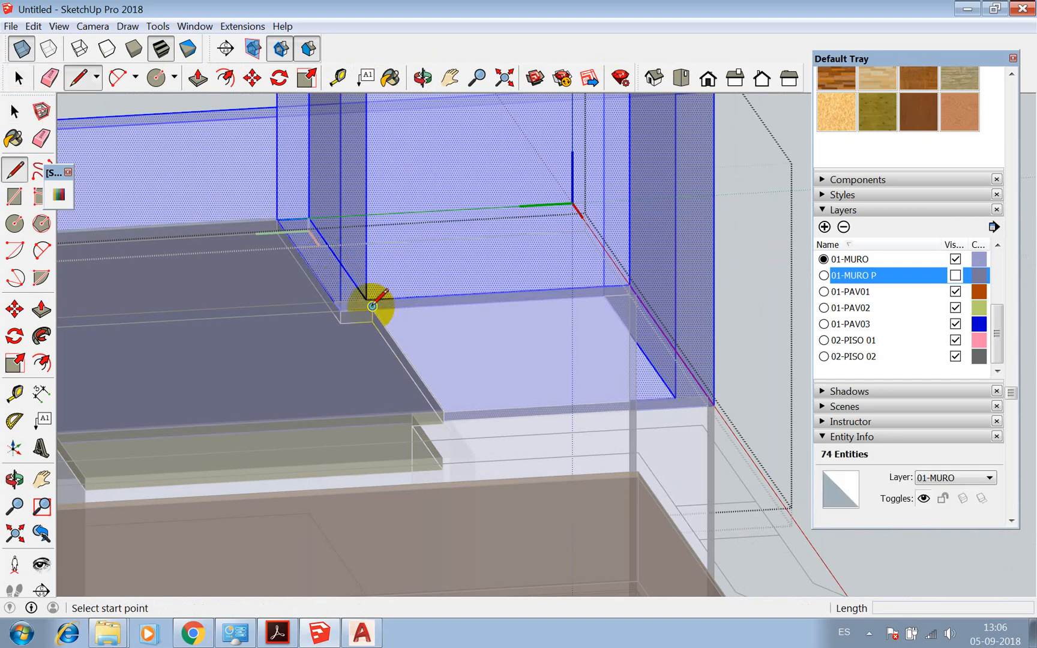
{"action": "left_click", "coordinate": [372, 306]}
{"action": "left_click", "coordinate": [336, 296]}
{"action": "scroll", "coordinate": [359, 302], "scroll_direction": "down", "scroll_amount": 2}
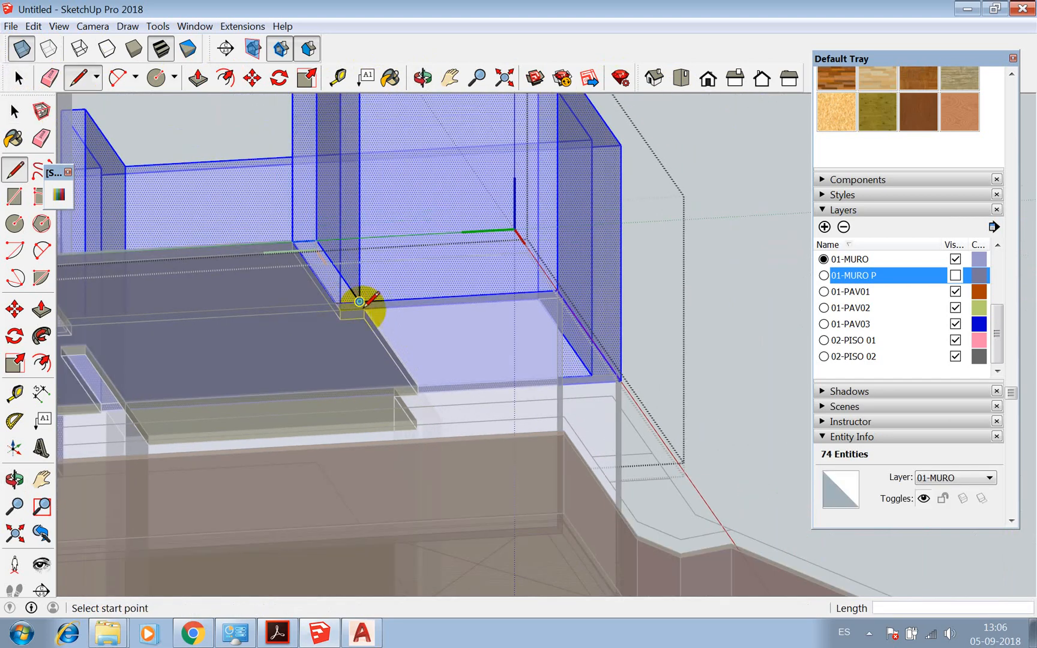
{"action": "scroll", "coordinate": [359, 301], "scroll_direction": "down", "scroll_amount": 2}
{"action": "key", "text": "p"}
{"action": "left_click", "coordinate": [331, 273]}
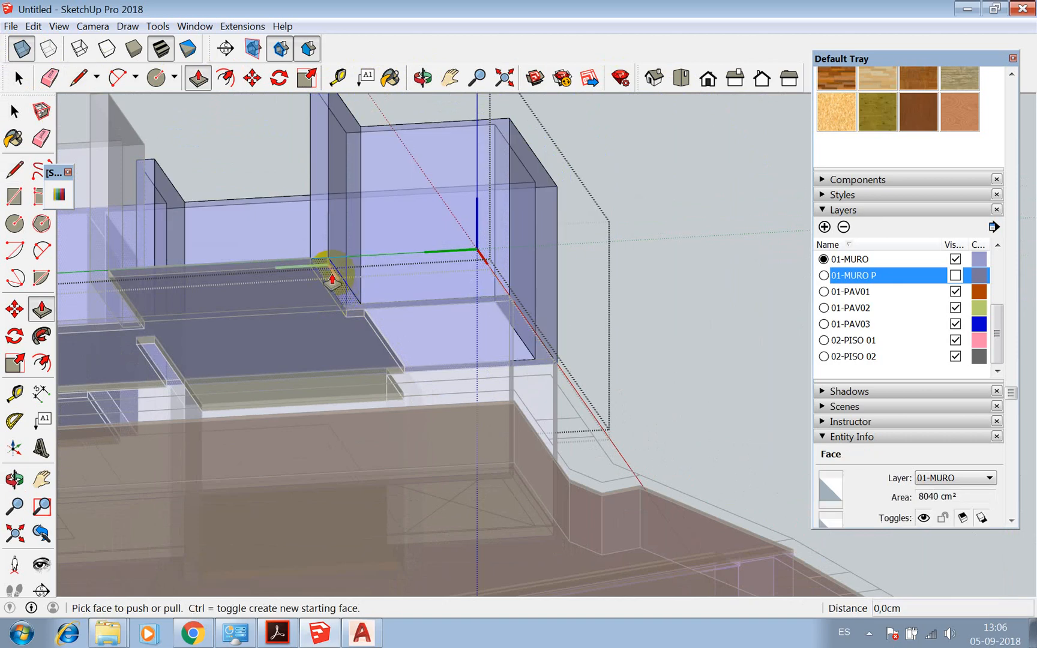
{"action": "left_click", "coordinate": [99, 290]}
{"action": "key", "text": "space"}
{"action": "scroll", "coordinate": [629, 341], "scroll_direction": "down", "scroll_amount": 2}
{"action": "left_click", "coordinate": [629, 341]}
{"action": "left_click", "coordinate": [651, 186]}
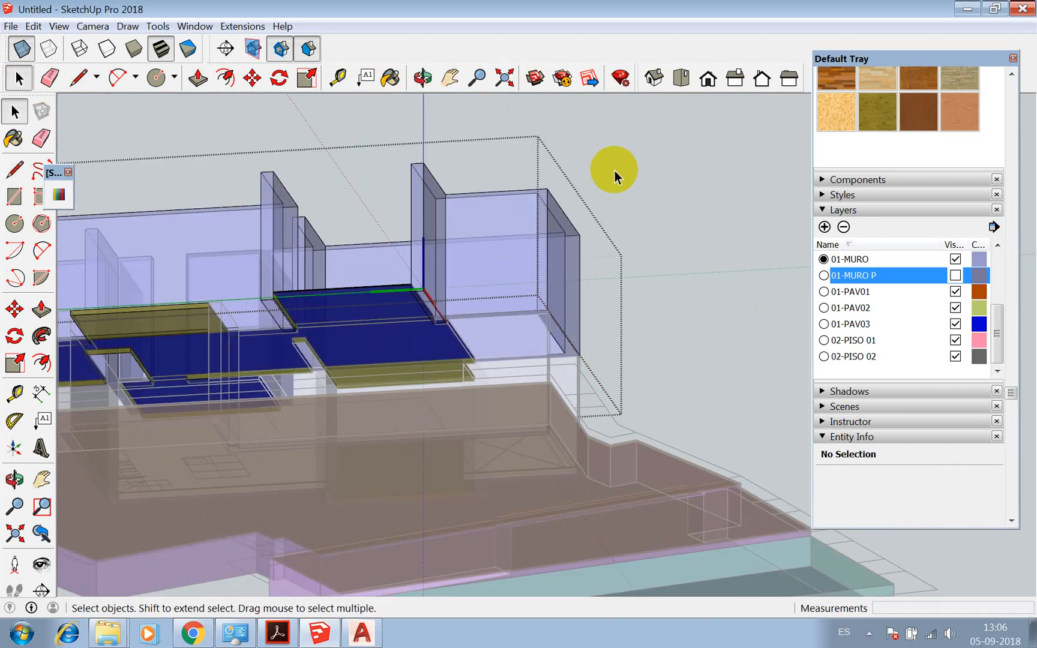
Turn off X-ray display and select the connected wall geometry at the other end of the open component
{"action": "left_click", "coordinate": [21, 48]}
{"action": "left_click", "coordinate": [423, 78]}
{"action": "left_click_drag", "start_coordinate": [510, 280], "coordinate": [283, 362]}
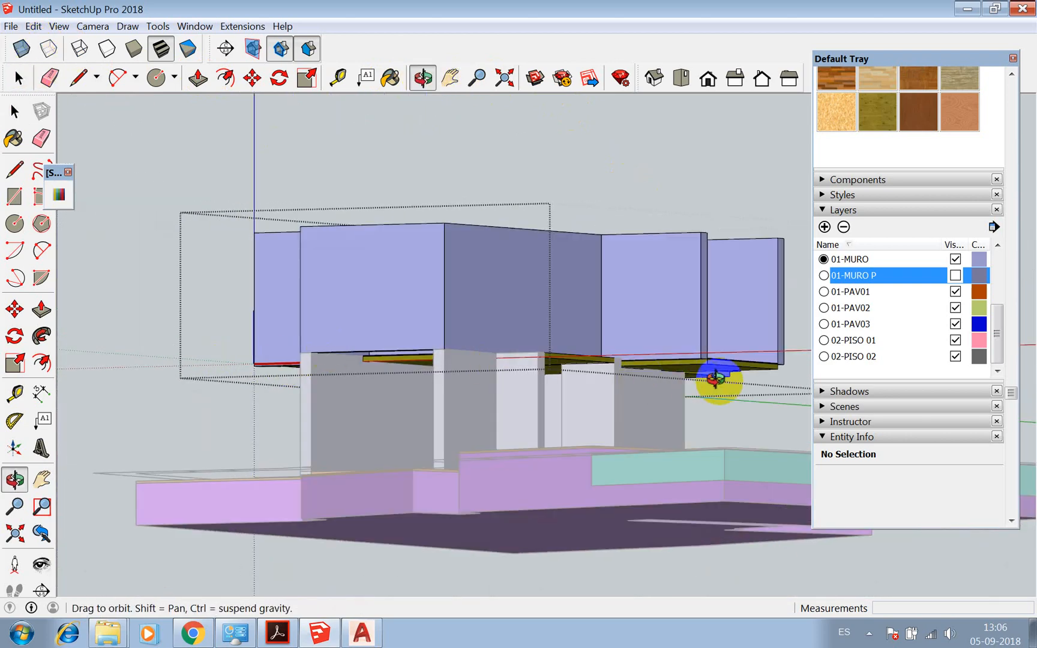
{"action": "scroll", "coordinate": [789, 384], "scroll_direction": "up", "scroll_amount": 3}
{"action": "left_click_drag", "start_coordinate": [789, 385], "coordinate": [546, 349]}
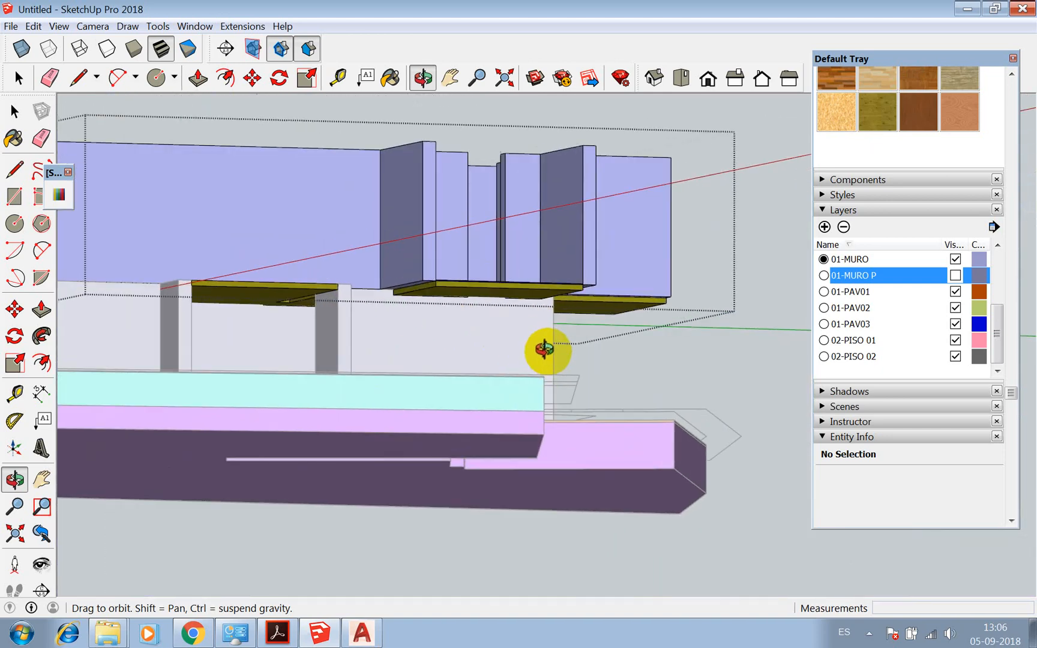
{"action": "scroll", "coordinate": [468, 306], "scroll_direction": "up", "scroll_amount": 6}
{"action": "key", "text": "space"}
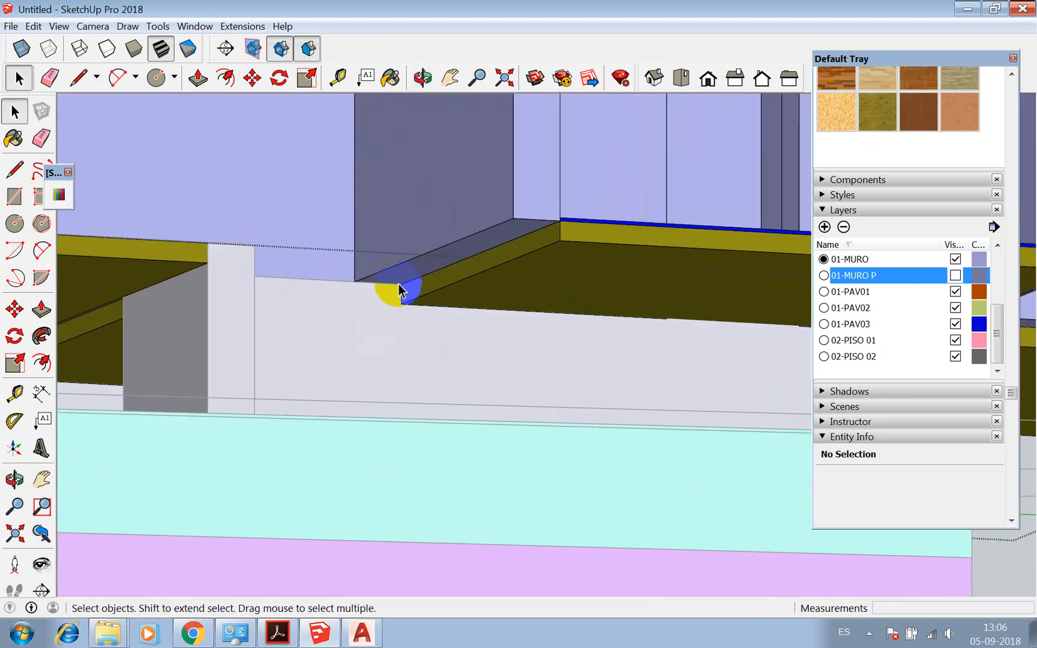
{"action": "triple_click", "coordinate": [396, 275]}
Draw an edge across the short wall's base beside the slab and Push/Pull that base down 12 cm to the slab's underside
{"action": "key", "text": "l"}
{"action": "scroll", "coordinate": [372, 277], "scroll_direction": "up", "scroll_amount": 2}
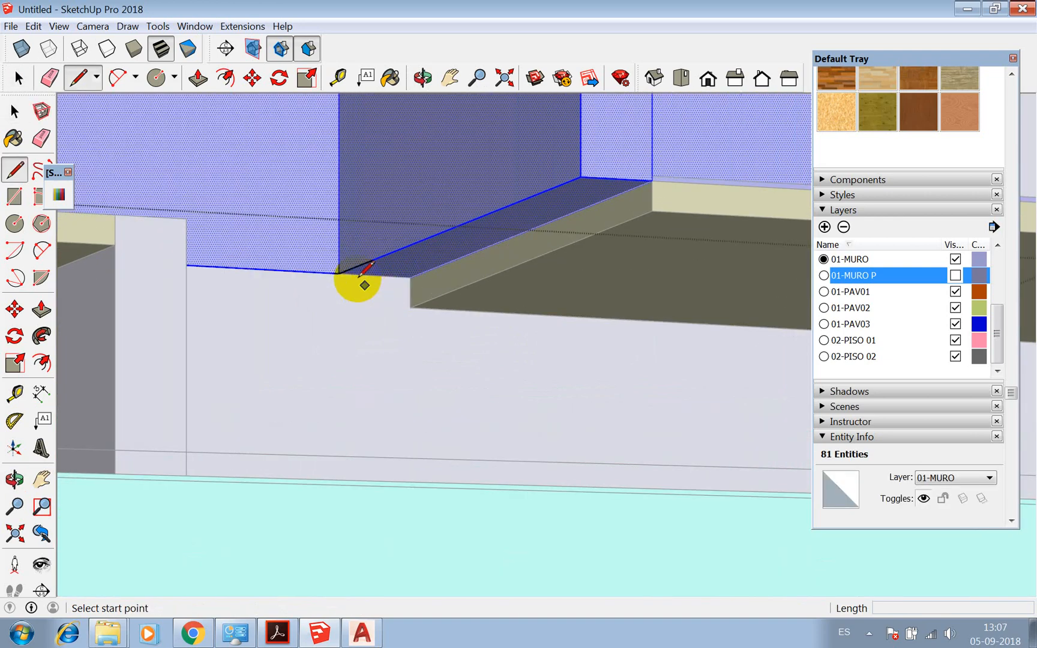
{"action": "left_click", "coordinate": [339, 273]}
{"action": "left_click", "coordinate": [410, 277]}
{"action": "scroll", "coordinate": [410, 278], "scroll_direction": "down", "scroll_amount": 3}
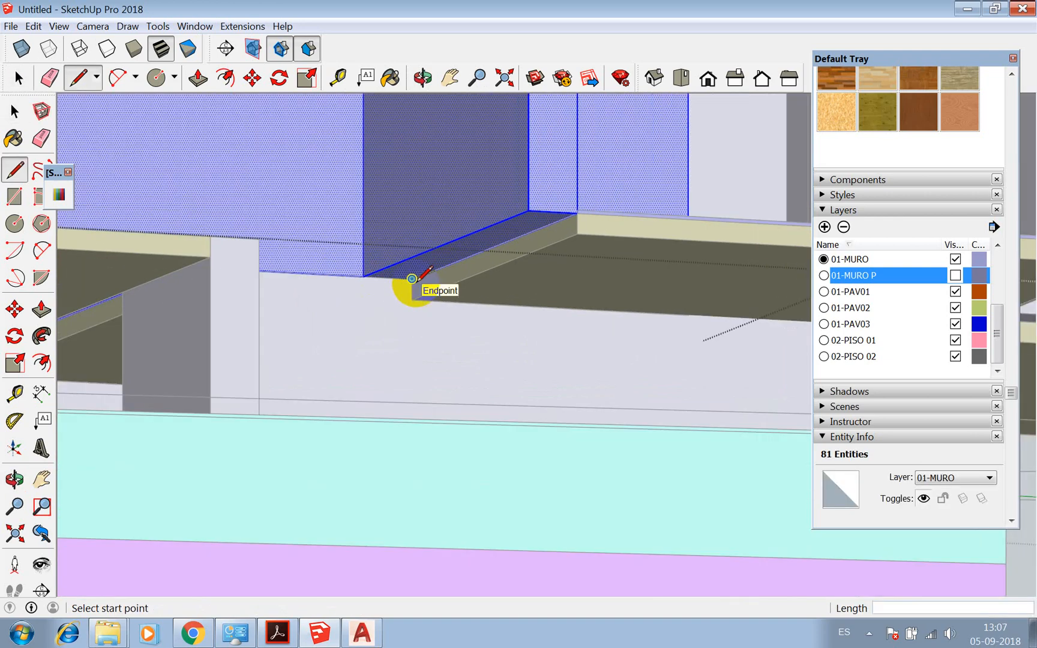
{"action": "key", "text": "p"}
{"action": "left_click", "coordinate": [491, 263]}
{"action": "left_click", "coordinate": [572, 245]}
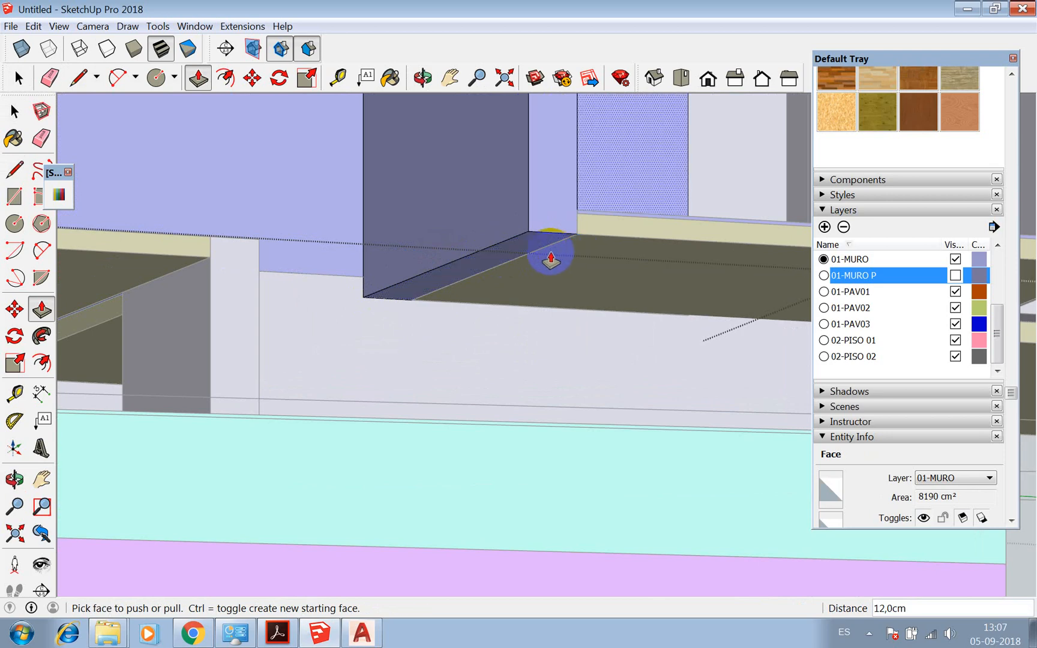
Push/Pull the same wall base a further 5 cm down below the slab's underside
{"action": "left_click", "coordinate": [538, 235]}
{"action": "left_click", "coordinate": [539, 235]}
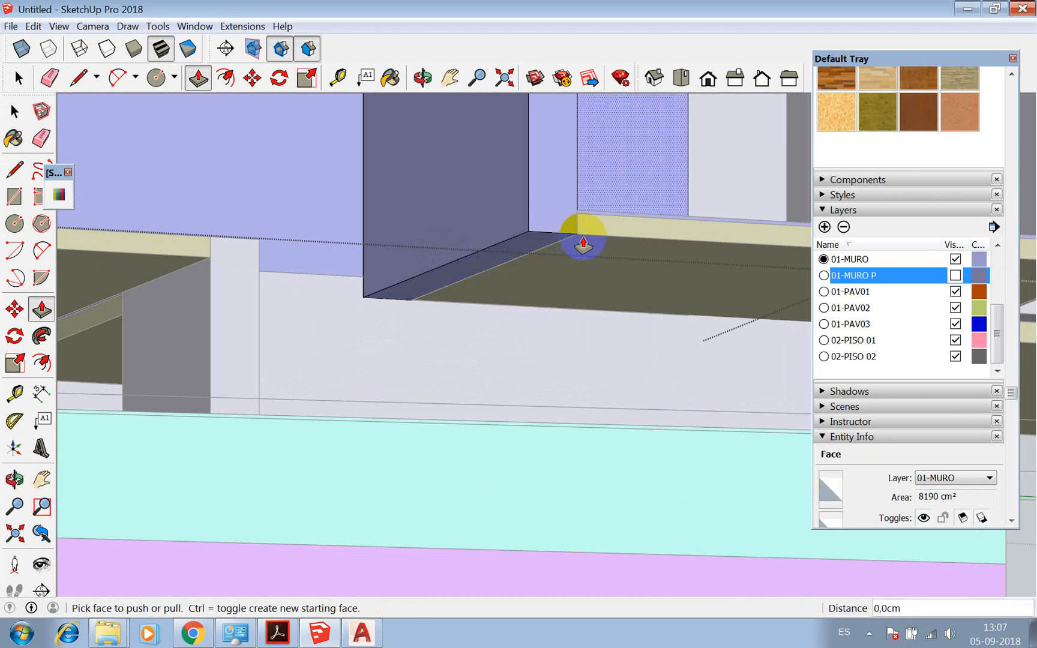
{"action": "left_click", "coordinate": [536, 251]}
{"action": "left_click", "coordinate": [591, 244]}
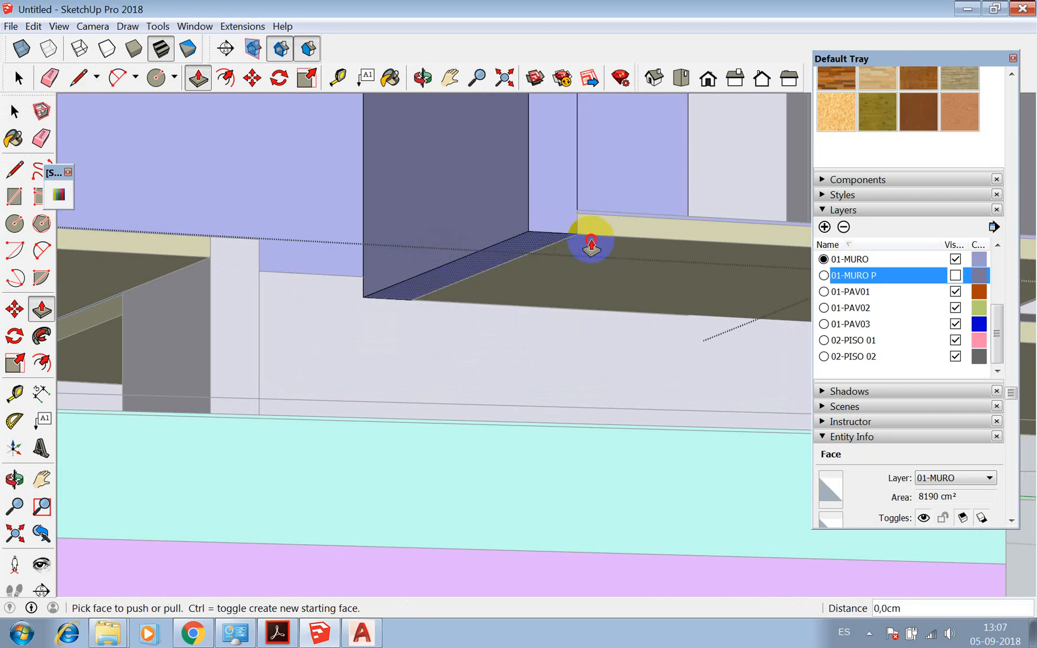
{"action": "left_click", "coordinate": [551, 240]}
{"action": "key", "text": "Return"}
{"action": "scroll", "coordinate": [472, 273], "scroll_direction": "down", "scroll_amount": 4}
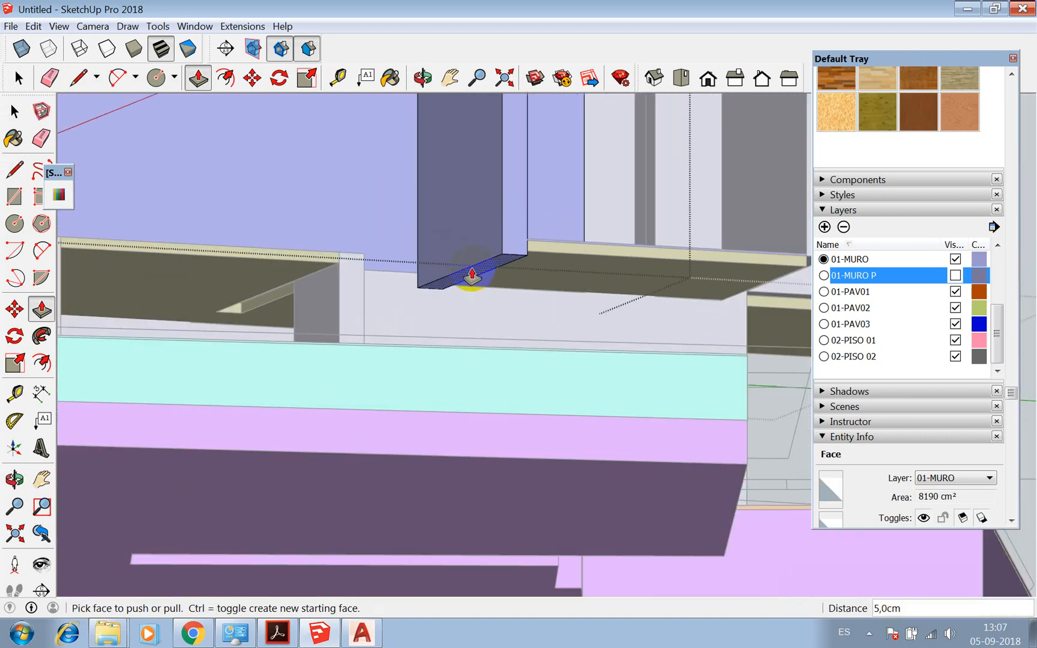
Open the wall component on the slab's opposite side and draw a 30 cm edge across the base of its short wall
{"action": "scroll", "coordinate": [752, 278], "scroll_direction": "up", "scroll_amount": 2}
{"action": "key", "text": "space"}
{"action": "middle_click_drag", "start_coordinate": [396, 109], "coordinate": [753, 238]}
{"action": "triple_click", "coordinate": [773, 227]}
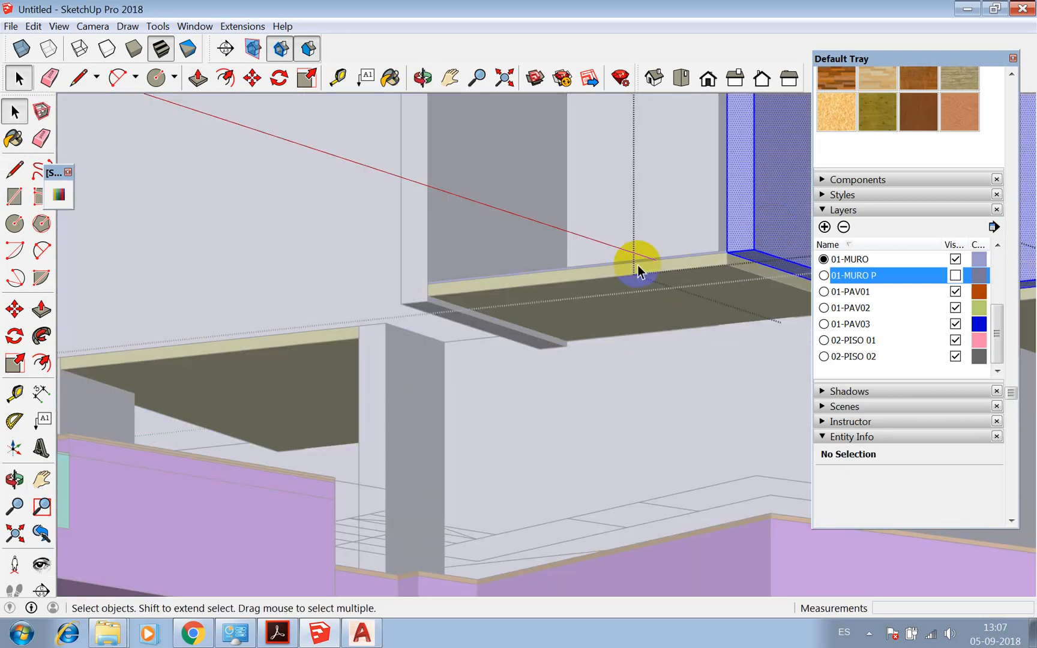
{"action": "scroll", "coordinate": [411, 282], "scroll_direction": "down", "scroll_amount": 2}
{"action": "scroll", "coordinate": [710, 286], "scroll_direction": "up", "scroll_amount": 2}
{"action": "key", "text": "l"}
{"action": "scroll", "coordinate": [686, 331], "scroll_direction": "up", "scroll_amount": 2}
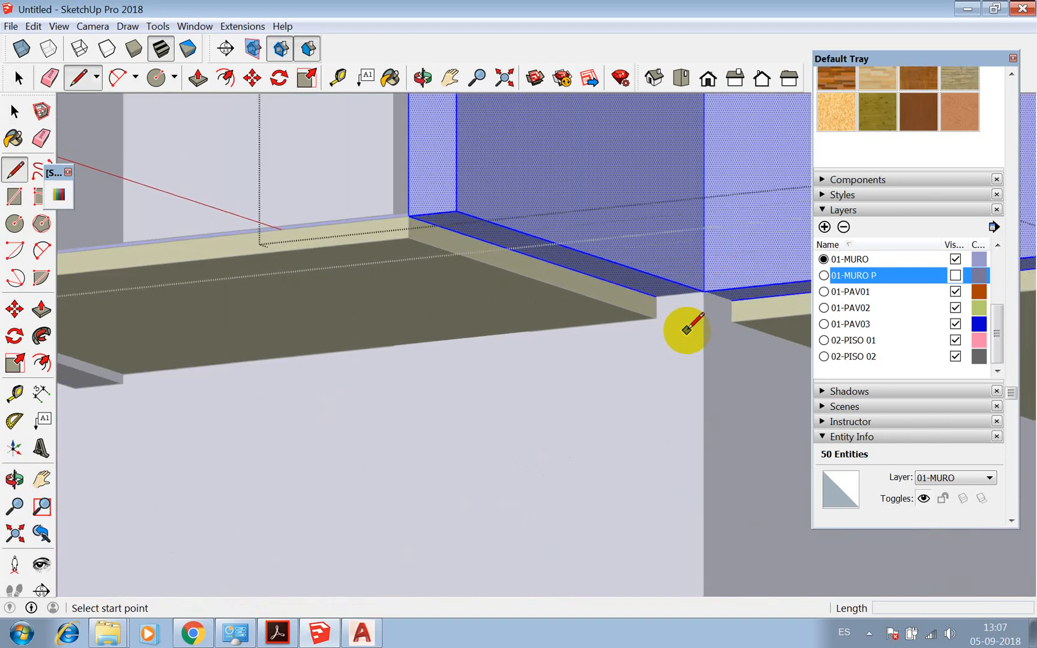
{"action": "left_click", "coordinate": [656, 295]}
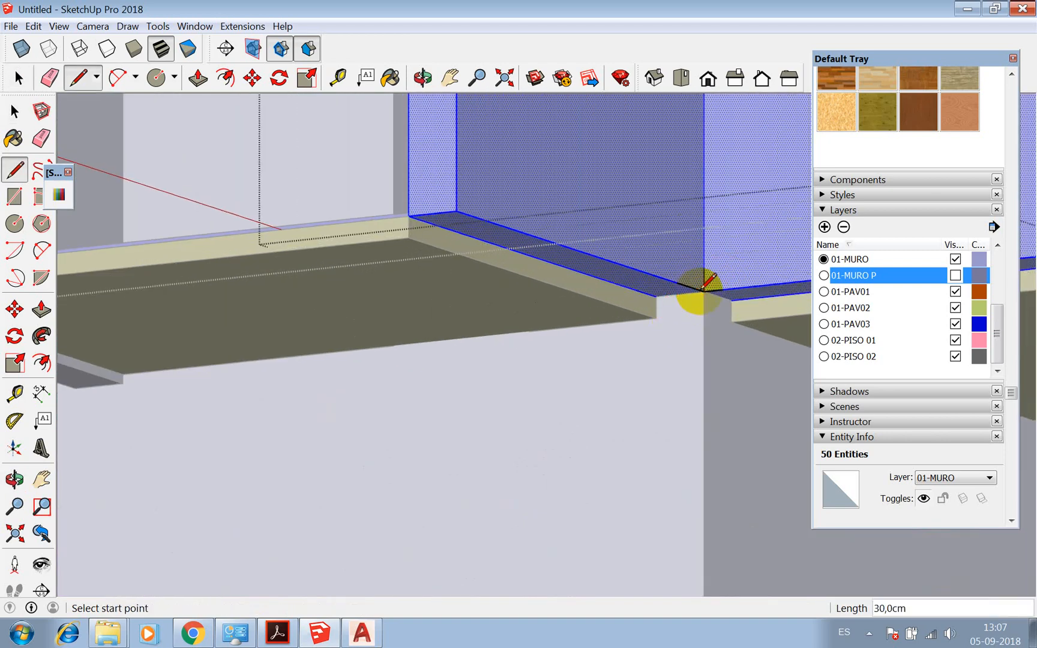
Push/Pull the short wall's base down level with the lowered wall base across the slab
{"action": "key", "text": "p"}
{"action": "left_click", "coordinate": [655, 298]}
{"action": "scroll", "coordinate": [655, 298], "scroll_direction": "down", "scroll_amount": 2}
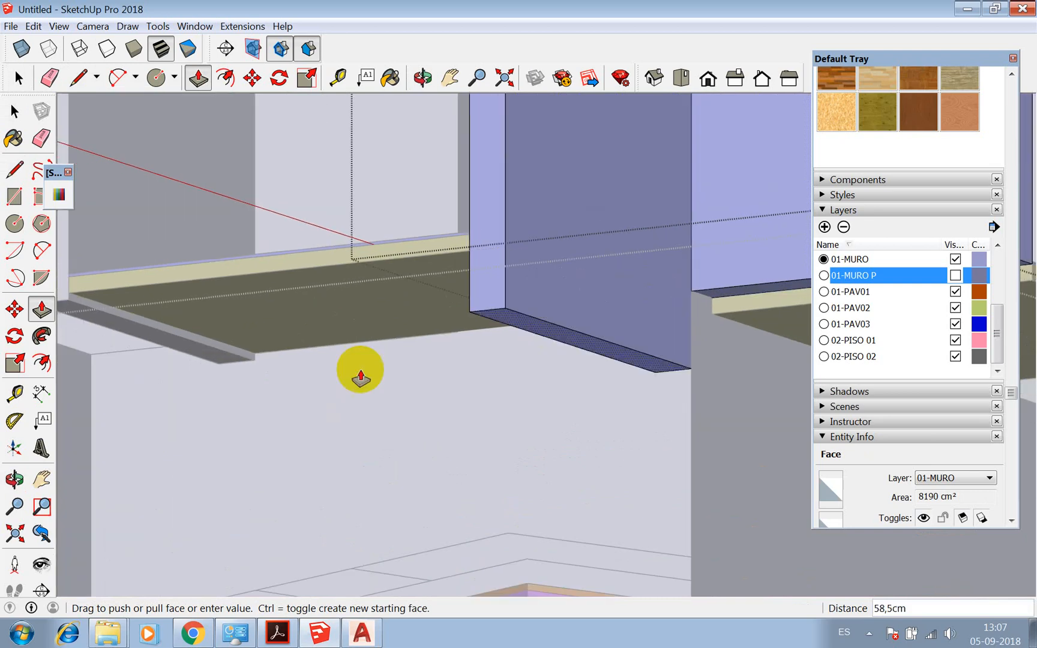
{"action": "left_click", "coordinate": [258, 367]}
{"action": "scroll", "coordinate": [270, 354], "scroll_direction": "down", "scroll_amount": 3}
{"action": "key", "text": "space"}
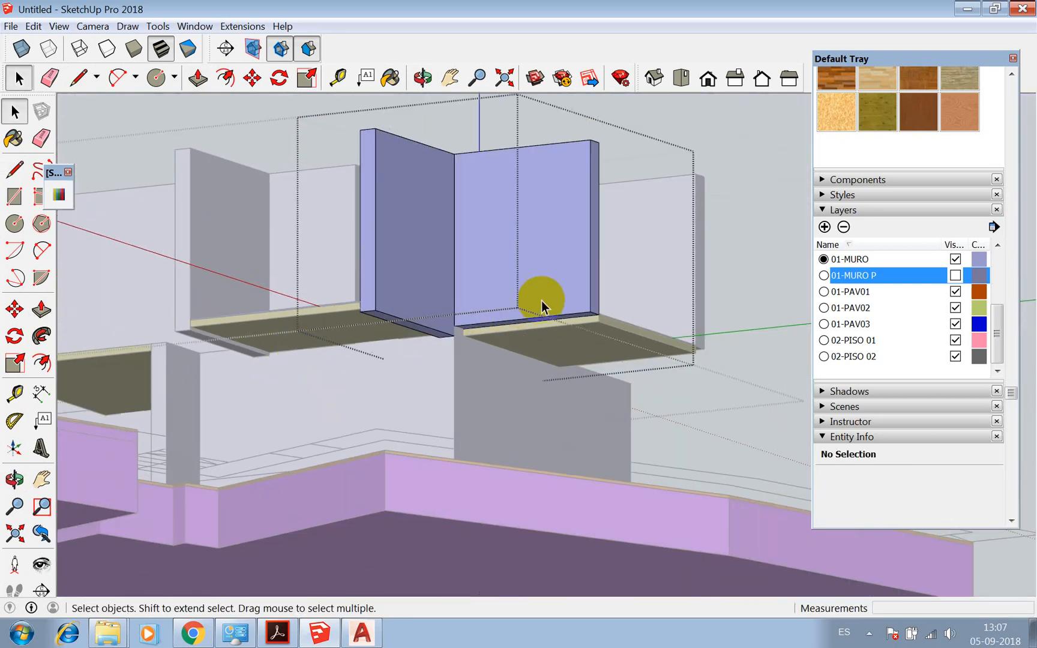
Draw an edge across the wall base at the slab's corner and Push/Pull the adjoining wall's base down 17 cm
{"action": "scroll", "coordinate": [463, 335], "scroll_direction": "up", "scroll_amount": 4}
{"action": "key", "text": "l"}
{"action": "left_click", "coordinate": [457, 317]}
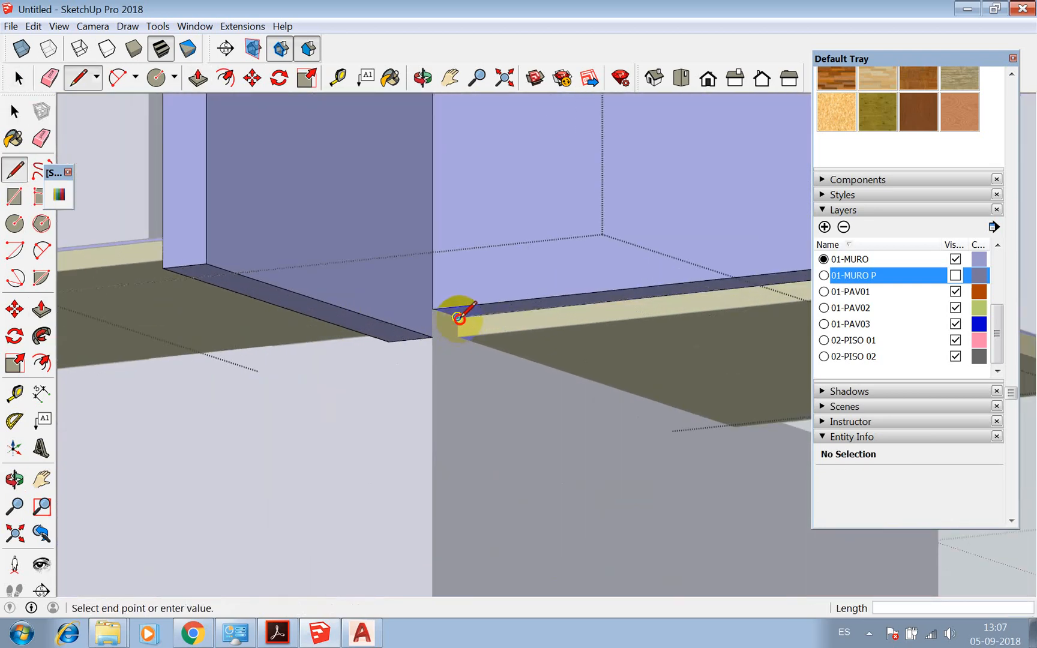
{"action": "scroll", "coordinate": [435, 309], "scroll_direction": "down", "scroll_amount": 2}
{"action": "key", "text": "p"}
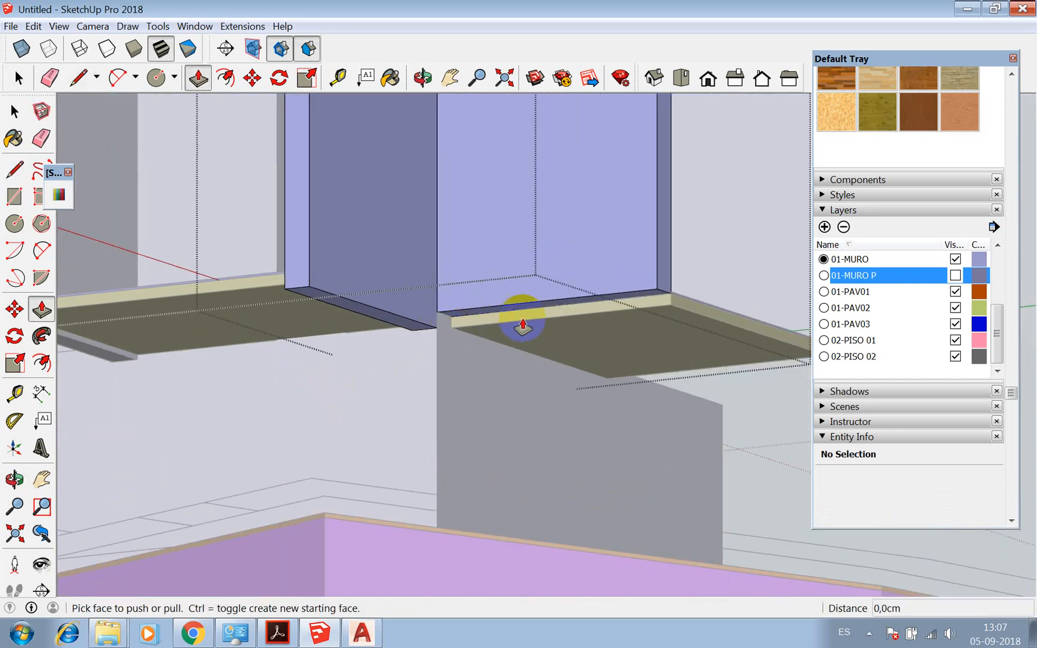
{"action": "left_click", "coordinate": [530, 317]}
{"action": "left_click", "coordinate": [405, 318]}
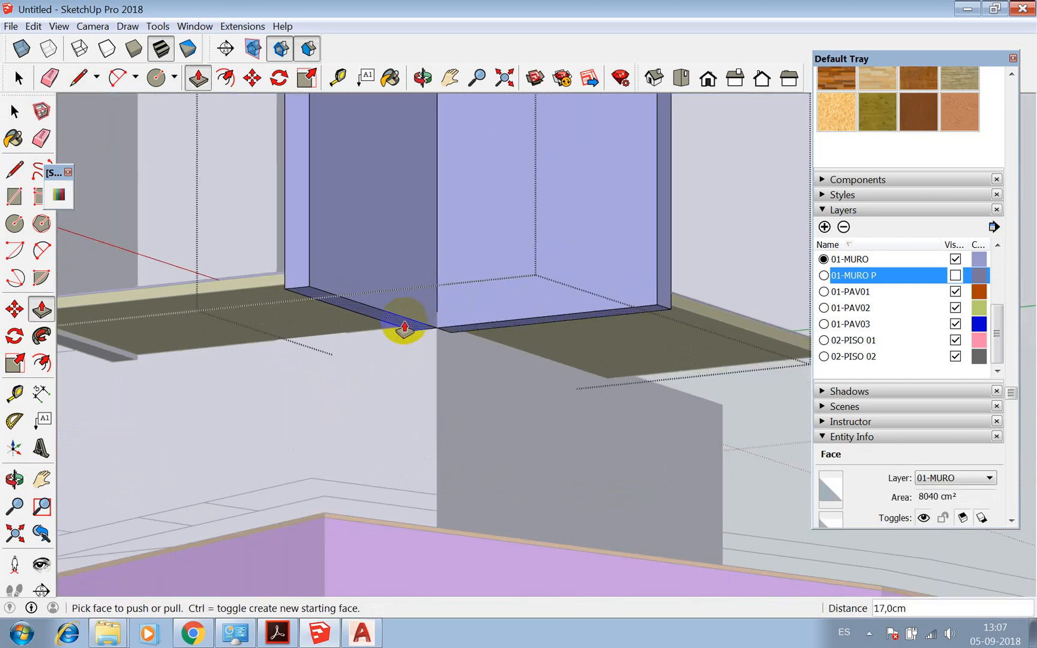
Open the long wall component on the neighbouring side and draw an edge about 33 cm long across its base at the slab's end
{"action": "scroll", "coordinate": [465, 345], "scroll_direction": "down", "scroll_amount": 3}
{"action": "left_click", "coordinate": [422, 78]}
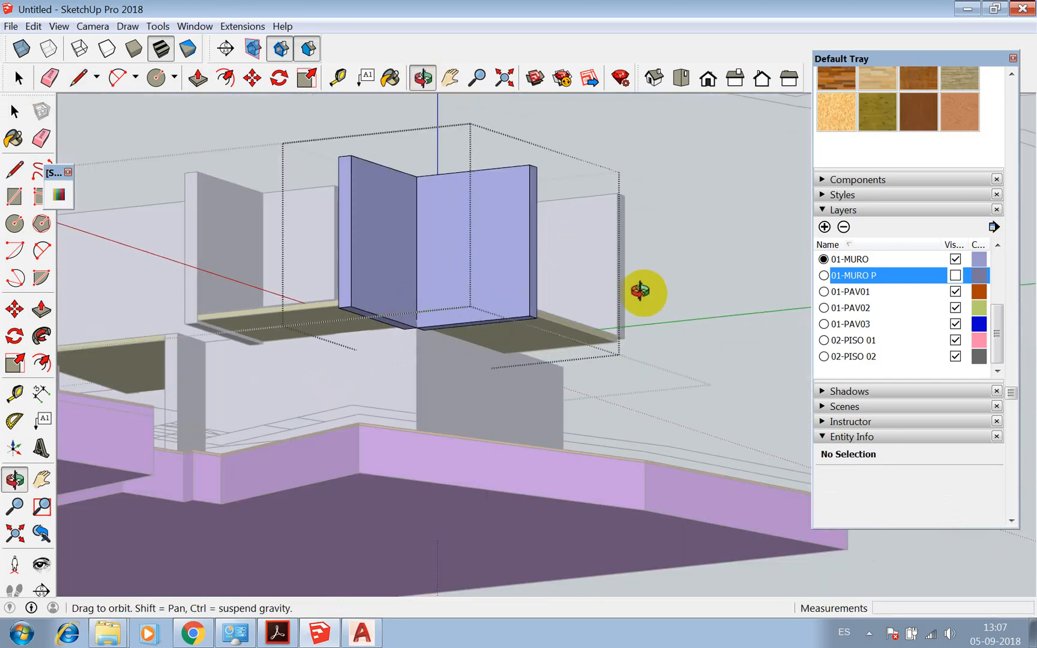
{"action": "left_click_drag", "start_coordinate": [644, 289], "coordinate": [468, 303]}
{"action": "key", "text": "space"}
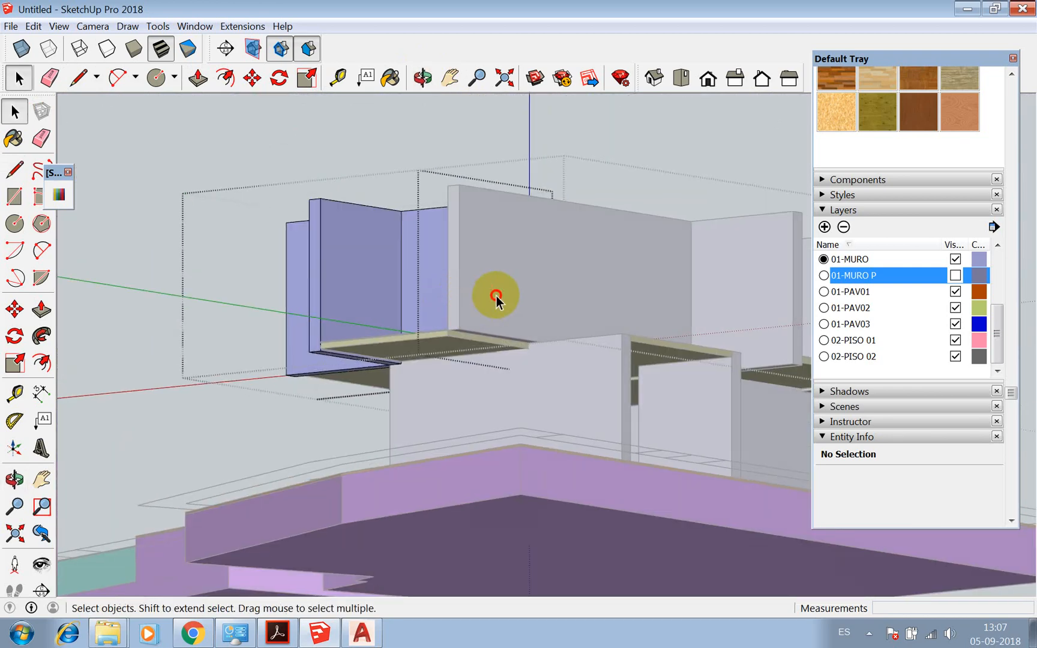
{"action": "triple_click", "coordinate": [496, 298]}
{"action": "scroll", "coordinate": [550, 355], "scroll_direction": "up", "scroll_amount": 5}
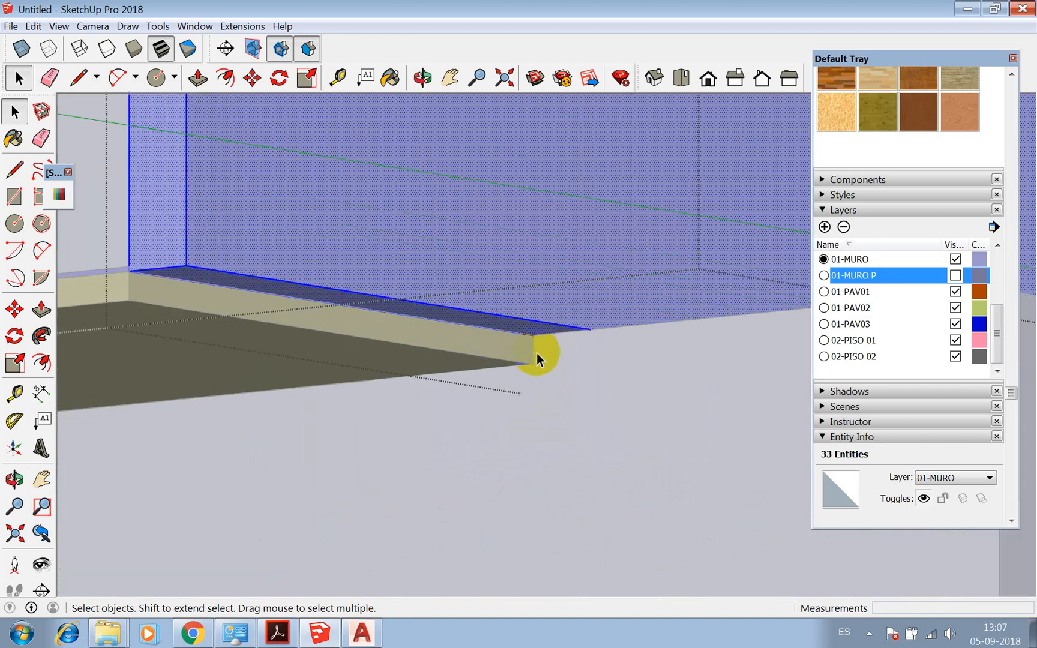
{"action": "key", "text": "l"}
{"action": "left_click", "coordinate": [533, 334]}
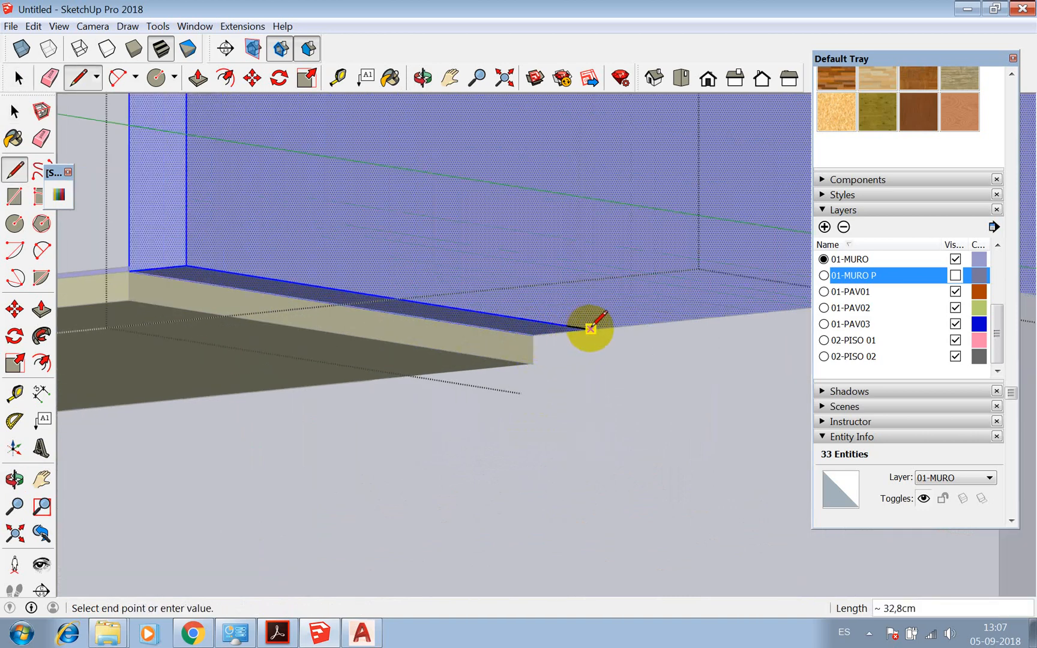
{"action": "left_click", "coordinate": [591, 328]}
Push/Pull the long wall's base section down 17 cm, level with the neighbouring lowered base, and leave the wall component
{"action": "key", "text": "p"}
{"action": "left_click", "coordinate": [522, 338]}
{"action": "scroll", "coordinate": [529, 339], "scroll_direction": "down", "scroll_amount": 2}
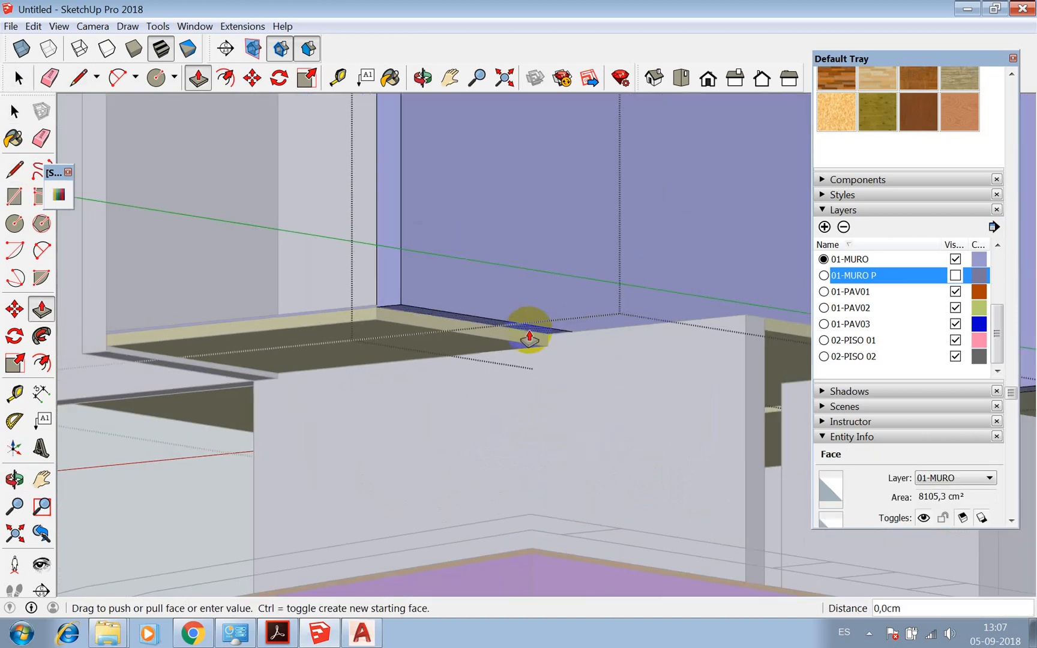
{"action": "left_click", "coordinate": [108, 355]}
{"action": "scroll", "coordinate": [313, 371], "scroll_direction": "down", "scroll_amount": 4}
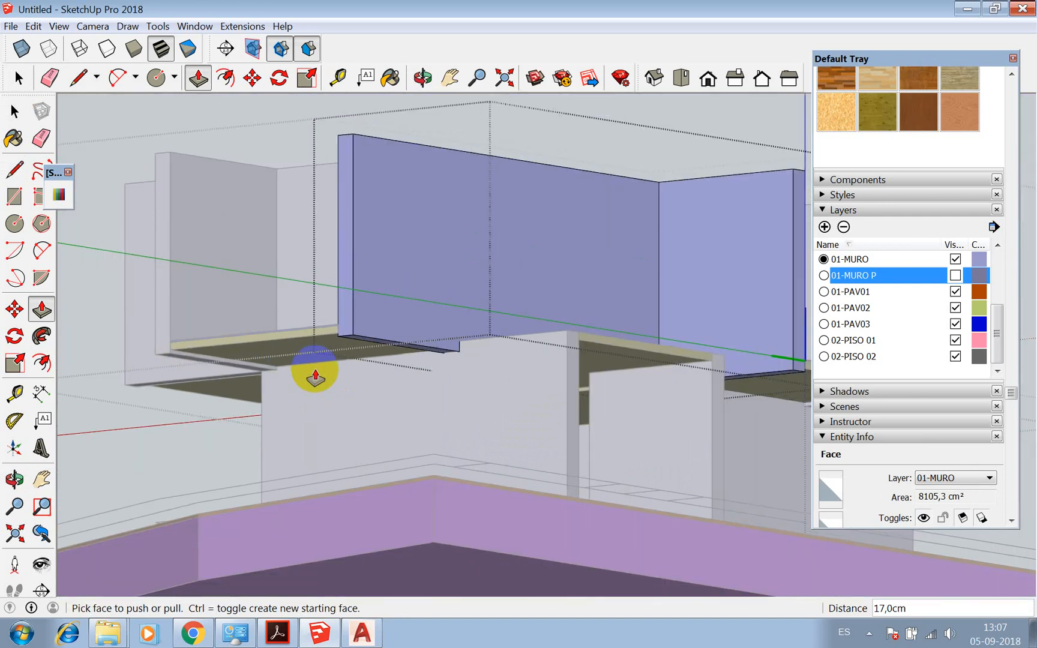
{"action": "key", "text": "space"}
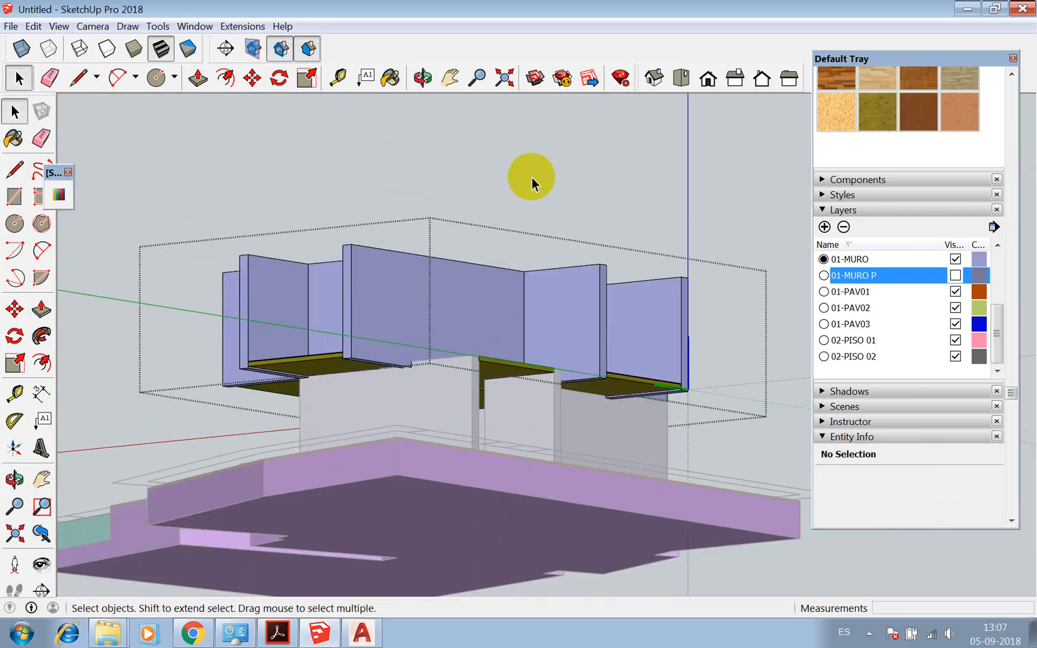
Hide the 02-PISO 01 layer and examine the upper-floor slab and wall bases from below and from the side
{"action": "left_click", "coordinate": [423, 77]}
{"action": "left_click_drag", "start_coordinate": [452, 267], "coordinate": [377, 440]}
{"action": "scroll", "coordinate": [446, 401], "scroll_direction": "up", "scroll_amount": 3}
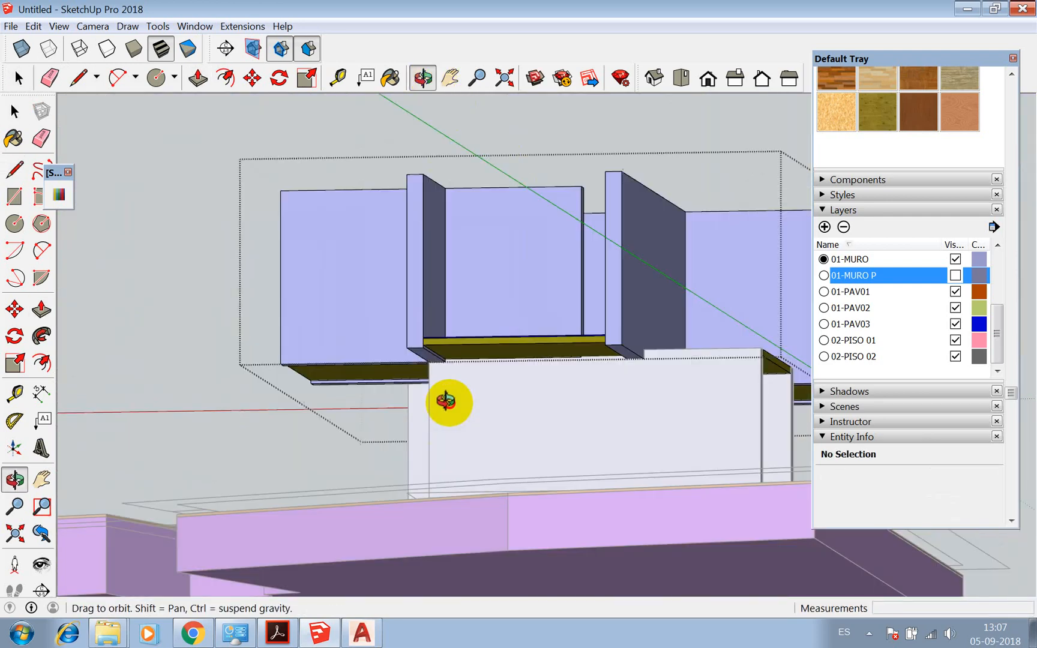
{"action": "scroll", "coordinate": [532, 310], "scroll_direction": "up", "scroll_amount": 3}
{"action": "scroll", "coordinate": [641, 365], "scroll_direction": "up", "scroll_amount": 3}
{"action": "scroll", "coordinate": [555, 382], "scroll_direction": "up", "scroll_amount": 3}
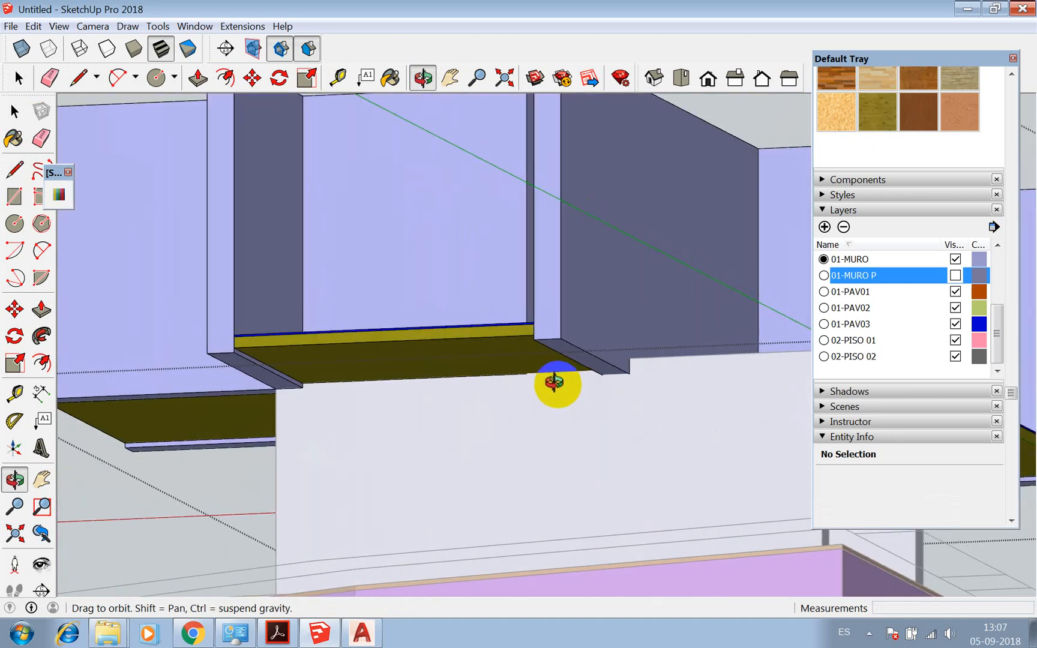
{"action": "left_click", "coordinate": [954, 356]}
{"action": "left_click", "coordinate": [976, 336]}
{"action": "left_click", "coordinate": [955, 340]}
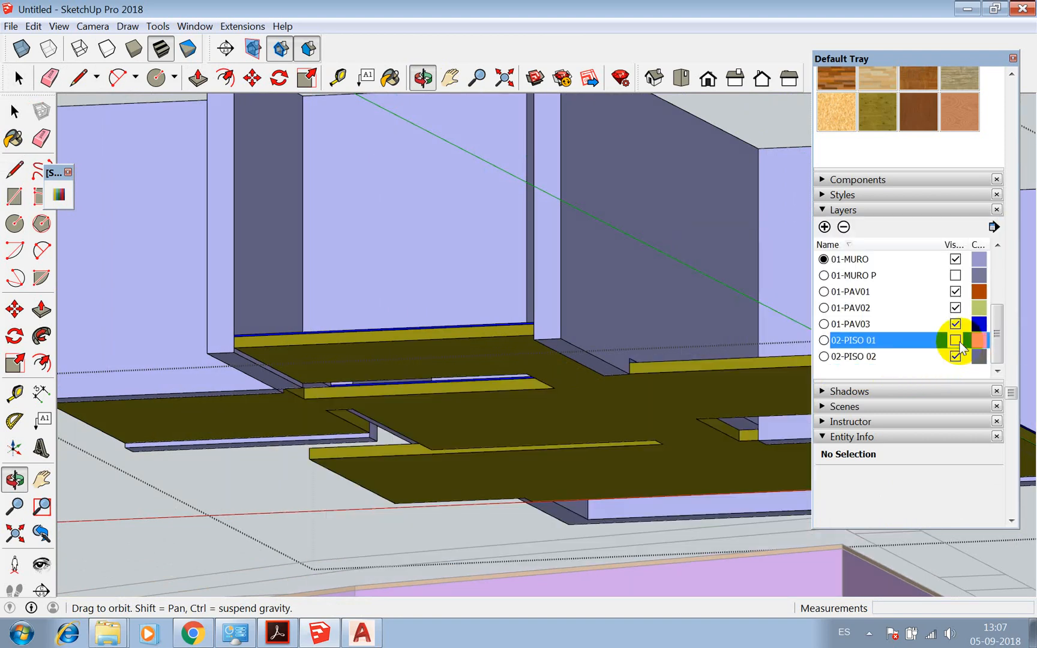
{"action": "left_click", "coordinate": [955, 356]}
{"action": "left_click", "coordinate": [973, 335]}
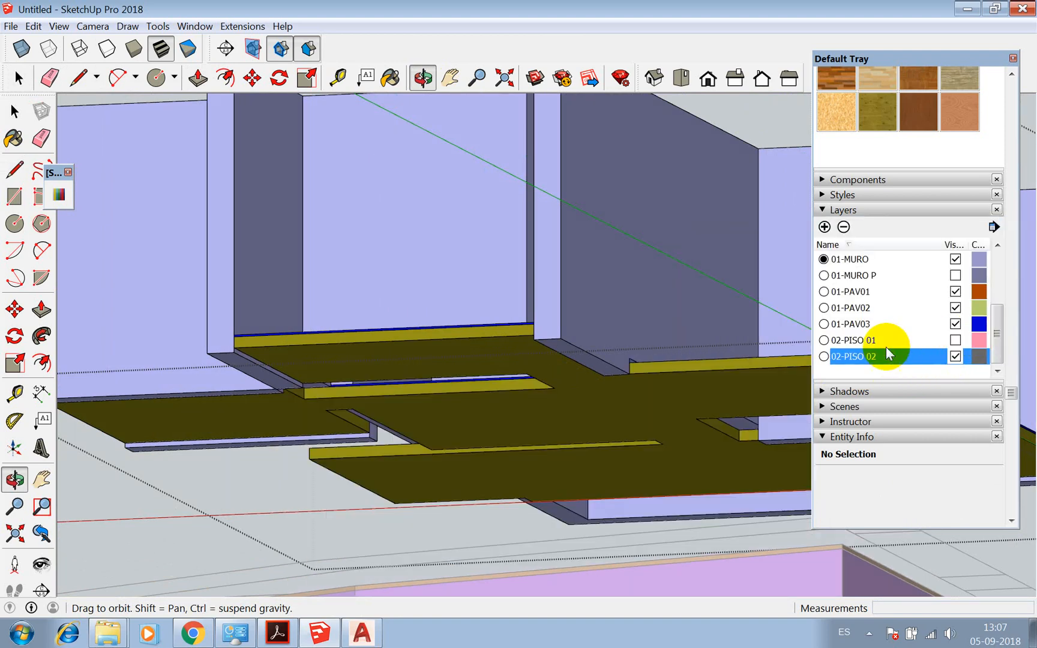
{"action": "mouse_move", "coordinate": [613, 336]}
{"action": "left_mouse_down"}
{"action": "mouse_move", "coordinate": [613, 377]}
{"action": "mouse_move", "coordinate": [633, 340]}
{"action": "left_mouse_up"}
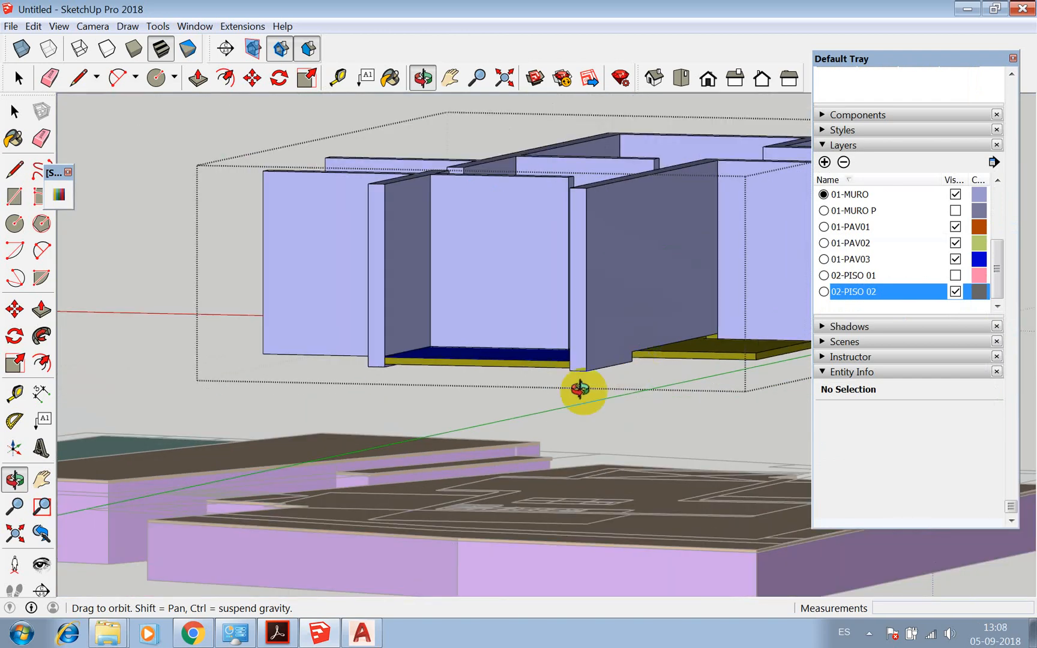
Close the upper-floor component, toggle the 02-PISO 02 layer, hide 01-PAV03 and show 02-PISO 01 again
{"action": "key", "text": "space"}
{"action": "left_click", "coordinate": [203, 129]}
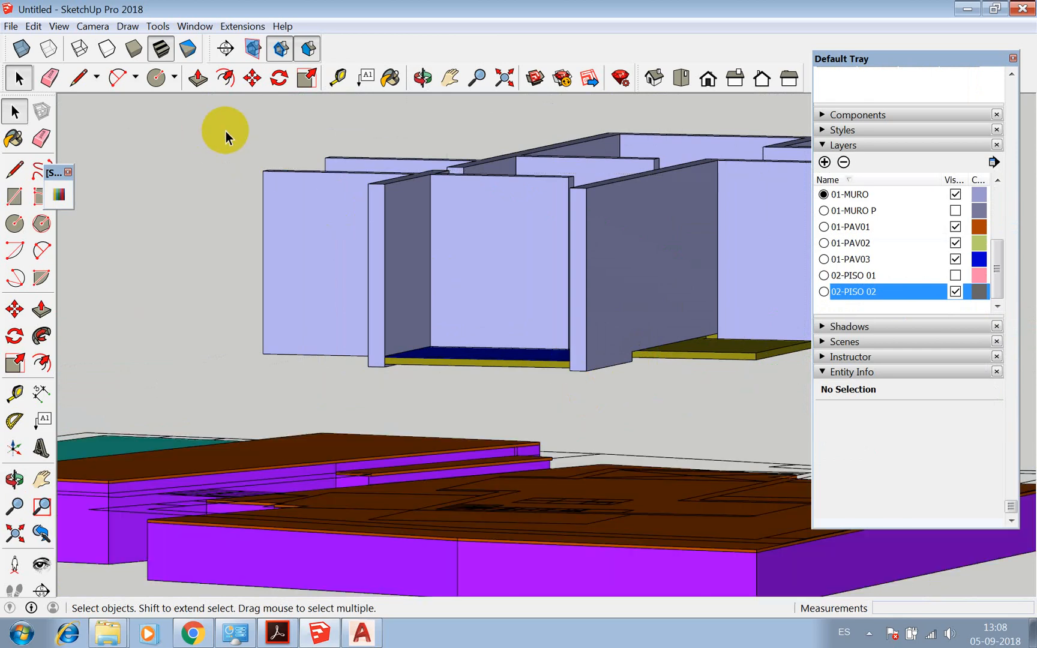
{"action": "left_click", "coordinate": [955, 292]}
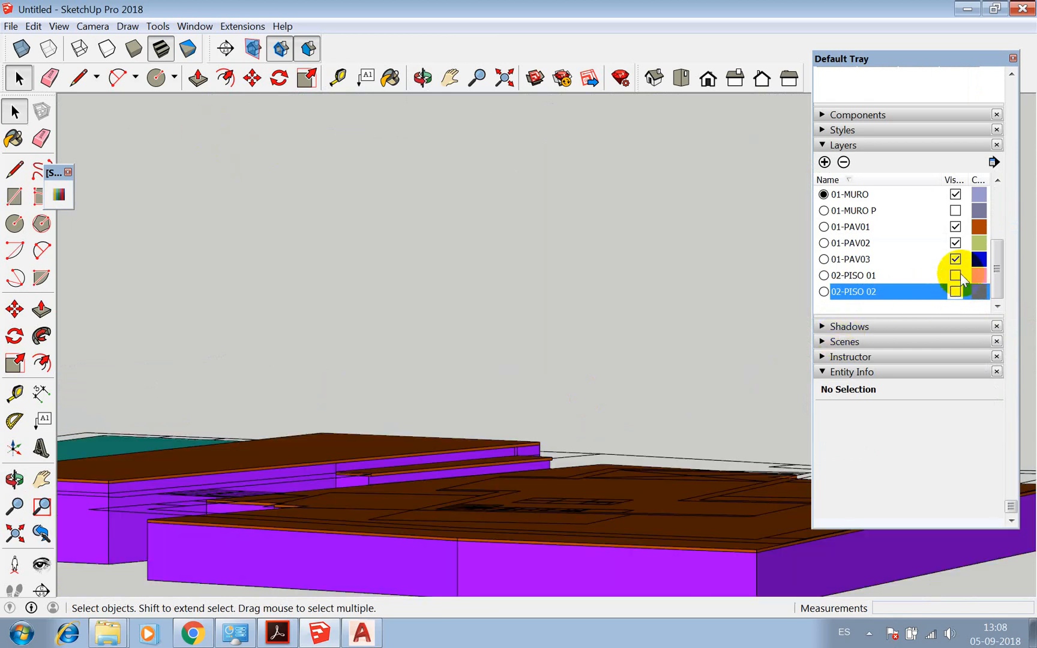
{"action": "left_click", "coordinate": [955, 291]}
{"action": "left_click", "coordinate": [956, 258]}
{"action": "left_click", "coordinate": [956, 275]}
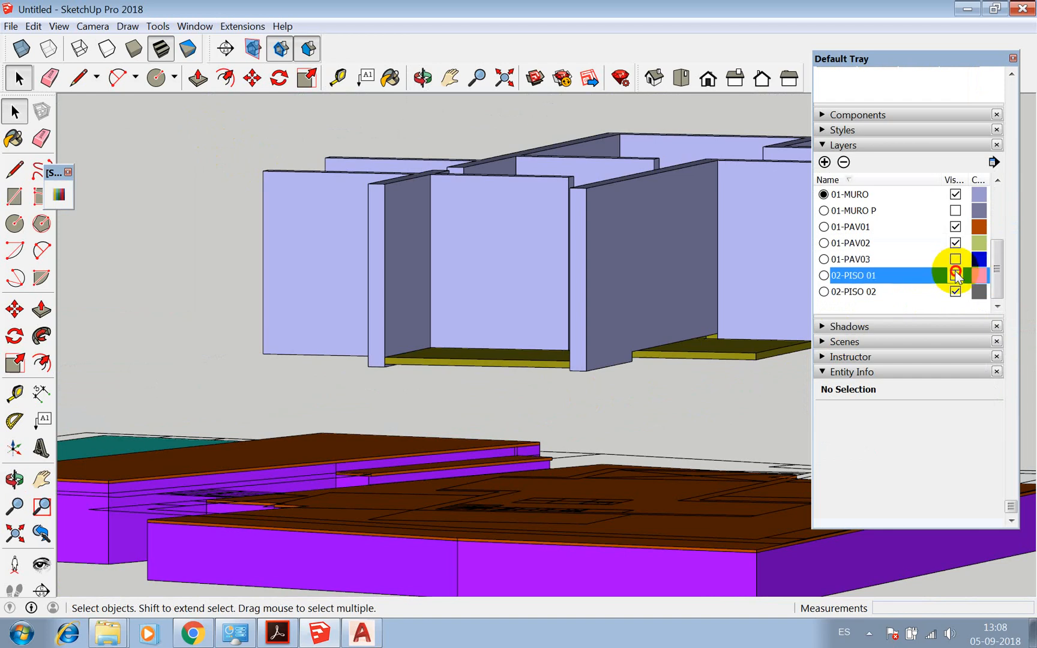
Check which objects the upper-floor component contains and make the 01-PAV03 and 01-MURO P layers visible
{"action": "left_click", "coordinate": [550, 276]}
{"action": "scroll", "coordinate": [565, 294], "scroll_direction": "down", "scroll_amount": 5}
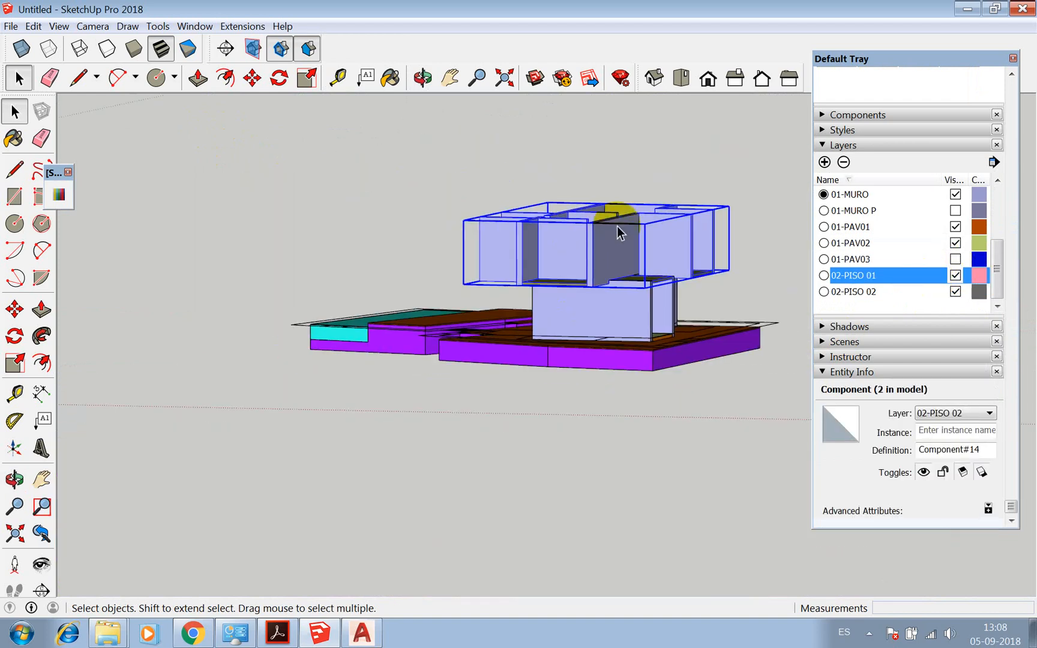
{"action": "left_click", "coordinate": [686, 135]}
{"action": "left_click", "coordinate": [955, 259]}
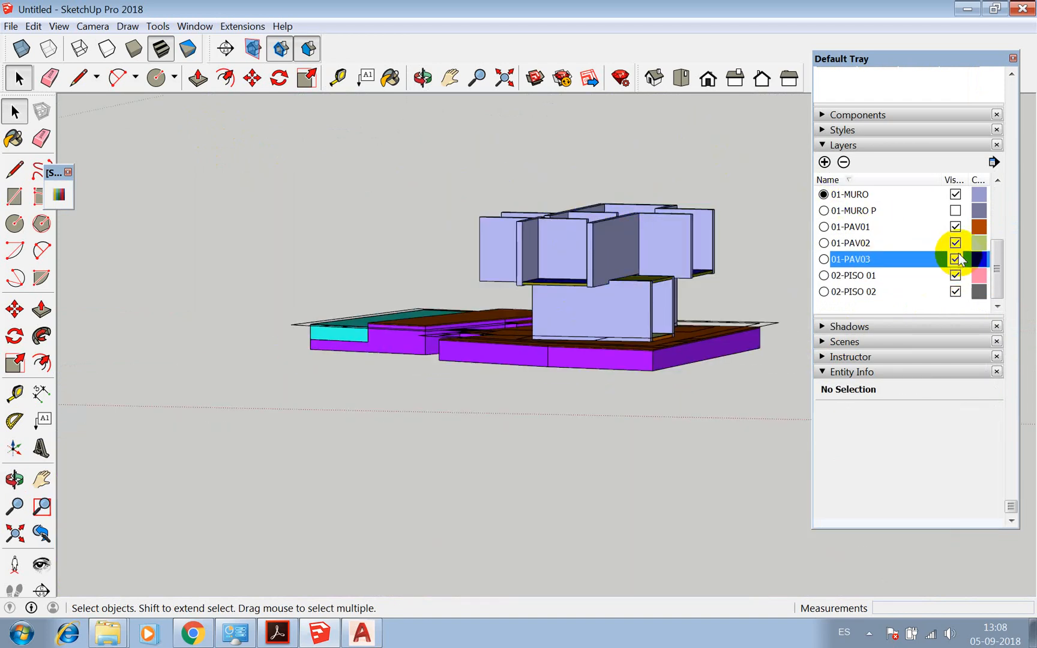
{"action": "left_click", "coordinate": [956, 210]}
{"action": "left_click_drag", "start_coordinate": [999, 255], "coordinate": [1007, 189]}
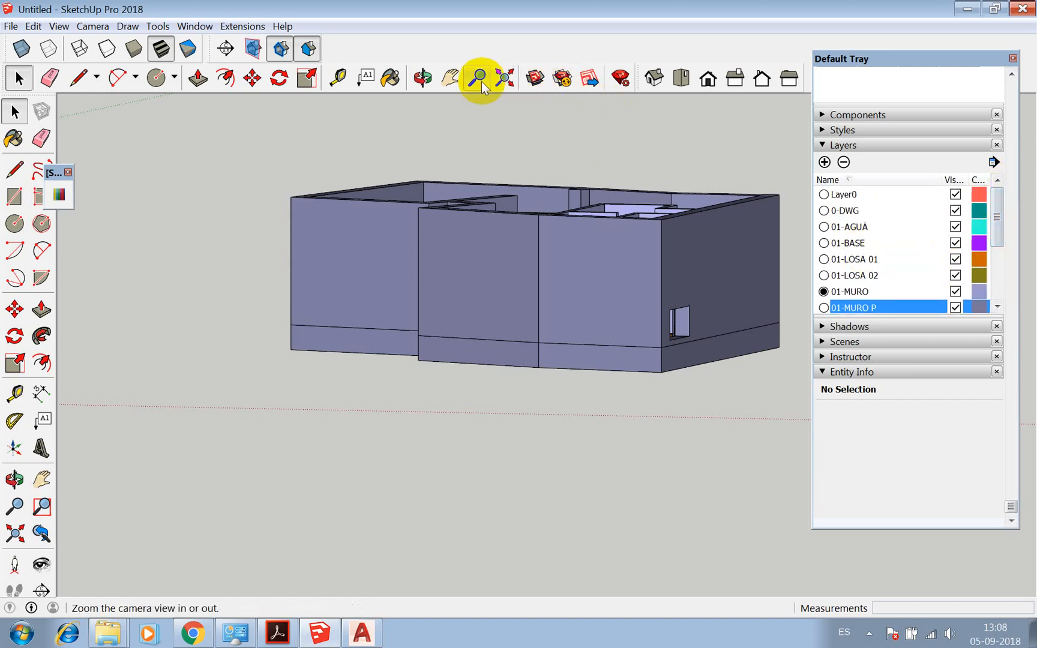
Turn on shadows for the house viewed from above, with the time at 10:31 and the date at 08/10
{"action": "left_click", "coordinate": [423, 77]}
{"action": "left_click_drag", "start_coordinate": [457, 156], "coordinate": [384, 270]}
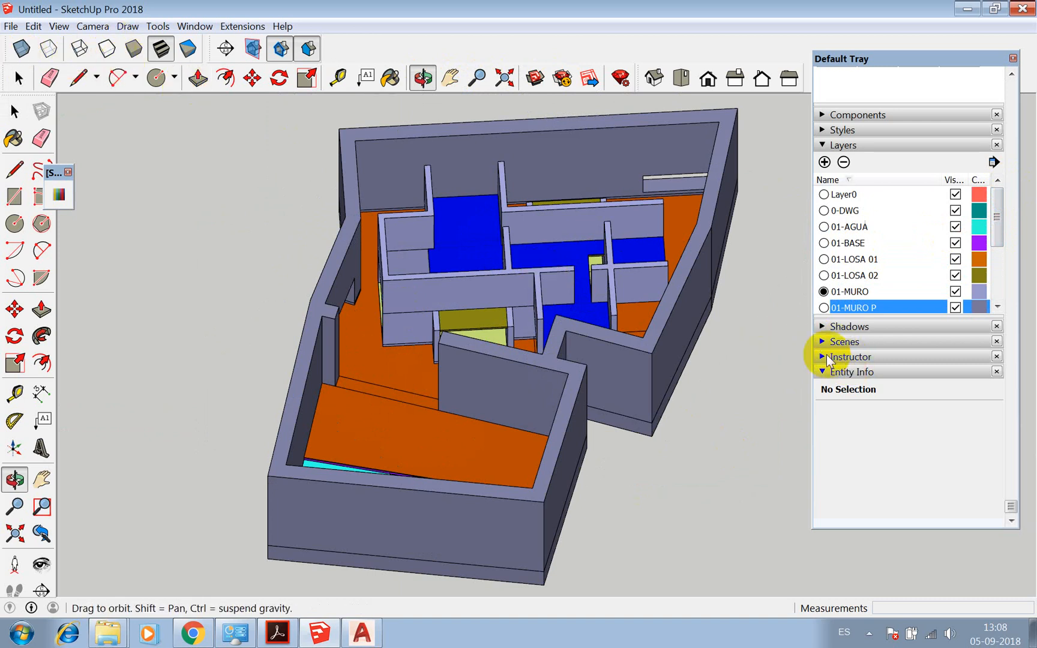
{"action": "left_click", "coordinate": [825, 326]}
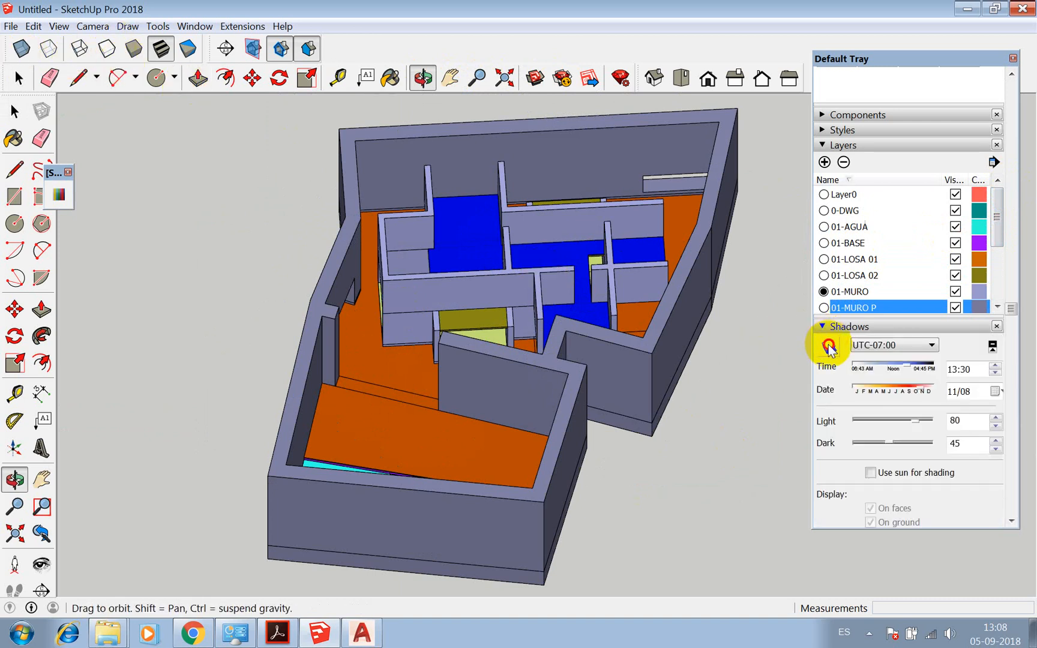
{"action": "left_click", "coordinate": [828, 345]}
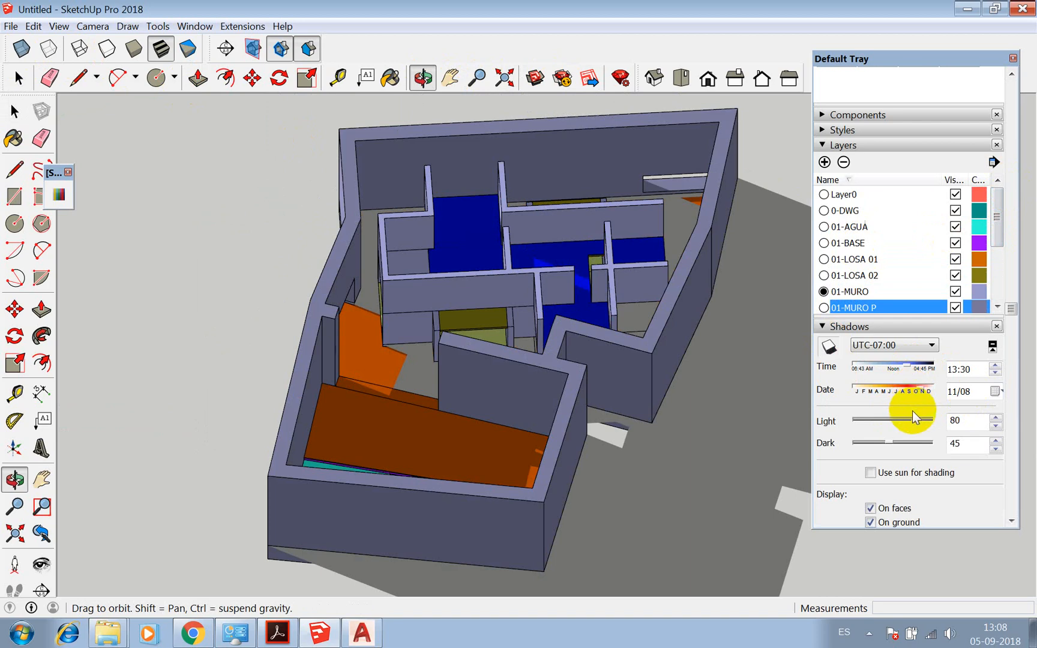
{"action": "left_click_drag", "start_coordinate": [907, 365], "coordinate": [894, 390]}
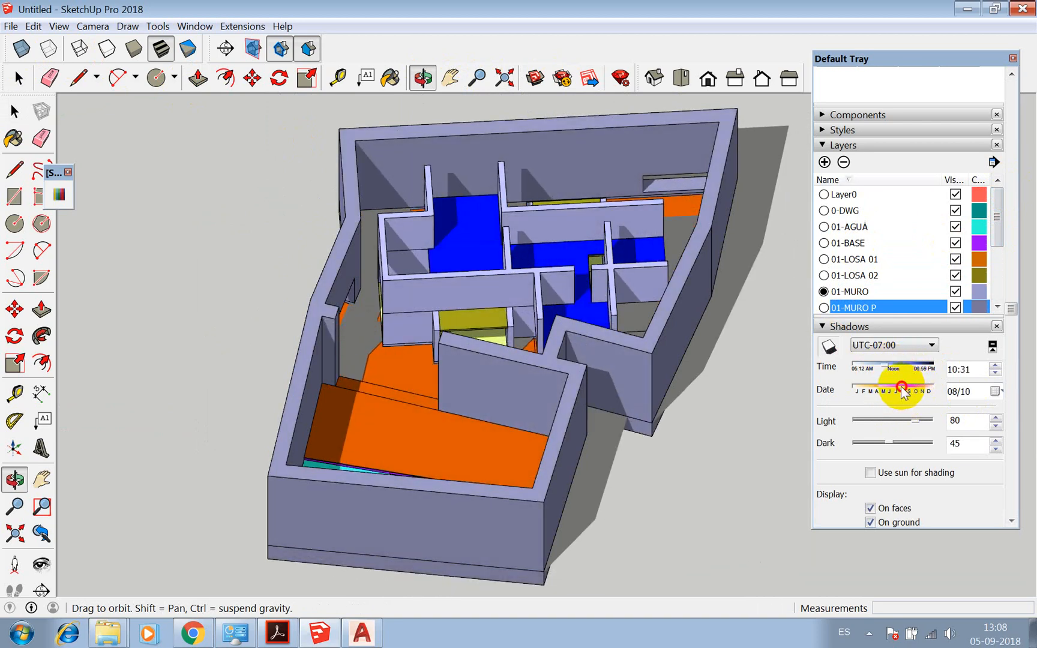
Switch the camera to perspective, position it at eye level on the house's orange ground floor, and look around the interior
{"action": "left_click_drag", "start_coordinate": [355, 268], "coordinate": [676, 313]}
{"action": "left_click", "coordinate": [93, 27]}
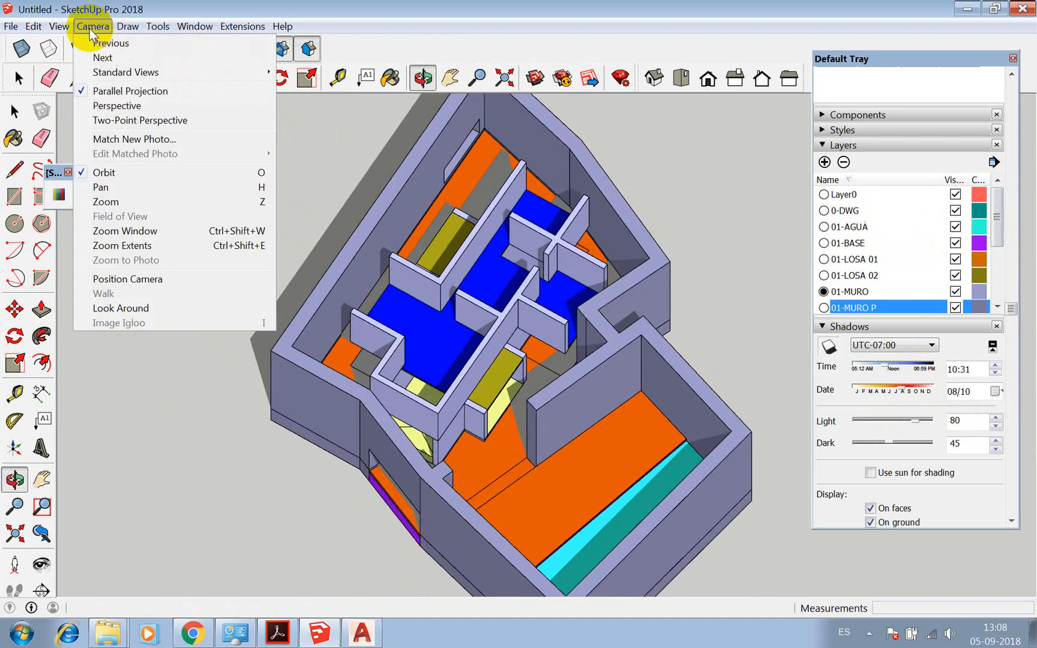
{"action": "left_click", "coordinate": [102, 103]}
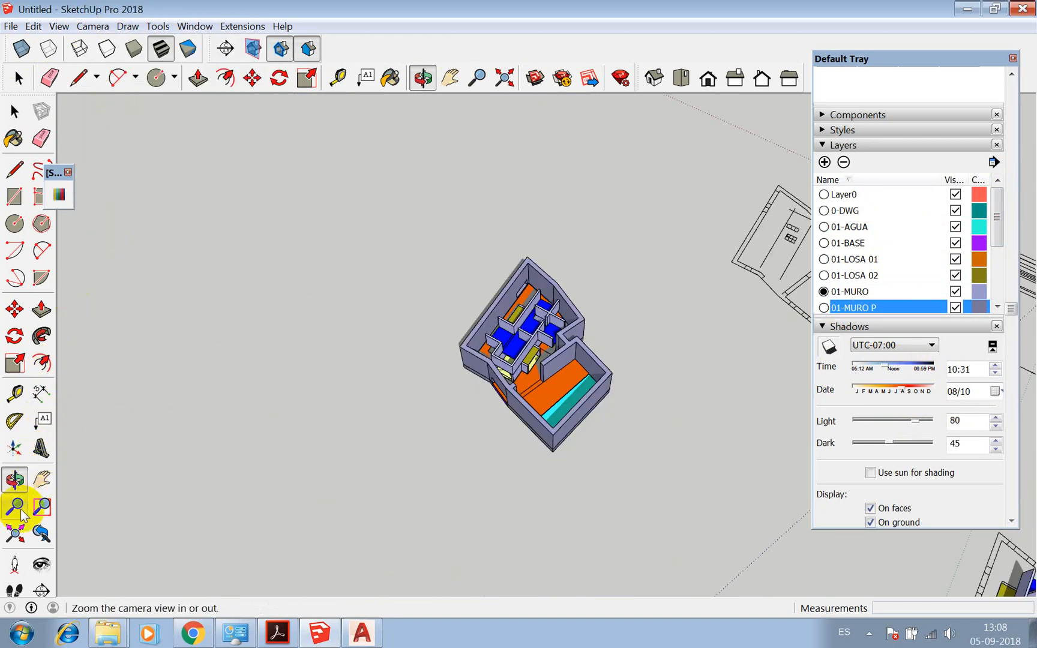
{"action": "left_click", "coordinate": [15, 564]}
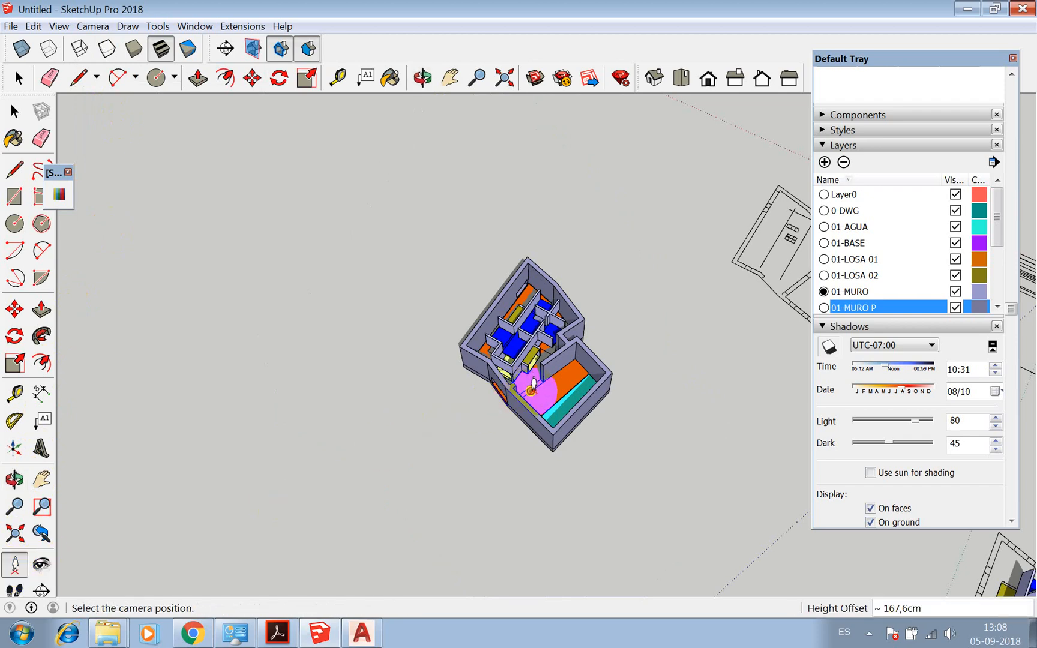
{"action": "left_click", "coordinate": [532, 389]}
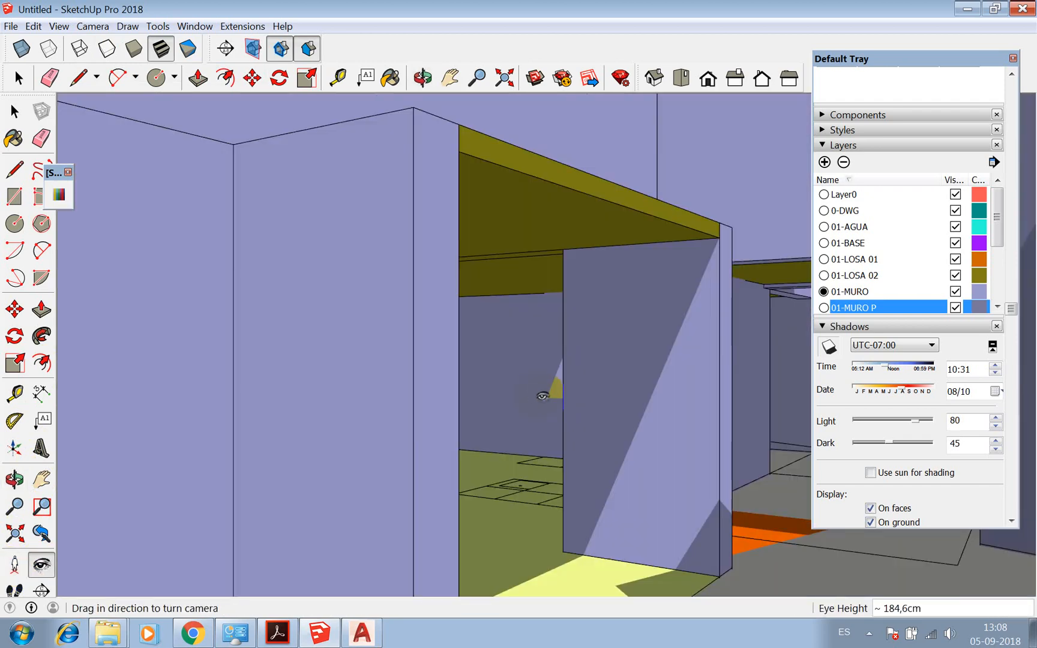
{"action": "left_click_drag", "start_coordinate": [543, 395], "coordinate": [656, 248]}
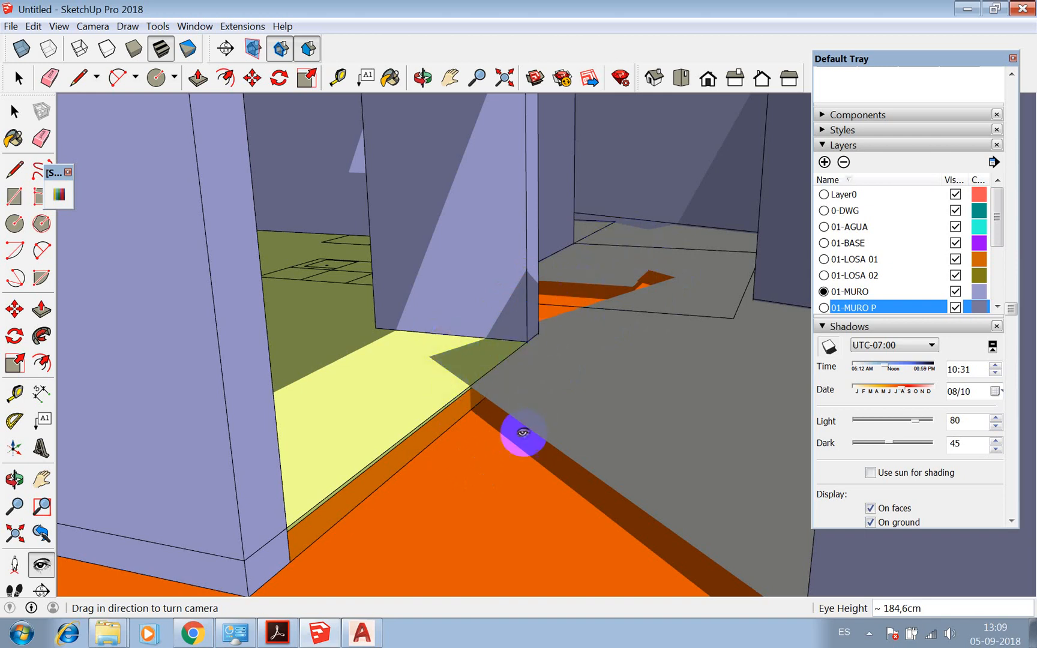
{"action": "left_click", "coordinate": [442, 516]}
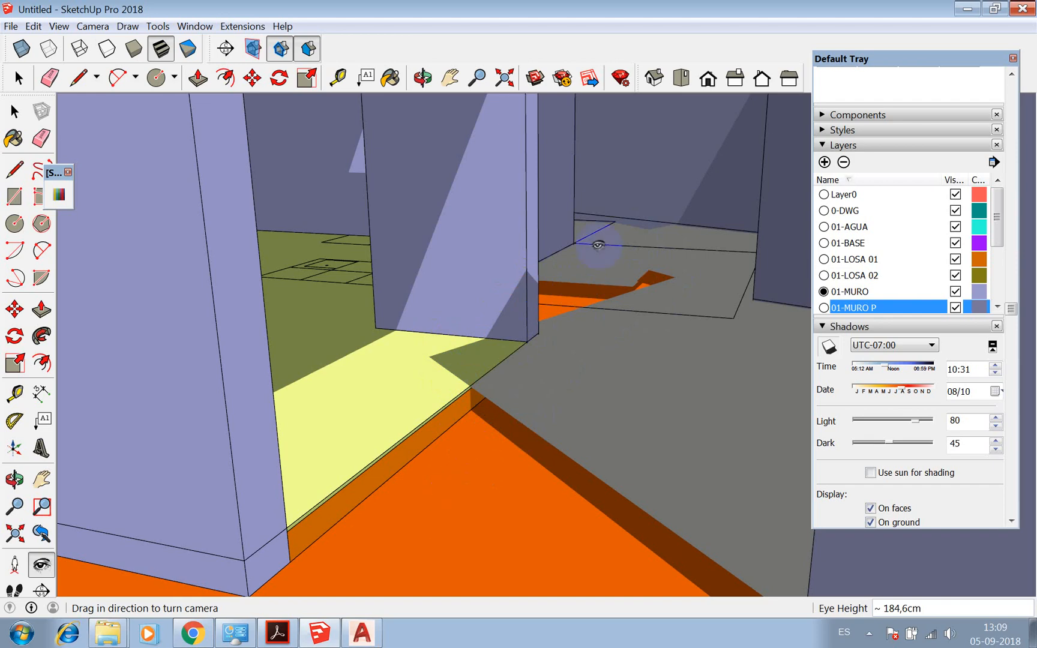
{"action": "scroll", "coordinate": [654, 169], "scroll_direction": "down", "scroll_amount": 1}
Leave the interior view, select the whole house with all its floors and walls, and raise it 123 cm
{"action": "left_click", "coordinate": [422, 78]}
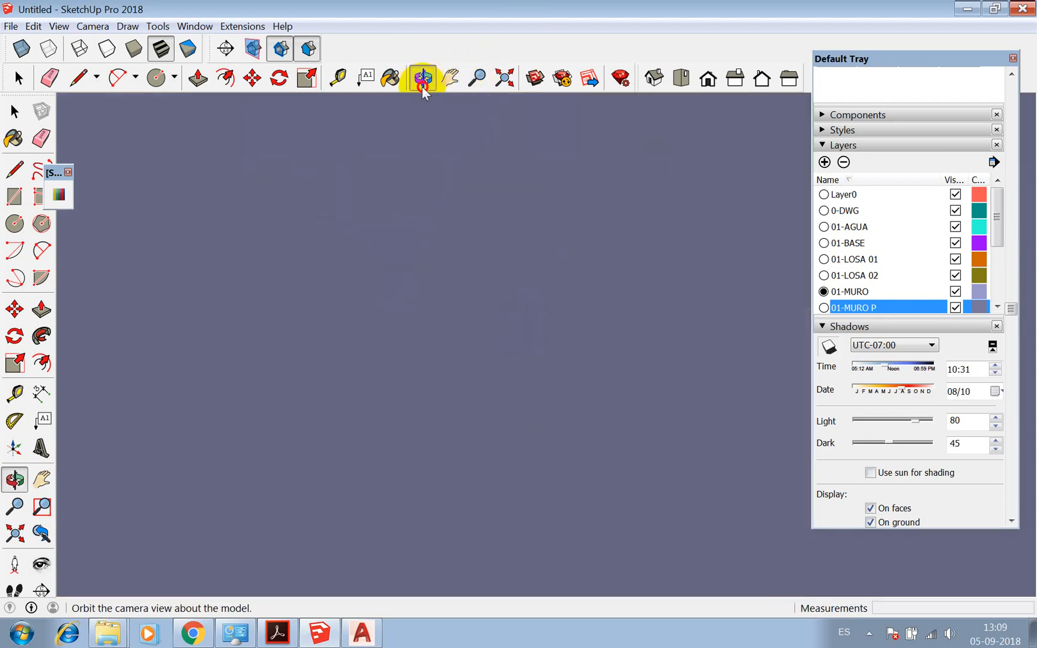
{"action": "left_click_drag", "start_coordinate": [501, 290], "coordinate": [548, 164]}
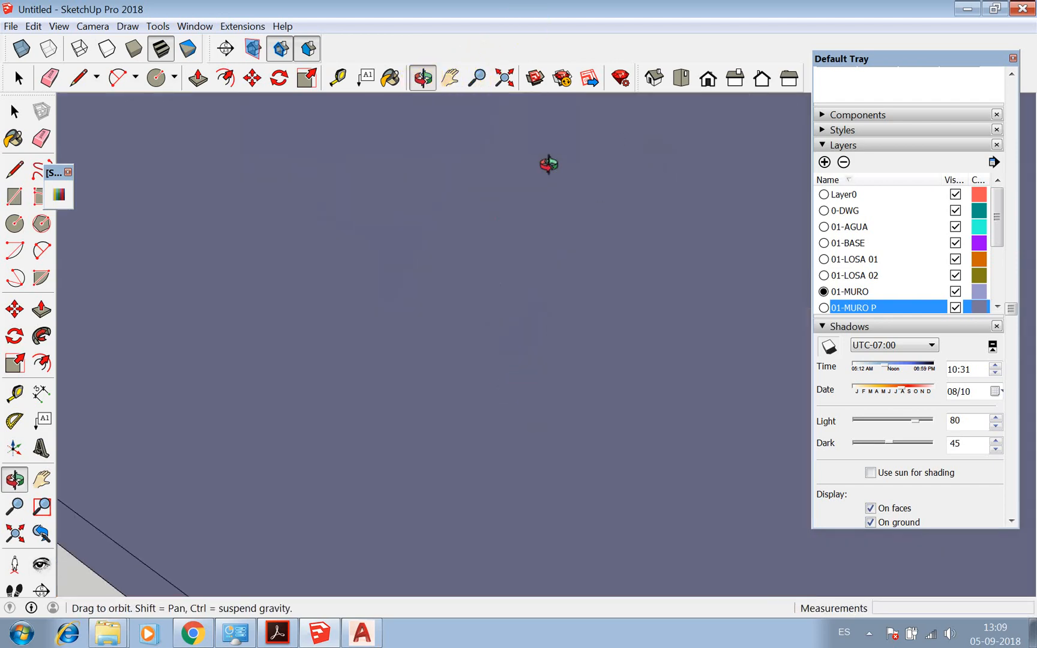
{"action": "left_click", "coordinate": [506, 78]}
{"action": "key", "text": "space"}
{"action": "left_click_drag", "start_coordinate": [83, 128], "coordinate": [354, 433]}
{"action": "scroll", "coordinate": [309, 324], "scroll_direction": "up", "scroll_amount": 3}
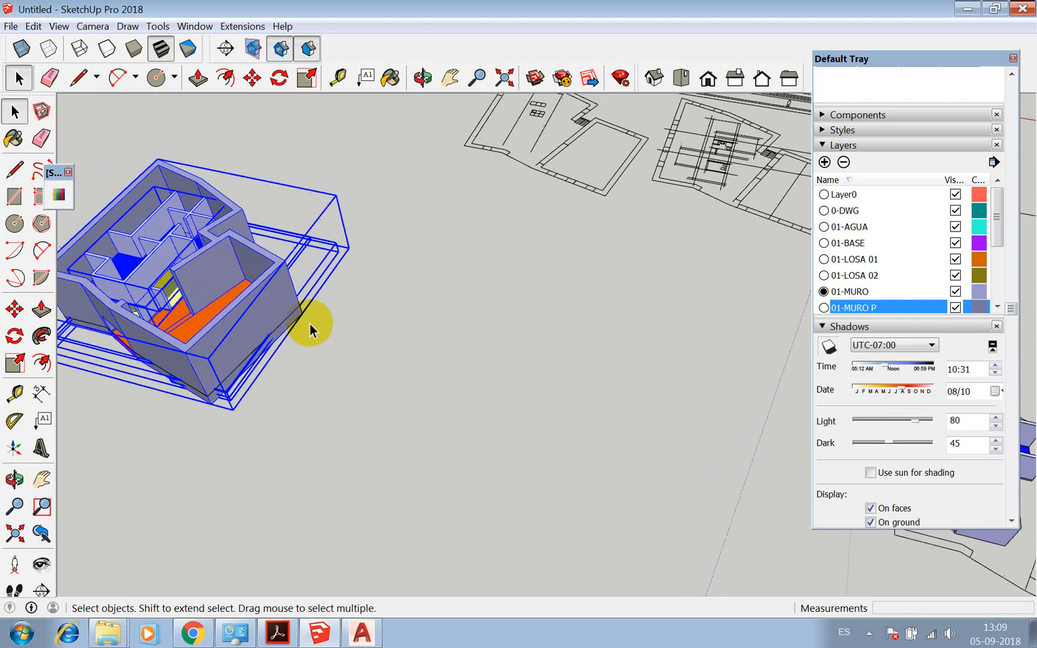
{"action": "key", "text": "m"}
{"action": "left_click", "coordinate": [302, 314]}
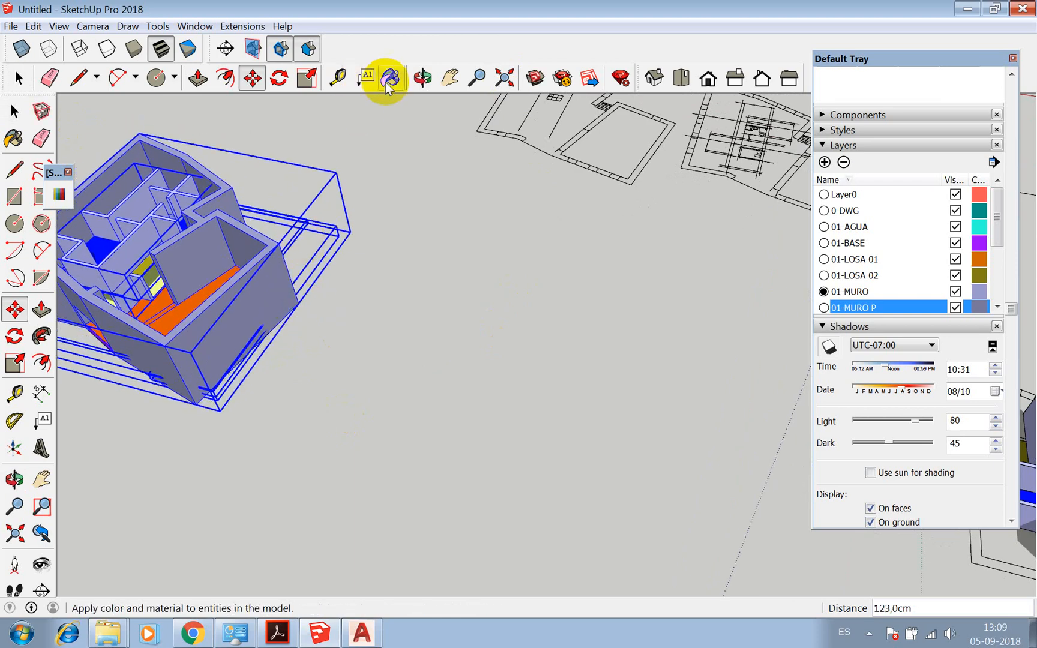
Position the camera at eye level on the raised house's orange floor and look around the interior
{"action": "left_click", "coordinate": [422, 77]}
{"action": "left_click_drag", "start_coordinate": [433, 150], "coordinate": [358, 260]}
{"action": "scroll", "coordinate": [358, 258], "scroll_direction": "up", "scroll_amount": 10}
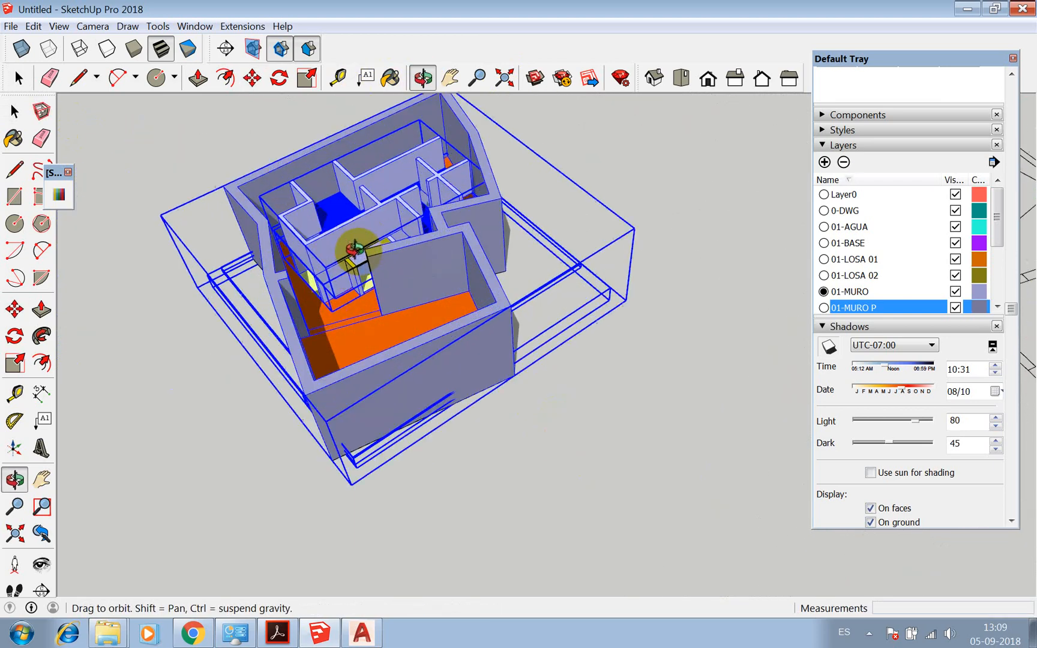
{"action": "scroll", "coordinate": [268, 358], "scroll_direction": "up", "scroll_amount": 3}
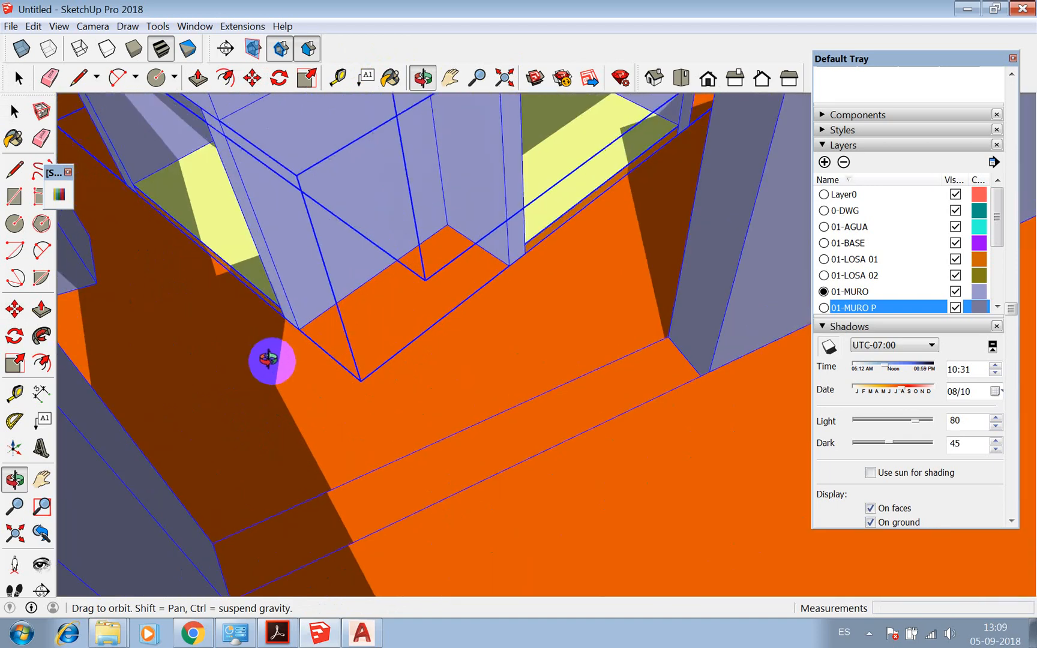
{"action": "left_click_drag", "start_coordinate": [268, 359], "coordinate": [535, 283]}
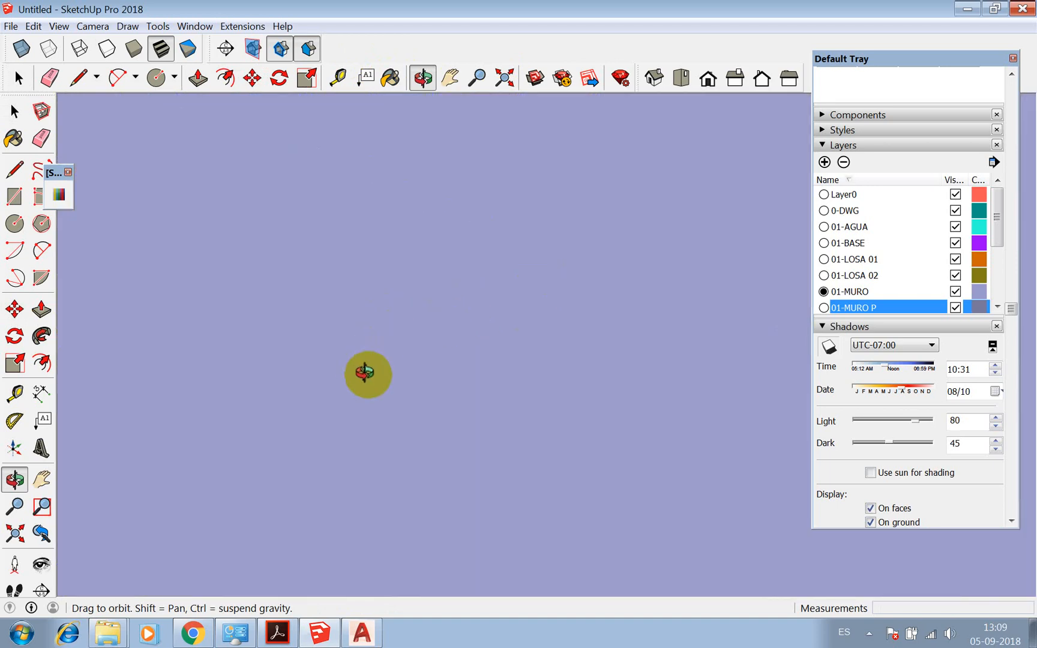
{"action": "left_click", "coordinate": [504, 77]}
{"action": "scroll", "coordinate": [267, 213], "scroll_direction": "up", "scroll_amount": 8}
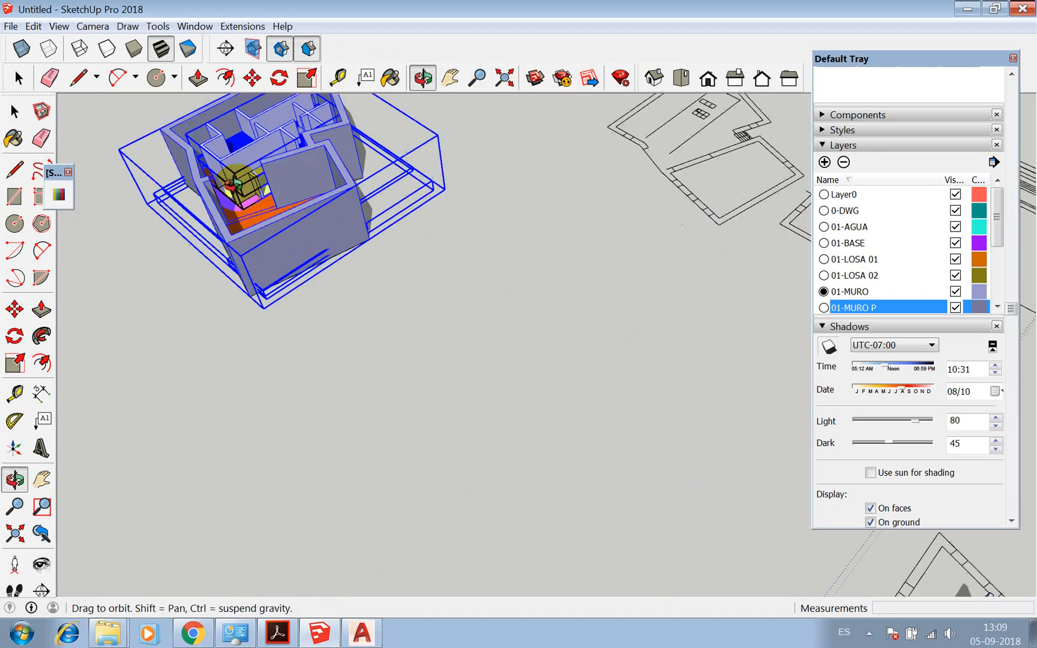
{"action": "left_click", "coordinate": [15, 564]}
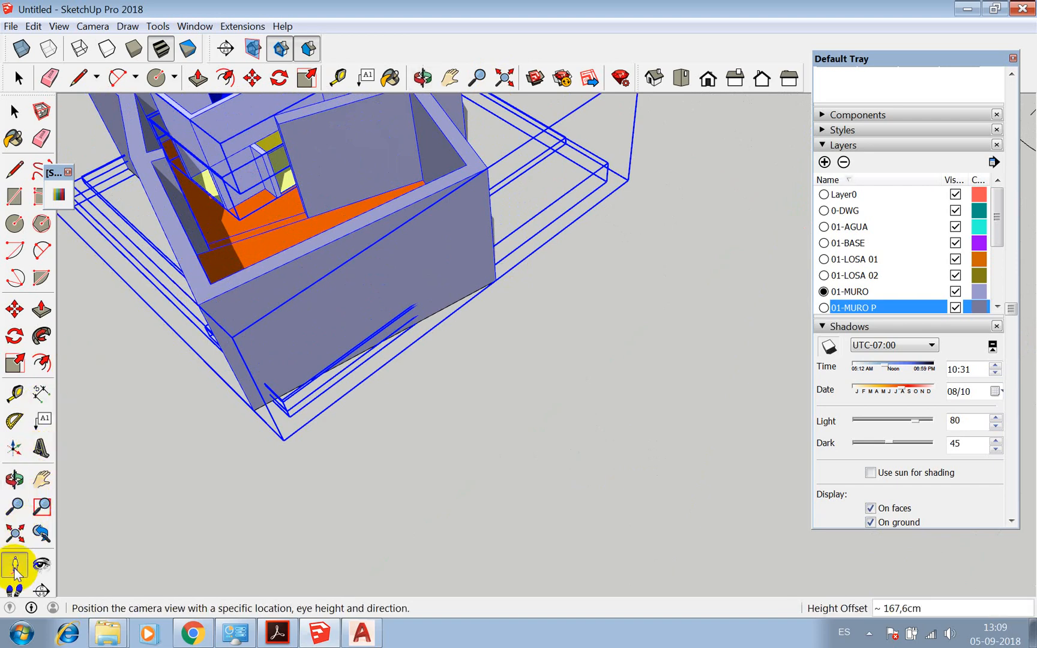
{"action": "left_click", "coordinate": [222, 259]}
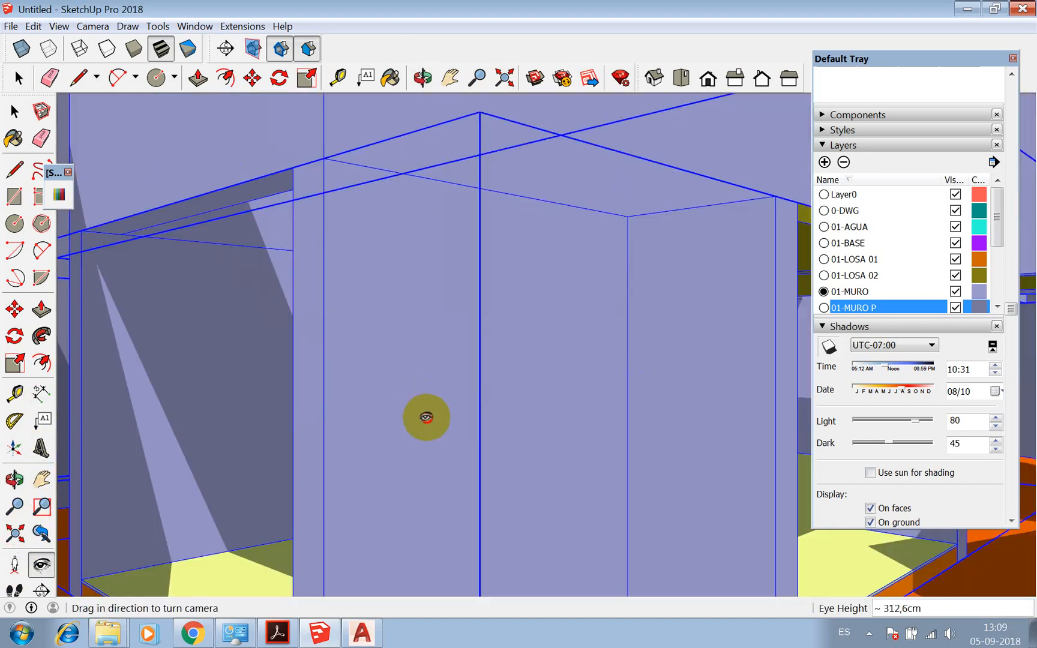
{"action": "left_click_drag", "start_coordinate": [427, 417], "coordinate": [610, 491]}
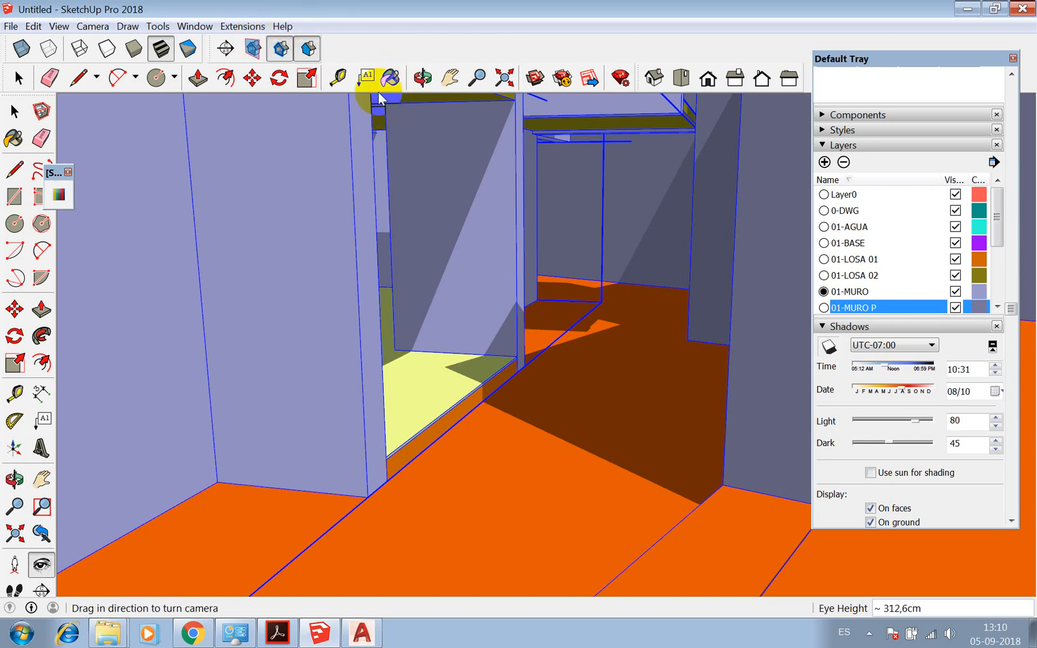
Return to an exterior view of the whole model and switch the camera to parallel projection
{"action": "left_click", "coordinate": [423, 77]}
{"action": "left_click_drag", "start_coordinate": [433, 191], "coordinate": [540, 96]}
{"action": "left_click", "coordinate": [505, 77]}
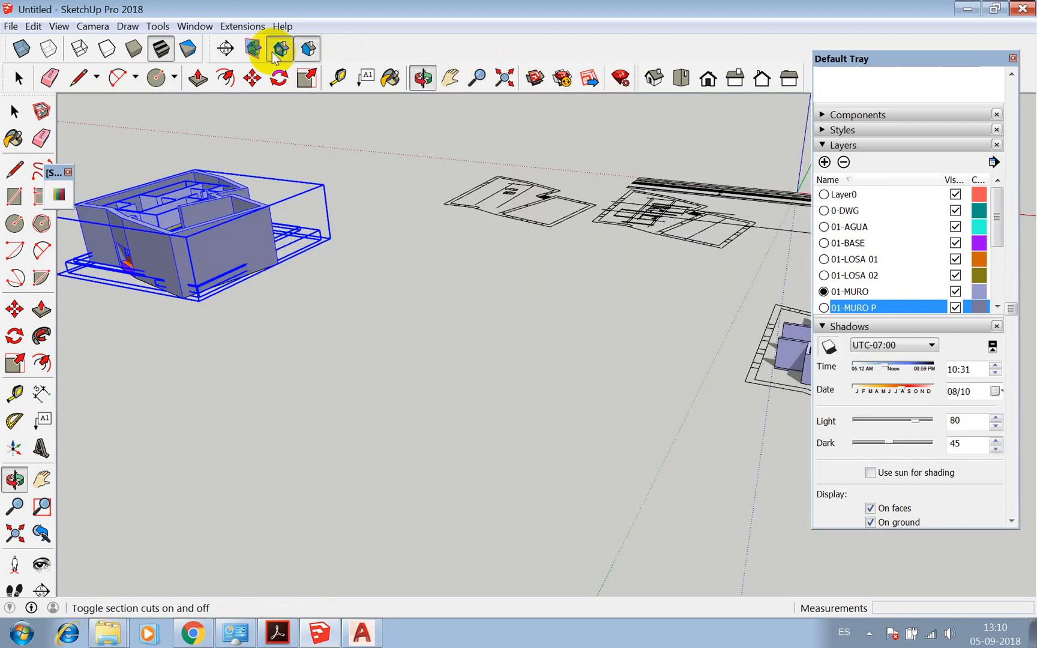
{"action": "left_click", "coordinate": [60, 26]}
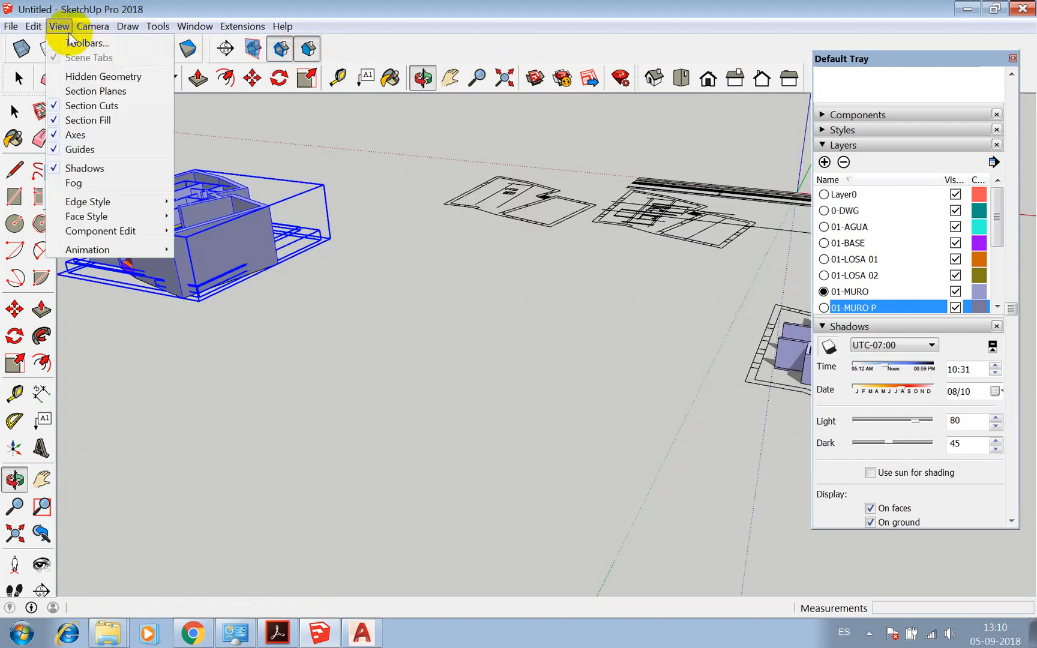
{"action": "mouse_move", "coordinate": [90, 26]}
{"action": "left_click", "coordinate": [103, 90]}
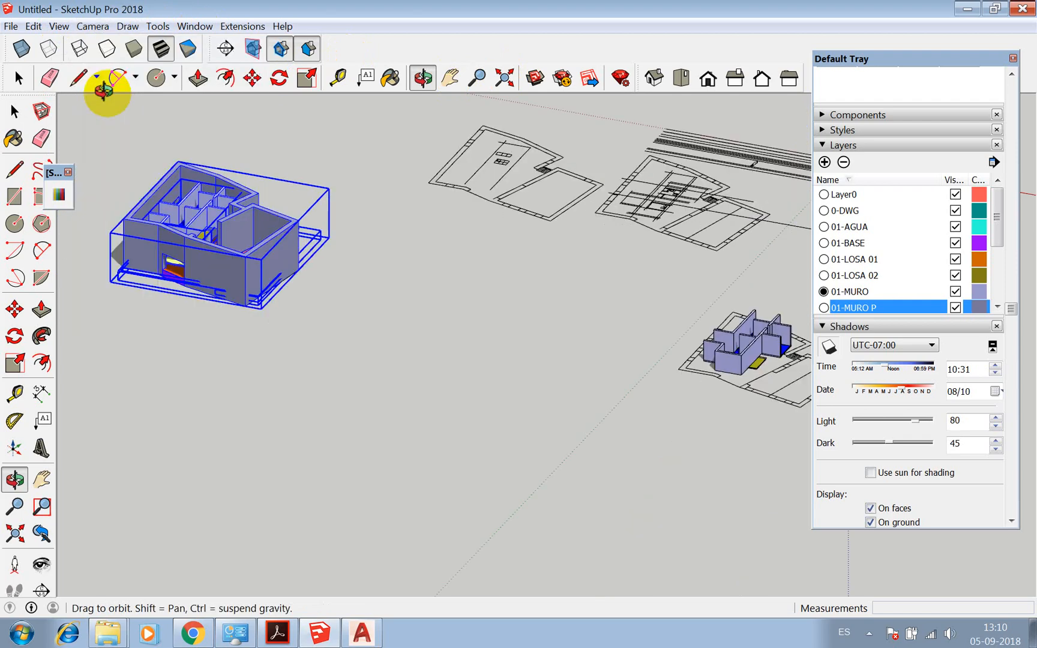
Clear the selection and examine the complete house, including its interior walls and slabs, from above
{"action": "scroll", "coordinate": [207, 237], "scroll_direction": "up", "scroll_amount": 5}
{"action": "scroll", "coordinate": [207, 237], "scroll_direction": "up", "scroll_amount": 8}
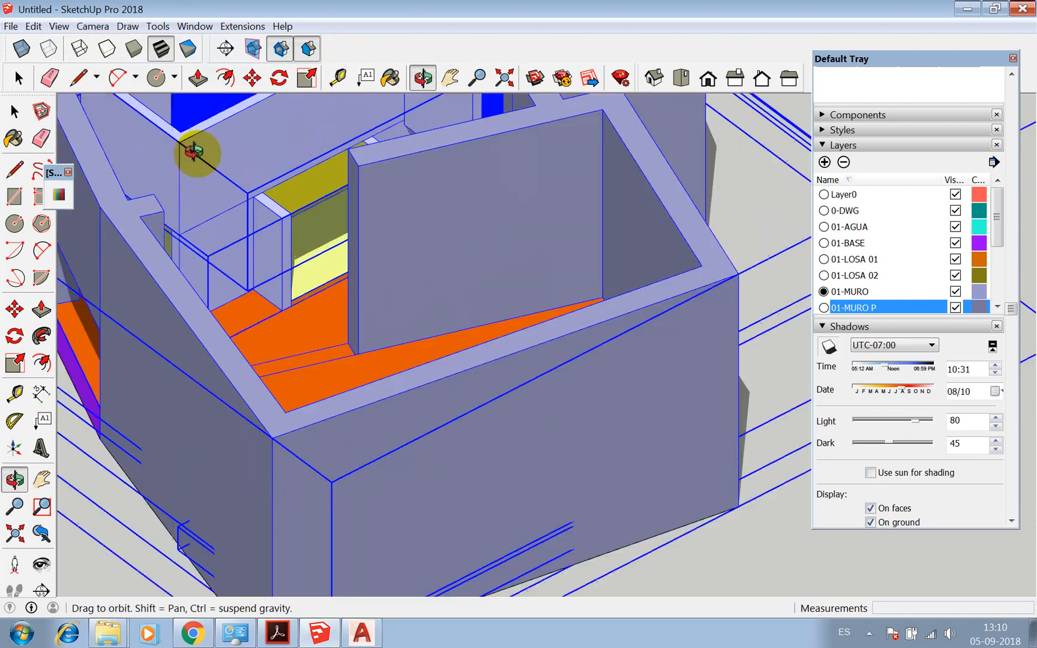
{"action": "left_click_drag", "start_coordinate": [327, 252], "coordinate": [283, 249]}
{"action": "scroll", "coordinate": [282, 249], "scroll_direction": "down", "scroll_amount": 3}
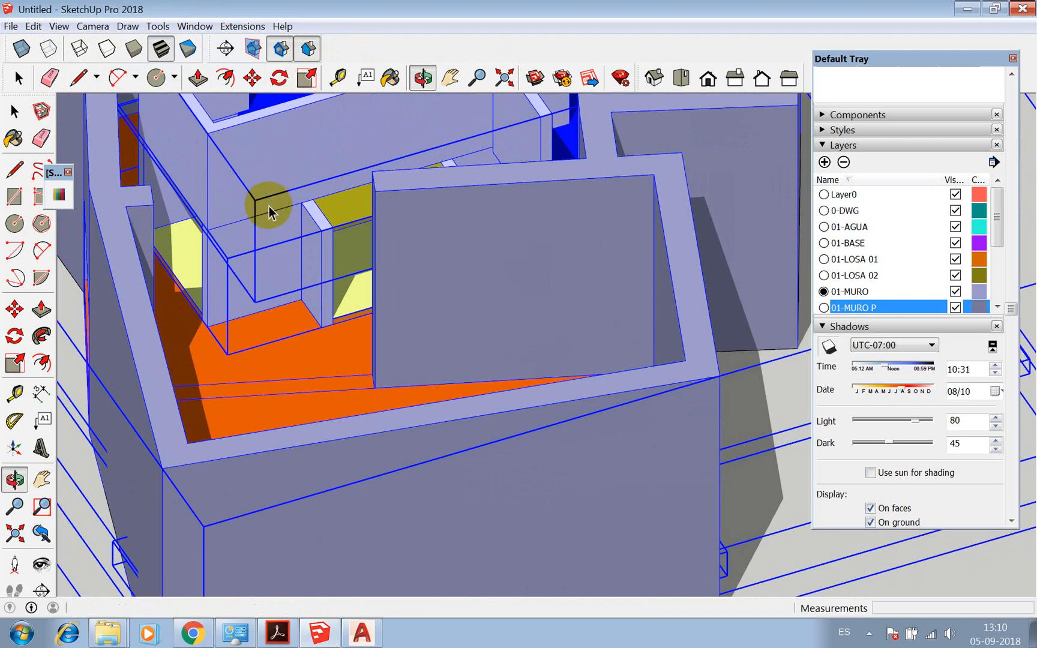
{"action": "key", "text": "space"}
{"action": "scroll", "coordinate": [318, 267], "scroll_direction": "down", "scroll_amount": 3}
{"action": "left_click", "coordinate": [762, 232]}
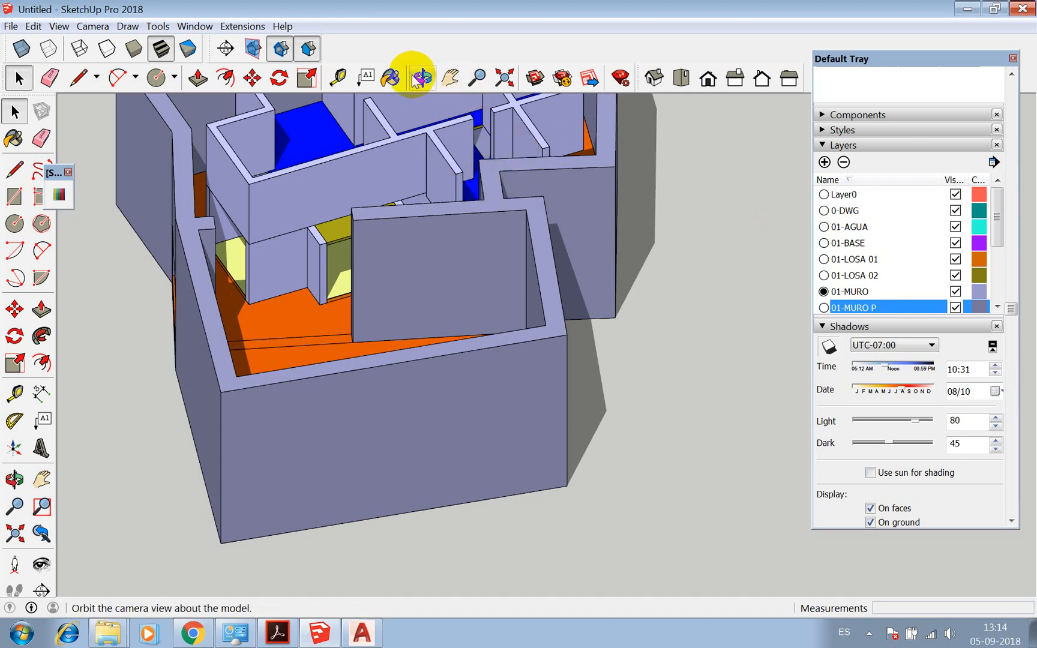
{"action": "left_click", "coordinate": [421, 77]}
{"action": "left_click_drag", "start_coordinate": [451, 227], "coordinate": [462, 308]}
{"action": "scroll", "coordinate": [463, 307], "scroll_direction": "down", "scroll_amount": 5}
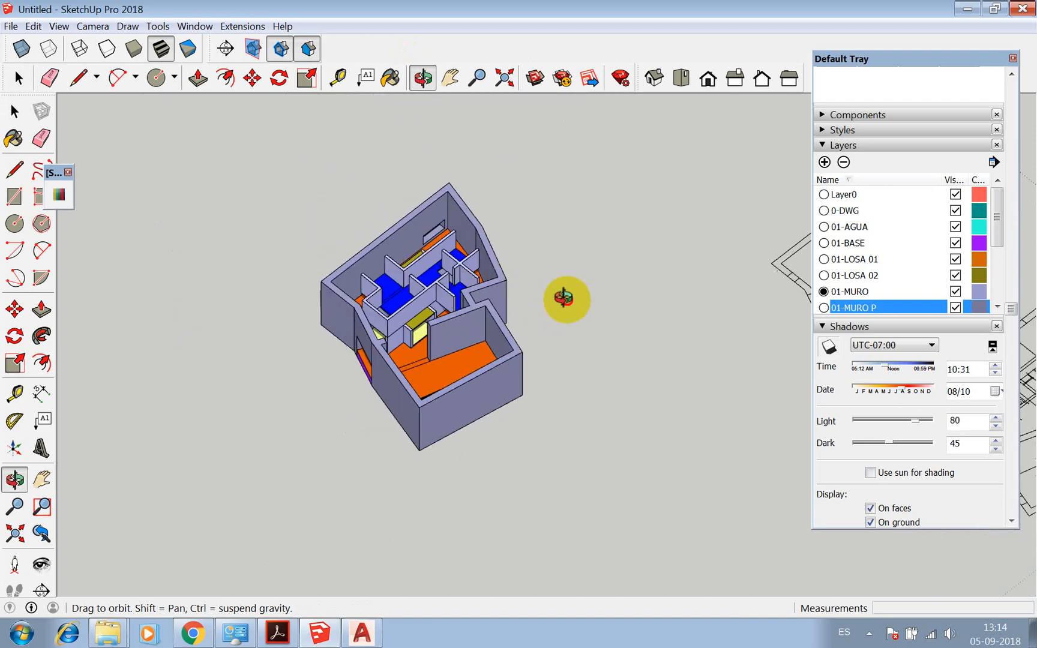
{"action": "left_click_drag", "start_coordinate": [563, 297], "coordinate": [524, 323]}
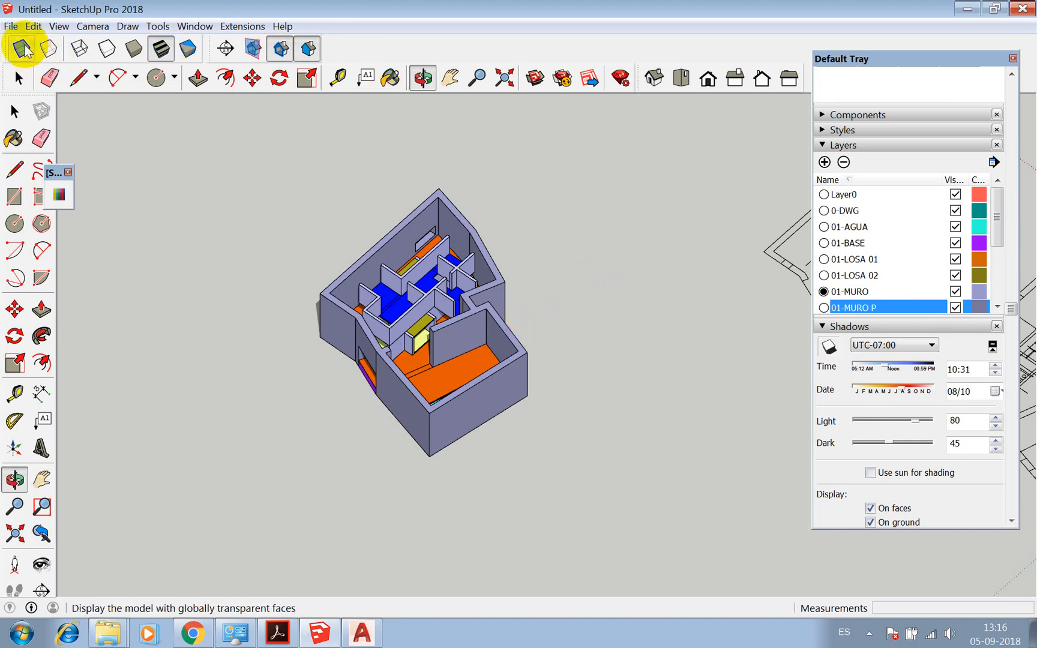
Start saving the model as a new file in the CASA ALENQUER AM folder on the Desktop
{"action": "left_click", "coordinate": [10, 27]}
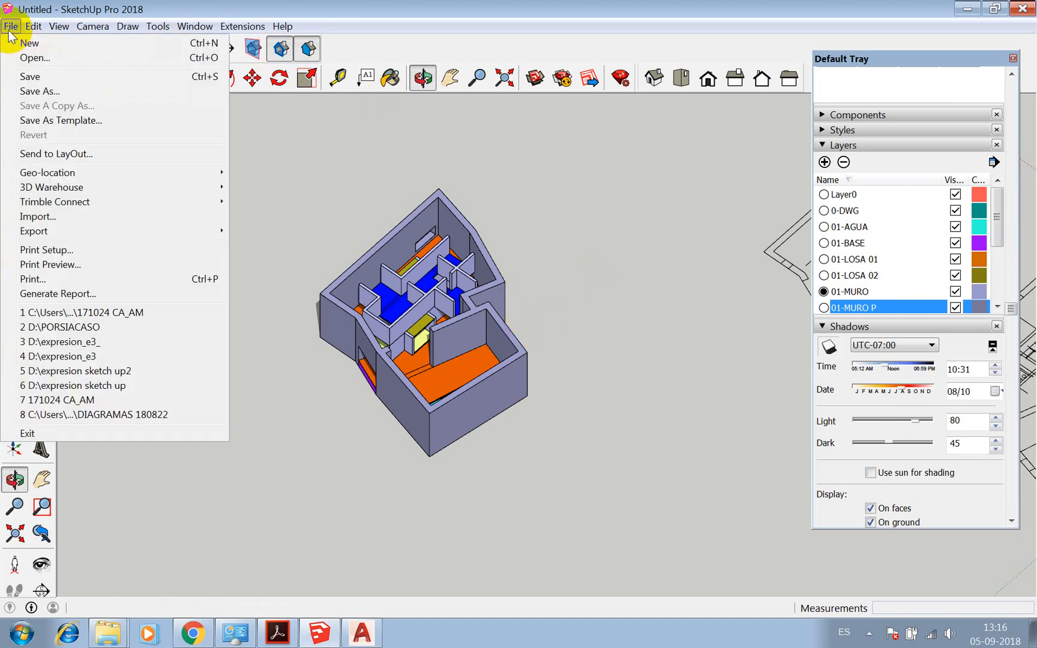
{"action": "left_click", "coordinate": [36, 96]}
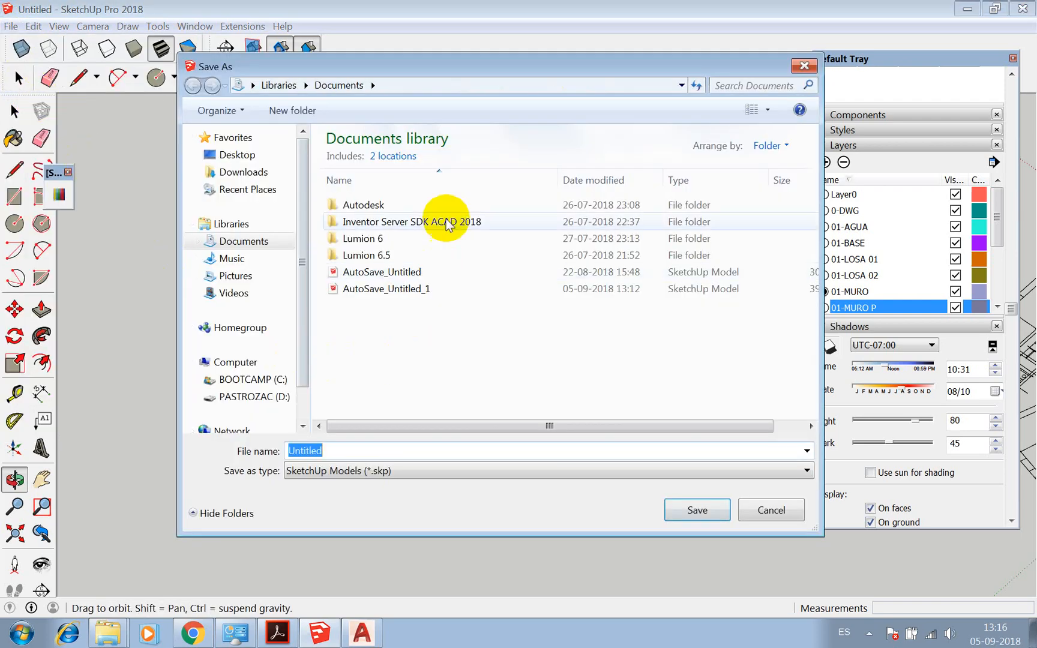
{"action": "left_click", "coordinate": [240, 155]}
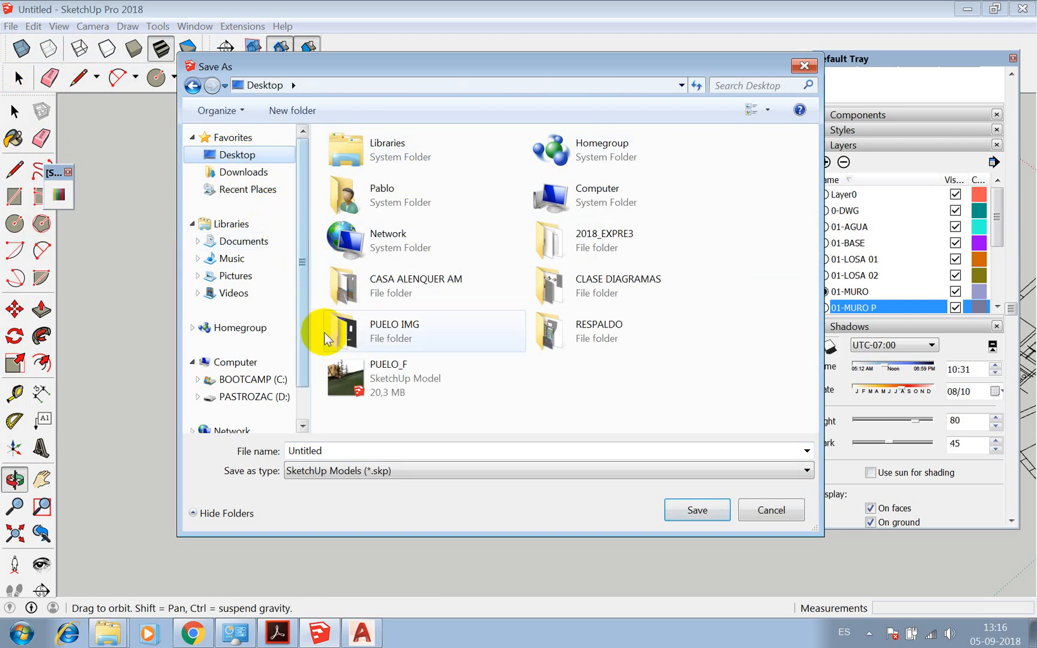
{"action": "left_click", "coordinate": [430, 289]}
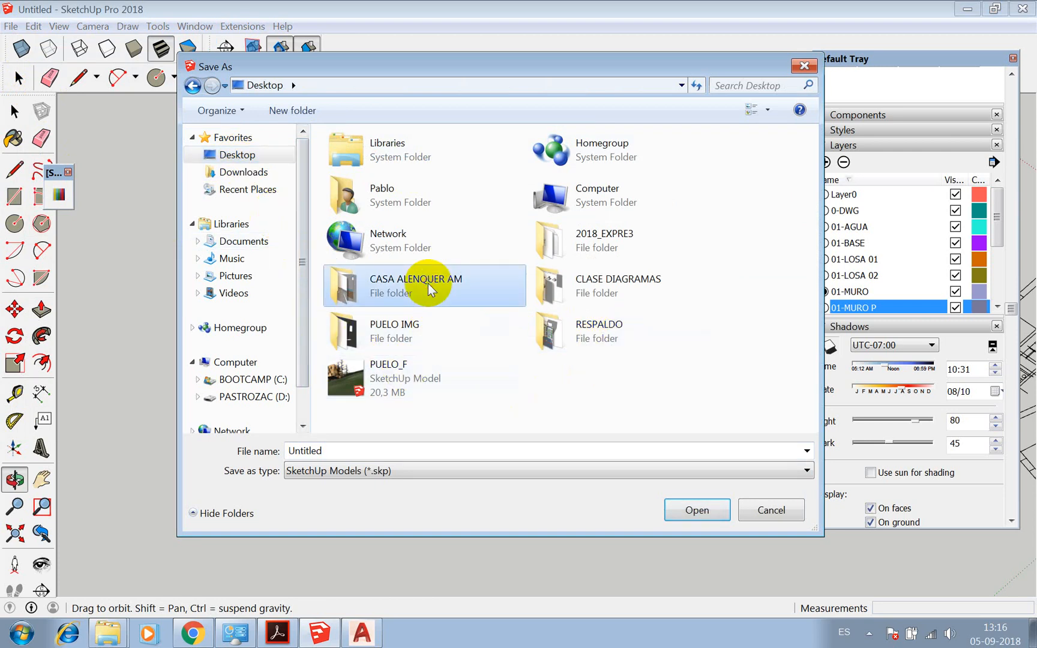
{"action": "double_click", "coordinate": [430, 290]}
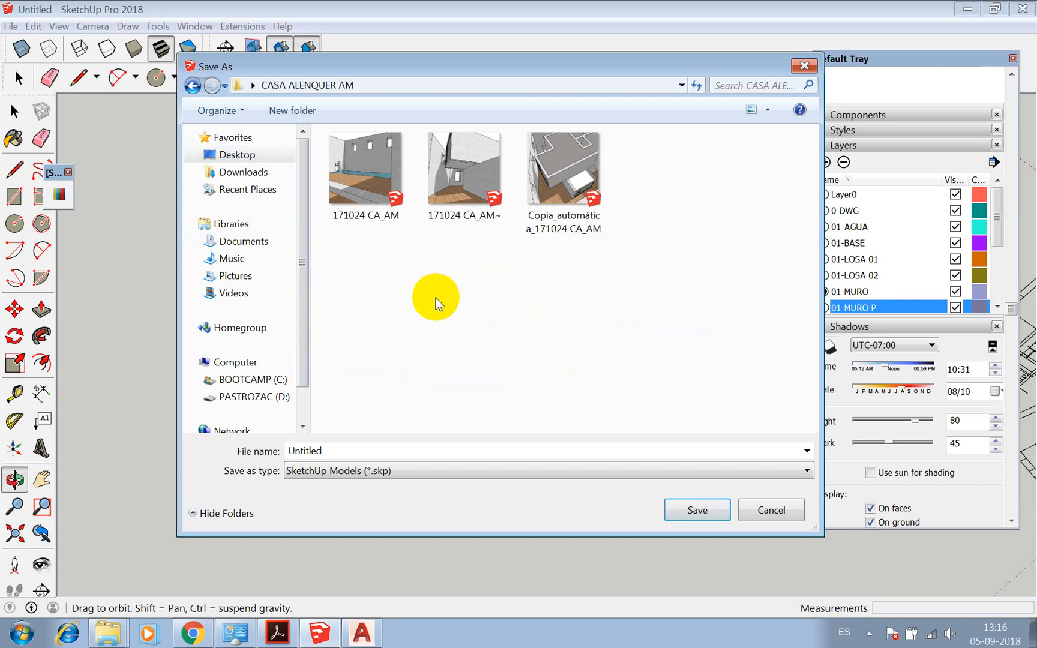
Name the new file 180905 CA_AM, reusing the name of the existing 171024 CA_AM model
{"action": "left_click", "coordinate": [365, 171]}
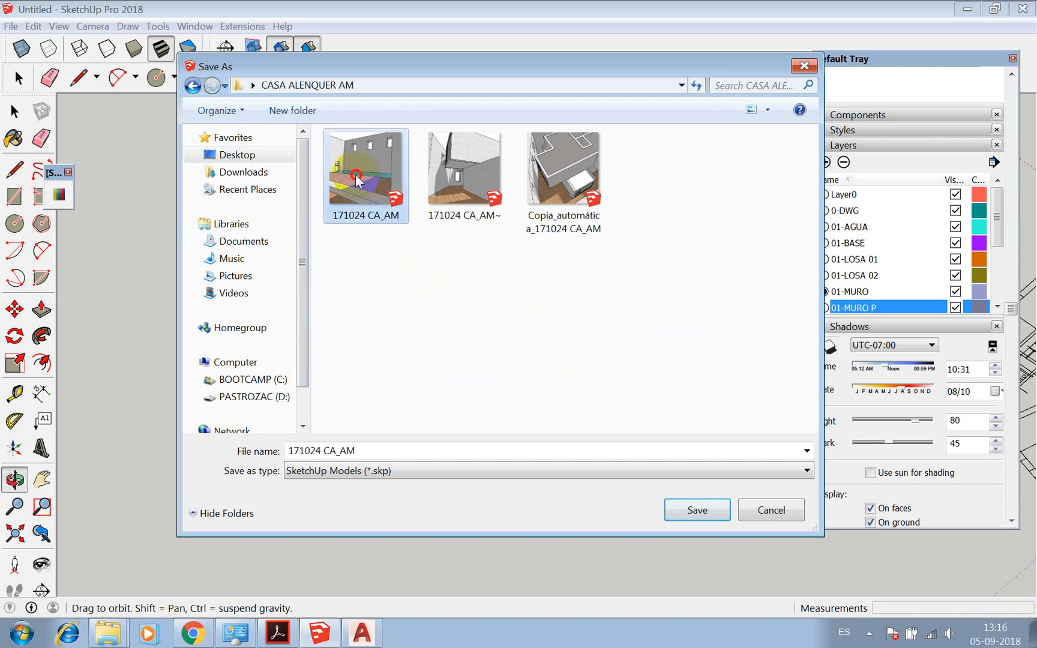
{"action": "left_click", "coordinate": [320, 451]}
{"action": "left_click", "coordinate": [319, 451]}
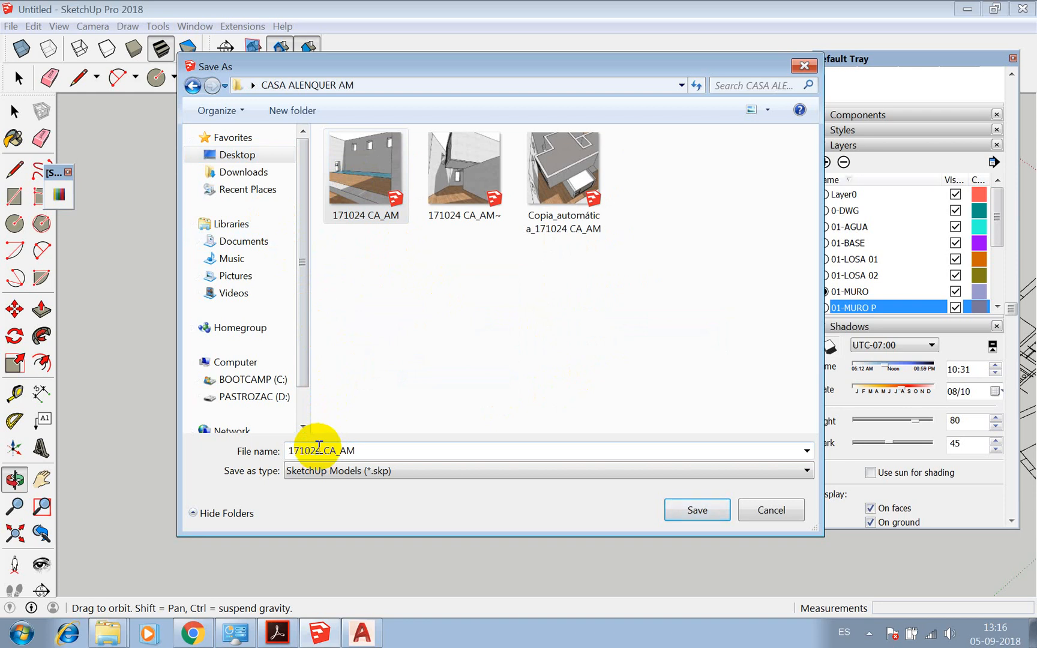
{"action": "left_click_drag", "start_coordinate": [318, 453], "coordinate": [269, 456]}
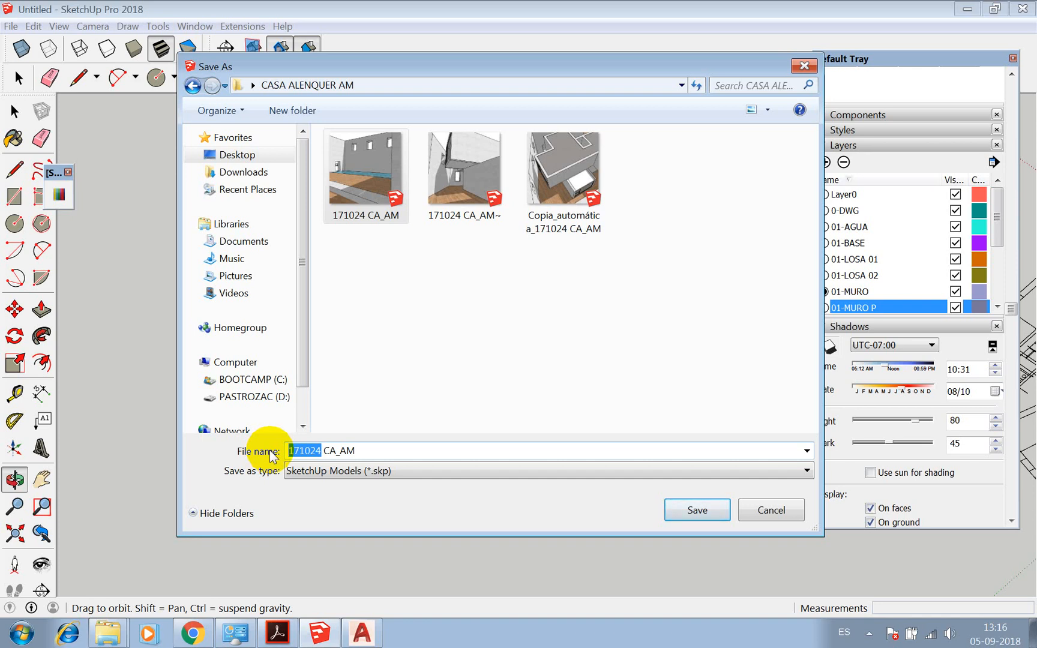
{"action": "type", "text": "18"}
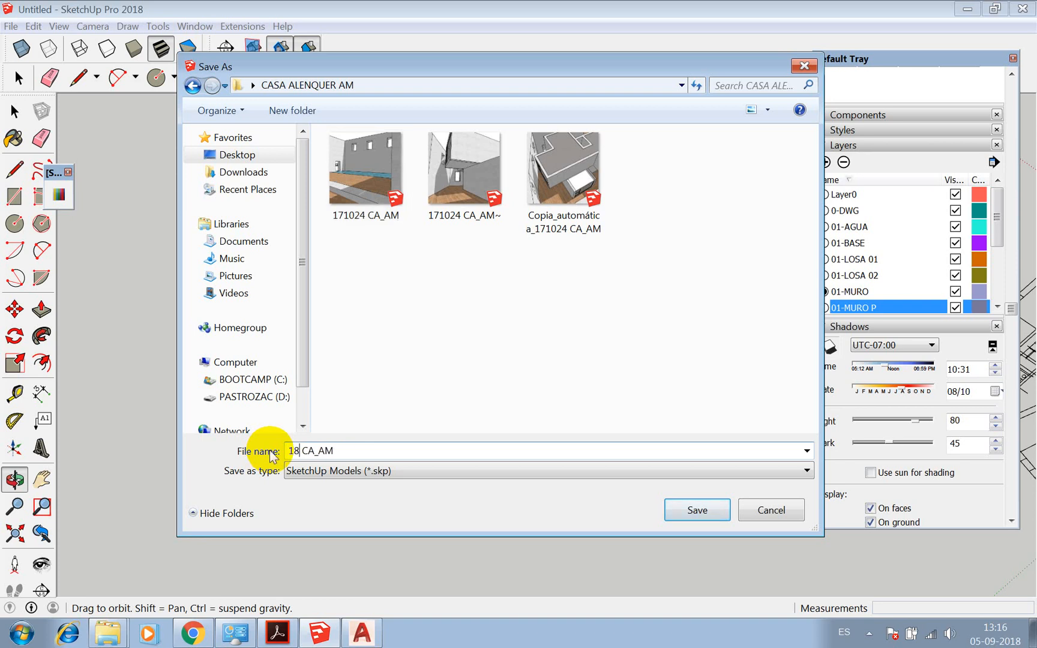
{"action": "type", "text": "0905"}
Save the model in SketchUp Version 2013 format and let the program fix the model's problems now
{"action": "left_click", "coordinate": [613, 471]}
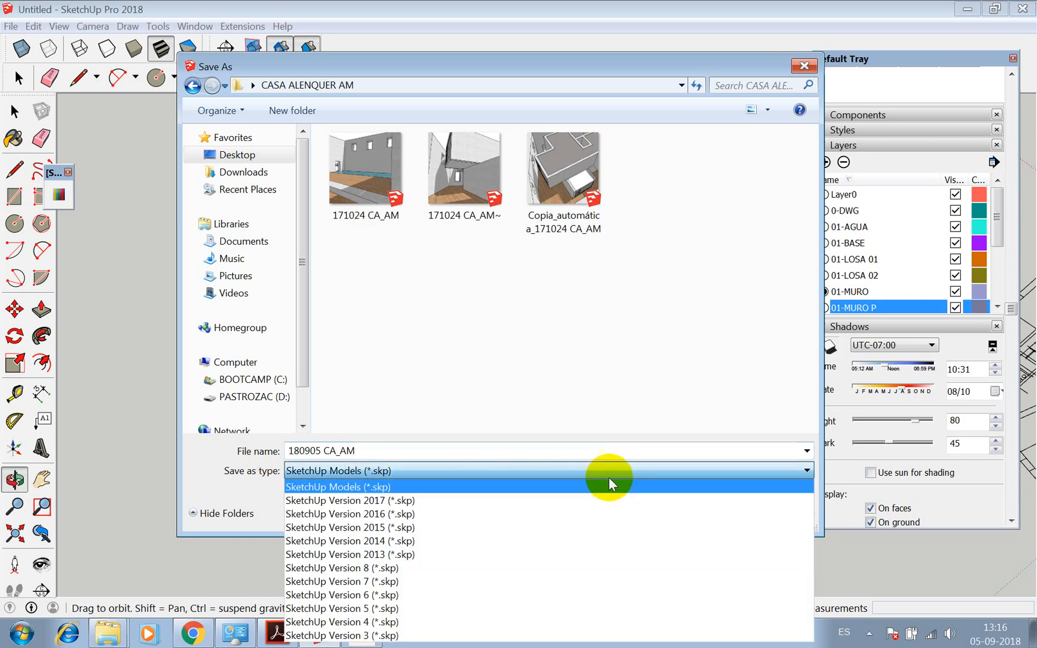
{"action": "left_click", "coordinate": [441, 553]}
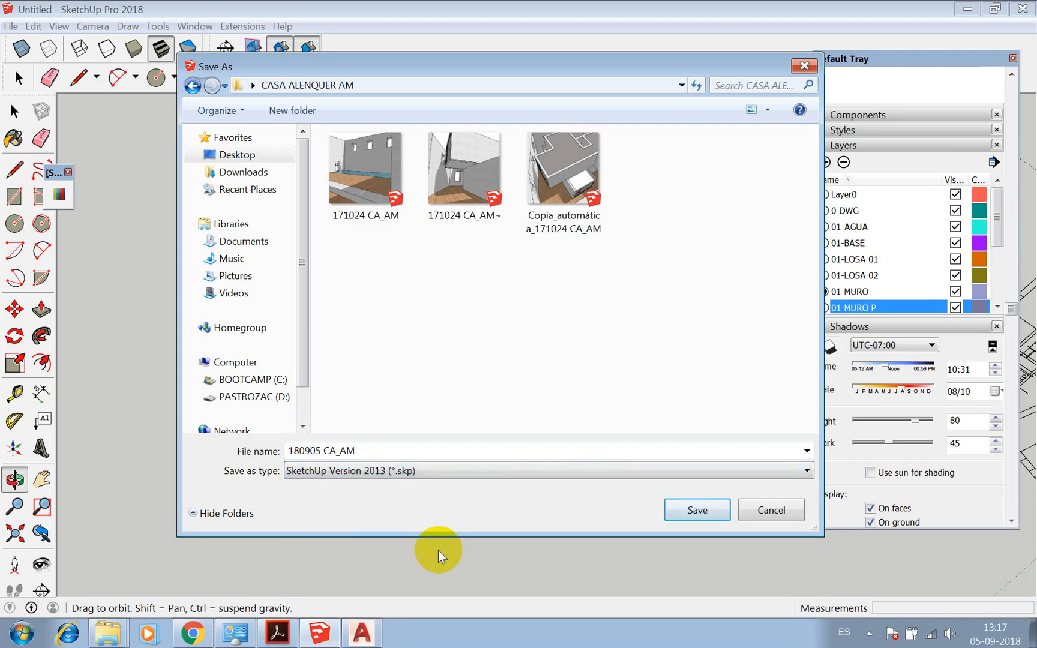
{"action": "left_click", "coordinate": [682, 511]}
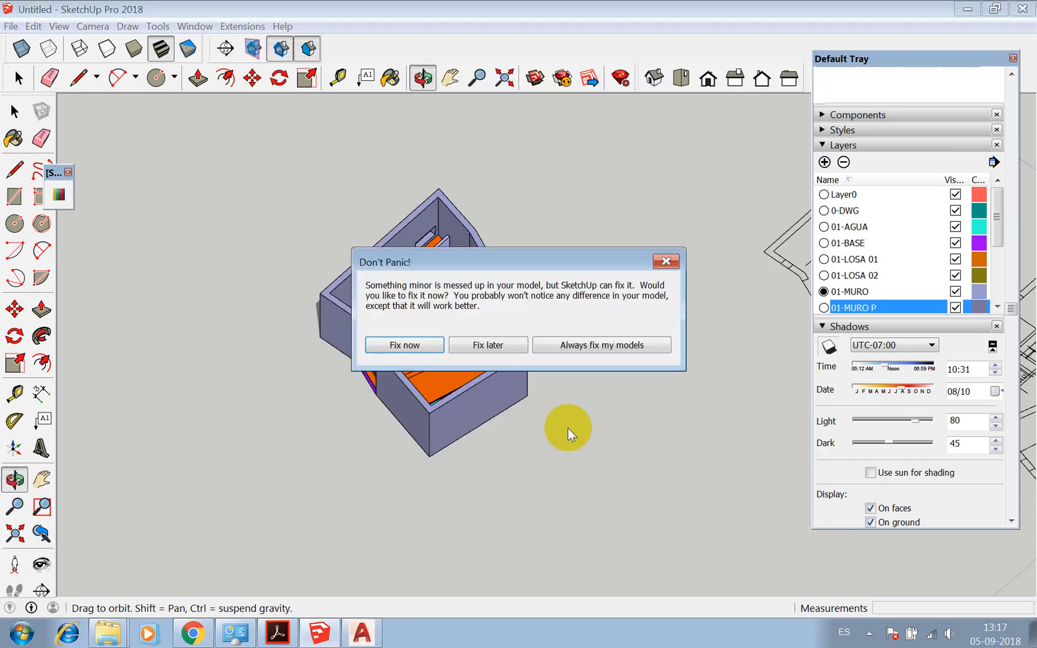
{"action": "left_click", "coordinate": [429, 347]}
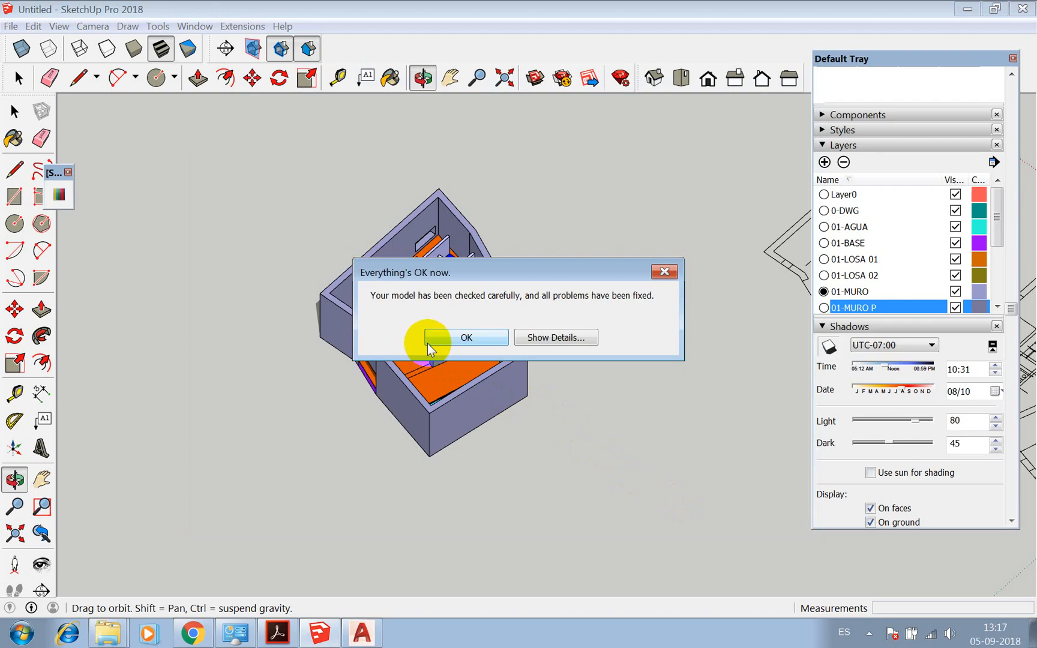
{"action": "left_click", "coordinate": [452, 337]}
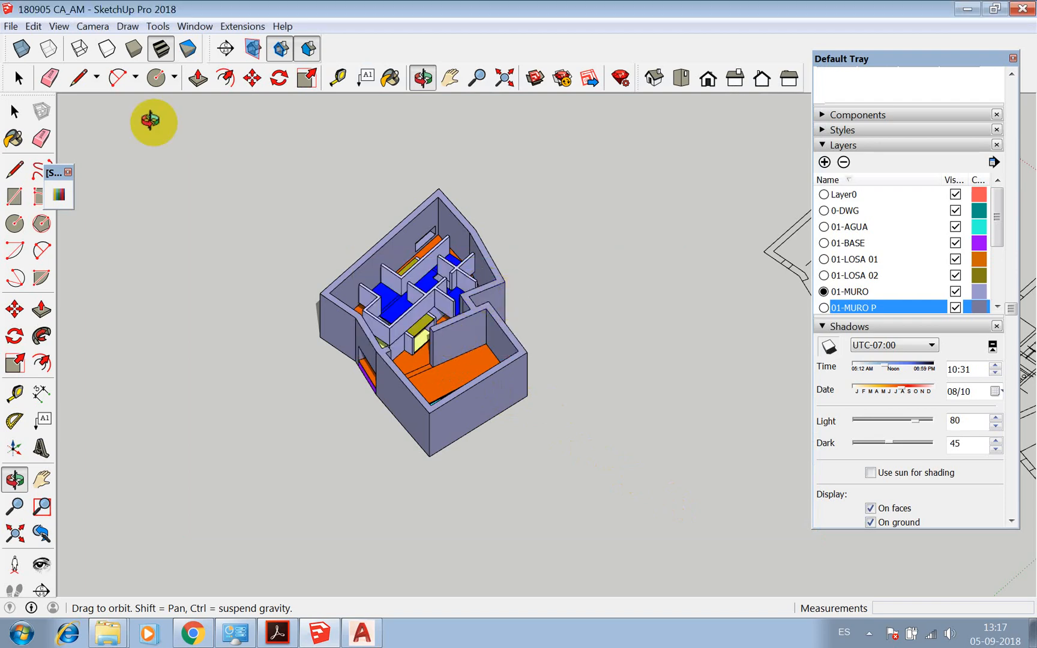
Close SketchUp and switch to the Pinterest board in Chrome
{"action": "left_click", "coordinate": [1020, 9]}
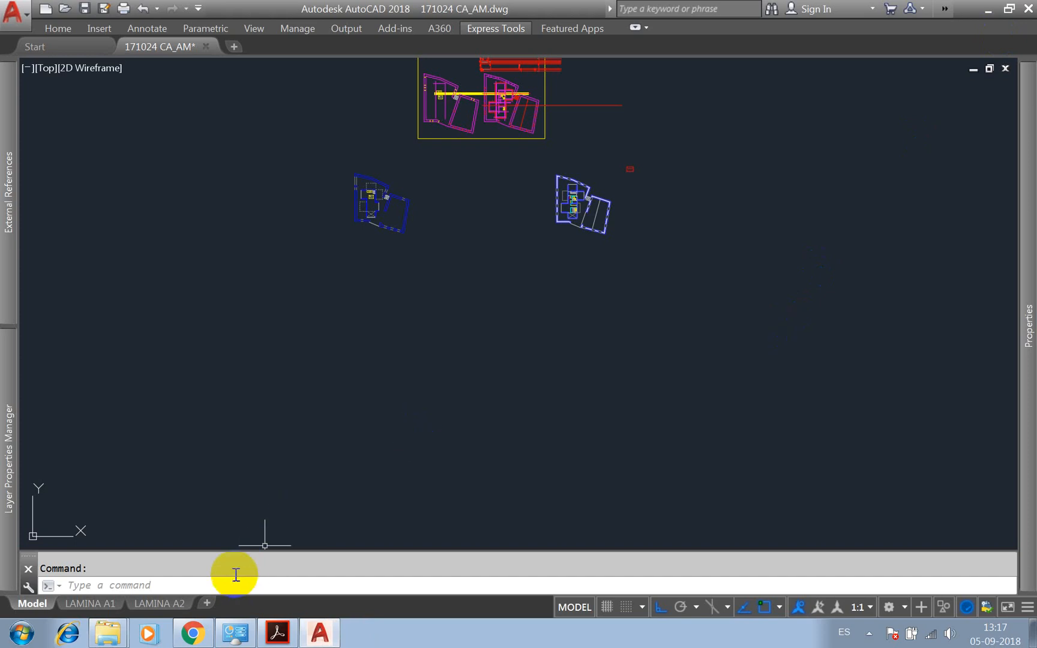
{"action": "left_click", "coordinate": [194, 634]}
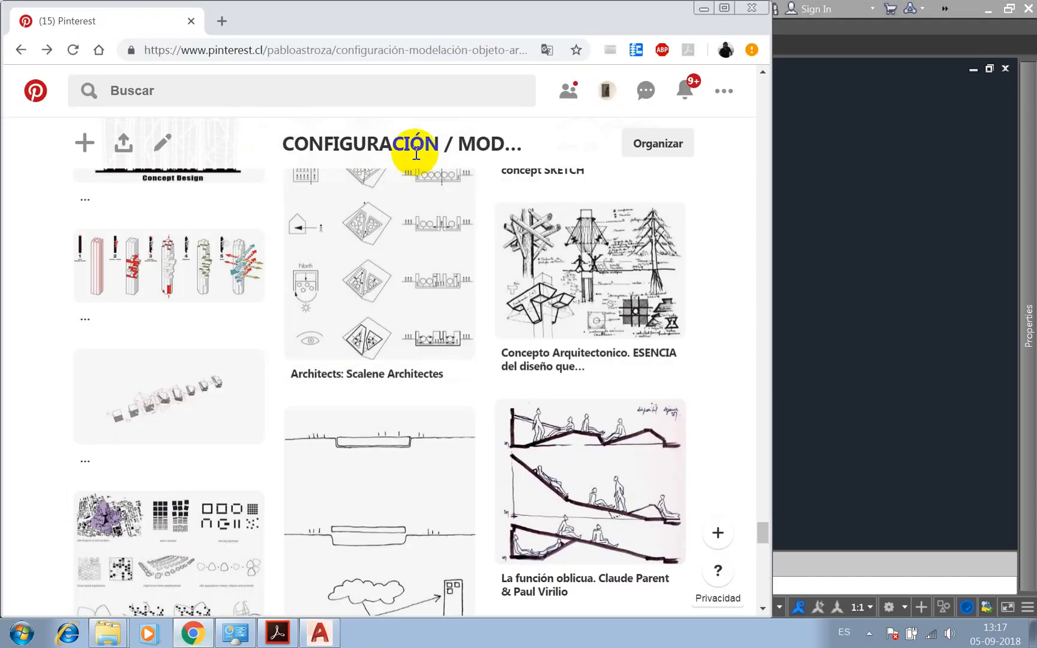
Open the Pinterest profile page that shows the account's own boards
{"action": "left_click", "coordinate": [568, 91]}
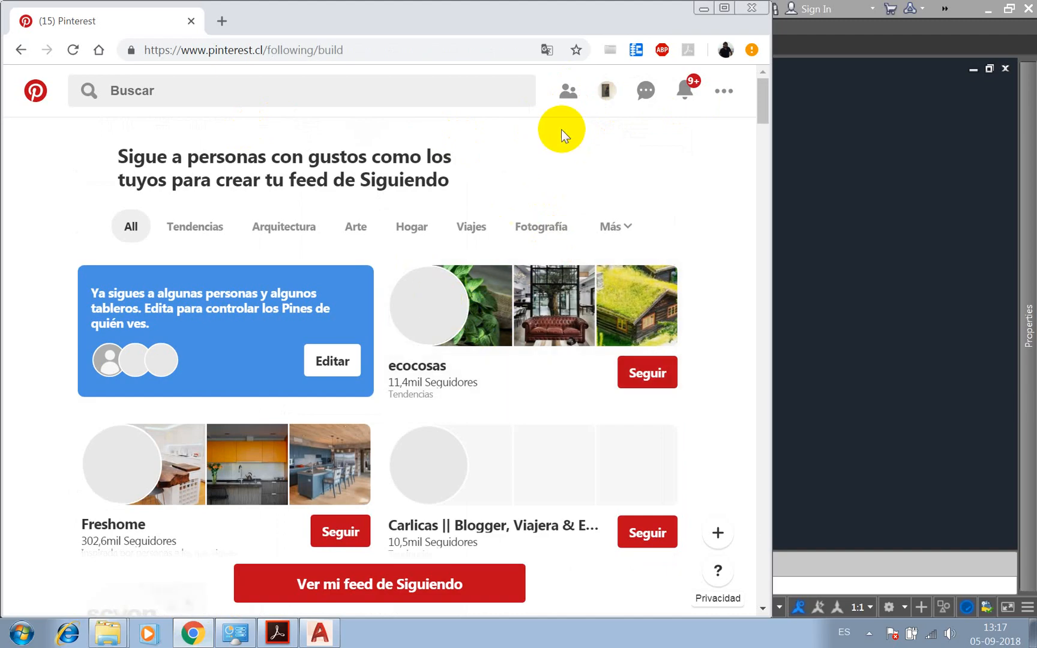
{"action": "left_click", "coordinate": [568, 91]}
{"action": "left_click", "coordinate": [607, 92]}
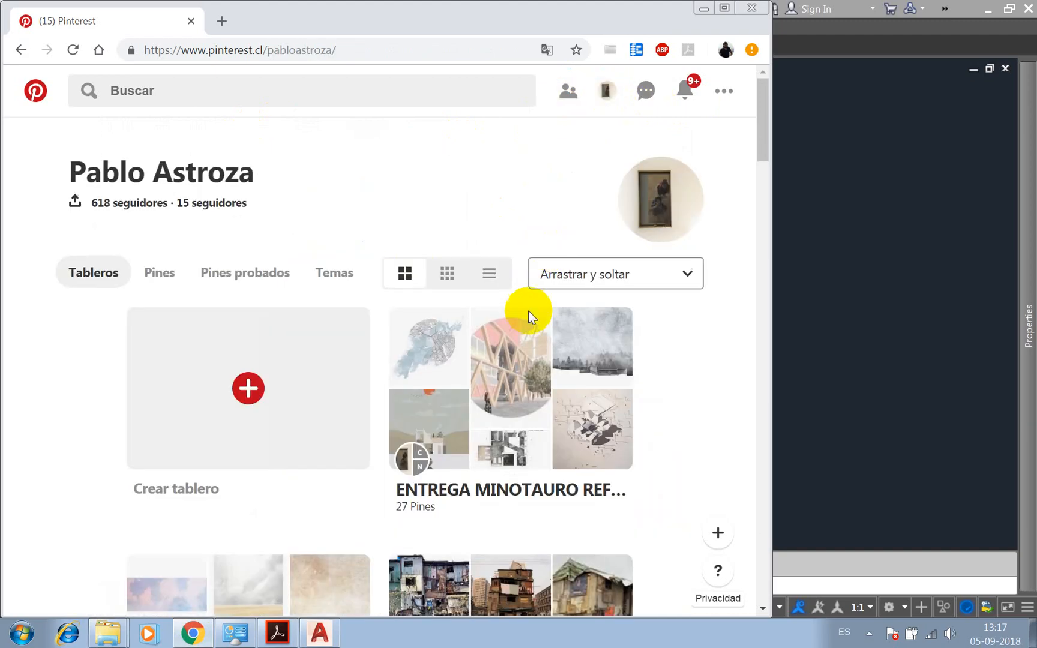
Find the Cortes Fugados board among the profile's boards and open it
{"action": "scroll", "coordinate": [471, 420], "scroll_direction": "down", "scroll_amount": 10}
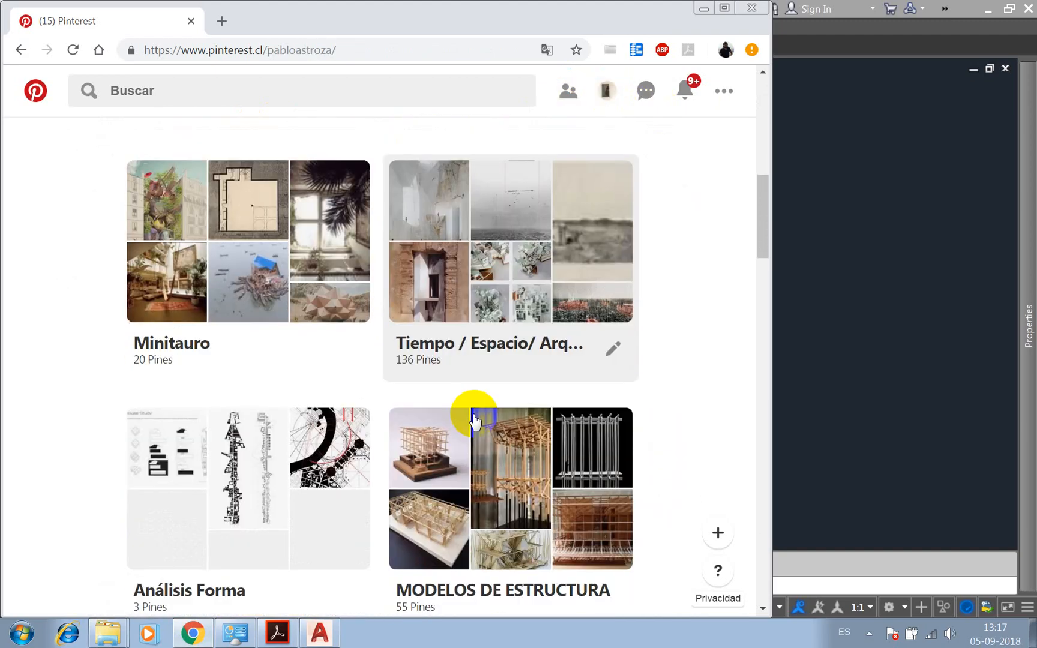
{"action": "scroll", "coordinate": [475, 420], "scroll_direction": "down", "scroll_amount": 9}
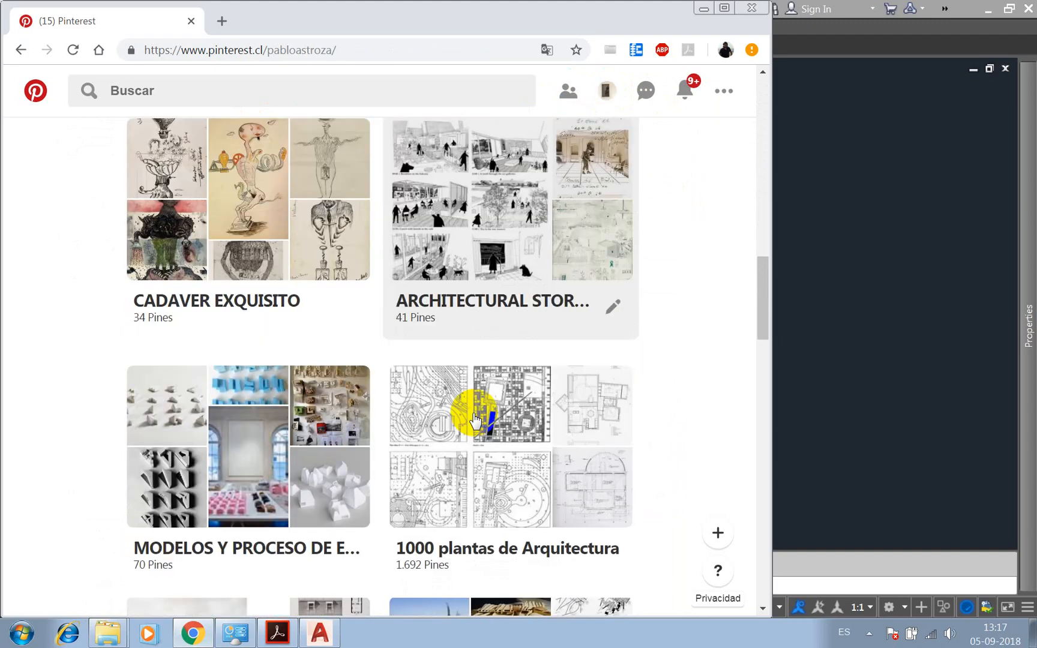
{"action": "scroll", "coordinate": [474, 421], "scroll_direction": "down", "scroll_amount": 7}
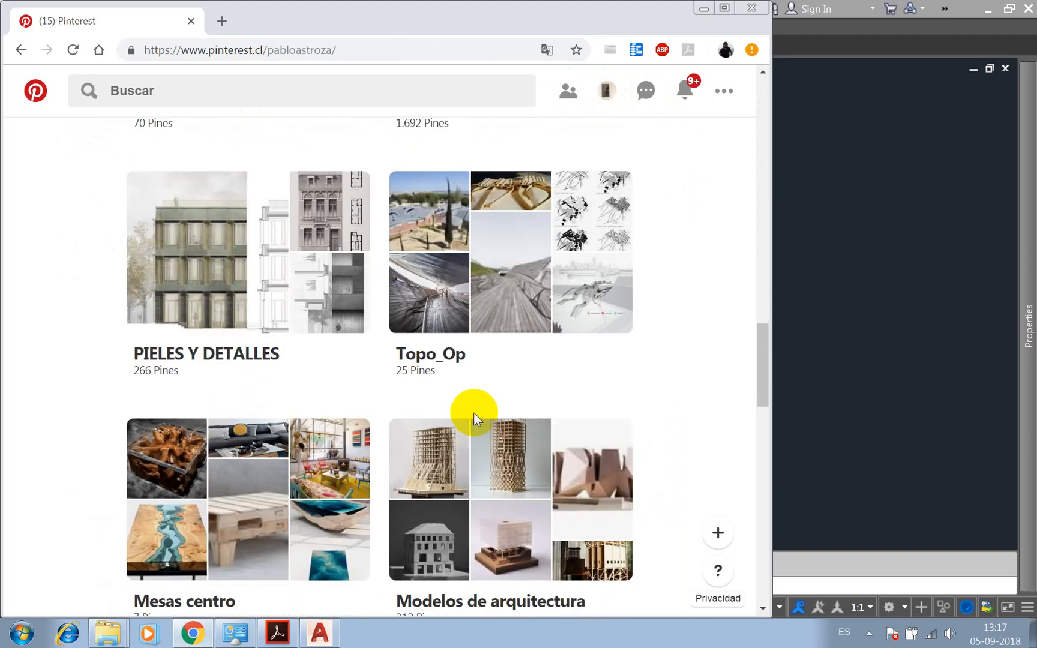
{"action": "scroll", "coordinate": [474, 418], "scroll_direction": "up", "scroll_amount": 3}
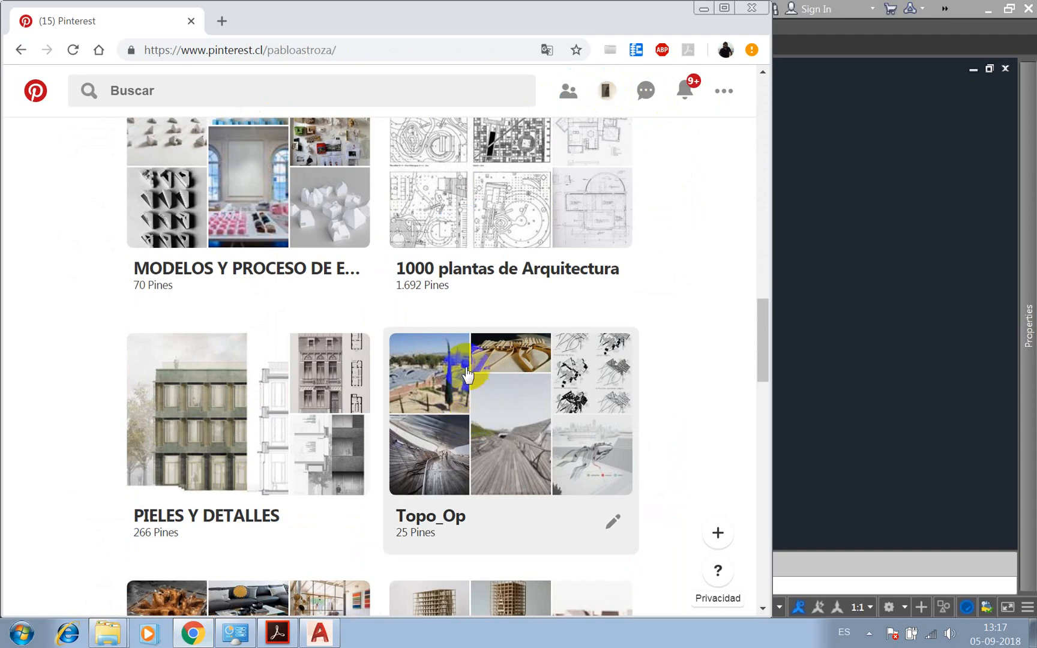
{"action": "scroll", "coordinate": [338, 307], "scroll_direction": "down", "scroll_amount": 4}
{"action": "scroll", "coordinate": [338, 311], "scroll_direction": "down", "scroll_amount": 9}
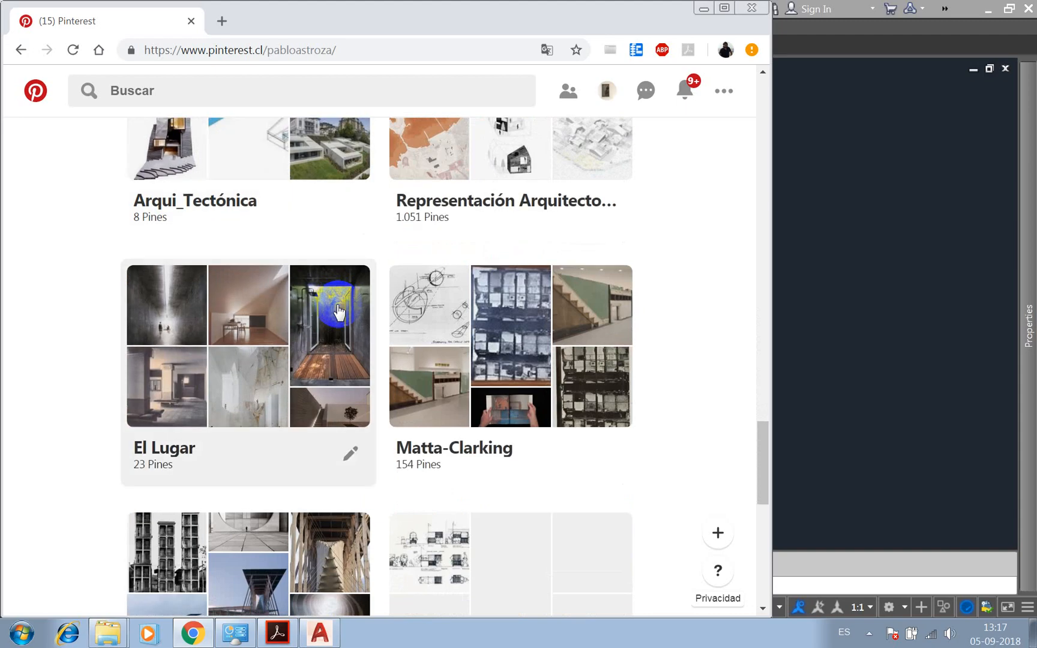
{"action": "scroll", "coordinate": [339, 312], "scroll_direction": "down", "scroll_amount": 1}
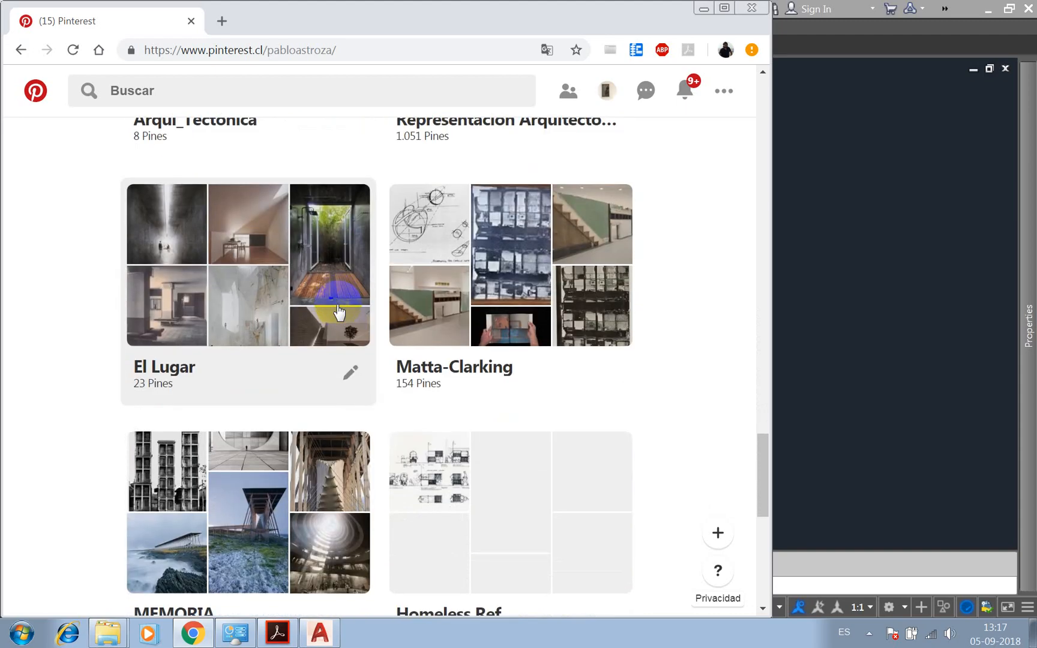
{"action": "scroll", "coordinate": [338, 311], "scroll_direction": "down", "scroll_amount": 9}
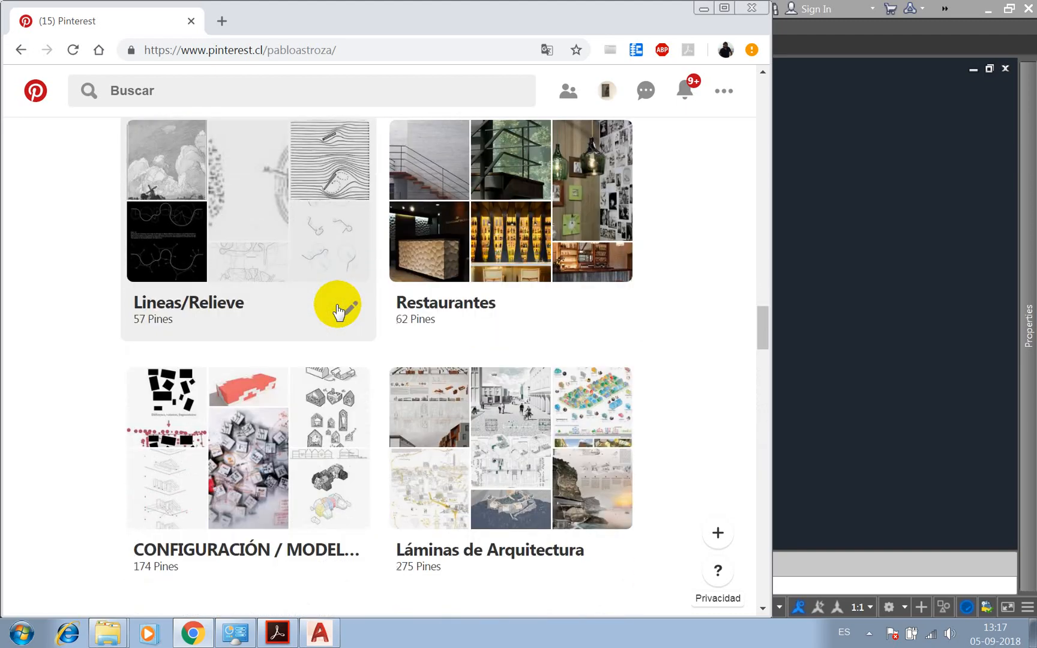
{"action": "scroll", "coordinate": [338, 310], "scroll_direction": "down", "scroll_amount": 9}
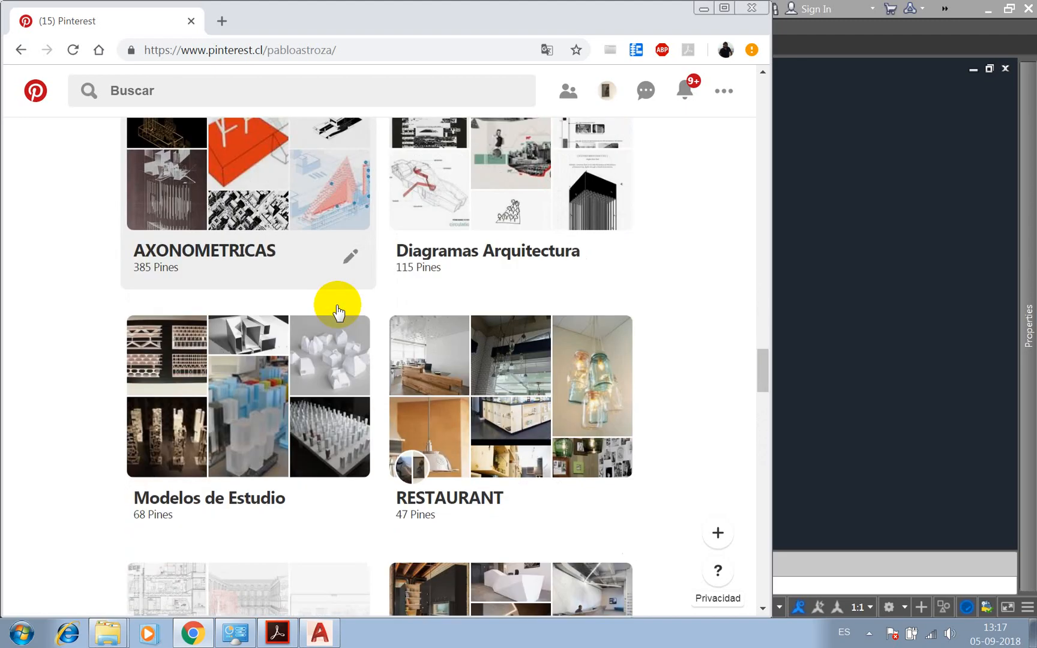
{"action": "scroll", "coordinate": [338, 311], "scroll_direction": "down", "scroll_amount": 6}
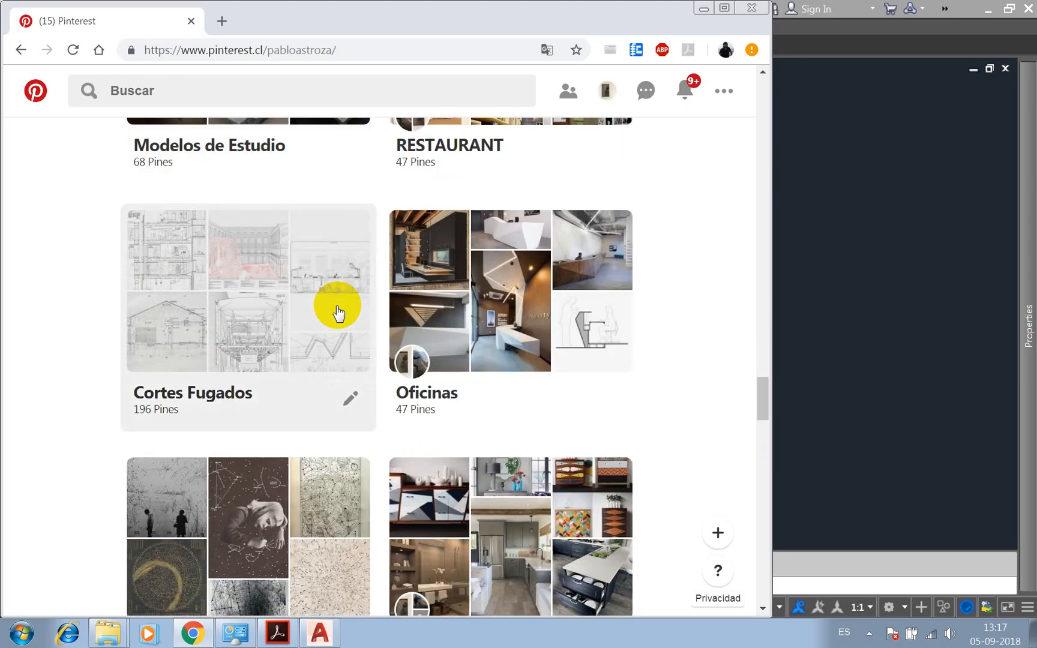
{"action": "left_click", "coordinate": [338, 310]}
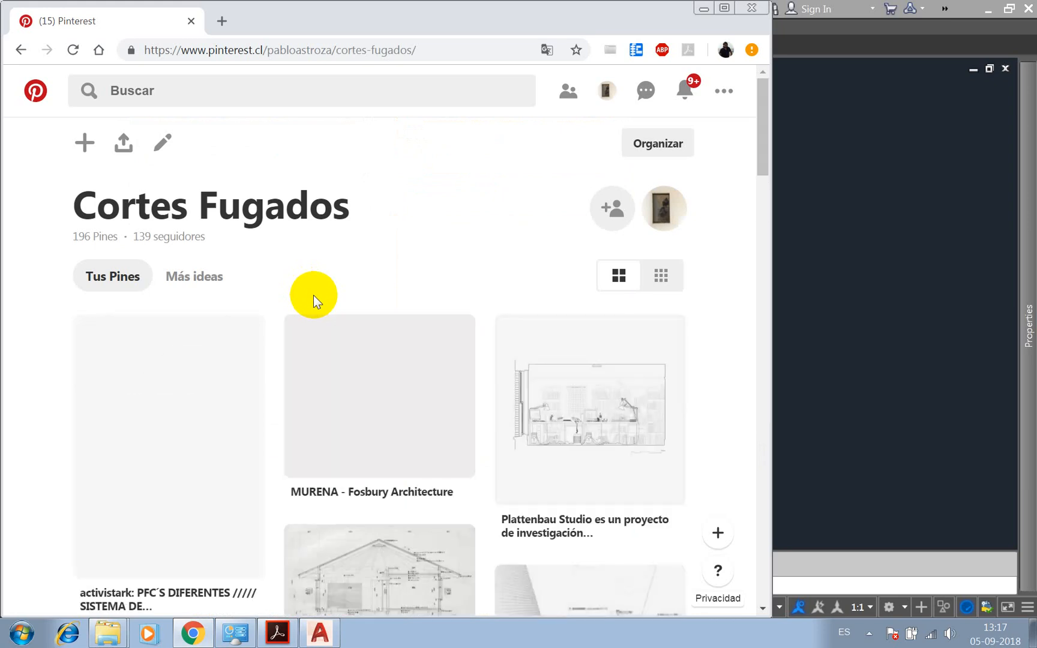
Examine the architectural section drawings collected in the Cortes Fugados board as references for representing sections
{"action": "scroll", "coordinate": [313, 300], "scroll_direction": "down", "scroll_amount": 5}
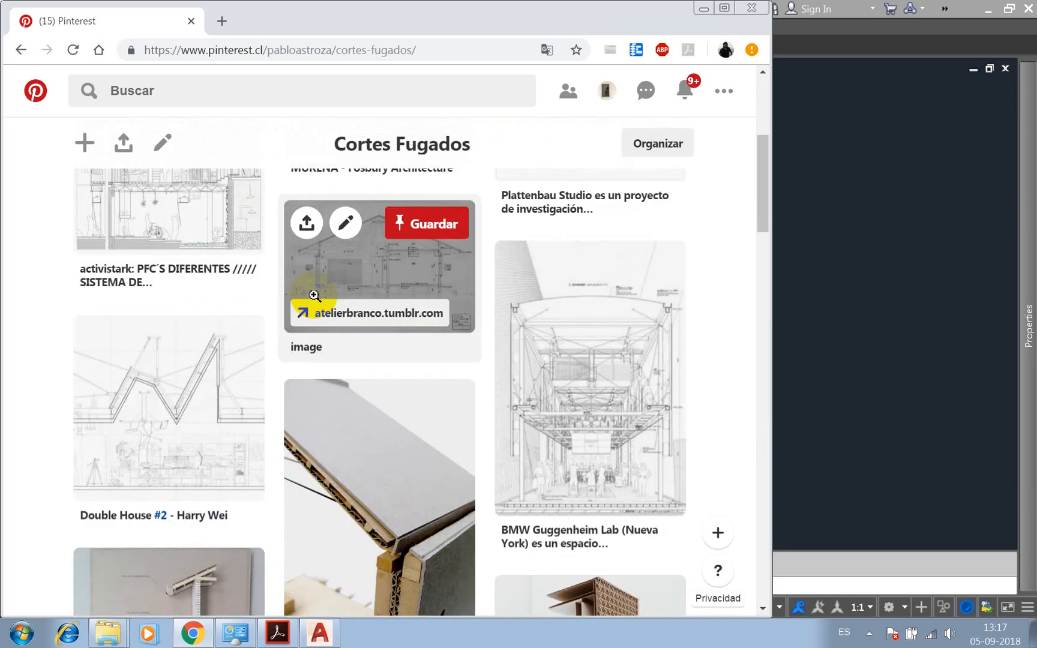
{"action": "scroll", "coordinate": [313, 294], "scroll_direction": "down", "scroll_amount": 1}
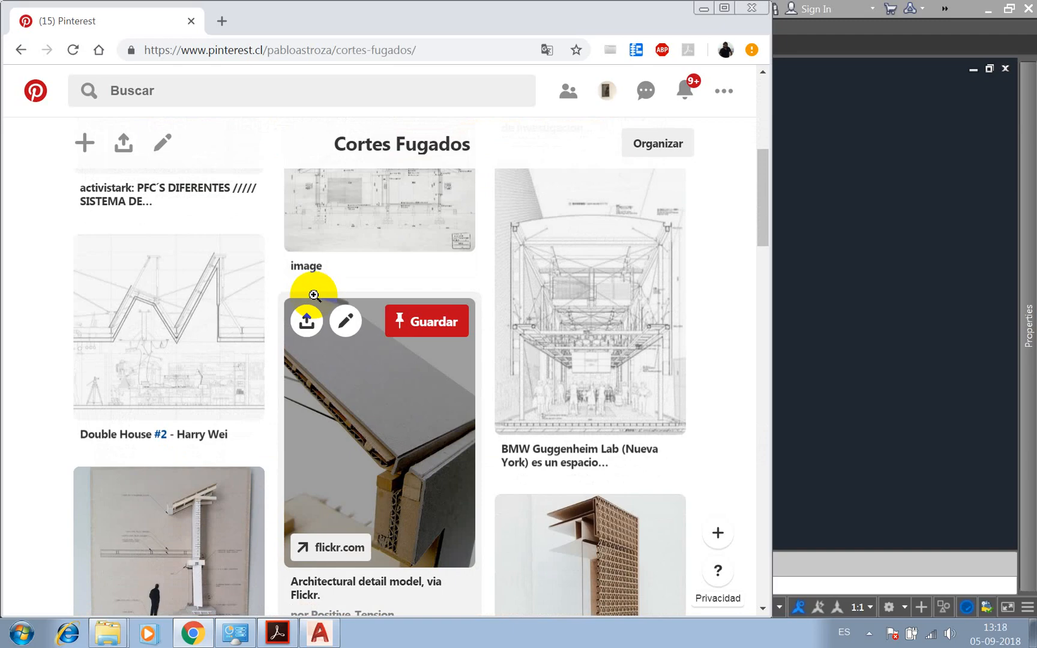
{"action": "scroll", "coordinate": [314, 294], "scroll_direction": "down", "scroll_amount": 10}
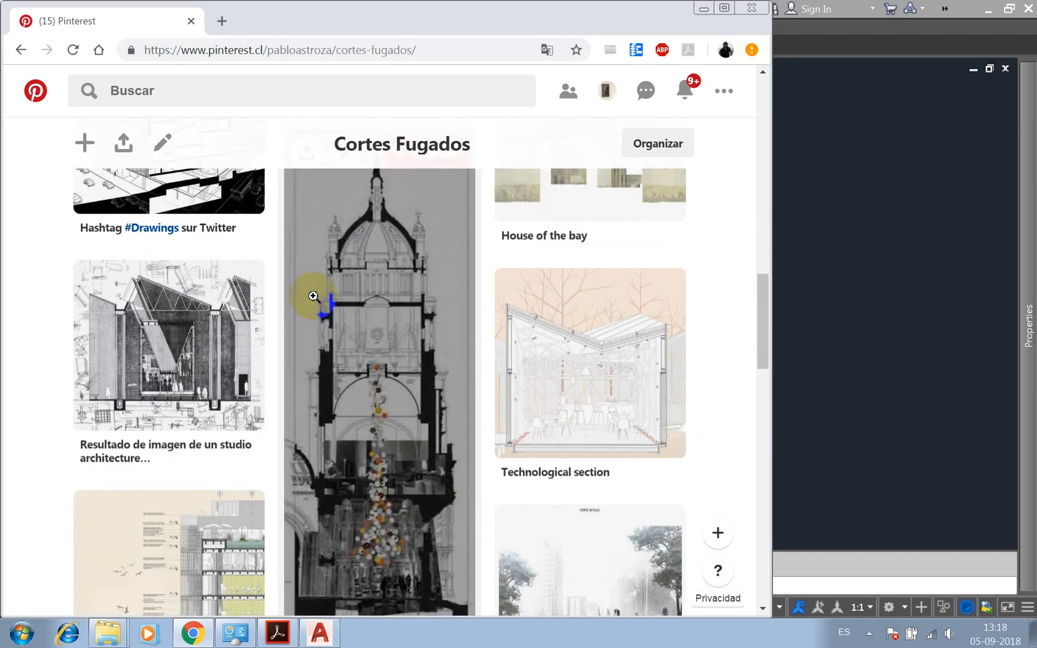
{"action": "scroll", "coordinate": [313, 296], "scroll_direction": "down", "scroll_amount": 8}
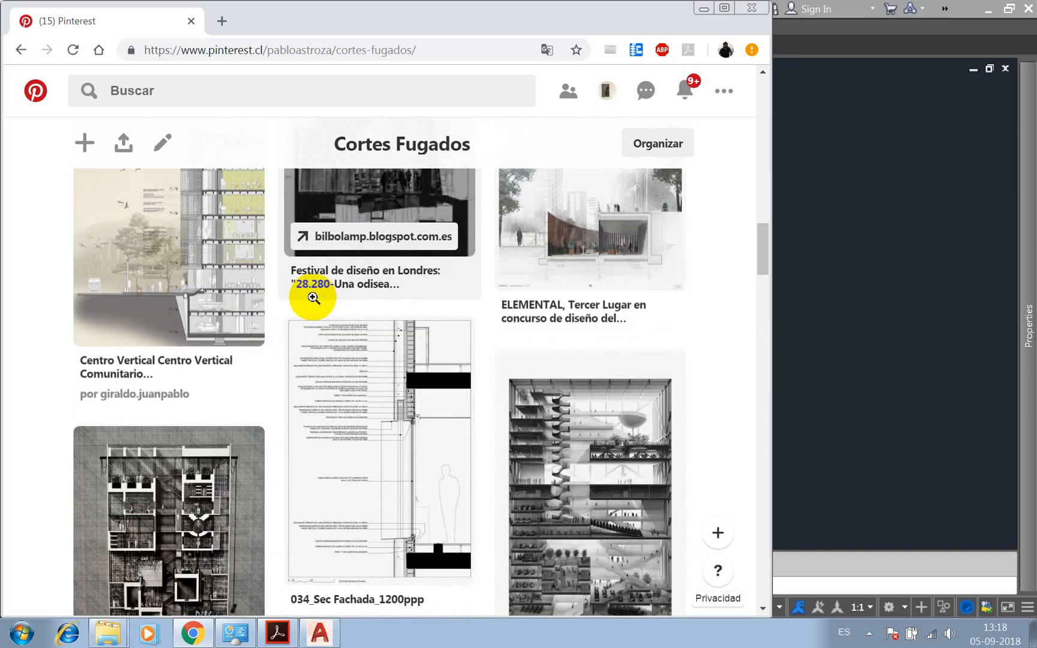
{"action": "scroll", "coordinate": [313, 297], "scroll_direction": "down", "scroll_amount": 4}
{"action": "scroll", "coordinate": [314, 297], "scroll_direction": "down", "scroll_amount": 12}
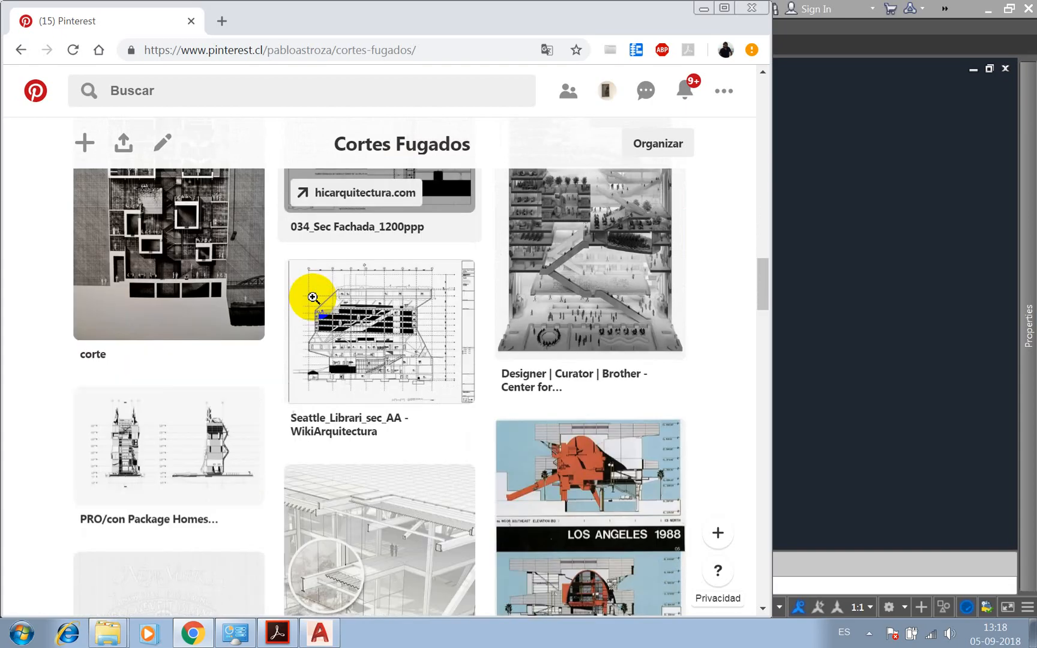
{"action": "scroll", "coordinate": [313, 297], "scroll_direction": "down", "scroll_amount": 14}
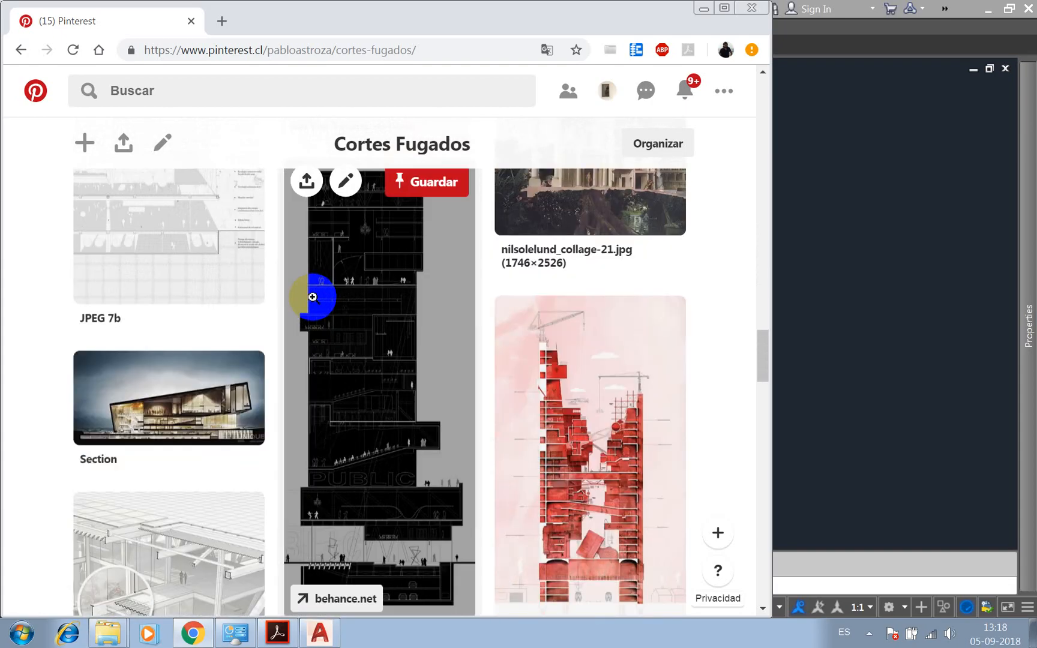
{"action": "scroll", "coordinate": [313, 297], "scroll_direction": "down", "scroll_amount": 12}
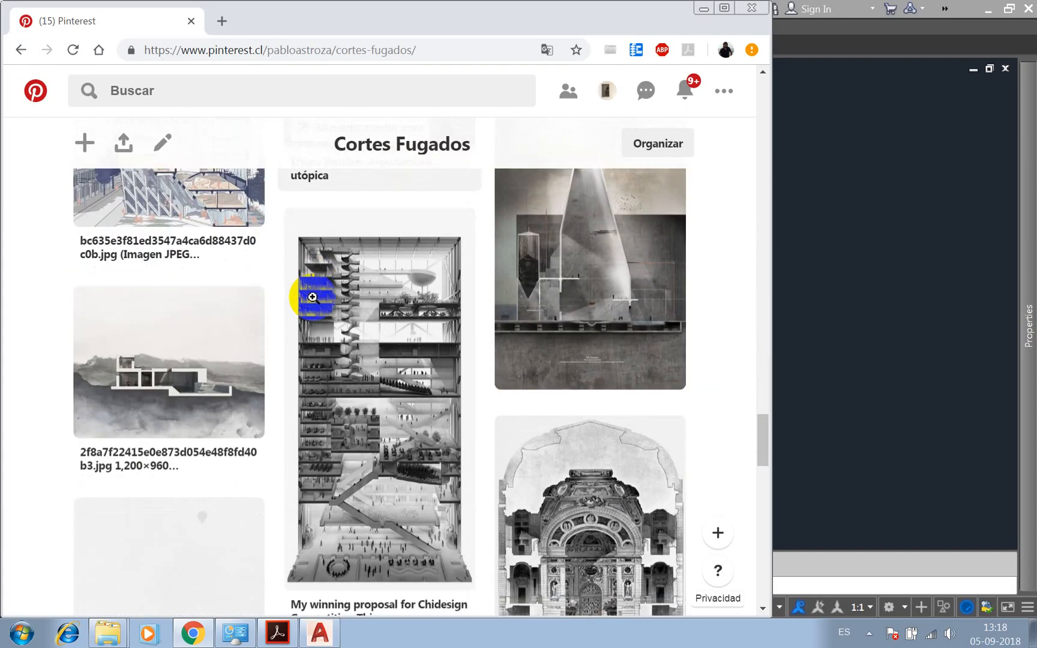
{"action": "scroll", "coordinate": [313, 300], "scroll_direction": "down", "scroll_amount": 5}
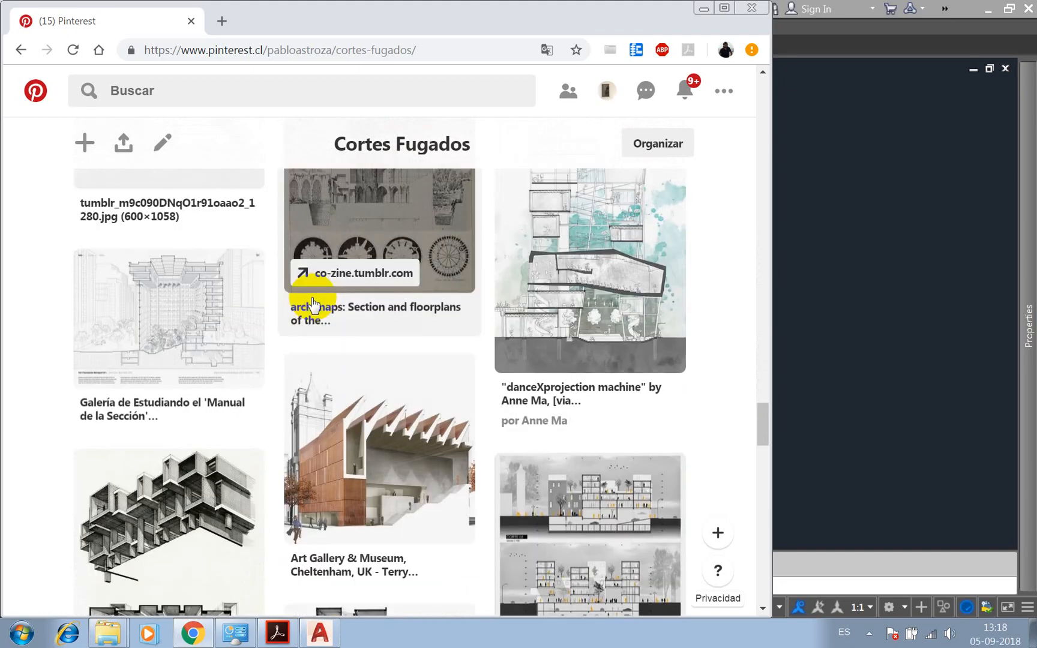
{"action": "scroll", "coordinate": [312, 301], "scroll_direction": "down", "scroll_amount": 10}
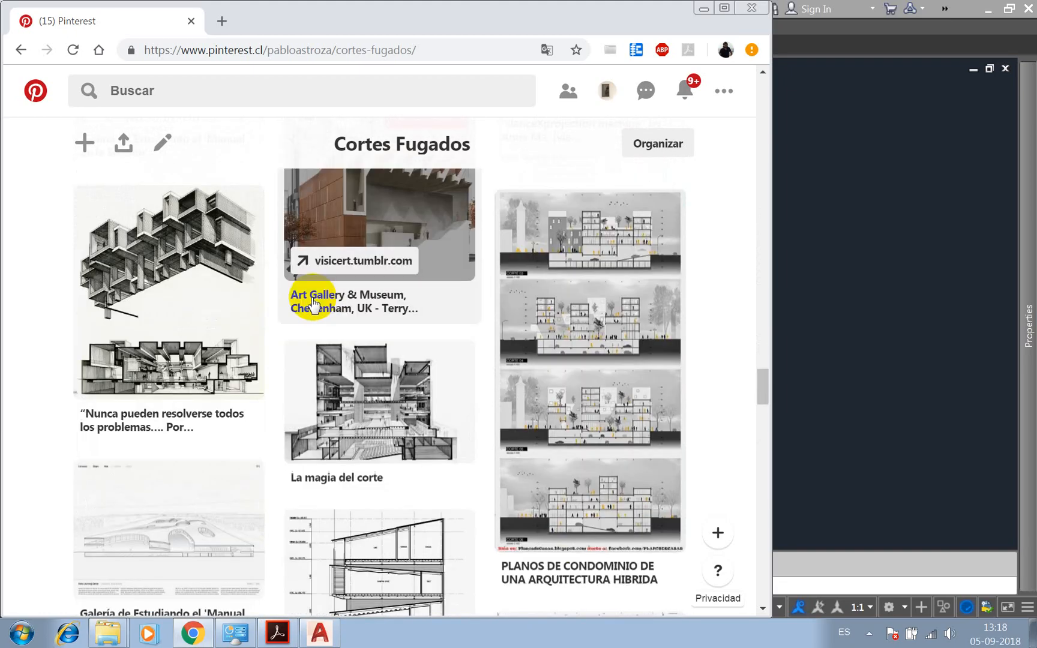
{"action": "scroll", "coordinate": [313, 297], "scroll_direction": "down", "scroll_amount": 4}
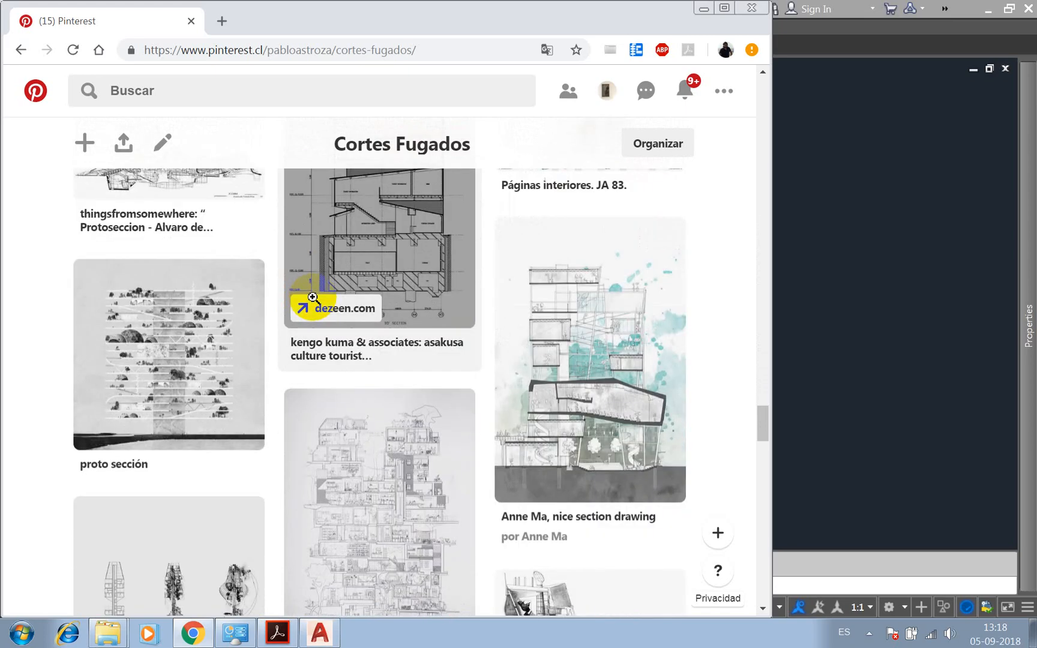
{"action": "scroll", "coordinate": [313, 297], "scroll_direction": "down", "scroll_amount": 5}
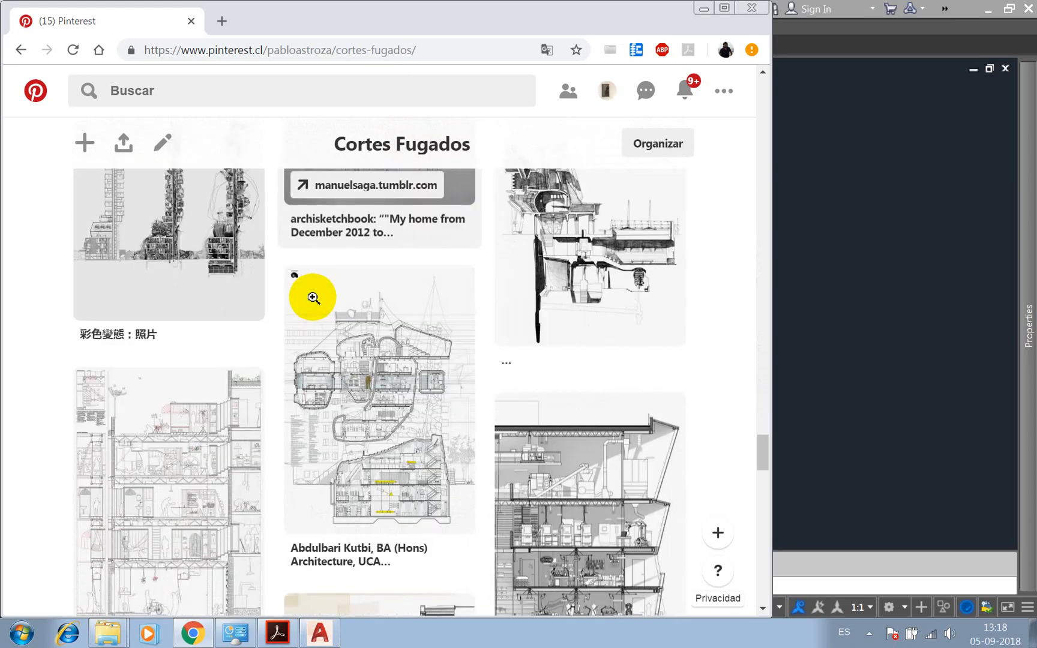
{"action": "scroll", "coordinate": [313, 297], "scroll_direction": "down", "scroll_amount": 4}
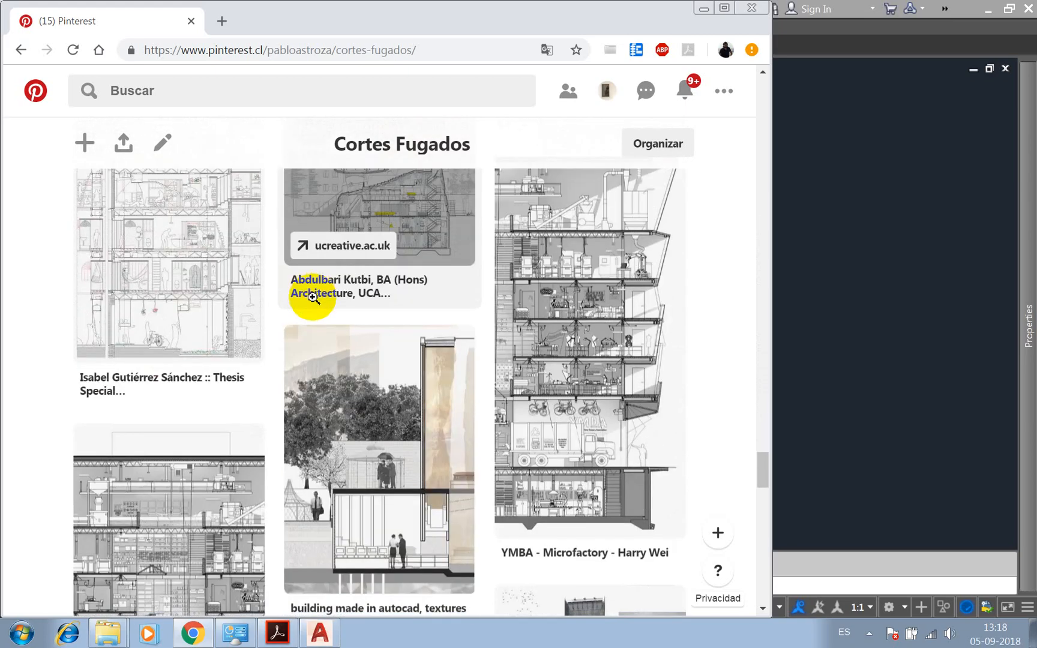
{"action": "scroll", "coordinate": [313, 297], "scroll_direction": "down", "scroll_amount": 5}
{"action": "scroll", "coordinate": [313, 297], "scroll_direction": "down", "scroll_amount": 5}
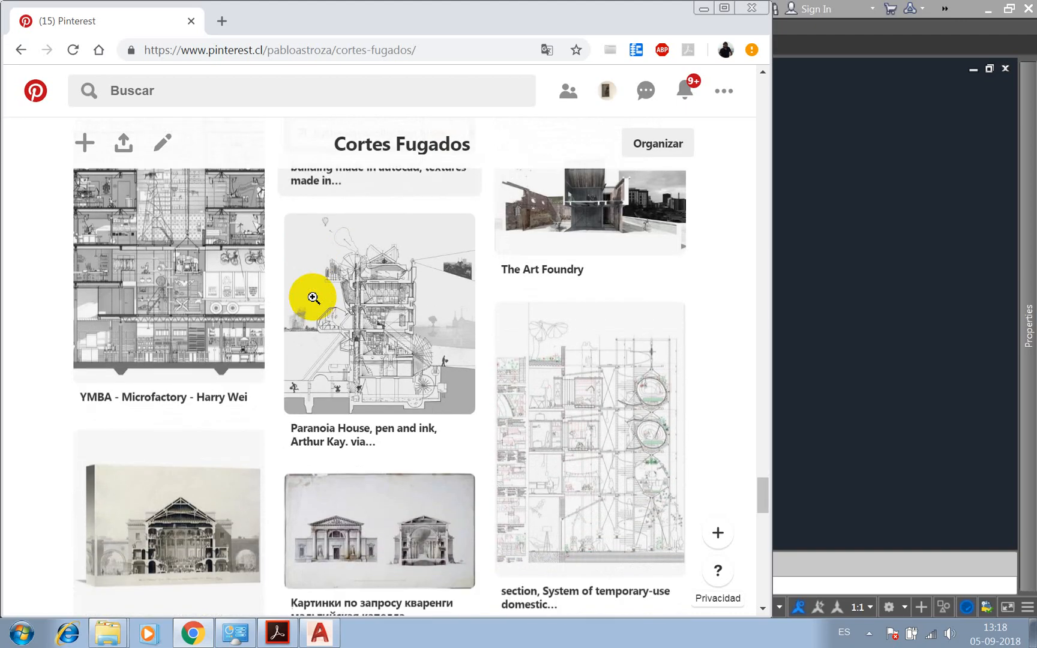
{"action": "scroll", "coordinate": [312, 303], "scroll_direction": "down", "scroll_amount": 4}
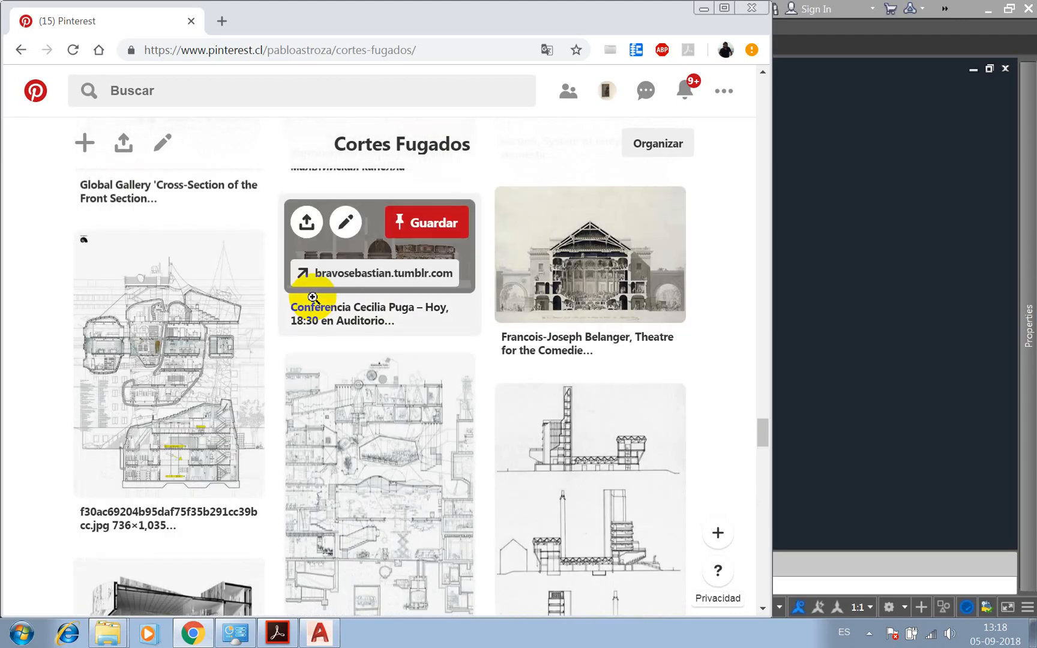
{"action": "scroll", "coordinate": [313, 297], "scroll_direction": "down", "scroll_amount": 4}
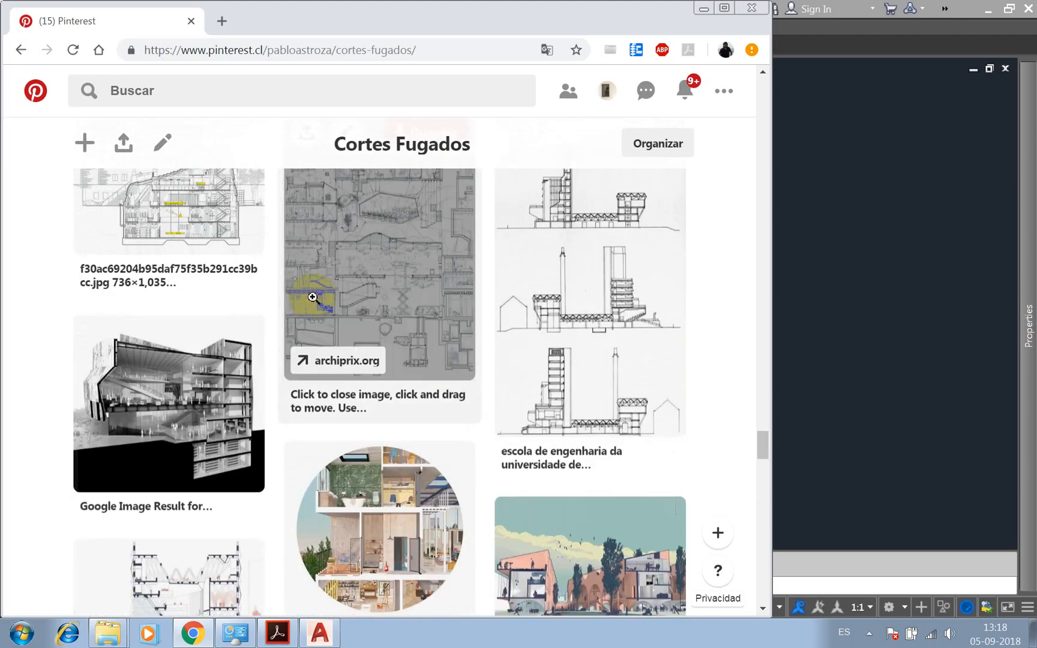
{"action": "scroll", "coordinate": [313, 297], "scroll_direction": "down", "scroll_amount": 4}
{"action": "scroll", "coordinate": [313, 297], "scroll_direction": "down", "scroll_amount": 5}
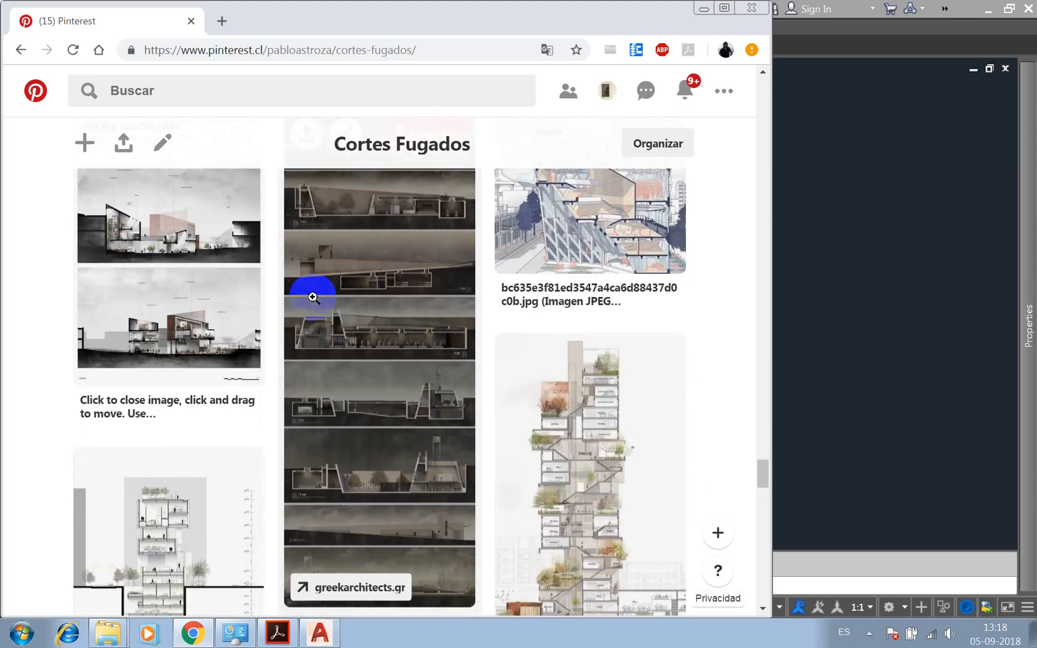
{"action": "scroll", "coordinate": [312, 297], "scroll_direction": "down", "scroll_amount": 5}
{"action": "scroll", "coordinate": [311, 301], "scroll_direction": "down", "scroll_amount": 5}
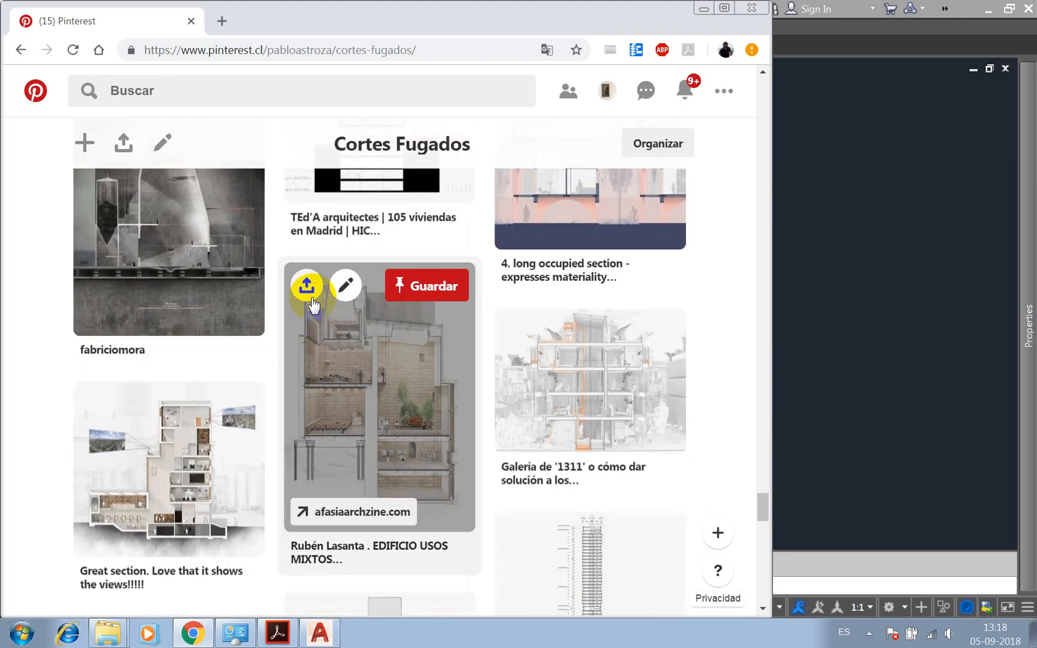
{"action": "scroll", "coordinate": [313, 297], "scroll_direction": "down", "scroll_amount": 7}
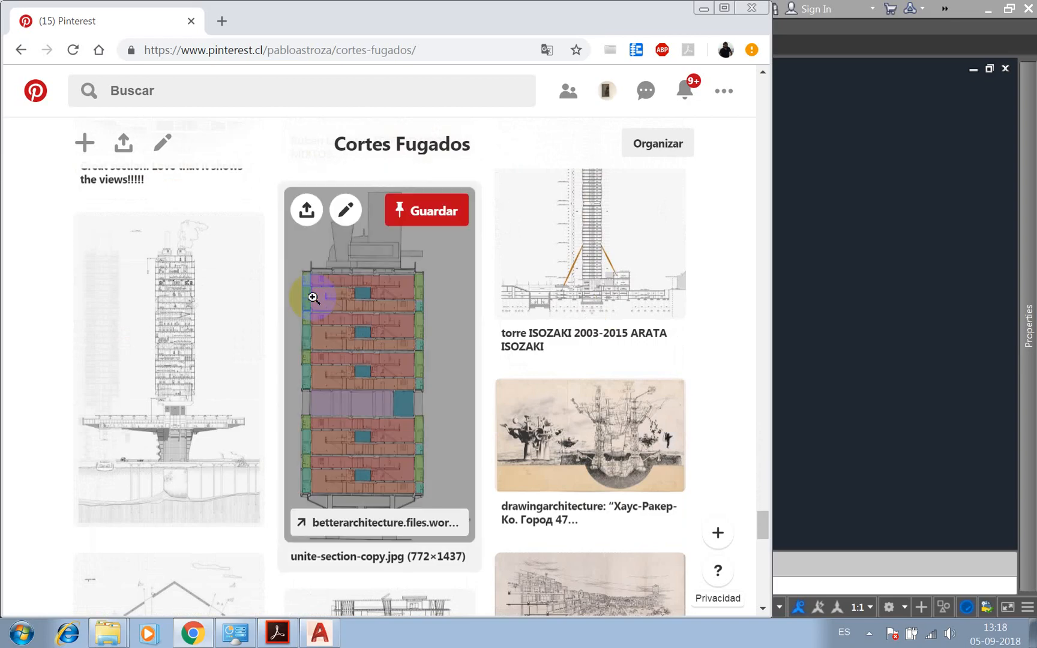
{"action": "scroll", "coordinate": [313, 297], "scroll_direction": "down", "scroll_amount": 3}
{"action": "scroll", "coordinate": [312, 297], "scroll_direction": "down", "scroll_amount": 5}
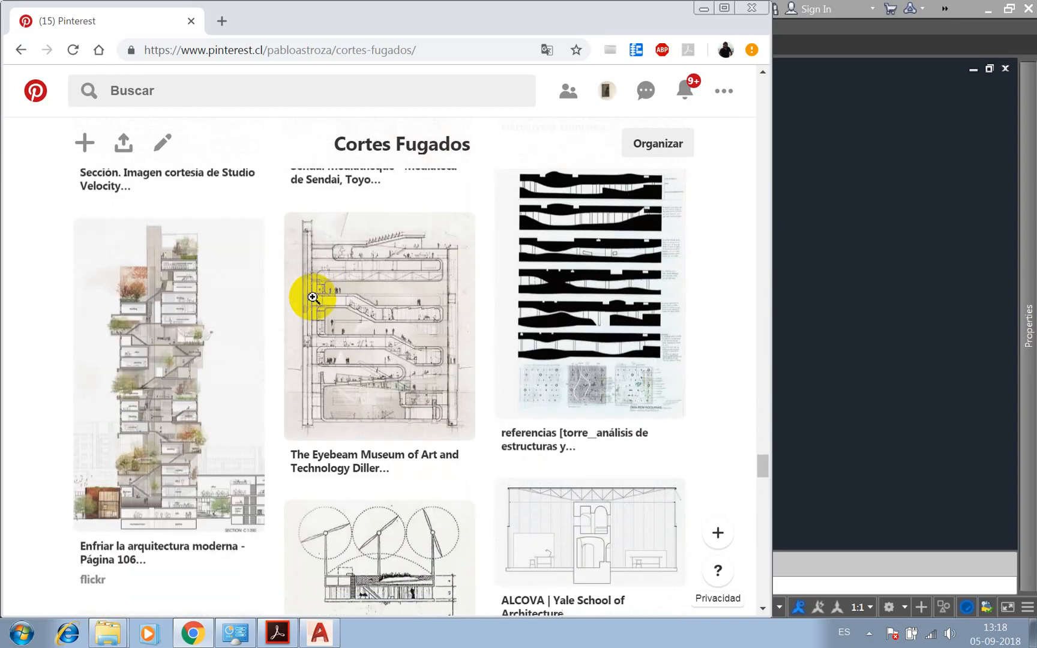
{"action": "scroll", "coordinate": [312, 297], "scroll_direction": "down", "scroll_amount": 10}
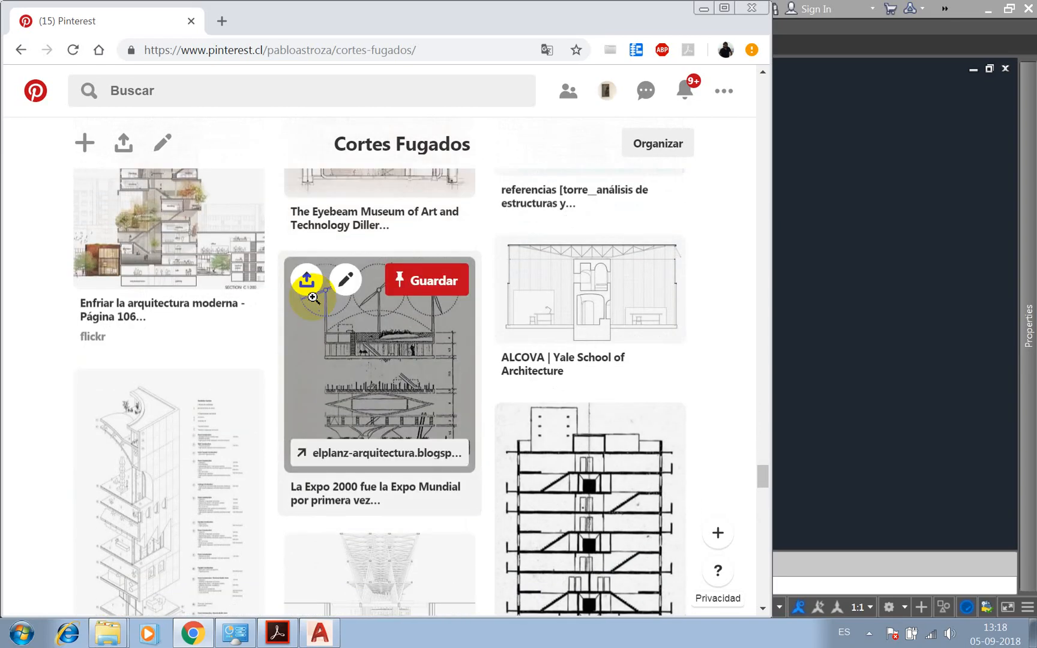
Open the MANUAL OF SECTION pin in the Cortes Fugados board to view its drawings enlarged
{"action": "scroll", "coordinate": [312, 297], "scroll_direction": "down", "scroll_amount": 6}
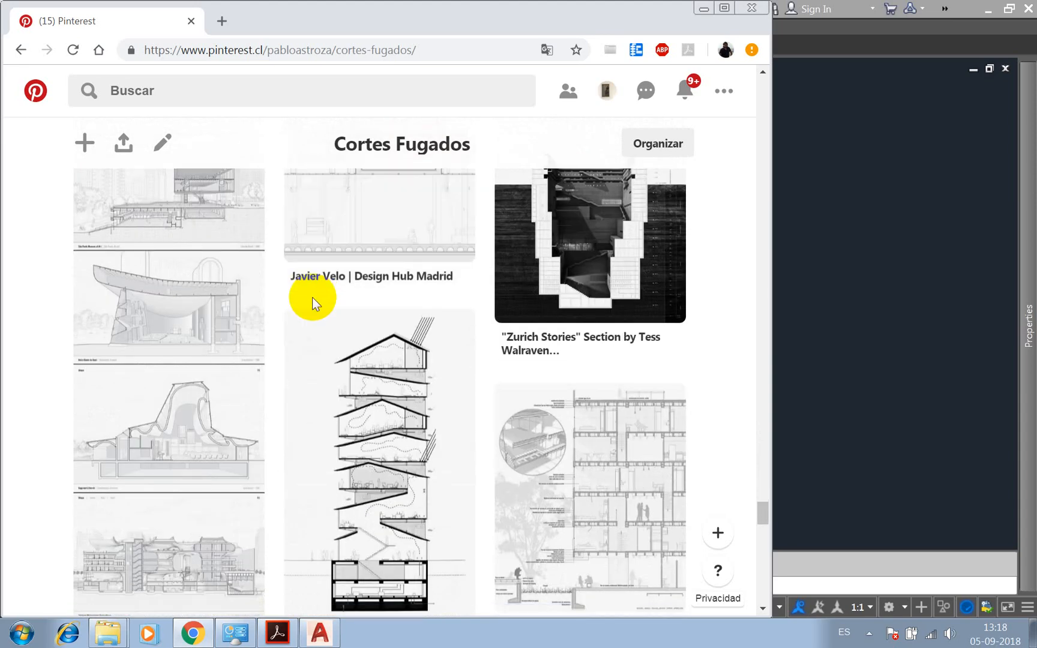
{"action": "scroll", "coordinate": [312, 297], "scroll_direction": "down", "scroll_amount": 3}
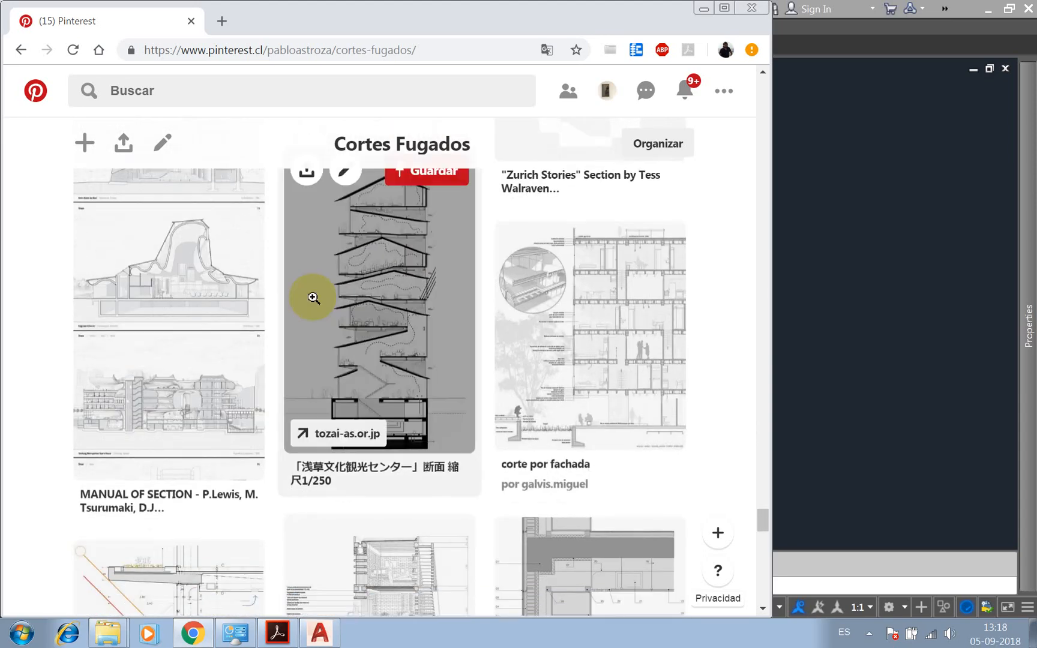
{"action": "left_click", "coordinate": [209, 300]}
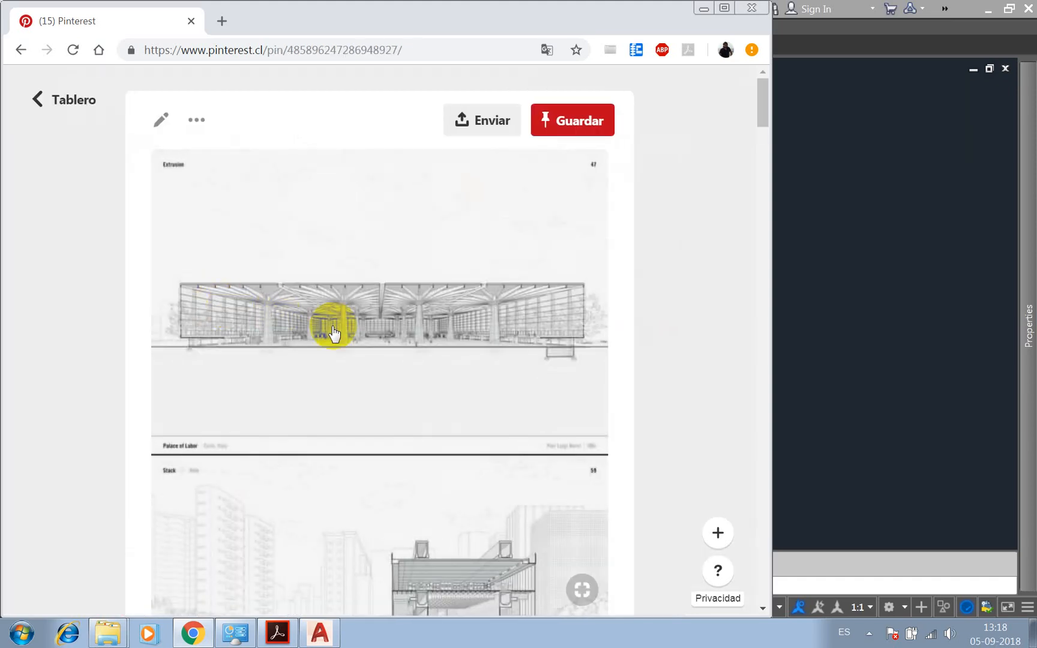
Examine the building sections in the MANUAL OF SECTION pin, from the Palace of Labor to the Solomon R. Guggenheim Museum
{"action": "scroll", "coordinate": [336, 331], "scroll_direction": "down", "scroll_amount": 1}
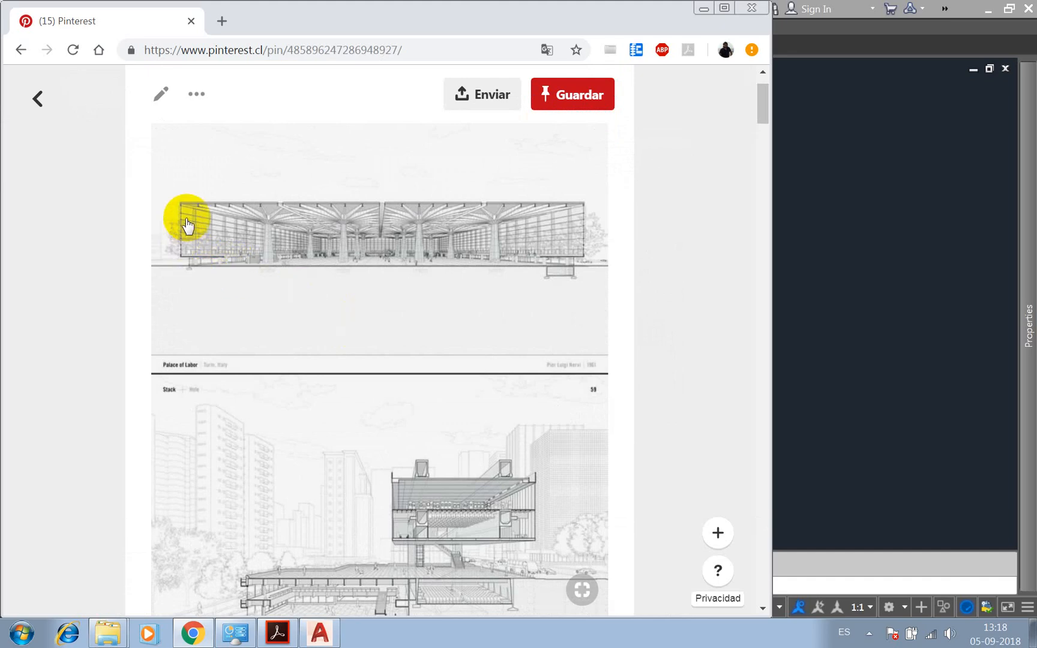
{"action": "scroll", "coordinate": [520, 456], "scroll_direction": "down", "scroll_amount": 4}
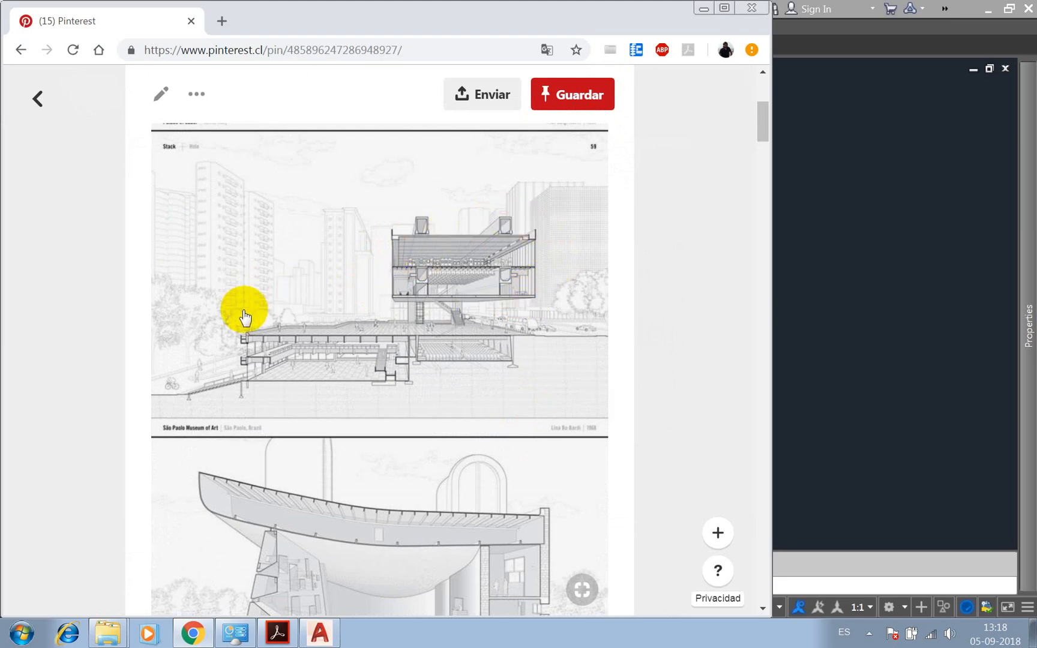
{"action": "scroll", "coordinate": [245, 316], "scroll_direction": "down", "scroll_amount": 4}
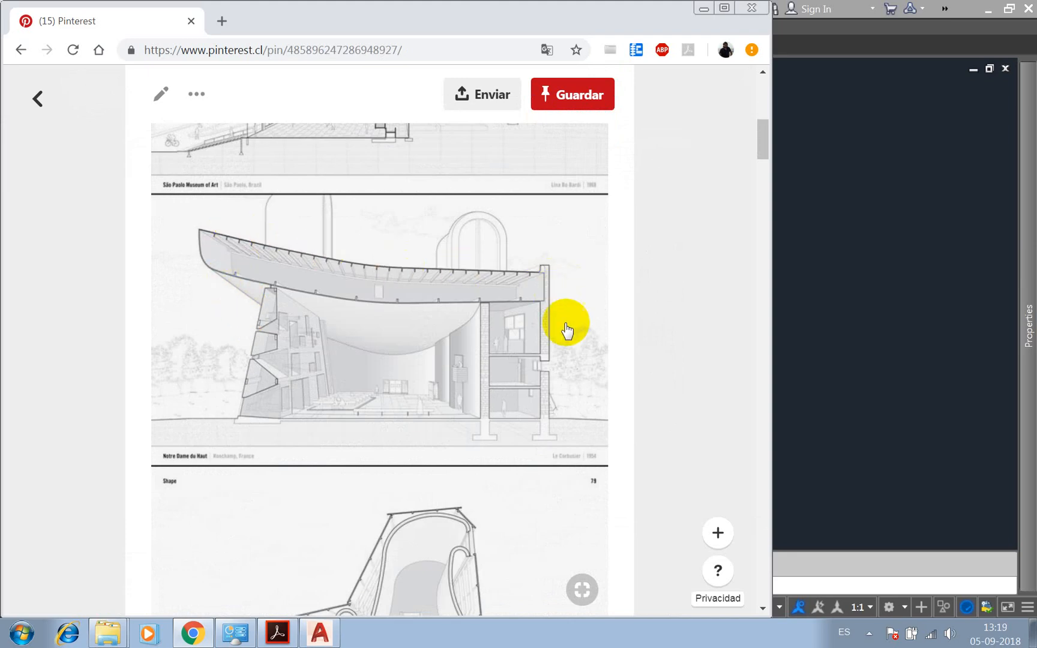
{"action": "scroll", "coordinate": [509, 389], "scroll_direction": "down", "scroll_amount": 4}
{"action": "scroll", "coordinate": [324, 390], "scroll_direction": "down", "scroll_amount": 4}
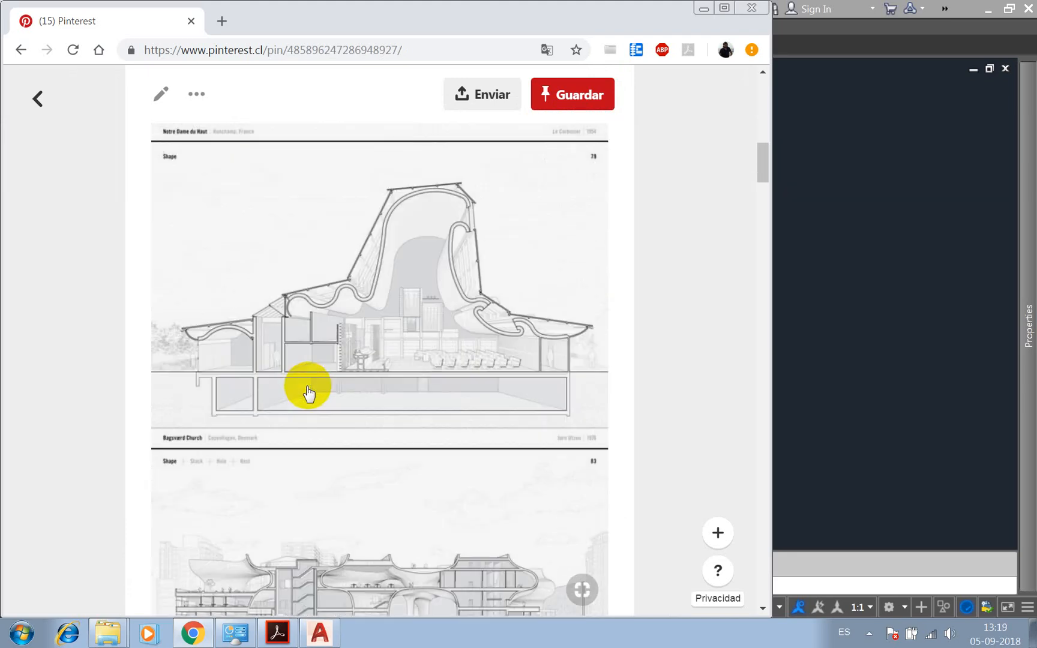
{"action": "scroll", "coordinate": [309, 390], "scroll_direction": "down", "scroll_amount": 5}
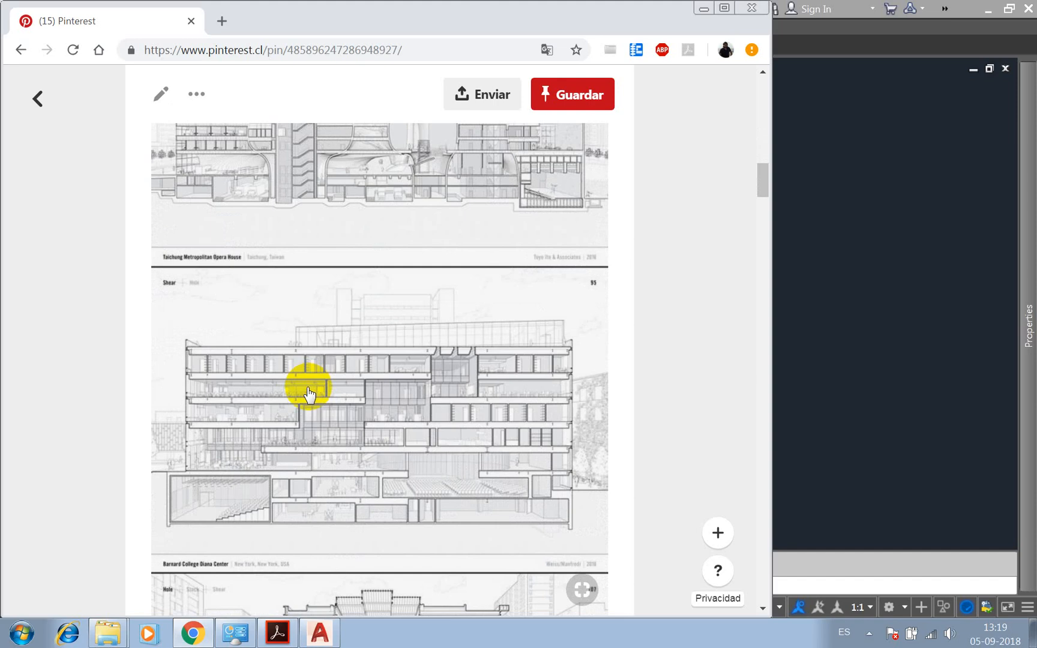
{"action": "scroll", "coordinate": [308, 395], "scroll_direction": "down", "scroll_amount": 6}
{"action": "scroll", "coordinate": [309, 395], "scroll_direction": "down", "scroll_amount": 6}
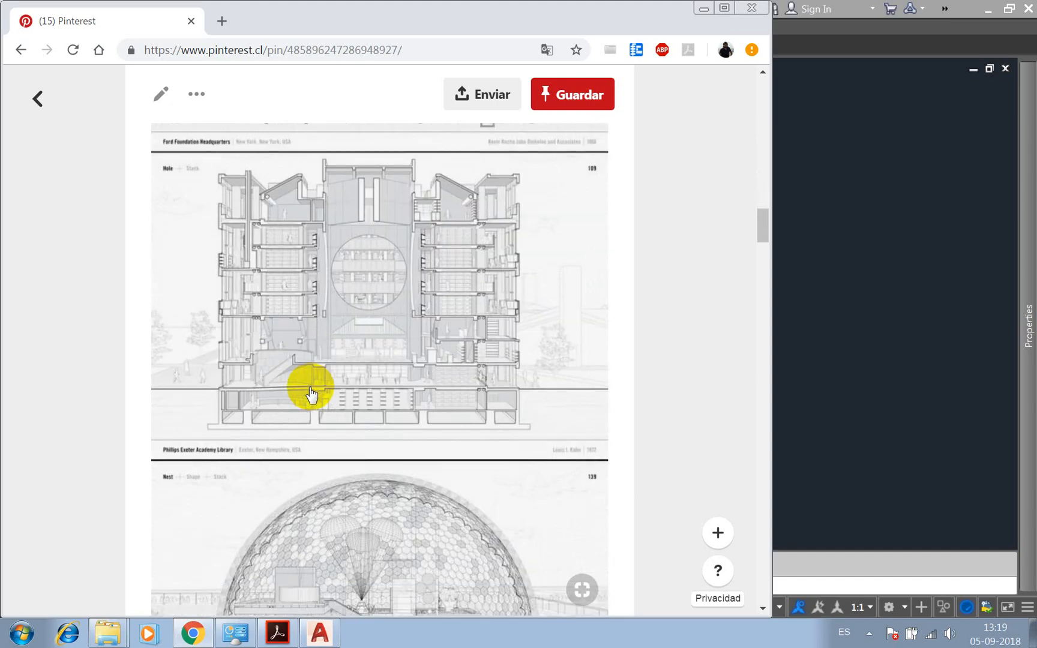
{"action": "scroll", "coordinate": [309, 395], "scroll_direction": "down", "scroll_amount": 10}
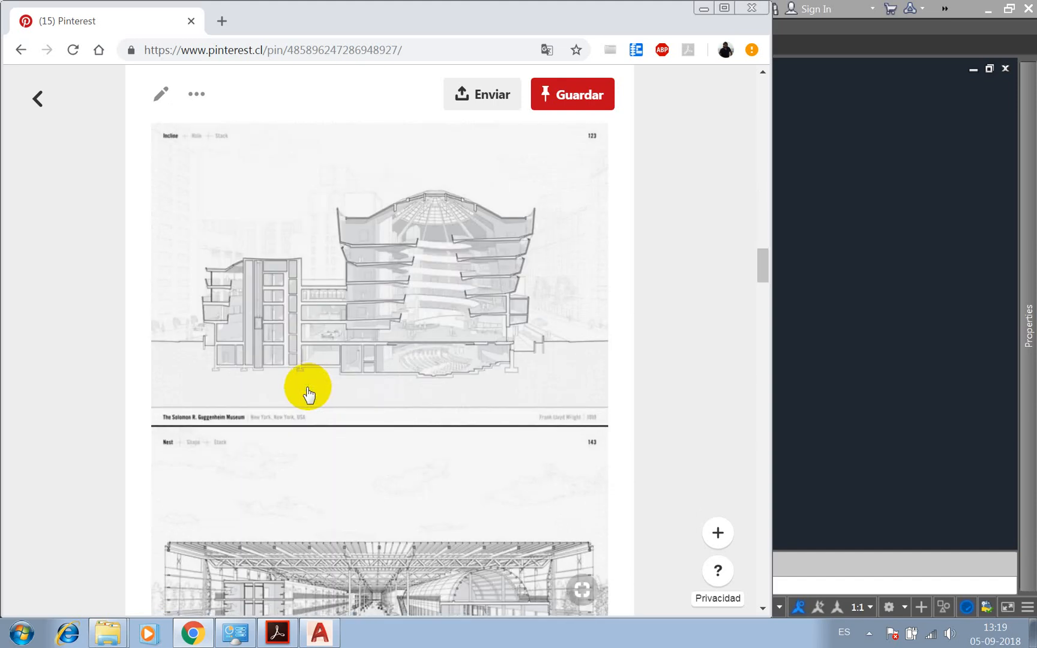
Return to the Cortes Fugados board and view the Arthouse at the Jones Center perspective section by LTL Architects enlarged
{"action": "left_click", "coordinate": [40, 101]}
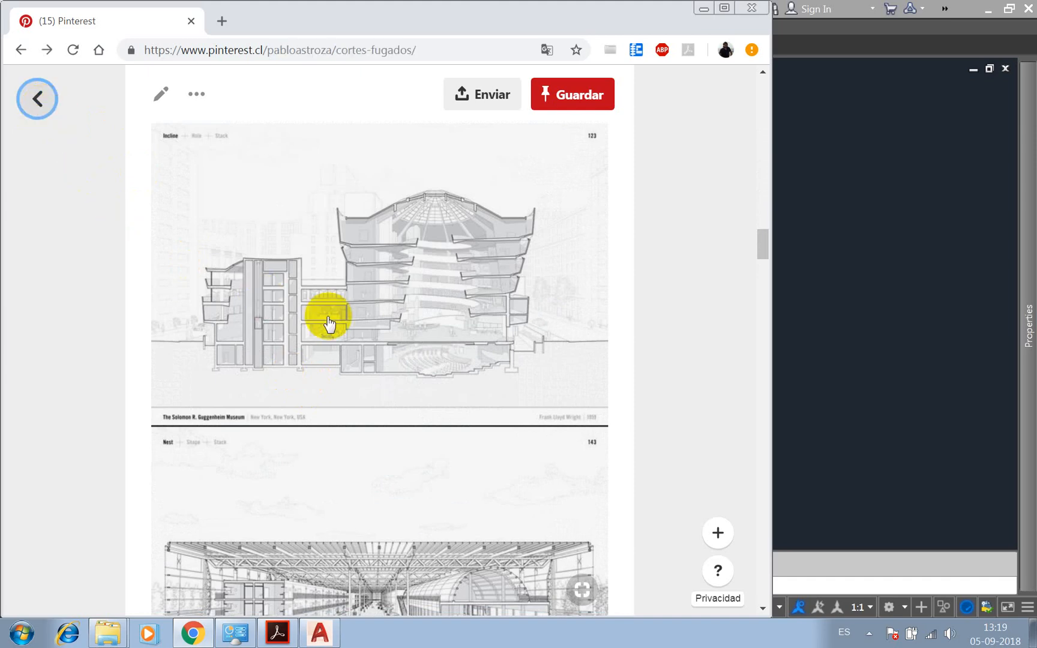
{"action": "scroll", "coordinate": [327, 315], "scroll_direction": "down", "scroll_amount": 4}
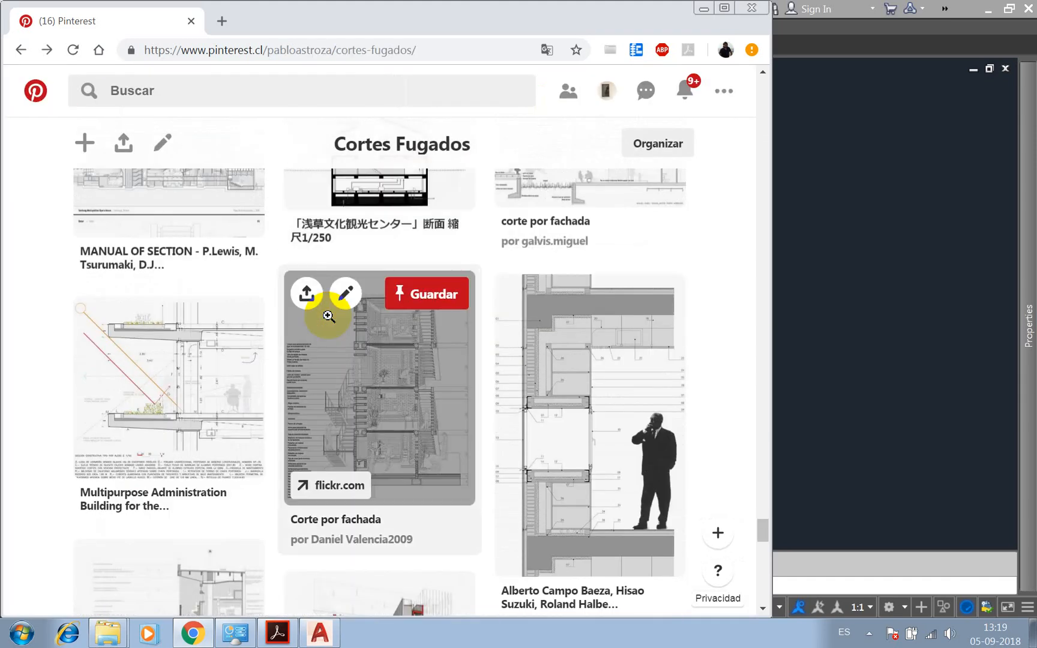
{"action": "scroll", "coordinate": [325, 315], "scroll_direction": "down", "scroll_amount": 5}
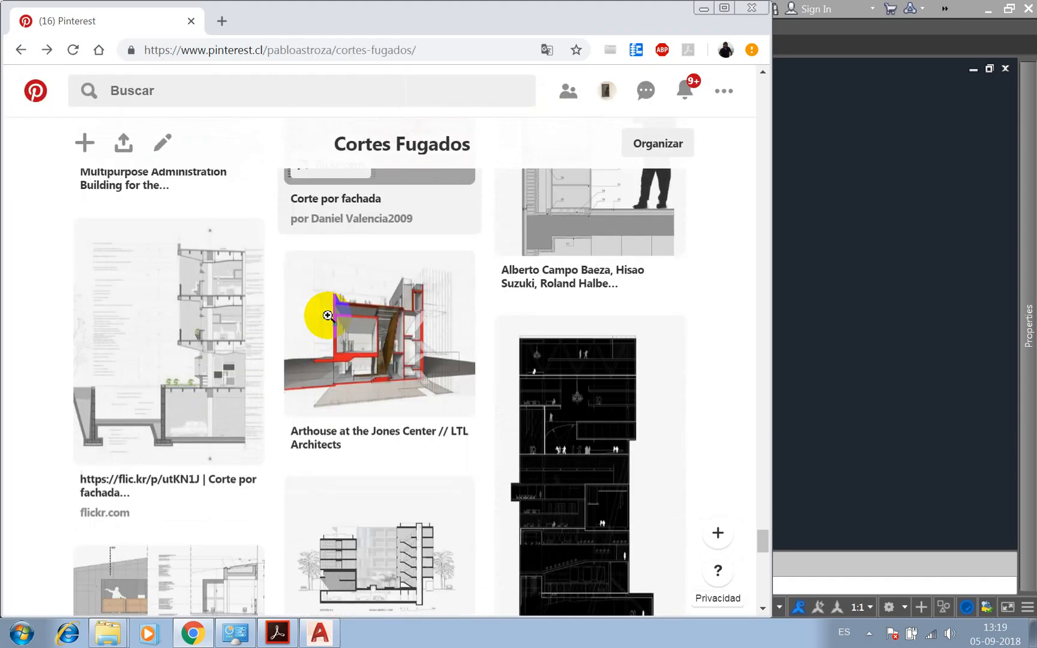
{"action": "scroll", "coordinate": [336, 318], "scroll_direction": "down", "scroll_amount": 3}
{"action": "scroll", "coordinate": [354, 328], "scroll_direction": "up", "scroll_amount": 3}
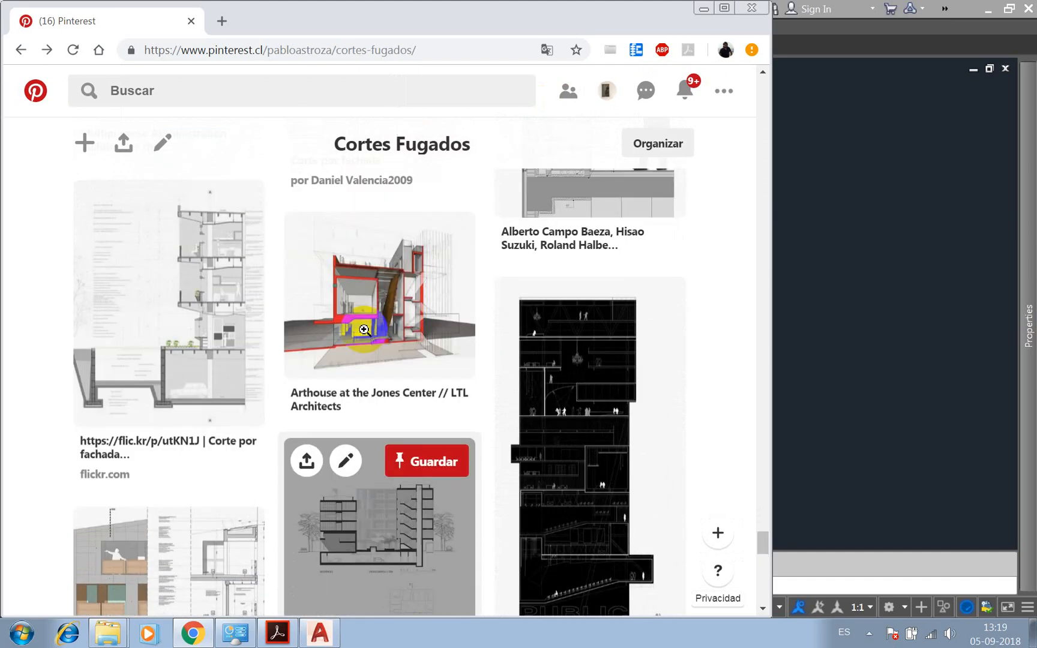
{"action": "left_click", "coordinate": [371, 329]}
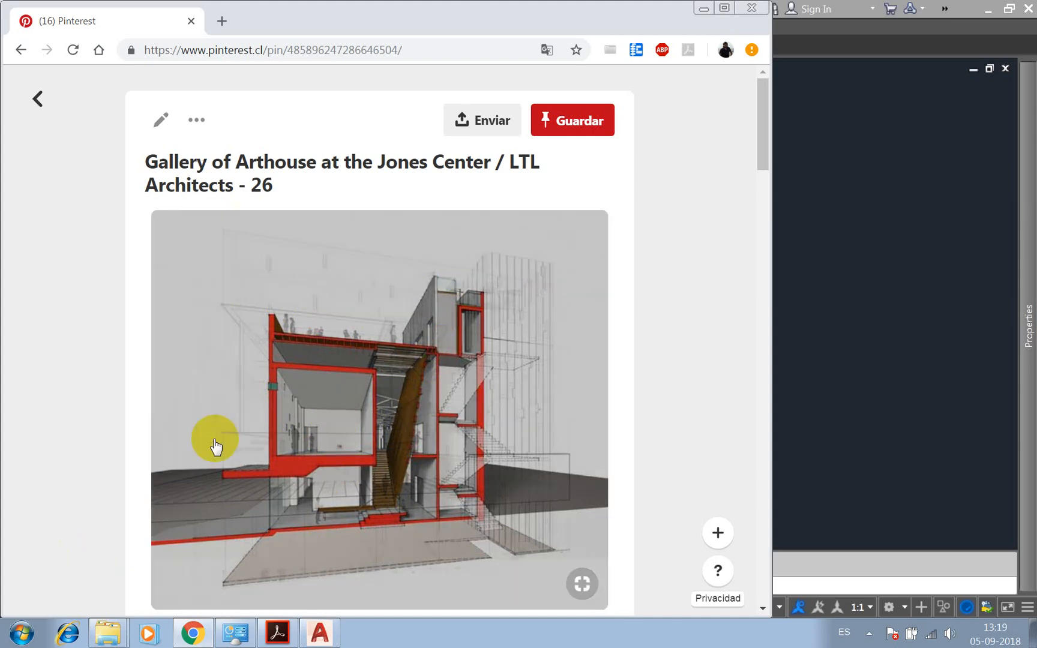
{"action": "scroll", "coordinate": [215, 446], "scroll_direction": "down", "scroll_amount": 3}
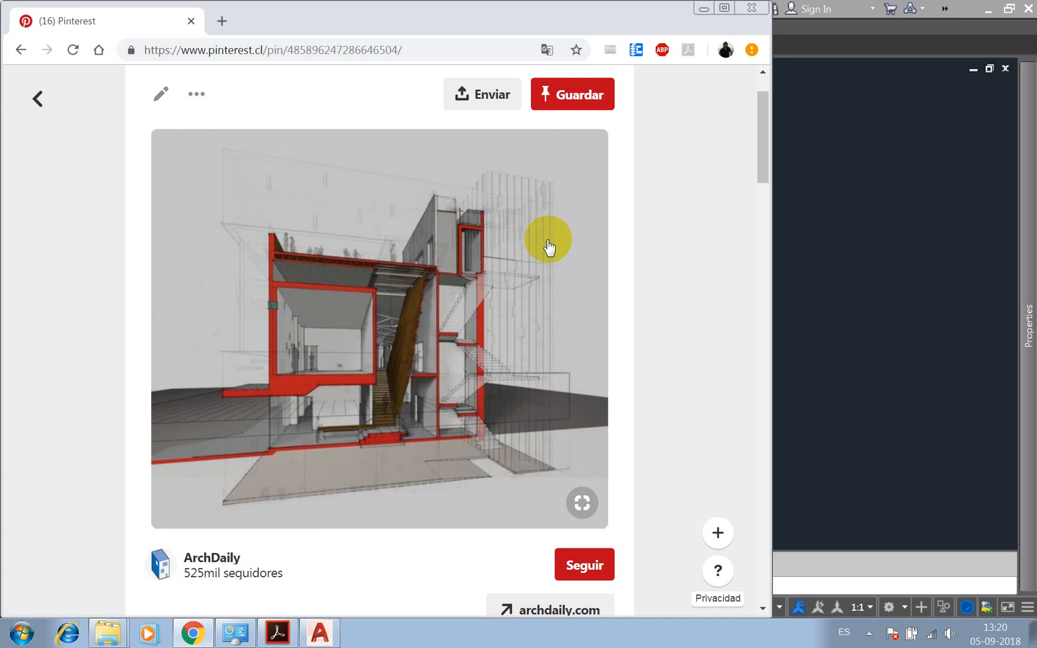
Go back to the Cortes Fugados board, browse further down its sections, and open the Perspectiva_Corte pin
{"action": "left_click", "coordinate": [38, 98]}
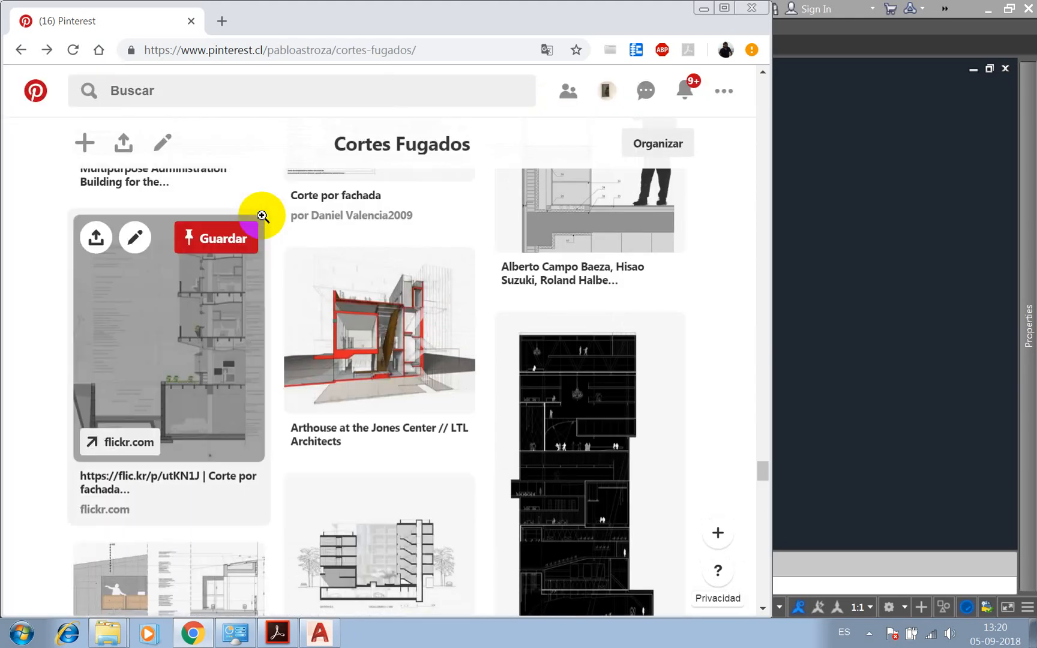
{"action": "scroll", "coordinate": [287, 233], "scroll_direction": "down", "scroll_amount": 7}
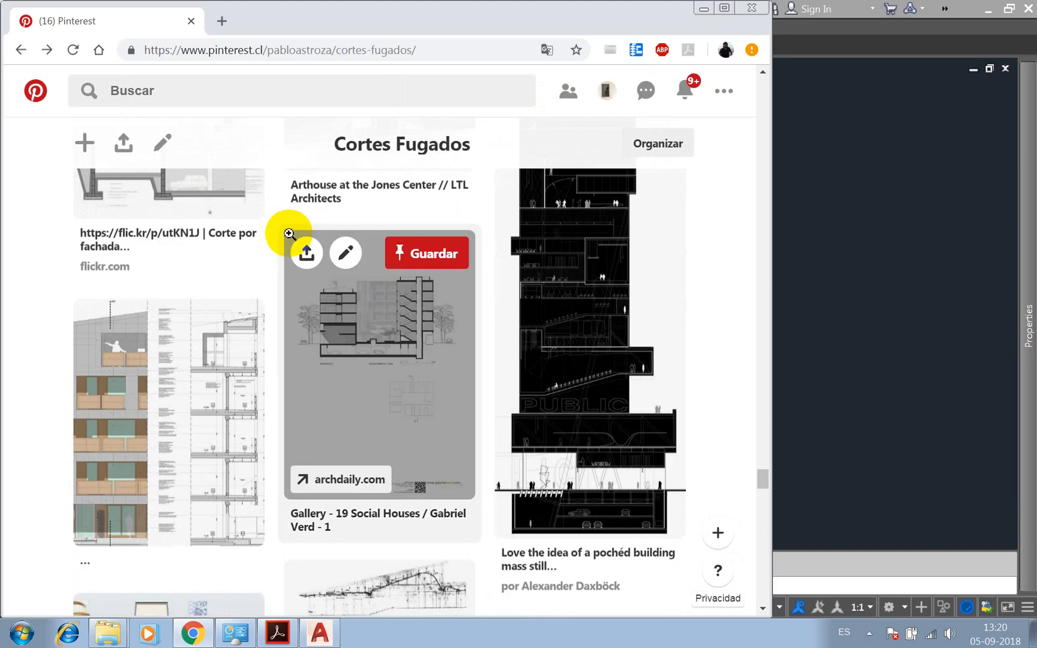
{"action": "scroll", "coordinate": [289, 234], "scroll_direction": "down", "scroll_amount": 7}
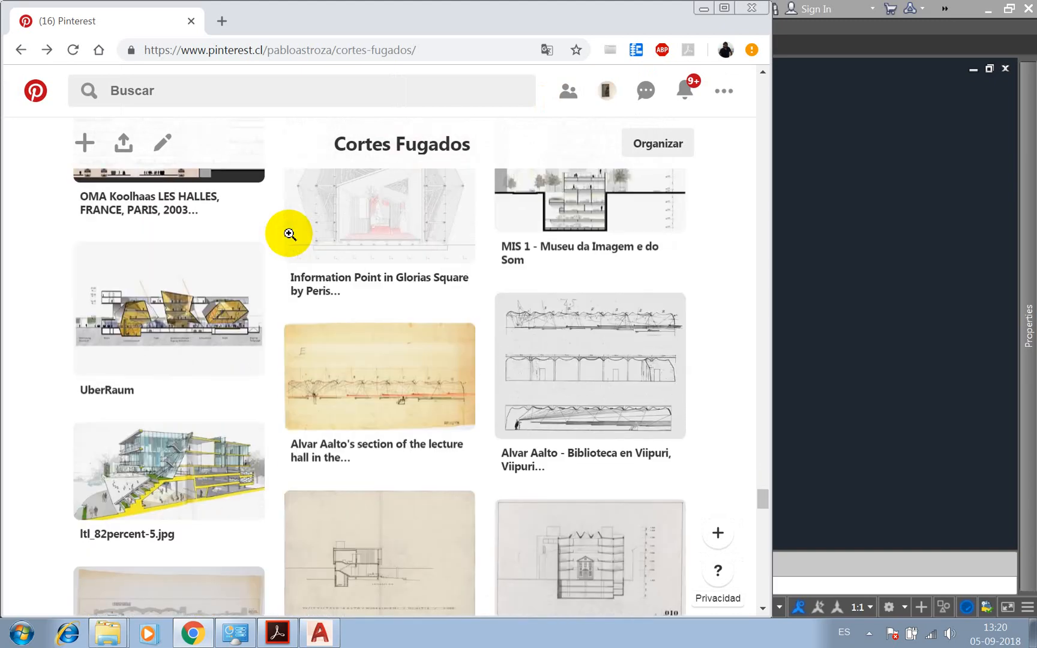
{"action": "scroll", "coordinate": [290, 234], "scroll_direction": "down", "scroll_amount": 11}
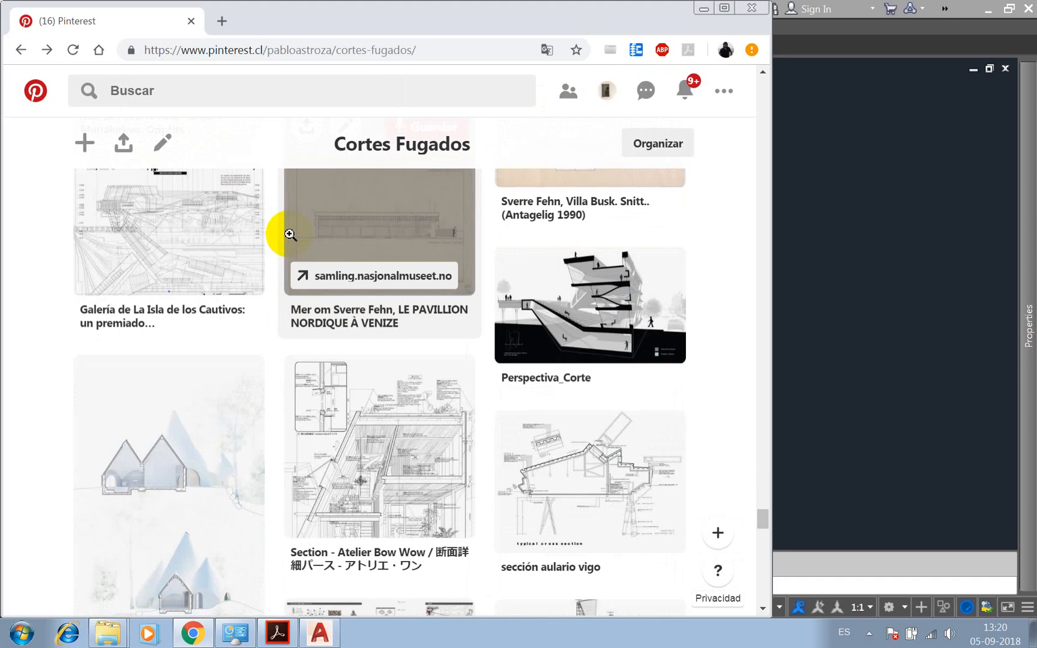
{"action": "left_click", "coordinate": [581, 315]}
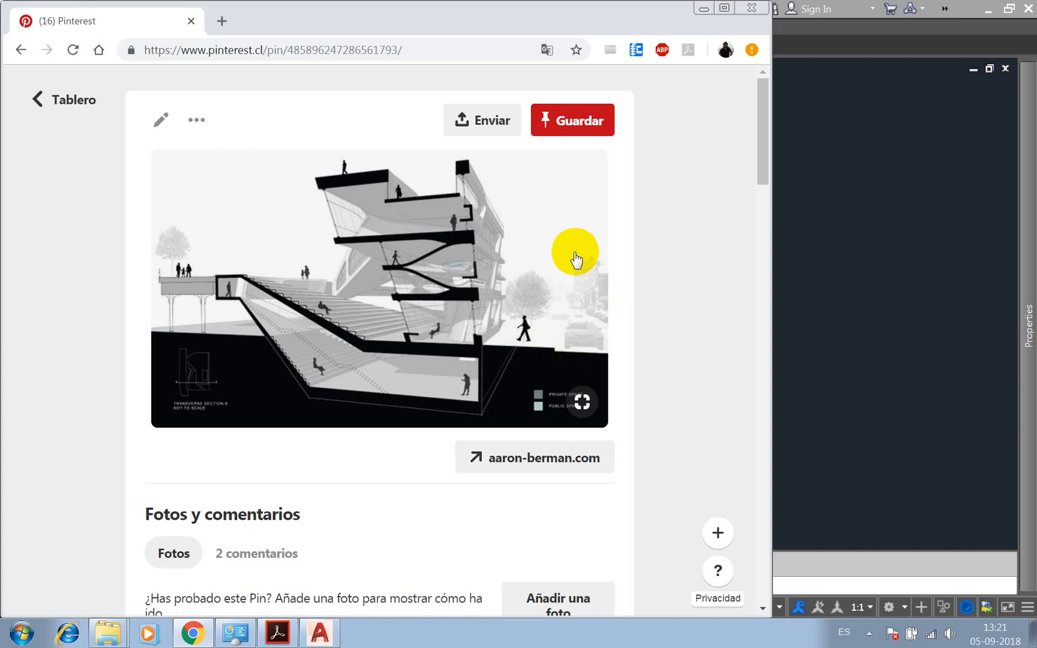
Return to the board, open the Section - Atelier Bow Wow pin, and examine its detailed perspective section and related pins
{"action": "left_click", "coordinate": [41, 103]}
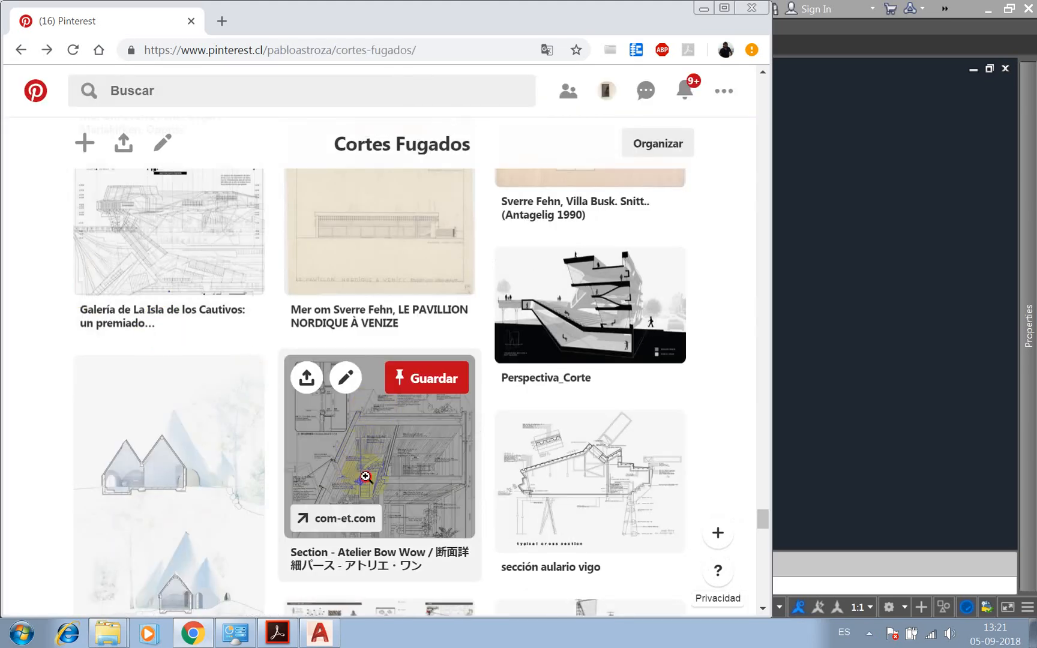
{"action": "left_click", "coordinate": [366, 480]}
{"action": "scroll", "coordinate": [397, 393], "scroll_direction": "down", "scroll_amount": 5}
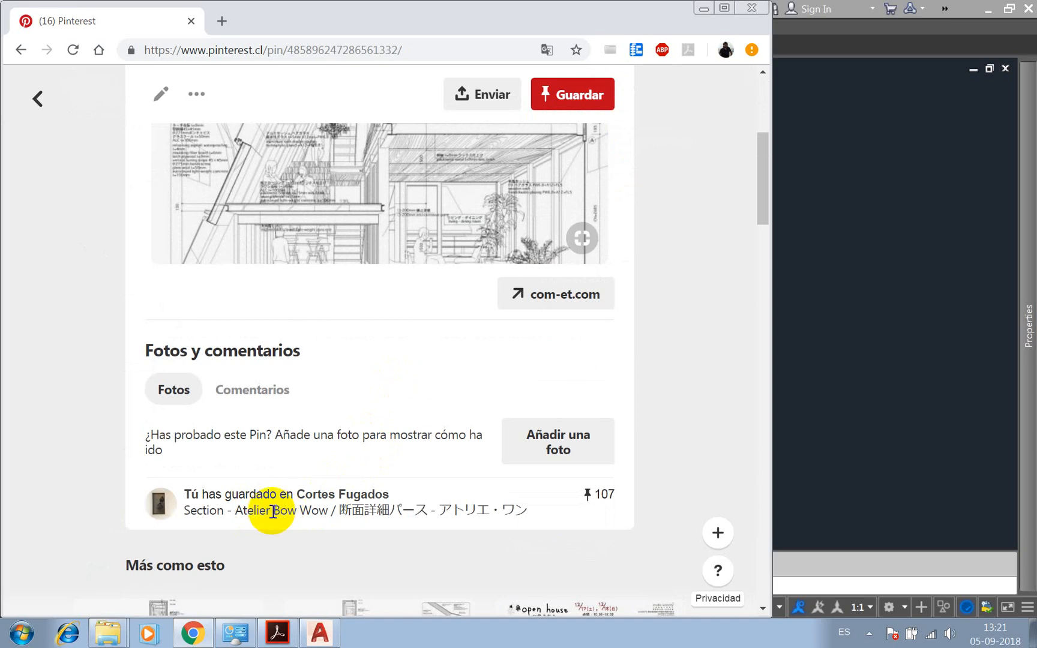
{"action": "left_click_drag", "start_coordinate": [274, 511], "coordinate": [329, 510]}
{"action": "scroll", "coordinate": [418, 375], "scroll_direction": "down", "scroll_amount": 4}
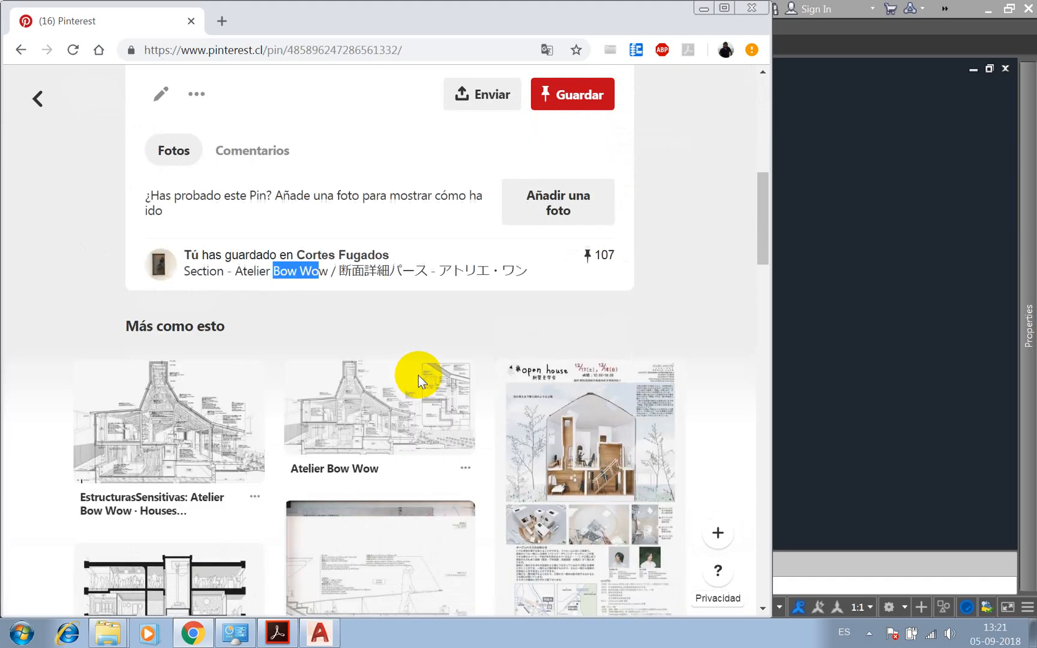
{"action": "scroll", "coordinate": [418, 375], "scroll_direction": "up", "scroll_amount": 6}
{"action": "scroll", "coordinate": [414, 391], "scroll_direction": "up", "scroll_amount": 1}
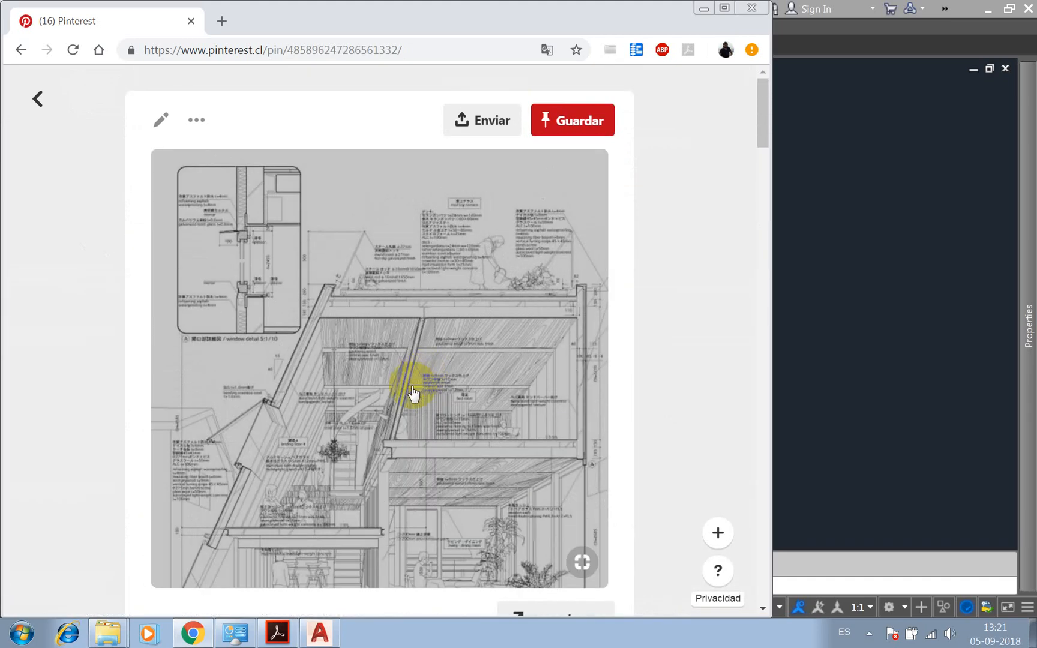
{"action": "scroll", "coordinate": [651, 303], "scroll_direction": "down", "scroll_amount": 1}
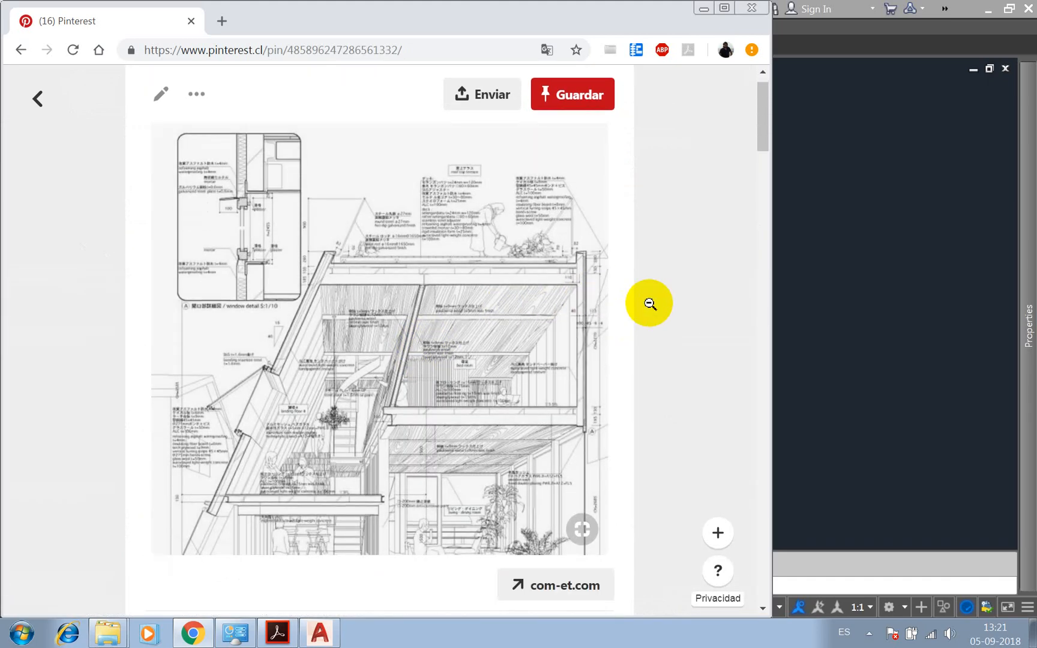
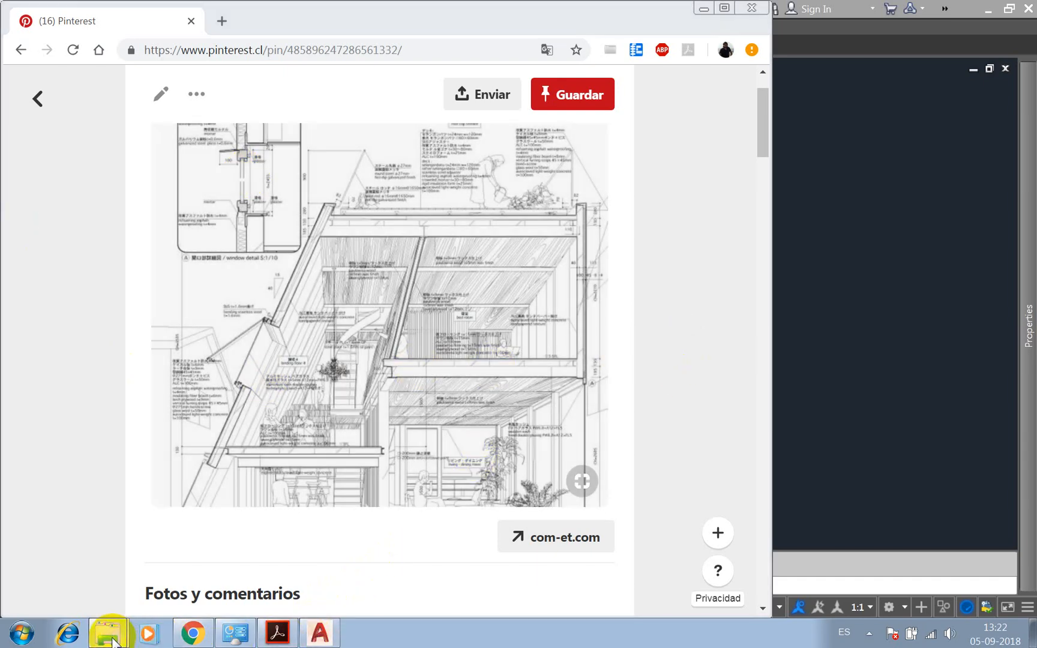
Open the Copia_automática_171024 CA_AM model from the CASA ALENQUER AM folder in SketchUp and display its Escena3 and Escena4 scenes
{"action": "left_click", "coordinate": [121, 580]}
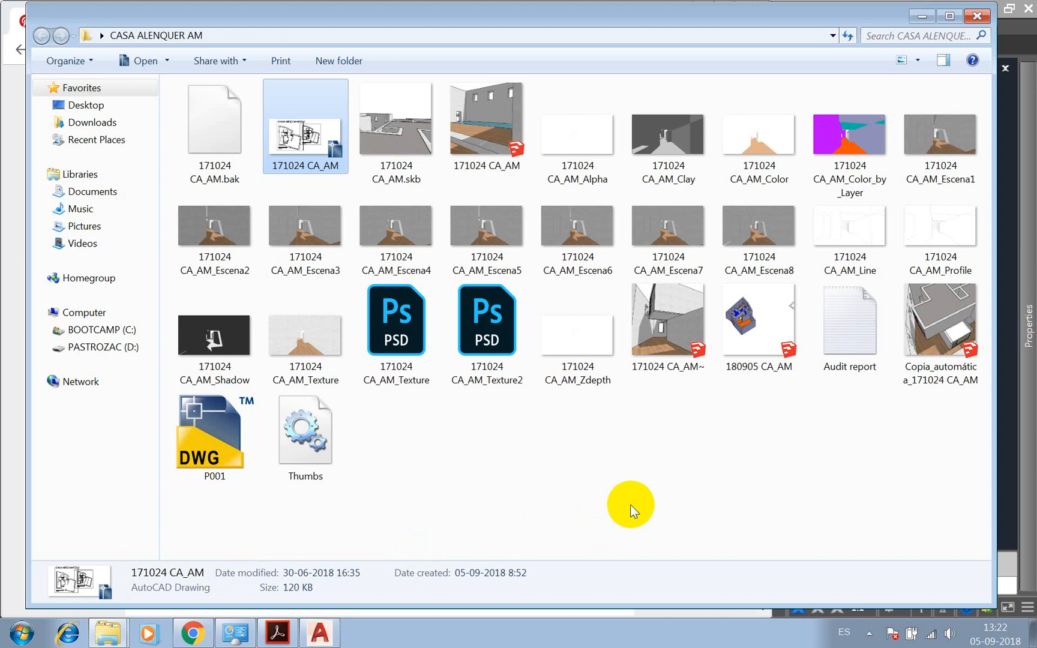
{"action": "left_click", "coordinate": [939, 306]}
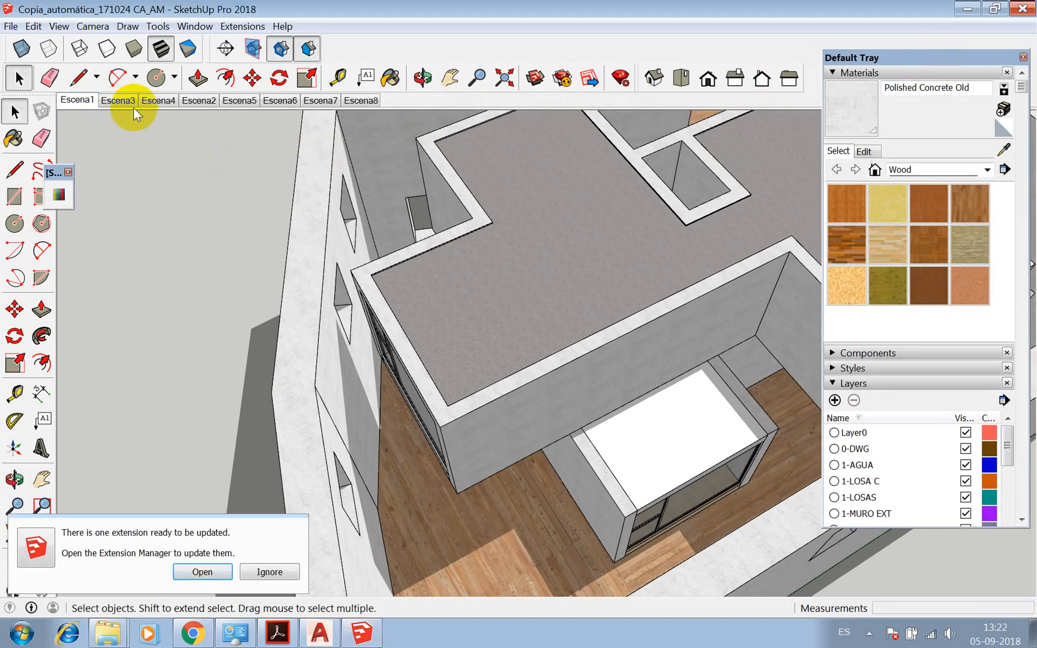
{"action": "left_click", "coordinate": [118, 99]}
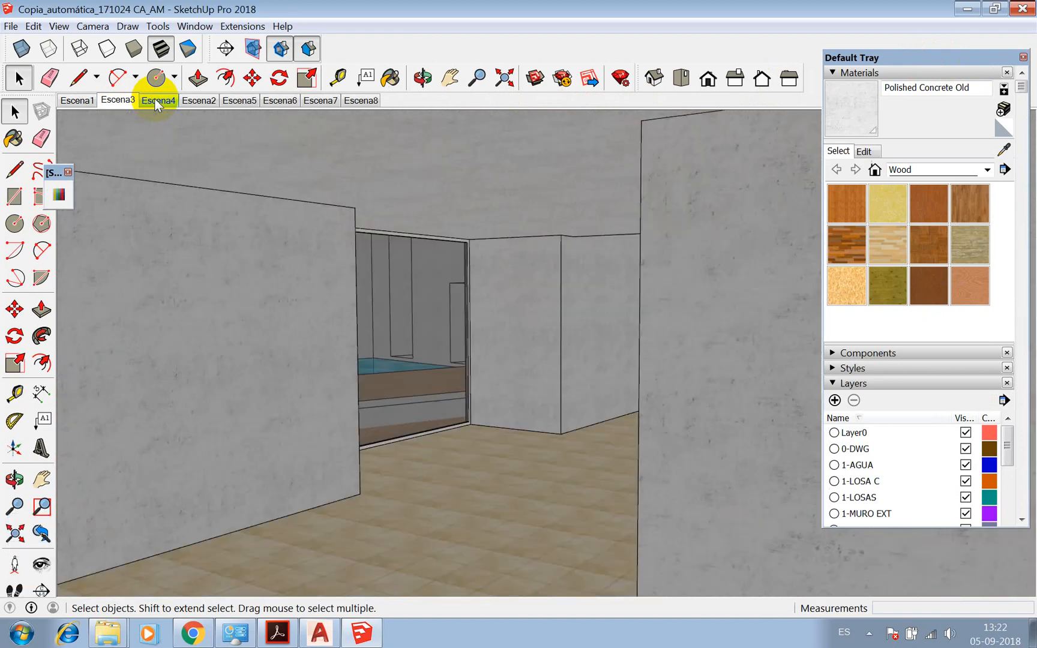
{"action": "left_click", "coordinate": [153, 98]}
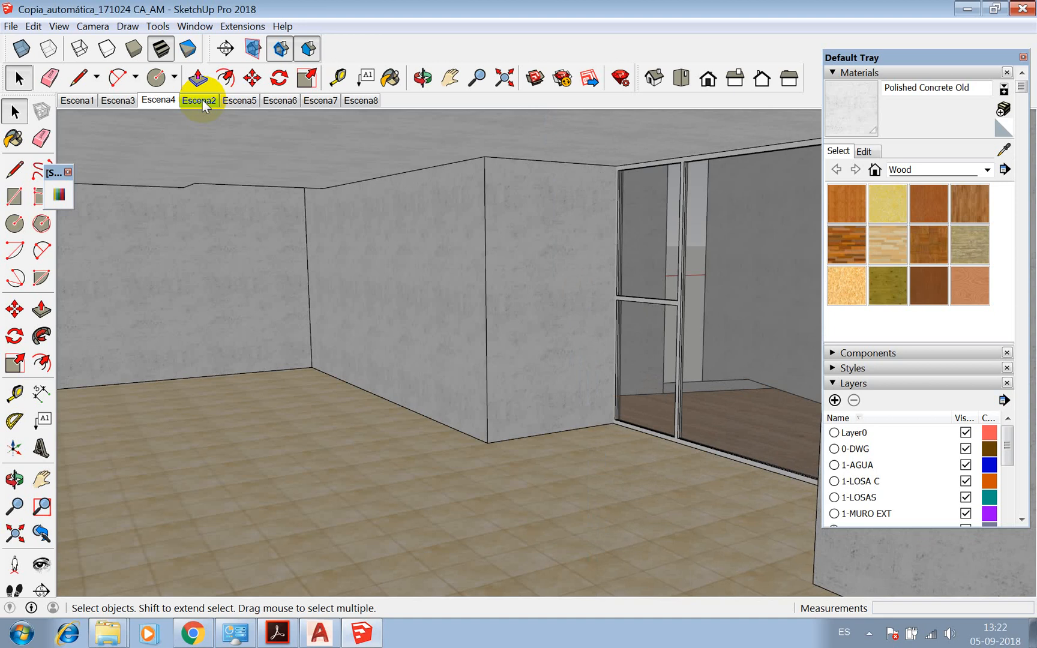
Compare the Escena4 interior with shadows off and on, and set the shadow date to 10/22 and time to 13:22
{"action": "left_click", "coordinate": [832, 385]}
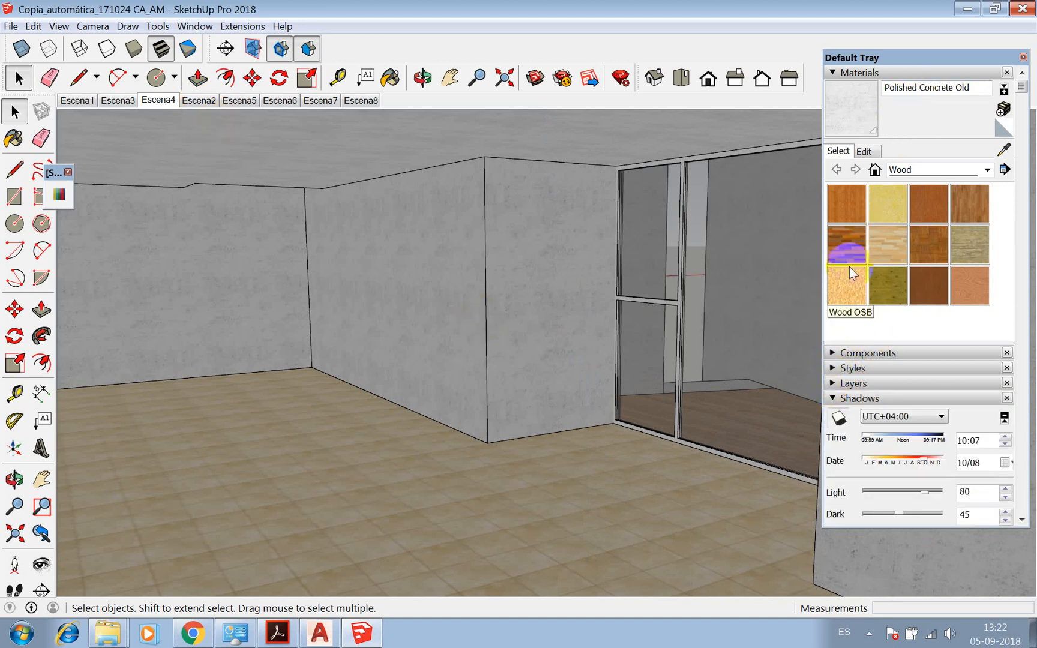
{"action": "left_click", "coordinate": [838, 418]}
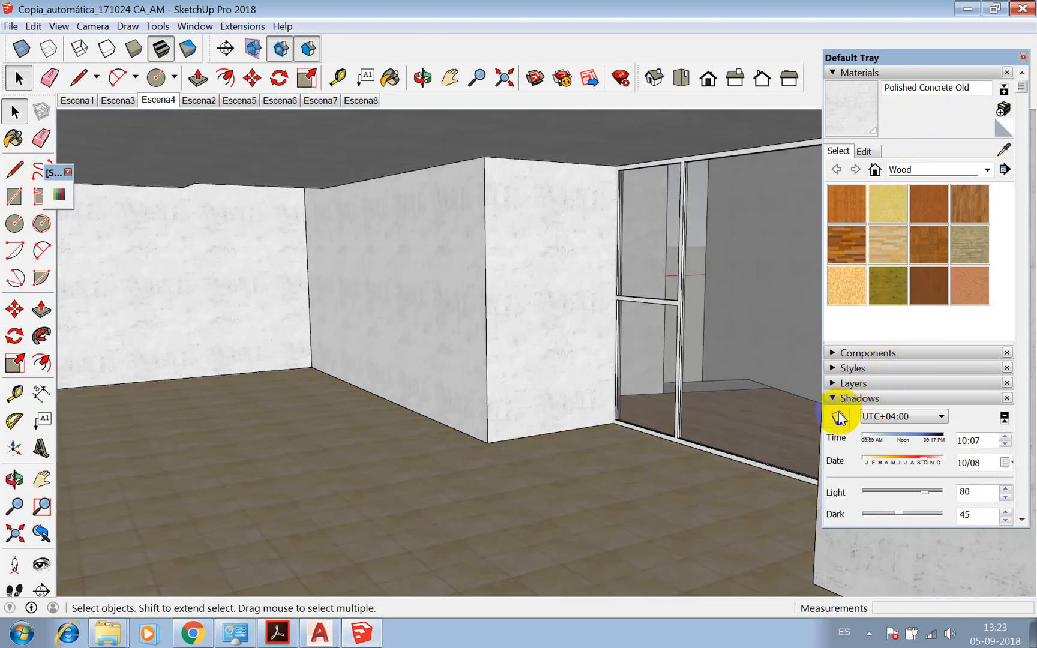
{"action": "left_click", "coordinate": [839, 419]}
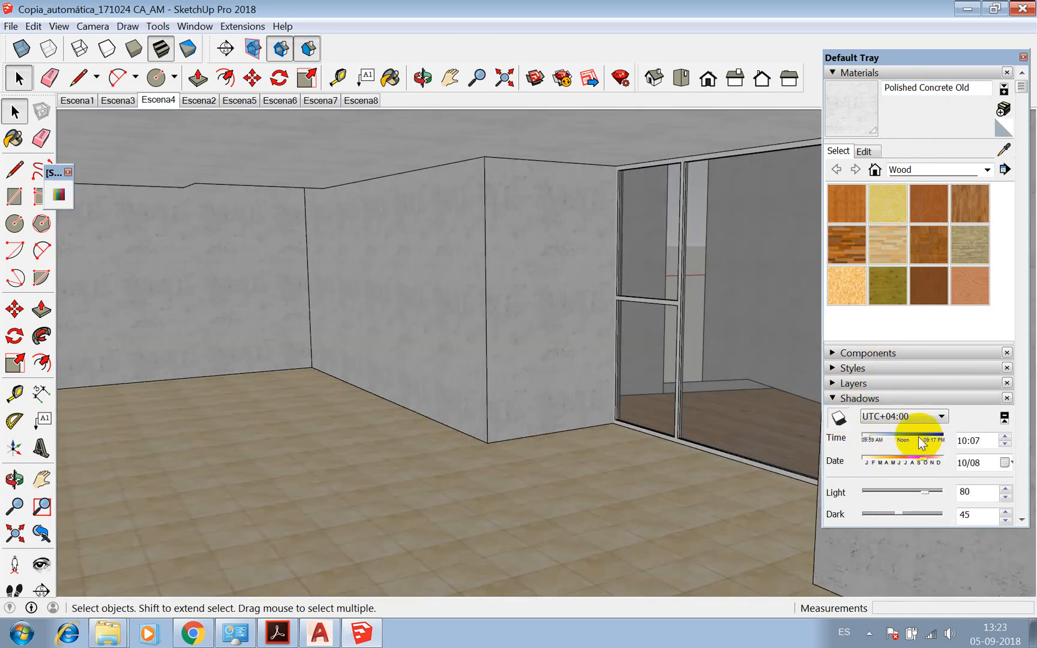
{"action": "left_click_drag", "start_coordinate": [871, 440], "coordinate": [929, 461]}
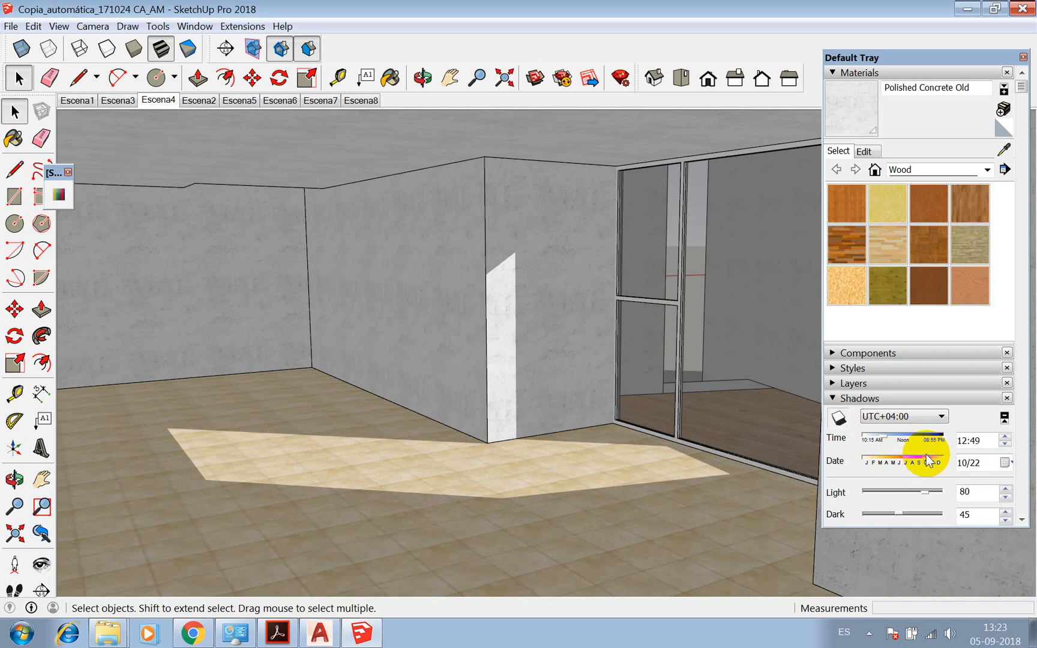
{"action": "left_click", "coordinate": [888, 437]}
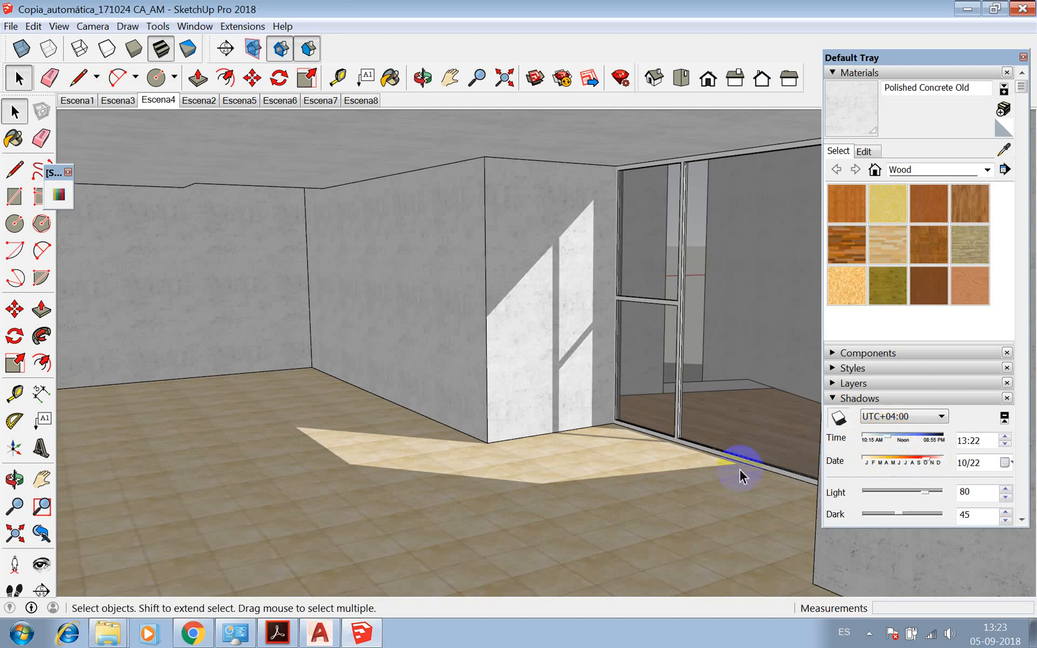
Reframe the Escena4 interior with the Walk tool, stepping back and raising the eye height so more of the floor shows
{"action": "left_click", "coordinate": [15, 589]}
{"action": "left_click", "coordinate": [394, 474]}
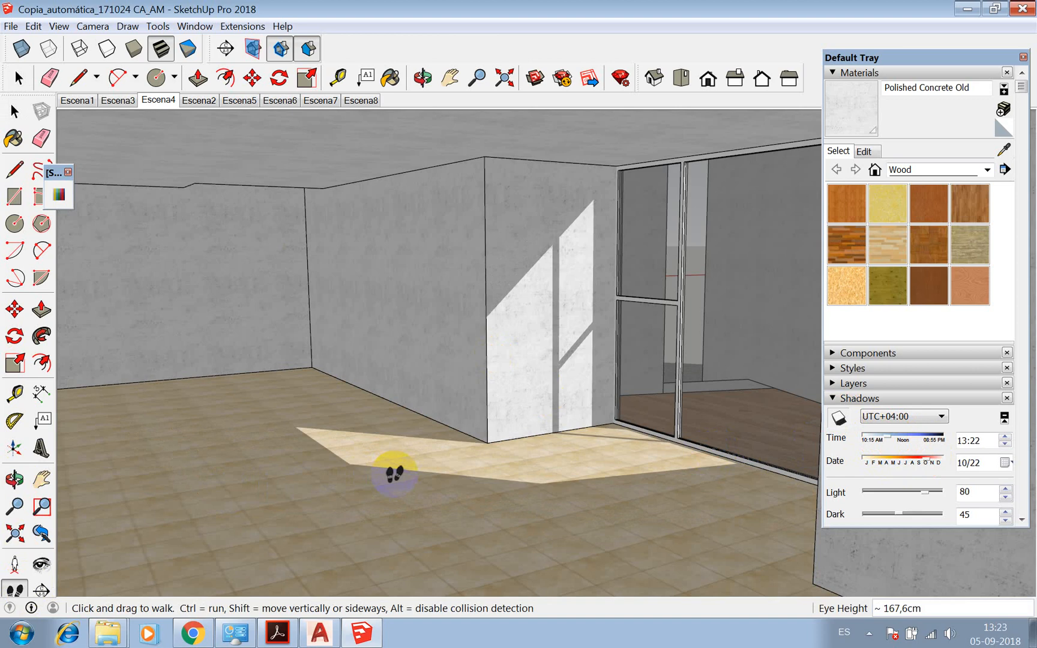
{"action": "left_click_drag", "start_coordinate": [394, 474], "coordinate": [396, 482]}
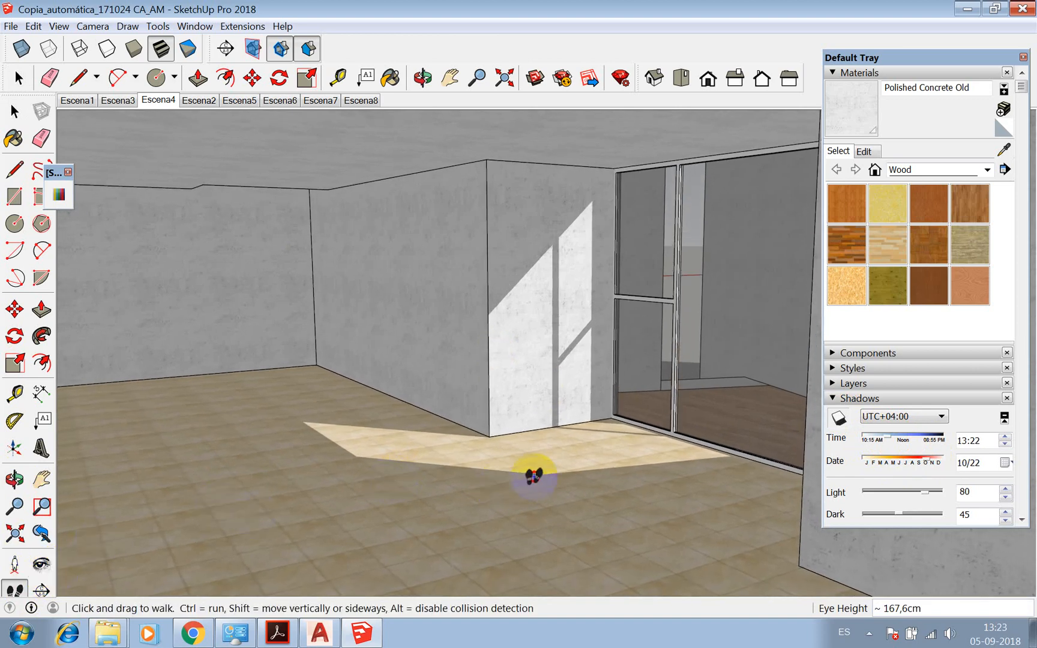
{"action": "left_click_drag", "start_coordinate": [533, 475], "coordinate": [503, 534]}
{"action": "left_click", "coordinate": [42, 565]}
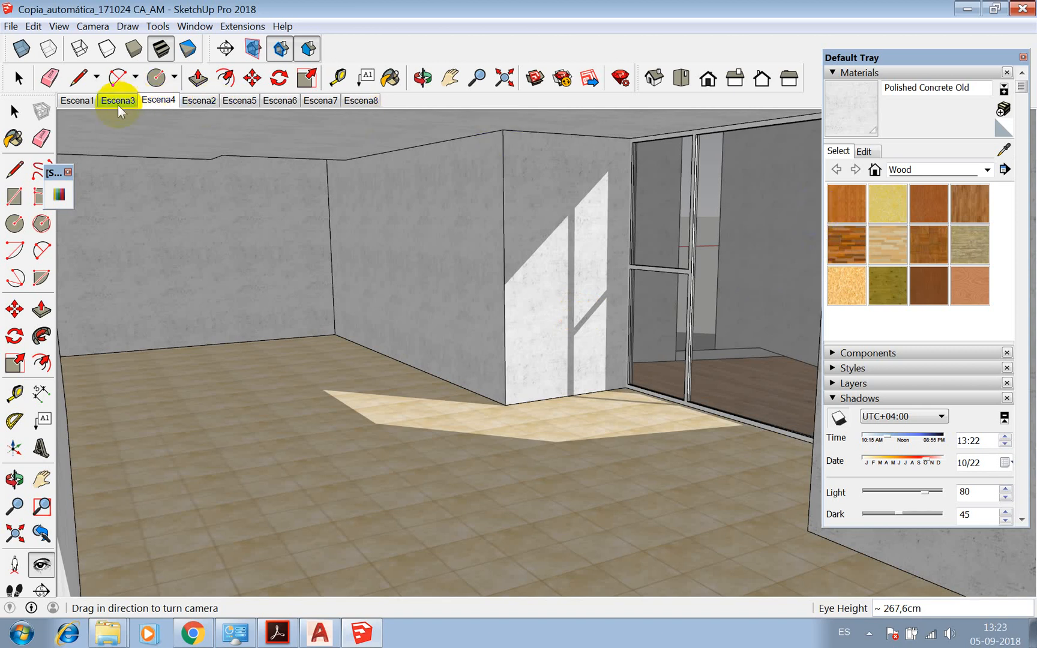
Create the [SU]Ch channel scenes for the current view, leaving out Alpha and Zdepth
{"action": "left_click", "coordinate": [56, 198]}
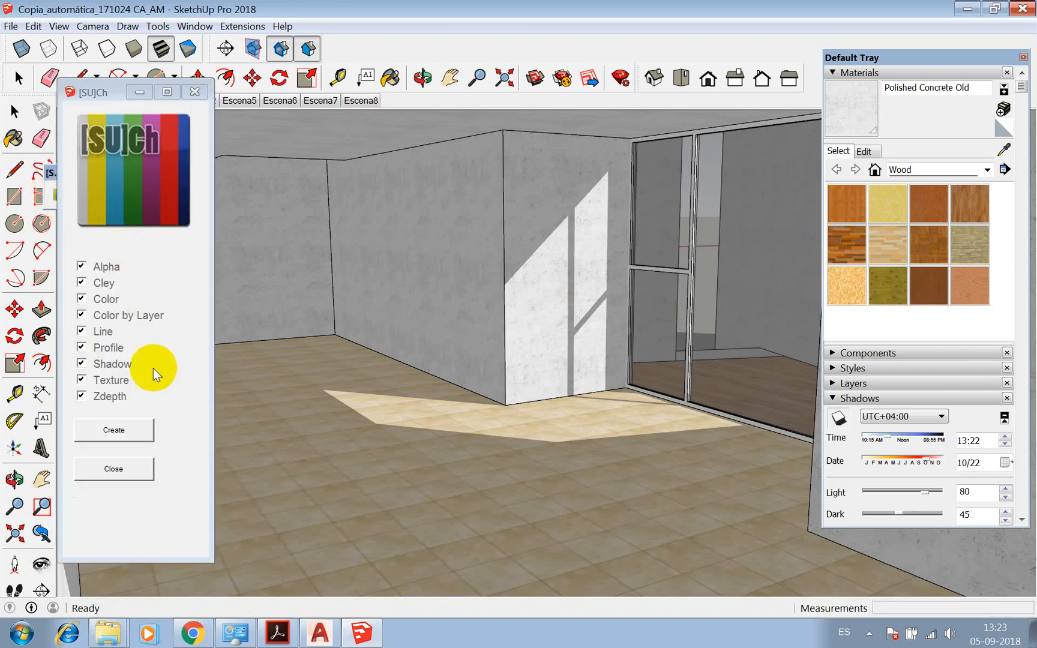
{"action": "left_click", "coordinate": [83, 268]}
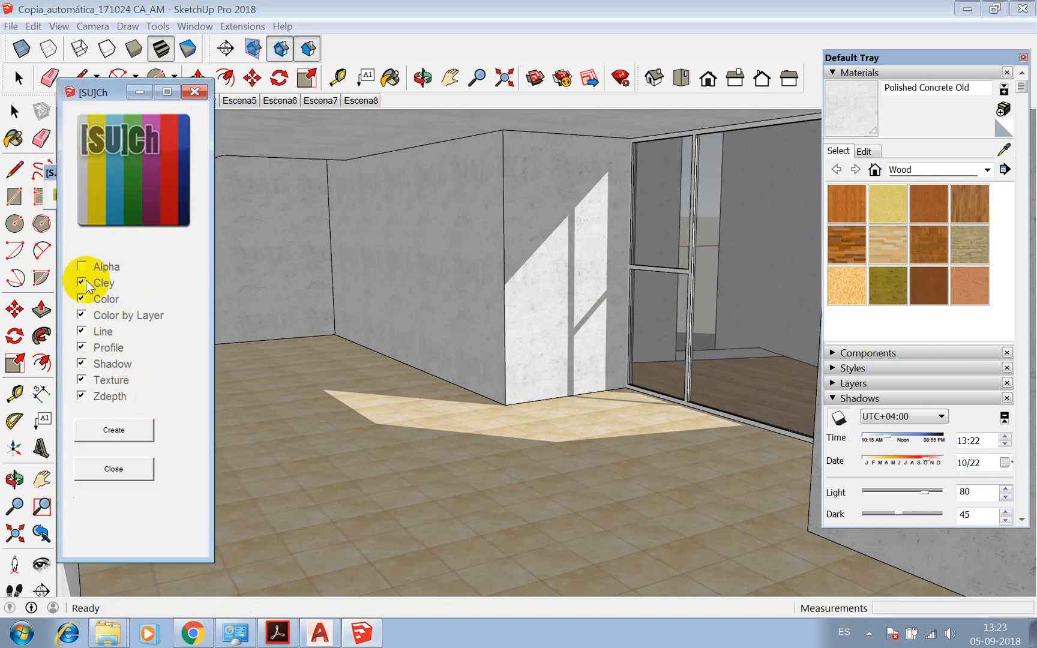
{"action": "left_click", "coordinate": [78, 398]}
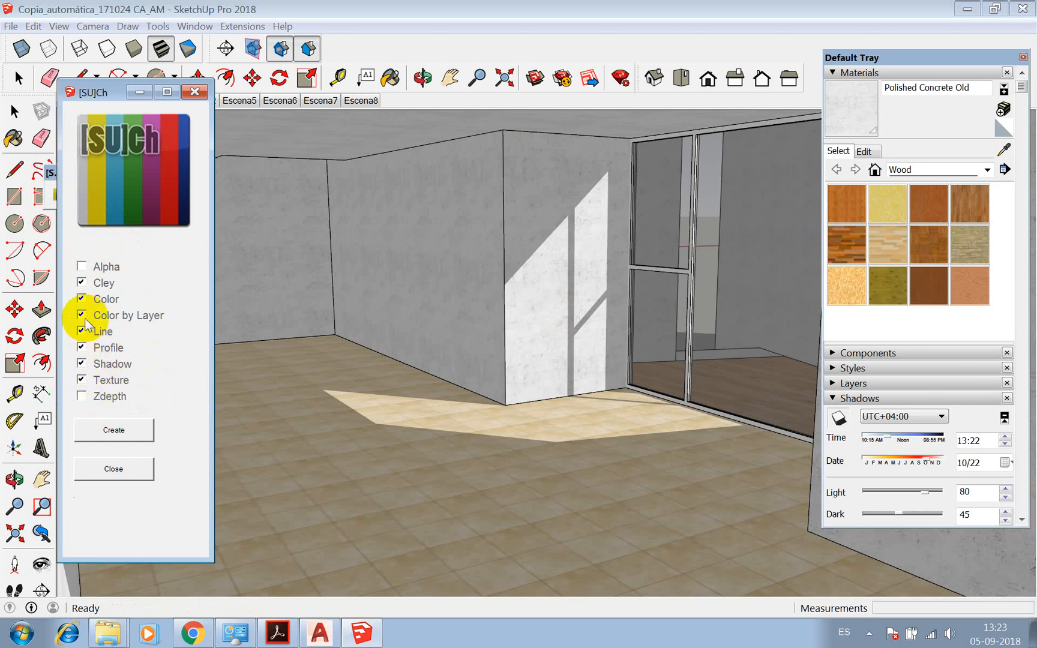
{"action": "left_click", "coordinate": [106, 422]}
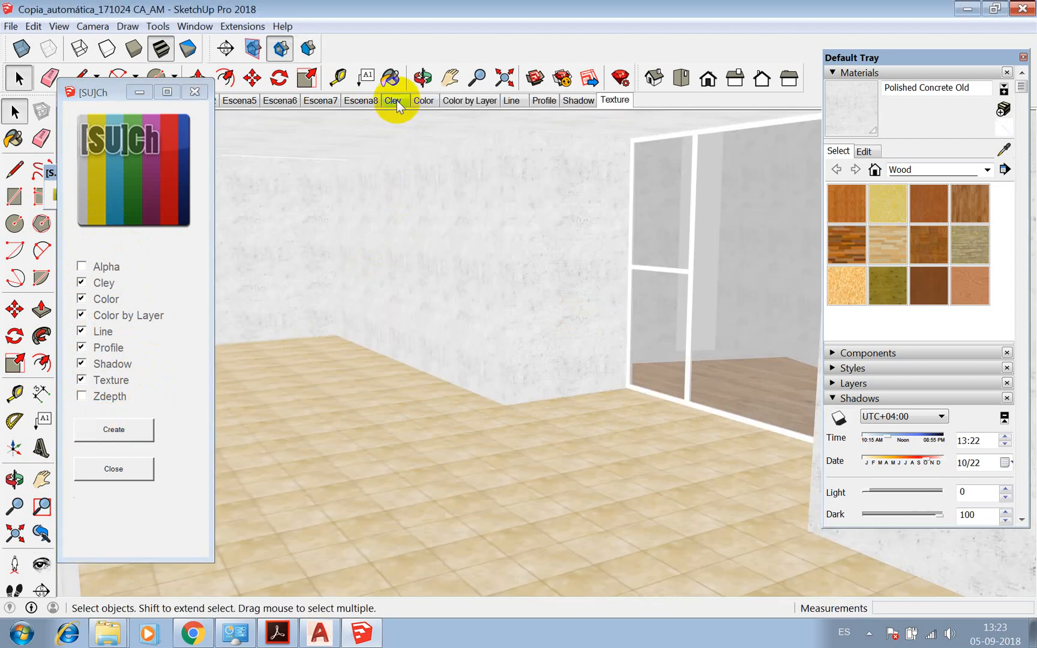
Review the generated Cley, Color, Color by Layer, Line, Profile, Shadow and Texture scenes one after another
{"action": "left_click", "coordinate": [395, 101]}
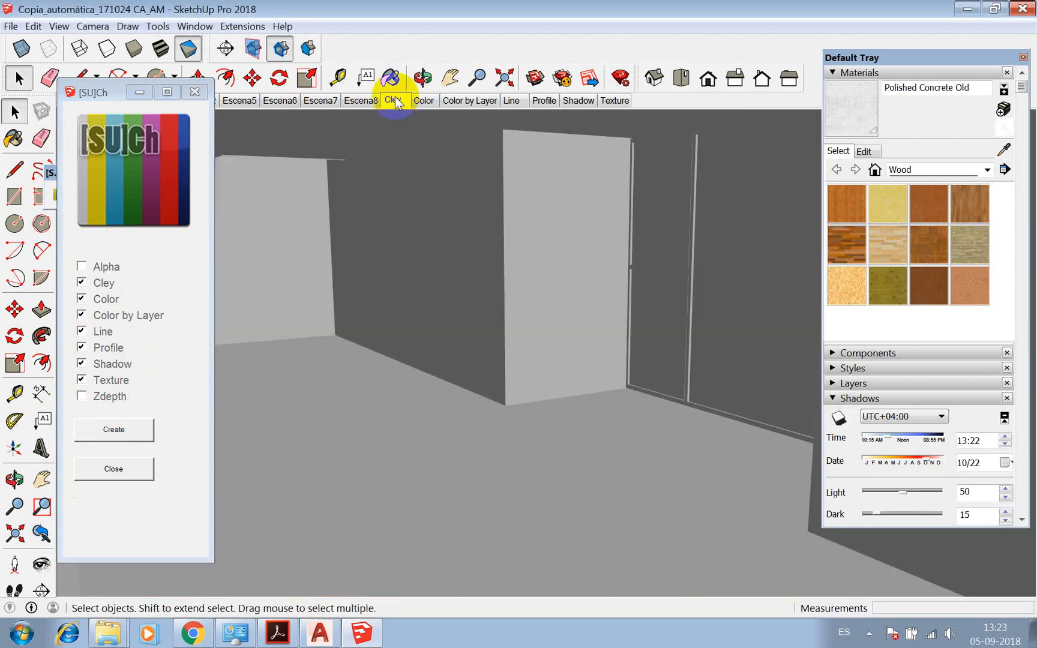
{"action": "left_click", "coordinate": [422, 100]}
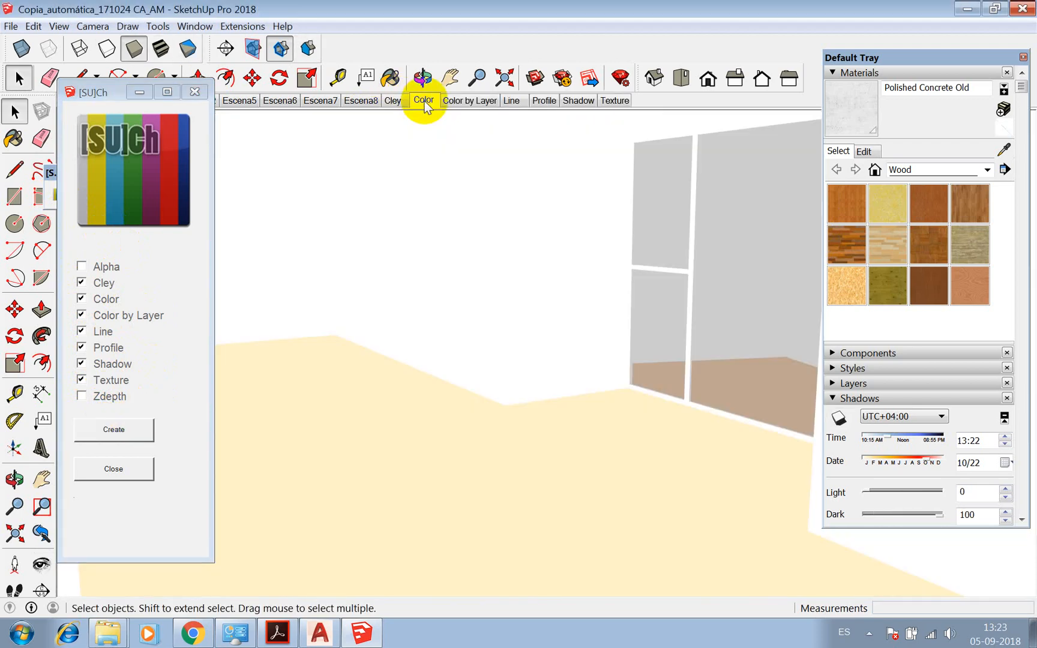
{"action": "left_click", "coordinate": [456, 105]}
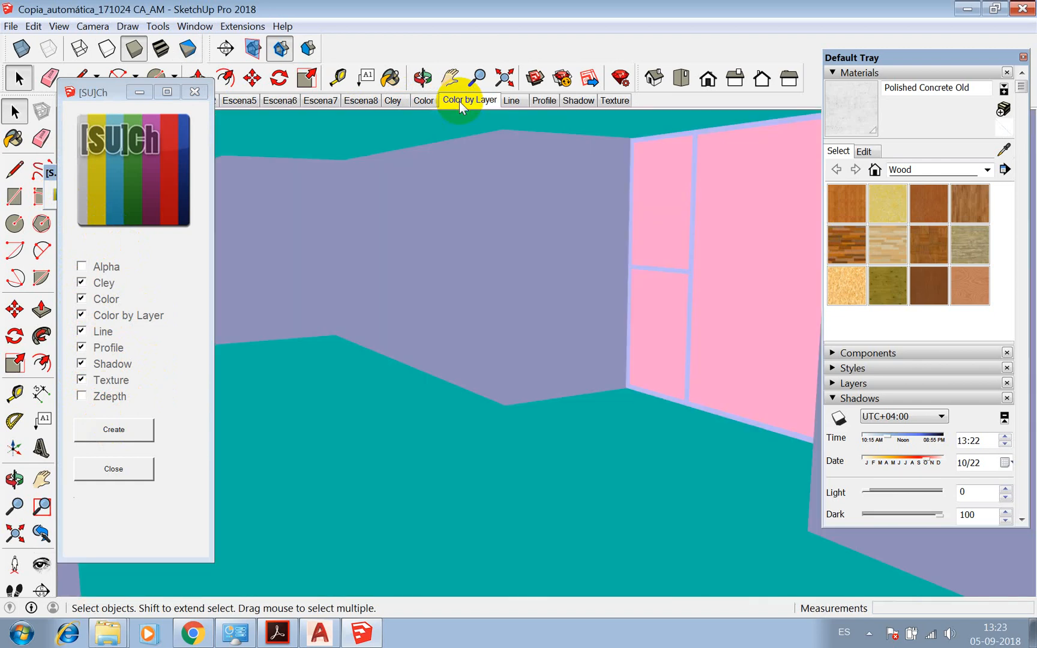
{"action": "left_click", "coordinate": [511, 100]}
{"action": "left_click", "coordinate": [538, 101]}
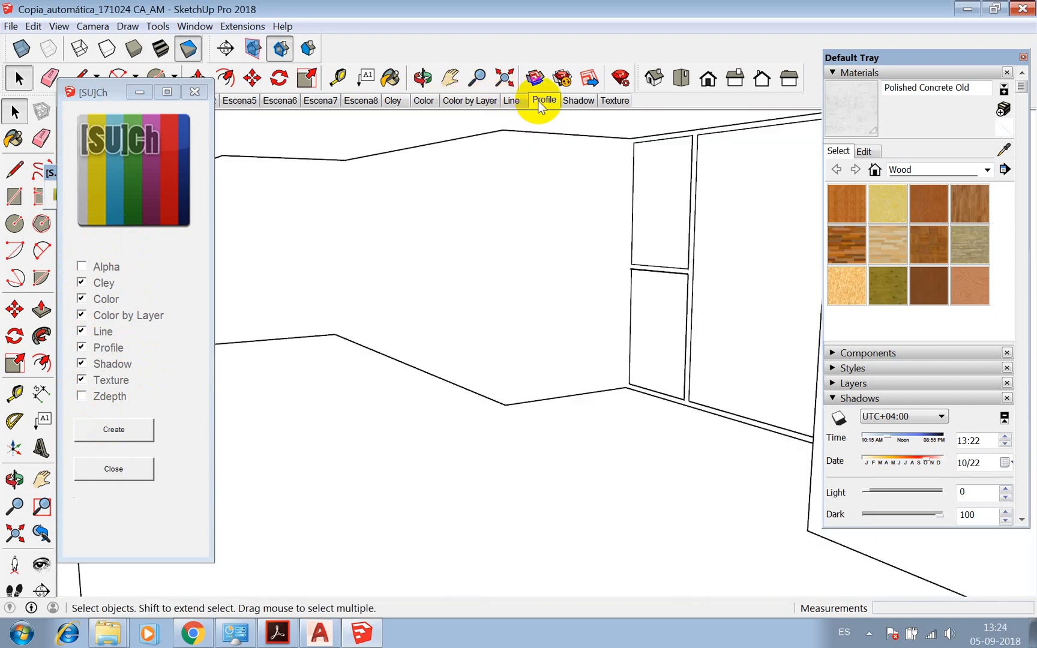
{"action": "left_click", "coordinate": [577, 104]}
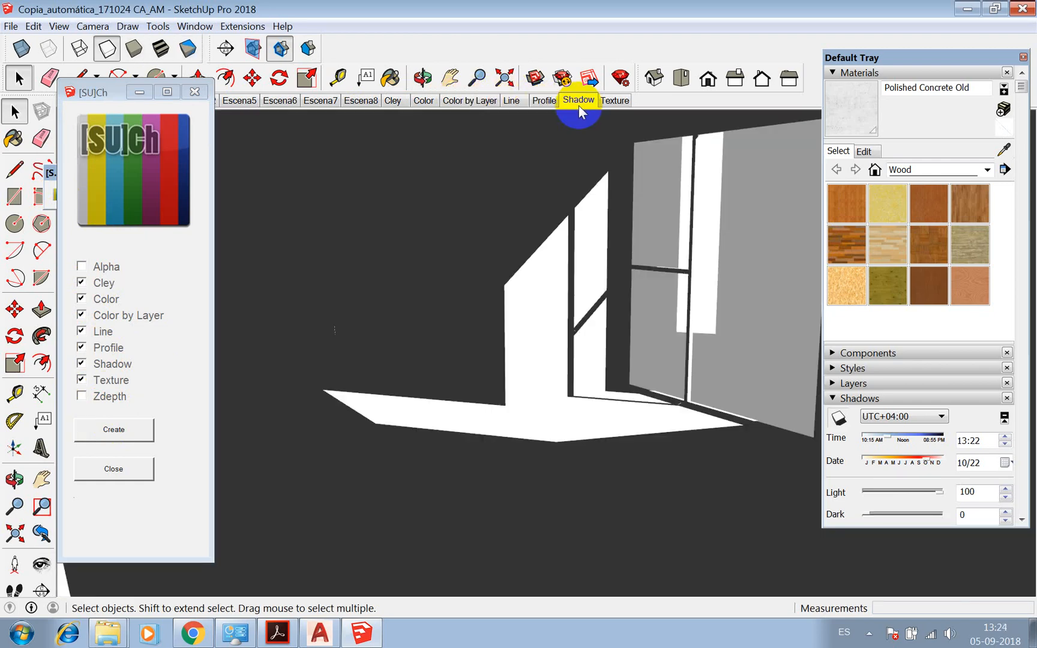
{"action": "left_click", "coordinate": [608, 101]}
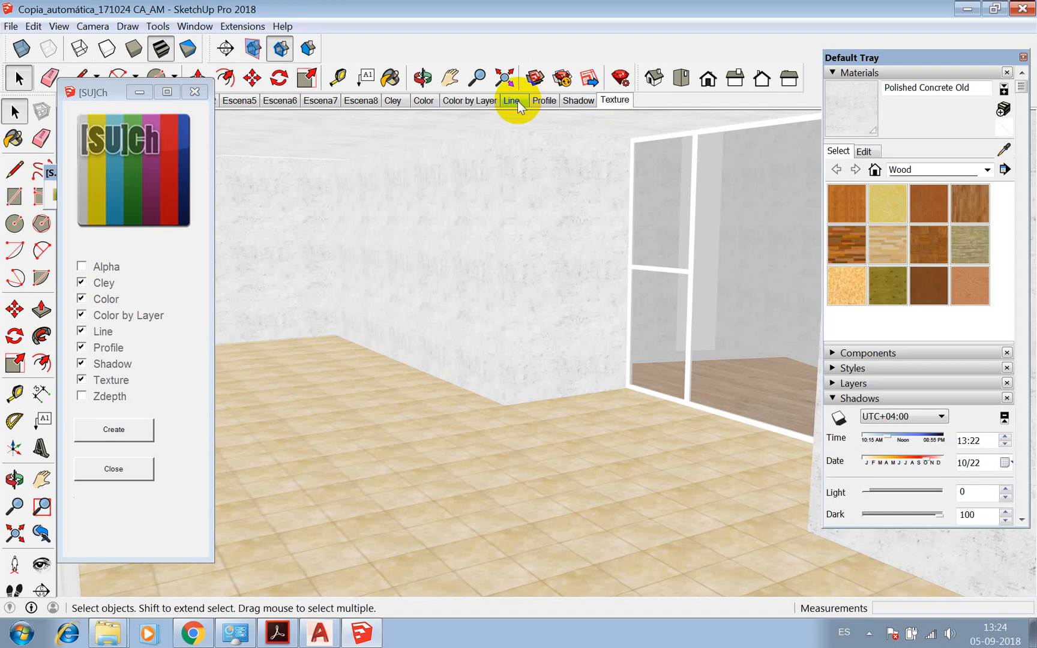
Display the Color by Layer scene and start a 2D graphic export to the CASA ALENQUER AM folder on the Desktop
{"action": "left_click", "coordinate": [475, 100]}
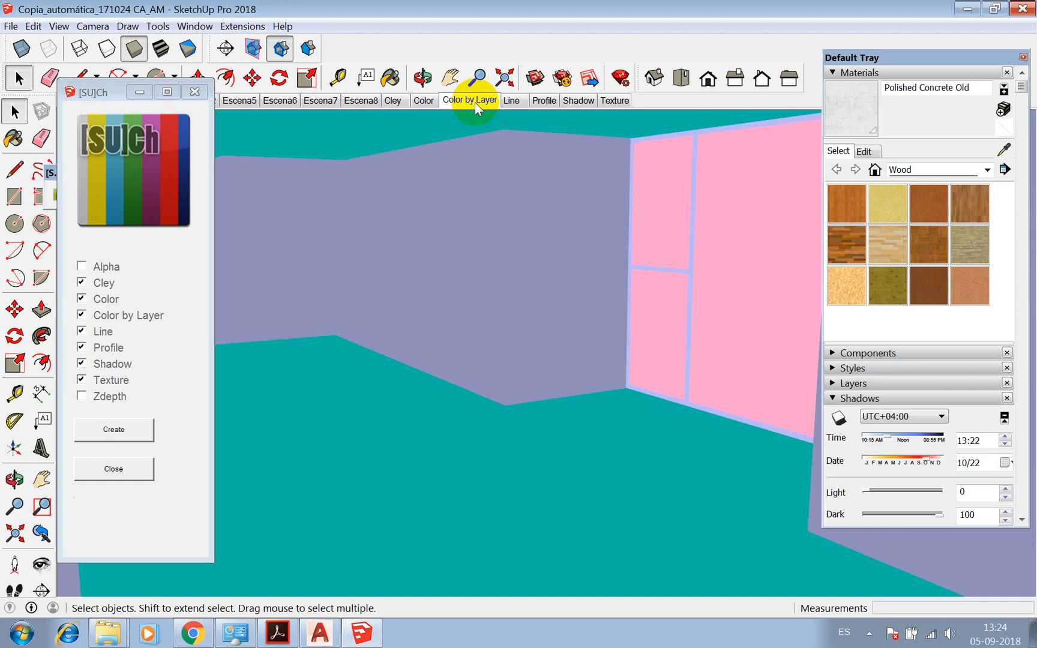
{"action": "left_click", "coordinate": [11, 26]}
{"action": "mouse_move", "coordinate": [69, 233]}
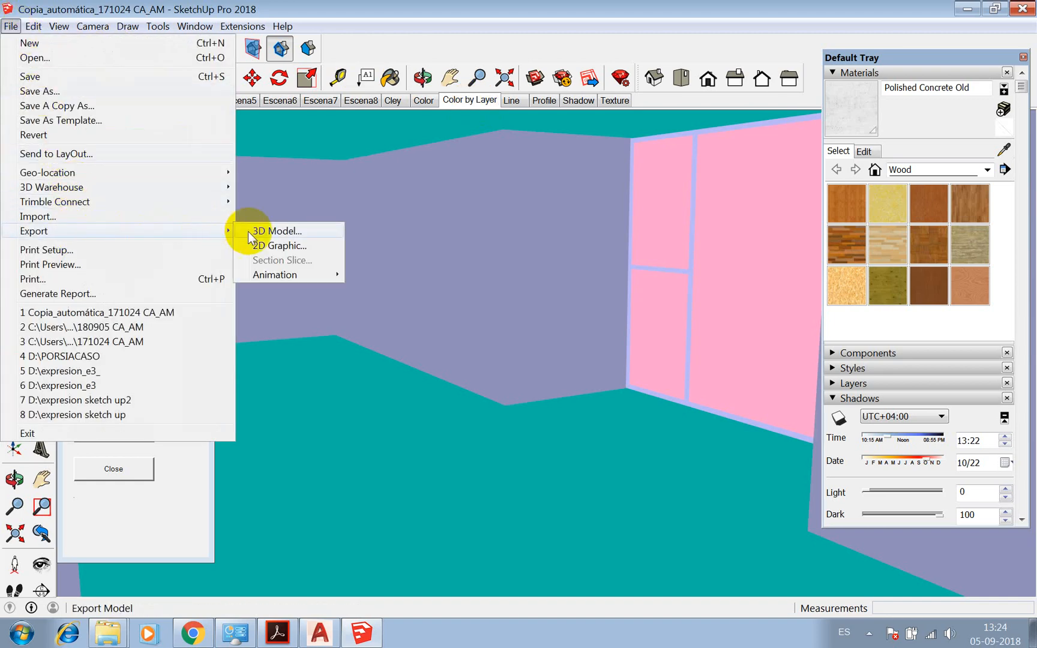
{"action": "left_click", "coordinate": [262, 246]}
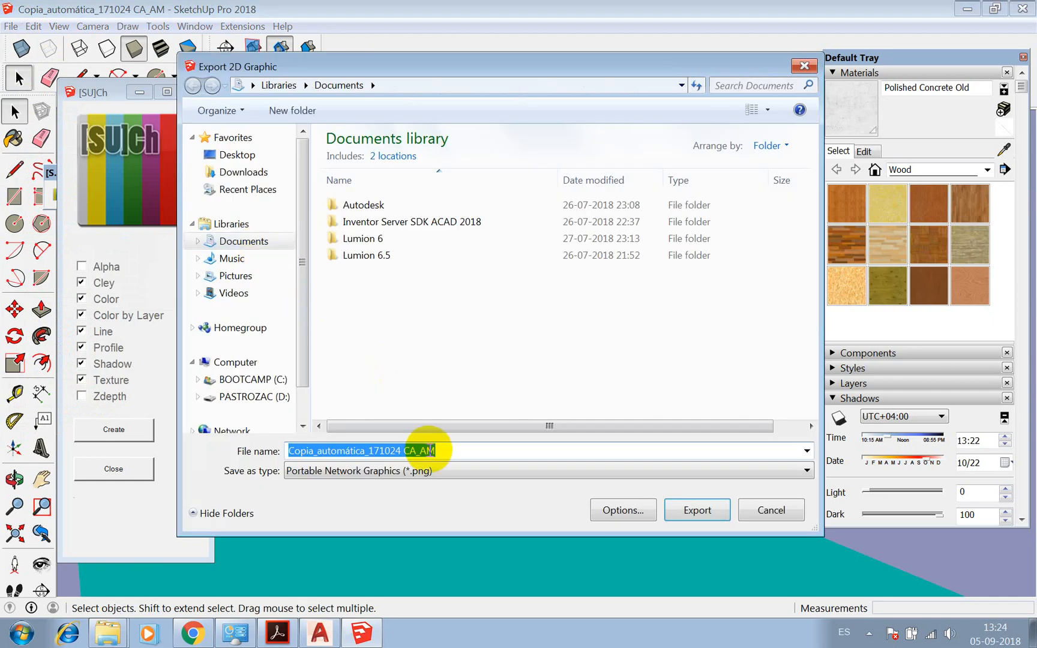
{"action": "left_click", "coordinate": [240, 157]}
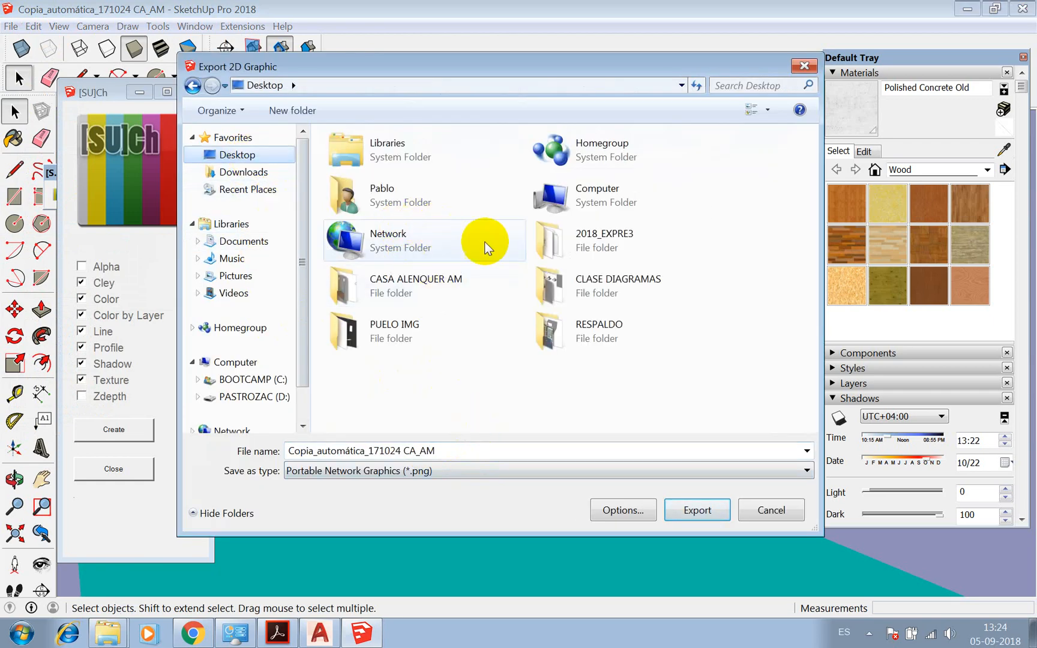
{"action": "double_click", "coordinate": [451, 289]}
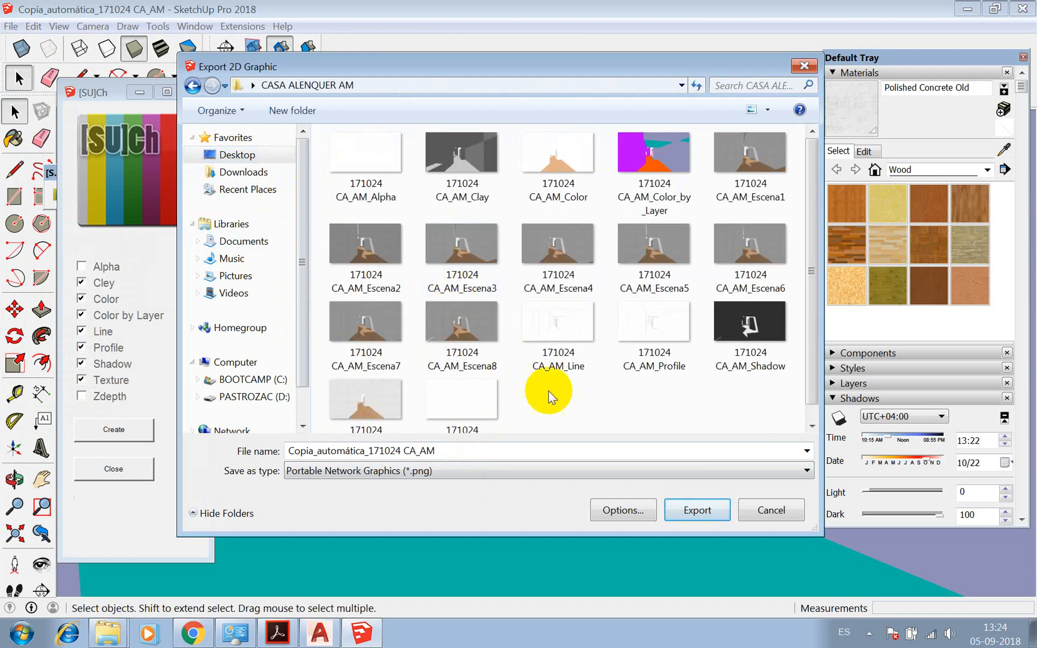
Create a subfolder named IMG in CASA ALENQUER AM and open it as the export destination
{"action": "right_click", "coordinate": [576, 412]}
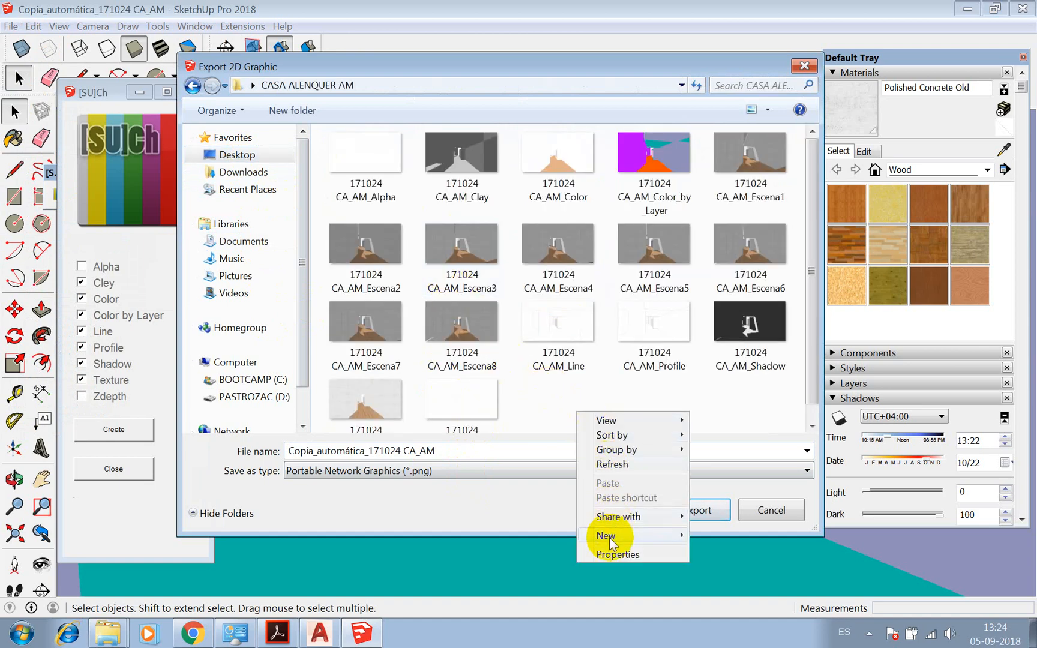
{"action": "mouse_move", "coordinate": [609, 537]}
{"action": "left_click", "coordinate": [705, 399]}
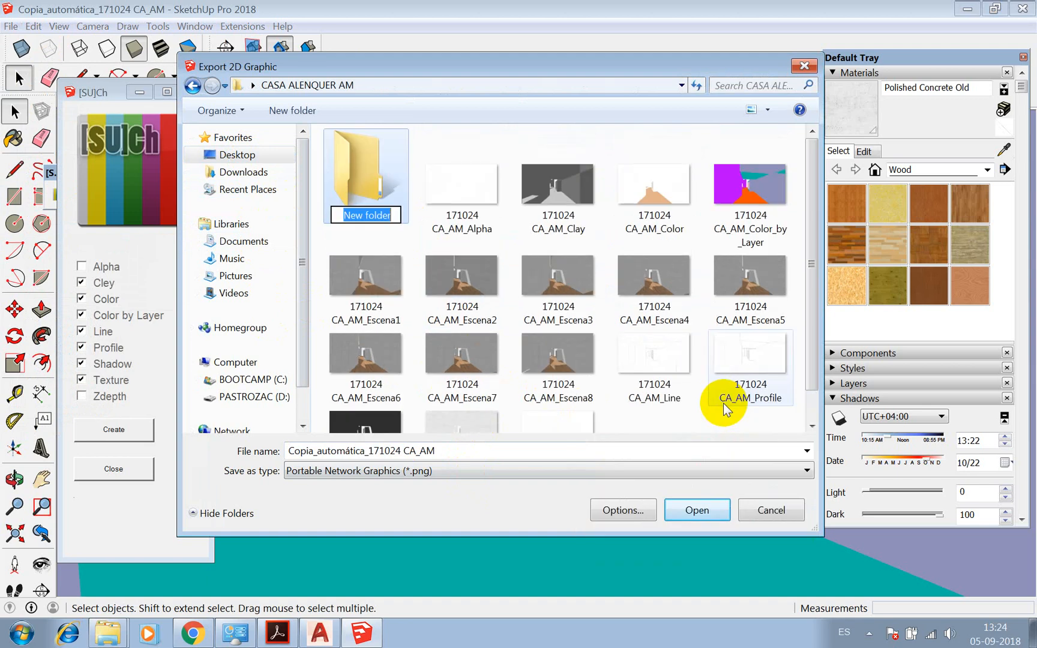
{"action": "type", "text": "IMG"}
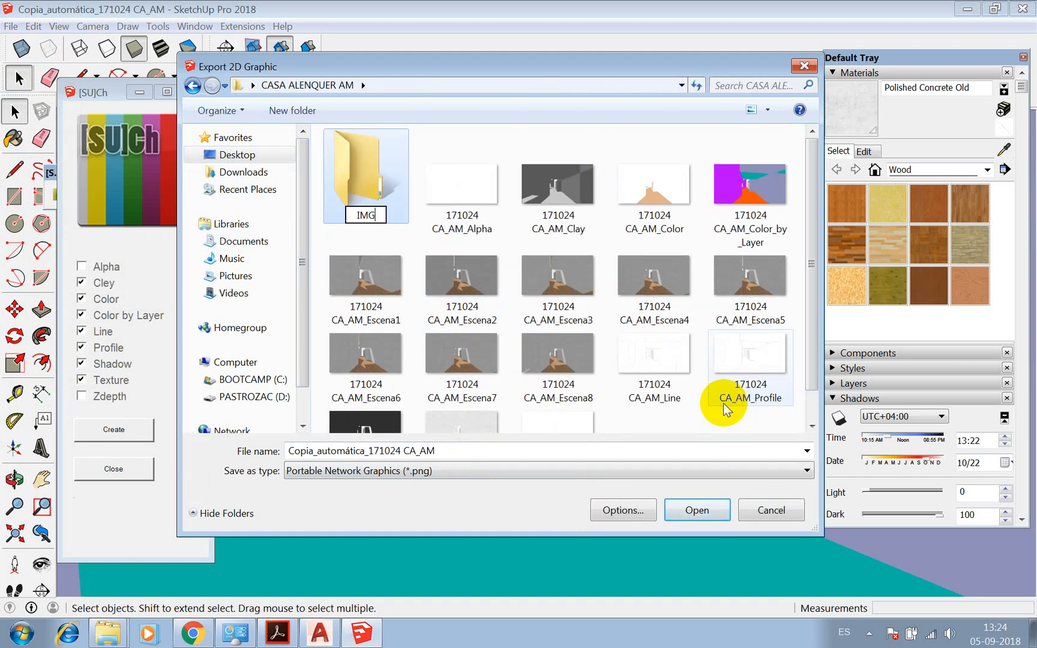
{"action": "left_click", "coordinate": [362, 157]}
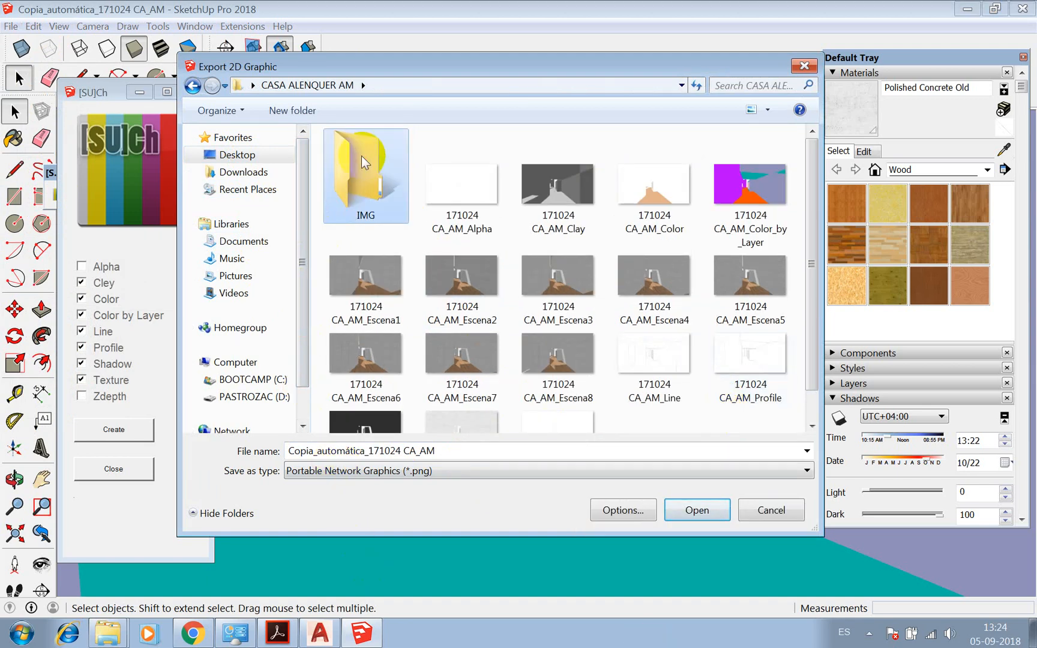
{"action": "double_click", "coordinate": [364, 160]}
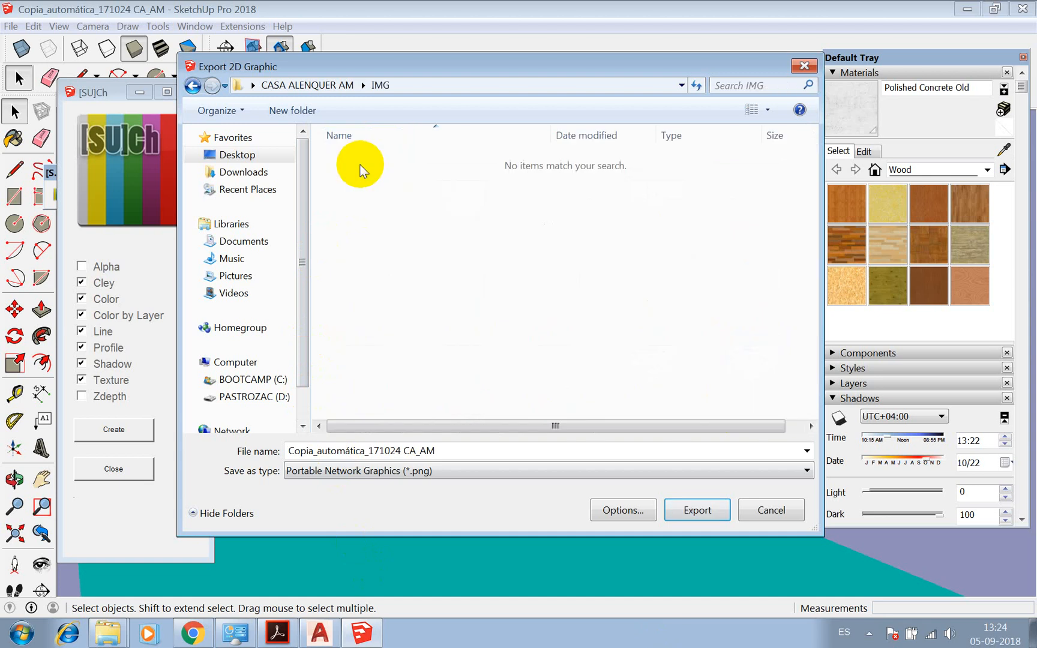
Name the Color by Layer image COLOR and export it as a PNG
{"action": "left_click", "coordinate": [445, 451]}
{"action": "type", "text": "COLOR"}
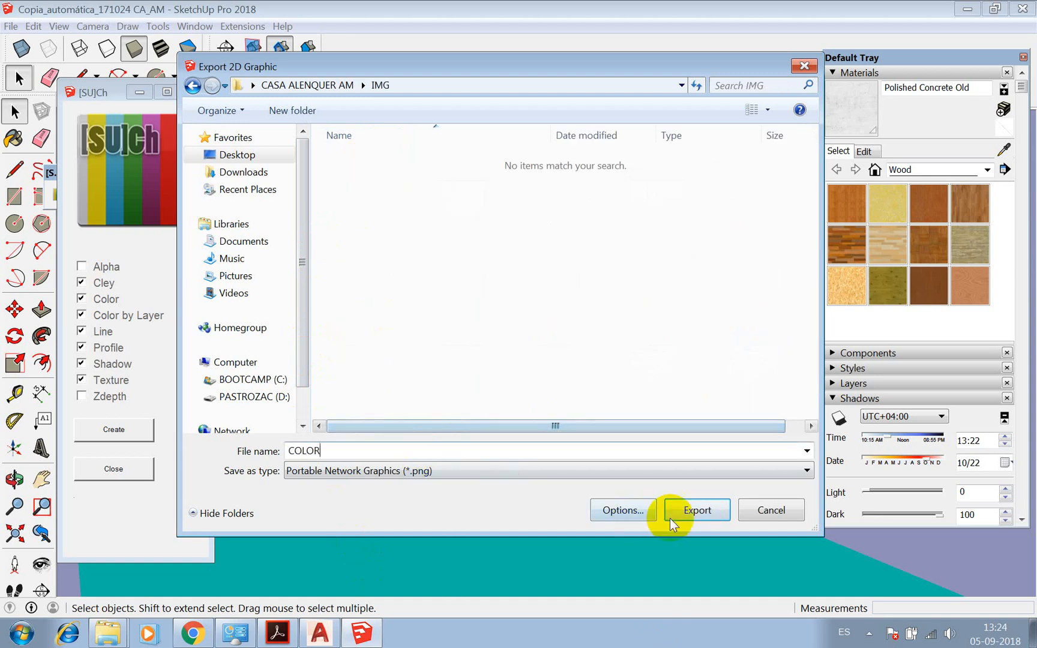
{"action": "left_click", "coordinate": [697, 510]}
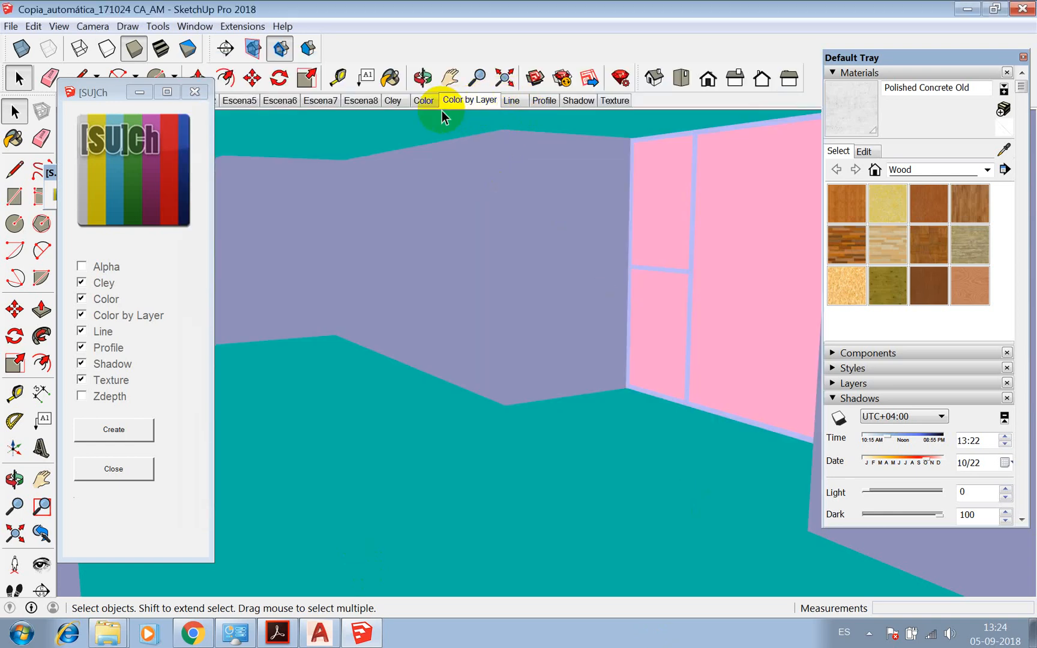
Display the Cley scene and export it as a PNG 2D graphic named CLAY in the IMG folder
{"action": "left_click", "coordinate": [393, 100]}
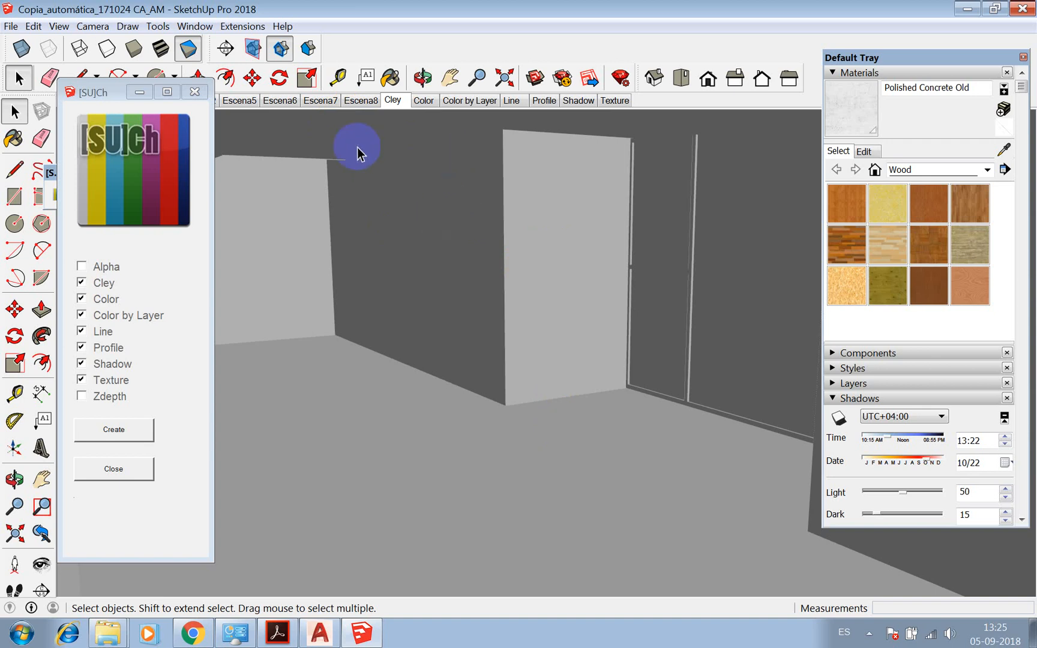
{"action": "left_click", "coordinate": [10, 26]}
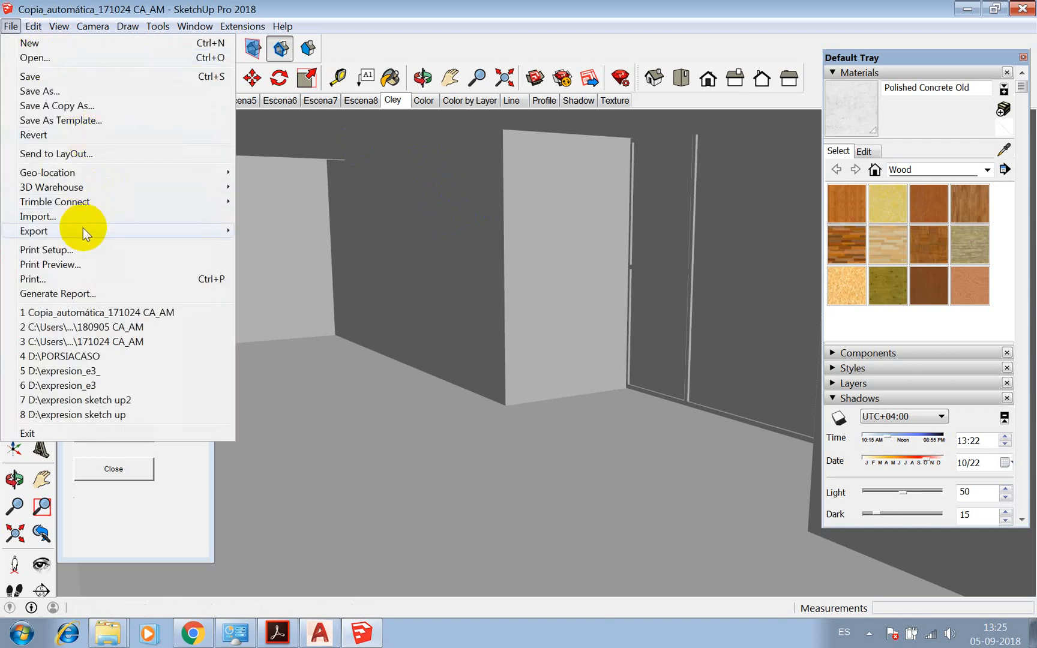
{"action": "mouse_move", "coordinate": [131, 230]}
{"action": "left_click", "coordinate": [274, 248]}
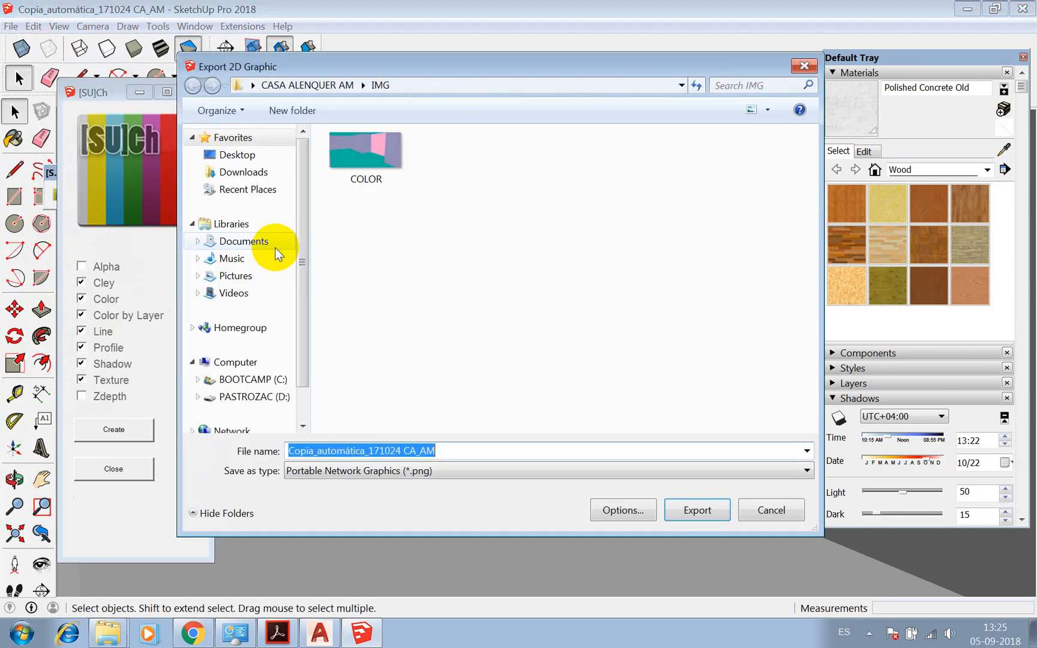
{"action": "type", "text": "CLAY"}
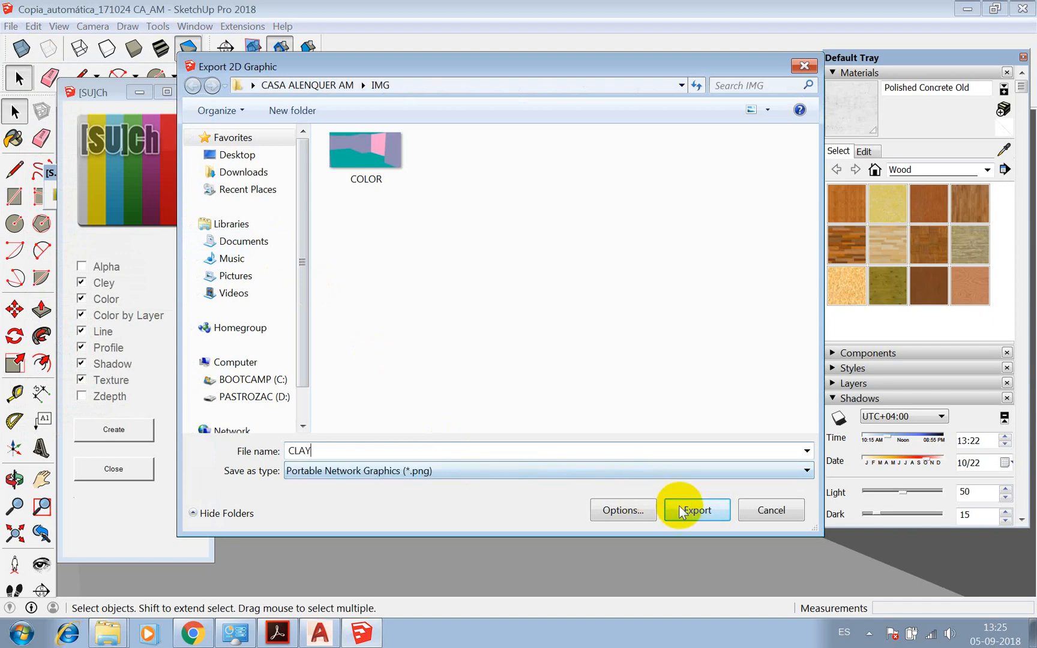
{"action": "left_click", "coordinate": [697, 509]}
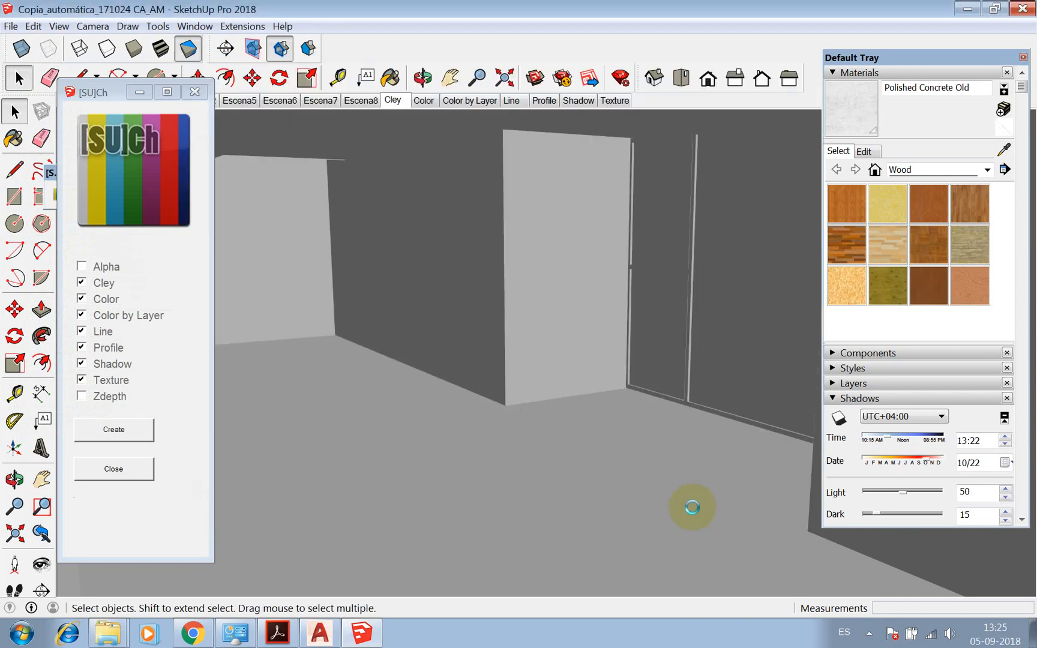
Display the Line scene and export it as a PNG 2D graphic named LINE in the IMG folder
{"action": "left_click", "coordinate": [425, 106]}
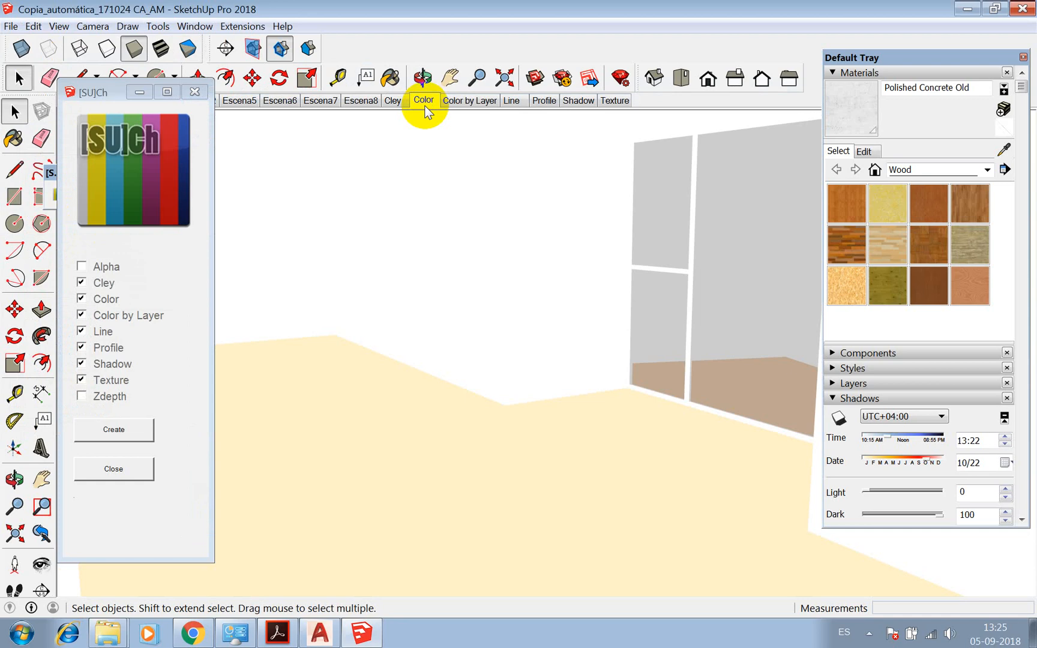
{"action": "left_click", "coordinate": [477, 102]}
{"action": "left_click", "coordinate": [511, 101]}
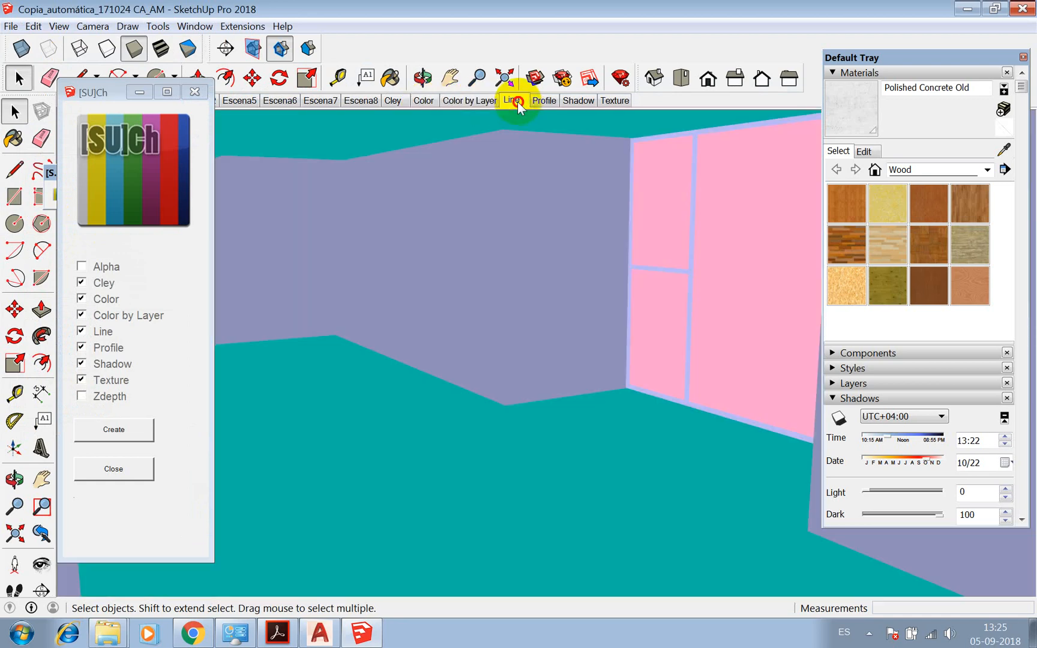
{"action": "left_click", "coordinate": [11, 26]}
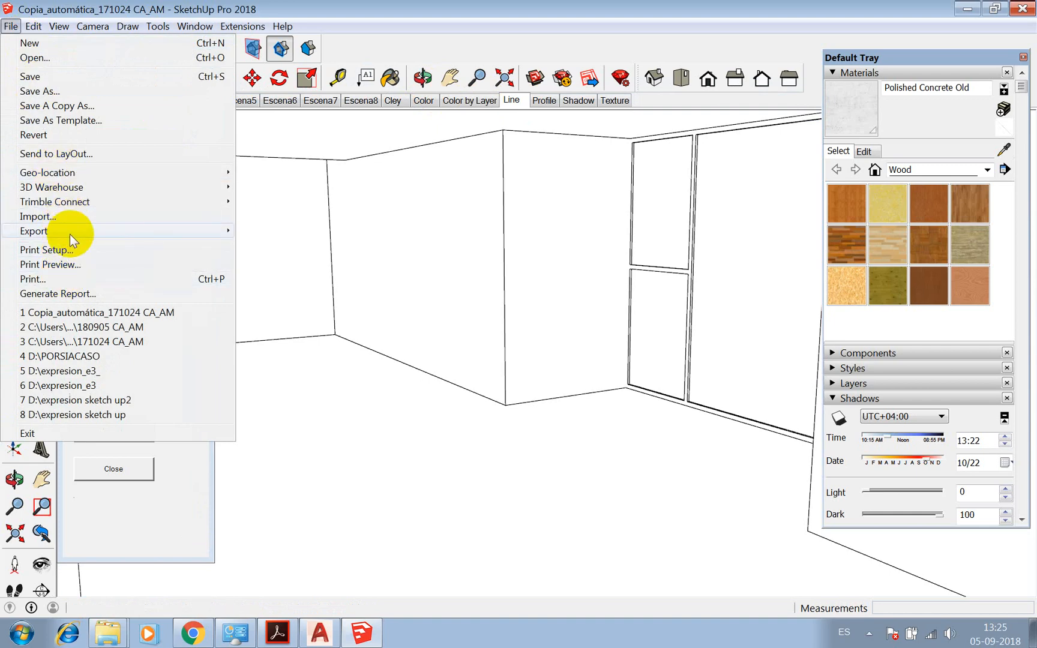
{"action": "mouse_move", "coordinate": [70, 233]}
{"action": "left_click", "coordinate": [261, 243]}
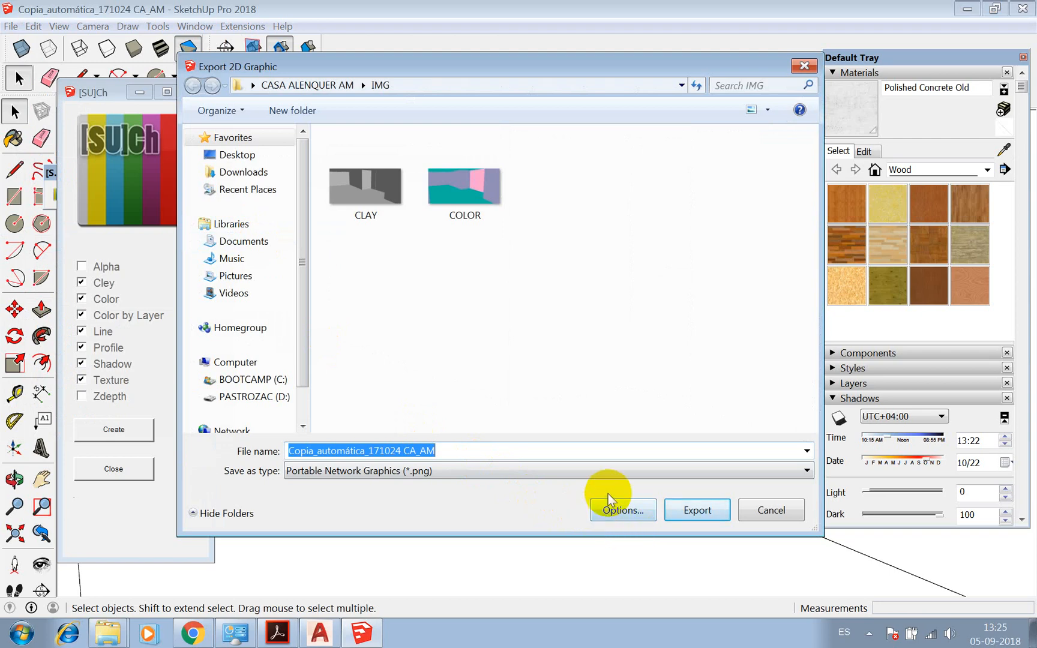
{"action": "type", "text": "LINE"}
{"action": "left_click", "coordinate": [710, 511]}
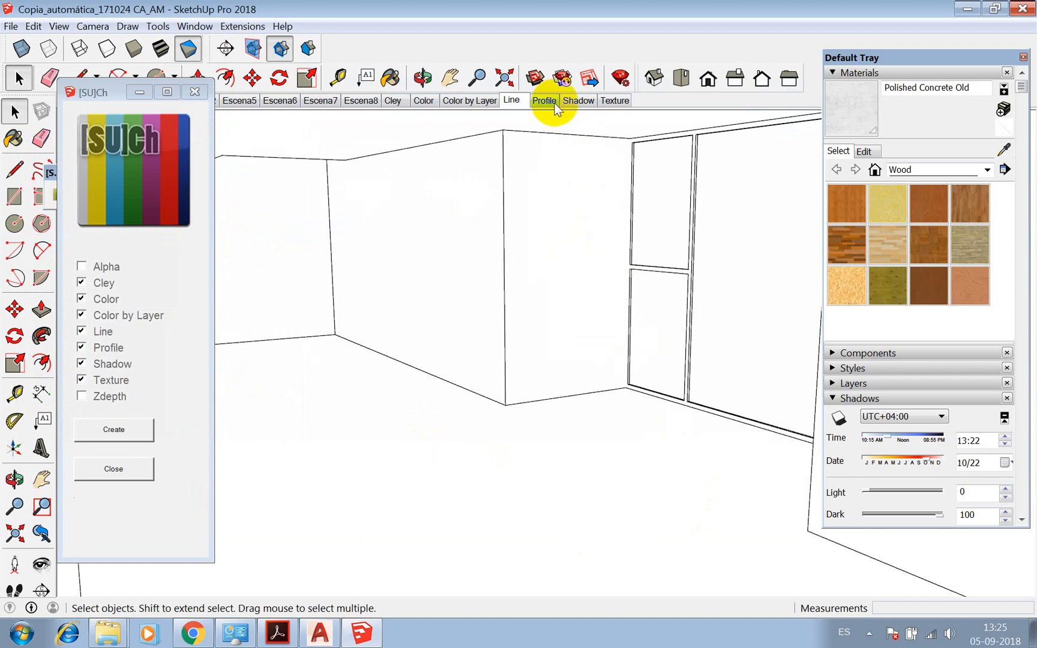
Display the Shadow scene and export it as a PNG 2D graphic named SHW in the IMG folder
{"action": "left_click", "coordinate": [569, 100]}
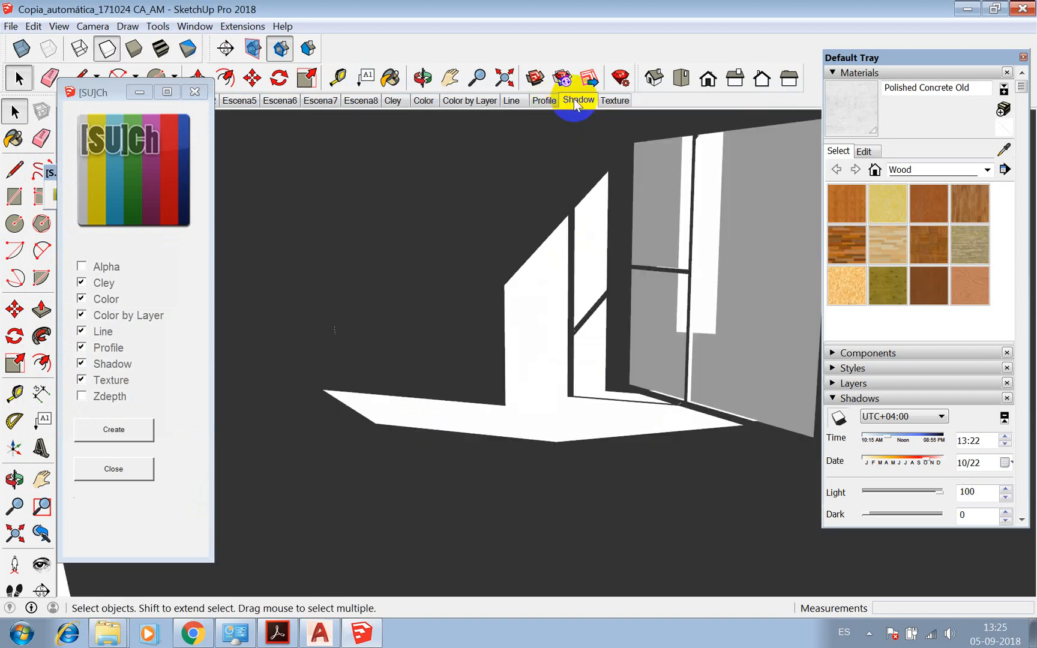
{"action": "left_click", "coordinate": [11, 26]}
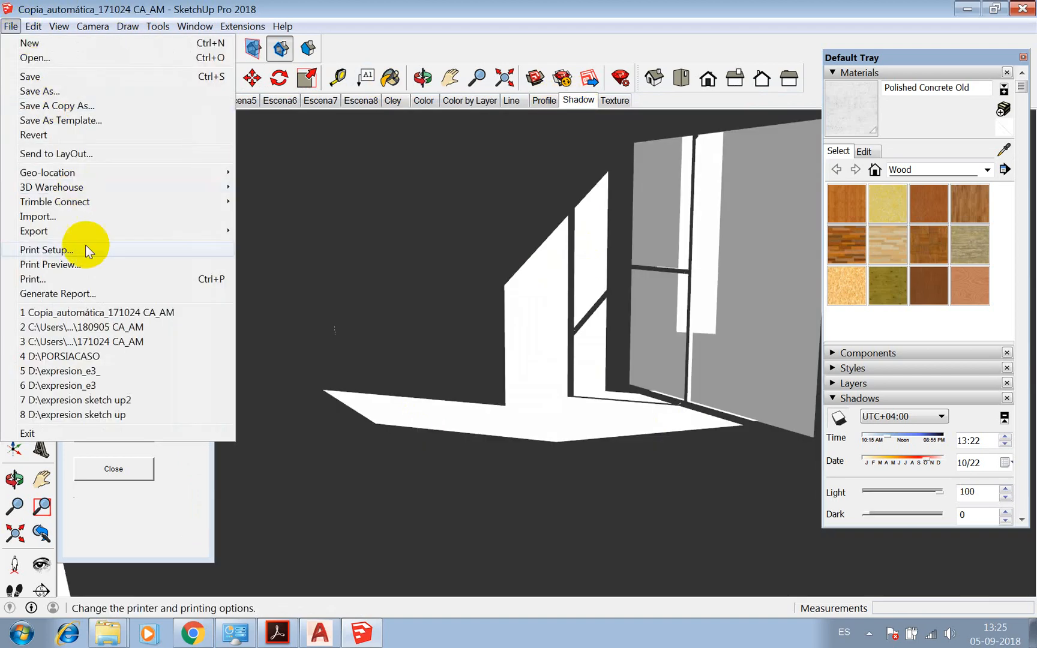
{"action": "mouse_move", "coordinate": [81, 230]}
{"action": "left_click", "coordinate": [264, 245]}
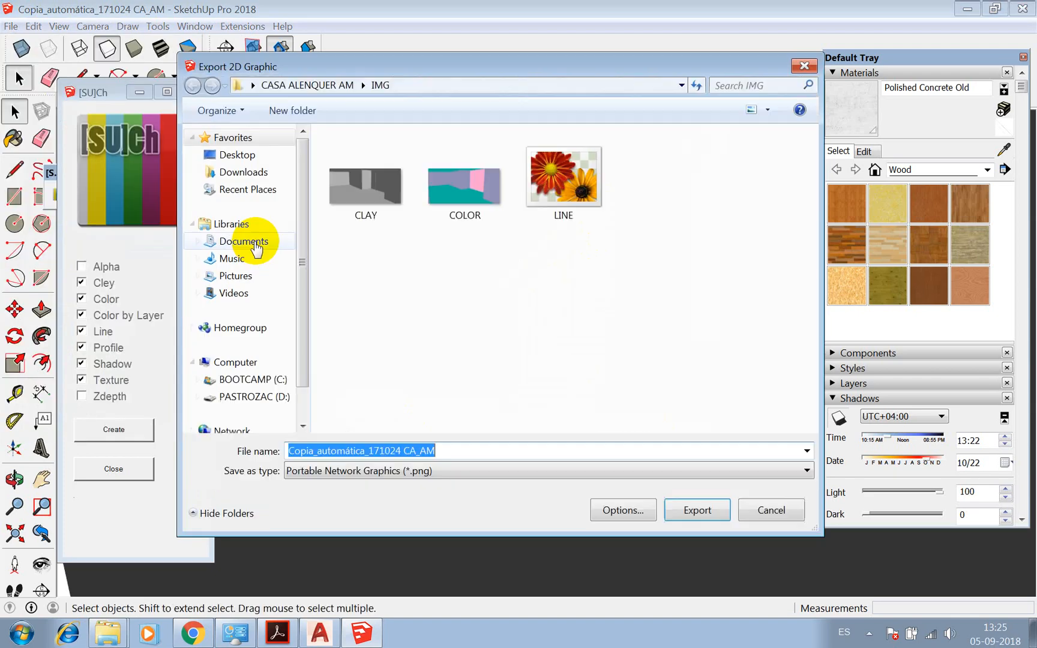
{"action": "type", "text": "S"}
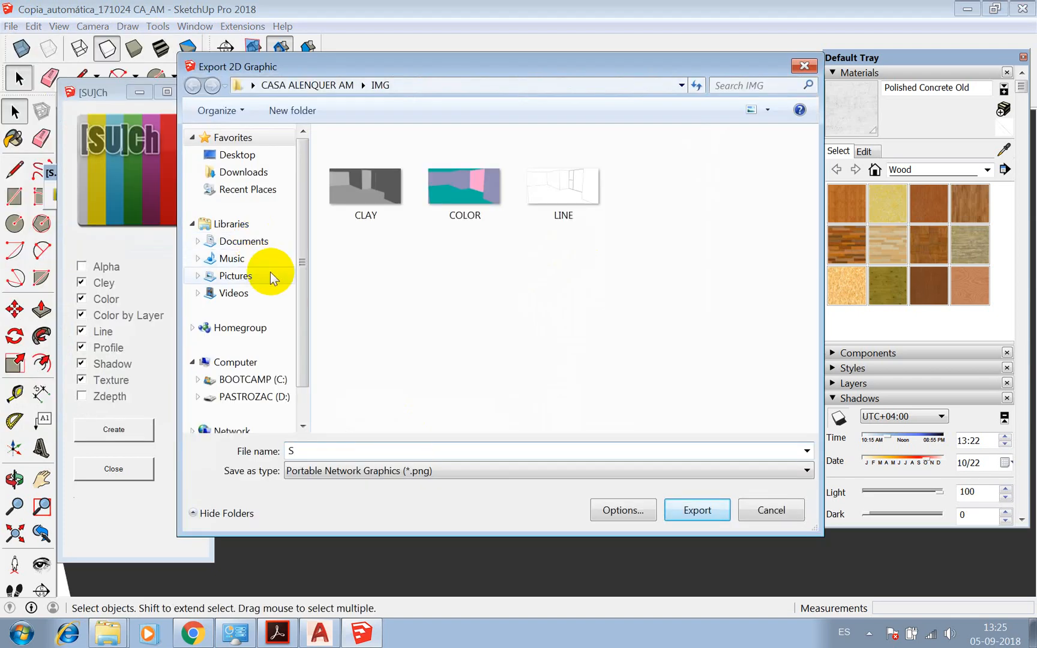
{"action": "type", "text": "H"}
{"action": "type", "text": "W"}
{"action": "left_click", "coordinate": [698, 511]}
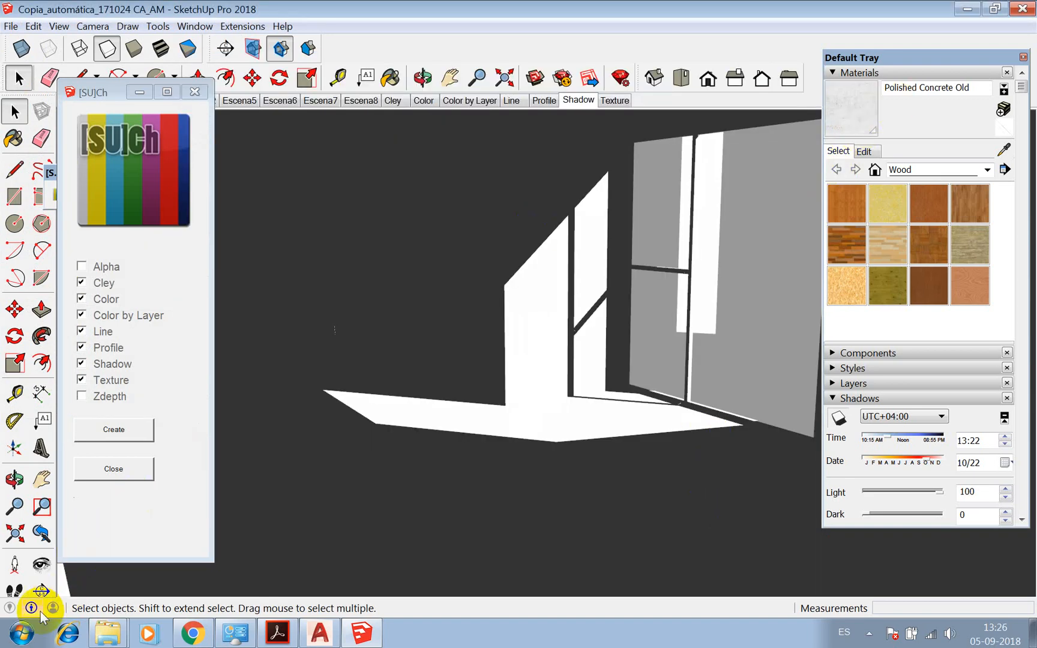
Launch Adobe Photoshop CC 2018
{"action": "left_click", "coordinate": [21, 632]}
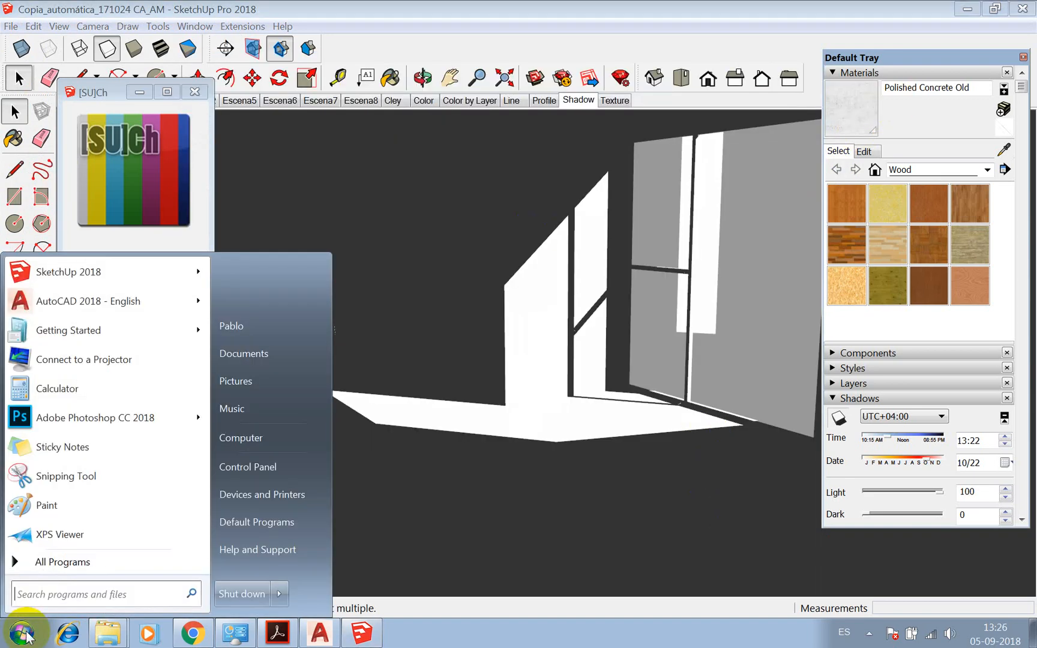
{"action": "left_click", "coordinate": [76, 418]}
{"action": "left_click", "coordinate": [605, 275]}
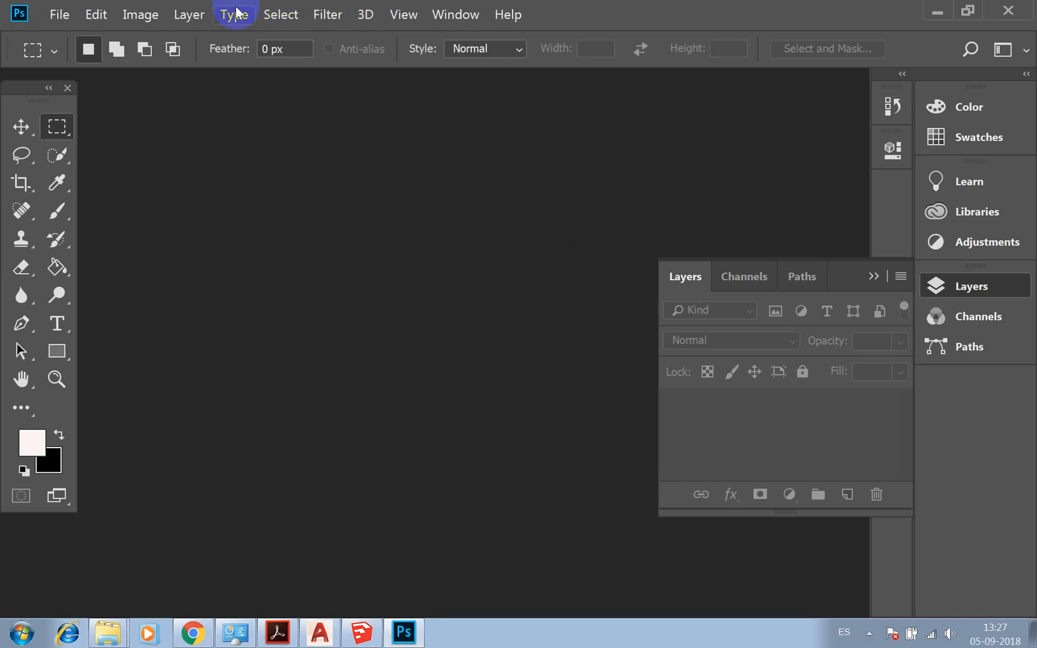
Open the CLAY, COLOR, LINE and SHW images together from the IMG folder in CASA ALENQUER AM on the Desktop
{"action": "left_click", "coordinate": [59, 15]}
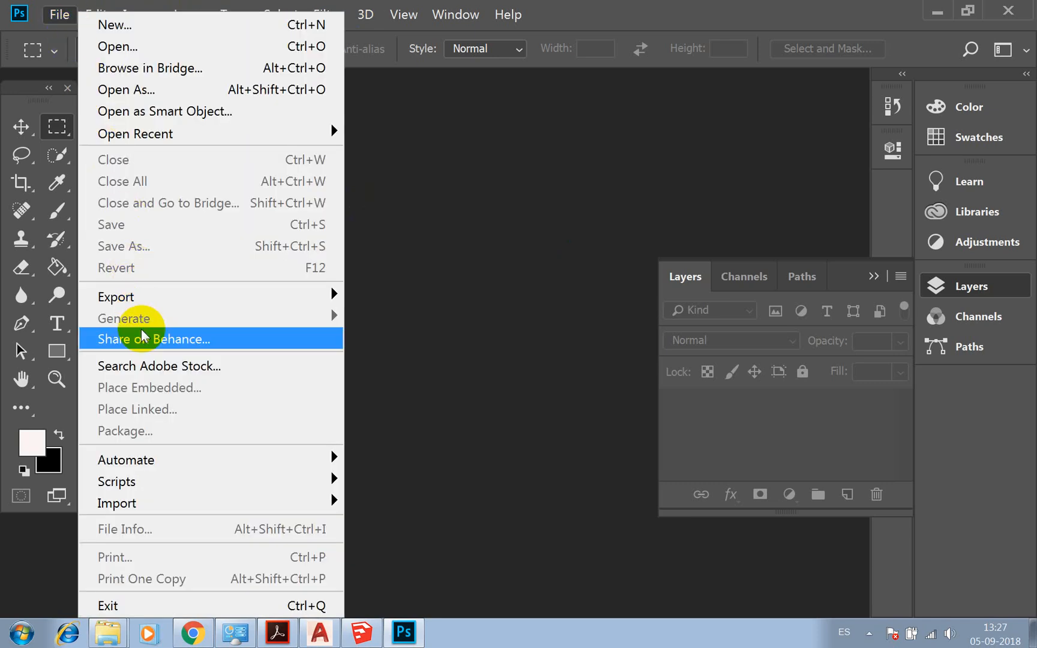
{"action": "left_click", "coordinate": [117, 46]}
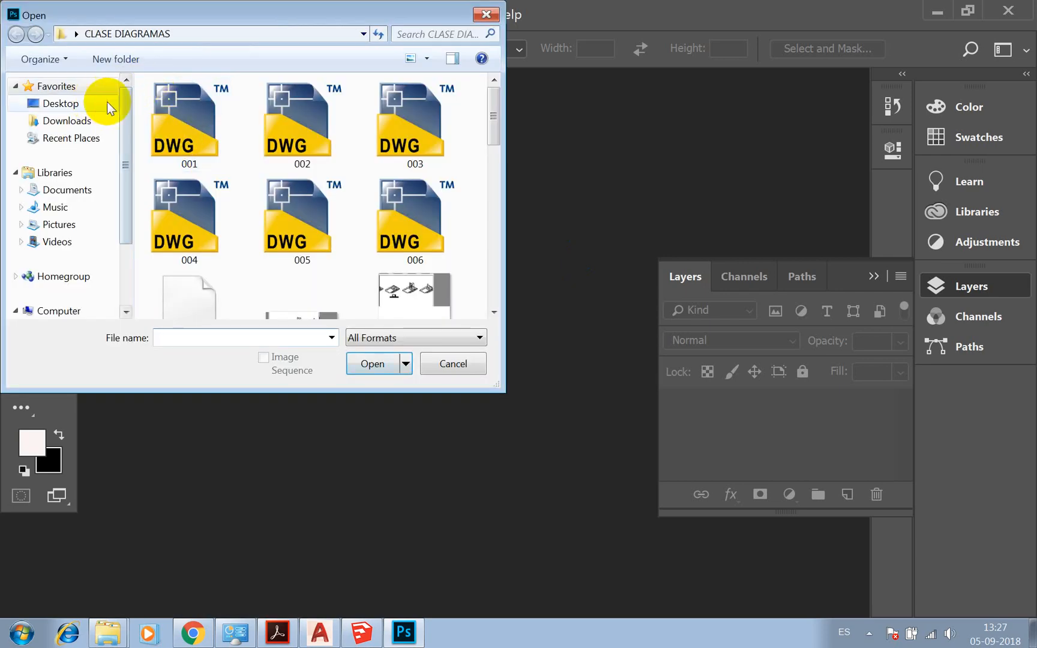
{"action": "left_click", "coordinate": [77, 107]}
{"action": "double_click", "coordinate": [206, 247]}
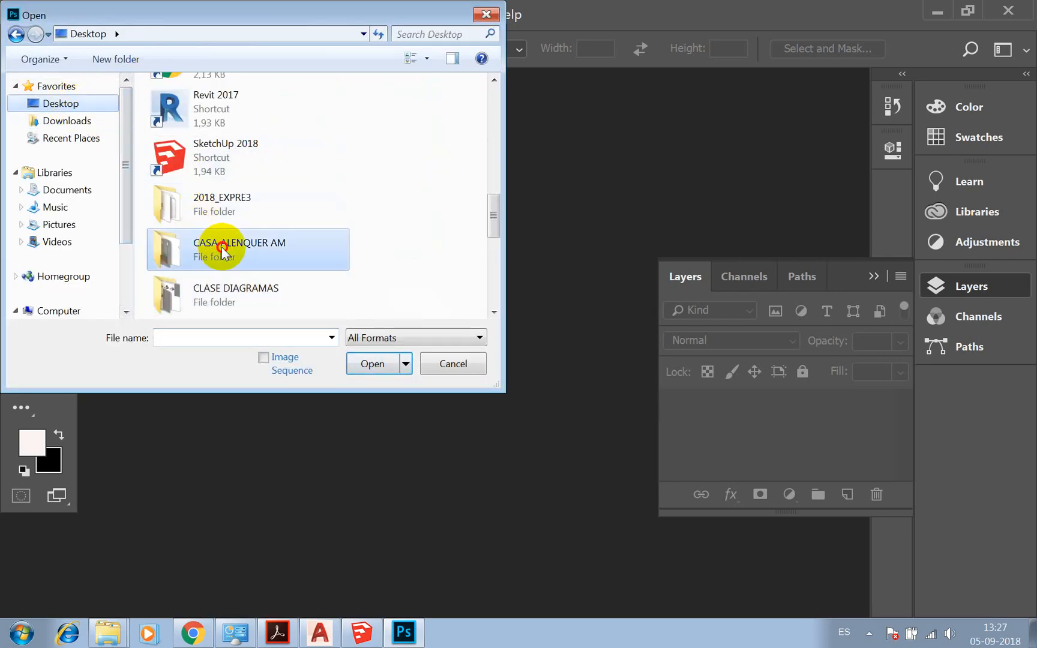
{"action": "double_click", "coordinate": [178, 137]}
{"action": "left_click_drag", "start_coordinate": [418, 238], "coordinate": [226, 132]}
{"action": "left_click", "coordinate": [368, 363]}
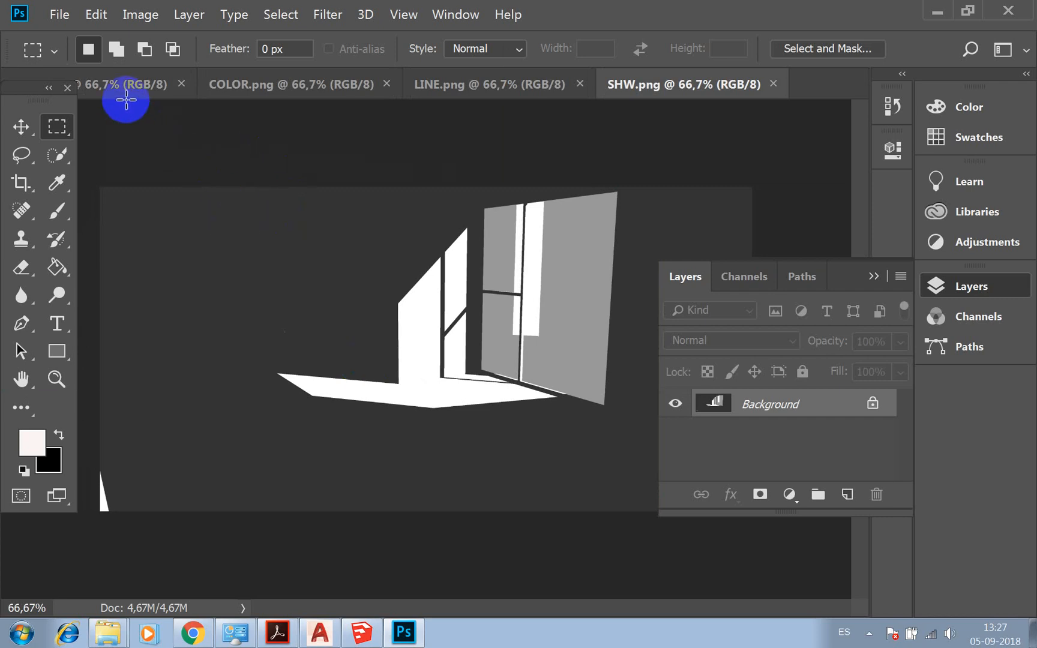
Copy the entire CLAY image and paste it into COLOR.png as a new layer above the background
{"action": "left_click", "coordinate": [120, 87]}
{"action": "key", "text": "a"}
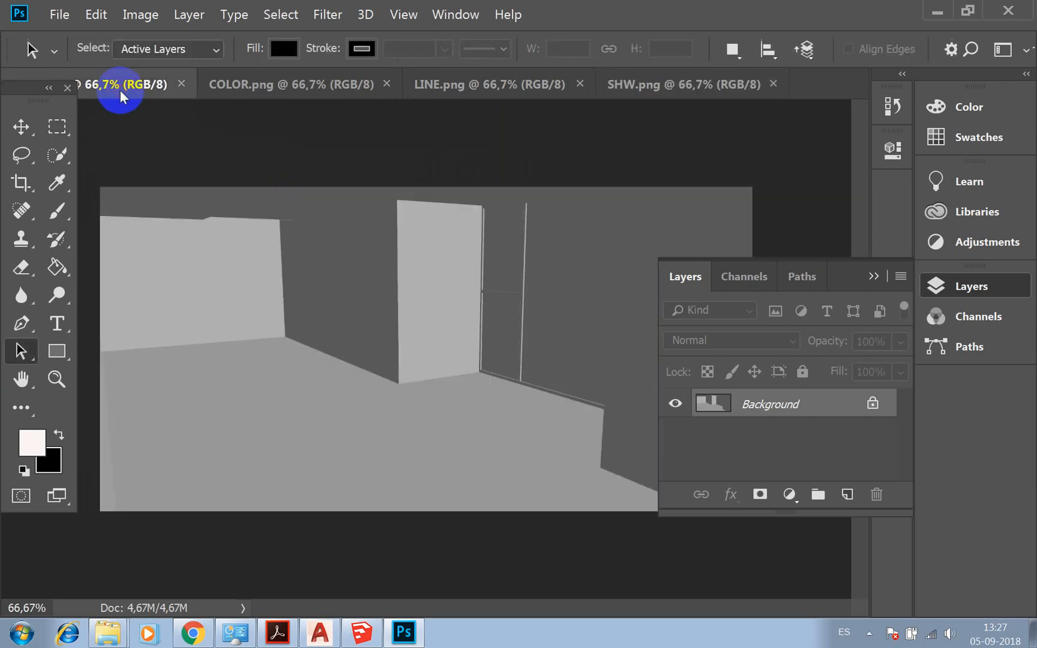
{"action": "left_click", "coordinate": [285, 94]}
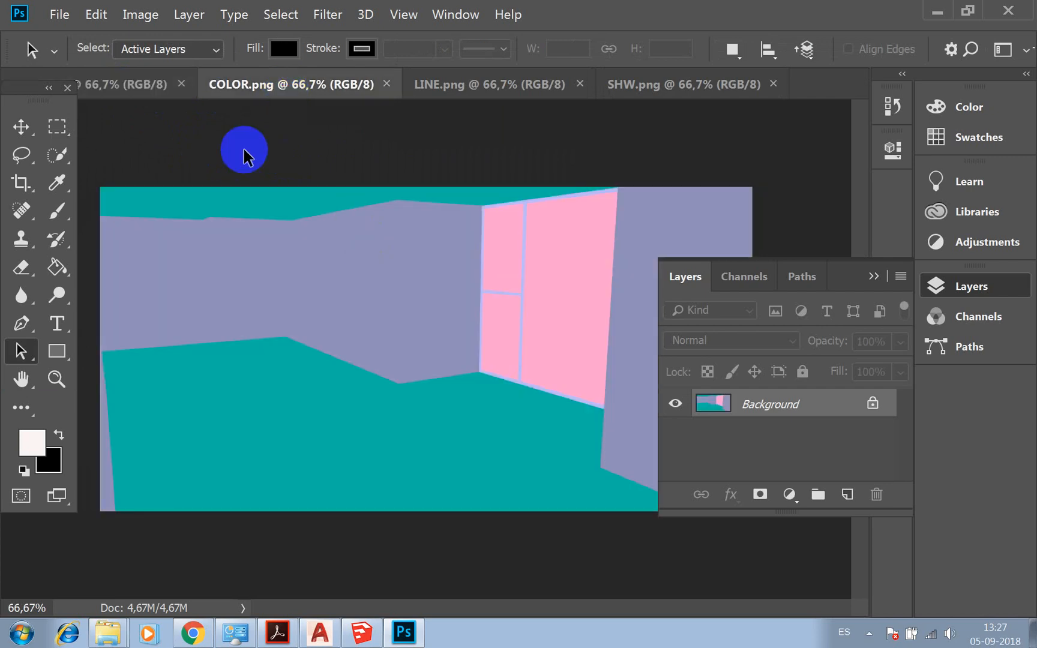
{"action": "left_click", "coordinate": [147, 90]}
{"action": "key", "text": "ctrl+a"}
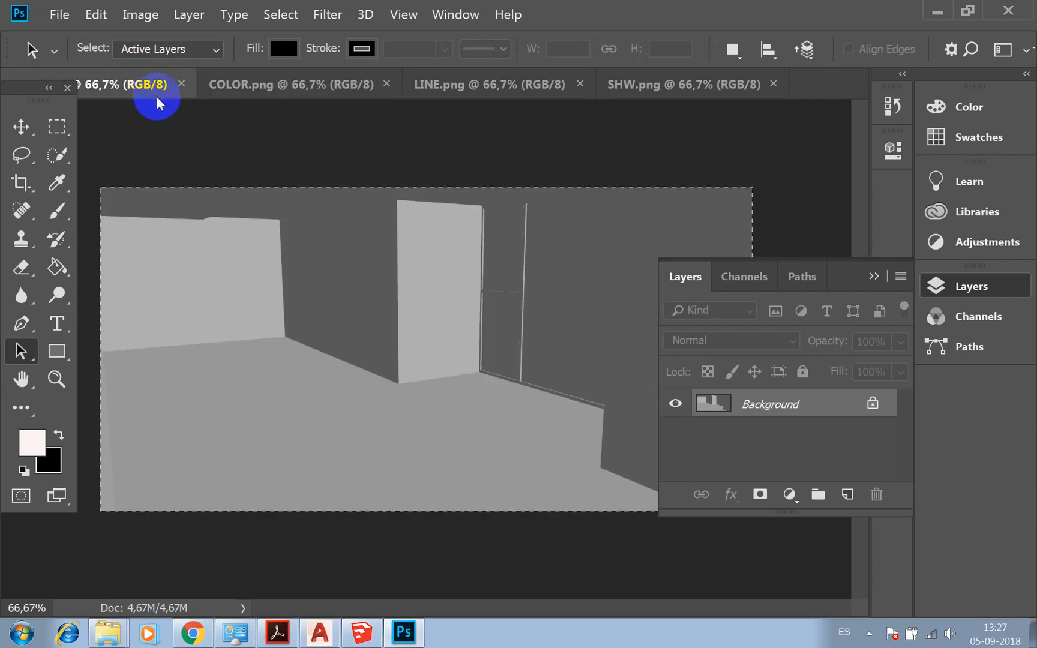
{"action": "left_click", "coordinate": [226, 88]}
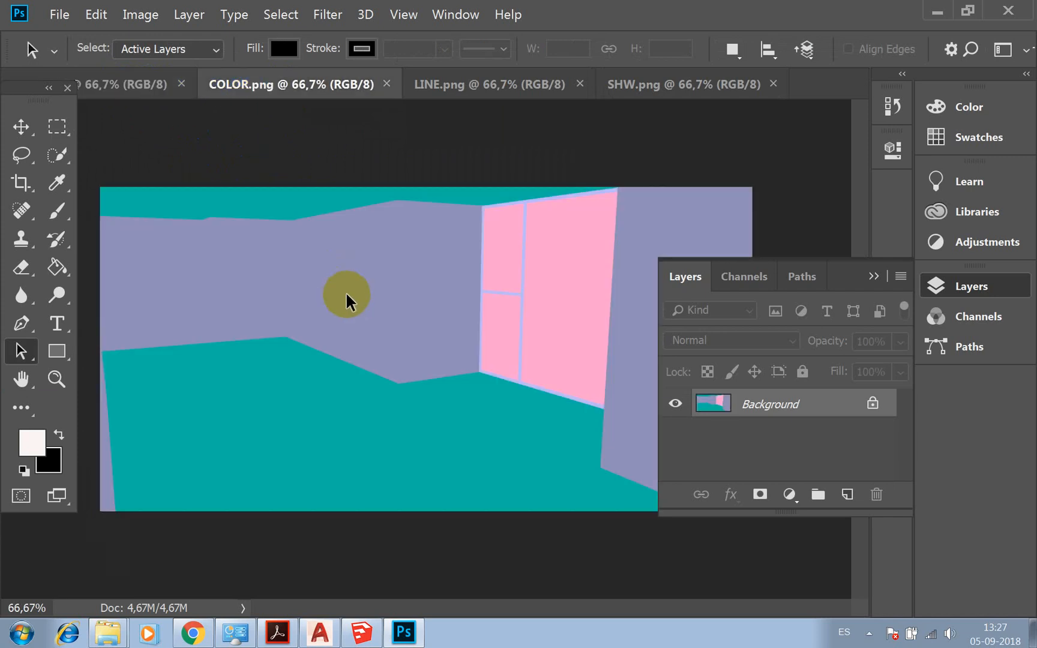
{"action": "key", "text": "ctrl+v"}
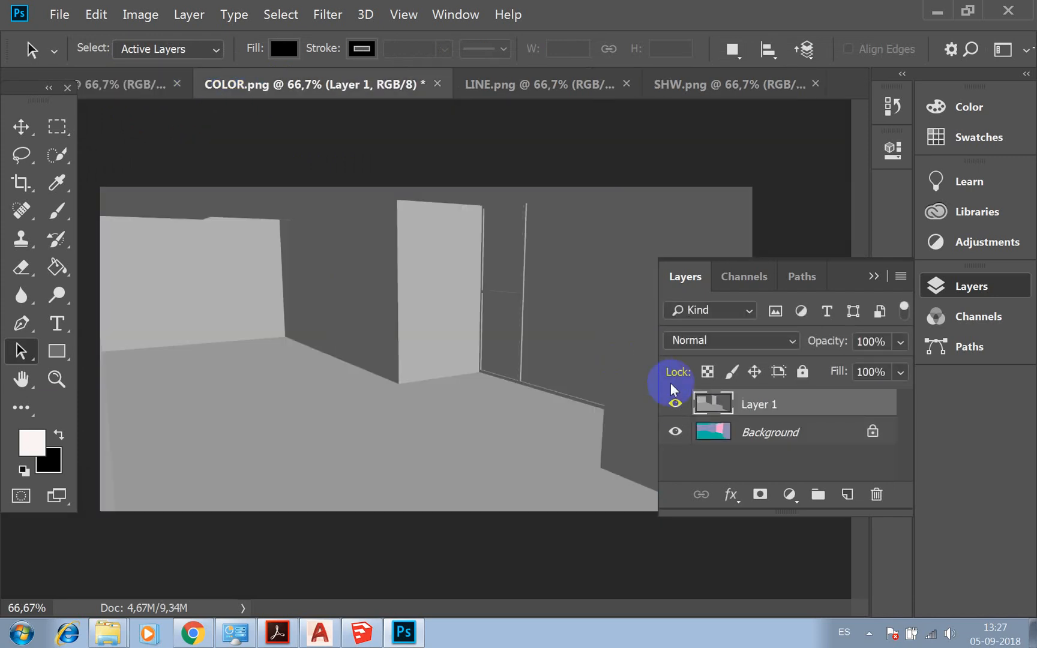
Try the Overlay blend mode on the pasted clay layer, comparing it hidden and shown, and undo the blend change
{"action": "left_click", "coordinate": [781, 342]}
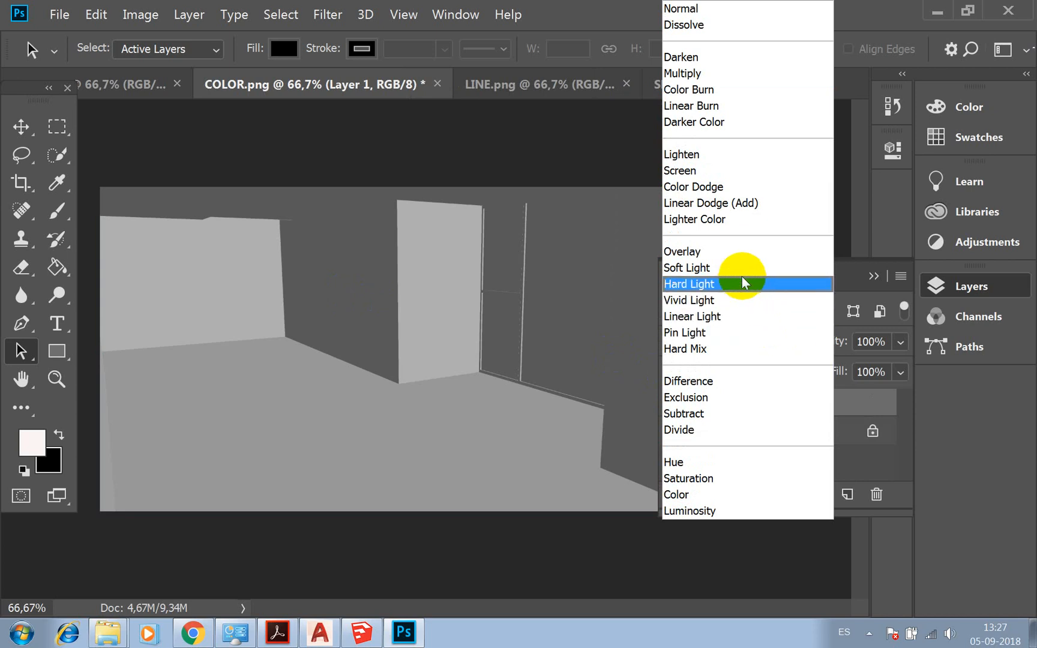
{"action": "left_click", "coordinate": [728, 252]}
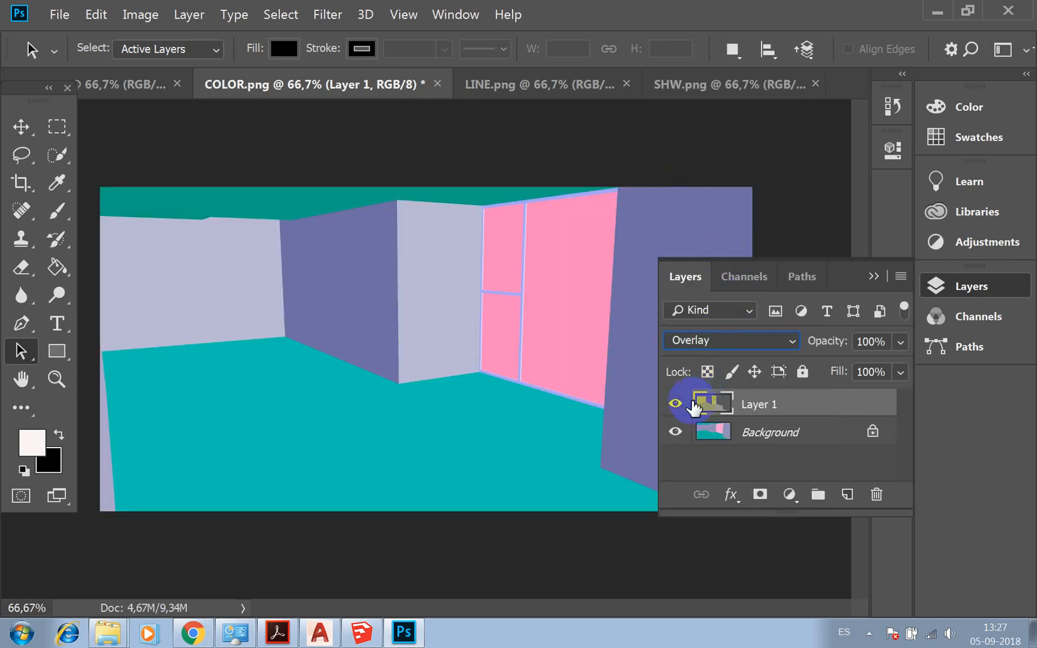
{"action": "left_click", "coordinate": [675, 404]}
{"action": "left_click", "coordinate": [675, 404]}
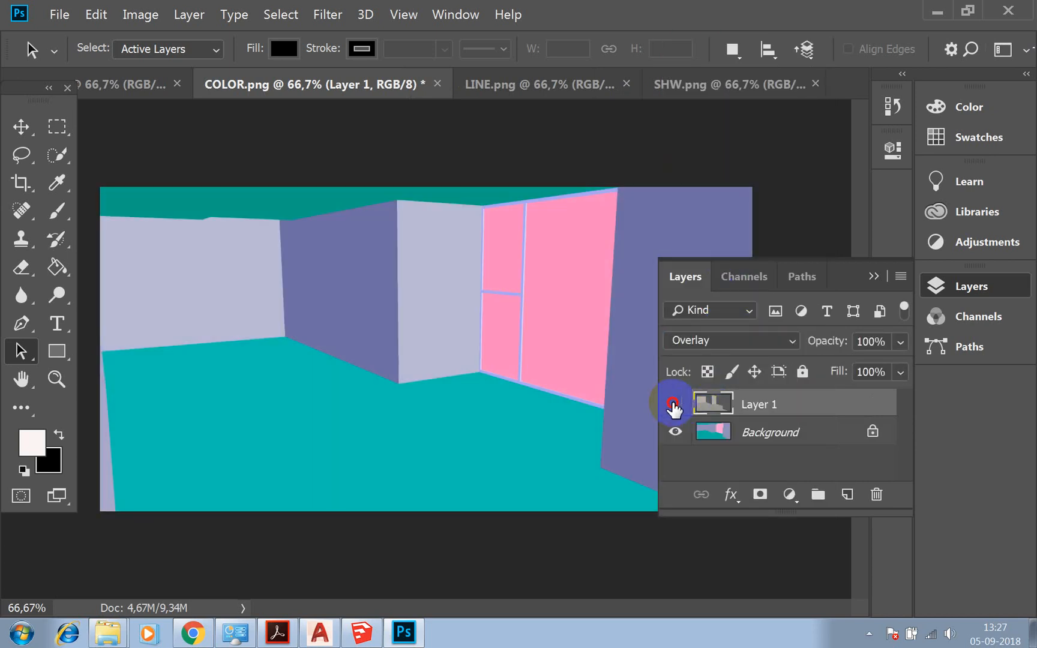
{"action": "left_click", "coordinate": [675, 403]}
{"action": "left_click", "coordinate": [675, 404]}
{"action": "left_click", "coordinate": [675, 404]}
{"action": "left_click", "coordinate": [675, 404]}
{"action": "left_click", "coordinate": [676, 404]}
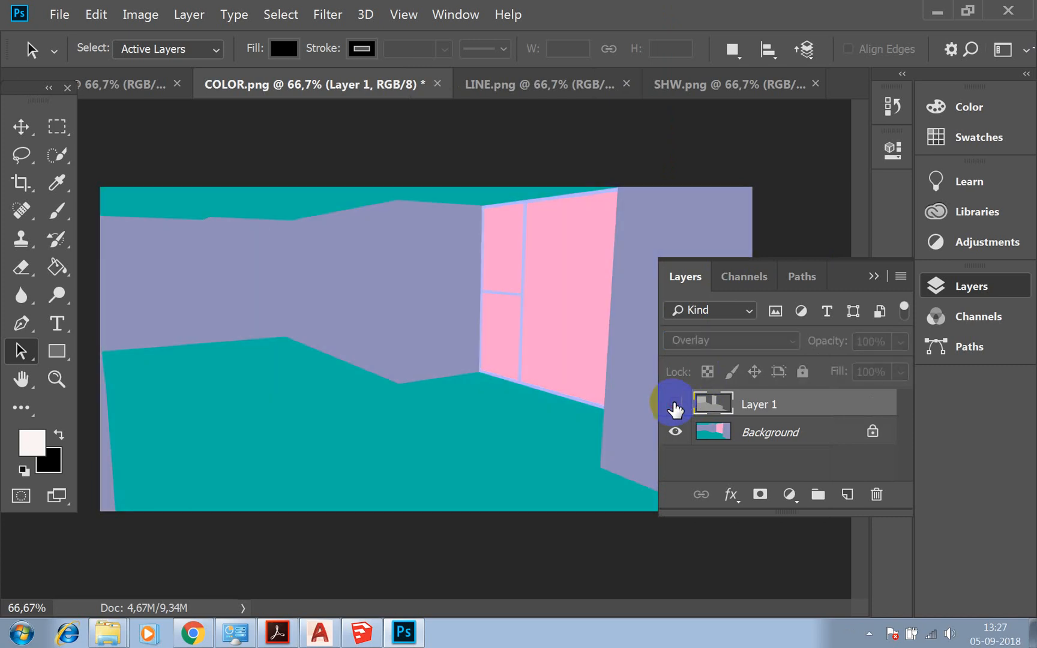
{"action": "key", "text": "z"}
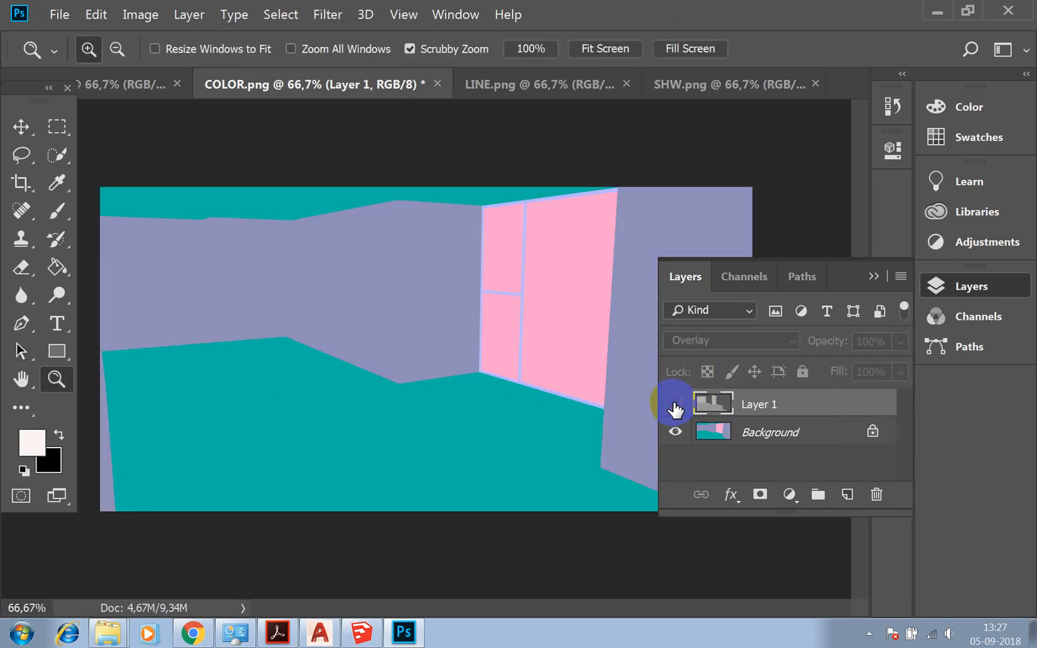
{"action": "left_click", "coordinate": [675, 404]}
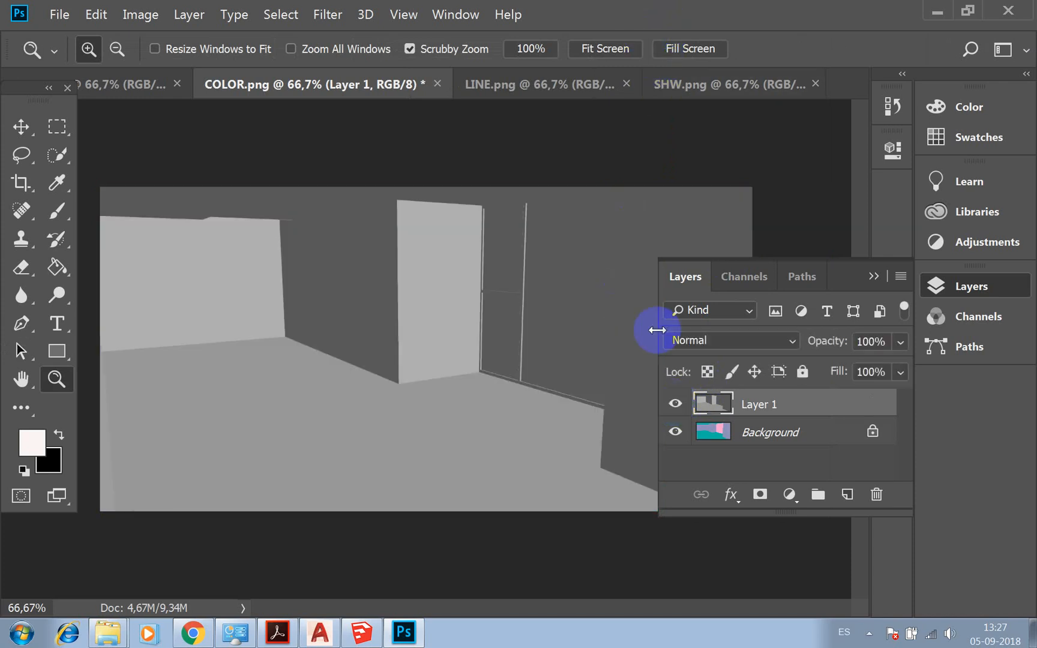
{"action": "left_click", "coordinate": [675, 404]}
{"action": "left_click", "coordinate": [676, 404]}
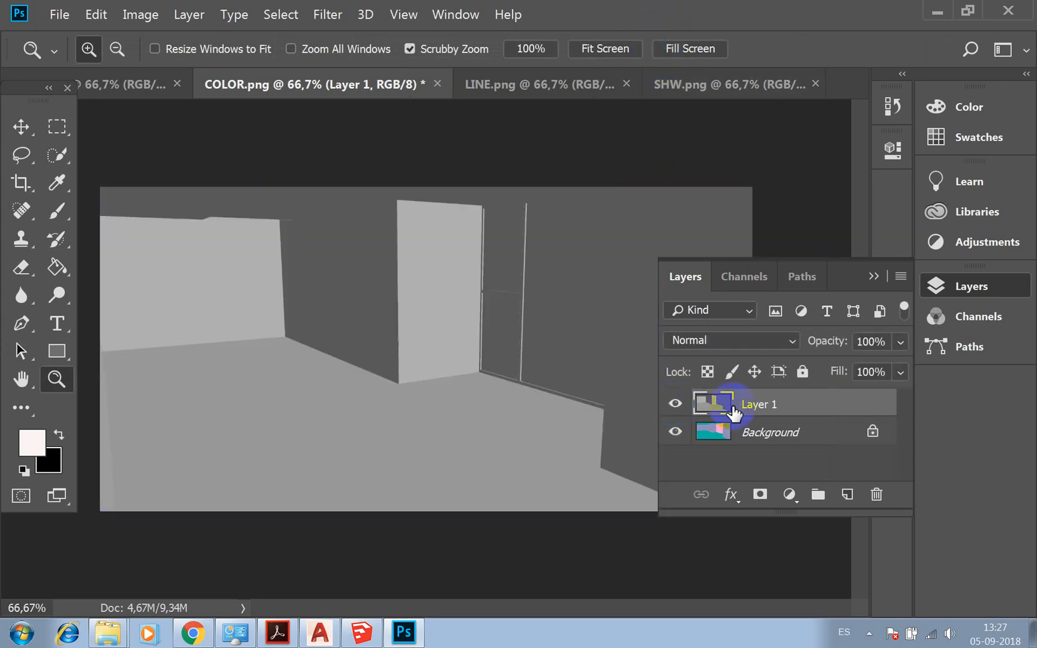
Try lowering the clay layer's opacity to about 52%, and restore it to 100%
{"action": "left_click", "coordinate": [901, 341]}
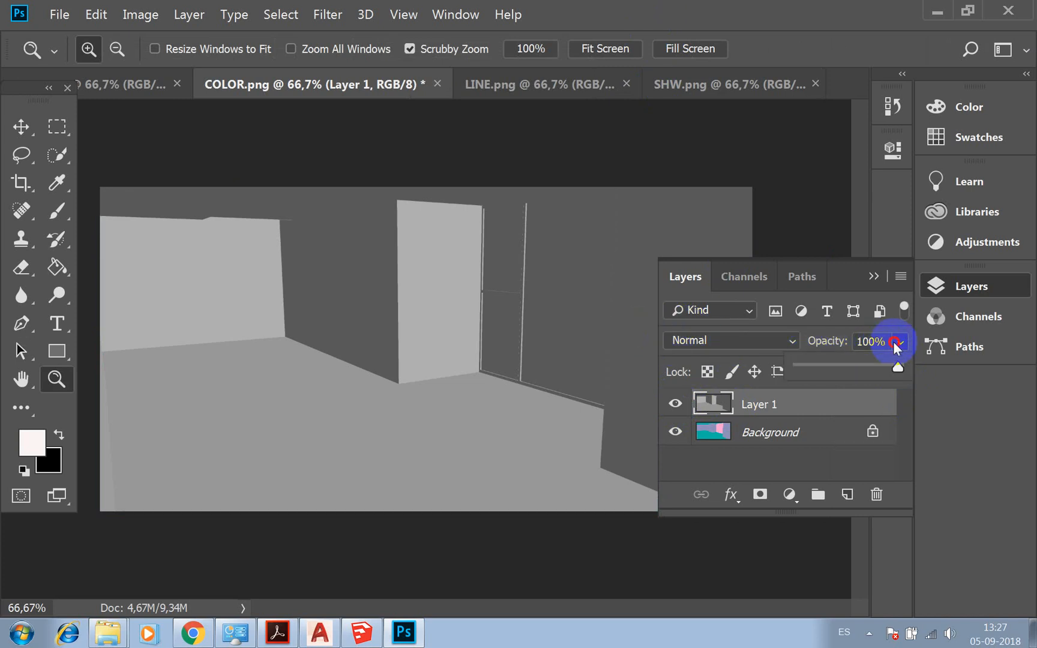
{"action": "left_click_drag", "start_coordinate": [897, 367], "coordinate": [853, 370]}
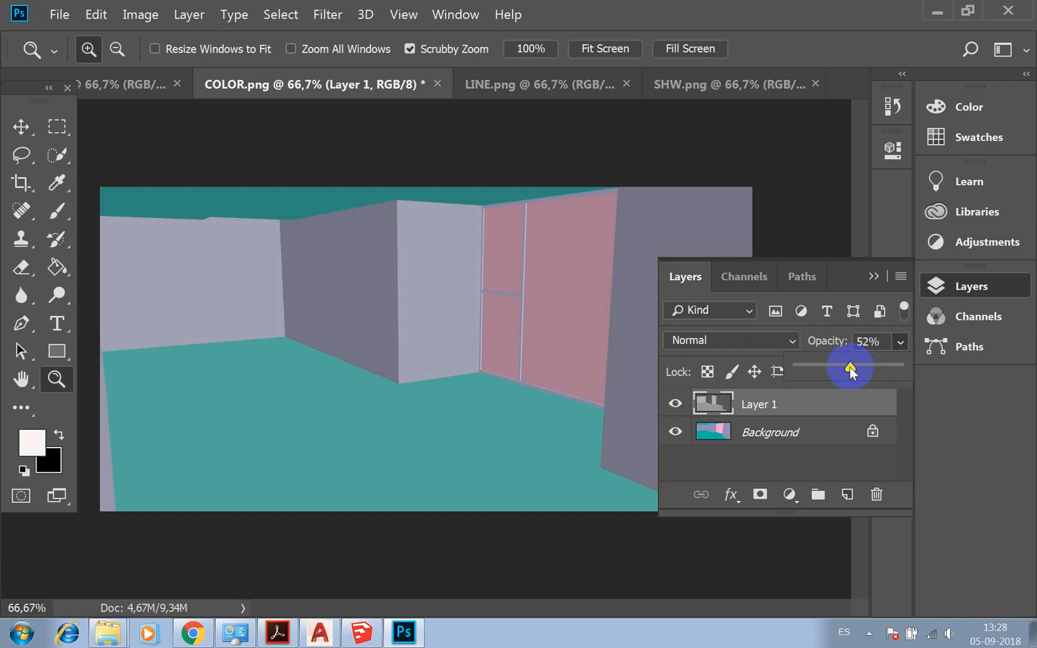
{"action": "left_click_drag", "start_coordinate": [852, 371], "coordinate": [903, 353]}
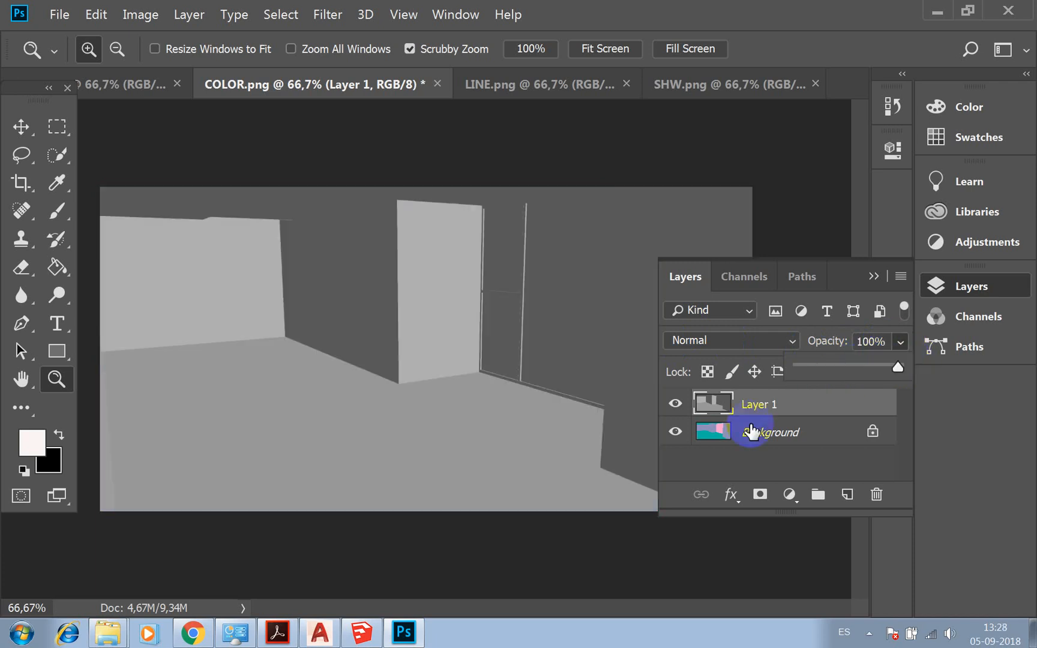
Set the clay layer's blend mode to Overlay
{"action": "left_click", "coordinate": [739, 343]}
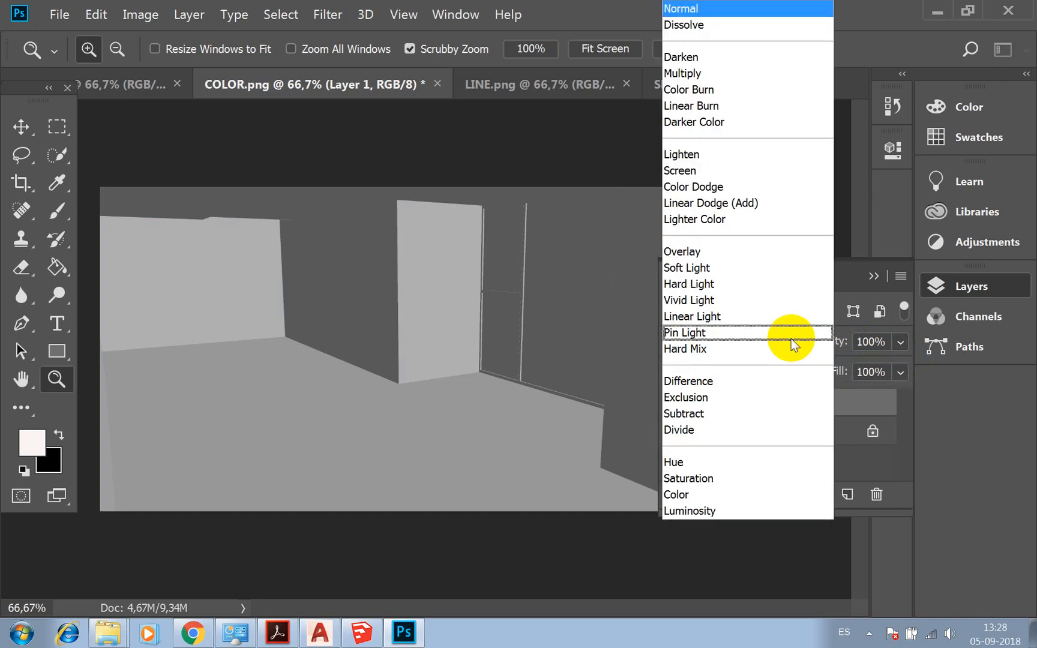
{"action": "left_click", "coordinate": [724, 253]}
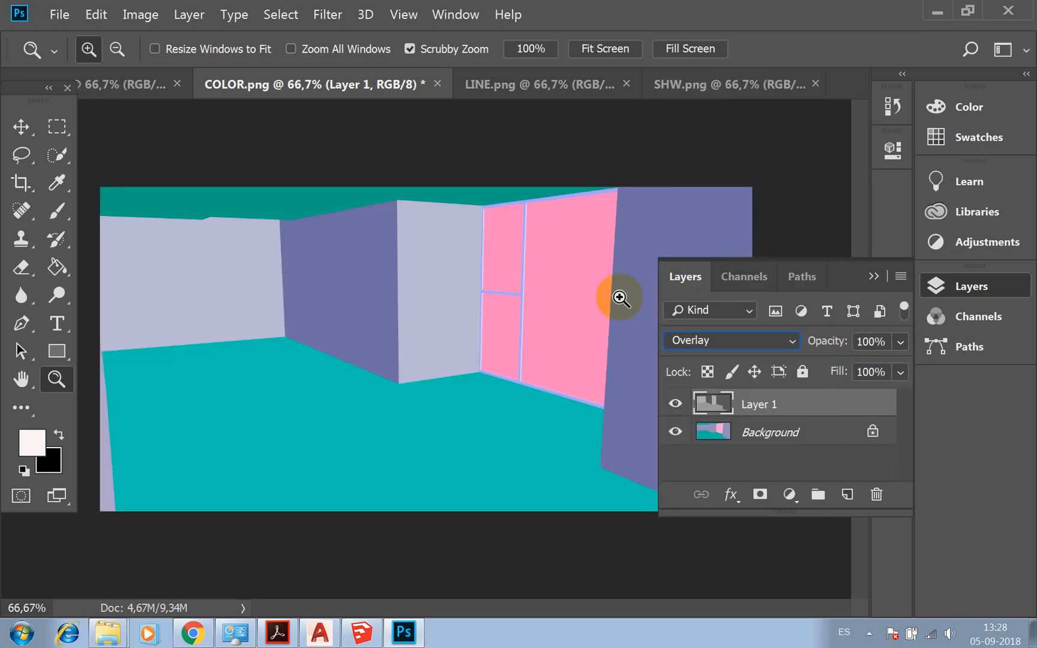
Compare the flat colour image with the Overlay shading by repeatedly hiding and showing the clay layer
{"action": "left_click", "coordinate": [675, 404]}
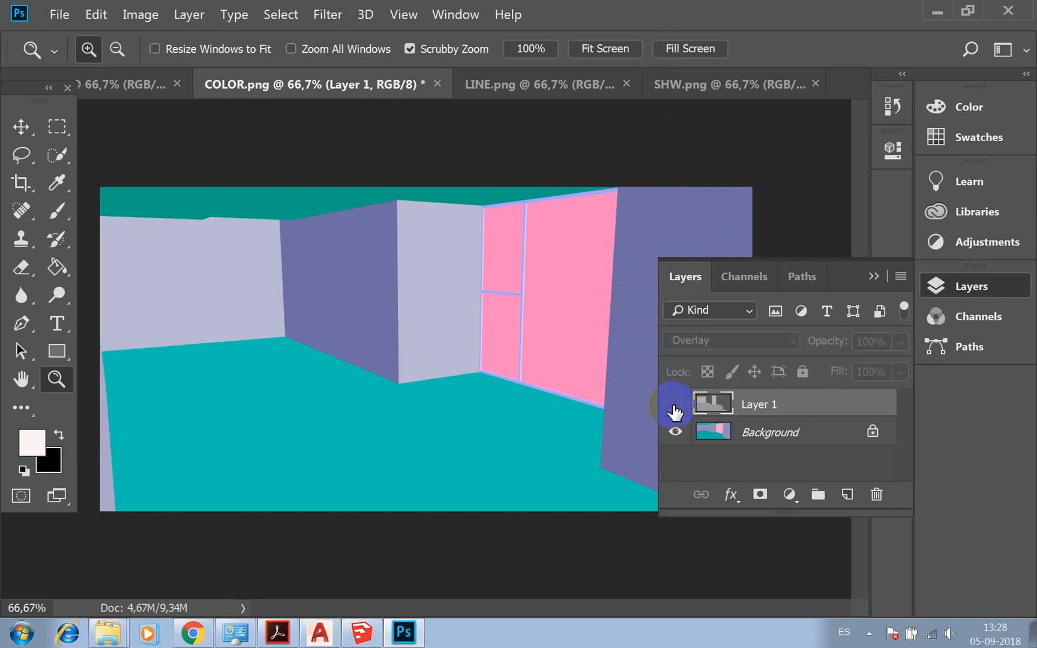
{"action": "left_click", "coordinate": [675, 404]}
{"action": "left_click", "coordinate": [675, 404]}
{"action": "left_click", "coordinate": [675, 404]}
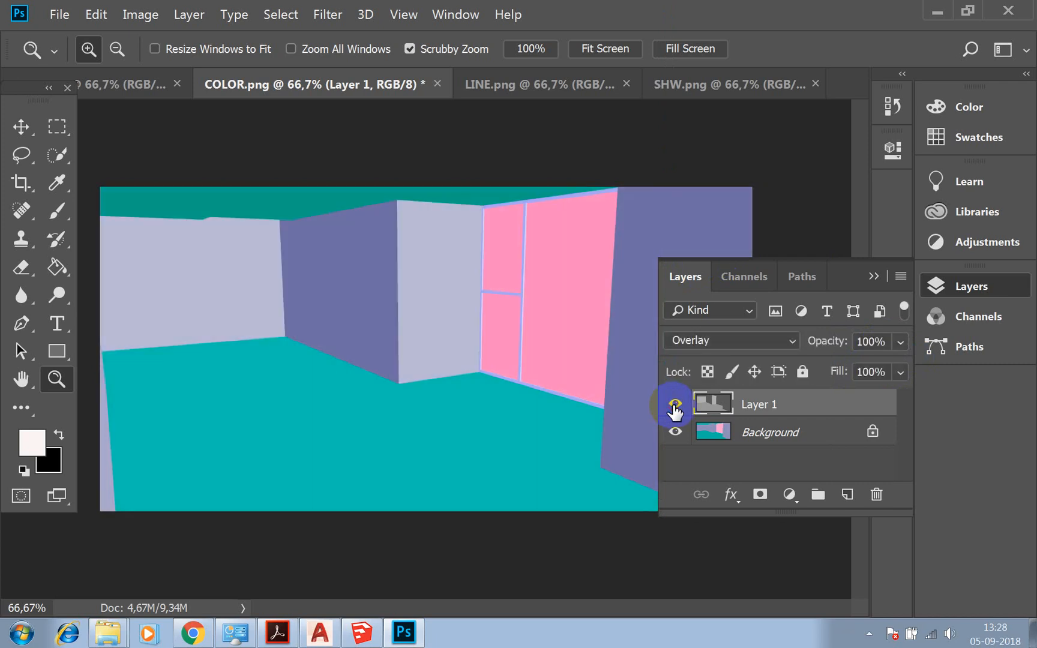
{"action": "left_click", "coordinate": [675, 404]}
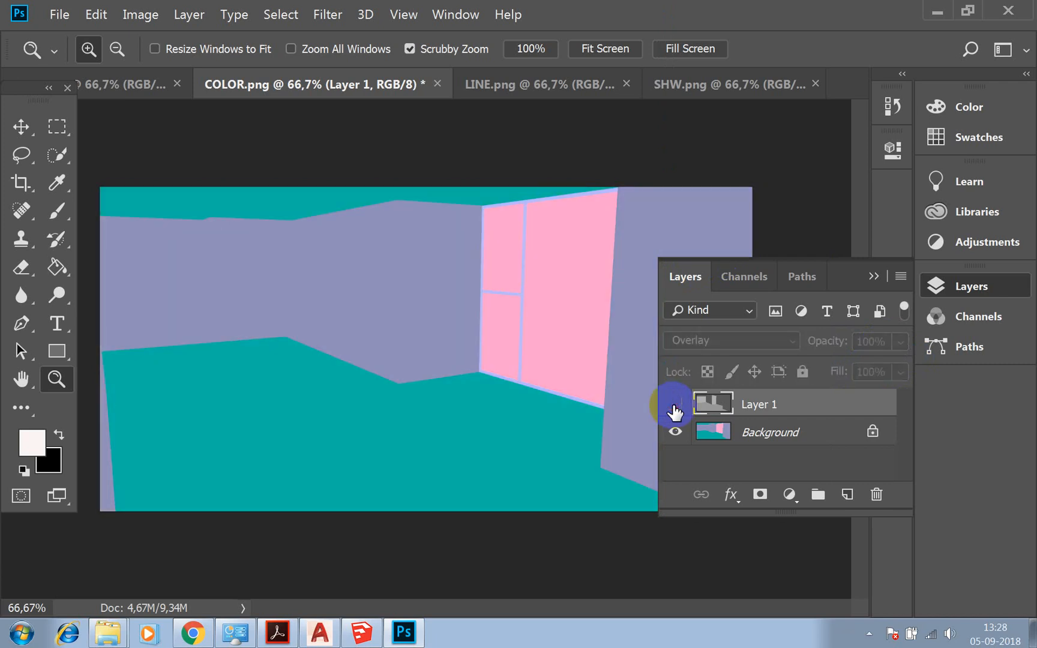
{"action": "left_click", "coordinate": [675, 404]}
{"action": "left_click", "coordinate": [675, 404]}
{"action": "left_click", "coordinate": [676, 404]}
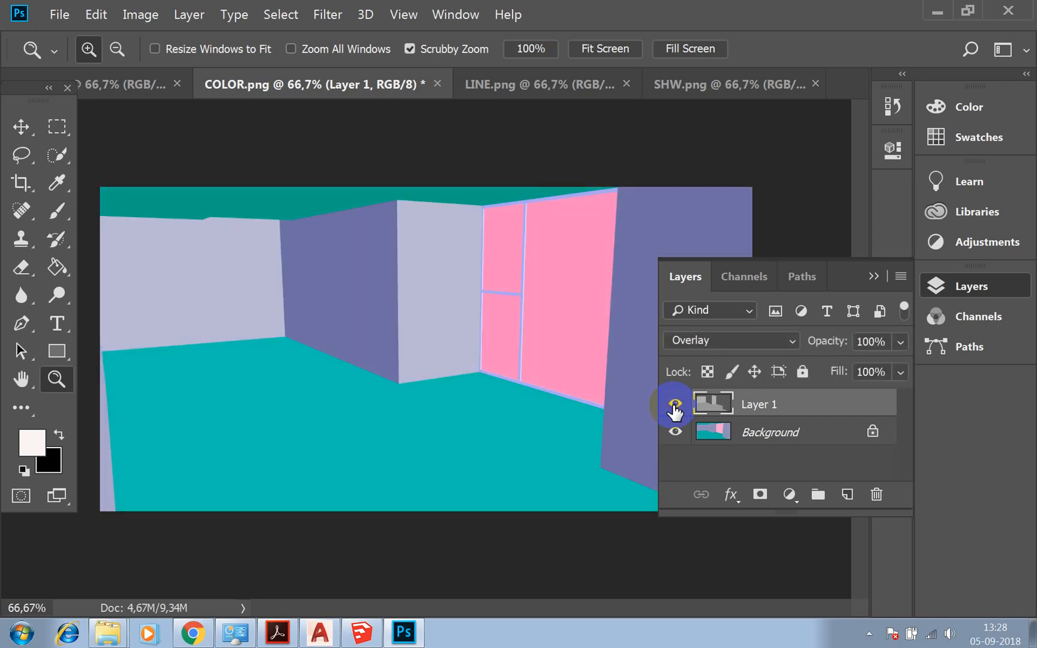
{"action": "left_click", "coordinate": [675, 405]}
{"action": "left_click", "coordinate": [675, 405]}
{"action": "left_click", "coordinate": [675, 405]}
{"action": "left_click", "coordinate": [676, 405]}
{"action": "left_click", "coordinate": [675, 405]}
{"action": "left_click", "coordinate": [676, 405]}
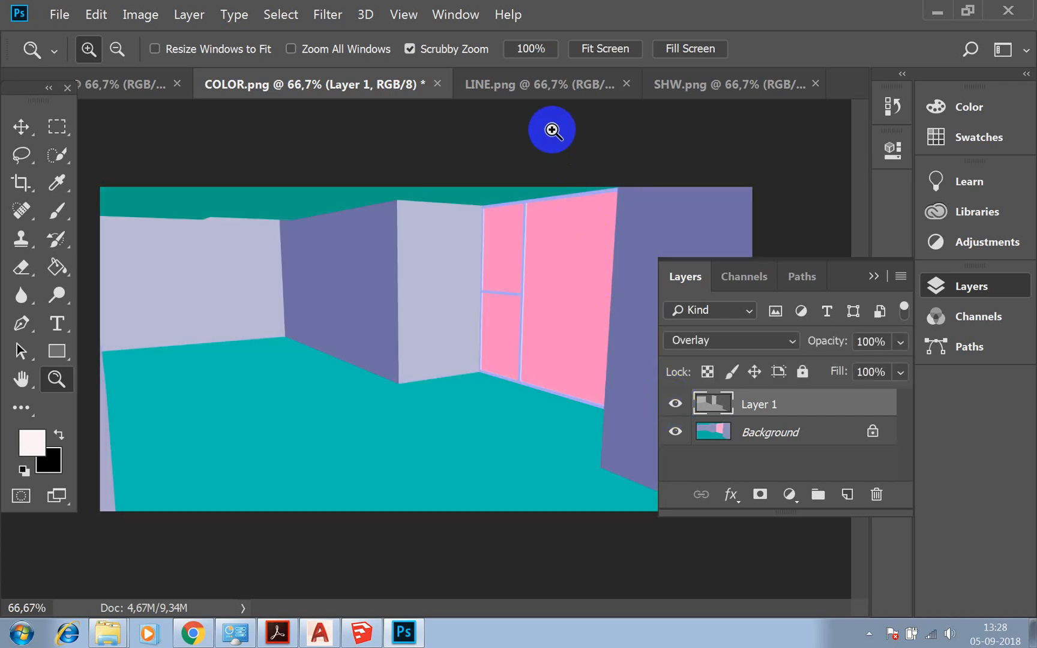
Copy the entire SHW.png shadow image and paste it into COLOR.png as a new layer above the clay layer
{"action": "left_click", "coordinate": [670, 86]}
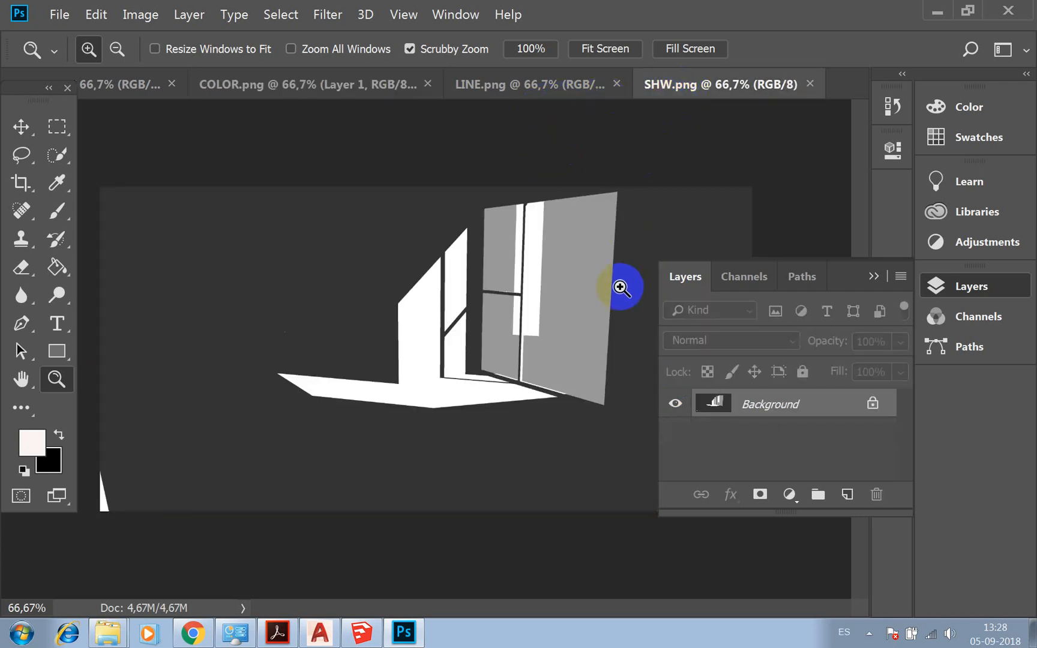
{"action": "key", "text": "a"}
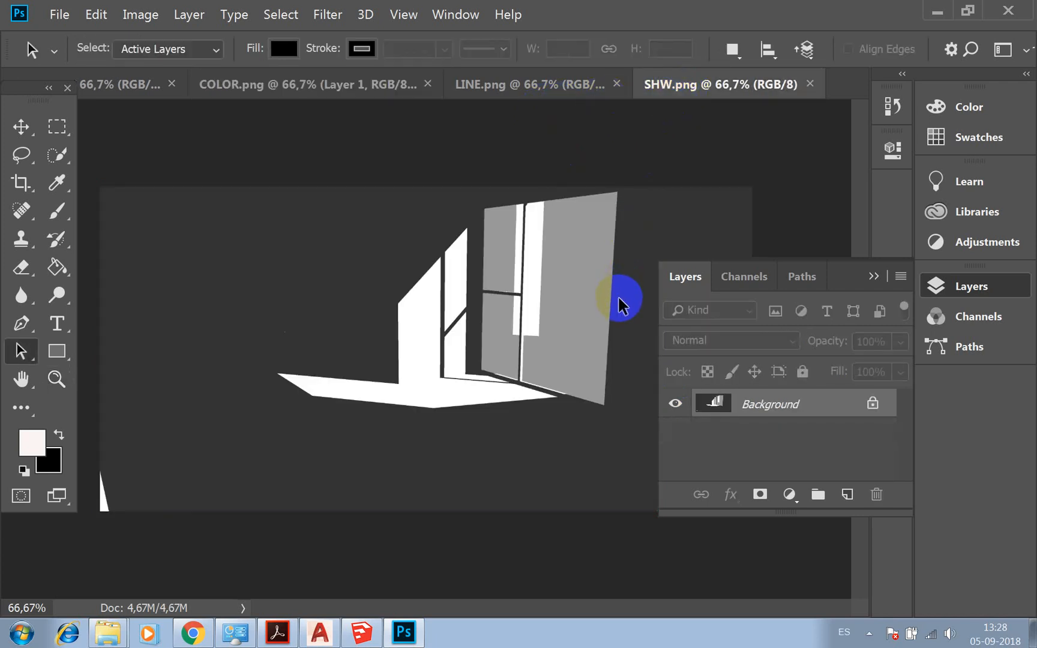
{"action": "key", "text": "ctrl+a"}
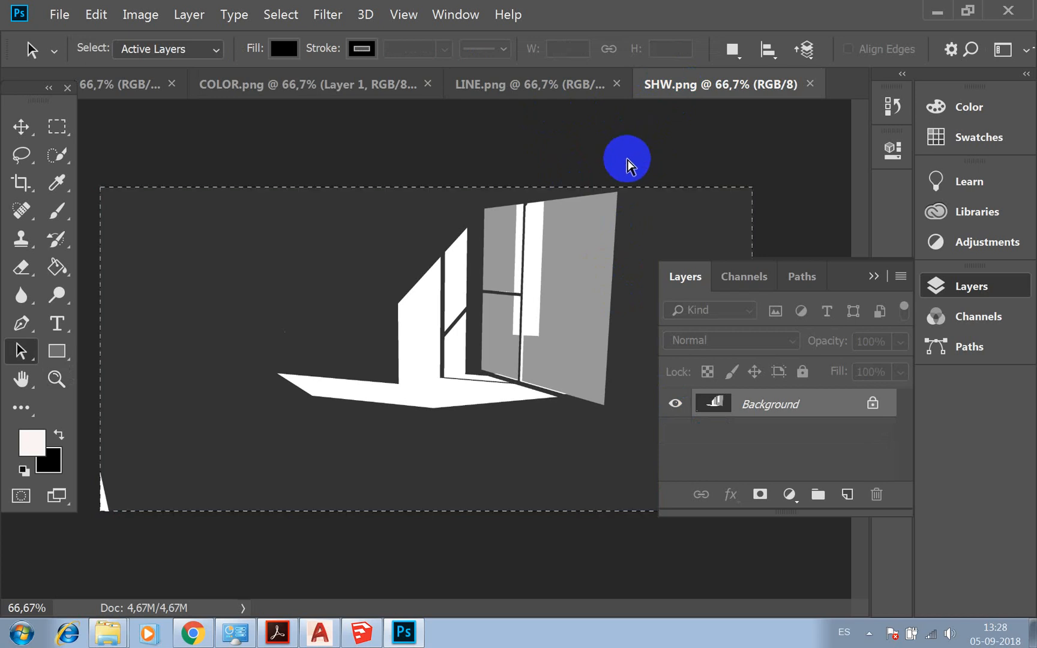
{"action": "left_click", "coordinate": [240, 90]}
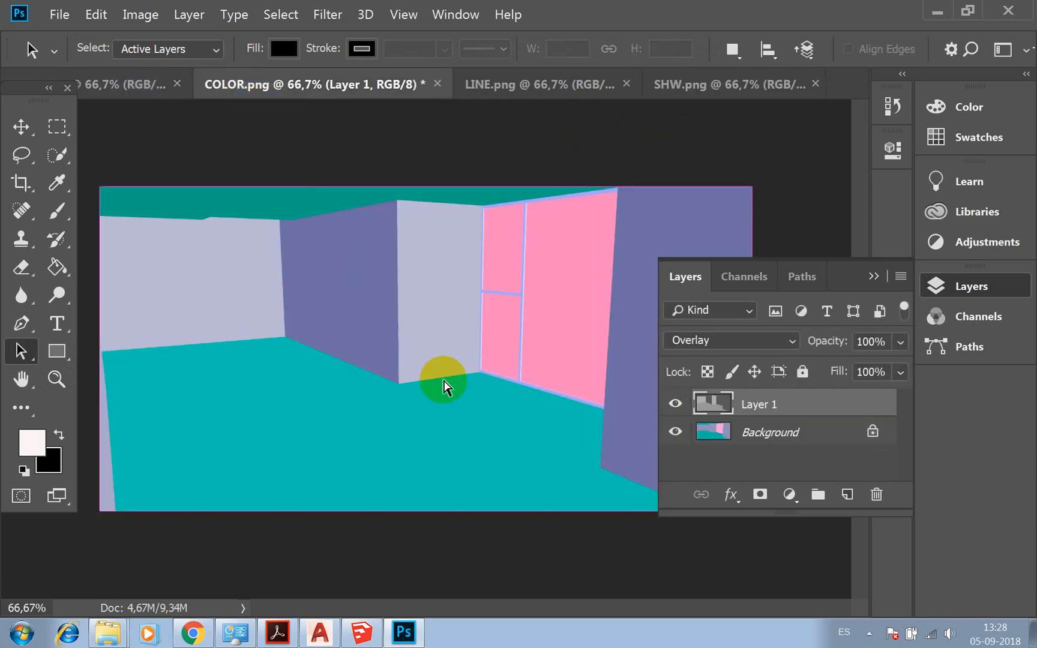
{"action": "key", "text": "ctrl+v"}
Try the Overlay, Soft Light, Vivid Light and Lighten blend modes on the pasted shadow layer
{"action": "left_click", "coordinate": [790, 341]}
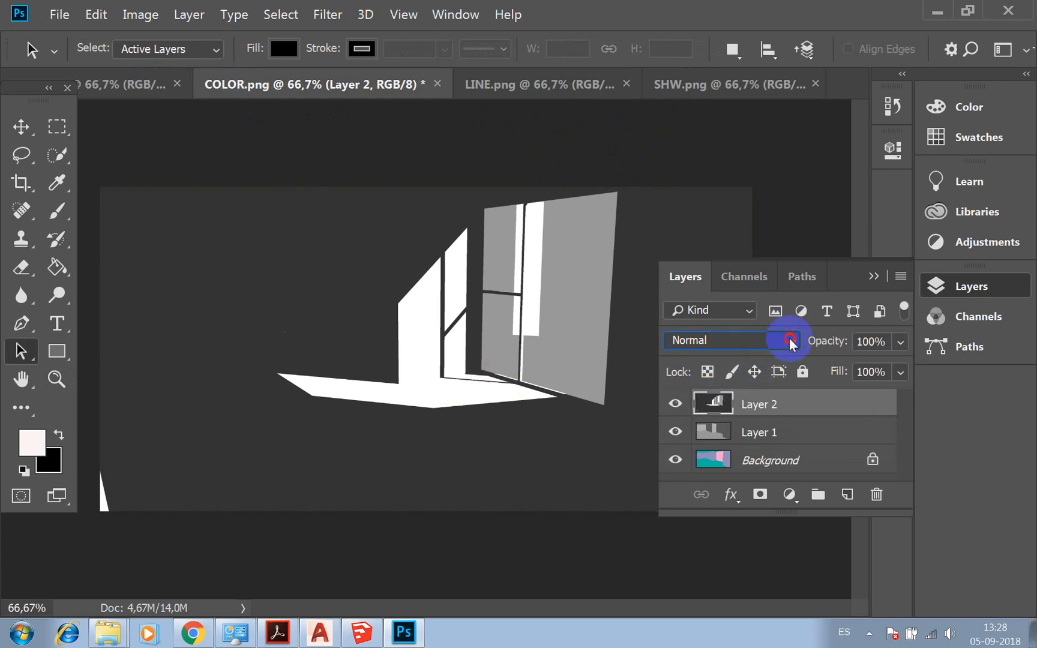
{"action": "left_click", "coordinate": [708, 251]}
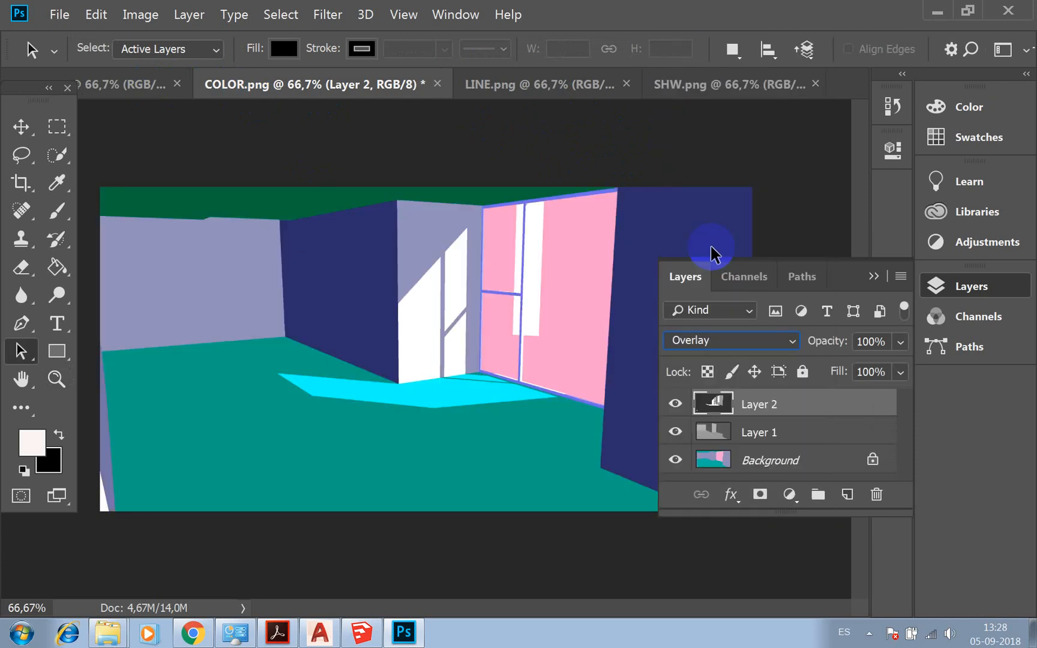
{"action": "left_click", "coordinate": [794, 340]}
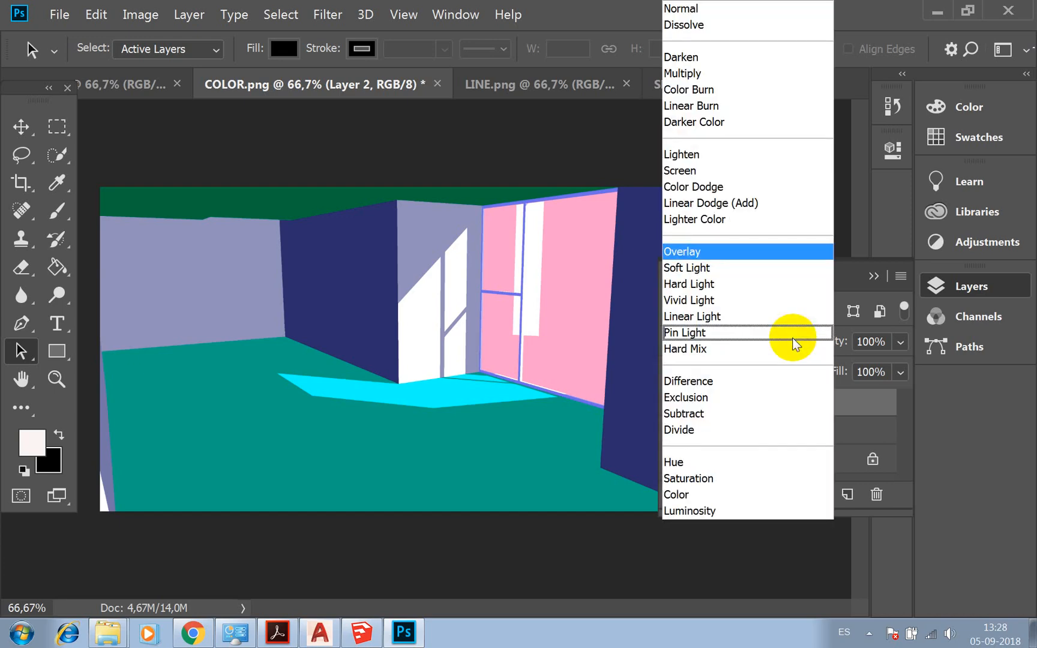
{"action": "left_click", "coordinate": [745, 268]}
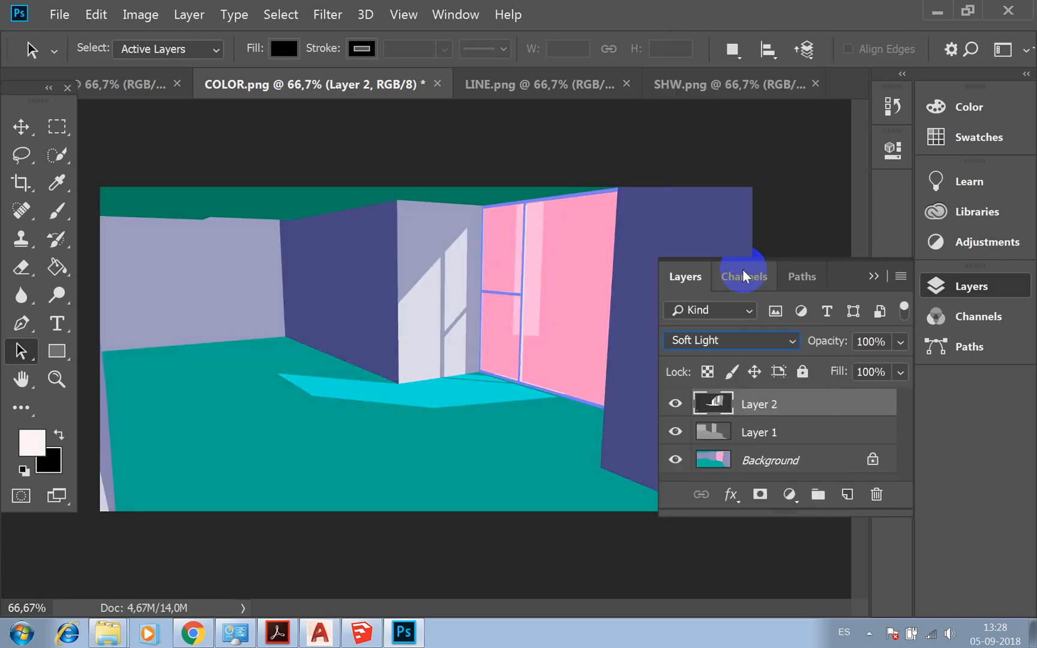
{"action": "left_click", "coordinate": [793, 342]}
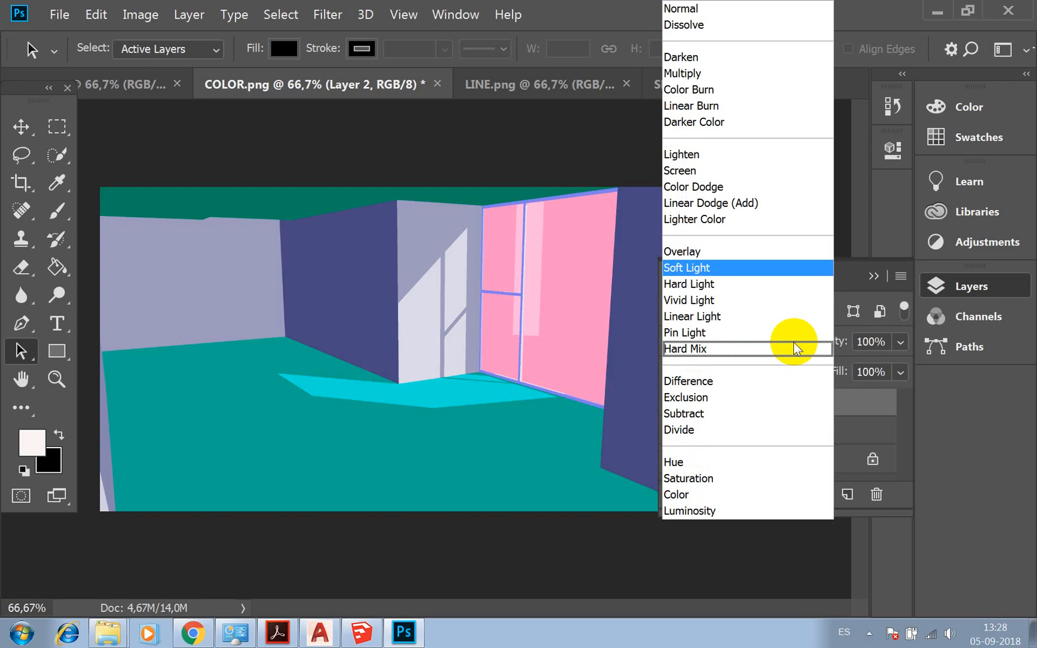
{"action": "left_click", "coordinate": [762, 301]}
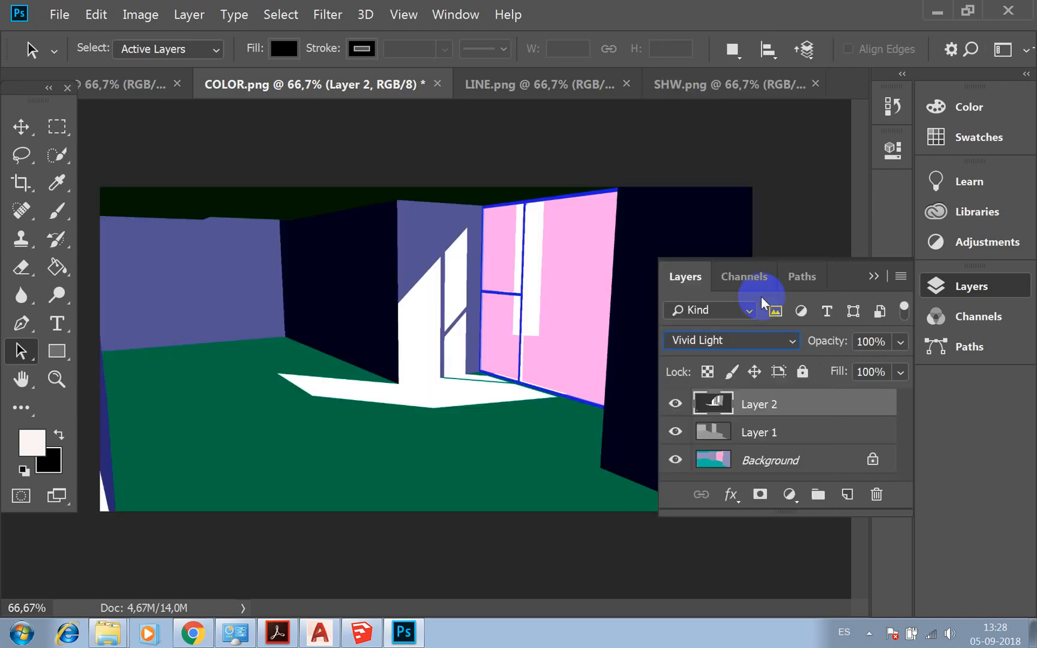
{"action": "left_click", "coordinate": [792, 341]}
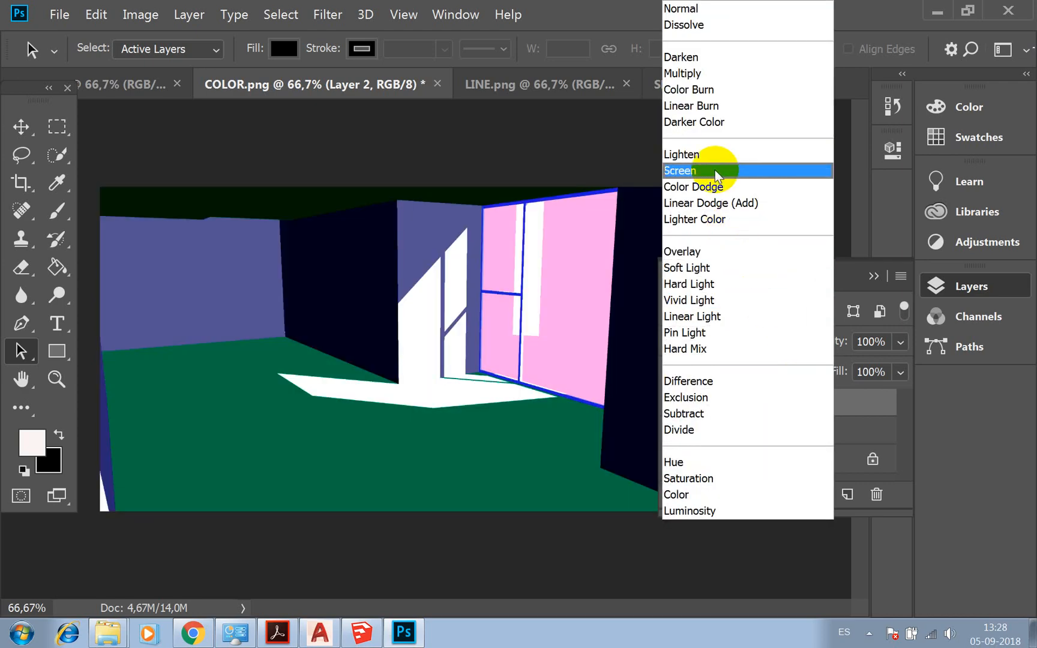
{"action": "left_click", "coordinate": [712, 155]}
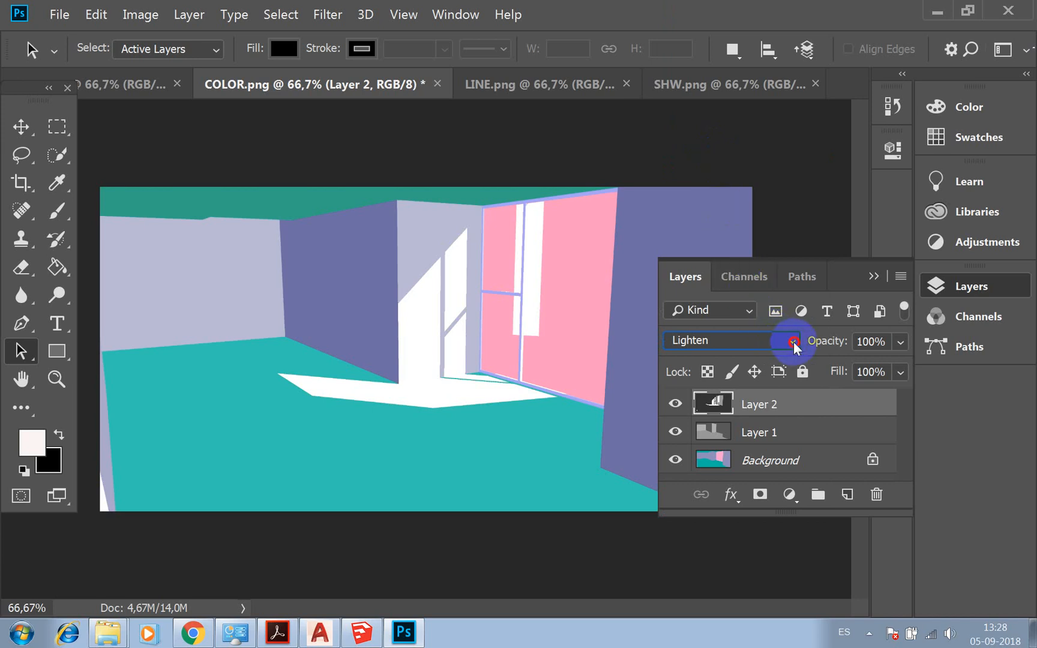
Set the shadow layer's blend mode to Darken and its opacity to 95%
{"action": "left_click", "coordinate": [793, 342]}
{"action": "left_click", "coordinate": [699, 54]}
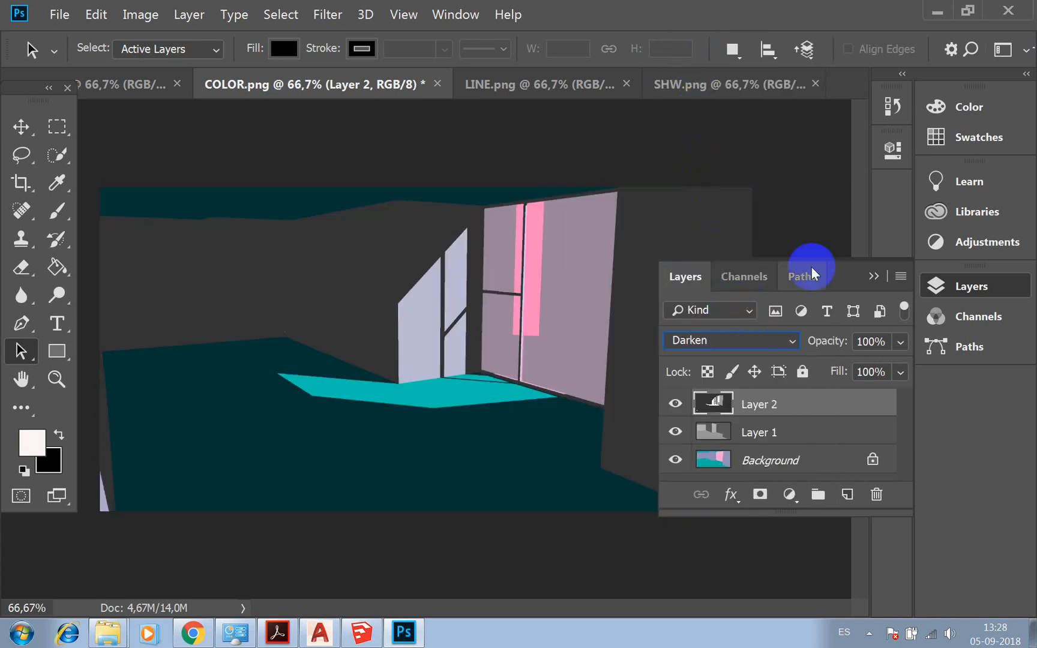
{"action": "left_click", "coordinate": [902, 347]}
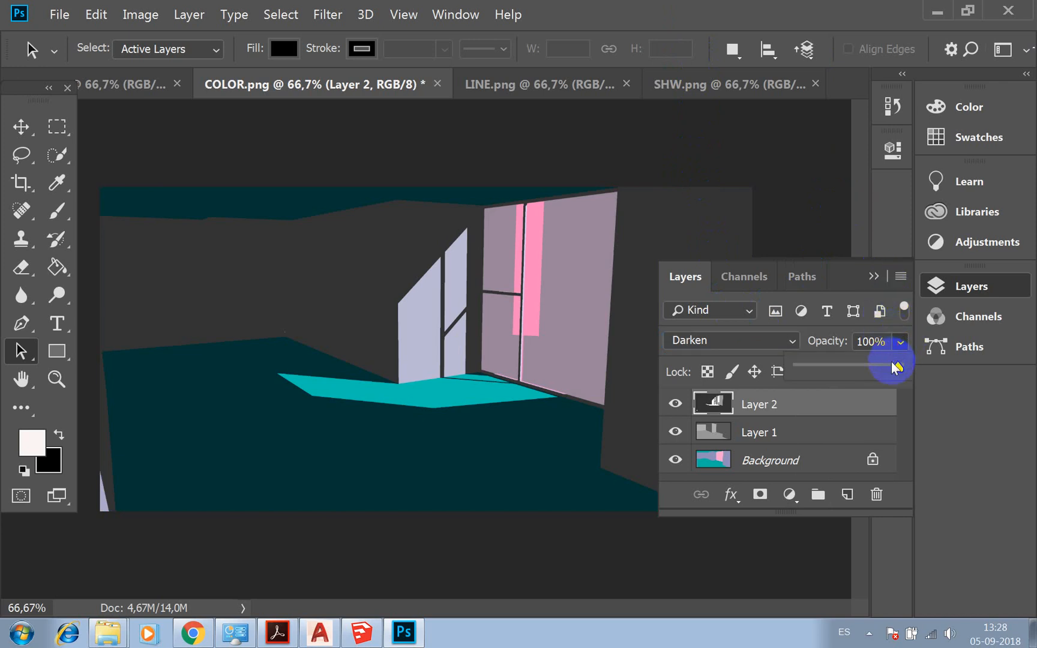
{"action": "mouse_move", "coordinate": [896, 365]}
{"action": "left_mouse_down"}
{"action": "mouse_move", "coordinate": [862, 364]}
{"action": "mouse_move", "coordinate": [893, 364]}
{"action": "left_mouse_up"}
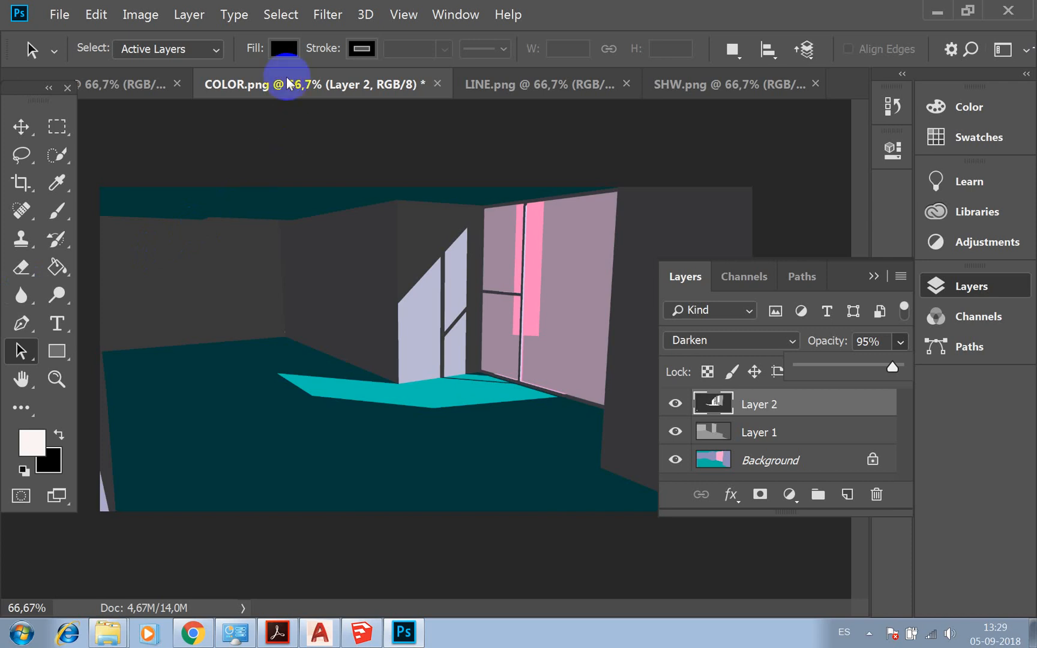
Look through the available filter categories, and examine the Artistic, Brush Strokes and Distort effects in the Filter Gallery for the shadow layer
{"action": "left_click", "coordinate": [318, 17]}
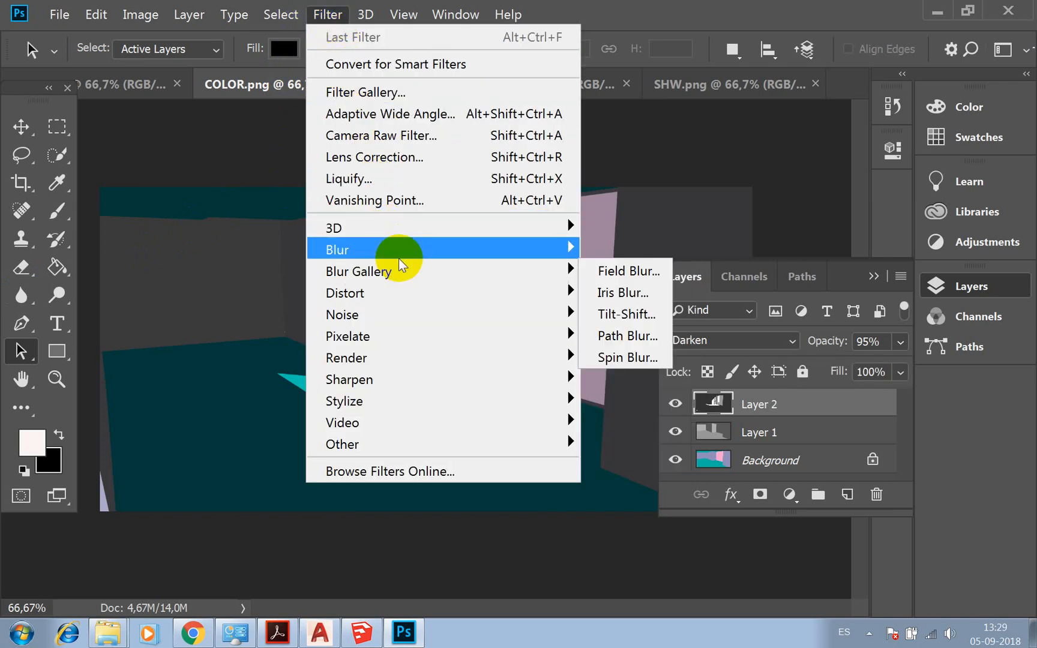
{"action": "mouse_move", "coordinate": [398, 259]}
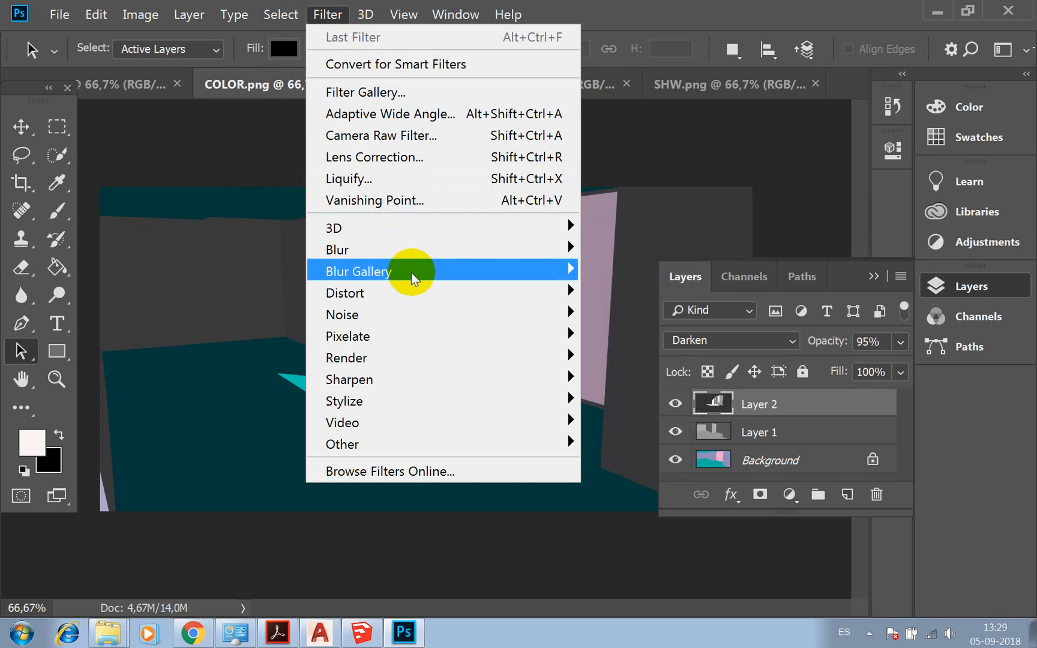
{"action": "mouse_move", "coordinate": [411, 292]}
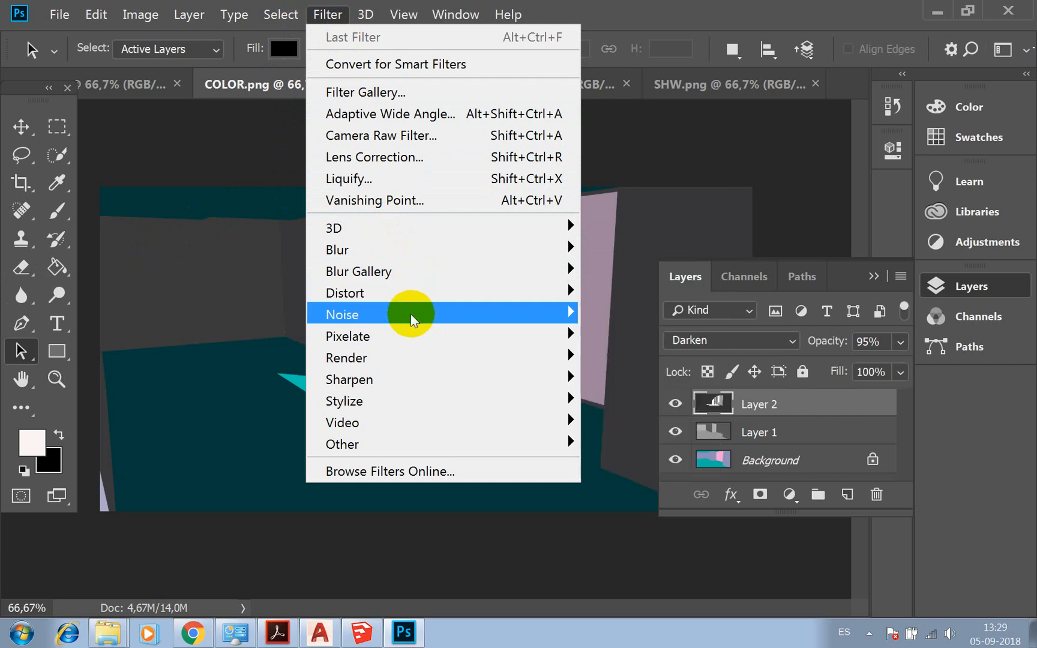
{"action": "mouse_move", "coordinate": [411, 313]}
{"action": "mouse_move", "coordinate": [412, 335]}
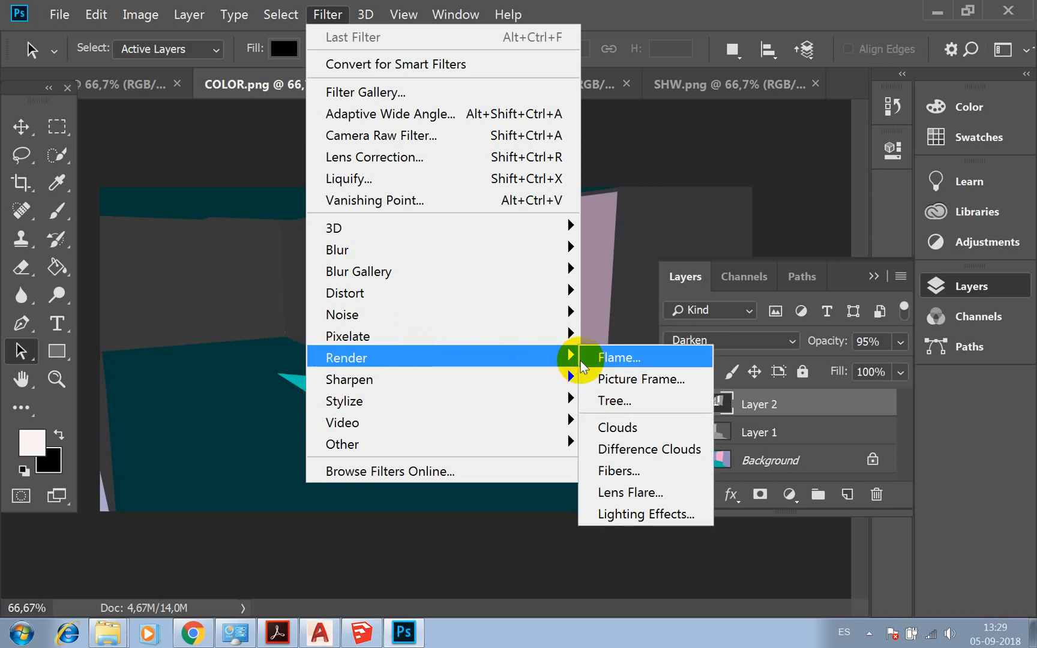
{"action": "mouse_move", "coordinate": [541, 381]}
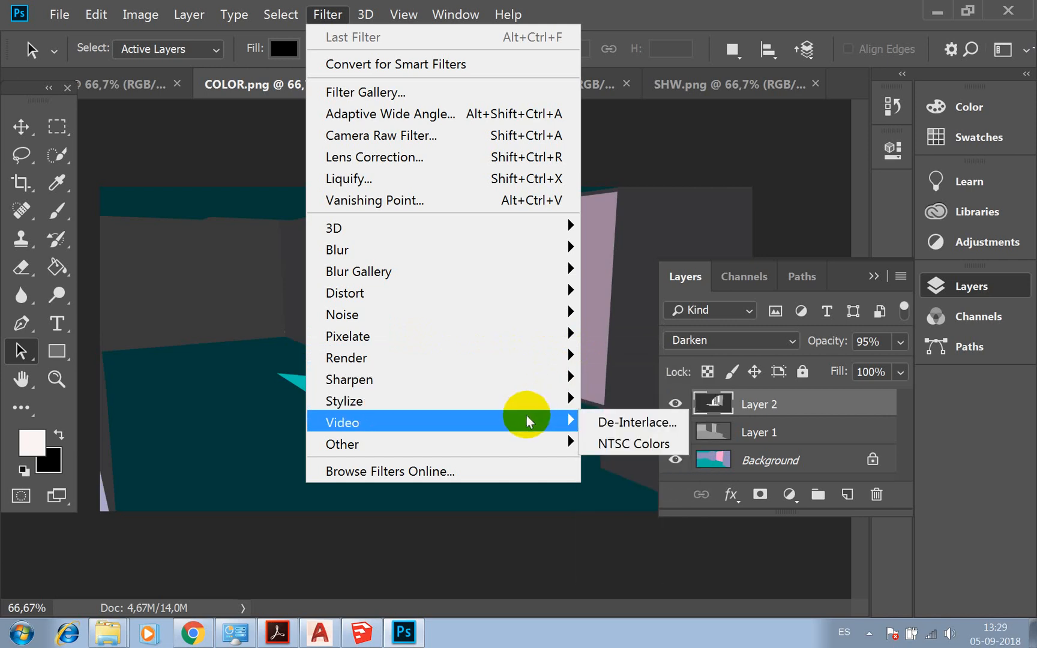
{"action": "left_click", "coordinate": [370, 92]}
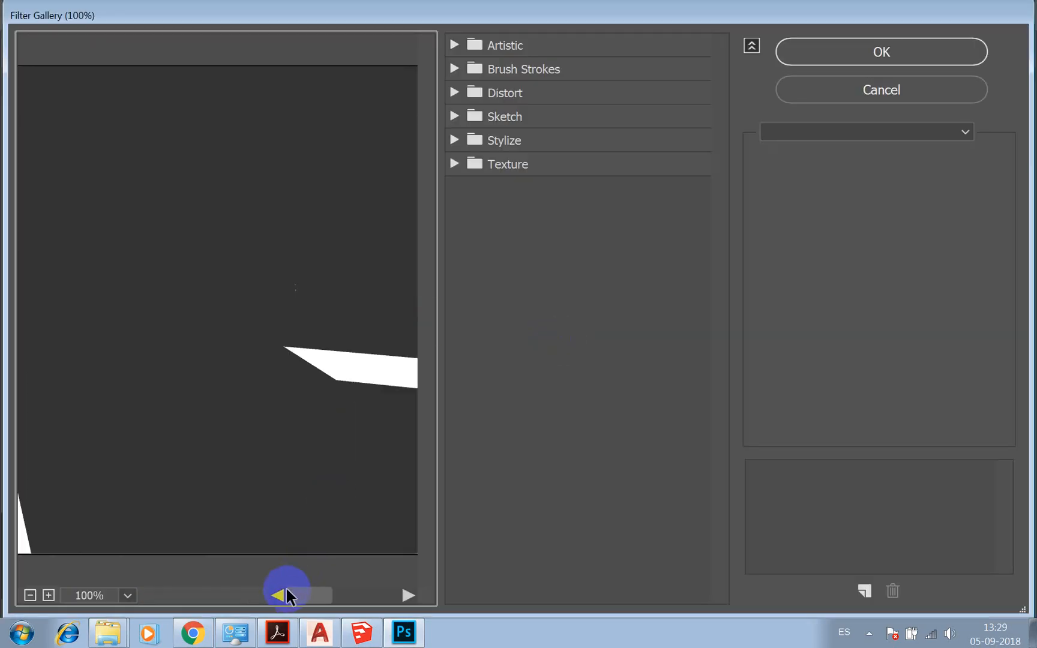
{"action": "left_click_drag", "start_coordinate": [287, 594], "coordinate": [338, 596]}
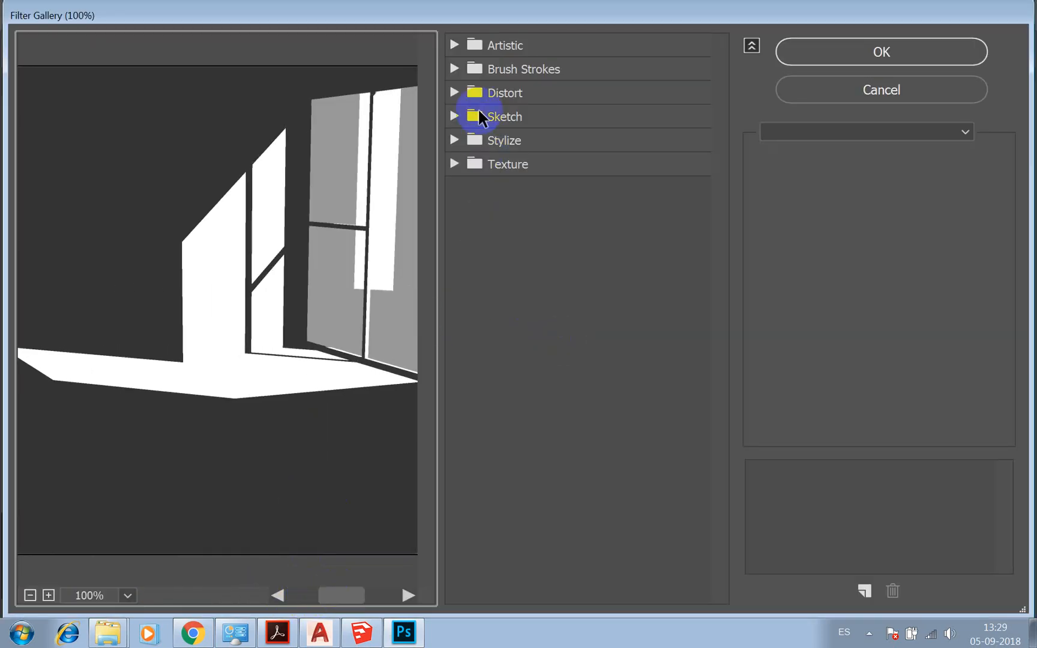
{"action": "left_click", "coordinate": [454, 45]}
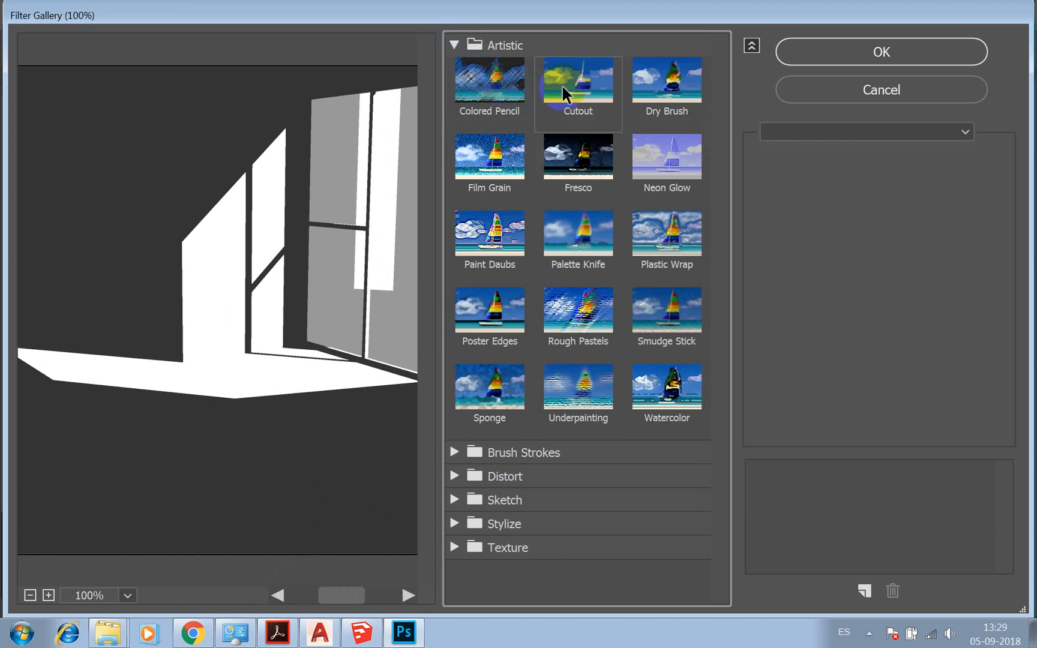
{"action": "left_click", "coordinate": [558, 245]}
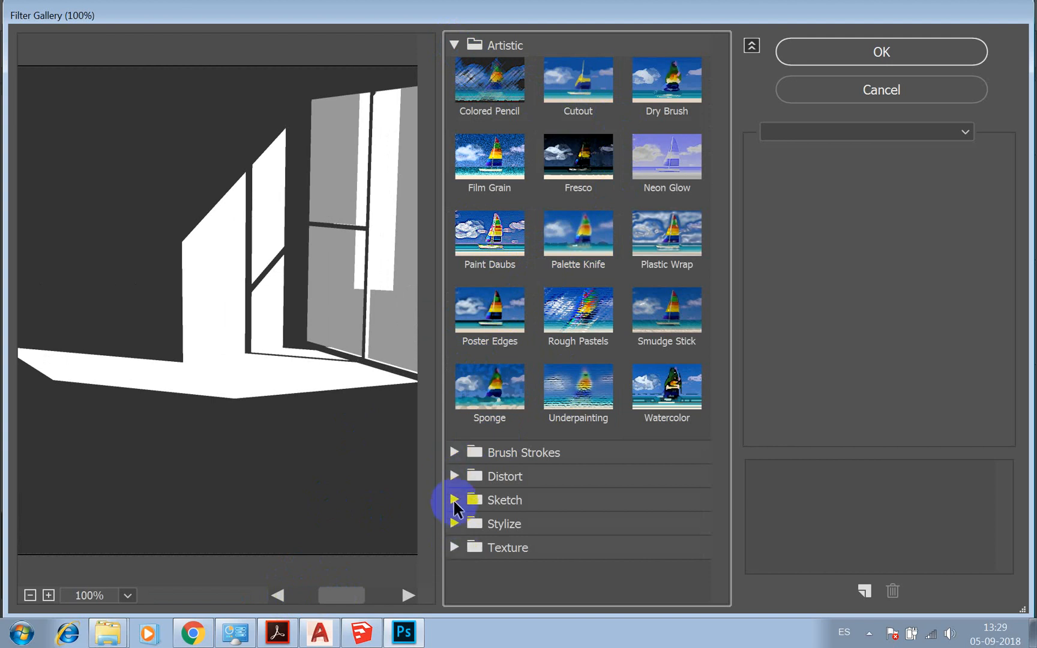
{"action": "left_click", "coordinate": [455, 452]}
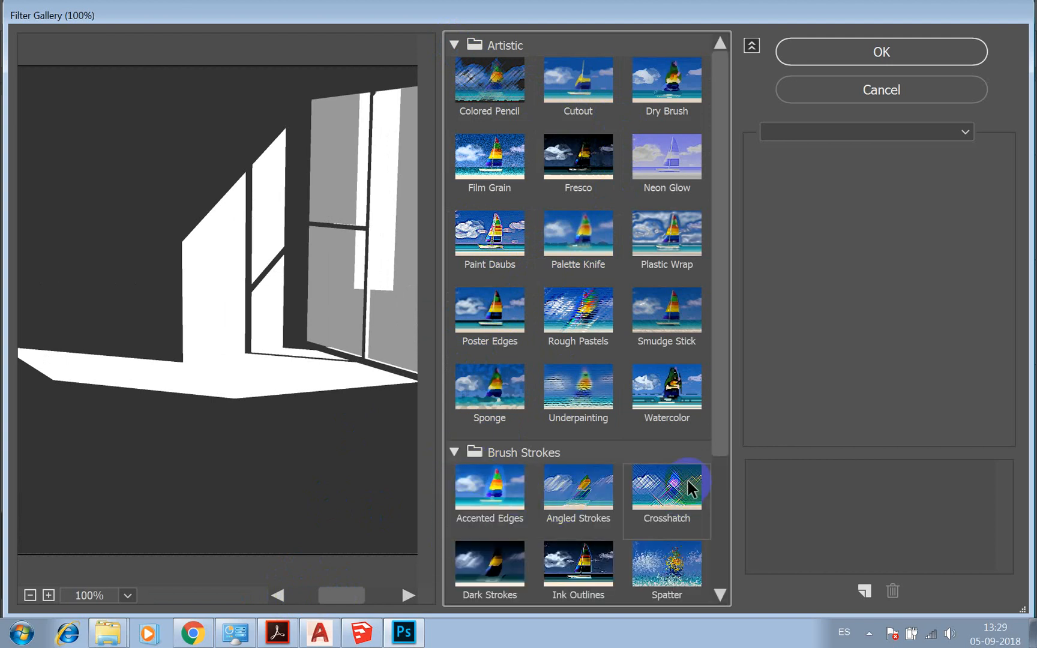
{"action": "left_click_drag", "start_coordinate": [725, 435], "coordinate": [722, 597]}
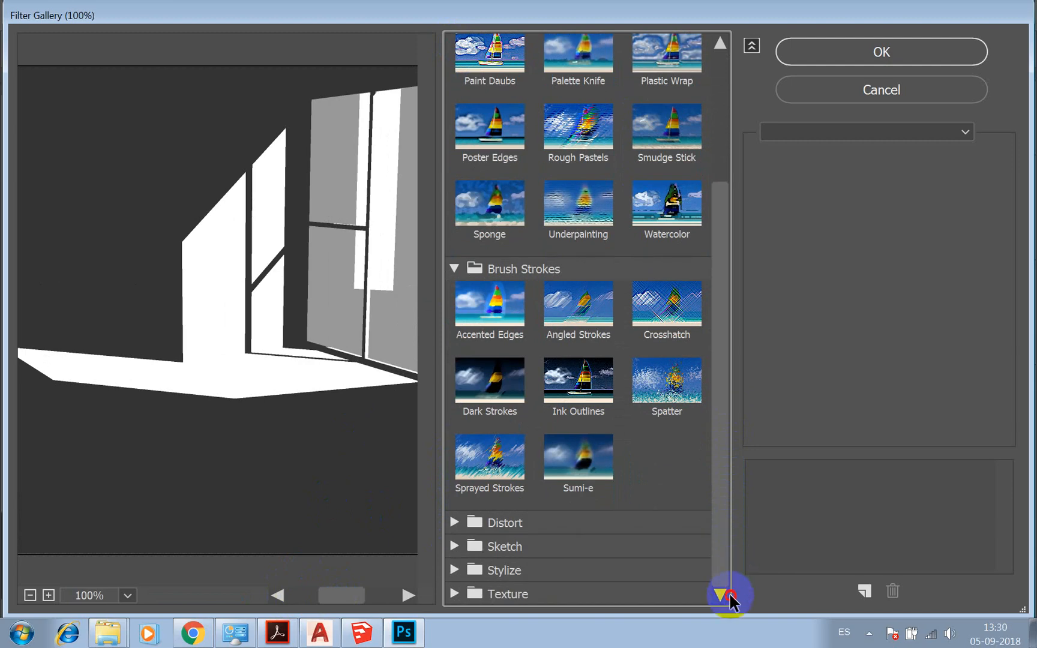
{"action": "left_click", "coordinate": [454, 522]}
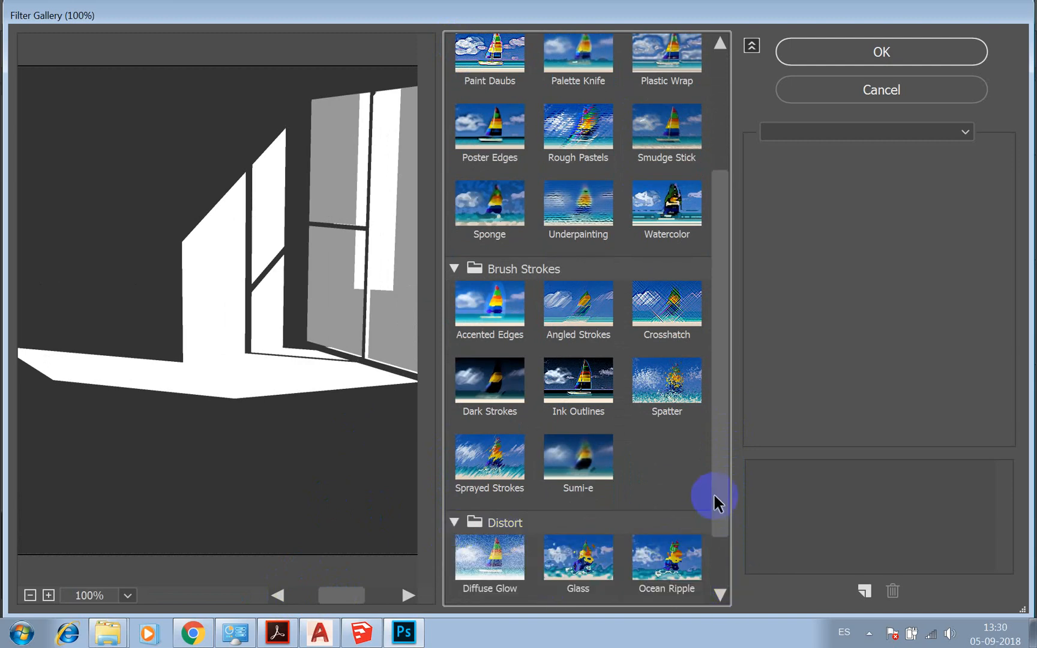
Try the Diffuse Glow filter with Graininess 10, Glow Amount 9 and Clear Amount 20, and cancel the Filter Gallery
{"action": "left_click", "coordinate": [491, 567]}
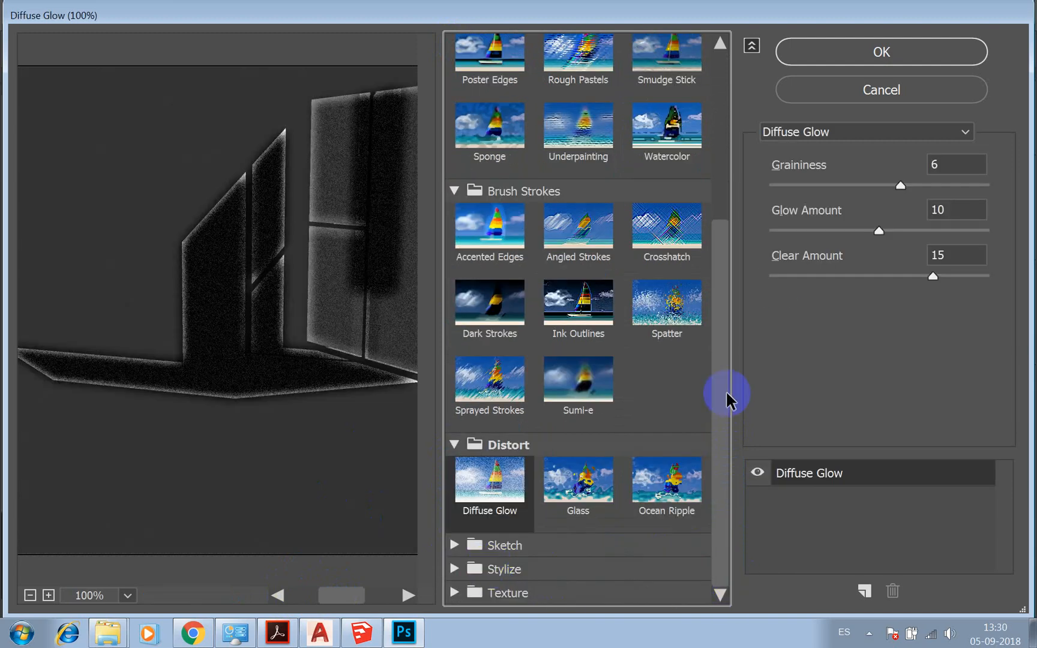
{"action": "left_click_drag", "start_coordinate": [901, 185], "coordinate": [1021, 159]}
{"action": "mouse_move", "coordinate": [879, 231]}
{"action": "left_mouse_down"}
{"action": "mouse_move", "coordinate": [952, 237]}
{"action": "mouse_move", "coordinate": [896, 226]}
{"action": "mouse_move", "coordinate": [866, 233]}
{"action": "left_mouse_up"}
{"action": "left_click", "coordinate": [932, 278]}
{"action": "left_click_drag", "start_coordinate": [933, 277], "coordinate": [1019, 271]}
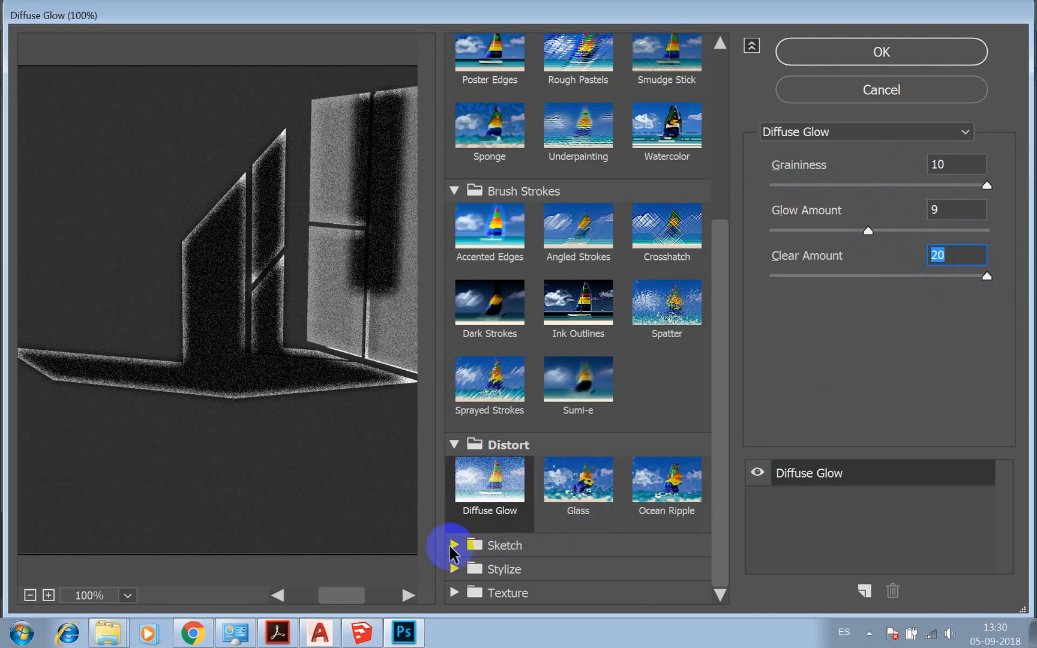
{"action": "left_click_drag", "start_coordinate": [721, 505], "coordinate": [721, 503]}
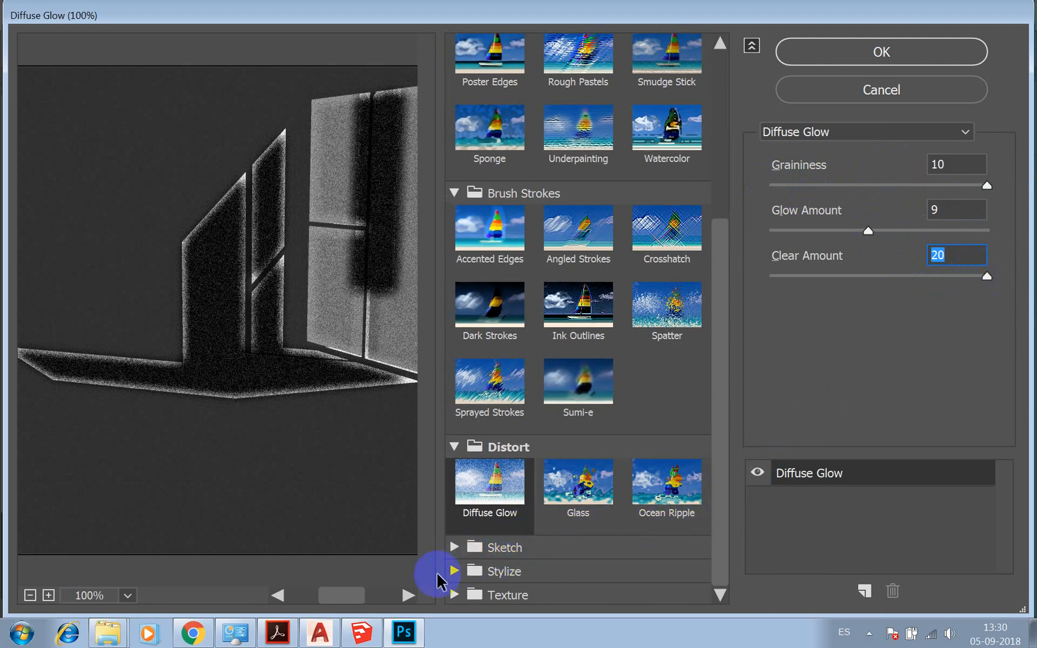
{"action": "left_click", "coordinate": [868, 98]}
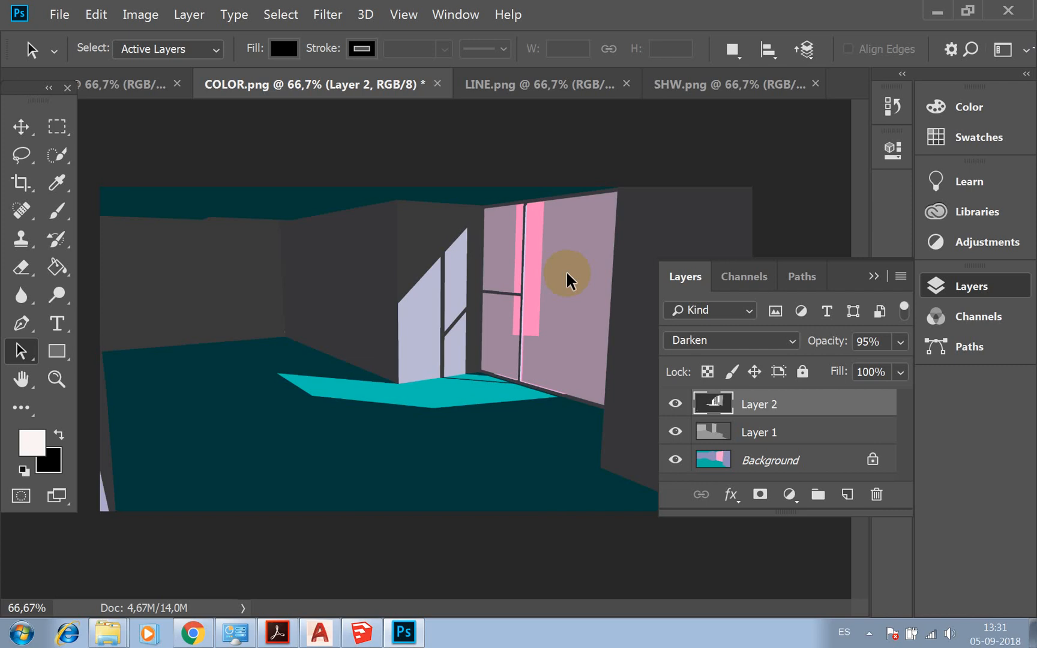
Copy the whole LINE.png image and paste it into COLOR.png as a new layer above the shadow layer
{"action": "left_click", "coordinate": [575, 94]}
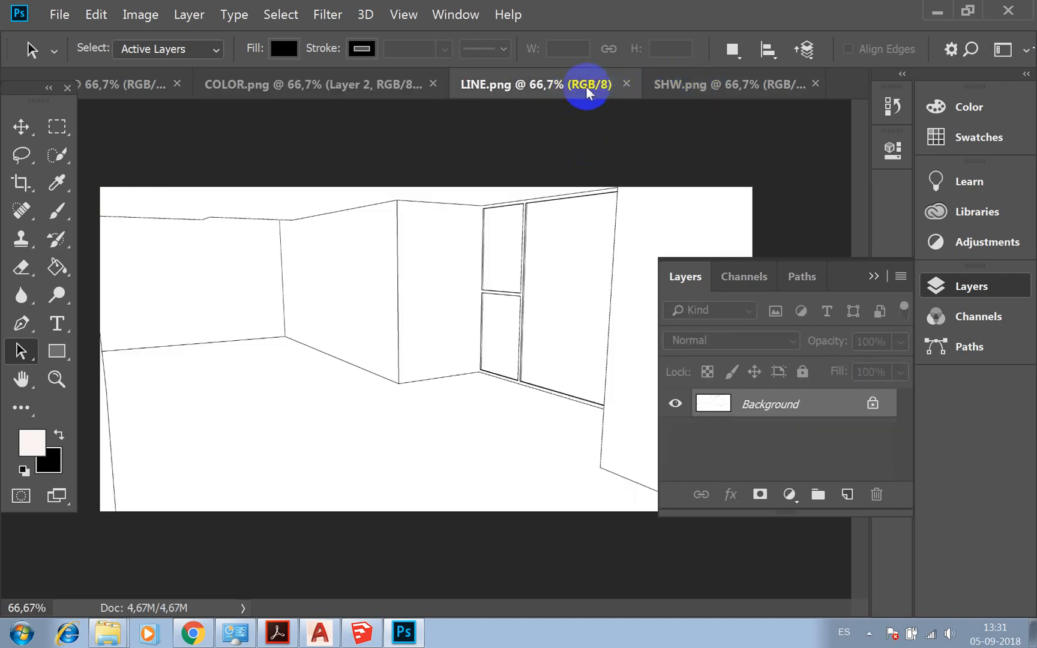
{"action": "key", "text": "ctrl+a"}
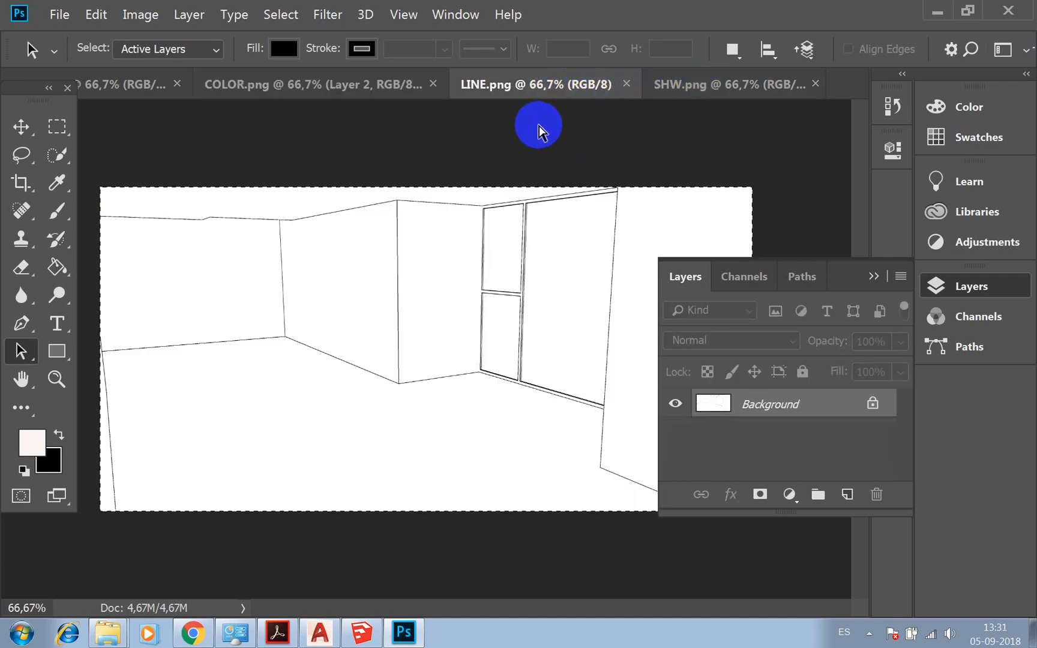
{"action": "left_click", "coordinate": [264, 94]}
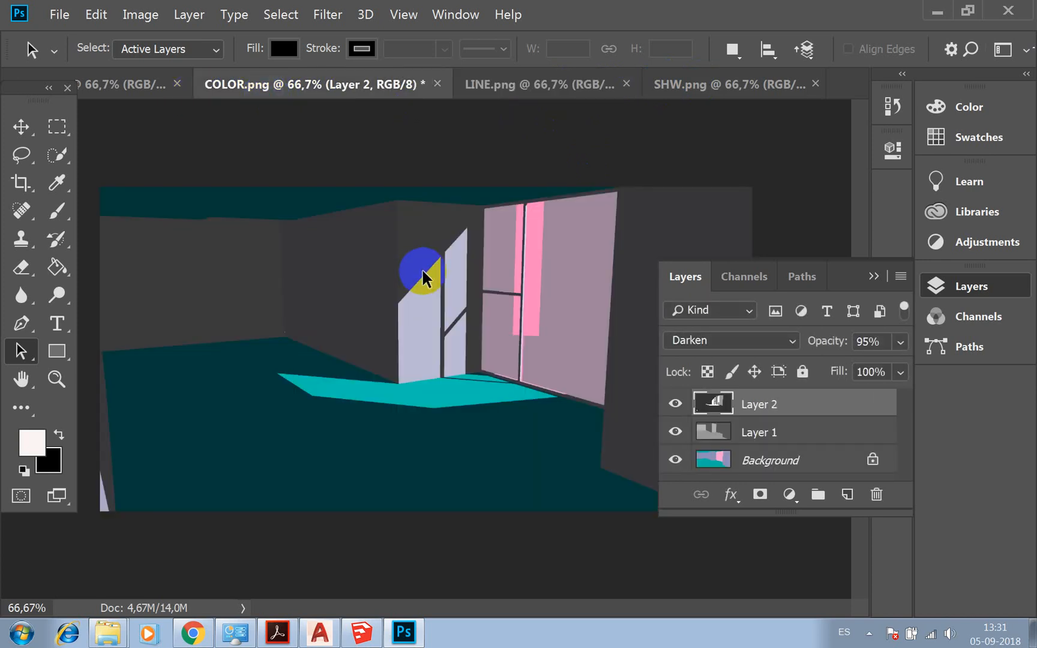
{"action": "key", "text": "ctrl+a"}
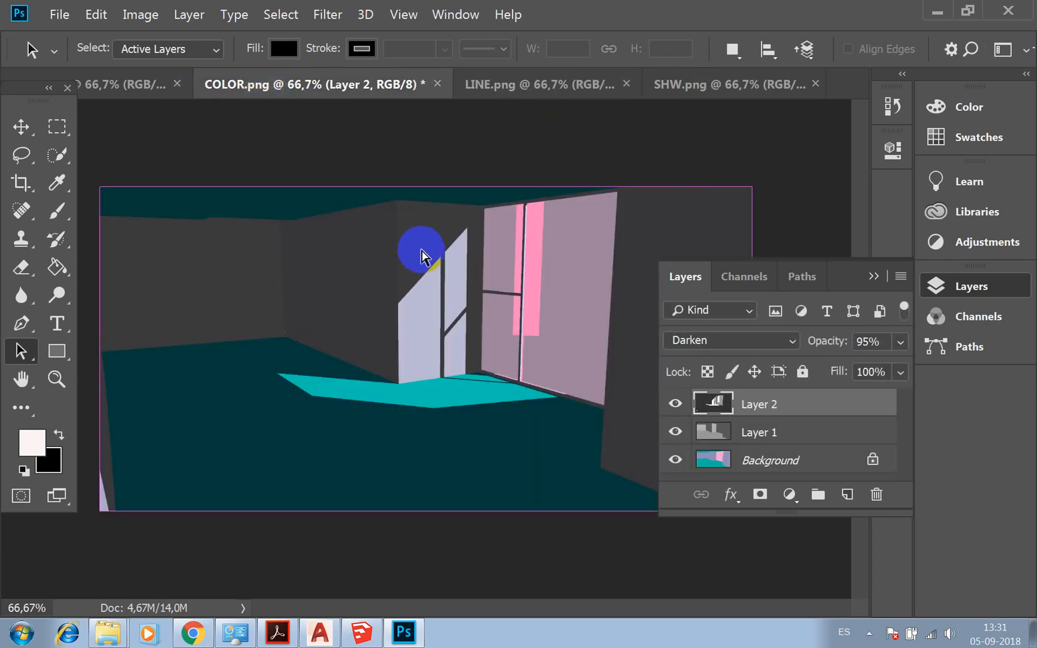
{"action": "left_click_drag", "start_coordinate": [424, 257], "coordinate": [474, 125]}
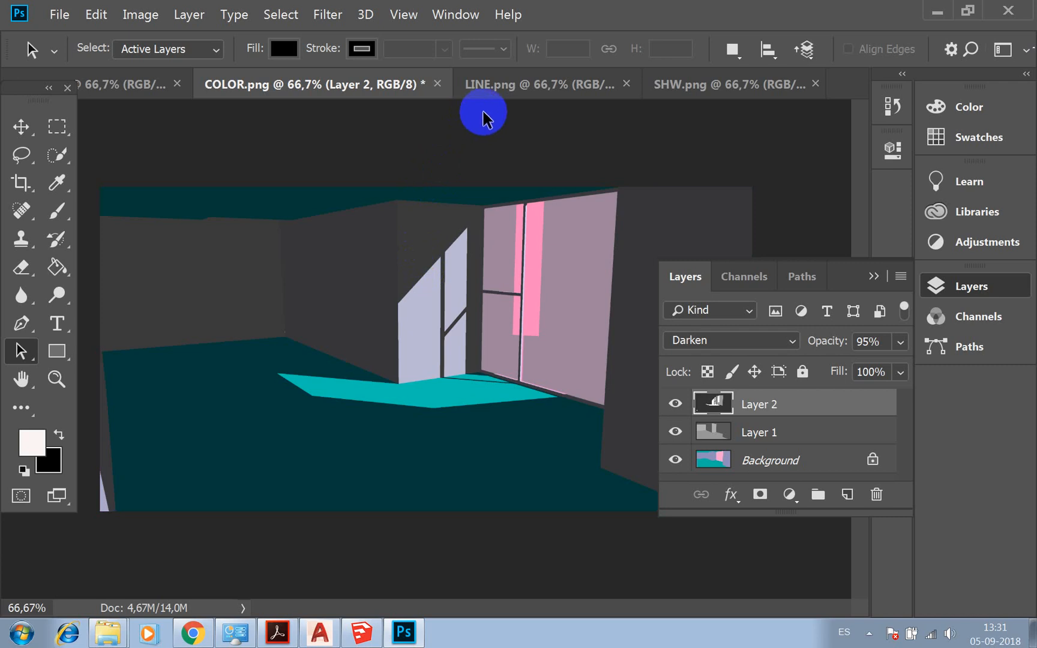
{"action": "key", "text": "ctrl+v"}
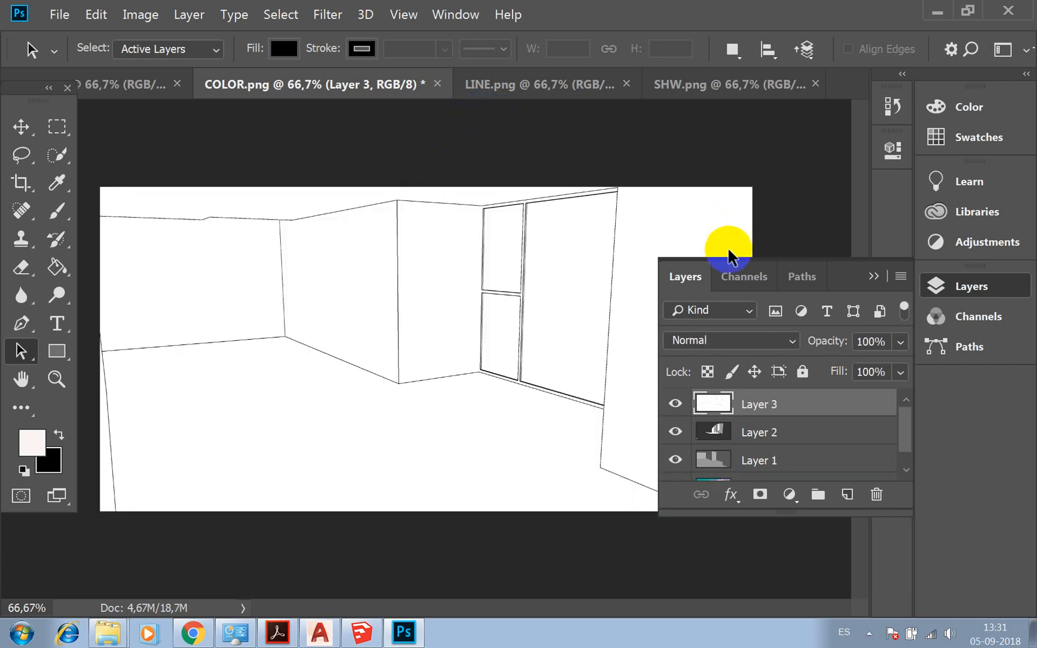
Try the Overlay and Lighten blend modes on the pasted line layer
{"action": "left_click", "coordinate": [787, 340]}
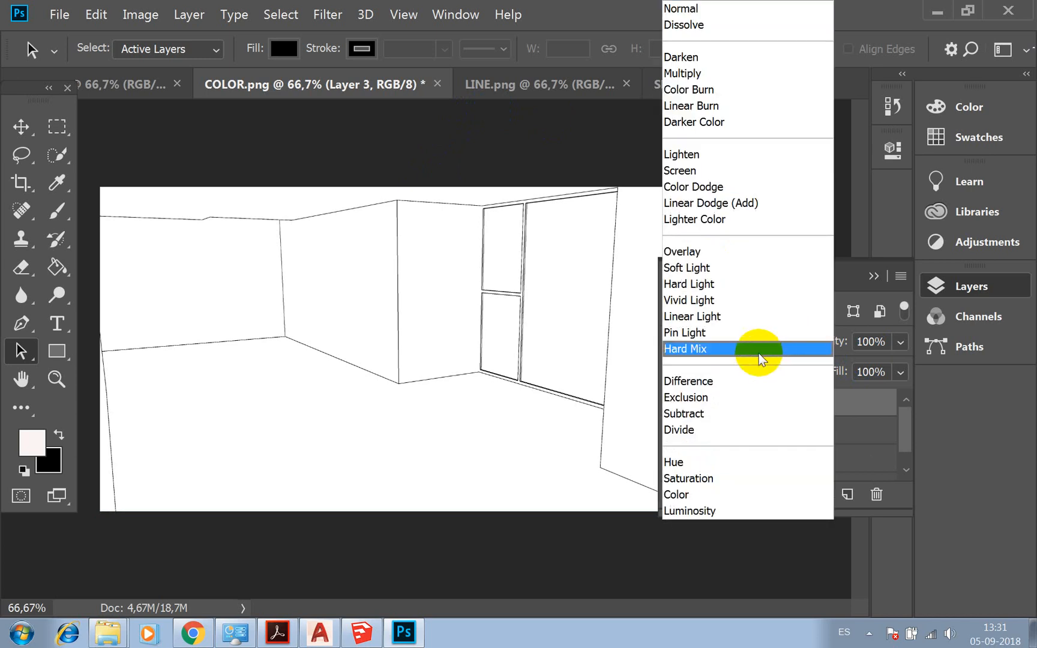
{"action": "left_click", "coordinate": [721, 251]}
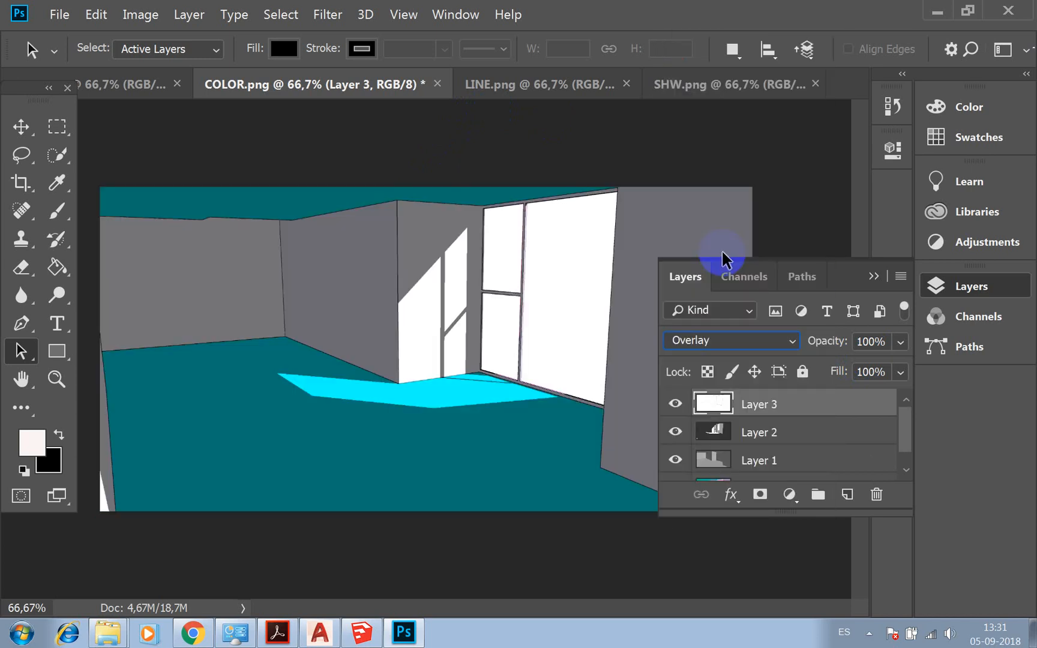
{"action": "left_click", "coordinate": [785, 342]}
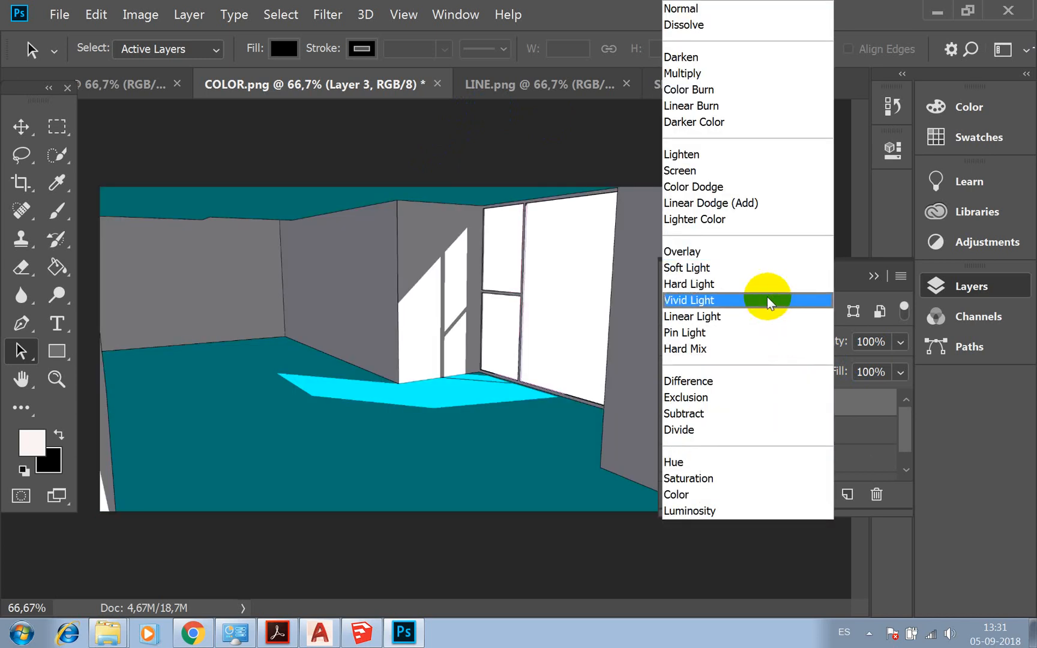
{"action": "left_click", "coordinate": [716, 155]}
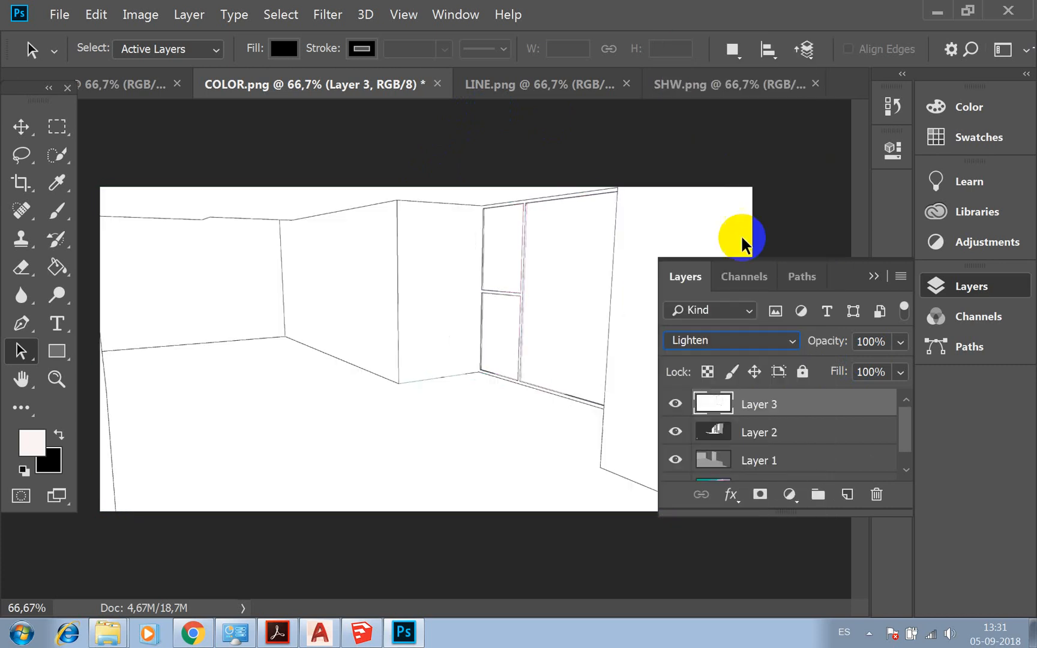
Set the line layer's blend mode to Darken and its opacity to 17%
{"action": "left_click", "coordinate": [786, 353]}
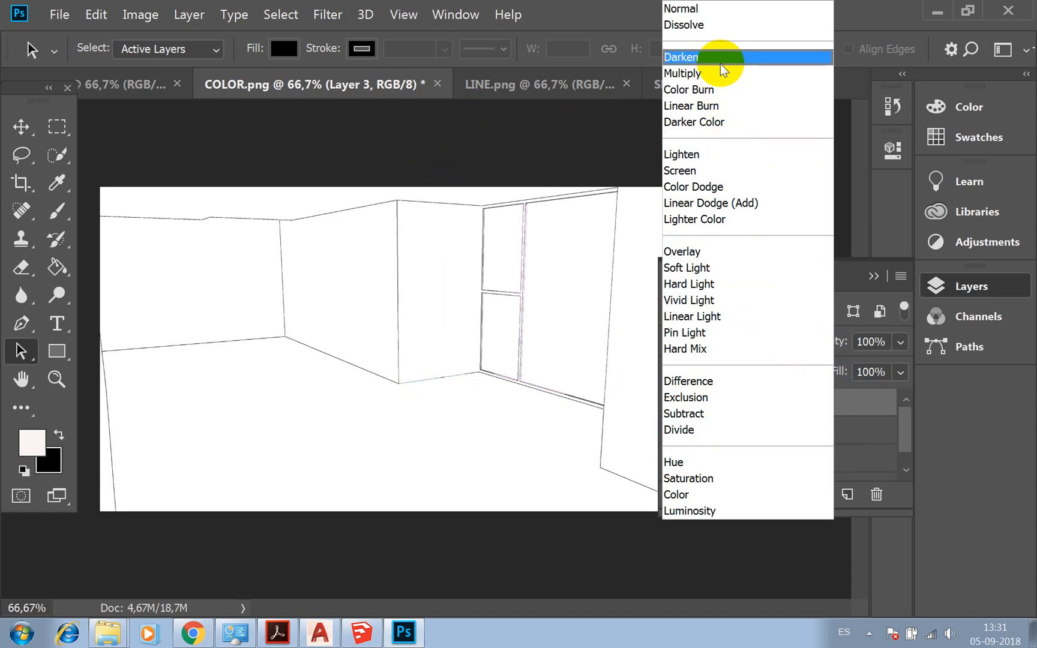
{"action": "left_click", "coordinate": [720, 63]}
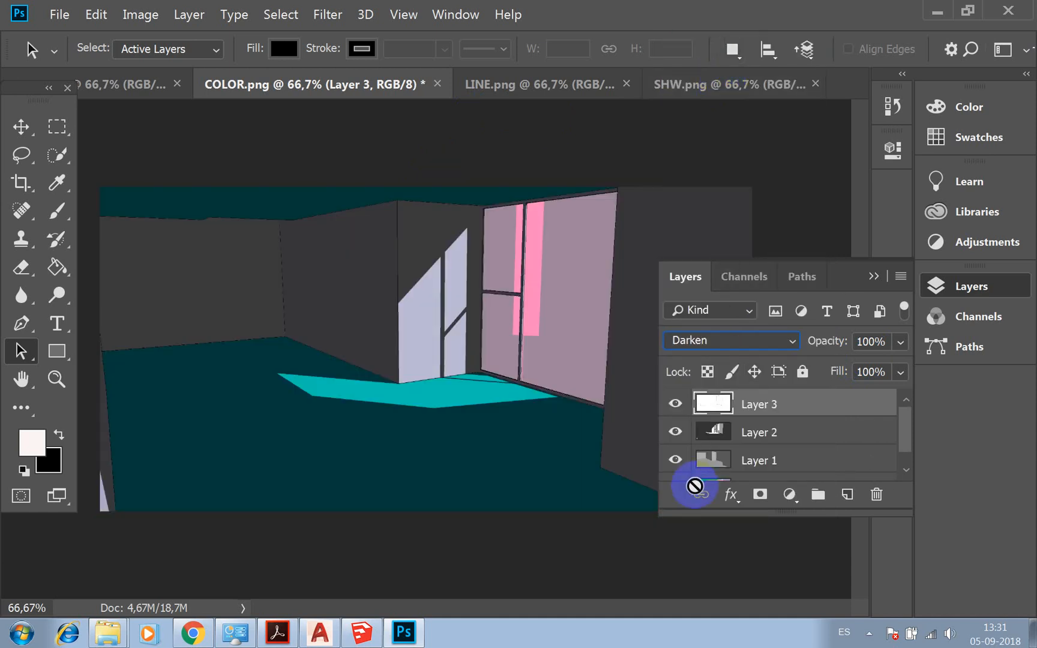
{"action": "left_click", "coordinate": [901, 341]}
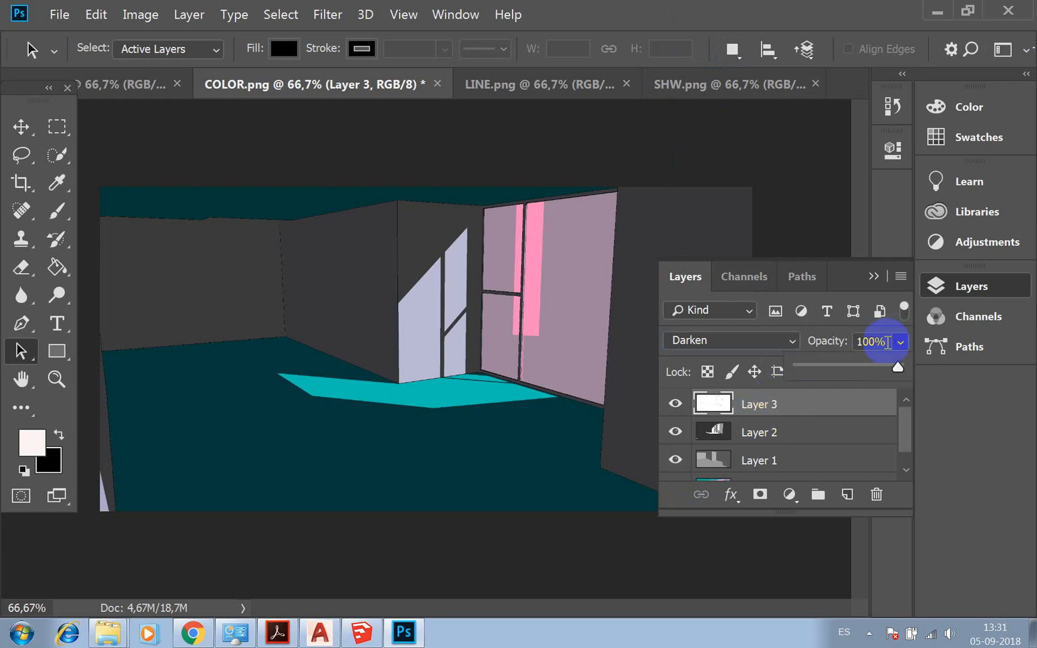
{"action": "left_click_drag", "start_coordinate": [897, 368], "coordinate": [831, 369]}
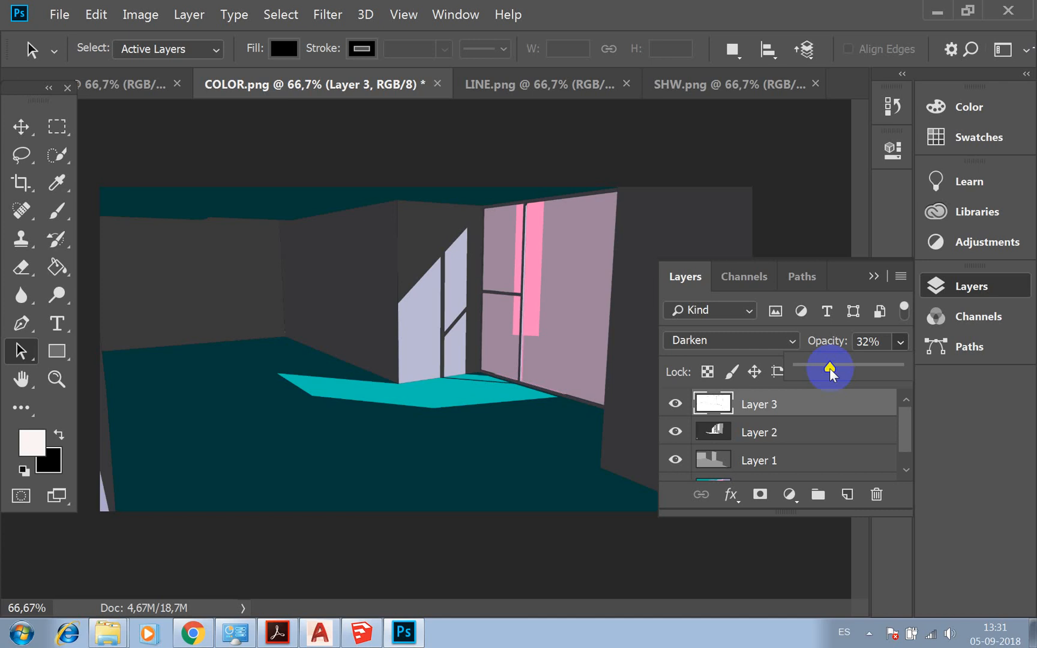
{"action": "left_click_drag", "start_coordinate": [830, 368], "coordinate": [816, 369]}
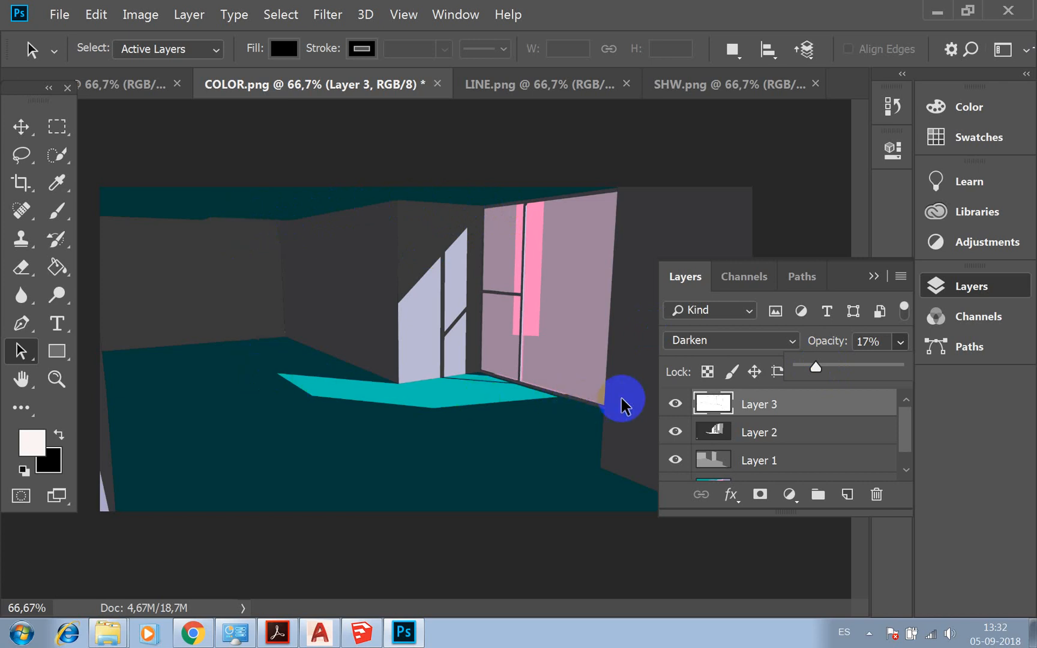
Switch the line, shadow and clay layers off and on one by one to compare their effect, and hide the shadow layer
{"action": "left_click", "coordinate": [675, 404]}
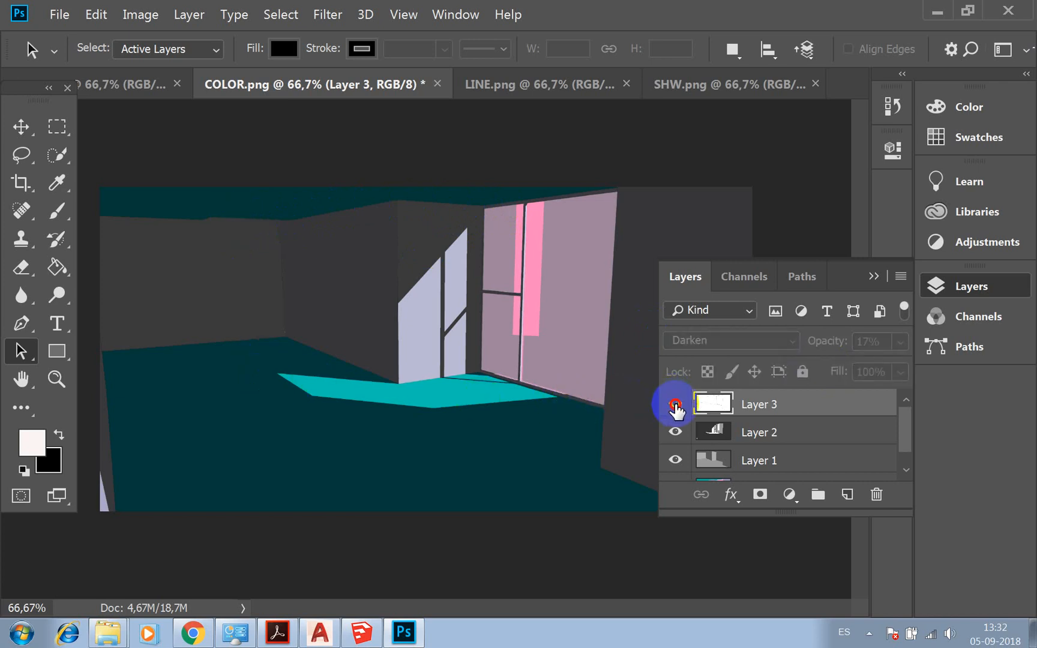
{"action": "left_click", "coordinate": [675, 404]}
{"action": "left_click", "coordinate": [676, 432]}
{"action": "left_click", "coordinate": [675, 432]}
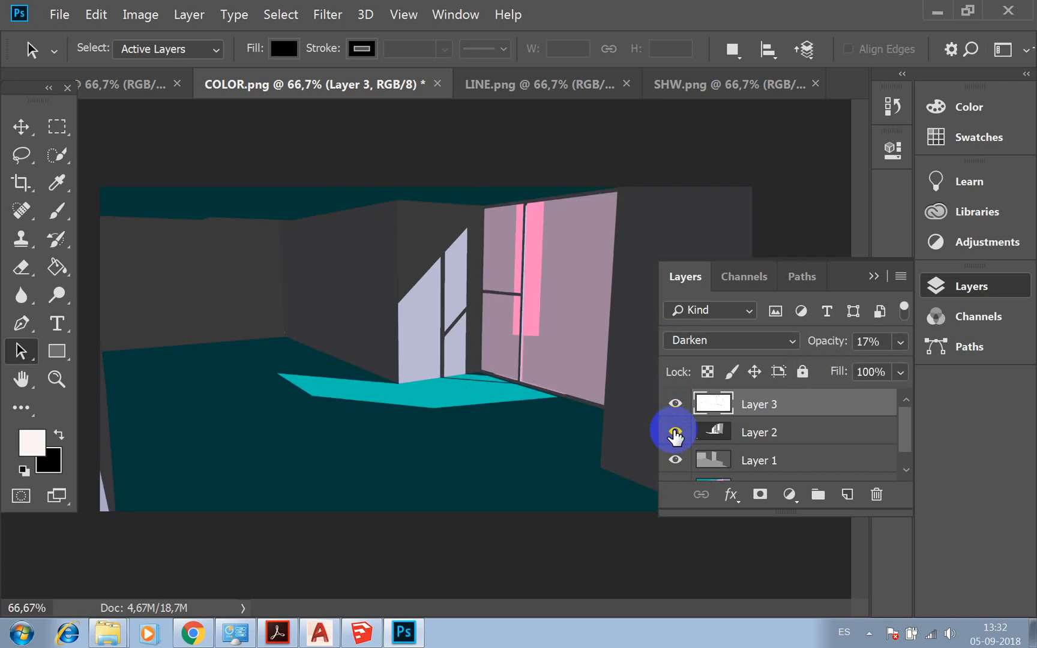
{"action": "left_click", "coordinate": [675, 460]}
{"action": "left_click", "coordinate": [675, 461]}
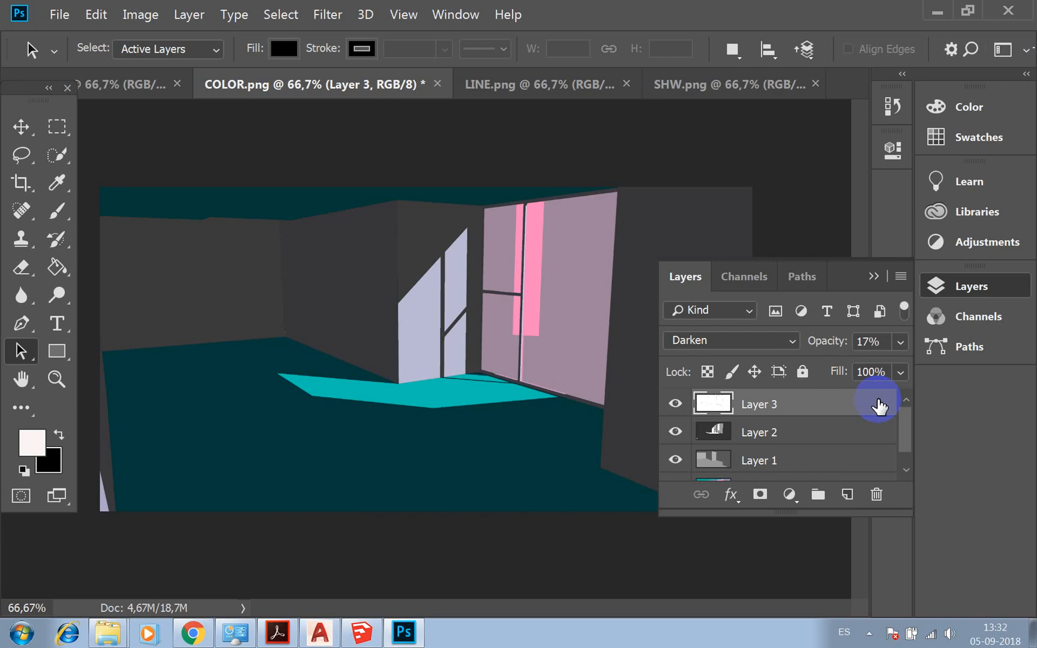
{"action": "left_click", "coordinate": [677, 433]}
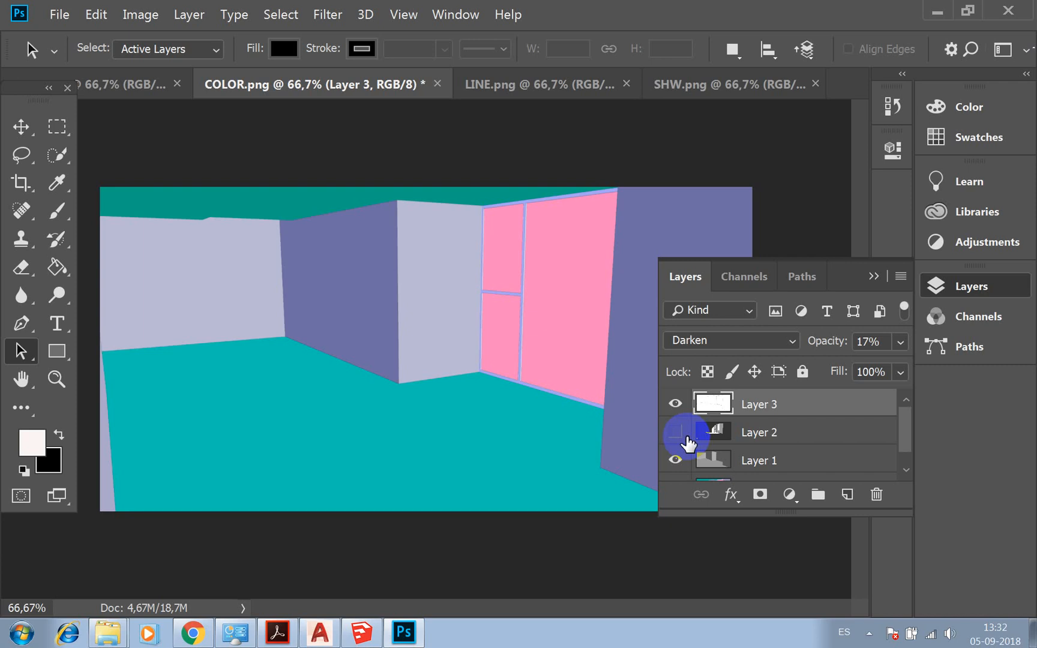
{"action": "left_click", "coordinate": [655, 570]}
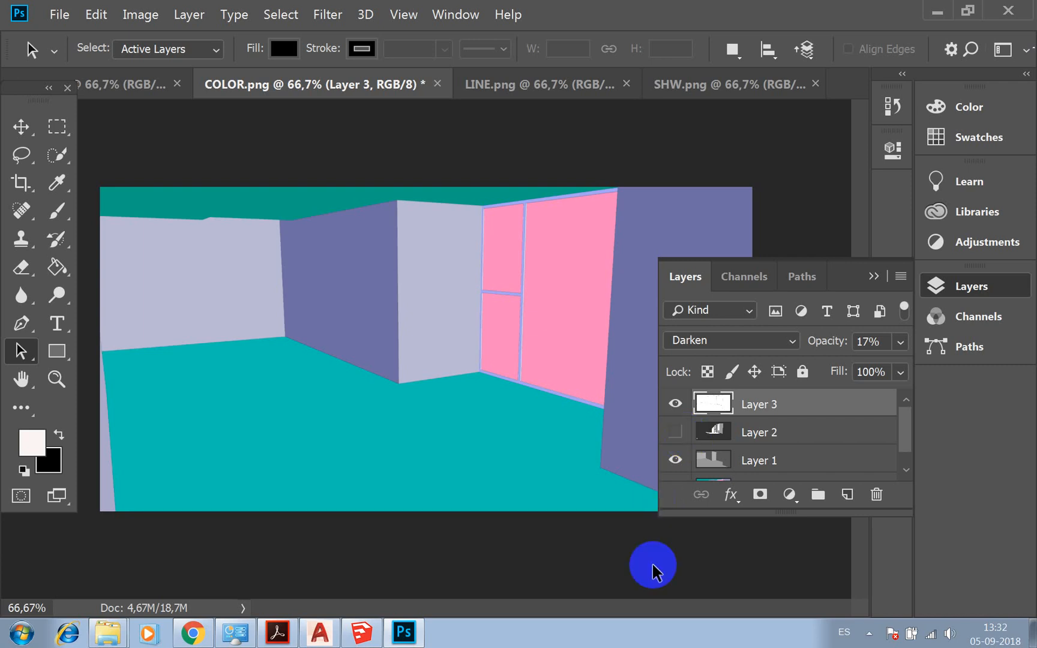